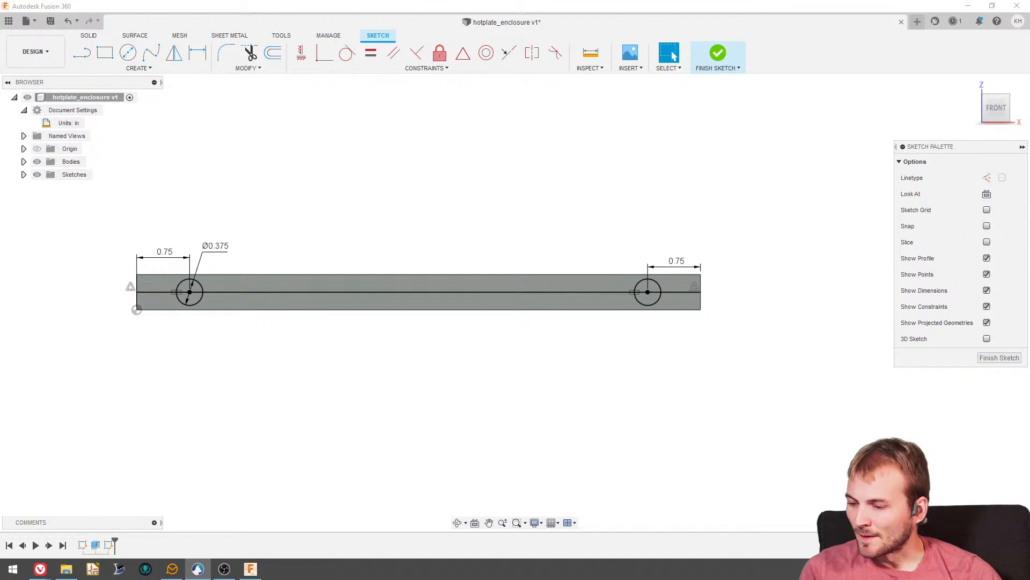
{"action": "left_click_drag", "start_coordinate": [0, 75], "coordinate": [434, 1]}
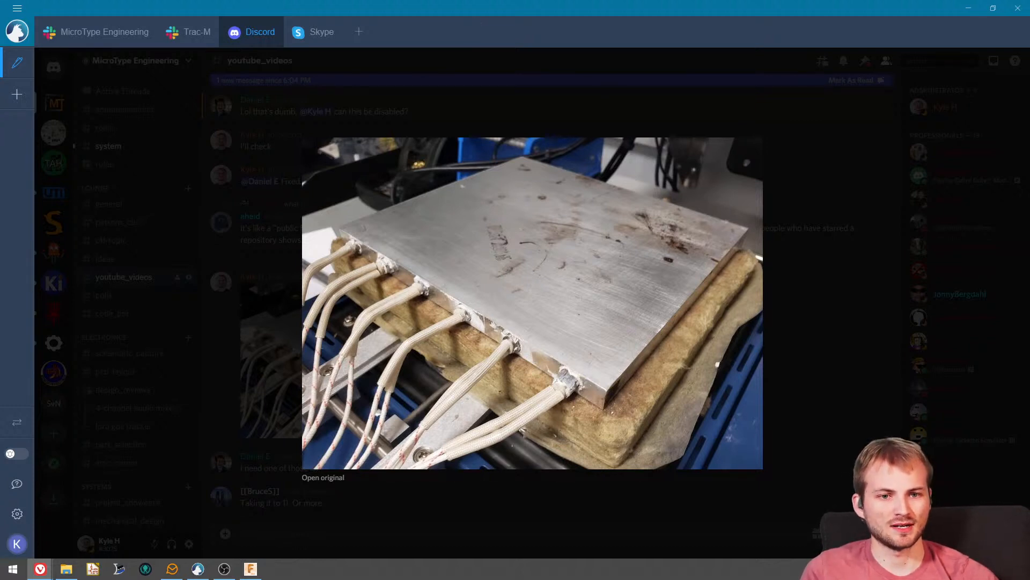
{"action": "left_click_drag", "start_coordinate": [464, 6], "coordinate": [0, 0]}
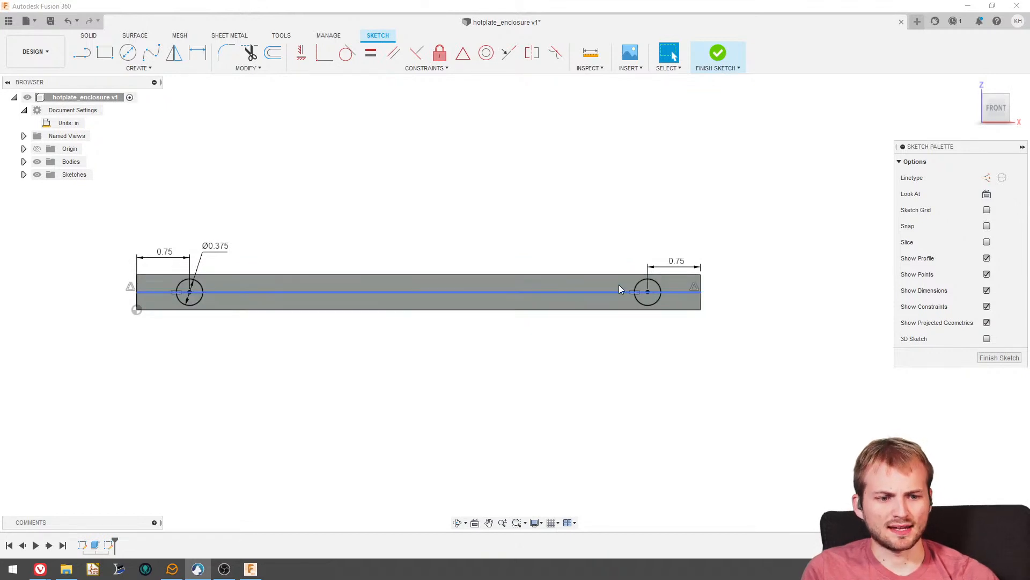
- Draw four circles of roughly the existing hole size along the centreline, between the two end holes
{"action": "left_click", "coordinate": [128, 52]}
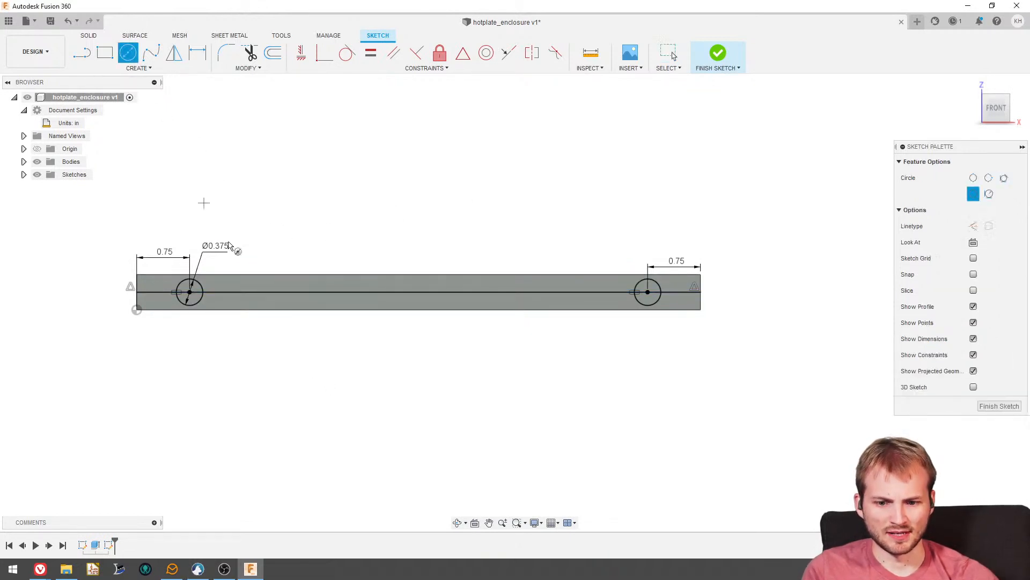
{"action": "left_click", "coordinate": [249, 291]}
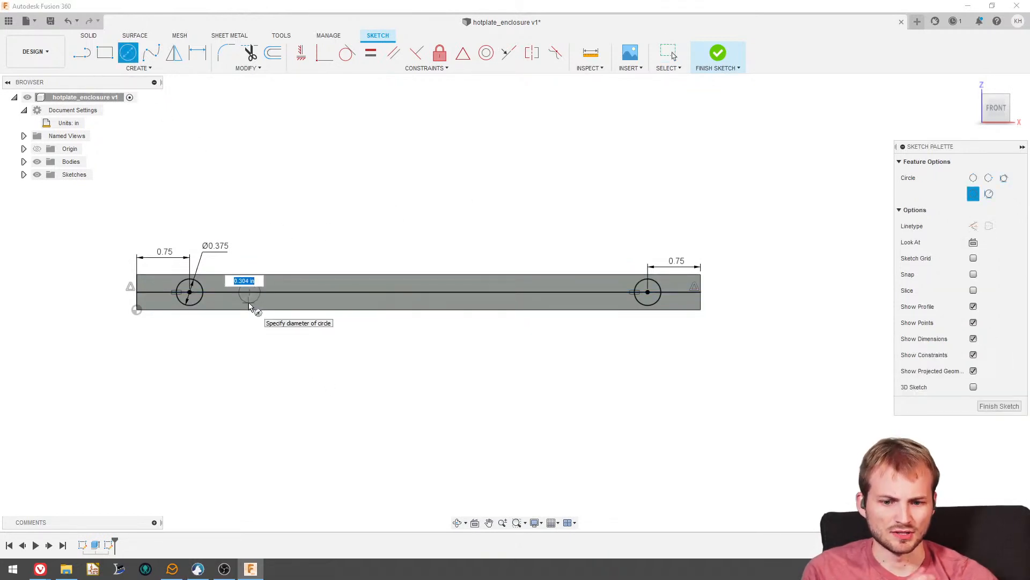
{"action": "left_click", "coordinate": [250, 306]}
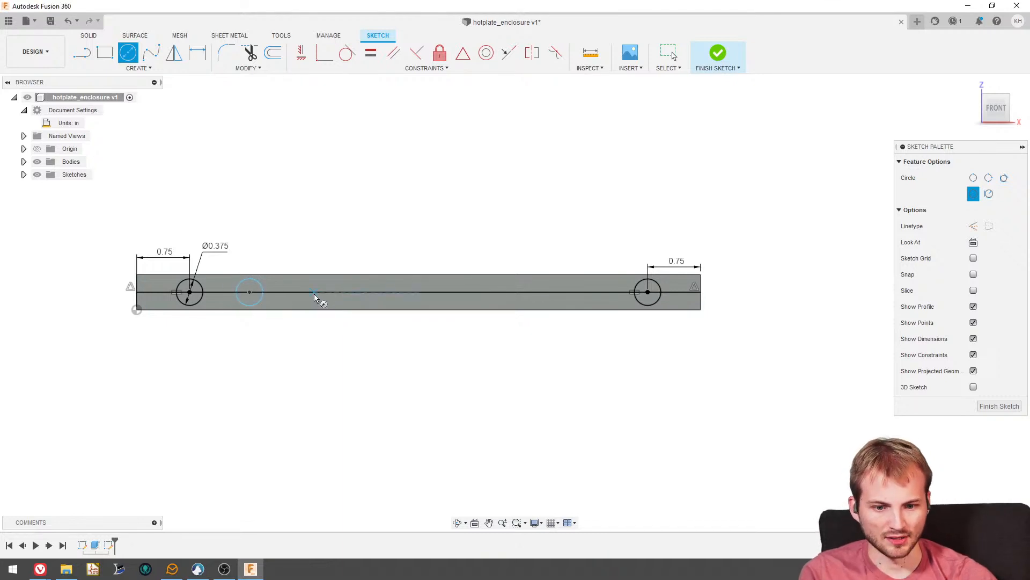
{"action": "left_click", "coordinate": [314, 293]}
{"action": "left_click", "coordinate": [315, 305]}
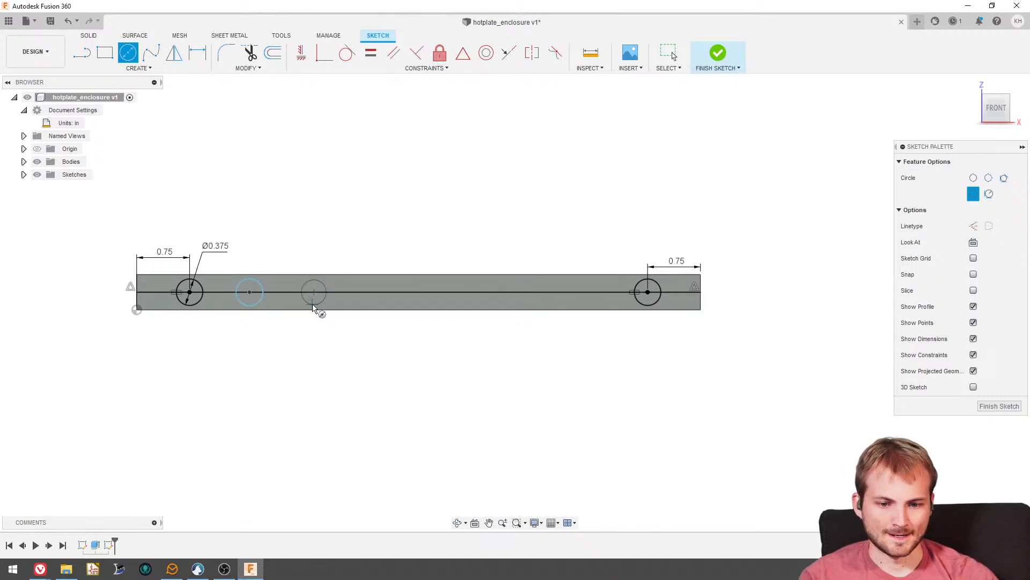
{"action": "left_click", "coordinate": [363, 291]}
{"action": "left_click", "coordinate": [365, 305]}
{"action": "left_click", "coordinate": [412, 291]}
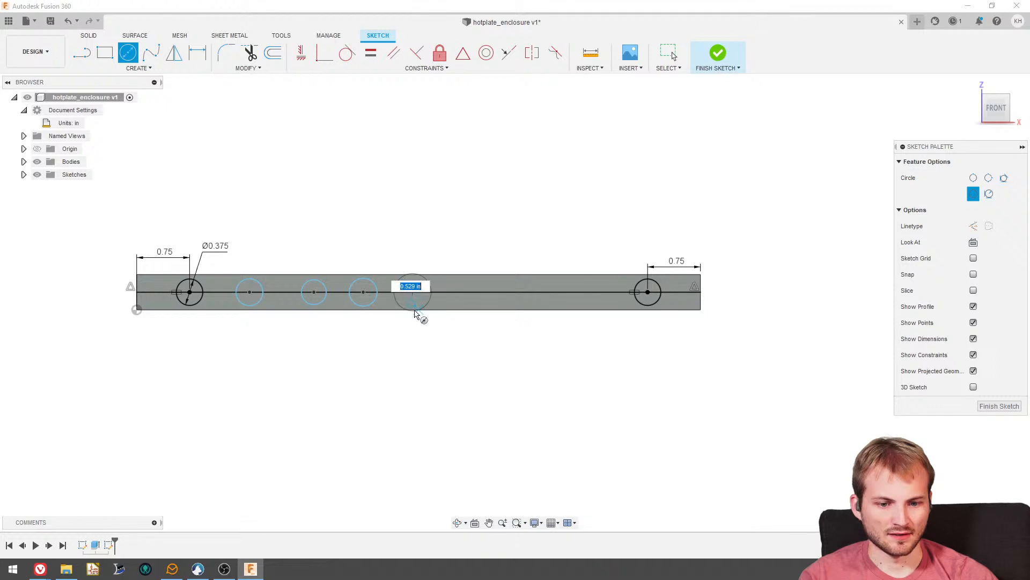
{"action": "left_click", "coordinate": [414, 304]}
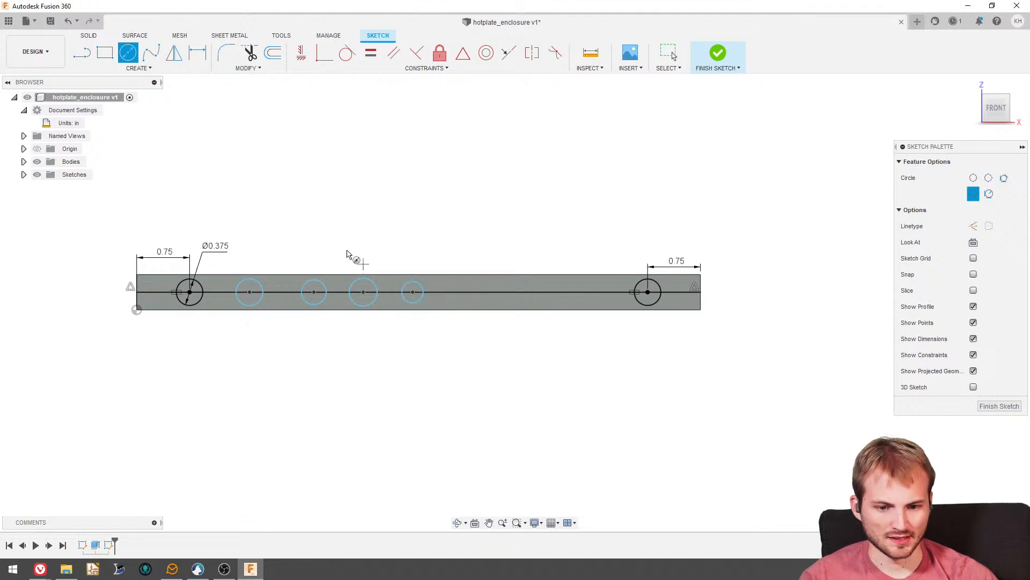
{"action": "key", "text": "Escape"}
- Apply an Equal constraint to the 0.375 in dimensioned circle and the four new circles
{"action": "left_click", "coordinate": [200, 286]}
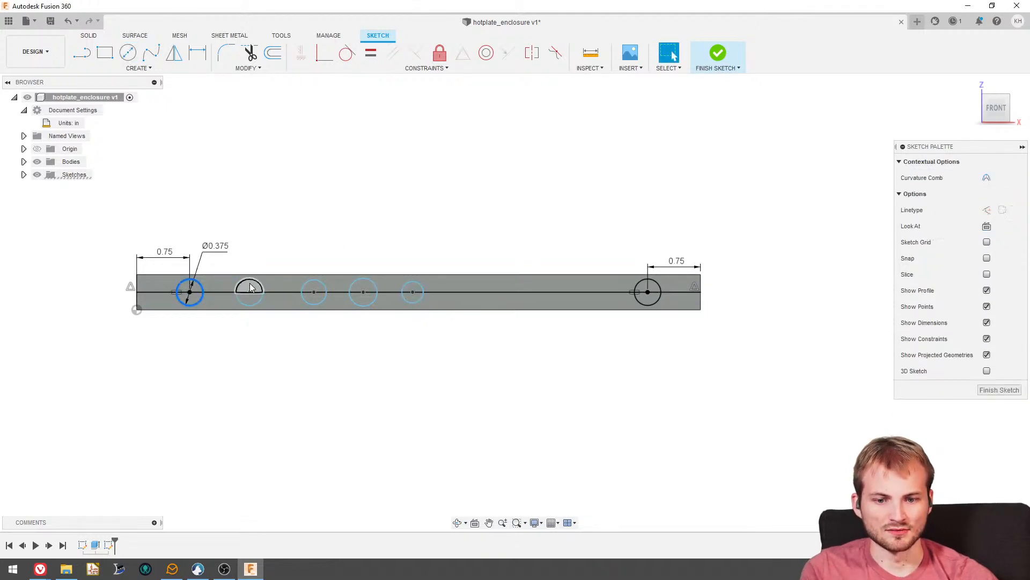
{"action": "left_click", "coordinate": [249, 284], "text": "shift"}
{"action": "left_click", "coordinate": [314, 284], "text": "shift"}
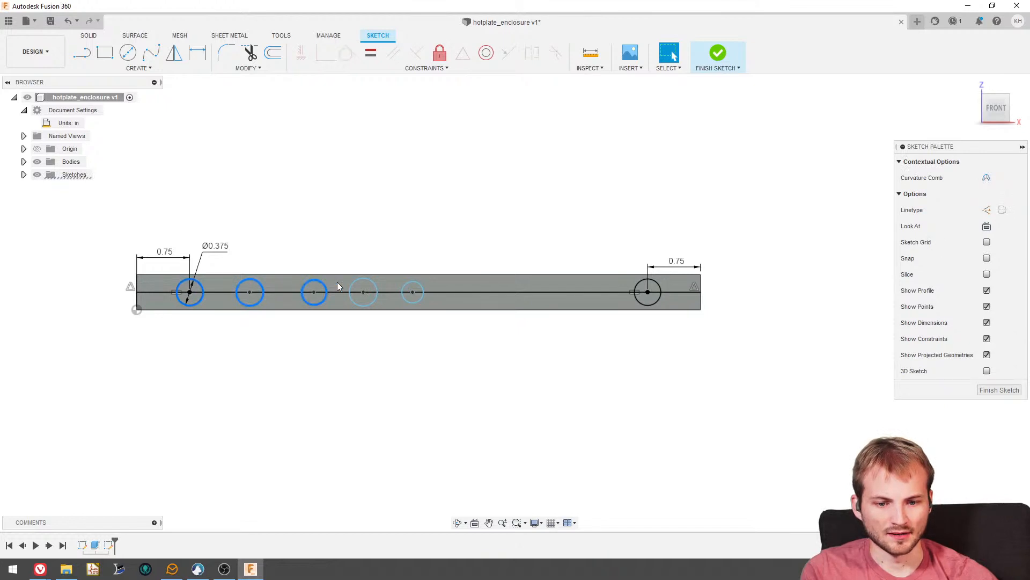
{"action": "left_click", "coordinate": [358, 286], "text": "shift"}
{"action": "left_click", "coordinate": [410, 281], "text": "shift"}
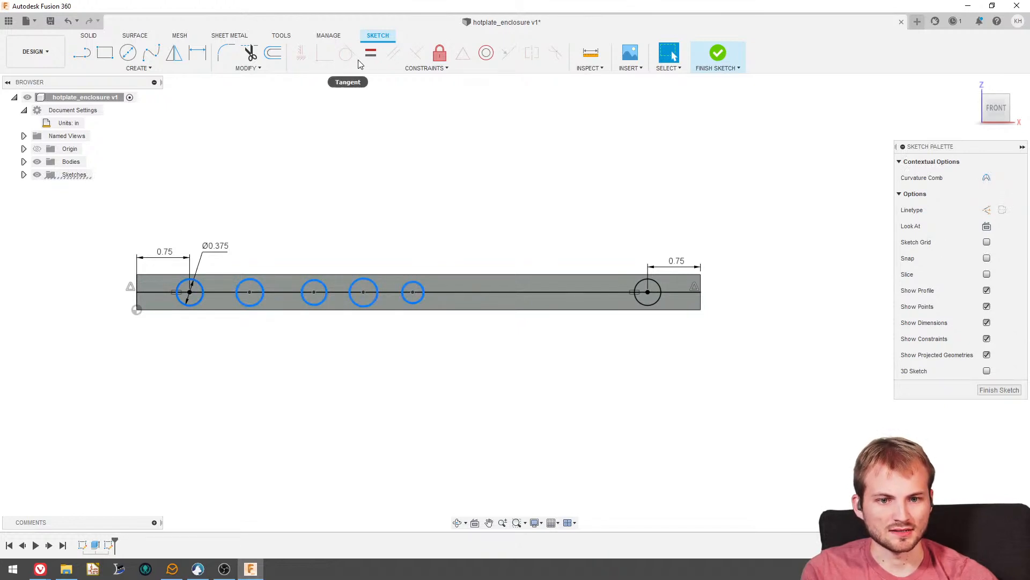
{"action": "left_click", "coordinate": [370, 53]}
{"action": "left_click", "coordinate": [194, 55]}
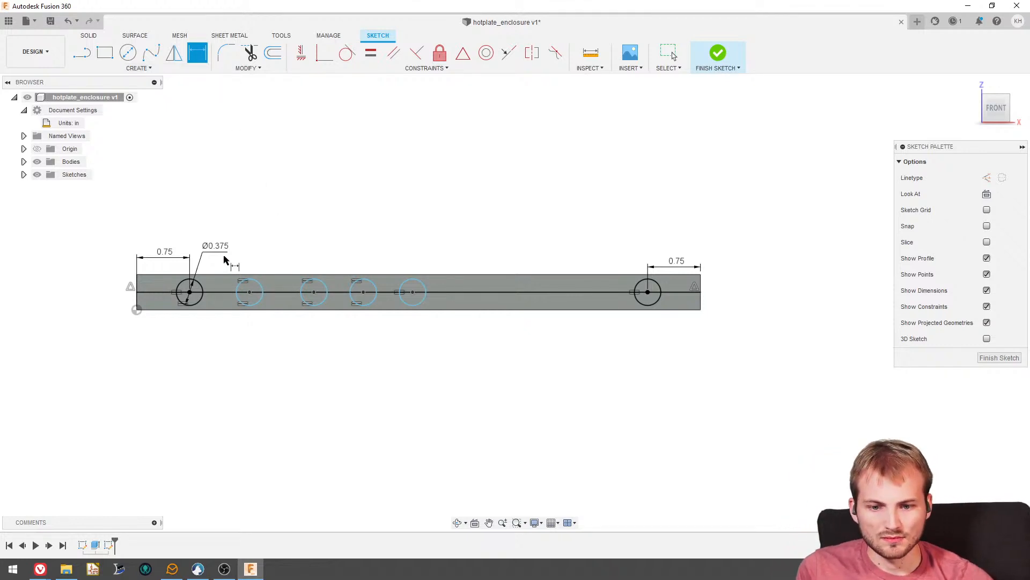
{"action": "left_click", "coordinate": [250, 282]}
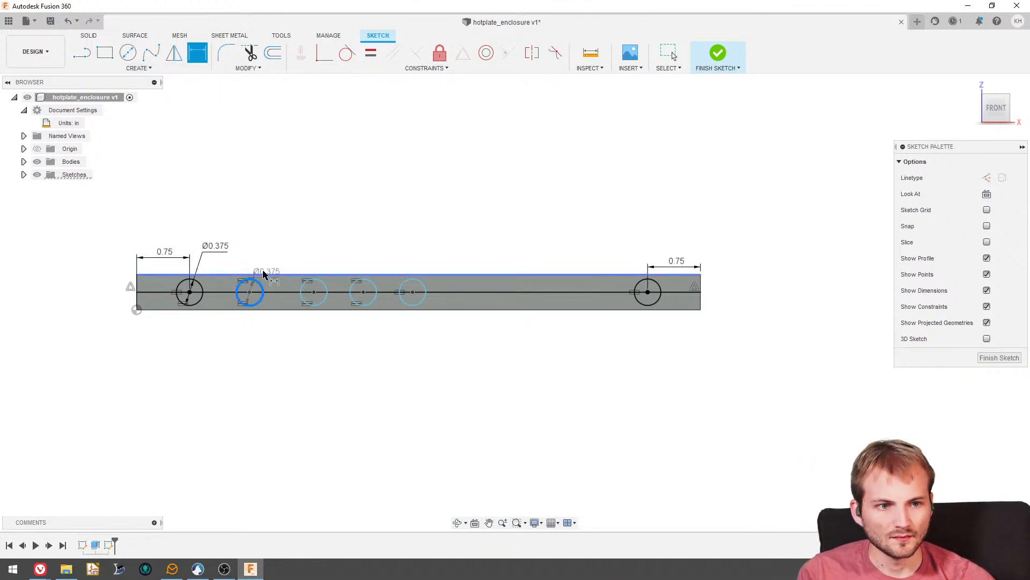
{"action": "left_click", "coordinate": [264, 242]}
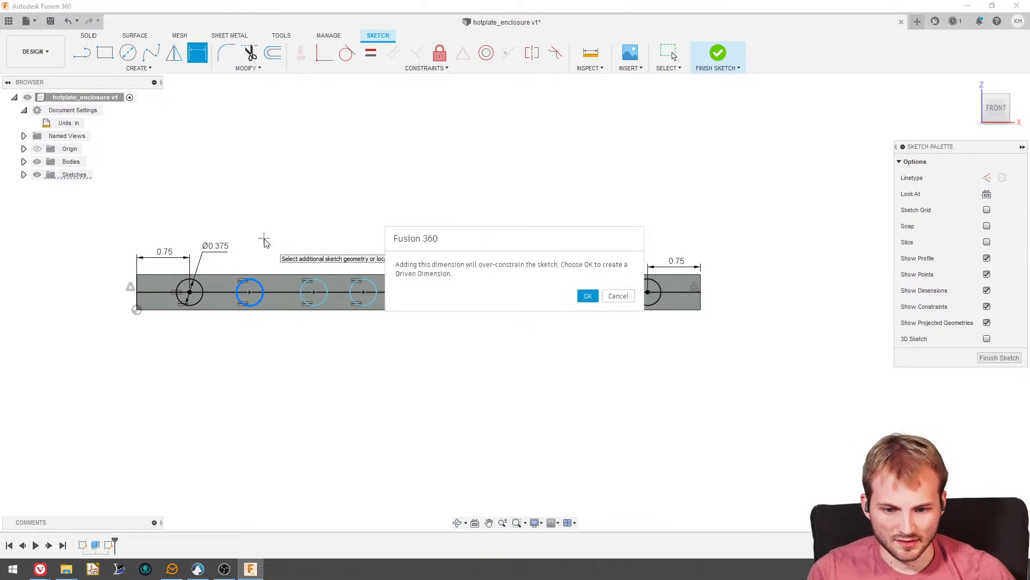
{"action": "left_click", "coordinate": [618, 295]}
{"action": "left_click", "coordinate": [249, 292]}
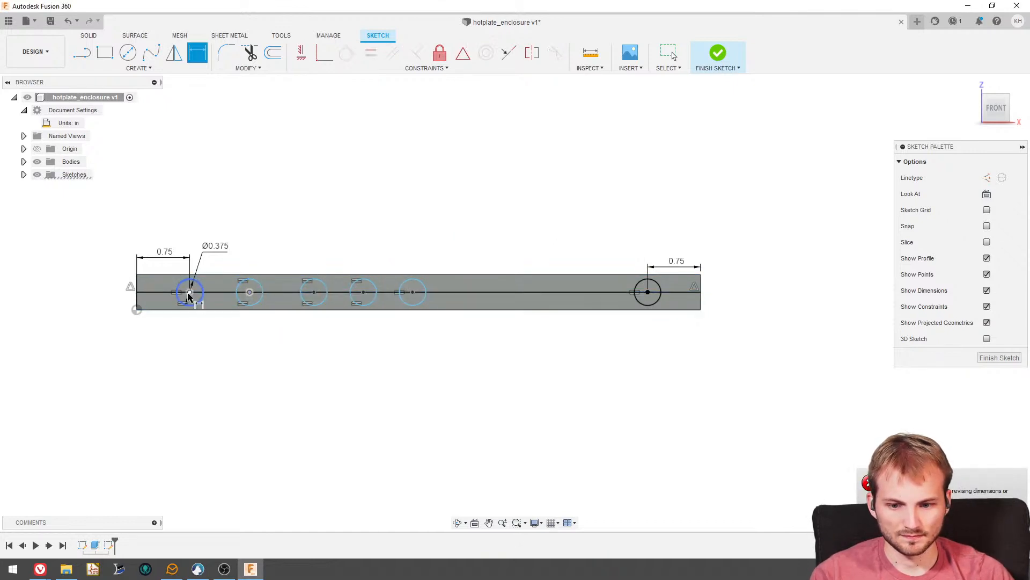
{"action": "left_click", "coordinate": [190, 291]}
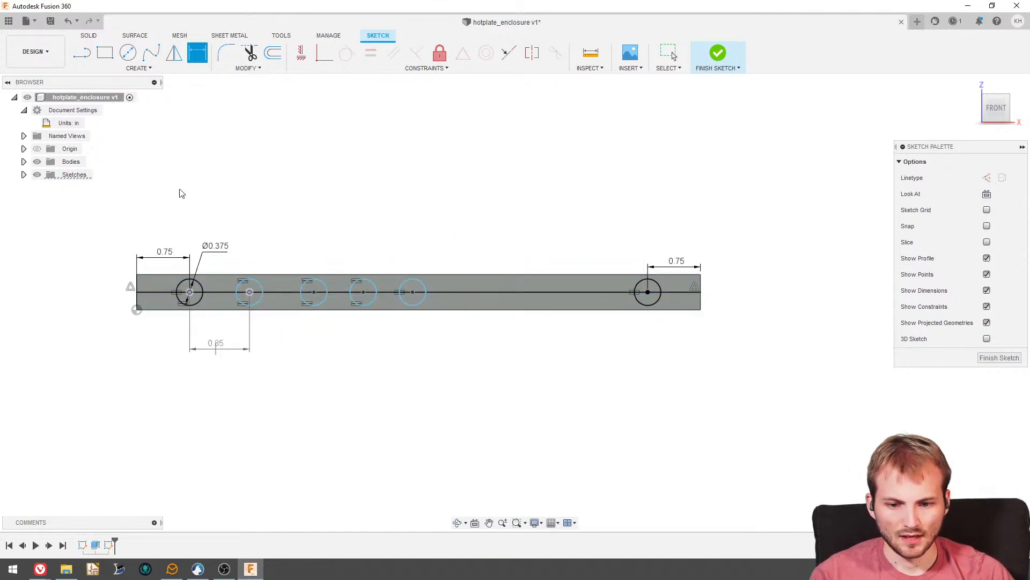
{"action": "key", "text": "Escape"}
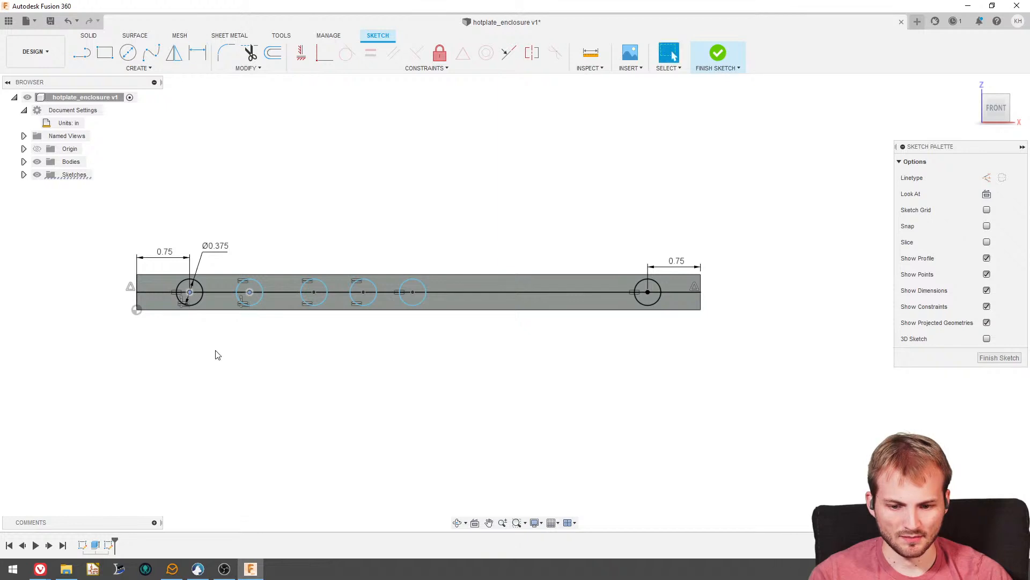
- Draw a chain of line segments connecting the centres of all six circles along the plate's centreline
{"action": "key", "text": "l"}
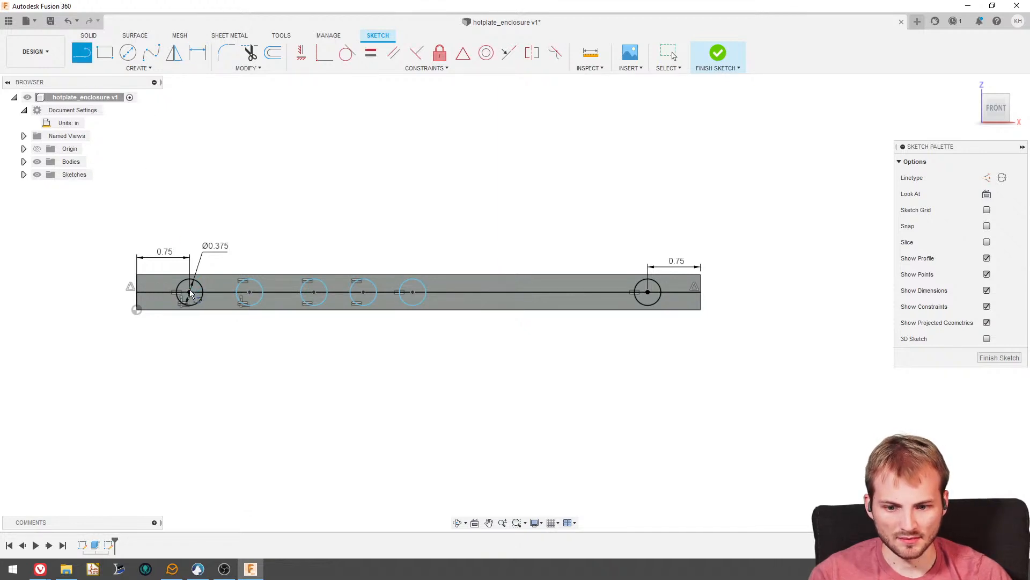
{"action": "key", "text": "Escape"}
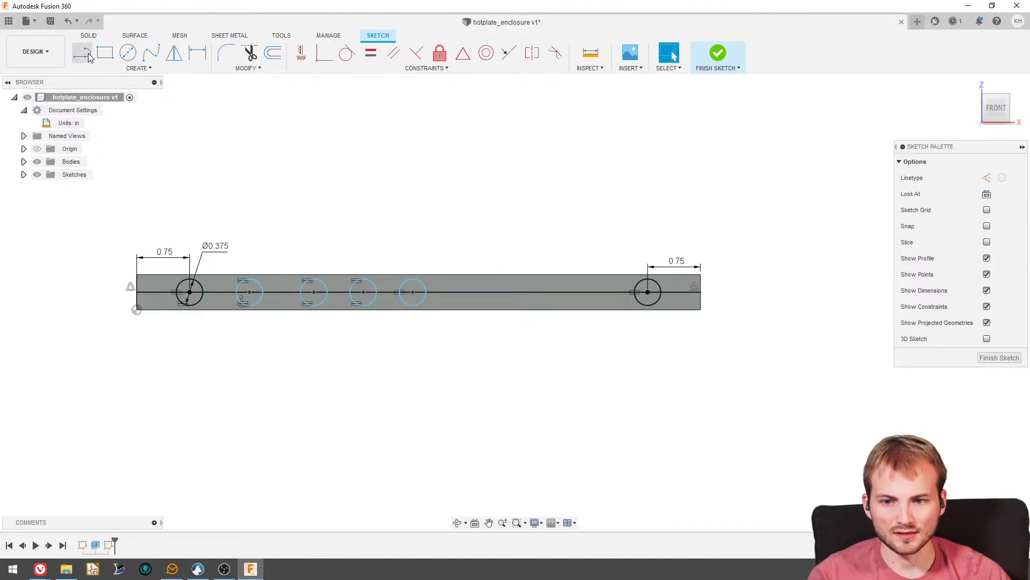
{"action": "key", "text": "l"}
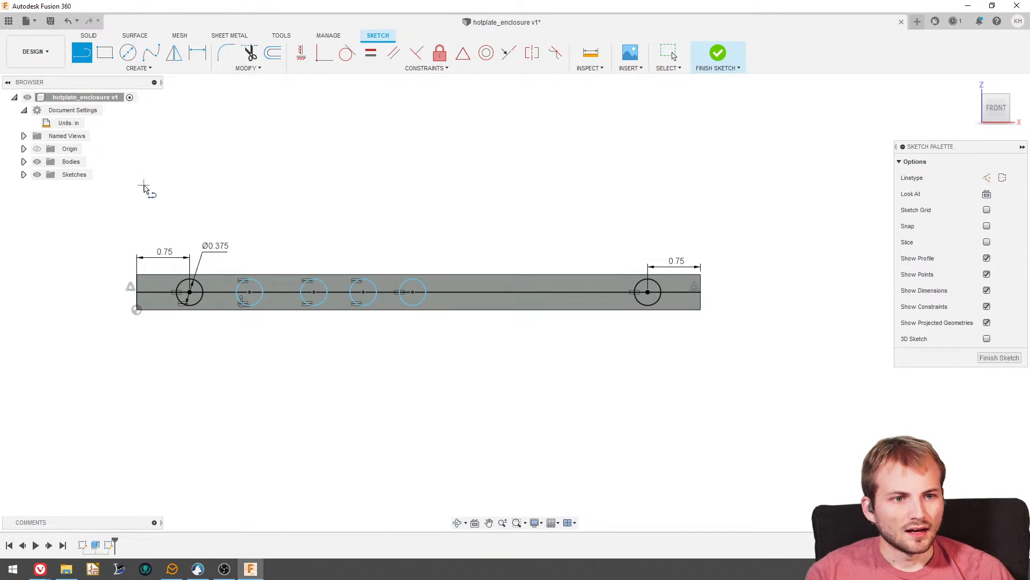
{"action": "left_click", "coordinate": [191, 292]}
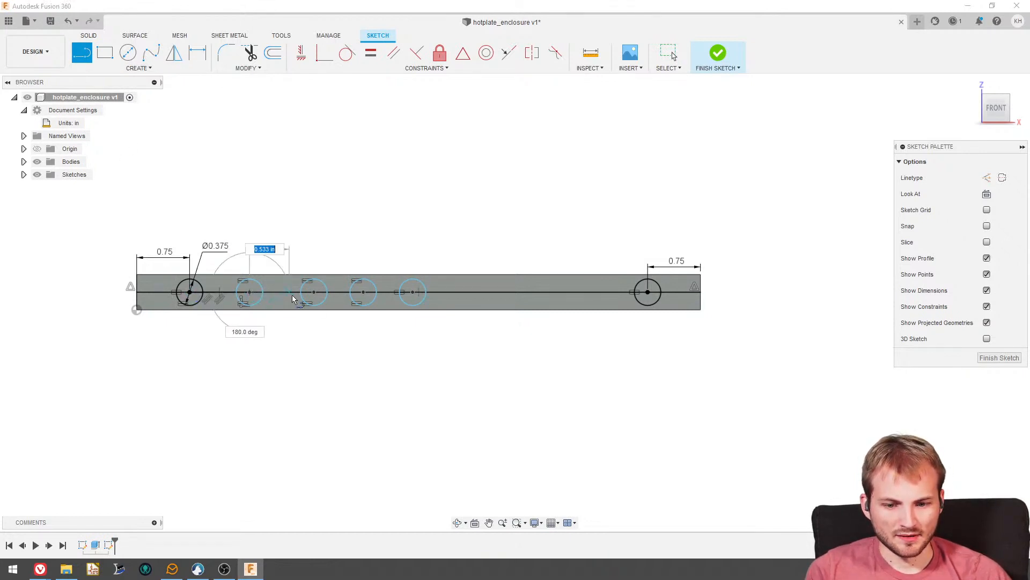
{"action": "left_click", "coordinate": [315, 292]}
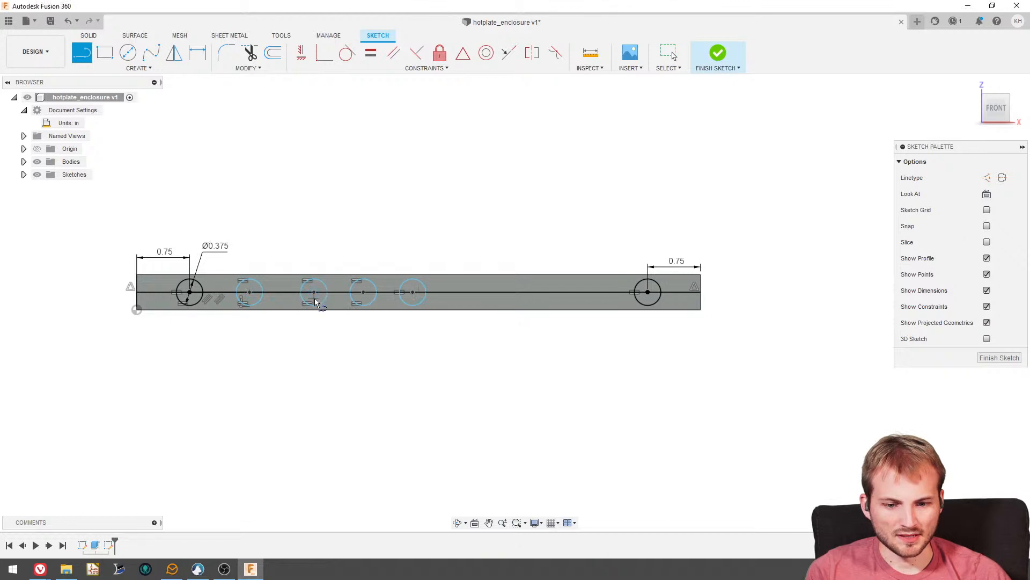
{"action": "left_click", "coordinate": [363, 293]}
{"action": "left_click", "coordinate": [414, 294]}
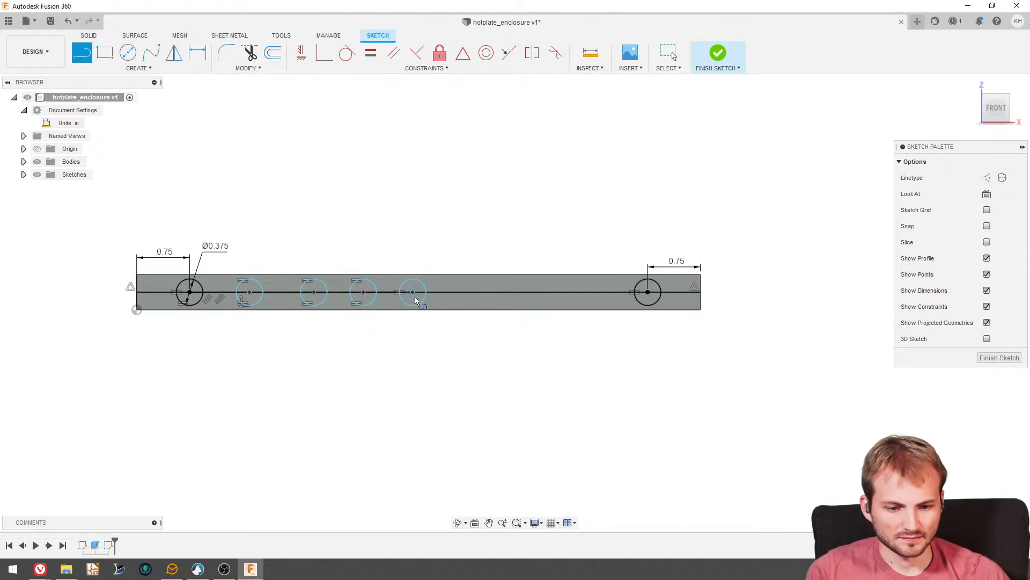
{"action": "left_click", "coordinate": [648, 292]}
{"action": "key", "text": "Escape"}
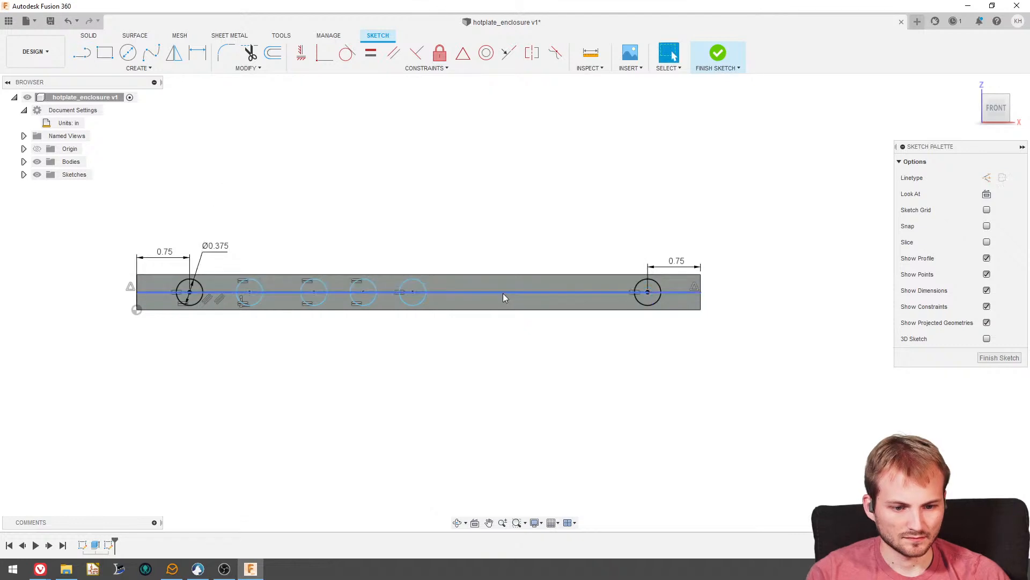
- Undo the last connecting segment and delete the original full-length centreline across the plate
{"action": "left_click", "coordinate": [503, 293]}
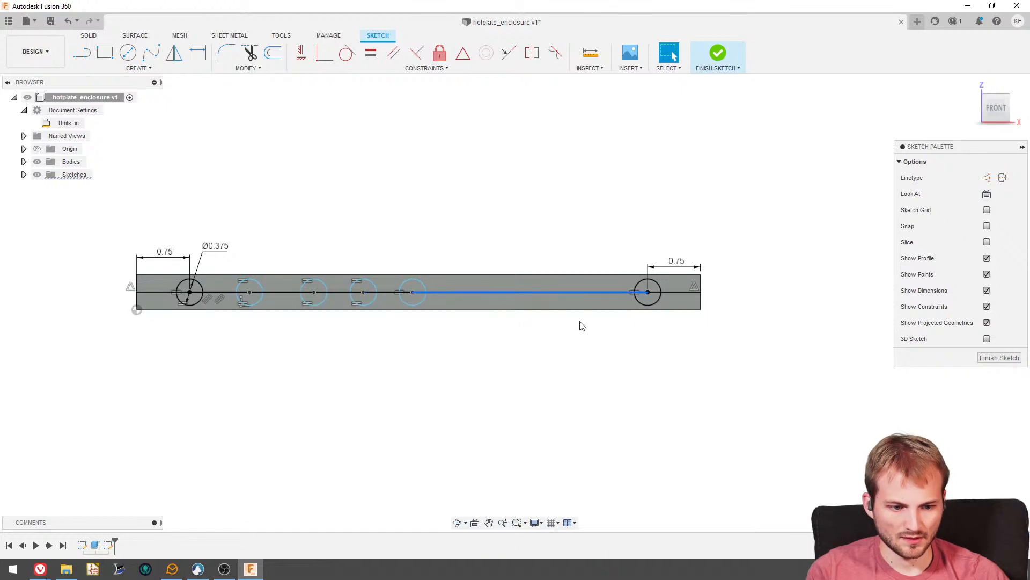
{"action": "key", "text": "ctrl+z"}
{"action": "left_click", "coordinate": [674, 293]}
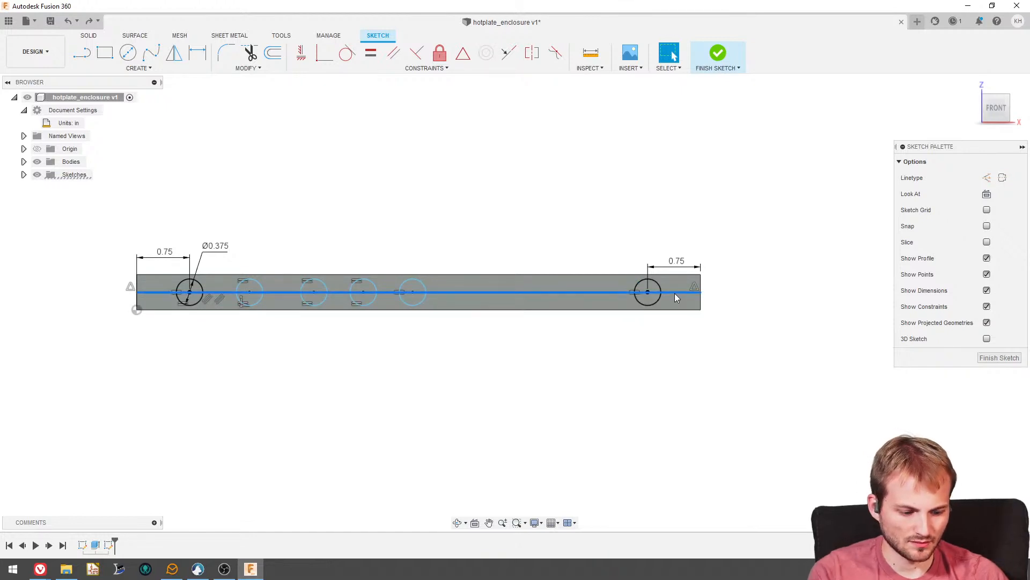
{"action": "key", "text": "Delete"}
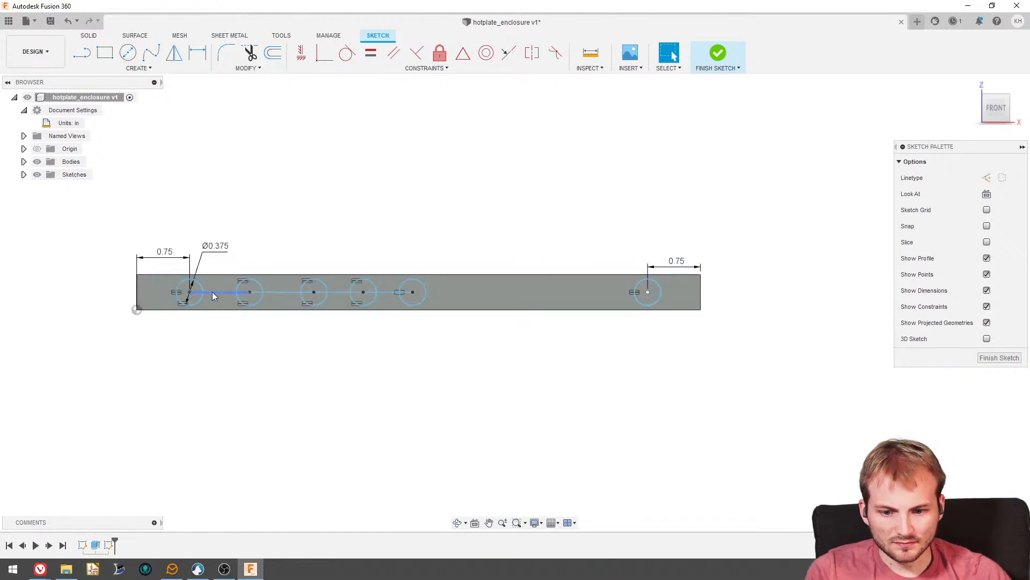
- Draw a line from the centre of the fourth added circle to the centre of the far end hole
{"action": "left_click", "coordinate": [81, 52]}
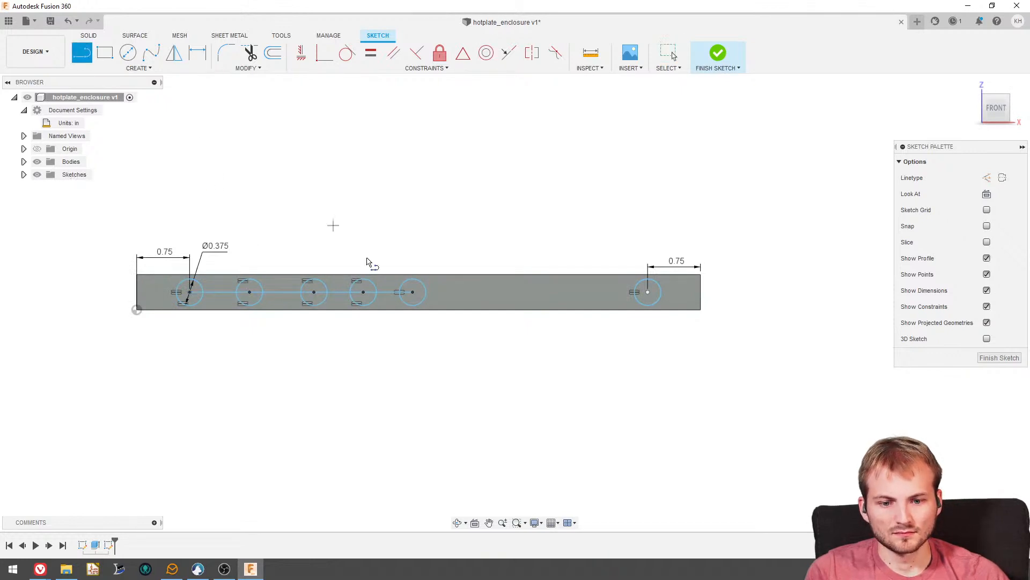
{"action": "left_click", "coordinate": [413, 291]}
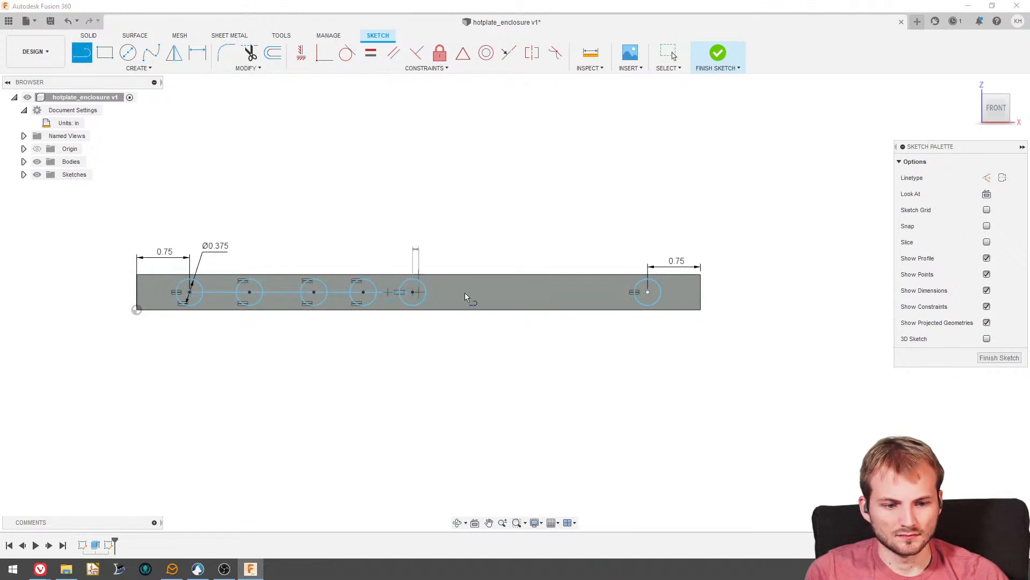
{"action": "left_click", "coordinate": [646, 291]}
{"action": "key", "text": "Escape"}
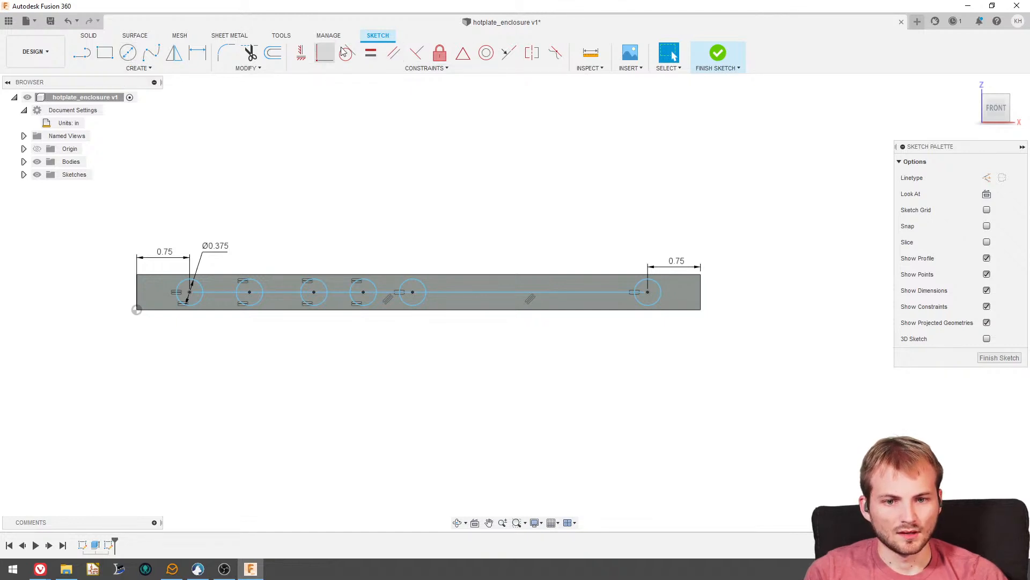
- Apply a Horizontal/Vertical constraint to the long line segment leading to the far end hole
{"action": "left_click", "coordinate": [508, 53]}
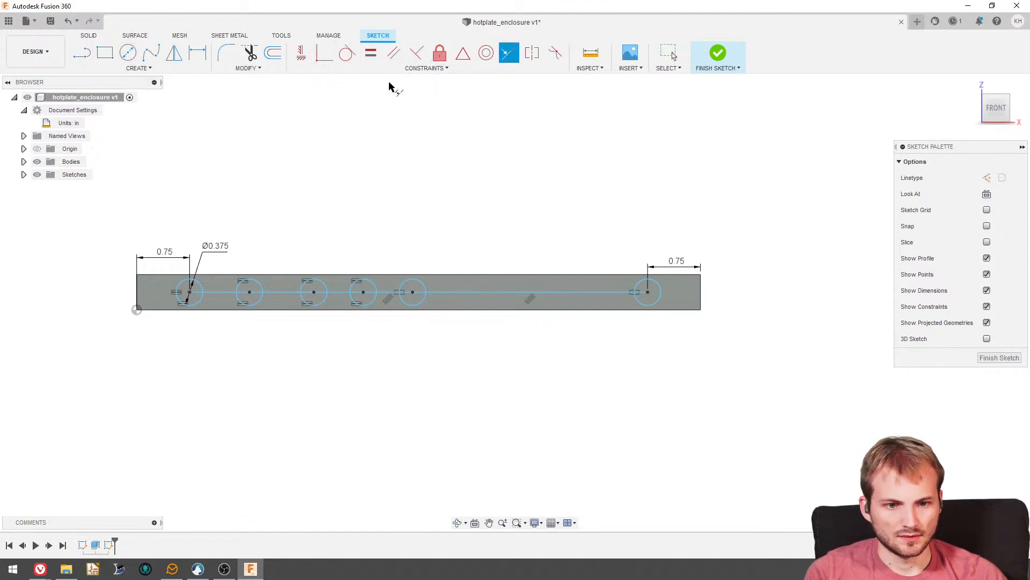
{"action": "left_click", "coordinate": [302, 53]}
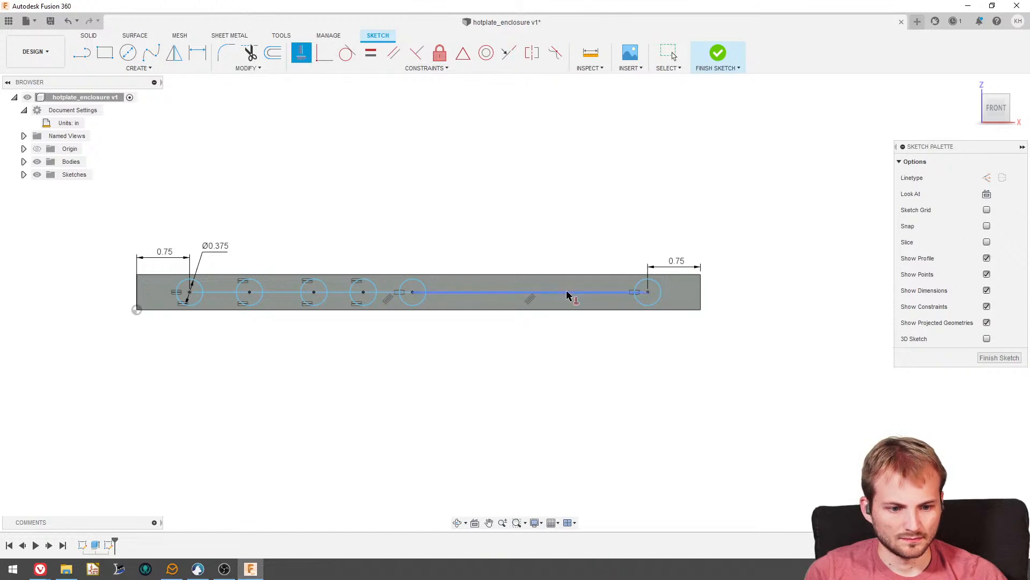
{"action": "left_click", "coordinate": [569, 295]}
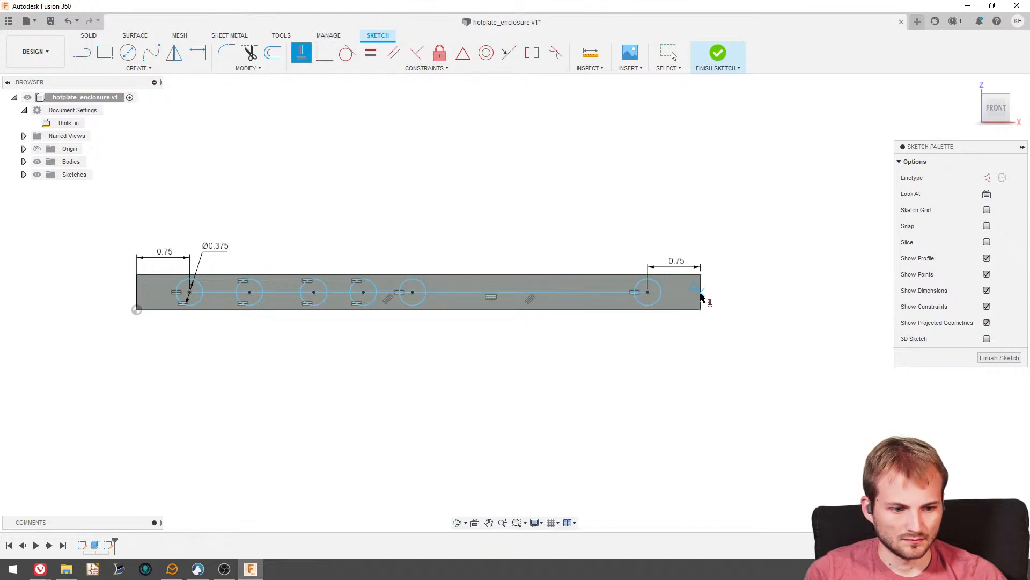
{"action": "key", "text": "Escape"}
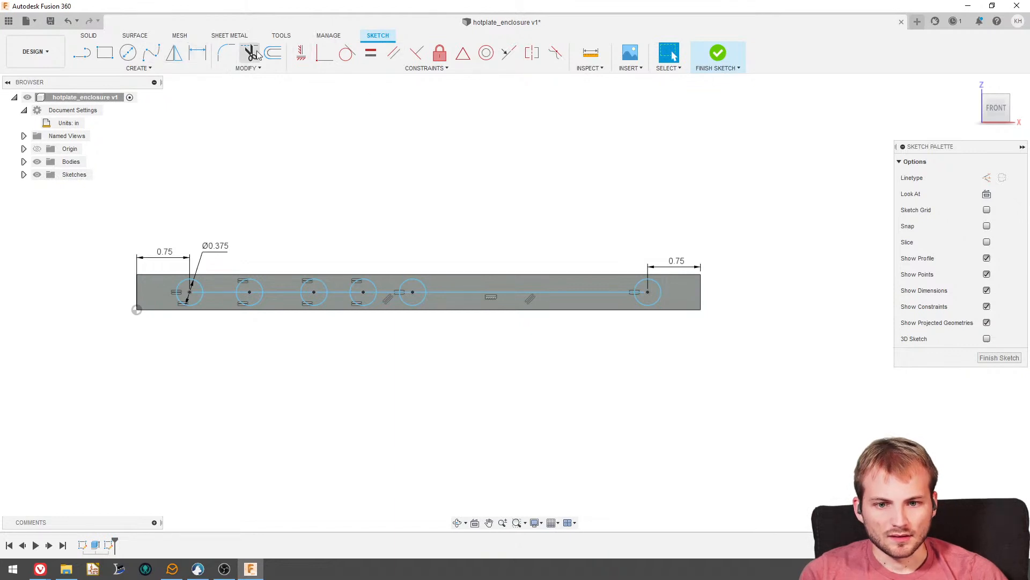
- Apply Equal constraints to the first three line segments connecting the circle centres
{"action": "left_click", "coordinate": [371, 52]}
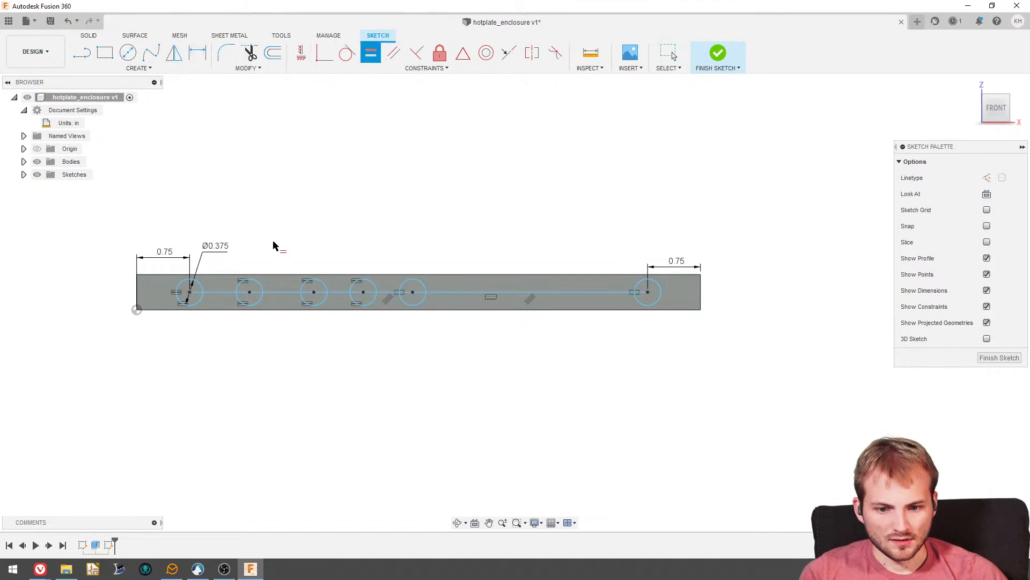
{"action": "left_click", "coordinate": [224, 297]}
{"action": "left_click", "coordinate": [283, 297]}
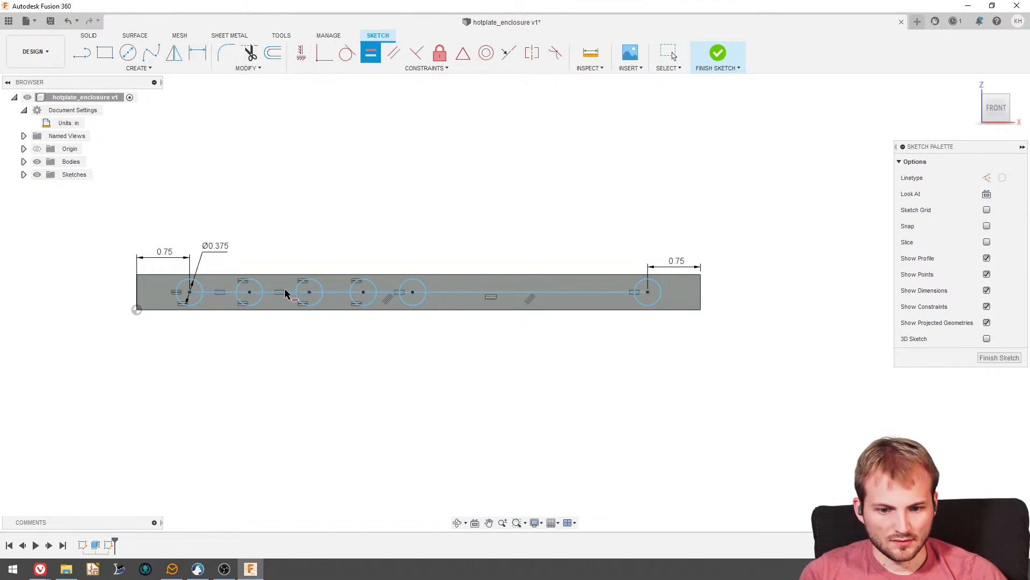
{"action": "left_click", "coordinate": [334, 293]}
- Try to extend the Equal constraint to the fourth and last connecting segments, and undo the attempt
{"action": "left_click", "coordinate": [392, 297]}
{"action": "left_click", "coordinate": [455, 293]}
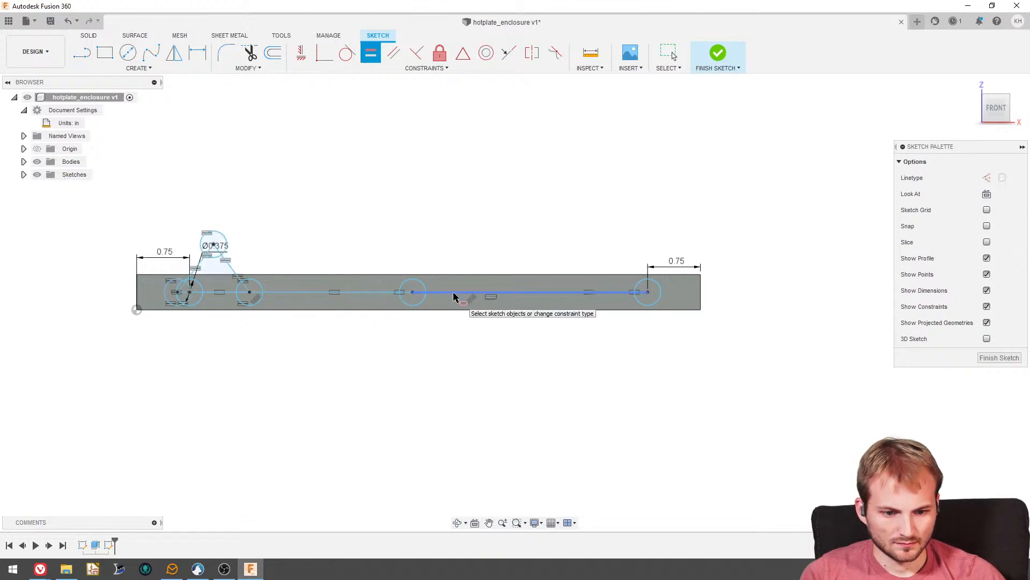
{"action": "key", "text": "Escape"}
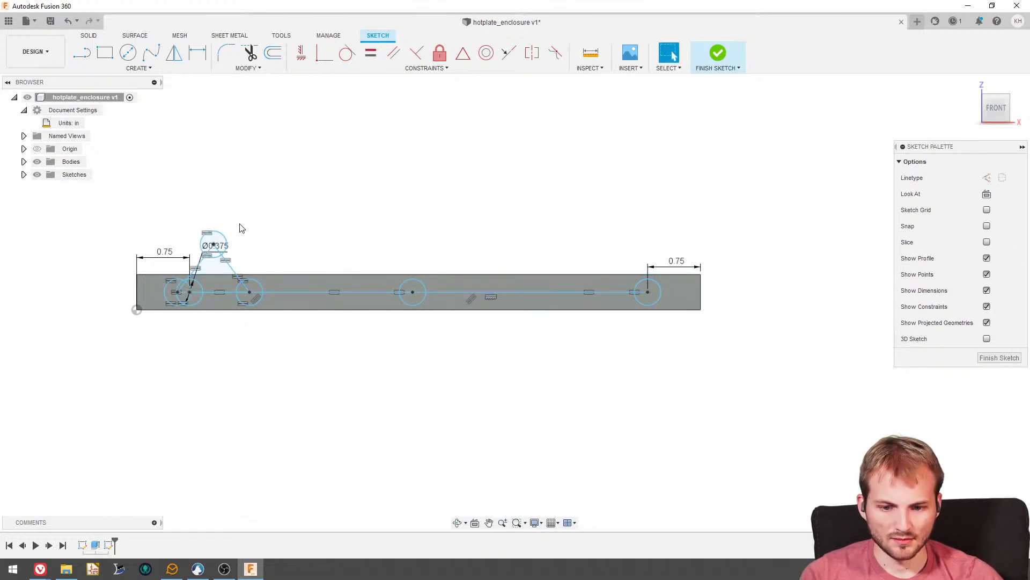
{"action": "key", "text": "ctrl+z"}
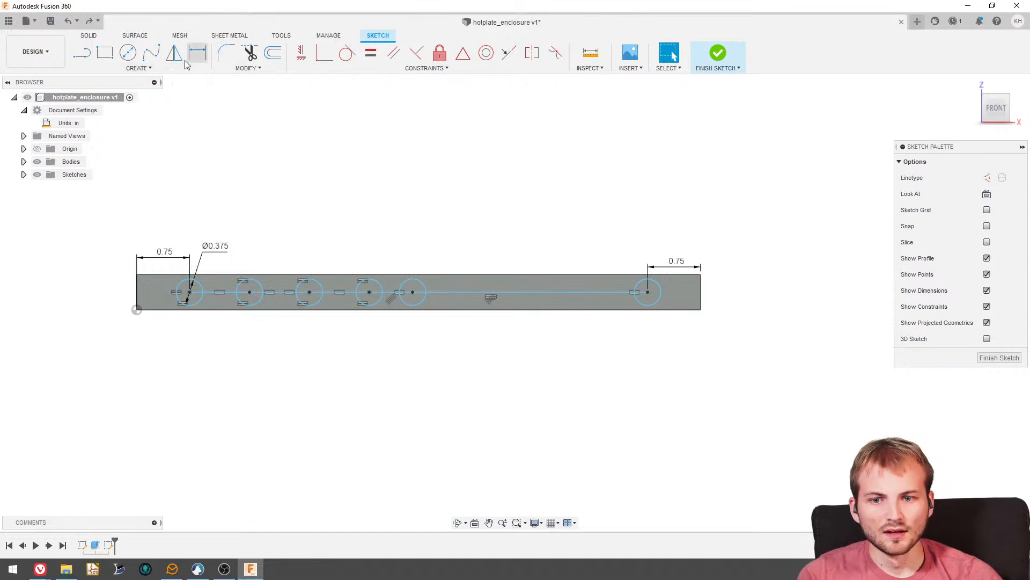
- Align the plate's left edge midpoint and the circle centres on one horizontal line with Horizontal/Vertical constraints
{"action": "left_click", "coordinate": [301, 52]}
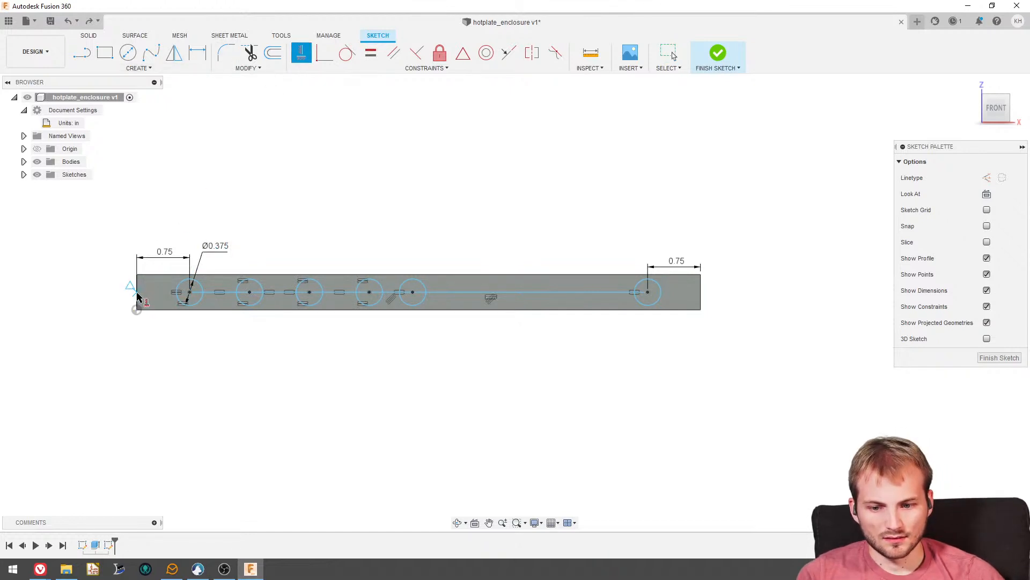
{"action": "left_click", "coordinate": [250, 294]}
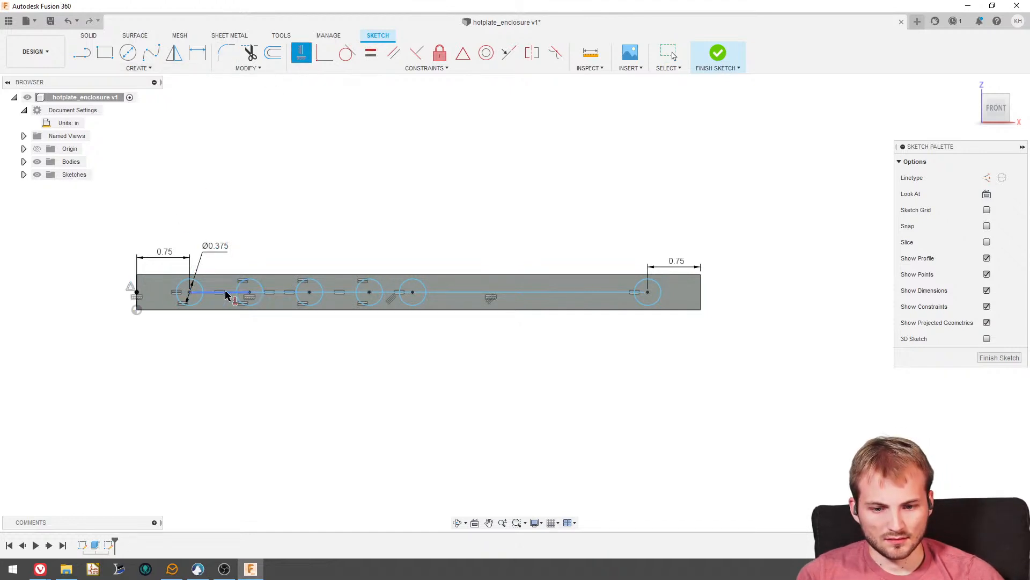
{"action": "left_click", "coordinate": [190, 293]}
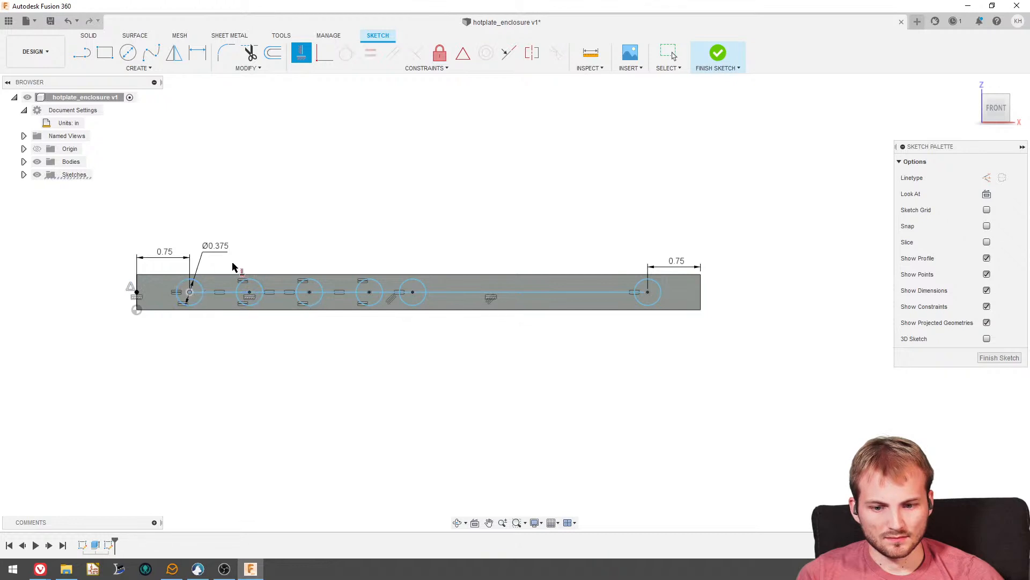
{"action": "left_click", "coordinate": [249, 293]}
{"action": "left_click", "coordinate": [309, 293]}
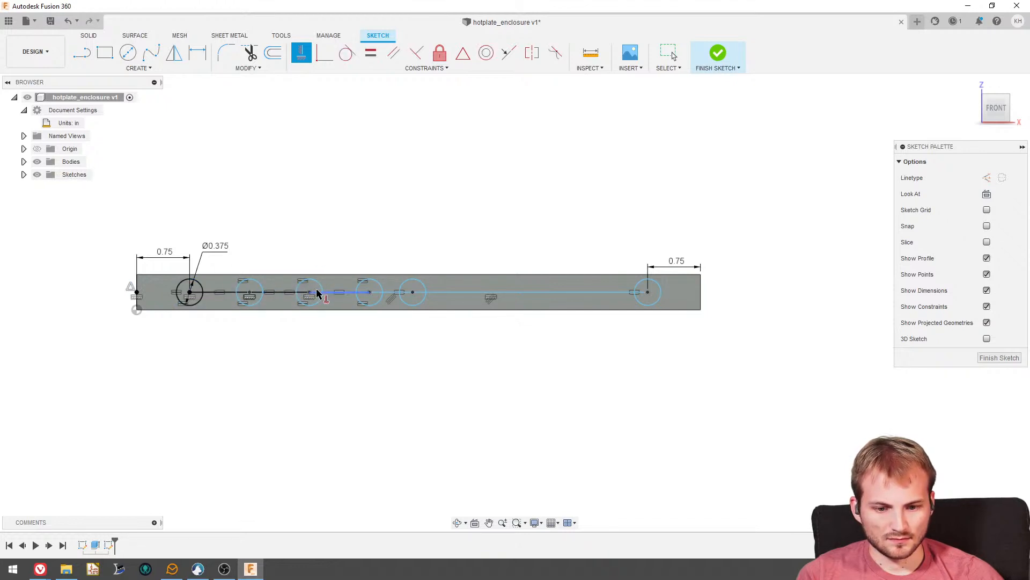
{"action": "left_click", "coordinate": [369, 293]}
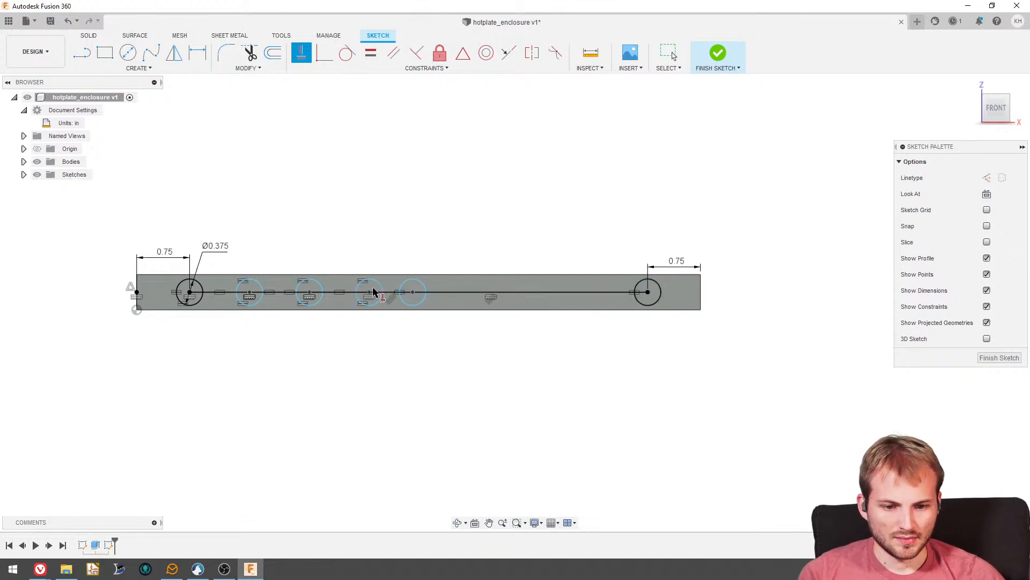
{"action": "key", "text": "Escape"}
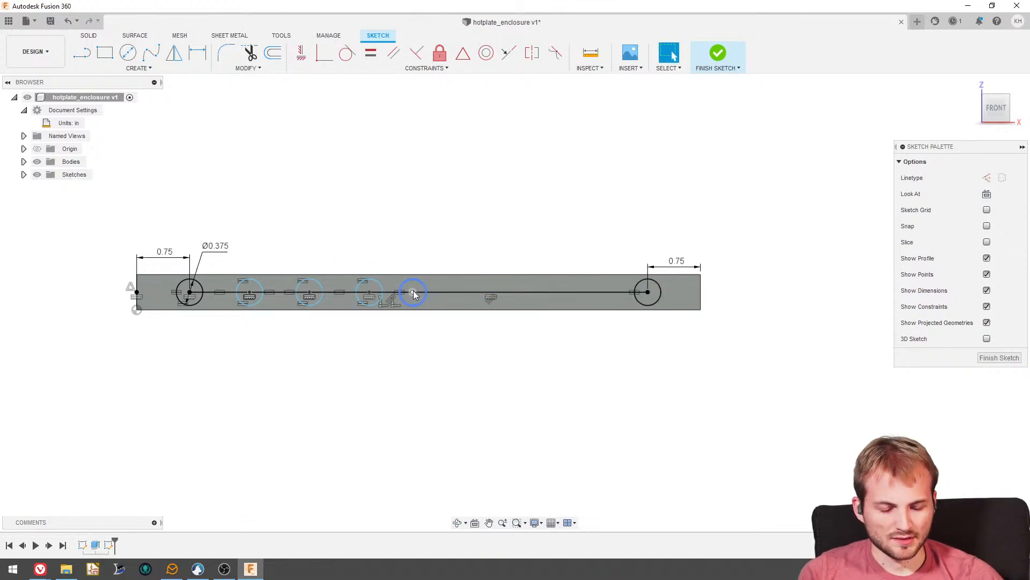
- Spread the middle circles along the centreline and make all five connecting segments equal in length
{"action": "left_click_drag", "start_coordinate": [414, 294], "coordinate": [538, 292]}
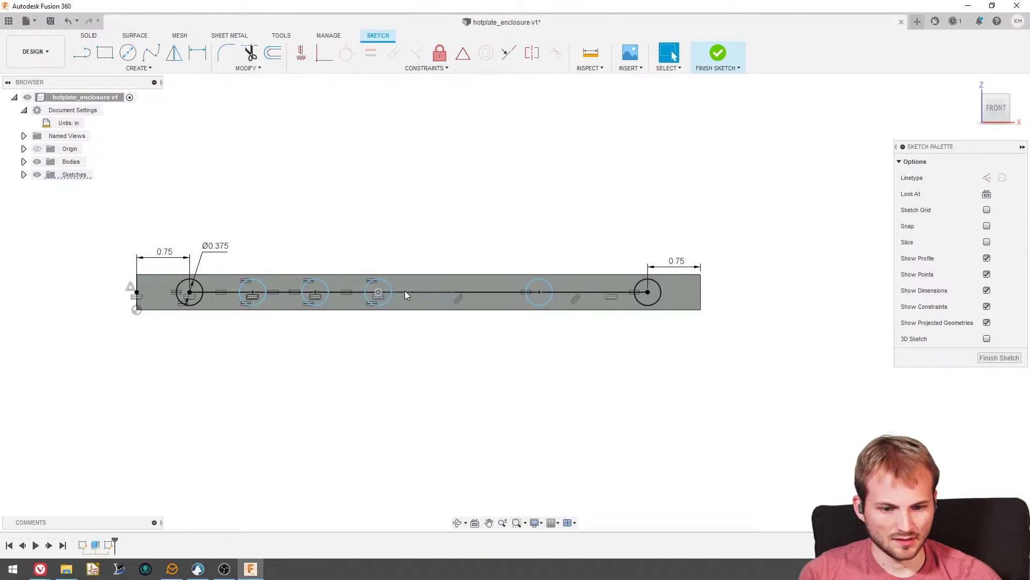
{"action": "mouse_move", "coordinate": [404, 291]}
{"action": "left_mouse_down"}
{"action": "mouse_move", "coordinate": [449, 290]}
{"action": "mouse_move", "coordinate": [436, 291]}
{"action": "left_mouse_up"}
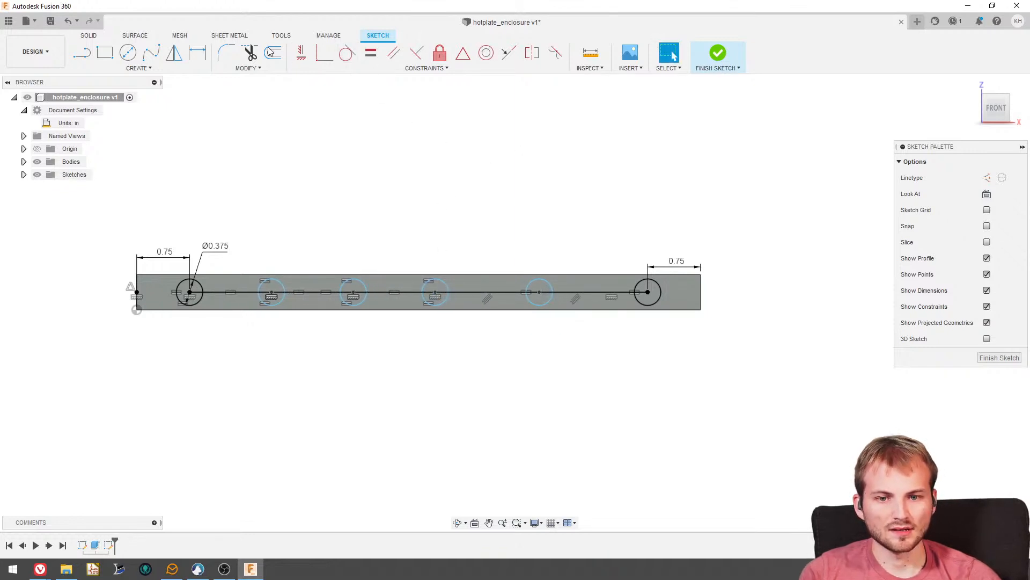
{"action": "left_click", "coordinate": [371, 52]}
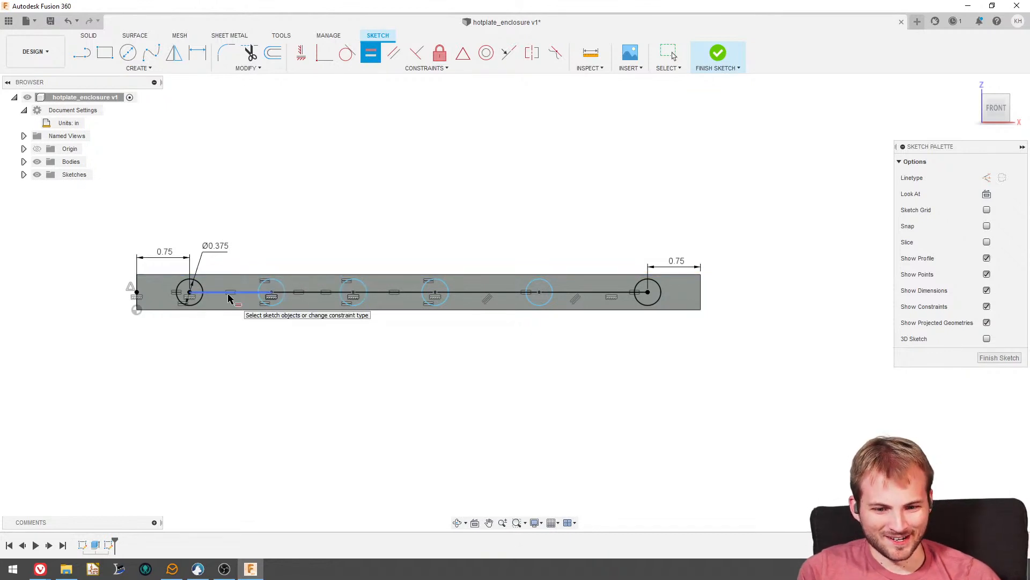
{"action": "left_click", "coordinate": [306, 295]}
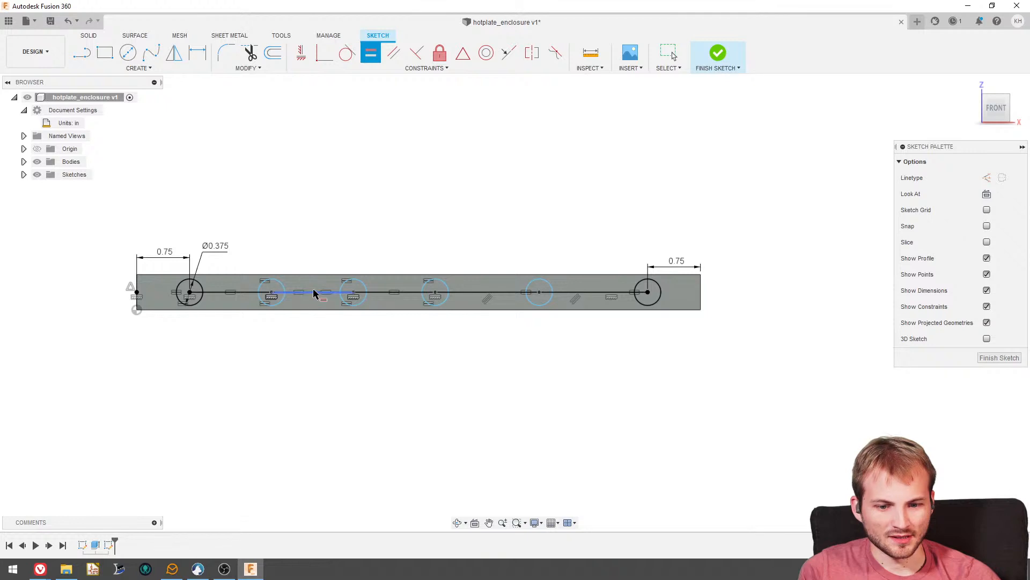
{"action": "left_click", "coordinate": [398, 291]}
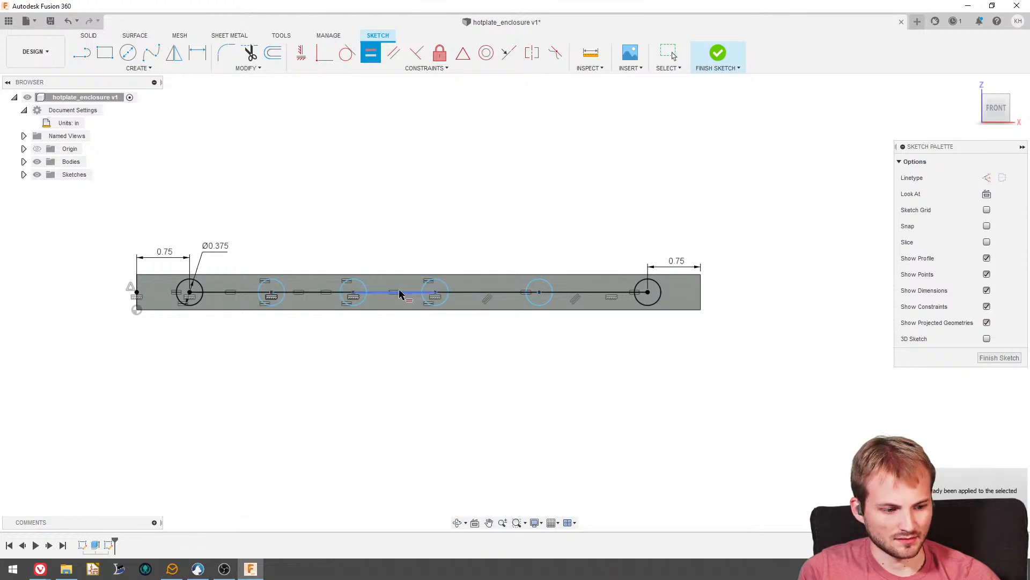
{"action": "left_click", "coordinate": [483, 293]}
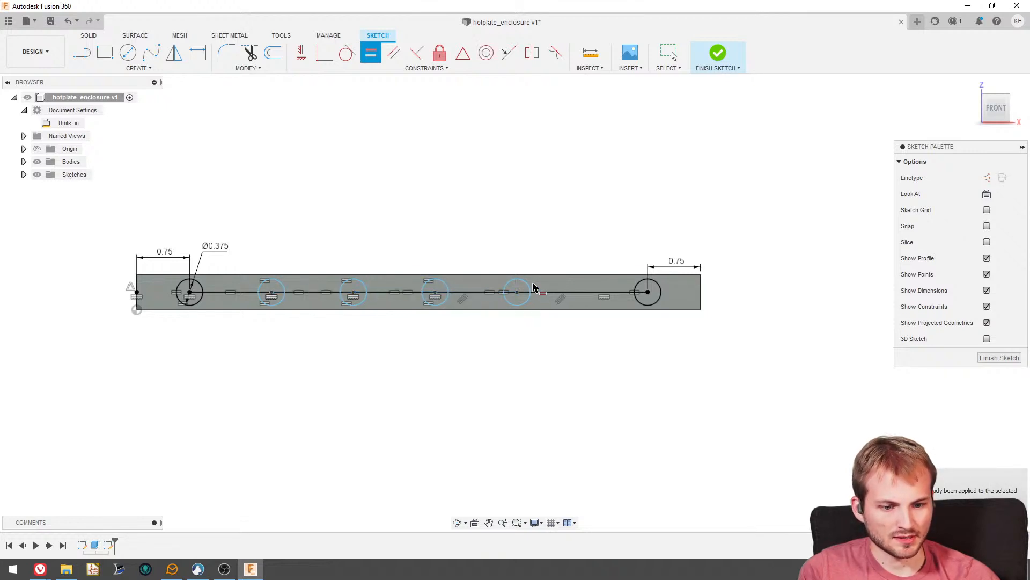
{"action": "left_click", "coordinate": [556, 292]}
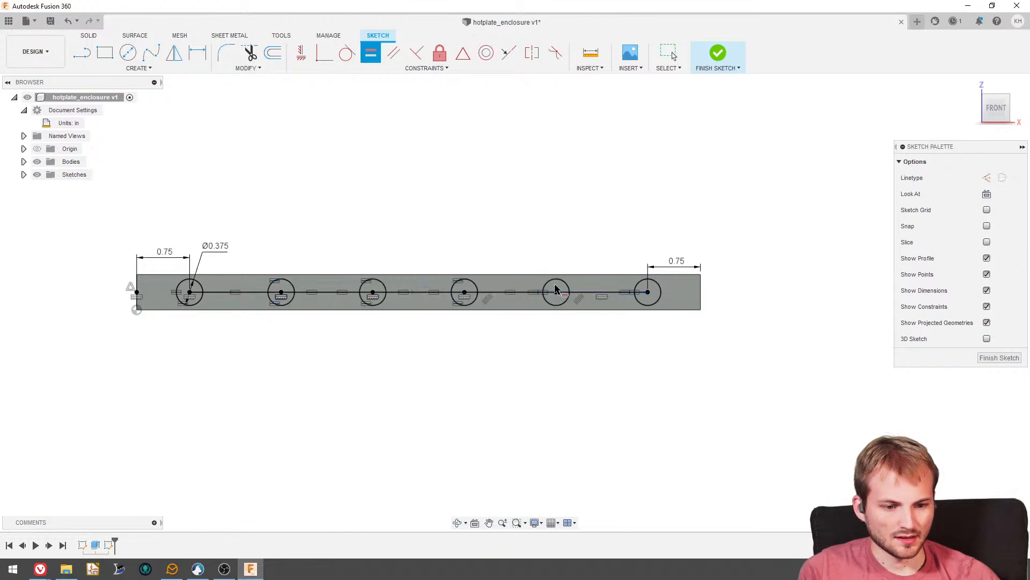
{"action": "key", "text": "Escape"}
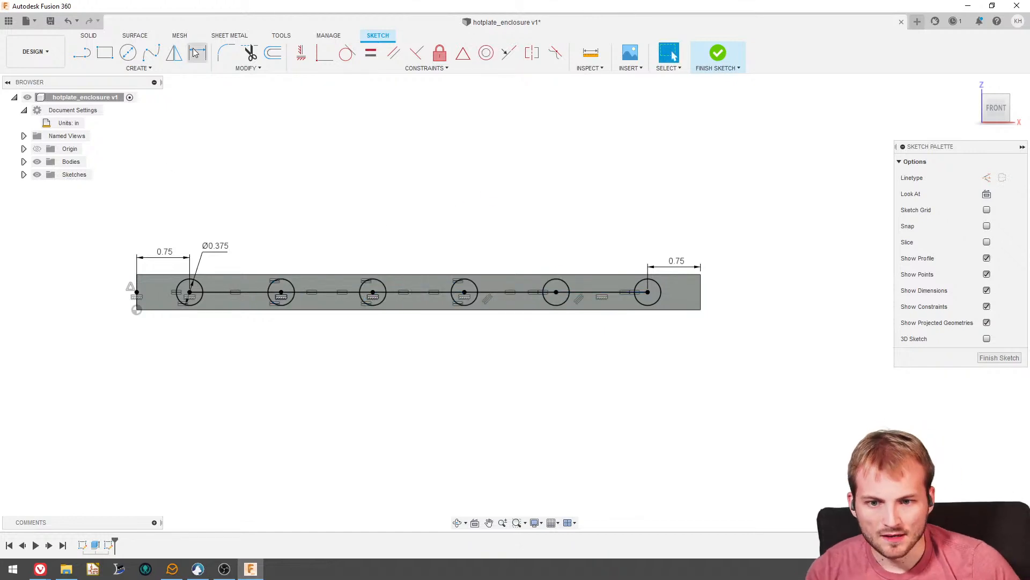
- Check the spacing between the first two circle centres with a dimension preview, without placing it
{"action": "key", "text": "d"}
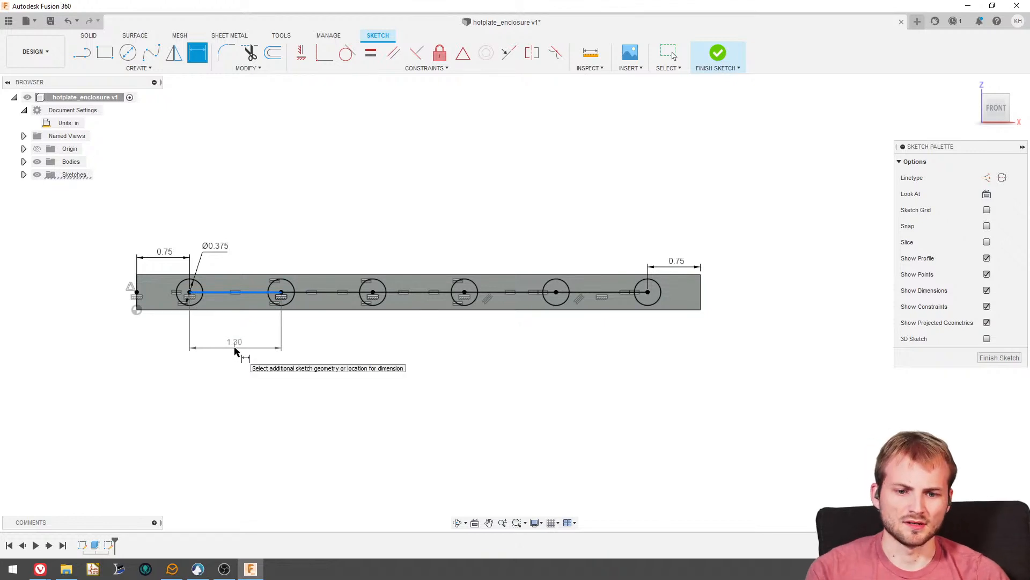
{"action": "key", "text": "Escape"}
- Start an Extrude using the complete profiles of all six circles on the plate's front face
{"action": "key", "text": "e"}
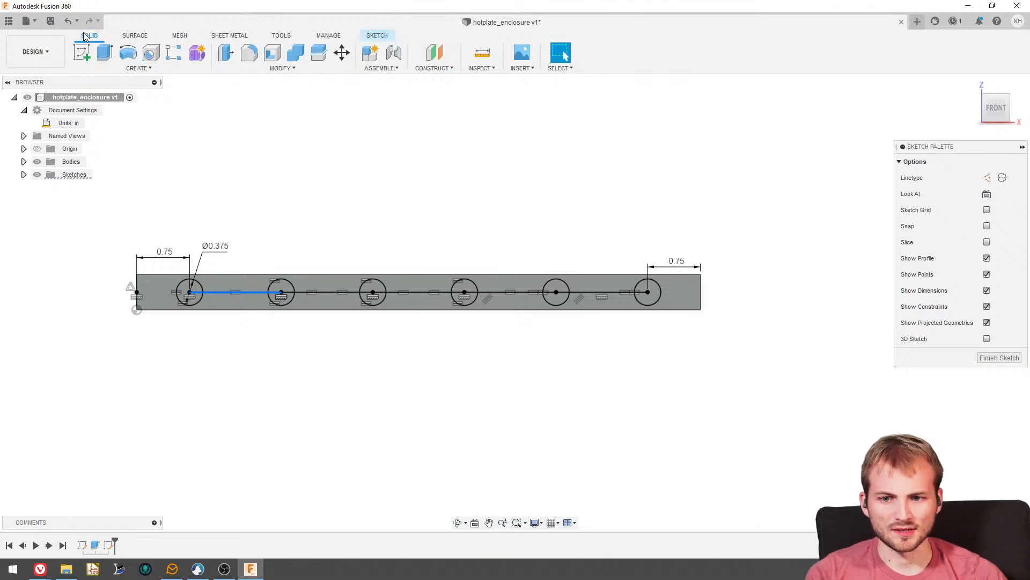
{"action": "left_click", "coordinate": [144, 324]}
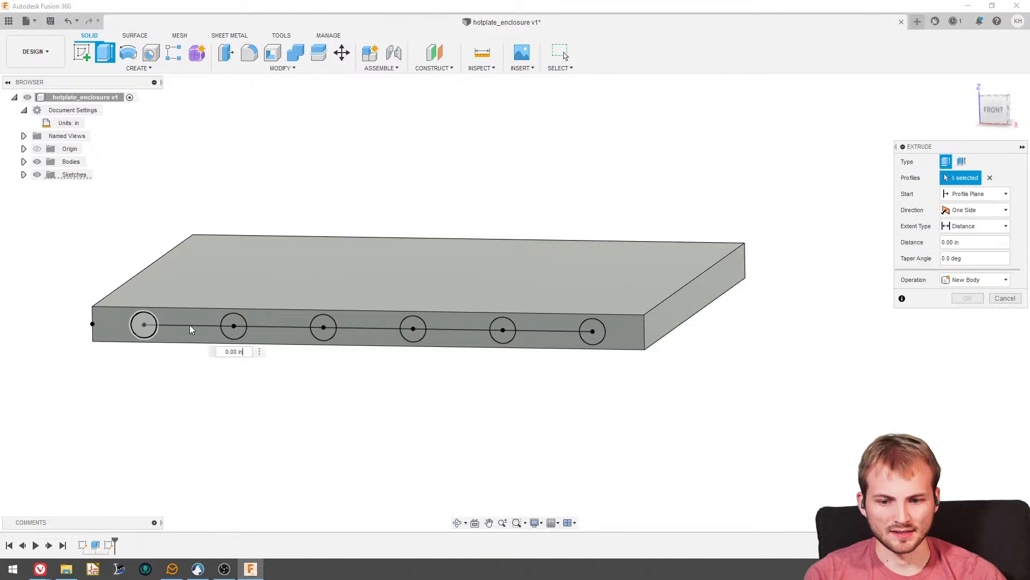
{"action": "left_click", "coordinate": [235, 323]}
{"action": "left_click", "coordinate": [323, 327]}
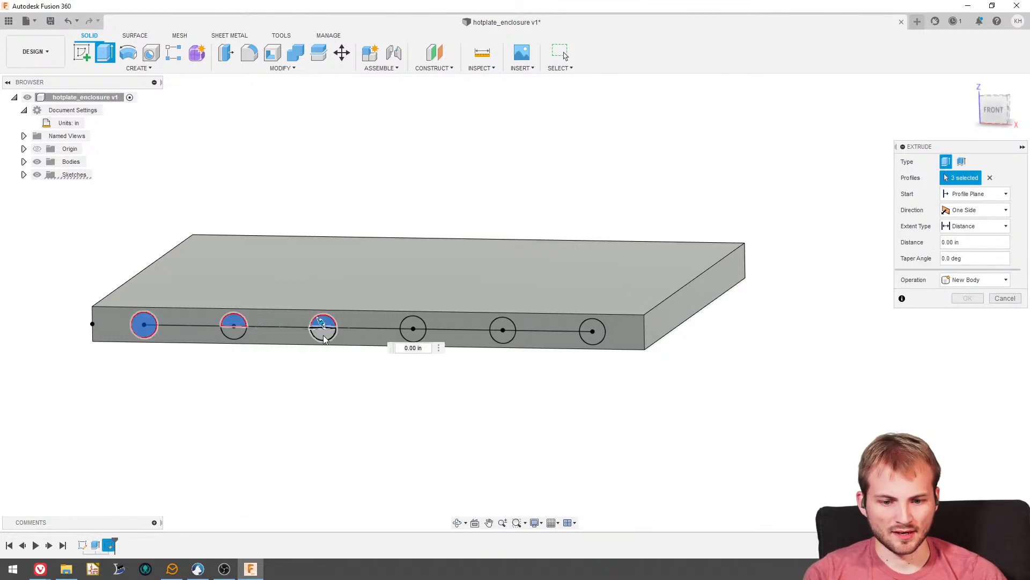
{"action": "left_click", "coordinate": [411, 329]}
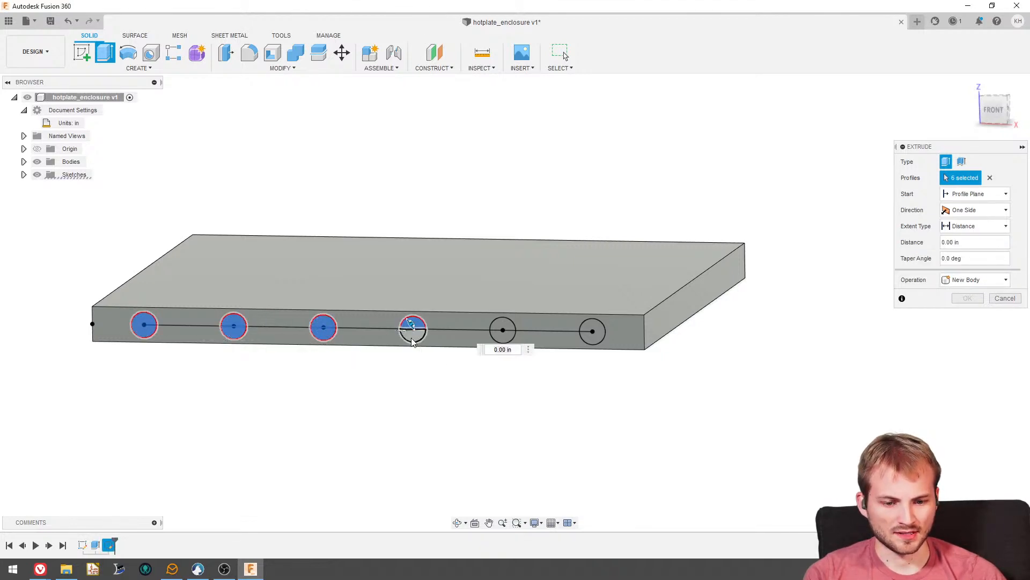
{"action": "left_click", "coordinate": [500, 325]}
{"action": "left_click", "coordinate": [502, 340]}
{"action": "left_click", "coordinate": [591, 332]}
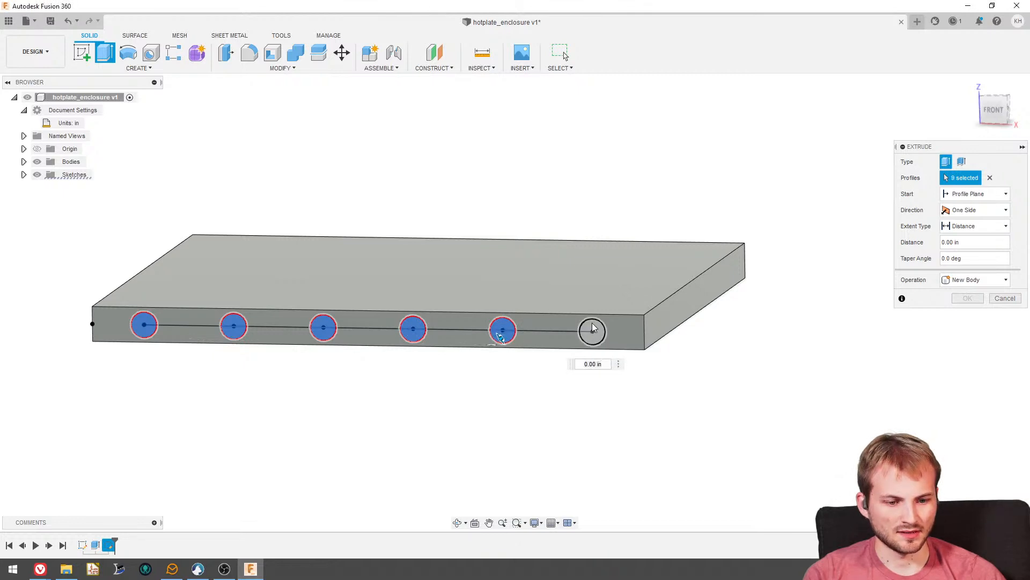
{"action": "middle_click_drag", "start_coordinate": [592, 332], "coordinate": [546, 364], "text": "shift"}
- Cut the six circle profiles through the whole plate, with the Cut operation and the extent type set to All
{"action": "left_click_drag", "start_coordinate": [500, 396], "coordinate": [611, 316]}
{"action": "left_click", "coordinate": [965, 279]}
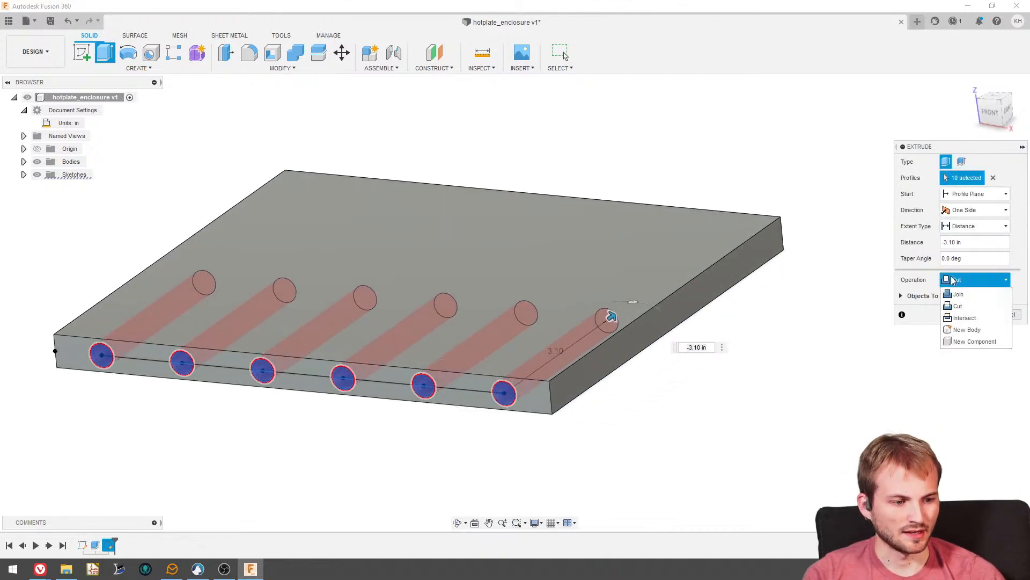
{"action": "left_click", "coordinate": [977, 226]}
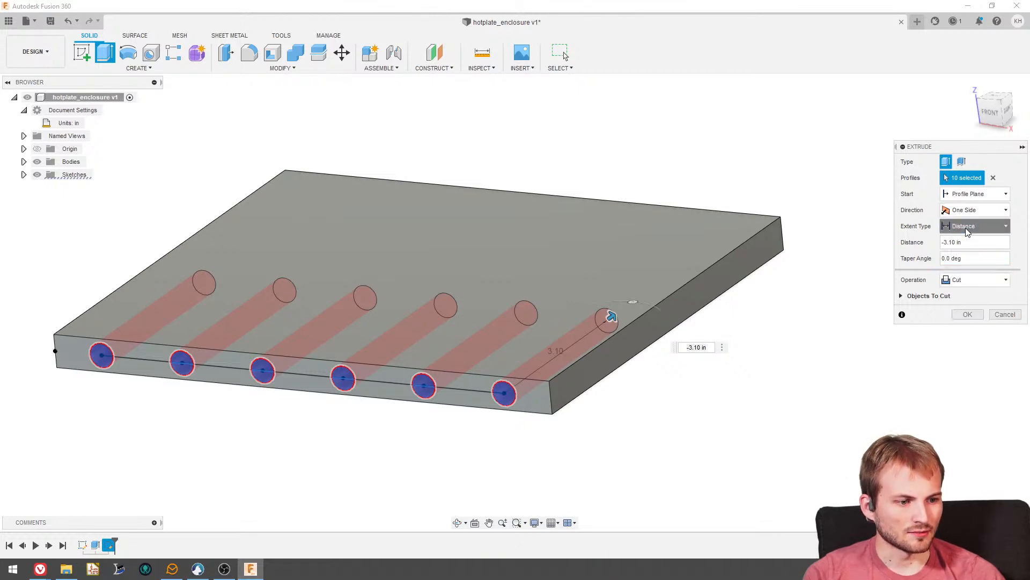
{"action": "left_click", "coordinate": [958, 265]}
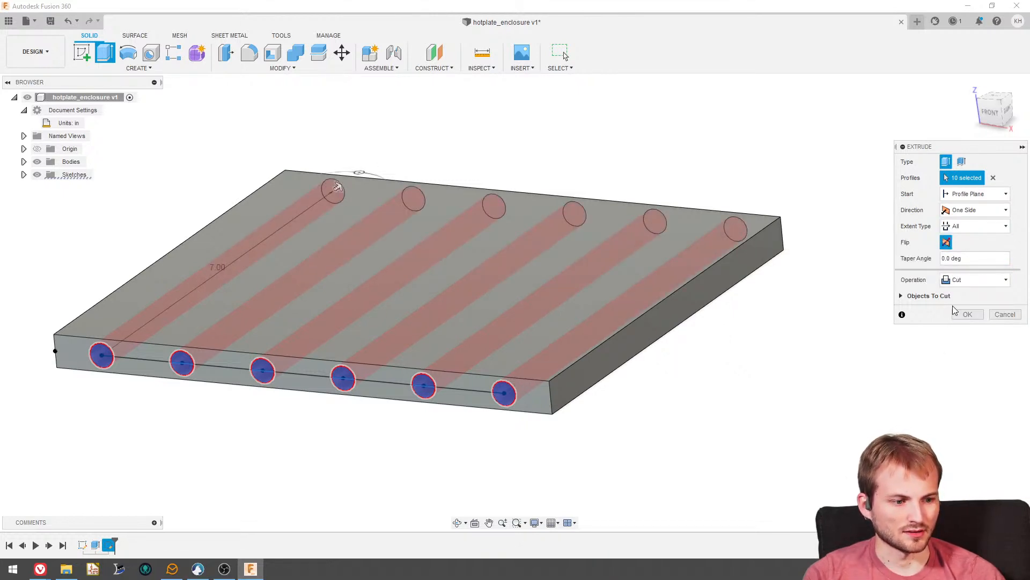
{"action": "left_click", "coordinate": [961, 316]}
{"action": "middle_click_drag", "start_coordinate": [529, 241], "coordinate": [807, 265], "text": "shift"}
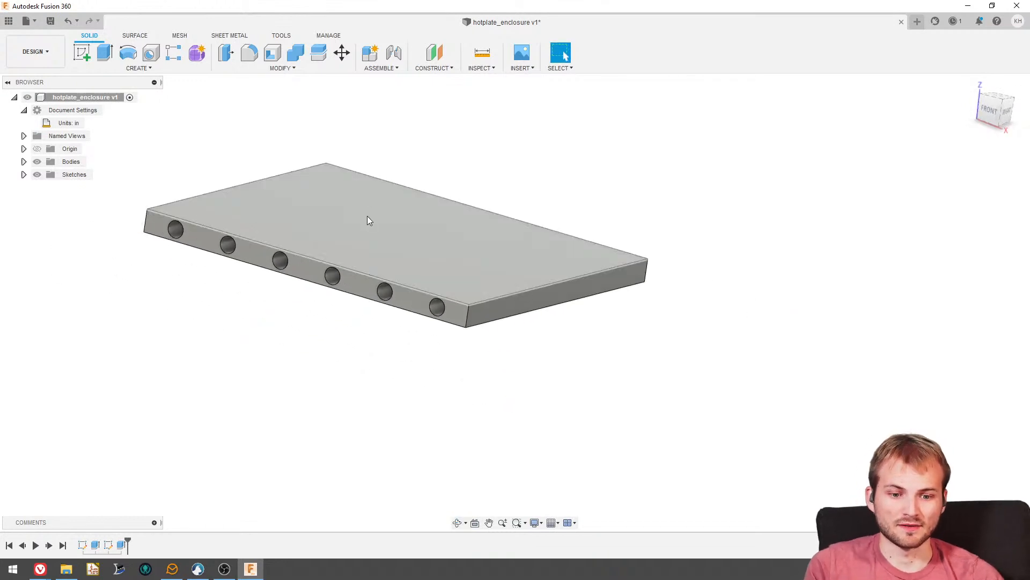
{"action": "middle_click_drag", "start_coordinate": [375, 229], "coordinate": [344, 237], "text": "shift"}
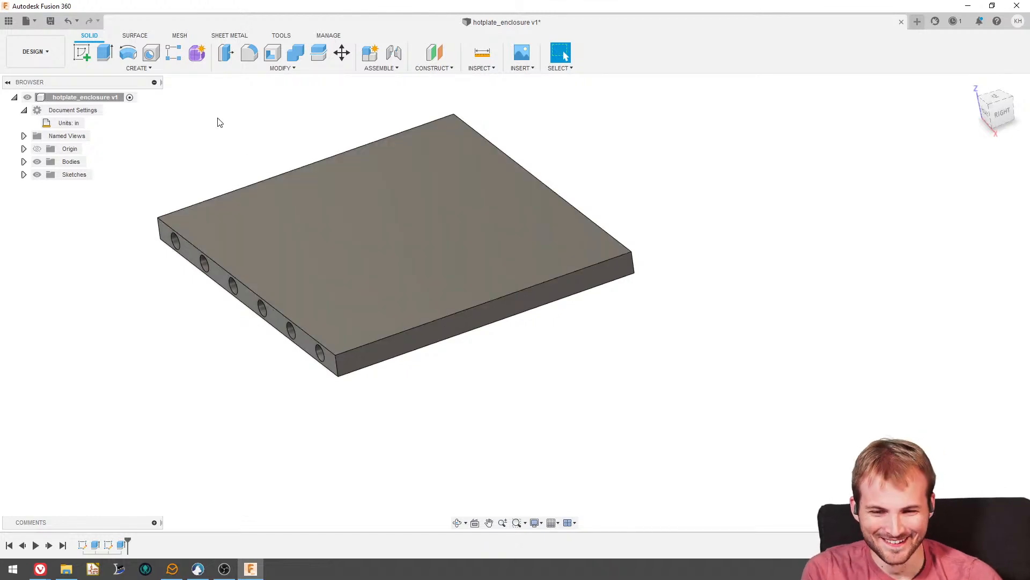
{"action": "middle_click_drag", "start_coordinate": [240, 175], "coordinate": [290, 241], "text": "shift"}
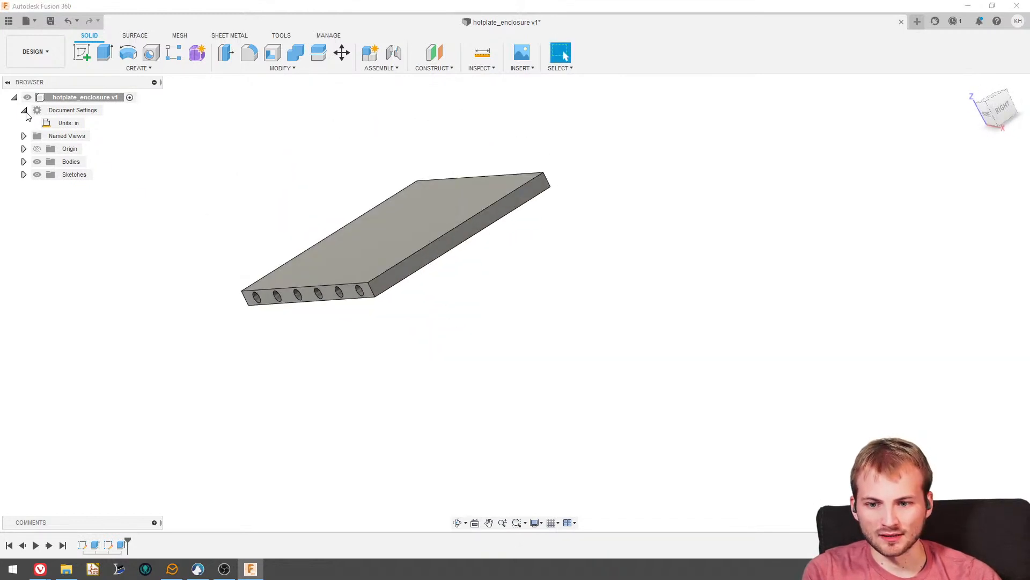
- Create a component from the plate body Body1
{"action": "left_click", "coordinate": [24, 111]}
{"action": "left_click", "coordinate": [23, 149]}
{"action": "left_click", "coordinate": [80, 162]}
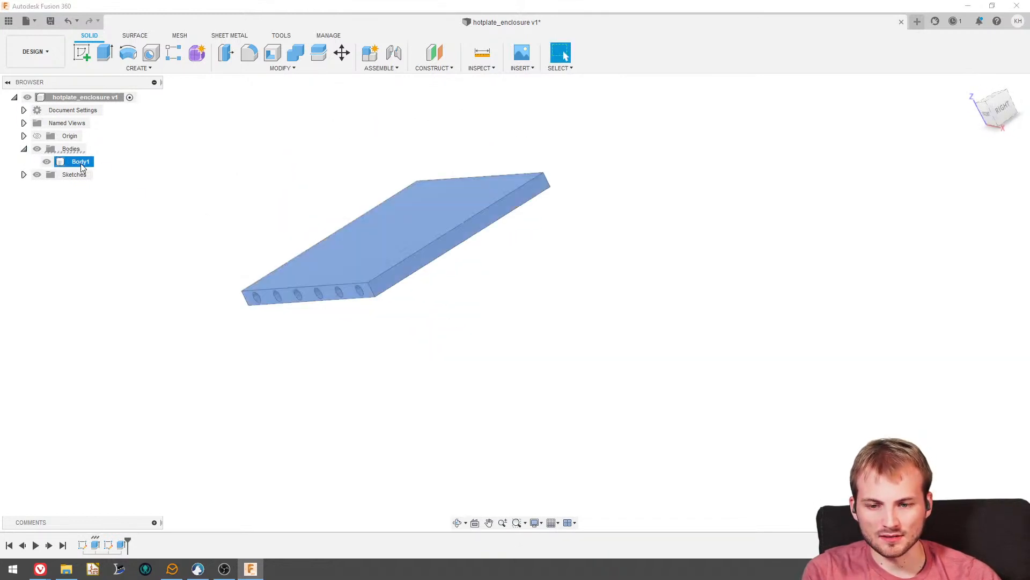
{"action": "right_click", "coordinate": [82, 168]}
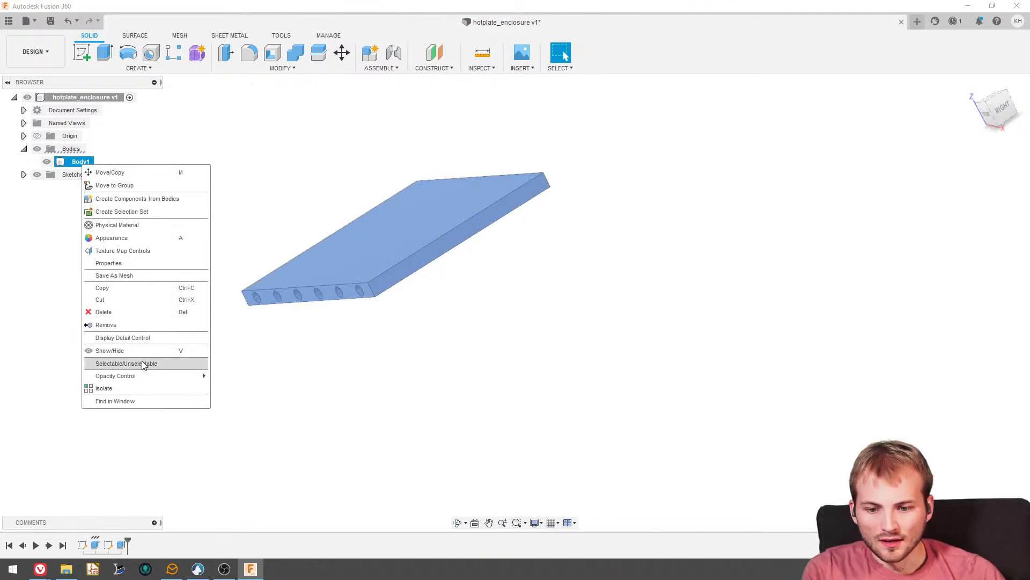
{"action": "left_click", "coordinate": [134, 200]}
- Rename the new plate component as hotplate
{"action": "double_click", "coordinate": [78, 168]}
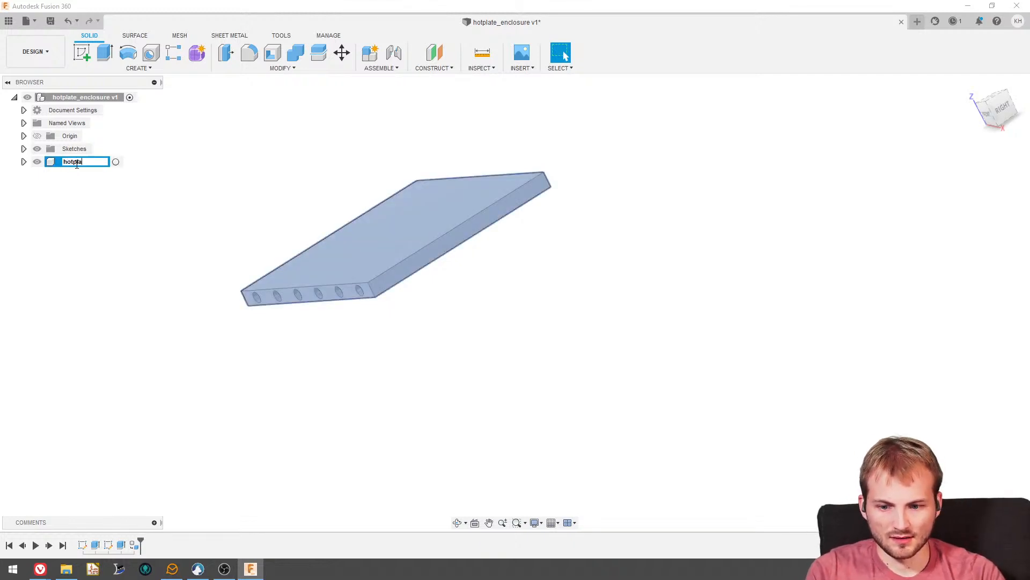
{"action": "key", "text": "Return"}
{"action": "left_click", "coordinate": [336, 200]}
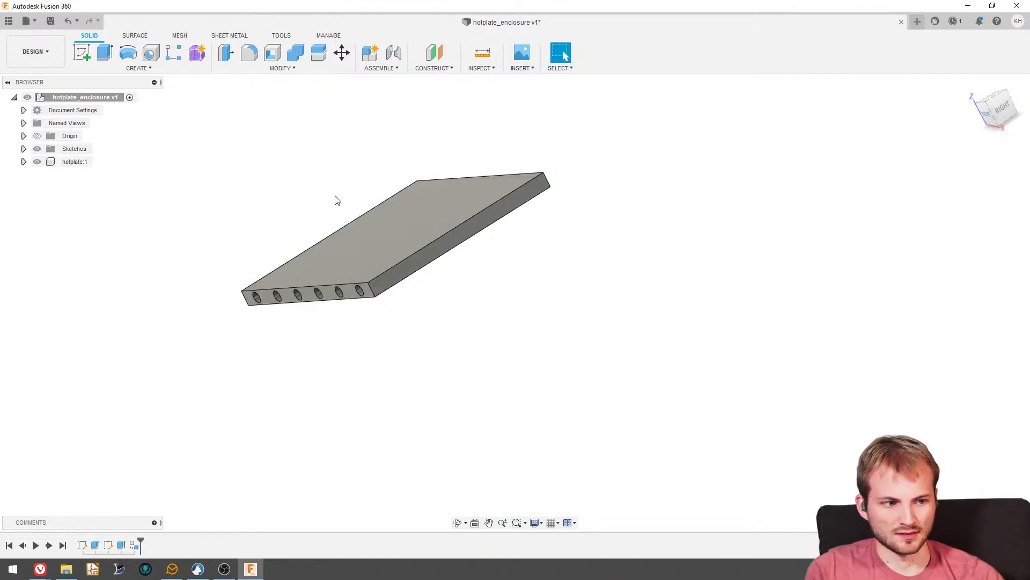
- Ground the hotplate component so it is fixed in place
{"action": "middle_click_drag", "start_coordinate": [336, 200], "coordinate": [368, 236], "text": "shift"}
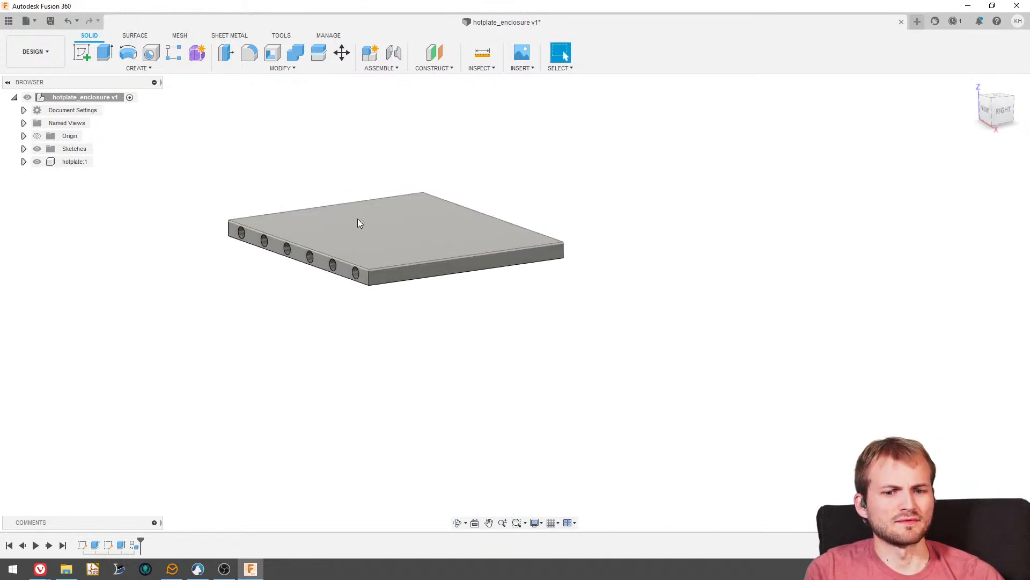
{"action": "left_click", "coordinate": [324, 232]}
{"action": "left_click", "coordinate": [79, 162]}
{"action": "right_click", "coordinate": [80, 162]}
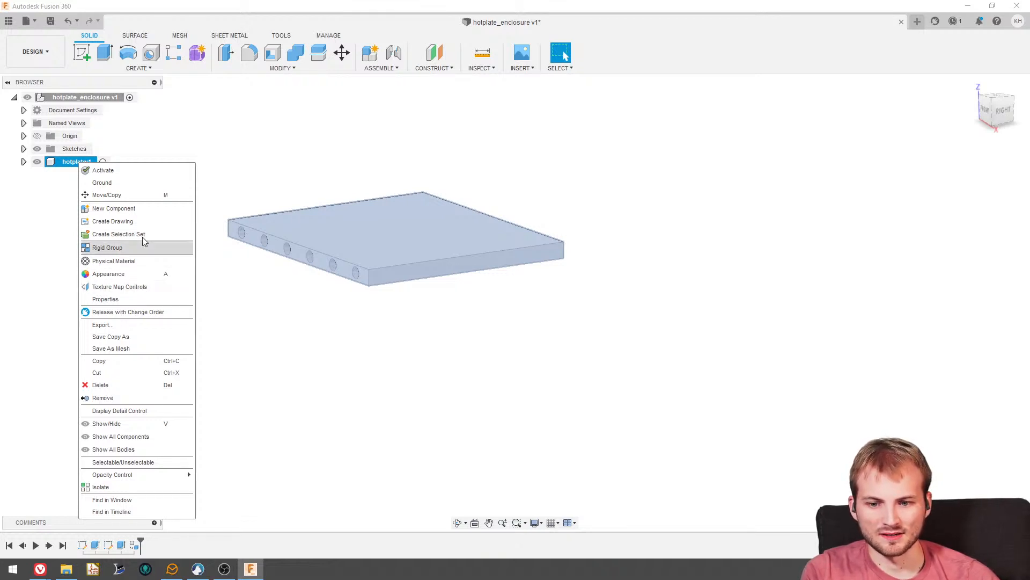
{"action": "left_click", "coordinate": [132, 183]}
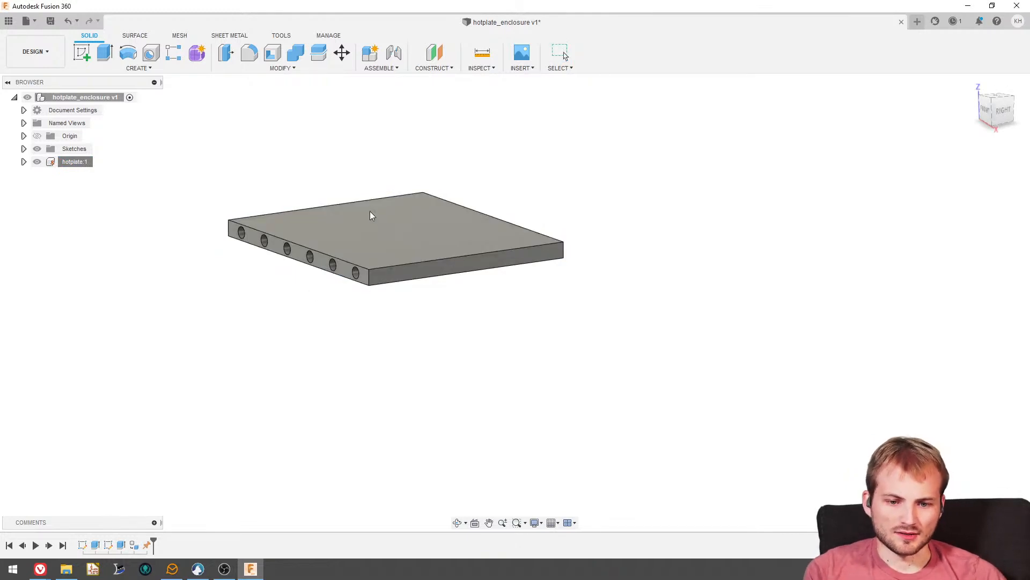
- Switch to the Discord window, examine the reference photo of the real hotplate, and return to the Fusion 360 model
{"action": "mouse_move", "coordinate": [285, 305]}
{"action": "middle_mouse_down", "text": "shift"}
{"action": "mouse_move", "coordinate": [299, 340]}
{"action": "mouse_move", "coordinate": [292, 308]}
{"action": "middle_mouse_up", "text": "shift"}
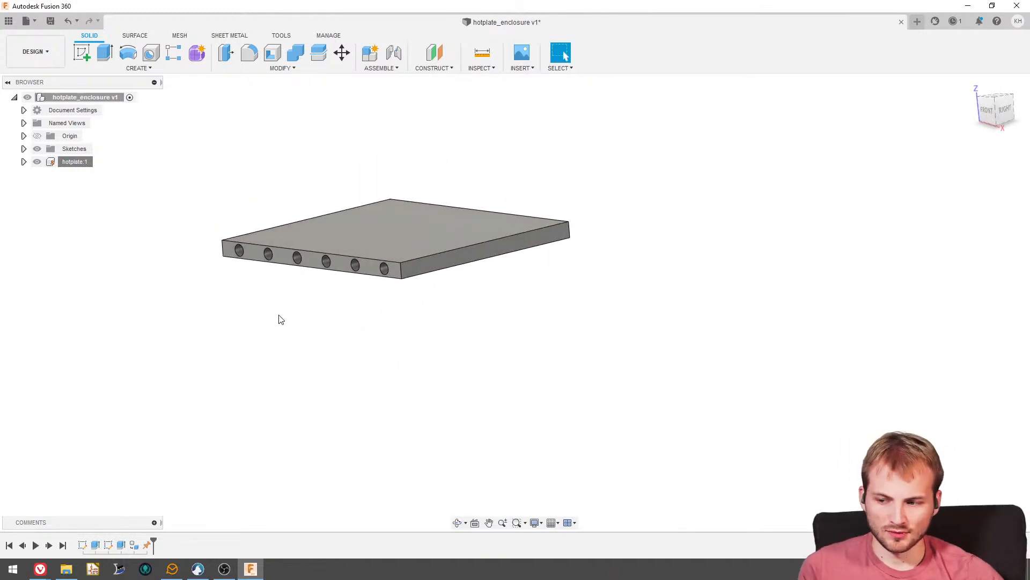
{"action": "left_click_drag", "start_coordinate": [0, 86], "coordinate": [622, 39]}
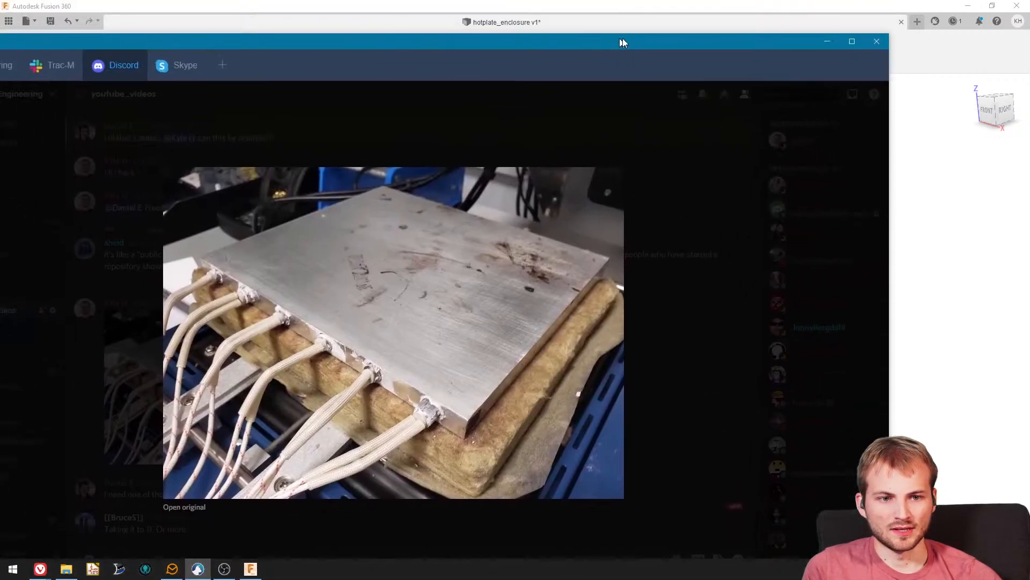
{"action": "double_click", "coordinate": [623, 40]}
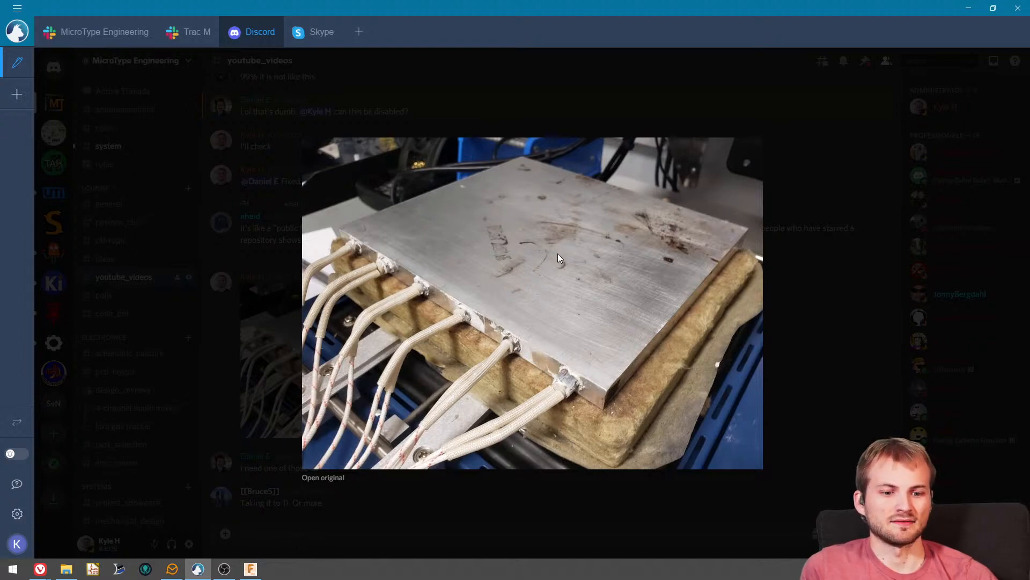
{"action": "left_click_drag", "start_coordinate": [797, 7], "coordinate": [0, 172]}
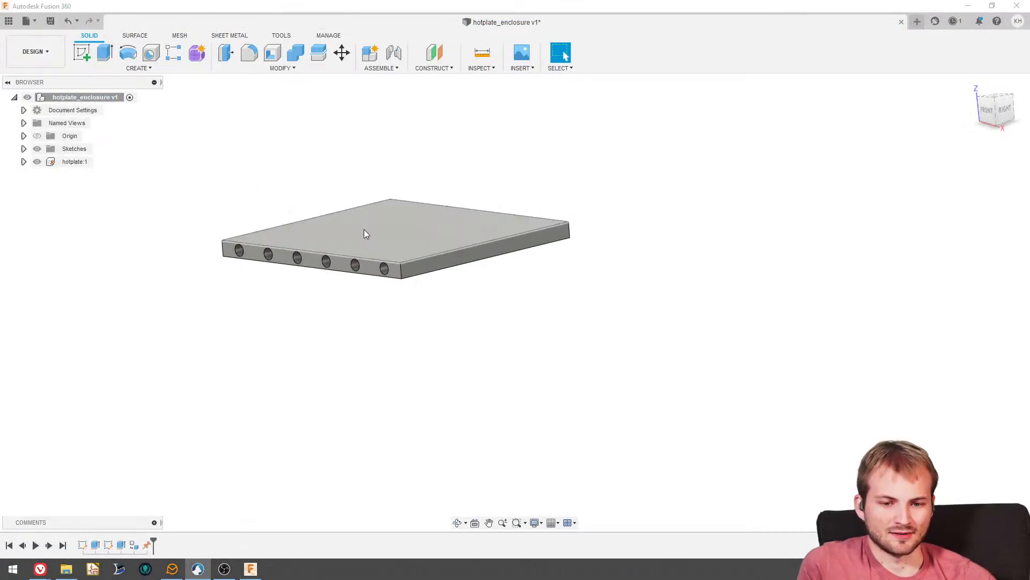
- Start a new sketch on the plate's front face, viewed straight from the front
{"action": "middle_click_drag", "start_coordinate": [364, 229], "coordinate": [391, 224], "text": "shift"}
{"action": "left_click", "coordinate": [994, 111]}
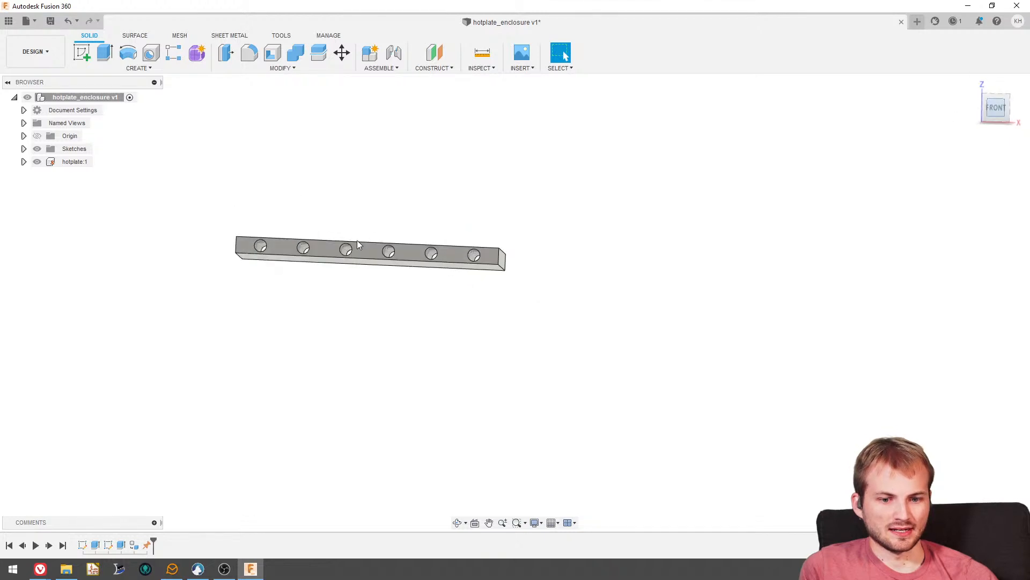
{"action": "scroll", "coordinate": [346, 243], "scroll_direction": "down", "scroll_amount": 2}
{"action": "scroll", "coordinate": [299, 255], "scroll_direction": "up", "scroll_amount": 3}
{"action": "scroll", "coordinate": [299, 255], "scroll_direction": "up", "scroll_amount": 2}
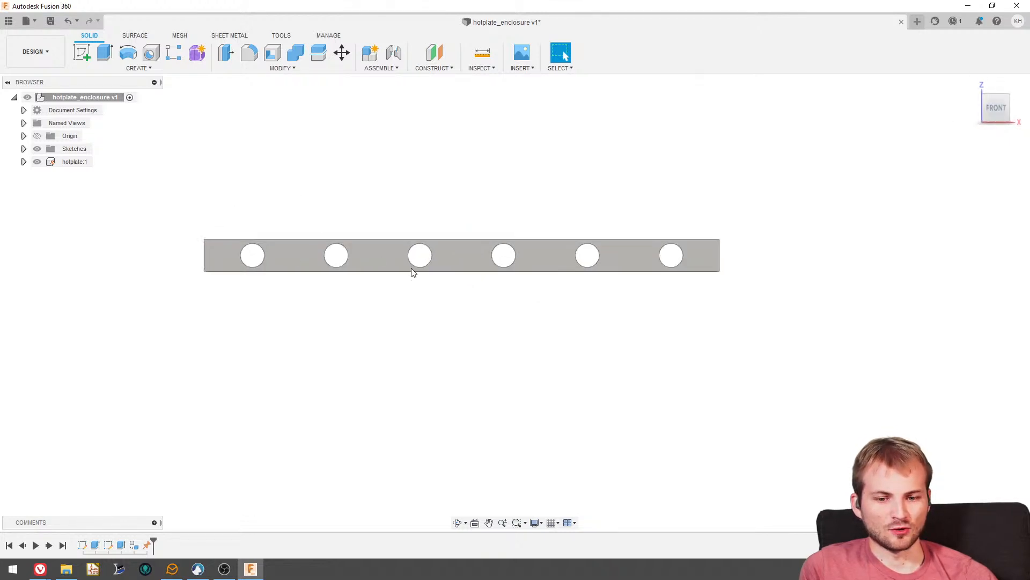
{"action": "scroll", "coordinate": [414, 269], "scroll_direction": "up", "scroll_amount": 1}
{"action": "scroll", "coordinate": [356, 273], "scroll_direction": "up", "scroll_amount": 1}
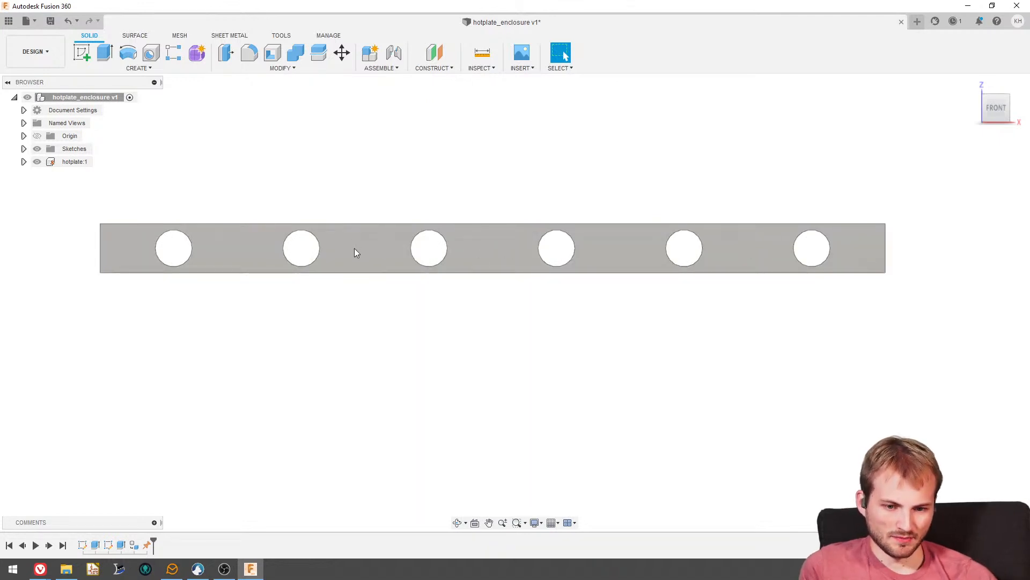
{"action": "left_click", "coordinate": [82, 52]}
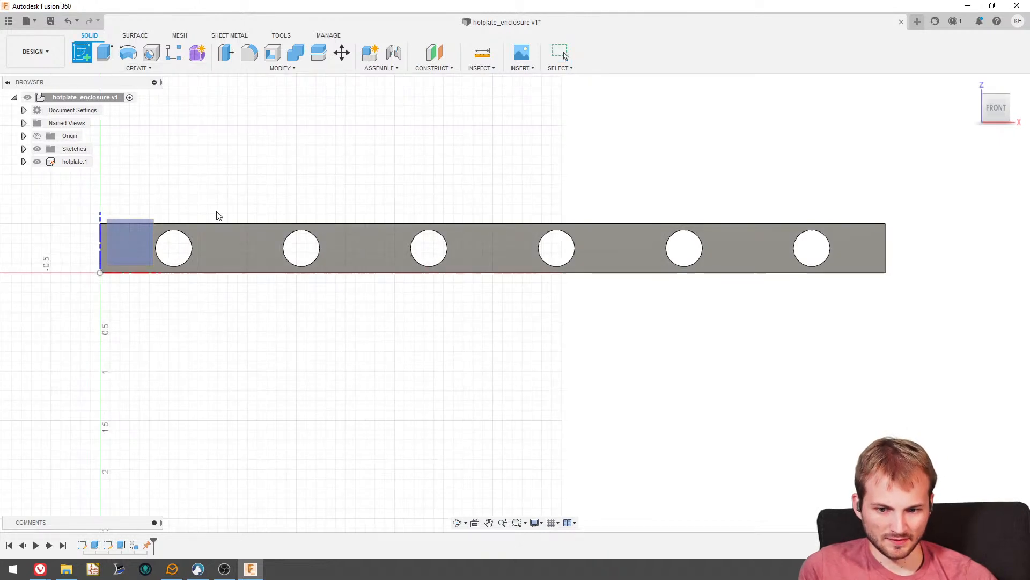
{"action": "left_click", "coordinate": [219, 241]}
- Sketch five rectangles about 0.5 in wide and 0.25 in high, rising from the plate's bottom edge between neighbouring holes
{"action": "left_click", "coordinate": [104, 53]}
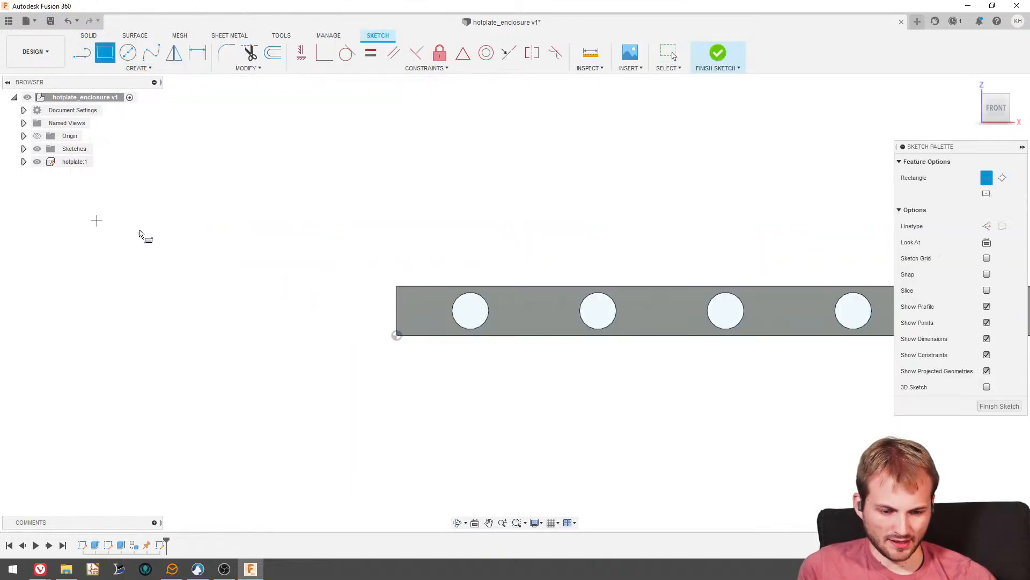
{"action": "scroll", "coordinate": [139, 234], "scroll_direction": "down", "scroll_amount": 3}
{"action": "scroll", "coordinate": [414, 296], "scroll_direction": "up", "scroll_amount": 1}
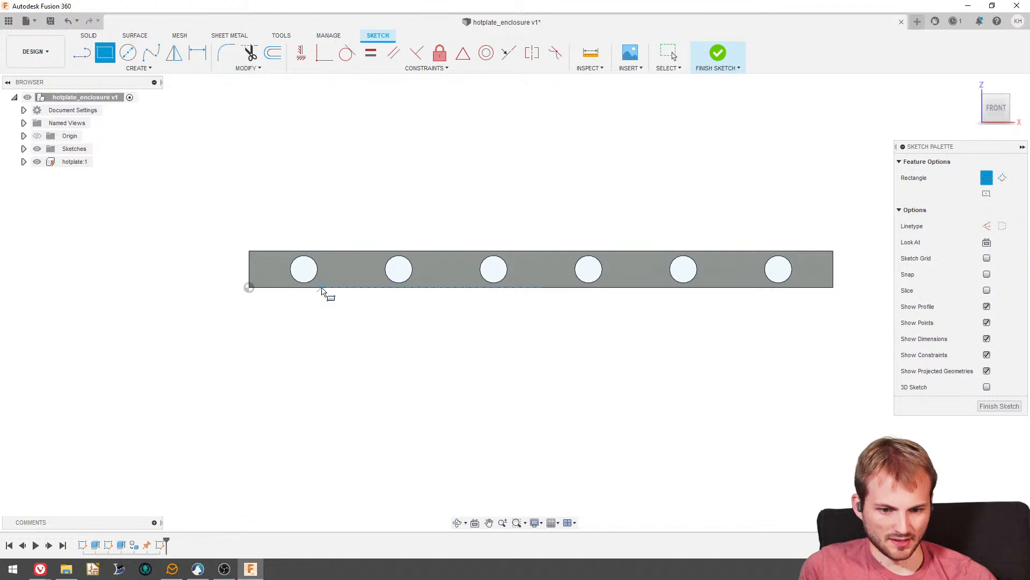
{"action": "left_click", "coordinate": [333, 287]}
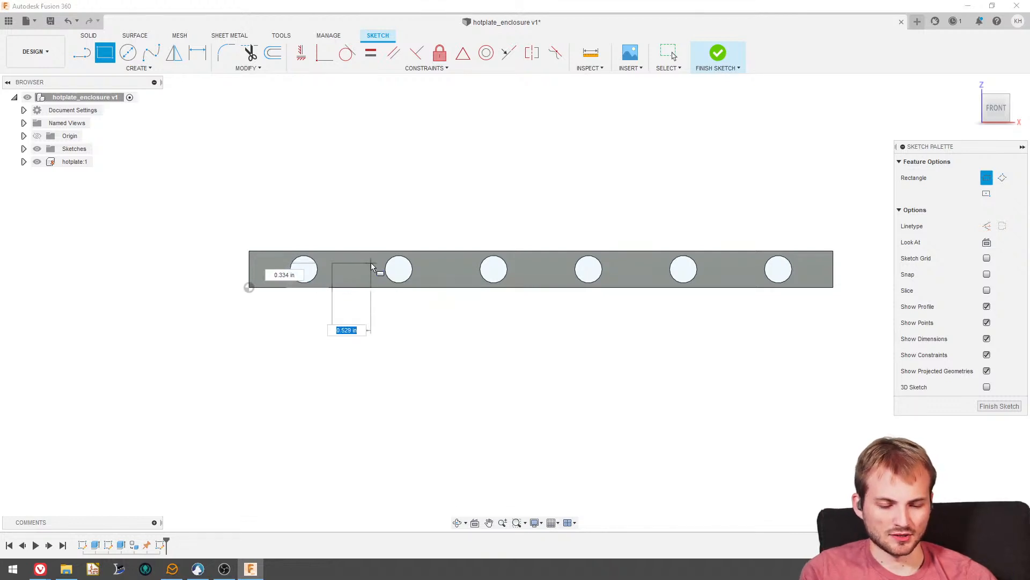
{"action": "left_click", "coordinate": [370, 270]}
{"action": "left_click", "coordinate": [422, 287]}
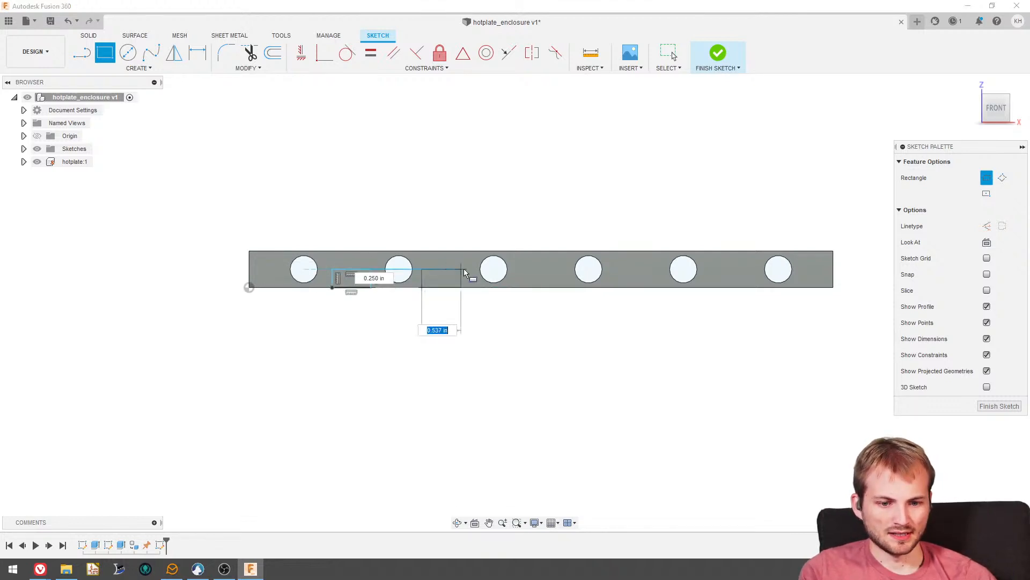
{"action": "left_click", "coordinate": [466, 271]}
{"action": "left_click", "coordinate": [522, 287]}
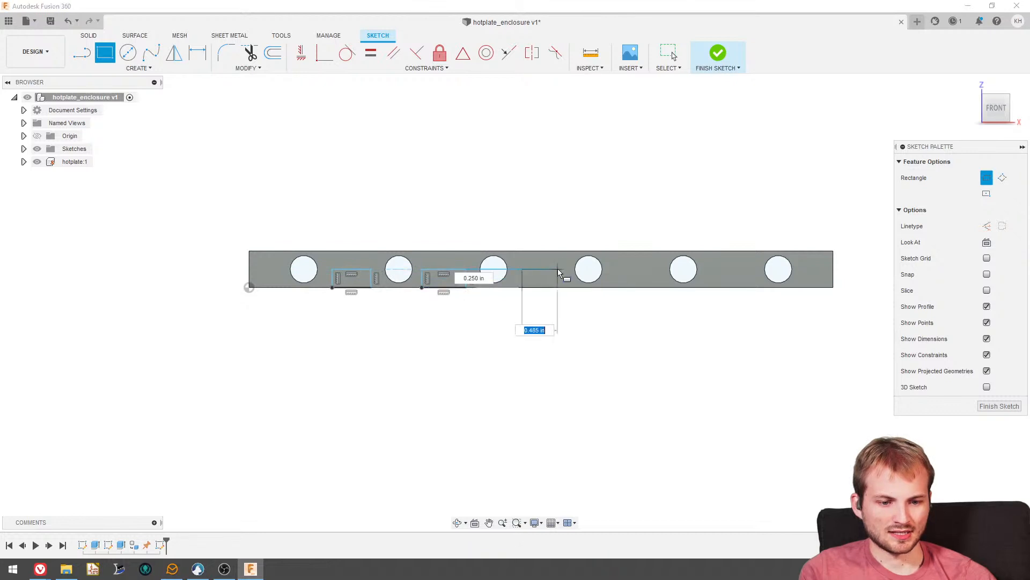
{"action": "left_click", "coordinate": [561, 271]}
{"action": "left_click", "coordinate": [622, 287]}
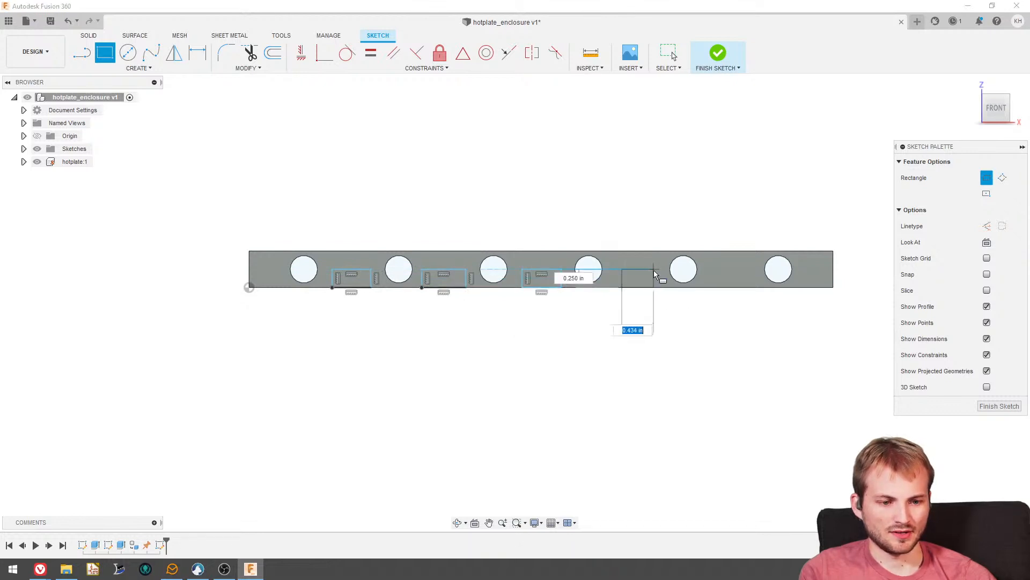
{"action": "left_click", "coordinate": [656, 271]}
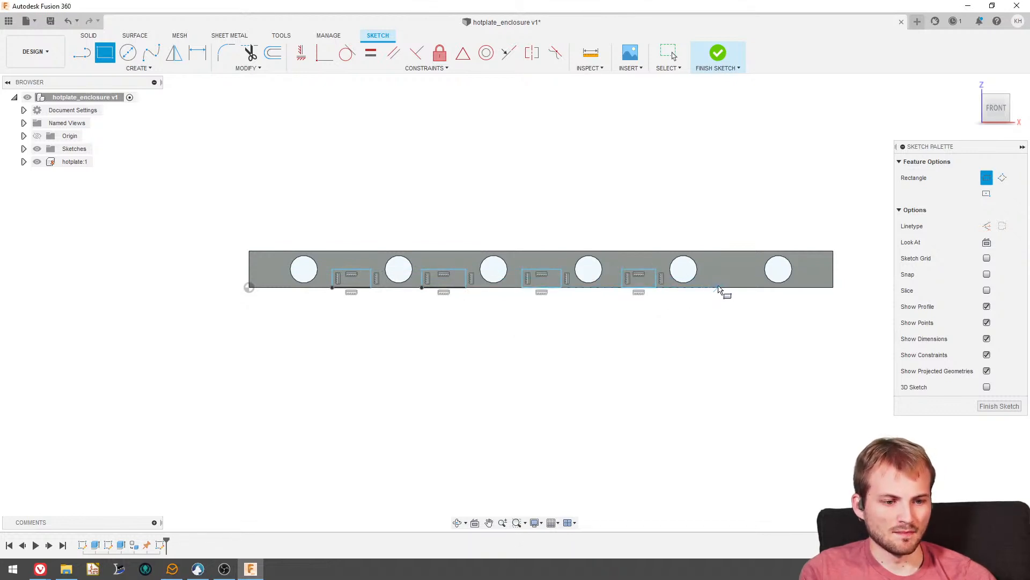
{"action": "left_click", "coordinate": [711, 287]}
{"action": "left_click", "coordinate": [751, 271]}
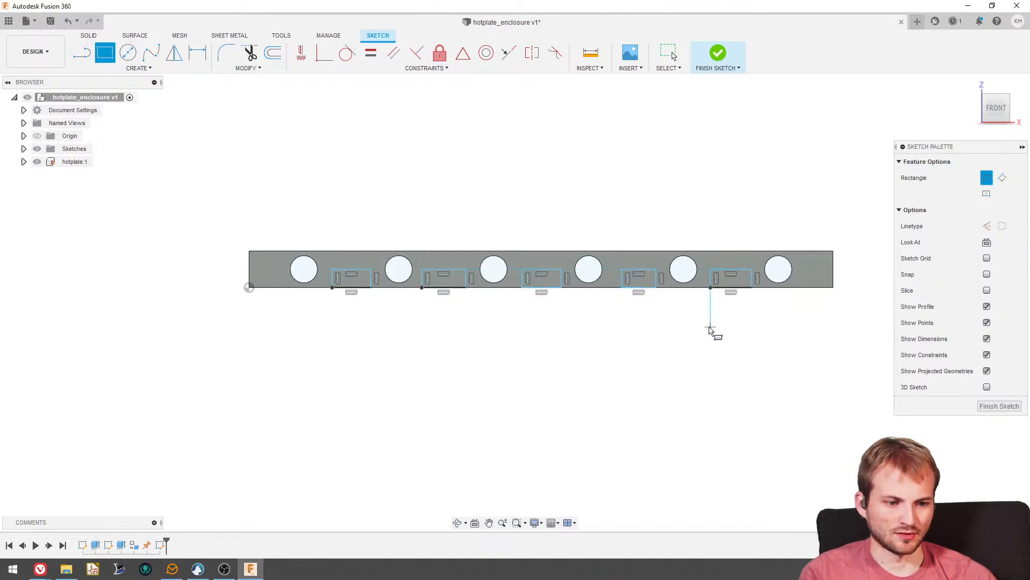
{"action": "key", "text": "Escape"}
- Undo all five rectangles sketched between the holes on the front face
{"action": "middle_click_drag", "start_coordinate": [528, 276], "coordinate": [448, 304], "text": "shift"}
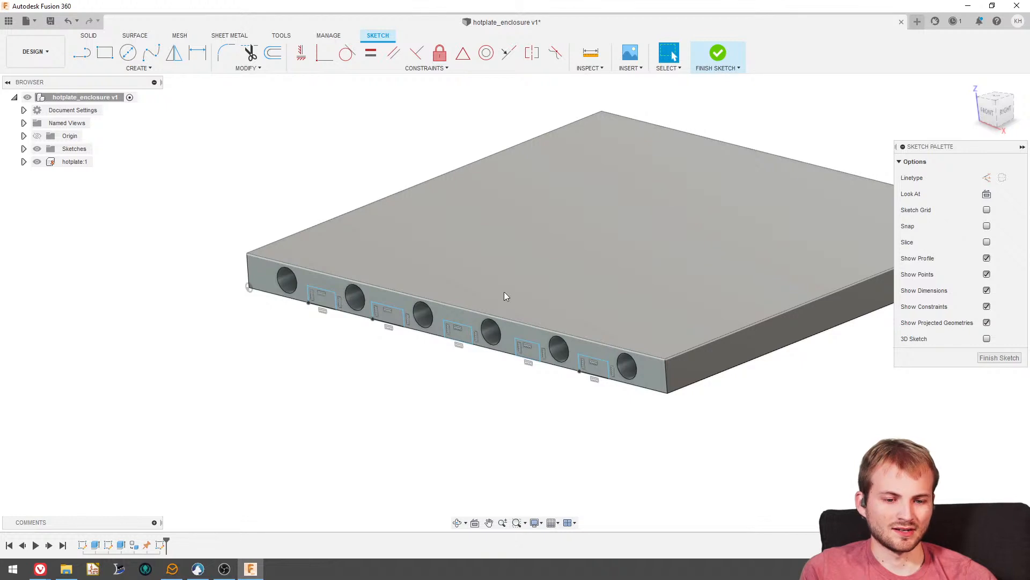
{"action": "middle_click_drag", "start_coordinate": [505, 296], "coordinate": [510, 276], "text": "shift"}
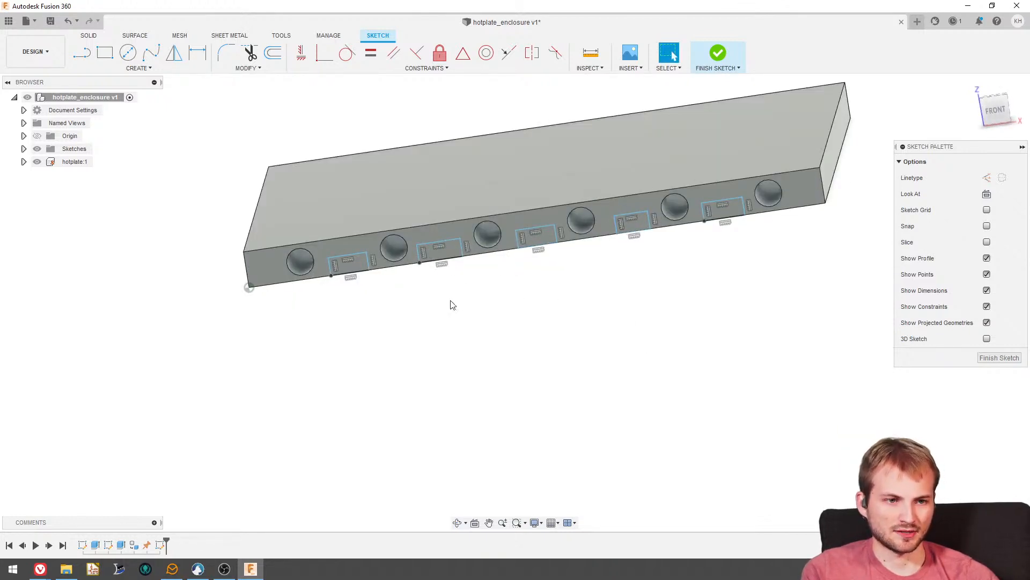
{"action": "key", "text": "ctrl+z"}
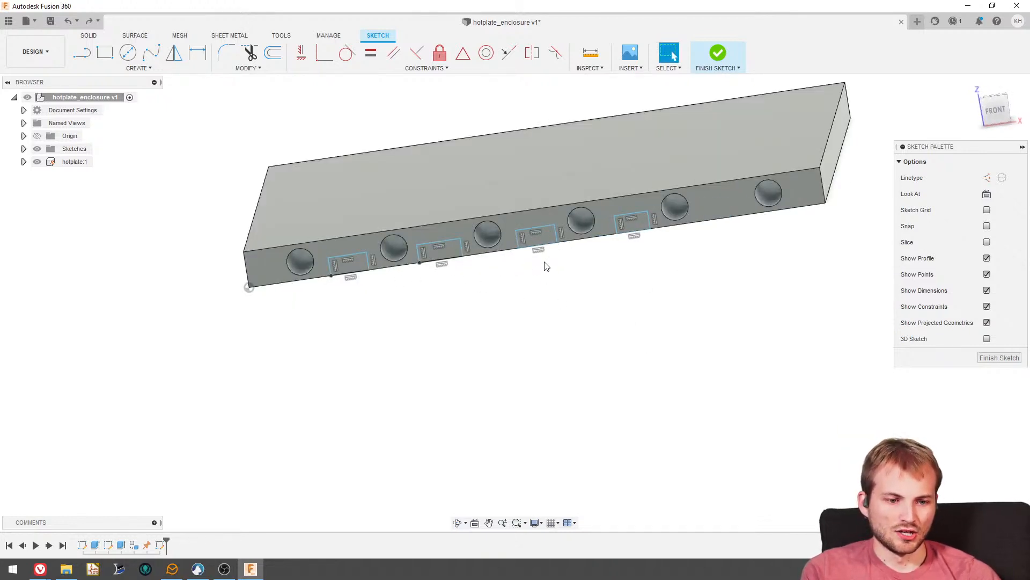
{"action": "key", "text": "ctrl+z"}
{"action": "key", "text": "ctrl+z"}
{"action": "key", "text": "ctrl+z"}
{"action": "key", "text": "ctrl+z"}
{"action": "mouse_move", "coordinate": [501, 269]}
{"action": "middle_mouse_down", "text": "shift"}
{"action": "mouse_move", "coordinate": [455, 287]}
{"action": "mouse_move", "coordinate": [481, 282]}
{"action": "middle_mouse_up", "text": "shift"}
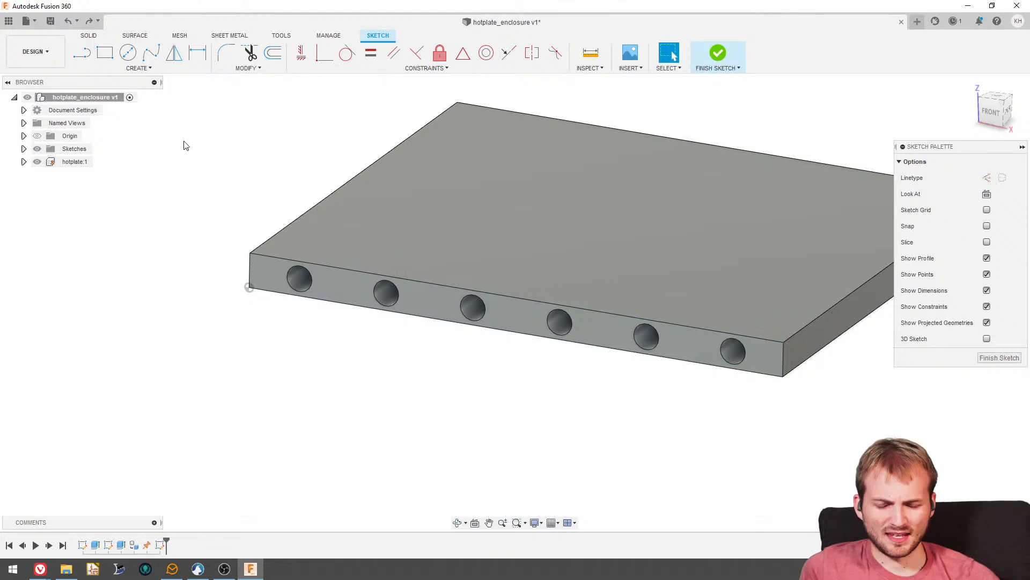
{"action": "scroll", "coordinate": [193, 161], "scroll_direction": "down", "scroll_amount": 2}
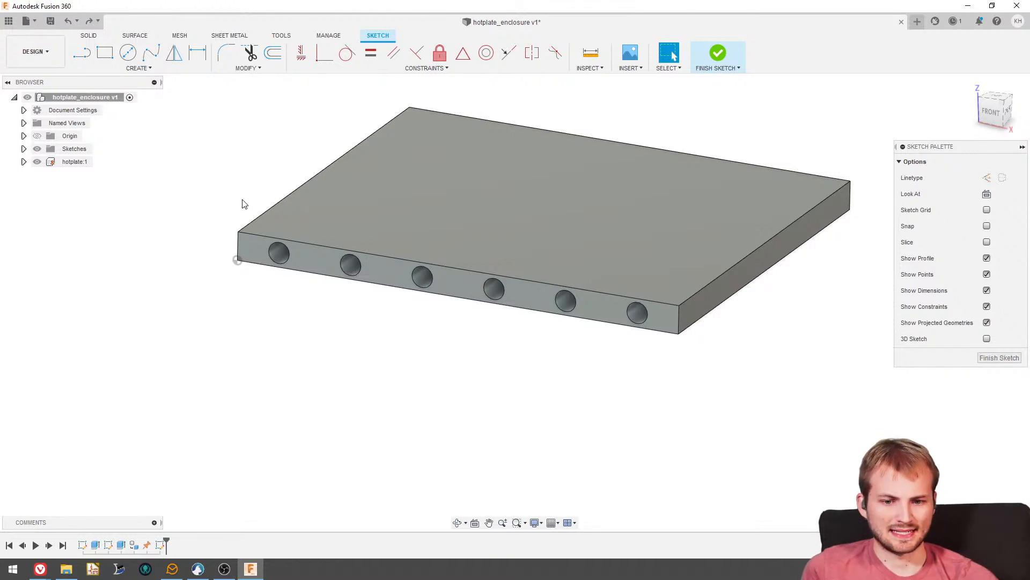
{"action": "scroll", "coordinate": [240, 212], "scroll_direction": "down", "scroll_amount": 3}
{"action": "left_click", "coordinate": [341, 210]}
{"action": "key", "text": "Escape"}
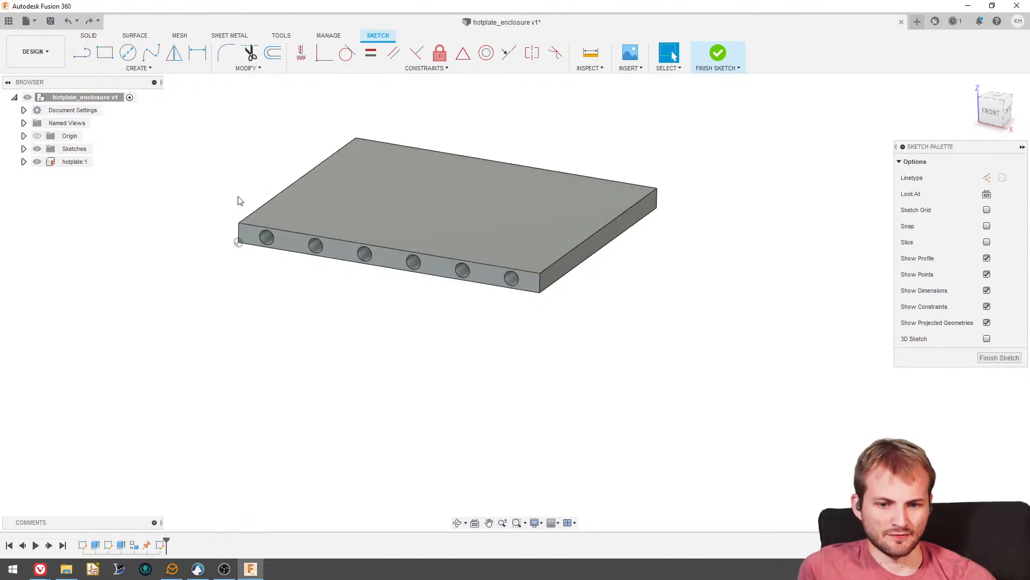
{"action": "scroll", "coordinate": [349, 285], "scroll_direction": "down", "scroll_amount": 3}
{"action": "scroll", "coordinate": [300, 230], "scroll_direction": "up", "scroll_amount": 3}
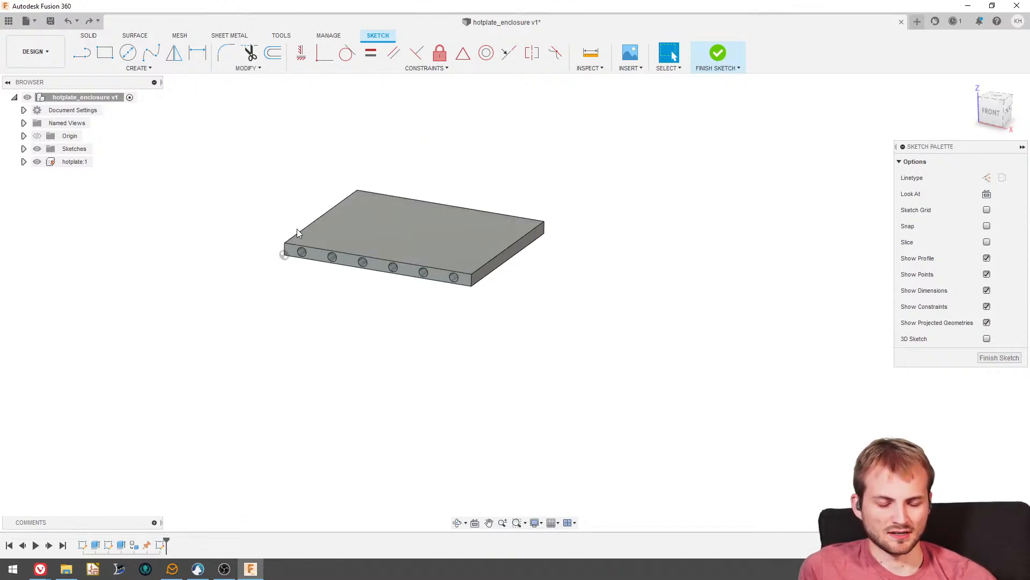
{"action": "scroll", "coordinate": [557, 311], "scroll_direction": "down", "scroll_amount": 3}
{"action": "scroll", "coordinate": [442, 269], "scroll_direction": "up", "scroll_amount": 3}
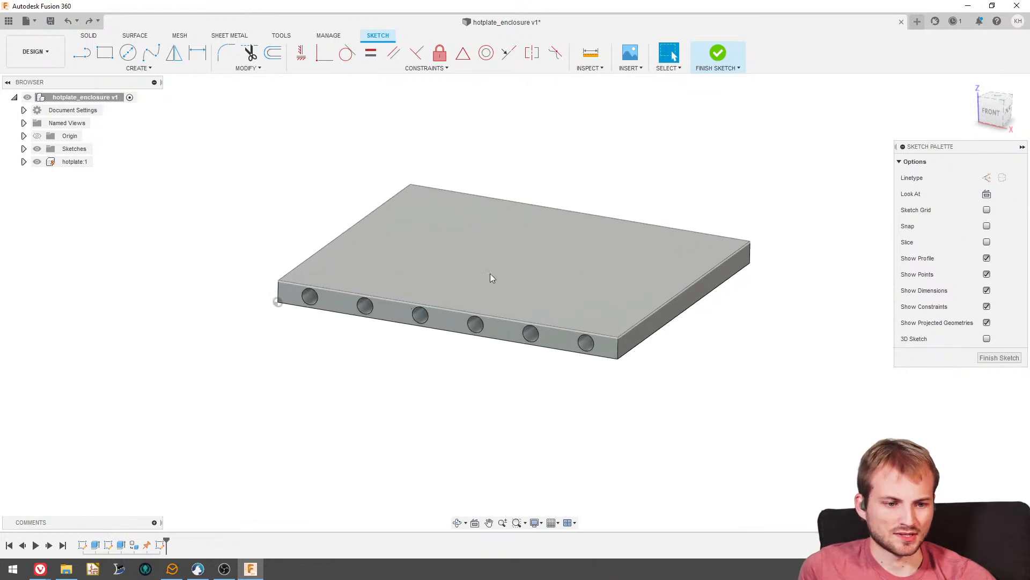
- Examine the plate's top, its underside and the front face with the six holes from several angles
{"action": "middle_click_drag", "start_coordinate": [536, 285], "coordinate": [501, 306], "text": "shift"}
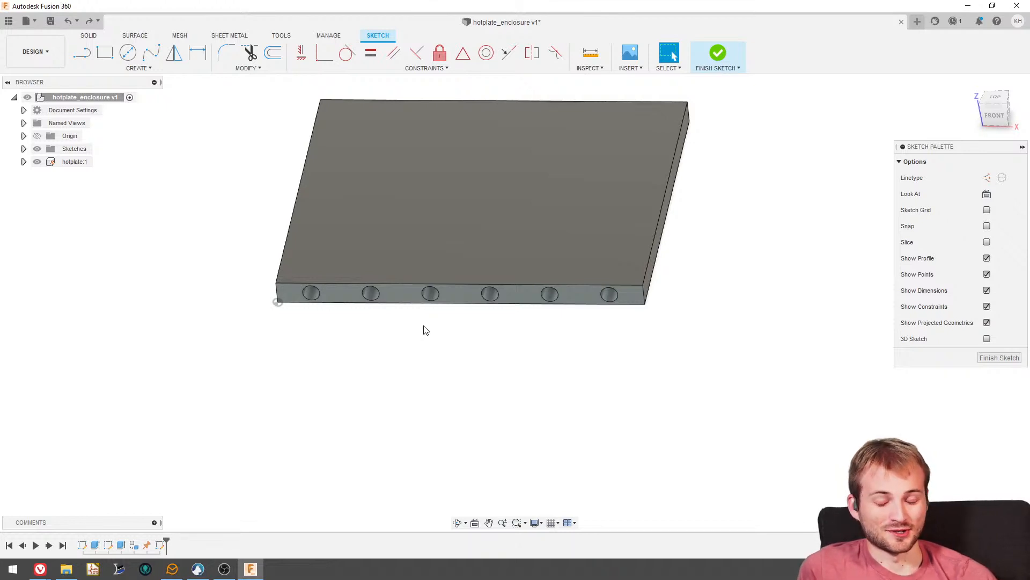
{"action": "middle_click_drag", "start_coordinate": [552, 288], "coordinate": [499, 306], "text": "shift"}
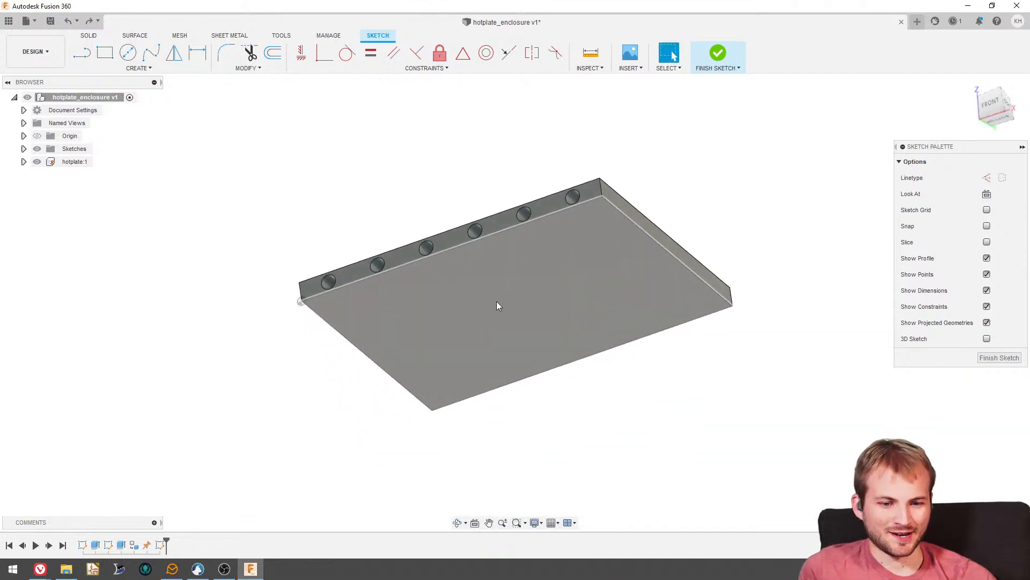
{"action": "scroll", "coordinate": [522, 298], "scroll_direction": "up", "scroll_amount": 3}
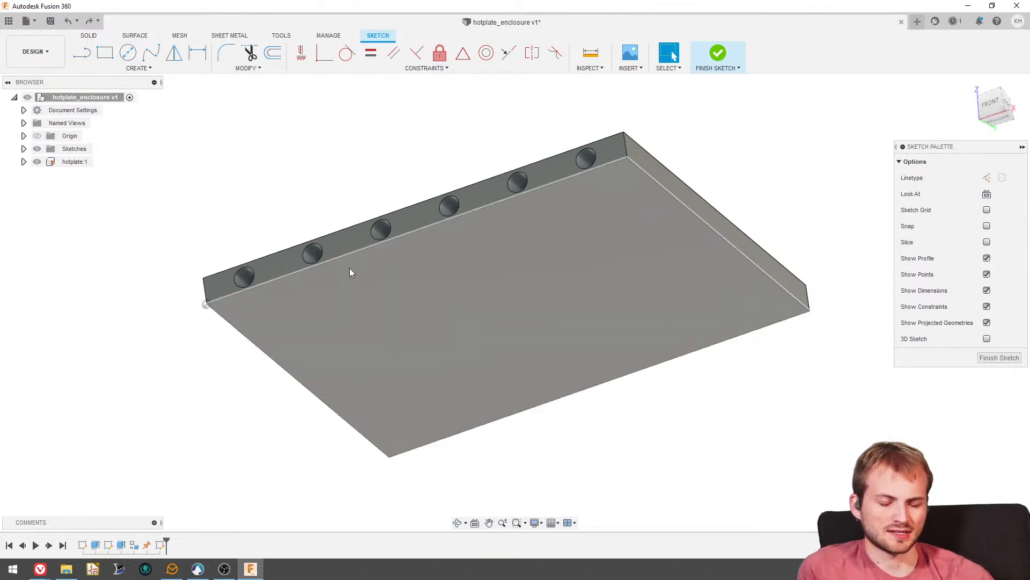
{"action": "scroll", "coordinate": [368, 273], "scroll_direction": "up", "scroll_amount": 2}
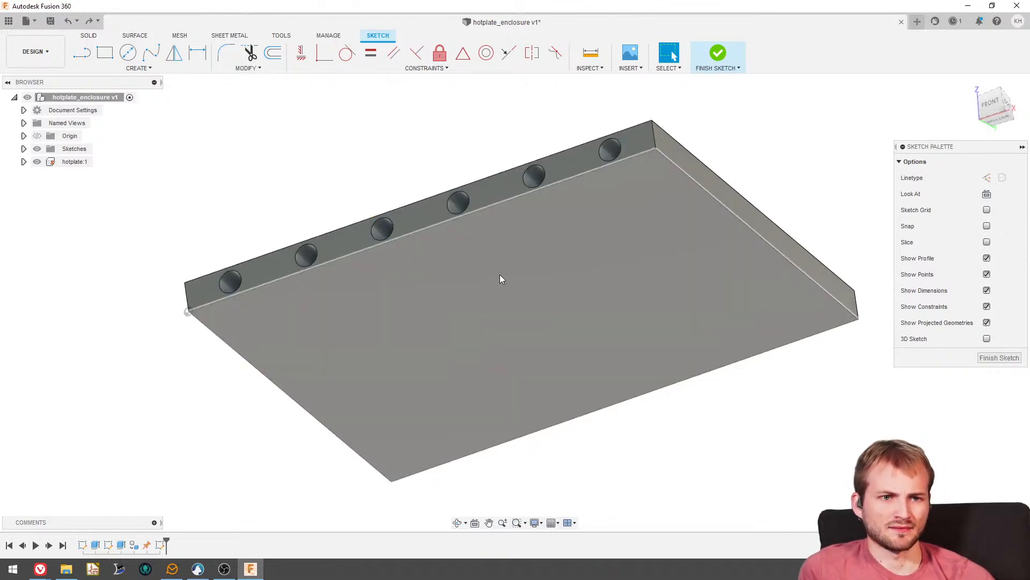
{"action": "middle_click_drag", "start_coordinate": [500, 274], "coordinate": [580, 270], "text": "shift"}
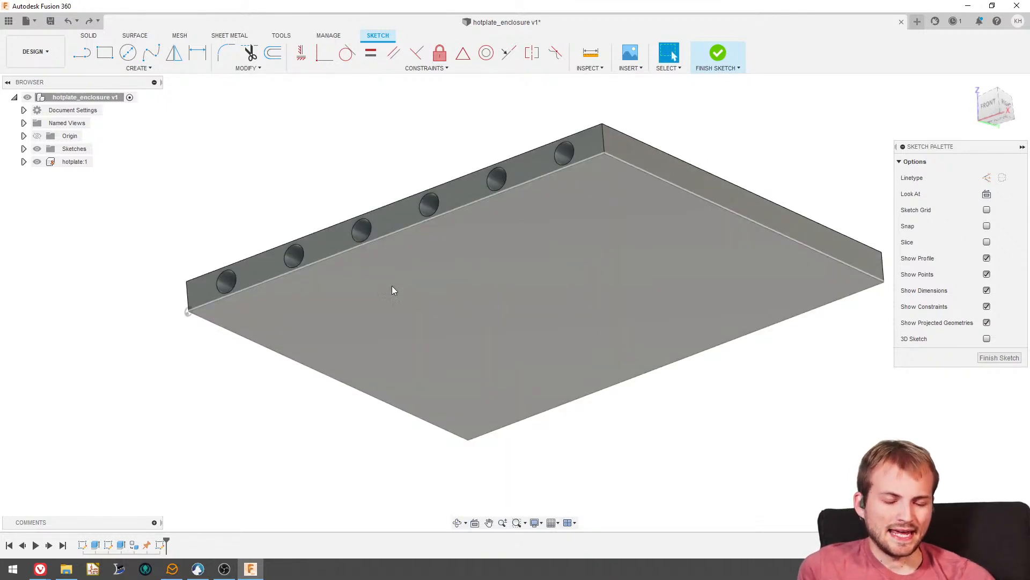
{"action": "middle_click_drag", "start_coordinate": [487, 287], "coordinate": [617, 315], "text": "shift"}
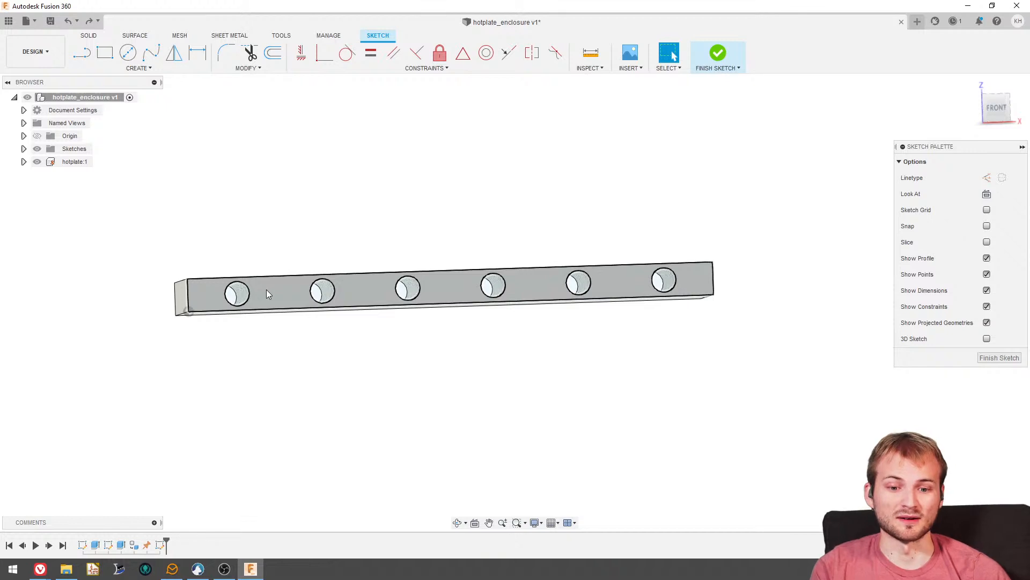
{"action": "middle_click_drag", "start_coordinate": [267, 289], "coordinate": [183, 239], "text": "shift"}
{"action": "scroll", "coordinate": [183, 239], "scroll_direction": "down", "scroll_amount": 1}
{"action": "scroll", "coordinate": [450, 246], "scroll_direction": "up", "scroll_amount": 3}
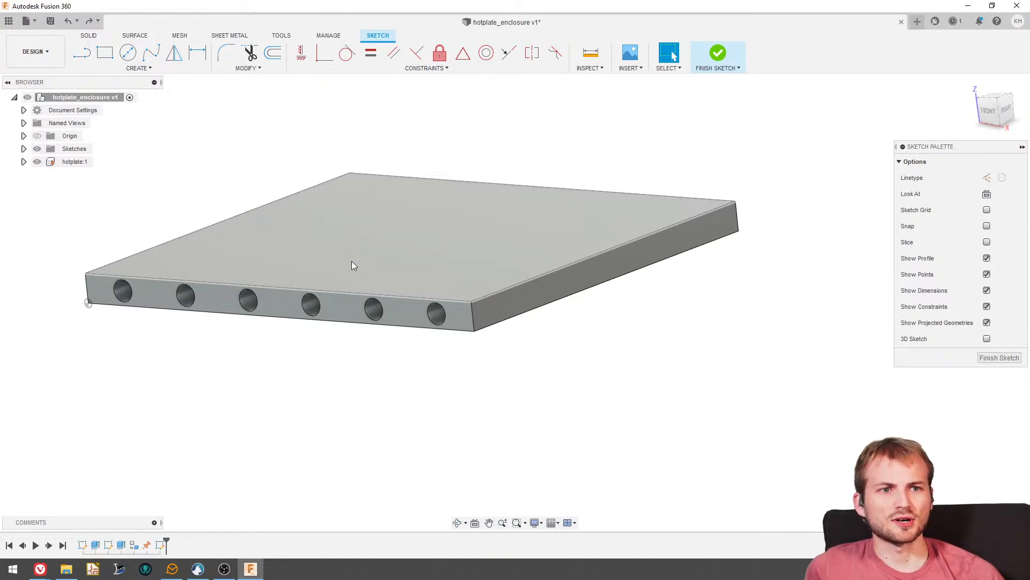
{"action": "scroll", "coordinate": [352, 261], "scroll_direction": "down", "scroll_amount": 2}
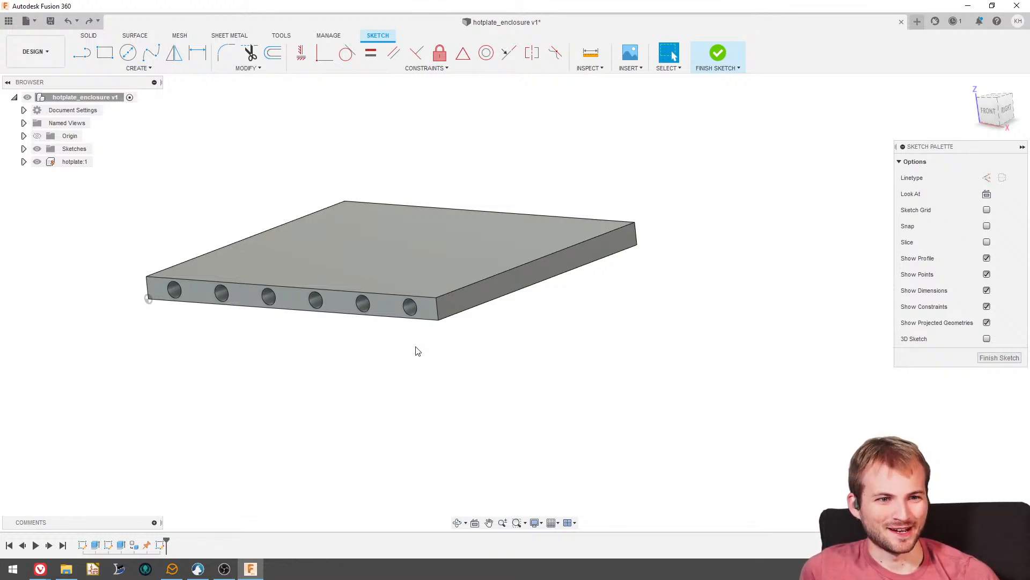
{"action": "scroll", "coordinate": [232, 217], "scroll_direction": "down", "scroll_amount": 2}
{"action": "scroll", "coordinate": [557, 289], "scroll_direction": "down", "scroll_amount": 2}
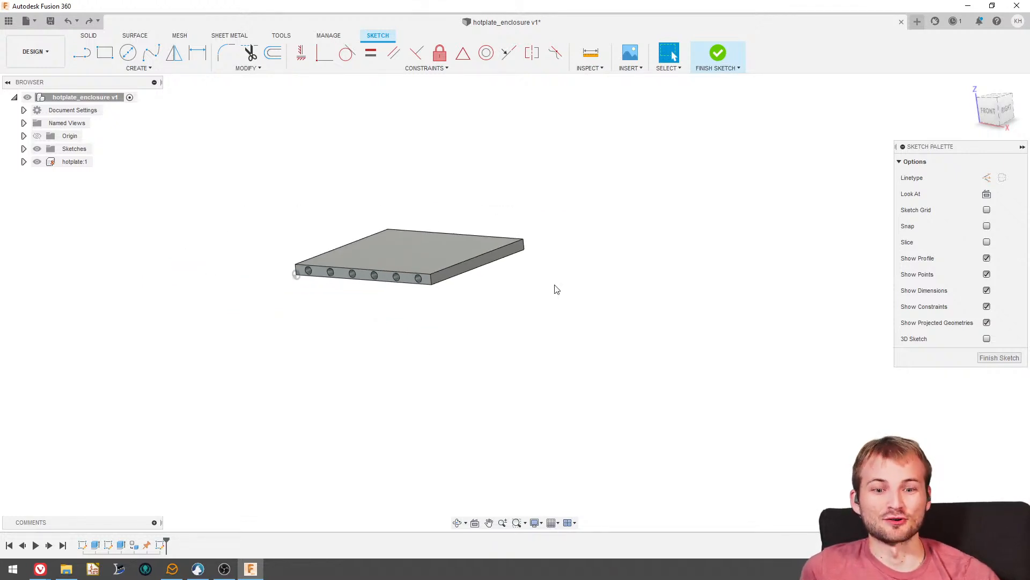
{"action": "scroll", "coordinate": [420, 269], "scroll_direction": "up", "scroll_amount": 3}
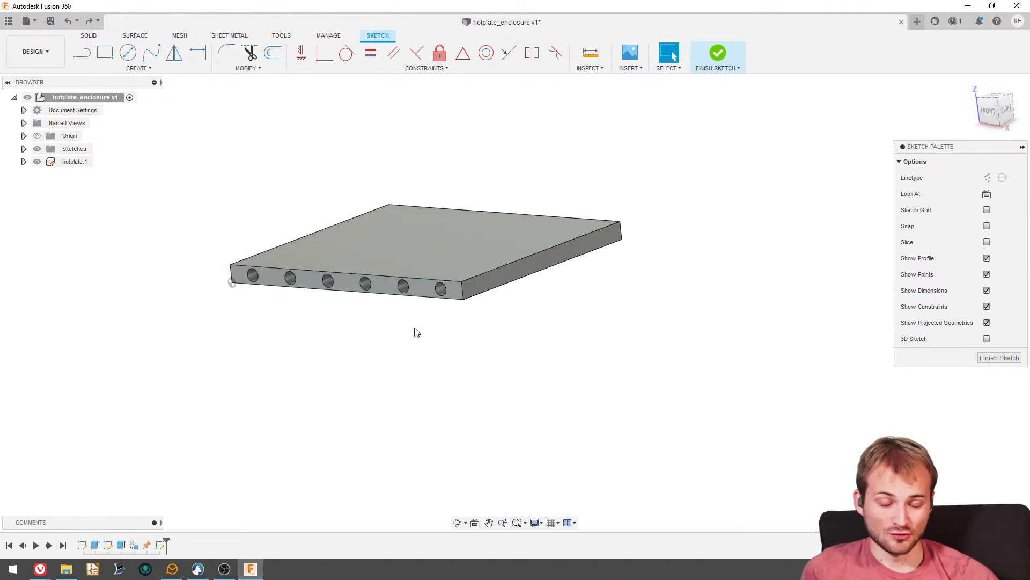
{"action": "scroll", "coordinate": [287, 274], "scroll_direction": "up", "scroll_amount": 2}
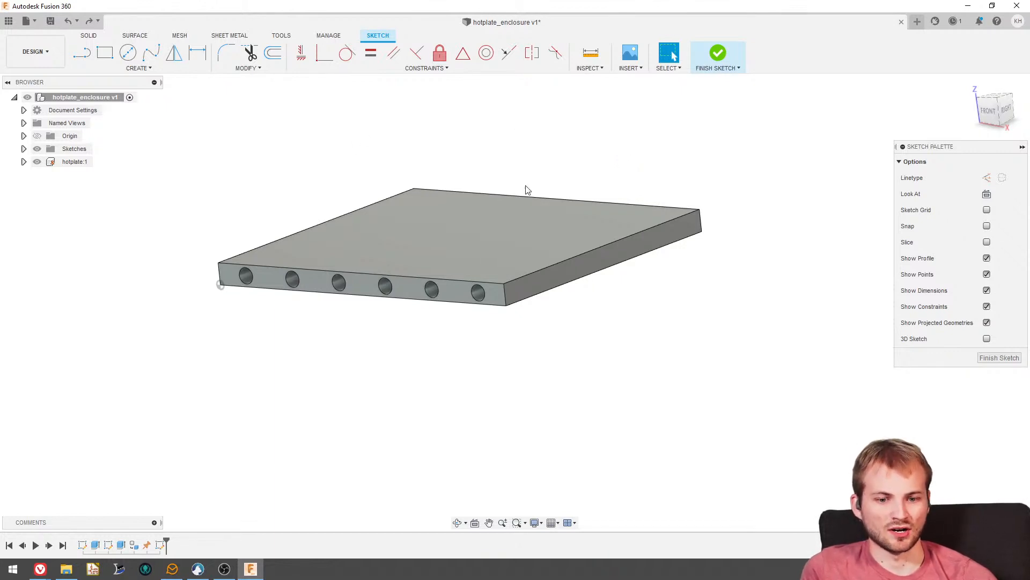
{"action": "middle_click_drag", "start_coordinate": [492, 333], "coordinate": [443, 335], "text": "shift"}
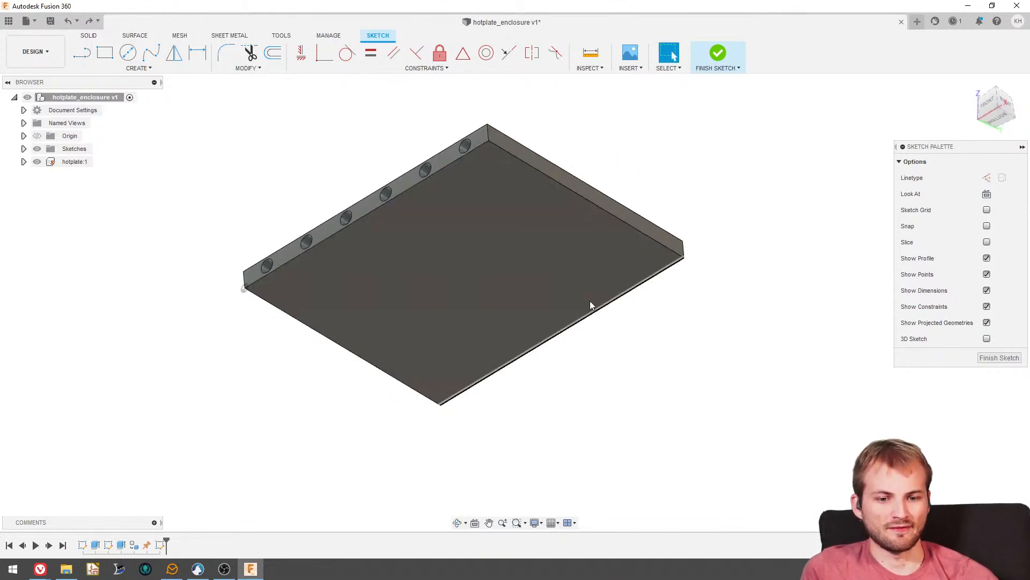
{"action": "middle_click_drag", "start_coordinate": [489, 254], "coordinate": [538, 375], "text": "shift"}
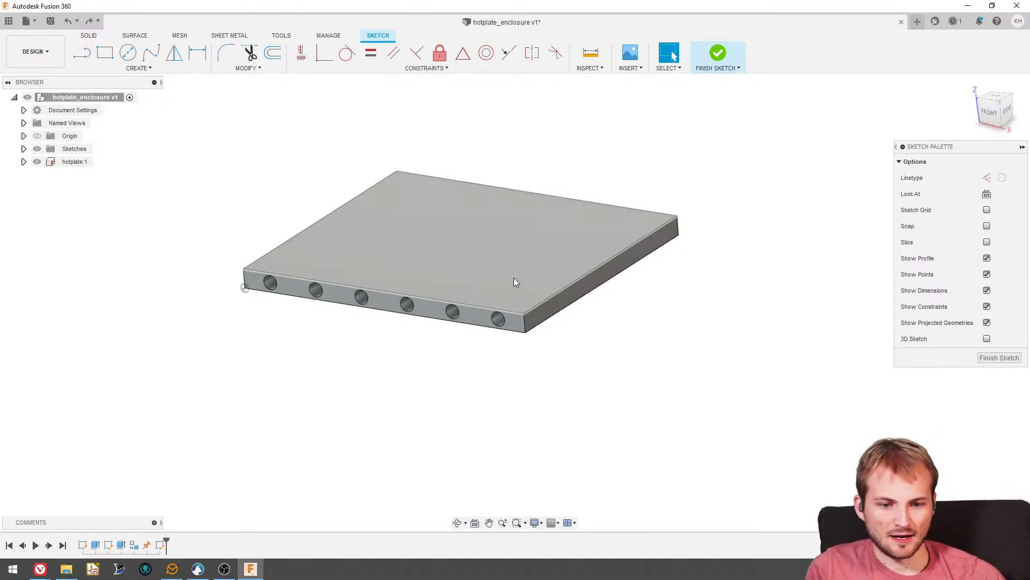
{"action": "mouse_move", "coordinate": [374, 275]}
{"action": "middle_mouse_down", "text": "shift"}
{"action": "mouse_move", "coordinate": [387, 241]}
{"action": "mouse_move", "coordinate": [377, 290]}
{"action": "middle_mouse_up", "text": "shift"}
- Switch to the McMaster-Carr browser window, search for aluminum extrusions and open the T-Slotted Framing Rails listing
{"action": "mouse_move", "coordinate": [40, 569]}
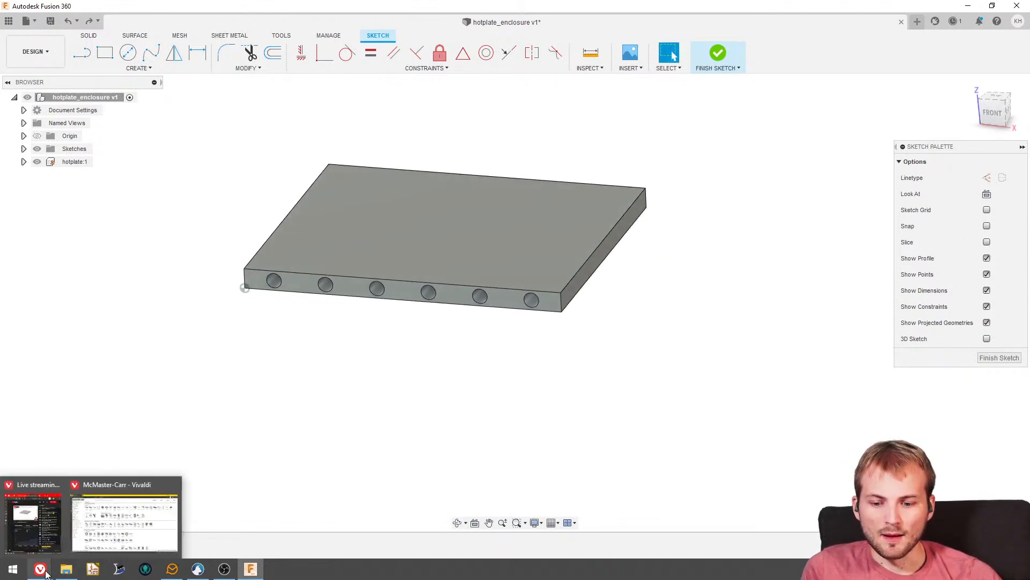
{"action": "left_click", "coordinate": [81, 546]}
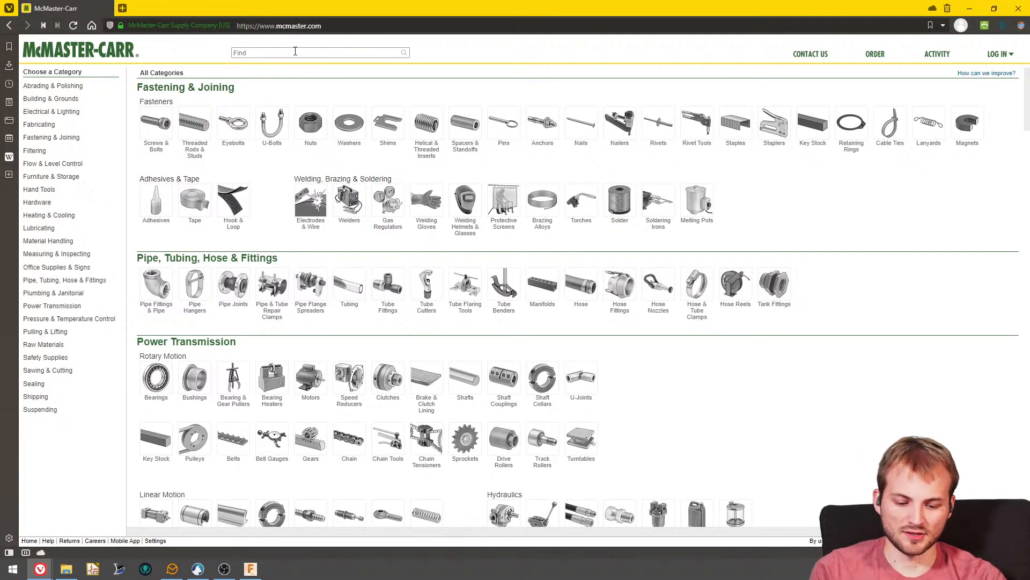
{"action": "type", "text": "alumin"}
{"action": "key", "text": "Down"}
{"action": "key", "text": "Down"}
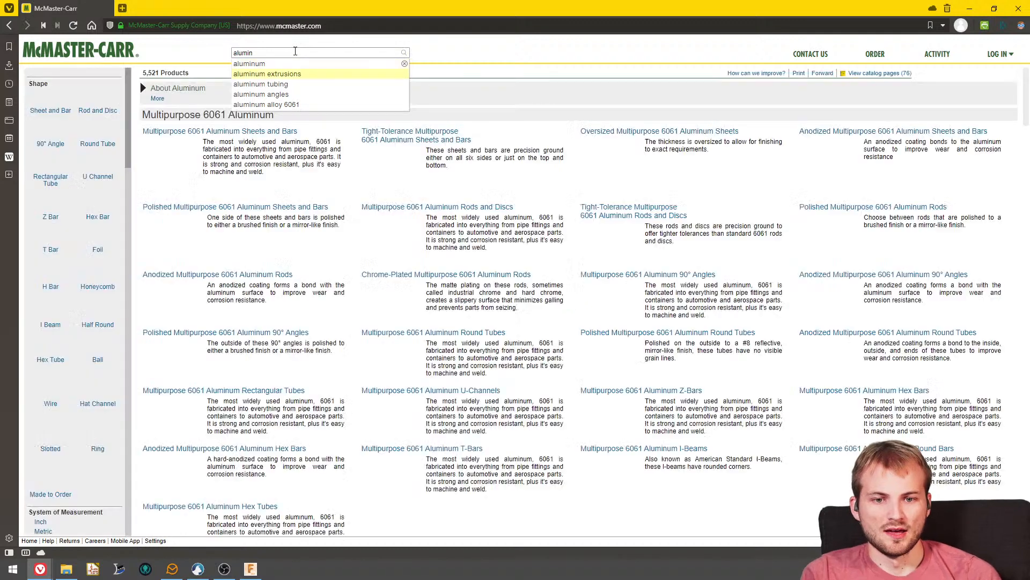
{"action": "key", "text": "Return"}
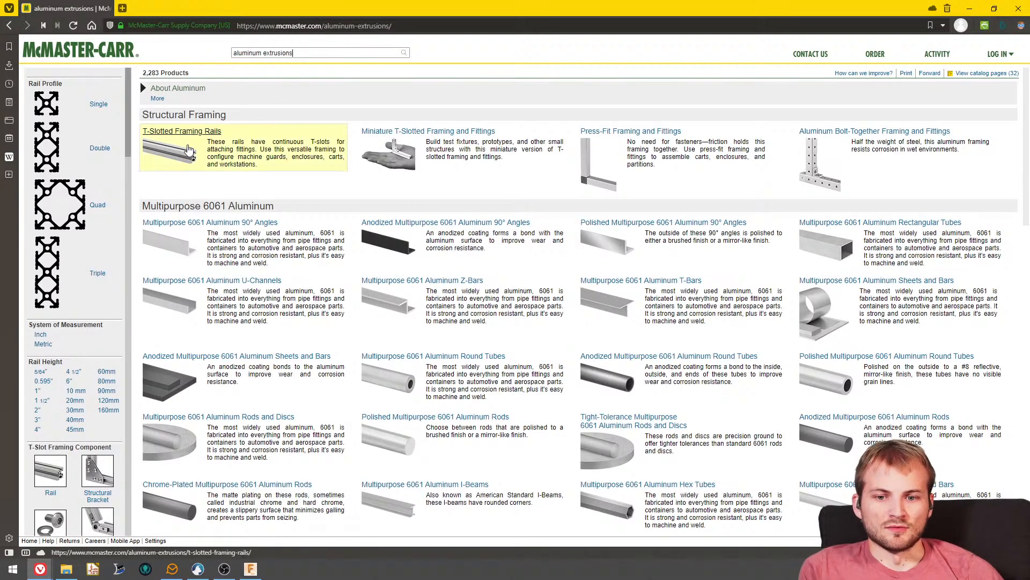
{"action": "left_click", "coordinate": [180, 131]}
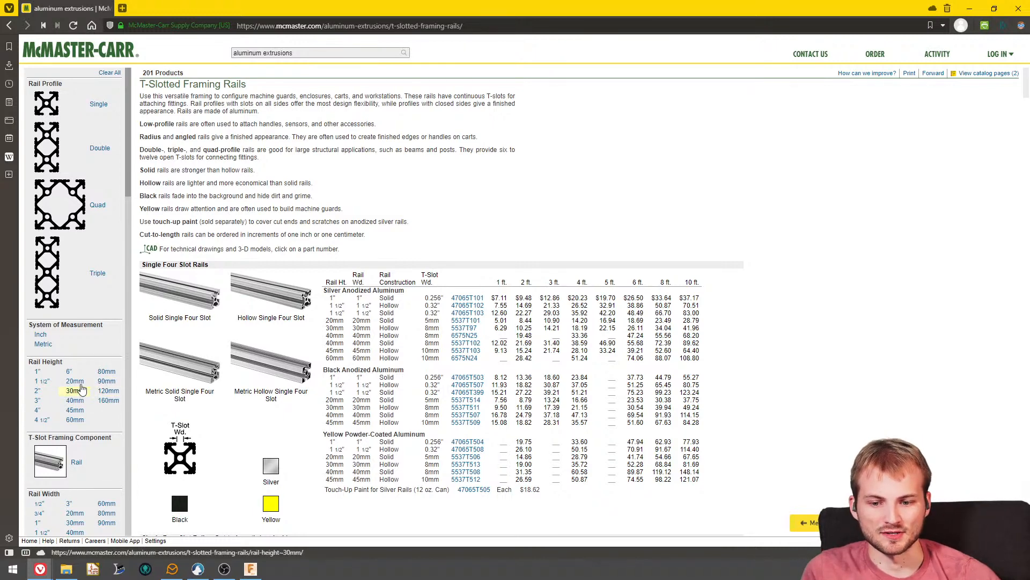
- Filter the framing rails to 20mm rail height and choose the 1 ft length of silver single four slot rail 5537T101
{"action": "left_click", "coordinate": [74, 381]}
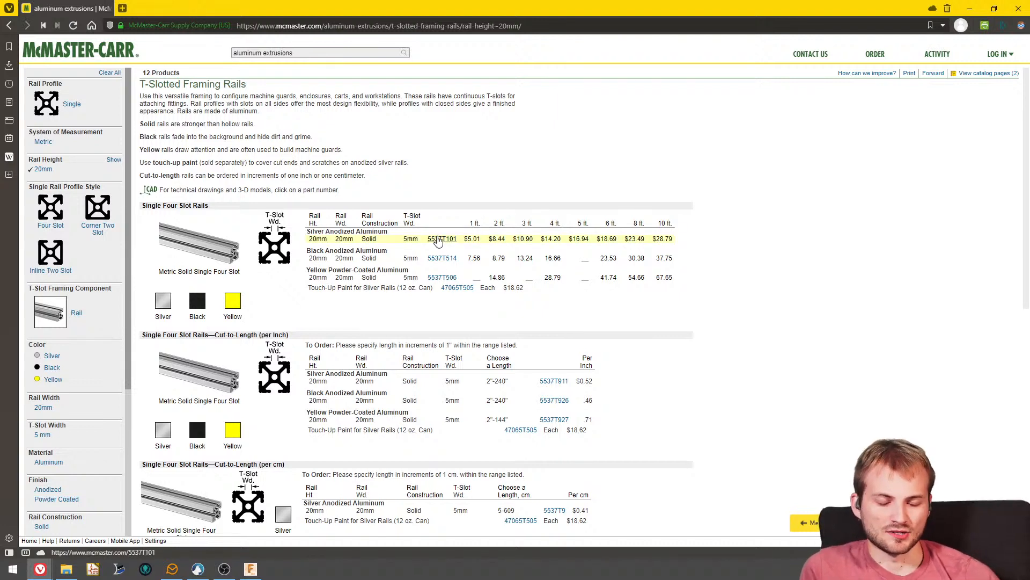
{"action": "left_click", "coordinate": [442, 240]}
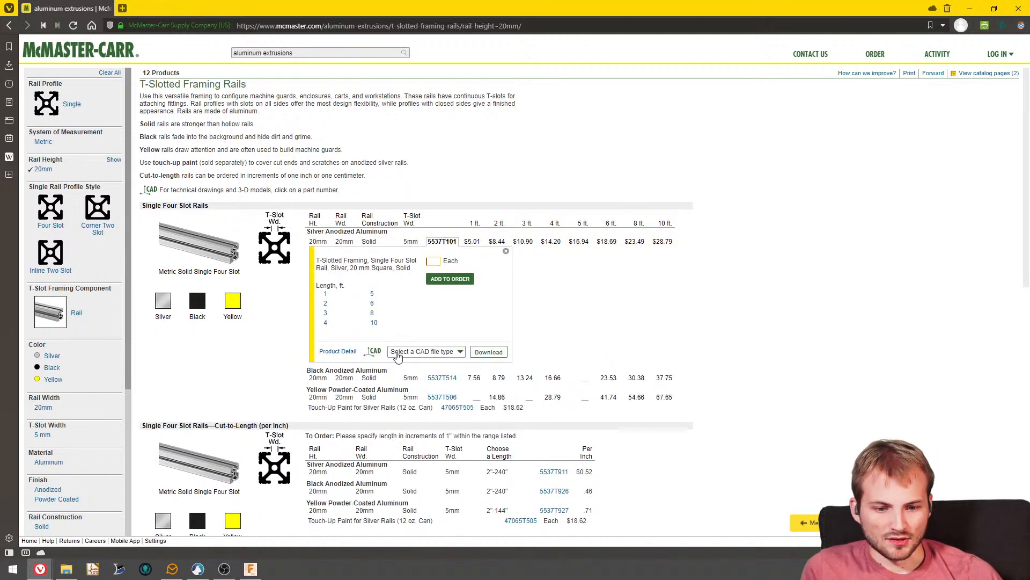
{"action": "left_click", "coordinate": [411, 351]}
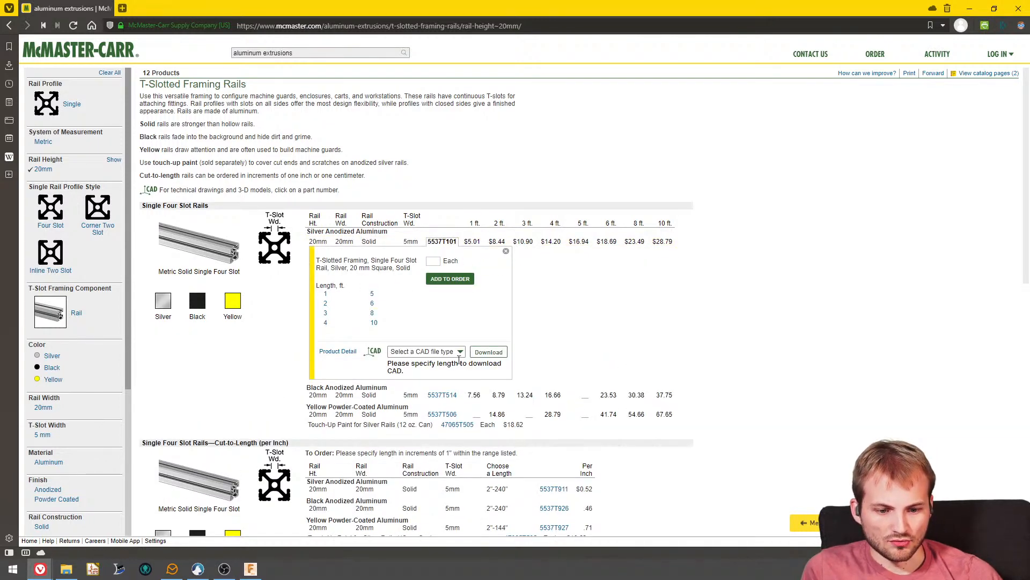
{"action": "left_click", "coordinate": [327, 295]}
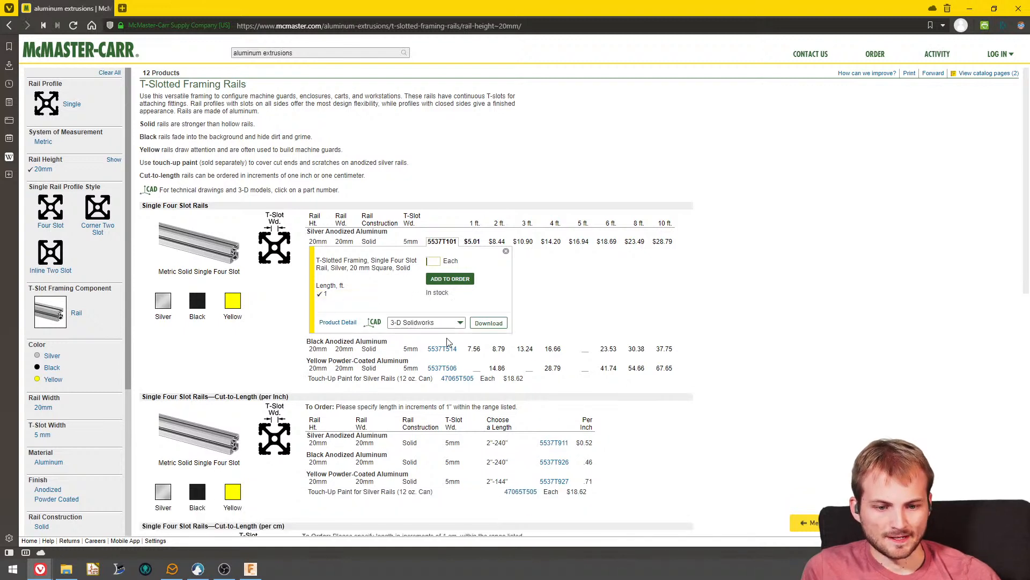
- Download the 1 ft rail's CAD model in 3-D STEP format and save the file
{"action": "left_click", "coordinate": [450, 323]}
{"action": "left_click", "coordinate": [432, 387]}
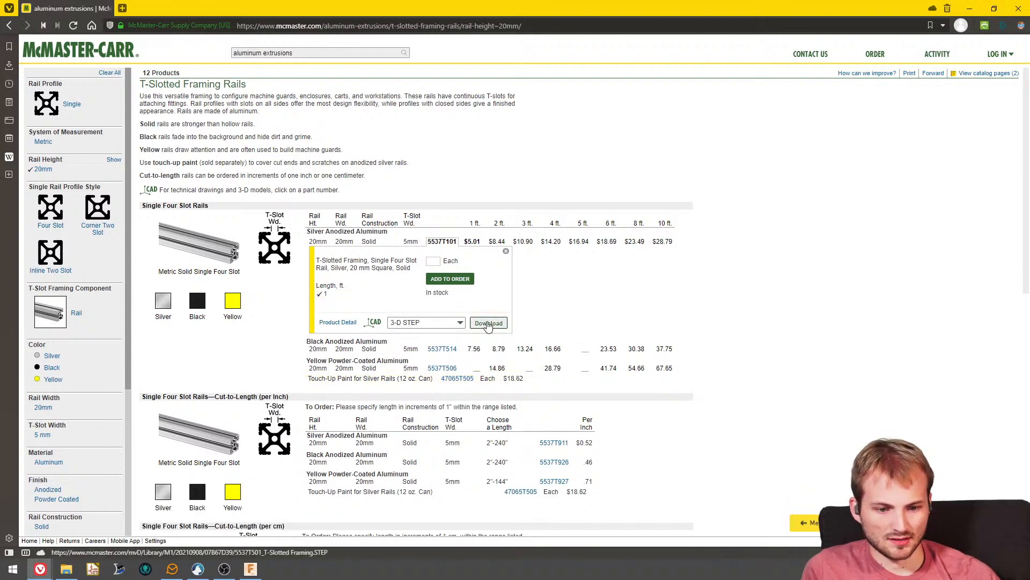
{"action": "left_click", "coordinate": [488, 322]}
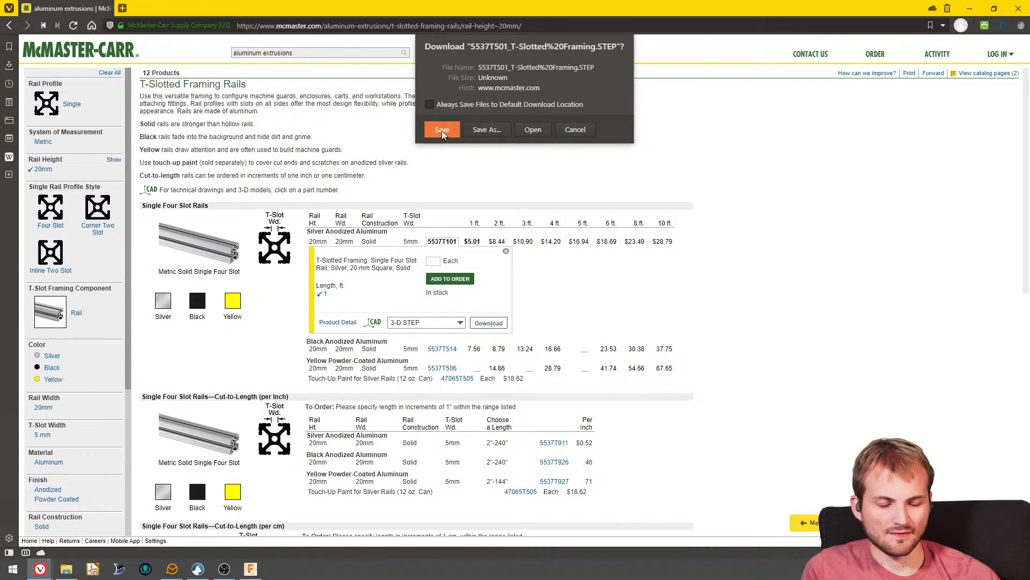
{"action": "left_click", "coordinate": [442, 130]}
{"action": "left_click", "coordinate": [11, 69]}
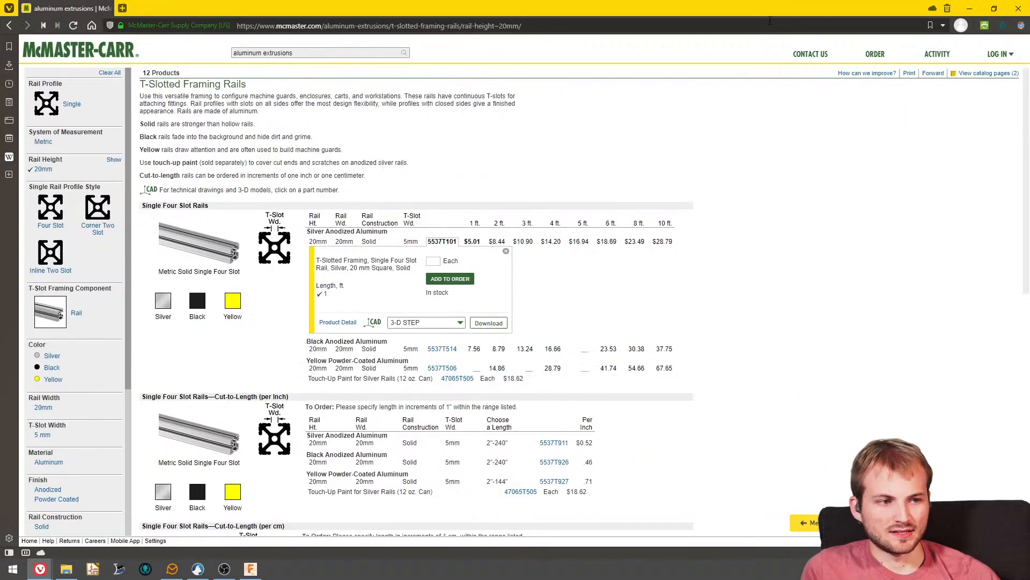
- Return to Fusion 360 and upload 5537T501_T-Slotted Framing.STEP from Downloads to Admin Project, closing the job status when complete
{"action": "left_click", "coordinate": [970, 9]}
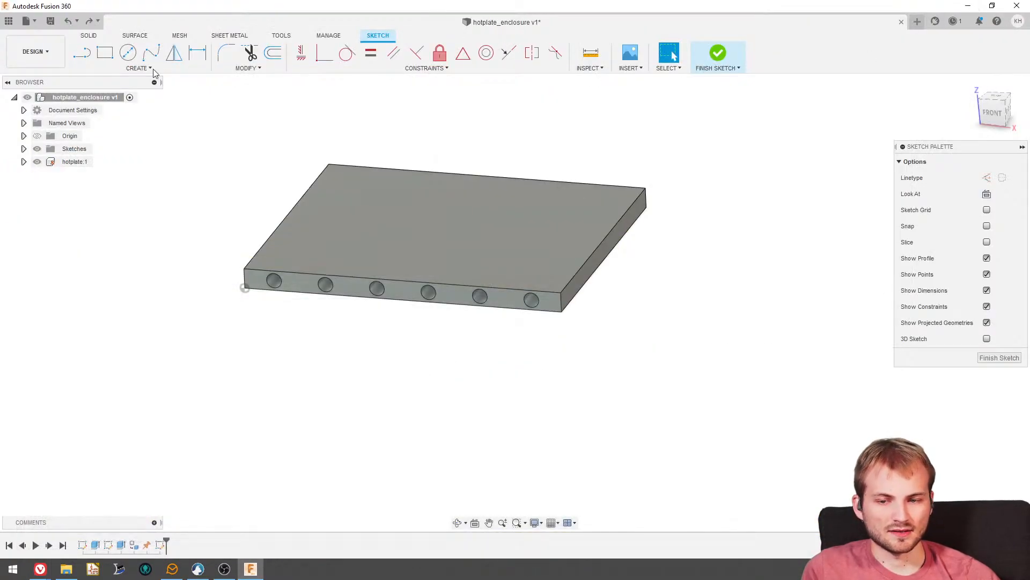
{"action": "left_click", "coordinate": [35, 23]}
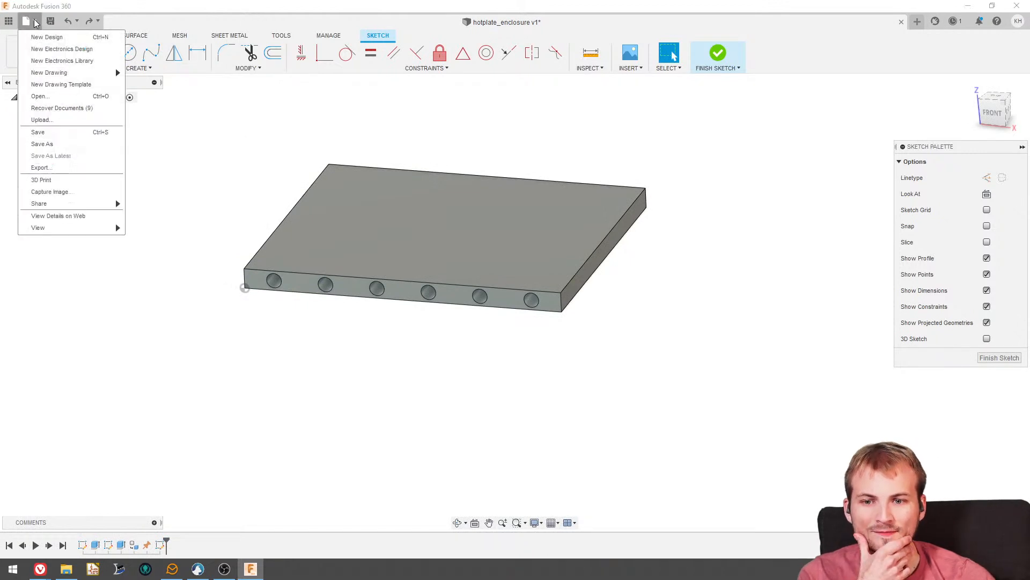
{"action": "left_click", "coordinate": [46, 121]}
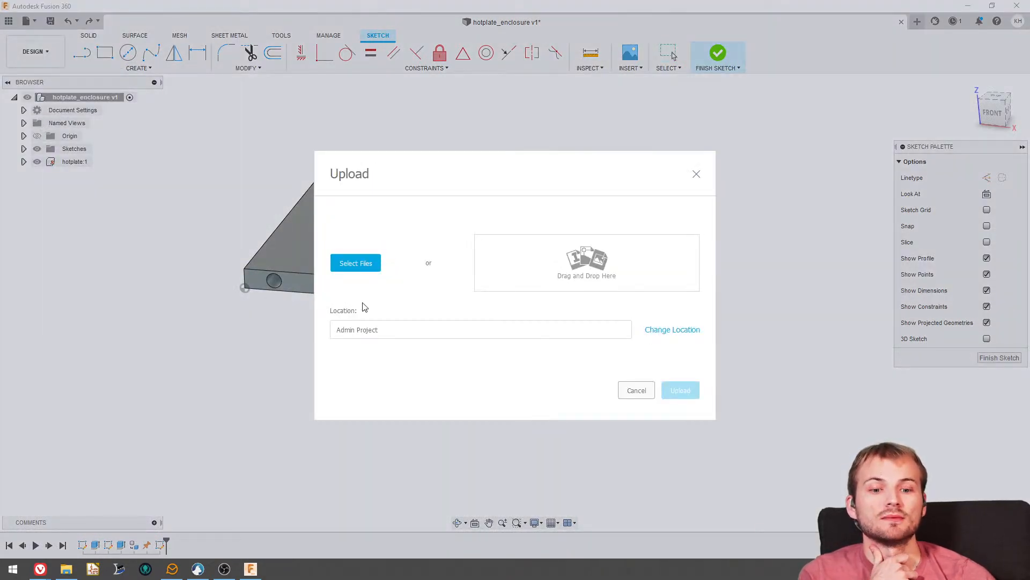
{"action": "left_click", "coordinate": [355, 263]}
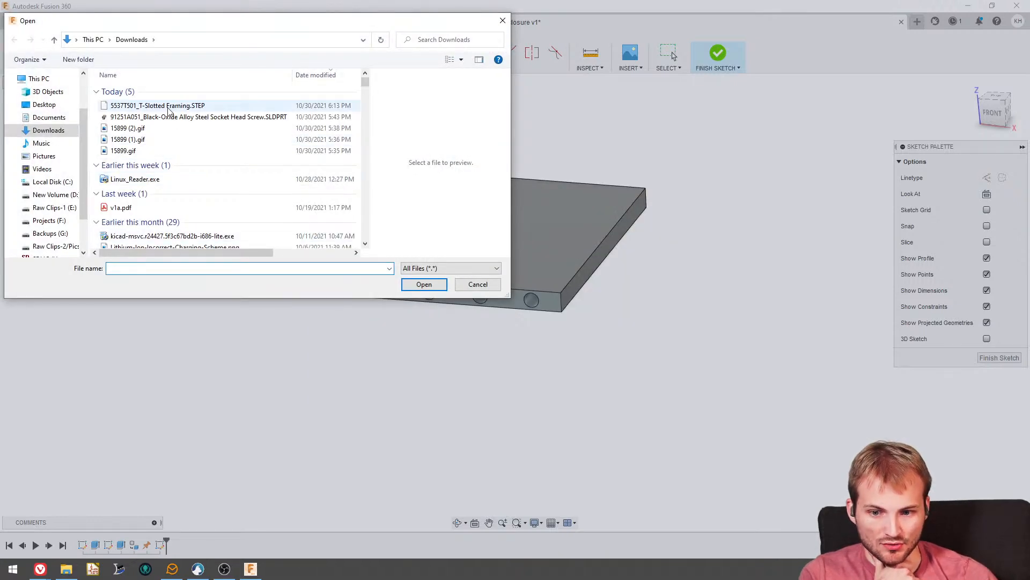
{"action": "double_click", "coordinate": [168, 106]}
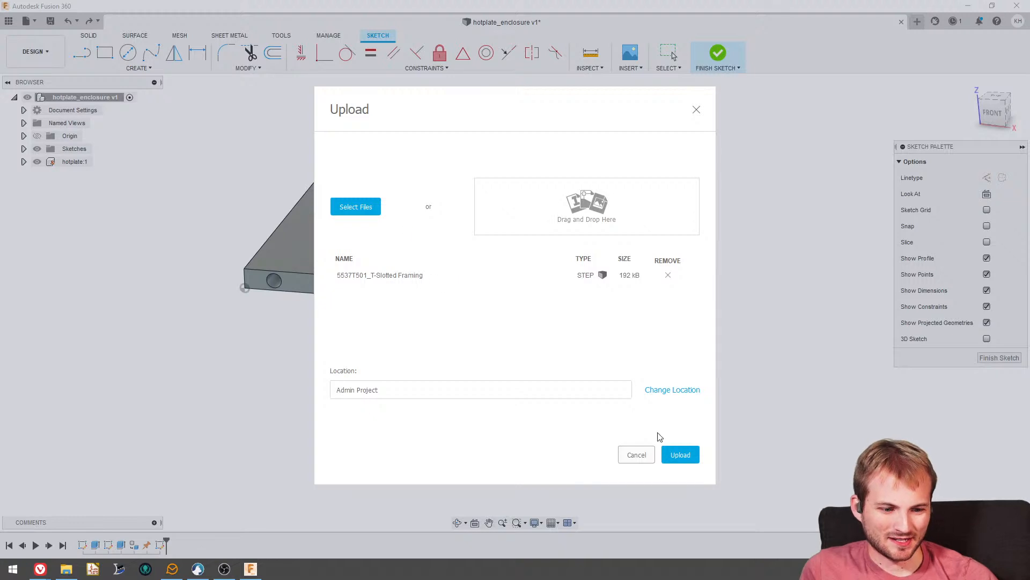
{"action": "left_click", "coordinate": [689, 459]}
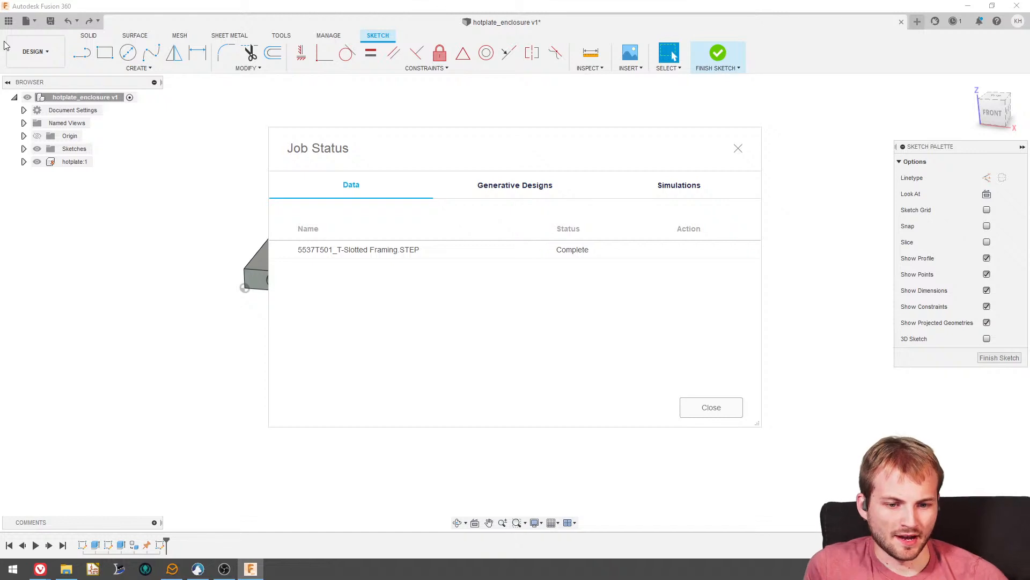
{"action": "left_click", "coordinate": [704, 409]}
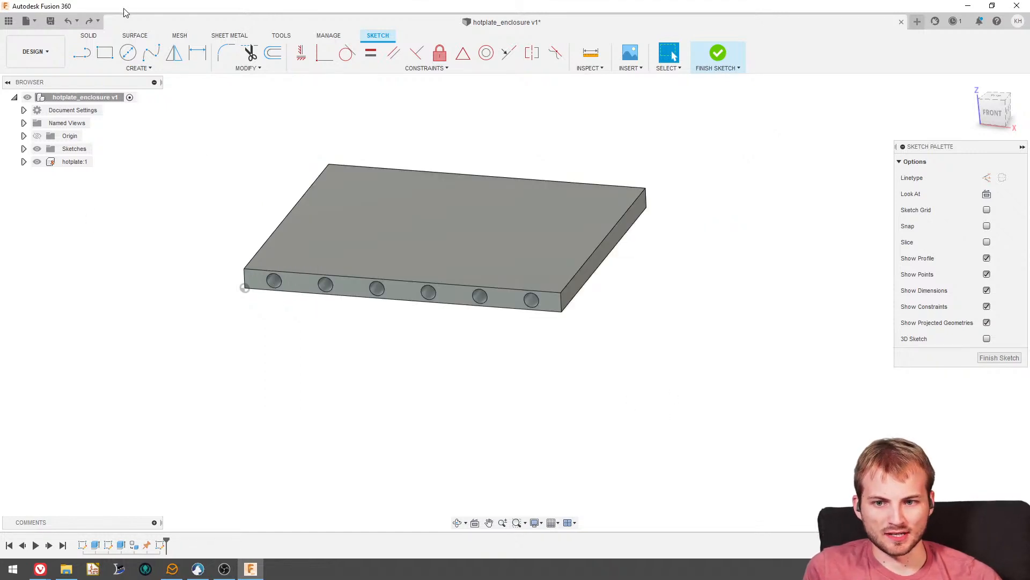
- Save the hotplate_enclosure design as a new version
{"action": "left_click_drag", "start_coordinate": [123, 9], "coordinate": [5, 24]}
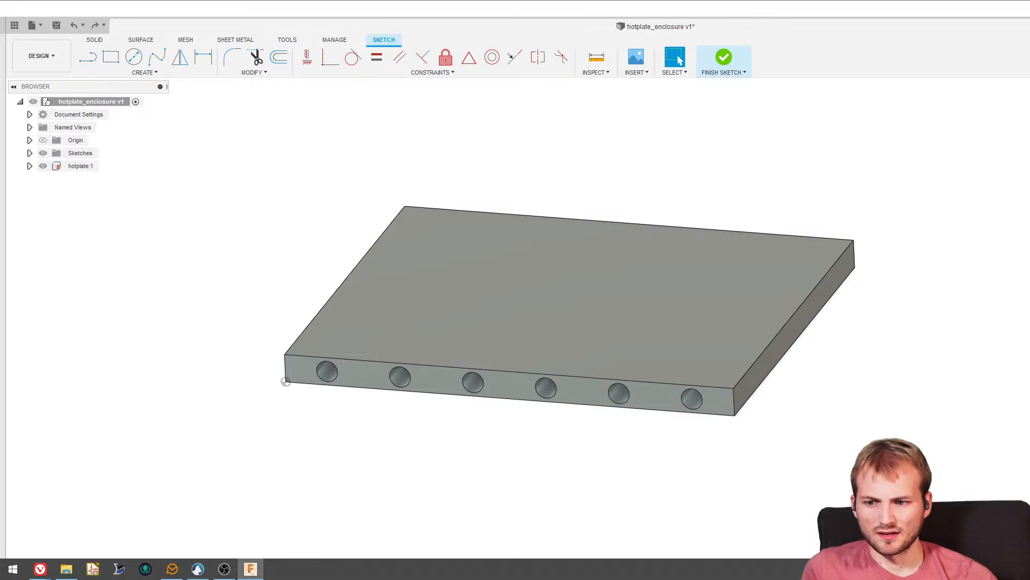
{"action": "left_click_drag", "start_coordinate": [515, 9], "coordinate": [346, 35]}
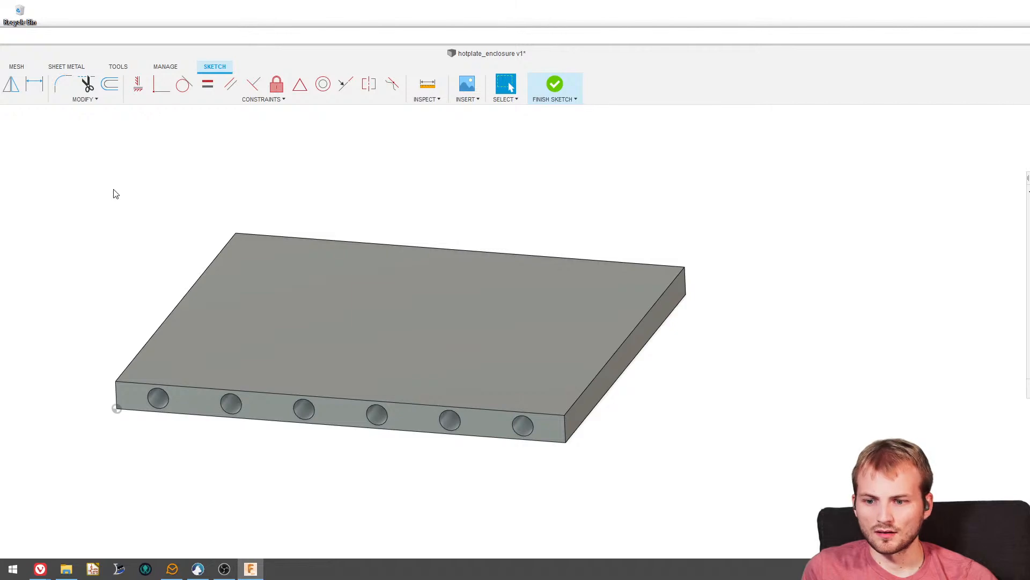
{"action": "key", "text": "ctrl+s"}
{"action": "left_click", "coordinate": [394, 439]}
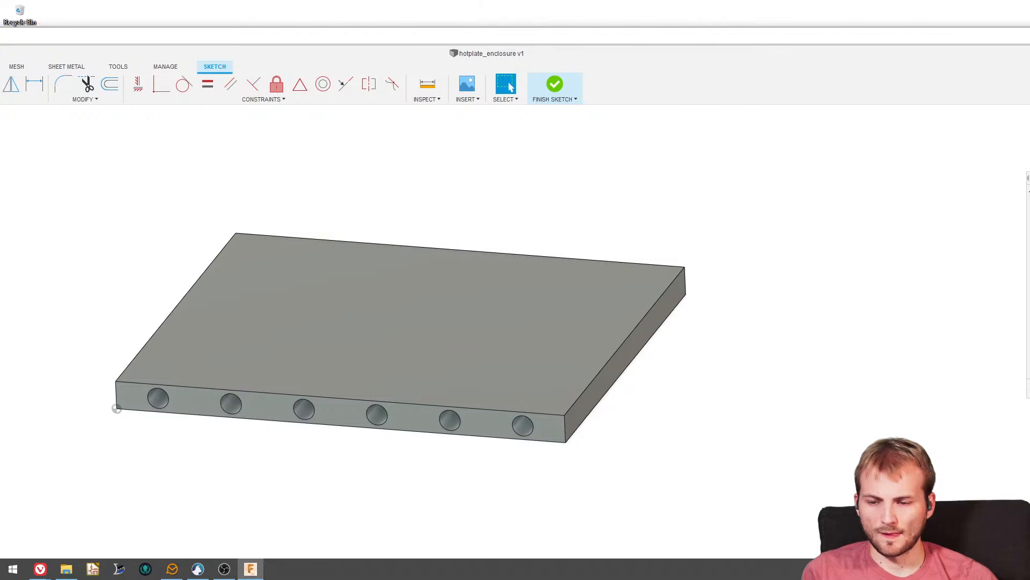
{"action": "left_click_drag", "start_coordinate": [0, 37], "coordinate": [19, 10]}
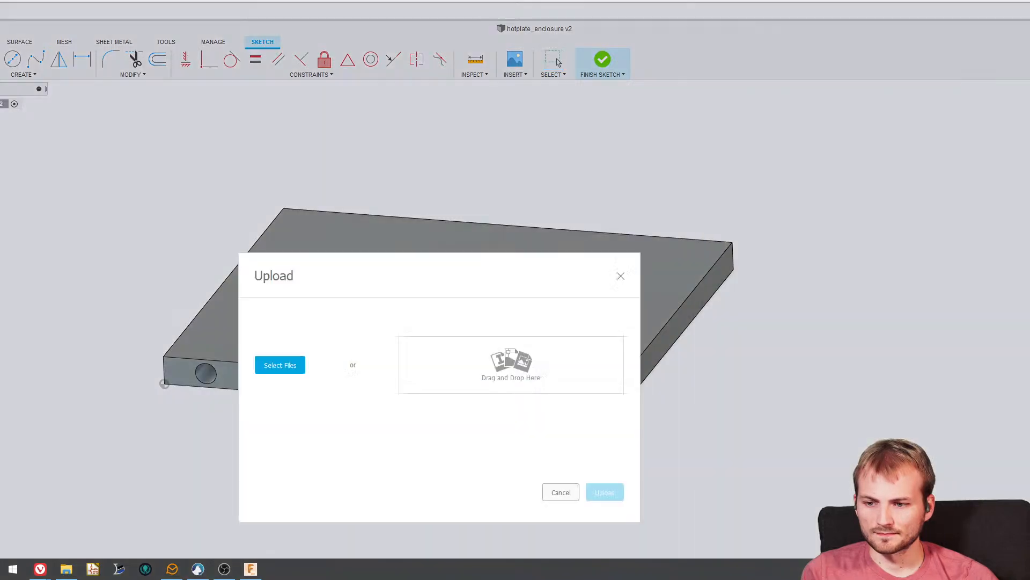
{"action": "left_click", "coordinate": [559, 491]}
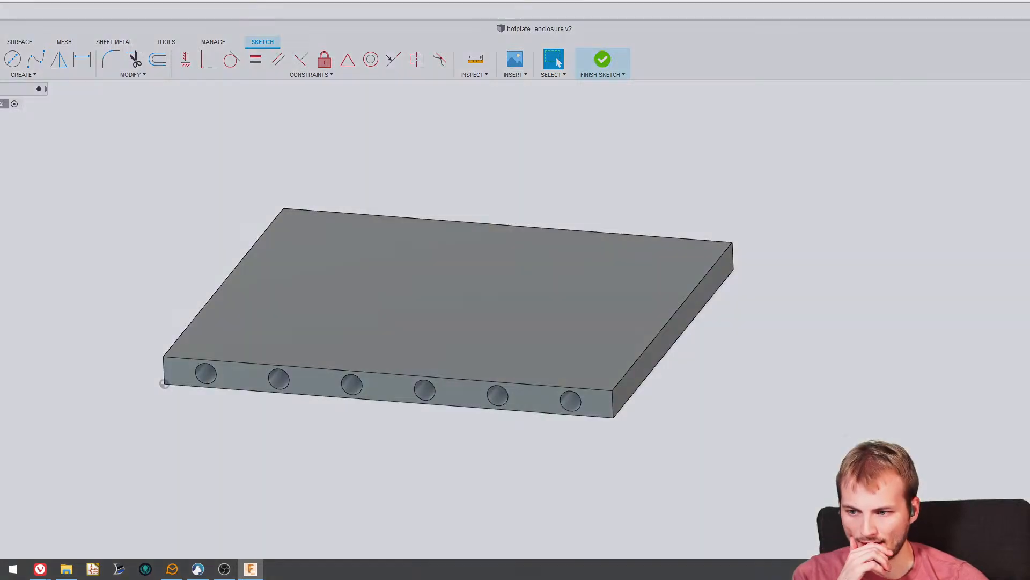
{"action": "left_click", "coordinate": [620, 266]}
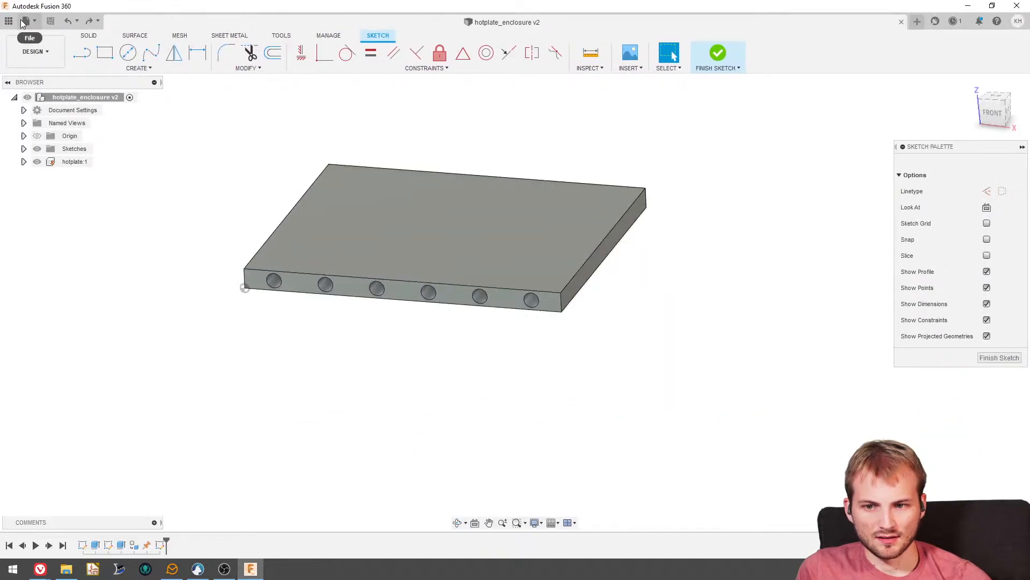
- Start inserting a McMaster-Carr component into the design and search its catalog for aluminum extrusions
{"action": "left_click", "coordinate": [29, 24]}
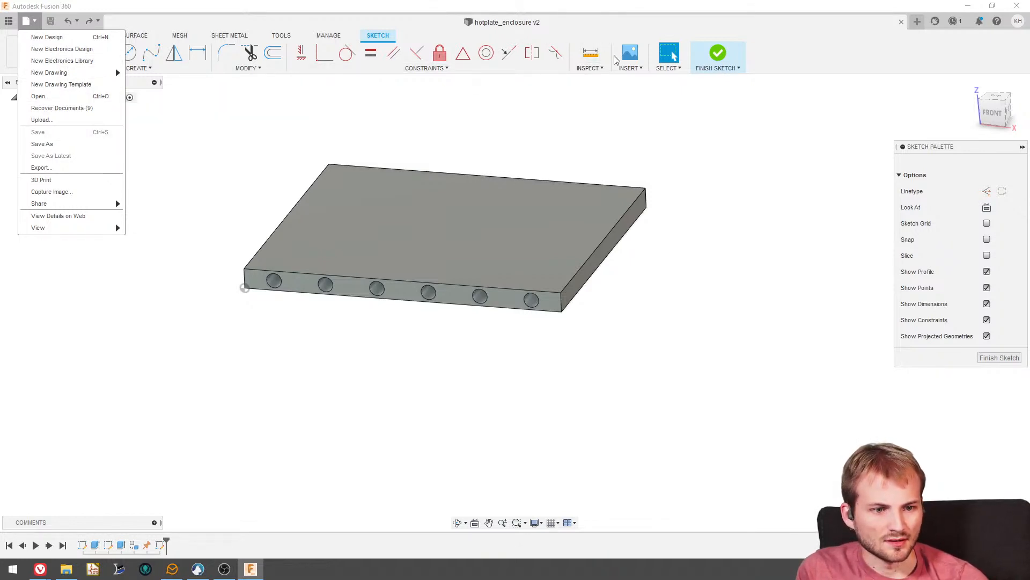
{"action": "left_click", "coordinate": [633, 68]}
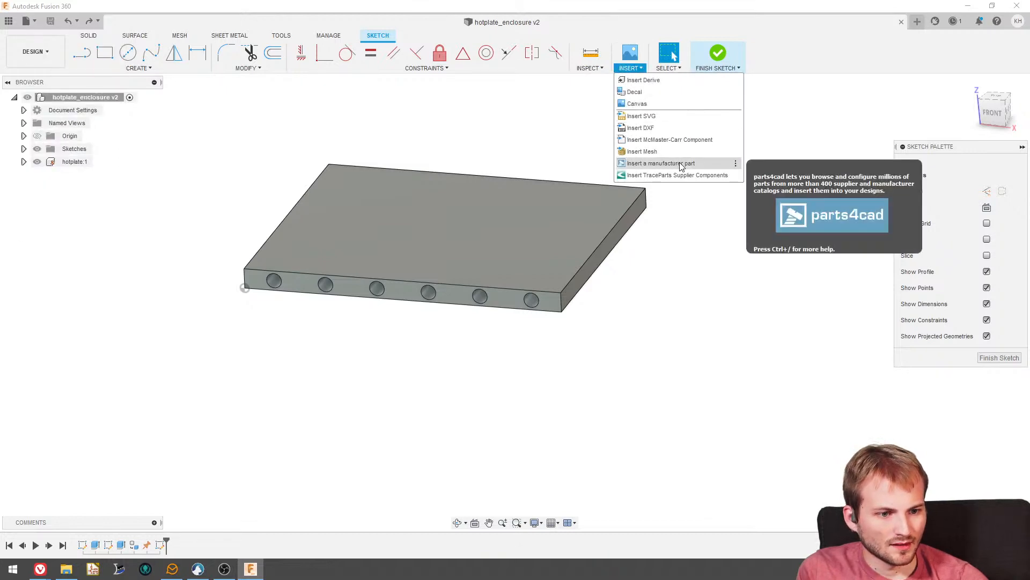
{"action": "left_click", "coordinate": [689, 140]}
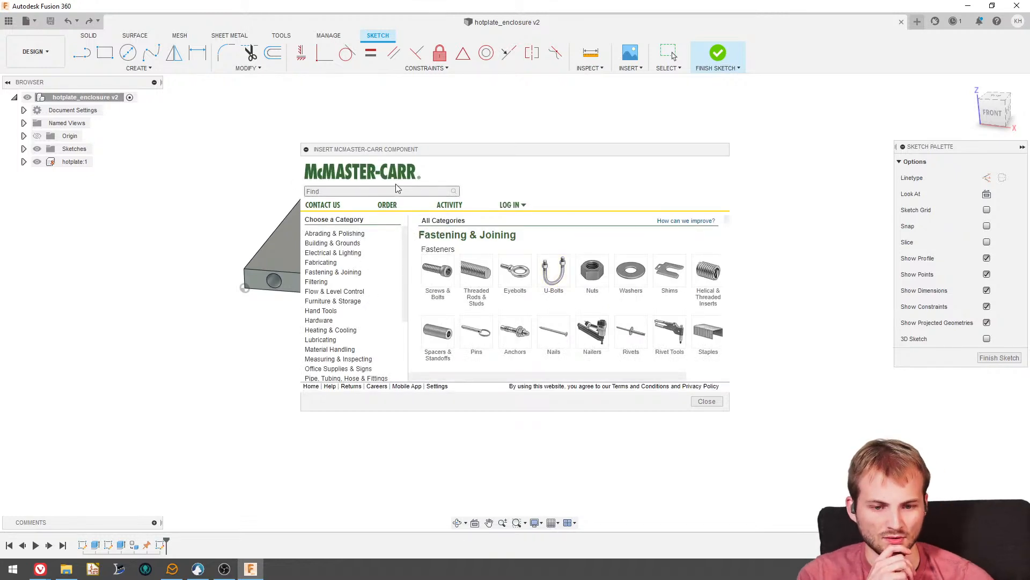
{"action": "left_click", "coordinate": [396, 191]}
{"action": "type", "text": "alumin"}
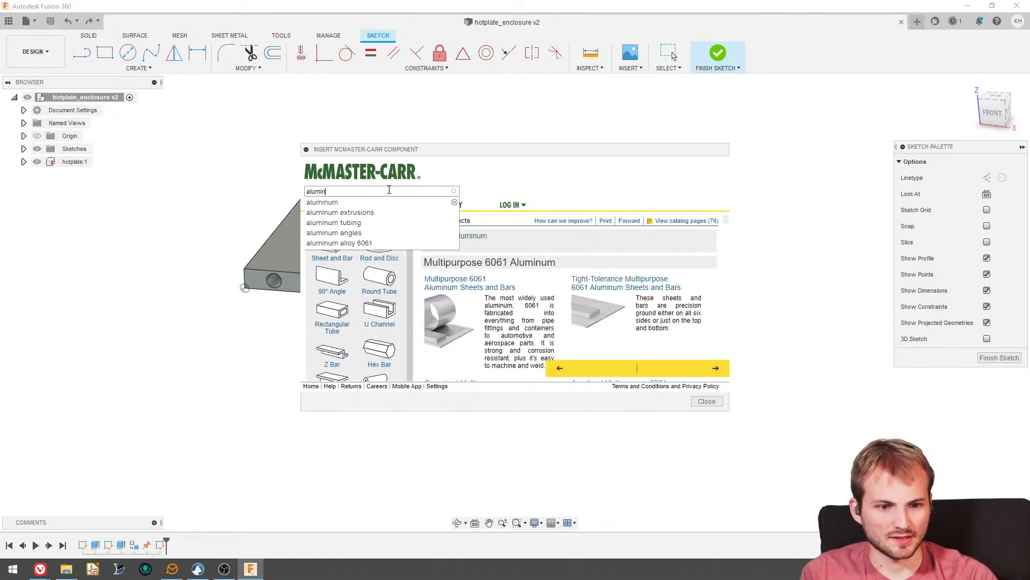
{"action": "left_click", "coordinate": [322, 213]}
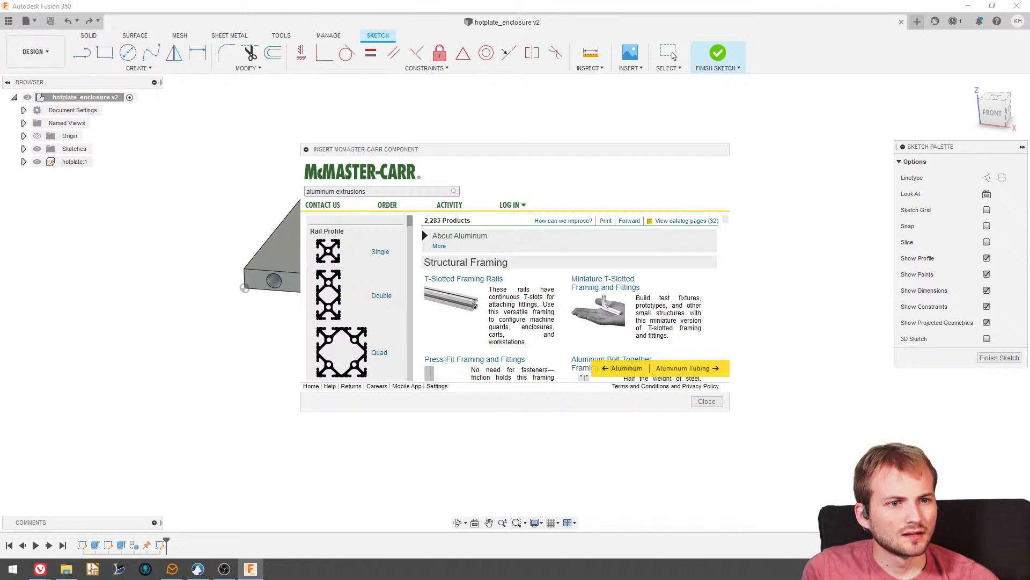
- Enlarge the McMaster-Carr catalog window and narrow the aluminum extrusion results to T-slotted framing rails with a 20 mm rail height
{"action": "left_click", "coordinate": [378, 191]}
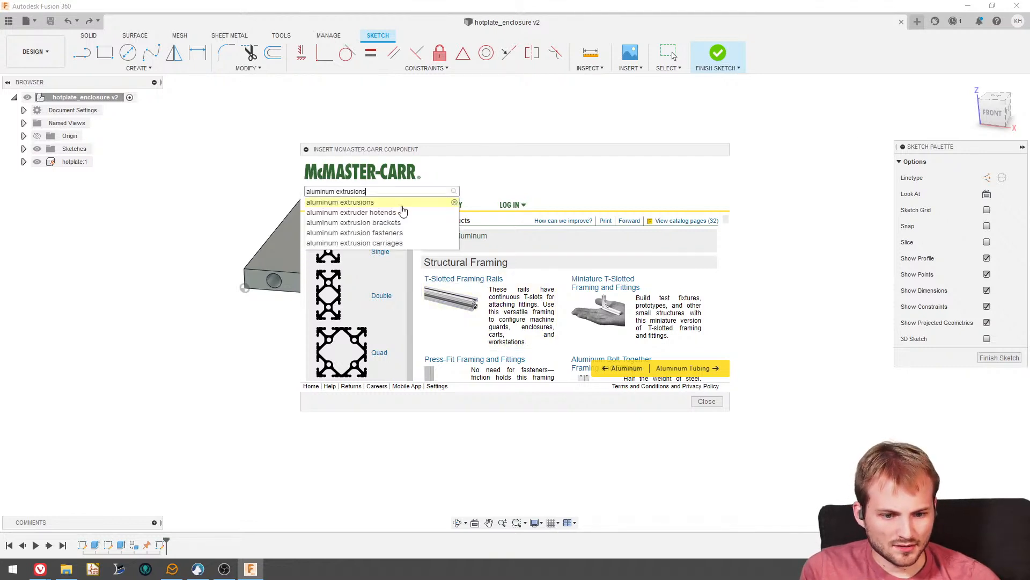
{"action": "left_click_drag", "start_coordinate": [315, 151], "coordinate": [301, 115]}
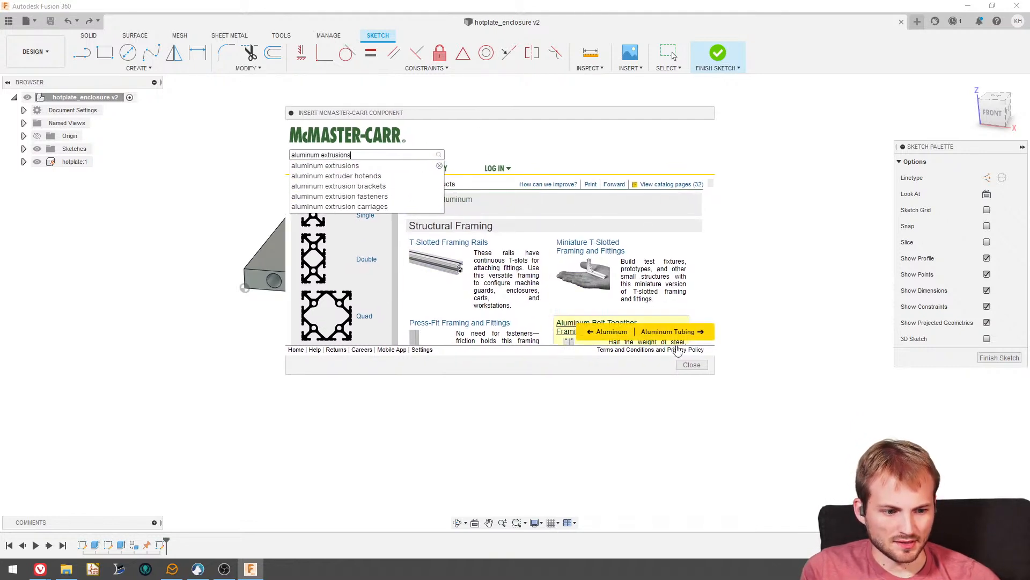
{"action": "left_click_drag", "start_coordinate": [713, 371], "coordinate": [847, 521]}
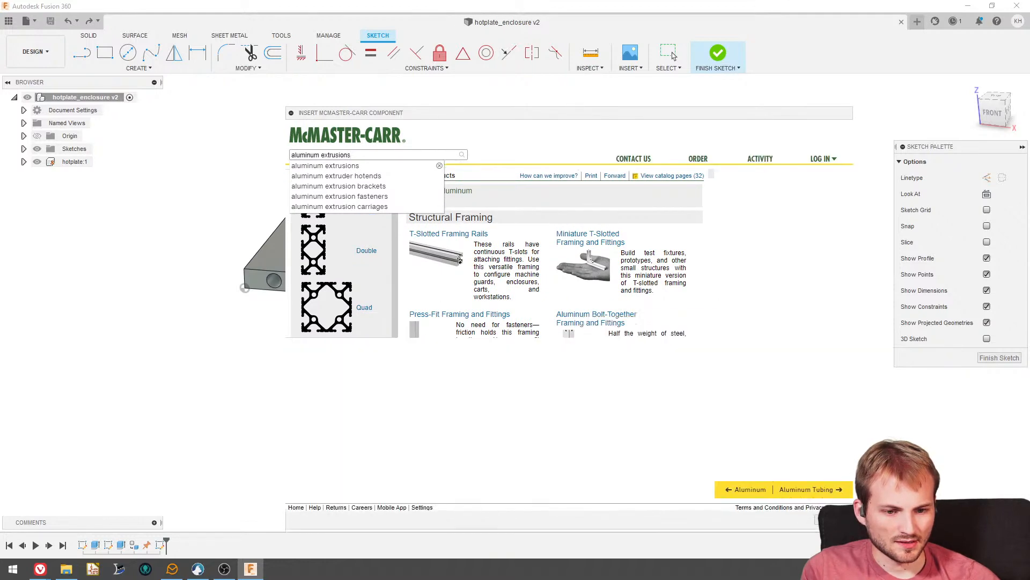
{"action": "left_click_drag", "start_coordinate": [462, 115], "coordinate": [447, 85]}
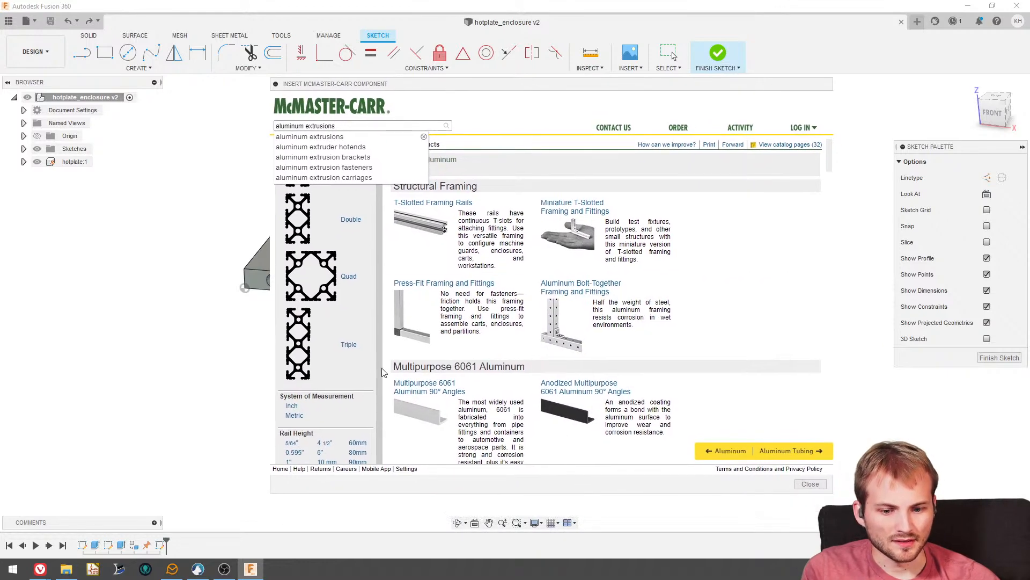
{"action": "left_click", "coordinate": [325, 430]}
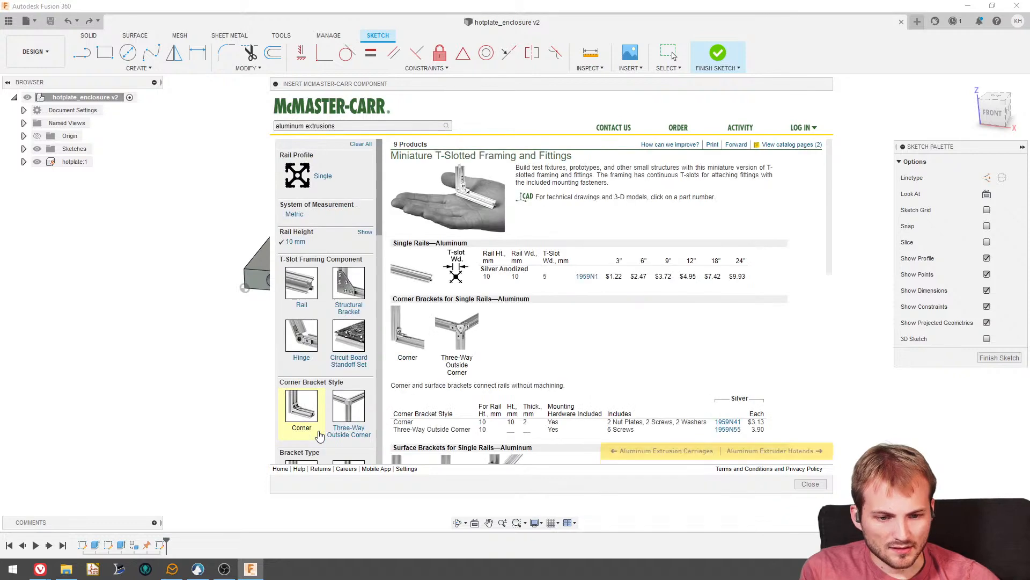
{"action": "left_click", "coordinate": [360, 144]}
{"action": "left_click", "coordinate": [441, 236]}
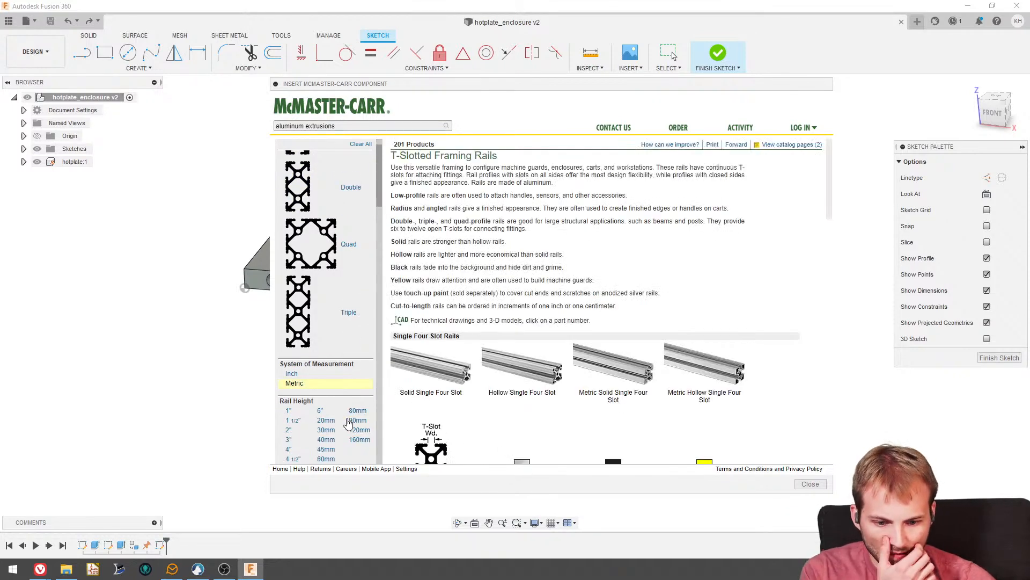
{"action": "left_click", "coordinate": [329, 424]}
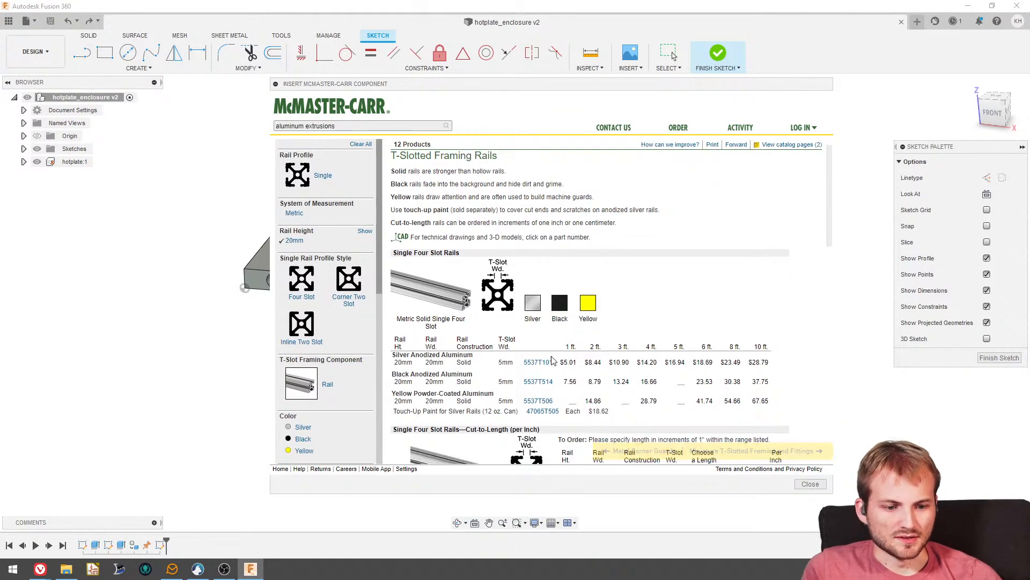
- Insert the 1 ft silver anodized four-slot rail 5537T101 as a 3-D STEP model and finish the active sketch
{"action": "left_click", "coordinate": [538, 362]}
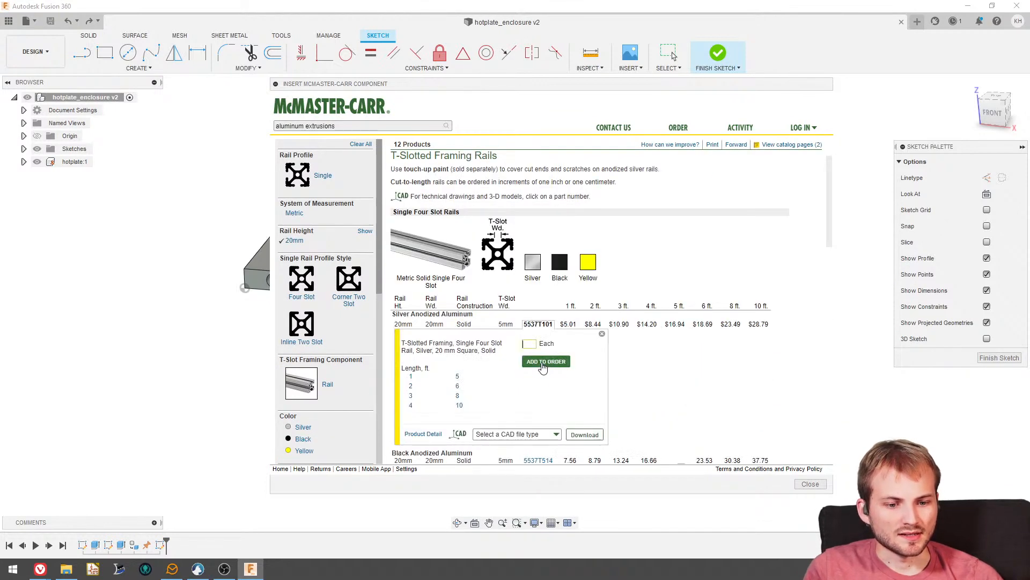
{"action": "left_click", "coordinate": [513, 406]}
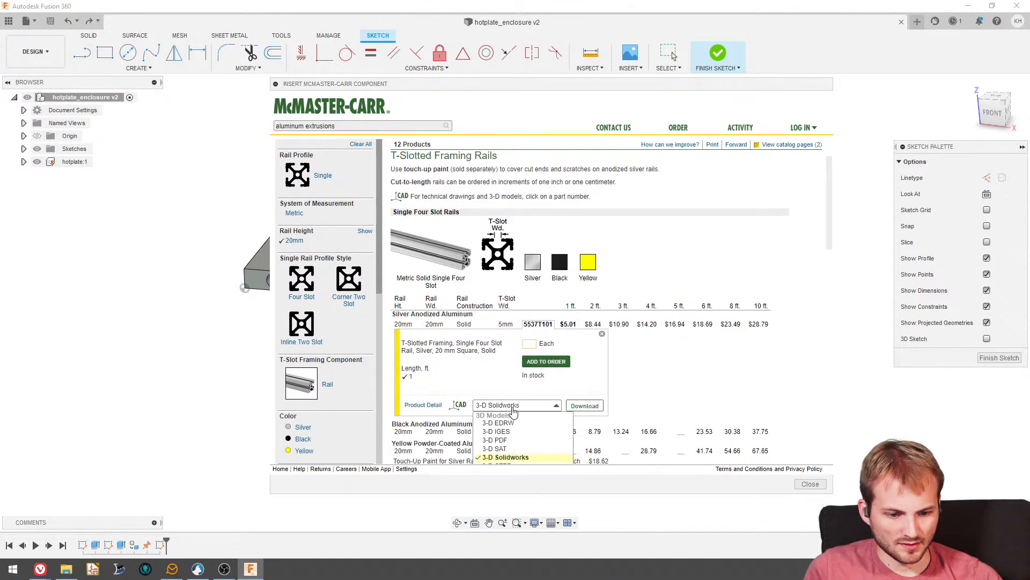
{"action": "scroll", "coordinate": [518, 437], "scroll_direction": "down", "scroll_amount": 2}
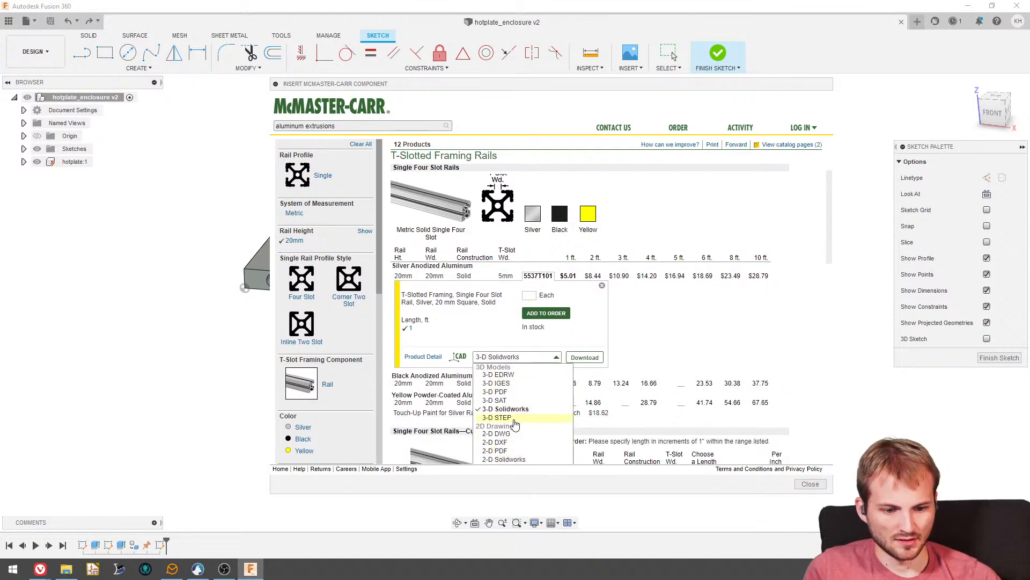
{"action": "left_click", "coordinate": [514, 418]}
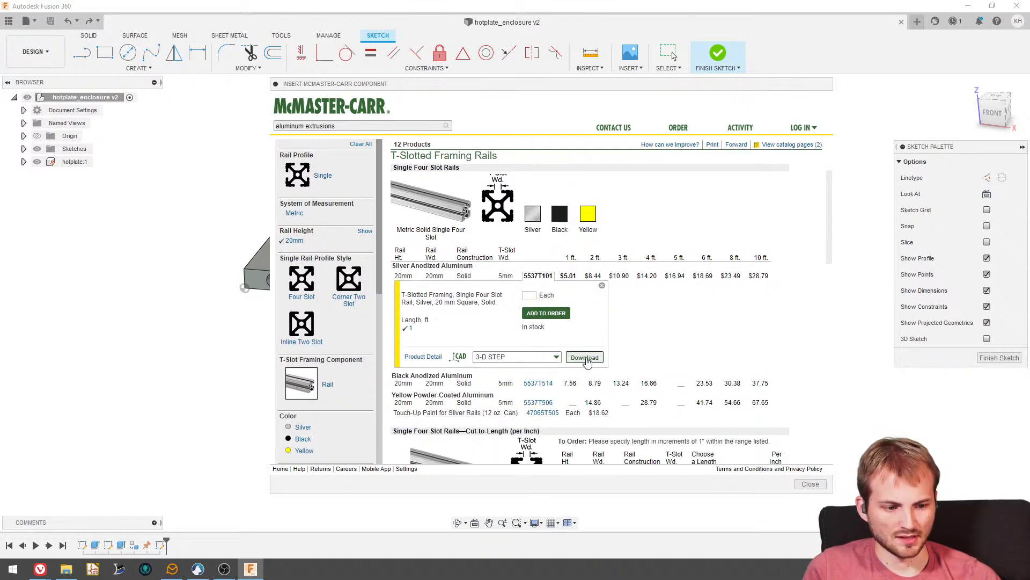
{"action": "left_click", "coordinate": [585, 358]}
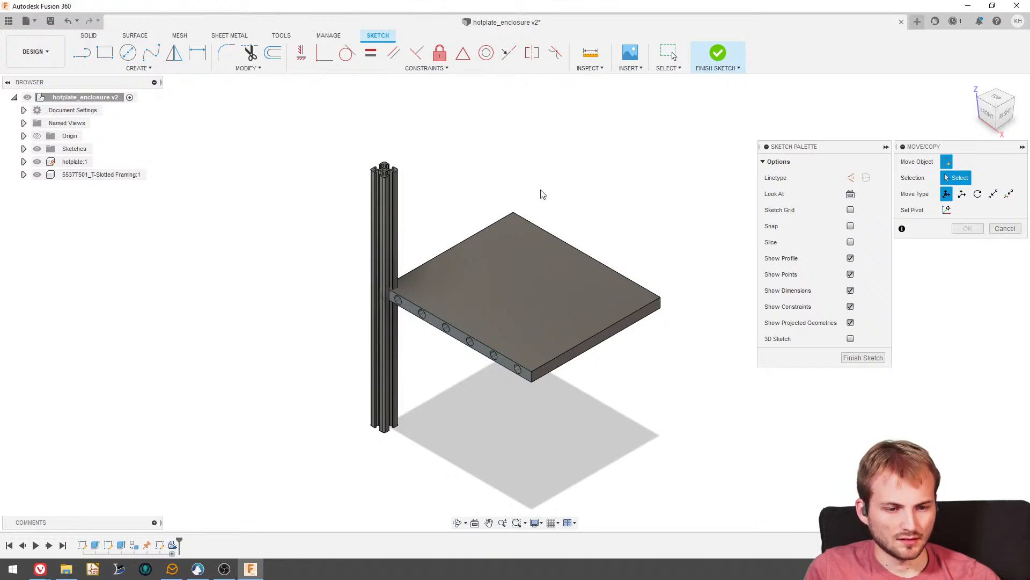
{"action": "left_click", "coordinate": [863, 358]}
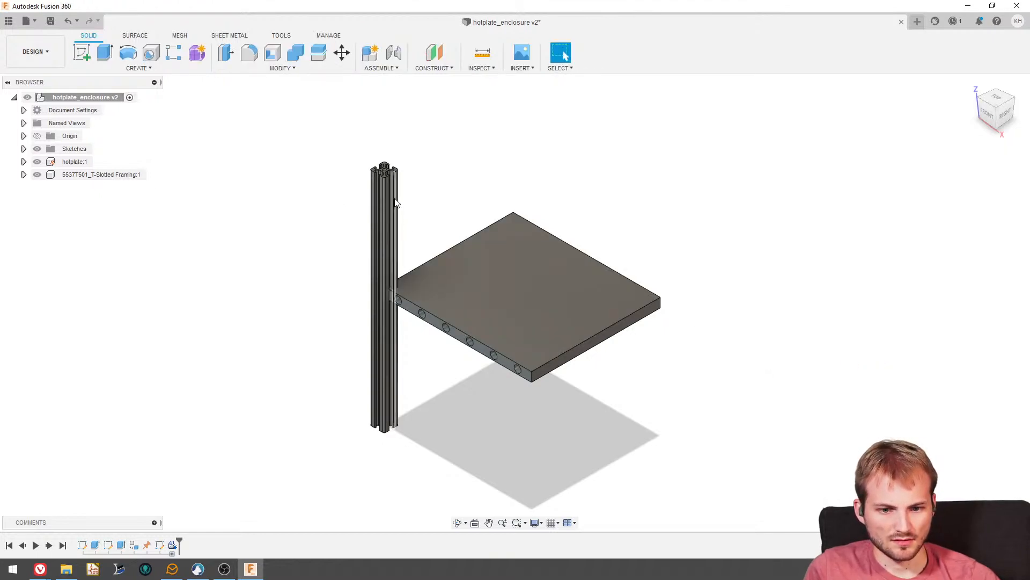
- Pull the T-slotted rail away from the hotplate and revert it to its original position
{"action": "left_click_drag", "start_coordinate": [388, 200], "coordinate": [333, 200]}
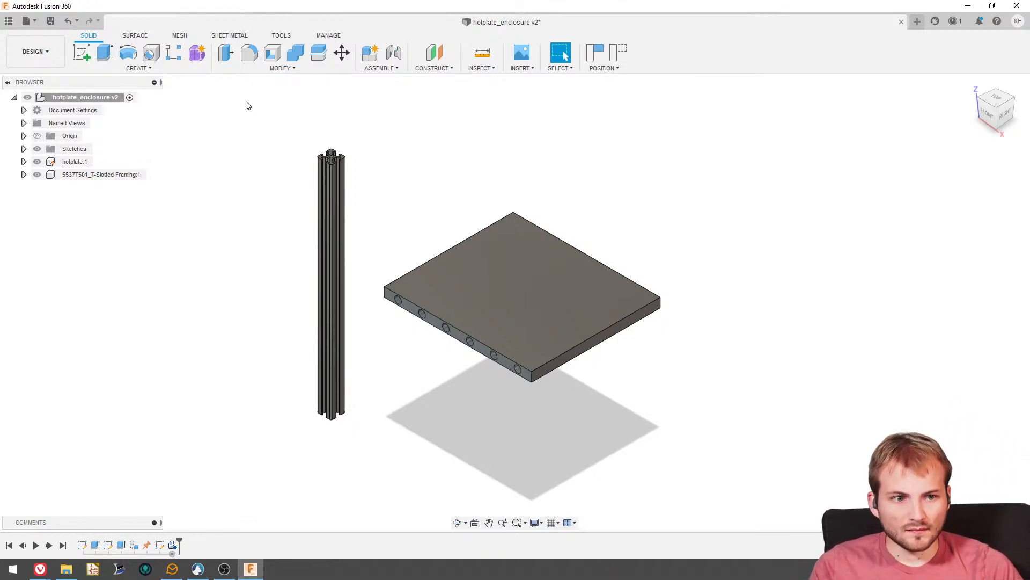
{"action": "left_click", "coordinate": [618, 52]}
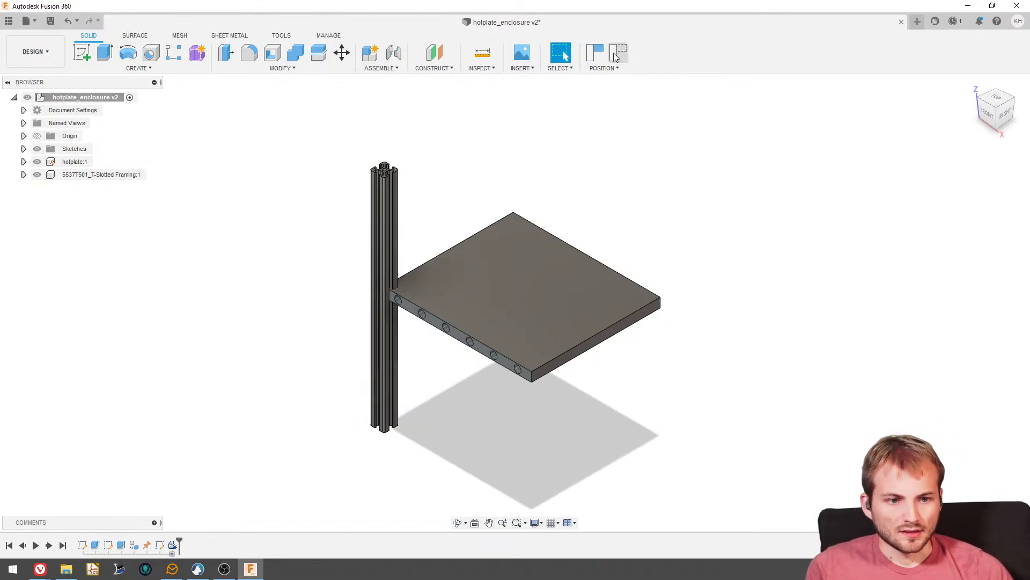
{"action": "scroll", "coordinate": [466, 311], "scroll_direction": "up", "scroll_amount": 2}
{"action": "scroll", "coordinate": [466, 310], "scroll_direction": "down", "scroll_amount": 3}
{"action": "scroll", "coordinate": [458, 323], "scroll_direction": "up", "scroll_amount": 4}
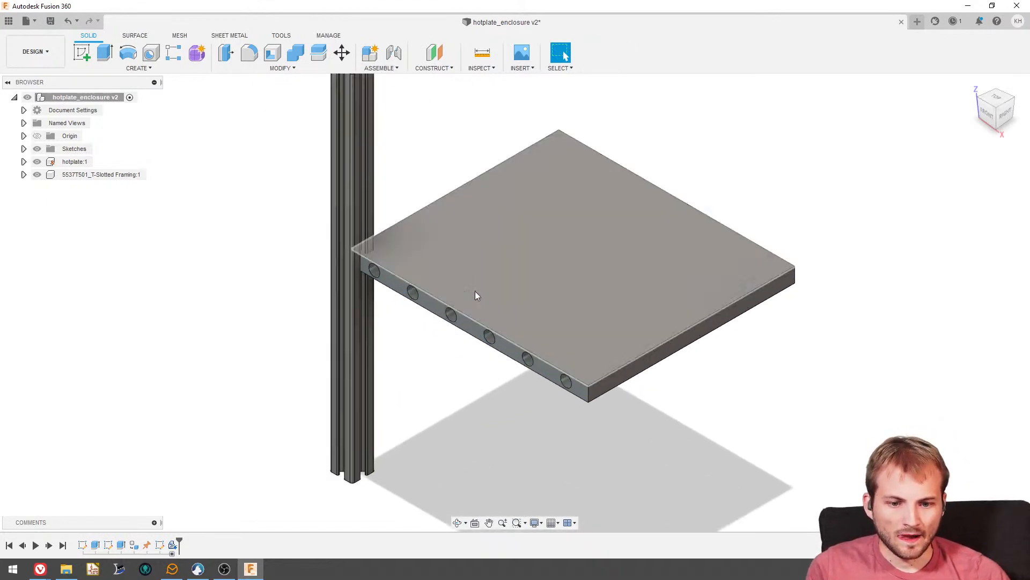
{"action": "scroll", "coordinate": [397, 207], "scroll_direction": "down", "scroll_amount": 1}
{"action": "scroll", "coordinate": [456, 262], "scroll_direction": "down", "scroll_amount": 2}
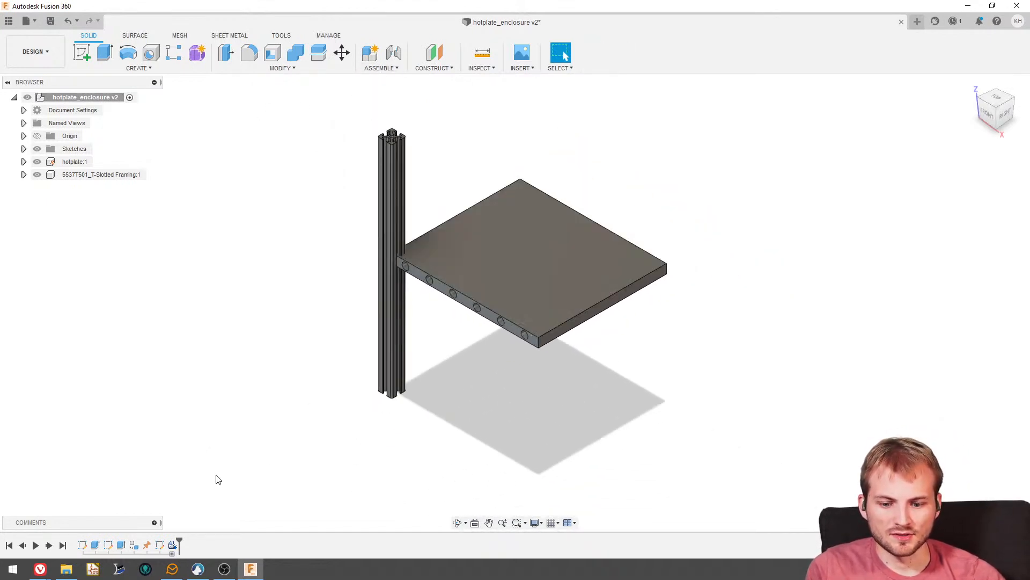
- Start inserting another McMaster-Carr component, search the catalog for aluminum extrusions, and enlarge and reposition the catalog window
{"action": "left_click", "coordinate": [481, 67]}
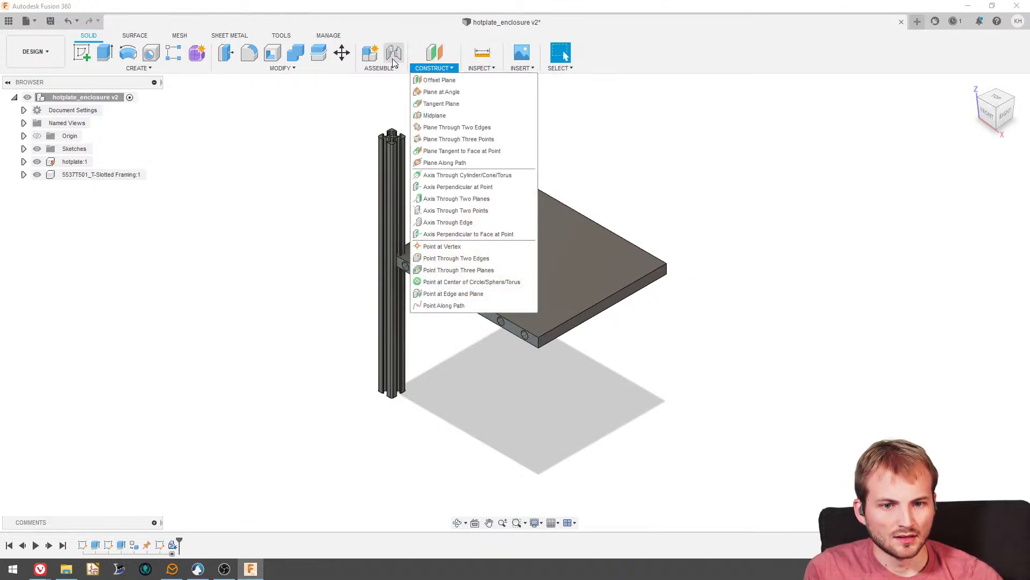
{"action": "mouse_move", "coordinate": [521, 69]}
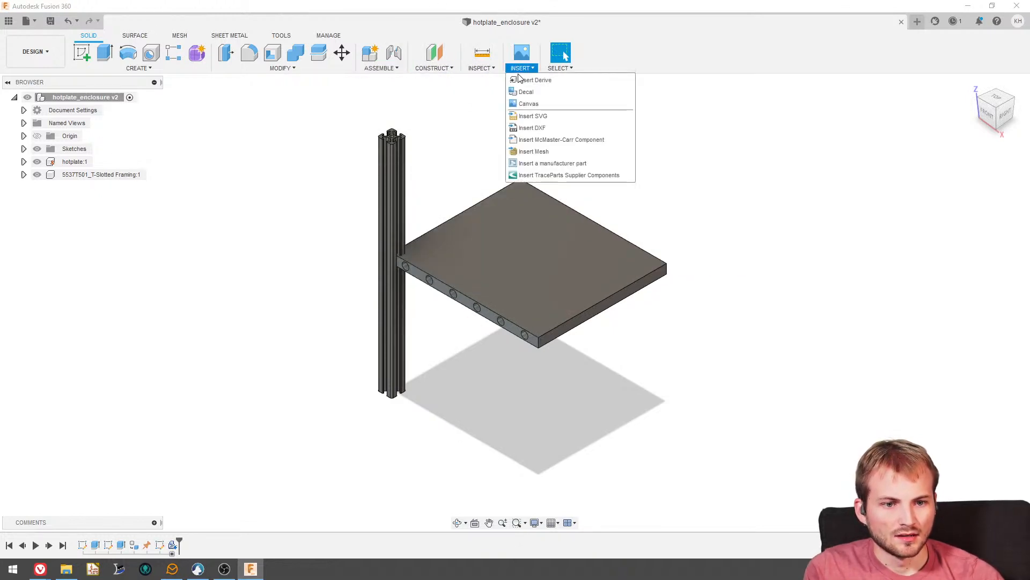
{"action": "left_click", "coordinate": [553, 140]}
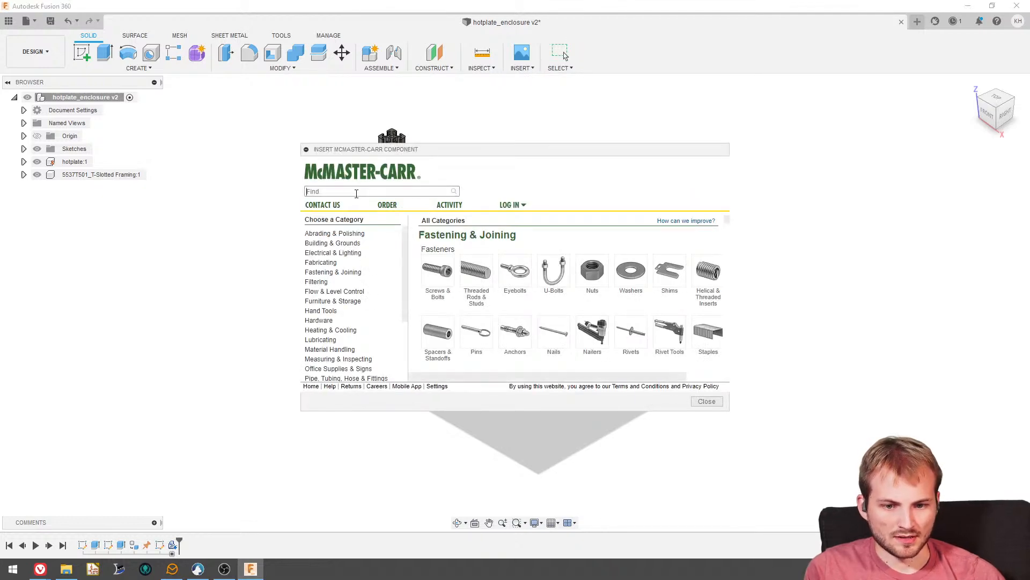
{"action": "type", "text": "alum"}
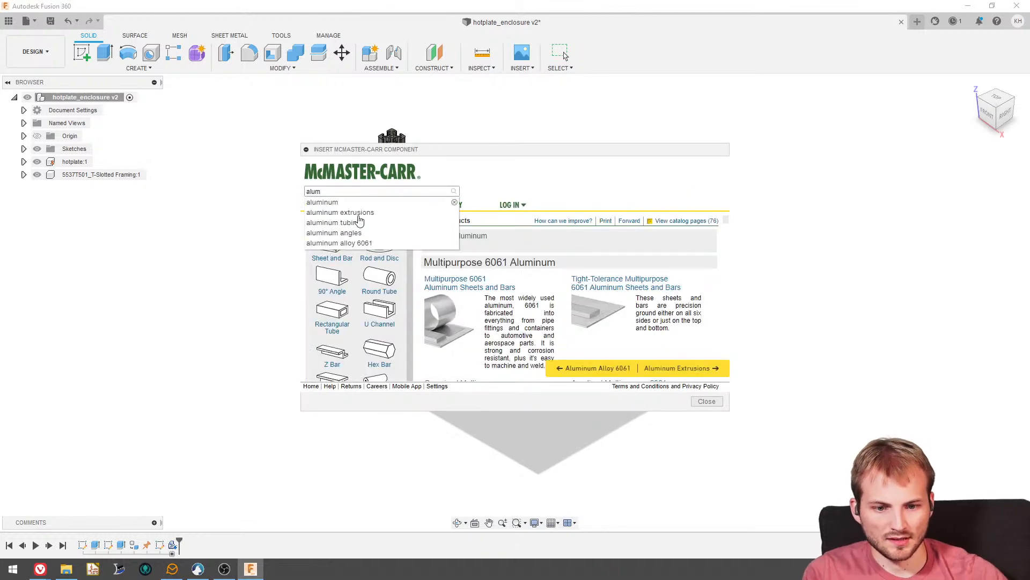
{"action": "left_click", "coordinate": [371, 213]}
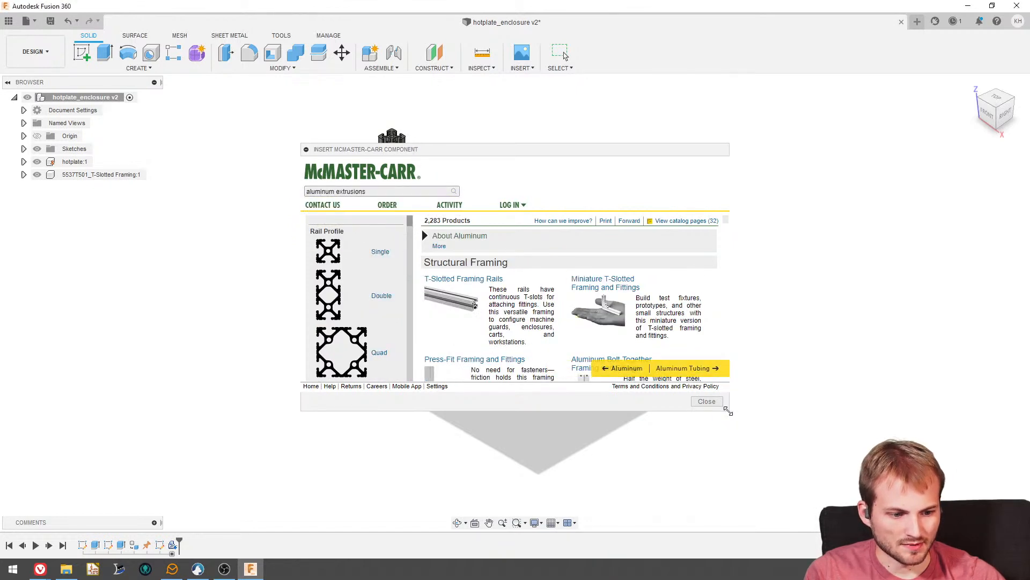
{"action": "left_click_drag", "start_coordinate": [729, 410], "coordinate": [857, 510]}
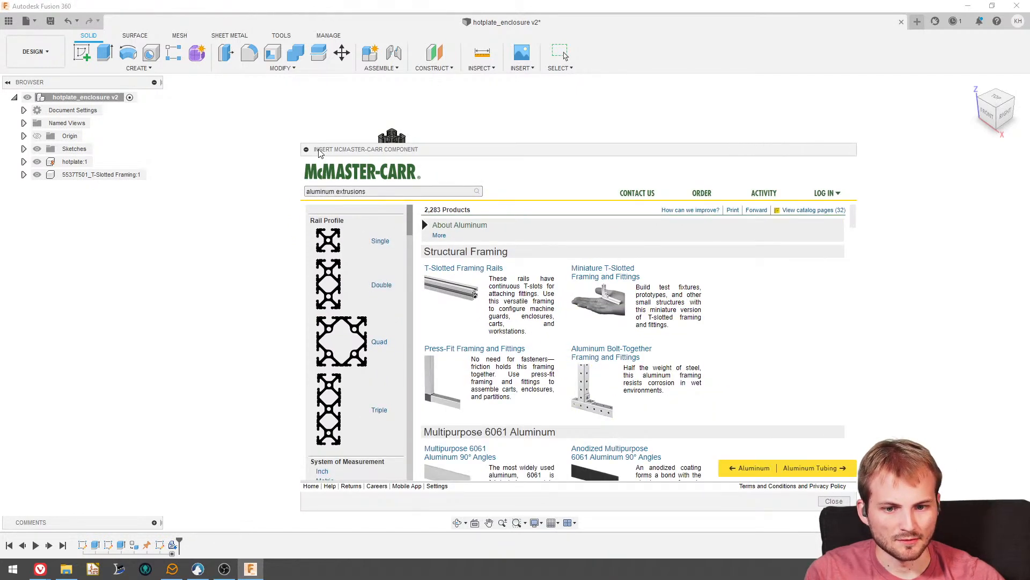
{"action": "left_click_drag", "start_coordinate": [317, 149], "coordinate": [123, 35]}
- Examine the aluminum extrusion listings, both filtered to 20 mm rail height and unfiltered, including the full T-slotted framing rails page
{"action": "scroll", "coordinate": [177, 263], "scroll_direction": "down", "scroll_amount": 2}
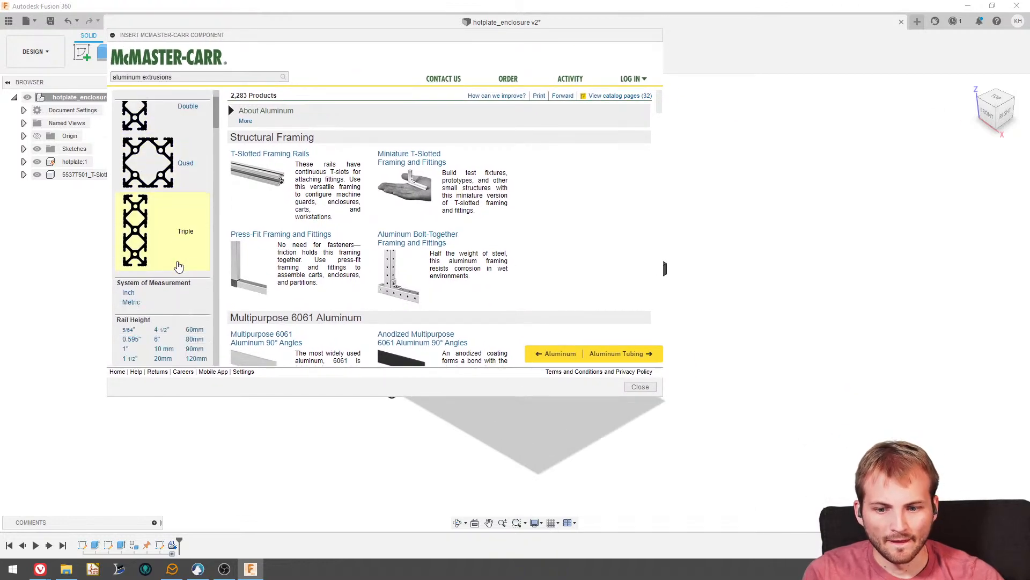
{"action": "left_click", "coordinate": [163, 359]}
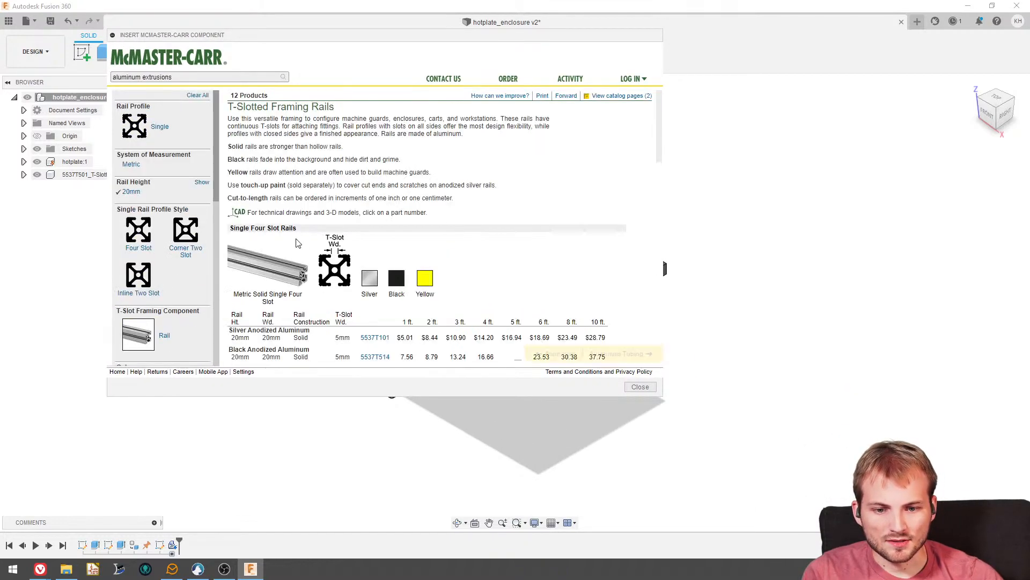
{"action": "scroll", "coordinate": [346, 268], "scroll_direction": "down", "scroll_amount": 6}
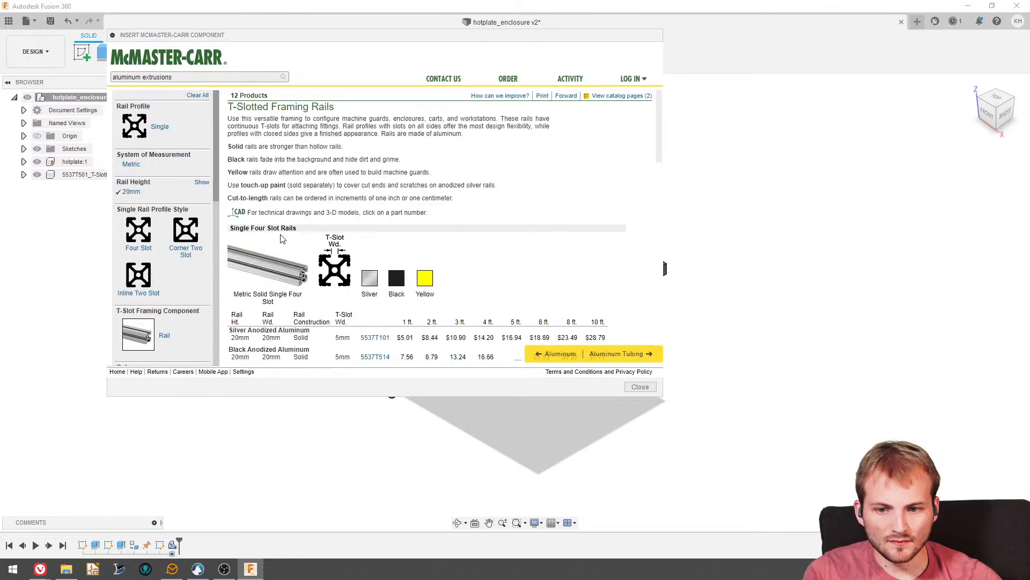
{"action": "left_click", "coordinate": [202, 183]}
{"action": "left_click", "coordinate": [198, 96]}
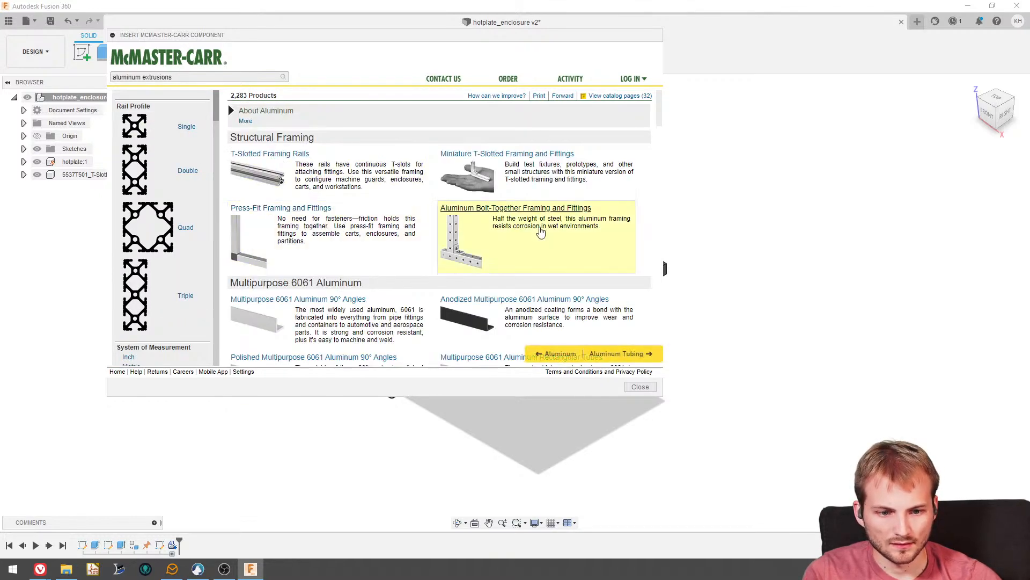
{"action": "scroll", "coordinate": [301, 177], "scroll_direction": "down", "scroll_amount": 7}
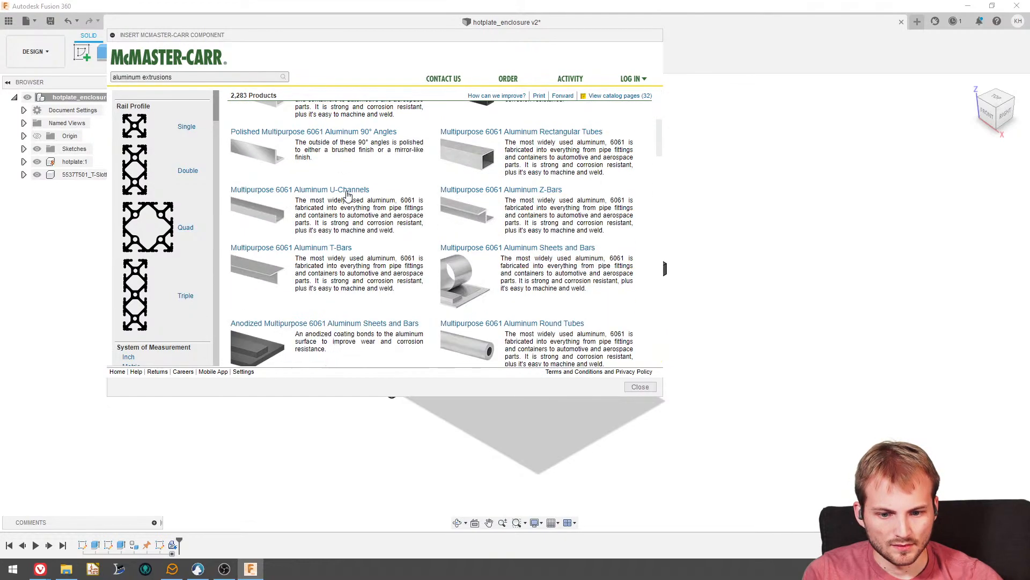
{"action": "scroll", "coordinate": [361, 263], "scroll_direction": "up", "scroll_amount": 7}
{"action": "left_click", "coordinate": [349, 177]}
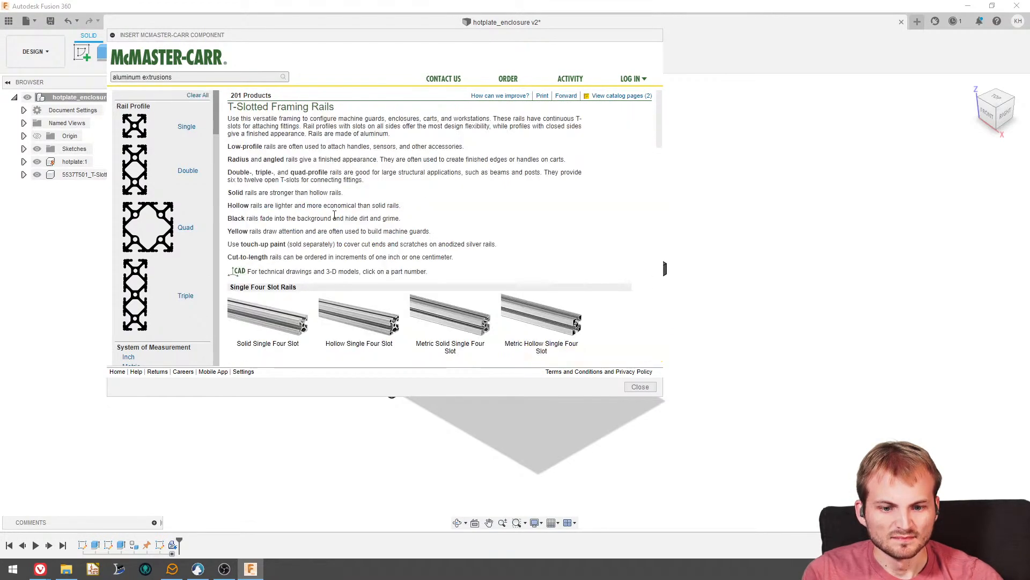
{"action": "scroll", "coordinate": [356, 252], "scroll_direction": "down", "scroll_amount": 6}
{"action": "scroll", "coordinate": [355, 252], "scroll_direction": "down", "scroll_amount": 10}
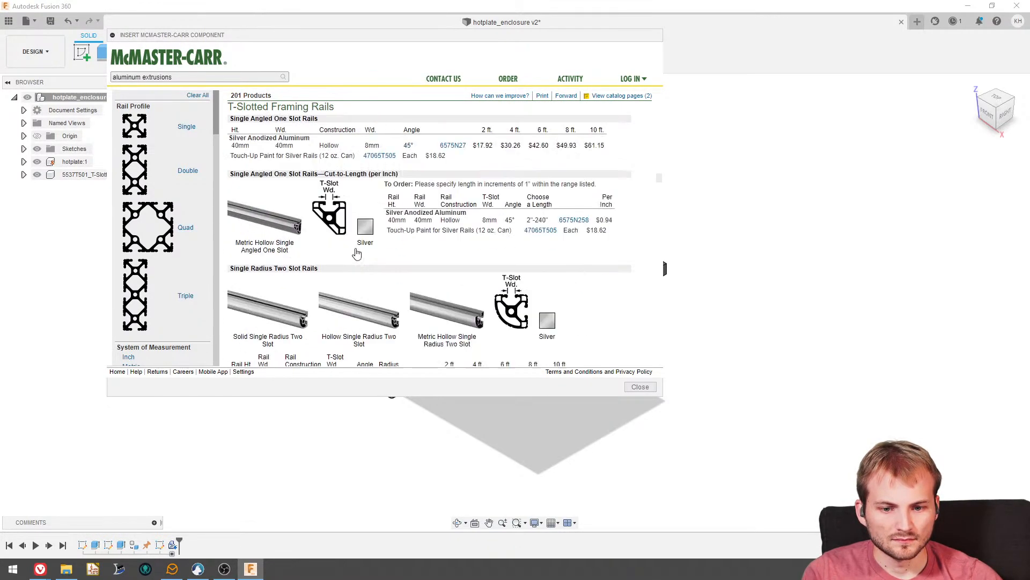
- Search the catalog for aluminum extrusion brackets and narrow the results to T-slotted framing panels and doors for 20 mm rails
{"action": "left_click", "coordinate": [161, 76]}
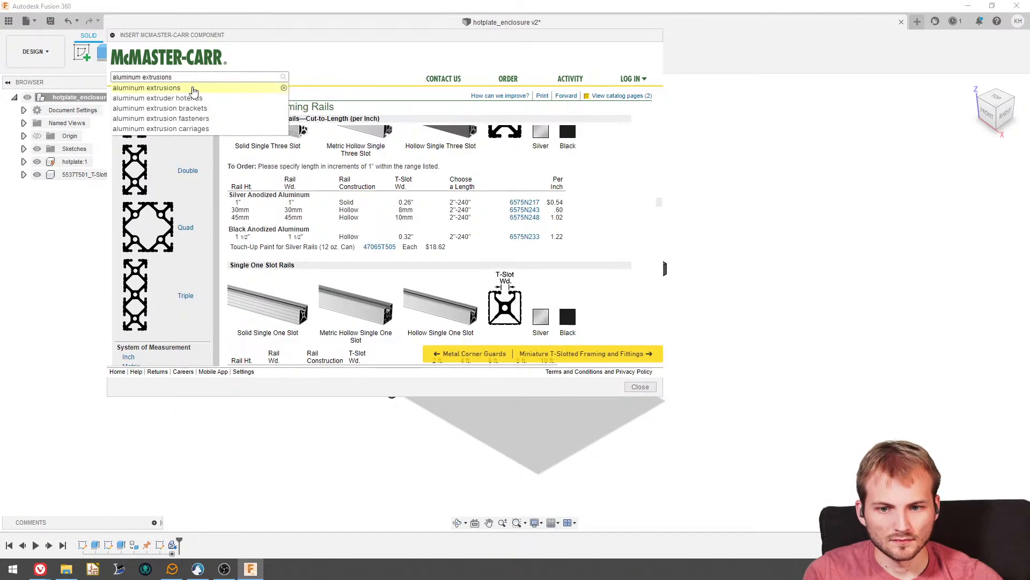
{"action": "left_click", "coordinate": [193, 107]}
{"action": "scroll", "coordinate": [338, 219], "scroll_direction": "down", "scroll_amount": 1}
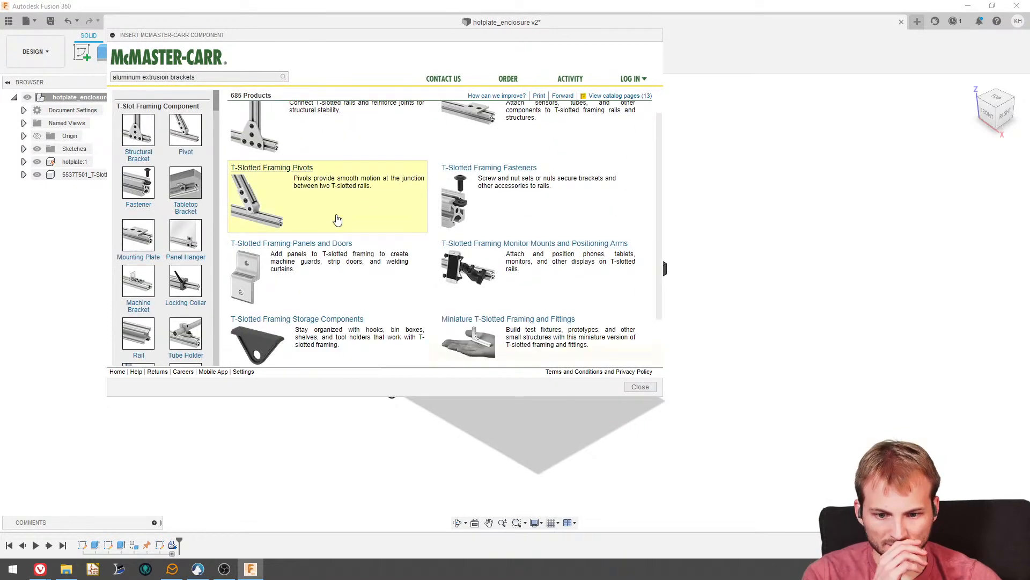
{"action": "left_click", "coordinate": [255, 245]}
{"action": "left_click", "coordinate": [163, 172]}
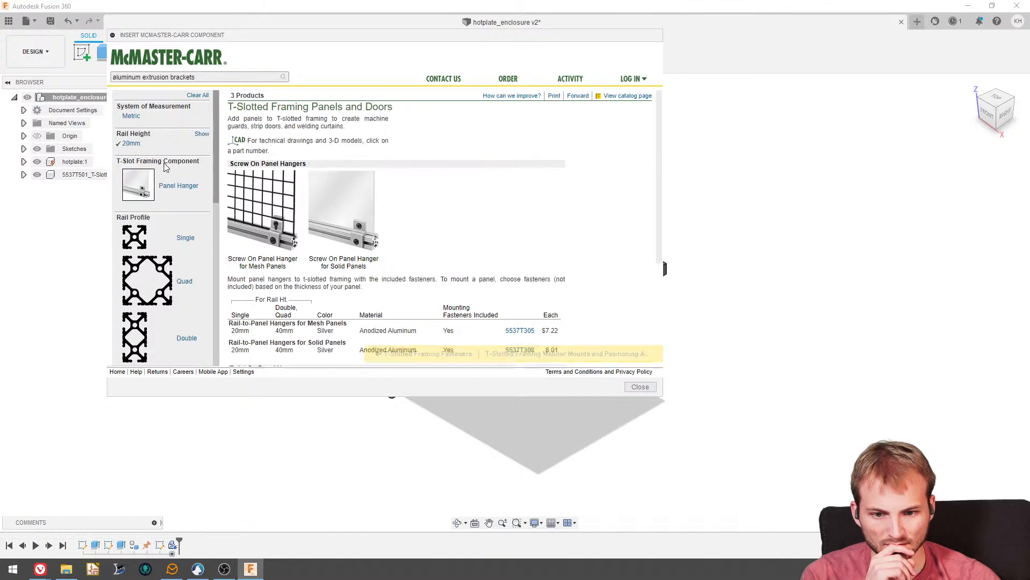
- Insert the 3-D STEP model of the screw-on hanger for solid panels, 5537T308, for 20 mm high rail
{"action": "left_click", "coordinate": [359, 233]}
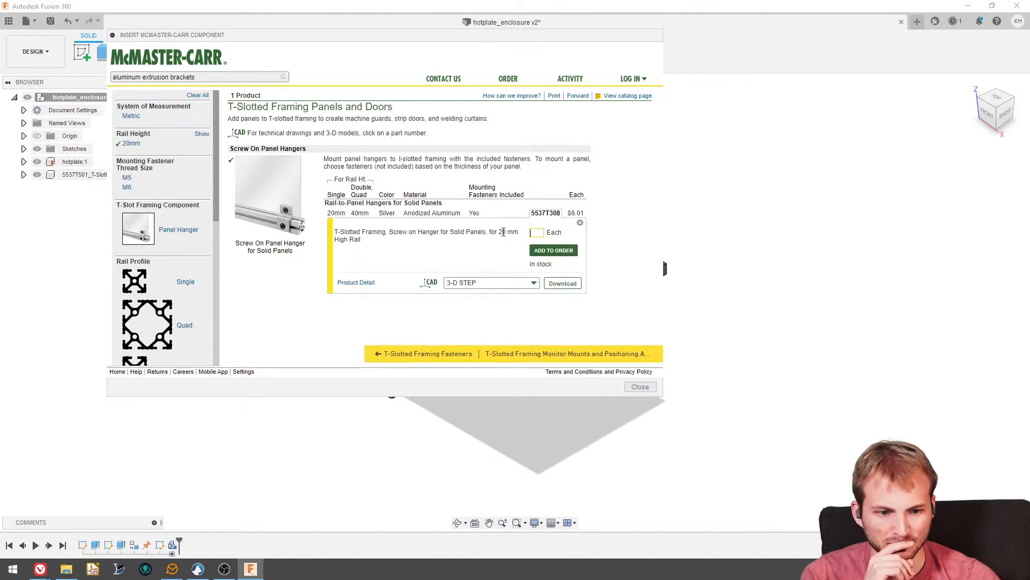
{"action": "left_click", "coordinate": [460, 283]}
{"action": "scroll", "coordinate": [481, 343], "scroll_direction": "down", "scroll_amount": 1}
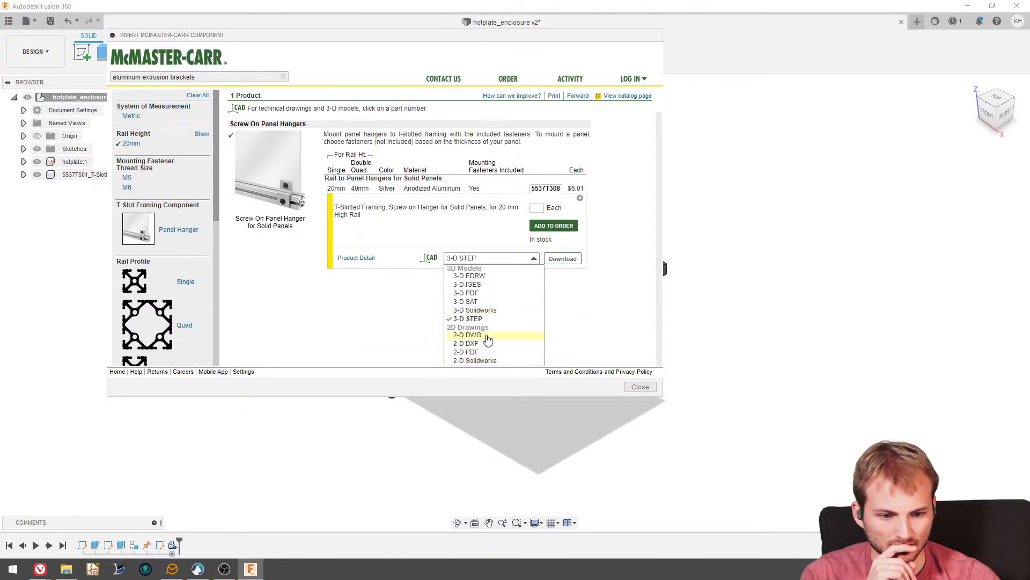
{"action": "left_click", "coordinate": [558, 260]}
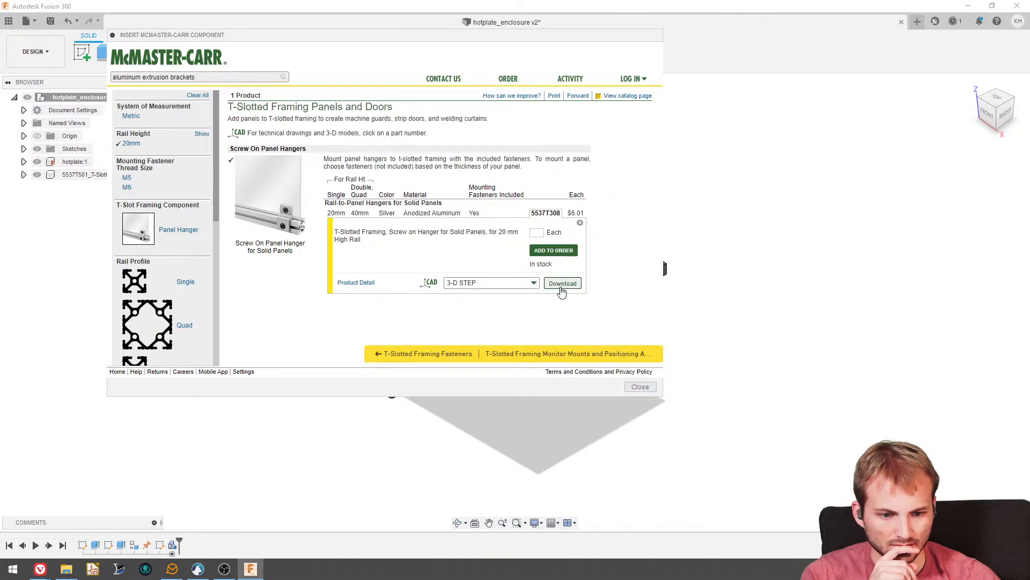
{"action": "left_click", "coordinate": [562, 284]}
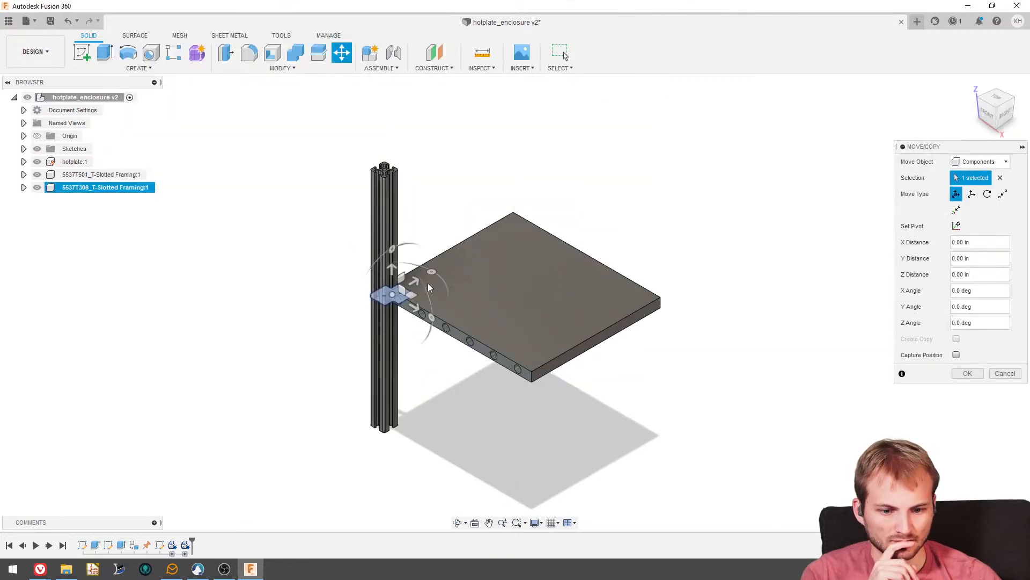
- Rotate the inserted panel hanger upright and move it beside the rail, just above the hotplate
{"action": "scroll", "coordinate": [413, 291], "scroll_direction": "up", "scroll_amount": 1}
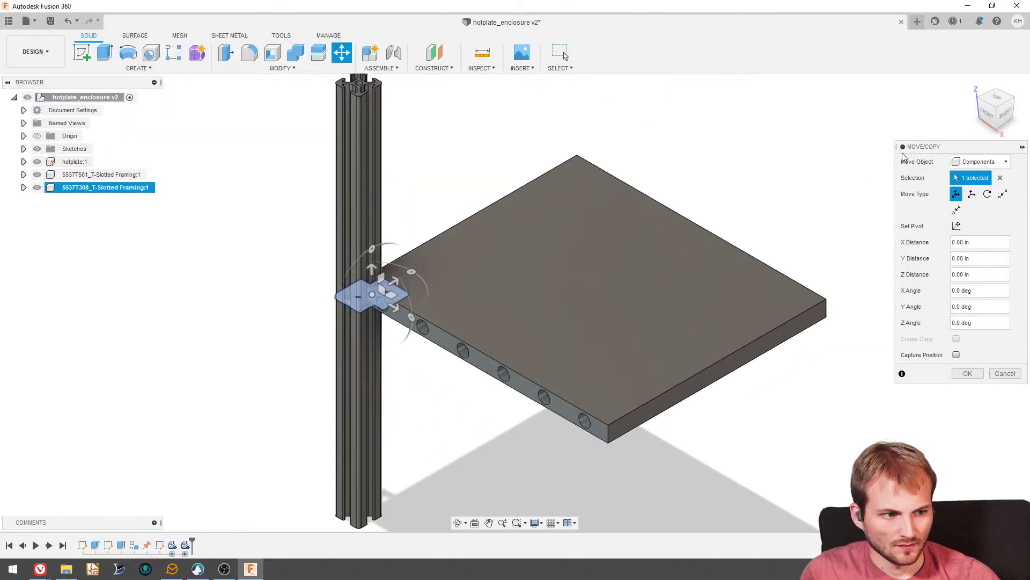
{"action": "left_click", "coordinate": [989, 116]}
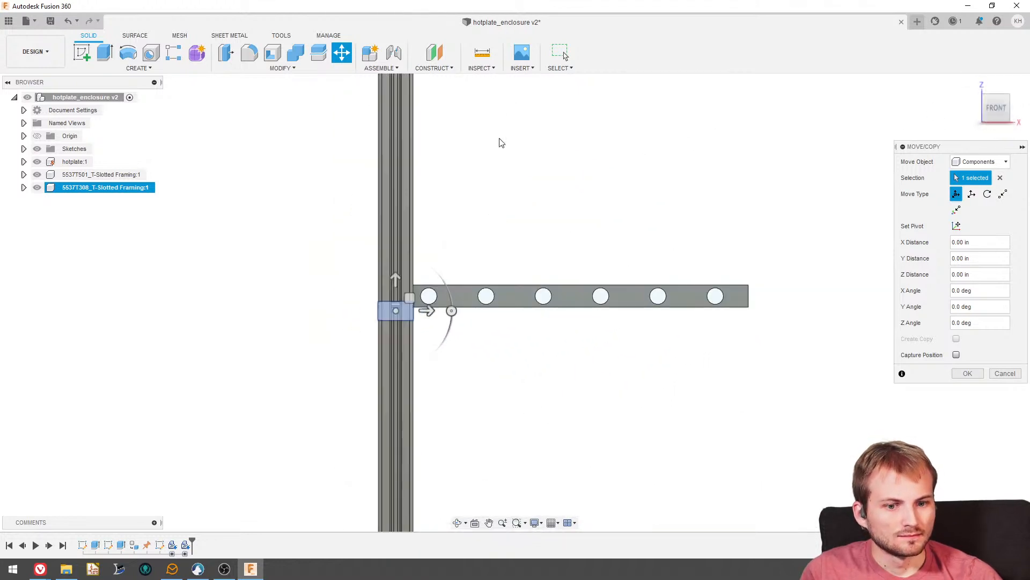
{"action": "scroll", "coordinate": [423, 317], "scroll_direction": "up", "scroll_amount": 3}
{"action": "left_click_drag", "start_coordinate": [423, 318], "coordinate": [365, 400]}
{"action": "left_click_drag", "start_coordinate": [368, 318], "coordinate": [405, 210]}
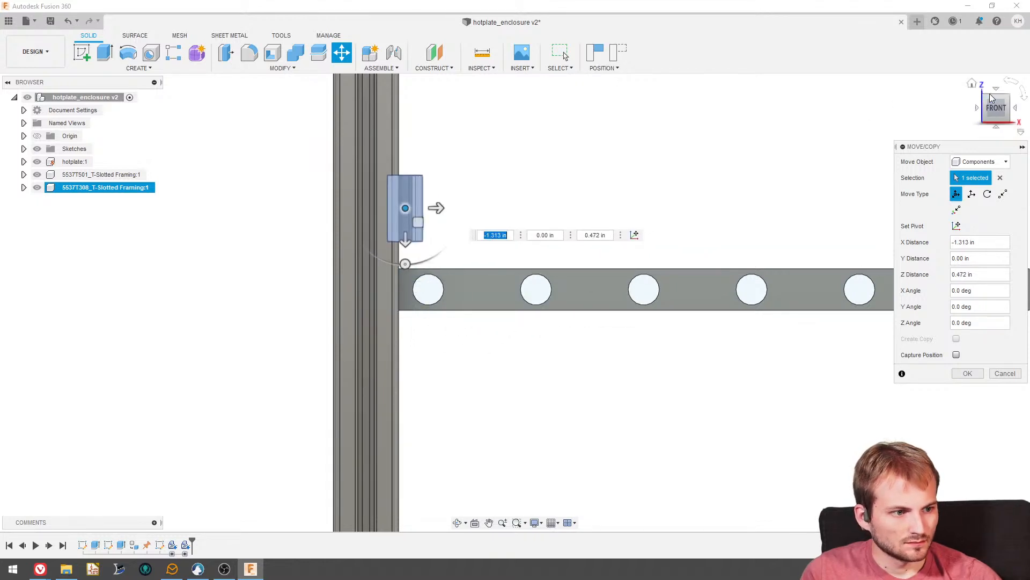
- Shift the hanger by about 0.015 in Y and -0.146 in Z toward the rail's slotted side and apply the move
{"action": "left_click", "coordinate": [996, 89]}
{"action": "scroll", "coordinate": [429, 268], "scroll_direction": "down", "scroll_amount": 2}
{"action": "scroll", "coordinate": [424, 376], "scroll_direction": "up", "scroll_amount": 3}
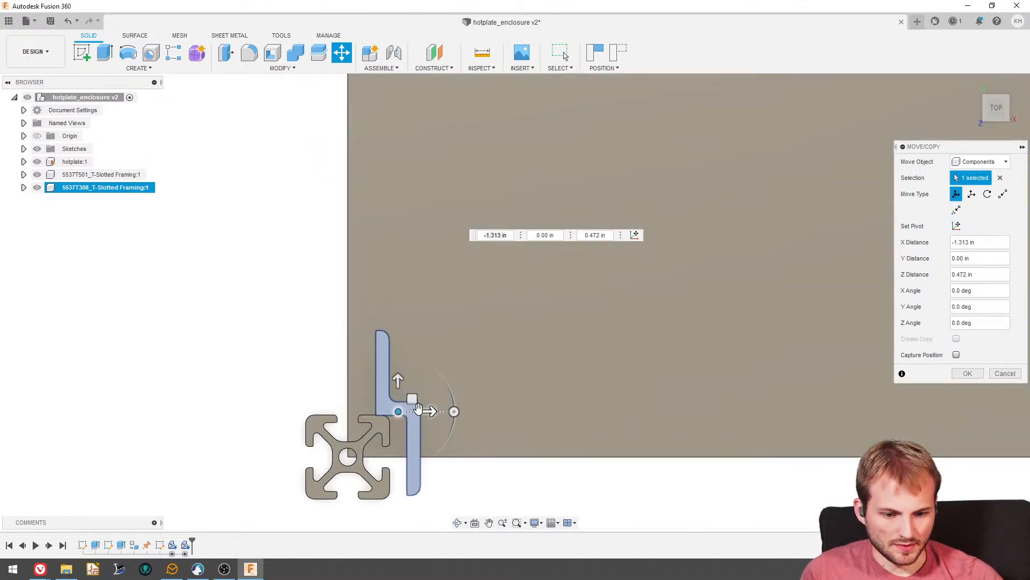
{"action": "left_click_drag", "start_coordinate": [411, 397], "coordinate": [397, 400]}
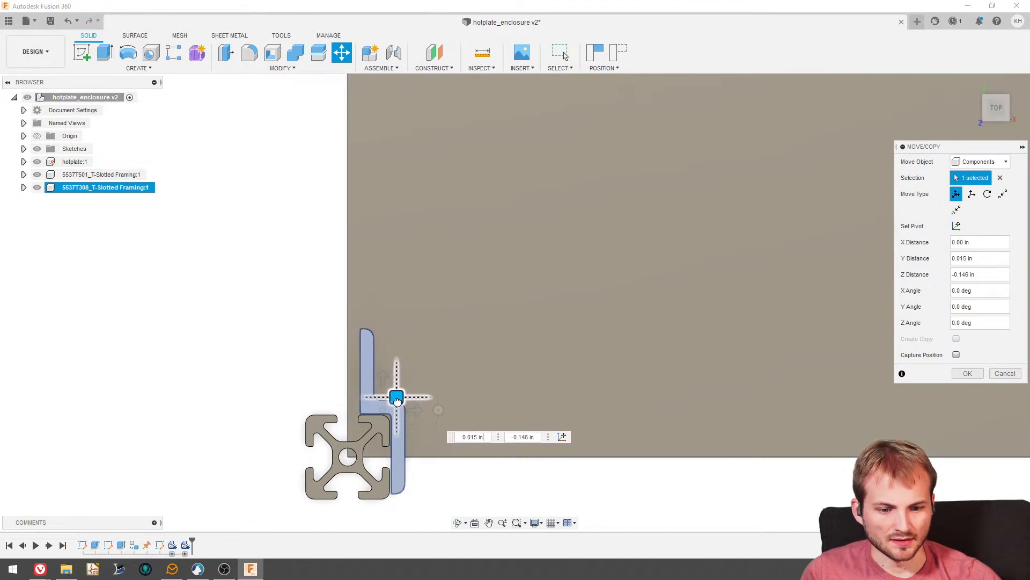
{"action": "left_click", "coordinate": [967, 373]}
- Examine the panel hanger's threaded hole and its fit against the T-slotted rail up close
{"action": "middle_click_drag", "start_coordinate": [610, 340], "coordinate": [426, 307], "text": "shift"}
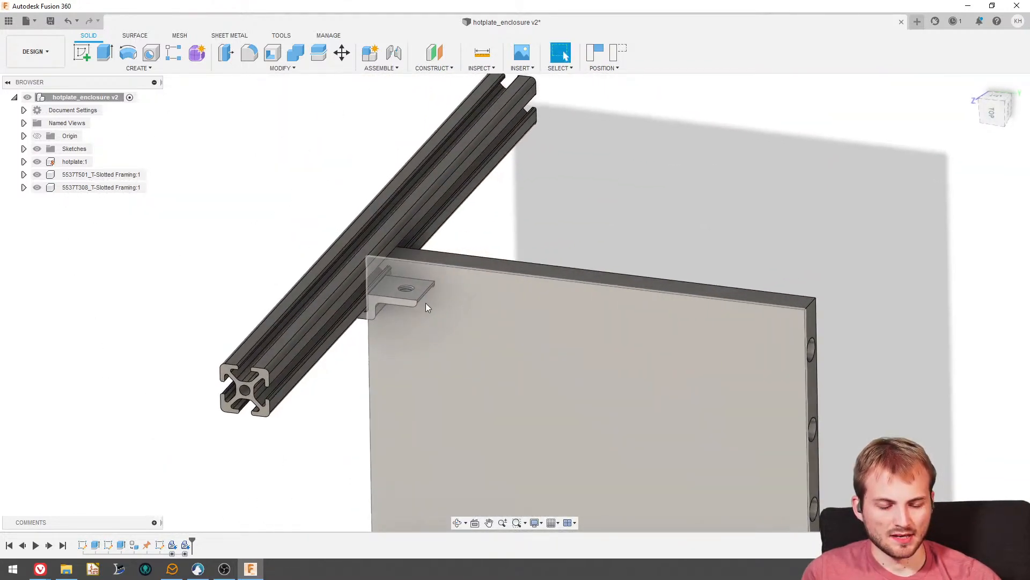
{"action": "scroll", "coordinate": [426, 303], "scroll_direction": "up", "scroll_amount": 3}
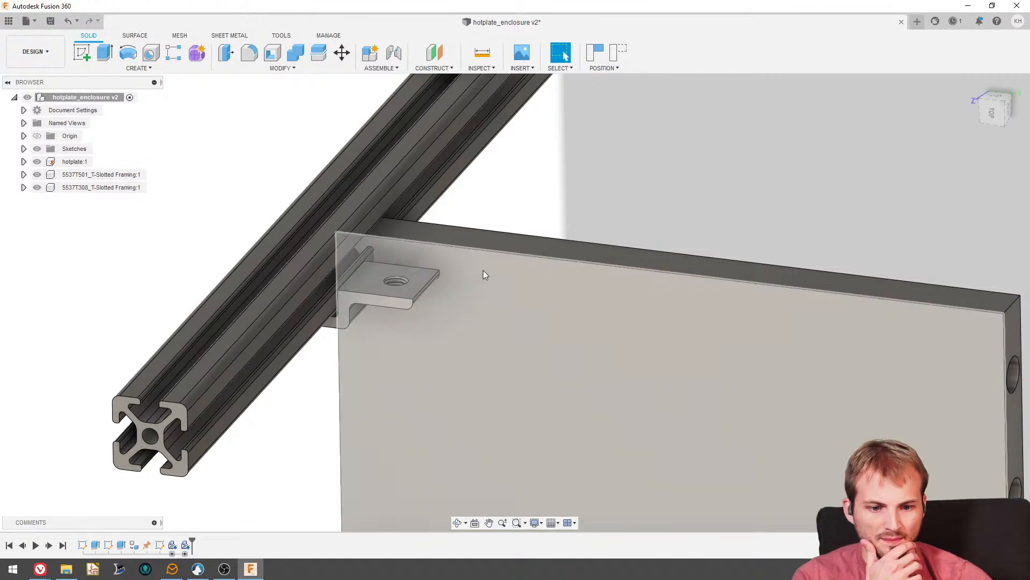
{"action": "scroll", "coordinate": [389, 276], "scroll_direction": "up", "scroll_amount": 5}
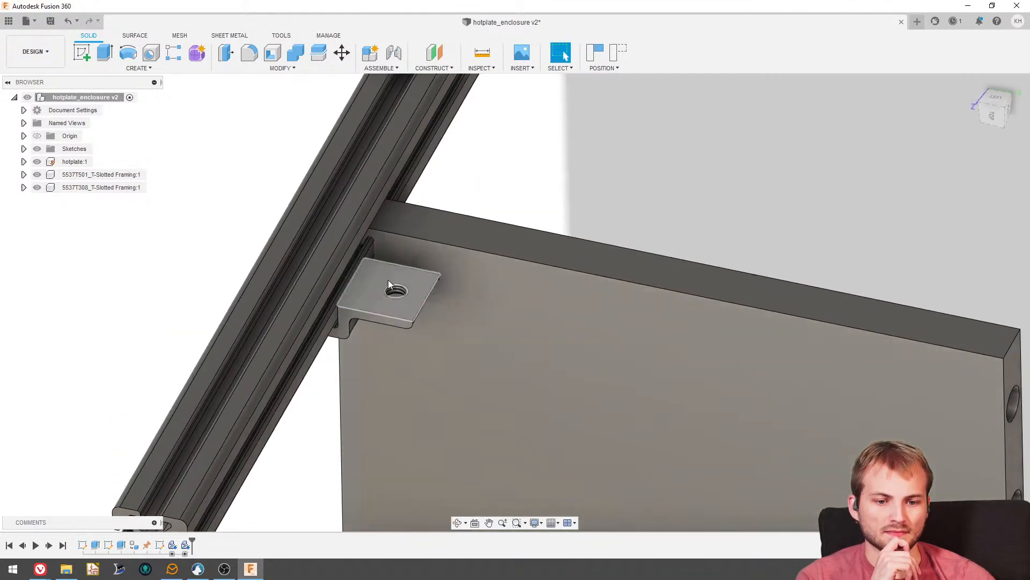
{"action": "scroll", "coordinate": [392, 295], "scroll_direction": "up", "scroll_amount": 2}
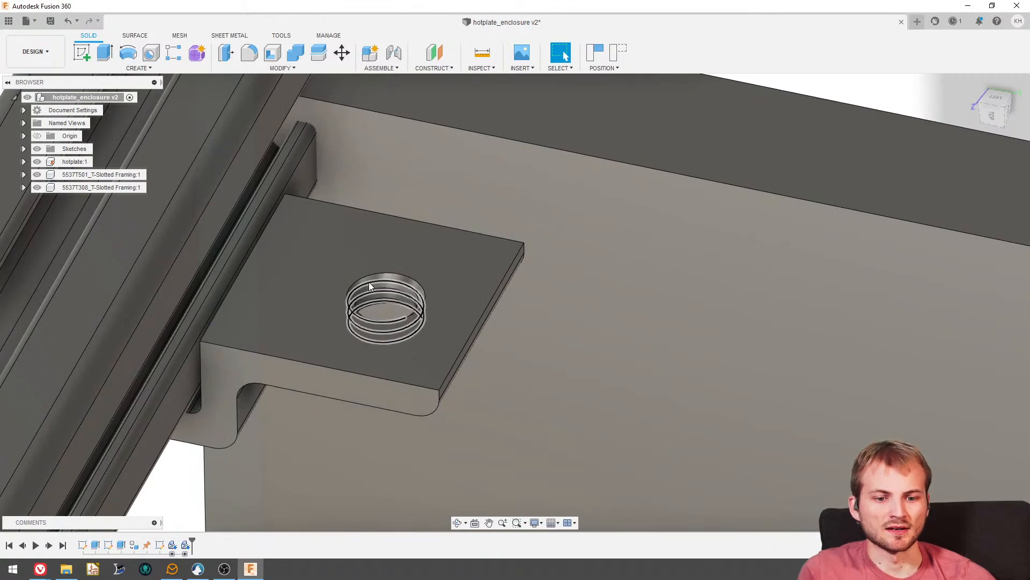
{"action": "scroll", "coordinate": [412, 316], "scroll_direction": "down", "scroll_amount": 3}
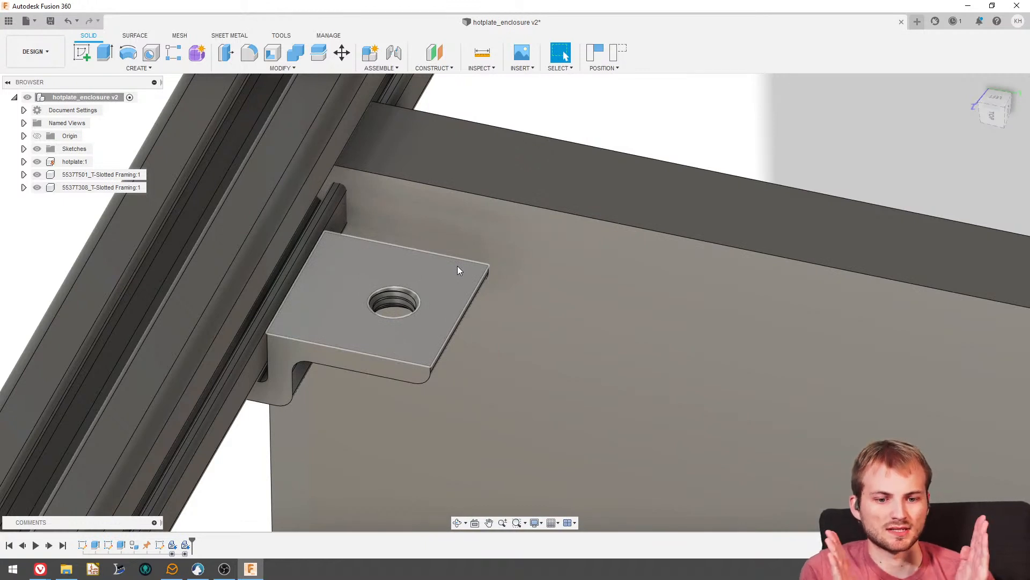
{"action": "scroll", "coordinate": [391, 315], "scroll_direction": "up", "scroll_amount": 3}
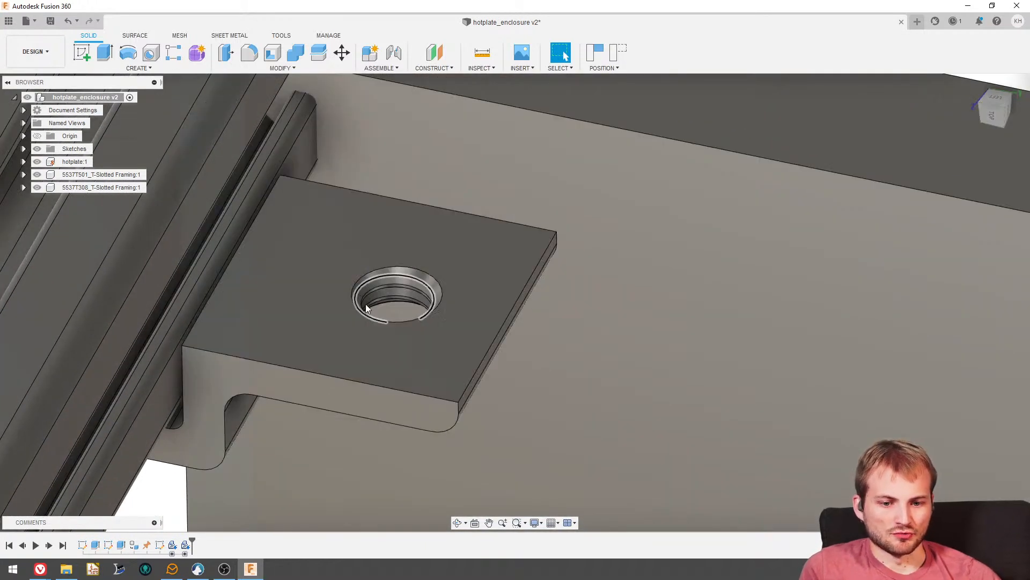
{"action": "scroll", "coordinate": [367, 304], "scroll_direction": "down", "scroll_amount": 3}
{"action": "scroll", "coordinate": [368, 303], "scroll_direction": "down", "scroll_amount": 1}
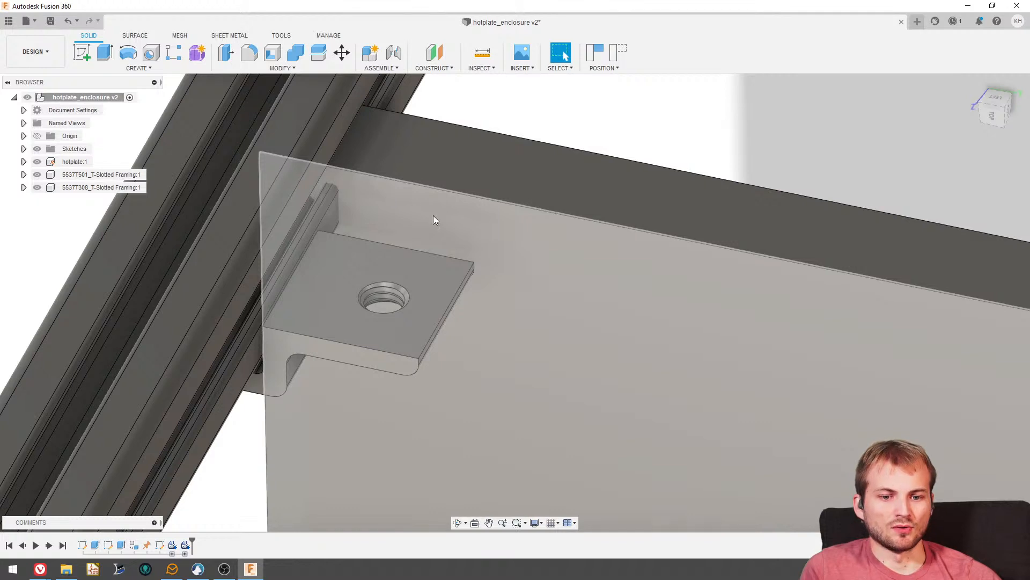
{"action": "scroll", "coordinate": [449, 218], "scroll_direction": "down", "scroll_amount": 5}
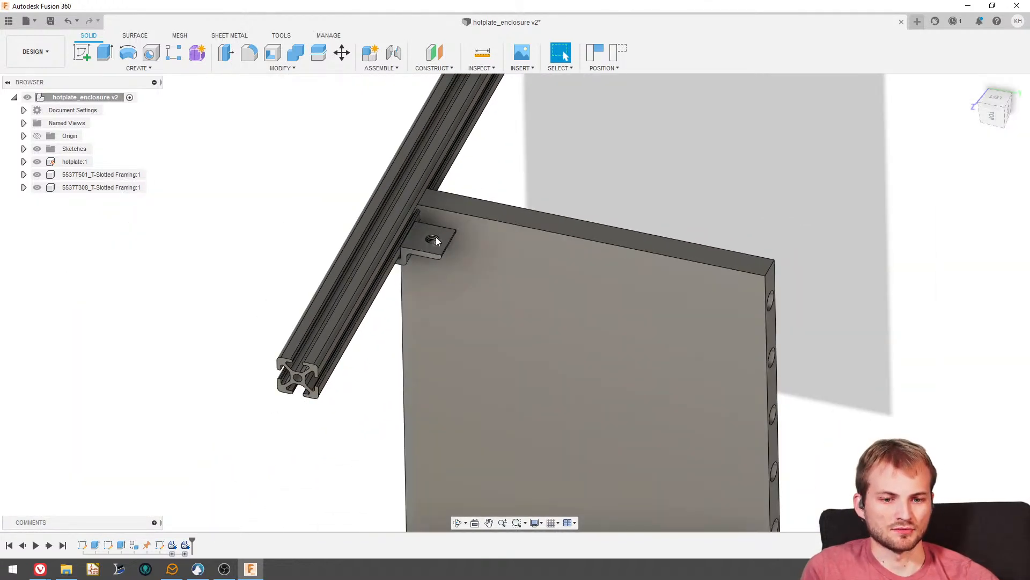
{"action": "scroll", "coordinate": [436, 241], "scroll_direction": "up", "scroll_amount": 5}
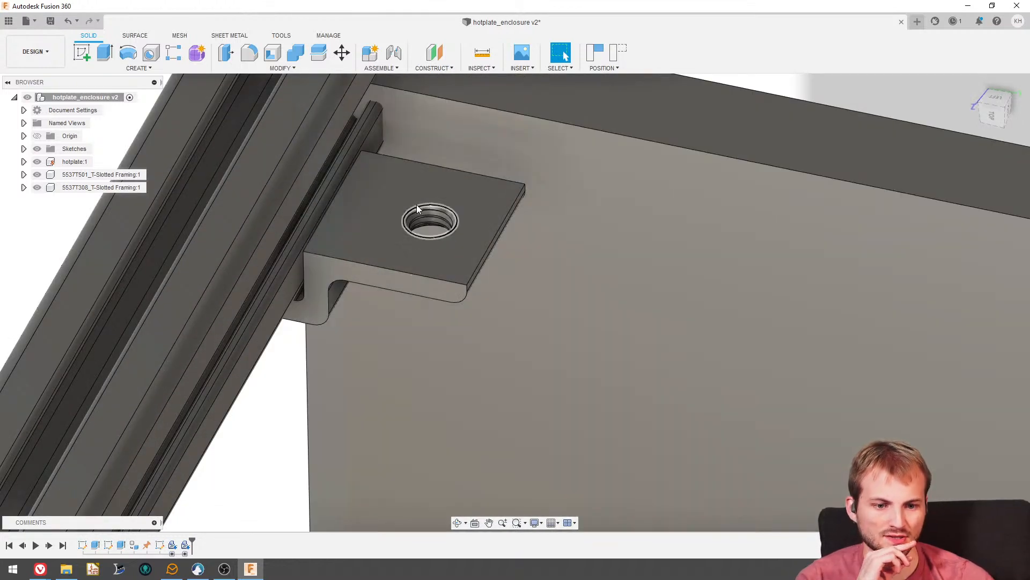
{"action": "middle_click_drag", "start_coordinate": [417, 212], "coordinate": [481, 168], "text": "shift"}
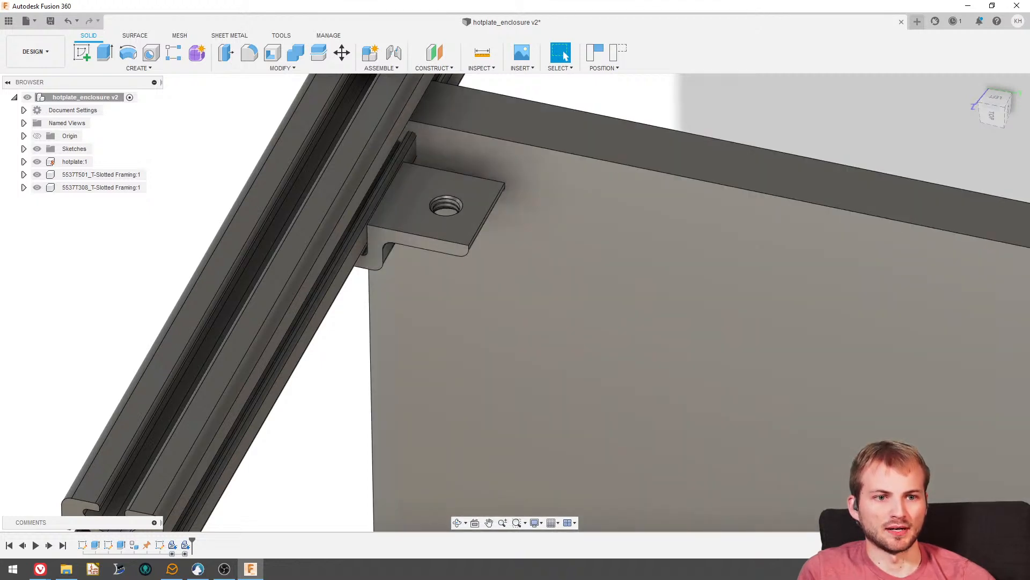
- Examine how the rail and panel hanger sit relative to the hotplate's face and drilled edge from several angles
{"action": "key", "text": "alt+Tab"}
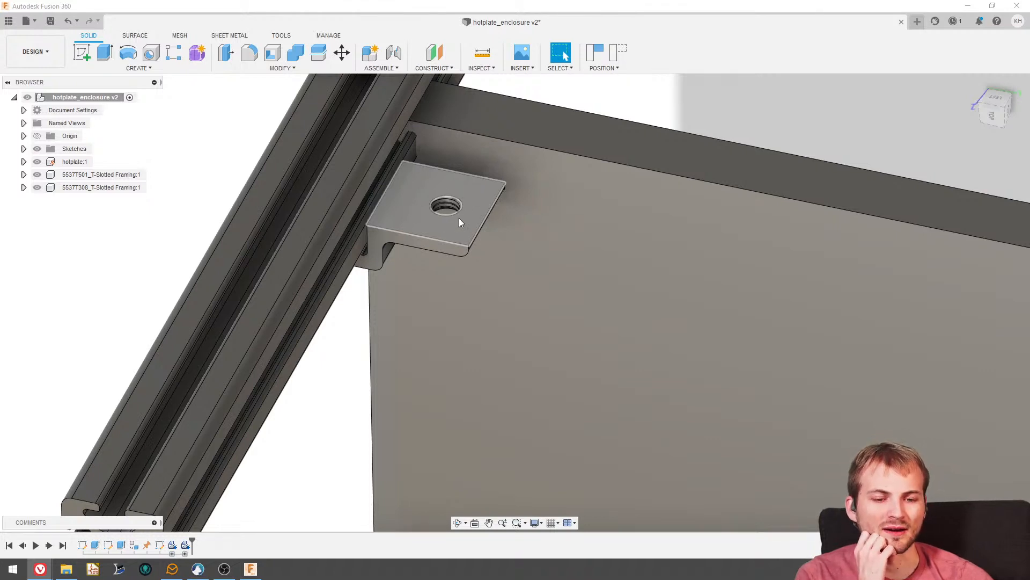
{"action": "middle_click_drag", "start_coordinate": [424, 224], "coordinate": [564, 56], "text": "shift"}
{"action": "left_click", "coordinate": [564, 56]}
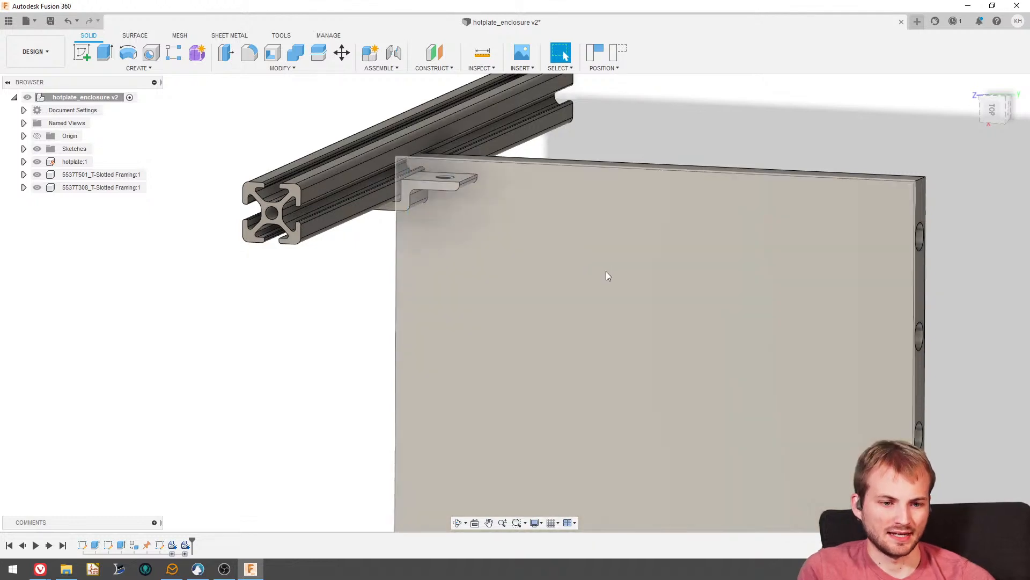
{"action": "left_click", "coordinate": [606, 272]}
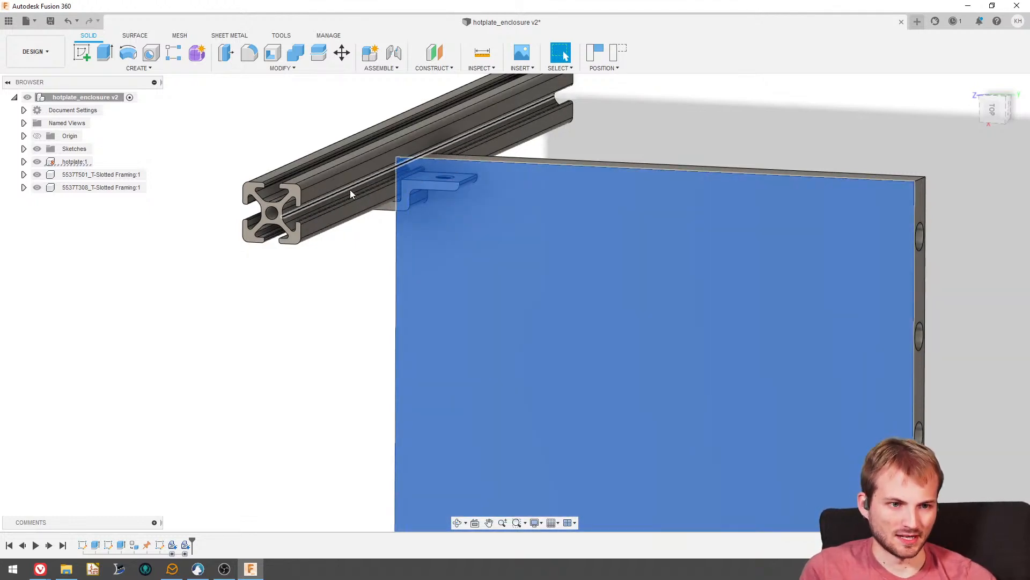
{"action": "scroll", "coordinate": [346, 186], "scroll_direction": "down", "scroll_amount": 2}
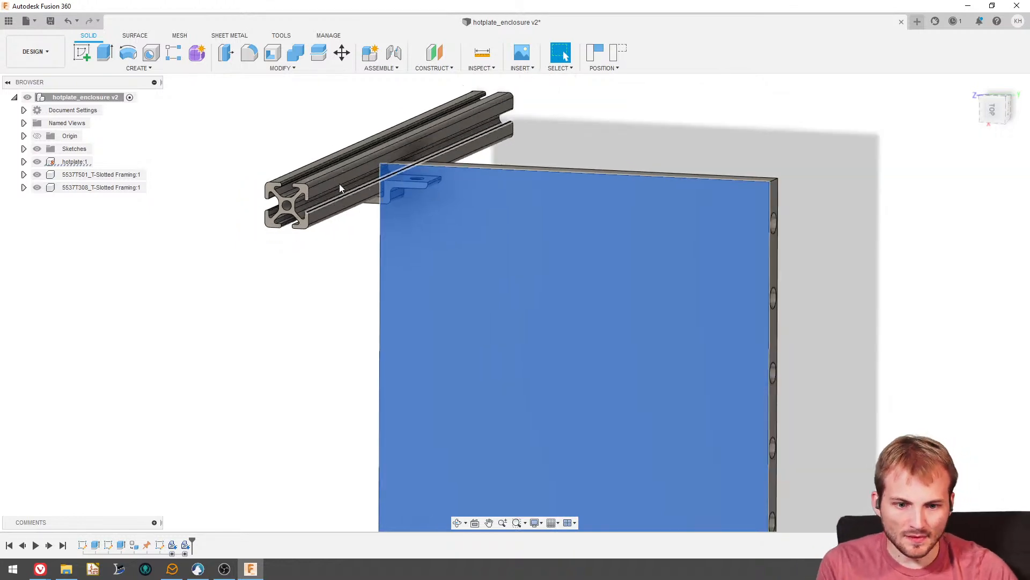
{"action": "key", "text": "Escape"}
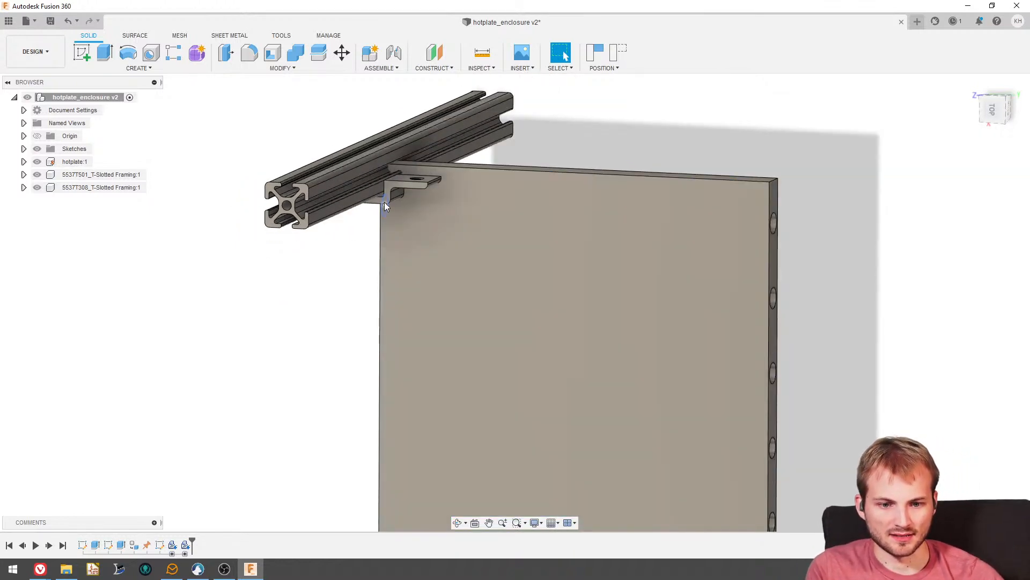
{"action": "left_click_drag", "start_coordinate": [382, 201], "coordinate": [214, 290]}
{"action": "middle_click_drag", "start_coordinate": [272, 308], "coordinate": [231, 242], "text": "shift"}
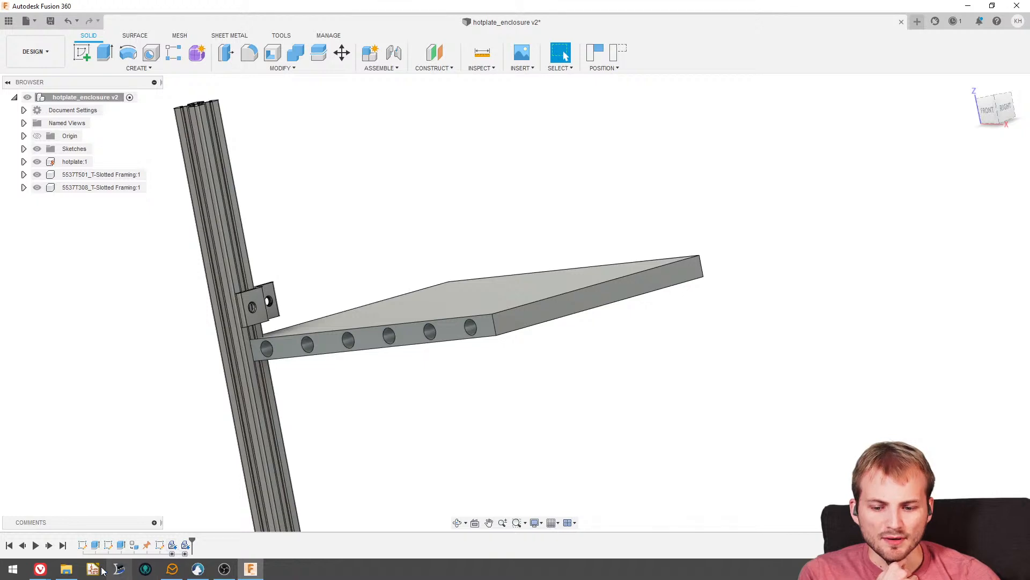
{"action": "left_click", "coordinate": [40, 568]}
{"action": "left_click", "coordinate": [104, 537]}
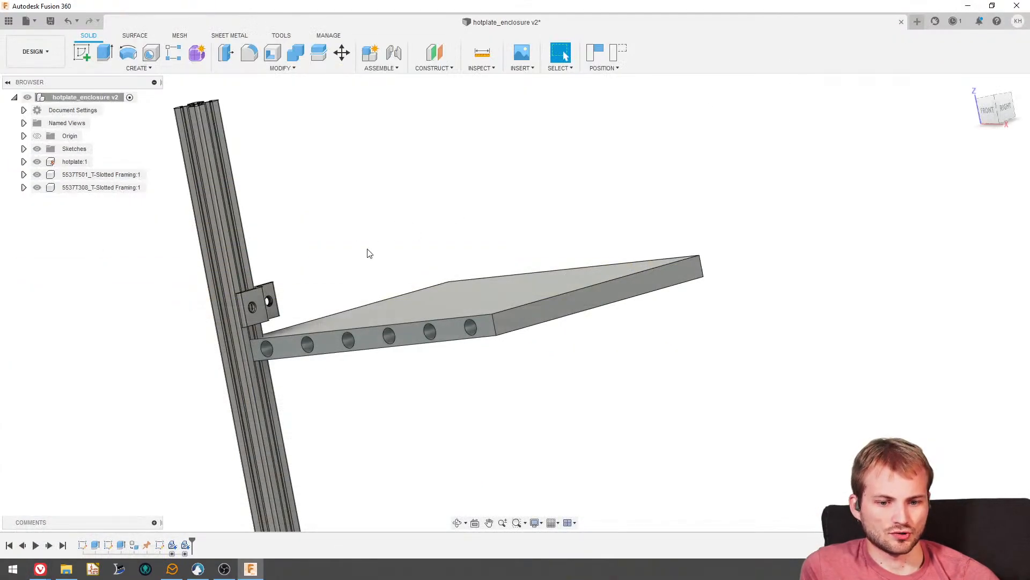
{"action": "middle_click_drag", "start_coordinate": [369, 253], "coordinate": [333, 343], "text": "shift"}
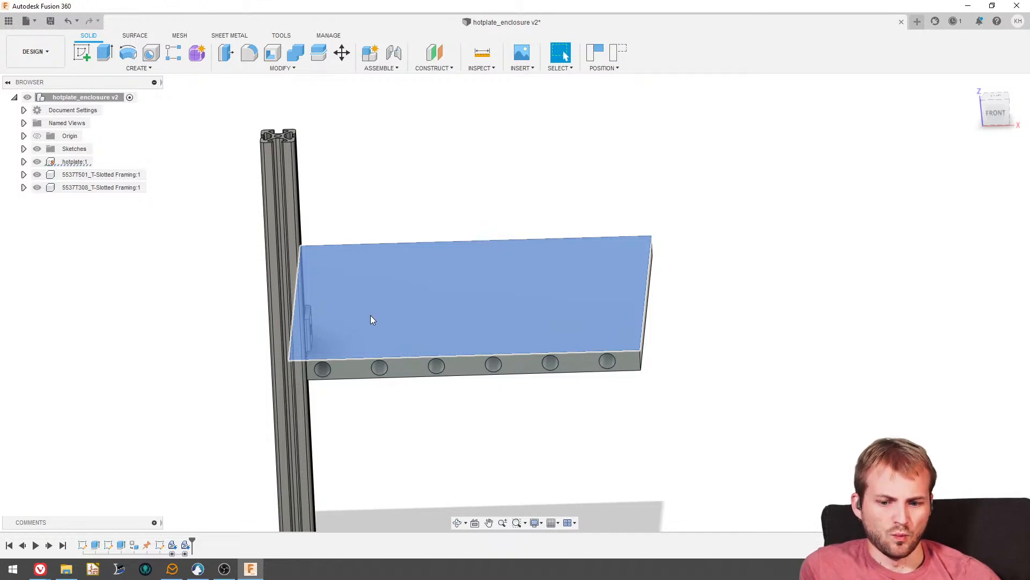
{"action": "scroll", "coordinate": [218, 365], "scroll_direction": "up", "scroll_amount": 3}
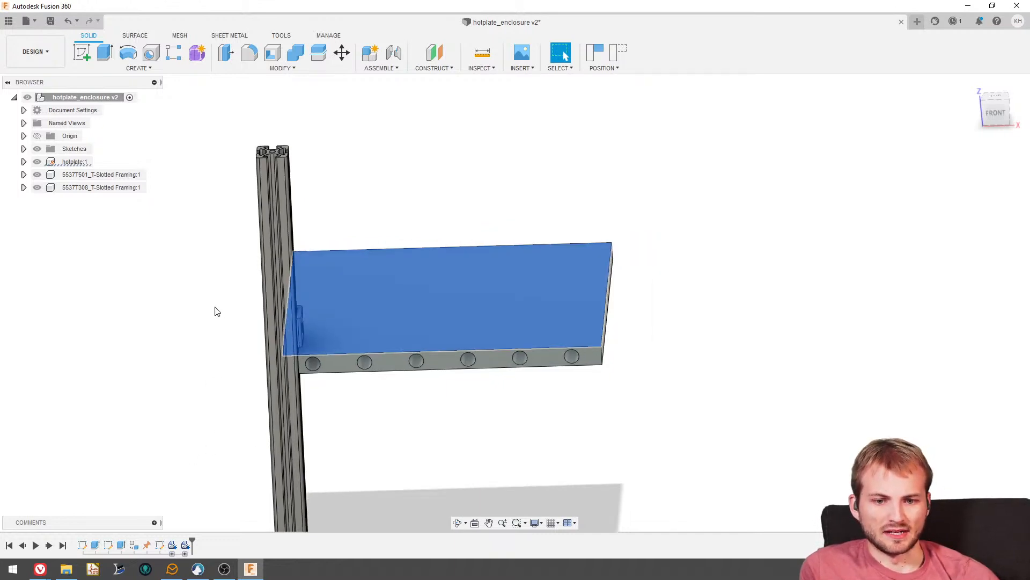
{"action": "left_click", "coordinate": [223, 368]}
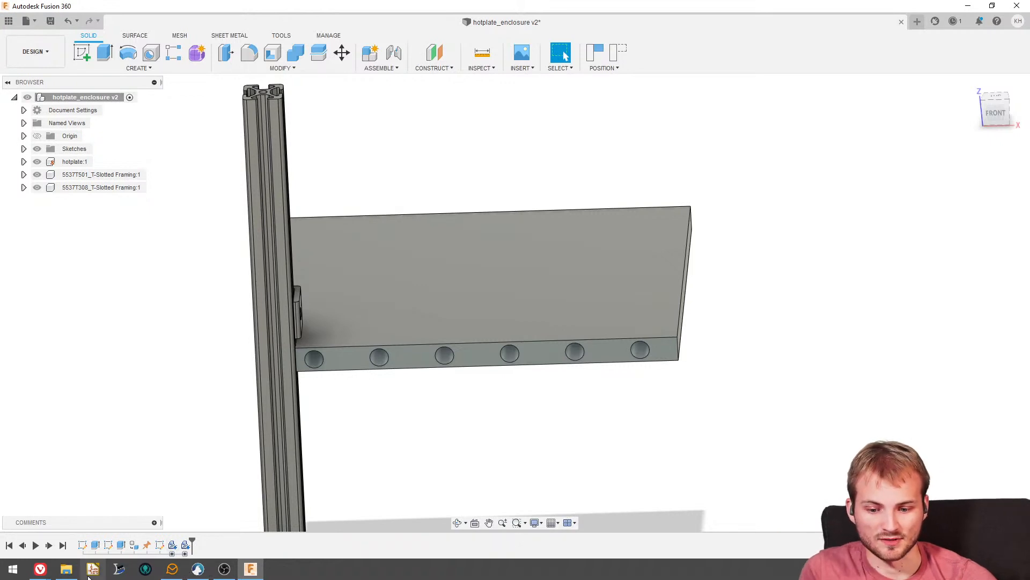
- Switch to McMaster-Carr in the web browser, clear the 20 mm rail filter, and search for aluminum extrusion brackets
{"action": "left_click", "coordinate": [40, 568]}
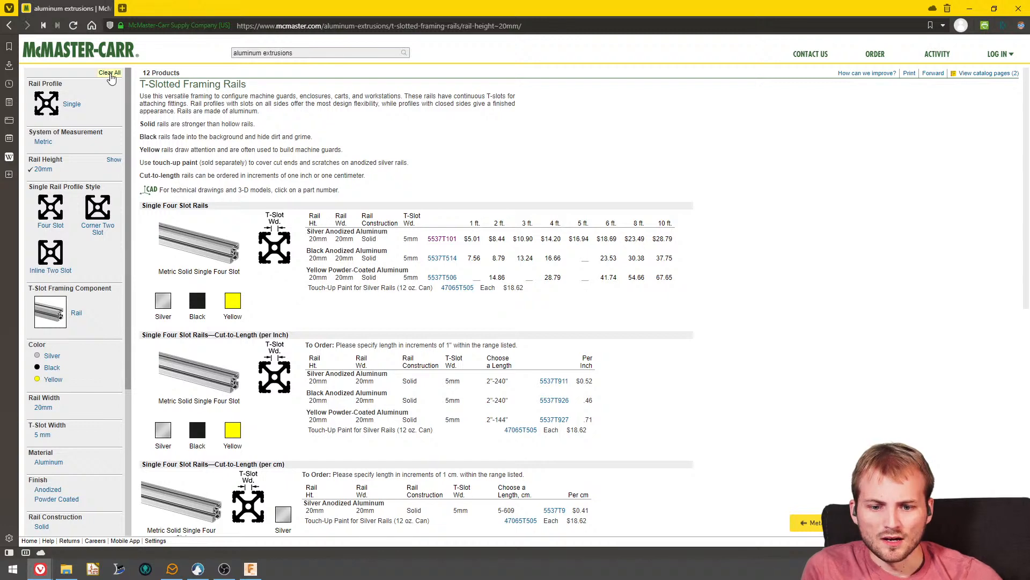
{"action": "left_click", "coordinate": [110, 73]}
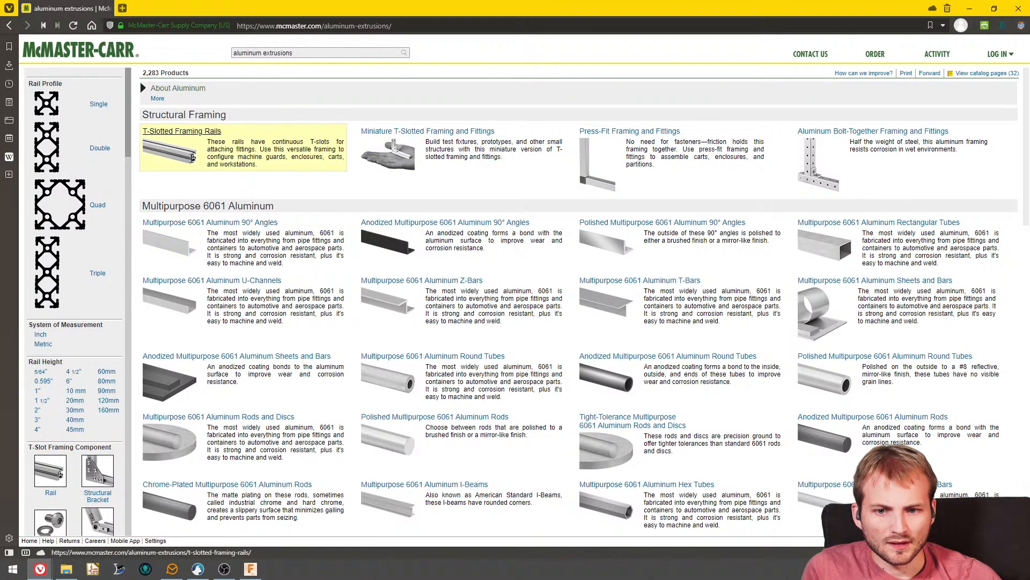
{"action": "left_click", "coordinate": [190, 161]}
{"action": "left_click", "coordinate": [293, 52]}
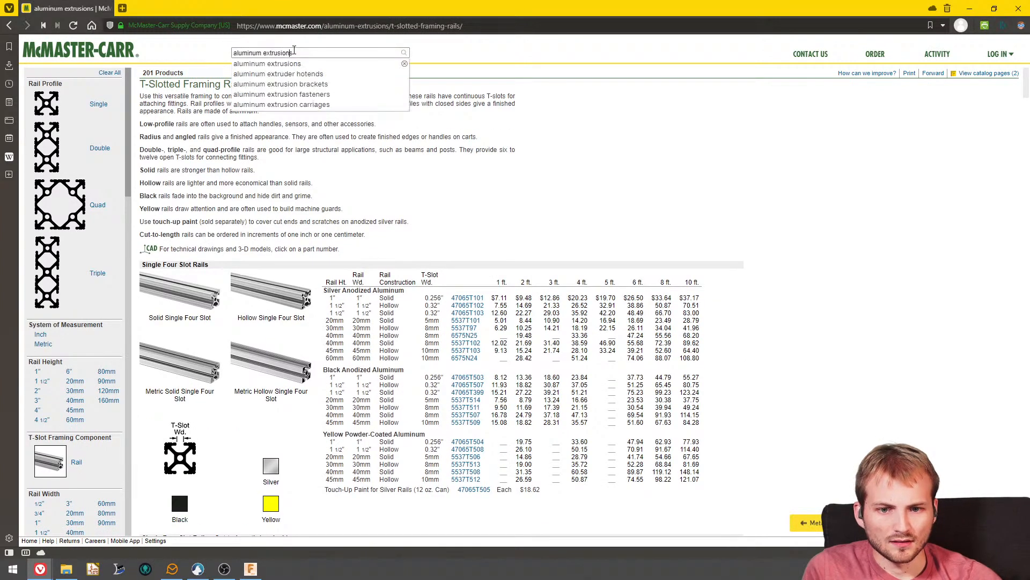
{"action": "left_click", "coordinate": [299, 87]}
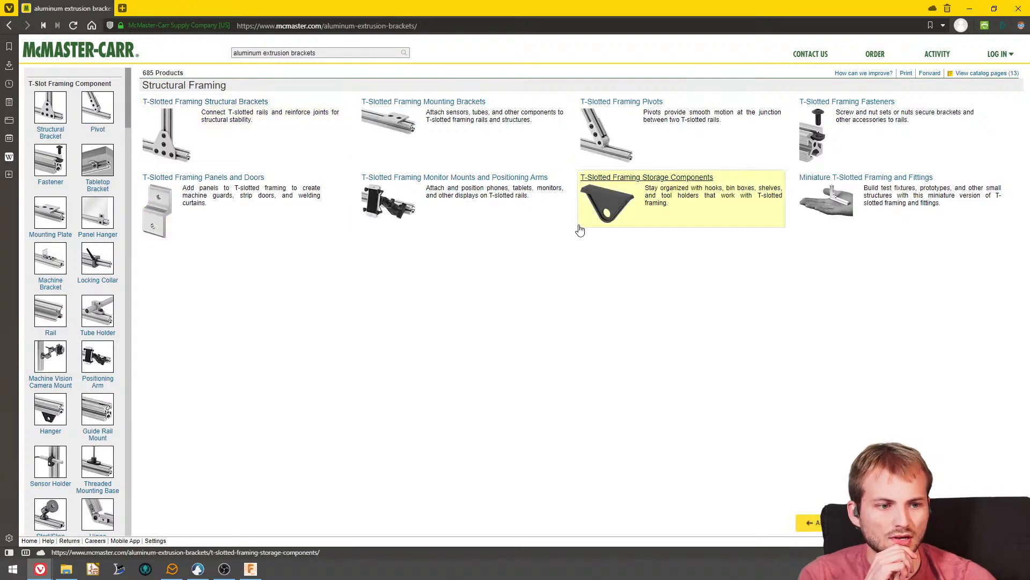
- Open the T-slotted framing structural brackets and review the corner and outside corner brackets for single rails
{"action": "left_click", "coordinate": [182, 151]}
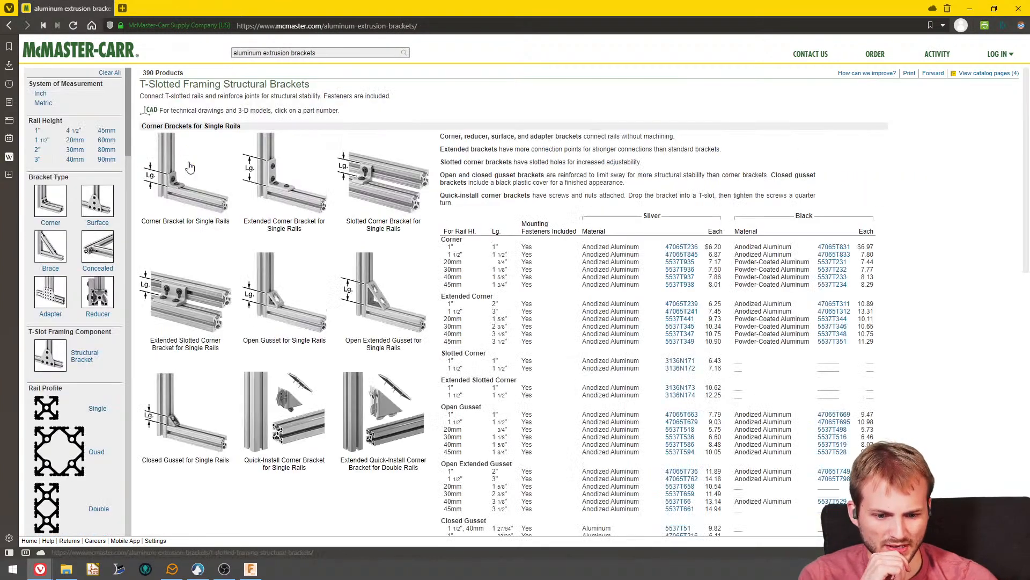
{"action": "scroll", "coordinate": [268, 267], "scroll_direction": "down", "scroll_amount": 6}
{"action": "scroll", "coordinate": [375, 309], "scroll_direction": "down", "scroll_amount": 10}
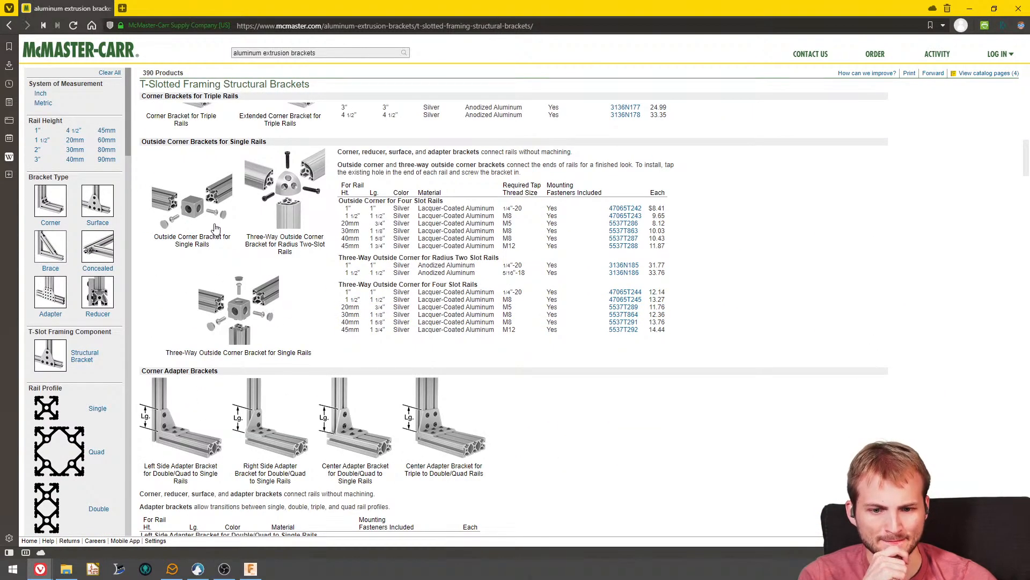
- Filter the T-slotted framing structural brackets to 20 mm rail height and review the corner, surface and brace brackets
{"action": "scroll", "coordinate": [239, 301], "scroll_direction": "down", "scroll_amount": 3}
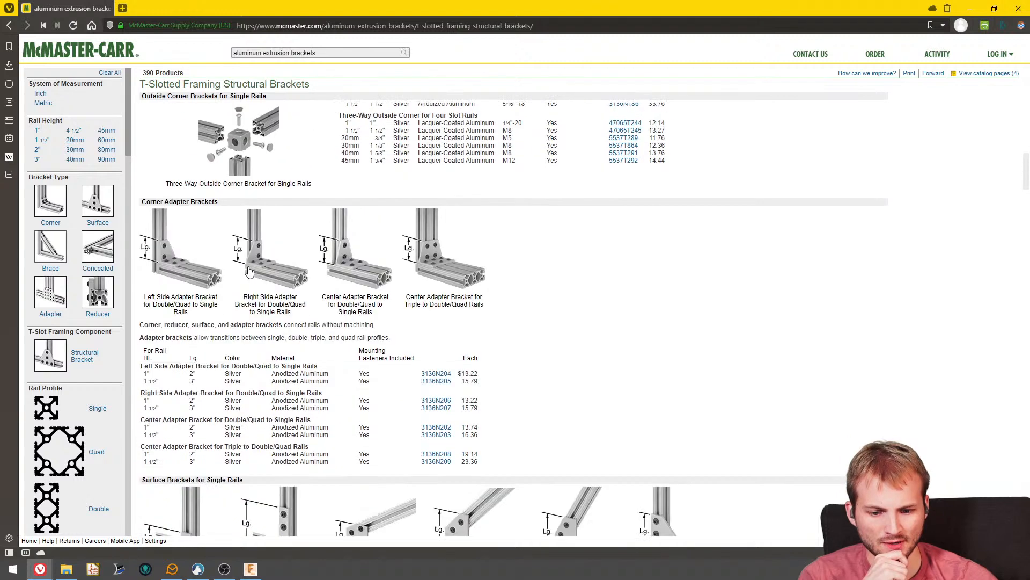
{"action": "scroll", "coordinate": [248, 271], "scroll_direction": "down", "scroll_amount": 4}
{"action": "scroll", "coordinate": [250, 272], "scroll_direction": "up", "scroll_amount": 1}
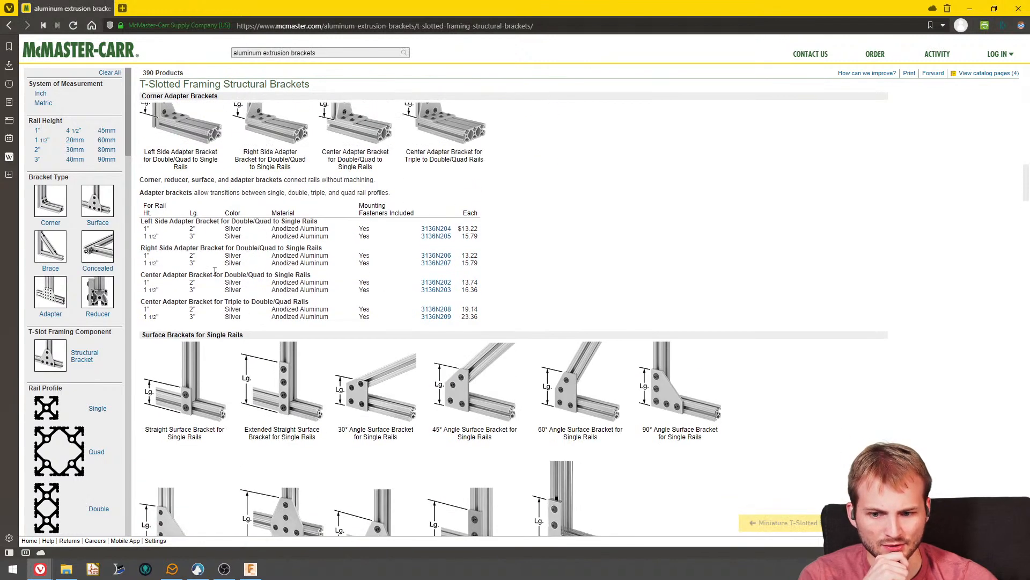
{"action": "left_click", "coordinate": [74, 140]}
{"action": "scroll", "coordinate": [346, 261], "scroll_direction": "down", "scroll_amount": 2}
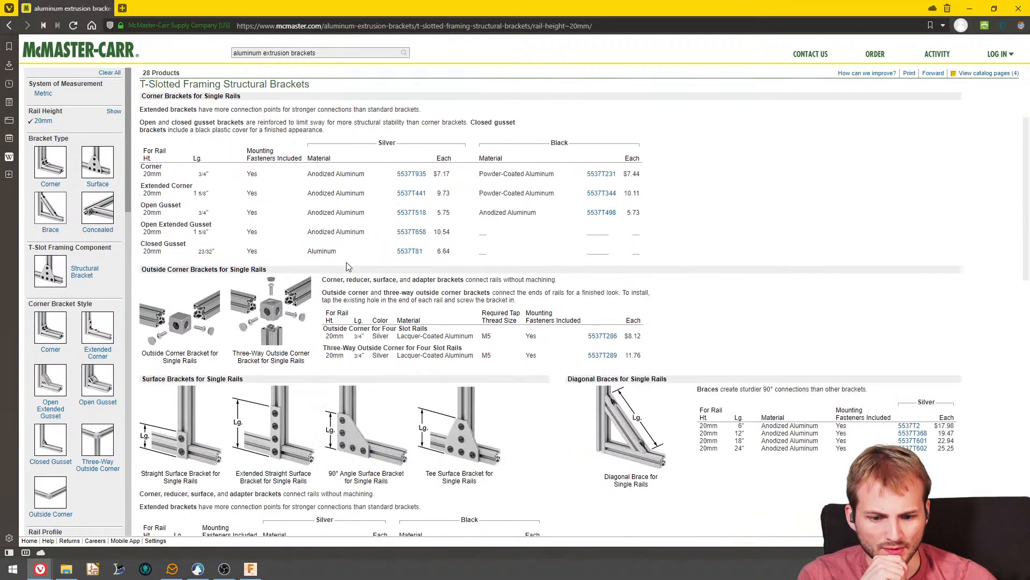
{"action": "scroll", "coordinate": [314, 299], "scroll_direction": "down", "scroll_amount": 5}
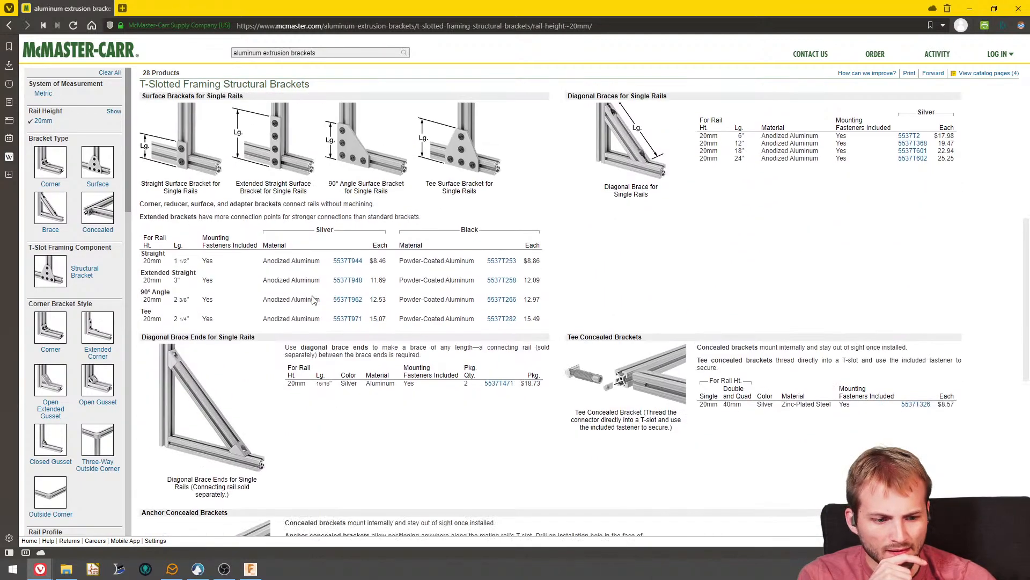
{"action": "scroll", "coordinate": [314, 299], "scroll_direction": "down", "scroll_amount": 7}
{"action": "scroll", "coordinate": [313, 302], "scroll_direction": "up", "scroll_amount": 13}
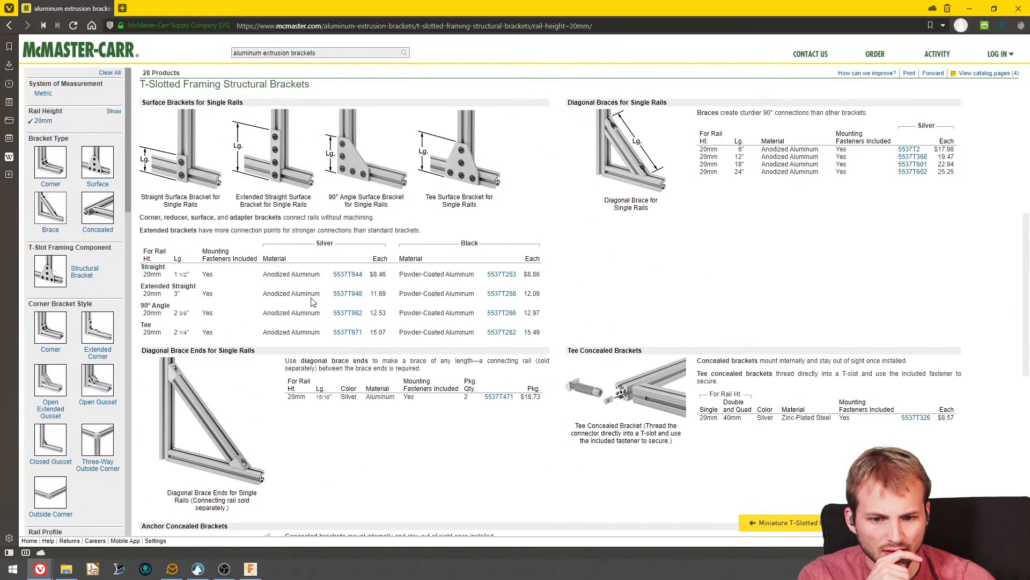
- Open the three-way outside corner bracket for single rails and copy its part number, 5537T289
{"action": "mouse_move", "coordinate": [291, 367]}
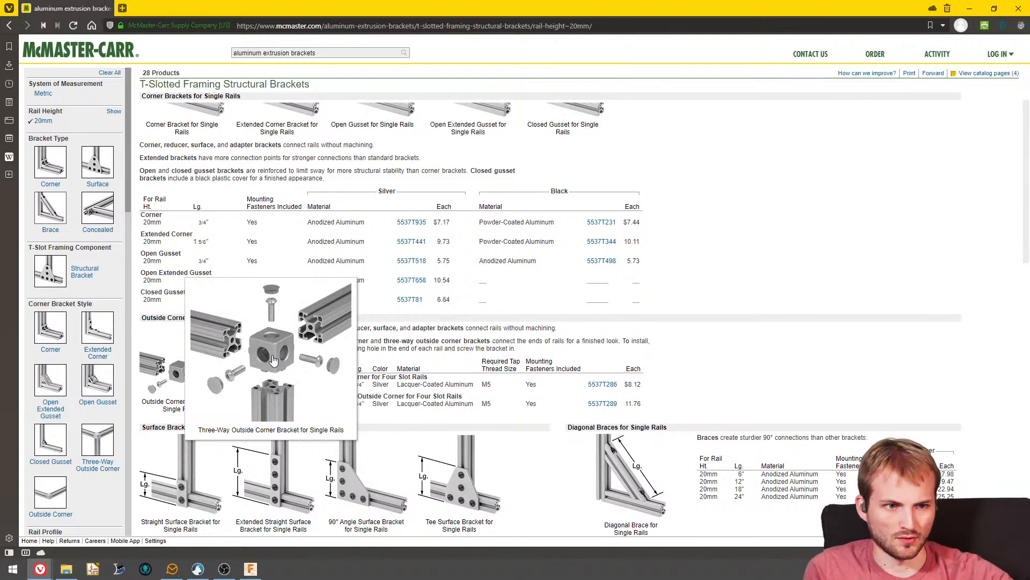
{"action": "left_click", "coordinate": [254, 356]}
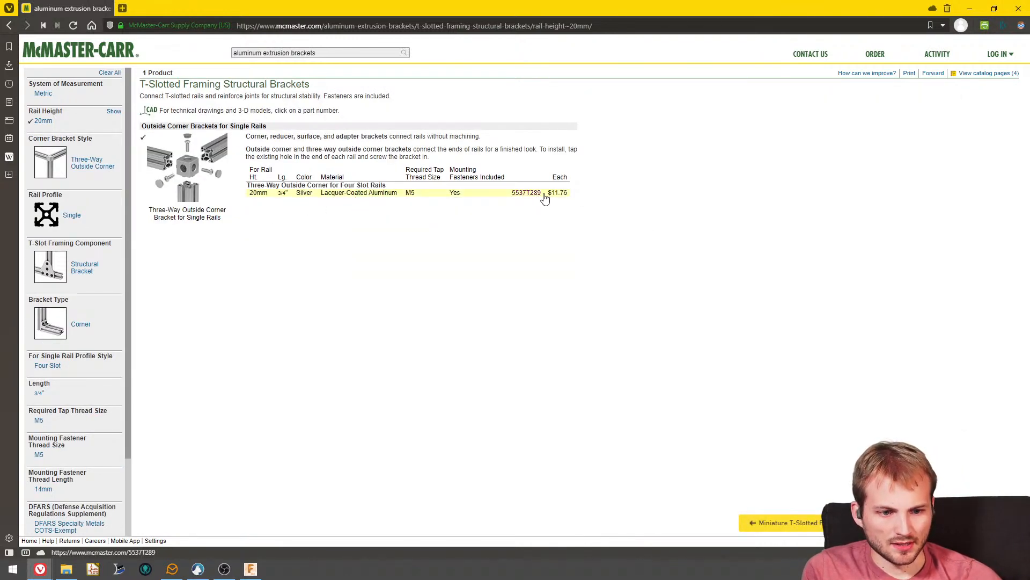
{"action": "left_click_drag", "start_coordinate": [543, 194], "coordinate": [518, 195]}
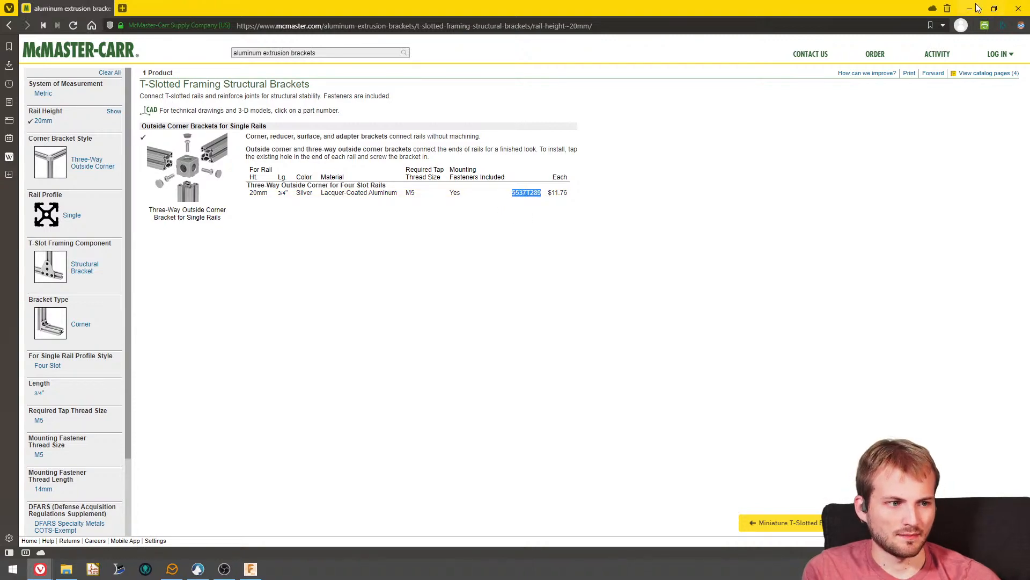
- Switch to Fusion 360 and insert McMaster-Carr component 5537T289 as a 3-D STEP model at its default position
{"action": "key", "text": "alt+Tab"}
{"action": "left_click", "coordinate": [482, 68]}
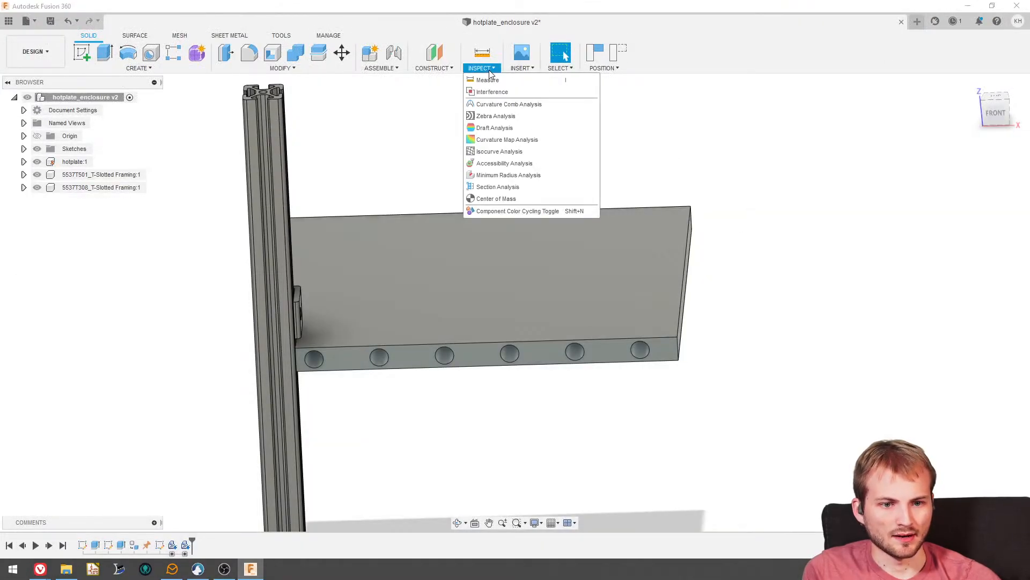
{"action": "mouse_move", "coordinate": [446, 68]}
{"action": "mouse_move", "coordinate": [520, 69]}
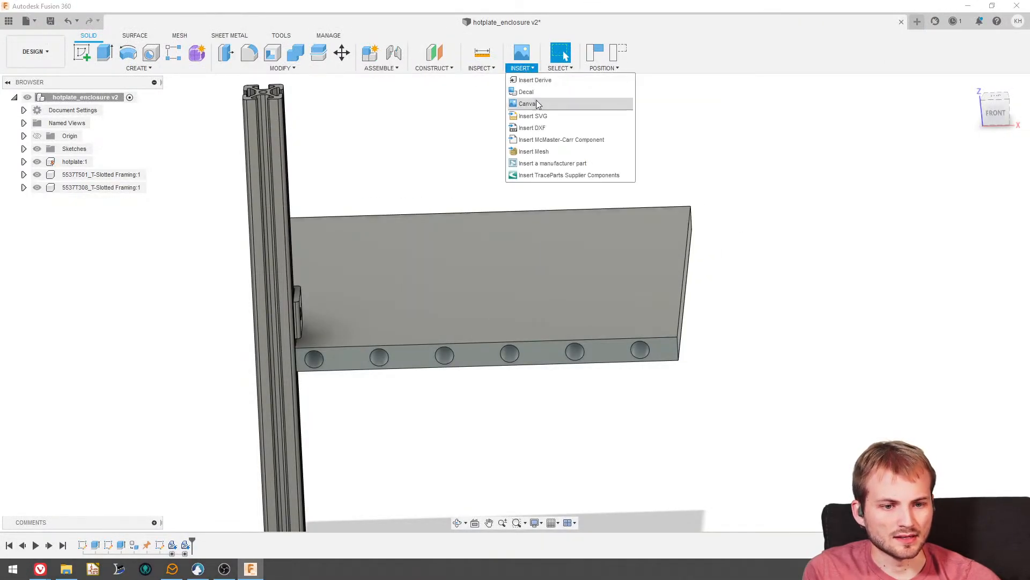
{"action": "left_click", "coordinate": [569, 140]}
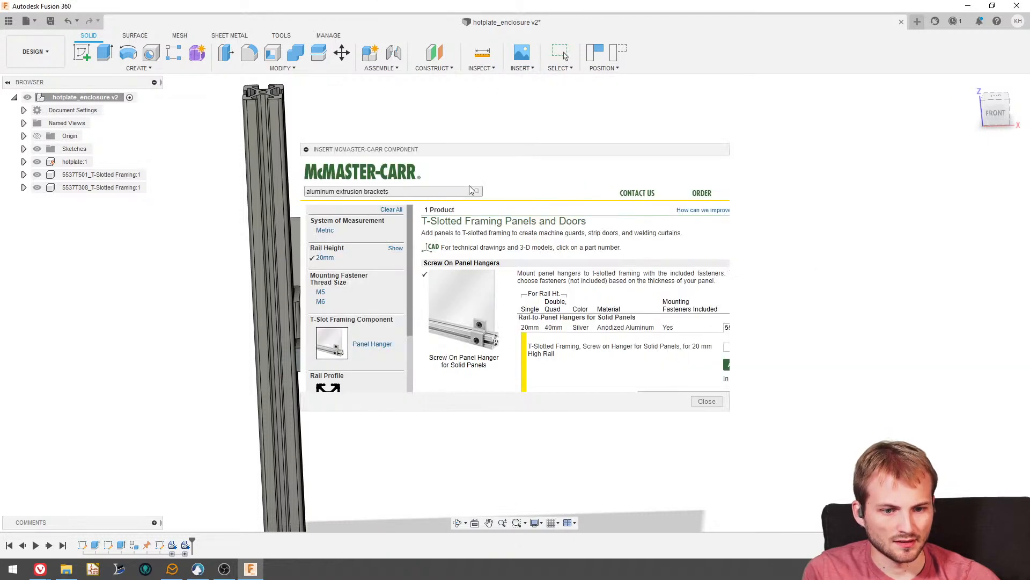
{"action": "type", "text": "5537T289"}
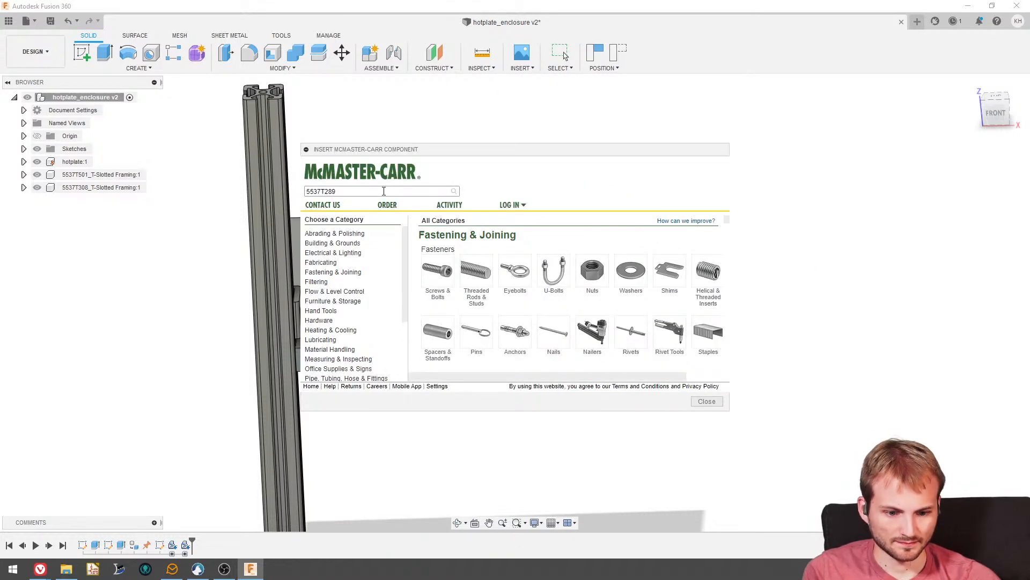
{"action": "key", "text": "Return"}
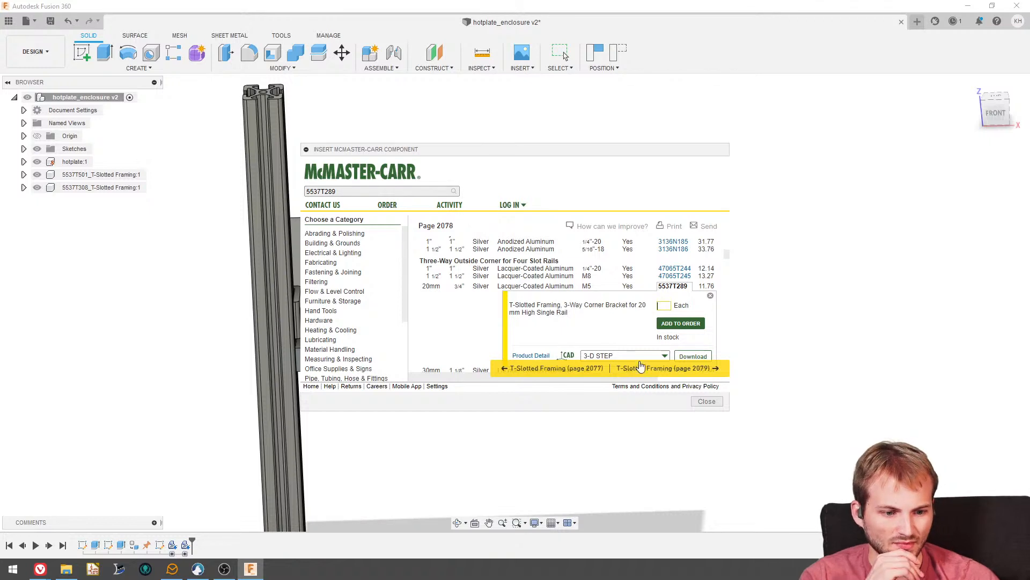
{"action": "left_click", "coordinate": [693, 326]}
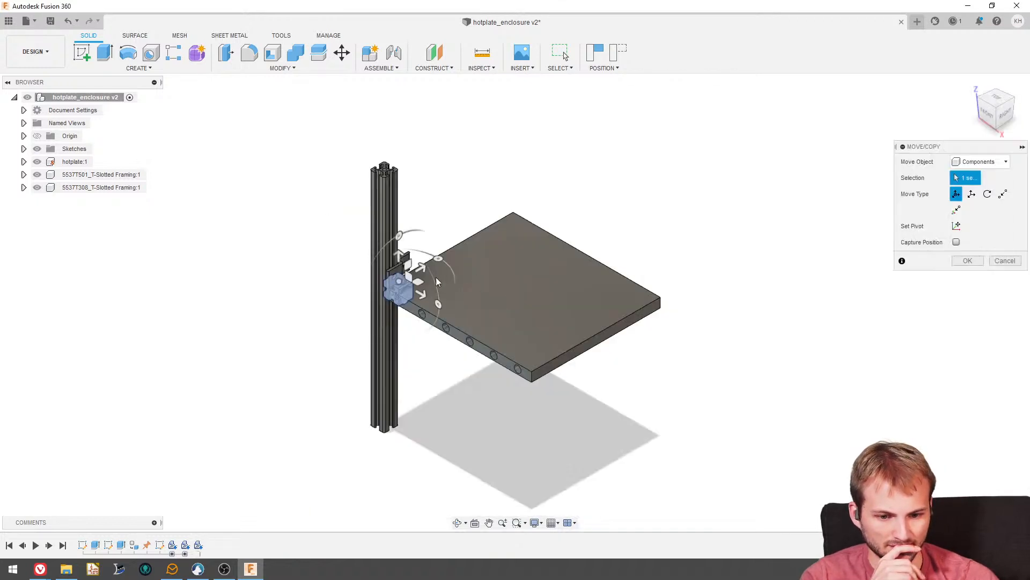
{"action": "scroll", "coordinate": [429, 285], "scroll_direction": "up", "scroll_amount": 3}
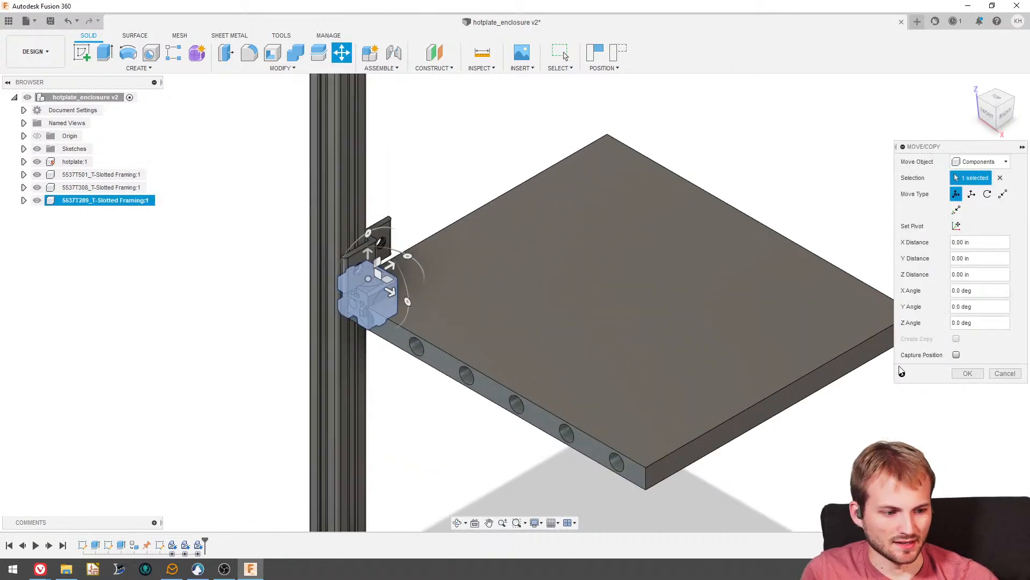
{"action": "left_click", "coordinate": [967, 373]}
- Hide the T-slotted rail and the panel hanger, keeping the corner bracket and hotplate shown
{"action": "middle_click_drag", "start_coordinate": [504, 294], "coordinate": [514, 304], "text": "shift"}
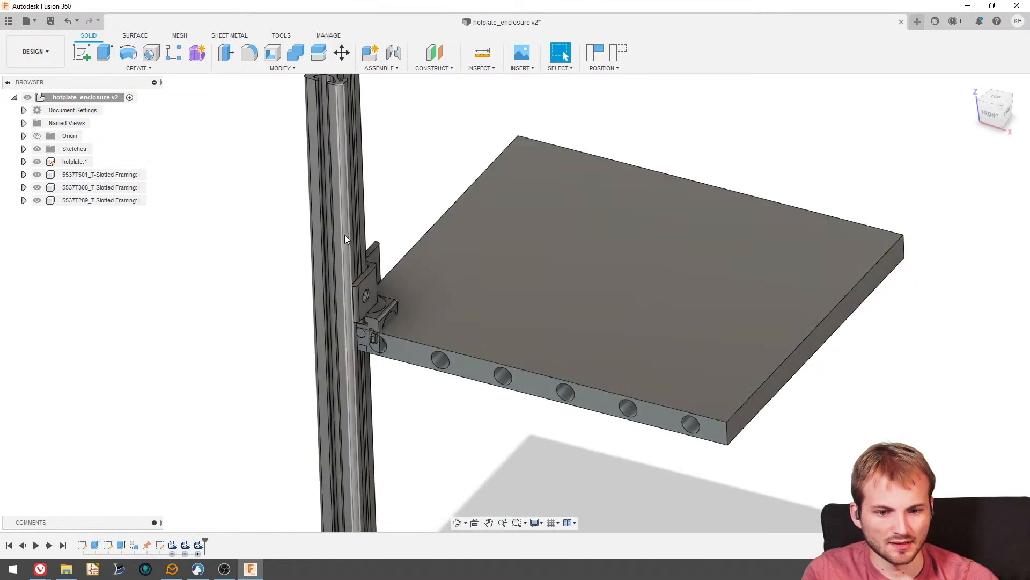
{"action": "left_click", "coordinate": [37, 200]}
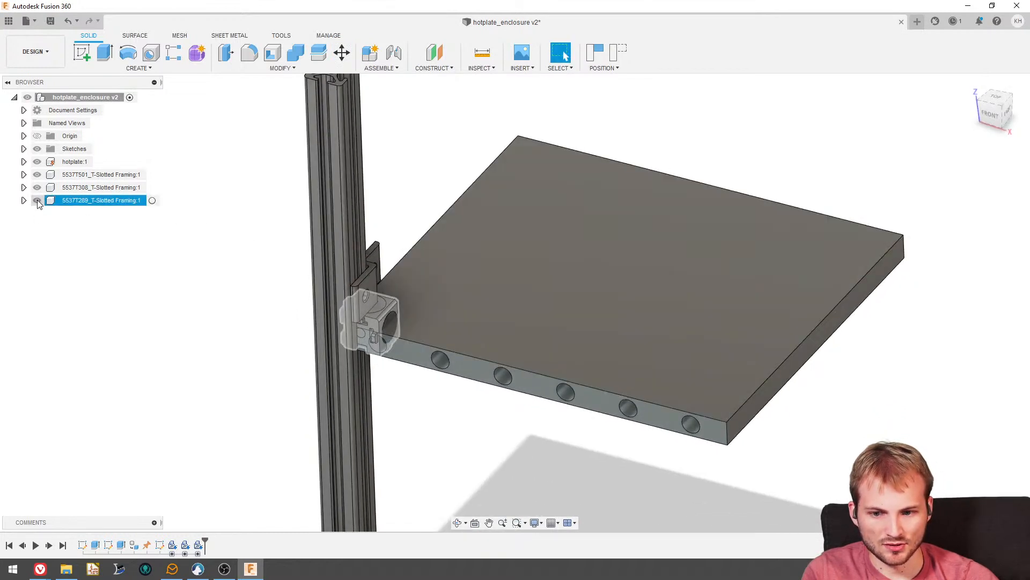
{"action": "left_click", "coordinate": [38, 201]}
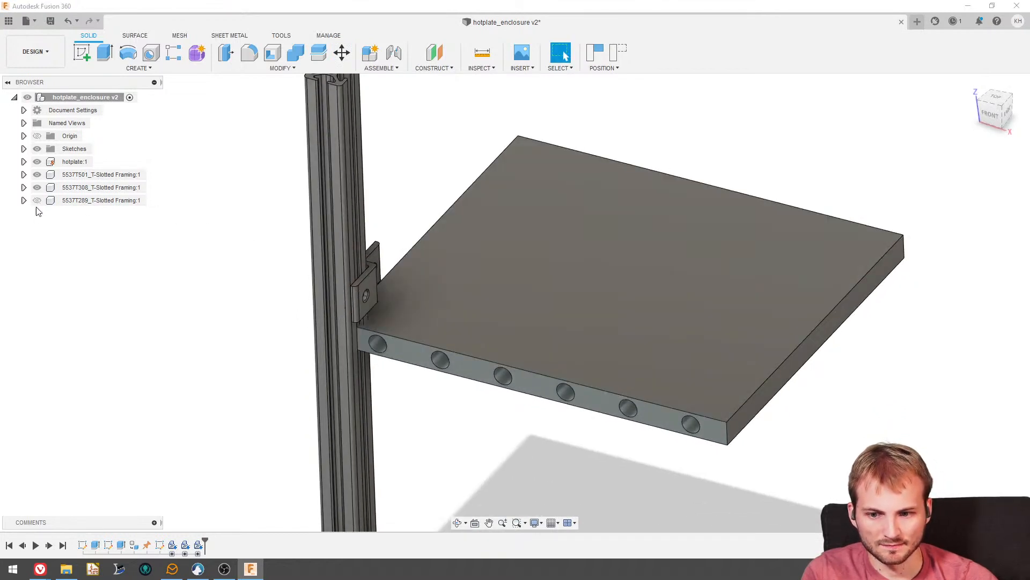
{"action": "left_click", "coordinate": [37, 200]}
{"action": "left_click", "coordinate": [37, 187]}
{"action": "left_click", "coordinate": [37, 174]}
{"action": "scroll", "coordinate": [356, 302], "scroll_direction": "up", "scroll_amount": 2}
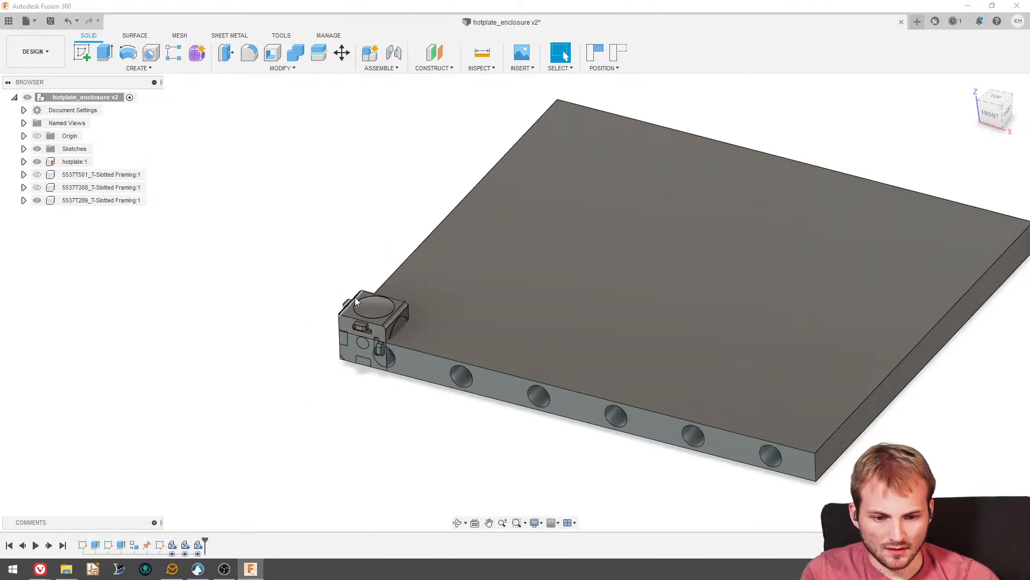
- Move the corner bracket off the hotplate's corner into free space beyond the plate's opposite side
{"action": "scroll", "coordinate": [368, 292], "scroll_direction": "down", "scroll_amount": 2}
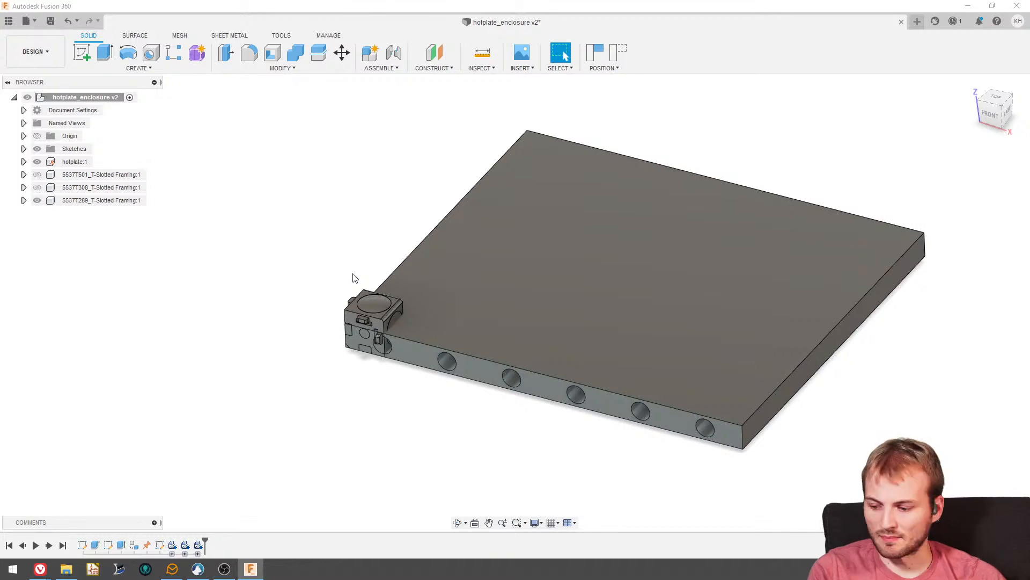
{"action": "middle_click_drag", "start_coordinate": [368, 332], "coordinate": [505, 333], "text": "shift"}
{"action": "scroll", "coordinate": [510, 339], "scroll_direction": "up", "scroll_amount": 3}
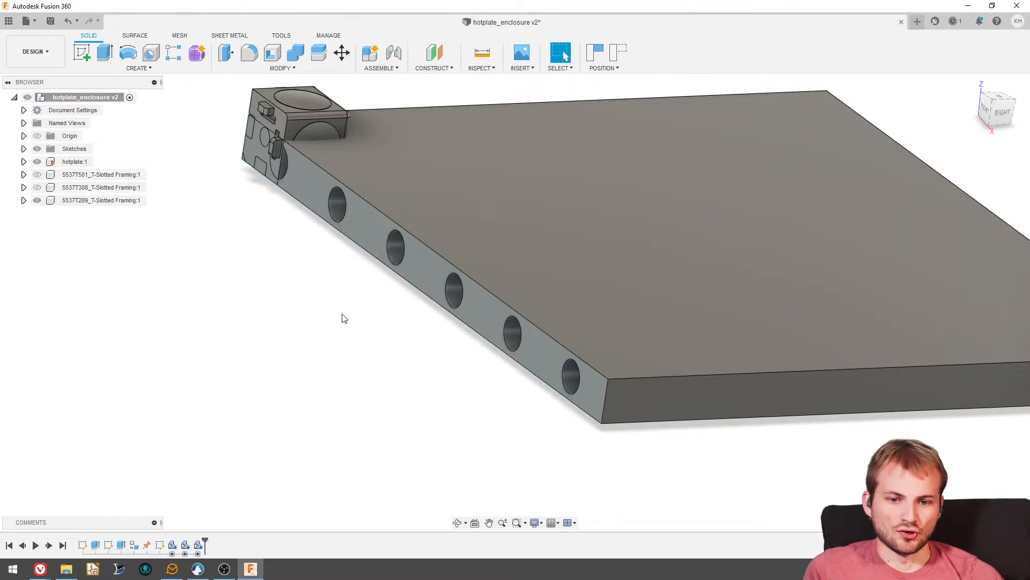
{"action": "scroll", "coordinate": [342, 314], "scroll_direction": "down", "scroll_amount": 3}
{"action": "scroll", "coordinate": [296, 275], "scroll_direction": "up", "scroll_amount": 2}
{"action": "middle_click_drag", "start_coordinate": [296, 275], "coordinate": [276, 275], "text": "shift"}
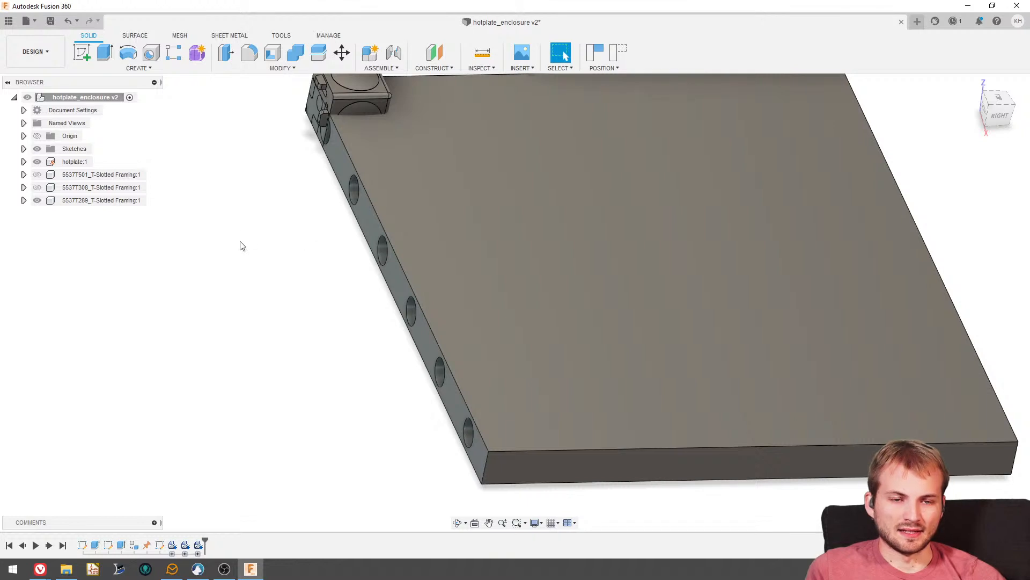
{"action": "scroll", "coordinate": [359, 270], "scroll_direction": "down", "scroll_amount": 2}
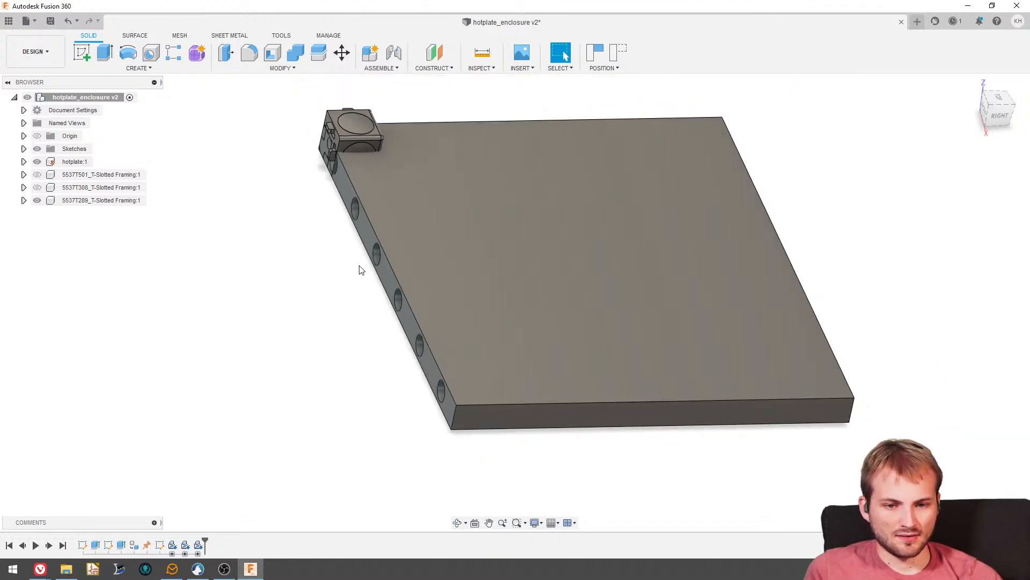
{"action": "left_click_drag", "start_coordinate": [346, 134], "coordinate": [257, 110]}
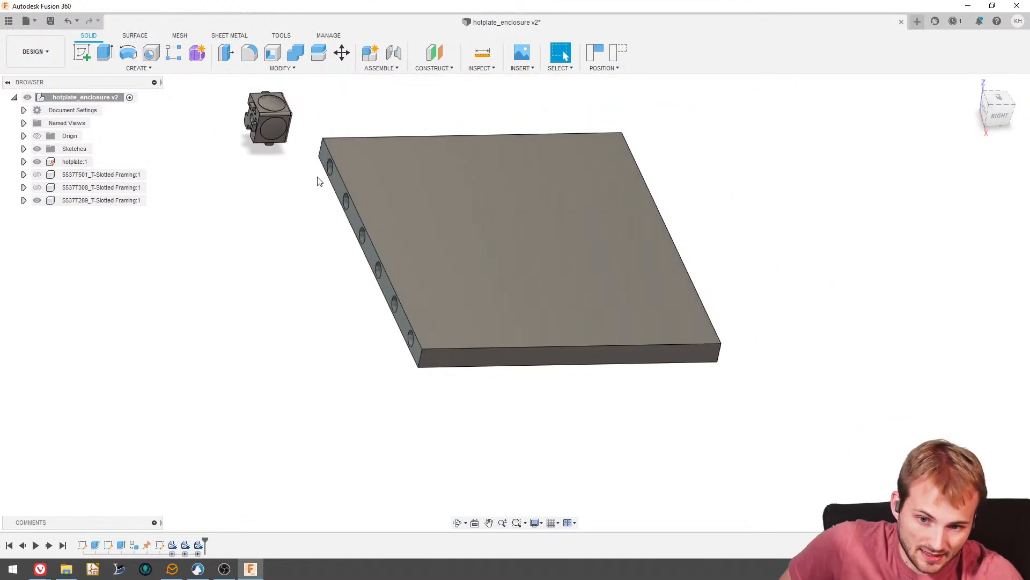
{"action": "scroll", "coordinate": [318, 181], "scroll_direction": "down", "scroll_amount": 2}
{"action": "middle_click_drag", "start_coordinate": [319, 181], "coordinate": [240, 217], "text": "shift"}
{"action": "left_click_drag", "start_coordinate": [244, 207], "coordinate": [807, 227]}
{"action": "middle_click_drag", "start_coordinate": [807, 226], "coordinate": [647, 312], "text": "shift"}
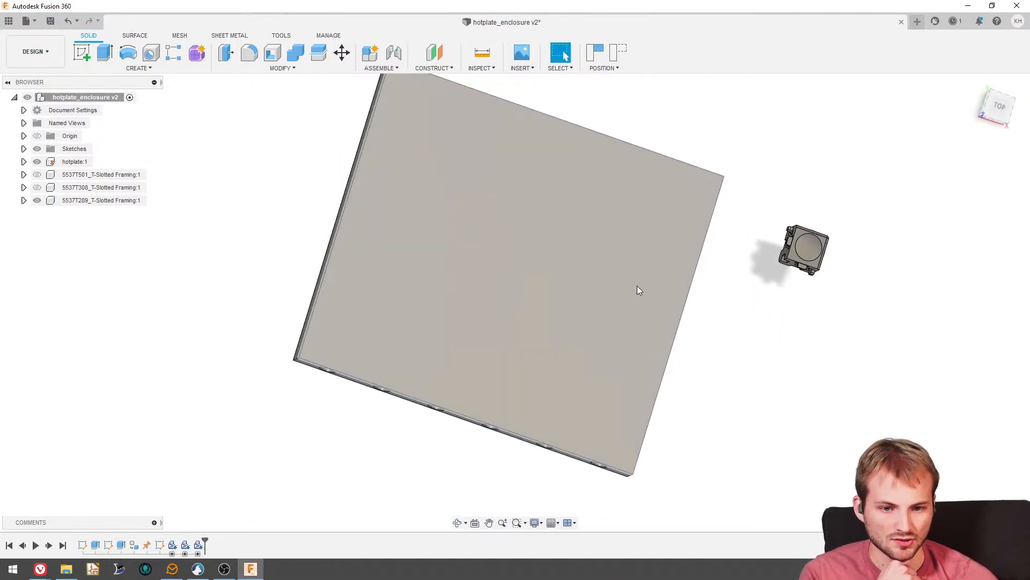
- Show the rail again and move it as a component, rotating it 90° about Y and 90° about X to lie along the hotplate's side edge
{"action": "left_click", "coordinate": [36, 174]}
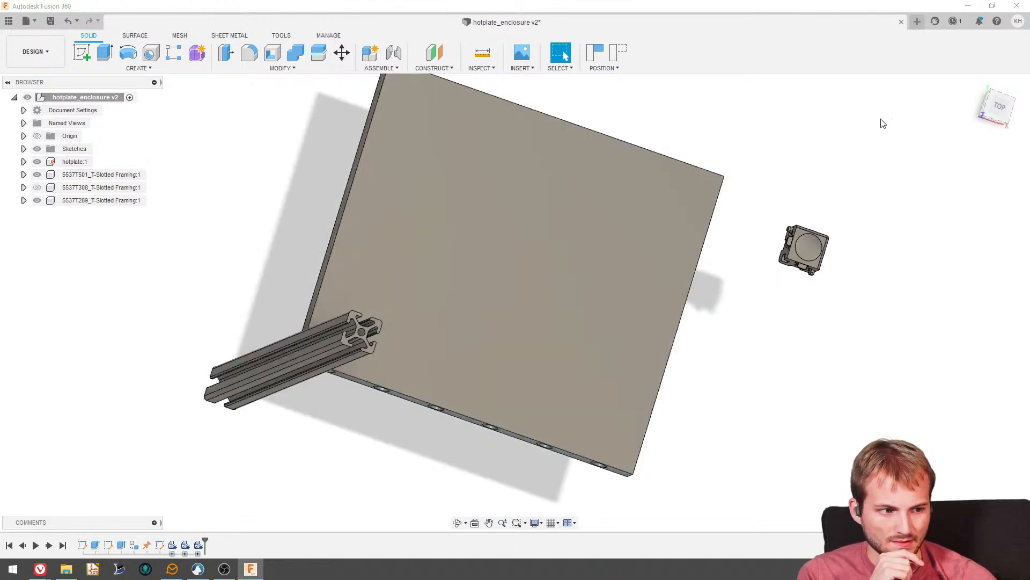
{"action": "left_click", "coordinate": [999, 110]}
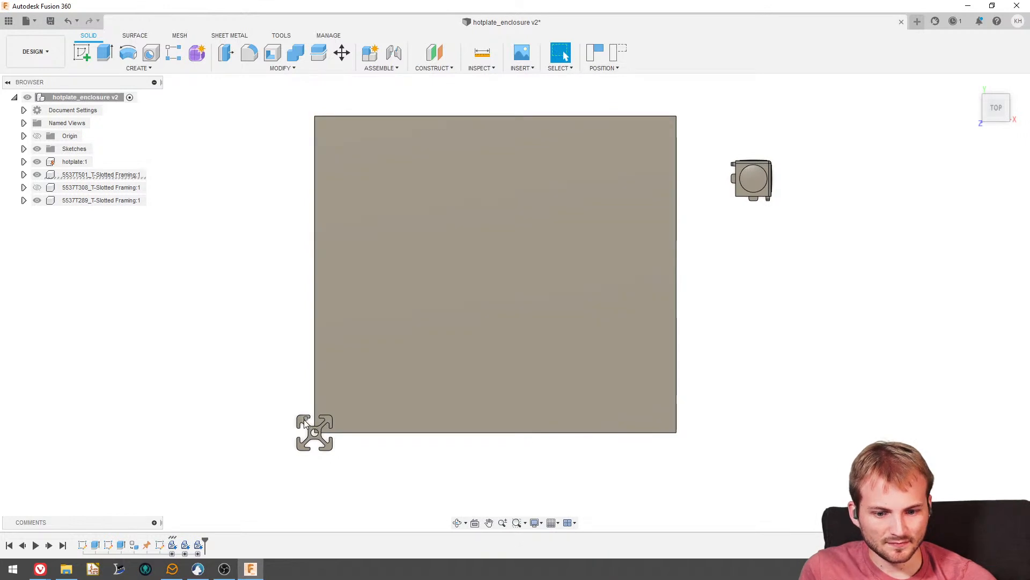
{"action": "left_click", "coordinate": [342, 52]}
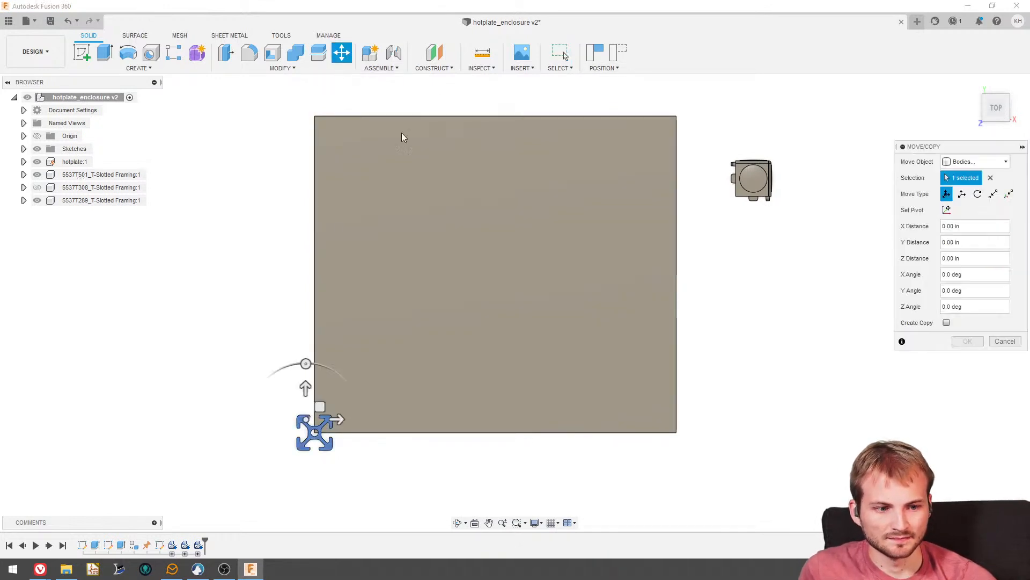
{"action": "left_click", "coordinate": [974, 161]}
{"action": "left_click", "coordinate": [969, 176]}
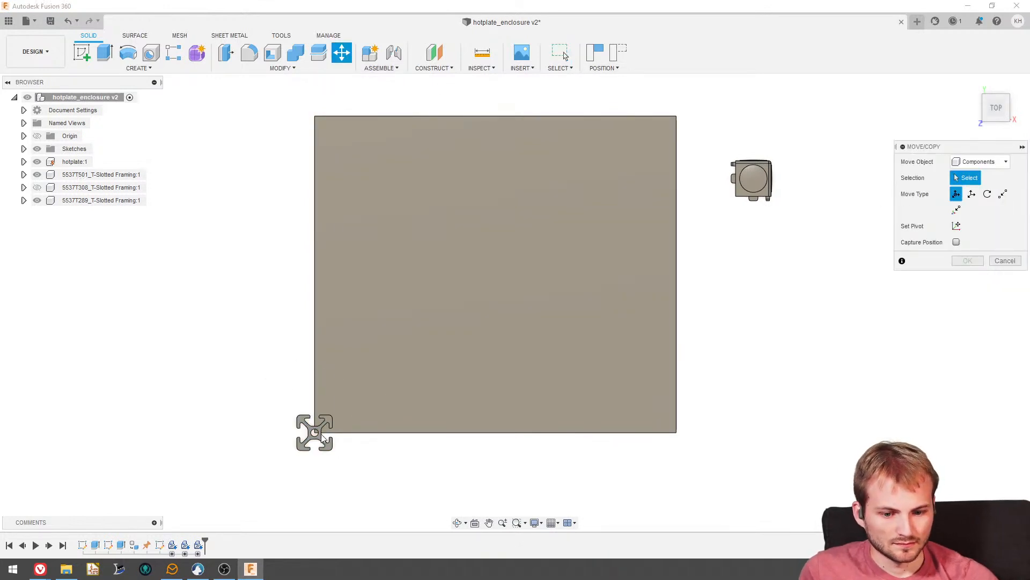
{"action": "left_click", "coordinate": [315, 433]}
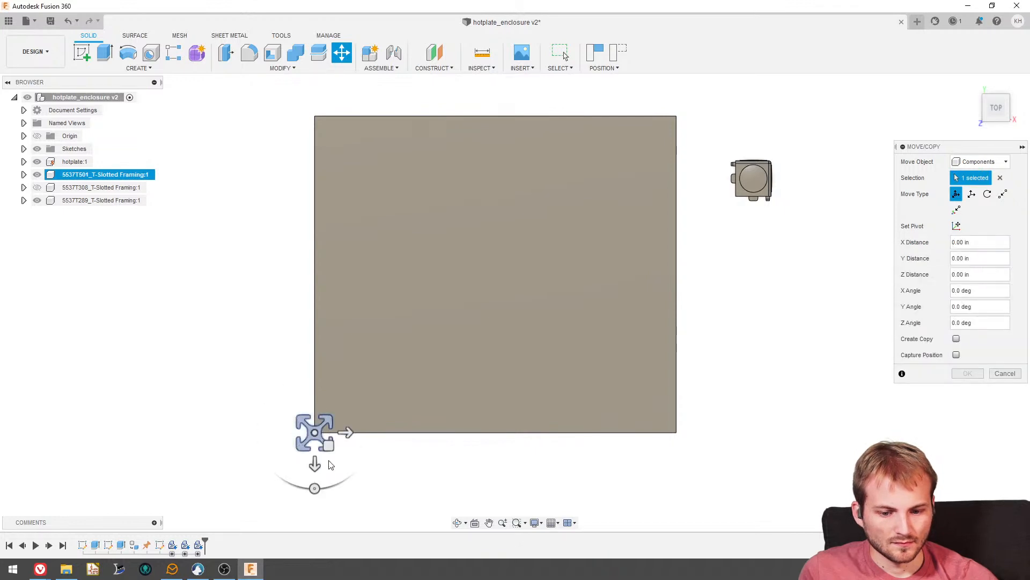
{"action": "middle_click_drag", "start_coordinate": [331, 464], "coordinate": [314, 361], "text": "shift"}
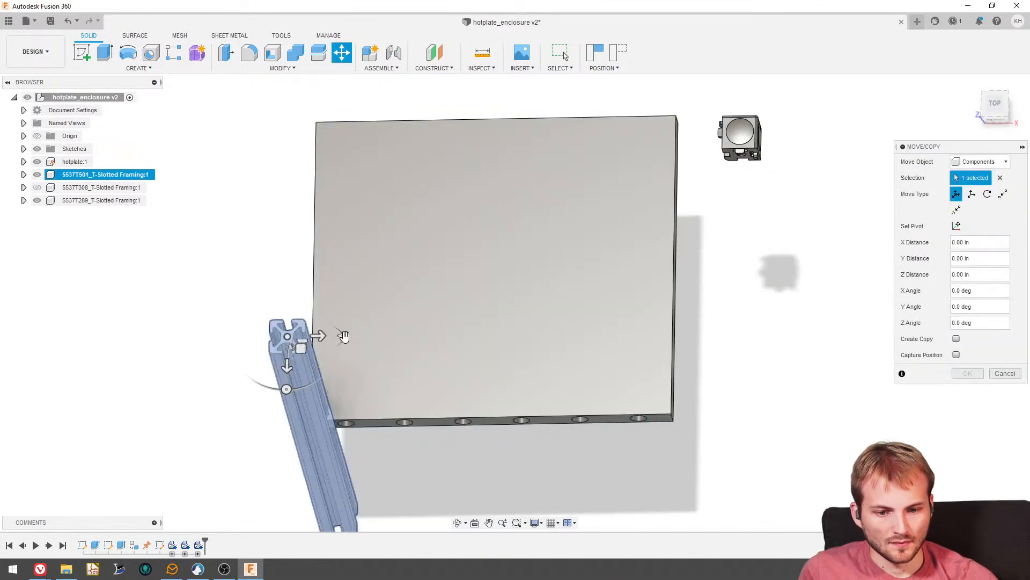
{"action": "left_click_drag", "start_coordinate": [342, 335], "coordinate": [283, 322]}
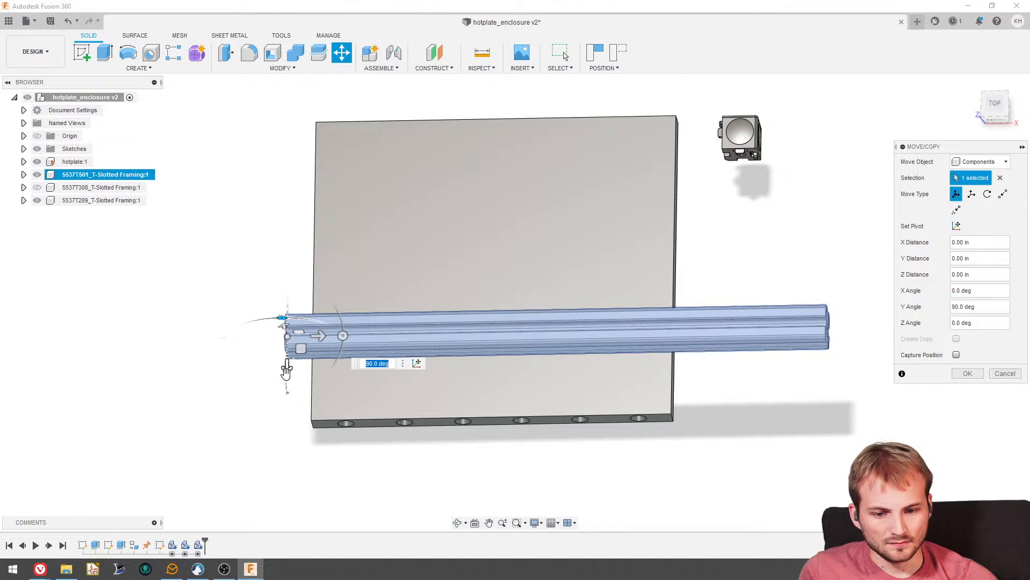
{"action": "middle_click_drag", "start_coordinate": [288, 397], "coordinate": [286, 407], "text": "shift"}
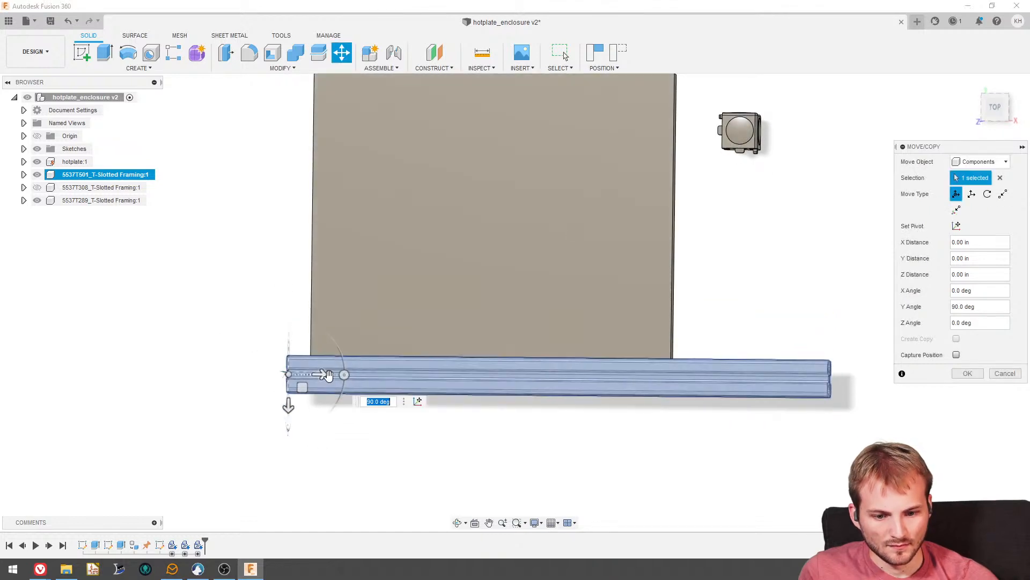
{"action": "left_click_drag", "start_coordinate": [344, 375], "coordinate": [288, 319]}
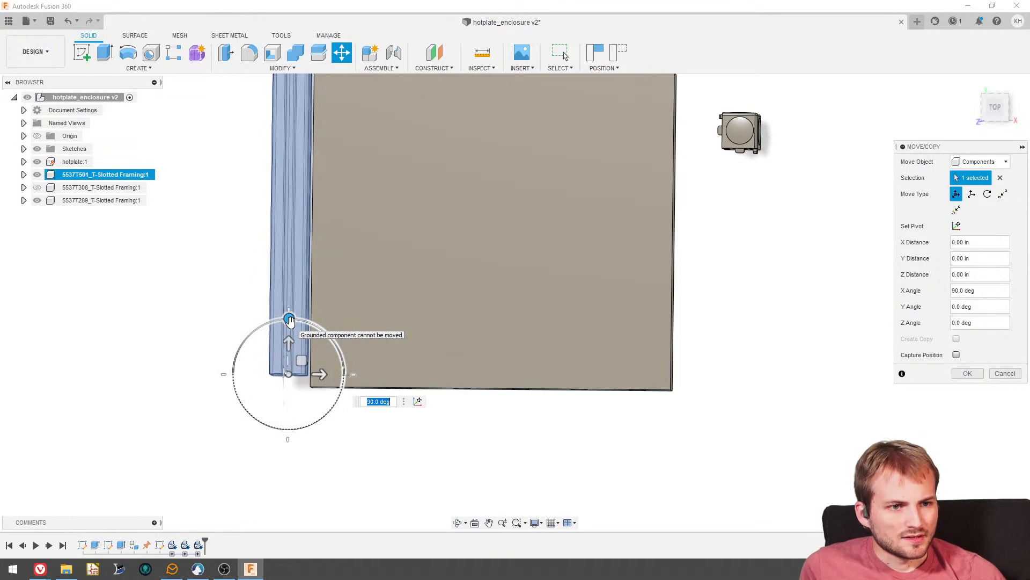
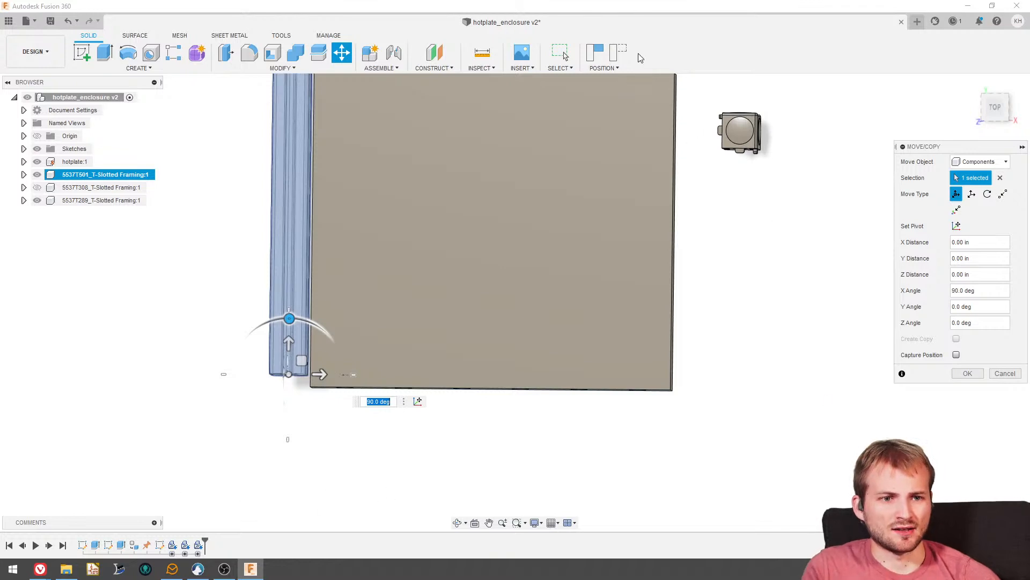
- Move the T-slotted rail down beside the hotplate, shifting it about -5.658 in along the manipulator's X and -0.286 in along Y
{"action": "key", "text": "alt+Tab"}
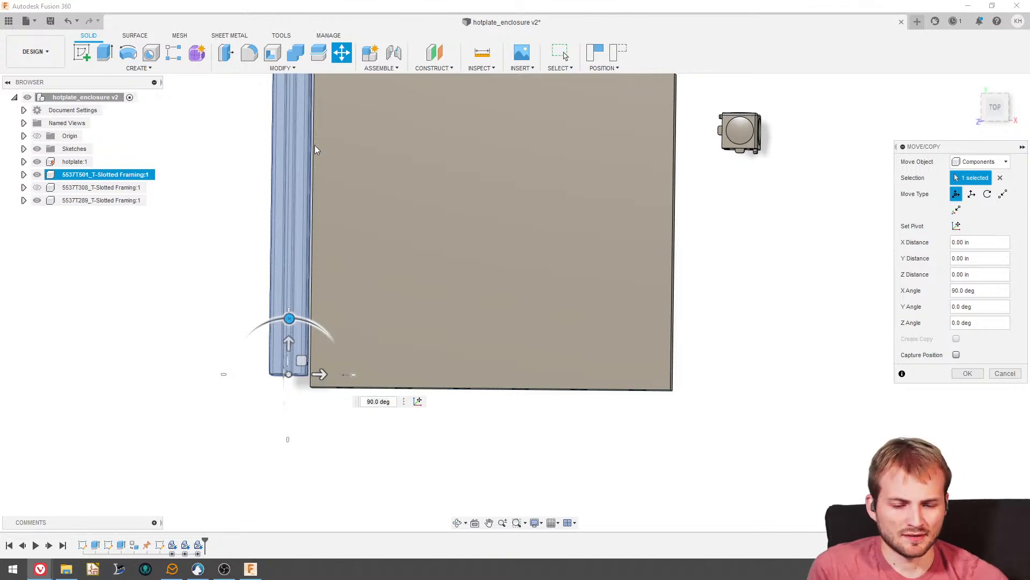
{"action": "scroll", "coordinate": [366, 247], "scroll_direction": "down", "scroll_amount": 4}
{"action": "scroll", "coordinate": [377, 258], "scroll_direction": "up", "scroll_amount": 3}
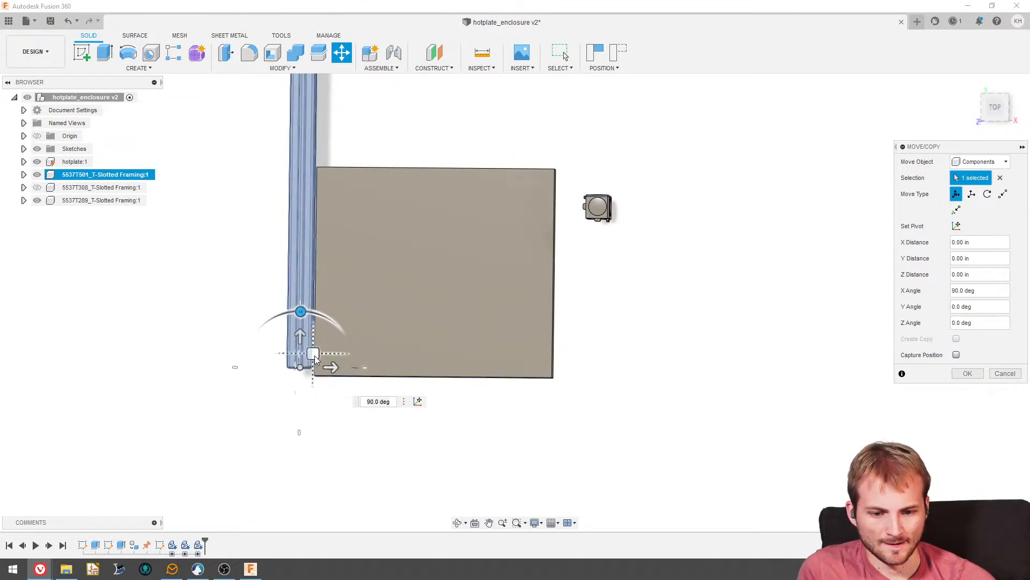
{"action": "left_click_drag", "start_coordinate": [314, 355], "coordinate": [307, 379]}
{"action": "scroll", "coordinate": [248, 288], "scroll_direction": "down", "scroll_amount": 2}
{"action": "scroll", "coordinate": [255, 278], "scroll_direction": "up", "scroll_amount": 3}
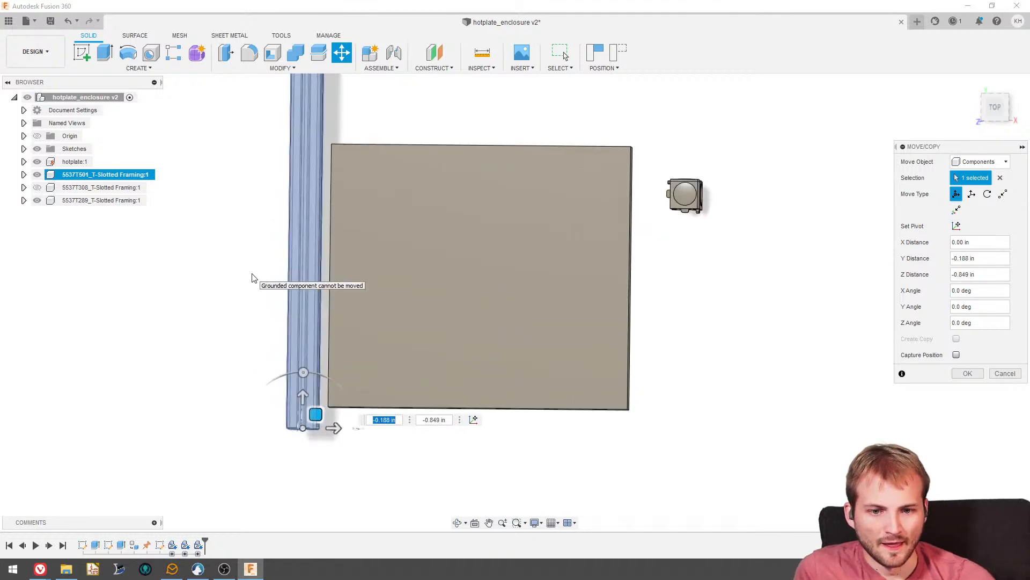
{"action": "middle_click_drag", "start_coordinate": [392, 313], "coordinate": [432, 259], "text": "shift"}
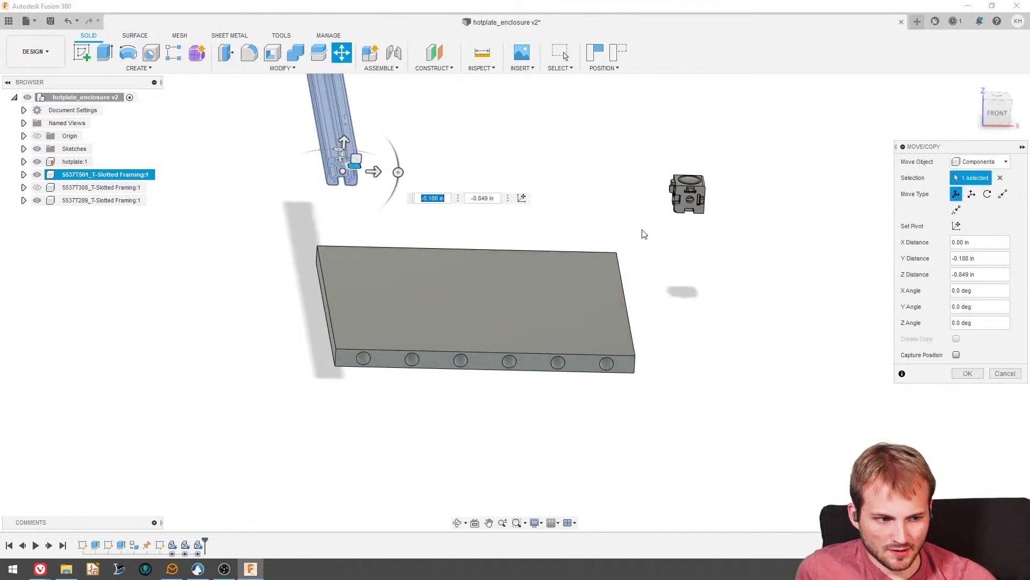
{"action": "left_click", "coordinate": [996, 112]}
{"action": "left_click_drag", "start_coordinate": [338, 97], "coordinate": [324, 308]}
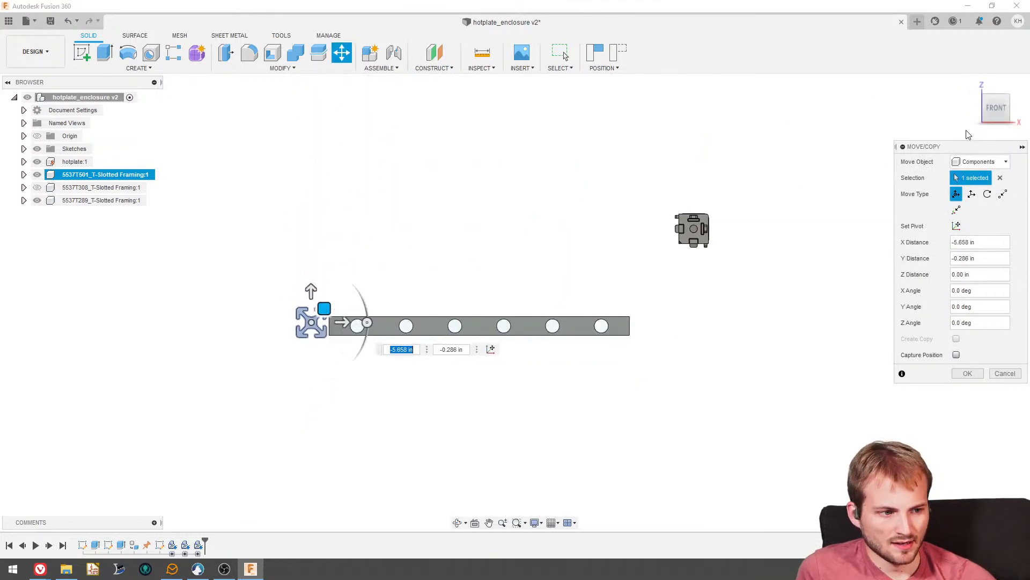
- Slide the rail about 0.714 in along its length, farther past the hotplate's drilled front edge, and confirm the move
{"action": "left_click", "coordinate": [997, 90]}
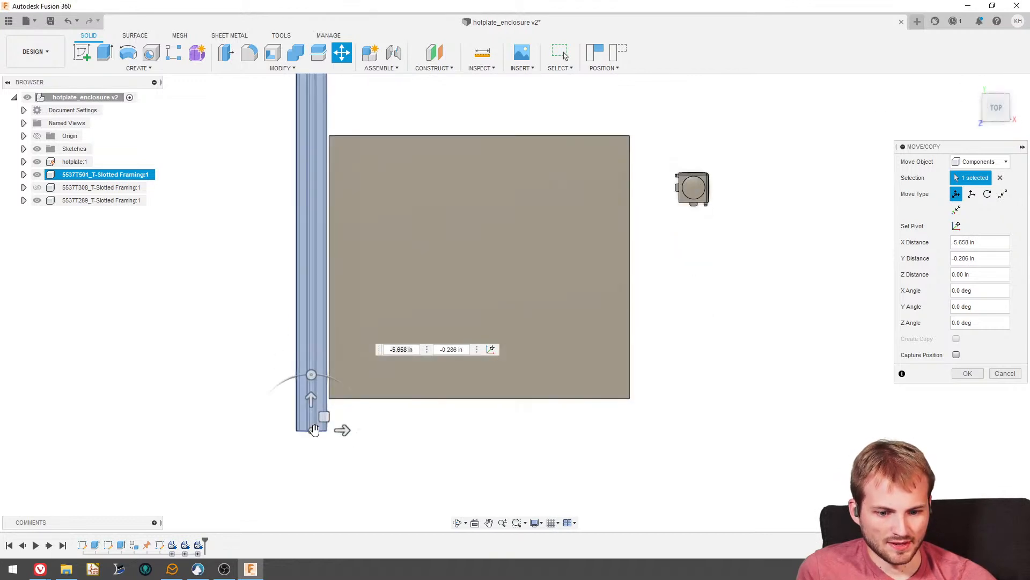
{"action": "left_click_drag", "start_coordinate": [326, 420], "coordinate": [325, 446]}
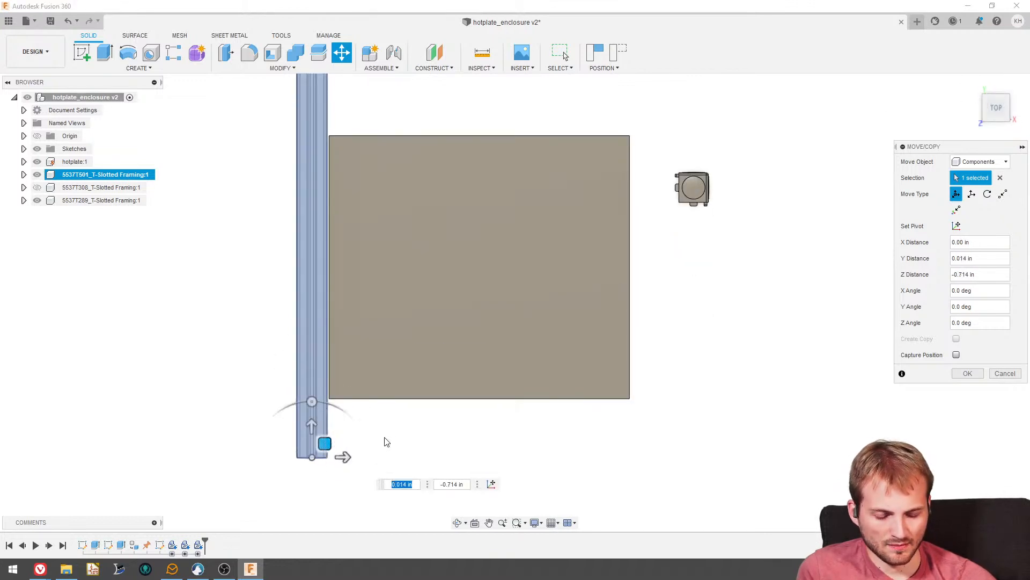
{"action": "middle_click_drag", "start_coordinate": [386, 441], "coordinate": [320, 375], "text": "shift"}
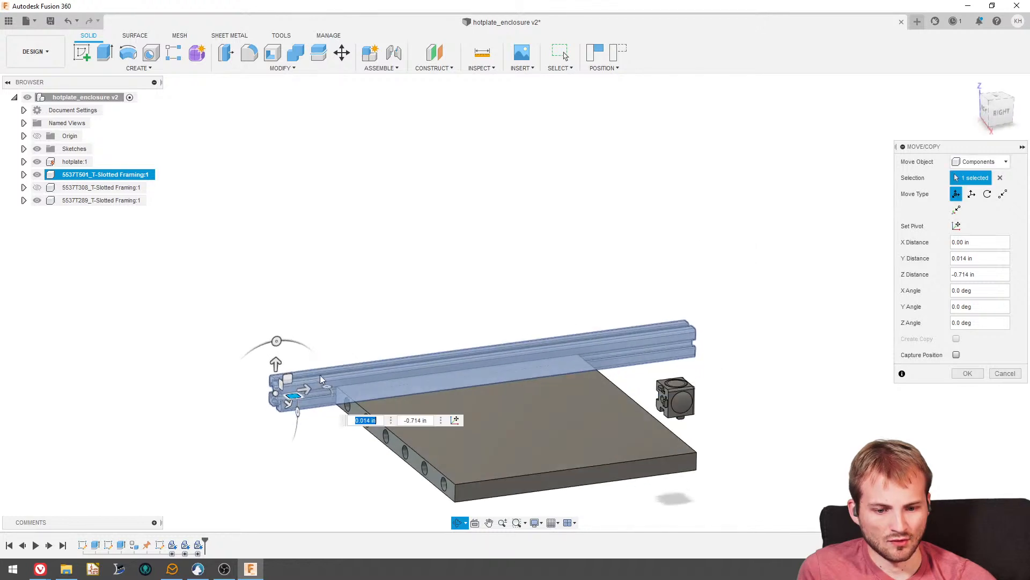
{"action": "middle_click_drag", "start_coordinate": [362, 454], "coordinate": [366, 423], "text": "shift"}
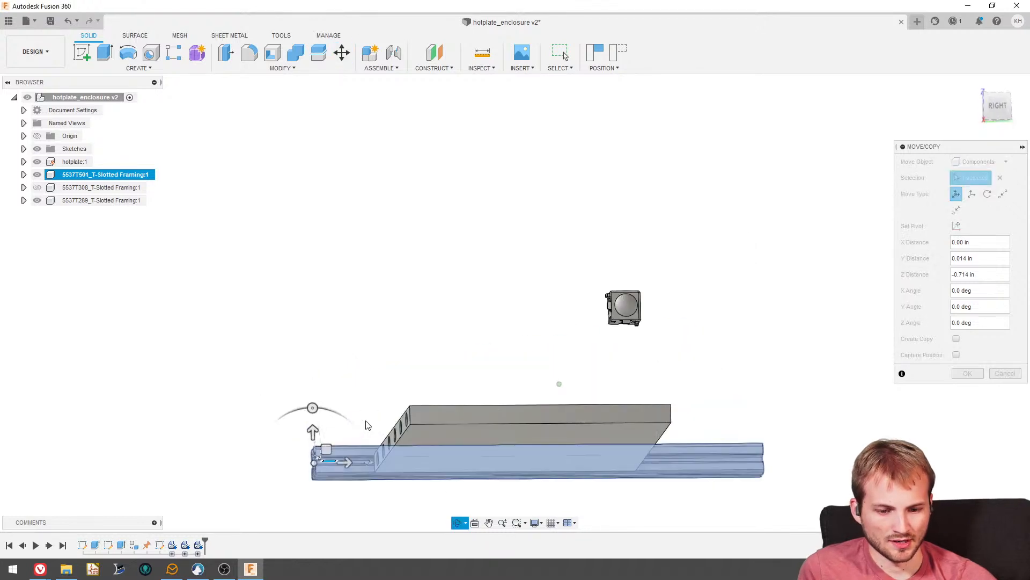
{"action": "left_click", "coordinate": [998, 106]}
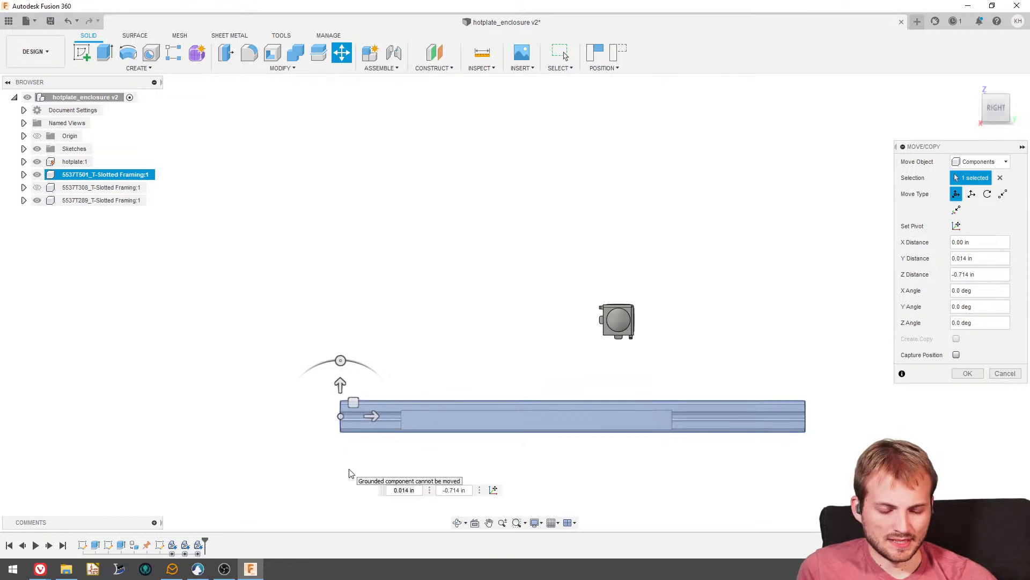
{"action": "middle_click_drag", "start_coordinate": [349, 473], "coordinate": [519, 433], "text": "shift"}
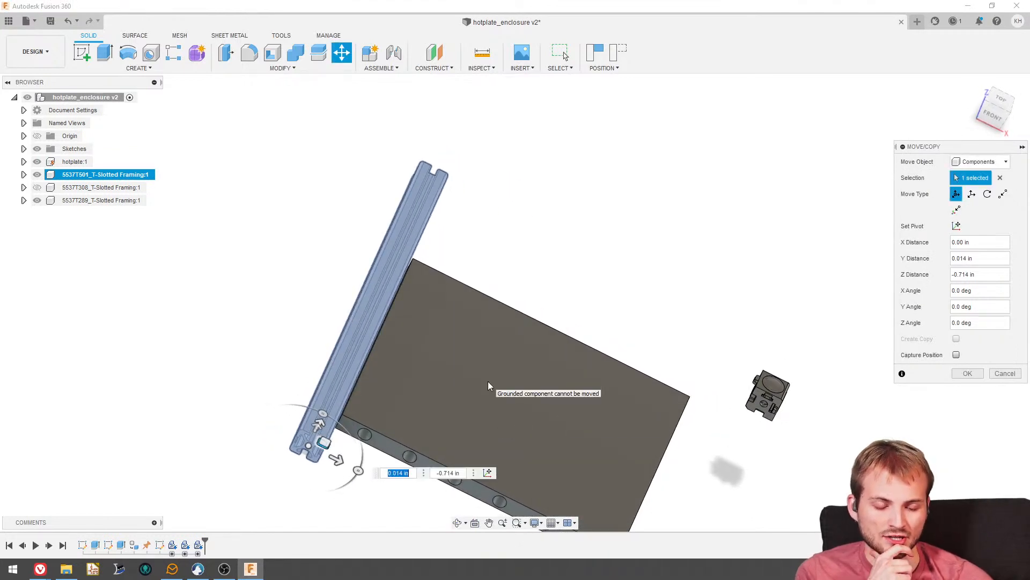
{"action": "key", "text": "Return"}
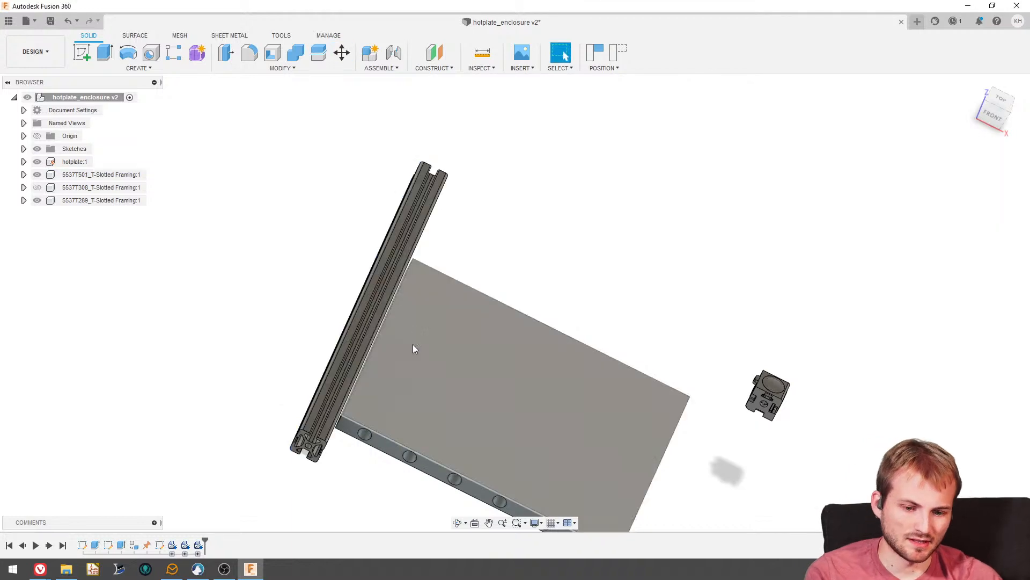
- Show the panel hanger and move it as a component, turning its stepped profile toward the front with a 90° rotation about Y
{"action": "middle_click_drag", "start_coordinate": [413, 344], "coordinate": [433, 310], "text": "shift"}
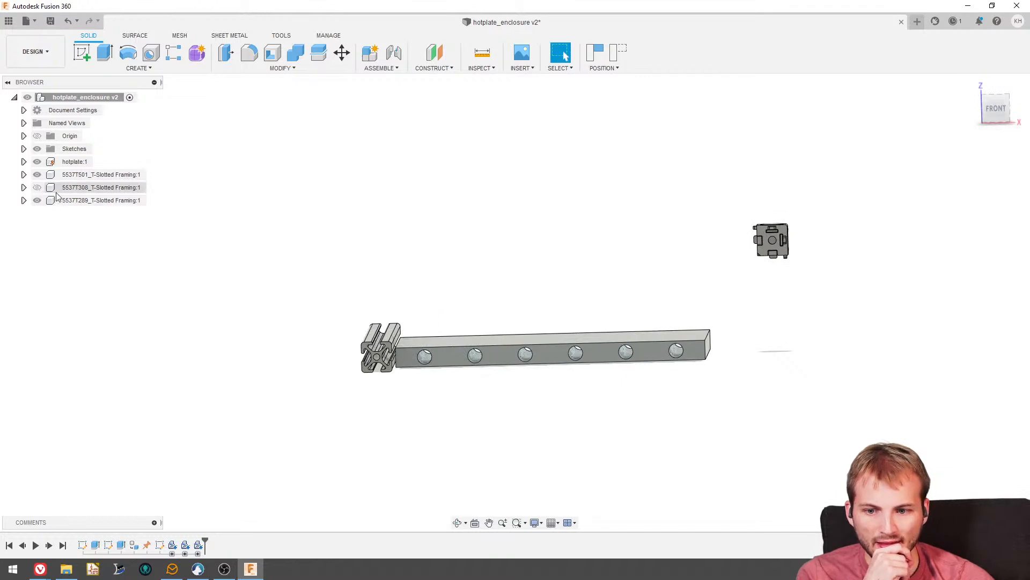
{"action": "left_click", "coordinate": [37, 187]}
{"action": "scroll", "coordinate": [407, 336], "scroll_direction": "up", "scroll_amount": 2}
{"action": "scroll", "coordinate": [419, 313], "scroll_direction": "up", "scroll_amount": 2}
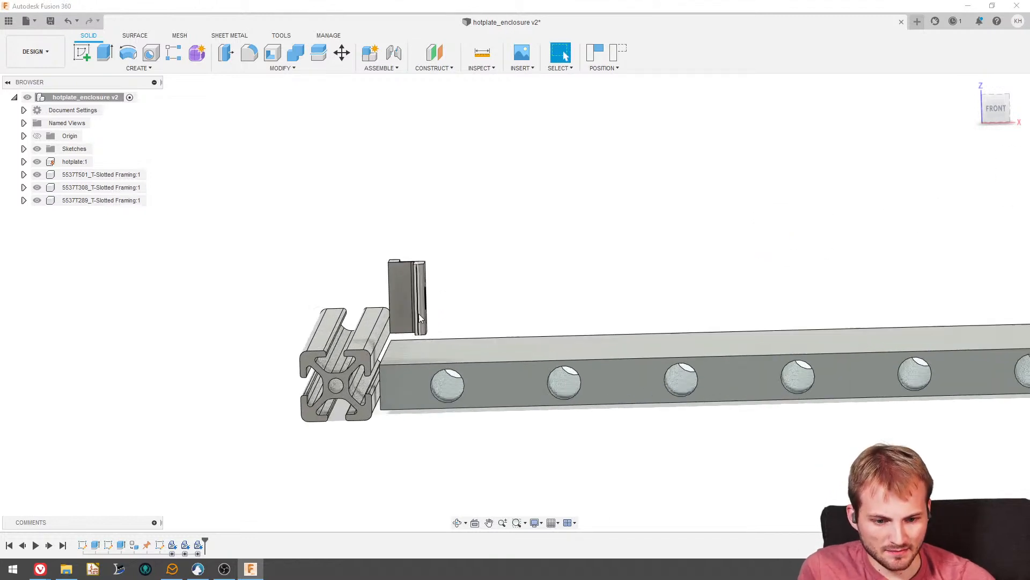
{"action": "left_click", "coordinate": [341, 52]}
{"action": "left_click", "coordinate": [974, 162]}
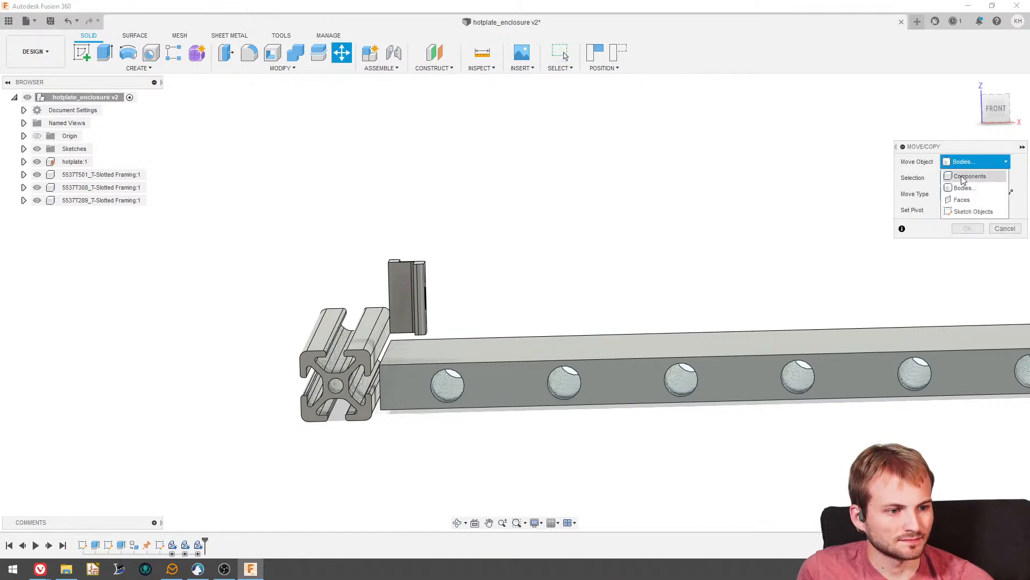
{"action": "left_click", "coordinate": [961, 170]}
{"action": "left_click", "coordinate": [405, 294]}
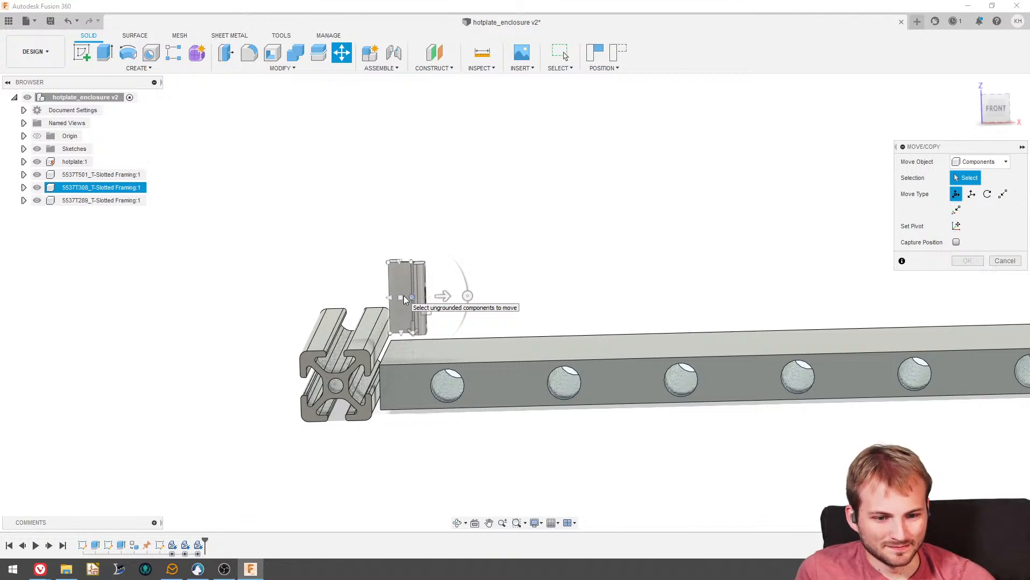
{"action": "left_click", "coordinate": [410, 296]}
{"action": "middle_click_drag", "start_coordinate": [483, 269], "coordinate": [468, 312], "text": "shift"}
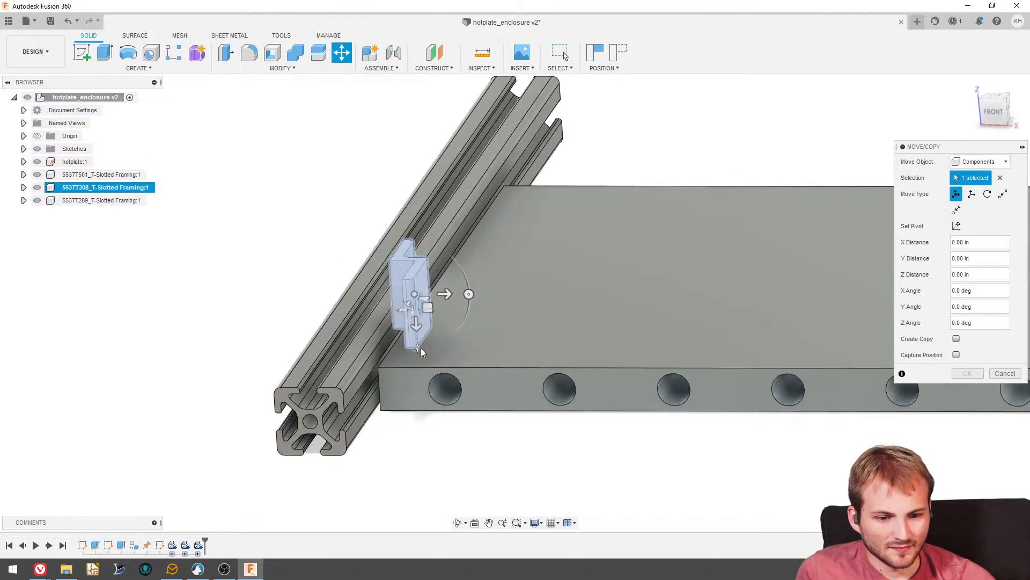
{"action": "left_click_drag", "start_coordinate": [417, 348], "coordinate": [451, 238]}
{"action": "middle_click_drag", "start_coordinate": [451, 238], "coordinate": [411, 252], "text": "shift"}
{"action": "middle_click_drag", "start_coordinate": [433, 304], "coordinate": [530, 261], "text": "shift"}
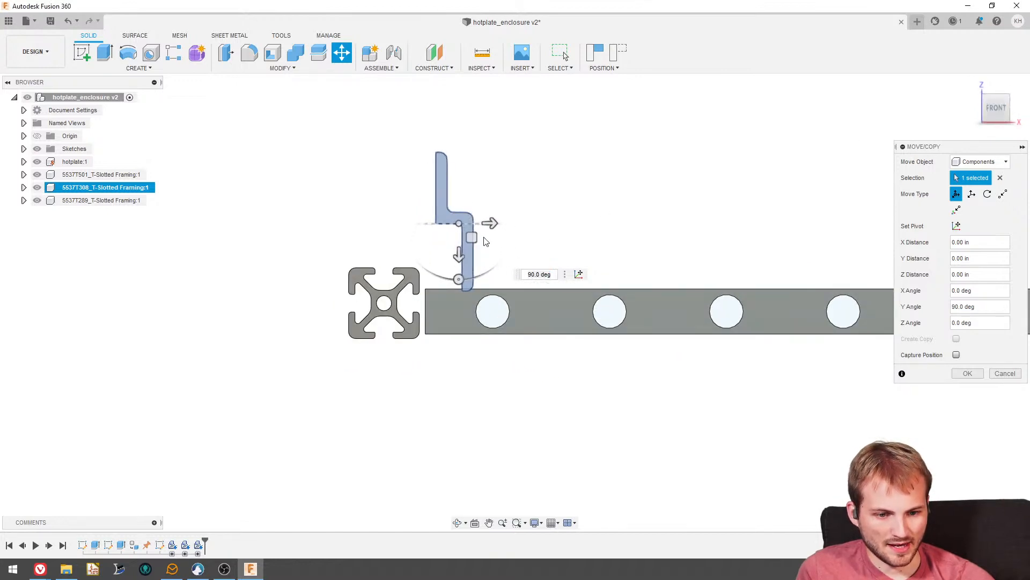
- Shift the panel hanger about -0.269 in in Y and 0.382 in in Z toward the rail, finish the move and capture the position
{"action": "left_click_drag", "start_coordinate": [472, 238], "coordinate": [447, 271]}
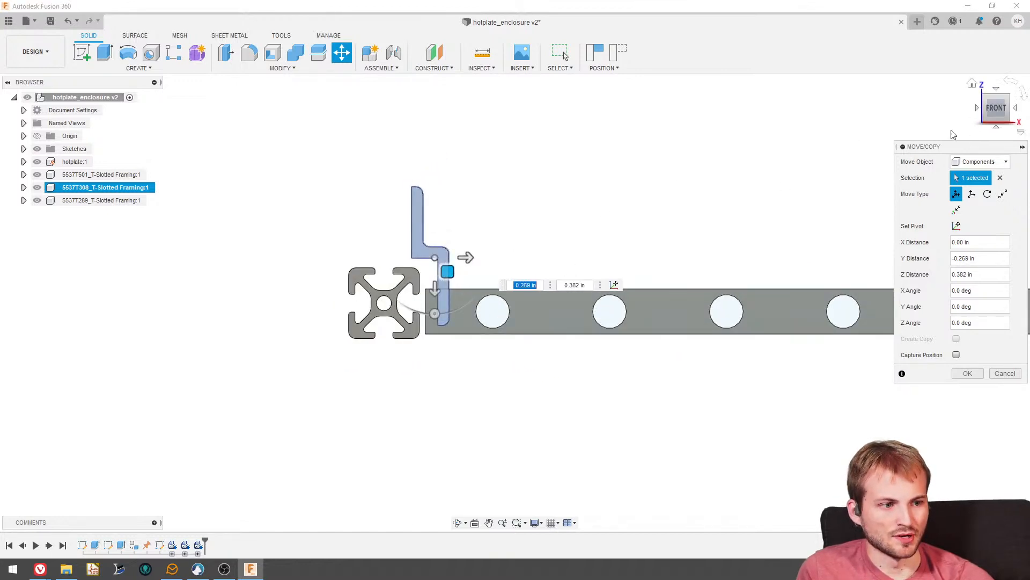
{"action": "left_click", "coordinate": [967, 373]}
{"action": "middle_click_drag", "start_coordinate": [902, 350], "coordinate": [514, 269], "text": "shift"}
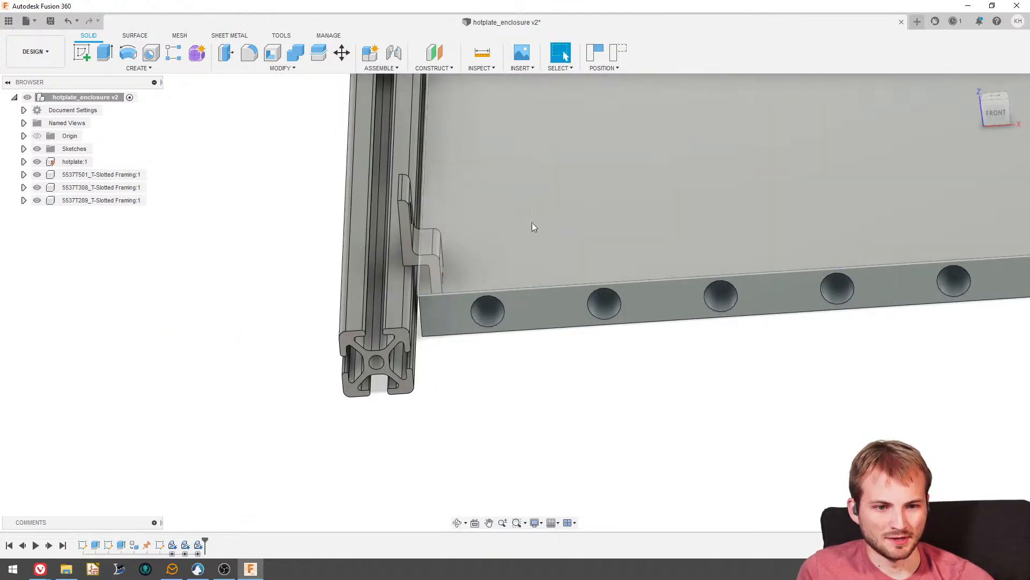
{"action": "left_click", "coordinate": [615, 60]}
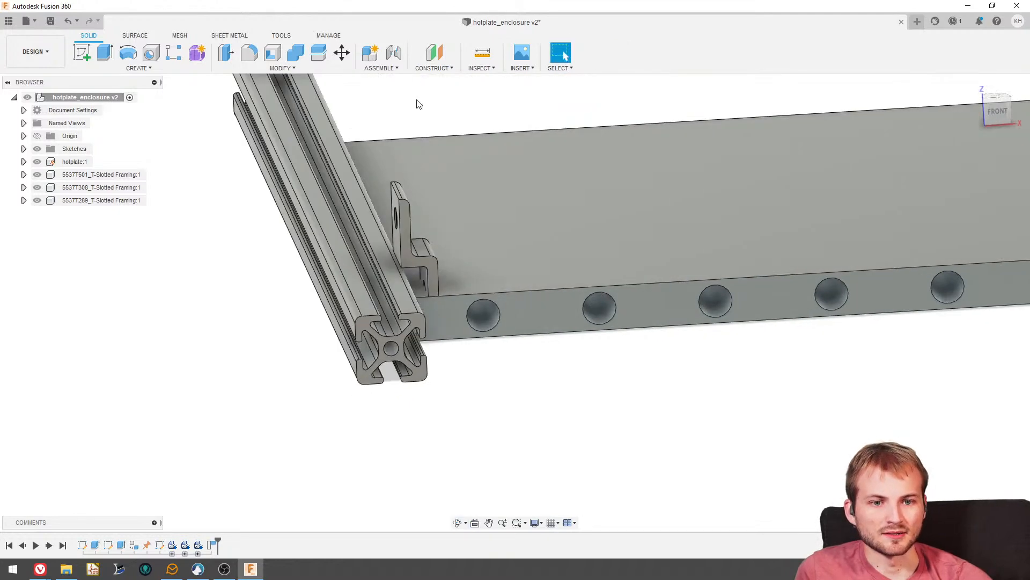
- Create a joint from the hanger's lower inner face to the rail's hotplate-side face and set its motion type to Planar
{"action": "scroll", "coordinate": [425, 284], "scroll_direction": "up", "scroll_amount": 5}
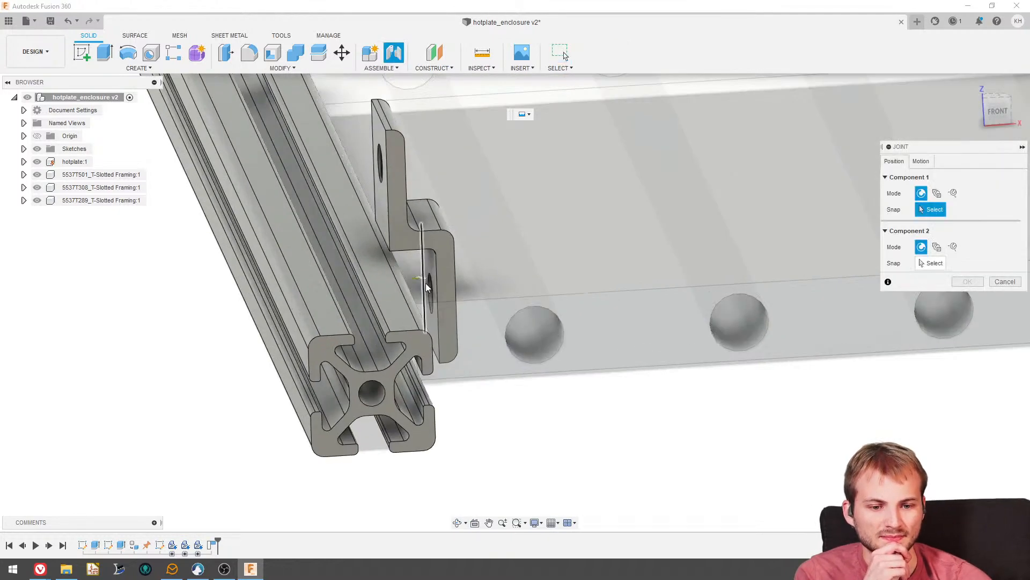
{"action": "left_click", "coordinate": [431, 259]}
{"action": "middle_click_drag", "start_coordinate": [437, 278], "coordinate": [349, 310], "text": "shift"}
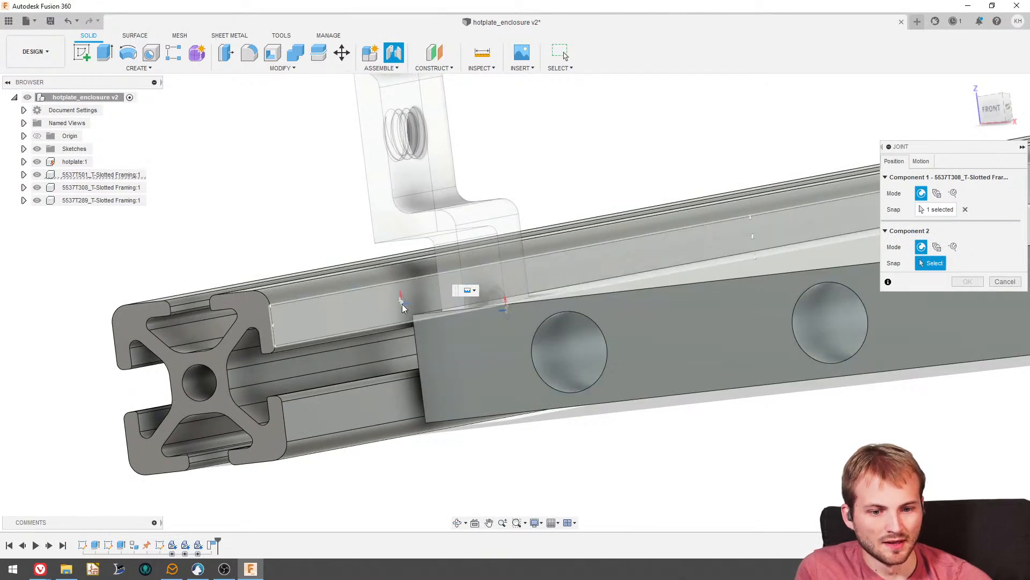
{"action": "left_click", "coordinate": [403, 303]}
{"action": "left_click", "coordinate": [921, 162]}
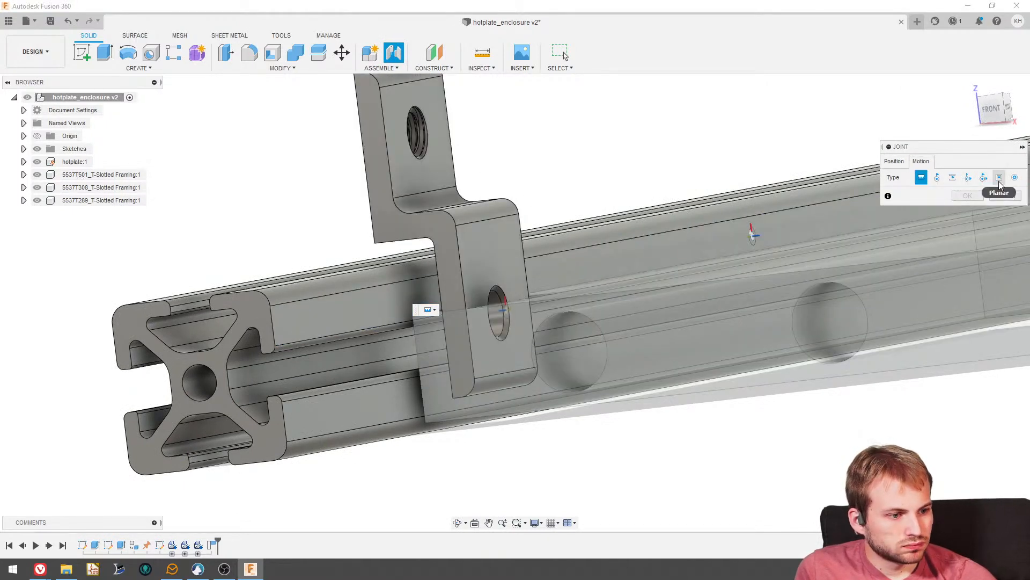
{"action": "left_click", "coordinate": [999, 180]}
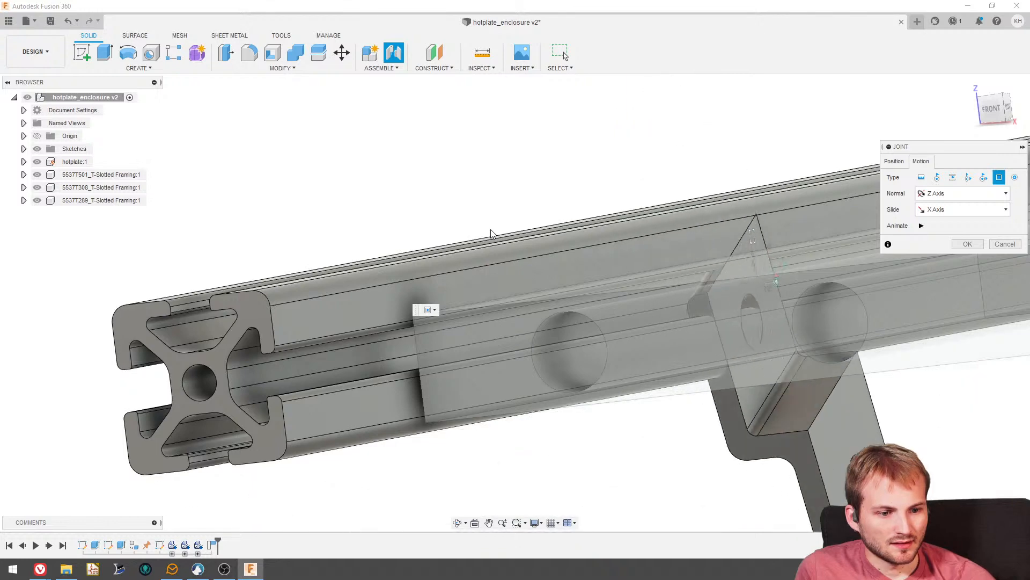
- Flip the planar joint's alignment so the hanger stands upright with its step over the rail, and accept the joint
{"action": "middle_click_drag", "start_coordinate": [492, 234], "coordinate": [548, 223], "text": "shift"}
{"action": "left_click", "coordinate": [894, 161]}
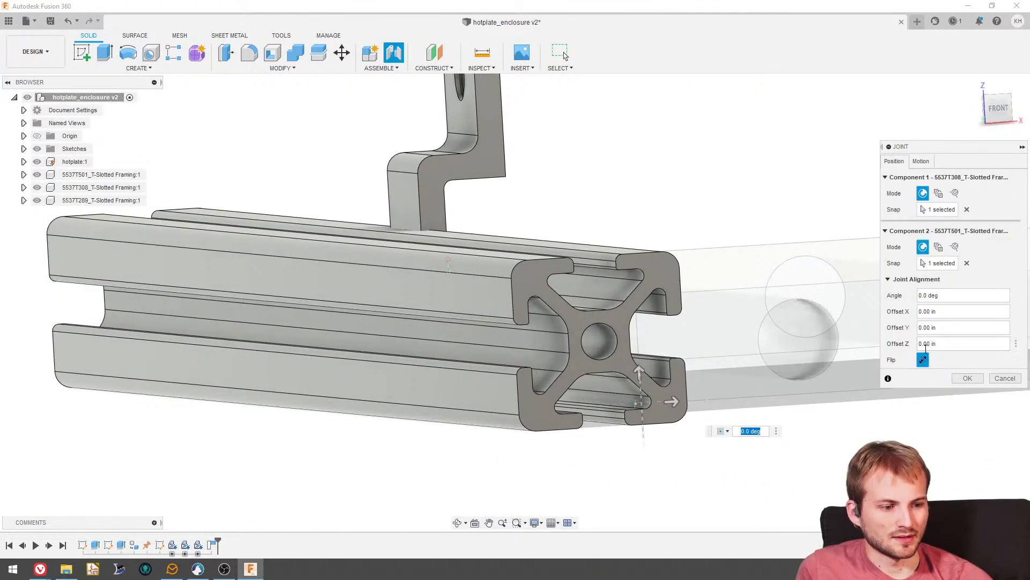
{"action": "left_click", "coordinate": [923, 360]}
{"action": "left_click", "coordinate": [922, 363]}
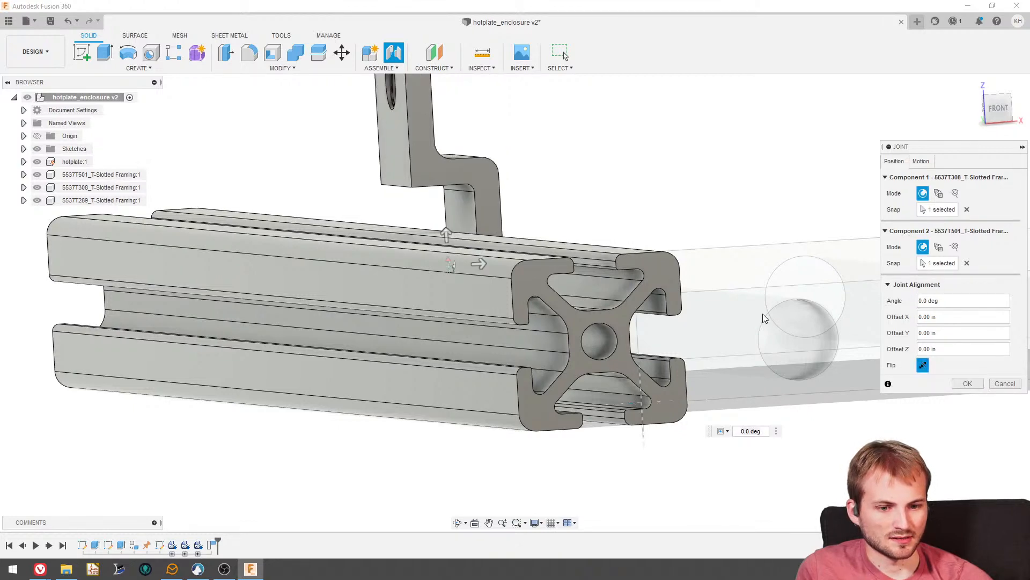
{"action": "middle_click_drag", "start_coordinate": [762, 314], "coordinate": [826, 369], "text": "shift"}
{"action": "left_click", "coordinate": [960, 386]}
{"action": "scroll", "coordinate": [643, 280], "scroll_direction": "down", "scroll_amount": 4}
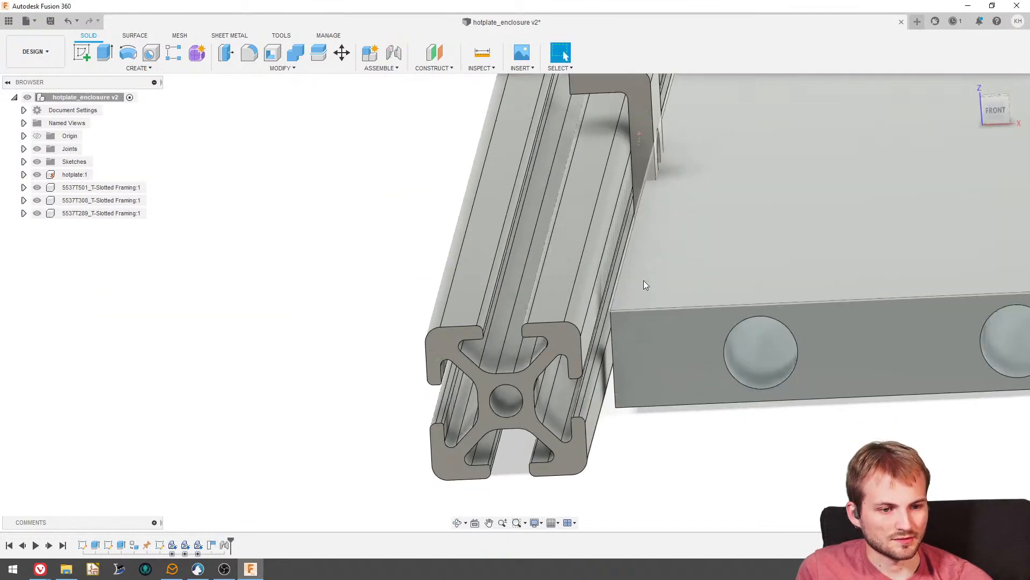
- Start a second joint between the rail's upper face beside the slot and the underside of the panel hanger's step
{"action": "middle_click_drag", "start_coordinate": [643, 280], "coordinate": [433, 196], "text": "shift"}
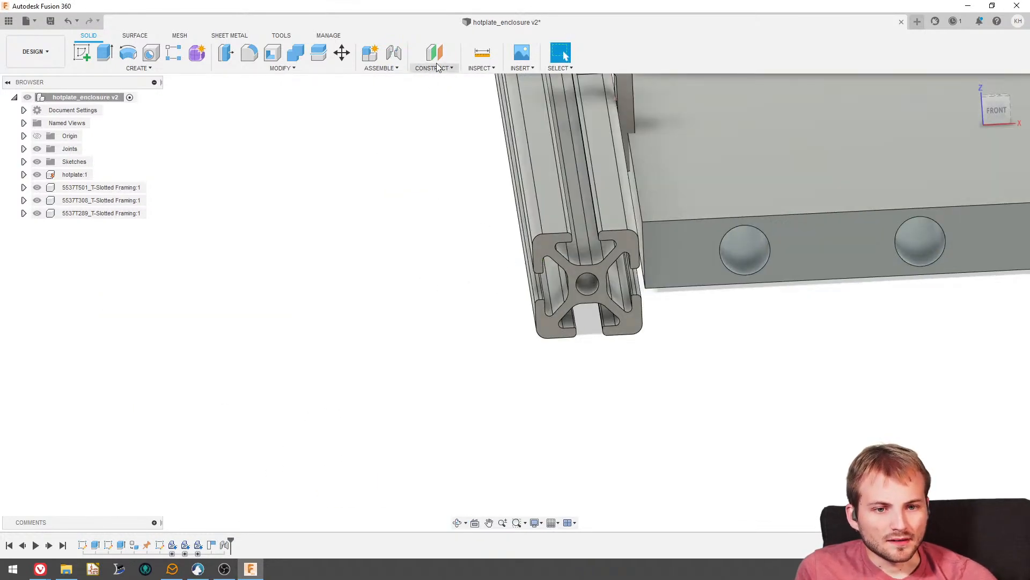
{"action": "left_click", "coordinate": [396, 54]}
{"action": "left_click", "coordinate": [606, 160]}
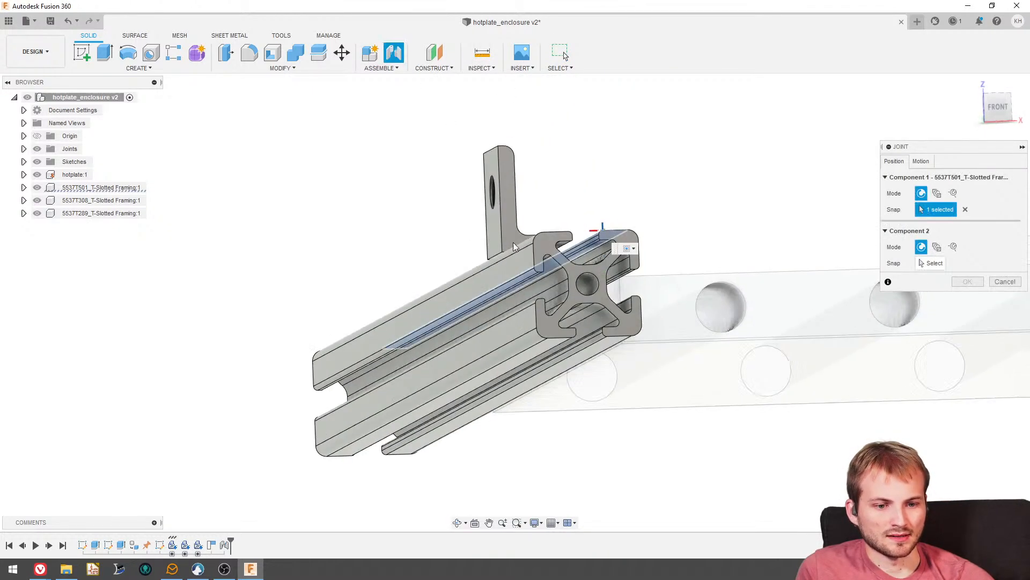
{"action": "mouse_move", "coordinate": [514, 247]}
{"action": "middle_mouse_down", "text": "shift"}
{"action": "mouse_move", "coordinate": [529, 269]}
{"action": "mouse_move", "coordinate": [516, 258]}
{"action": "middle_mouse_up", "text": "shift"}
{"action": "scroll", "coordinate": [514, 256], "scroll_direction": "up", "scroll_amount": 4}
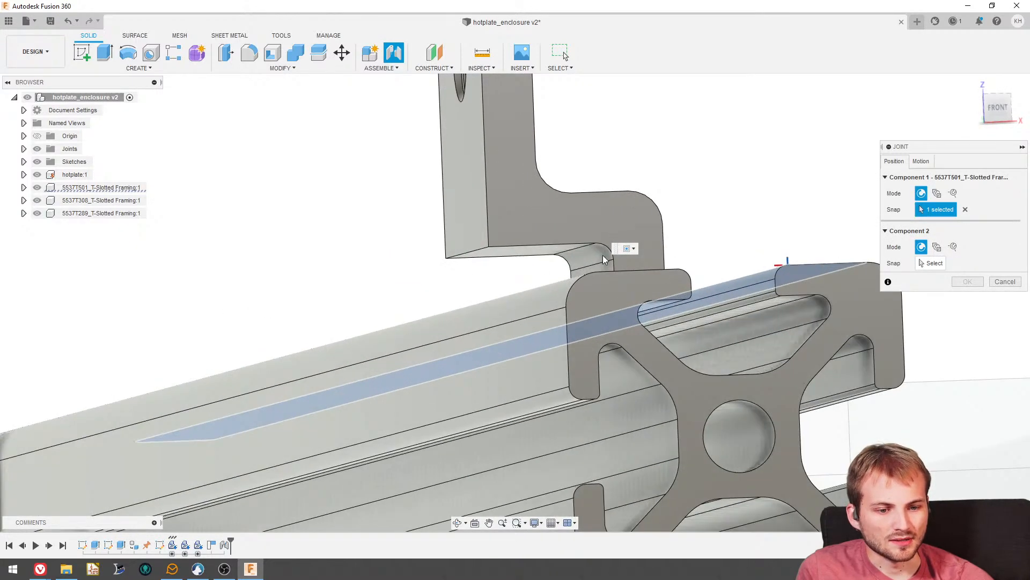
{"action": "left_click", "coordinate": [933, 263]}
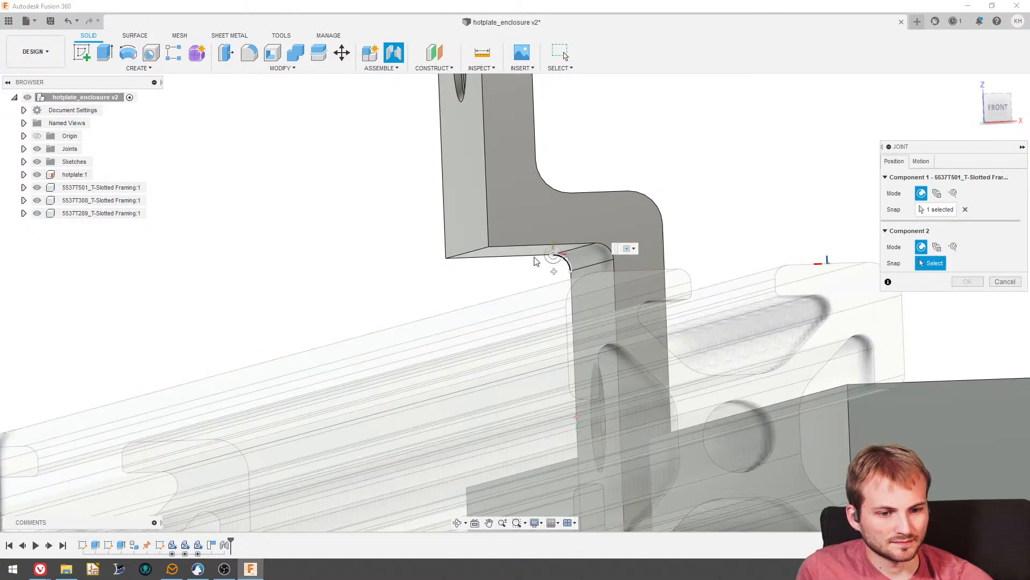
{"action": "left_click", "coordinate": [498, 250]}
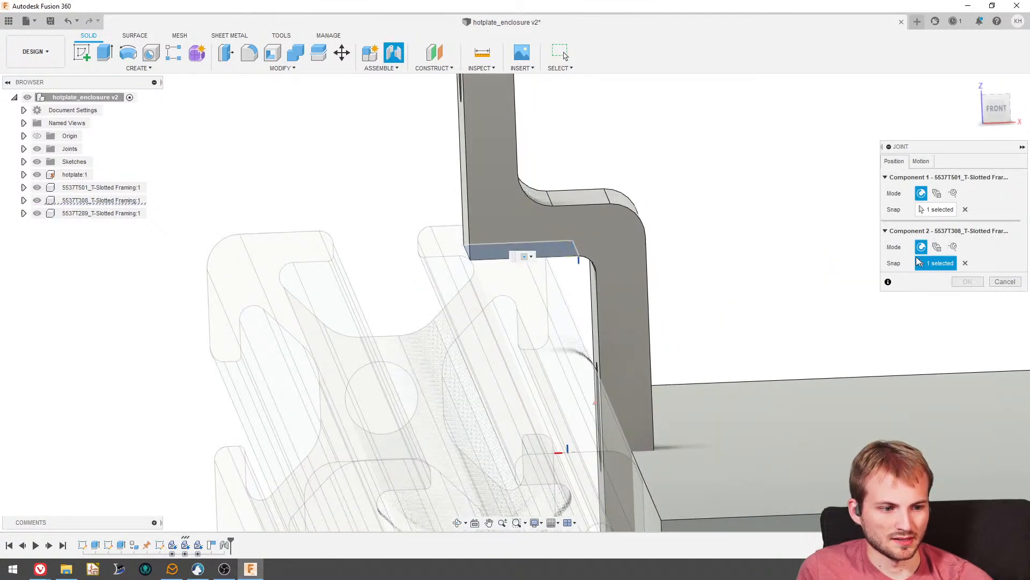
- Reselect the joint's first snap on the rail's upper face, at the front end beside the slot on the hotplate side
{"action": "left_click", "coordinate": [920, 164]}
{"action": "left_click", "coordinate": [893, 163]}
{"action": "middle_click_drag", "start_coordinate": [704, 225], "coordinate": [752, 259], "text": "shift"}
{"action": "scroll", "coordinate": [697, 263], "scroll_direction": "down", "scroll_amount": 8}
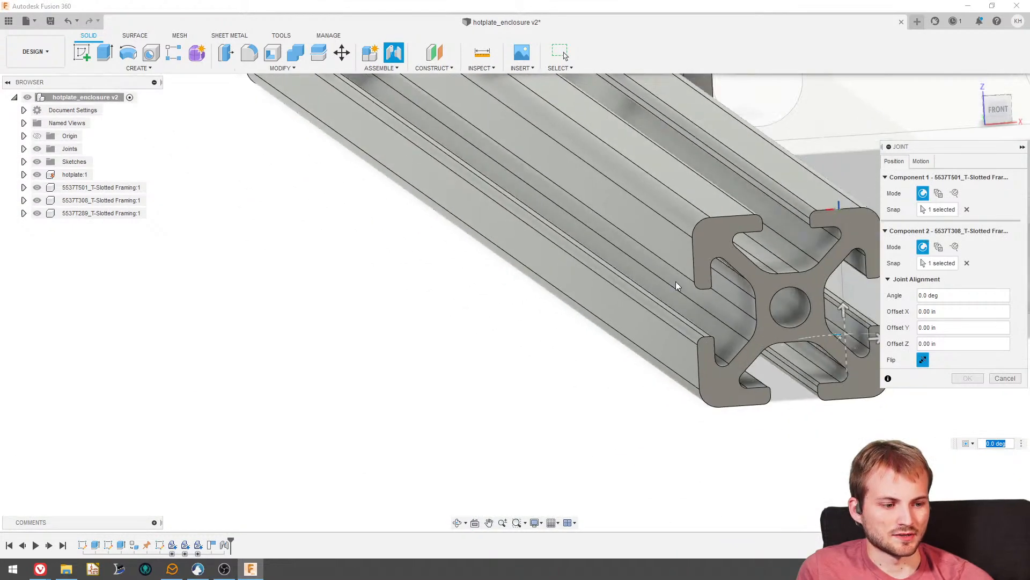
{"action": "scroll", "coordinate": [660, 182], "scroll_direction": "up", "scroll_amount": 4}
{"action": "middle_click_drag", "start_coordinate": [660, 166], "coordinate": [656, 156], "text": "shift"}
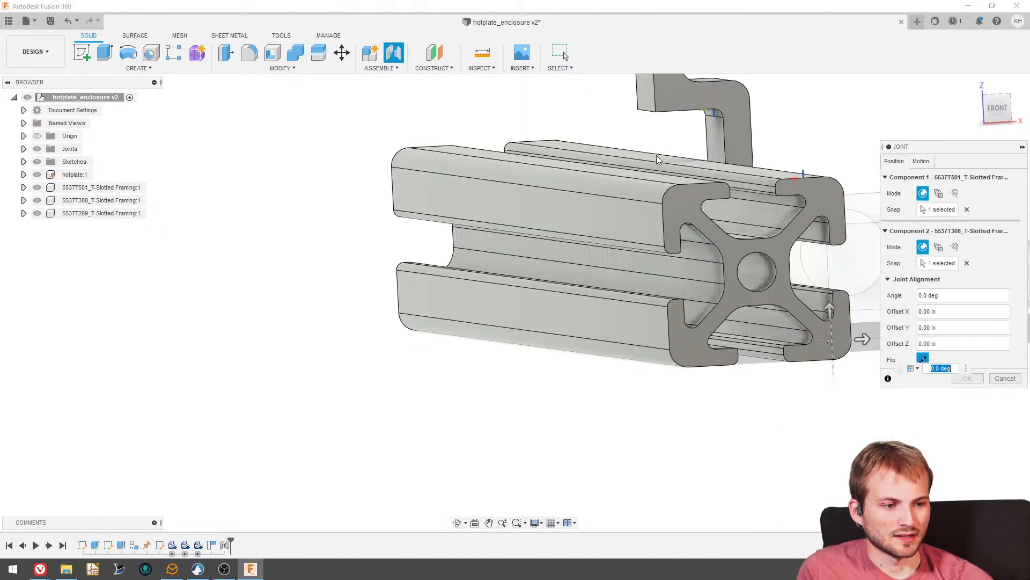
{"action": "left_click", "coordinate": [926, 210]}
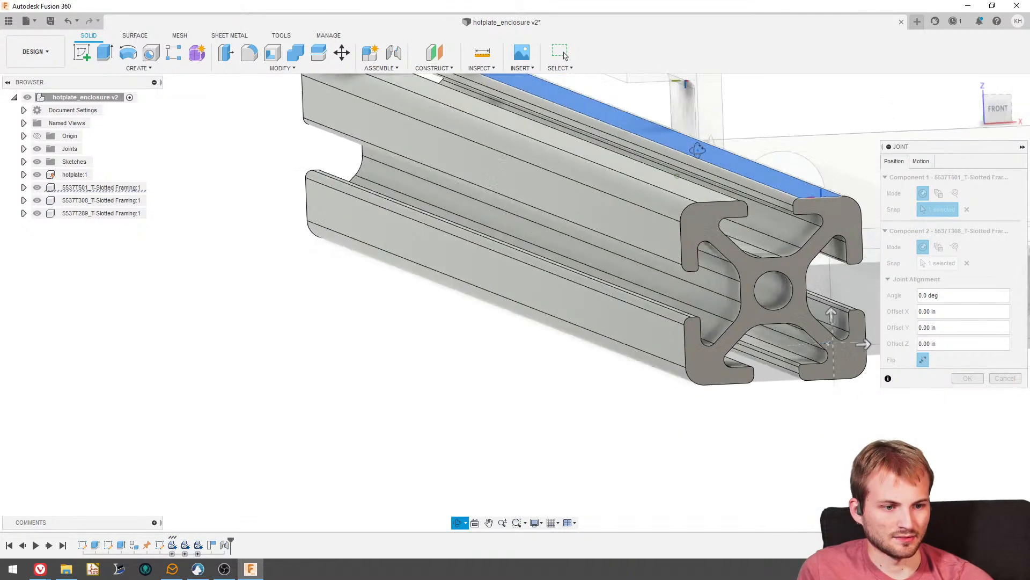
{"action": "left_click", "coordinate": [695, 152]}
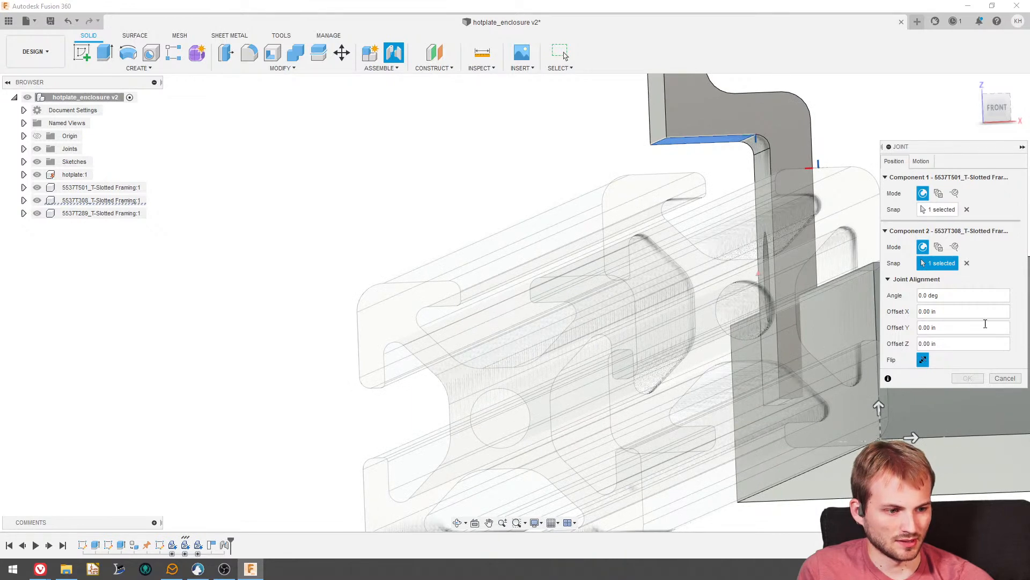
{"action": "left_click", "coordinate": [937, 210]}
{"action": "middle_click_drag", "start_coordinate": [800, 188], "coordinate": [806, 189], "text": "shift"}
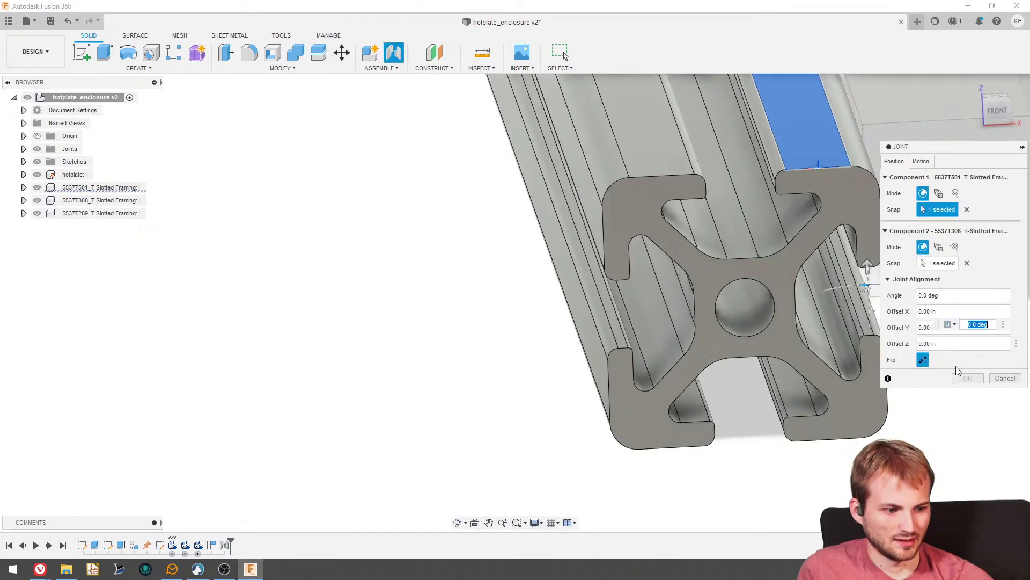
{"action": "left_click", "coordinate": [803, 142]}
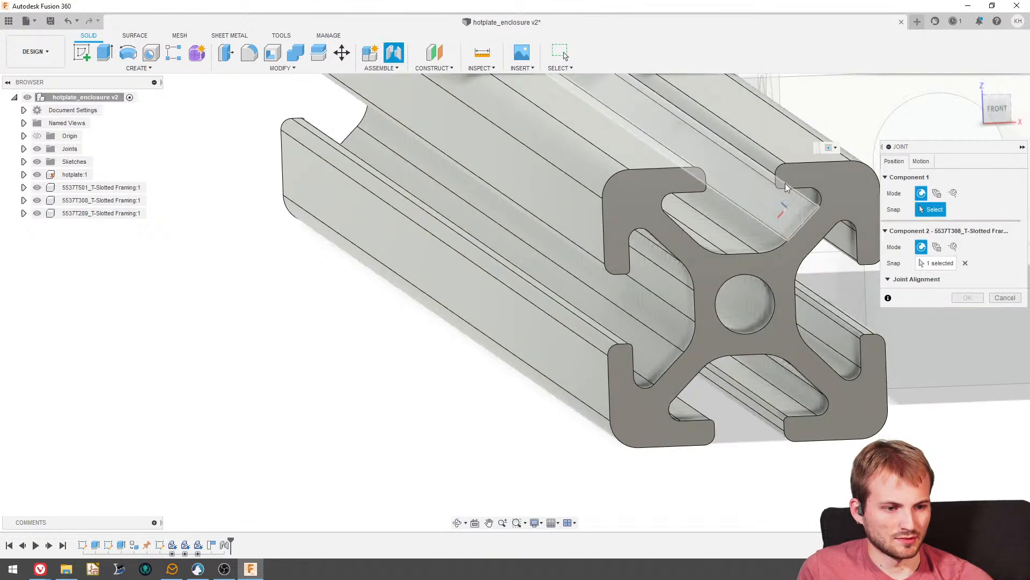
{"action": "left_click", "coordinate": [780, 139]}
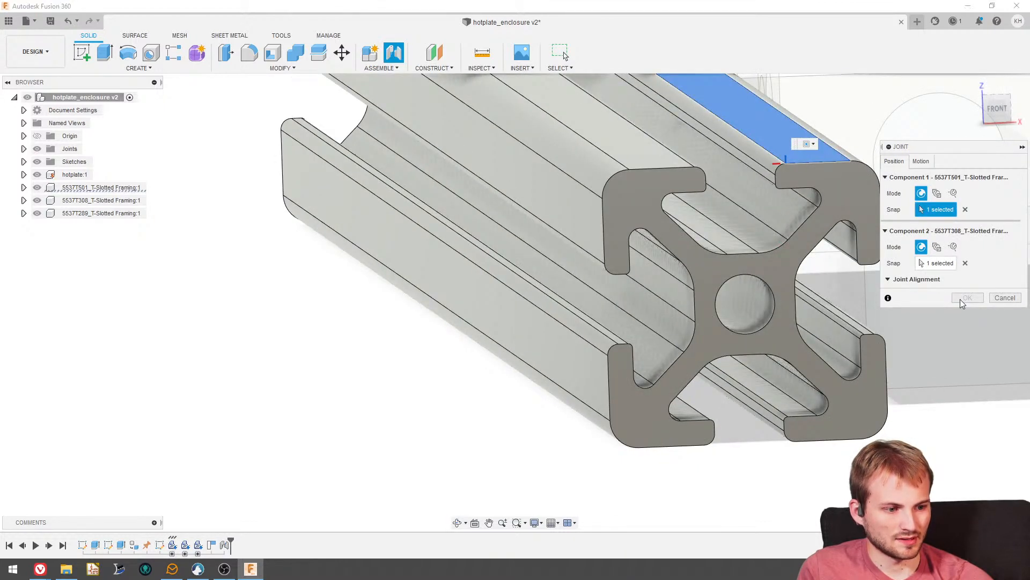
- Set the joint's motion type to Planar, toggle the flip until the rail seats under the hanger's step, and accept the joint
{"action": "left_click", "coordinate": [920, 161]}
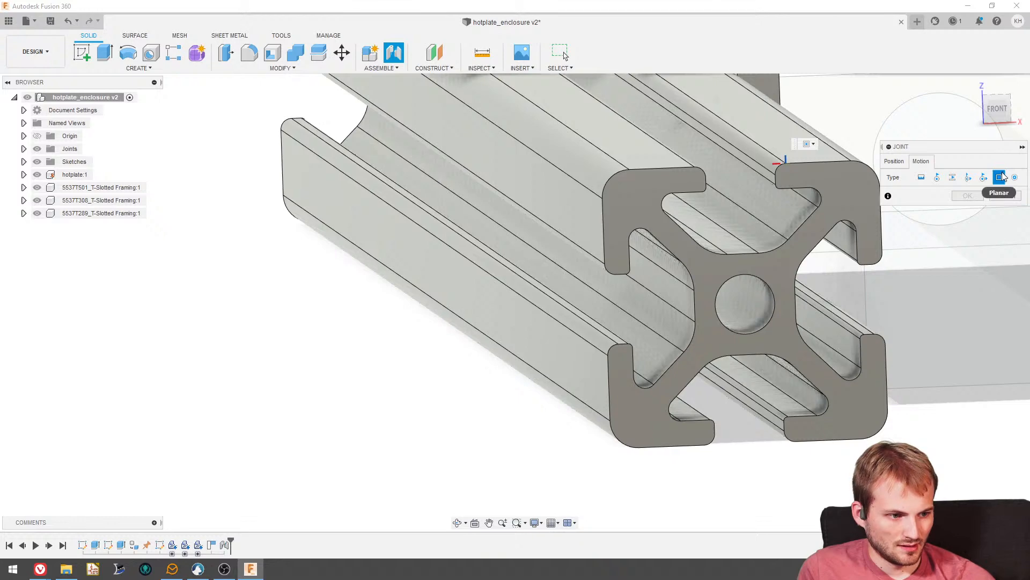
{"action": "scroll", "coordinate": [691, 161], "scroll_direction": "down", "scroll_amount": 3}
{"action": "middle_click_drag", "start_coordinate": [687, 164], "coordinate": [662, 162], "text": "shift"}
{"action": "scroll", "coordinate": [694, 286], "scroll_direction": "down", "scroll_amount": 4}
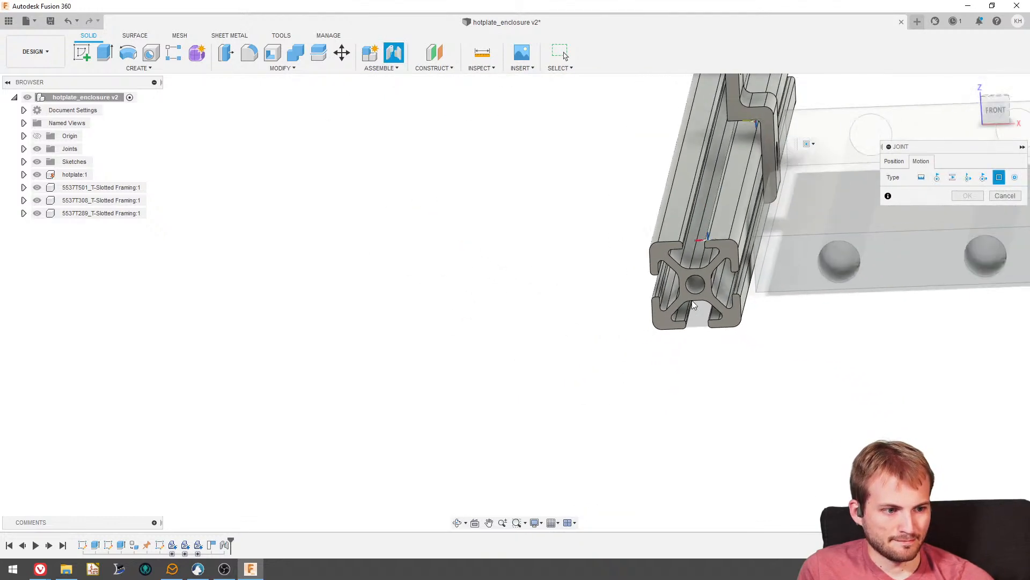
{"action": "mouse_move", "coordinate": [694, 289]}
{"action": "middle_mouse_down", "text": "shift"}
{"action": "mouse_move", "coordinate": [715, 271]}
{"action": "mouse_move", "coordinate": [702, 287]}
{"action": "middle_mouse_up", "text": "shift"}
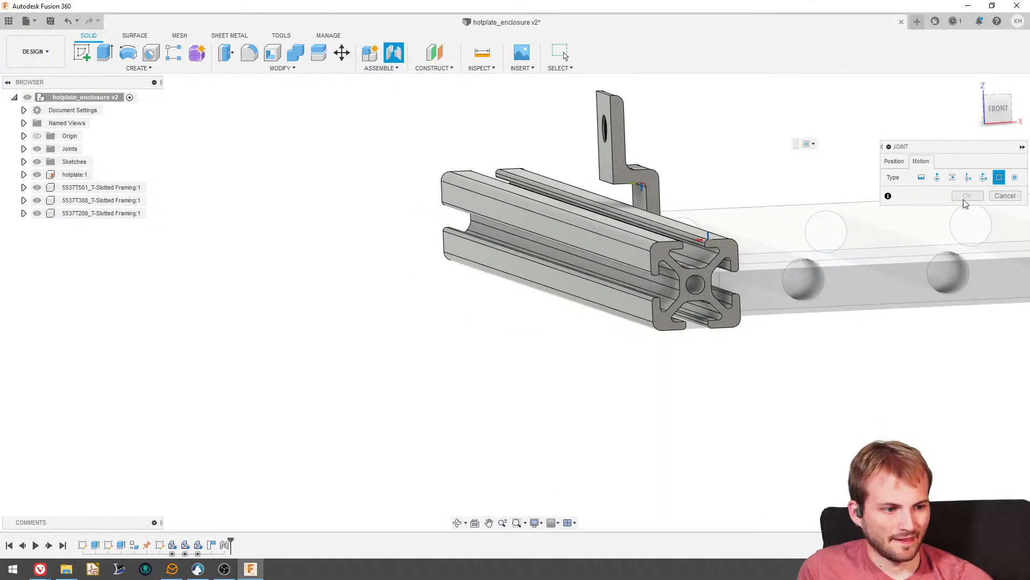
{"action": "left_click", "coordinate": [894, 161]}
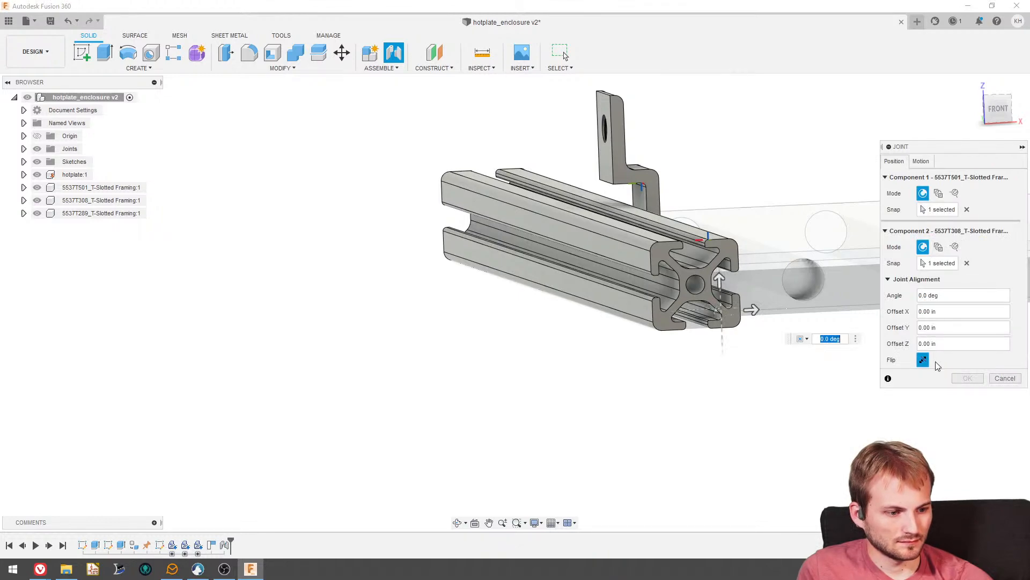
{"action": "left_click", "coordinate": [924, 360]}
{"action": "left_click", "coordinate": [924, 363]}
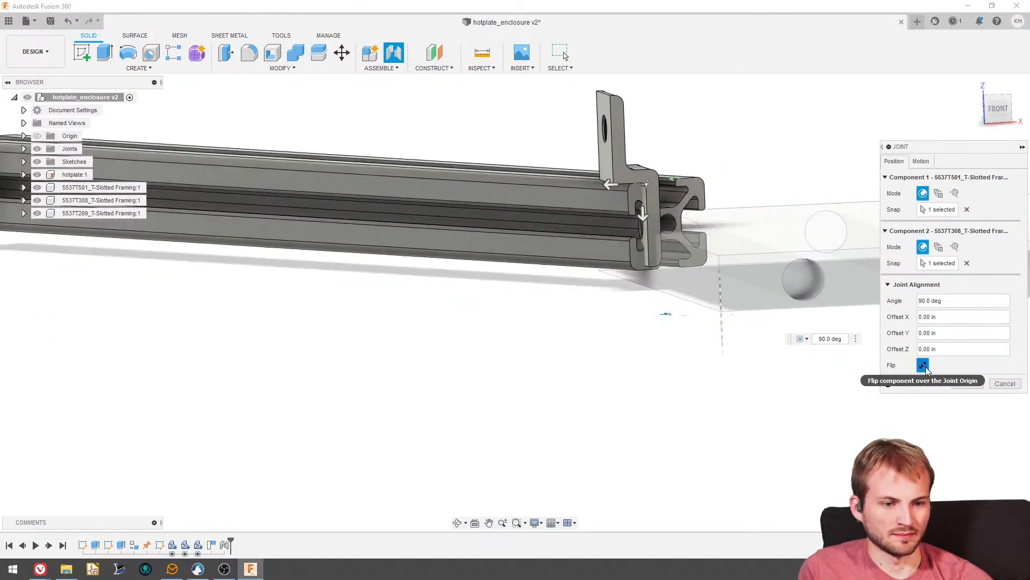
{"action": "left_click", "coordinate": [968, 382]}
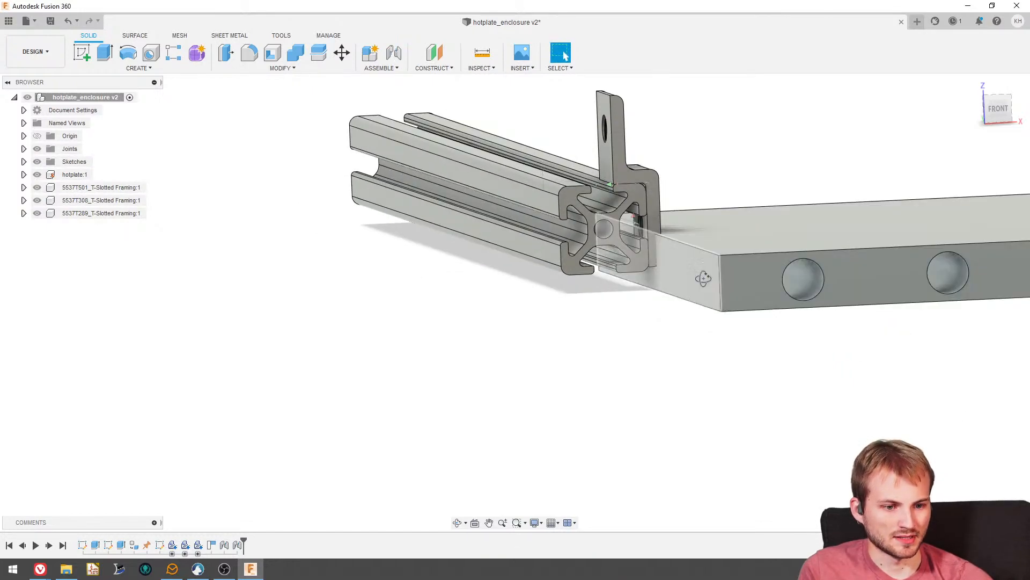
- Examine how the panel hanger's step and lower leg sit against the rail's profile from several angles
{"action": "scroll", "coordinate": [703, 279], "scroll_direction": "up", "scroll_amount": 5}
{"action": "scroll", "coordinate": [677, 174], "scroll_direction": "up", "scroll_amount": 4}
{"action": "middle_click_drag", "start_coordinate": [677, 174], "coordinate": [638, 168], "text": "shift"}
{"action": "scroll", "coordinate": [632, 169], "scroll_direction": "up", "scroll_amount": 2}
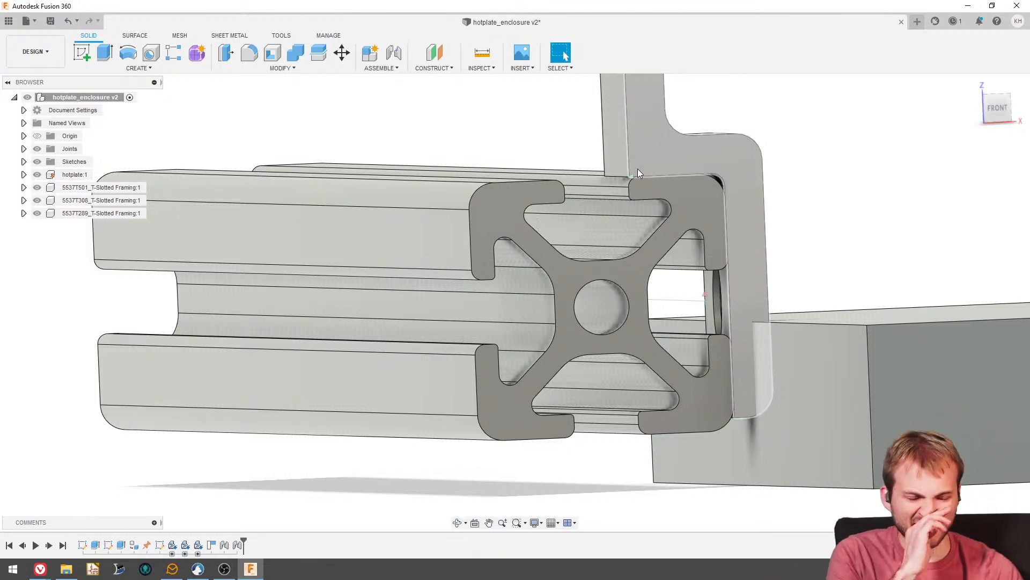
{"action": "mouse_move", "coordinate": [638, 169]}
{"action": "middle_mouse_down", "text": "shift"}
{"action": "mouse_move", "coordinate": [622, 196]}
{"action": "mouse_move", "coordinate": [549, 205]}
{"action": "middle_mouse_up", "text": "shift"}
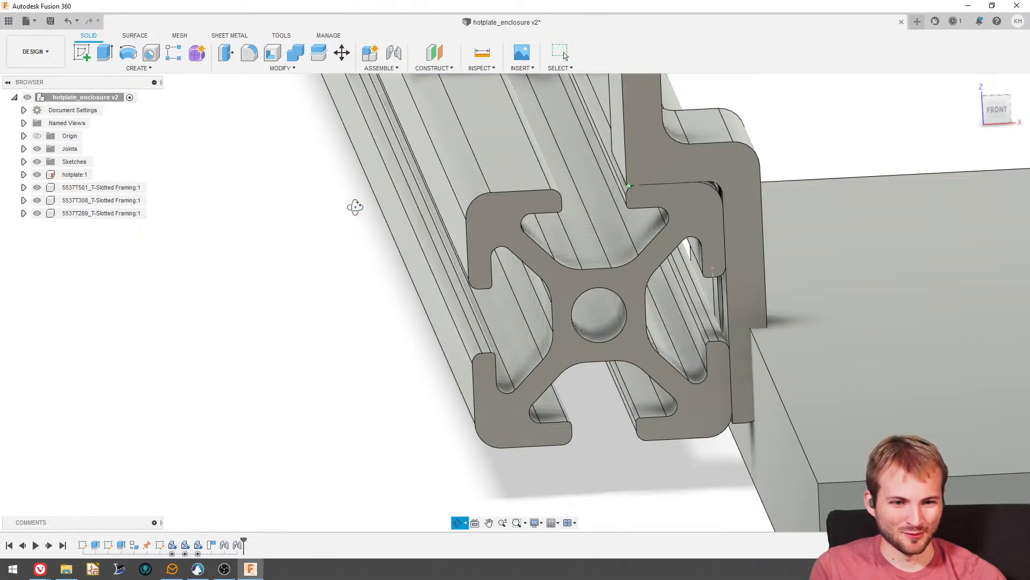
{"action": "middle_click_drag", "start_coordinate": [354, 207], "coordinate": [354, 202], "text": "shift"}
{"action": "scroll", "coordinate": [383, 257], "scroll_direction": "down", "scroll_amount": 2}
{"action": "middle_click_drag", "start_coordinate": [414, 260], "coordinate": [421, 265], "text": "shift"}
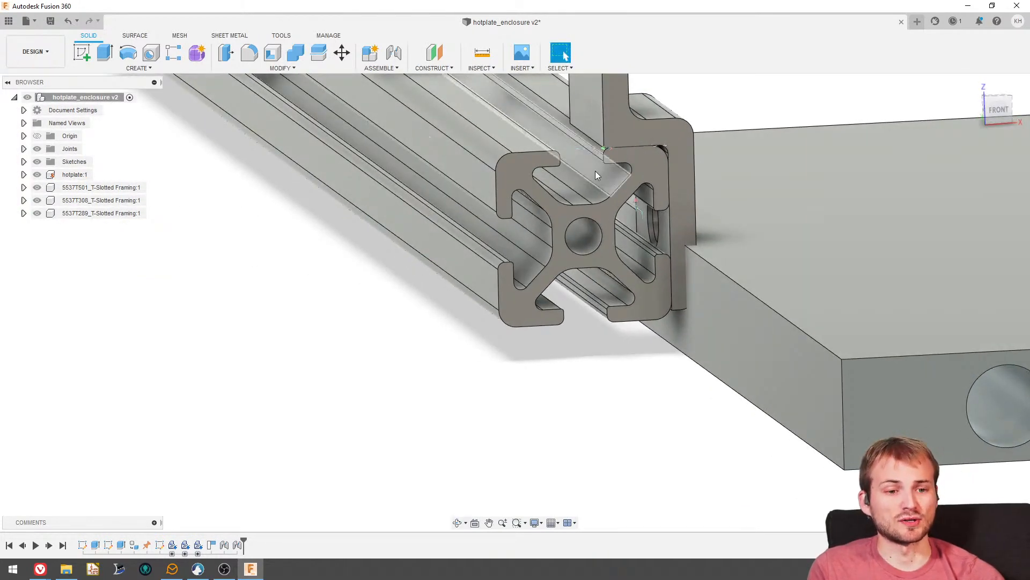
{"action": "scroll", "coordinate": [587, 194], "scroll_direction": "down", "scroll_amount": 2}
{"action": "scroll", "coordinate": [573, 358], "scroll_direction": "down", "scroll_amount": 3}
- Measure the offset between the rail's slot side face and the outer face of the hanger's upright
{"action": "scroll", "coordinate": [580, 213], "scroll_direction": "up", "scroll_amount": 10}
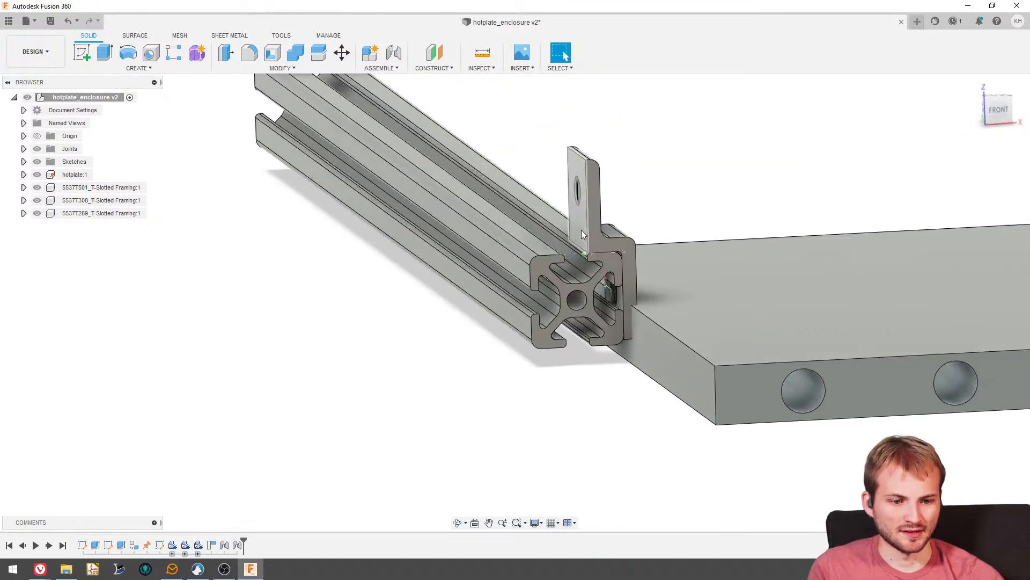
{"action": "scroll", "coordinate": [585, 285], "scroll_direction": "up", "scroll_amount": 5}
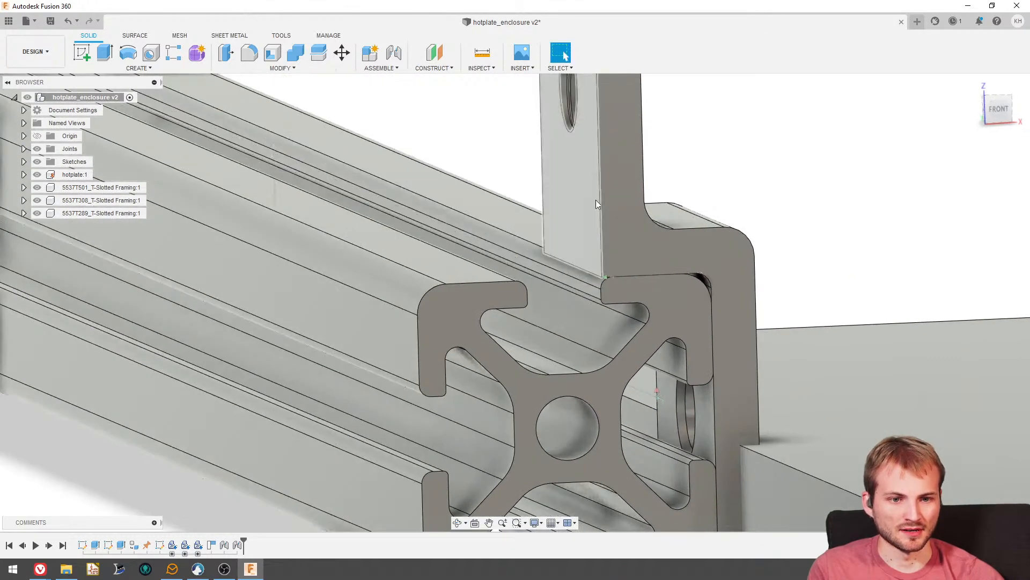
{"action": "key", "text": "i"}
{"action": "scroll", "coordinate": [593, 370], "scroll_direction": "up", "scroll_amount": 4}
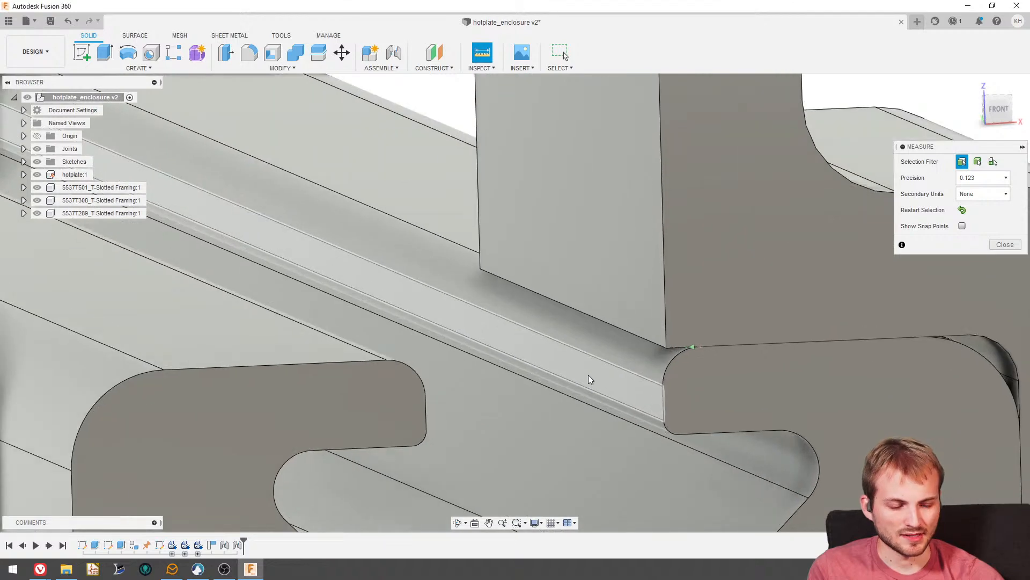
{"action": "left_click", "coordinate": [591, 380]}
{"action": "left_click", "coordinate": [612, 279]}
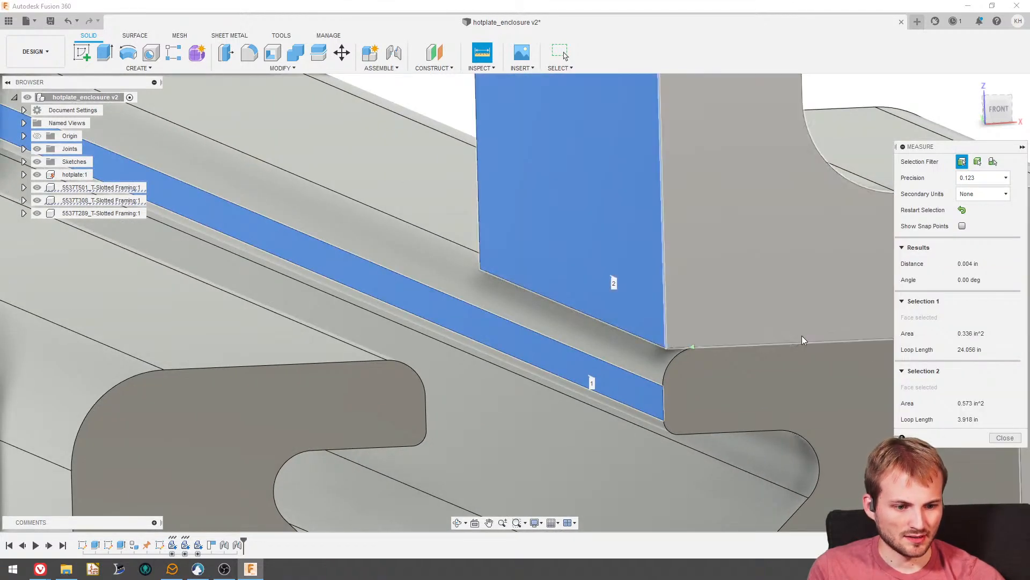
{"action": "key", "text": "Escape"}
- Pull the jointed rail and hanger sideways away from the hotplate's edge and capture the new position
{"action": "scroll", "coordinate": [649, 346], "scroll_direction": "down", "scroll_amount": 6}
{"action": "middle_click_drag", "start_coordinate": [644, 344], "coordinate": [801, 455], "text": "shift"}
{"action": "scroll", "coordinate": [663, 369], "scroll_direction": "down", "scroll_amount": 3}
{"action": "scroll", "coordinate": [681, 422], "scroll_direction": "up", "scroll_amount": 5}
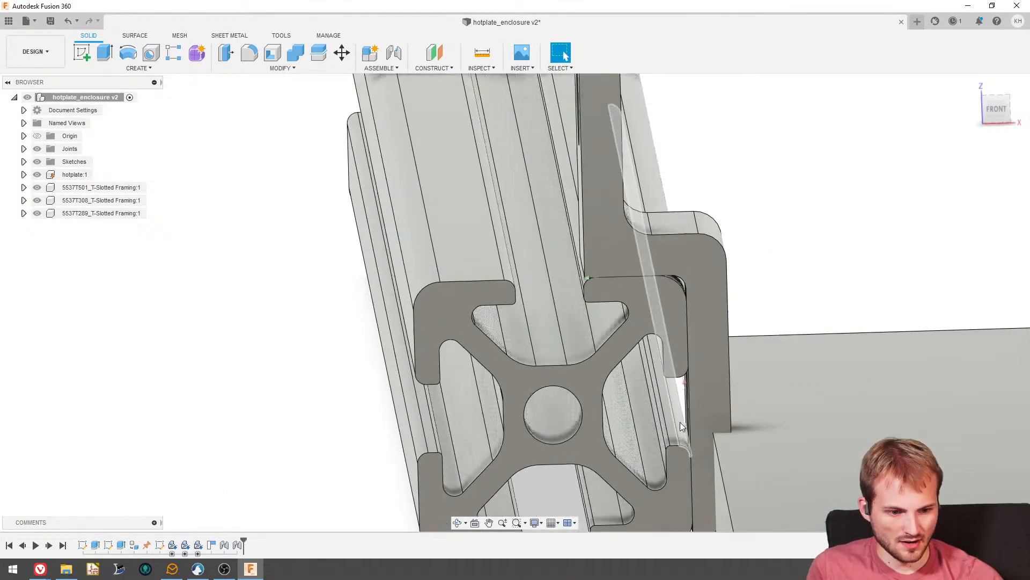
{"action": "scroll", "coordinate": [665, 349], "scroll_direction": "down", "scroll_amount": 10}
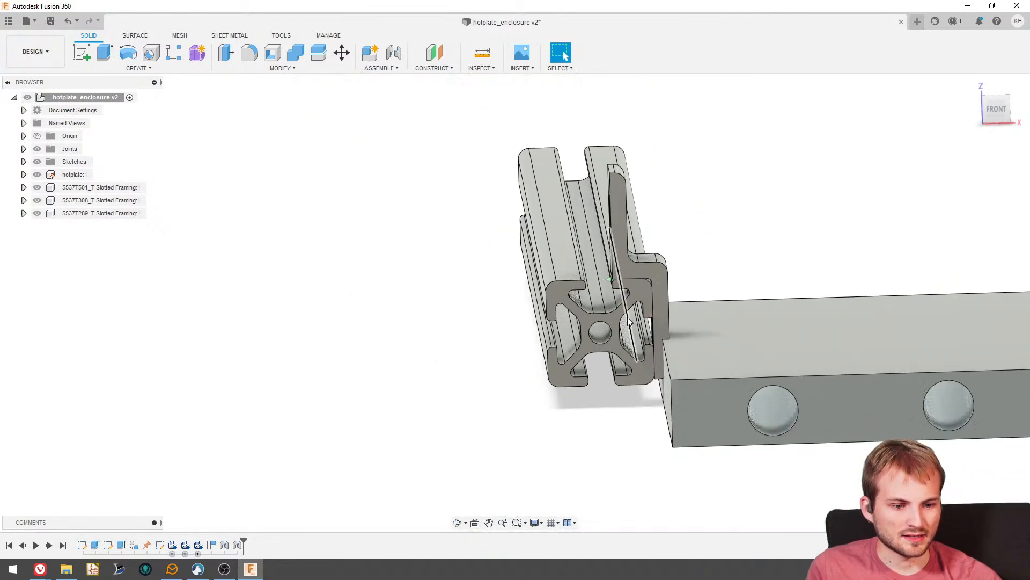
{"action": "middle_click_drag", "start_coordinate": [664, 327], "coordinate": [708, 338], "text": "shift"}
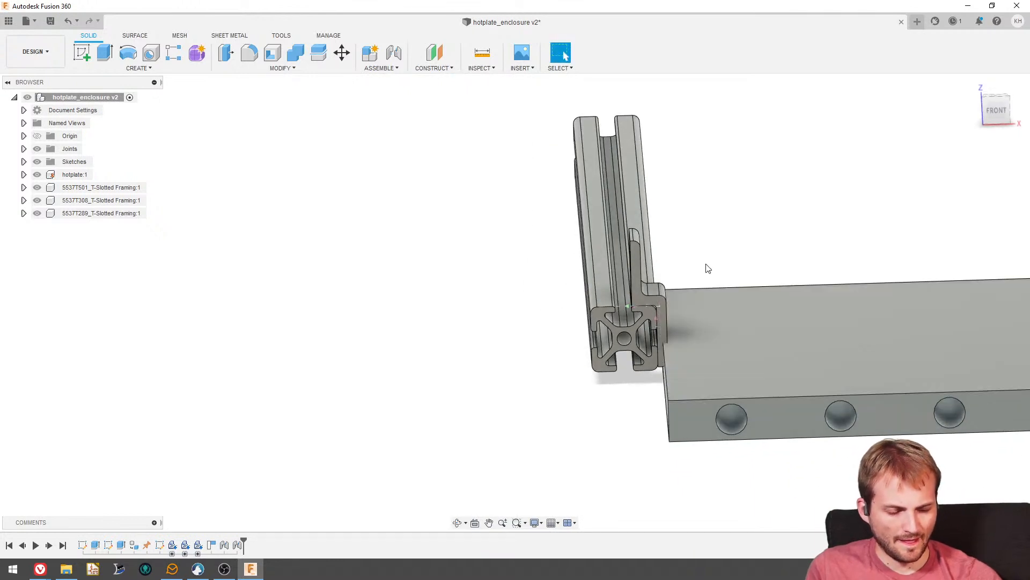
{"action": "left_click_drag", "start_coordinate": [643, 275], "coordinate": [515, 271]}
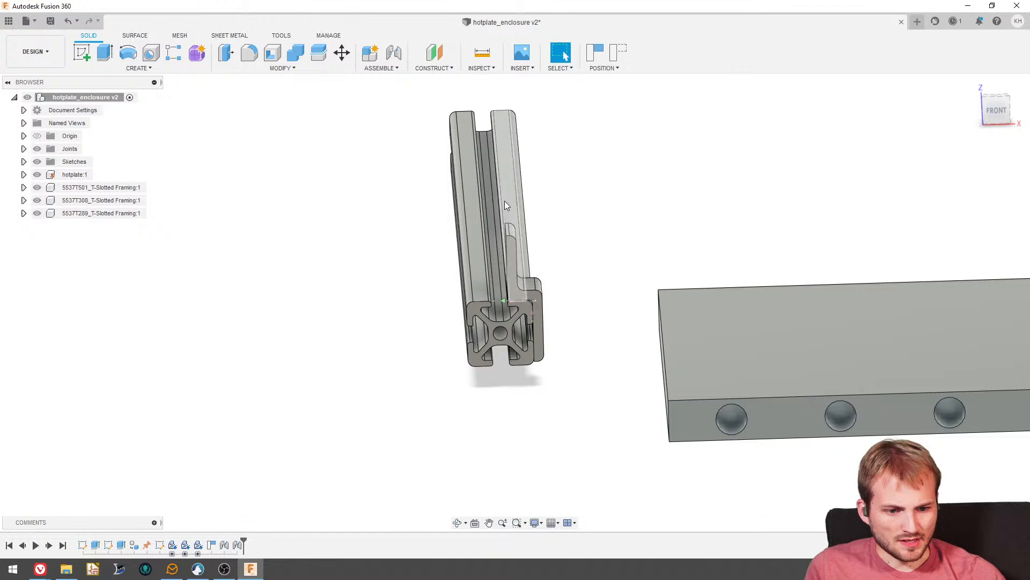
{"action": "left_click", "coordinate": [598, 51]}
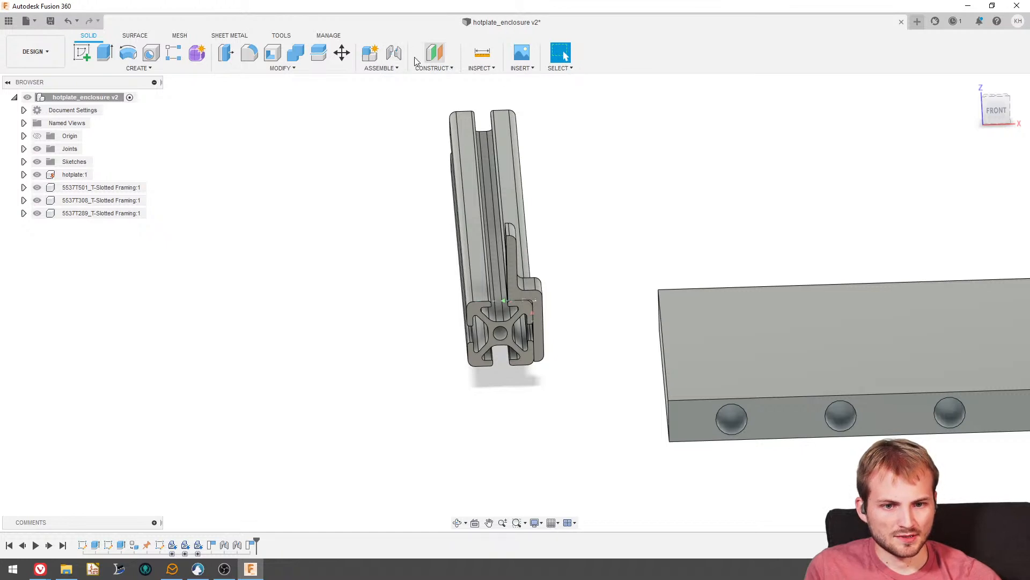
- Rotate the rail with its hanger -90° about Y and reposition the pair so the hanger's tab lies beneath the hotplate's edge
{"action": "left_click", "coordinate": [342, 52]}
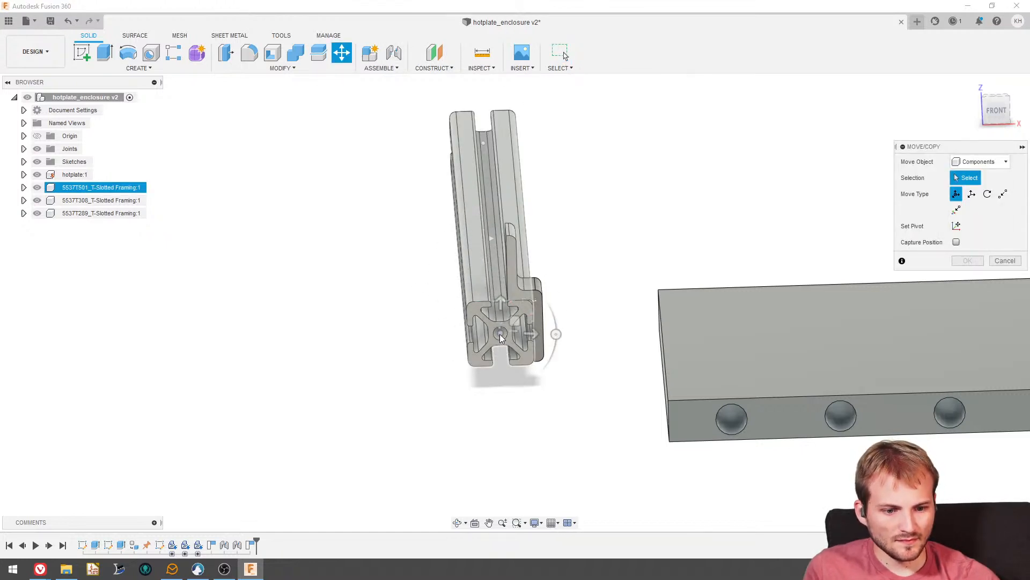
{"action": "left_click", "coordinate": [481, 289]}
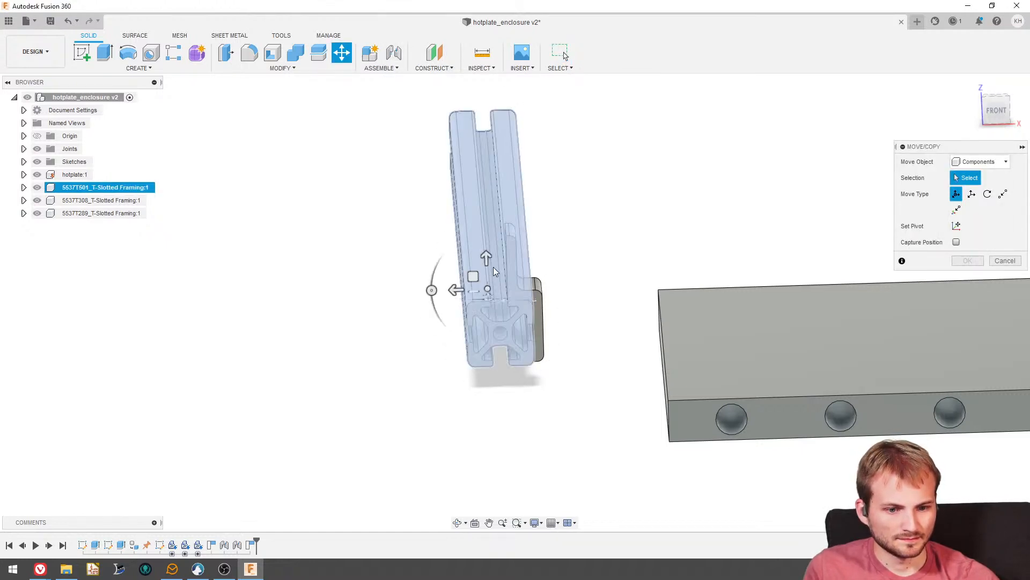
{"action": "left_click_drag", "start_coordinate": [431, 290], "coordinate": [486, 249]}
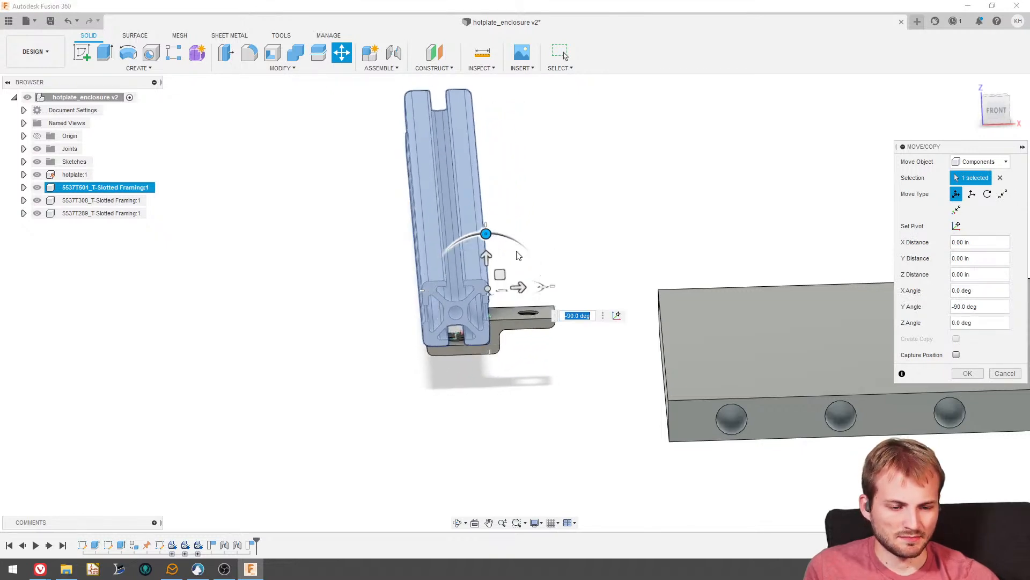
{"action": "left_click", "coordinate": [966, 374]}
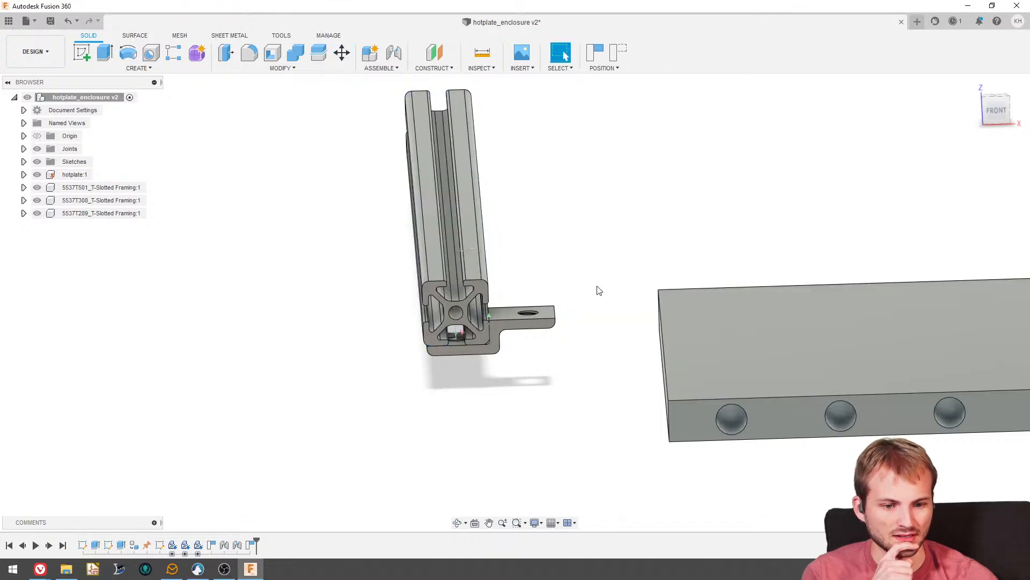
{"action": "left_click_drag", "start_coordinate": [468, 242], "coordinate": [621, 346]}
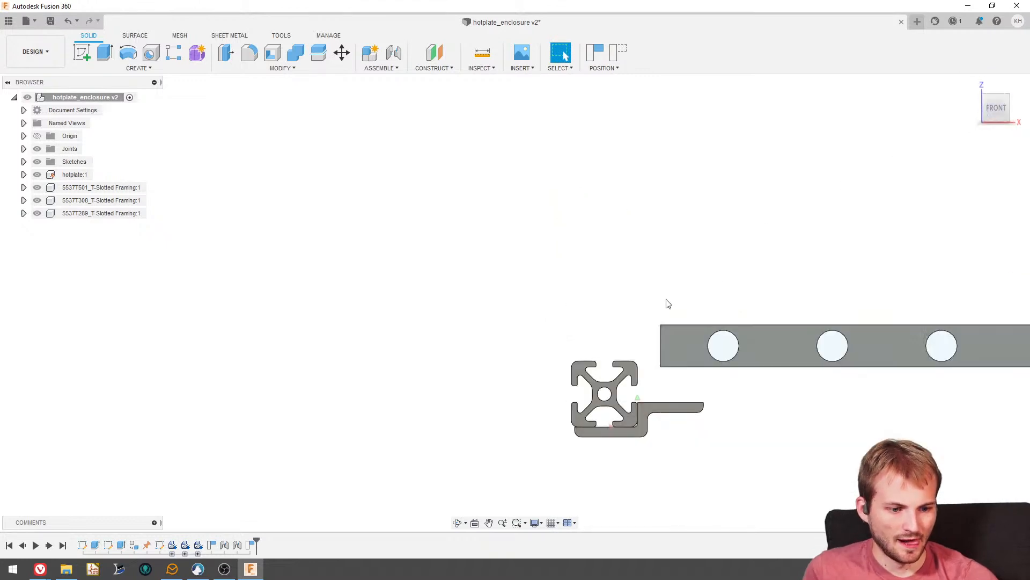
- Start a sketch on the underside face of the hotplate, capturing the current position of the moved components
{"action": "mouse_move", "coordinate": [639, 334]}
{"action": "middle_mouse_down", "text": "shift"}
{"action": "mouse_move", "coordinate": [595, 358]}
{"action": "mouse_move", "coordinate": [580, 306]}
{"action": "mouse_move", "coordinate": [589, 350]}
{"action": "mouse_move", "coordinate": [600, 311]}
{"action": "mouse_move", "coordinate": [593, 298]}
{"action": "mouse_move", "coordinate": [629, 332]}
{"action": "middle_mouse_up", "text": "shift"}
{"action": "scroll", "coordinate": [590, 355], "scroll_direction": "up", "scroll_amount": 2}
{"action": "scroll", "coordinate": [585, 338], "scroll_direction": "down", "scroll_amount": 2}
{"action": "scroll", "coordinate": [592, 299], "scroll_direction": "down", "scroll_amount": 3}
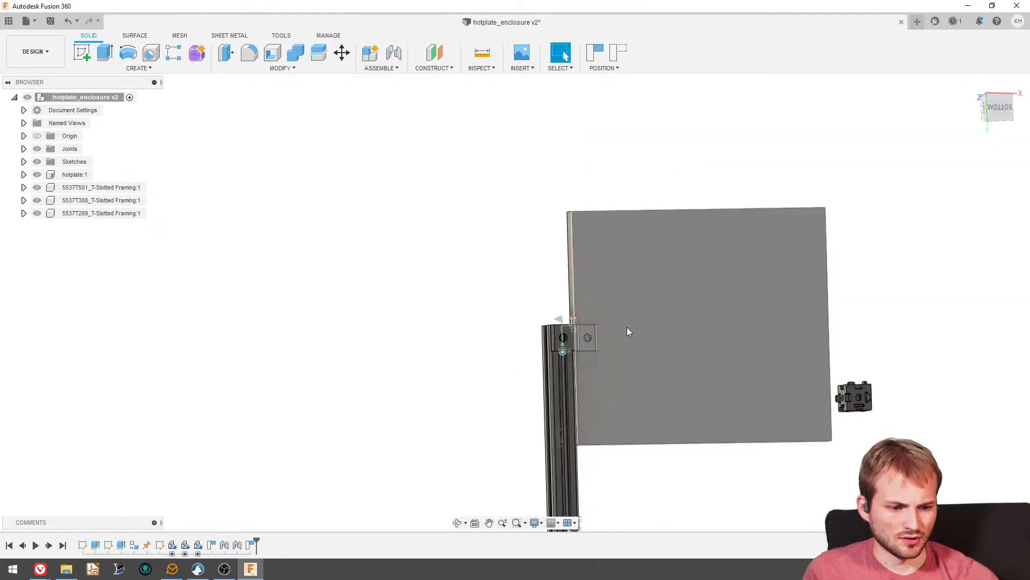
{"action": "middle_click_drag", "start_coordinate": [638, 259], "coordinate": [626, 297], "text": "shift"}
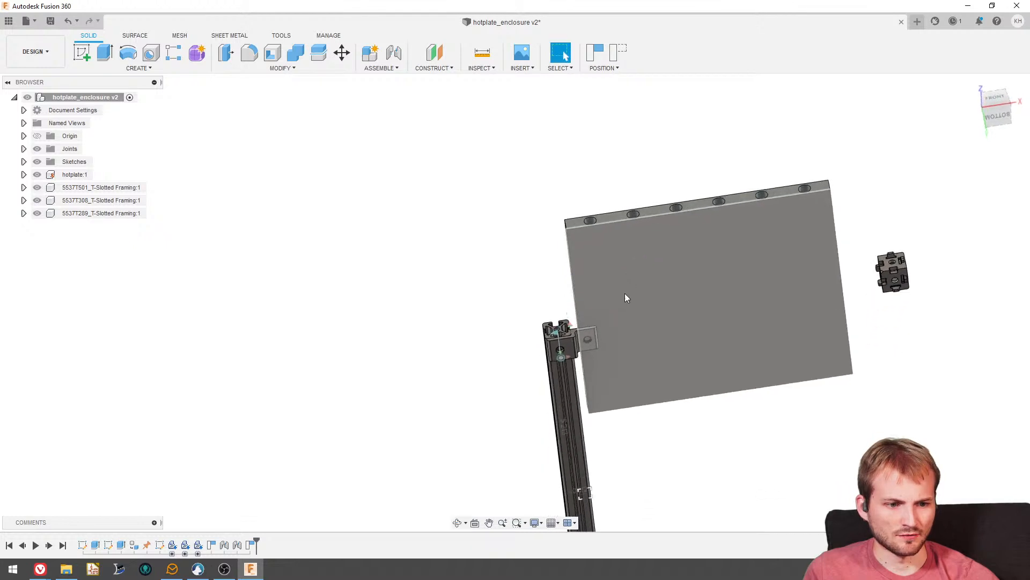
{"action": "left_click", "coordinate": [81, 52]}
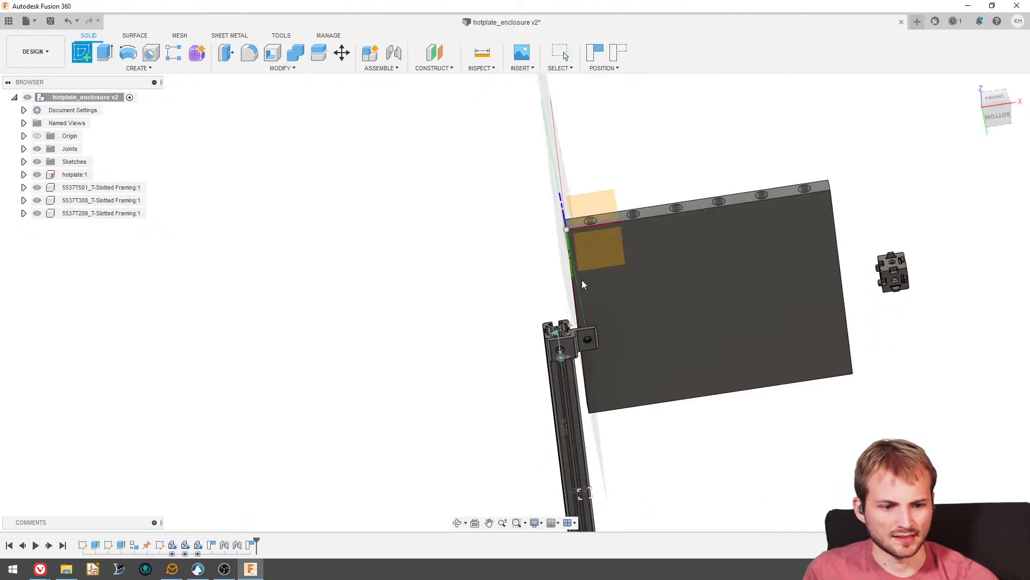
{"action": "left_click", "coordinate": [681, 272]}
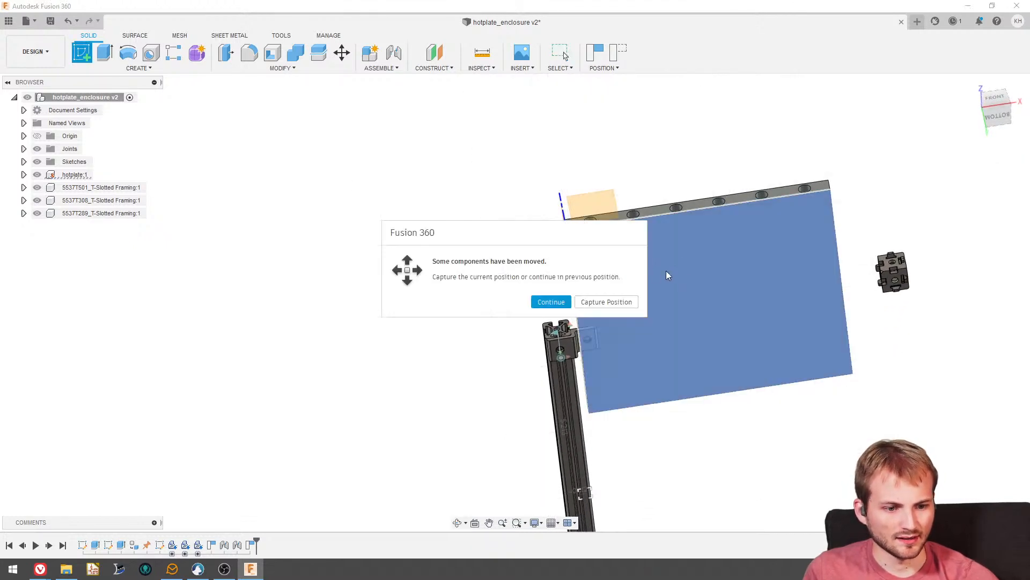
{"action": "left_click", "coordinate": [601, 305]}
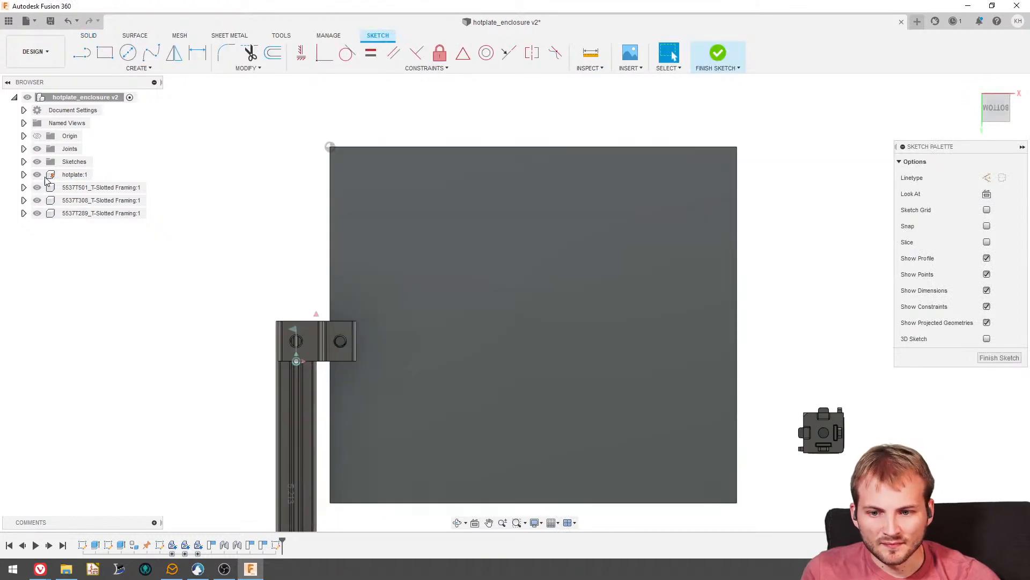
- Set the opacity of the hotplate component to 50%
{"action": "left_click", "coordinate": [75, 174]}
{"action": "right_click", "coordinate": [74, 176]}
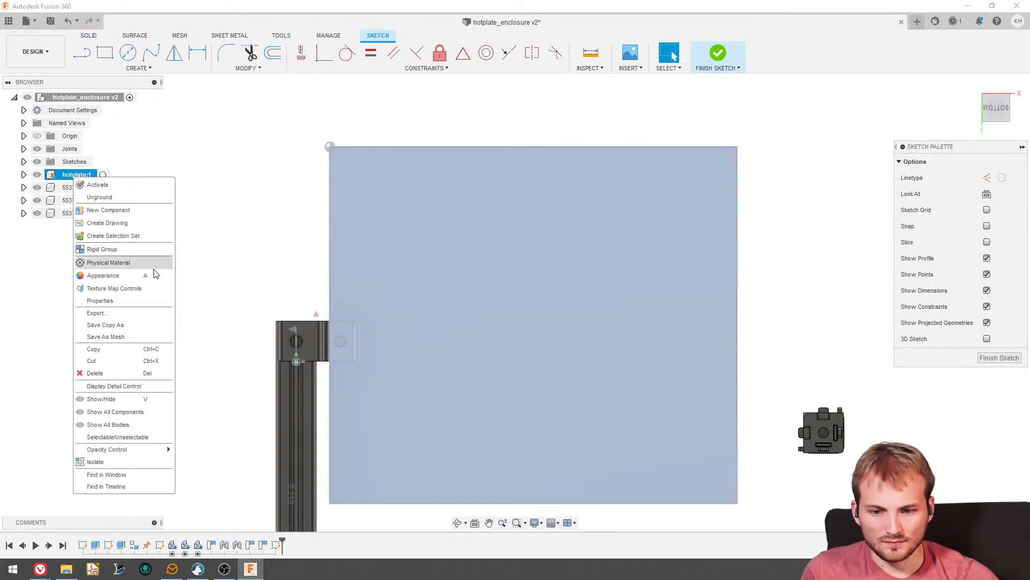
{"action": "mouse_move", "coordinate": [131, 450]}
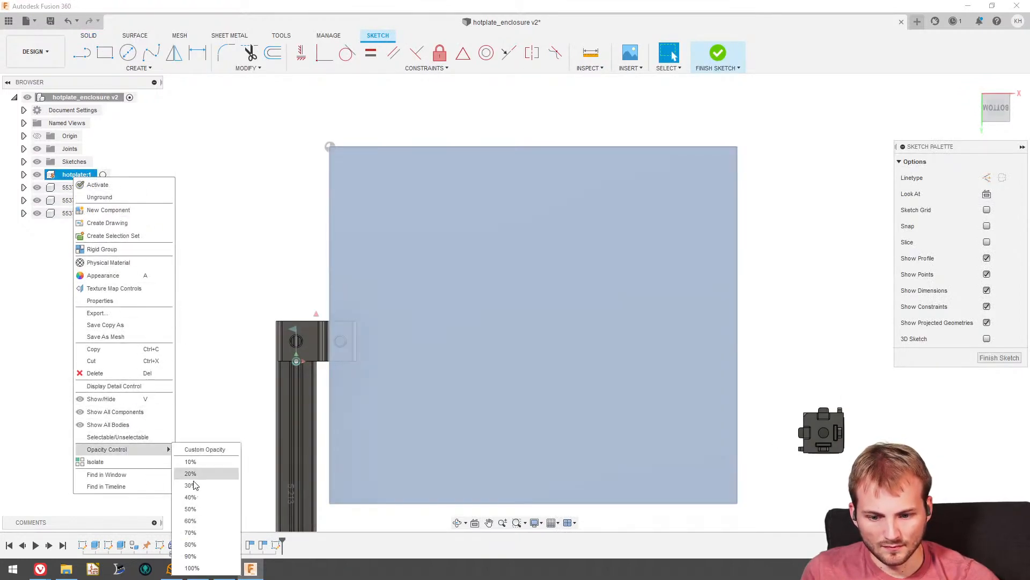
{"action": "left_click", "coordinate": [190, 509]}
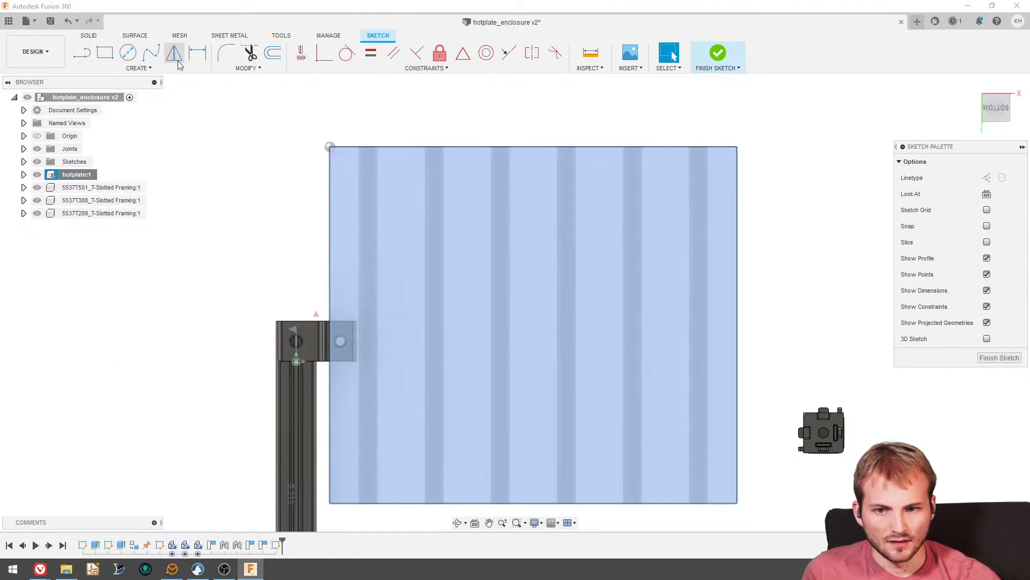
- Sketch three circles on the hotplate's underside: one by the edge with the hanger, one by the front edge and one by the opposite side edge
{"action": "left_click", "coordinate": [128, 53]}
{"action": "scroll", "coordinate": [348, 343], "scroll_direction": "up", "scroll_amount": 3}
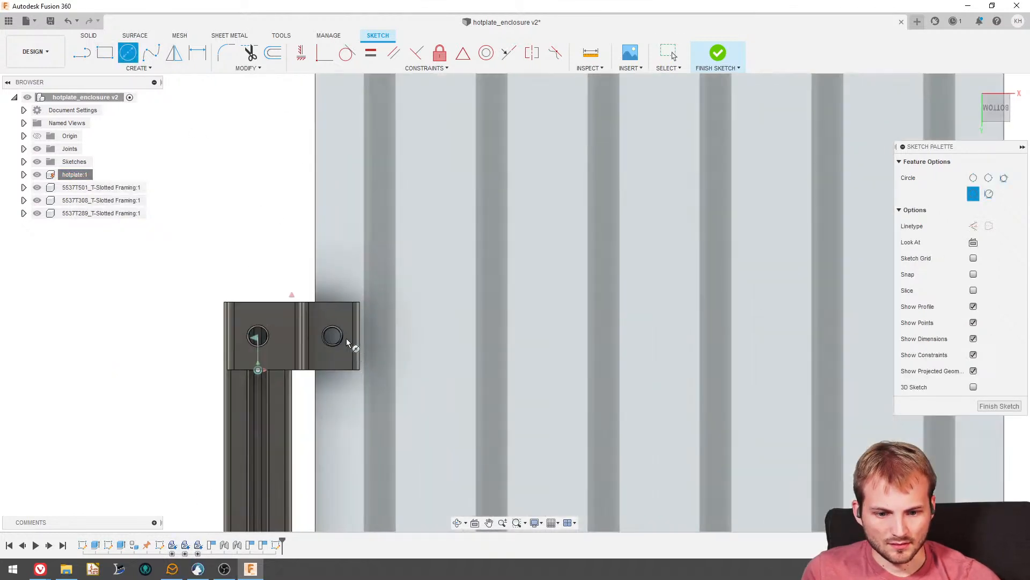
{"action": "scroll", "coordinate": [347, 341], "scroll_direction": "up", "scroll_amount": 4}
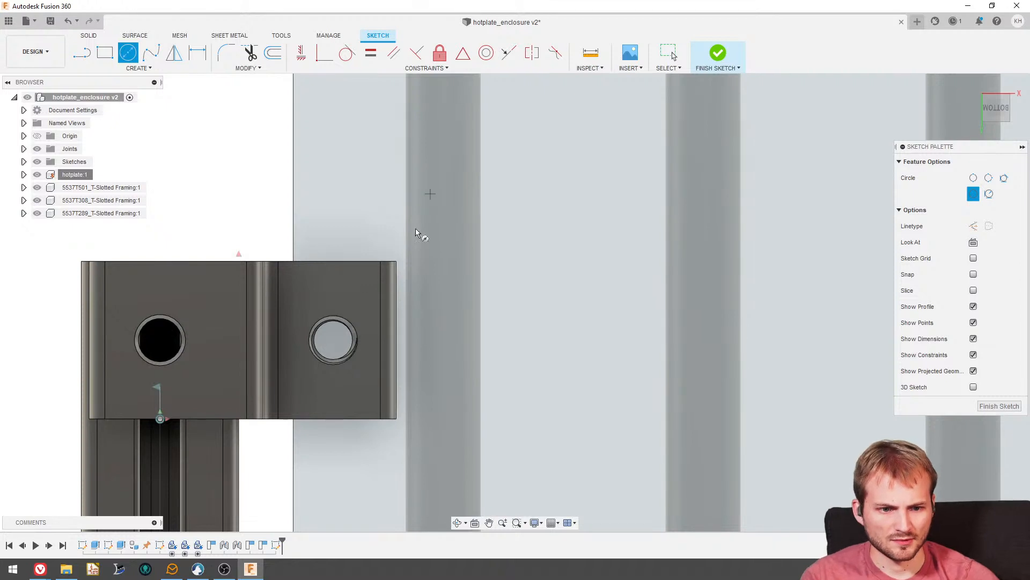
{"action": "scroll", "coordinate": [333, 336], "scroll_direction": "down", "scroll_amount": 6}
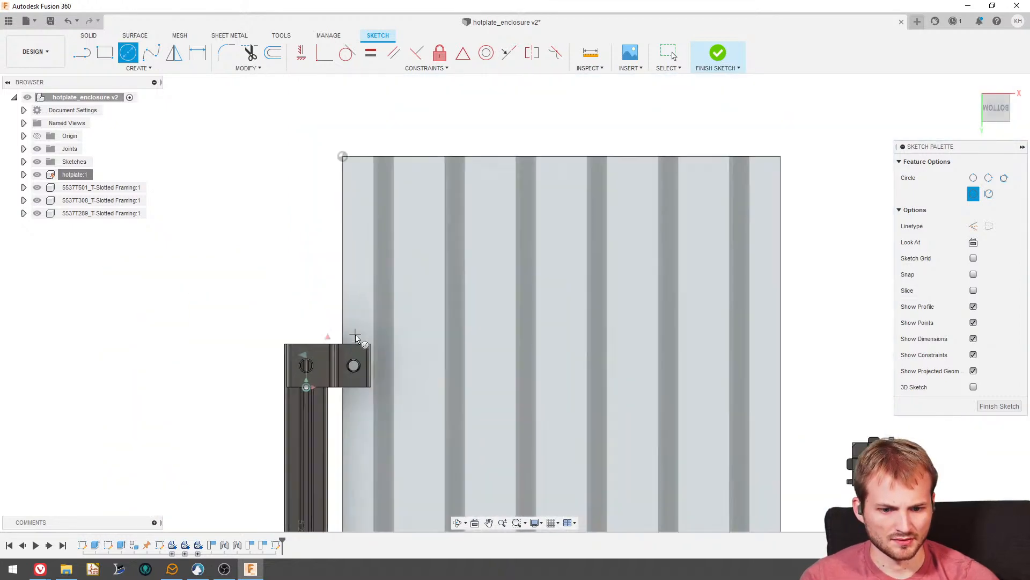
{"action": "left_click", "coordinate": [352, 316]}
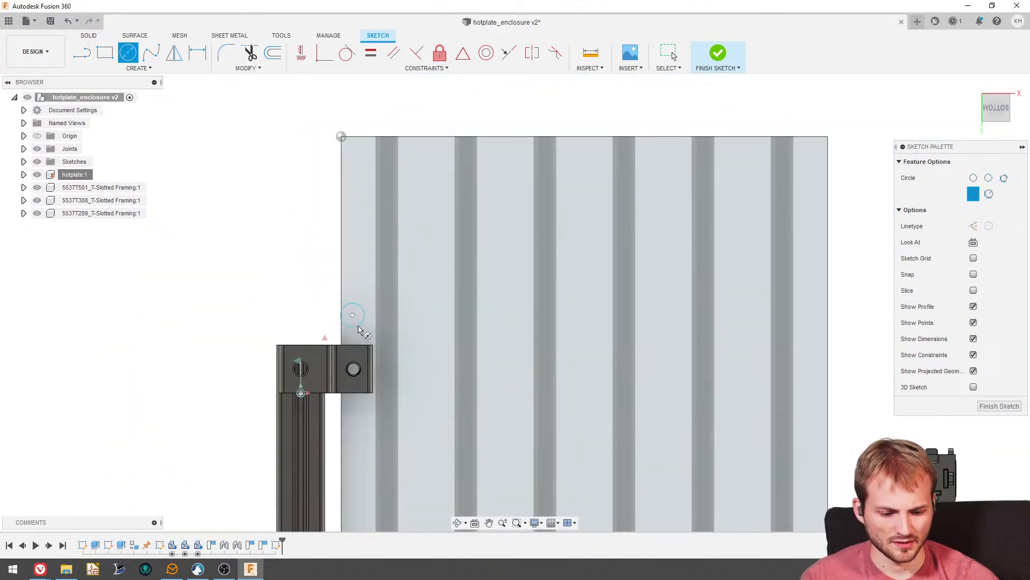
{"action": "left_click", "coordinate": [582, 165]}
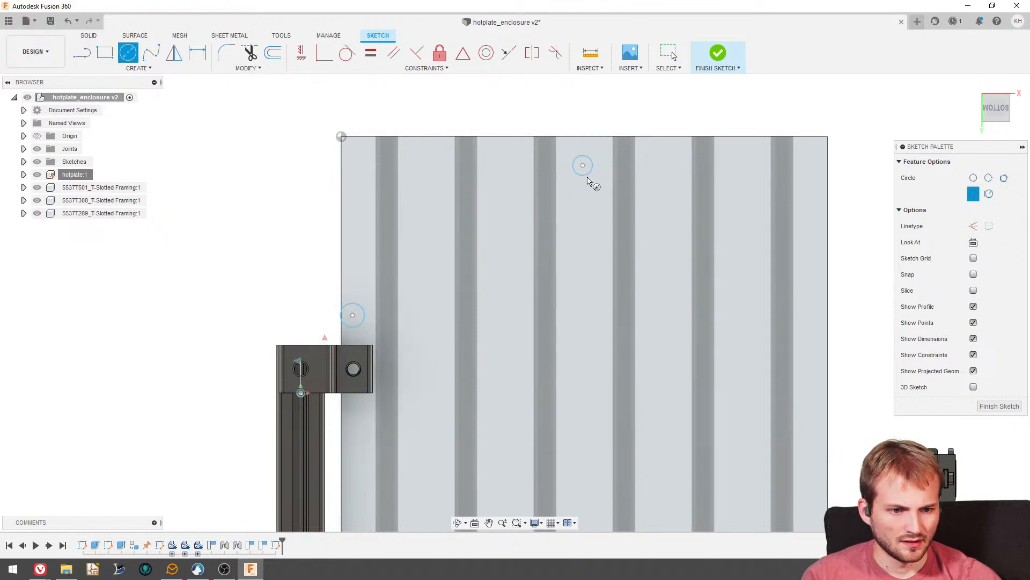
{"action": "left_click", "coordinate": [810, 349]}
{"action": "key", "text": "Return"}
{"action": "key", "text": "Escape"}
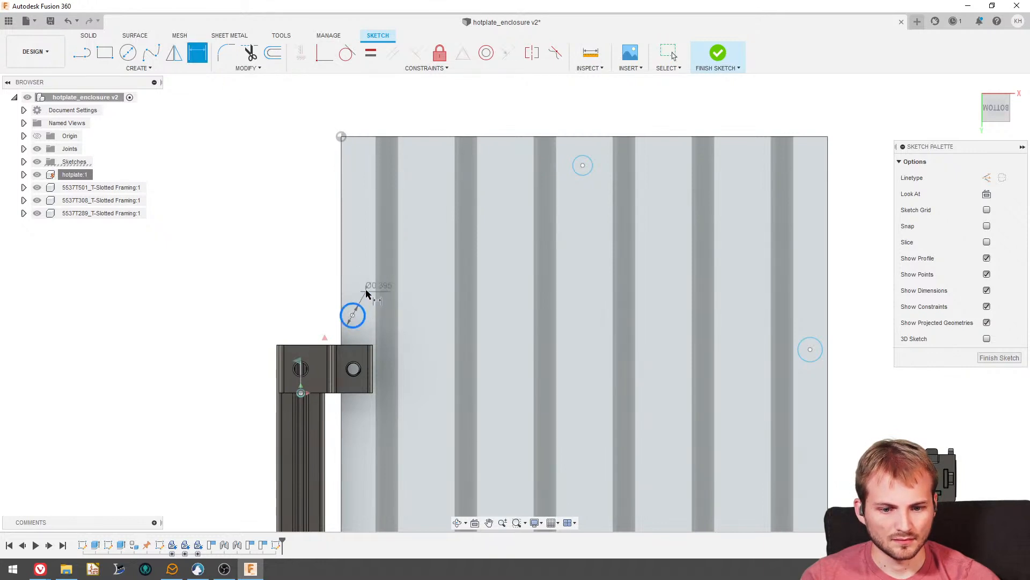
- Dimension the circle by the hanger to a diameter of 0.25 and make the other two circles equal to it
{"action": "left_click", "coordinate": [365, 290]}
{"action": "type", "text": "0.25"}
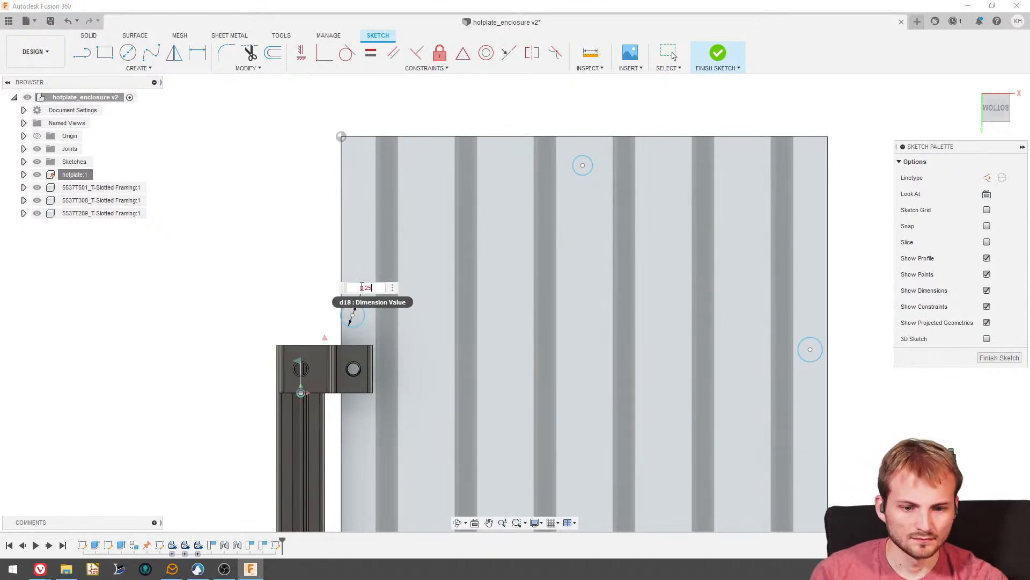
{"action": "key", "text": "Return"}
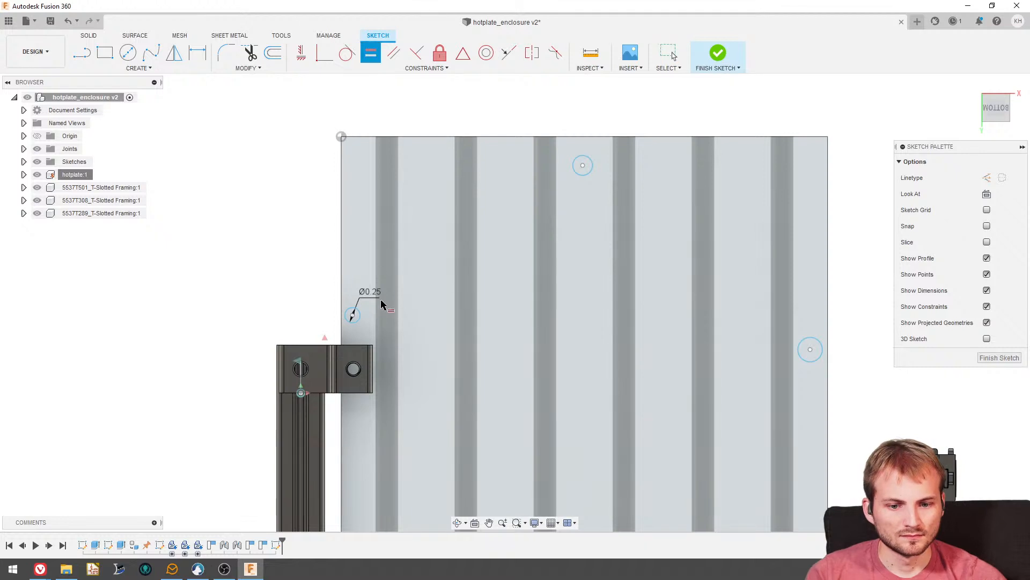
{"action": "left_click", "coordinate": [354, 316]}
{"action": "left_click", "coordinate": [582, 167]}
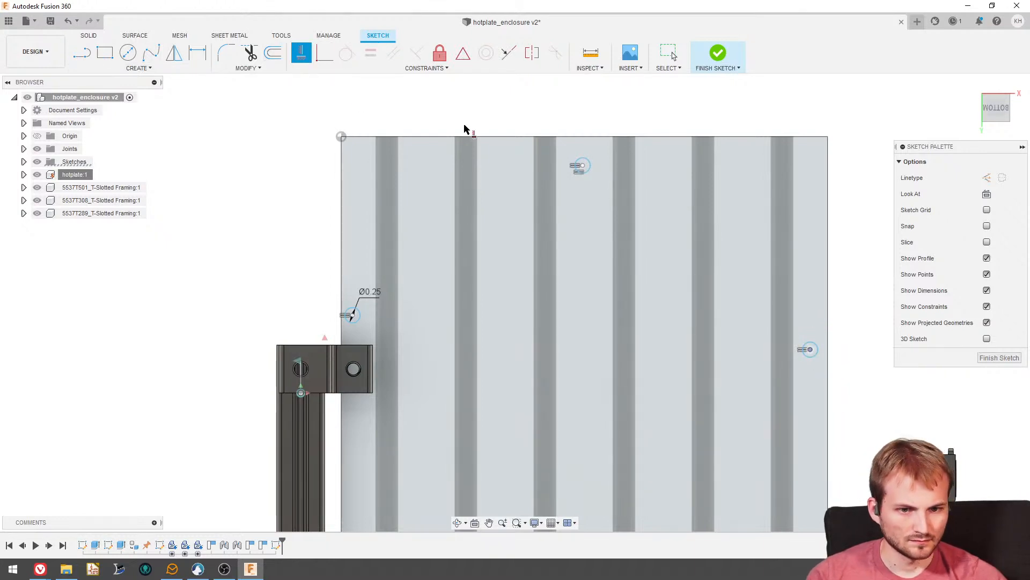
- Project the hotplate's underside face into the sketch as linked reference geometry
{"action": "key", "text": "Escape"}
{"action": "left_click", "coordinate": [145, 68]}
{"action": "mouse_move", "coordinate": [145, 259]}
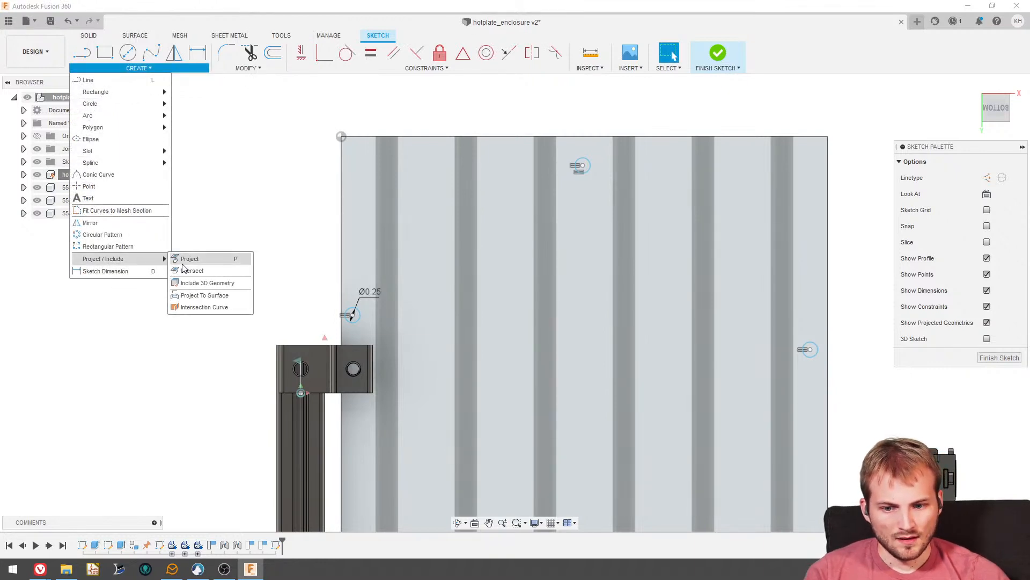
{"action": "left_click", "coordinate": [183, 261]}
{"action": "left_click", "coordinate": [380, 227]}
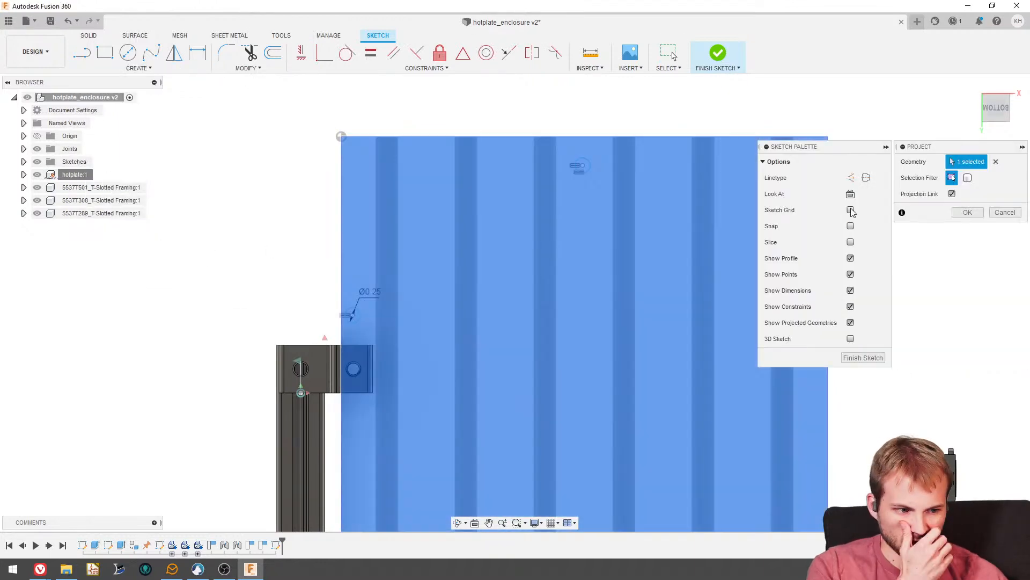
{"action": "left_click", "coordinate": [966, 212]}
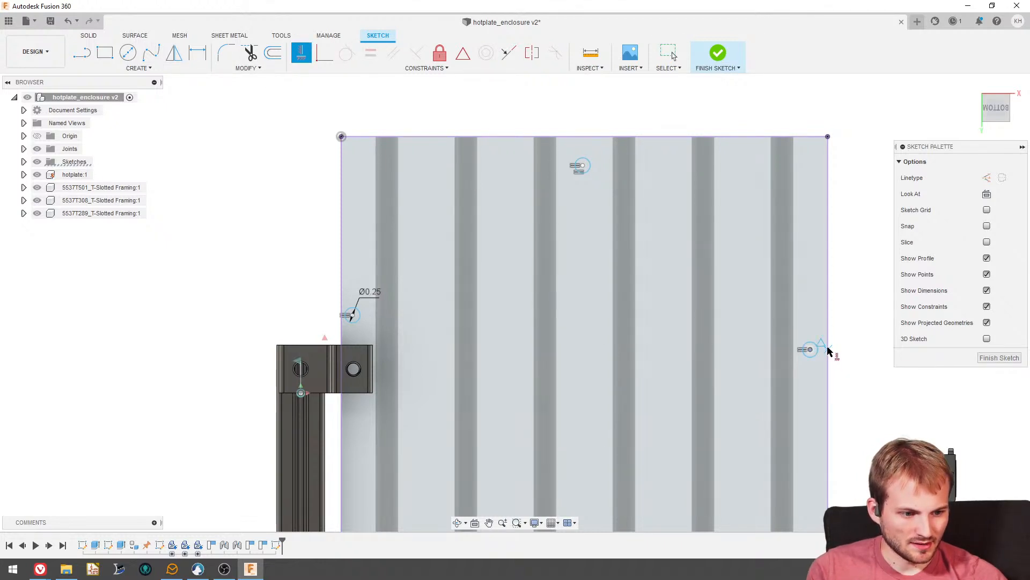
- Align both side circles horizontally with the side edge's midpoint, and the front circle vertically with the front edge's midpoint
{"action": "left_click", "coordinate": [352, 315]}
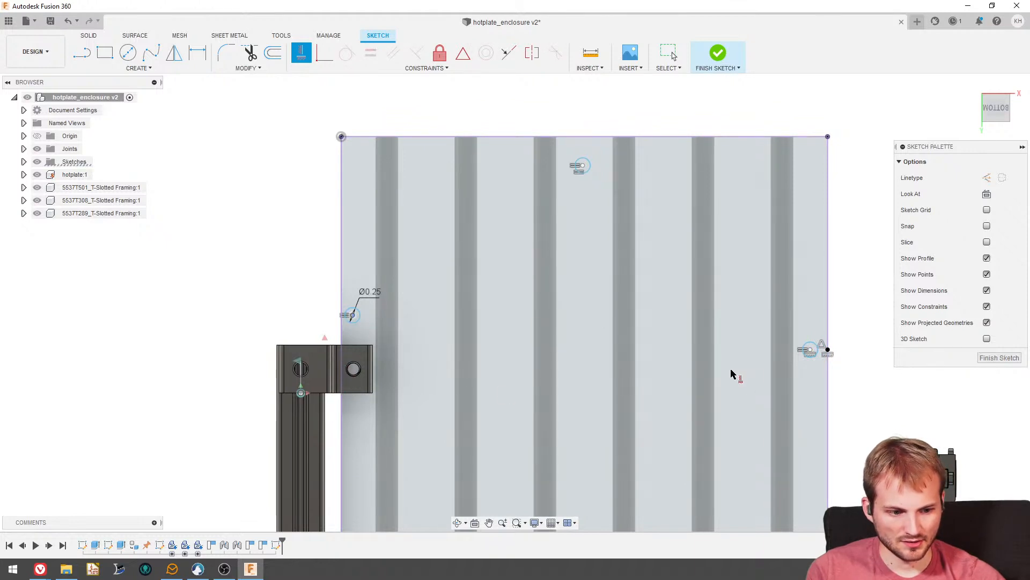
{"action": "left_click", "coordinate": [811, 352]}
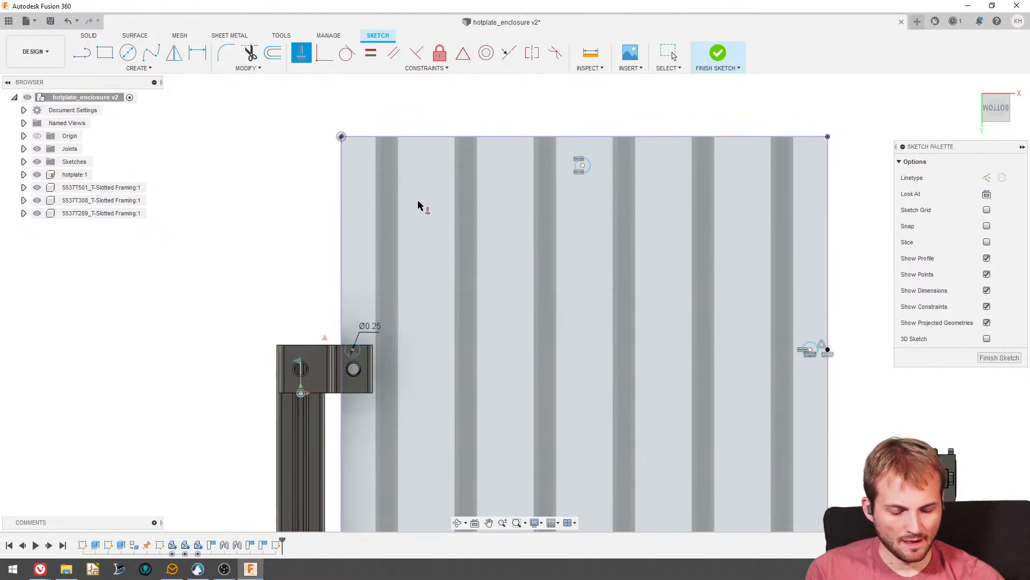
{"action": "scroll", "coordinate": [414, 271], "scroll_direction": "down", "scroll_amount": 2}
{"action": "scroll", "coordinate": [412, 313], "scroll_direction": "up", "scroll_amount": 3}
{"action": "scroll", "coordinate": [488, 230], "scroll_direction": "down", "scroll_amount": 1}
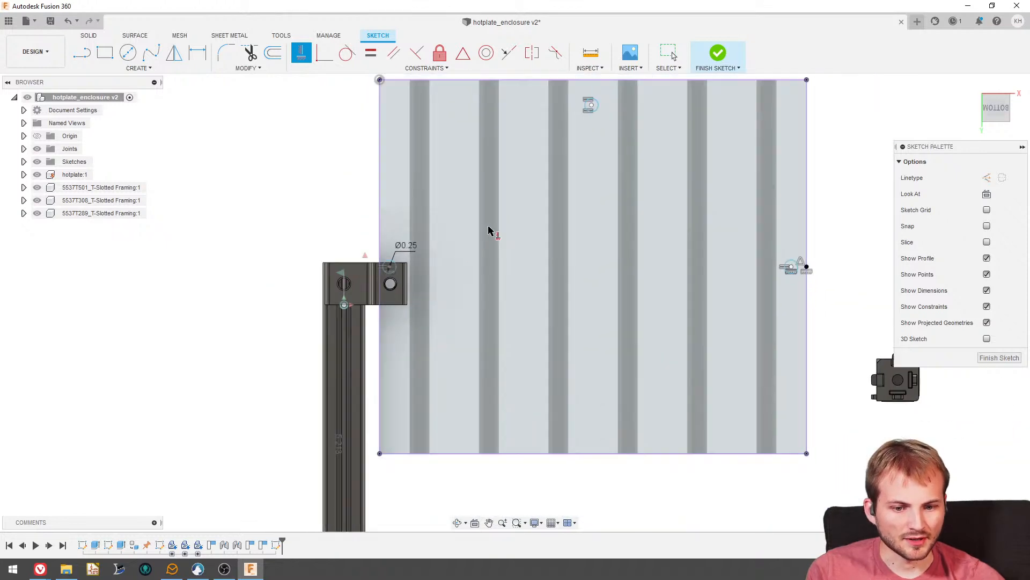
{"action": "left_click", "coordinate": [592, 106]}
{"action": "scroll", "coordinate": [581, 320], "scroll_direction": "down", "scroll_amount": 2}
{"action": "scroll", "coordinate": [589, 160], "scroll_direction": "up", "scroll_amount": 2}
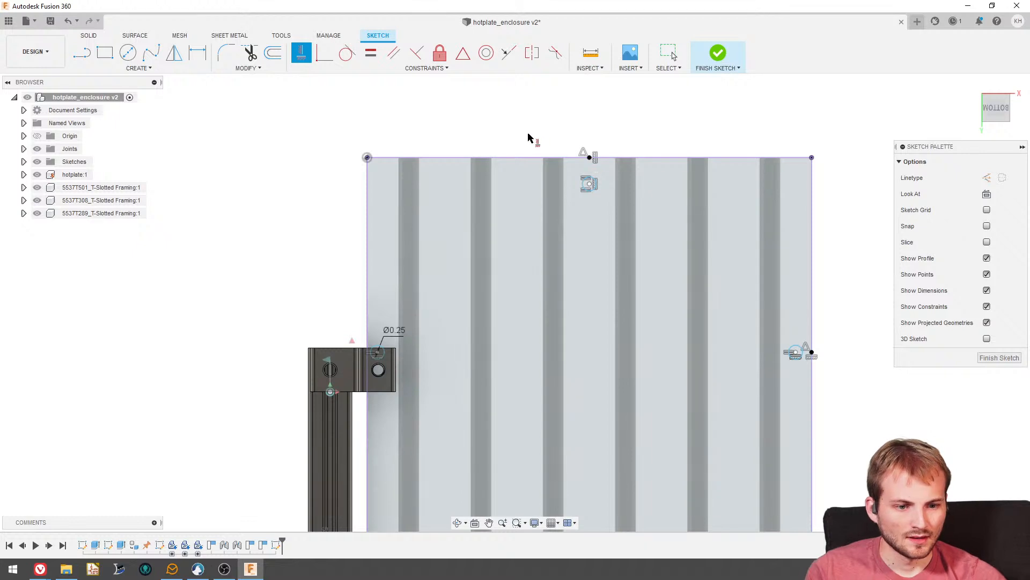
{"action": "key", "text": "Escape"}
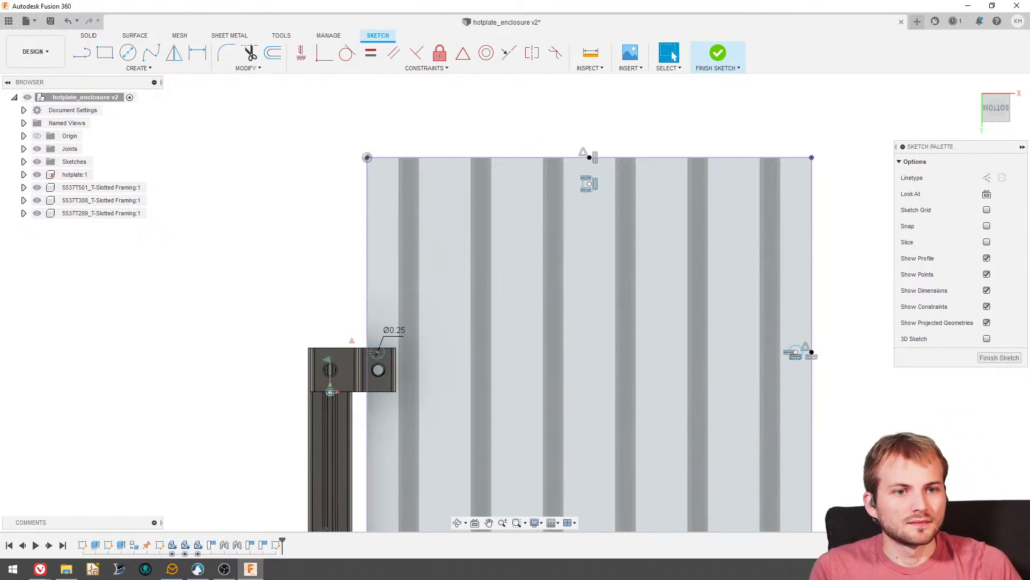
- Examine how the sketched circles line up with the hanger's hole and the hotplate's bored channels from below and from the front
{"action": "key", "text": "alt+Tab"}
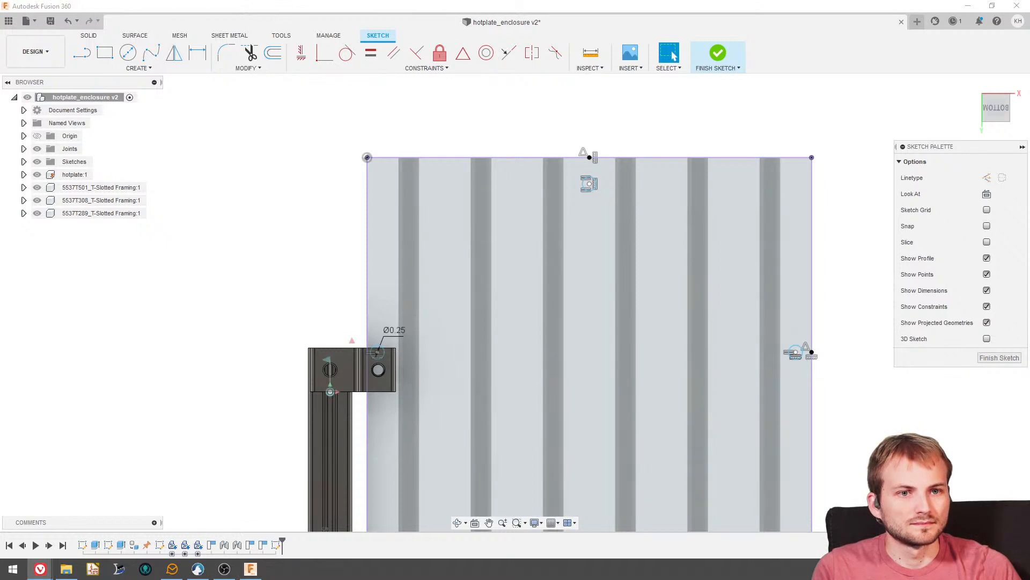
{"action": "scroll", "coordinate": [585, 156], "scroll_direction": "up", "scroll_amount": 3}
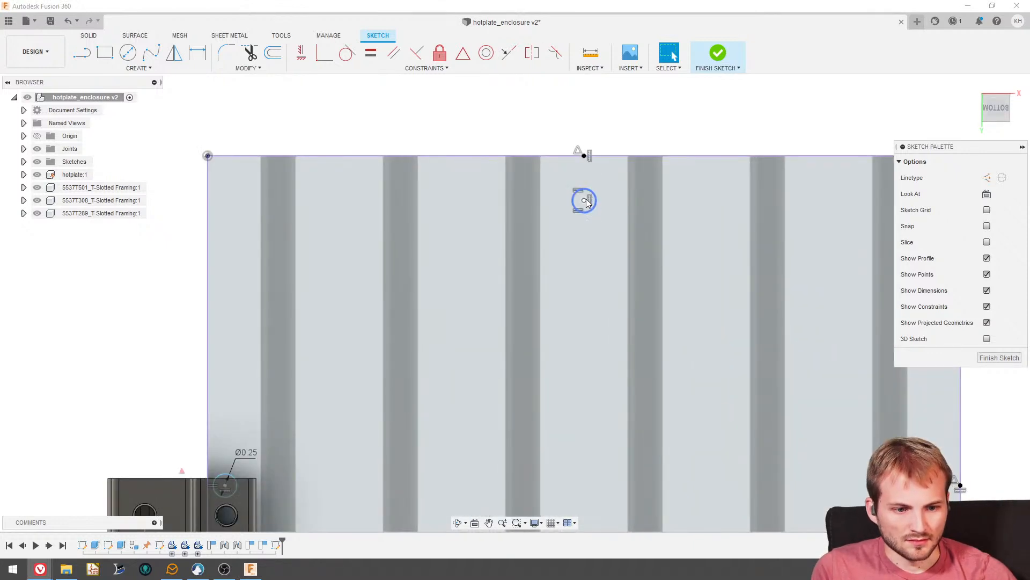
{"action": "scroll", "coordinate": [243, 218], "scroll_direction": "down", "scroll_amount": 2}
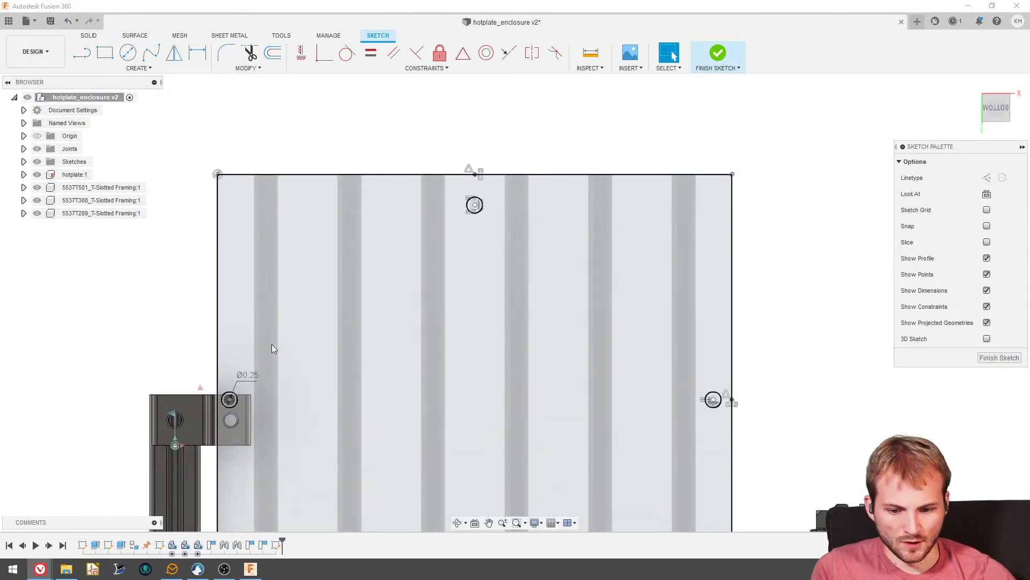
{"action": "scroll", "coordinate": [275, 340], "scroll_direction": "up", "scroll_amount": 3}
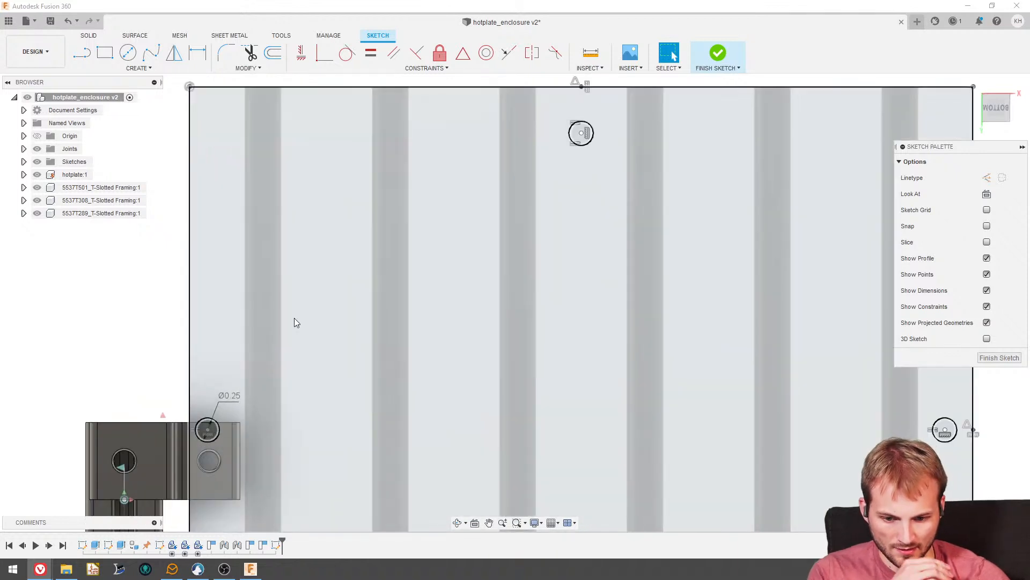
{"action": "scroll", "coordinate": [294, 322], "scroll_direction": "down", "scroll_amount": 2}
{"action": "middle_click_drag", "start_coordinate": [249, 349], "coordinate": [263, 416], "text": "shift"}
{"action": "scroll", "coordinate": [248, 218], "scroll_direction": "up", "scroll_amount": 5}
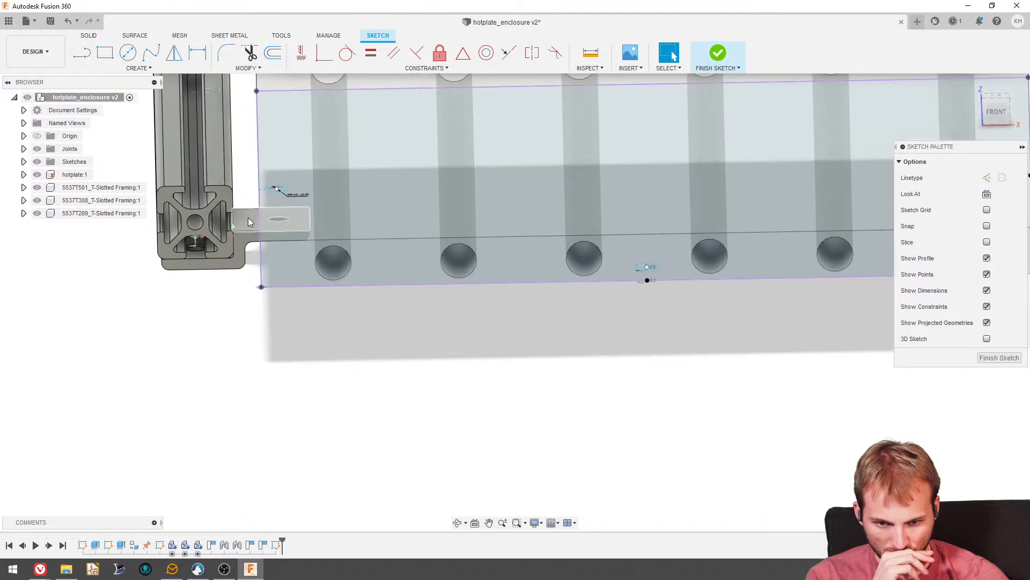
{"action": "middle_click_drag", "start_coordinate": [264, 208], "coordinate": [265, 222], "text": "shift"}
{"action": "scroll", "coordinate": [304, 308], "scroll_direction": "down", "scroll_amount": 3}
{"action": "scroll", "coordinate": [286, 209], "scroll_direction": "up", "scroll_amount": 3}
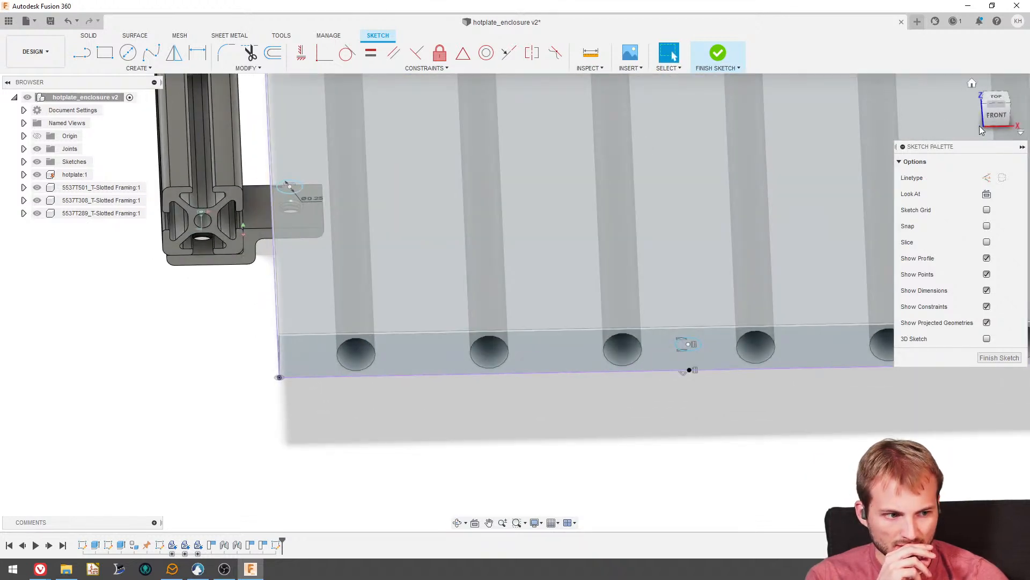
{"action": "middle_click_drag", "start_coordinate": [618, 345], "coordinate": [621, 239], "text": "shift"}
{"action": "scroll", "coordinate": [620, 239], "scroll_direction": "down", "scroll_amount": 3}
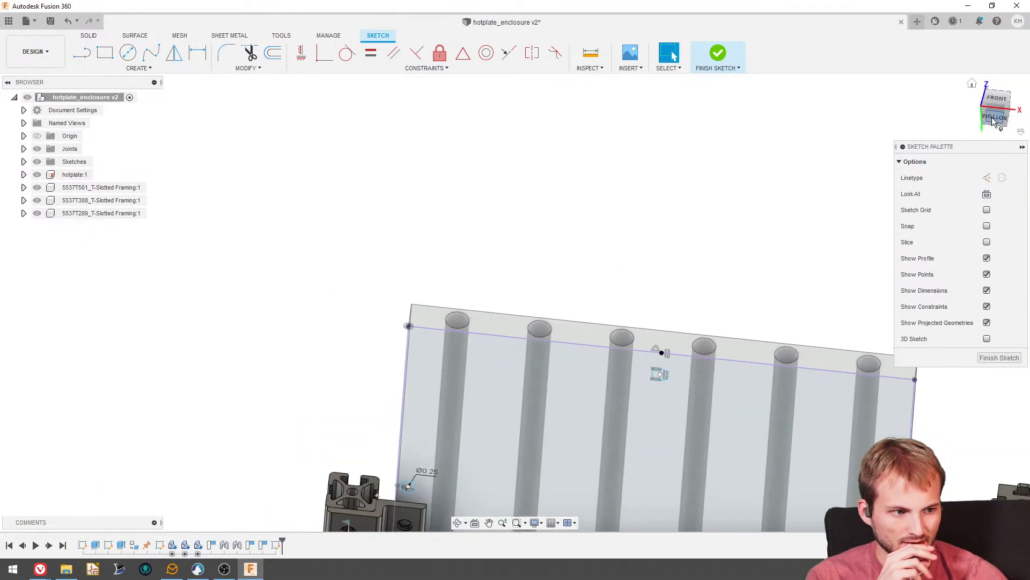
{"action": "scroll", "coordinate": [429, 384], "scroll_direction": "up", "scroll_amount": 10}
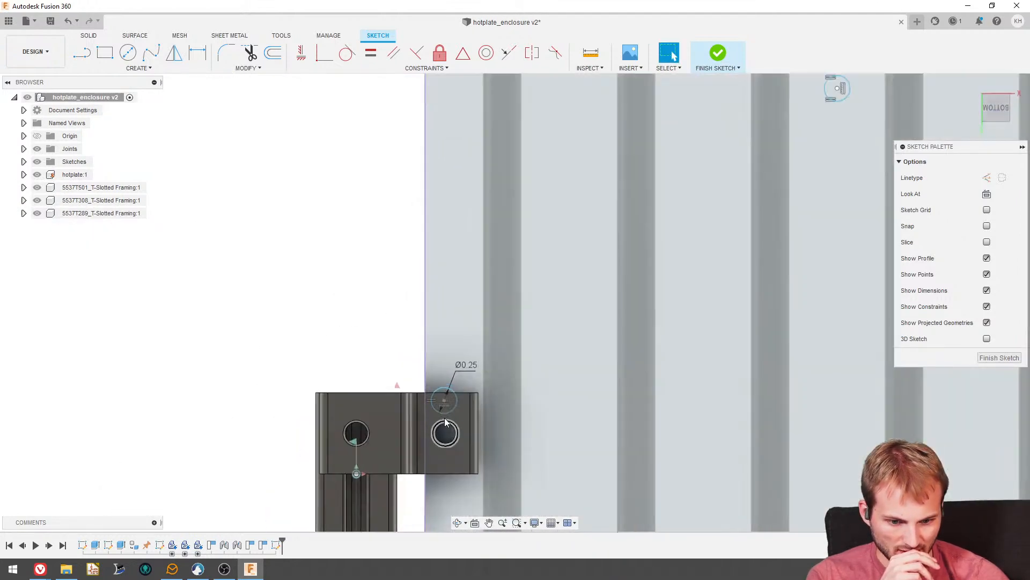
{"action": "scroll", "coordinate": [517, 348], "scroll_direction": "down", "scroll_amount": 5}
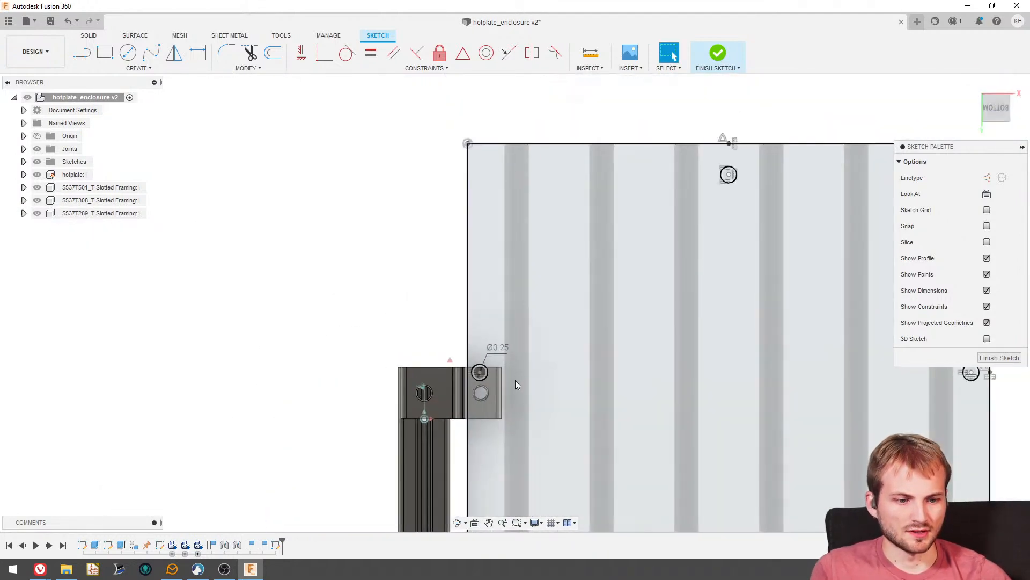
{"action": "scroll", "coordinate": [697, 226], "scroll_direction": "up", "scroll_amount": 4}
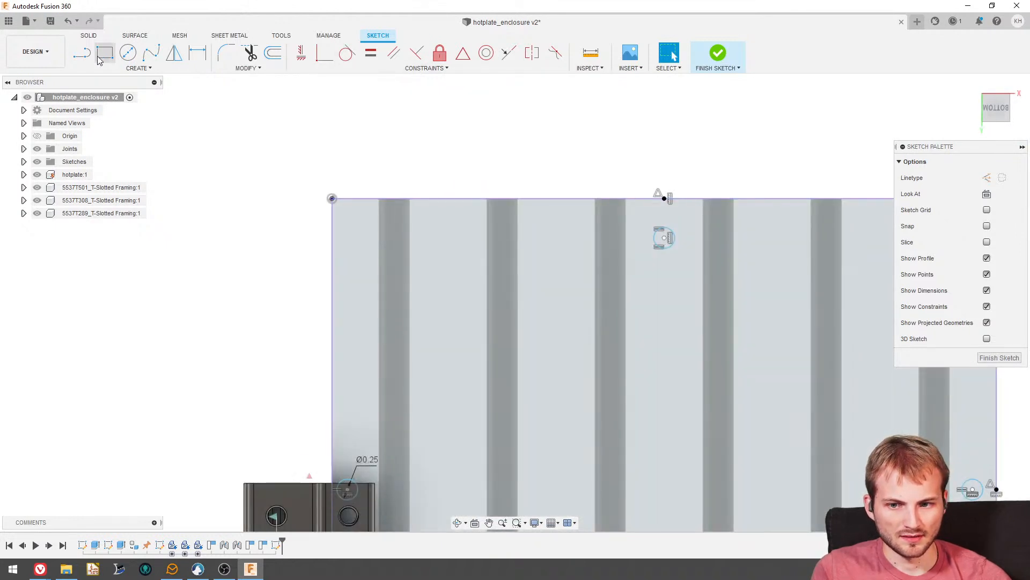
- Draw a line from the centre of each of the three circles to the midpoint of its nearest hotplate edge
{"action": "scroll", "coordinate": [649, 239], "scroll_direction": "up", "scroll_amount": 3}
{"action": "left_click", "coordinate": [680, 234]}
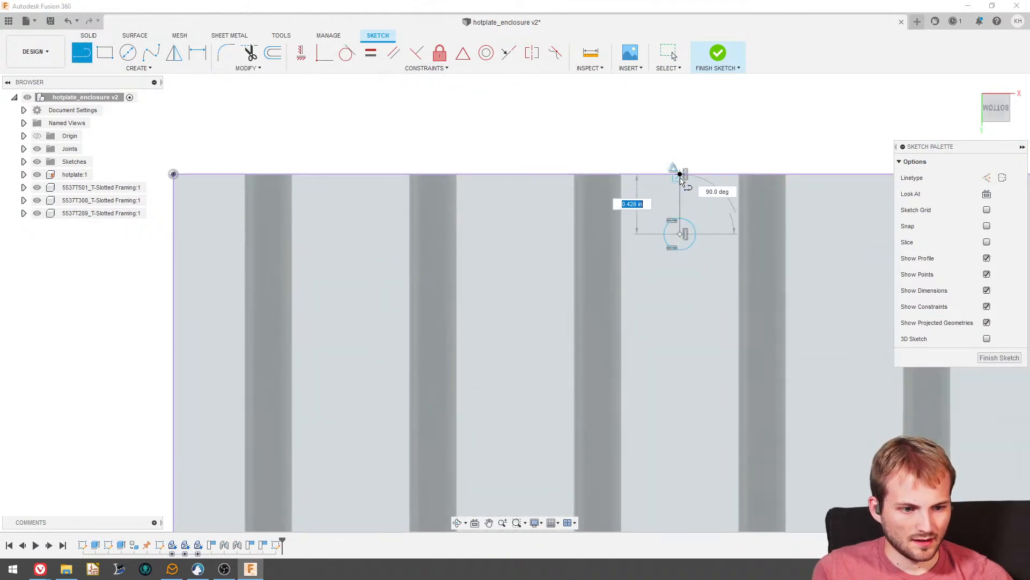
{"action": "left_click", "coordinate": [680, 173]}
{"action": "scroll", "coordinate": [387, 338], "scroll_direction": "down", "scroll_amount": 4}
{"action": "scroll", "coordinate": [298, 464], "scroll_direction": "up", "scroll_amount": 5}
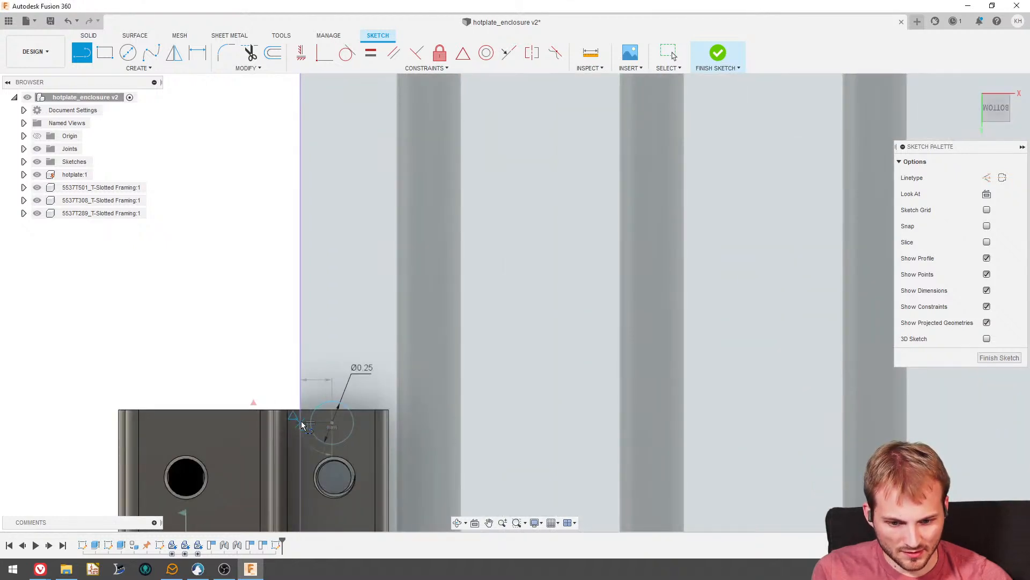
{"action": "scroll", "coordinate": [301, 375], "scroll_direction": "down", "scroll_amount": 5}
{"action": "scroll", "coordinate": [692, 357], "scroll_direction": "up", "scroll_amount": 3}
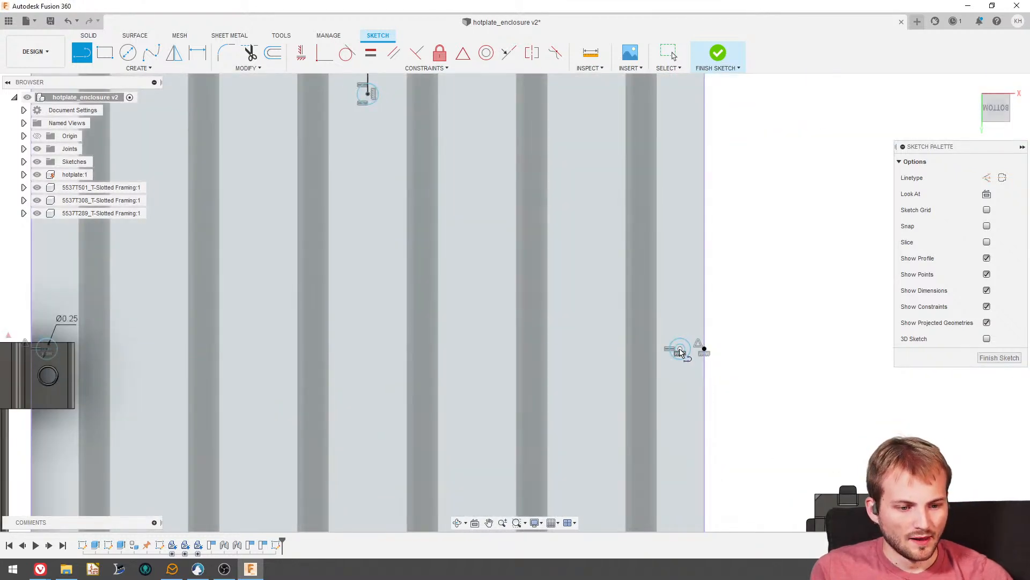
{"action": "left_click", "coordinate": [681, 351]}
{"action": "left_click", "coordinate": [704, 349]}
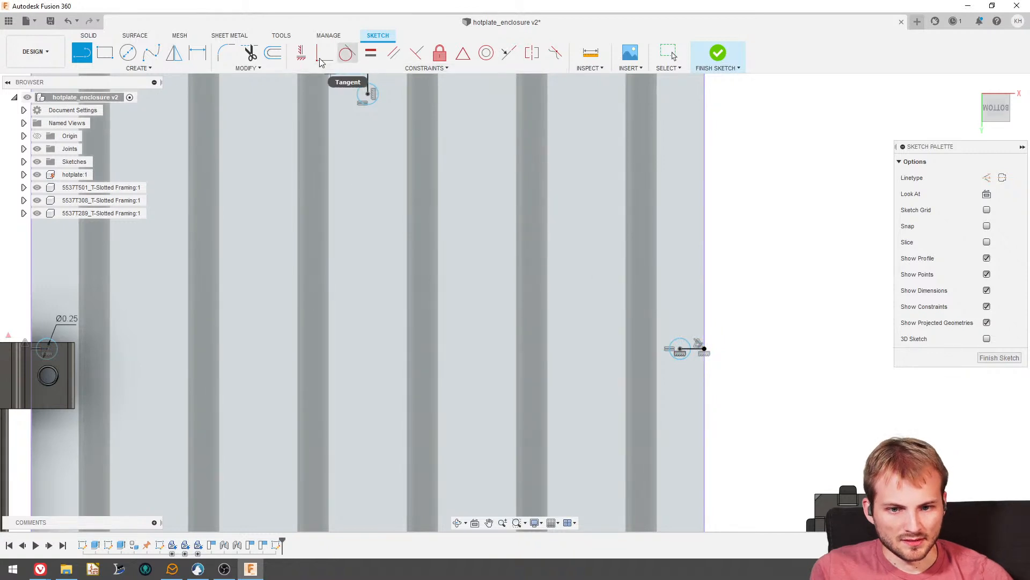
- Constrain the three lines connecting the circles to the hotplate edges to equal length
{"action": "left_click", "coordinate": [371, 53]}
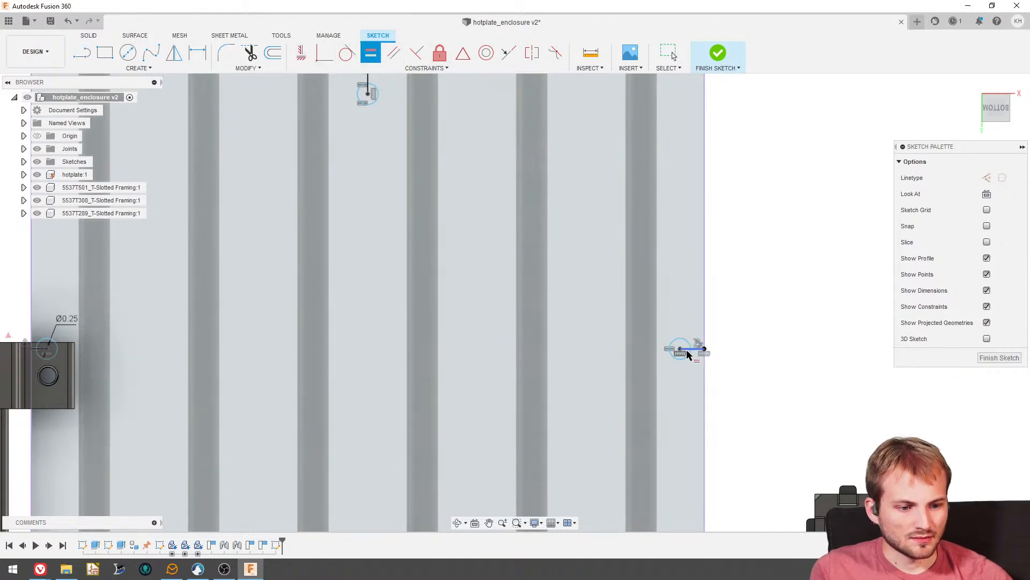
{"action": "scroll", "coordinate": [710, 416], "scroll_direction": "down", "scroll_amount": 3}
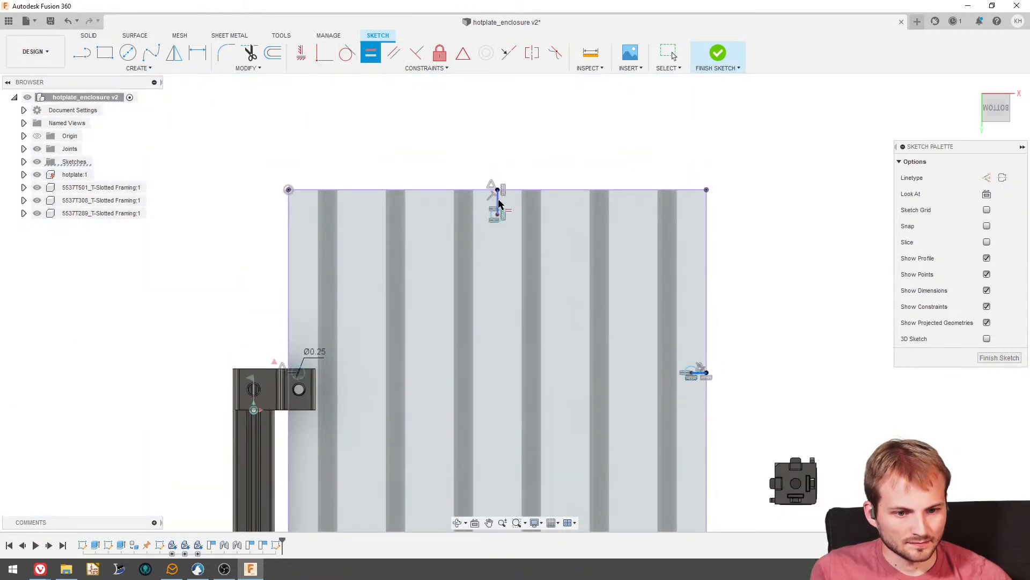
{"action": "scroll", "coordinate": [498, 209], "scroll_direction": "up", "scroll_amount": 4}
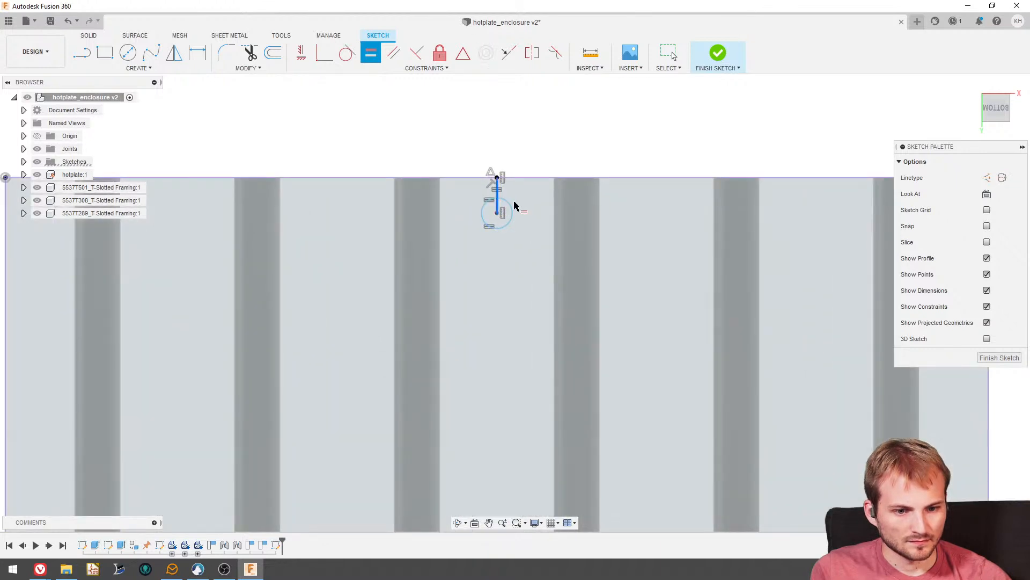
{"action": "scroll", "coordinate": [514, 205], "scroll_direction": "down", "scroll_amount": 3}
{"action": "scroll", "coordinate": [301, 418], "scroll_direction": "up", "scroll_amount": 4}
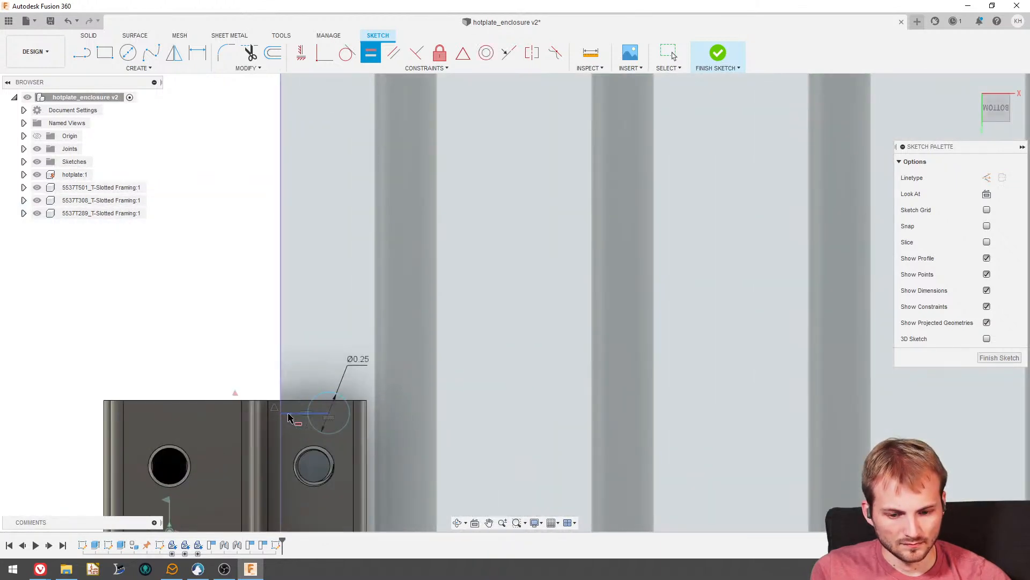
- Dimension the line between the hanger-side circle and the hotplate edge to 0.3 in
{"action": "left_click", "coordinate": [197, 53]}
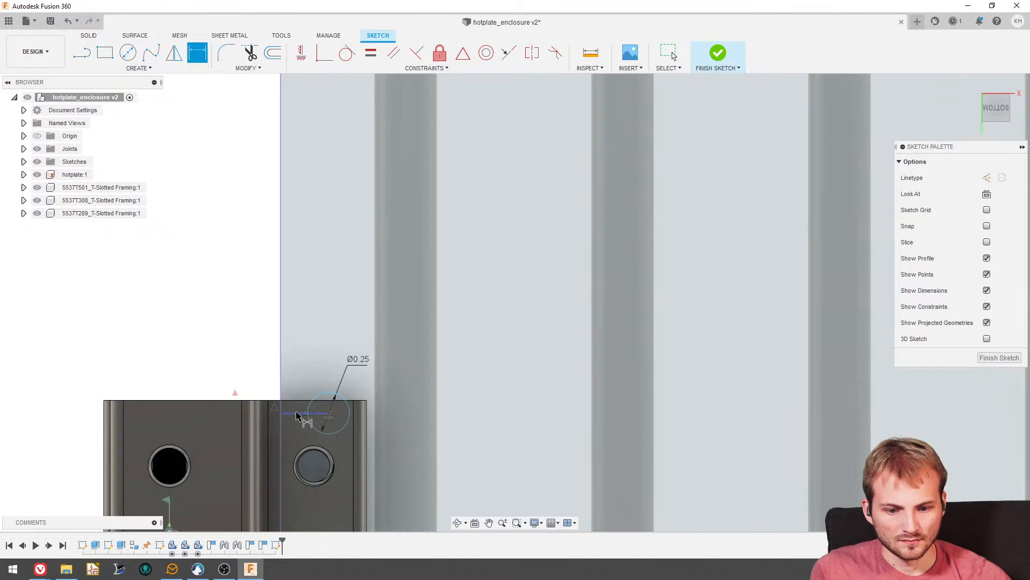
{"action": "left_click", "coordinate": [308, 375]}
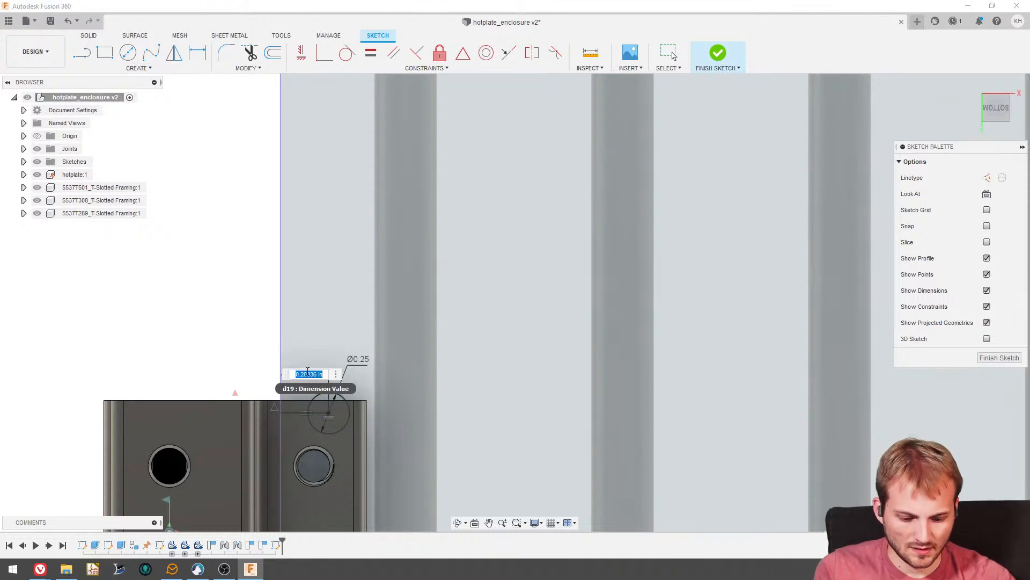
{"action": "type", "text": "0.3"}
{"action": "key", "text": "Return"}
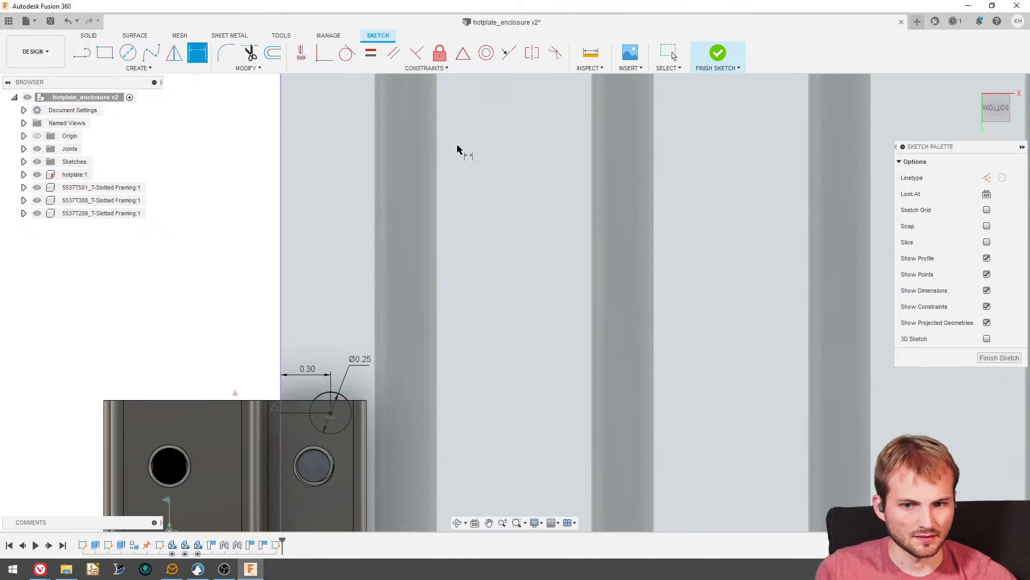
- Begin an extrusion using all three mounting-hole circles on the hotplate's underside as profiles
{"action": "left_click", "coordinate": [88, 36]}
{"action": "left_click", "coordinate": [105, 52]}
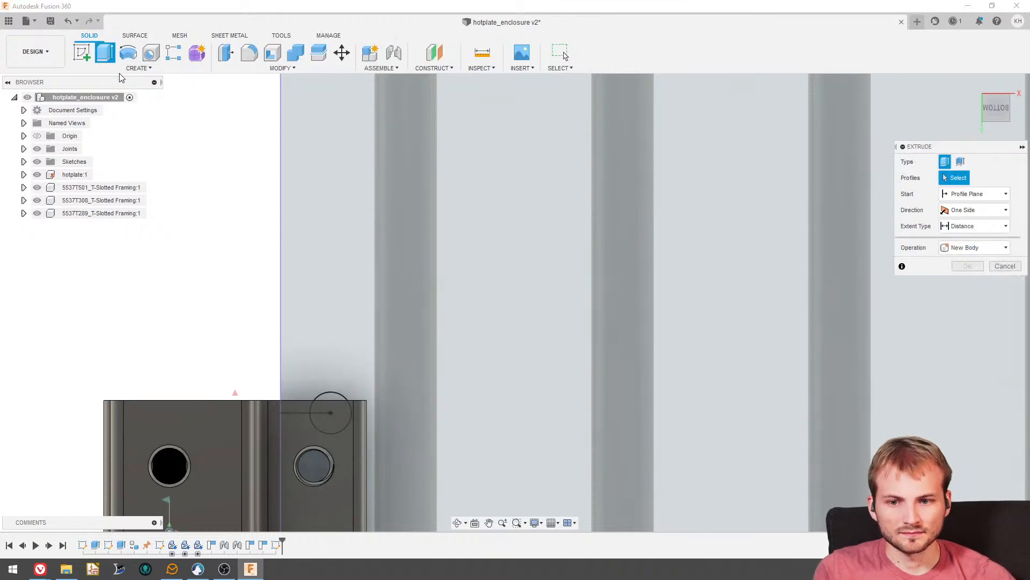
{"action": "scroll", "coordinate": [210, 150], "scroll_direction": "down", "scroll_amount": 3}
{"action": "middle_click_drag", "start_coordinate": [241, 242], "coordinate": [267, 314], "text": "shift"}
{"action": "left_click", "coordinate": [284, 273]}
{"action": "scroll", "coordinate": [317, 366], "scroll_direction": "down", "scroll_amount": 3}
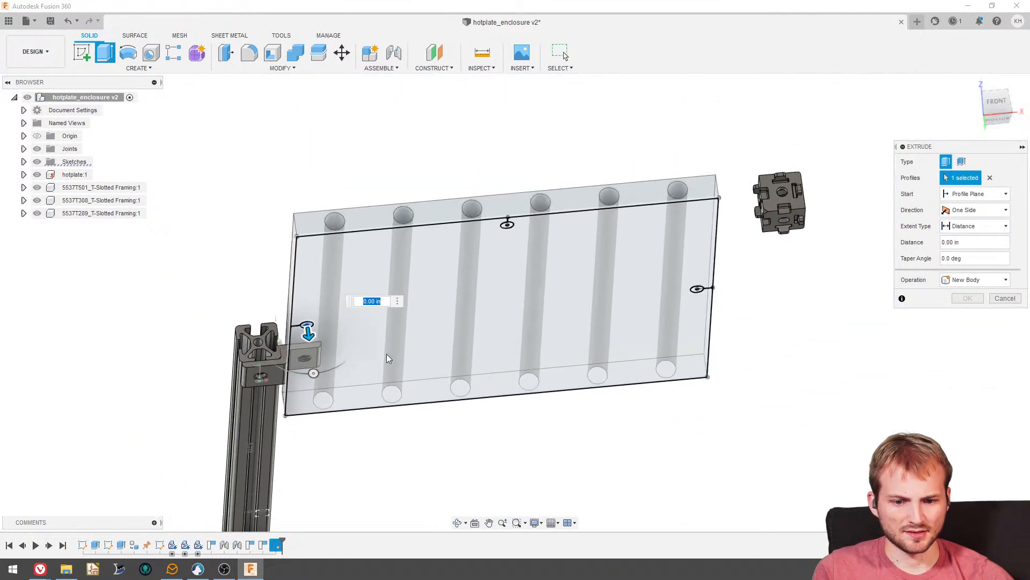
{"action": "scroll", "coordinate": [508, 235], "scroll_direction": "up", "scroll_amount": 5}
{"action": "left_click", "coordinate": [507, 224]}
{"action": "scroll", "coordinate": [507, 225], "scroll_direction": "down", "scroll_amount": 4}
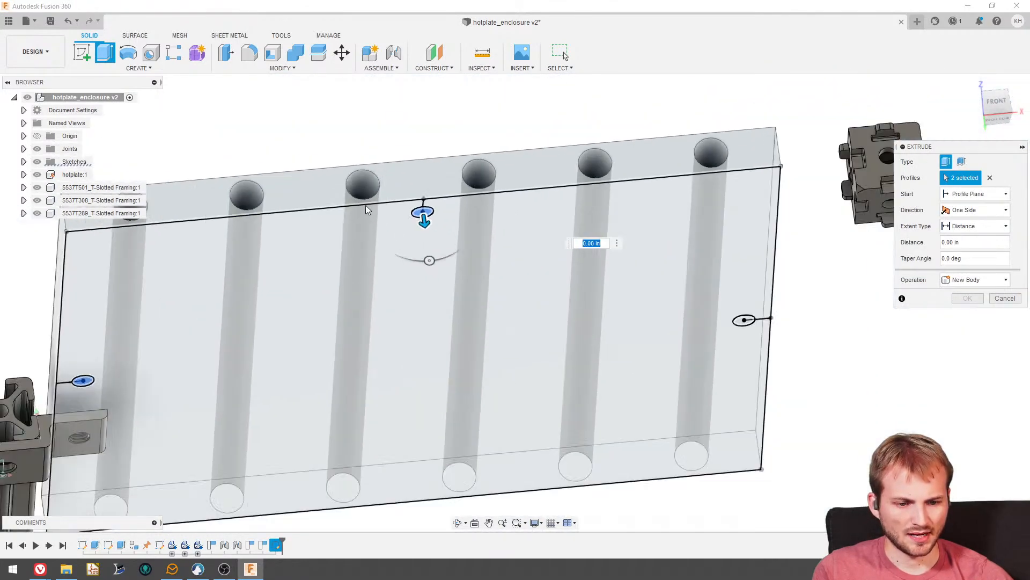
{"action": "scroll", "coordinate": [697, 317], "scroll_direction": "up", "scroll_amount": 5}
{"action": "left_click", "coordinate": [714, 312]}
{"action": "scroll", "coordinate": [556, 218], "scroll_direction": "down", "scroll_amount": 5}
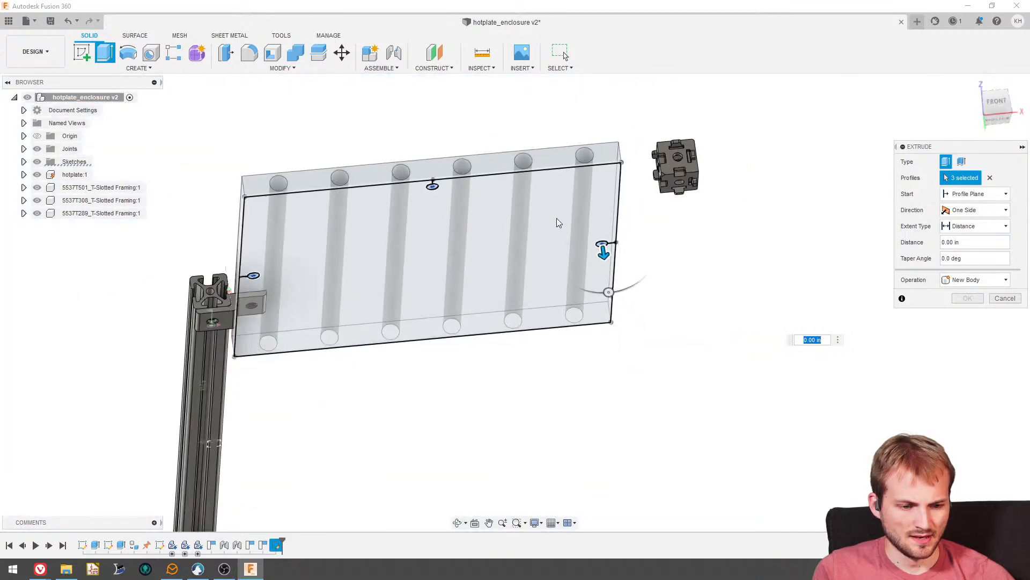
- Extrude the three circles up into the hotplate as a cut with extent type All
{"action": "middle_click_drag", "start_coordinate": [556, 218], "coordinate": [577, 234], "text": "shift"}
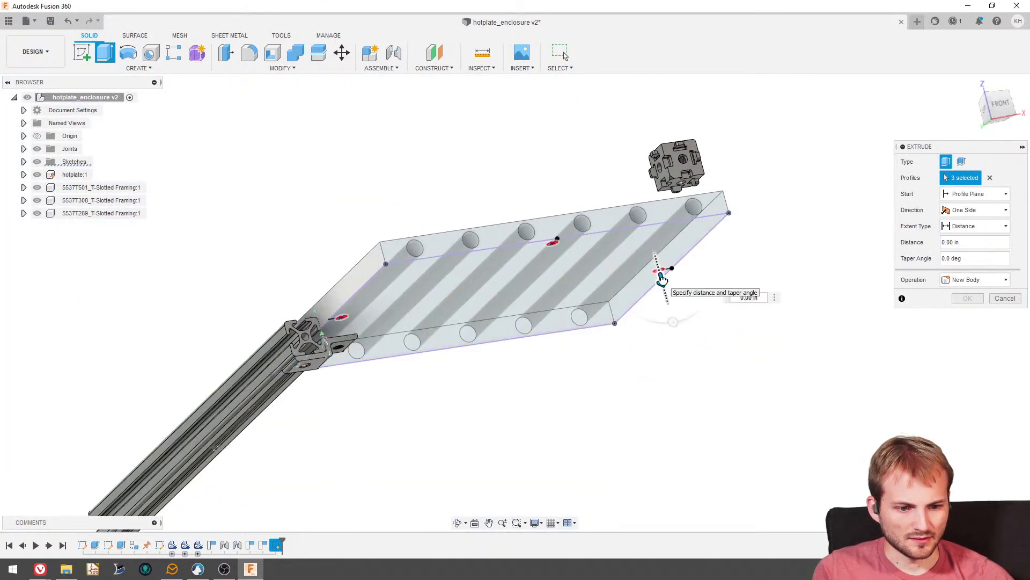
{"action": "left_click_drag", "start_coordinate": [661, 278], "coordinate": [655, 245]}
{"action": "middle_click_drag", "start_coordinate": [656, 246], "coordinate": [622, 293], "text": "shift"}
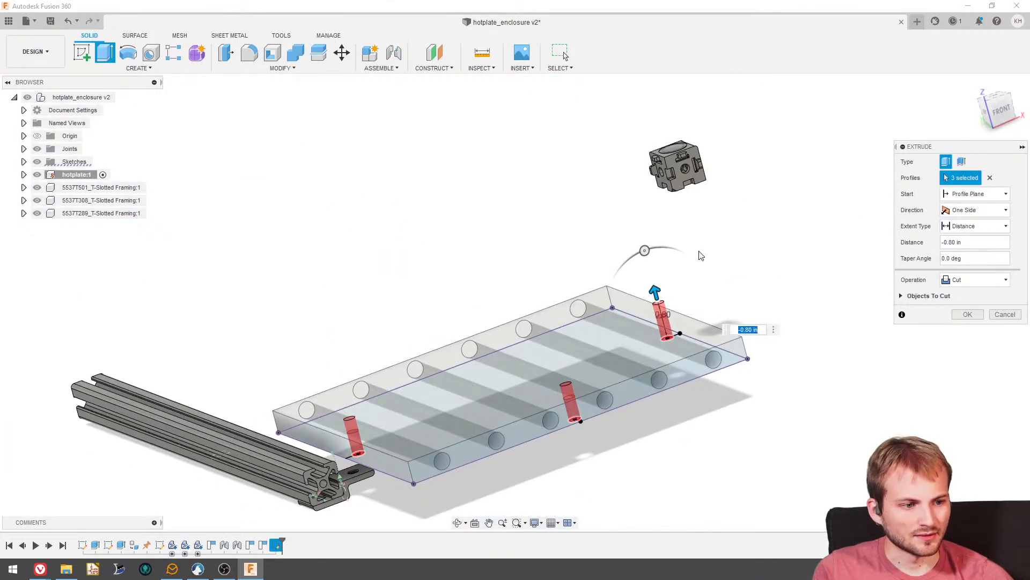
{"action": "left_click", "coordinate": [1001, 113]}
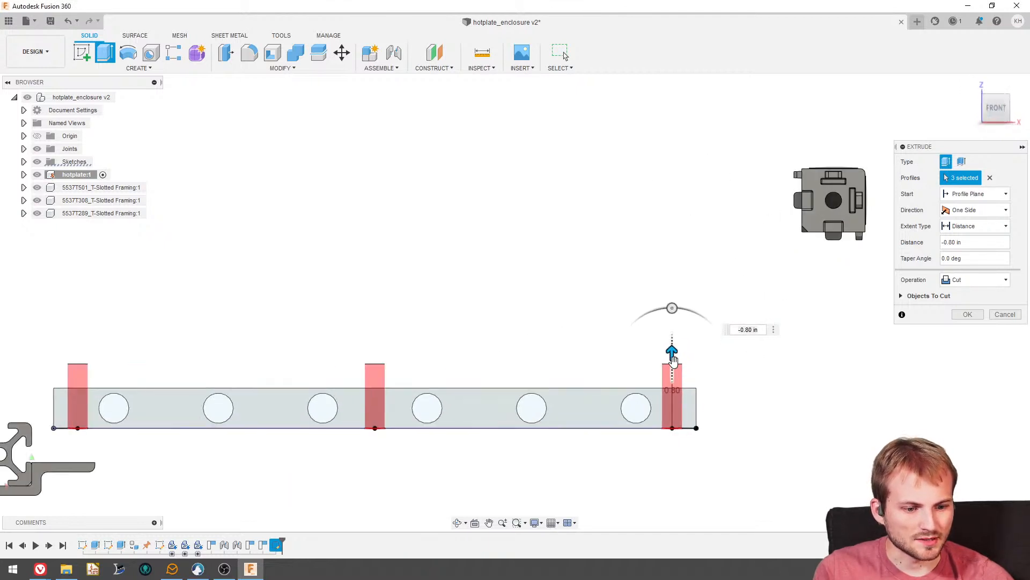
{"action": "left_click", "coordinate": [966, 227]}
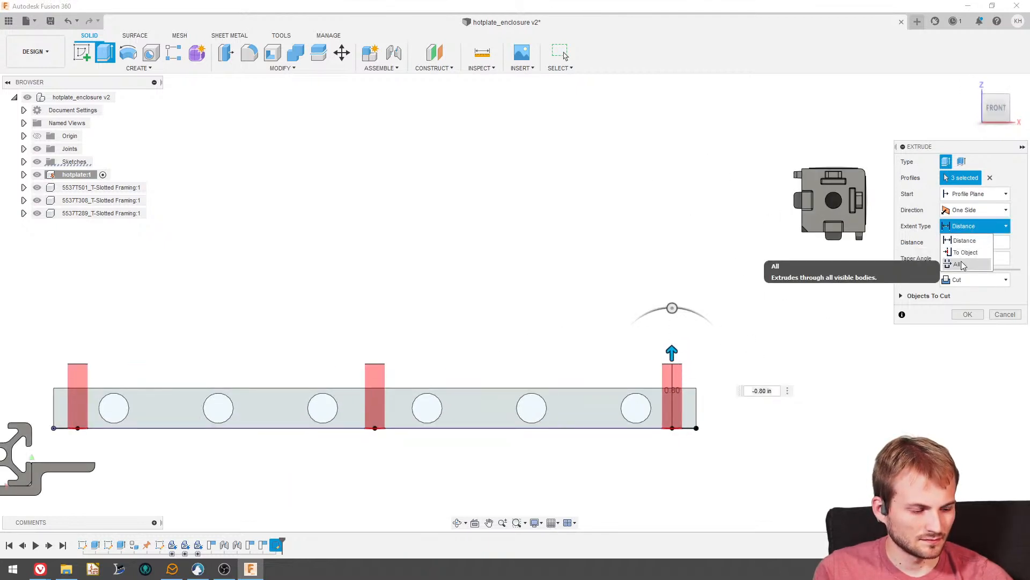
{"action": "left_click", "coordinate": [958, 264]}
{"action": "left_click", "coordinate": [967, 314]}
{"action": "middle_click_drag", "start_coordinate": [547, 227], "coordinate": [512, 250], "text": "shift"}
{"action": "scroll", "coordinate": [562, 325], "scroll_direction": "down", "scroll_amount": 5}
{"action": "scroll", "coordinate": [348, 243], "scroll_direction": "up", "scroll_amount": 8}
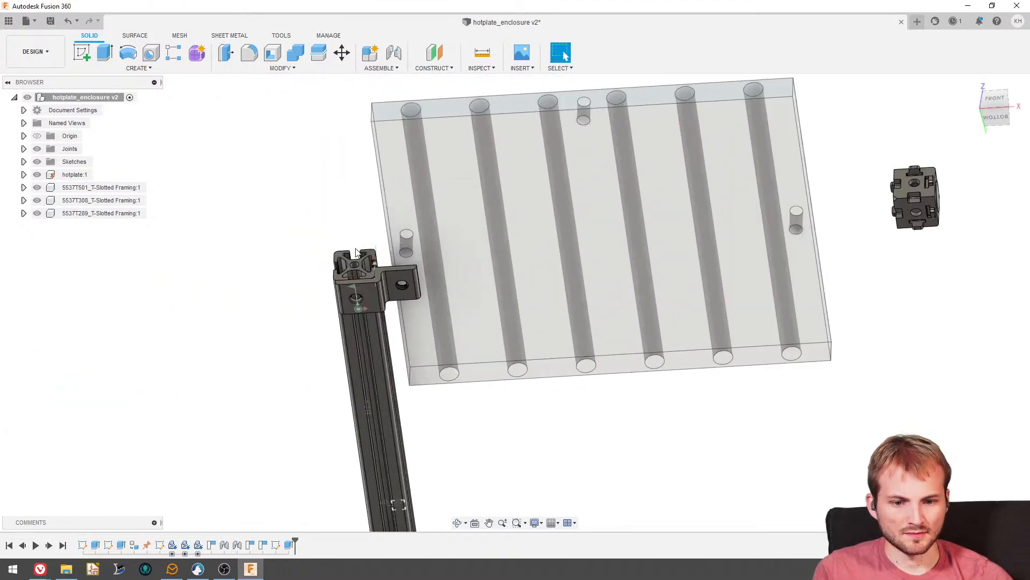
{"action": "middle_click_drag", "start_coordinate": [368, 237], "coordinate": [336, 229], "text": "shift"}
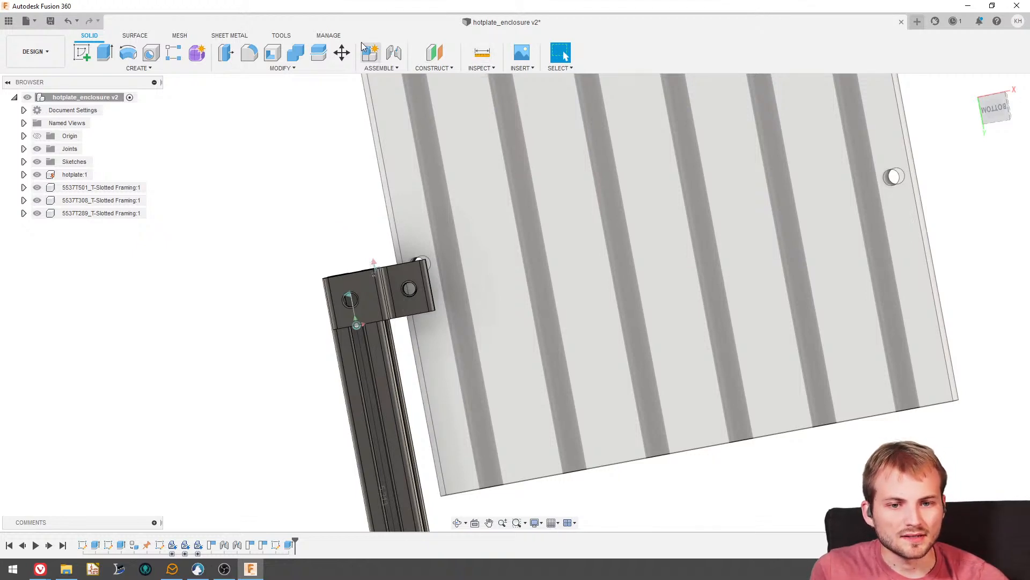
- Joint the hanger's hole, at the face towards the hotplate, to the underside centre of the adjacent mounting hole in the hotplate
{"action": "left_click", "coordinate": [393, 54]}
{"action": "scroll", "coordinate": [410, 247], "scroll_direction": "up", "scroll_amount": 5}
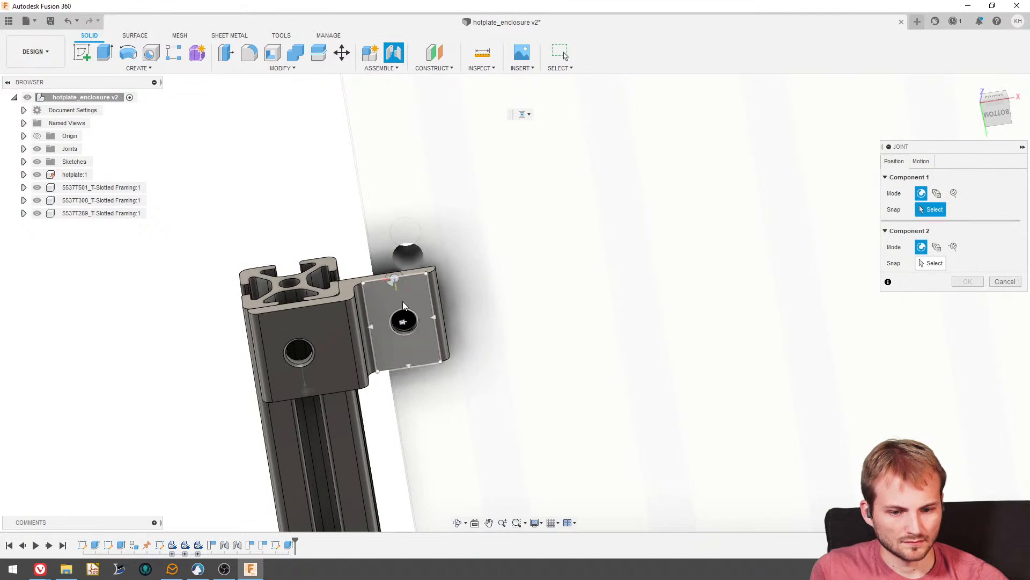
{"action": "scroll", "coordinate": [410, 331], "scroll_direction": "up", "scroll_amount": 4}
{"action": "scroll", "coordinate": [427, 325], "scroll_direction": "up", "scroll_amount": 3}
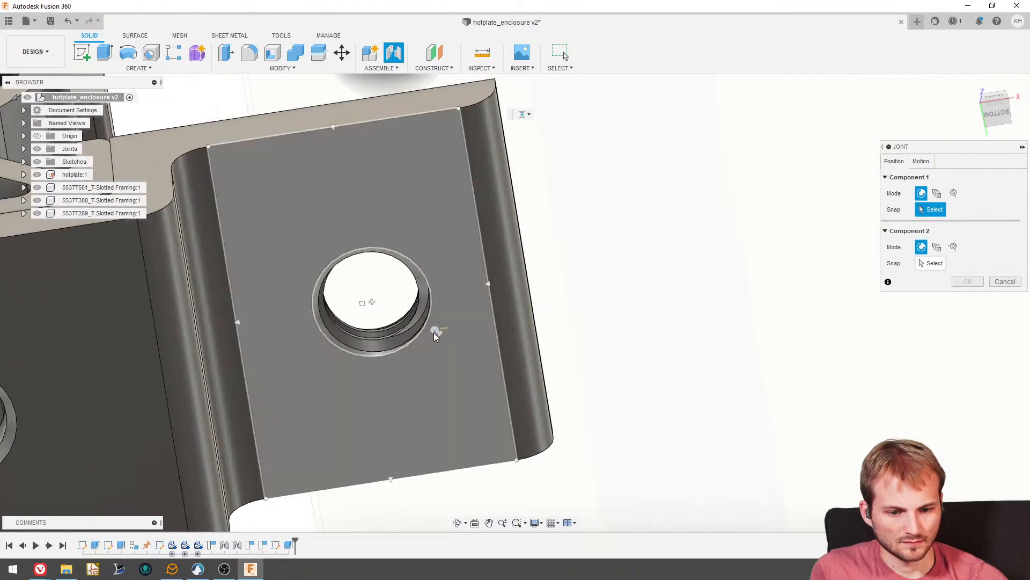
{"action": "middle_click_drag", "start_coordinate": [434, 329], "coordinate": [442, 412], "text": "shift"}
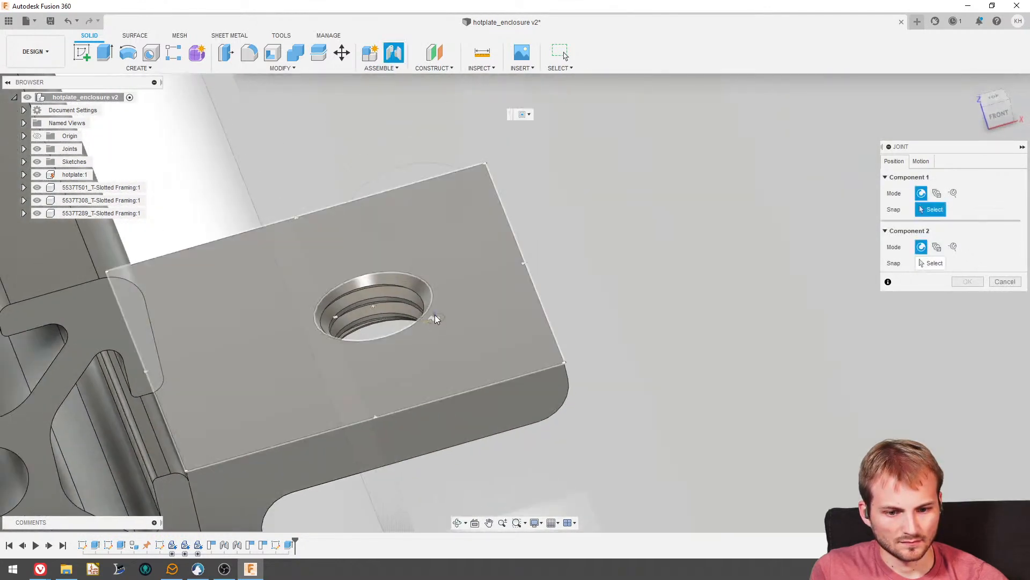
{"action": "left_click", "coordinate": [433, 298]}
{"action": "scroll", "coordinate": [428, 358], "scroll_direction": "down", "scroll_amount": 4}
{"action": "middle_click_drag", "start_coordinate": [429, 359], "coordinate": [415, 300], "text": "shift"}
{"action": "scroll", "coordinate": [405, 311], "scroll_direction": "down", "scroll_amount": 3}
{"action": "scroll", "coordinate": [423, 405], "scroll_direction": "up", "scroll_amount": 5}
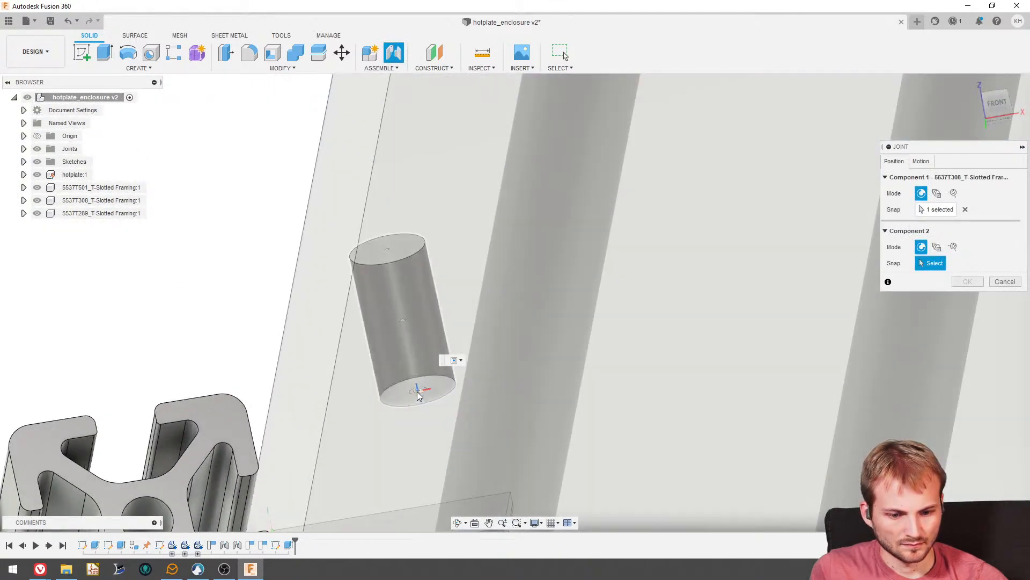
{"action": "left_click", "coordinate": [417, 391]}
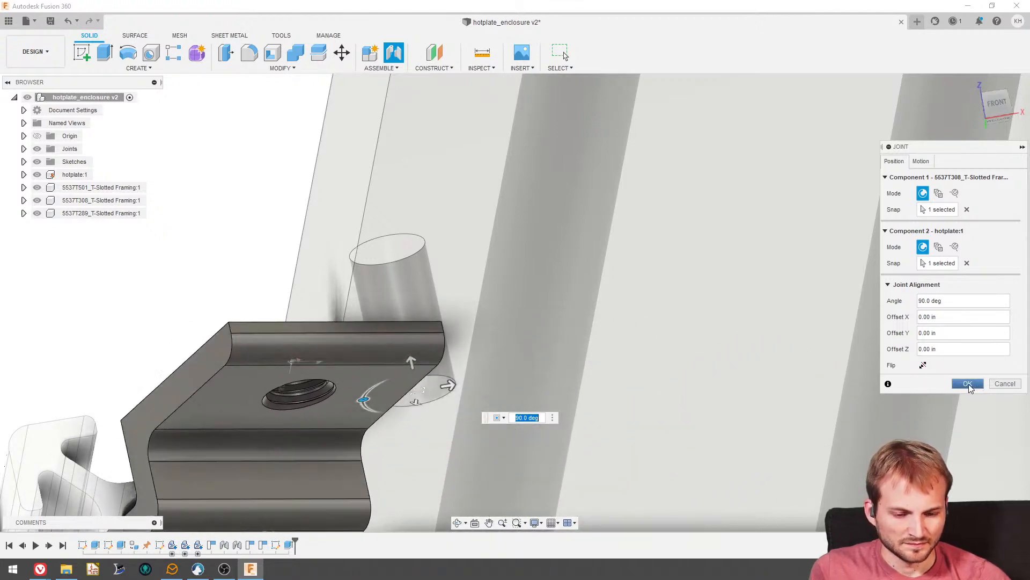
{"action": "left_click", "coordinate": [968, 384]}
- Slide the hanger and its rail along the hotplate's underside to test how the new joint moves
{"action": "scroll", "coordinate": [412, 247], "scroll_direction": "down", "scroll_amount": 3}
{"action": "scroll", "coordinate": [414, 251], "scroll_direction": "down", "scroll_amount": 3}
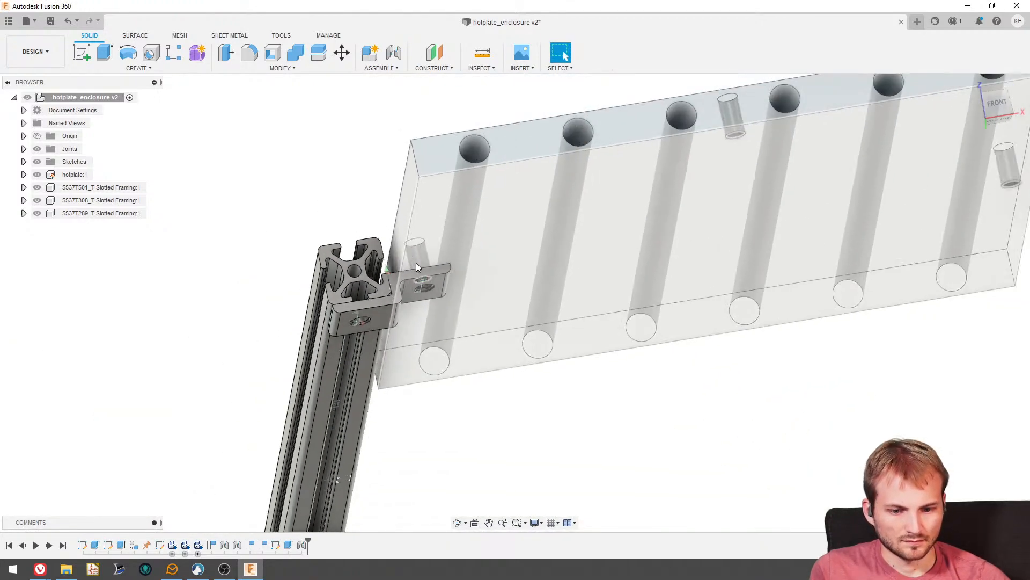
{"action": "middle_click_drag", "start_coordinate": [416, 263], "coordinate": [388, 317], "text": "shift"}
{"action": "left_click_drag", "start_coordinate": [387, 313], "coordinate": [398, 327]}
{"action": "middle_click_drag", "start_coordinate": [456, 361], "coordinate": [485, 404], "text": "shift"}
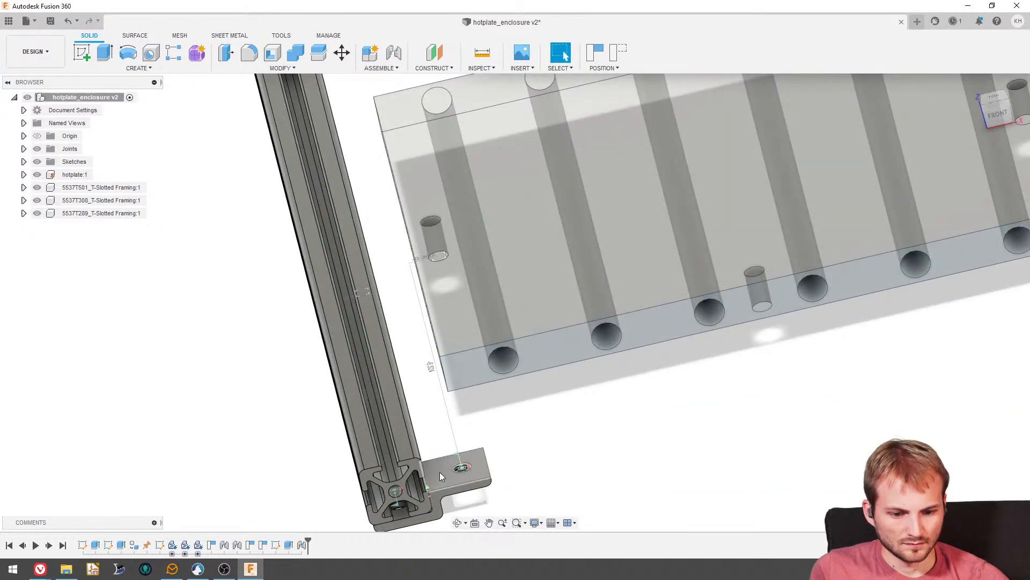
{"action": "left_click_drag", "start_coordinate": [439, 473], "coordinate": [407, 303]}
{"action": "scroll", "coordinate": [425, 277], "scroll_direction": "up", "scroll_amount": 3}
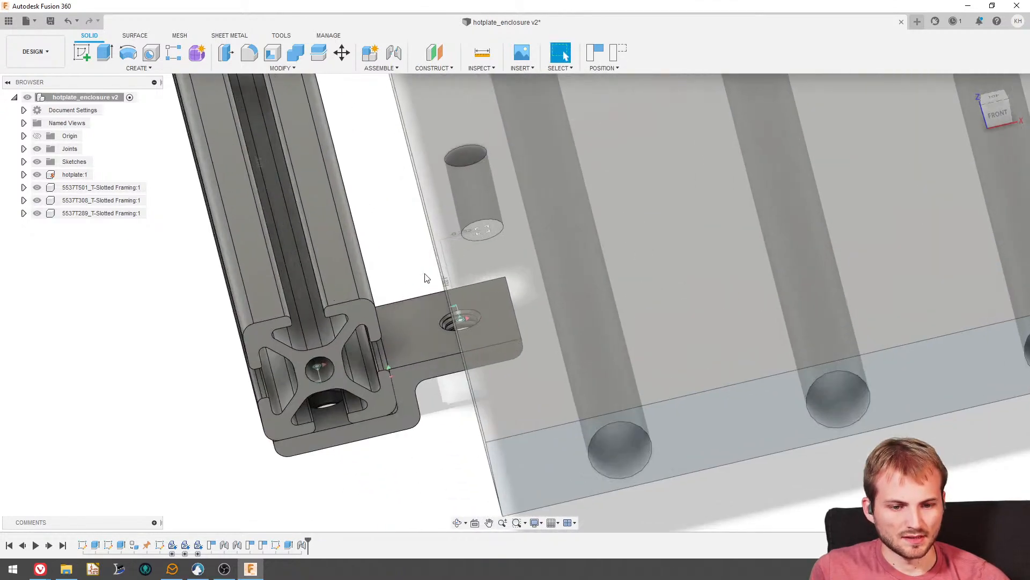
- Set the joint's sideways offset between the hanger's hole and the hotplate's mounting hole to 0
{"action": "middle_click_drag", "start_coordinate": [425, 277], "coordinate": [460, 157], "text": "shift"}
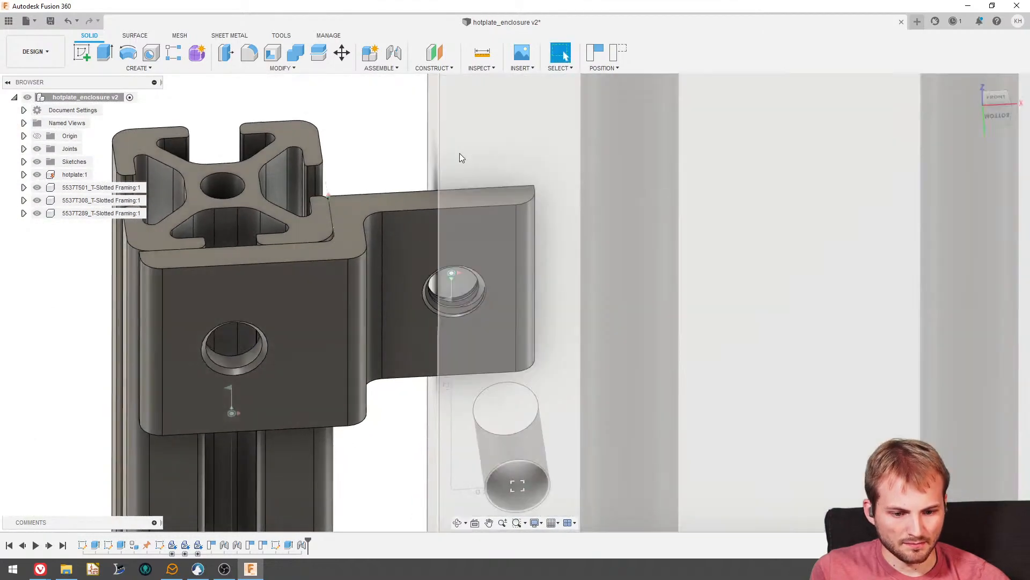
{"action": "scroll", "coordinate": [437, 268], "scroll_direction": "down", "scroll_amount": 2}
{"action": "scroll", "coordinate": [436, 362], "scroll_direction": "up", "scroll_amount": 3}
{"action": "double_click", "coordinate": [440, 356]}
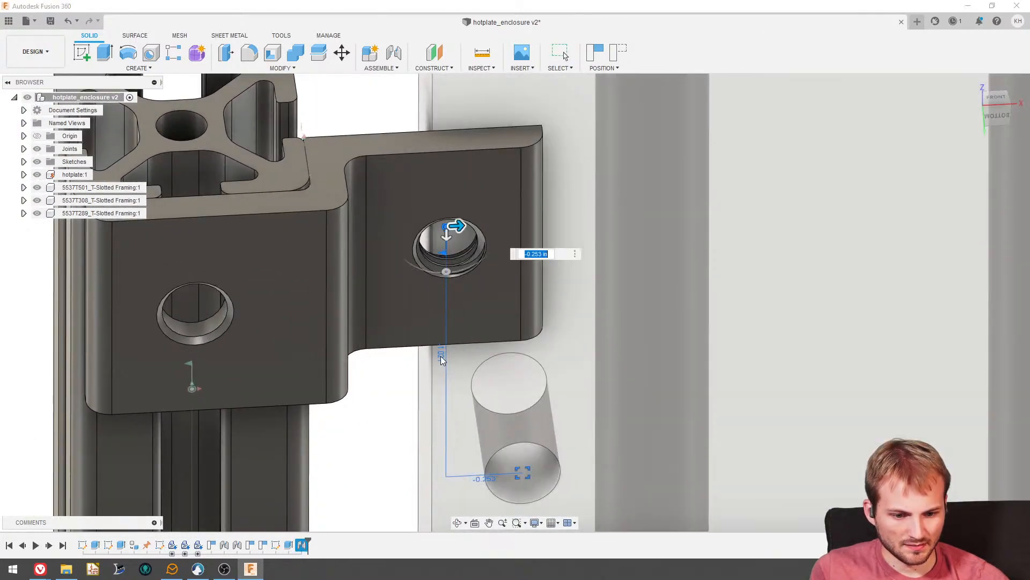
{"action": "type", "text": "0"}
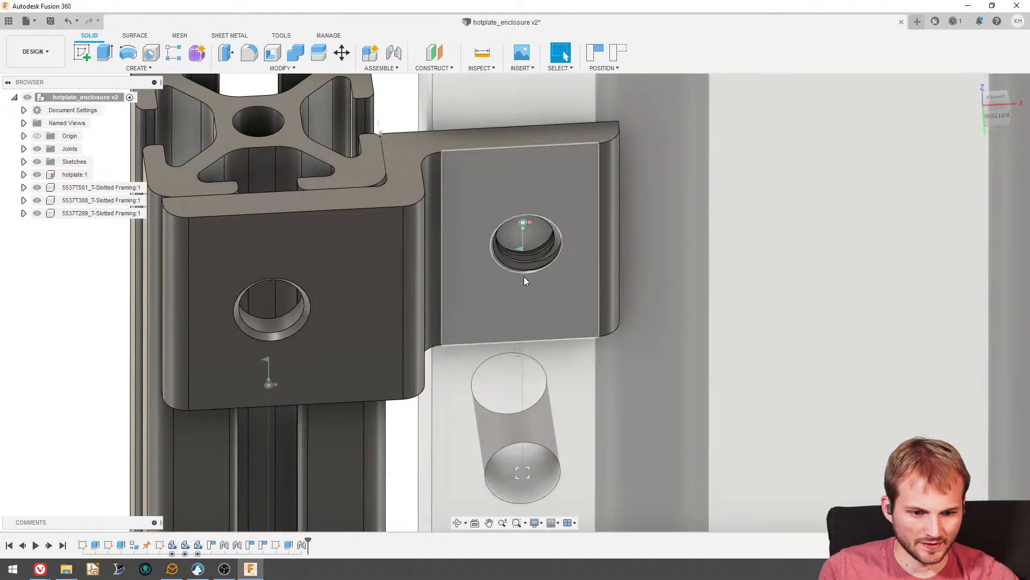
{"action": "double_click", "coordinate": [519, 354]}
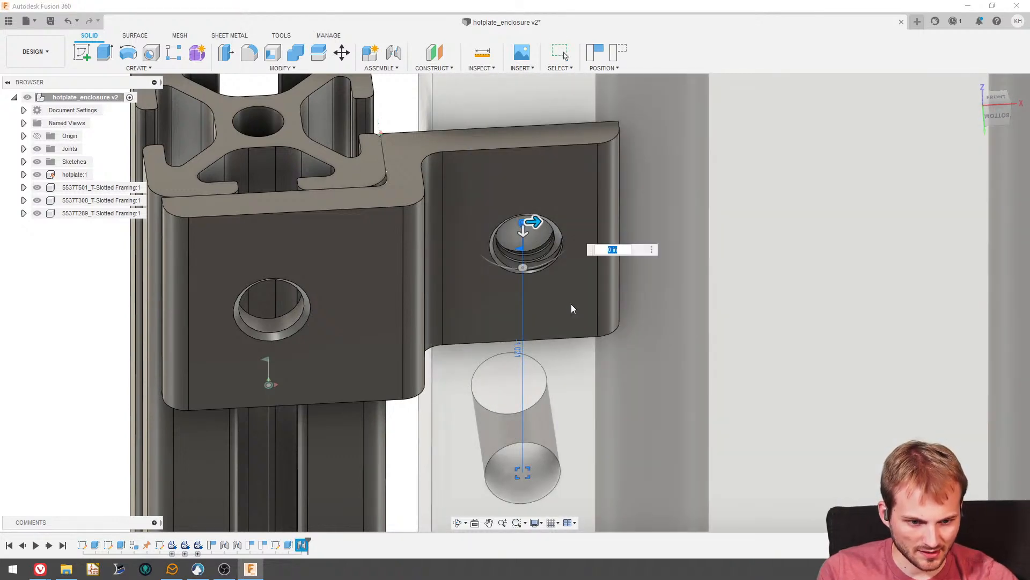
{"action": "key", "text": "Escape"}
{"action": "middle_click_drag", "start_coordinate": [546, 336], "coordinate": [533, 385], "text": "shift"}
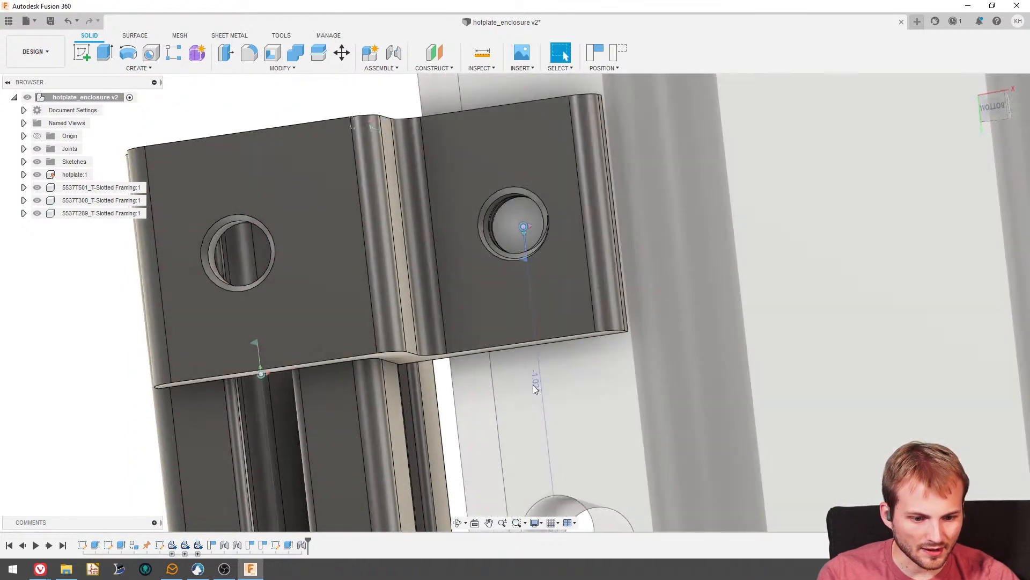
{"action": "double_click", "coordinate": [533, 385]}
{"action": "key", "text": "Escape"}
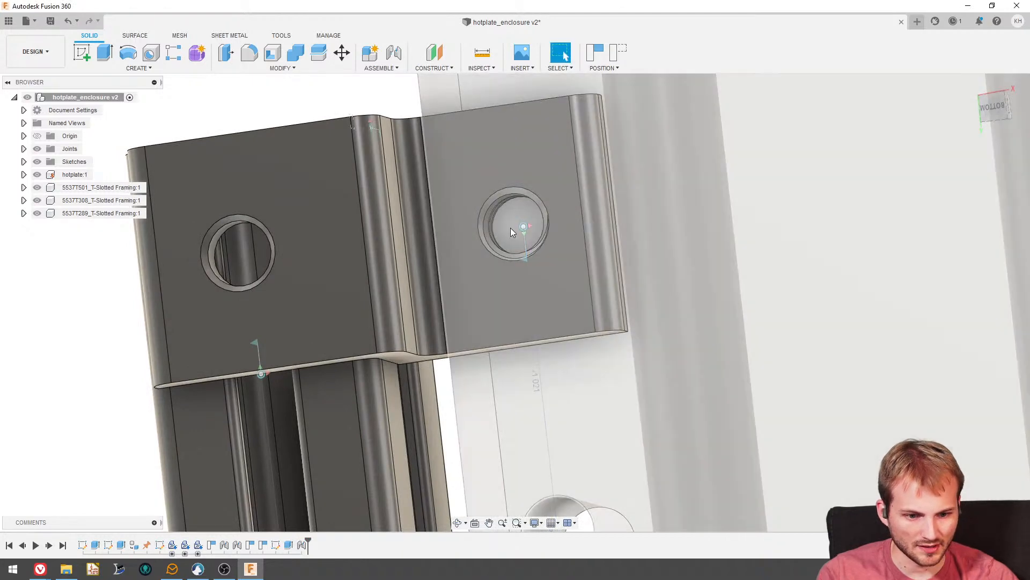
{"action": "left_click_drag", "start_coordinate": [353, 248], "coordinate": [282, 255]}
{"action": "scroll", "coordinate": [456, 249], "scroll_direction": "down", "scroll_amount": 2}
{"action": "middle_click_drag", "start_coordinate": [456, 249], "coordinate": [458, 290], "text": "shift"}
{"action": "left_click", "coordinate": [393, 52]}
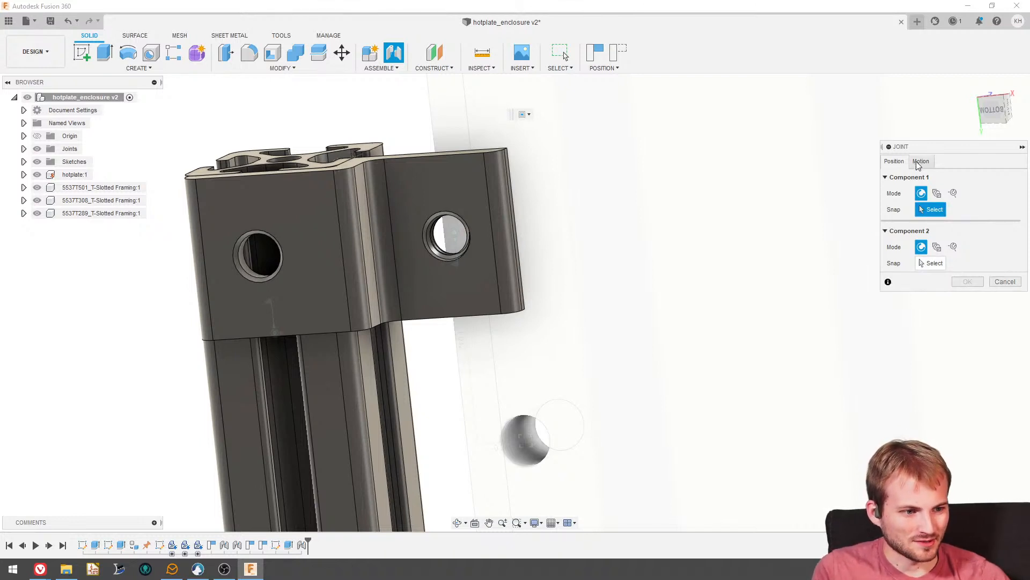
{"action": "scroll", "coordinate": [449, 256], "scroll_direction": "up", "scroll_amount": 3}
{"action": "middle_click_drag", "start_coordinate": [463, 161], "coordinate": [494, 294], "text": "shift"}
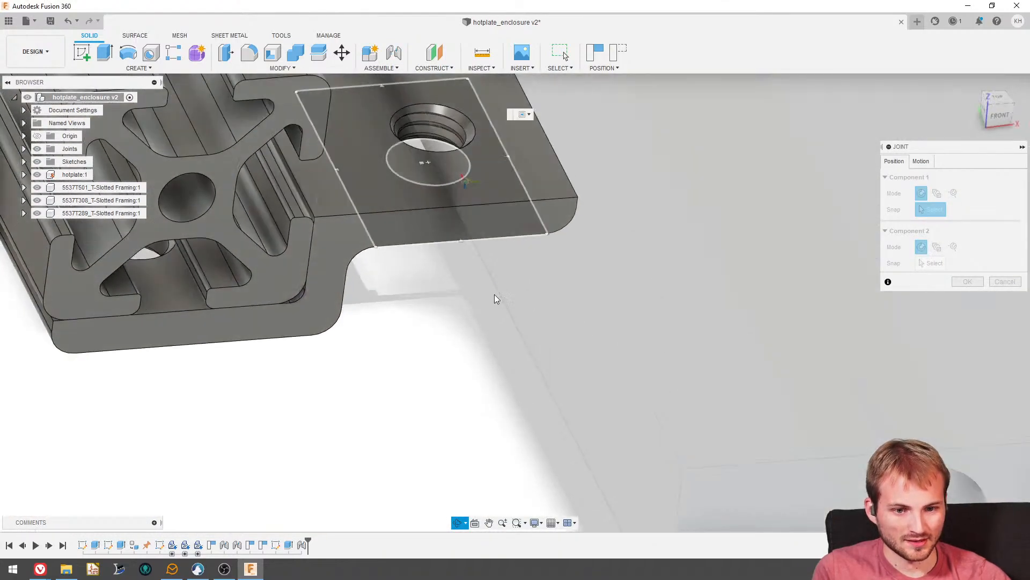
{"action": "scroll", "coordinate": [404, 146], "scroll_direction": "up", "scroll_amount": 3}
{"action": "left_click", "coordinate": [391, 128]}
{"action": "scroll", "coordinate": [414, 275], "scroll_direction": "down", "scroll_amount": 5}
{"action": "middle_click_drag", "start_coordinate": [459, 355], "coordinate": [451, 280], "text": "shift"}
{"action": "scroll", "coordinate": [429, 268], "scroll_direction": "down", "scroll_amount": 3}
{"action": "scroll", "coordinate": [437, 409], "scroll_direction": "up", "scroll_amount": 5}
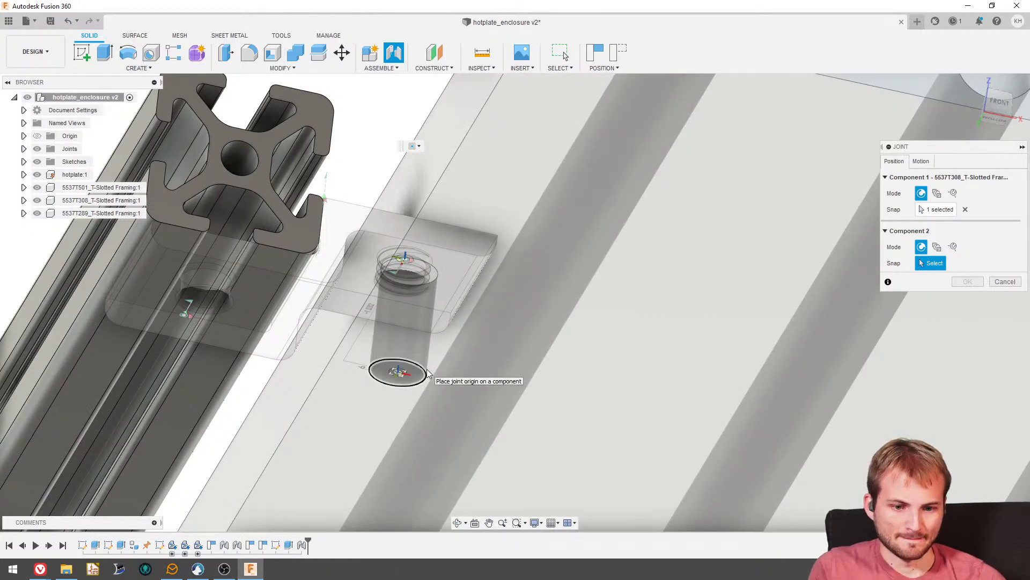
{"action": "scroll", "coordinate": [428, 374], "scroll_direction": "up", "scroll_amount": 3}
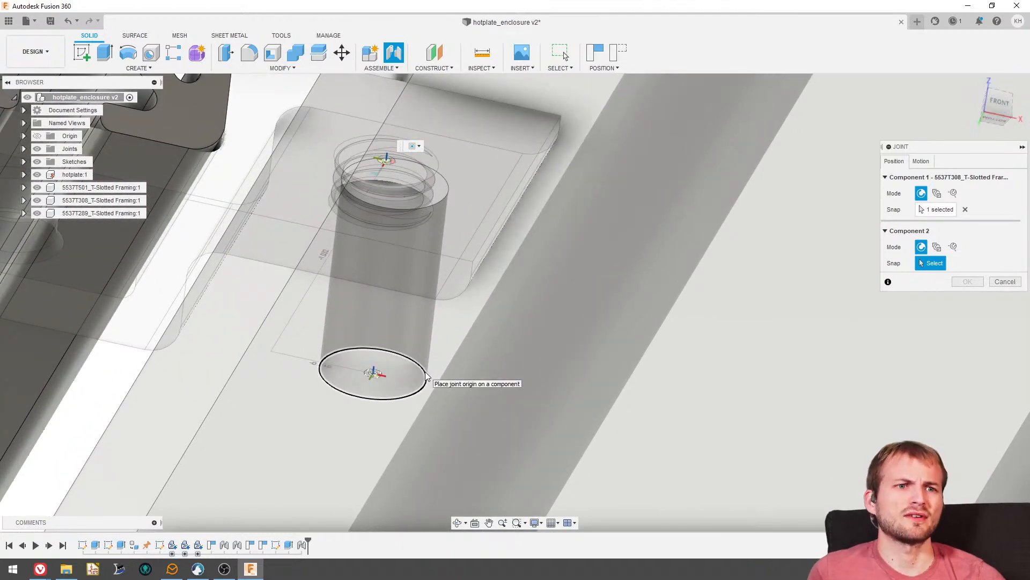
{"action": "scroll", "coordinate": [428, 375], "scroll_direction": "up", "scroll_amount": 2}
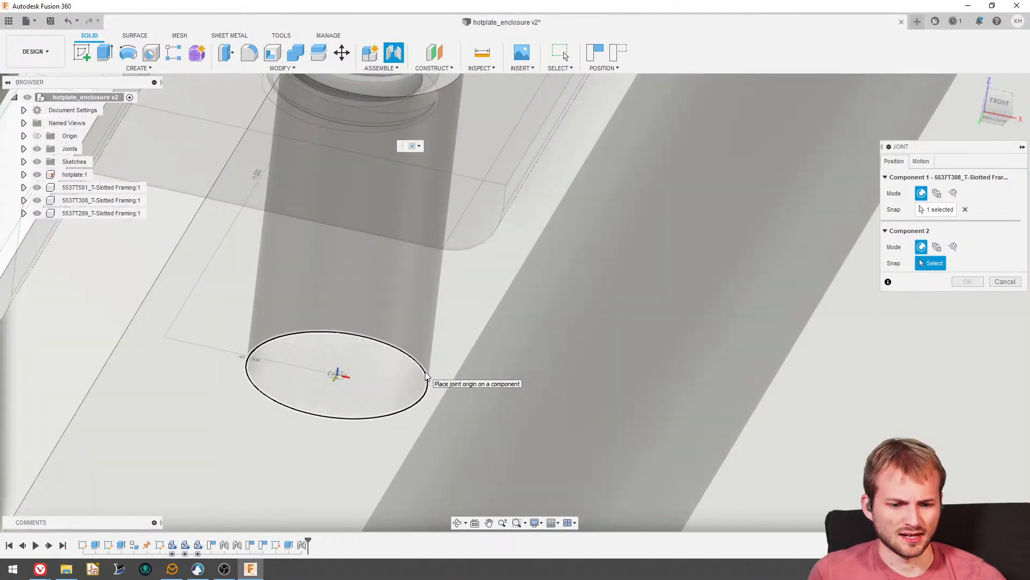
{"action": "left_click", "coordinate": [427, 376]}
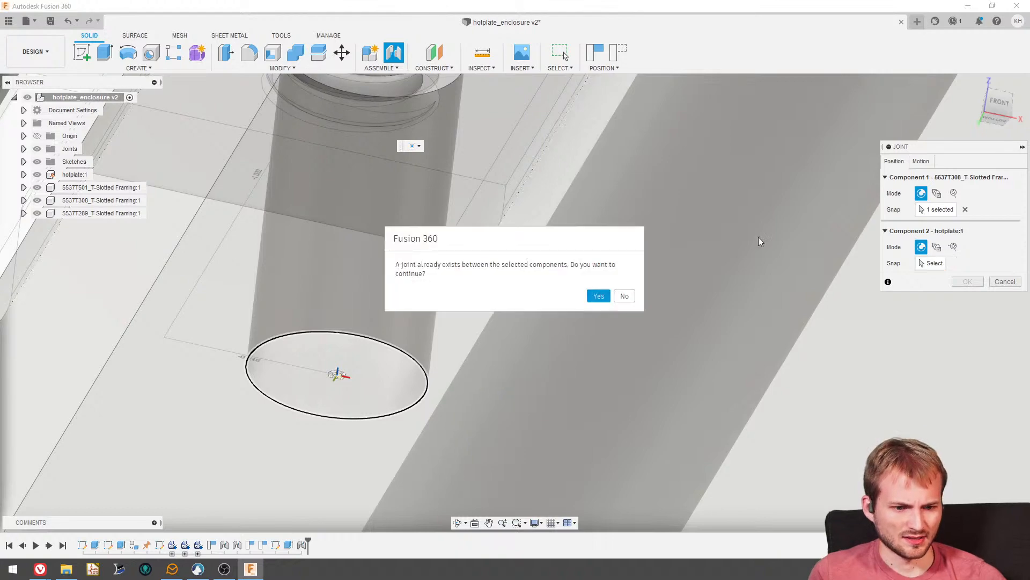
{"action": "left_click", "coordinate": [634, 297]}
{"action": "scroll", "coordinate": [409, 297], "scroll_direction": "down", "scroll_amount": 3}
{"action": "scroll", "coordinate": [377, 220], "scroll_direction": "down", "scroll_amount": 2}
{"action": "middle_click_drag", "start_coordinate": [376, 219], "coordinate": [807, 245], "text": "shift"}
{"action": "left_click", "coordinate": [1002, 281]}
- Revert the hanger and its rail to their last captured position under the hotplate
{"action": "middle_click_drag", "start_coordinate": [449, 240], "coordinate": [412, 231], "text": "shift"}
{"action": "scroll", "coordinate": [393, 269], "scroll_direction": "down", "scroll_amount": 5}
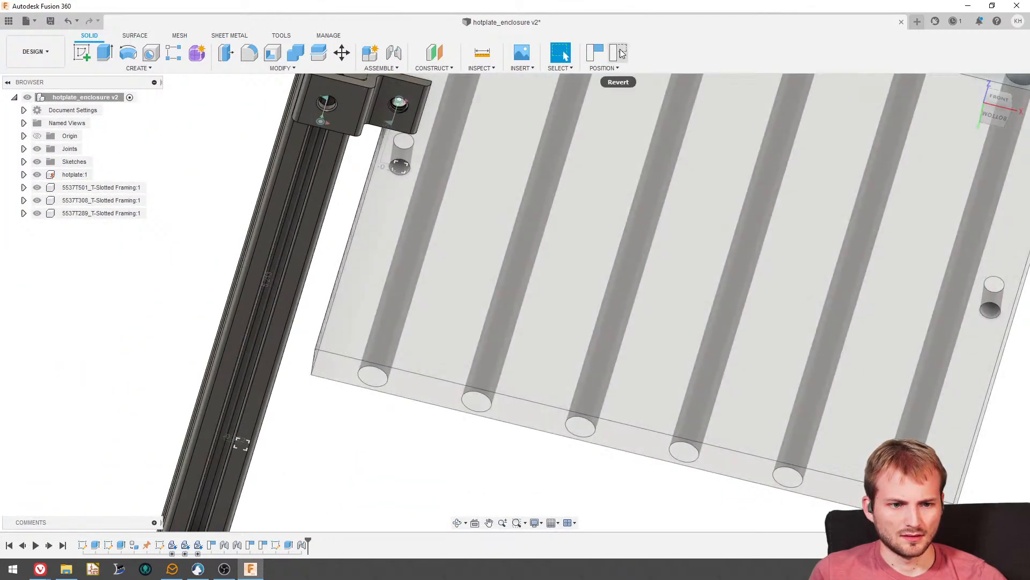
{"action": "left_click", "coordinate": [618, 52]}
- Create a rigid as-built joint between the hanger and the hotplate, accepting it in addition to their existing joint
{"action": "scroll", "coordinate": [398, 137], "scroll_direction": "up", "scroll_amount": 5}
{"action": "middle_click_drag", "start_coordinate": [398, 139], "coordinate": [471, 111], "text": "shift"}
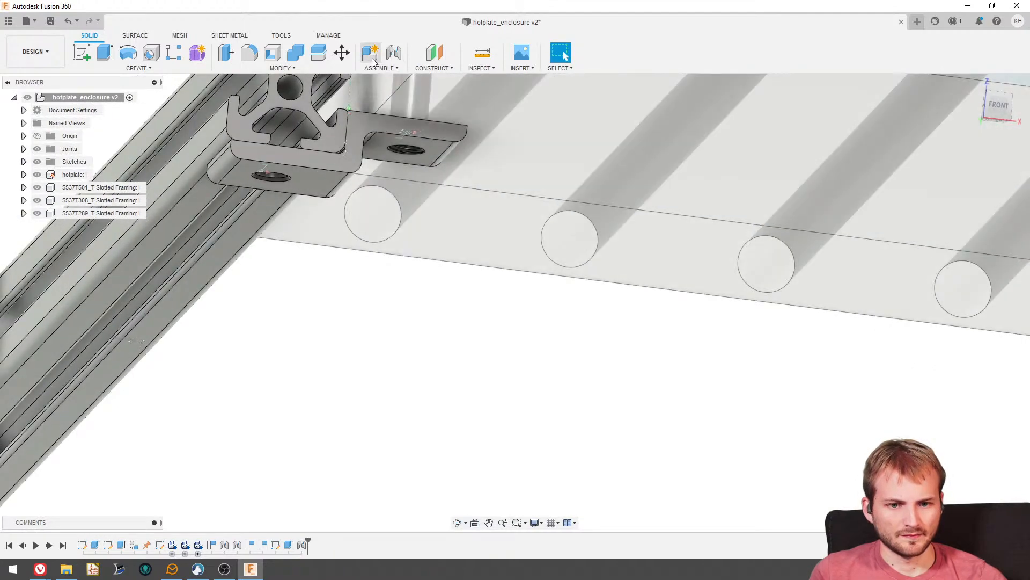
{"action": "left_click", "coordinate": [385, 69]}
{"action": "left_click", "coordinate": [388, 102]}
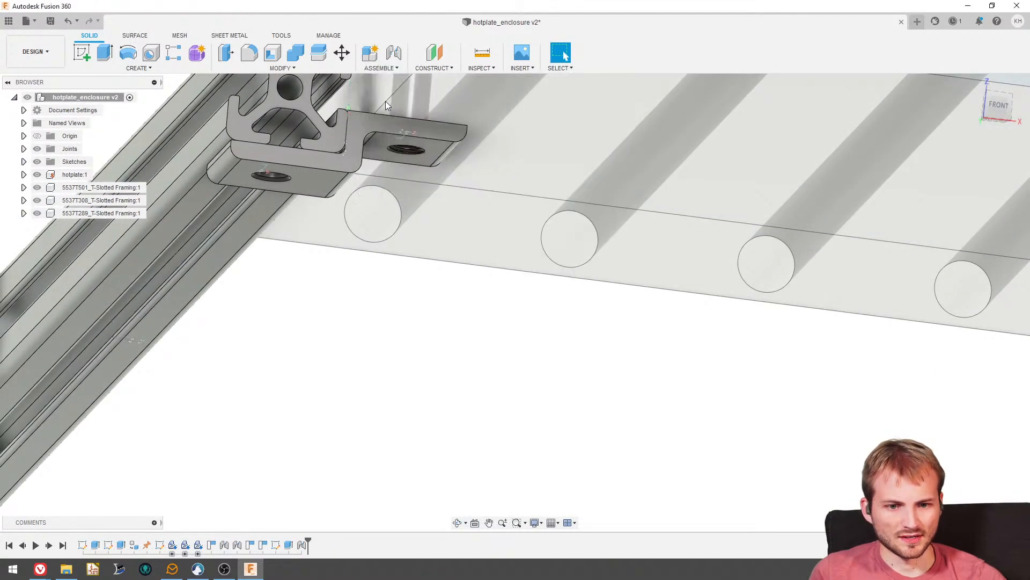
{"action": "scroll", "coordinate": [394, 226], "scroll_direction": "down", "scroll_amount": 3}
{"action": "left_click", "coordinate": [378, 160]}
{"action": "left_click", "coordinate": [406, 123]}
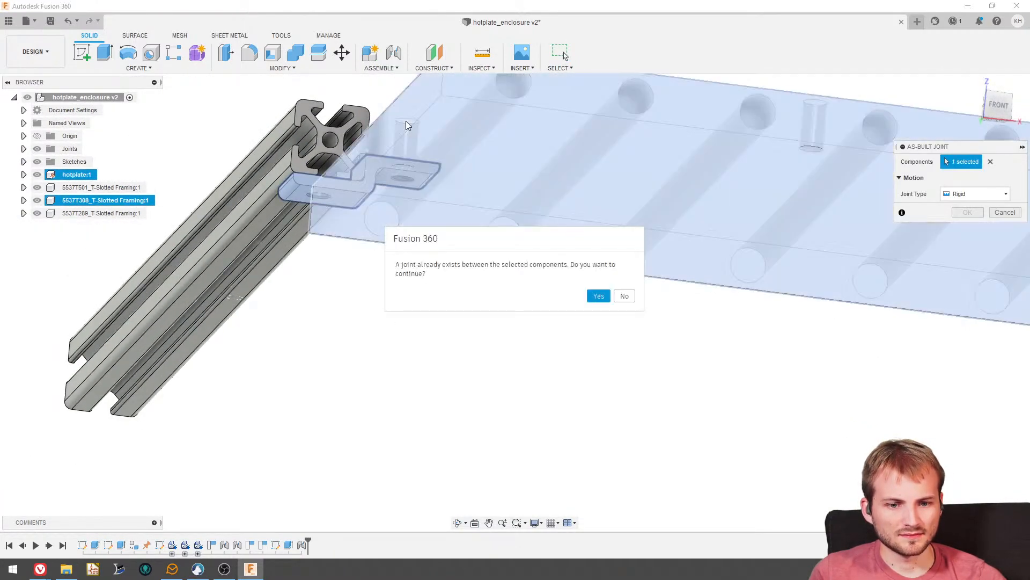
{"action": "left_click", "coordinate": [598, 295]}
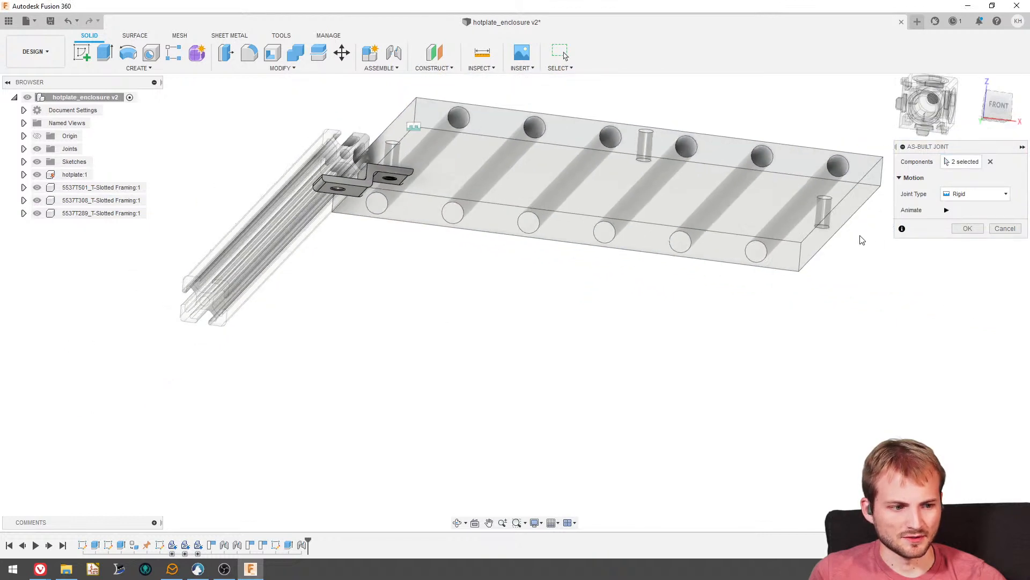
{"action": "left_click", "coordinate": [968, 233]}
- Slide the T-slotted rail along the hanger until it extends well past the hotplate's front edge
{"action": "middle_click_drag", "start_coordinate": [460, 138], "coordinate": [469, 169], "text": "shift"}
{"action": "scroll", "coordinate": [590, 303], "scroll_direction": "down", "scroll_amount": 5}
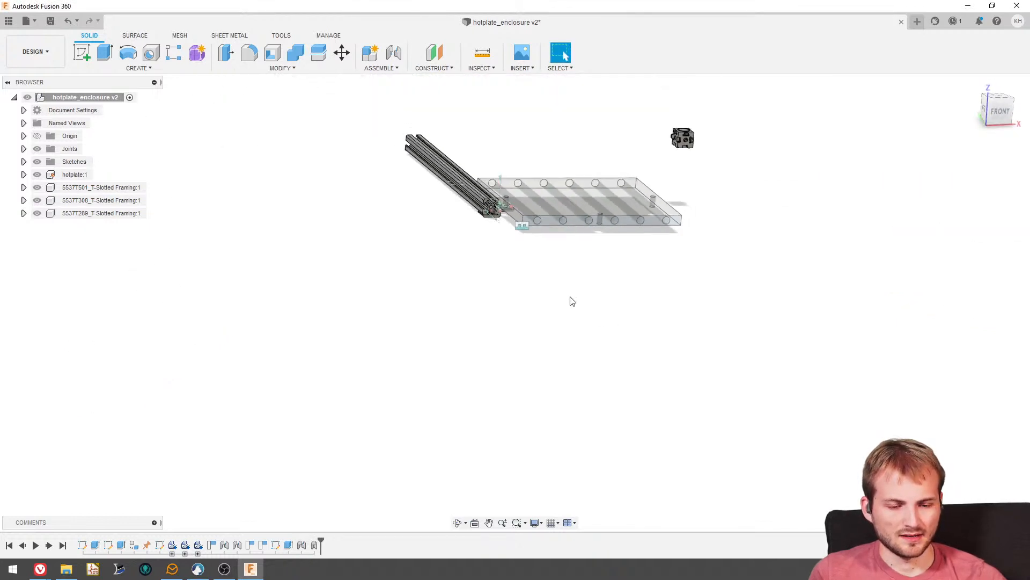
{"action": "scroll", "coordinate": [494, 201], "scroll_direction": "up", "scroll_amount": 3}
{"action": "scroll", "coordinate": [530, 208], "scroll_direction": "up", "scroll_amount": 3}
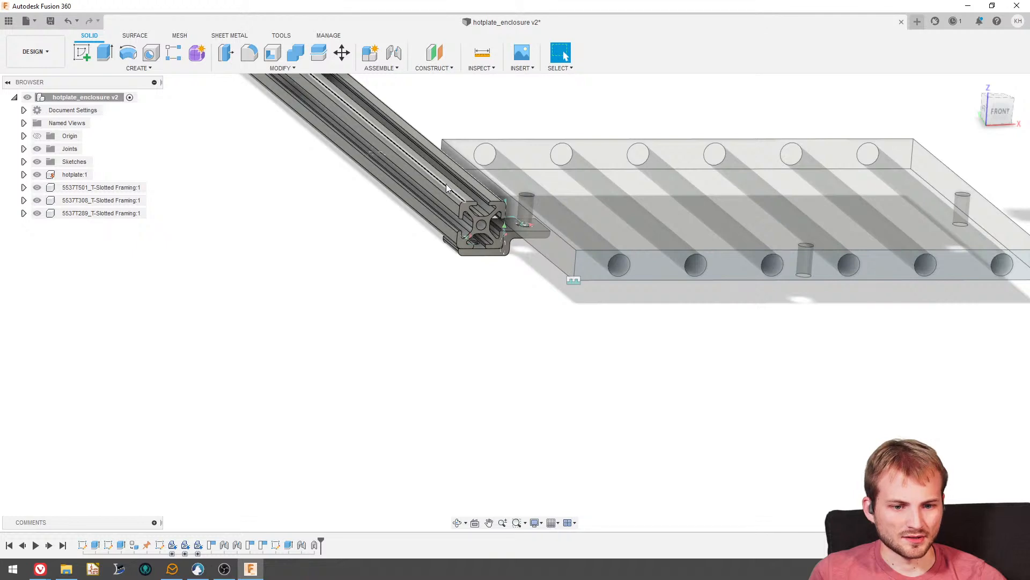
{"action": "left_click_drag", "start_coordinate": [512, 248], "coordinate": [548, 290]}
{"action": "middle_click_drag", "start_coordinate": [550, 194], "coordinate": [537, 256], "text": "shift"}
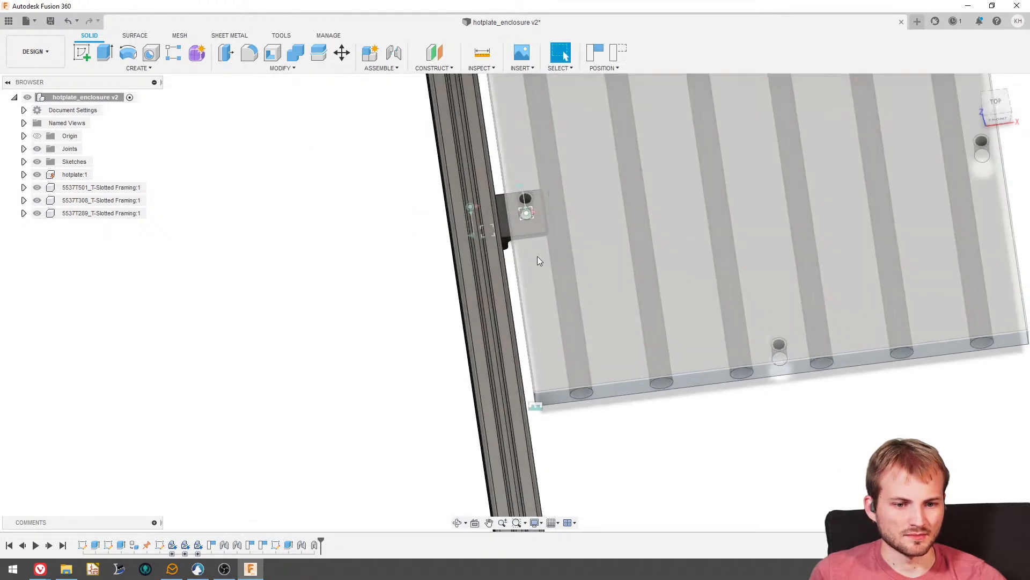
{"action": "scroll", "coordinate": [537, 257], "scroll_direction": "down", "scroll_amount": 3}
{"action": "left_click", "coordinate": [994, 101]}
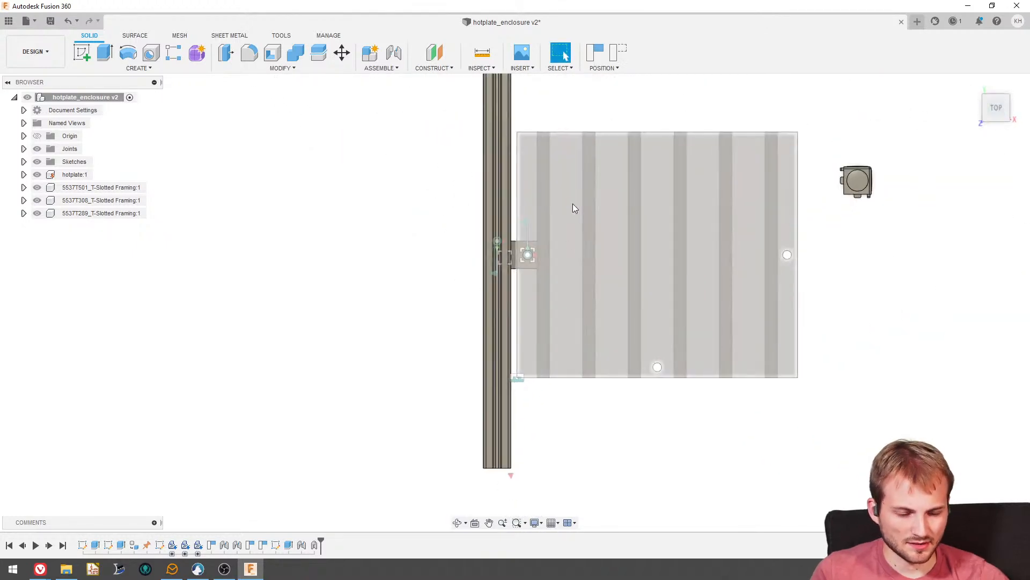
{"action": "left_click_drag", "start_coordinate": [500, 144], "coordinate": [507, 235]}
{"action": "middle_click_drag", "start_coordinate": [428, 295], "coordinate": [450, 291], "text": "shift"}
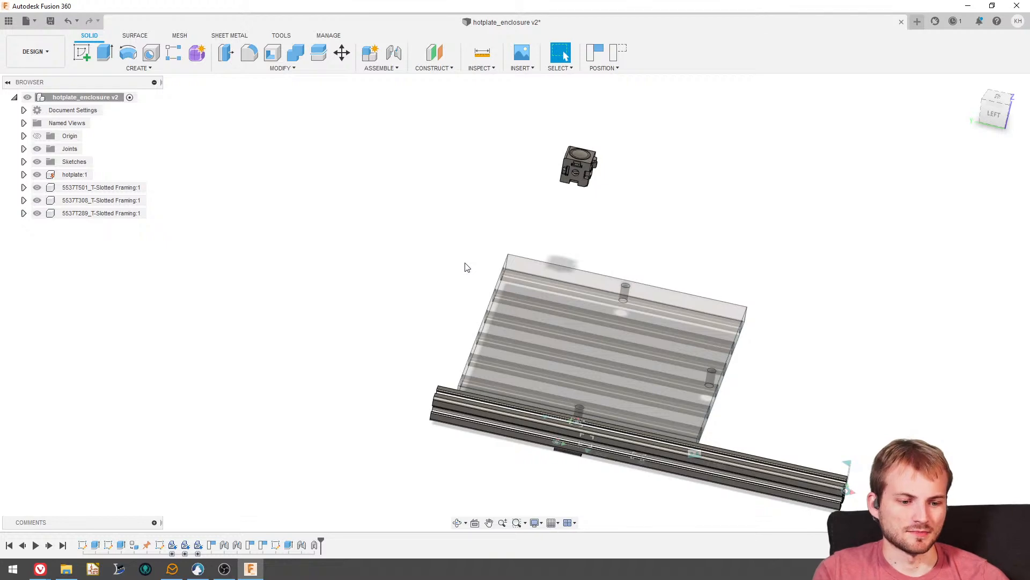
{"action": "middle_click_drag", "start_coordinate": [468, 265], "coordinate": [534, 346], "text": "shift"}
{"action": "left_click", "coordinate": [560, 53]}
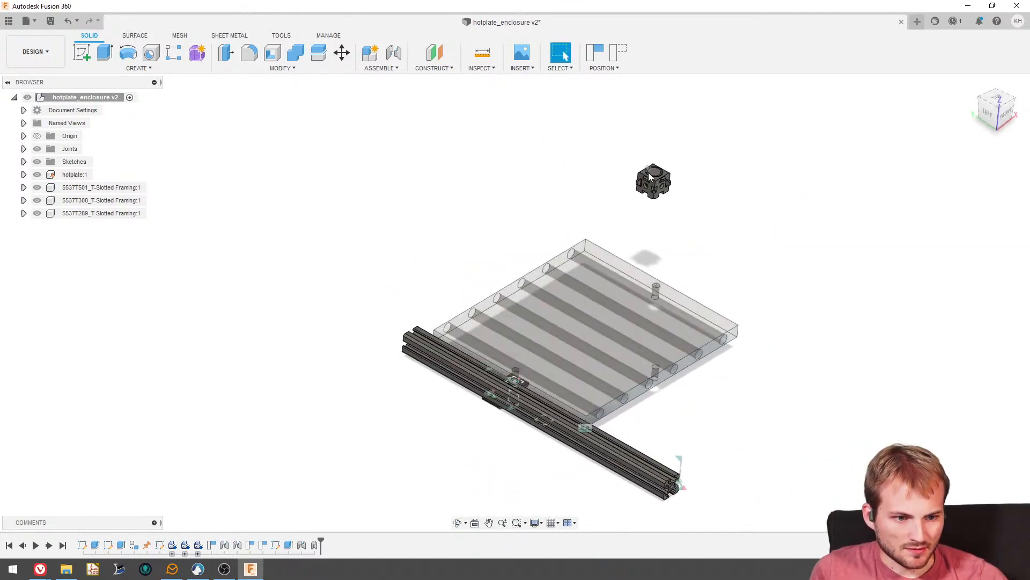
- Bring the loose cube-shaped corner bracket close to the overhanging front end of the rail
{"action": "scroll", "coordinate": [654, 178], "scroll_direction": "up", "scroll_amount": 4}
{"action": "left_click_drag", "start_coordinate": [656, 180], "coordinate": [847, 409]}
{"action": "scroll", "coordinate": [707, 215], "scroll_direction": "down", "scroll_amount": 4}
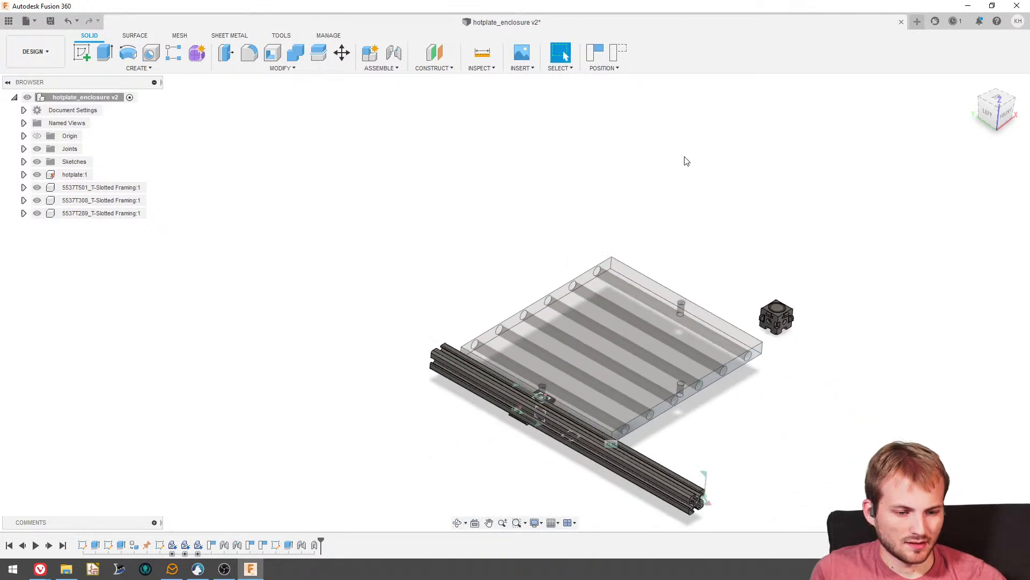
{"action": "scroll", "coordinate": [685, 160], "scroll_direction": "down", "scroll_amount": 3}
{"action": "scroll", "coordinate": [729, 406], "scroll_direction": "up", "scroll_amount": 5}
{"action": "left_click_drag", "start_coordinate": [761, 162], "coordinate": [711, 405]}
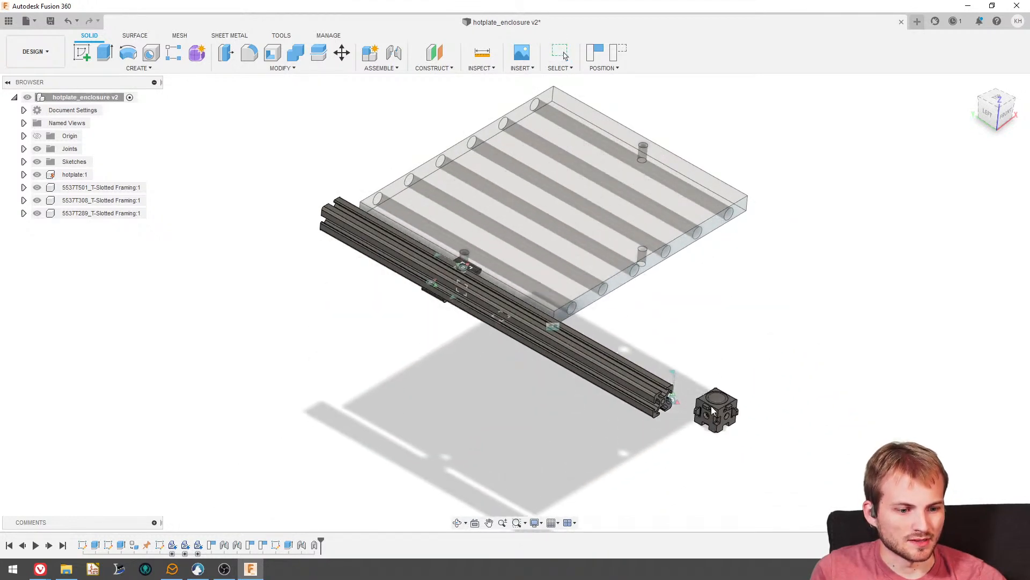
{"action": "scroll", "coordinate": [710, 409], "scroll_direction": "up", "scroll_amount": 6}
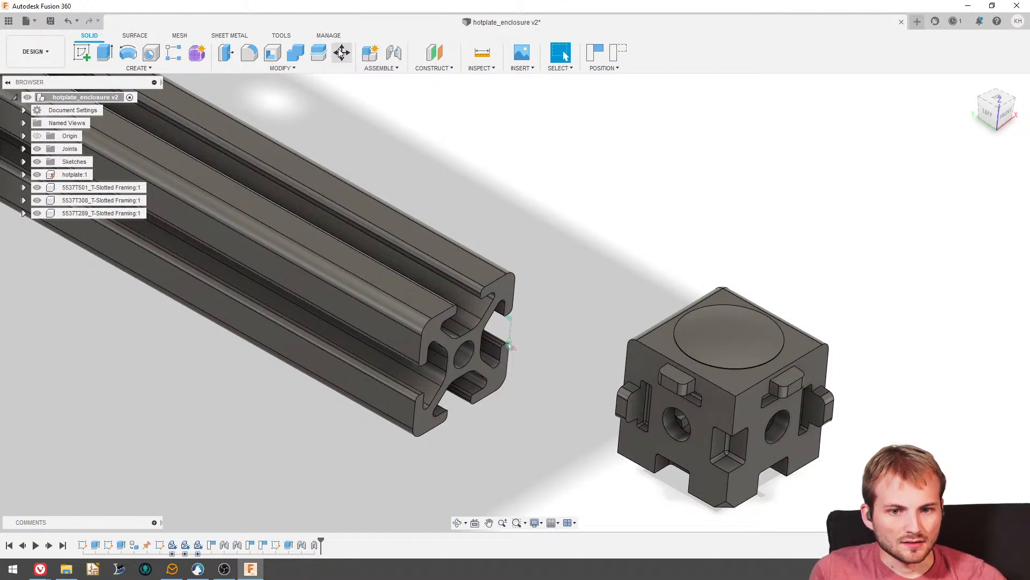
- Rotate the corner bracket with Move/Copy by 90 degrees about Y, 180 degrees about X and 90 degrees about Z
{"action": "key", "text": "m"}
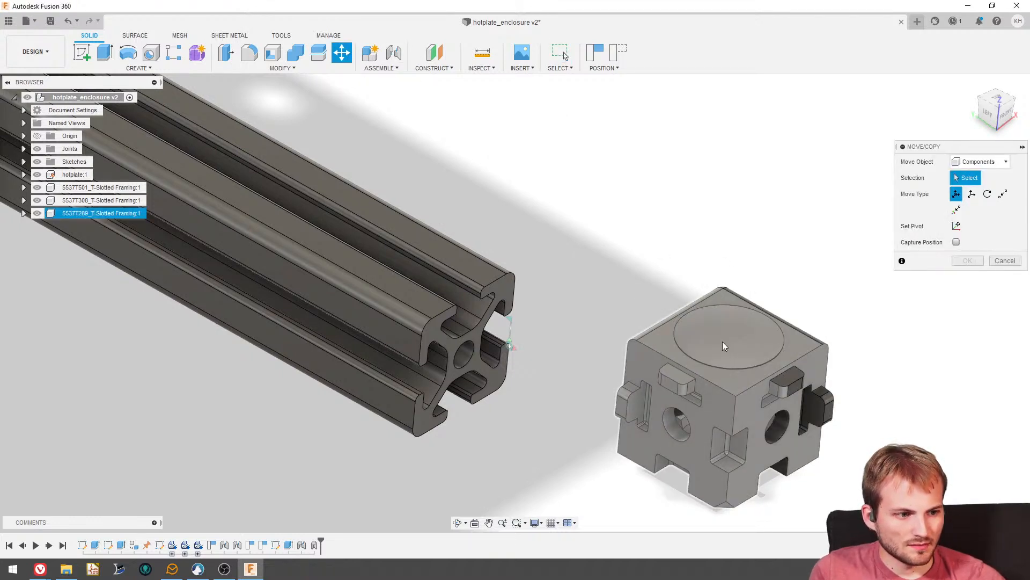
{"action": "left_click", "coordinate": [722, 341]}
{"action": "scroll", "coordinate": [722, 322], "scroll_direction": "down", "scroll_amount": 3}
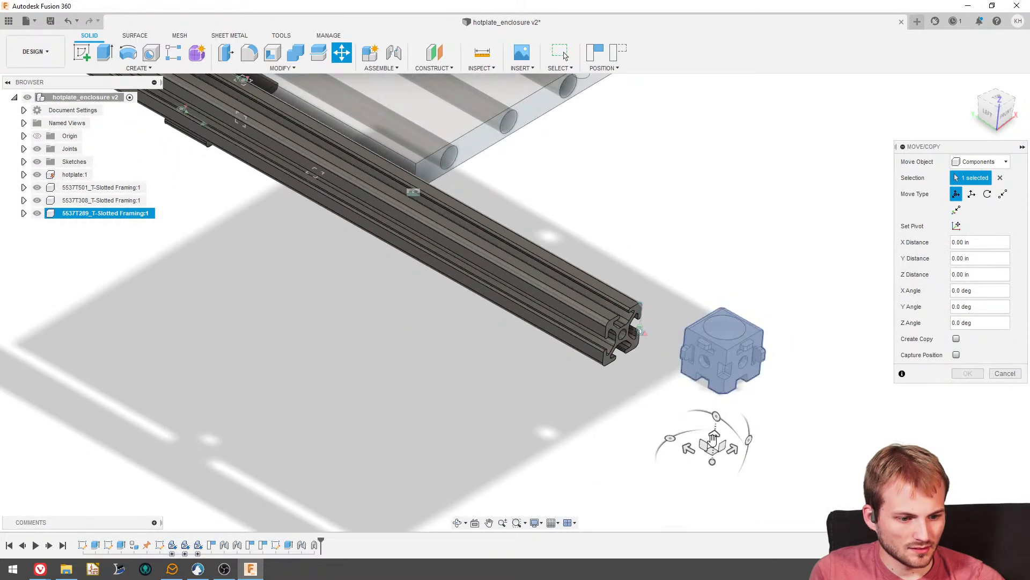
{"action": "left_click_drag", "start_coordinate": [748, 439], "coordinate": [707, 514]}
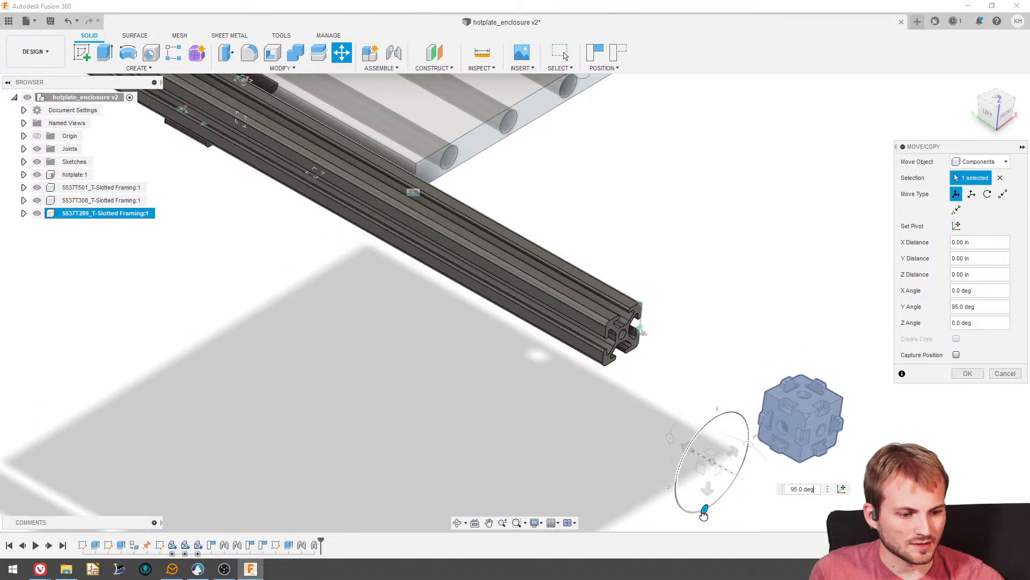
{"action": "scroll", "coordinate": [714, 438], "scroll_direction": "down", "scroll_amount": 3}
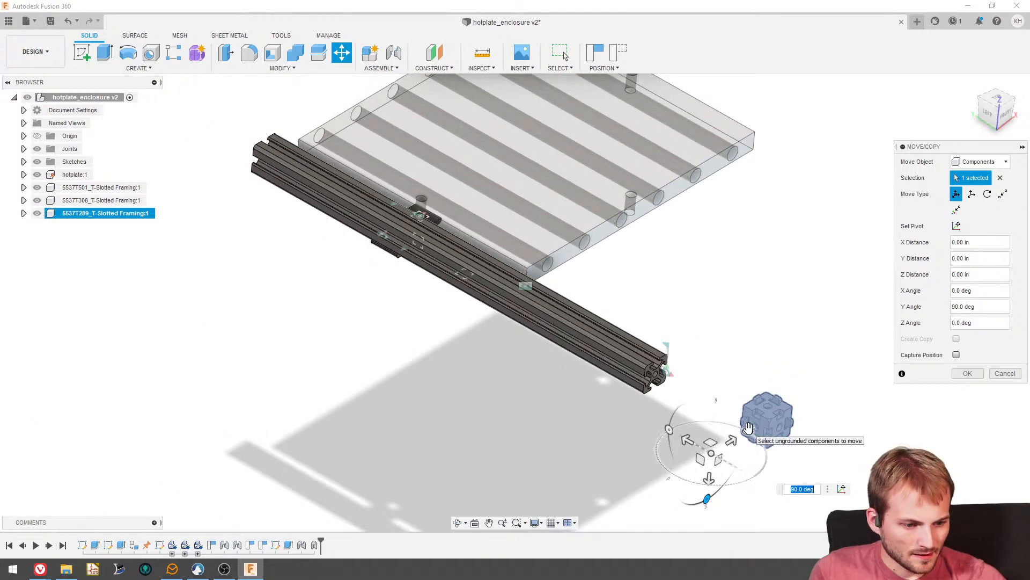
{"action": "left_click_drag", "start_coordinate": [748, 432], "coordinate": [677, 493]}
{"action": "scroll", "coordinate": [676, 489], "scroll_direction": "up", "scroll_amount": 2}
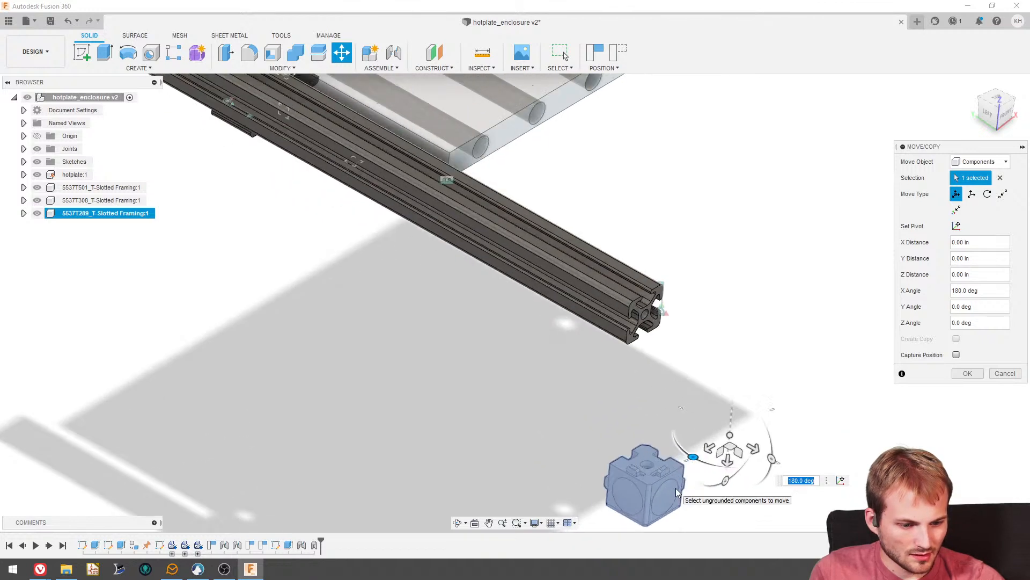
{"action": "left_click_drag", "start_coordinate": [757, 466], "coordinate": [735, 392]}
{"action": "scroll", "coordinate": [642, 455], "scroll_direction": "down", "scroll_amount": 2}
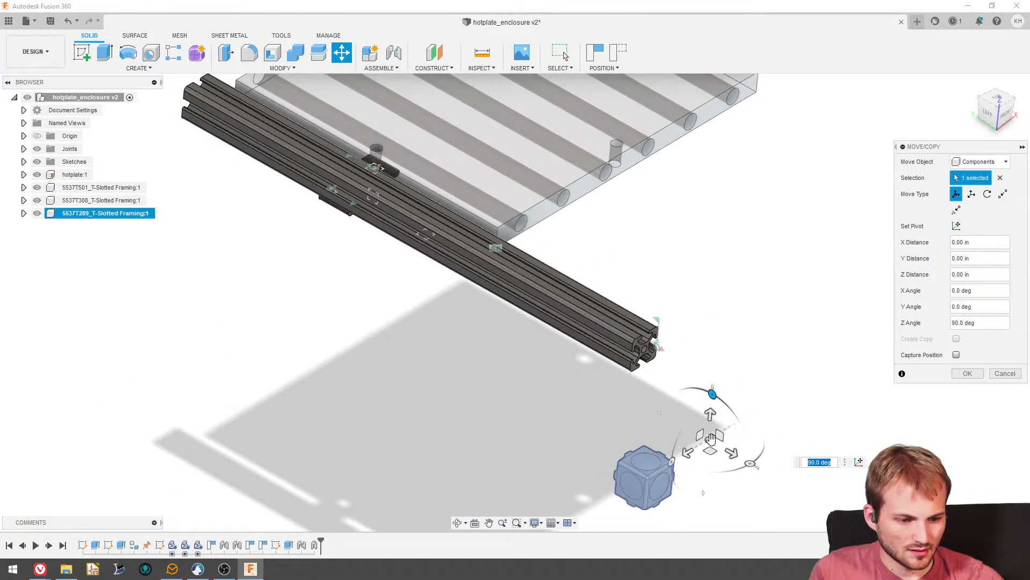
- Shift the corner bracket next to the rail's front end by X -0.37 in, Y 1.946 in and Z -1.435 in
{"action": "left_click_drag", "start_coordinate": [711, 438], "coordinate": [749, 325]}
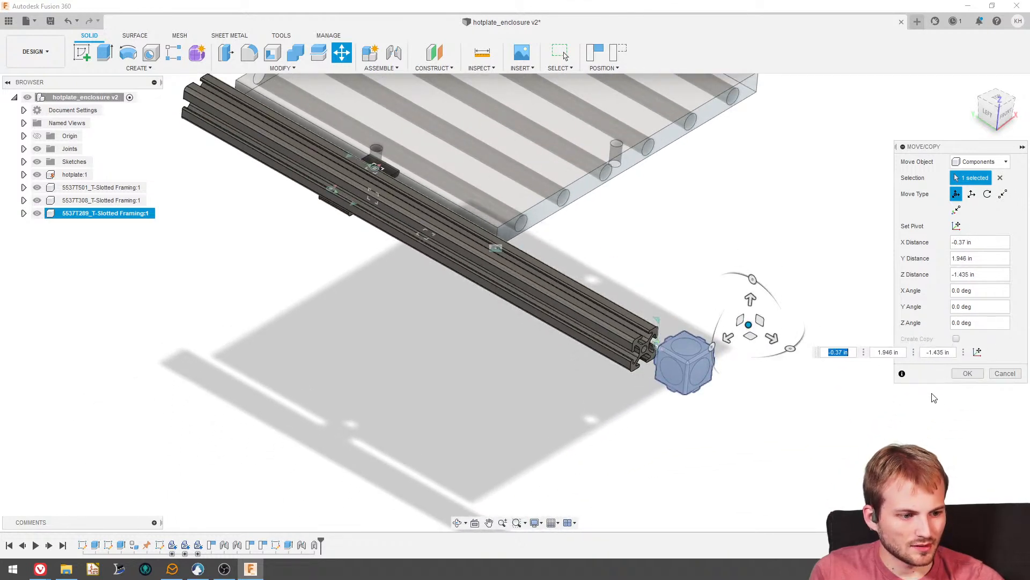
{"action": "left_click", "coordinate": [961, 375]}
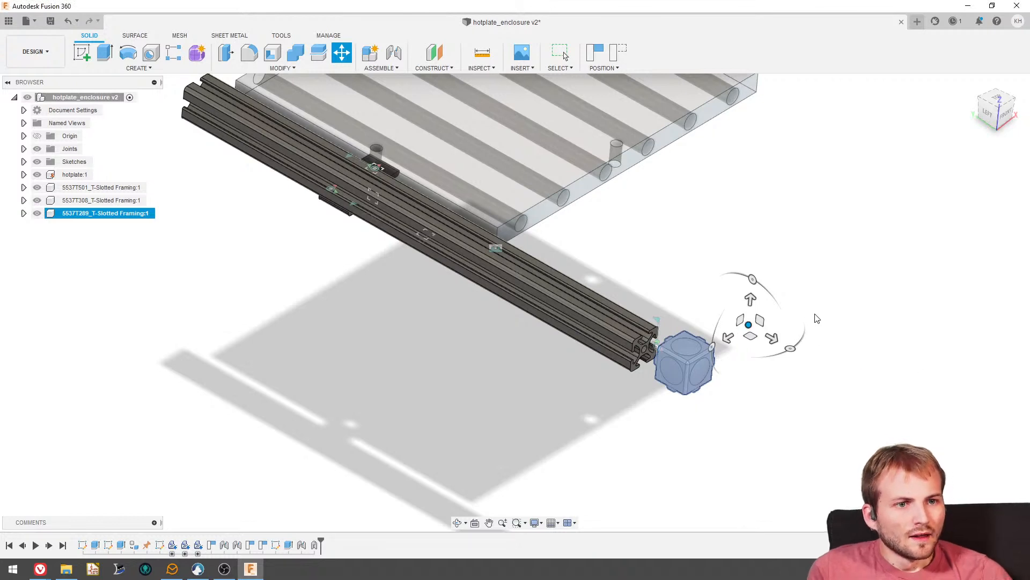
{"action": "key", "text": "Escape"}
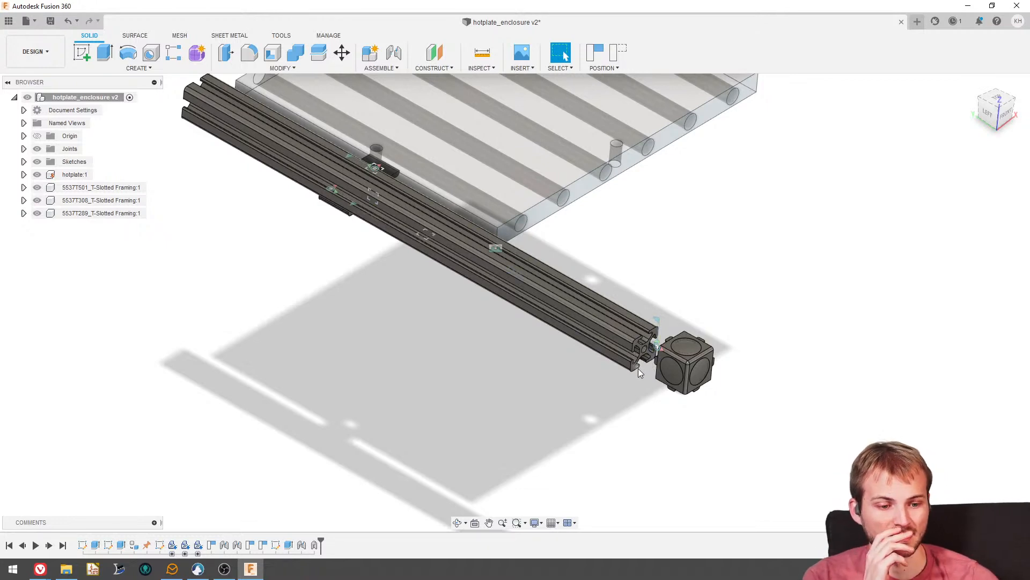
- Capture the current positions of the moved rail and corner bracket
{"action": "middle_click_drag", "start_coordinate": [639, 368], "coordinate": [452, 360], "text": "shift"}
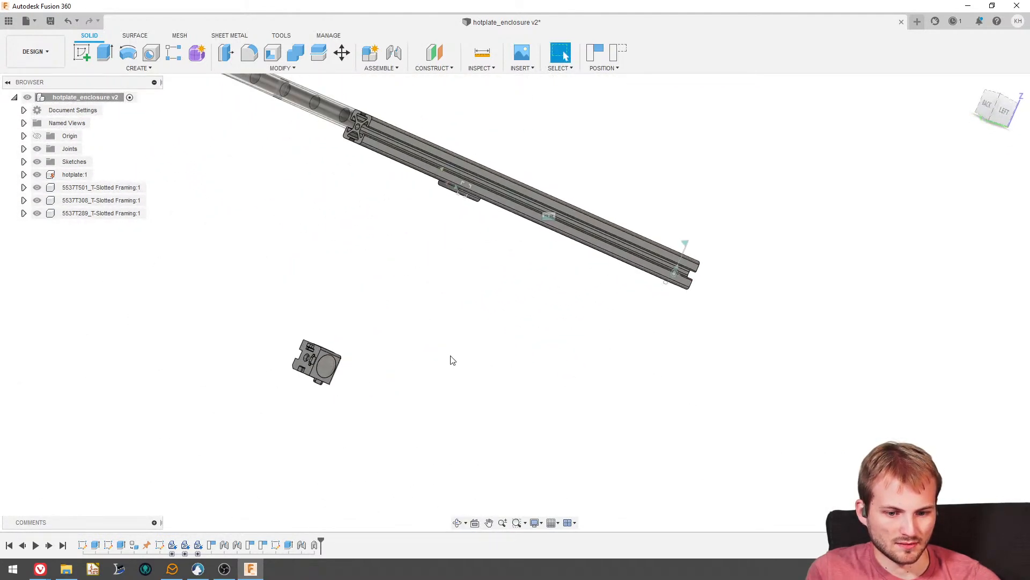
{"action": "scroll", "coordinate": [453, 360], "scroll_direction": "up", "scroll_amount": 3}
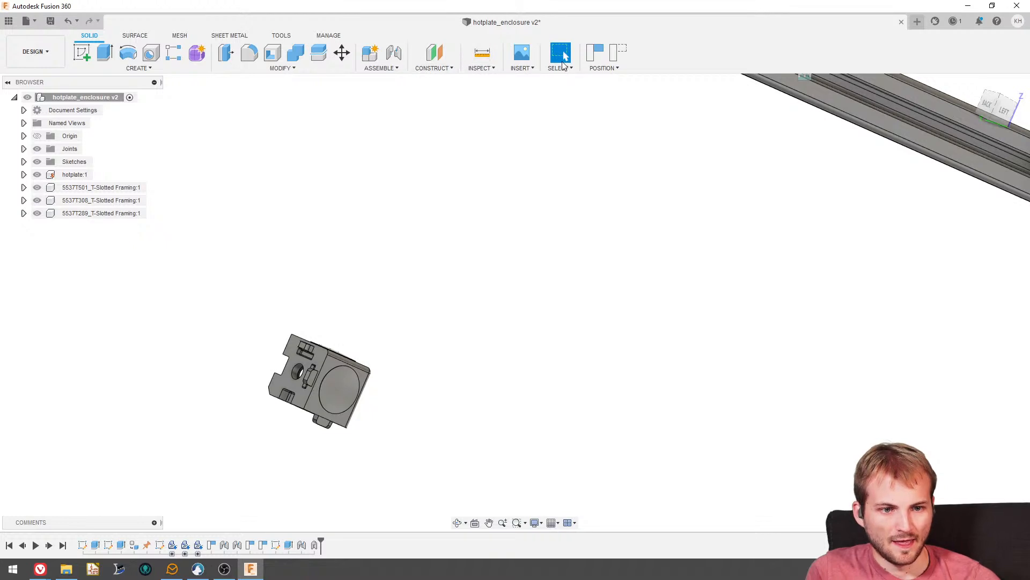
{"action": "left_click", "coordinate": [595, 53]}
- Joint the corner bracket's centre hole to the centre hole in the rail's front end at an angle of 180 degrees
{"action": "left_click", "coordinate": [393, 53]}
{"action": "scroll", "coordinate": [305, 402], "scroll_direction": "up", "scroll_amount": 5}
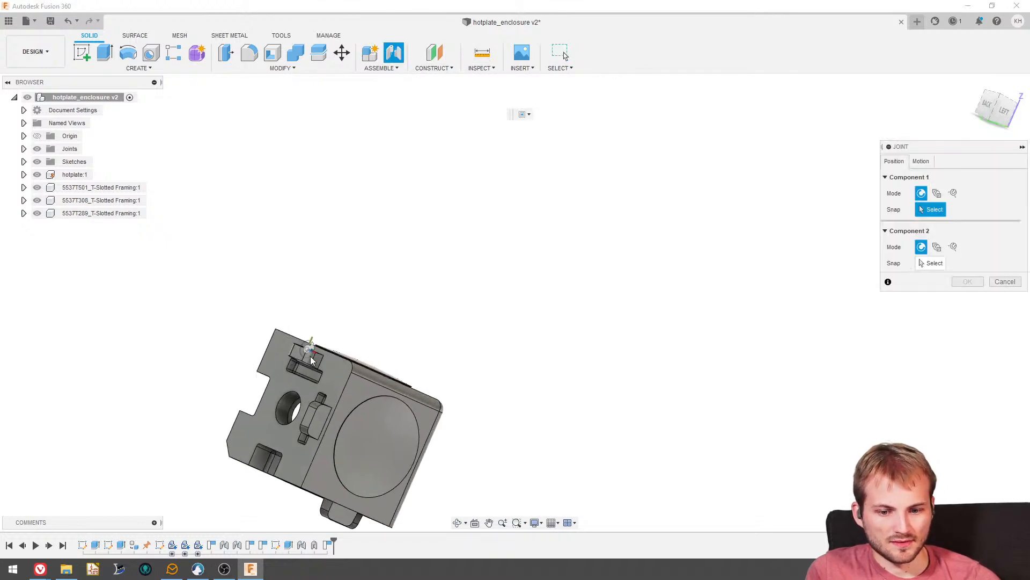
{"action": "left_click", "coordinate": [296, 400]}
{"action": "scroll", "coordinate": [260, 315], "scroll_direction": "down", "scroll_amount": 7}
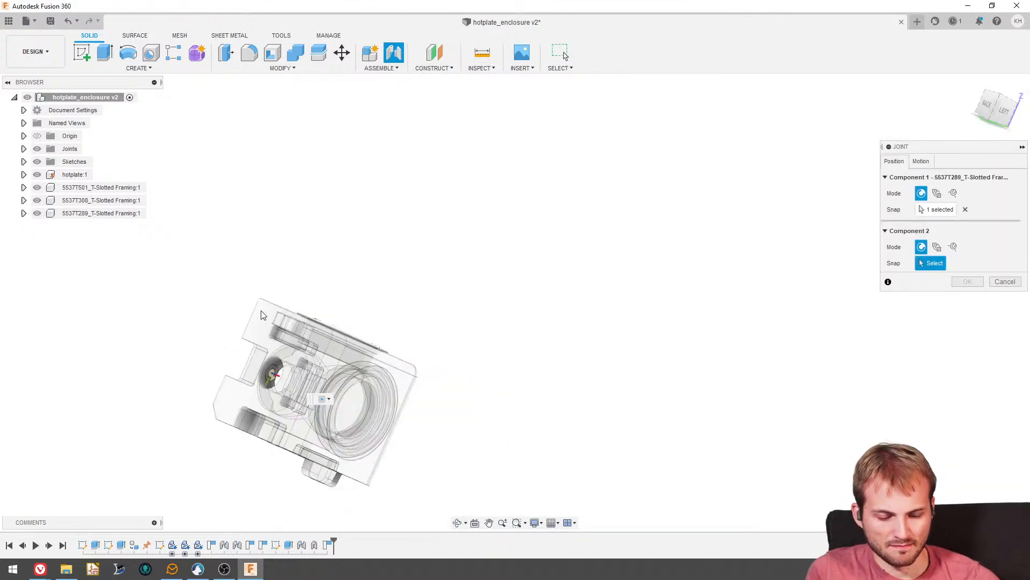
{"action": "middle_click_drag", "start_coordinate": [500, 303], "coordinate": [670, 232], "text": "shift"}
{"action": "scroll", "coordinate": [668, 236], "scroll_direction": "up", "scroll_amount": 5}
{"action": "scroll", "coordinate": [668, 237], "scroll_direction": "up", "scroll_amount": 3}
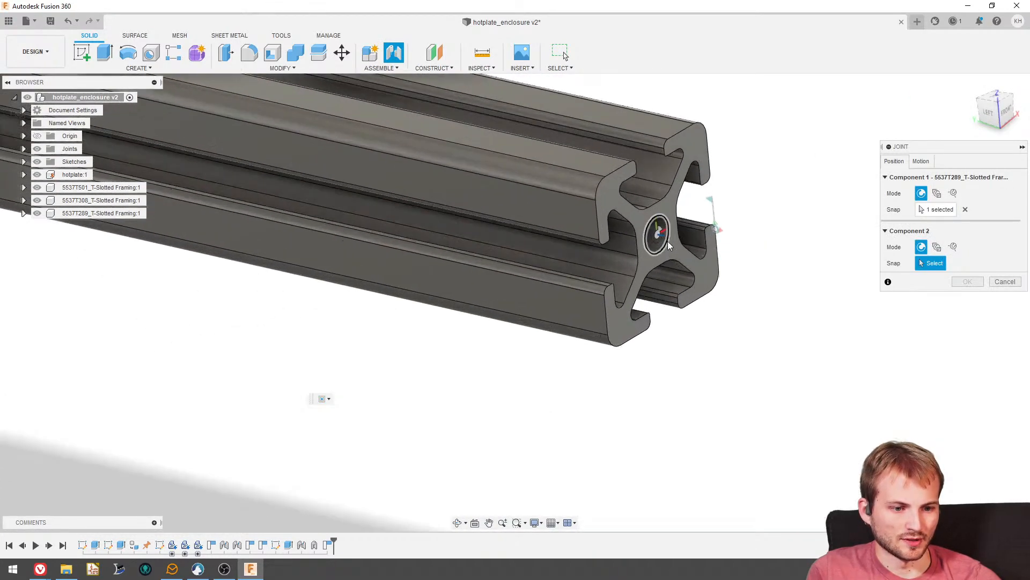
{"action": "left_click", "coordinate": [668, 243]}
{"action": "scroll", "coordinate": [664, 263], "scroll_direction": "up", "scroll_amount": 3}
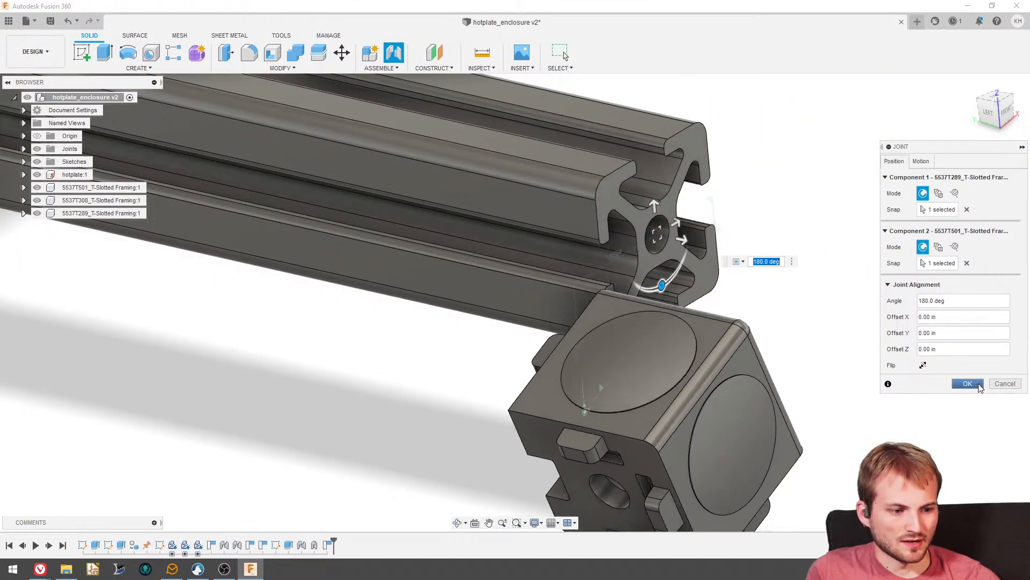
{"action": "left_click", "coordinate": [977, 385]}
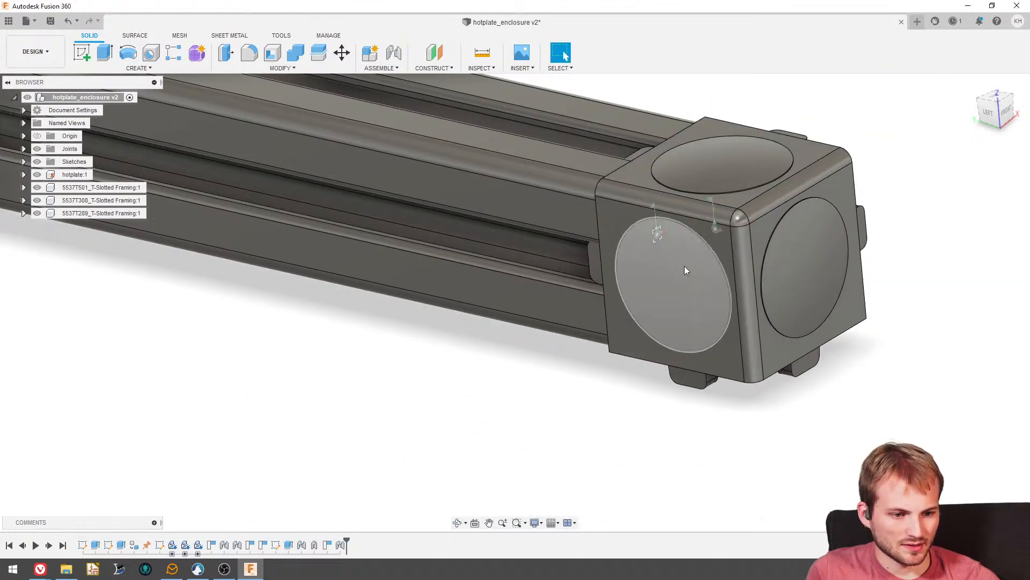
- Fix the corner bracket to the rail with a rigid as-built joint
{"action": "middle_click_drag", "start_coordinate": [684, 266], "coordinate": [845, 285]}
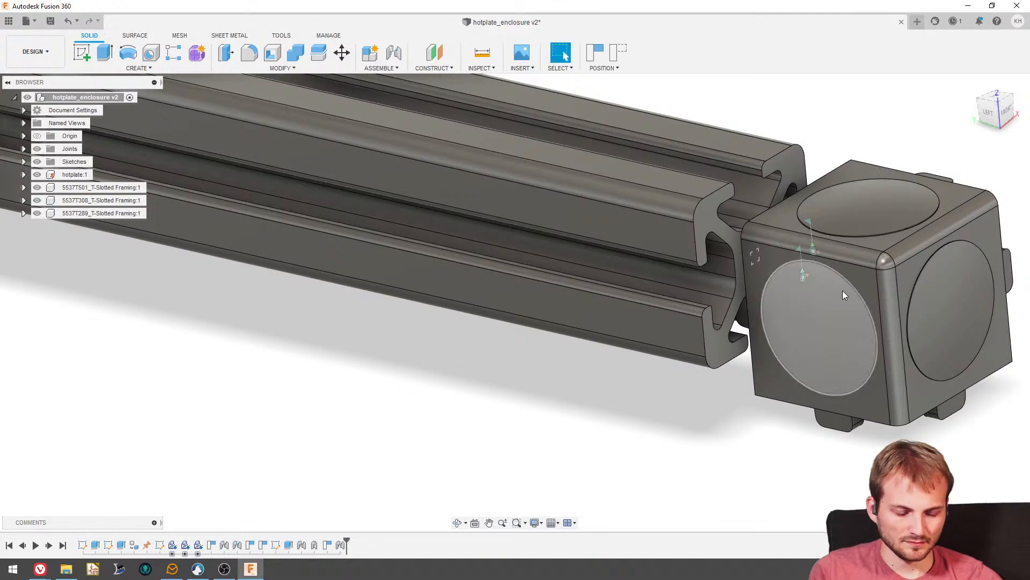
{"action": "key", "text": "ctrl+z"}
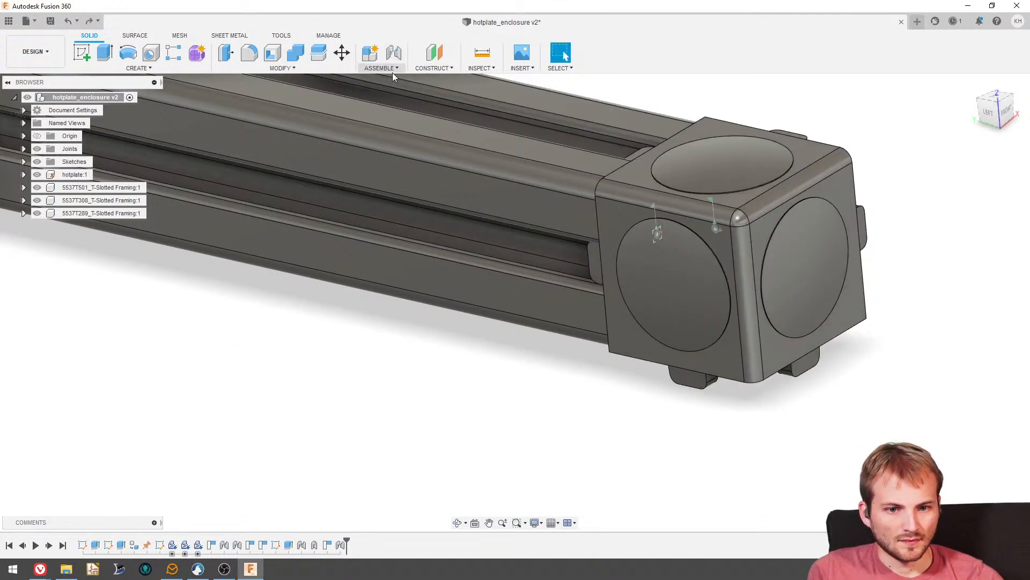
{"action": "left_click", "coordinate": [392, 68]}
{"action": "left_click", "coordinate": [413, 101]}
{"action": "left_click", "coordinate": [598, 210]}
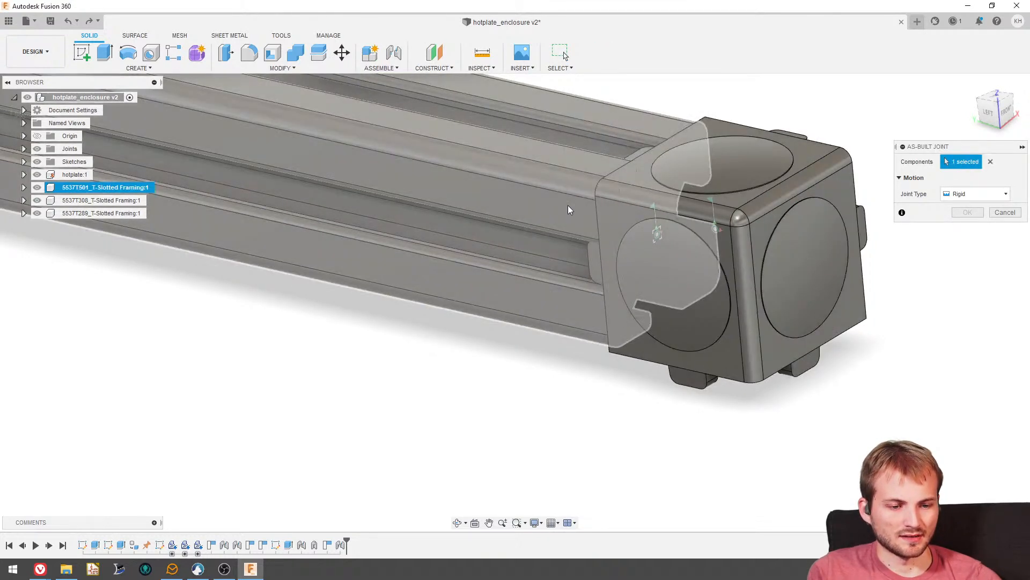
{"action": "left_click", "coordinate": [617, 212]}
{"action": "left_click", "coordinate": [599, 296]}
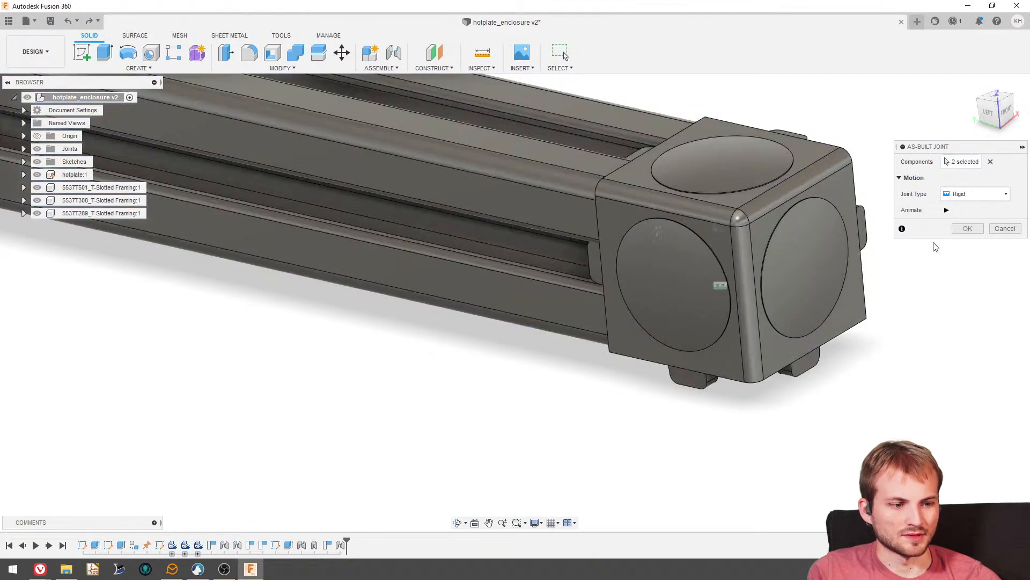
{"action": "left_click", "coordinate": [967, 229]}
- Test the rigid joint by shifting the rail with its bracket, and revert them to the captured position
{"action": "scroll", "coordinate": [659, 285], "scroll_direction": "down", "scroll_amount": 4}
{"action": "middle_click_drag", "start_coordinate": [678, 244], "coordinate": [453, 315]}
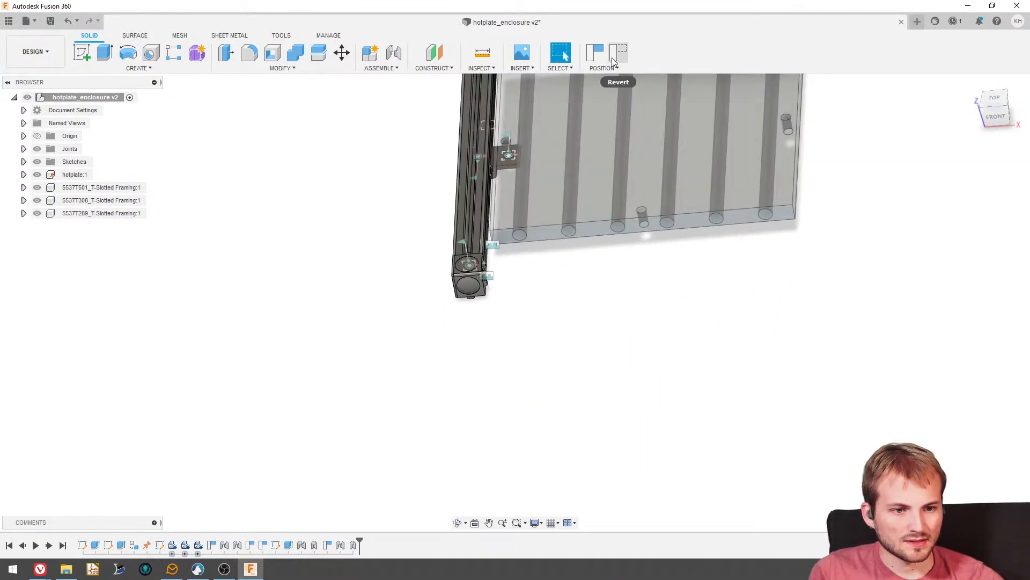
{"action": "left_click", "coordinate": [617, 52]}
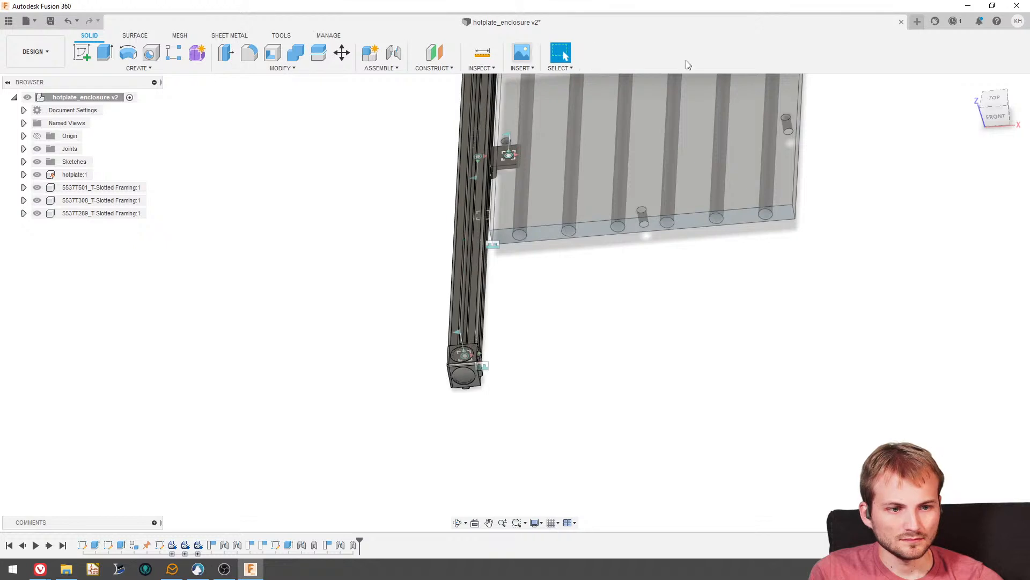
- Copy the 5537T501 rail and paste it as a new, independent component in the root assembly
{"action": "left_click", "coordinate": [992, 100]}
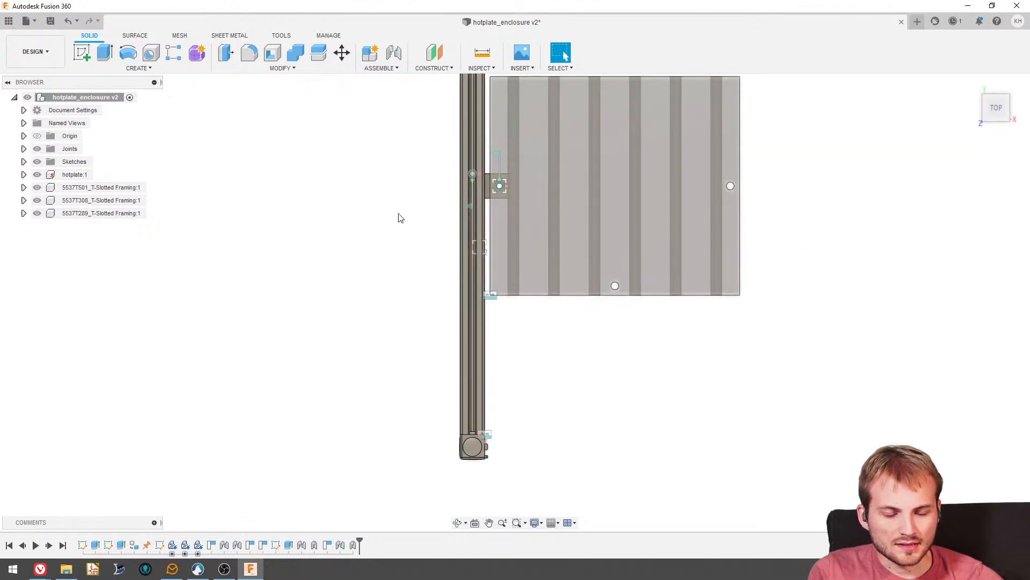
{"action": "scroll", "coordinate": [398, 220], "scroll_direction": "down", "scroll_amount": 3}
{"action": "scroll", "coordinate": [480, 244], "scroll_direction": "up", "scroll_amount": 3}
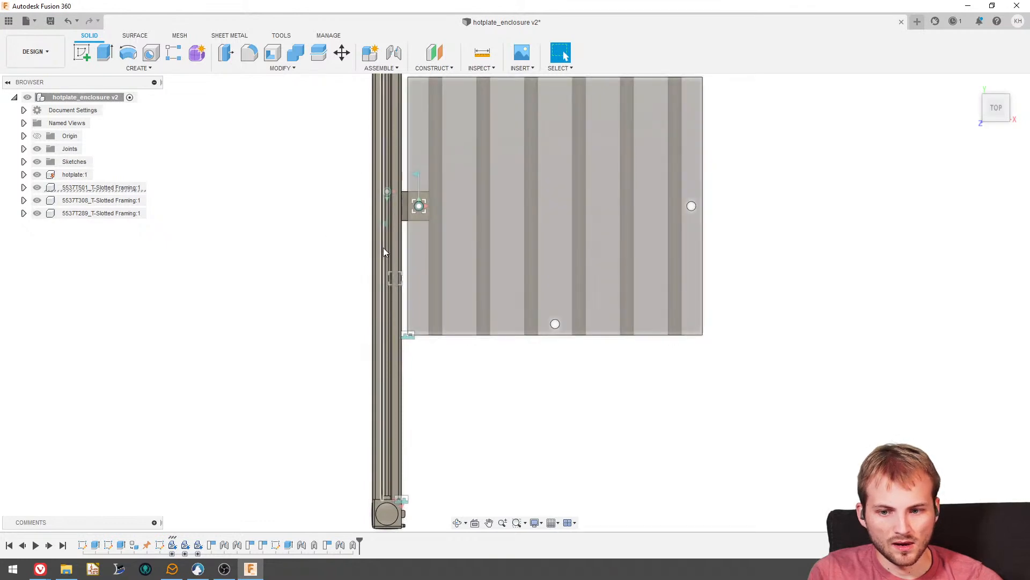
{"action": "left_click", "coordinate": [117, 186]}
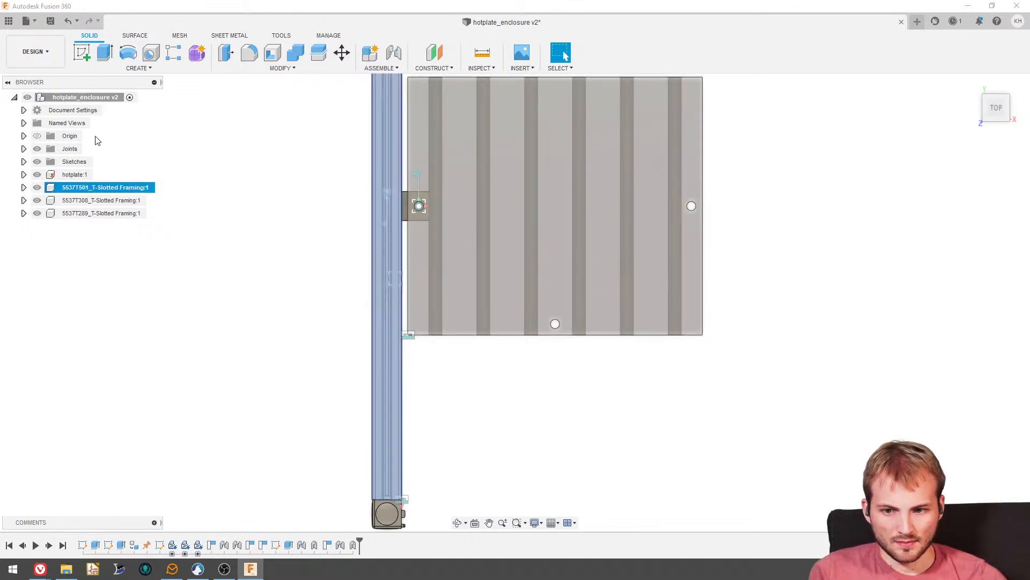
{"action": "left_click", "coordinate": [86, 97]}
{"action": "right_click", "coordinate": [93, 97]}
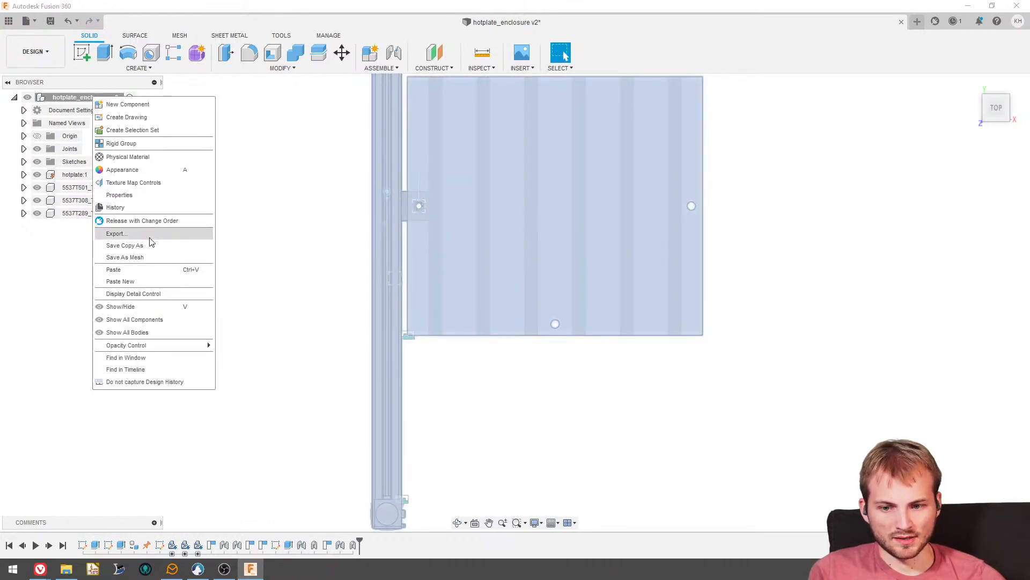
{"action": "left_click", "coordinate": [134, 281]}
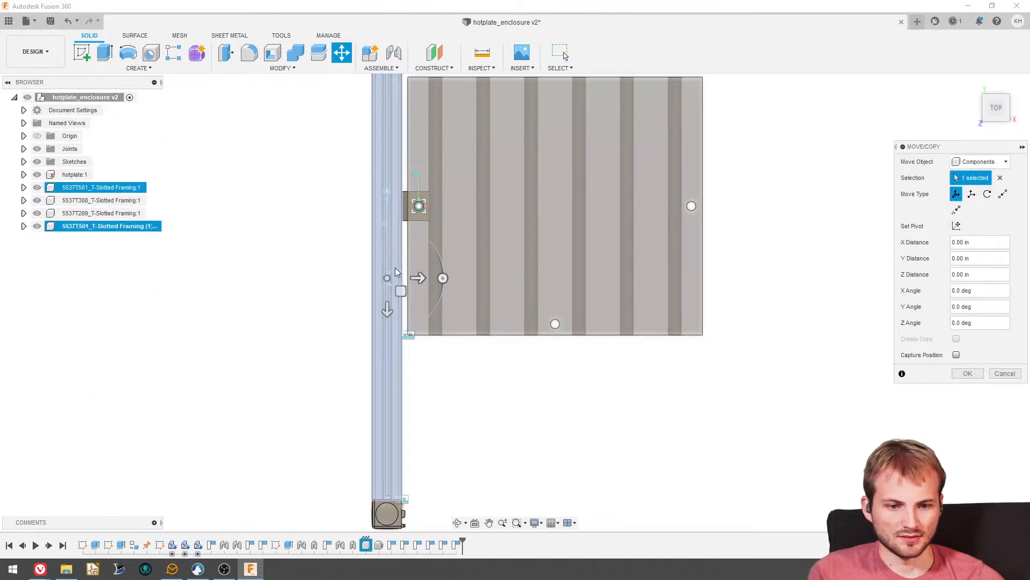
- Turn the rail copy crosswise in front of the hotplate and shift it X -6.207 in and Z 6.633 in
{"action": "scroll", "coordinate": [403, 271], "scroll_direction": "down", "scroll_amount": 3}
{"action": "left_click_drag", "start_coordinate": [444, 276], "coordinate": [571, 419]}
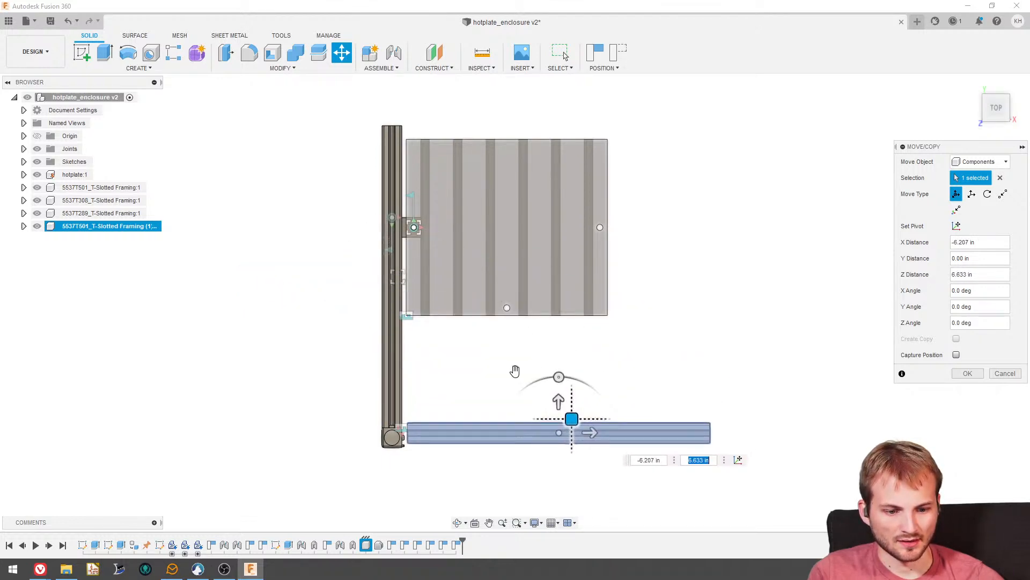
{"action": "left_click", "coordinate": [982, 374]}
- Joint the end hole of the front rail to the corner bracket's side hole at an angle of 180 degrees
{"action": "middle_click_drag", "start_coordinate": [610, 334], "coordinate": [450, 336], "text": "shift"}
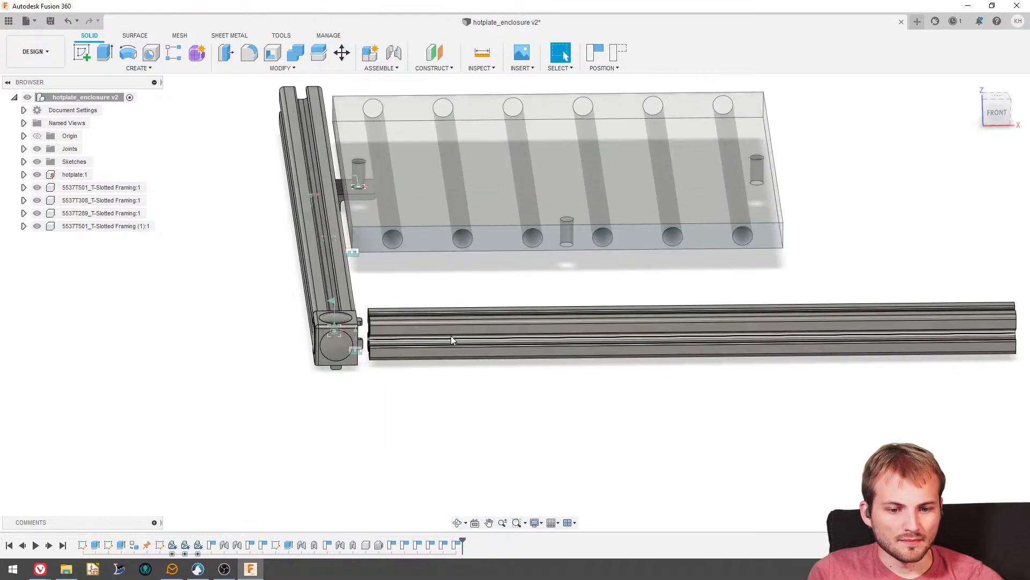
{"action": "scroll", "coordinate": [384, 329], "scroll_direction": "up", "scroll_amount": 5}
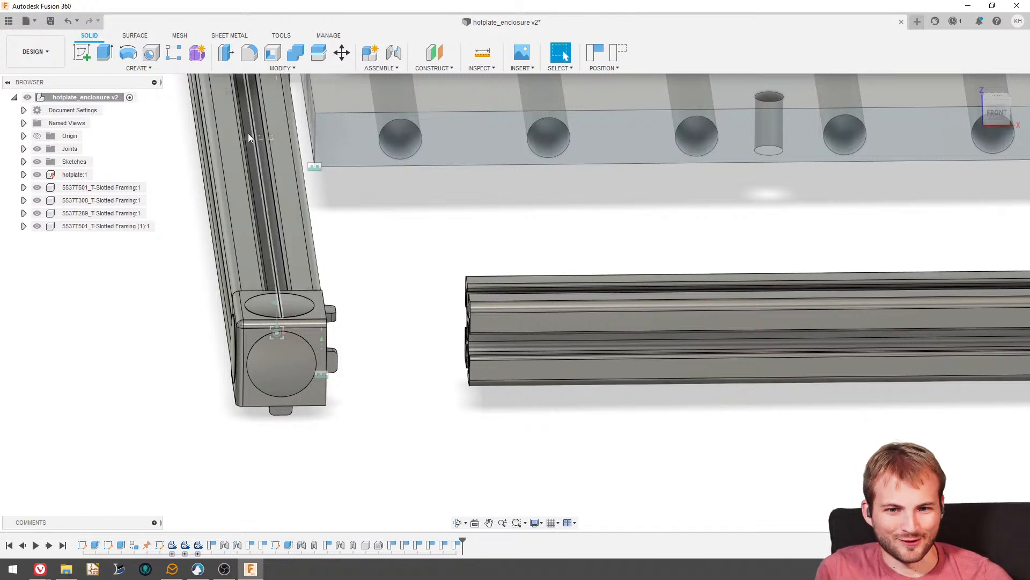
{"action": "left_click", "coordinate": [394, 53]}
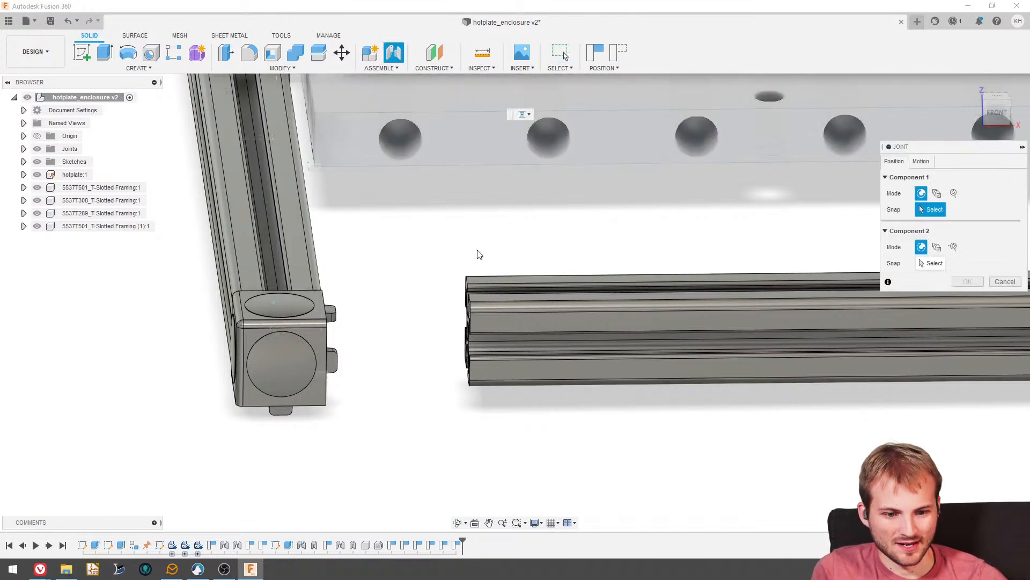
{"action": "scroll", "coordinate": [479, 254], "scroll_direction": "up", "scroll_amount": 10}
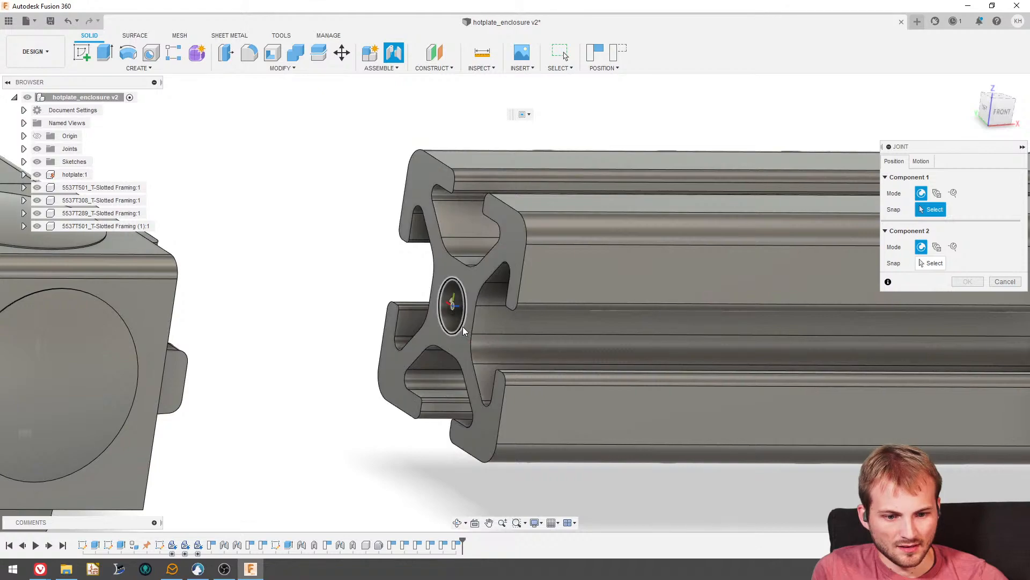
{"action": "left_click", "coordinate": [462, 327]}
{"action": "scroll", "coordinate": [402, 309], "scroll_direction": "down", "scroll_amount": 5}
{"action": "middle_click_drag", "start_coordinate": [401, 309], "coordinate": [319, 293], "text": "shift"}
{"action": "scroll", "coordinate": [398, 334], "scroll_direction": "down", "scroll_amount": 3}
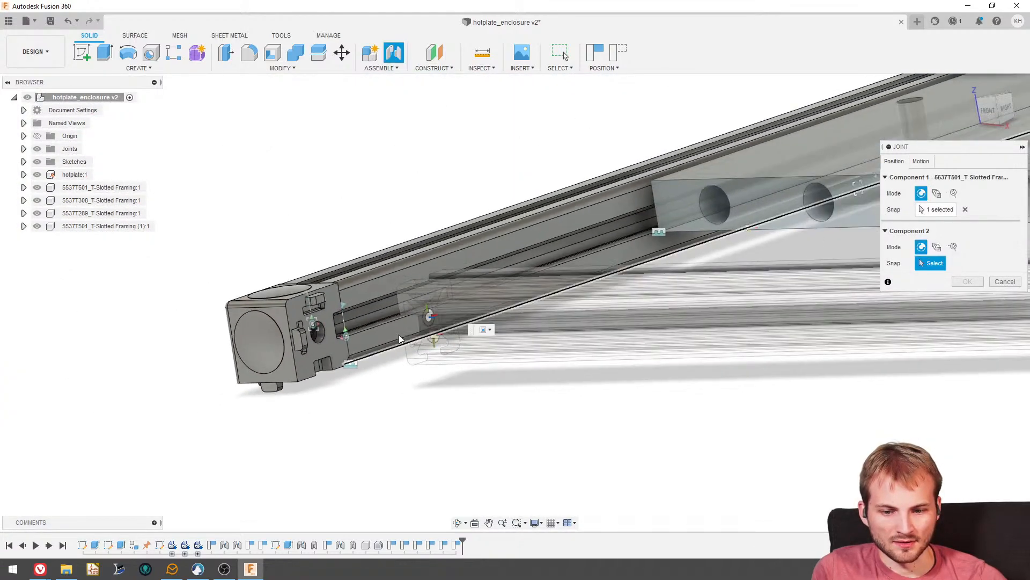
{"action": "scroll", "coordinate": [327, 334], "scroll_direction": "up", "scroll_amount": 6}
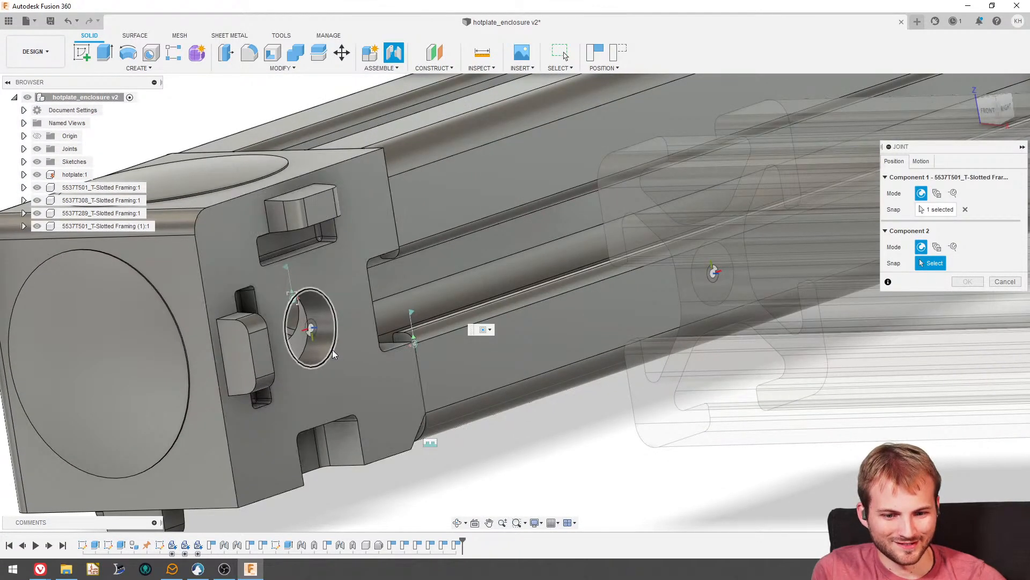
{"action": "left_click", "coordinate": [333, 352]}
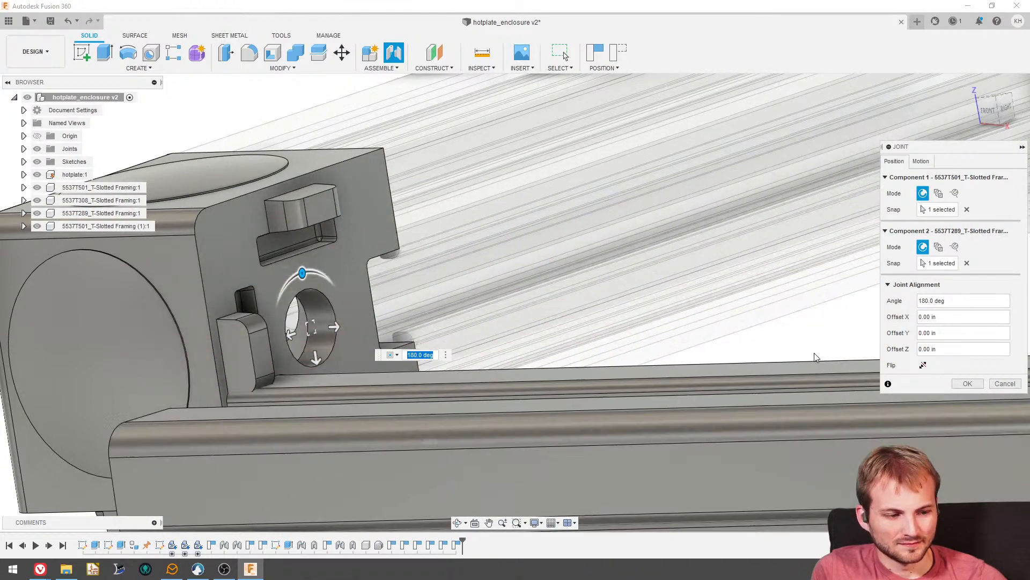
{"action": "left_click", "coordinate": [966, 383]}
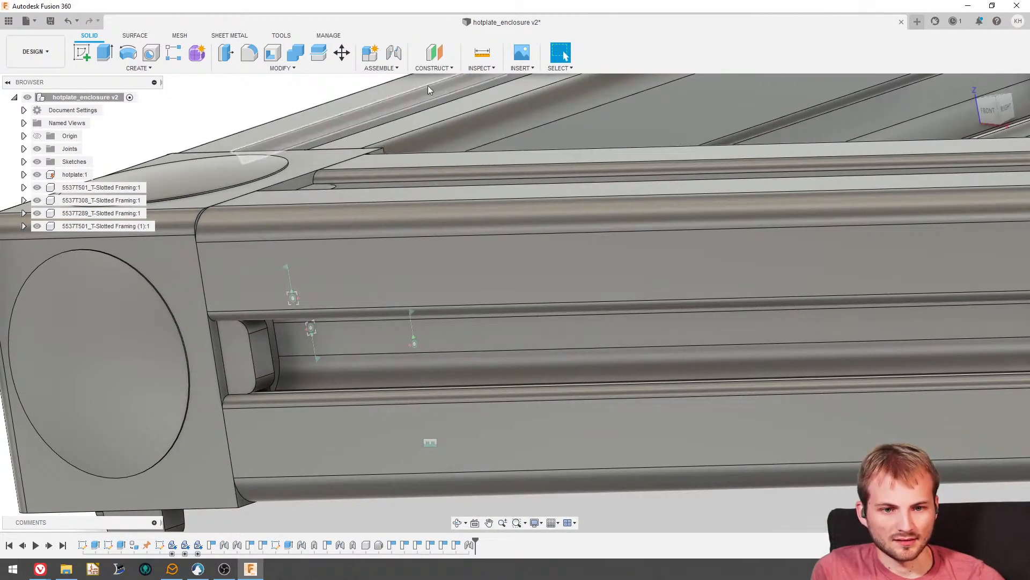
- Add a rigid as-built joint between the corner bracket and the front rail, accepting the additional joint
{"action": "left_click", "coordinate": [381, 68]}
{"action": "left_click", "coordinate": [392, 107]}
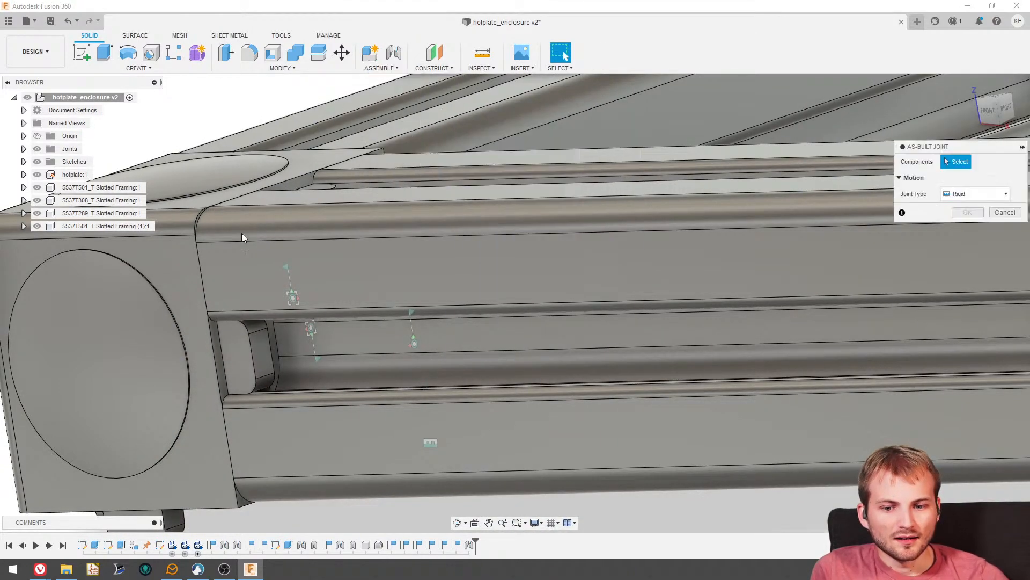
{"action": "left_click", "coordinate": [176, 265]}
{"action": "left_click", "coordinate": [457, 256]}
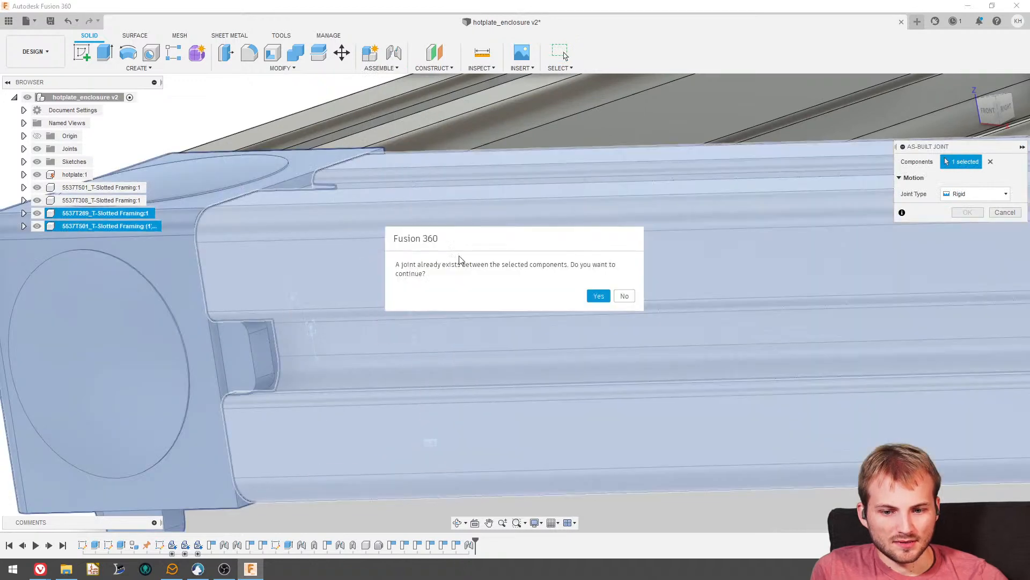
{"action": "left_click", "coordinate": [600, 294]}
{"action": "scroll", "coordinate": [478, 235], "scroll_direction": "down", "scroll_amount": 4}
{"action": "left_click", "coordinate": [966, 229]}
- Test the L-shaped frame by shifting the jointed rails, and revert them to their previous position
{"action": "scroll", "coordinate": [505, 218], "scroll_direction": "down", "scroll_amount": 4}
{"action": "mouse_move", "coordinate": [505, 218]}
{"action": "middle_mouse_down", "text": "shift"}
{"action": "mouse_move", "coordinate": [538, 224]}
{"action": "mouse_move", "coordinate": [515, 227]}
{"action": "middle_mouse_up", "text": "shift"}
{"action": "left_click_drag", "start_coordinate": [513, 224], "coordinate": [532, 223]}
{"action": "scroll", "coordinate": [489, 279], "scroll_direction": "down", "scroll_amount": 4}
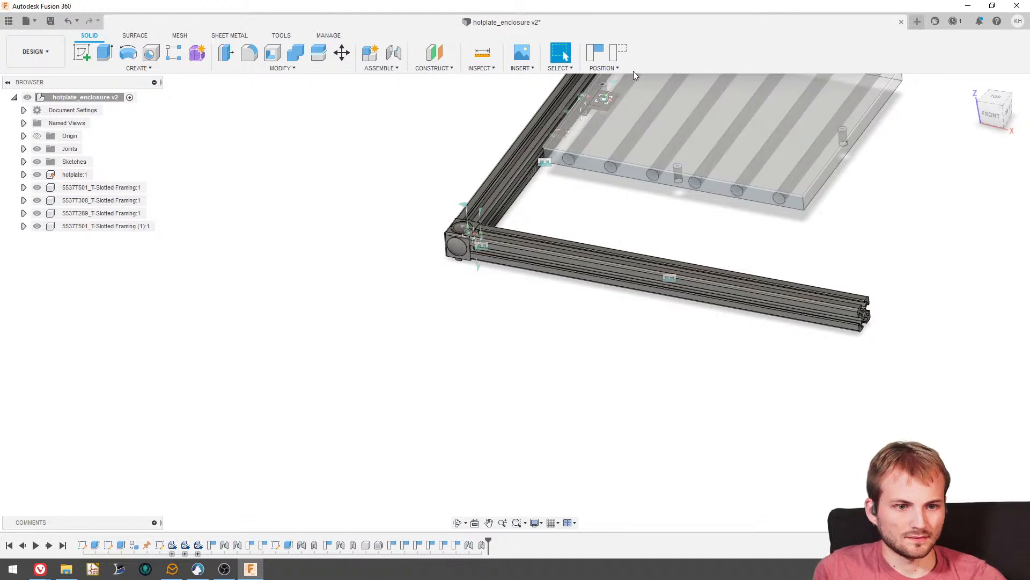
{"action": "scroll", "coordinate": [474, 232], "scroll_direction": "down", "scroll_amount": 3}
{"action": "scroll", "coordinate": [457, 246], "scroll_direction": "up", "scroll_amount": 5}
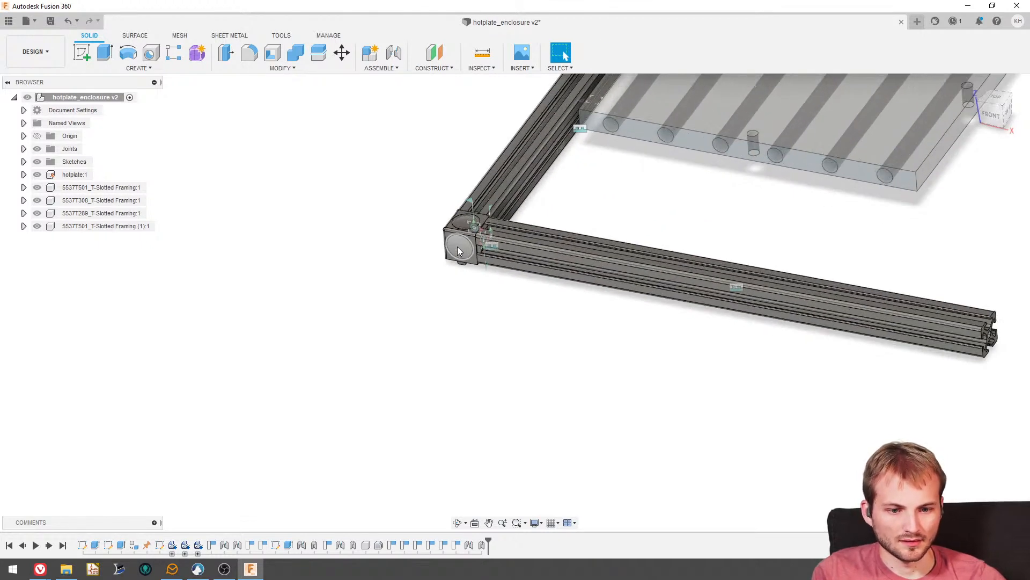
- Duplicate the 5537T289 corner bracket as a second instance
{"action": "scroll", "coordinate": [457, 247], "scroll_direction": "up", "scroll_amount": 3}
{"action": "left_click", "coordinate": [123, 213]}
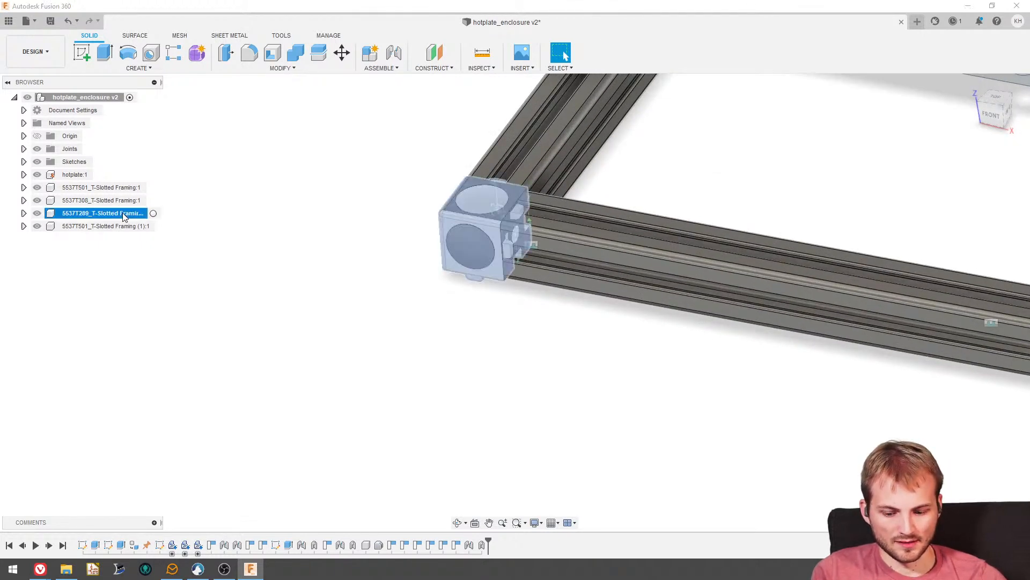
{"action": "key", "text": "ctrl+c"}
{"action": "key", "text": "ctrl+v"}
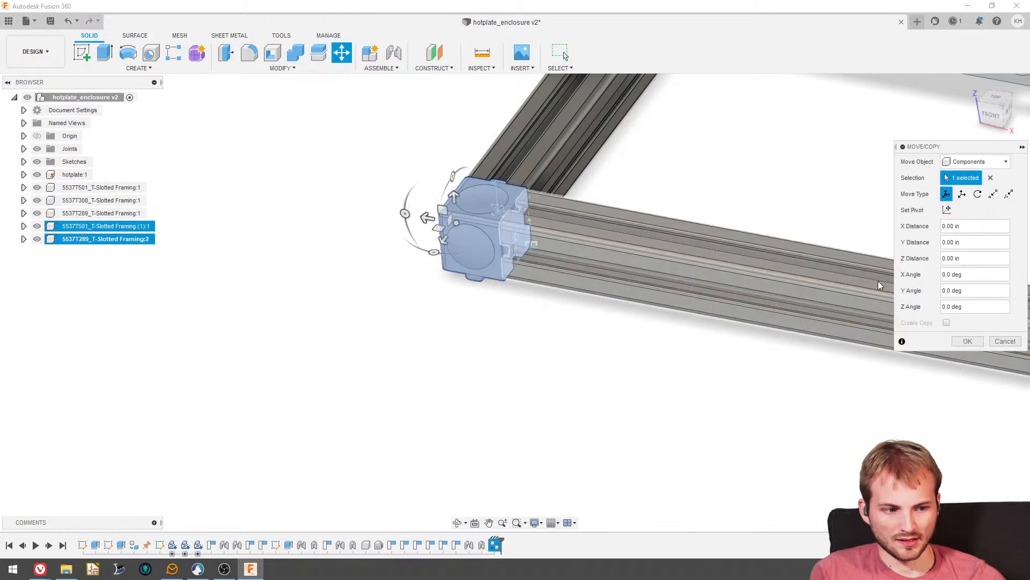
- Move the copied corner bracket freely to just beyond the free end of the front rail
{"action": "scroll", "coordinate": [424, 243], "scroll_direction": "down", "scroll_amount": 2}
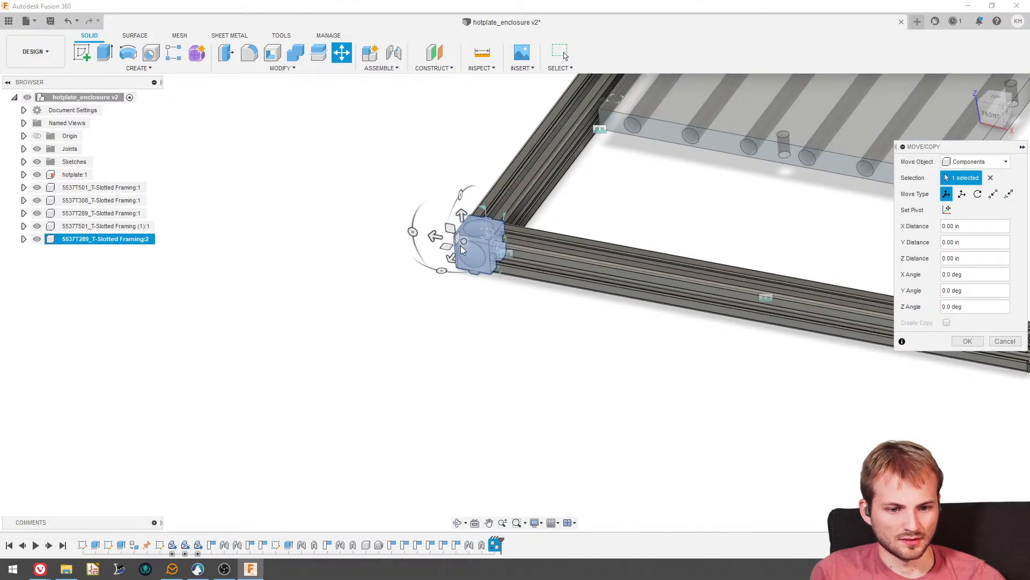
{"action": "middle_click_drag", "start_coordinate": [438, 271], "coordinate": [441, 289], "text": "shift"}
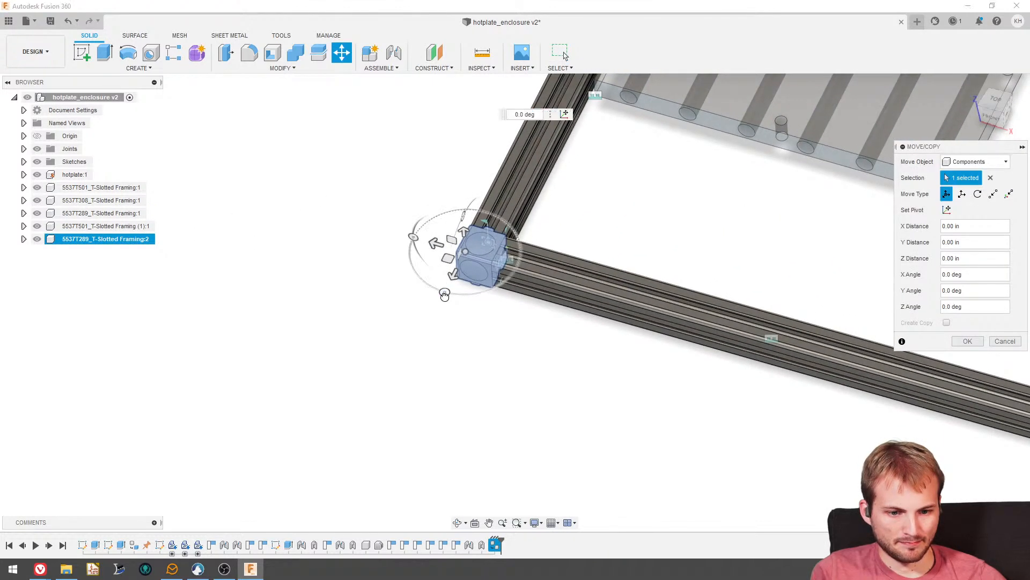
{"action": "left_click_drag", "start_coordinate": [445, 294], "coordinate": [541, 273]}
{"action": "left_click_drag", "start_coordinate": [466, 250], "coordinate": [880, 319]}
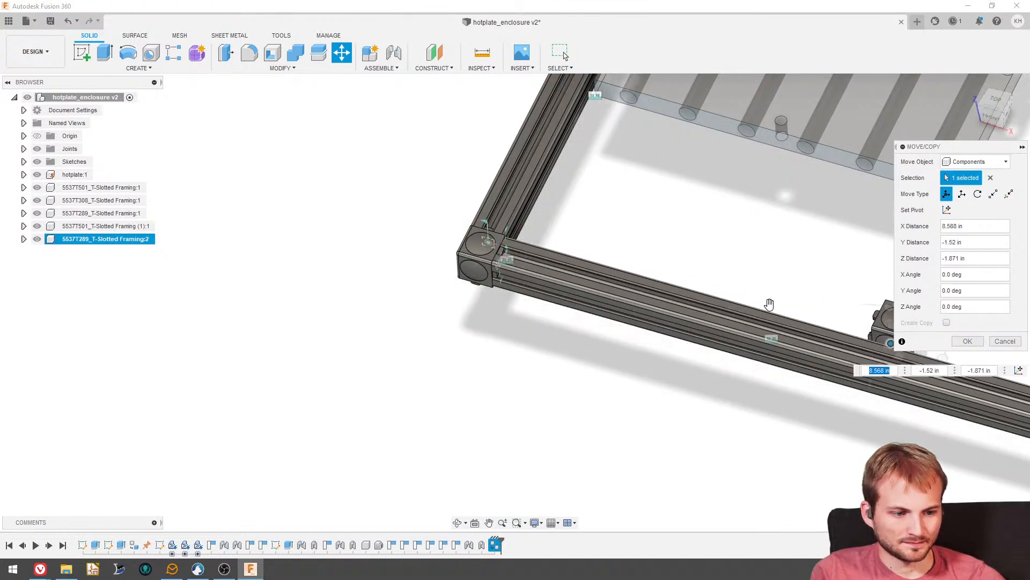
{"action": "scroll", "coordinate": [479, 262], "scroll_direction": "down", "scroll_amount": 4}
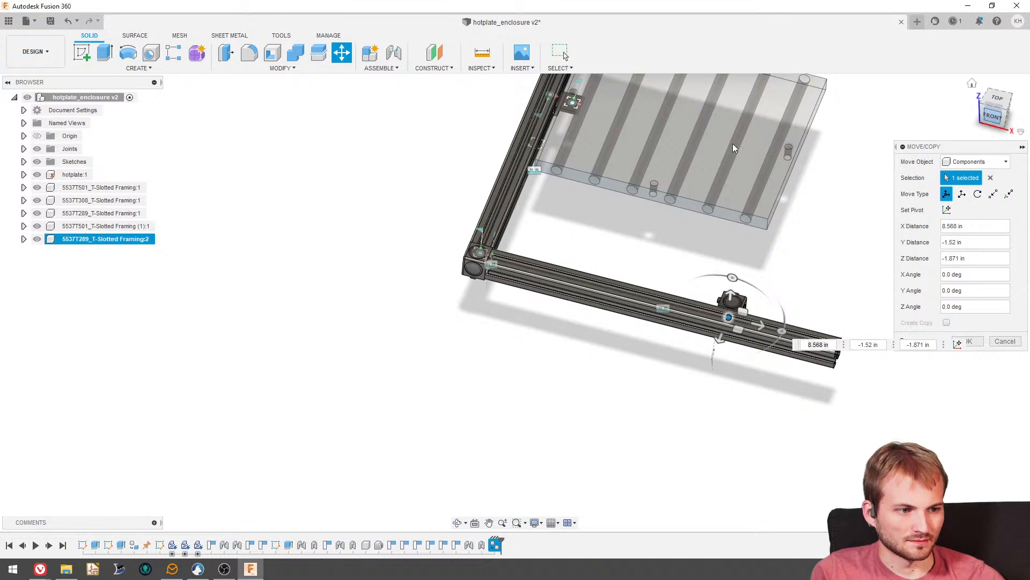
{"action": "scroll", "coordinate": [620, 235], "scroll_direction": "down", "scroll_amount": 3}
{"action": "scroll", "coordinate": [703, 204], "scroll_direction": "up", "scroll_amount": 3}
{"action": "left_click_drag", "start_coordinate": [721, 198], "coordinate": [871, 142]}
{"action": "middle_click_drag", "start_coordinate": [749, 126], "coordinate": [738, 189], "text": "shift"}
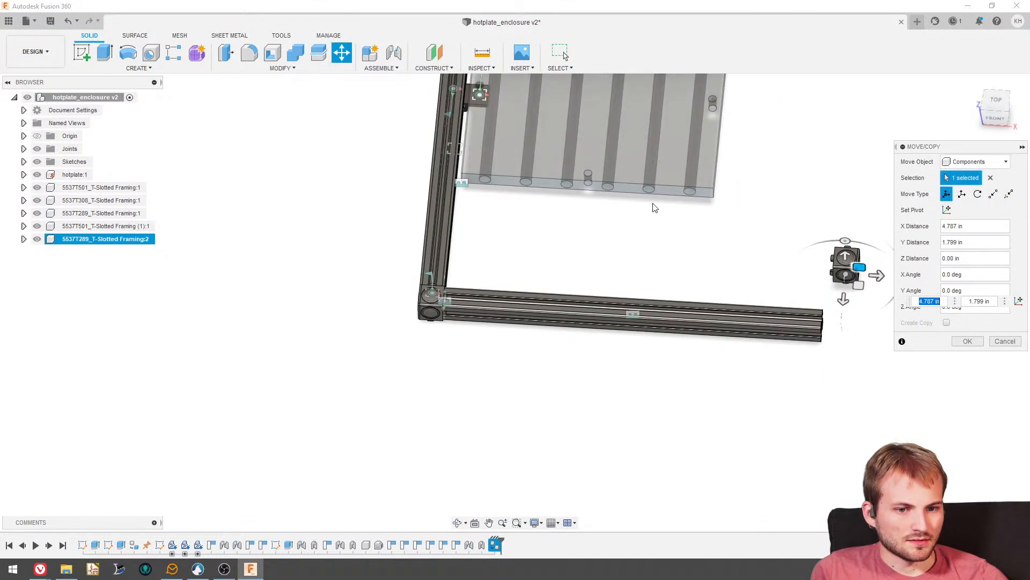
{"action": "scroll", "coordinate": [653, 204], "scroll_direction": "down", "scroll_amount": 3}
{"action": "scroll", "coordinate": [650, 204], "scroll_direction": "up", "scroll_amount": 3}
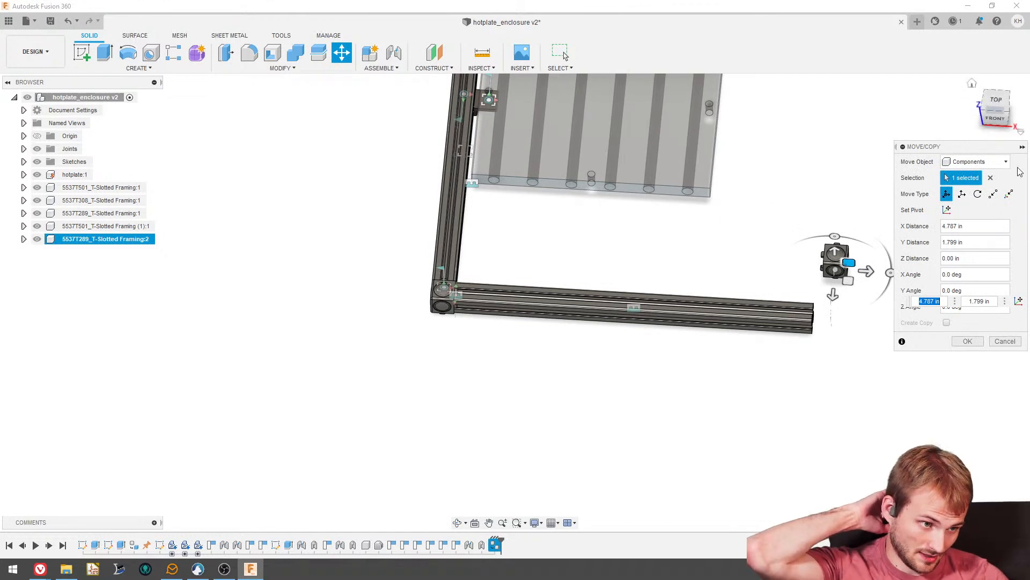
{"action": "left_click", "coordinate": [969, 341]}
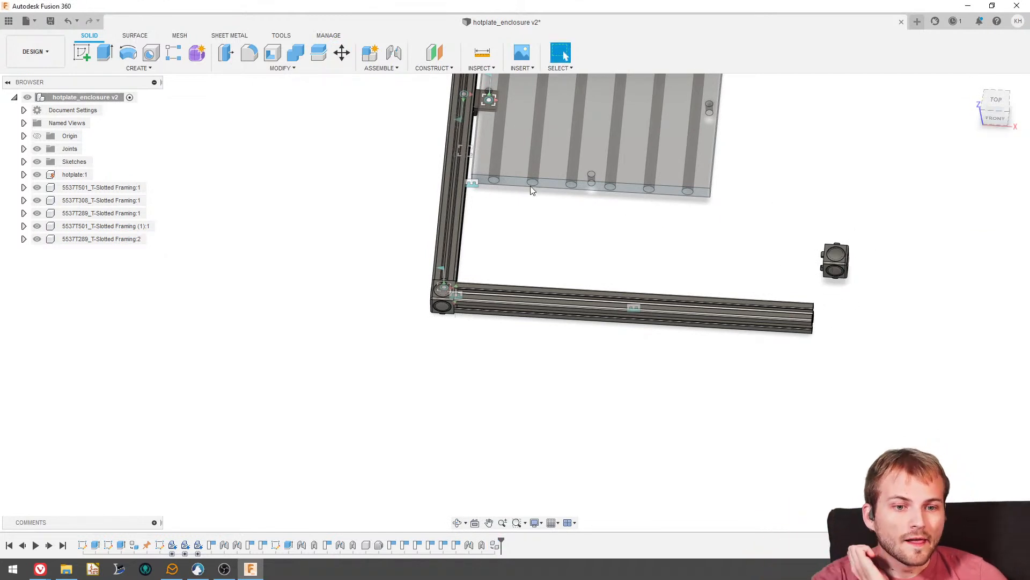
- Shift the L-shaped frame in the top view so the front rail sits close to the hotplate's front edge
{"action": "scroll", "coordinate": [518, 187], "scroll_direction": "up", "scroll_amount": 3}
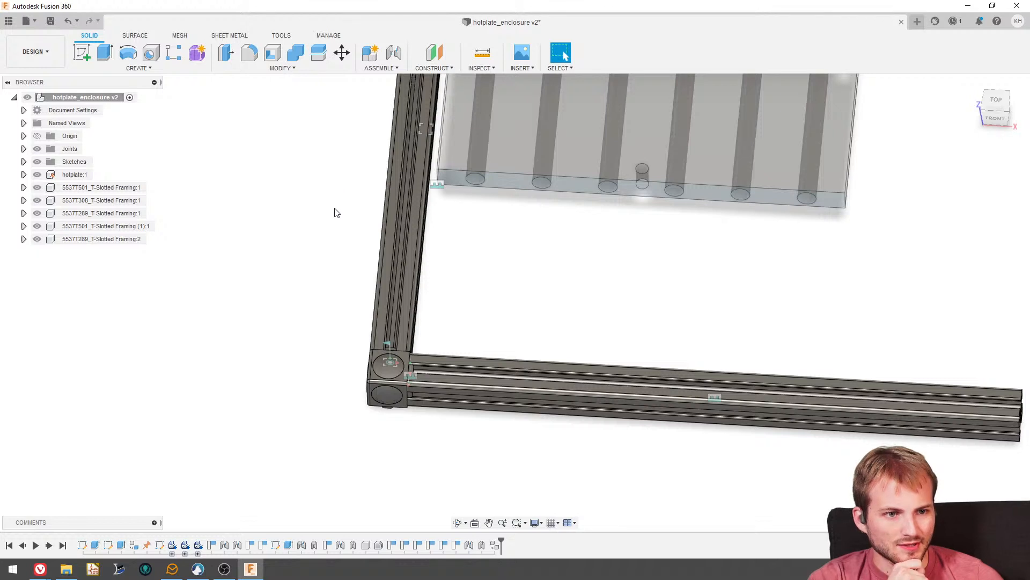
{"action": "scroll", "coordinate": [351, 249], "scroll_direction": "down", "scroll_amount": 3}
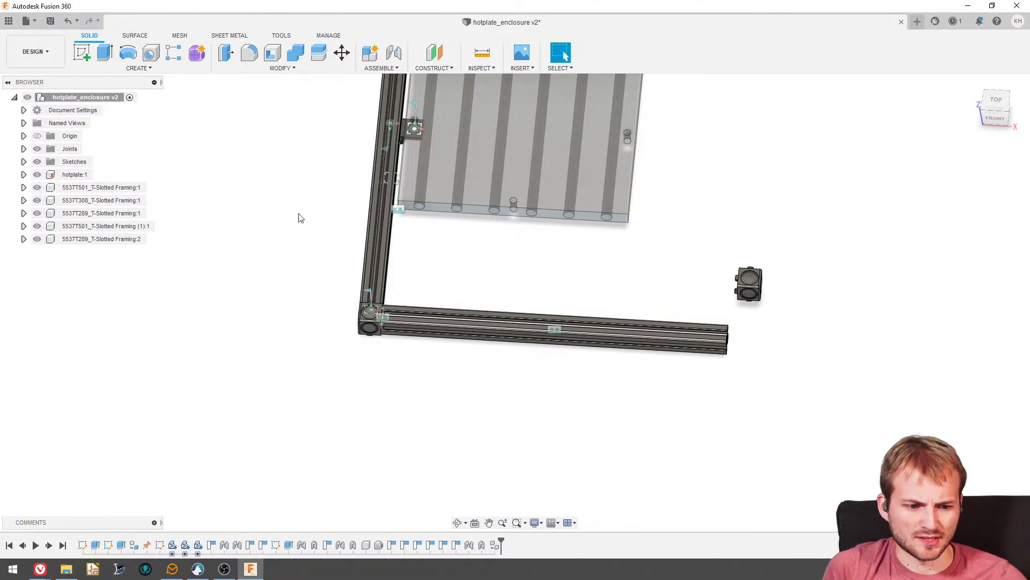
{"action": "scroll", "coordinate": [542, 234], "scroll_direction": "up", "scroll_amount": 2}
{"action": "scroll", "coordinate": [285, 352], "scroll_direction": "down", "scroll_amount": 1}
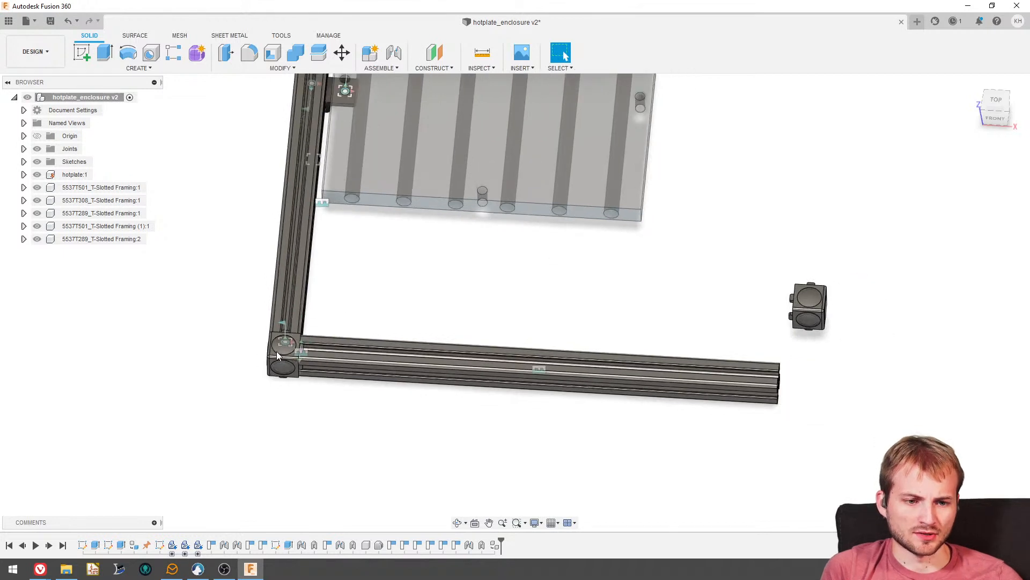
{"action": "scroll", "coordinate": [350, 311], "scroll_direction": "down", "scroll_amount": 2}
{"action": "scroll", "coordinate": [667, 358], "scroll_direction": "up", "scroll_amount": 3}
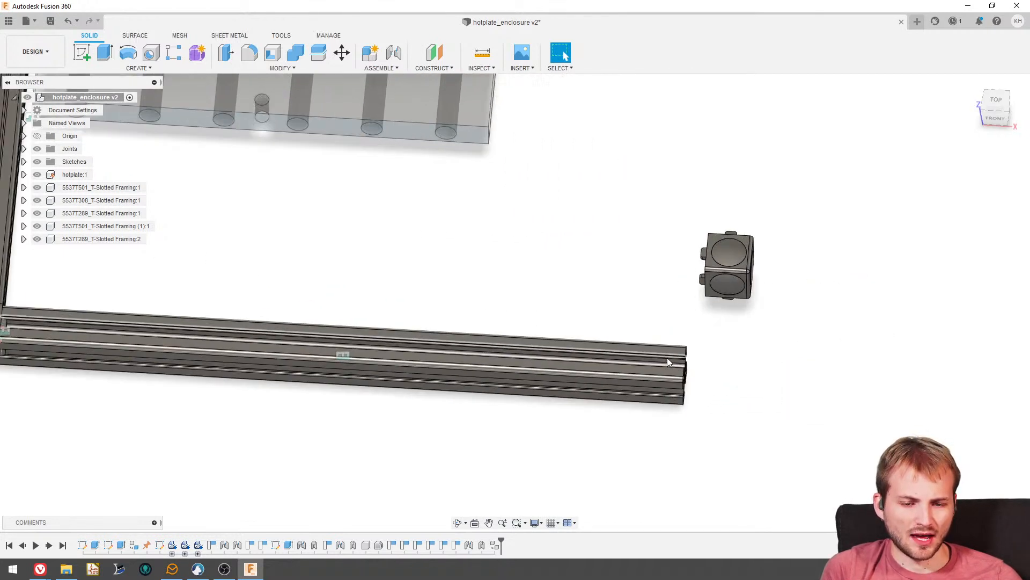
{"action": "scroll", "coordinate": [568, 271], "scroll_direction": "down", "scroll_amount": 2}
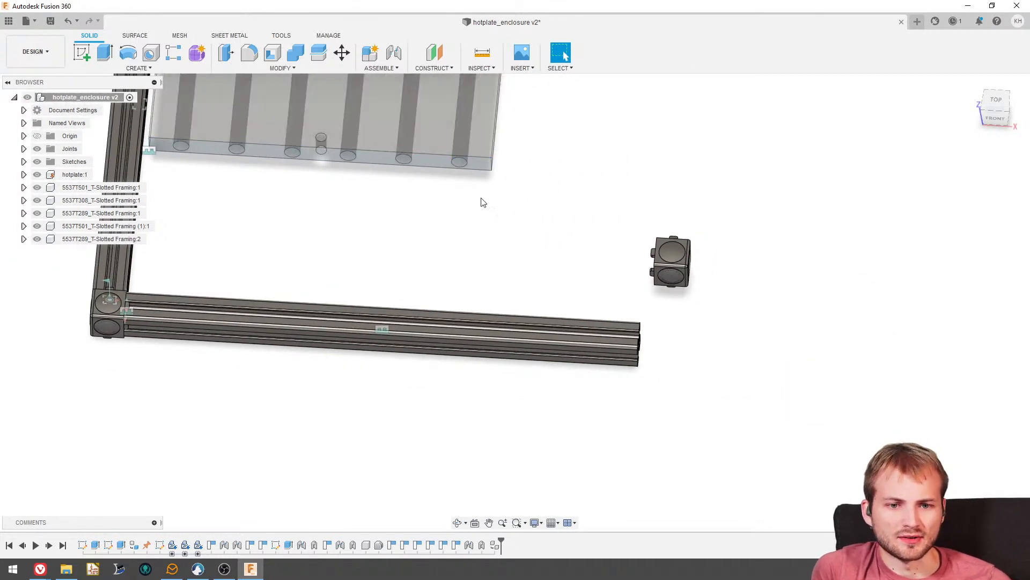
{"action": "middle_click_drag", "start_coordinate": [590, 289], "coordinate": [610, 253], "text": "shift"}
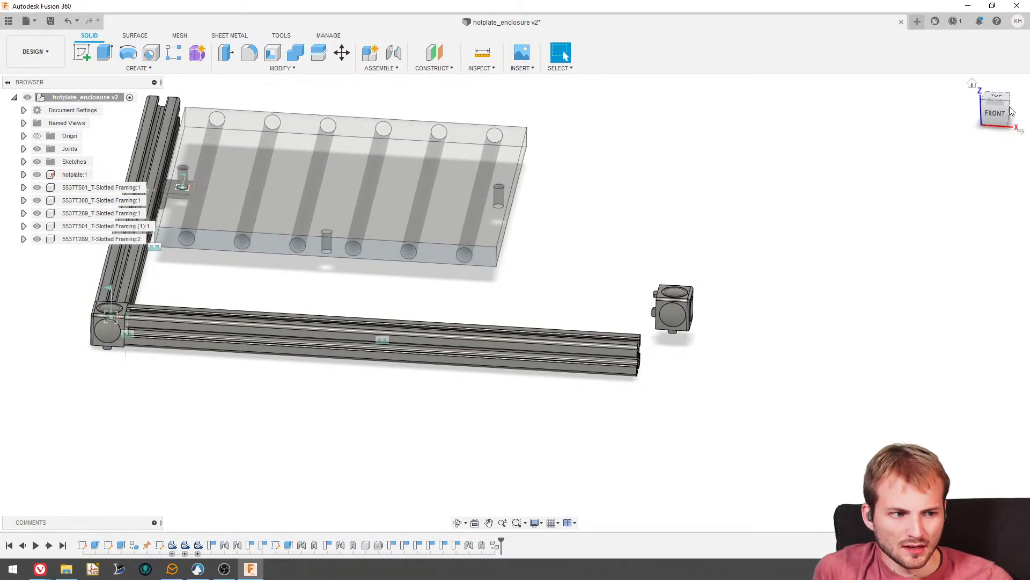
{"action": "left_click", "coordinate": [1000, 97]}
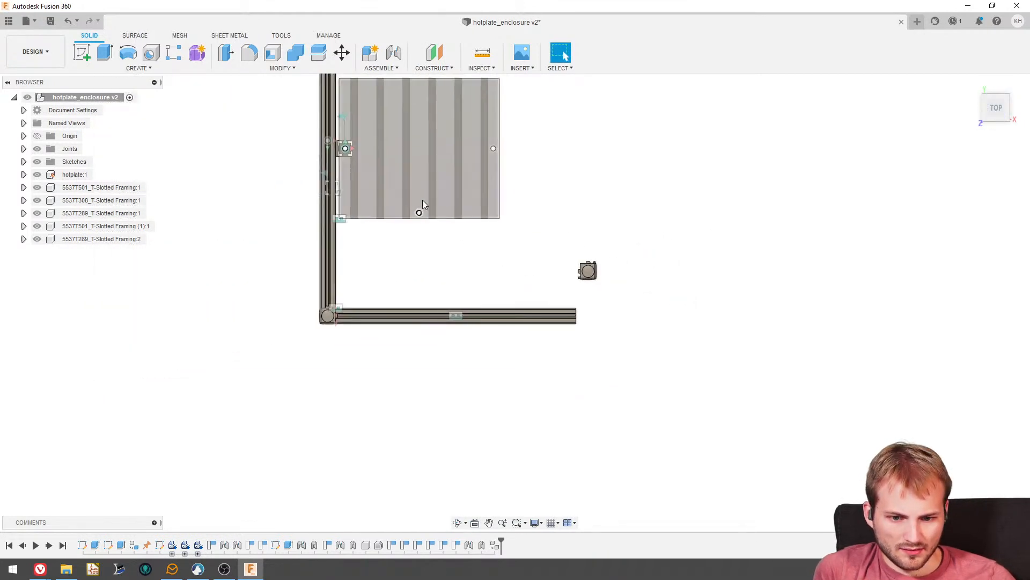
{"action": "scroll", "coordinate": [432, 193], "scroll_direction": "up", "scroll_amount": 5}
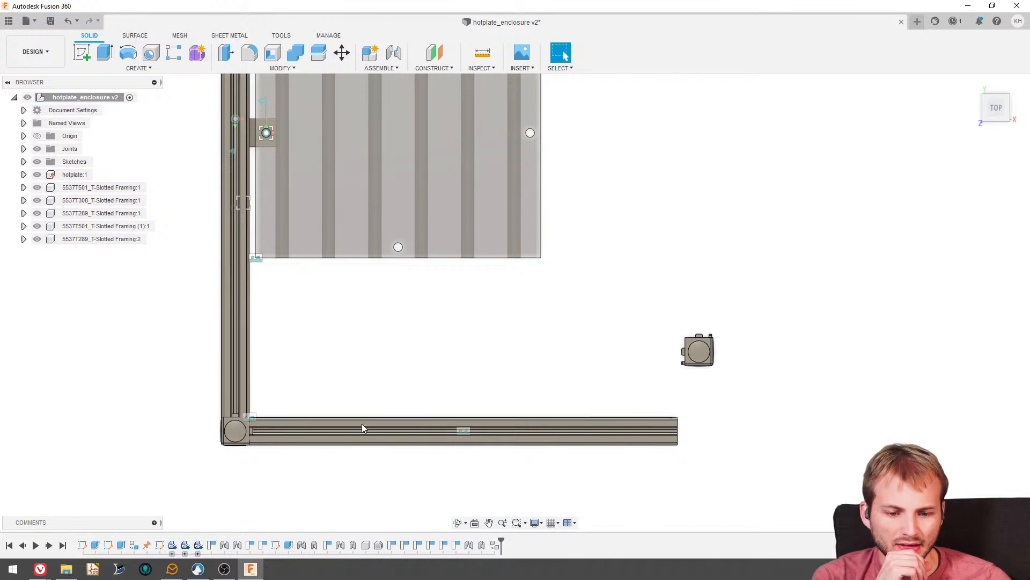
{"action": "left_click_drag", "start_coordinate": [362, 424], "coordinate": [353, 272]}
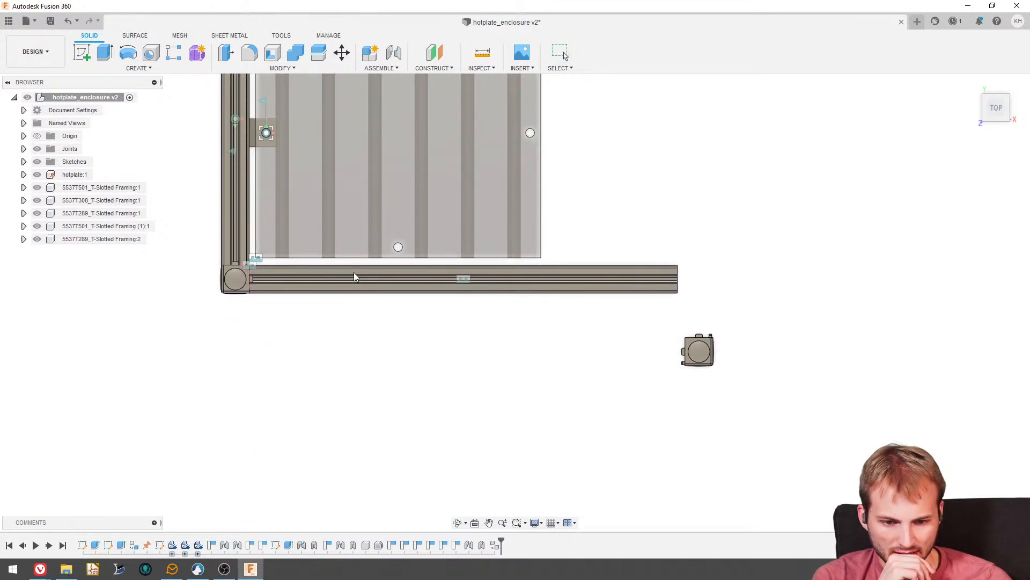
{"action": "scroll", "coordinate": [409, 280], "scroll_direction": "up", "scroll_amount": 2}
{"action": "scroll", "coordinate": [401, 345], "scroll_direction": "down", "scroll_amount": 2}
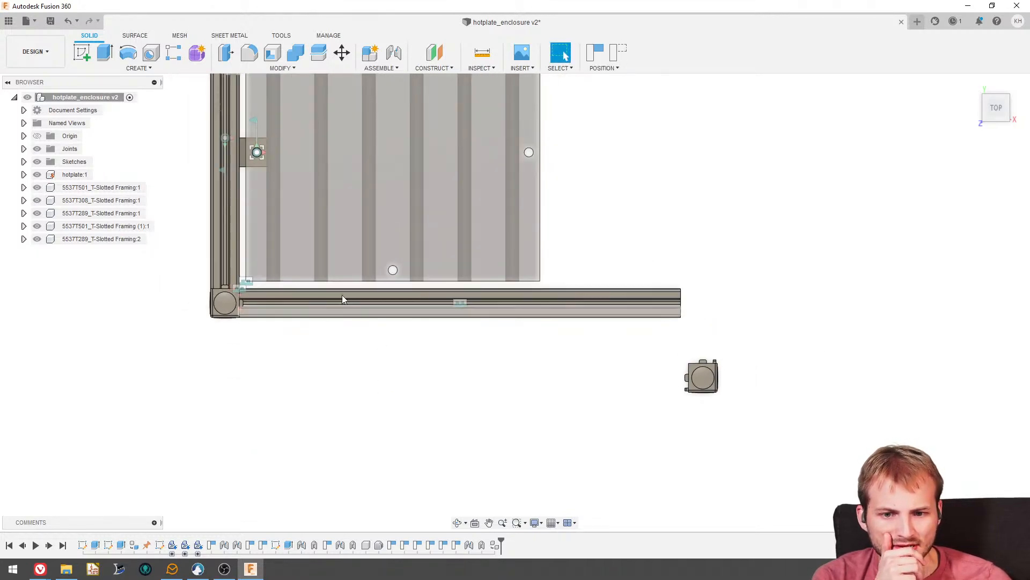
- Duplicate the 5537T308 bracket, rotate the copy -90 degrees about Z, and place it between the front rail and the hotplate
{"action": "left_click", "coordinate": [244, 156]}
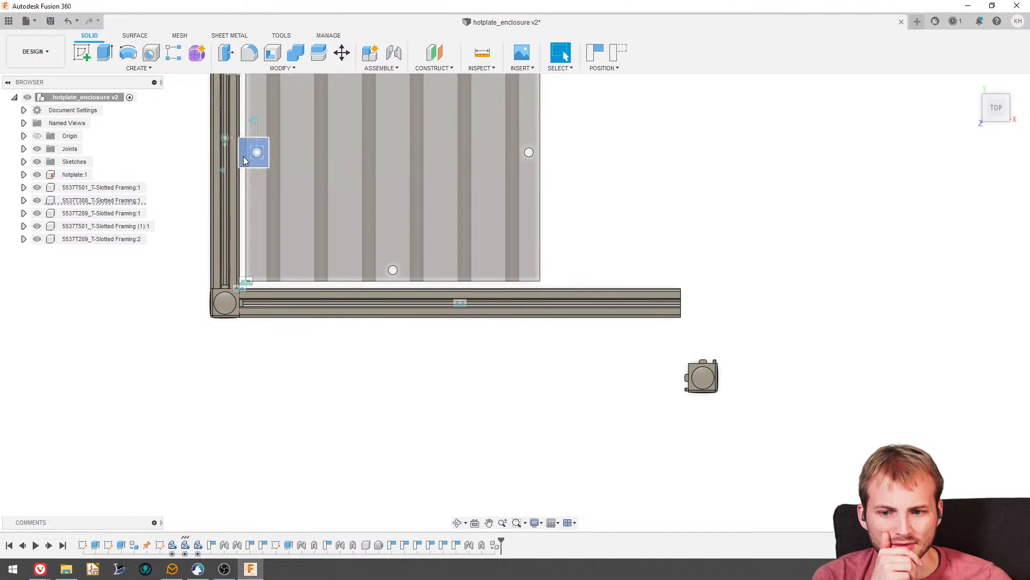
{"action": "left_click", "coordinate": [84, 201]}
{"action": "key", "text": "ctrl+c"}
{"action": "key", "text": "ctrl+v"}
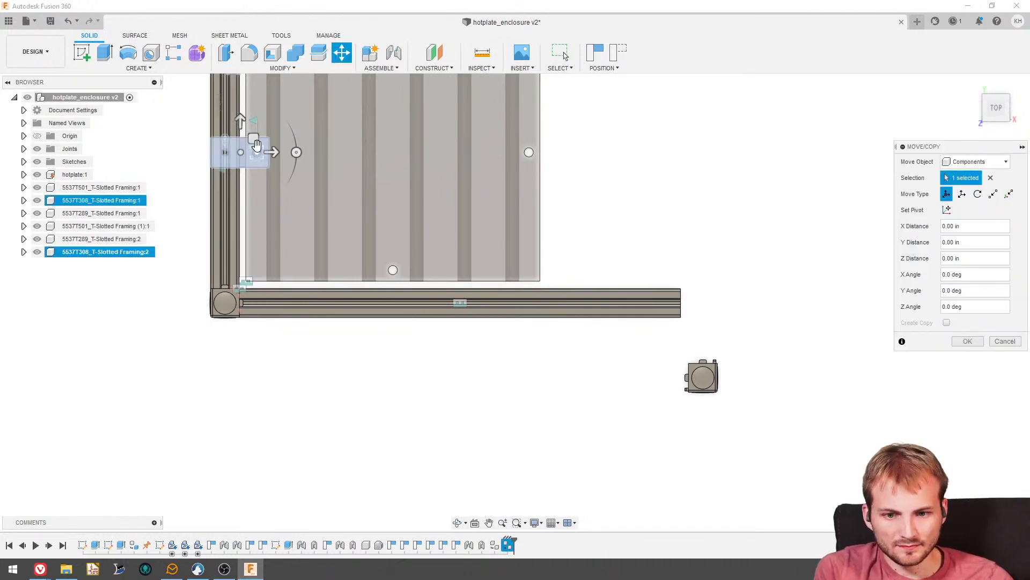
{"action": "left_click_drag", "start_coordinate": [296, 152], "coordinate": [241, 94]}
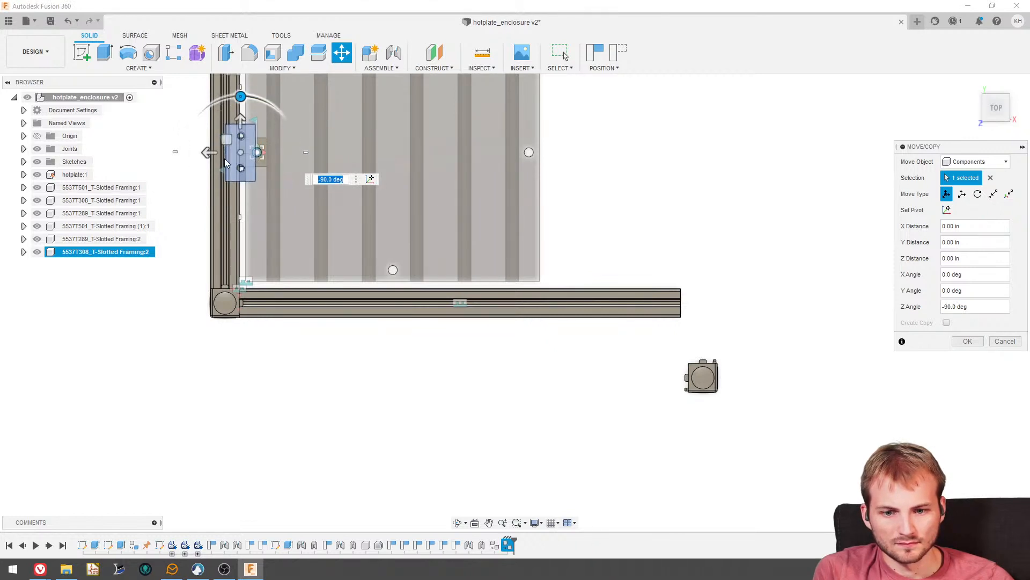
{"action": "left_click_drag", "start_coordinate": [239, 151], "coordinate": [401, 285]}
{"action": "left_click", "coordinate": [968, 341]}
- Shift the copied 5537T308 bracket along the front rail to clear the hotplate's front mounting hole
{"action": "middle_click_drag", "start_coordinate": [913, 334], "coordinate": [533, 358], "text": "shift"}
{"action": "scroll", "coordinate": [533, 358], "scroll_direction": "up", "scroll_amount": 6}
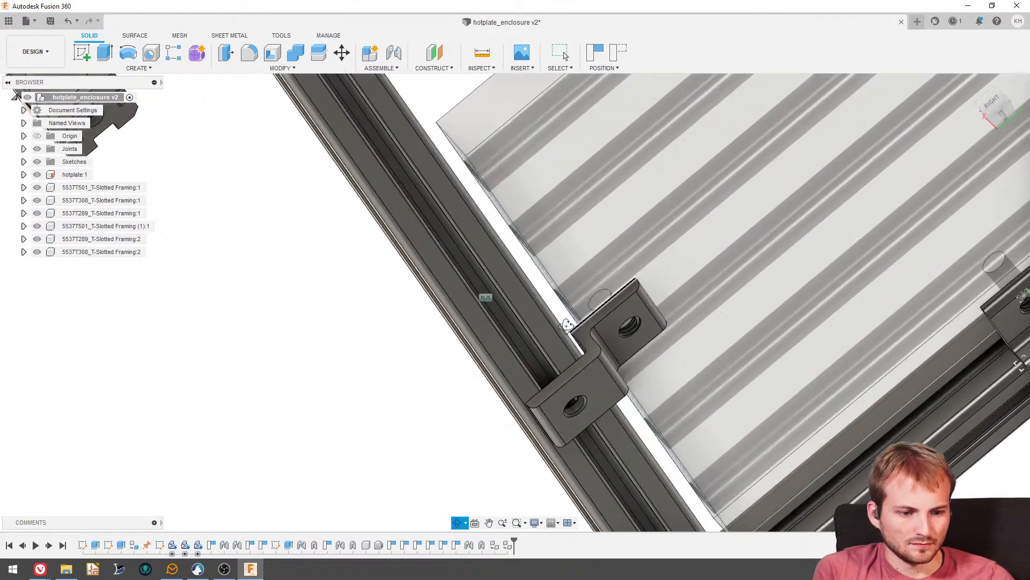
{"action": "left_click_drag", "start_coordinate": [608, 327], "coordinate": [658, 359]}
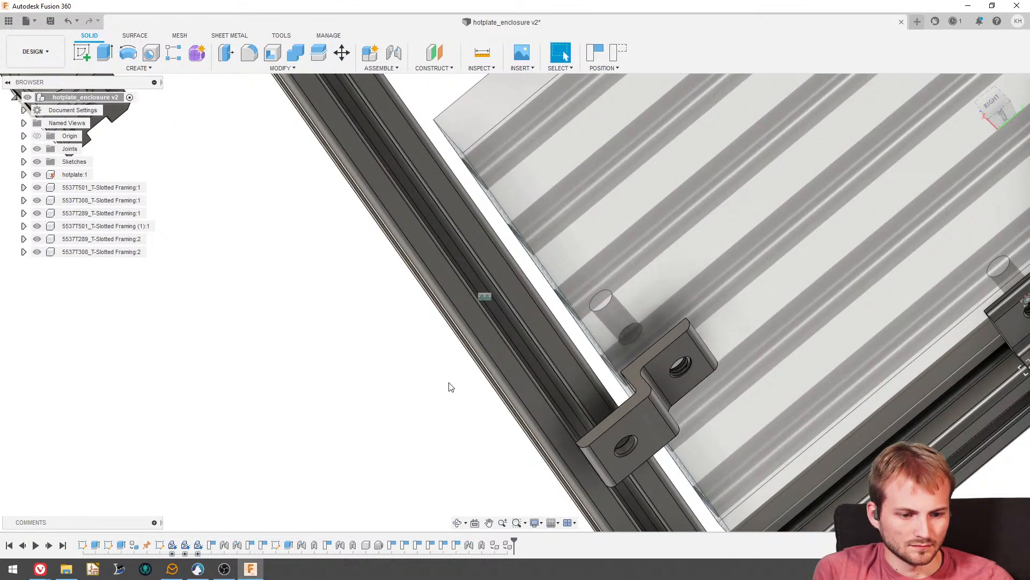
- Joint the copied bracket's hotplate-side hole to the hotplate's front mounting hole at 180 degrees with planar motion
{"action": "left_click", "coordinate": [393, 53]}
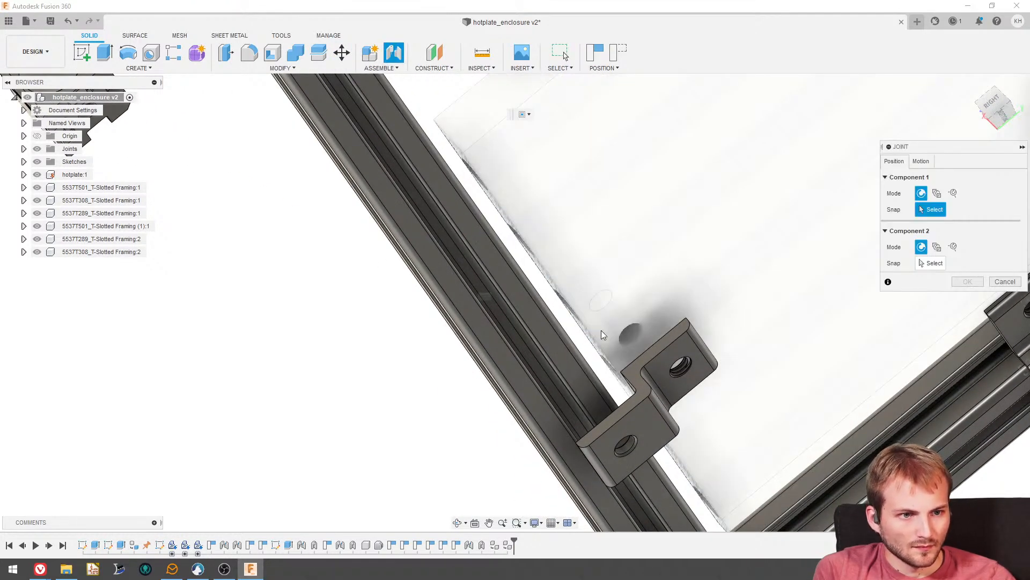
{"action": "scroll", "coordinate": [601, 330], "scroll_direction": "up", "scroll_amount": 5}
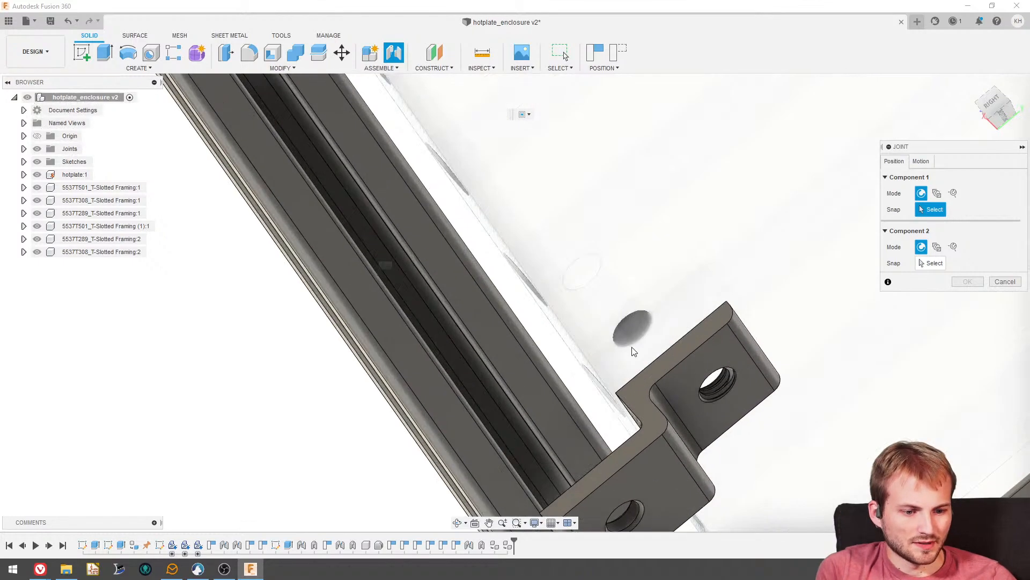
{"action": "middle_click_drag", "start_coordinate": [616, 322], "coordinate": [681, 339], "text": "shift"}
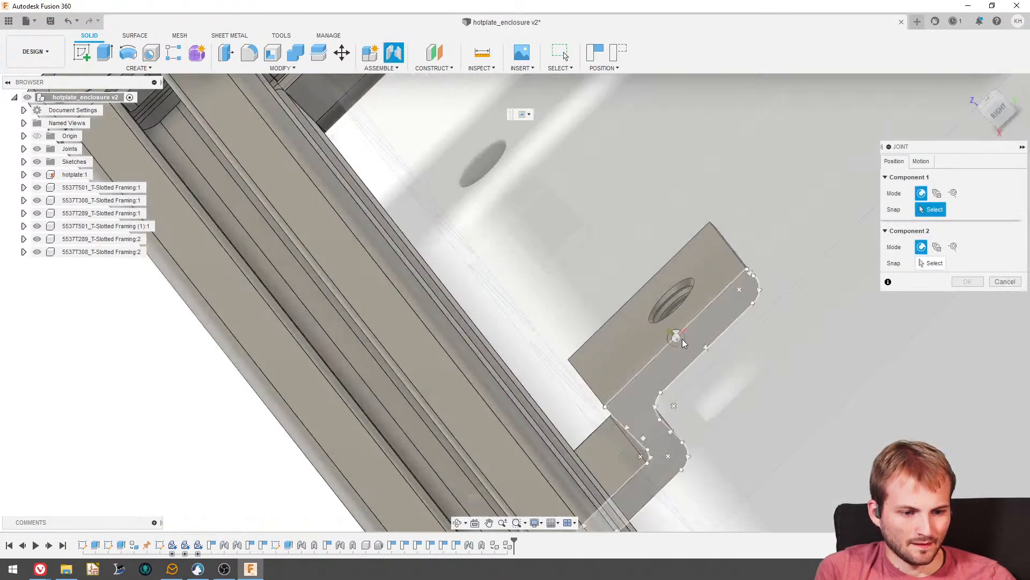
{"action": "left_click", "coordinate": [683, 307]}
{"action": "middle_click_drag", "start_coordinate": [542, 257], "coordinate": [656, 341], "text": "shift"}
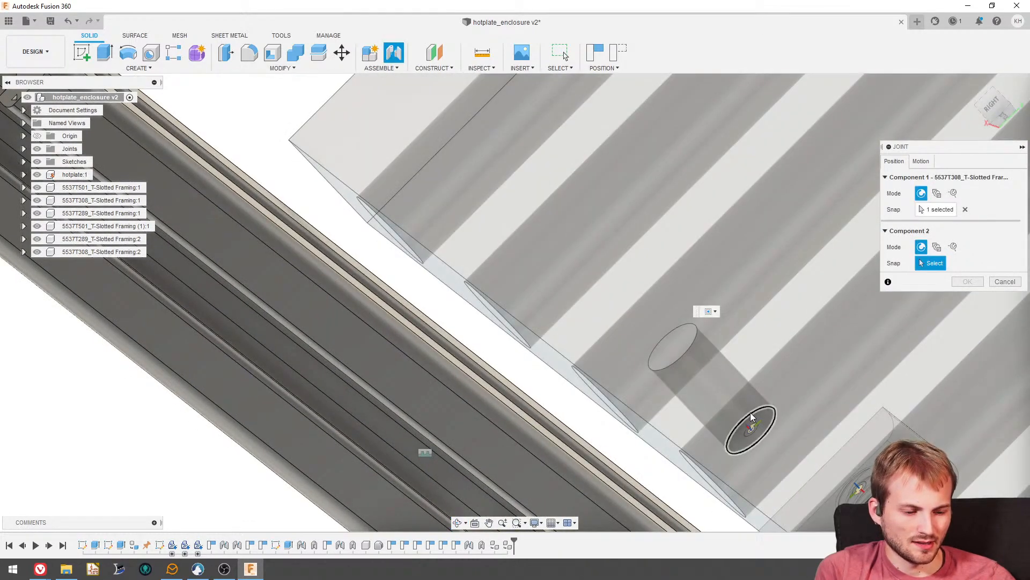
{"action": "left_click", "coordinate": [750, 412]}
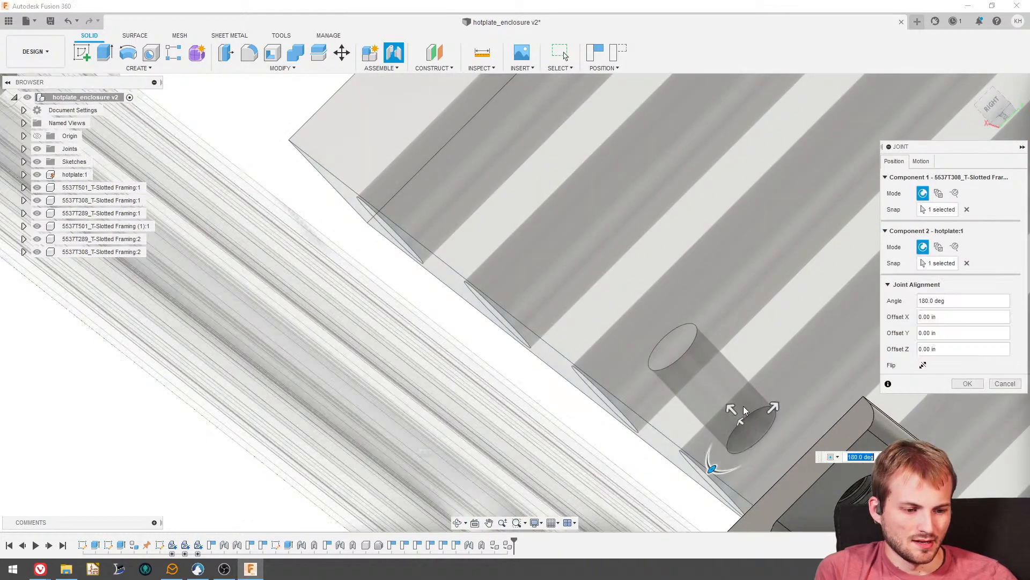
{"action": "left_click", "coordinate": [921, 161]}
{"action": "left_click", "coordinate": [999, 178]}
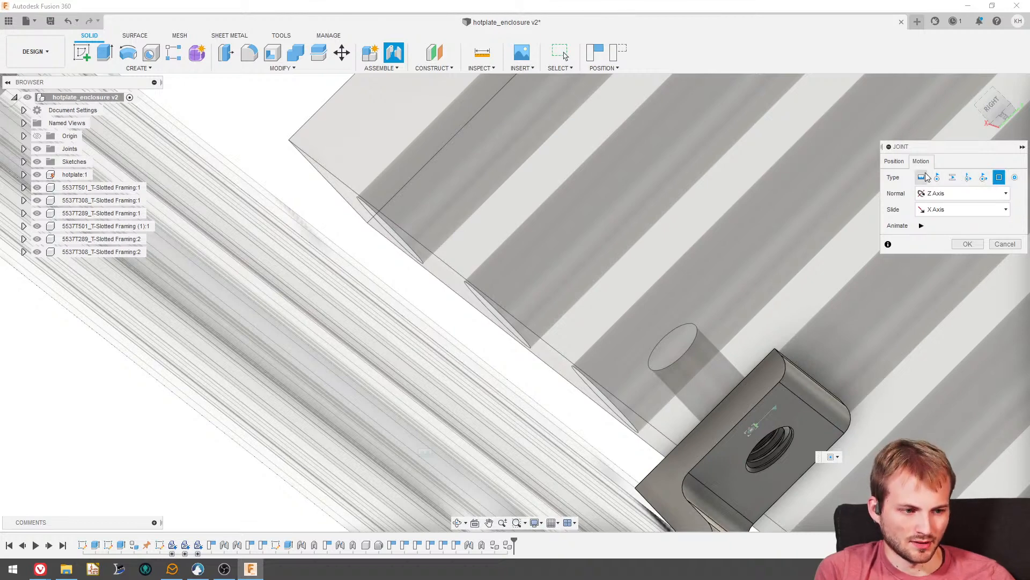
{"action": "scroll", "coordinate": [690, 309], "scroll_direction": "down", "scroll_amount": 3}
{"action": "key", "text": "Return"}
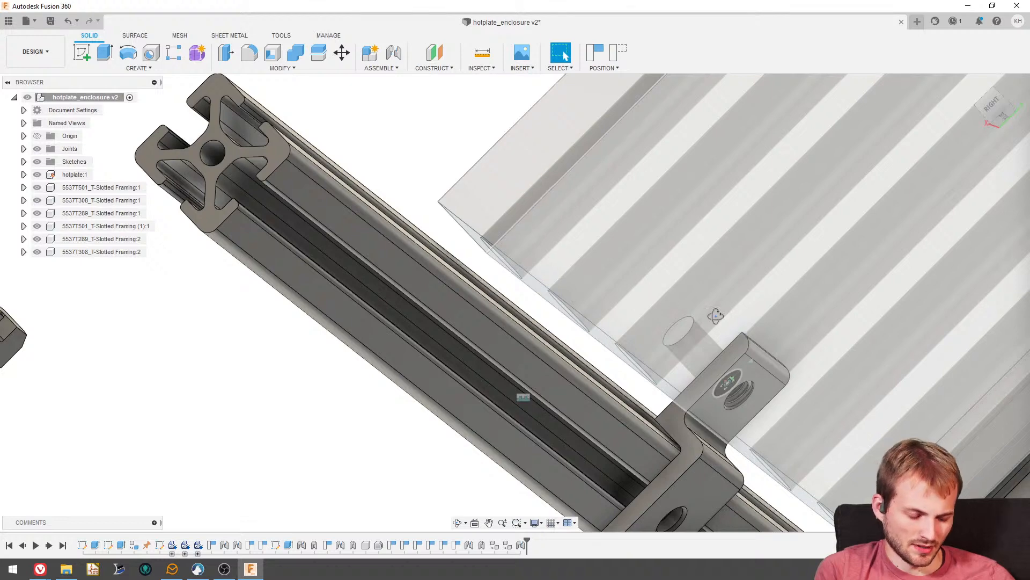
- Add a rigid as-built joint between the copied 5537T308 bracket and the hotplate
{"action": "scroll", "coordinate": [656, 402], "scroll_direction": "down", "scroll_amount": 5}
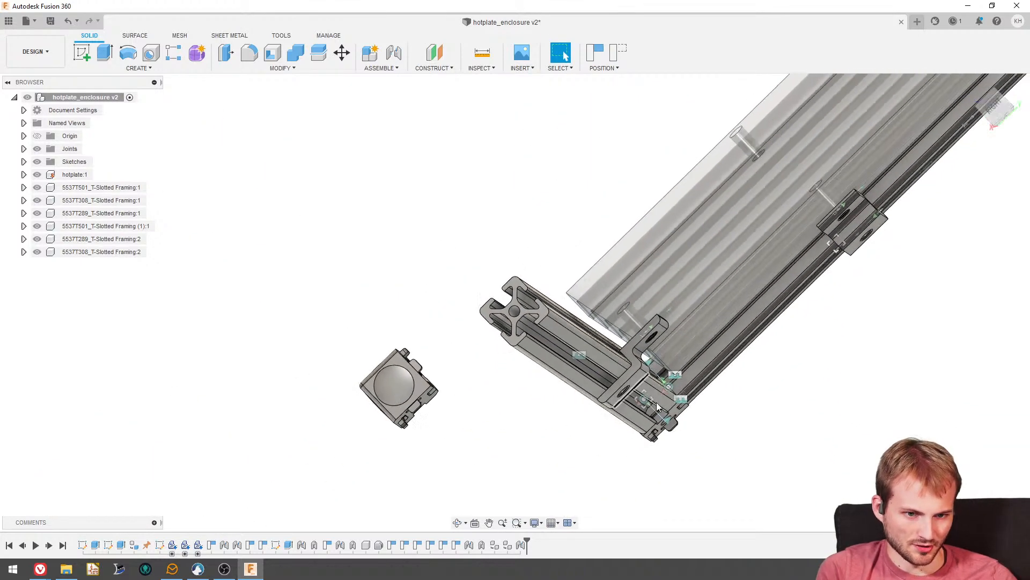
{"action": "scroll", "coordinate": [656, 401], "scroll_direction": "up", "scroll_amount": 3}
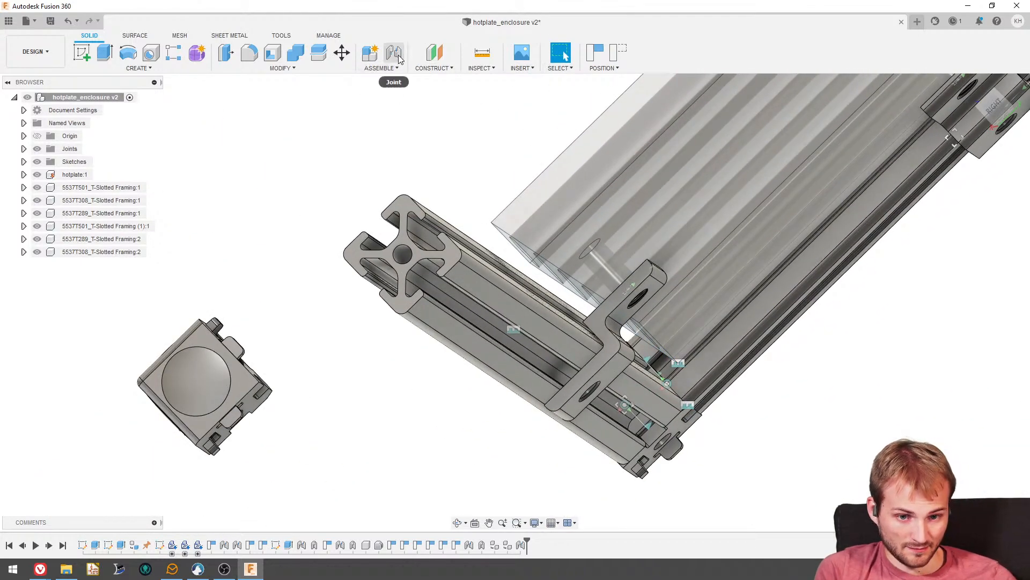
{"action": "left_click", "coordinate": [383, 64]}
{"action": "left_click", "coordinate": [391, 101]}
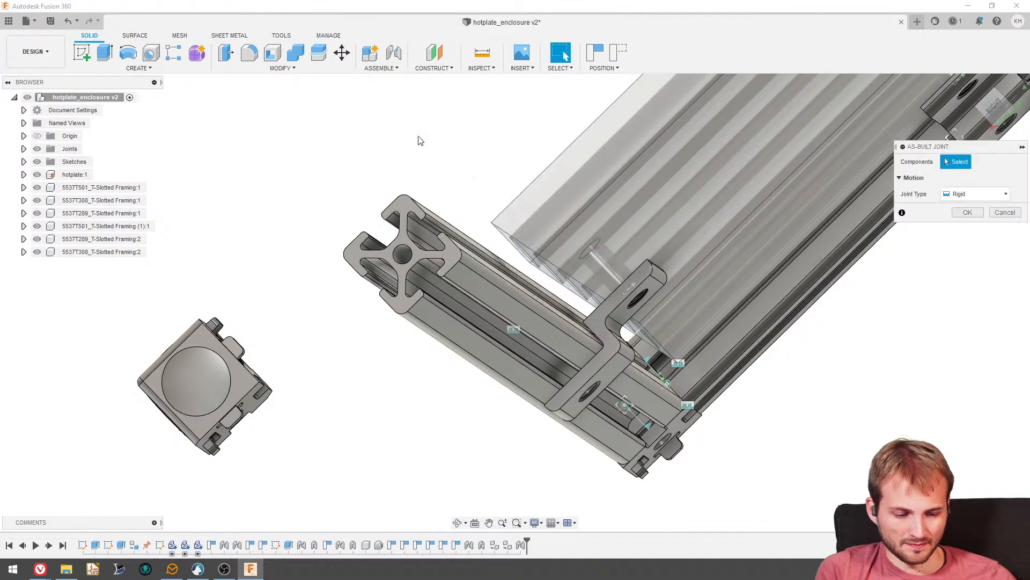
{"action": "scroll", "coordinate": [603, 318], "scroll_direction": "up", "scroll_amount": 3}
{"action": "left_click", "coordinate": [588, 304]}
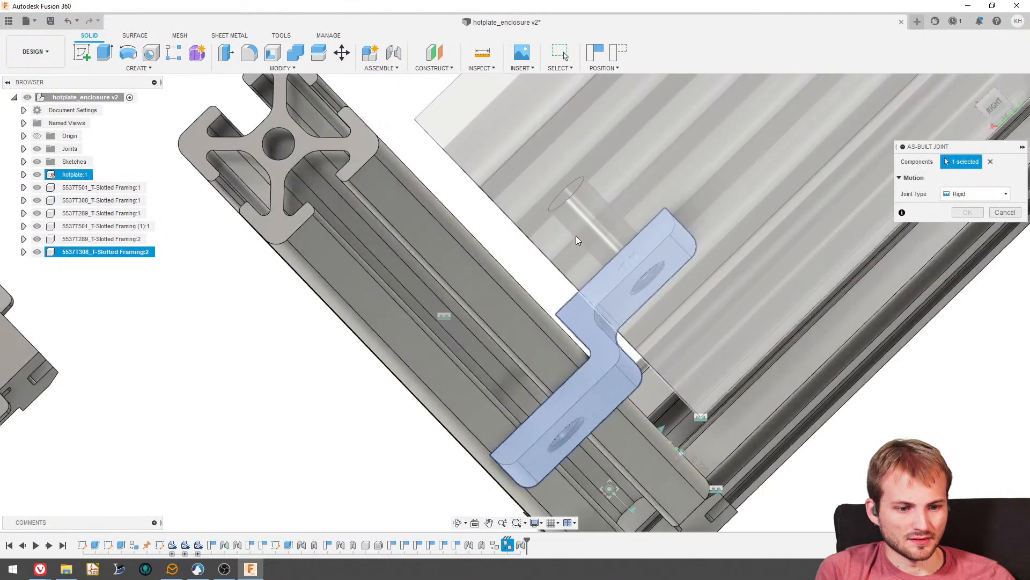
{"action": "left_click", "coordinate": [577, 240]}
{"action": "left_click", "coordinate": [599, 297]}
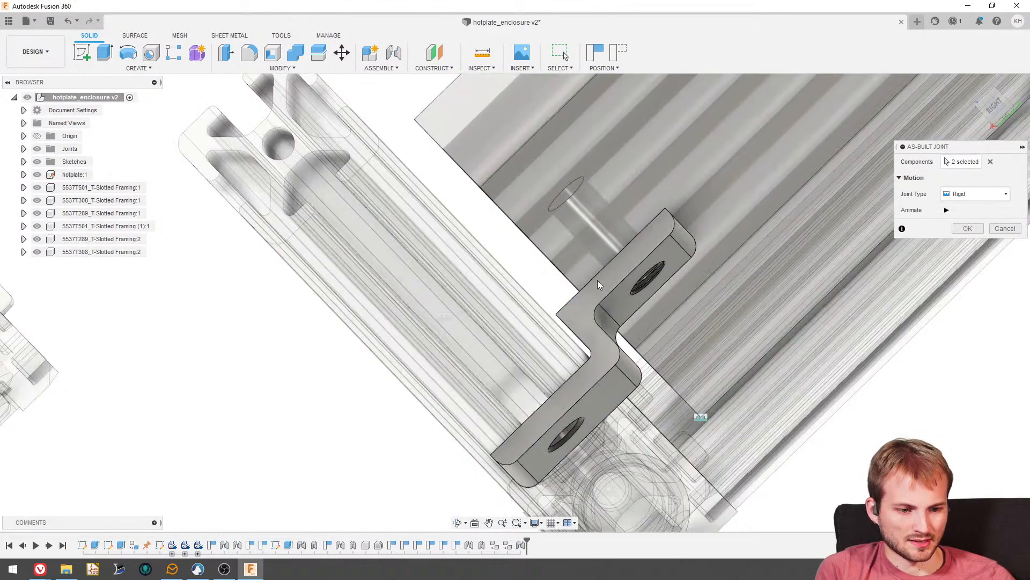
{"action": "left_click", "coordinate": [966, 228]}
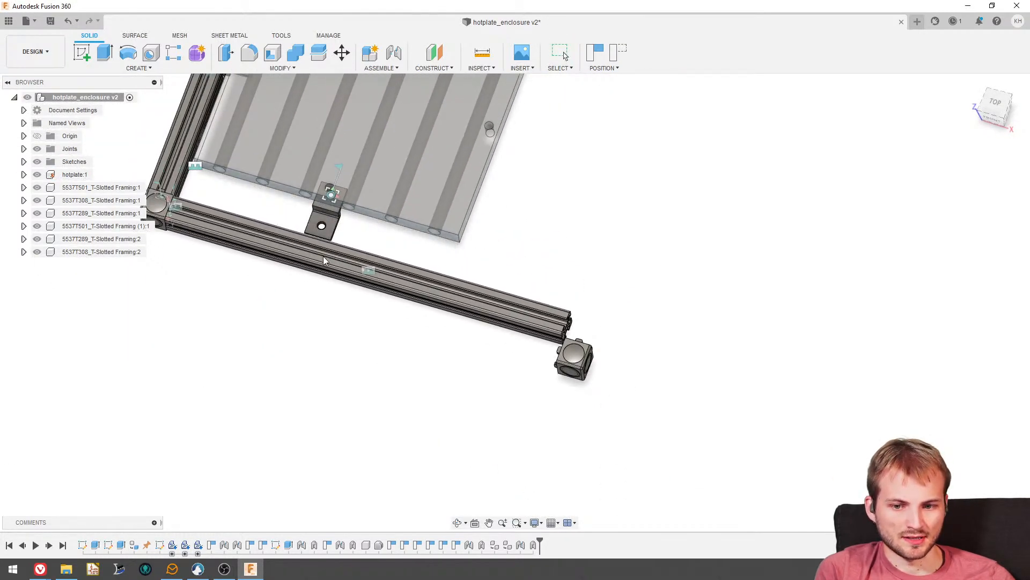
{"action": "middle_click_drag", "start_coordinate": [315, 286], "coordinate": [329, 269], "text": "shift"}
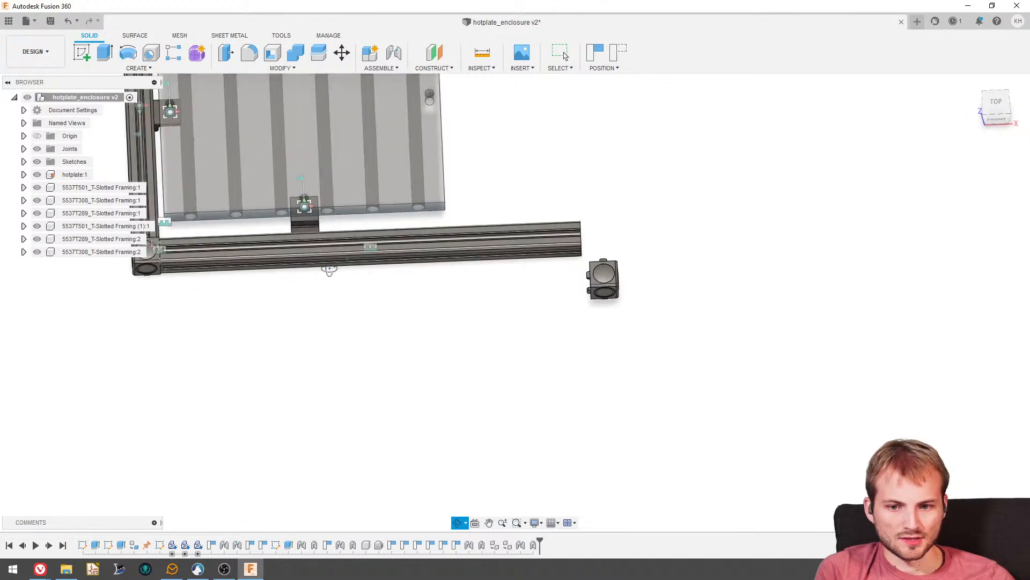
- Joint the front rail's inward-facing slot to the copied 5537T308 bracket's rail-side face, flipped and aligned at -90 degrees
{"action": "scroll", "coordinate": [327, 269], "scroll_direction": "down", "scroll_amount": 4}
{"action": "scroll", "coordinate": [268, 241], "scroll_direction": "up", "scroll_amount": 3}
{"action": "middle_click_drag", "start_coordinate": [483, 343], "coordinate": [469, 385], "text": "shift"}
{"action": "scroll", "coordinate": [467, 356], "scroll_direction": "up", "scroll_amount": 1}
{"action": "scroll", "coordinate": [463, 399], "scroll_direction": "up", "scroll_amount": 3}
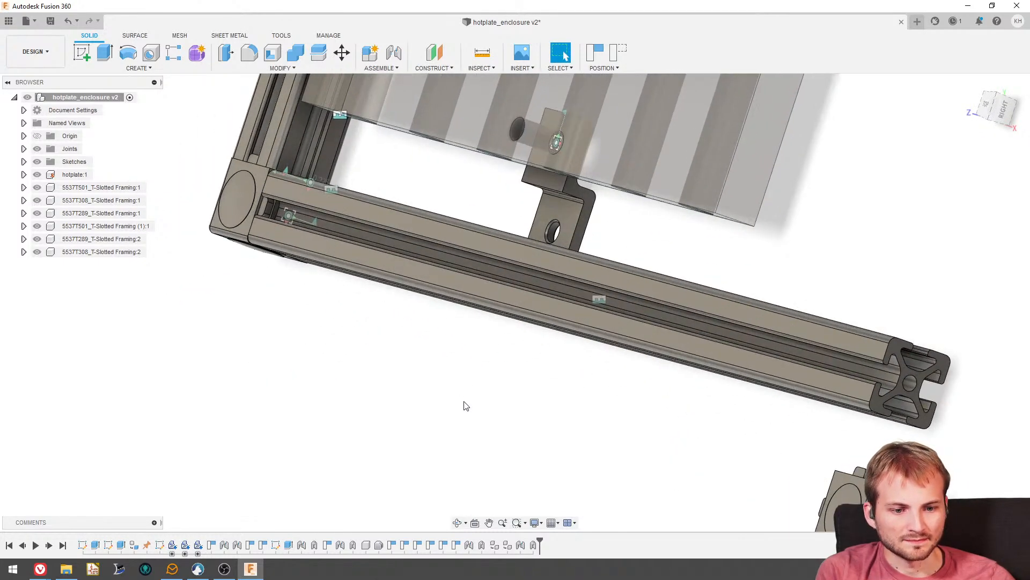
{"action": "middle_click_drag", "start_coordinate": [397, 159], "coordinate": [404, 327], "text": "shift"}
{"action": "left_click", "coordinate": [376, 55]}
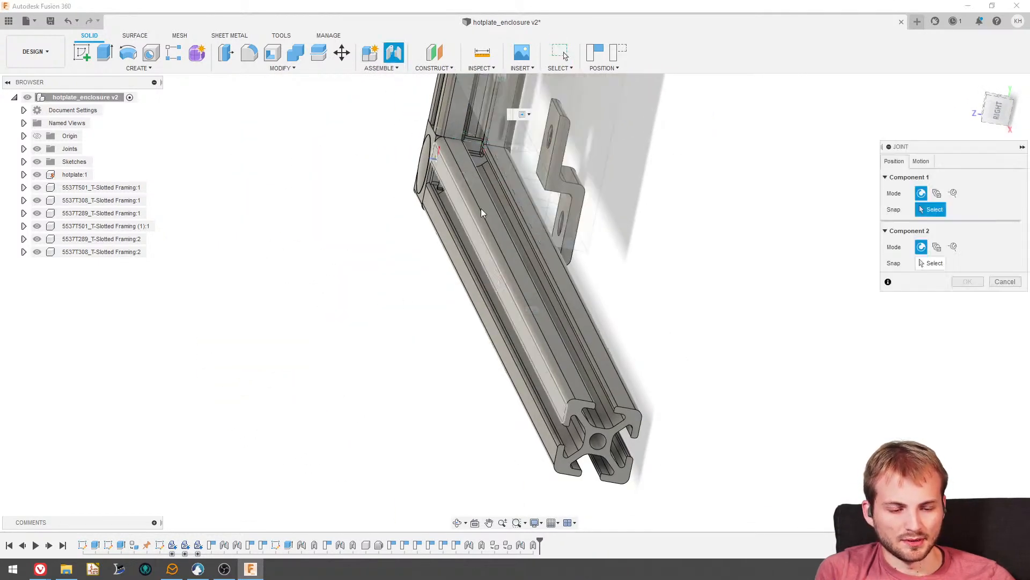
{"action": "middle_click_drag", "start_coordinate": [570, 301], "coordinate": [416, 335], "text": "shift"}
{"action": "left_click", "coordinate": [579, 319]}
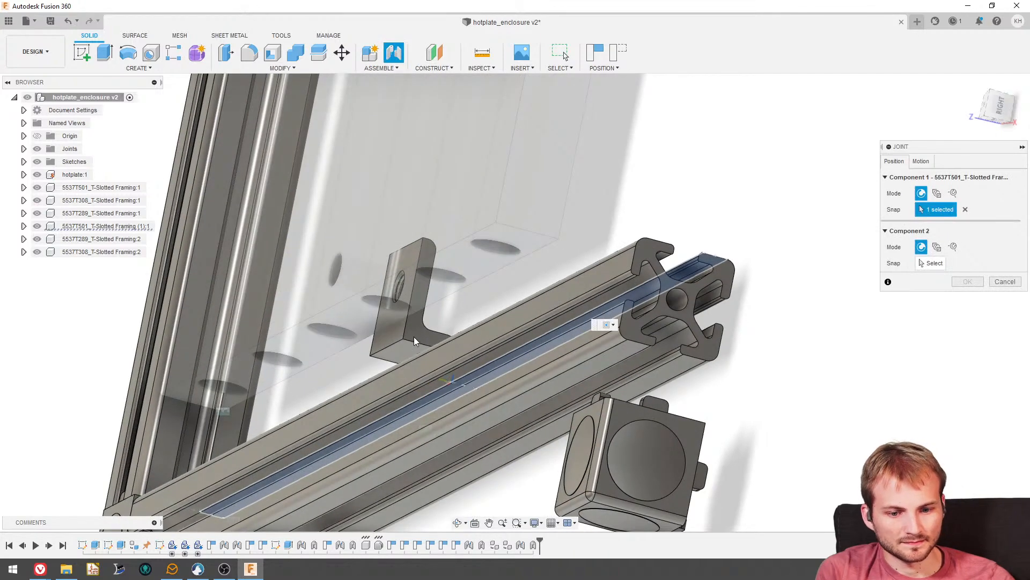
{"action": "scroll", "coordinate": [414, 337], "scroll_direction": "up", "scroll_amount": 2}
{"action": "left_click", "coordinate": [933, 266]}
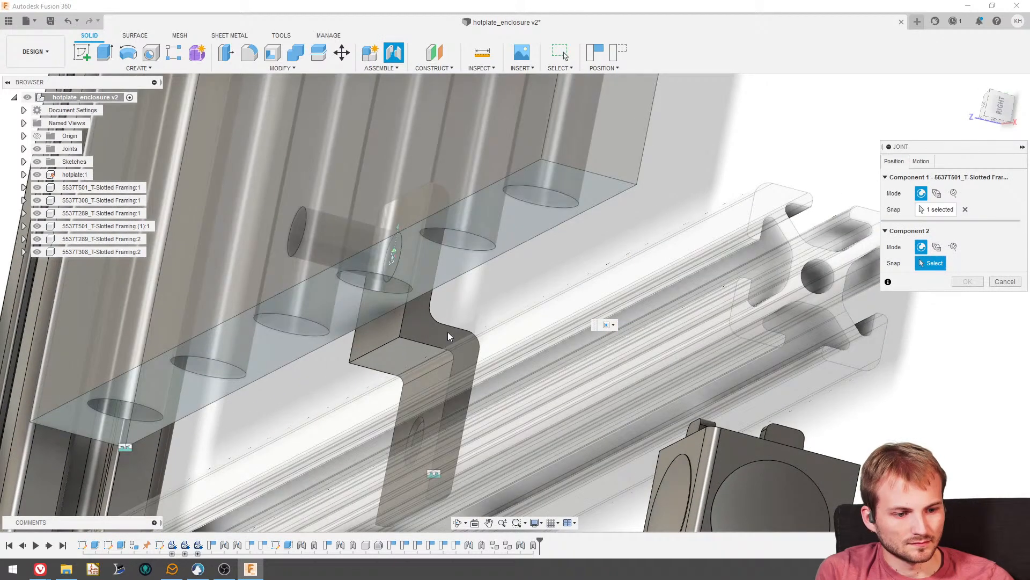
{"action": "left_click", "coordinate": [401, 355]}
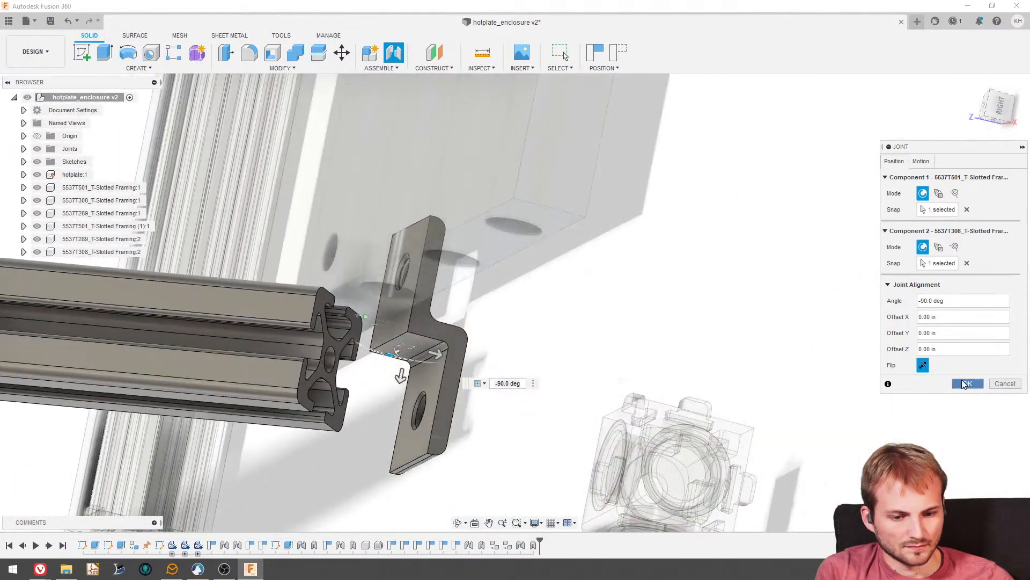
{"action": "left_click", "coordinate": [966, 383]}
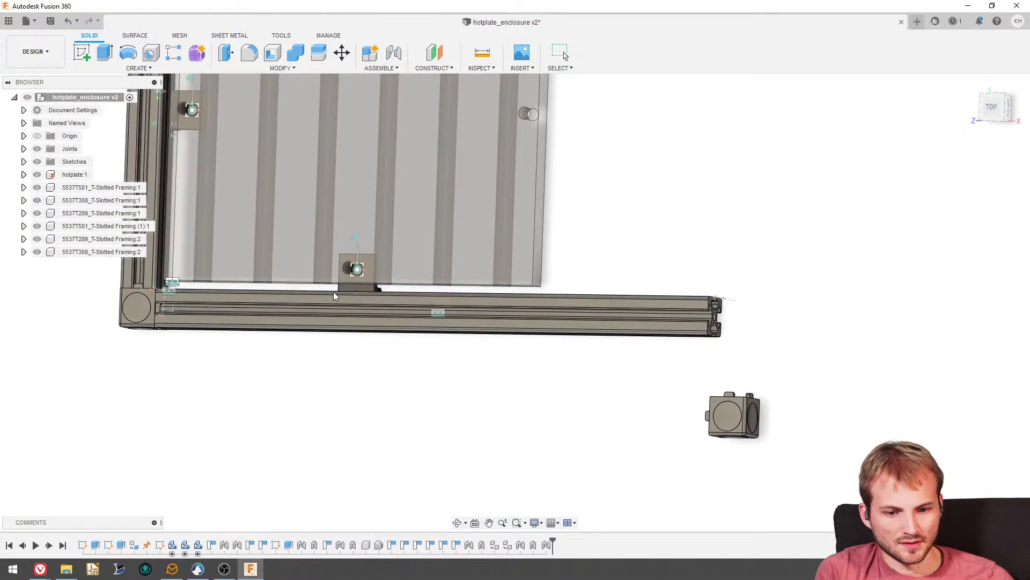
- Start a sketch on the front rail's top face, on the strip beside the hotplate
{"action": "left_click", "coordinate": [229, 299]}
{"action": "left_click", "coordinate": [376, 375]}
{"action": "scroll", "coordinate": [399, 374], "scroll_direction": "down", "scroll_amount": 3}
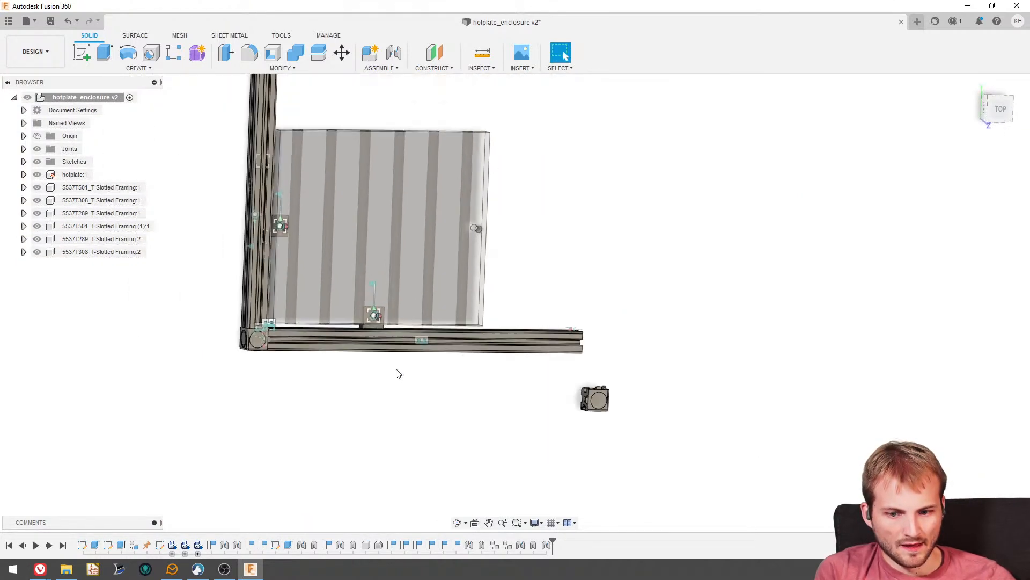
{"action": "left_click", "coordinate": [998, 109]}
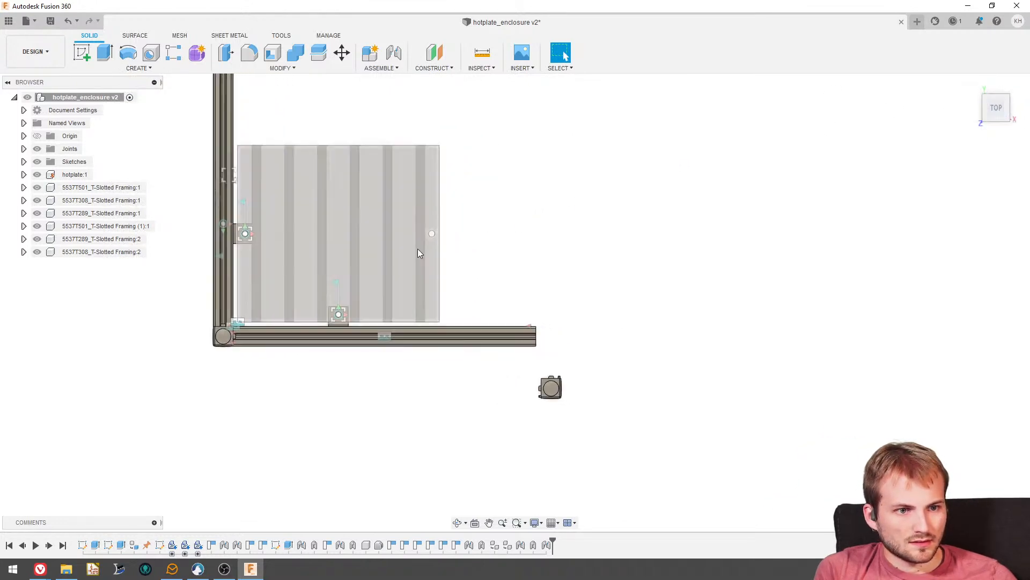
{"action": "scroll", "coordinate": [638, 307], "scroll_direction": "down", "scroll_amount": 3}
{"action": "scroll", "coordinate": [451, 291], "scroll_direction": "up", "scroll_amount": 5}
{"action": "scroll", "coordinate": [575, 396], "scroll_direction": "down", "scroll_amount": 3}
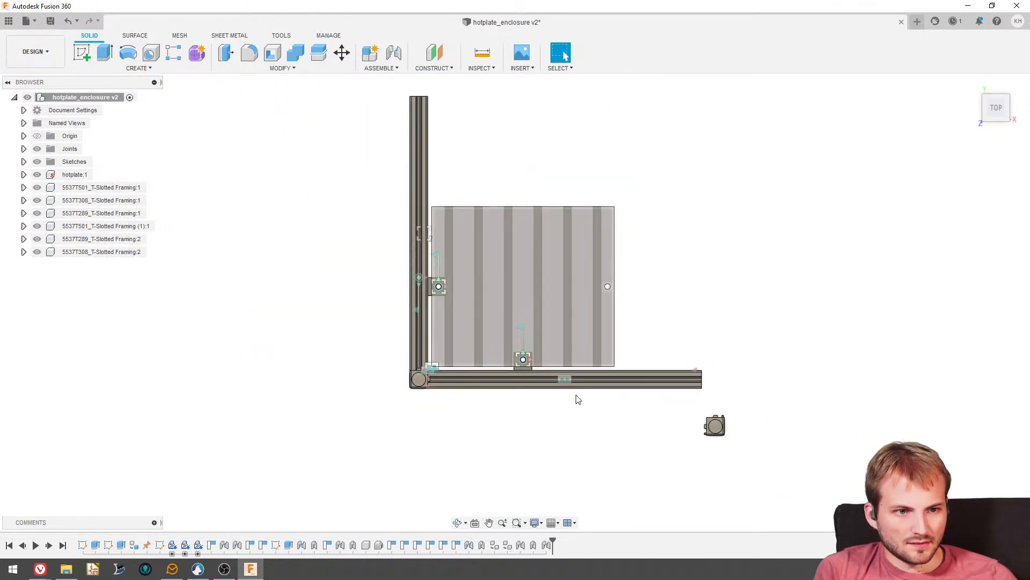
{"action": "scroll", "coordinate": [653, 333], "scroll_direction": "up", "scroll_amount": 3}
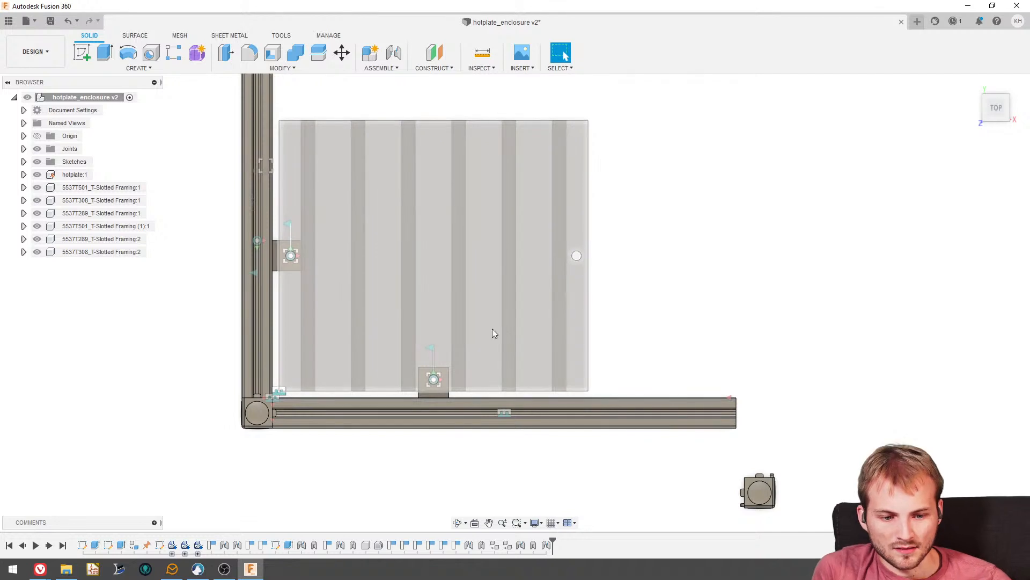
{"action": "left_click", "coordinate": [80, 55]}
{"action": "scroll", "coordinate": [546, 375], "scroll_direction": "up", "scroll_amount": 5}
{"action": "left_click", "coordinate": [636, 434]}
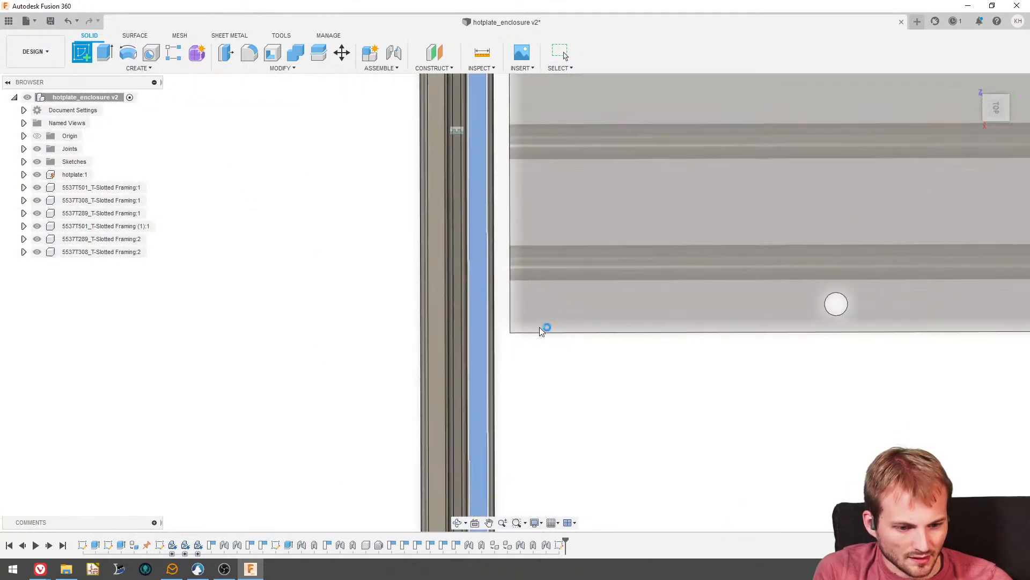
- Project the hotplate's top face and the inner edges of the front and left rails into the sketch
{"action": "scroll", "coordinate": [542, 384], "scroll_direction": "up", "scroll_amount": 2}
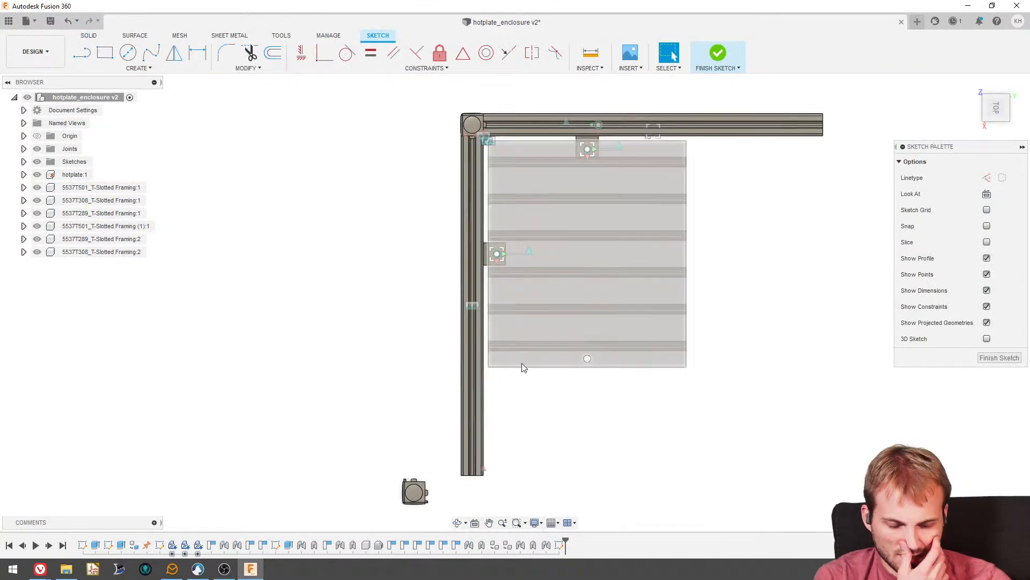
{"action": "scroll", "coordinate": [483, 354], "scroll_direction": "up", "scroll_amount": 6}
{"action": "scroll", "coordinate": [482, 223], "scroll_direction": "down", "scroll_amount": 2}
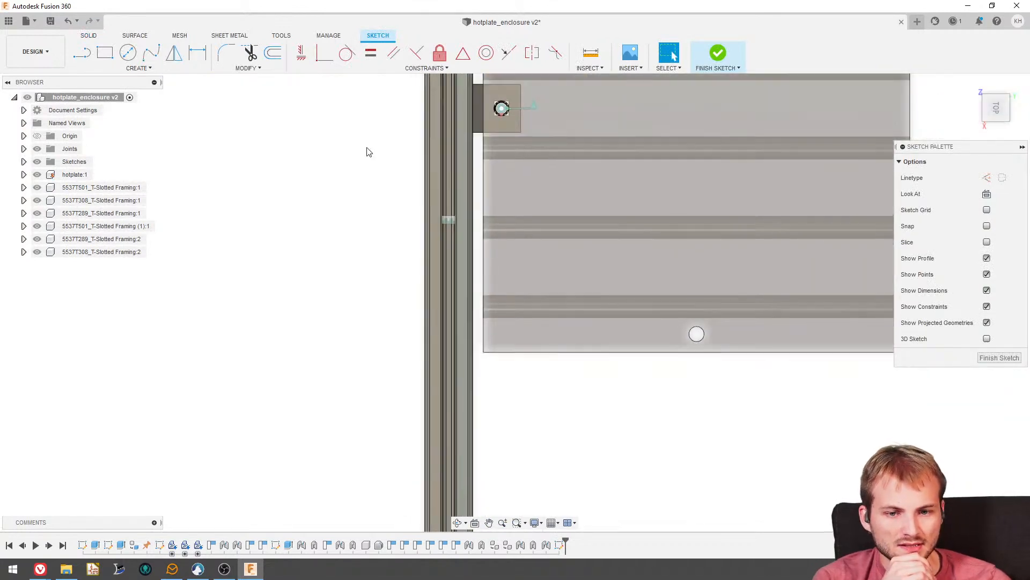
{"action": "left_click", "coordinate": [150, 69]}
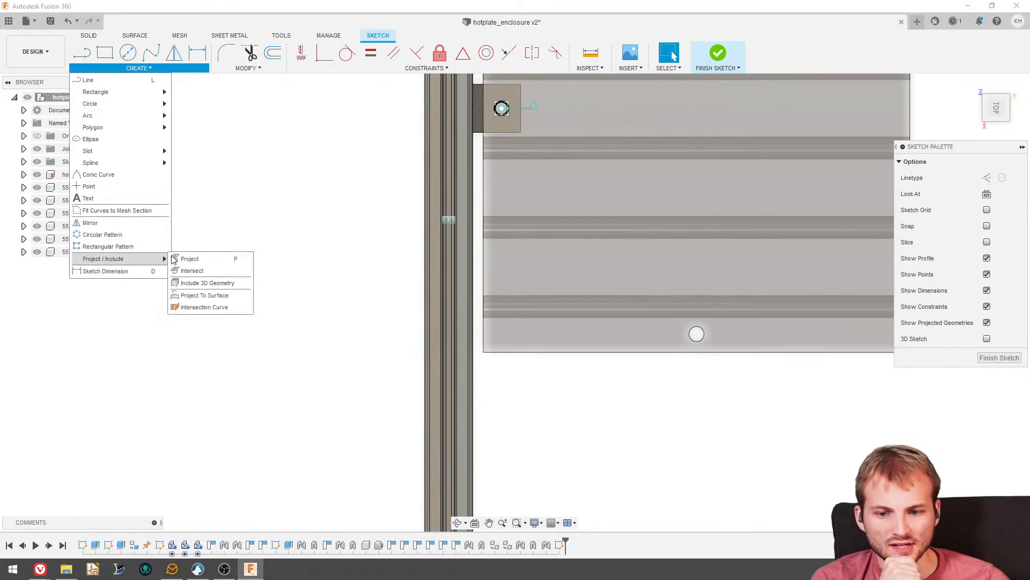
{"action": "left_click", "coordinate": [185, 258]}
{"action": "left_click", "coordinate": [568, 254]}
{"action": "scroll", "coordinate": [480, 277], "scroll_direction": "up", "scroll_amount": 2}
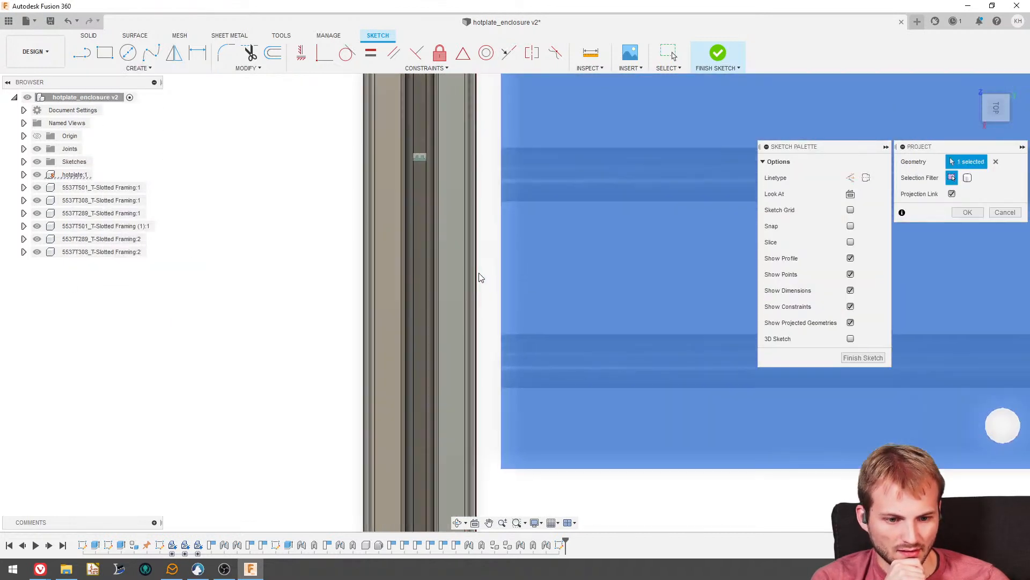
{"action": "scroll", "coordinate": [481, 277], "scroll_direction": "up", "scroll_amount": 1}
{"action": "left_click", "coordinate": [474, 276]}
{"action": "scroll", "coordinate": [509, 301], "scroll_direction": "down", "scroll_amount": 5}
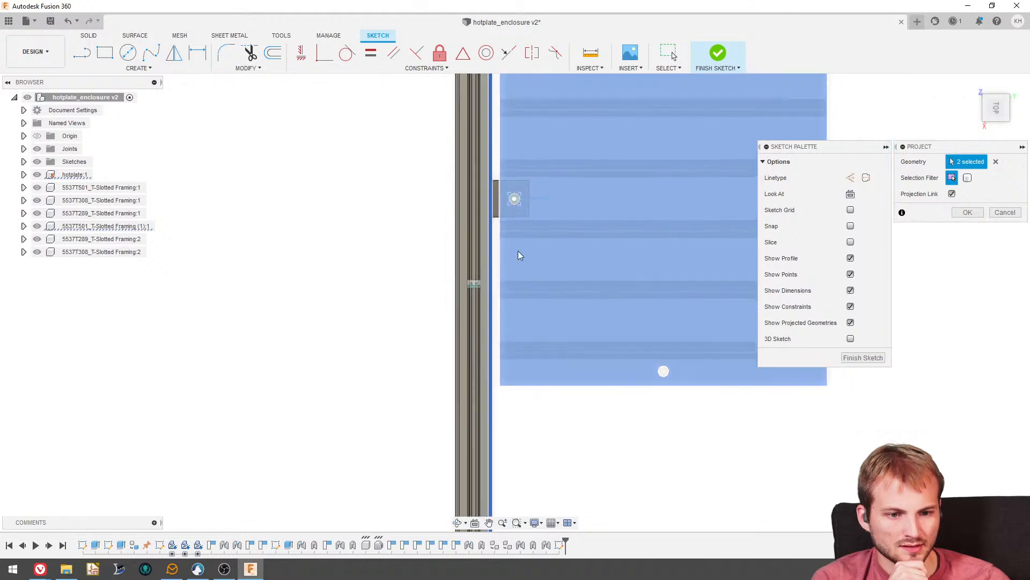
{"action": "scroll", "coordinate": [520, 98], "scroll_direction": "up", "scroll_amount": 8}
{"action": "left_click", "coordinate": [509, 118]}
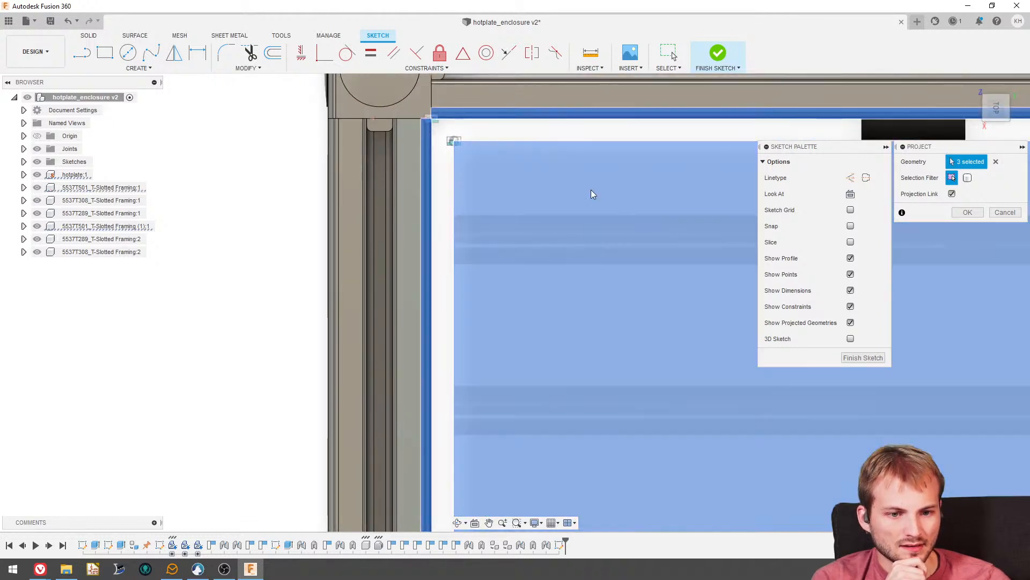
{"action": "left_click", "coordinate": [968, 213]}
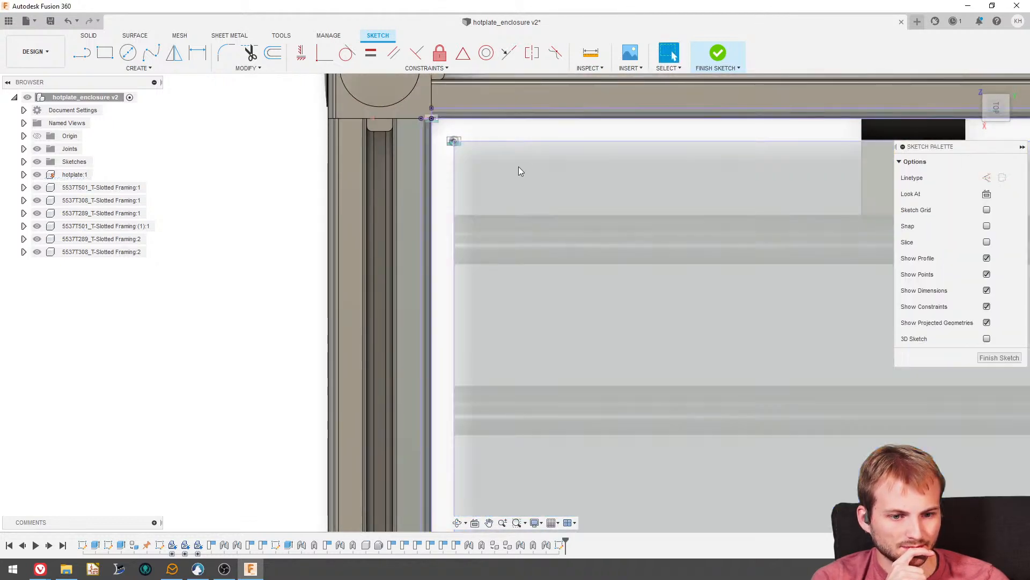
- Sketch a straight line across the gap from the front rail's inner edge to the hotplate's edge, beside the front bracket
{"action": "scroll", "coordinate": [478, 285], "scroll_direction": "down", "scroll_amount": 5}
{"action": "scroll", "coordinate": [491, 427], "scroll_direction": "up", "scroll_amount": 5}
{"action": "scroll", "coordinate": [233, 137], "scroll_direction": "up", "scroll_amount": 3}
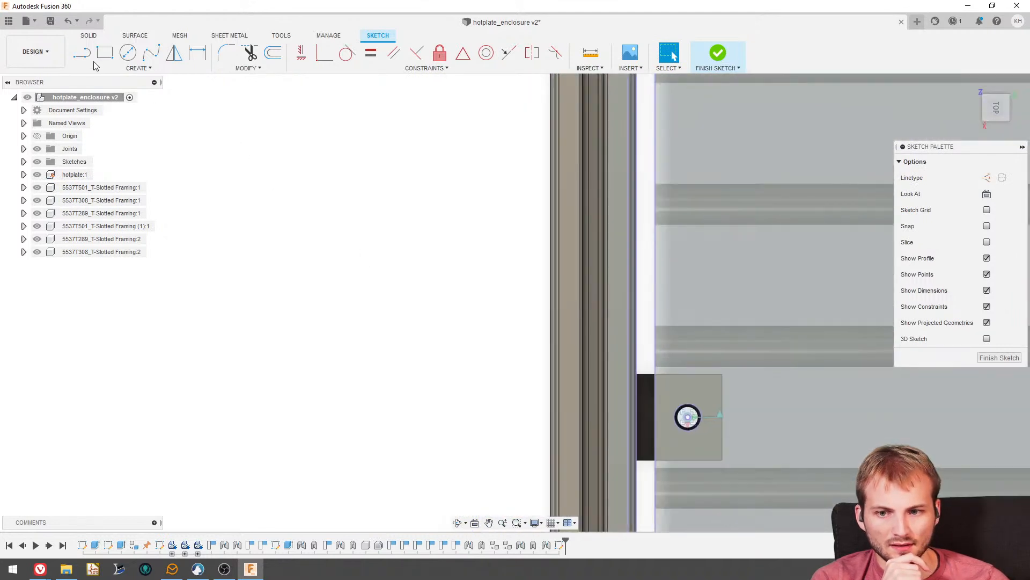
{"action": "left_click", "coordinate": [84, 57]}
{"action": "scroll", "coordinate": [626, 364], "scroll_direction": "up", "scroll_amount": 5}
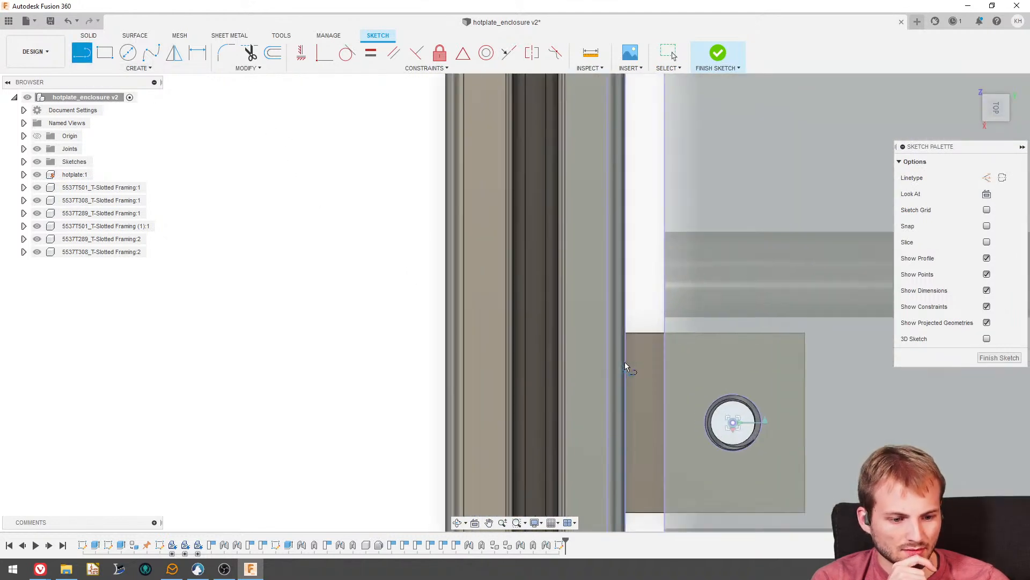
{"action": "left_click", "coordinate": [626, 318]}
{"action": "left_click", "coordinate": [674, 318]}
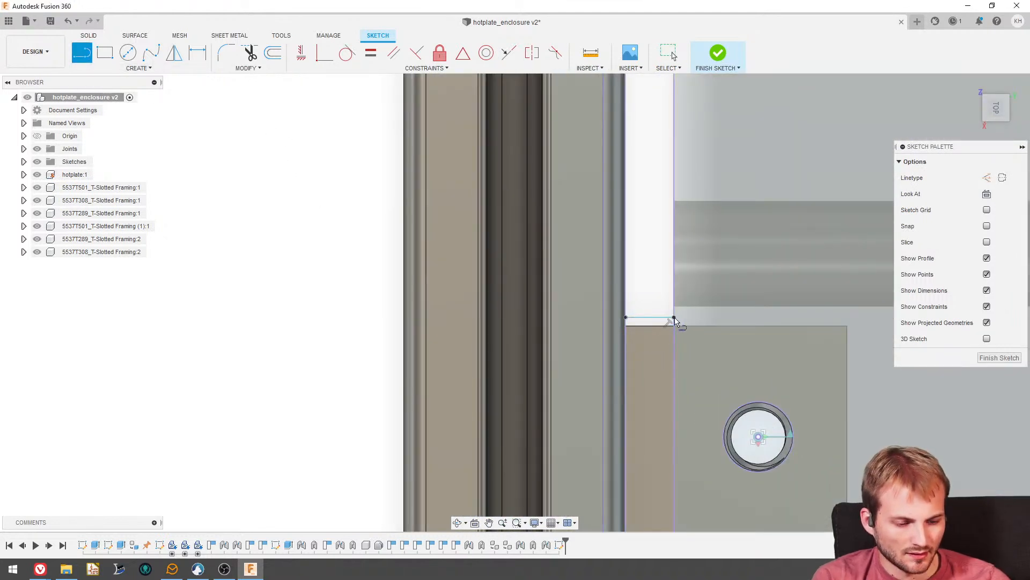
{"action": "key", "text": "Escape"}
- Try to make the gap line collinear with the front bracket's side edge
{"action": "left_click_drag", "start_coordinate": [647, 326], "coordinate": [647, 333]}
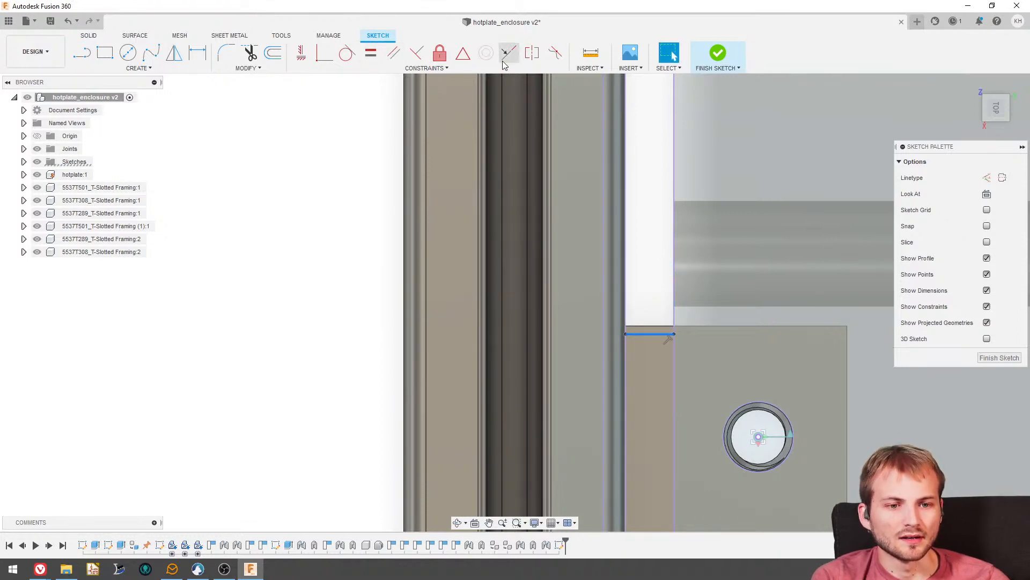
{"action": "left_click", "coordinate": [647, 333]}
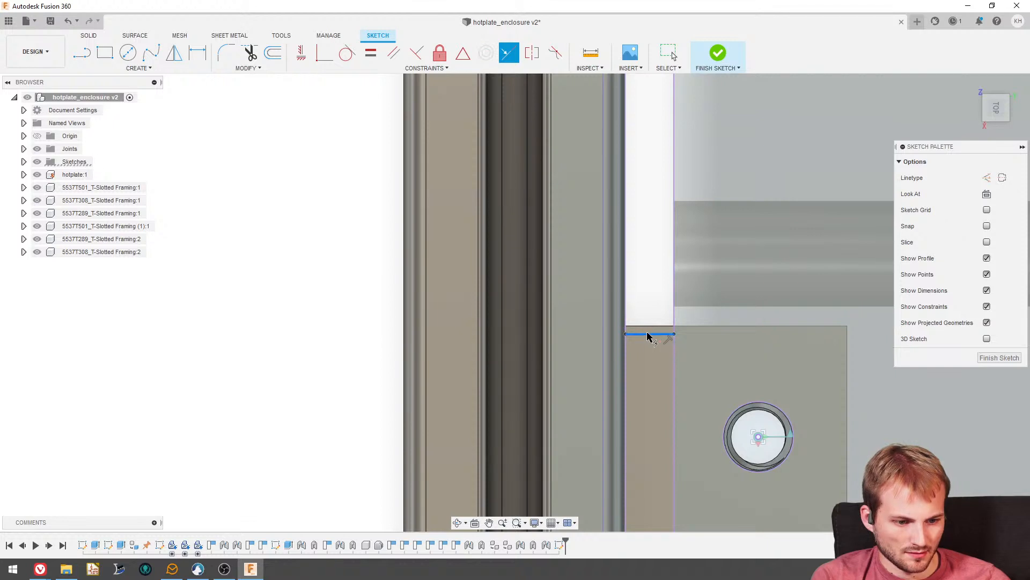
{"action": "left_click", "coordinate": [648, 326]}
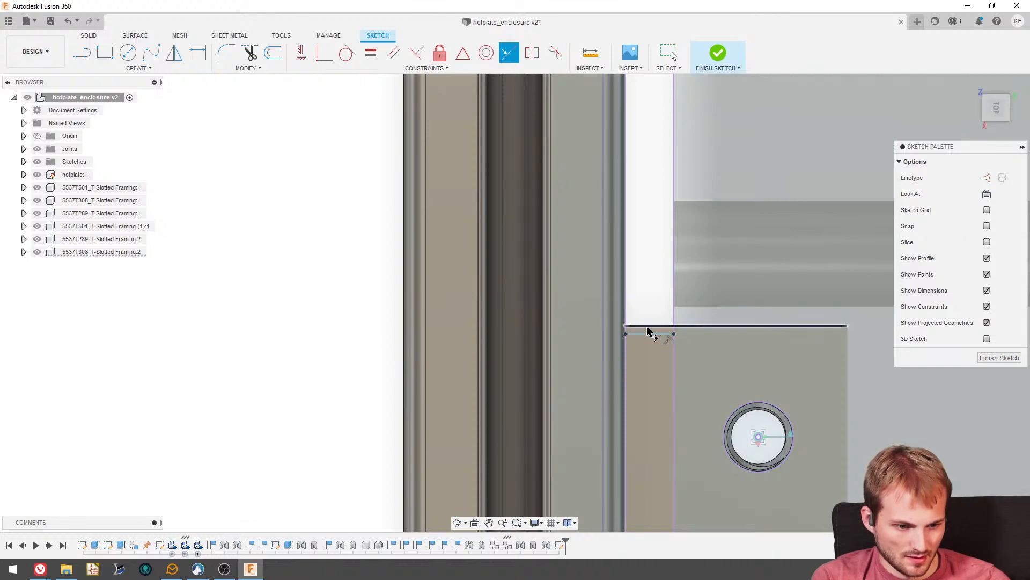
{"action": "left_click", "coordinate": [649, 334]}
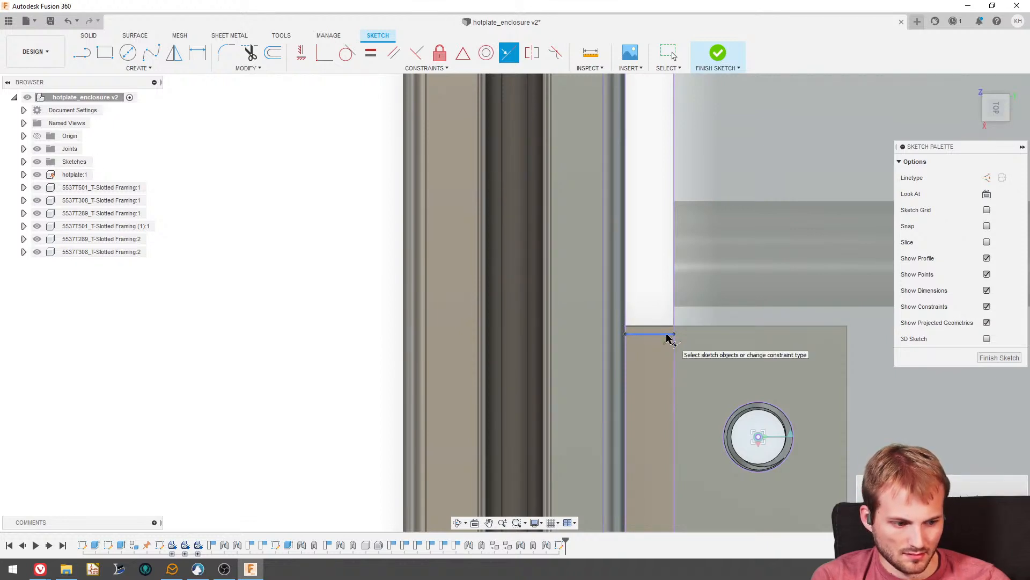
{"action": "scroll", "coordinate": [668, 337], "scroll_direction": "up", "scroll_amount": 3}
{"action": "key", "text": "Escape"}
{"action": "mouse_move", "coordinate": [652, 334]}
{"action": "left_mouse_down"}
{"action": "mouse_move", "coordinate": [652, 313]}
{"action": "mouse_move", "coordinate": [631, 304]}
{"action": "left_mouse_up"}
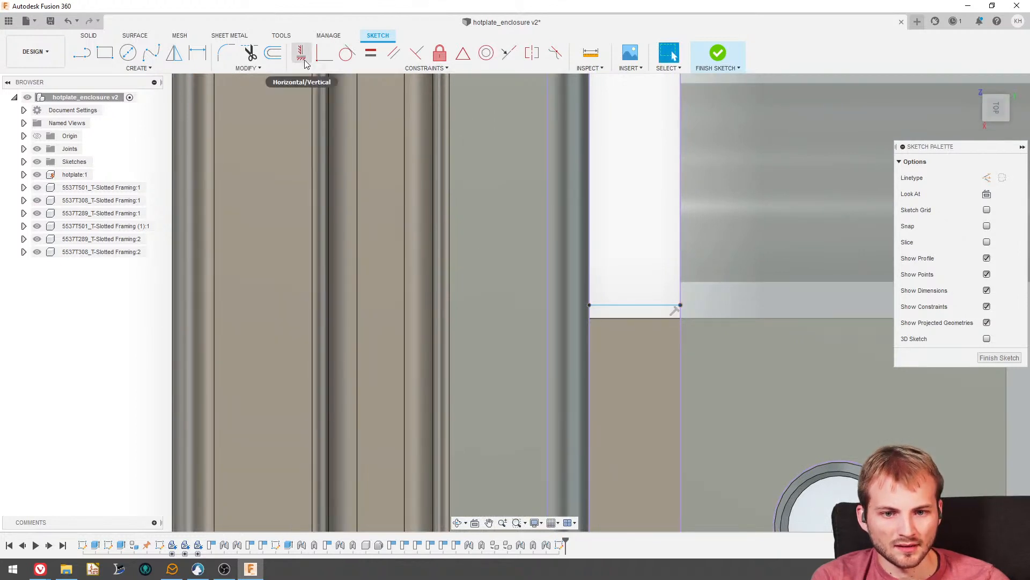
- Constrain the gap line coincident with the front bracket's corner at the rail
{"action": "left_click", "coordinate": [303, 61]}
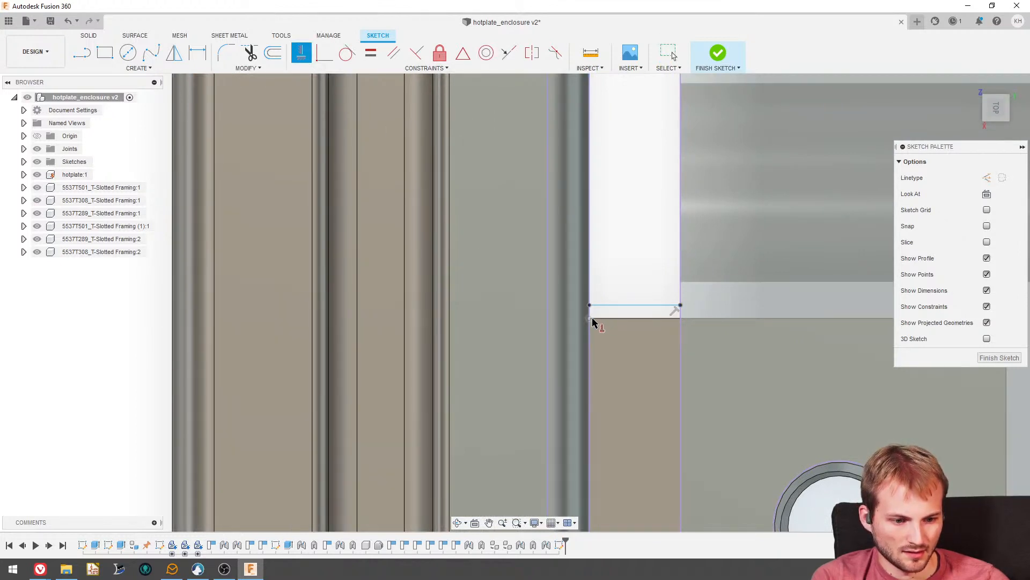
{"action": "left_click", "coordinate": [325, 52]}
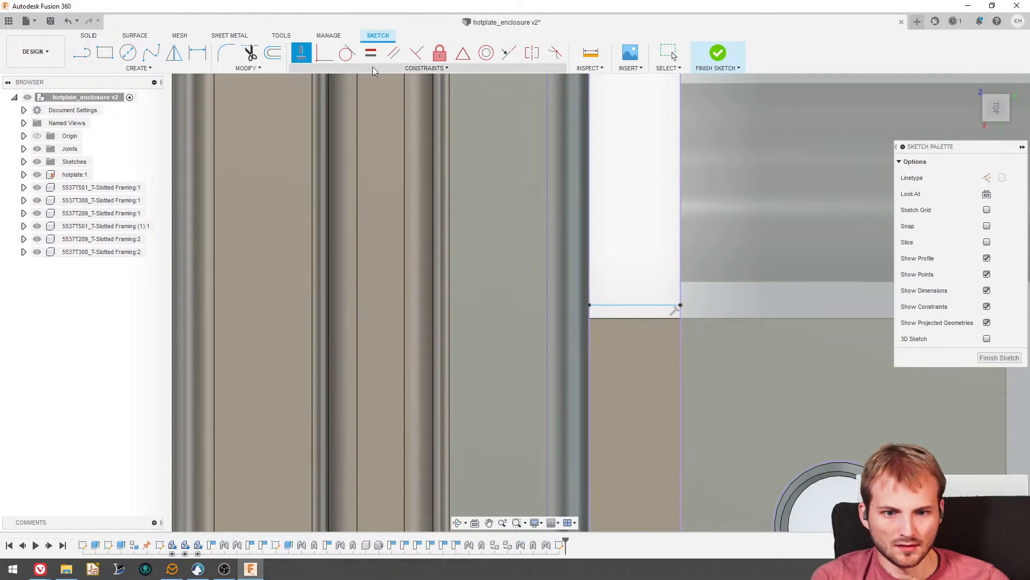
{"action": "left_click", "coordinate": [589, 317]}
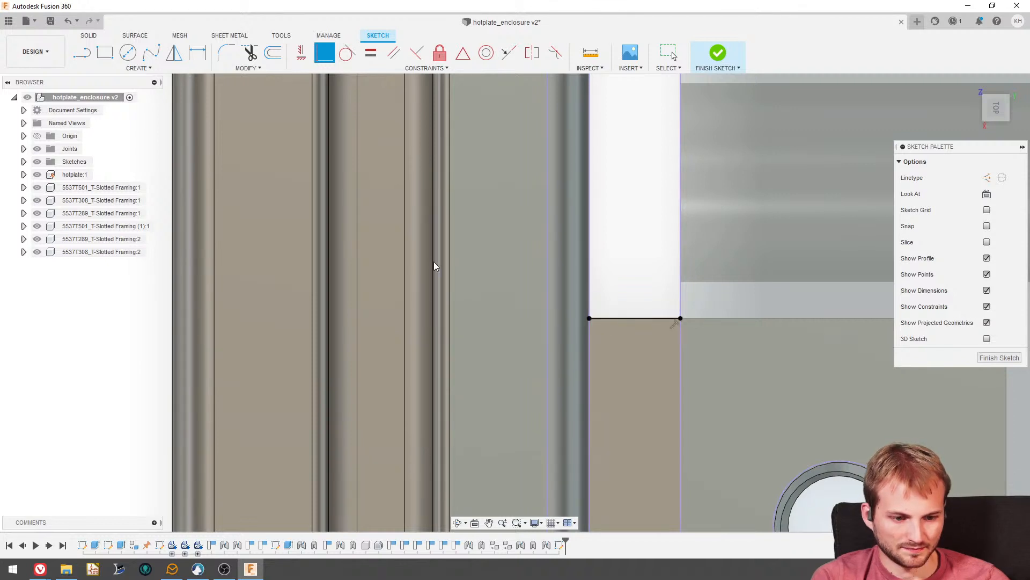
{"action": "key", "text": "Escape"}
- Sketch a two-point rectangle over the front rail's free end, extending past the hotplate's width
{"action": "scroll", "coordinate": [631, 181], "scroll_direction": "down", "scroll_amount": 10}
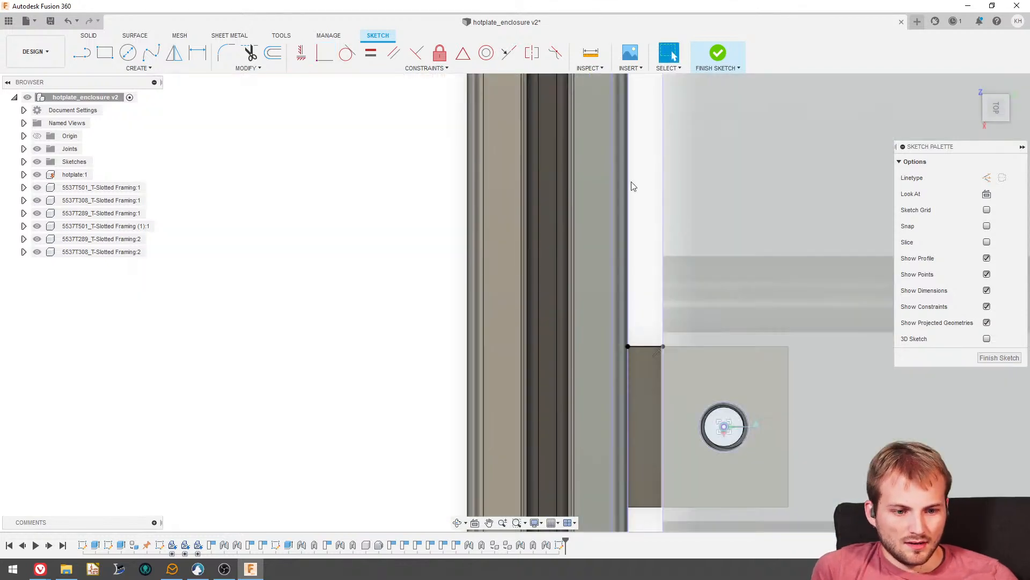
{"action": "scroll", "coordinate": [488, 292], "scroll_direction": "up", "scroll_amount": 2}
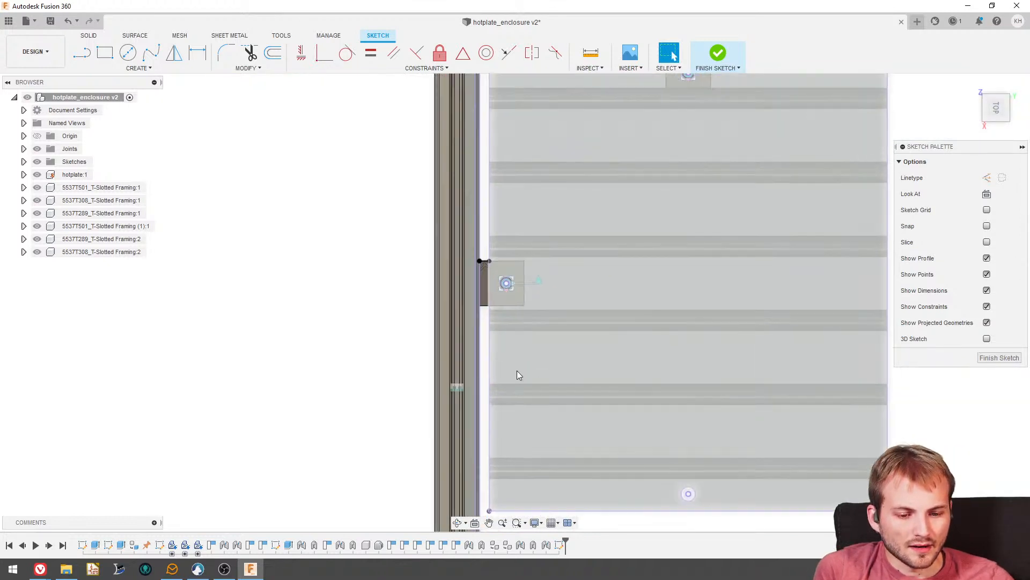
{"action": "scroll", "coordinate": [520, 372], "scroll_direction": "down", "scroll_amount": 5}
{"action": "scroll", "coordinate": [511, 331], "scroll_direction": "up", "scroll_amount": 3}
{"action": "scroll", "coordinate": [508, 414], "scroll_direction": "up", "scroll_amount": 2}
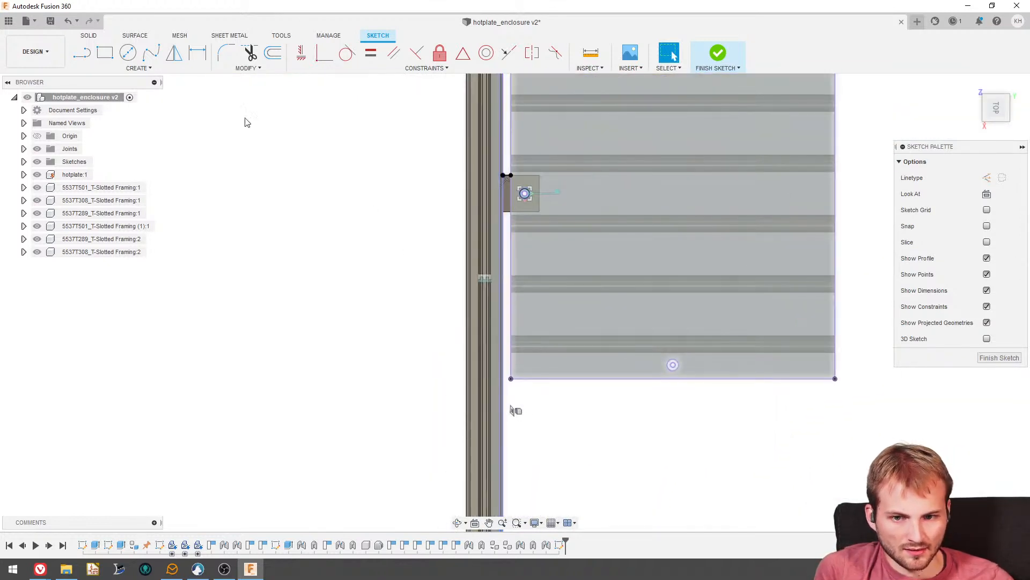
{"action": "left_click", "coordinate": [104, 52]}
{"action": "scroll", "coordinate": [406, 344], "scroll_direction": "down", "scroll_amount": 3}
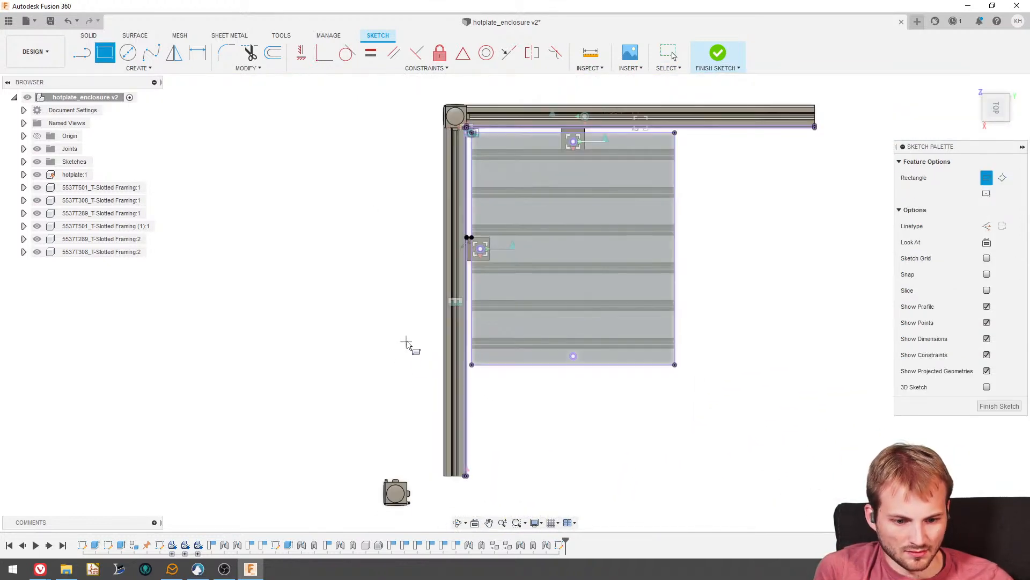
{"action": "left_click", "coordinate": [423, 374]}
{"action": "left_click", "coordinate": [749, 511]}
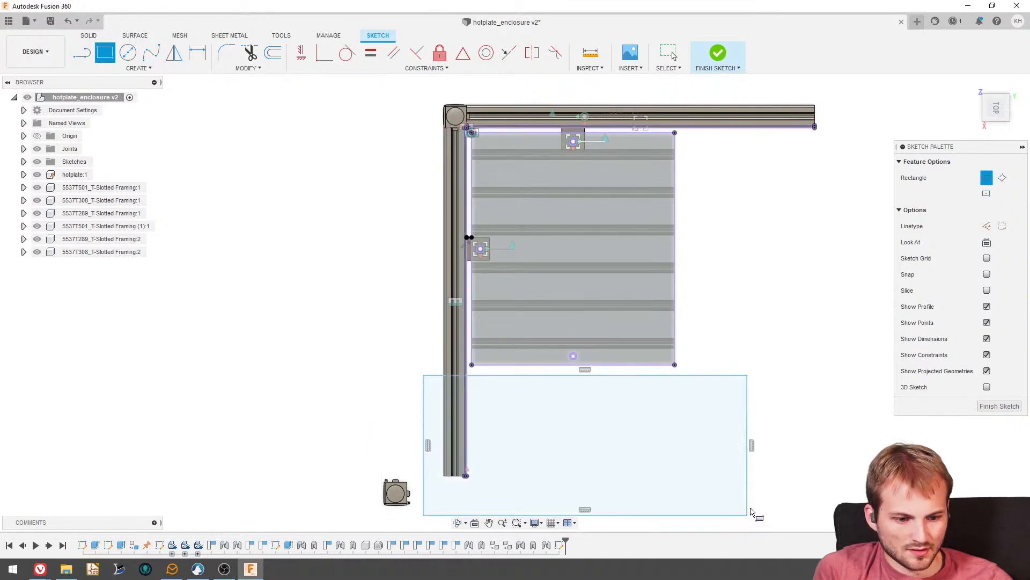
- Sketch a second two-point rectangle over the left rail's free end beyond the hotplate
{"action": "scroll", "coordinate": [809, 281], "scroll_direction": "down", "scroll_amount": 1}
{"action": "scroll", "coordinate": [809, 282], "scroll_direction": "down", "scroll_amount": 1}
{"action": "left_click", "coordinate": [847, 238]}
{"action": "left_click", "coordinate": [720, 99]}
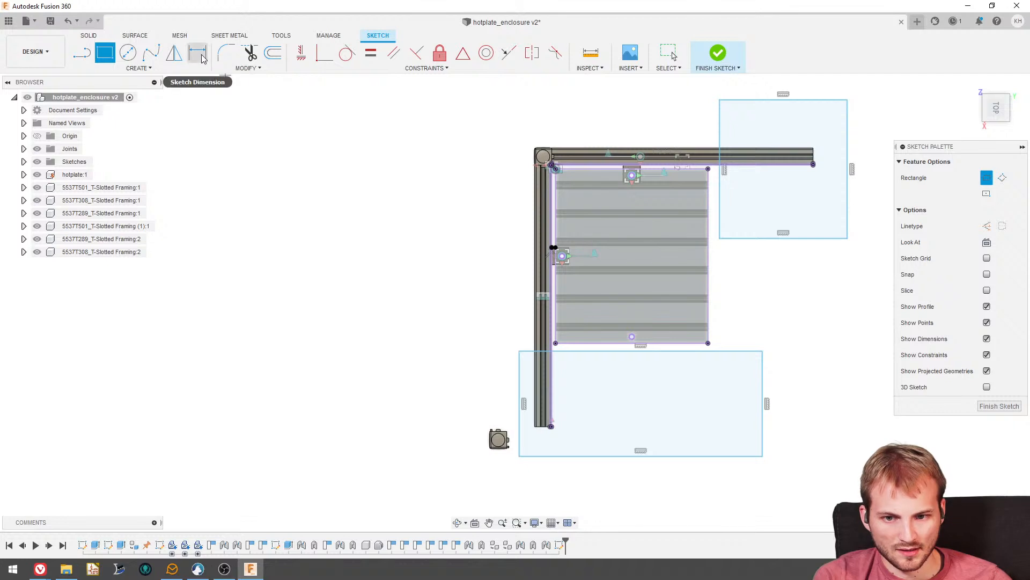
- Sketch a short line from the hotplate's corner near the left rail perpendicular to the adjacent edge of the second rectangle
{"action": "left_click", "coordinate": [83, 54]}
{"action": "scroll", "coordinate": [553, 346], "scroll_direction": "up", "scroll_amount": 5}
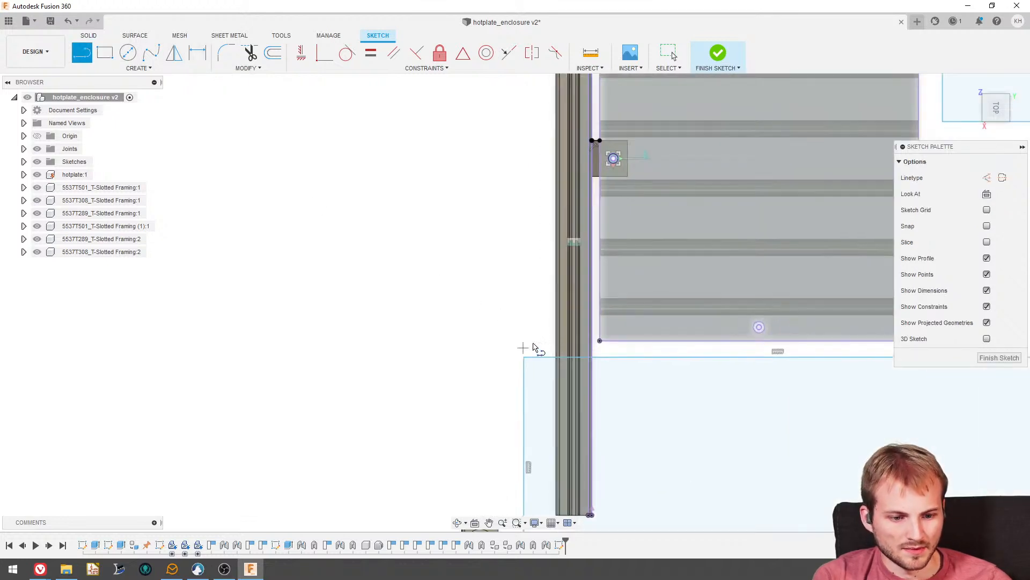
{"action": "left_click", "coordinate": [600, 360]}
{"action": "scroll", "coordinate": [437, 391], "scroll_direction": "down", "scroll_amount": 5}
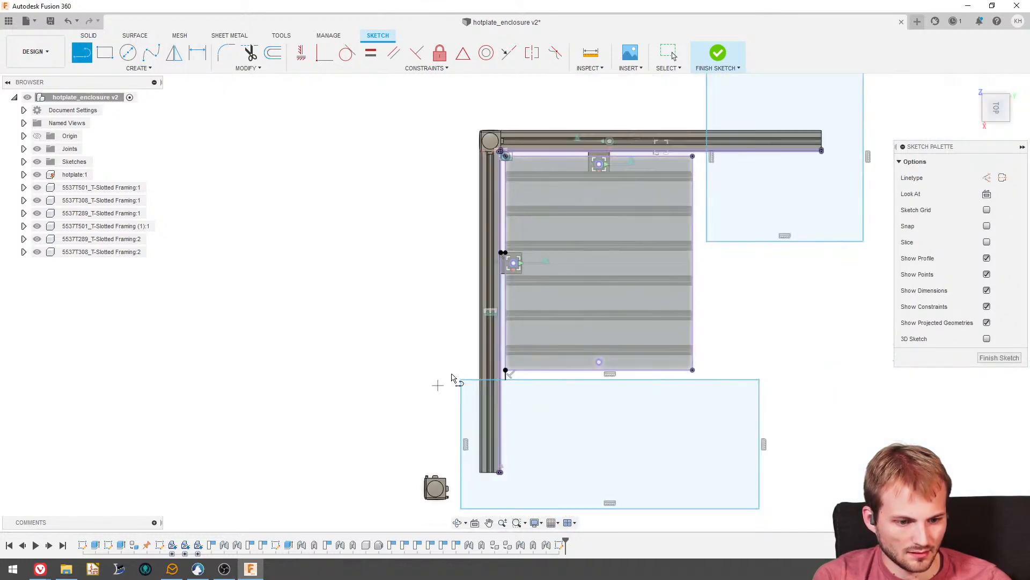
{"action": "scroll", "coordinate": [706, 149], "scroll_direction": "up", "scroll_amount": 5}
{"action": "left_click", "coordinate": [692, 155]}
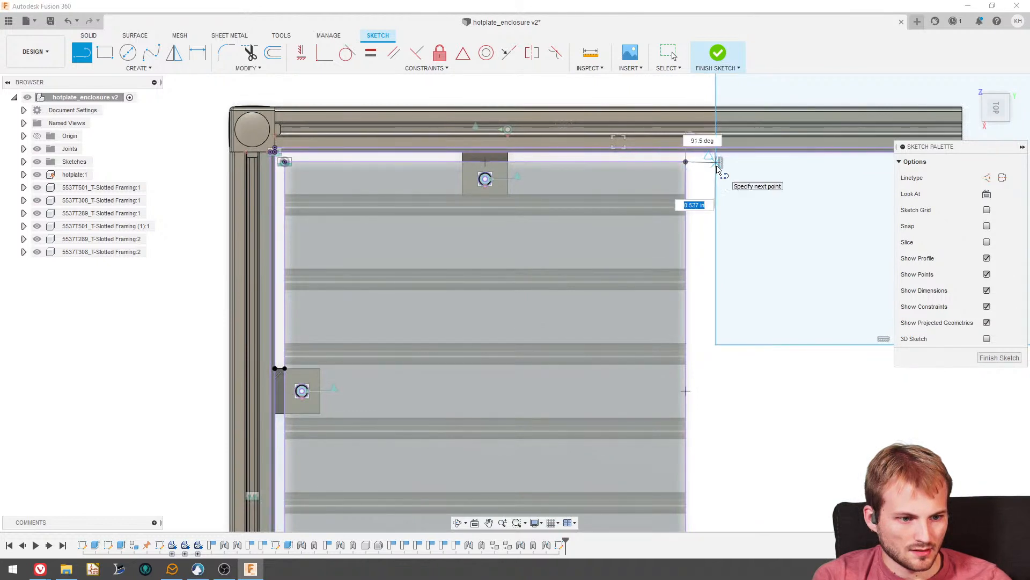
{"action": "scroll", "coordinate": [710, 171], "scroll_direction": "up", "scroll_amount": 3}
{"action": "key", "text": "Escape"}
{"action": "key", "text": "Delete"}
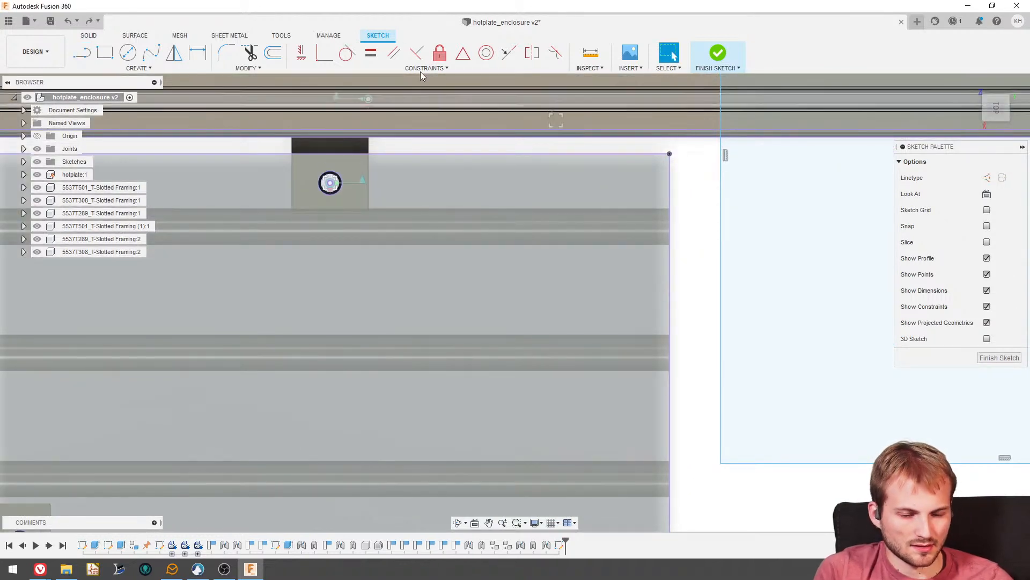
- Sketch a short line from the hotplate's outer corner along the front rail perpendicular to the first rectangle's nearest side
{"action": "left_click", "coordinate": [82, 52]}
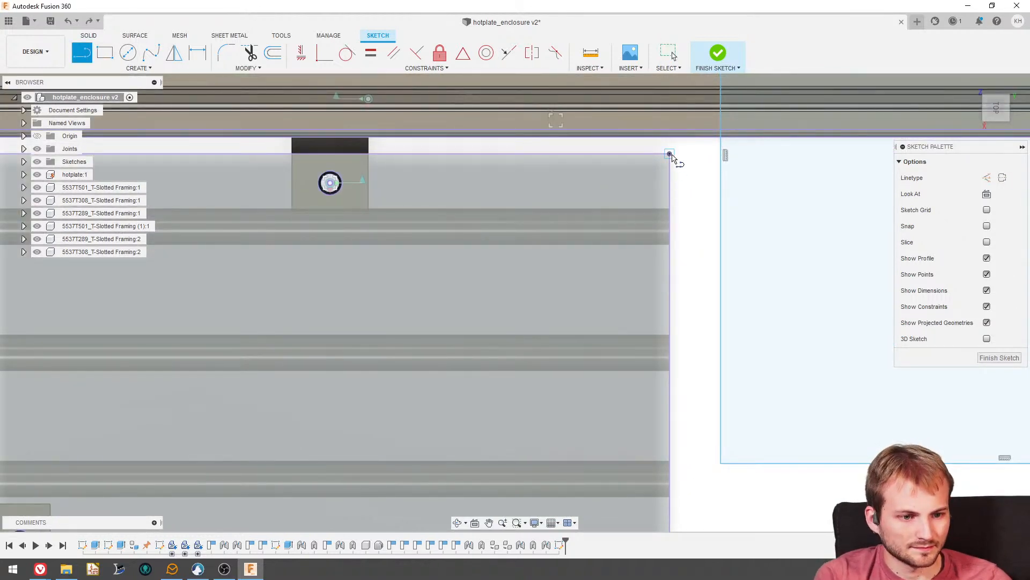
{"action": "left_click", "coordinate": [669, 154]}
{"action": "scroll", "coordinate": [723, 156], "scroll_direction": "up", "scroll_amount": 5}
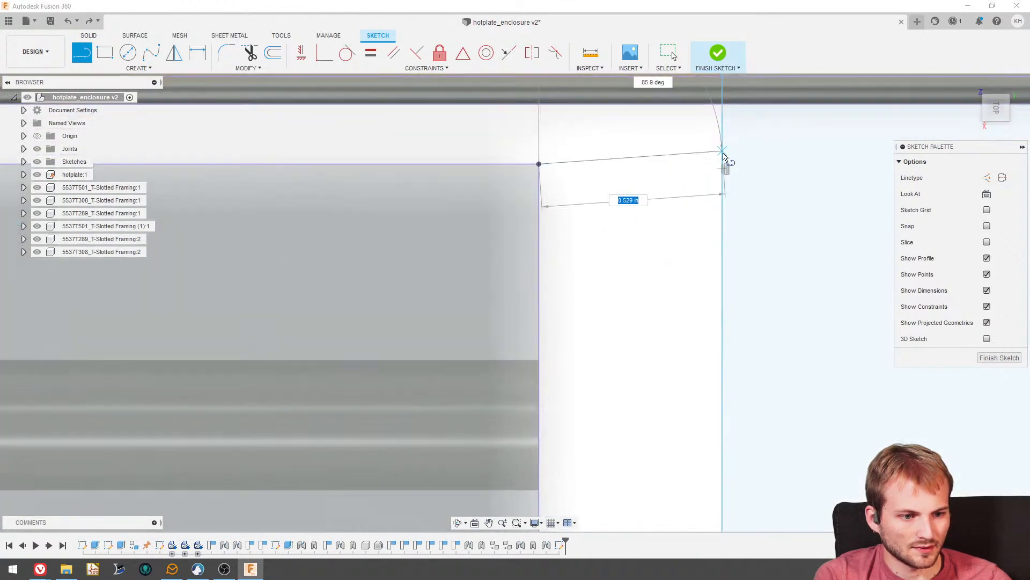
{"action": "left_click", "coordinate": [723, 167]}
{"action": "scroll", "coordinate": [532, 209], "scroll_direction": "down", "scroll_amount": 4}
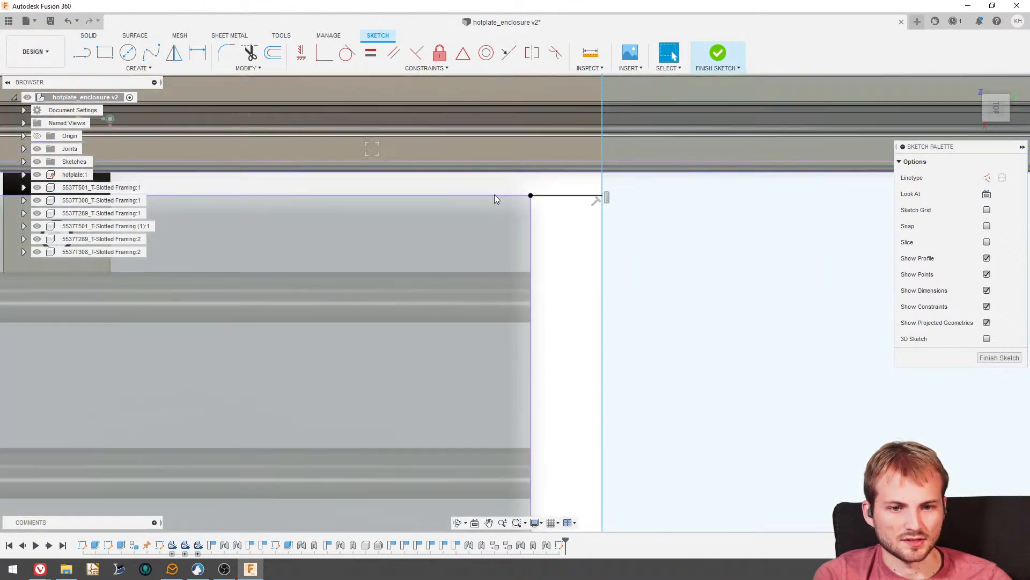
{"action": "key", "text": "Escape"}
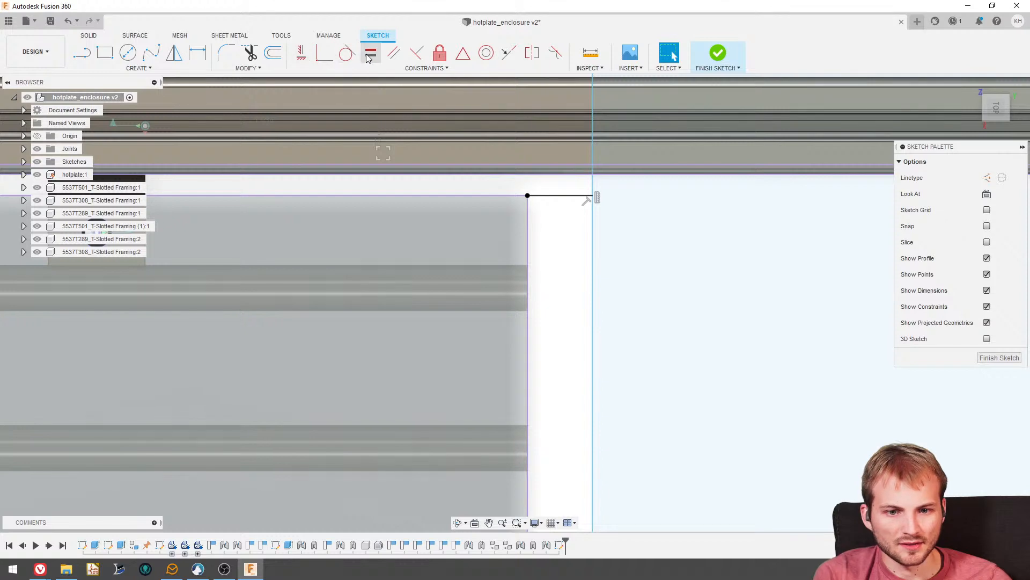
- Apply Equal constraints so both new lines match the length of the gap line at the left rail's bracket
{"action": "scroll", "coordinate": [623, 176], "scroll_direction": "down", "scroll_amount": 3}
{"action": "scroll", "coordinate": [343, 314], "scroll_direction": "up", "scroll_amount": 6}
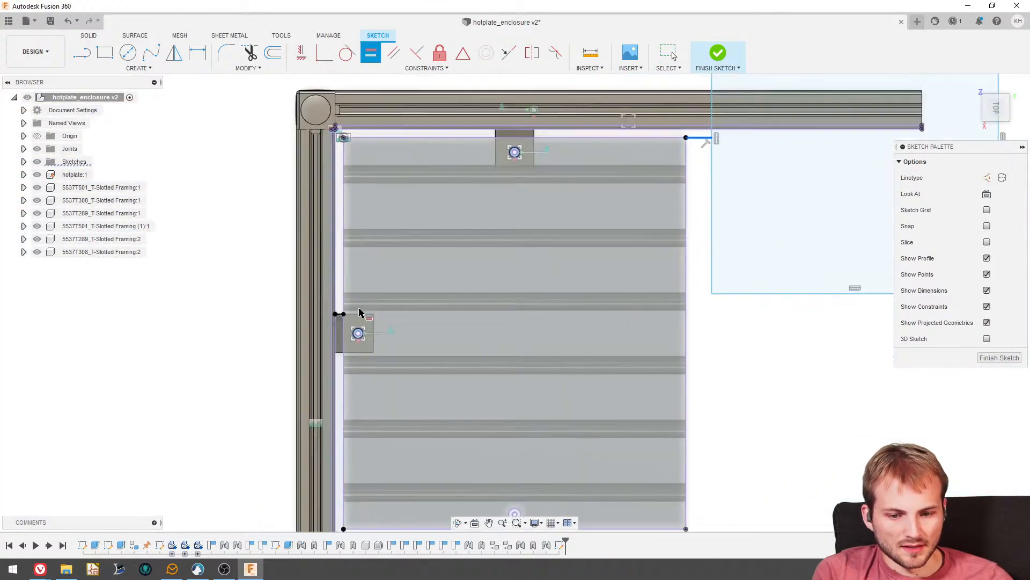
{"action": "scroll", "coordinate": [336, 280], "scroll_direction": "down", "scroll_amount": 2}
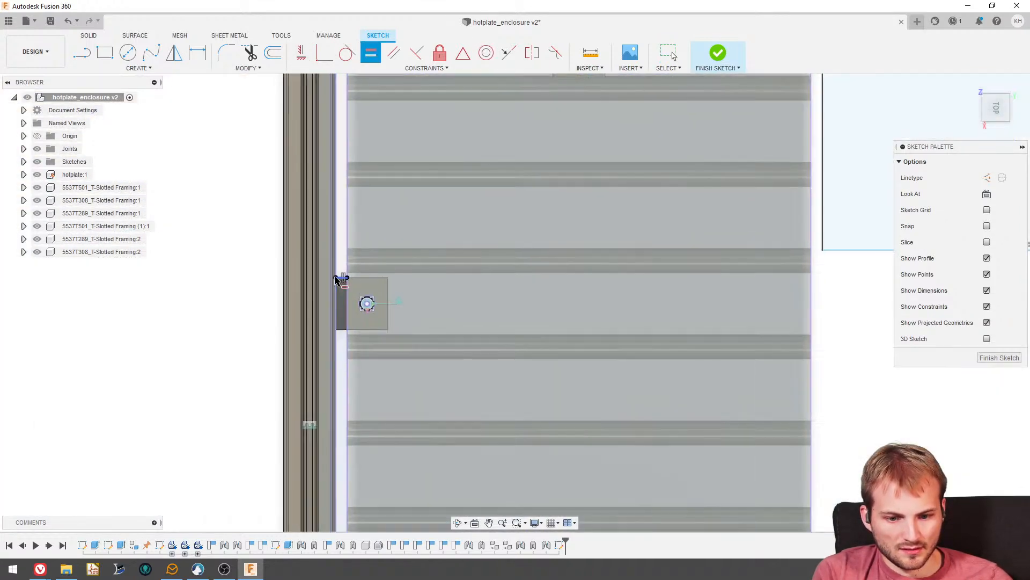
{"action": "scroll", "coordinate": [344, 279], "scroll_direction": "up", "scroll_amount": 2}
{"action": "scroll", "coordinate": [338, 274], "scroll_direction": "down", "scroll_amount": 2}
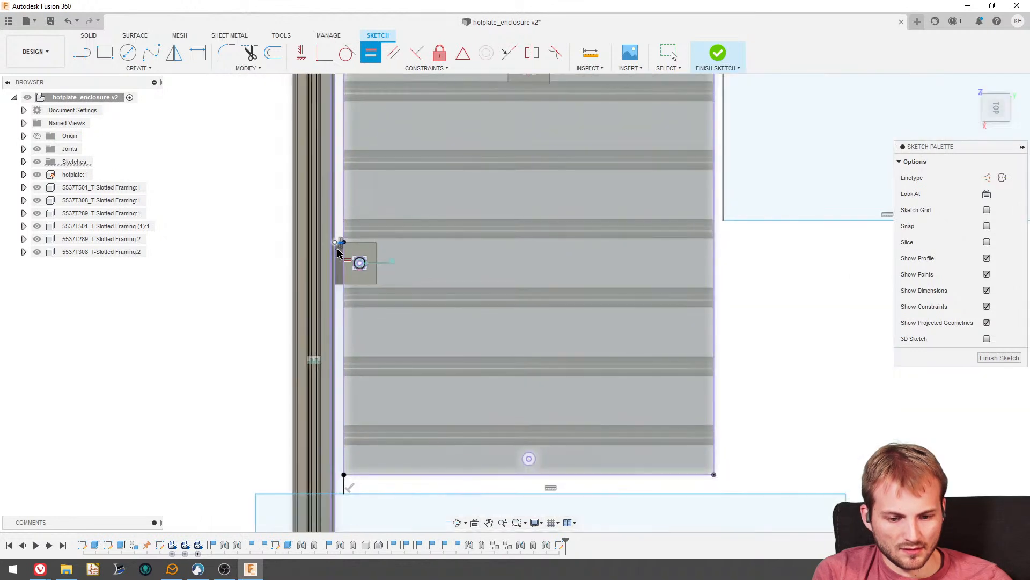
{"action": "scroll", "coordinate": [338, 496], "scroll_direction": "up", "scroll_amount": 3}
{"action": "scroll", "coordinate": [265, 410], "scroll_direction": "down", "scroll_amount": 5}
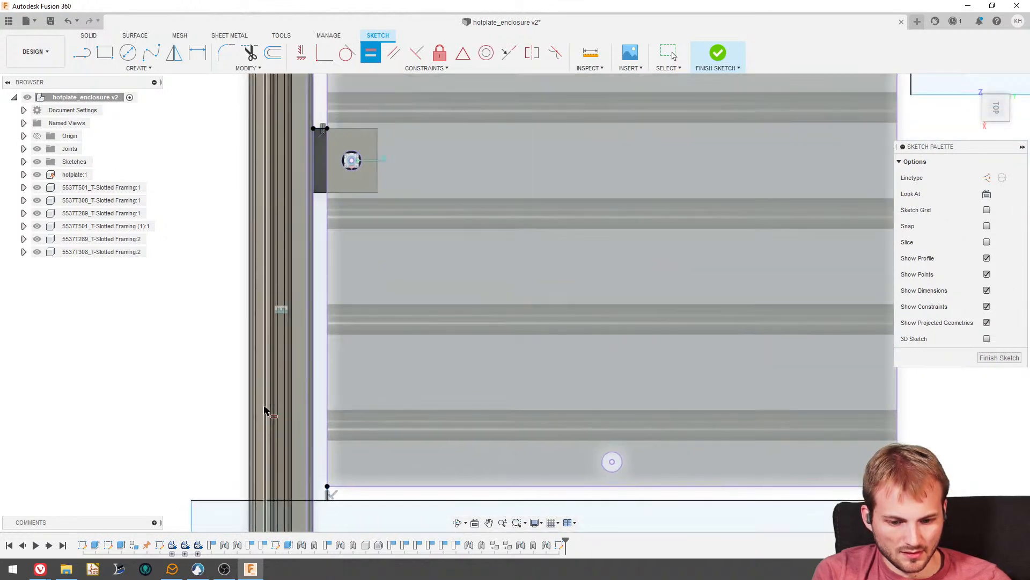
{"action": "key", "text": "Escape"}
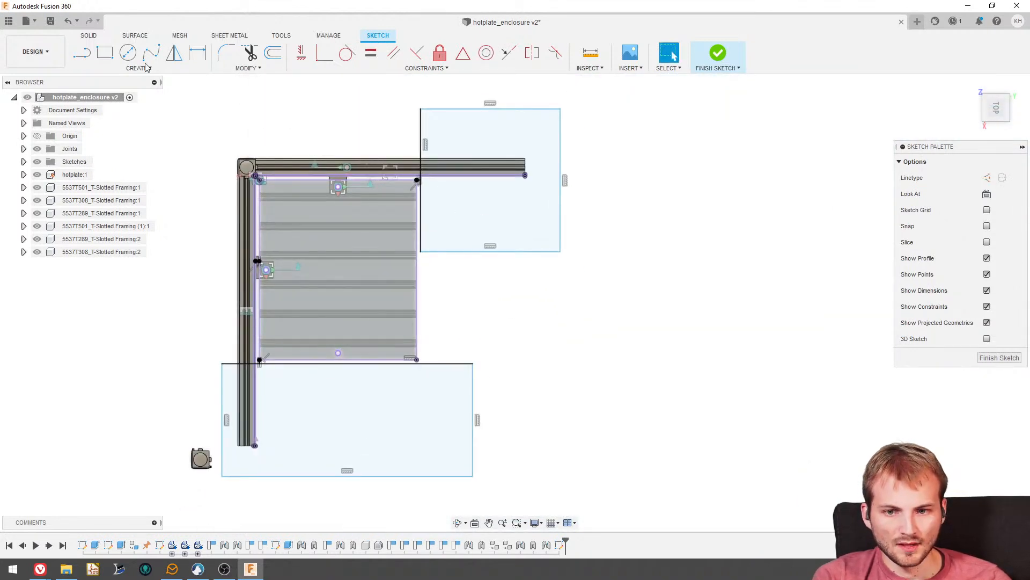
- Start an extrusion with all profiles of both rectangles over the front and left rails' free ends selected
{"action": "left_click", "coordinate": [89, 35]}
{"action": "left_click", "coordinate": [104, 52]}
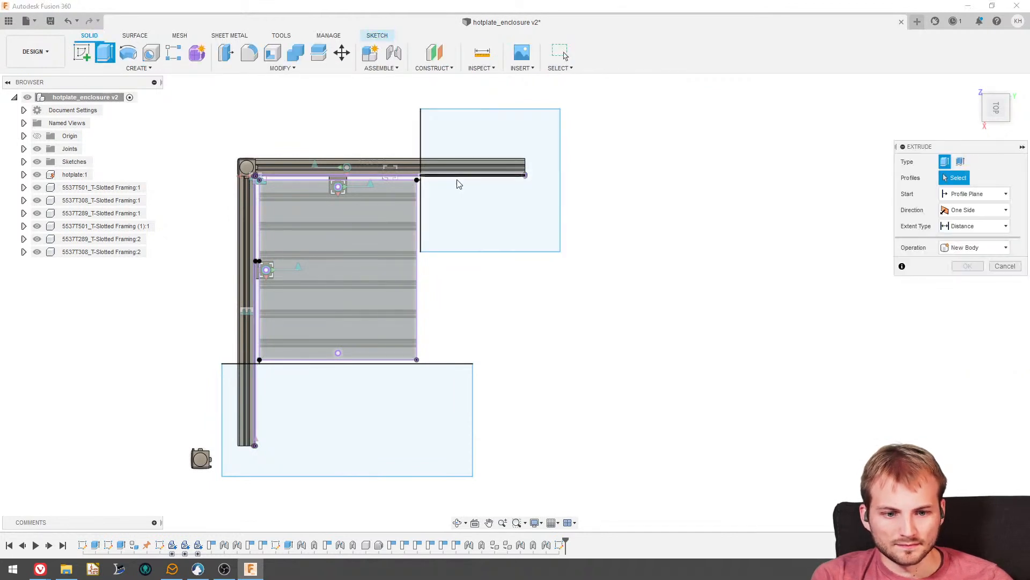
{"action": "scroll", "coordinate": [459, 187], "scroll_direction": "up", "scroll_amount": 3}
{"action": "left_click_drag", "start_coordinate": [616, 214], "coordinate": [481, 100]}
{"action": "scroll", "coordinate": [509, 212], "scroll_direction": "down", "scroll_amount": 1}
{"action": "scroll", "coordinate": [504, 327], "scroll_direction": "down", "scroll_amount": 2}
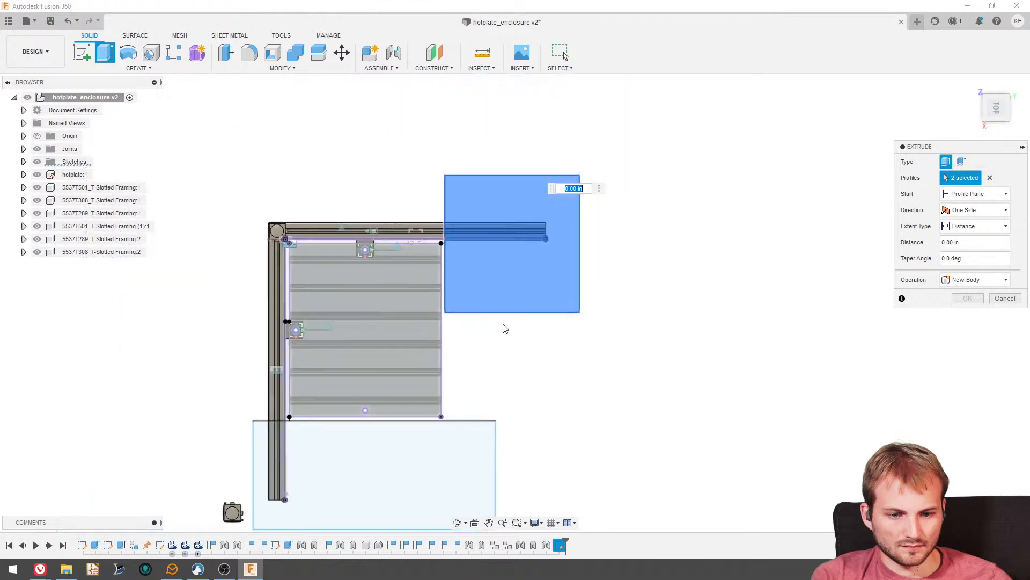
{"action": "scroll", "coordinate": [292, 456], "scroll_direction": "up", "scroll_amount": 2}
{"action": "scroll", "coordinate": [301, 429], "scroll_direction": "down", "scroll_amount": 1}
{"action": "scroll", "coordinate": [591, 215], "scroll_direction": "down", "scroll_amount": 3}
{"action": "scroll", "coordinate": [314, 468], "scroll_direction": "up", "scroll_amount": 4}
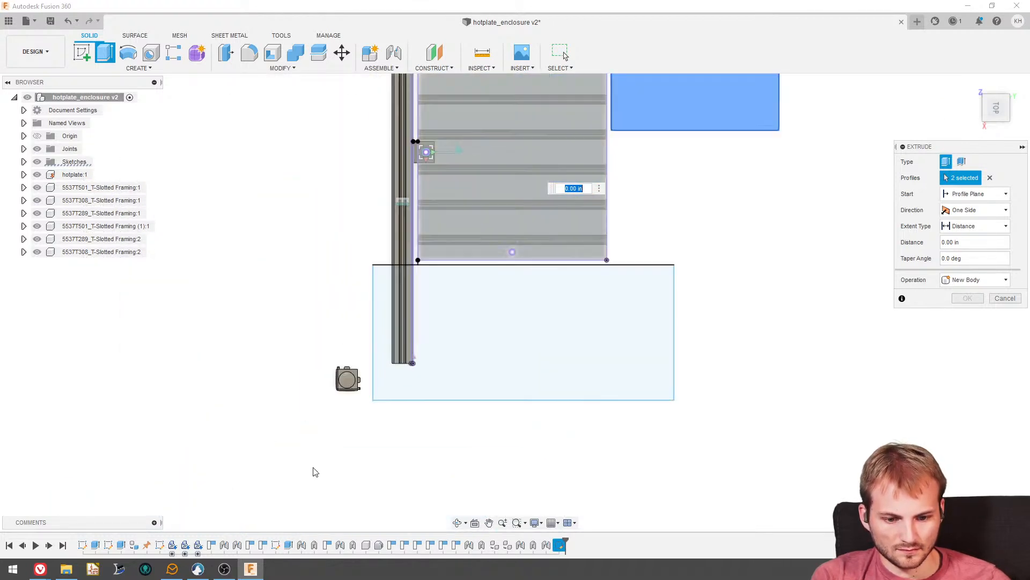
{"action": "left_click_drag", "start_coordinate": [449, 368], "coordinate": [386, 273]}
- Extrude the selected profiles as a one-sided cut with a distance of -2.50 in to trim both rails' free ends
{"action": "middle_click_drag", "start_coordinate": [386, 276], "coordinate": [421, 257], "text": "shift"}
{"action": "left_click_drag", "start_coordinate": [422, 261], "coordinate": [424, 351]}
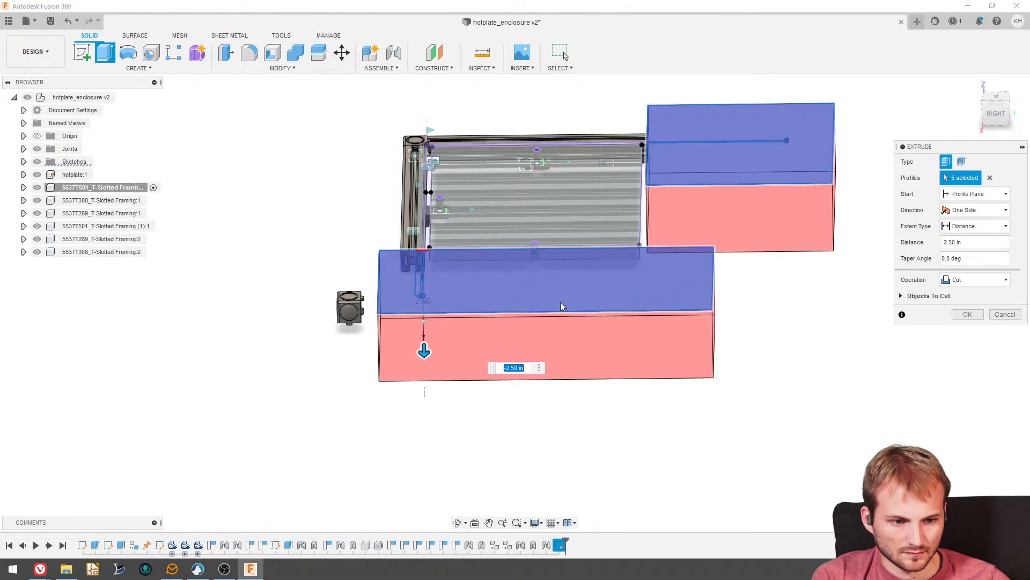
{"action": "left_click", "coordinate": [960, 281]}
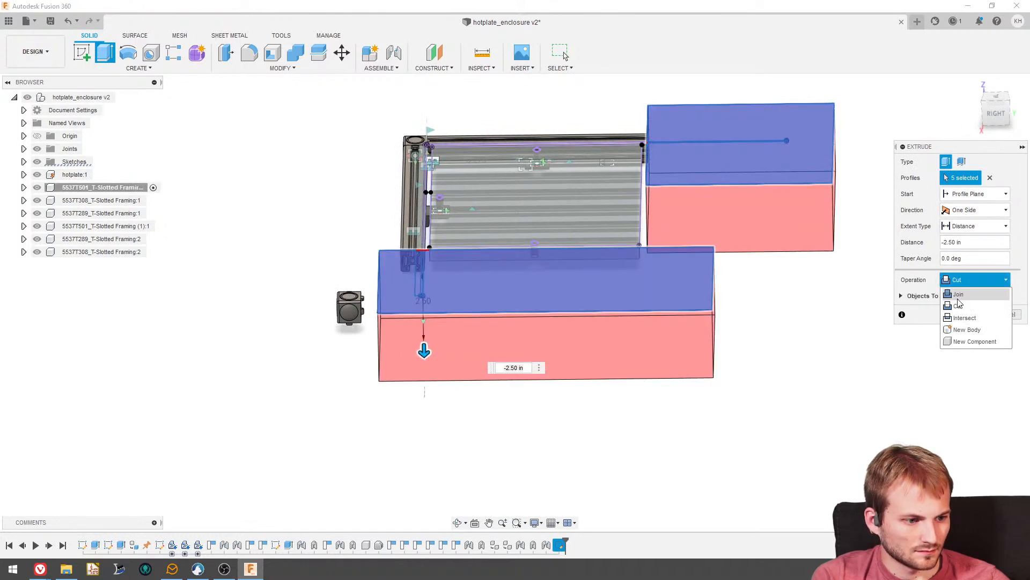
{"action": "left_click", "coordinate": [965, 227]}
{"action": "left_click", "coordinate": [959, 264]}
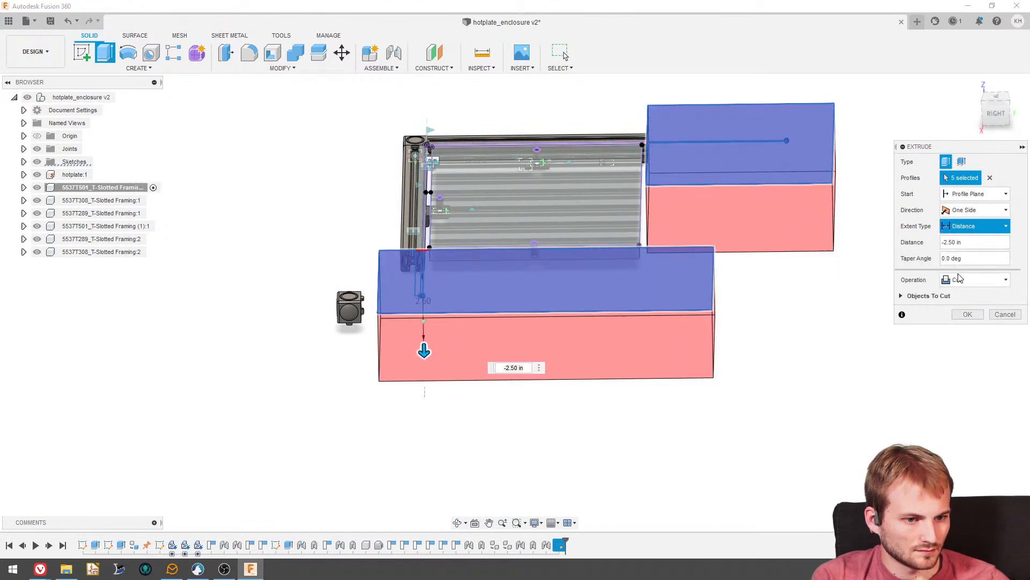
{"action": "left_click", "coordinate": [971, 317]}
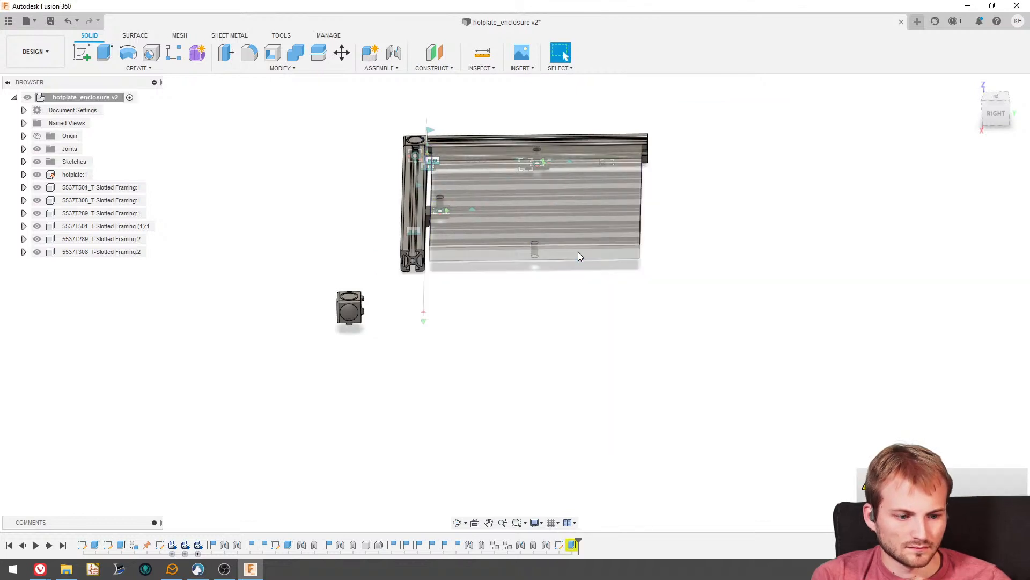
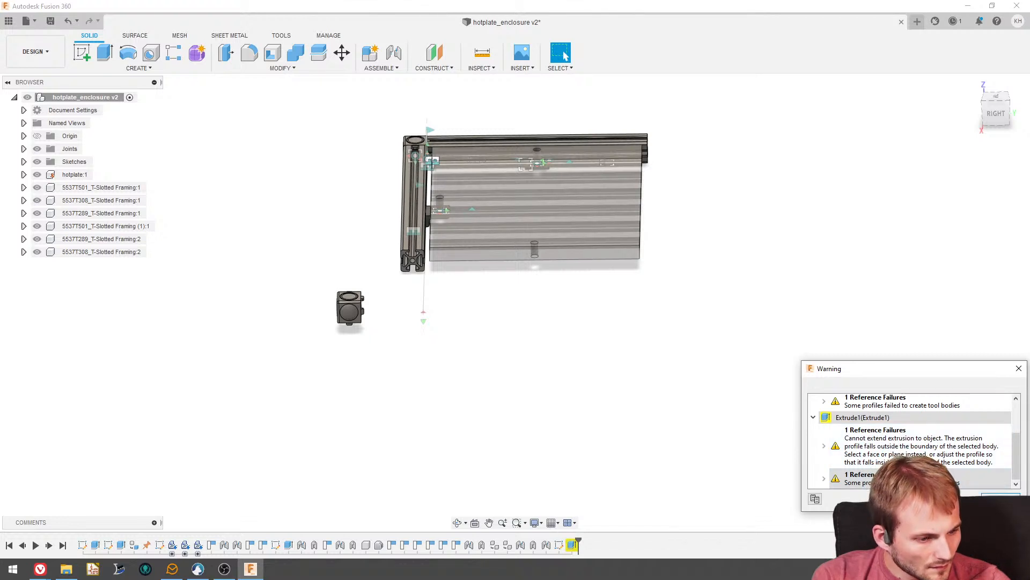
- Redefine the rail-trimming extrusion as a one-sided cut of the selected profiles with its extent set to All
{"action": "left_click", "coordinate": [1000, 499]}
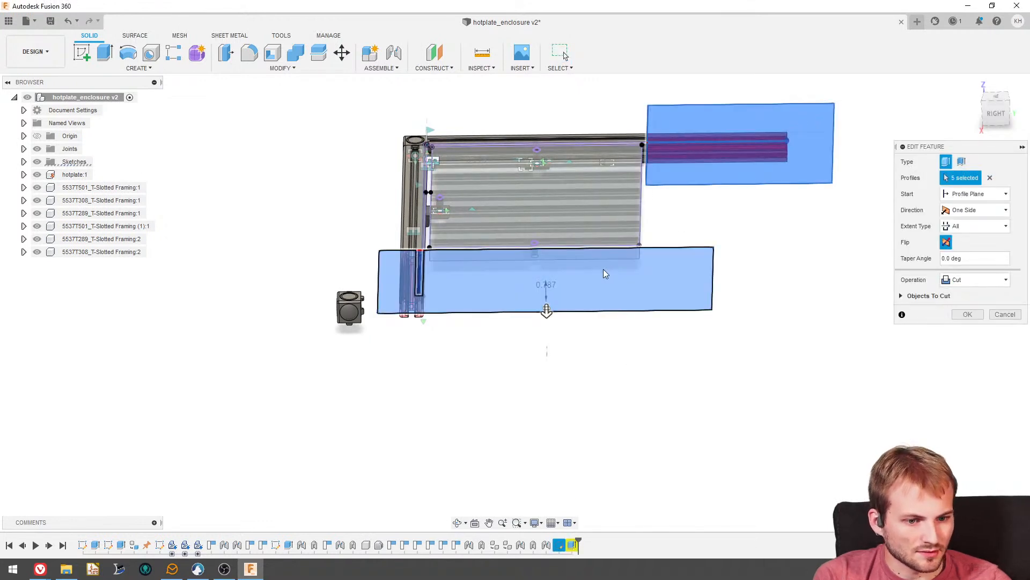
{"action": "middle_click_drag", "start_coordinate": [603, 269], "coordinate": [547, 337], "text": "shift"}
{"action": "left_click_drag", "start_coordinate": [546, 354], "coordinate": [546, 377]}
{"action": "left_click", "coordinate": [966, 313]}
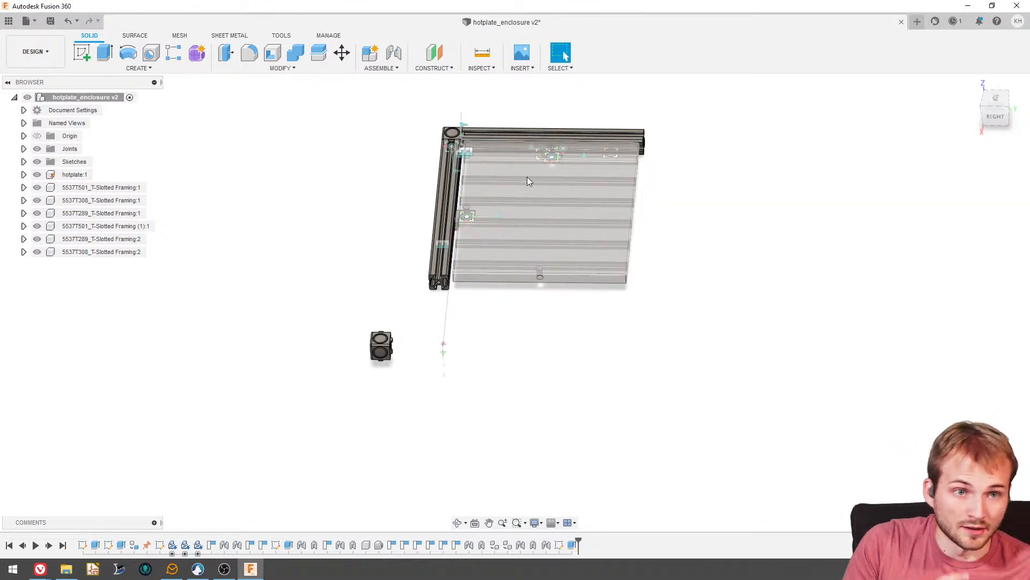
- Joint the loose corner bracket's round face hole to the center hole at the front rail's trimmed end, with a 180 deg angle
{"action": "middle_click_drag", "start_coordinate": [527, 176], "coordinate": [544, 276], "text": "shift"}
{"action": "scroll", "coordinate": [526, 267], "scroll_direction": "up", "scroll_amount": 5}
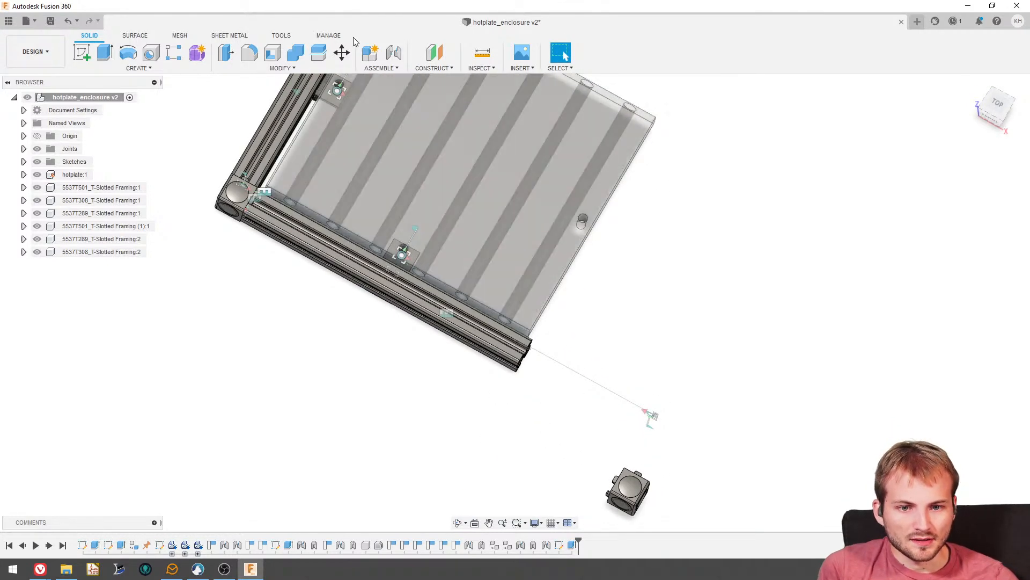
{"action": "left_click", "coordinate": [392, 51]}
{"action": "middle_click_drag", "start_coordinate": [620, 221], "coordinate": [693, 210], "text": "shift"}
{"action": "scroll", "coordinate": [774, 388], "scroll_direction": "up", "scroll_amount": 5}
{"action": "scroll", "coordinate": [768, 377], "scroll_direction": "up", "scroll_amount": 7}
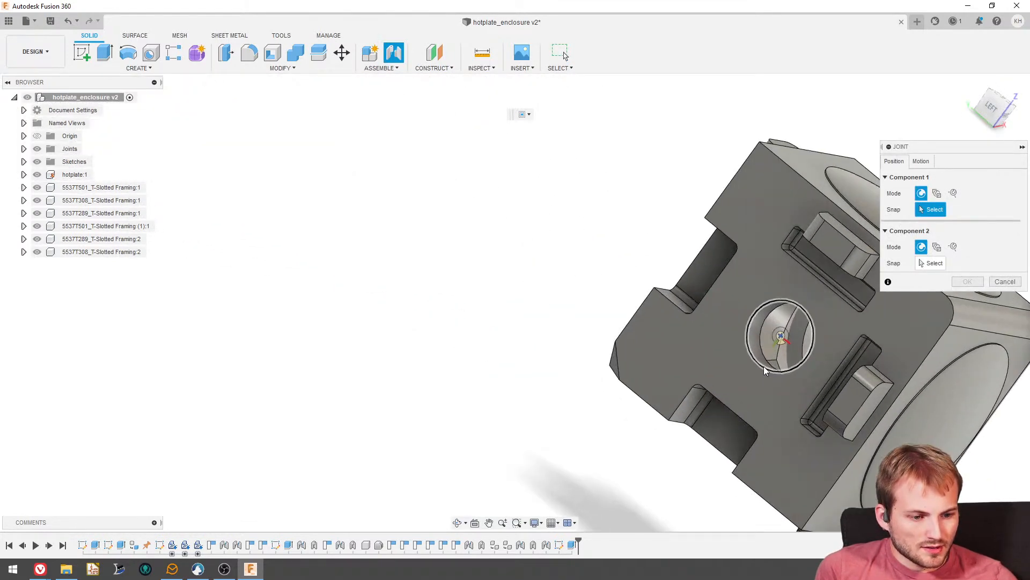
{"action": "left_click", "coordinate": [766, 369]}
{"action": "scroll", "coordinate": [641, 214], "scroll_direction": "down", "scroll_amount": 5}
{"action": "middle_click_drag", "start_coordinate": [639, 175], "coordinate": [528, 169], "text": "shift"}
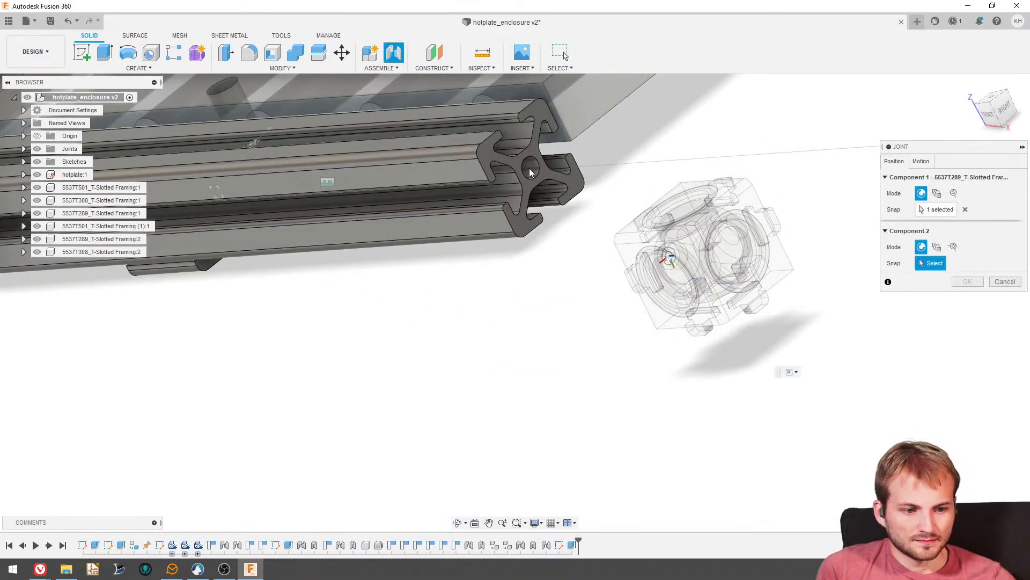
{"action": "scroll", "coordinate": [498, 200], "scroll_direction": "down", "scroll_amount": 2}
{"action": "scroll", "coordinate": [501, 203], "scroll_direction": "up", "scroll_amount": 5}
{"action": "left_click", "coordinate": [527, 202]}
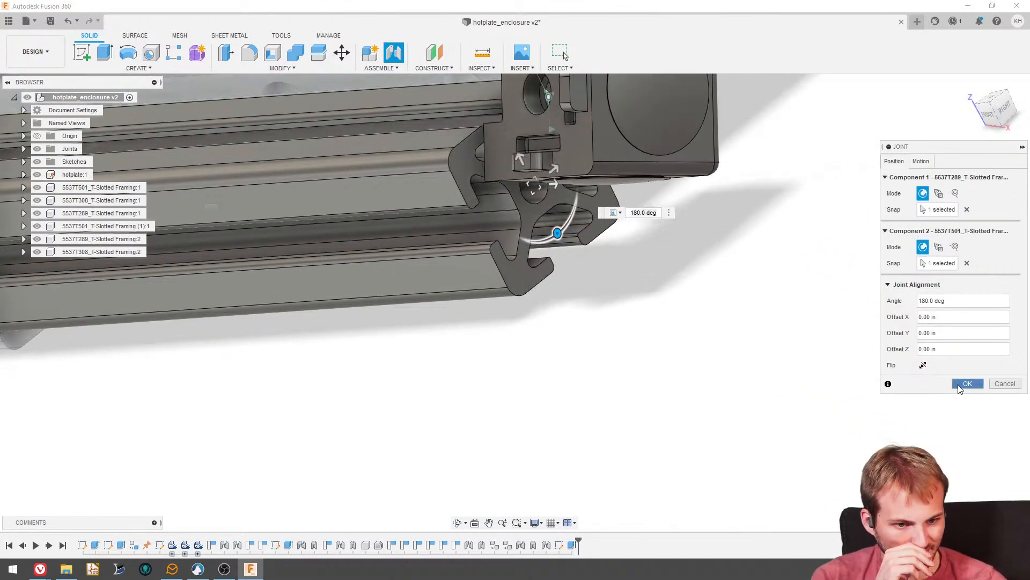
{"action": "left_click", "coordinate": [966, 383]}
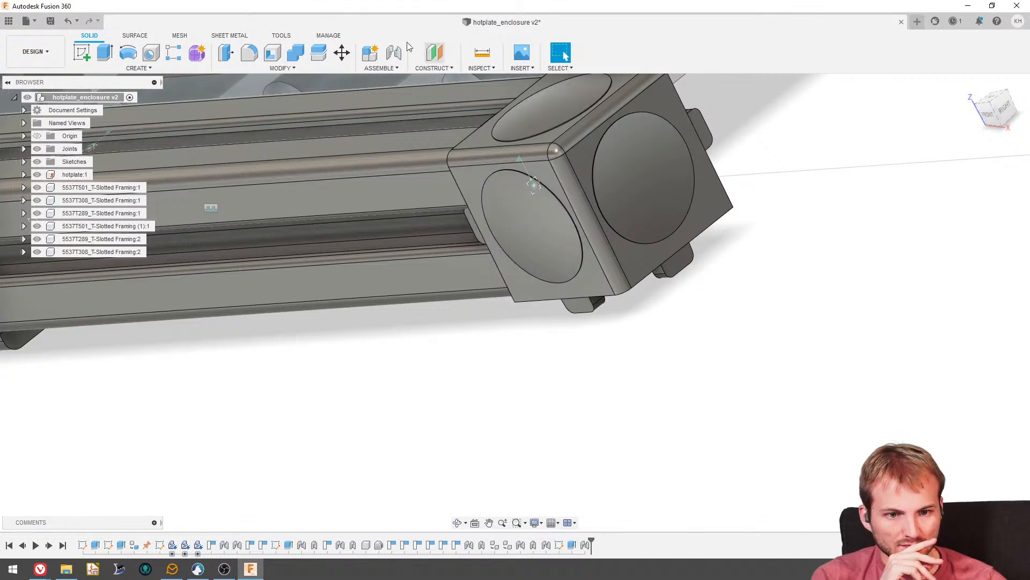
- Add a rigid as-built joint between the front rail and the corner bracket at its trimmed end
{"action": "left_click", "coordinate": [378, 69]}
{"action": "left_click", "coordinate": [392, 106]}
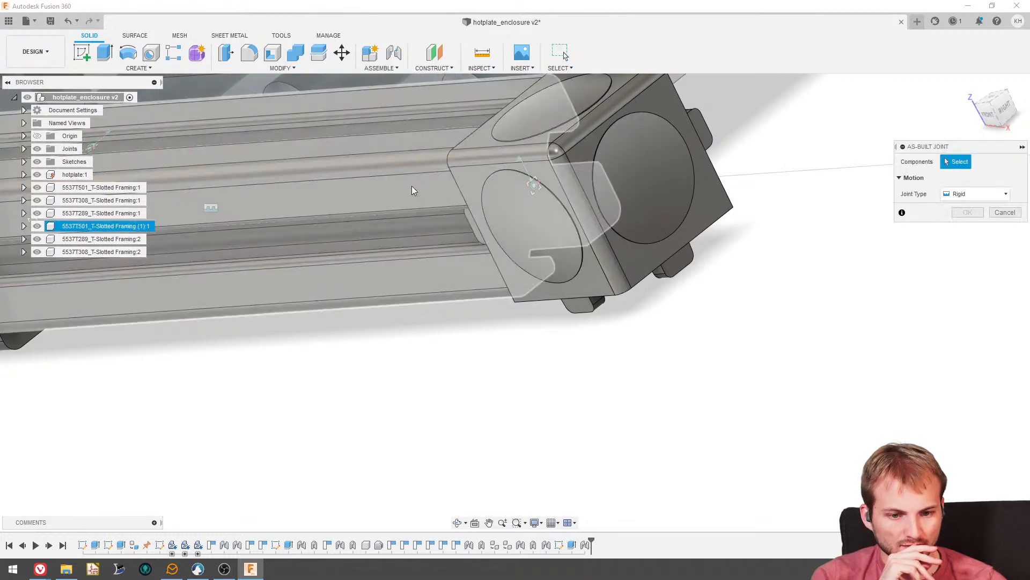
{"action": "left_click", "coordinate": [411, 186]}
{"action": "left_click", "coordinate": [543, 205]}
{"action": "left_click", "coordinate": [594, 295]}
{"action": "scroll", "coordinate": [602, 325], "scroll_direction": "down", "scroll_amount": 8}
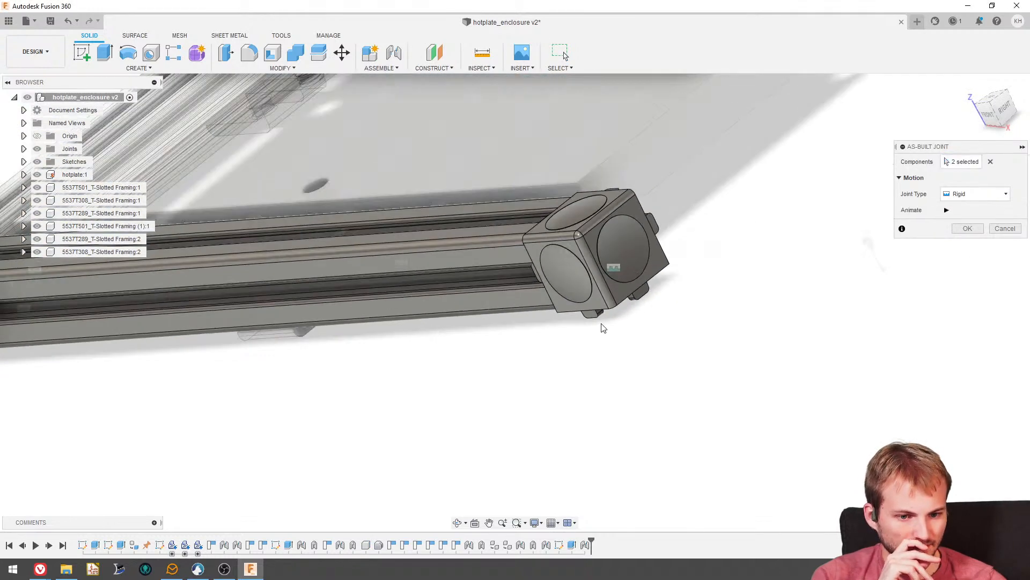
{"action": "middle_click_drag", "start_coordinate": [526, 285], "coordinate": [526, 315], "text": "shift"}
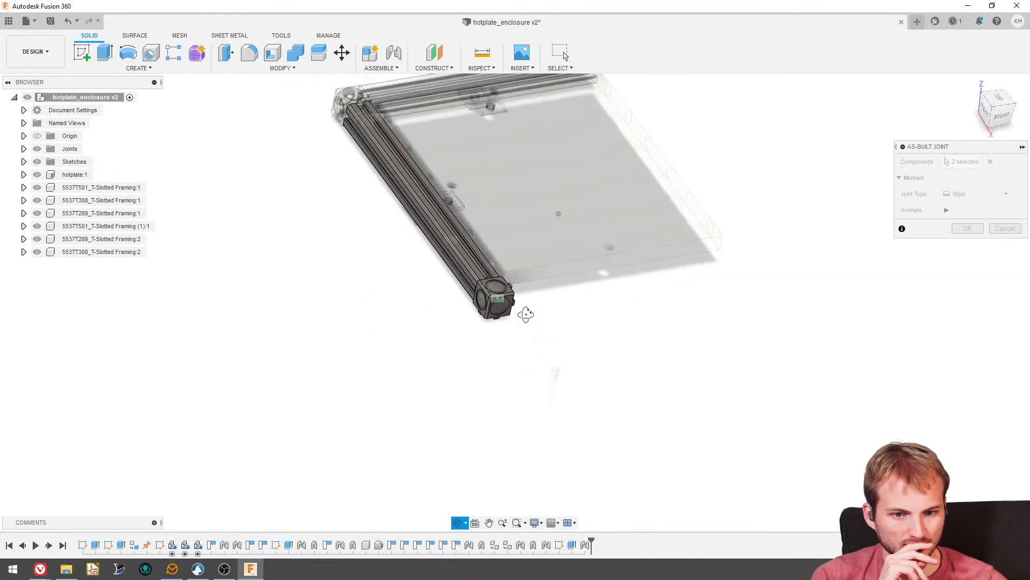
{"action": "left_click", "coordinate": [968, 230]}
- Examine both trimmed rails around the hotplate and identify which component belongs to each rail
{"action": "scroll", "coordinate": [492, 260], "scroll_direction": "down", "scroll_amount": 4}
{"action": "scroll", "coordinate": [626, 250], "scroll_direction": "up", "scroll_amount": 5}
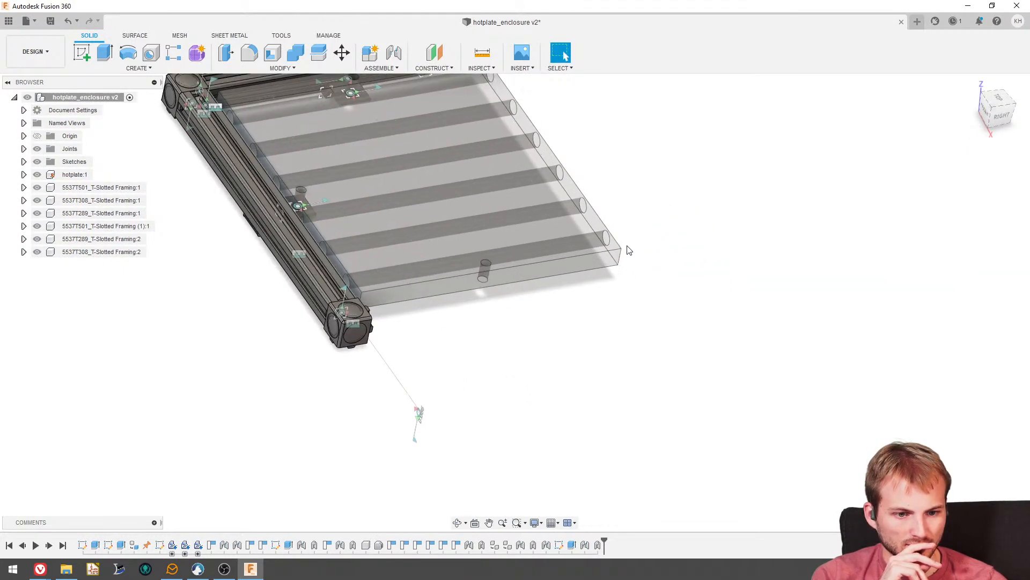
{"action": "middle_click_drag", "start_coordinate": [627, 251], "coordinate": [596, 274], "text": "shift"}
{"action": "middle_click_drag", "start_coordinate": [389, 293], "coordinate": [337, 262], "text": "shift"}
{"action": "left_click", "coordinate": [302, 277]}
{"action": "left_click", "coordinate": [127, 228]}
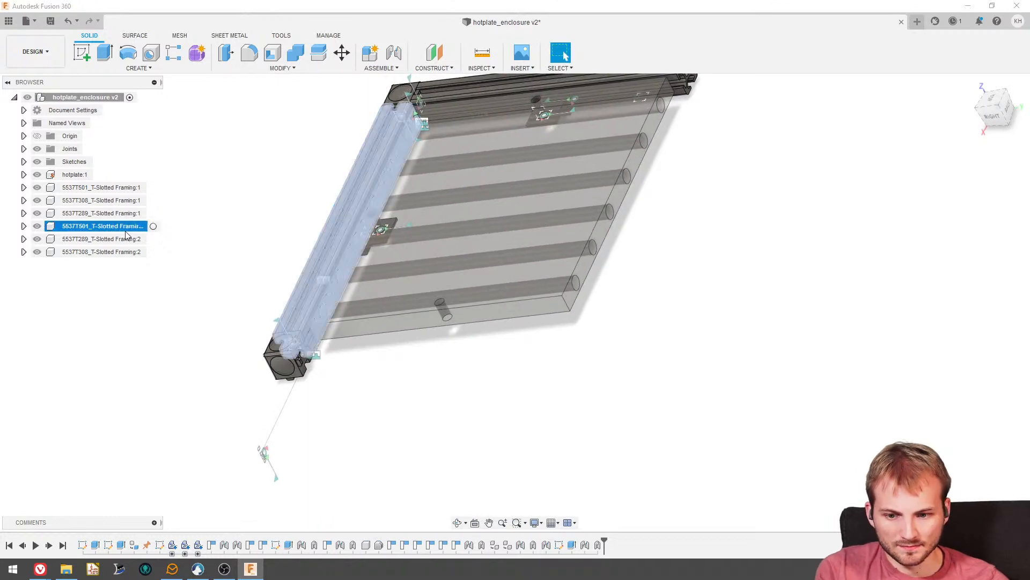
{"action": "left_click", "coordinate": [234, 213]}
{"action": "middle_click_drag", "start_coordinate": [329, 215], "coordinate": [364, 213], "text": "shift"}
{"action": "scroll", "coordinate": [368, 342], "scroll_direction": "down", "scroll_amount": 4}
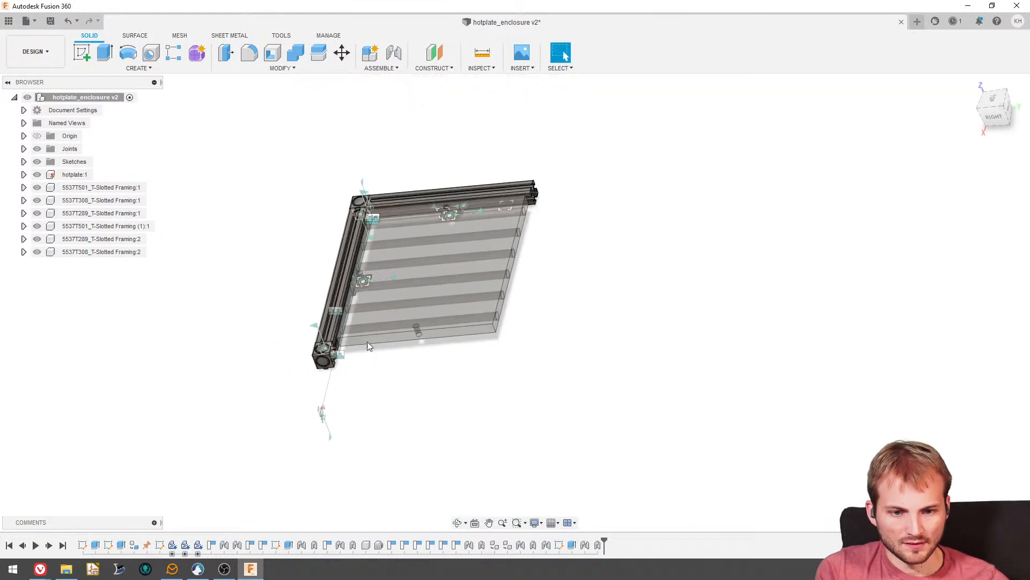
{"action": "scroll", "coordinate": [409, 194], "scroll_direction": "up", "scroll_amount": 4}
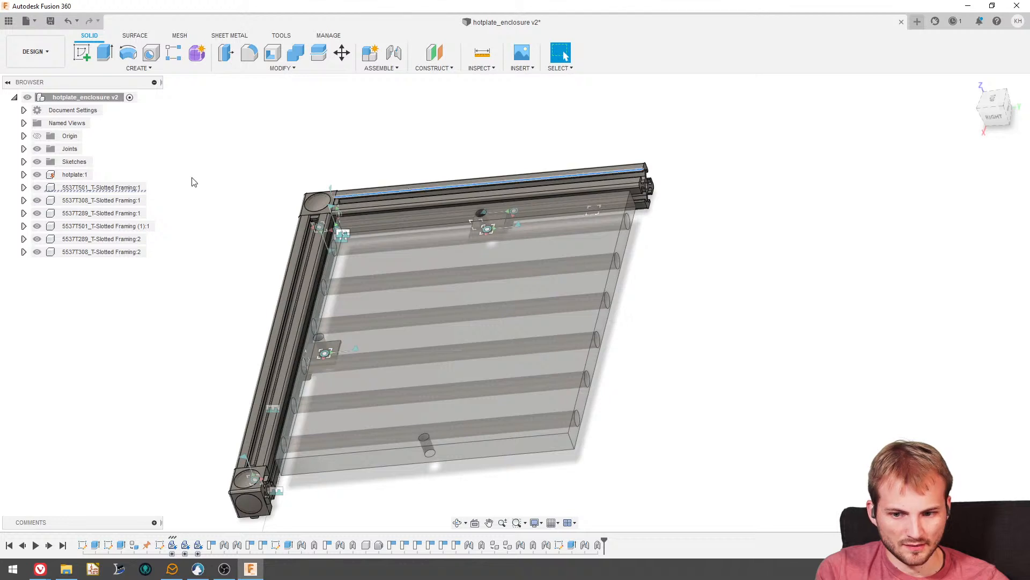
{"action": "left_click", "coordinate": [126, 188]}
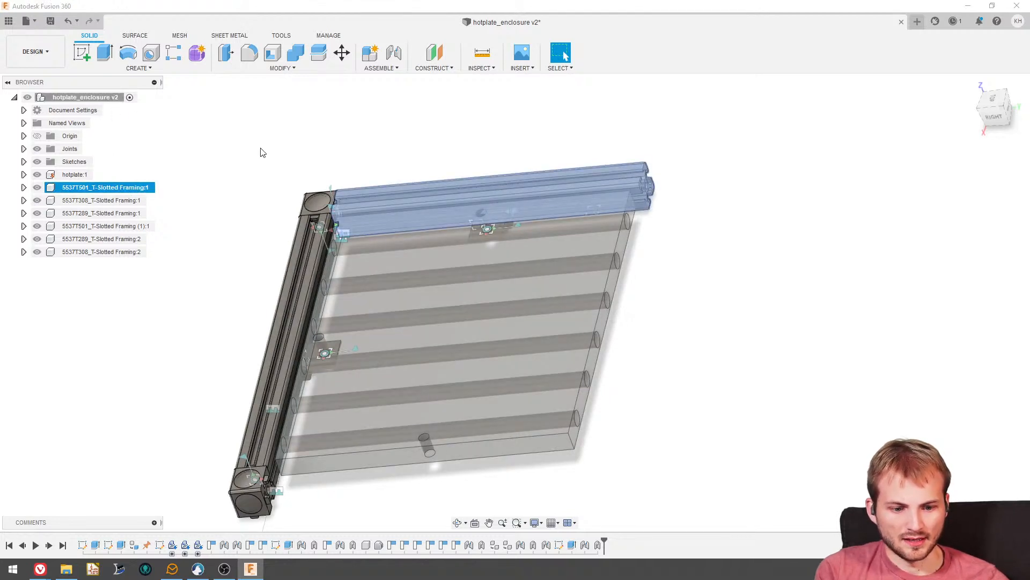
{"action": "left_click", "coordinate": [383, 129]}
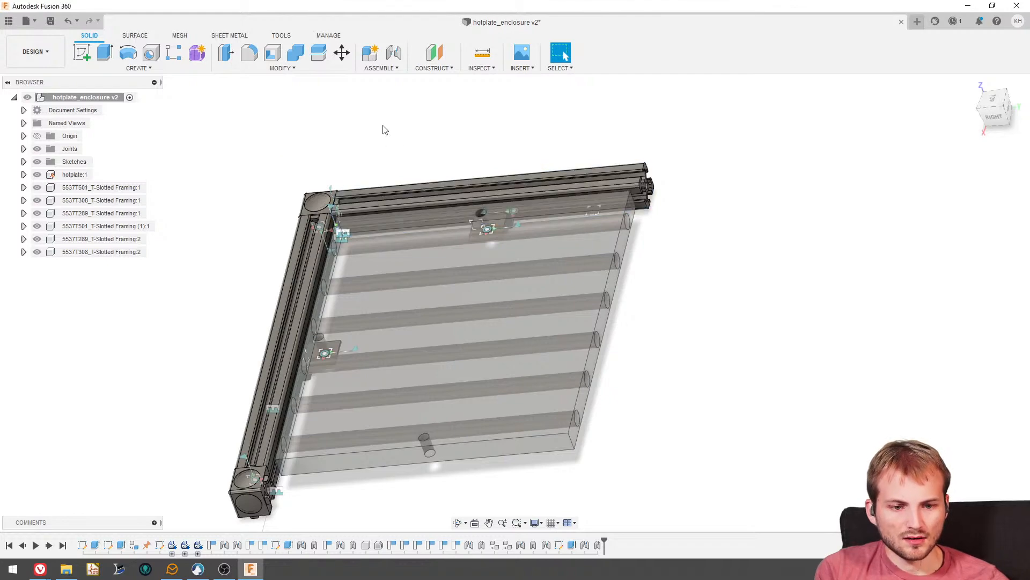
{"action": "middle_click_drag", "start_coordinate": [486, 174], "coordinate": [512, 228], "text": "shift"}
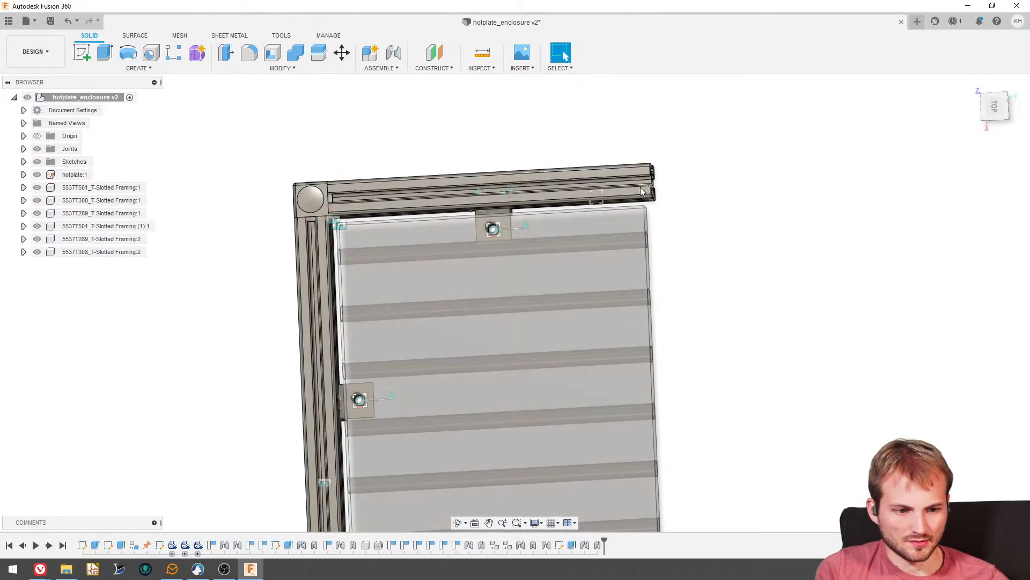
{"action": "middle_click_drag", "start_coordinate": [639, 187], "coordinate": [680, 195], "text": "shift"}
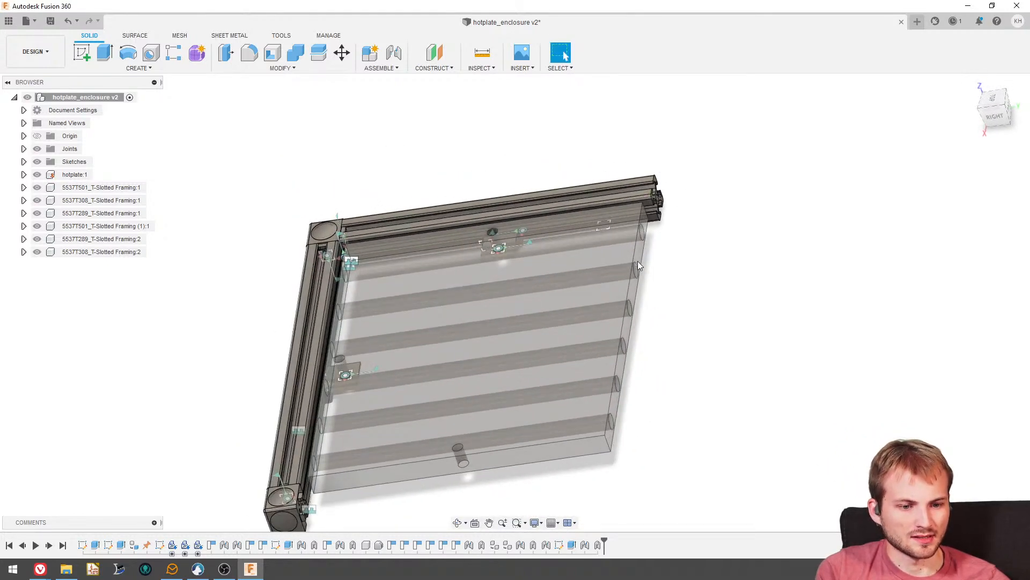
- Edit the trimming sketch and delete the rectangle over the left rail's free end
{"action": "left_click", "coordinate": [573, 545]}
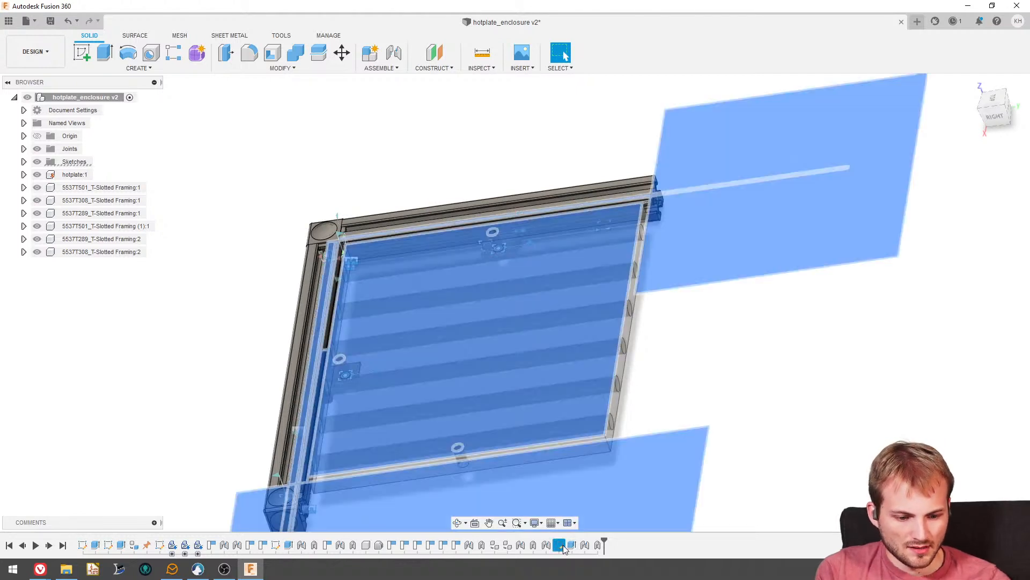
{"action": "right_click", "coordinate": [573, 545]}
{"action": "left_click", "coordinate": [592, 432]}
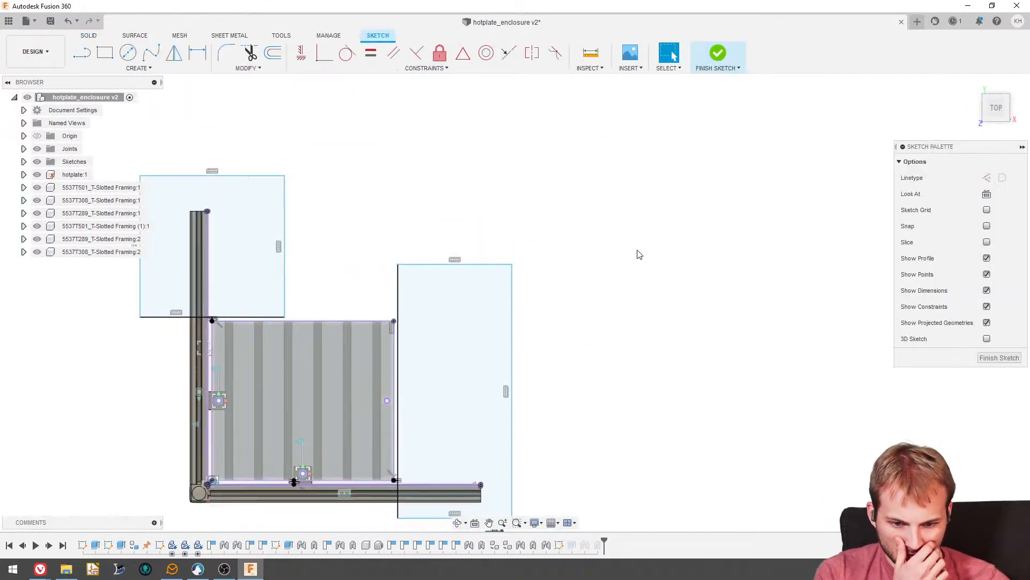
{"action": "scroll", "coordinate": [219, 296], "scroll_direction": "up", "scroll_amount": 4}
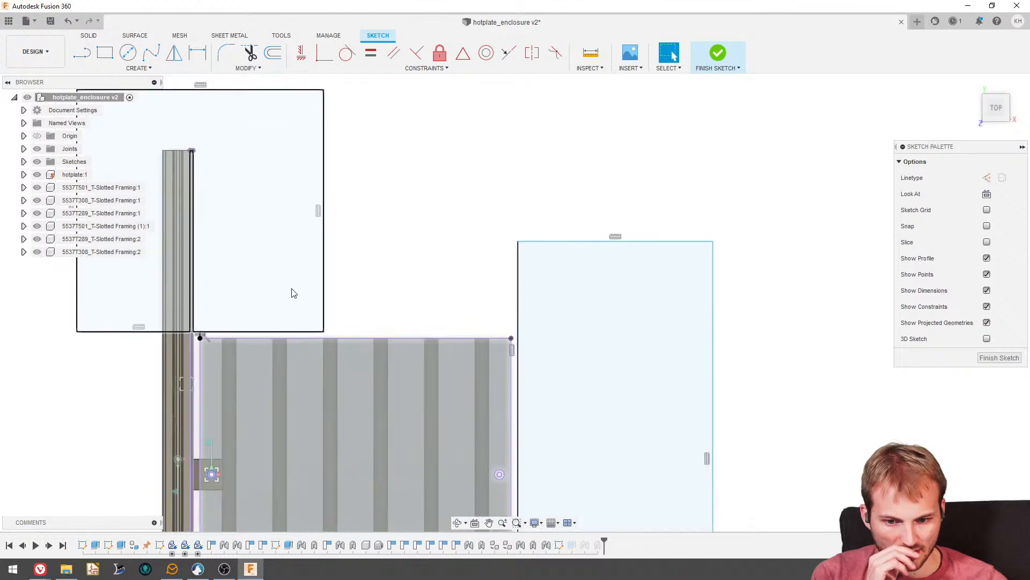
{"action": "mouse_move", "coordinate": [290, 291]}
{"action": "middle_mouse_down", "text": "shift"}
{"action": "mouse_move", "coordinate": [340, 388]}
{"action": "mouse_move", "coordinate": [267, 432]}
{"action": "mouse_move", "coordinate": [388, 443]}
{"action": "middle_mouse_up", "text": "shift"}
{"action": "scroll", "coordinate": [363, 299], "scroll_direction": "down", "scroll_amount": 3}
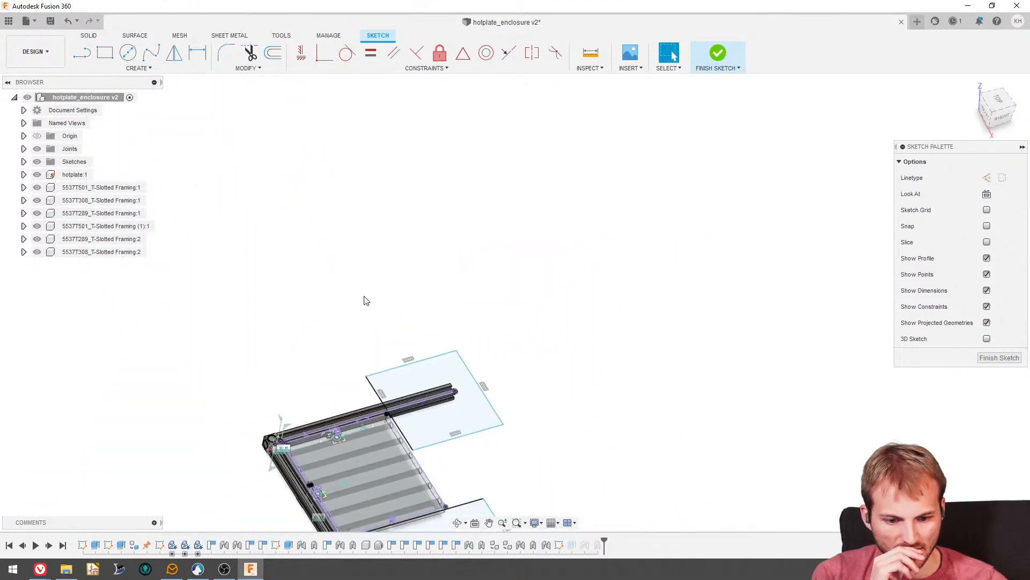
{"action": "scroll", "coordinate": [460, 340], "scroll_direction": "up", "scroll_amount": 4}
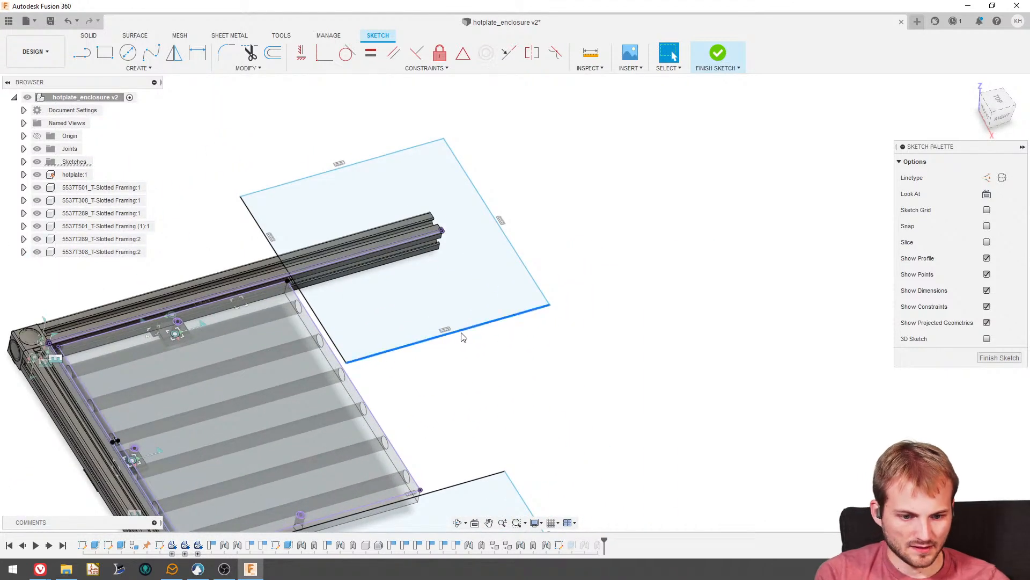
{"action": "left_click", "coordinate": [462, 332]}
{"action": "key", "text": "Delete"}
{"action": "key", "text": "Delete"}
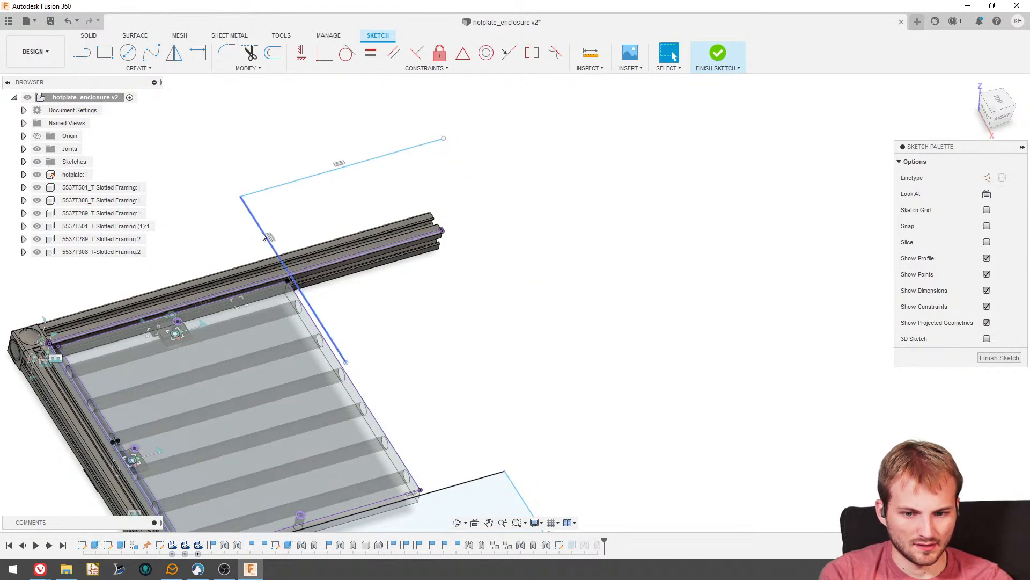
{"action": "left_click", "coordinate": [261, 205]}
{"action": "key", "text": "Delete"}
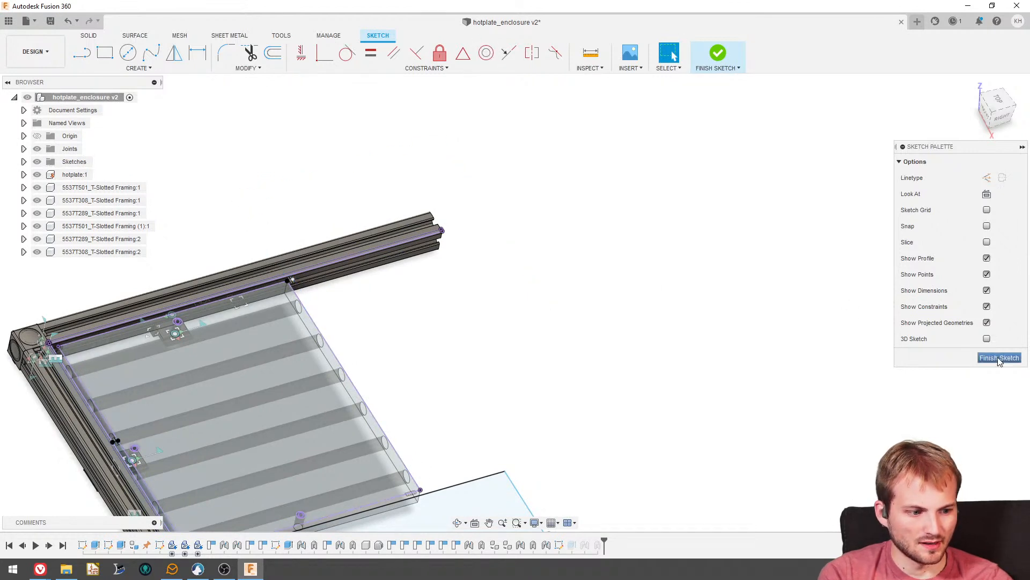
{"action": "left_click", "coordinate": [999, 358]}
- Copy and paste the left rail component, moving the copy 11.00 in along X to the hotplate's opposite side
{"action": "scroll", "coordinate": [421, 252], "scroll_direction": "down", "scroll_amount": 3}
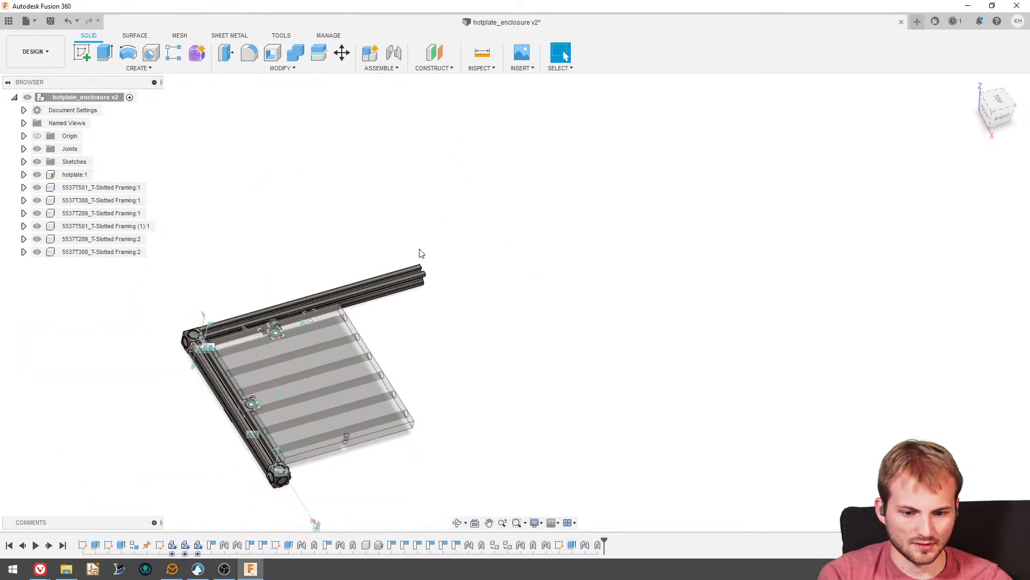
{"action": "scroll", "coordinate": [374, 412], "scroll_direction": "up", "scroll_amount": 3}
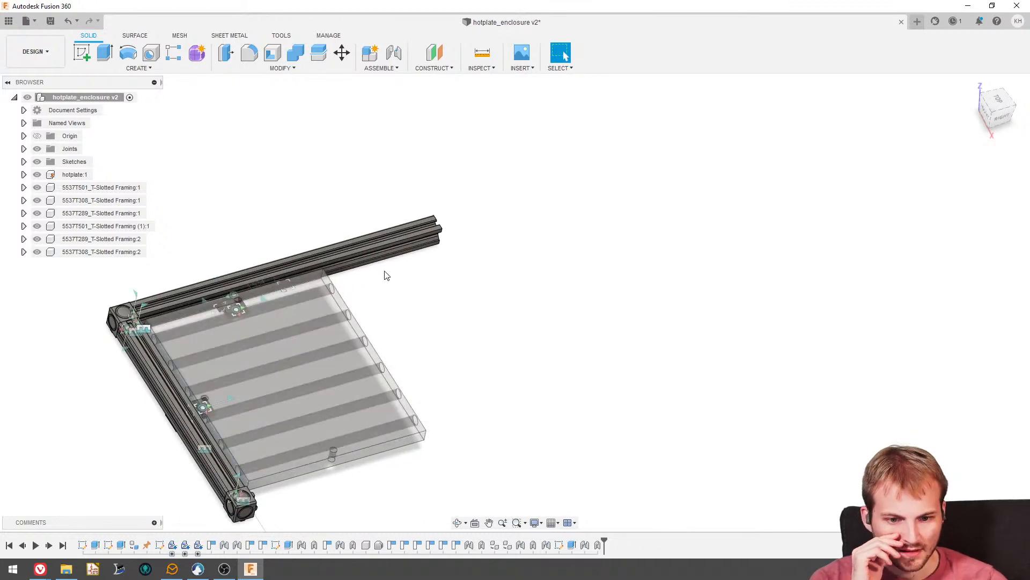
{"action": "left_click", "coordinate": [382, 243]}
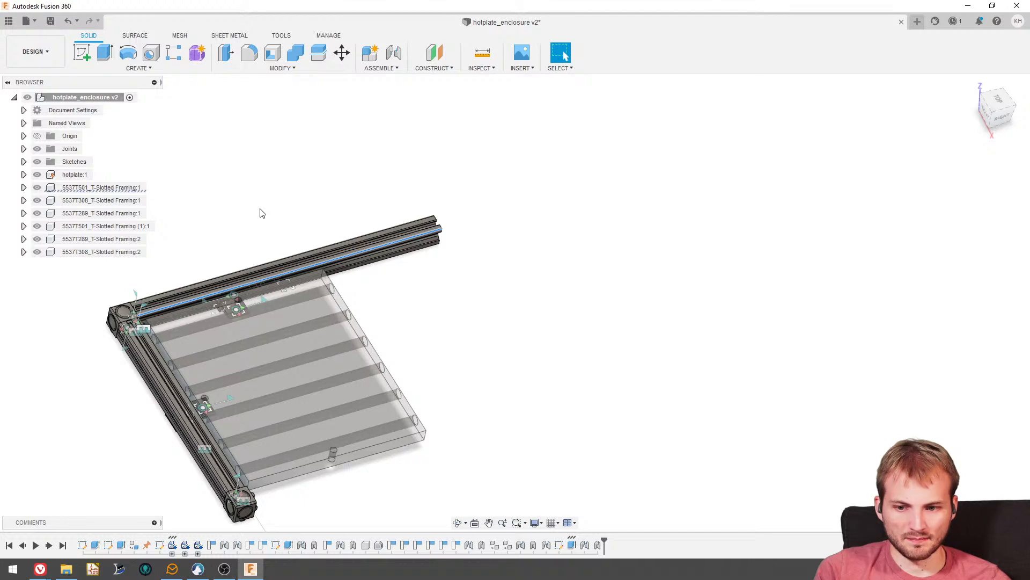
{"action": "left_click", "coordinate": [123, 188]}
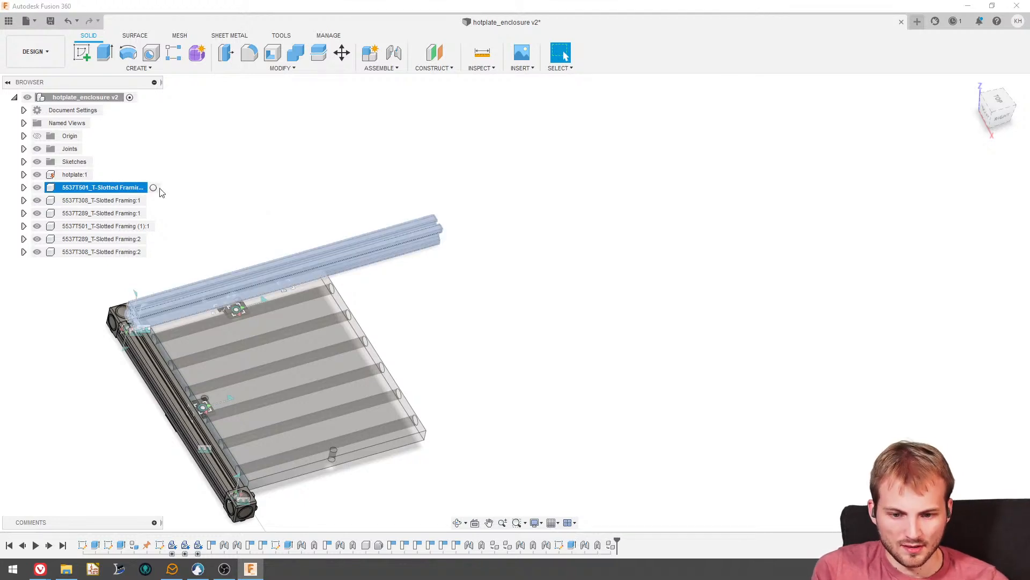
{"action": "key", "text": "ctrl+v"}
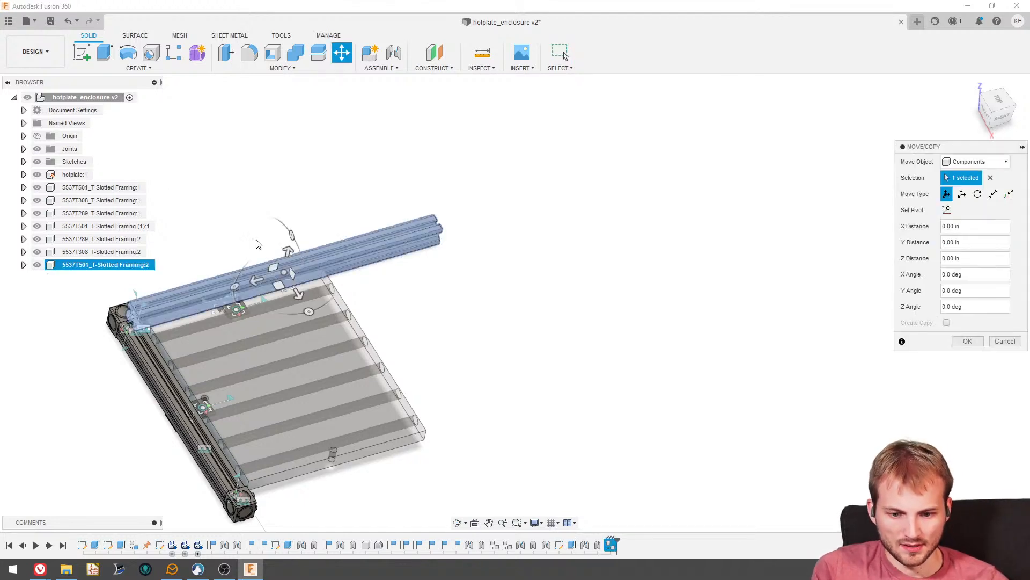
{"action": "left_click", "coordinate": [998, 99]}
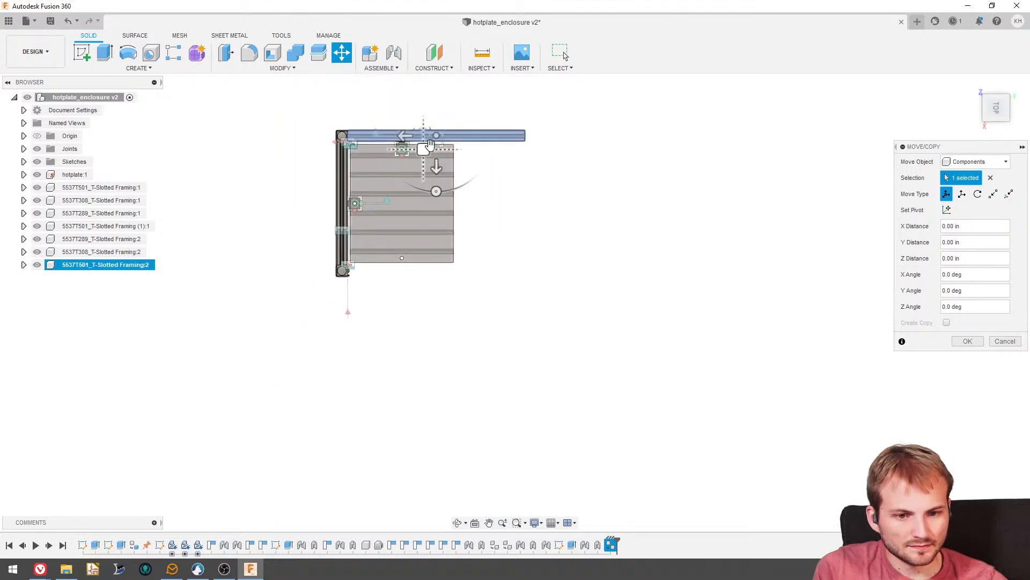
{"action": "left_click_drag", "start_coordinate": [436, 167], "coordinate": [436, 328]}
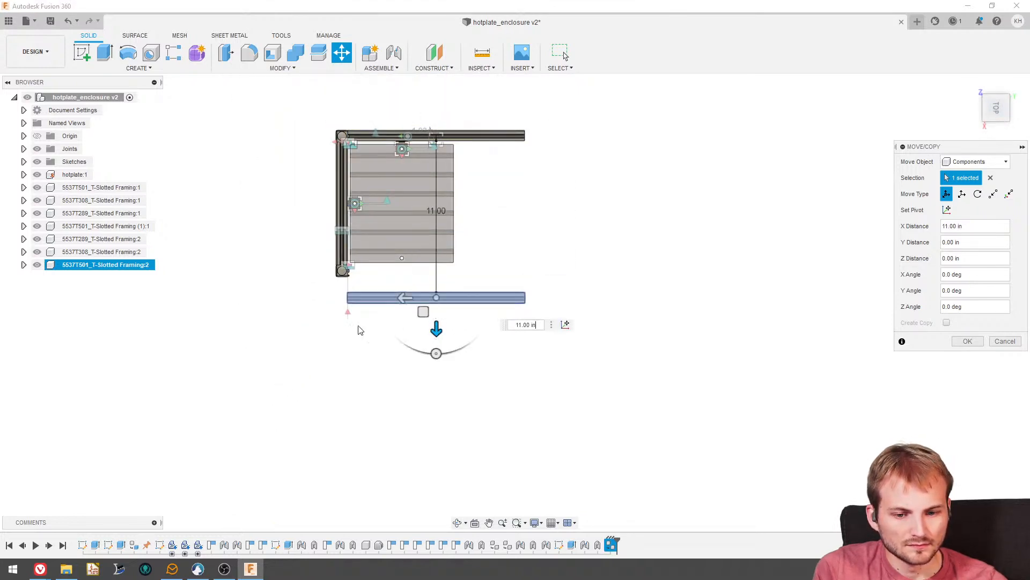
{"action": "middle_click_drag", "start_coordinate": [358, 326], "coordinate": [422, 298], "text": "shift"}
{"action": "scroll", "coordinate": [422, 297], "scroll_direction": "up", "scroll_amount": 1}
{"action": "key", "text": "Return"}
- Joint the copied rail's end, at its centre hole, to the matching connection face of the free corner bracket beside the hotplate
{"action": "scroll", "coordinate": [403, 245], "scroll_direction": "up", "scroll_amount": 3}
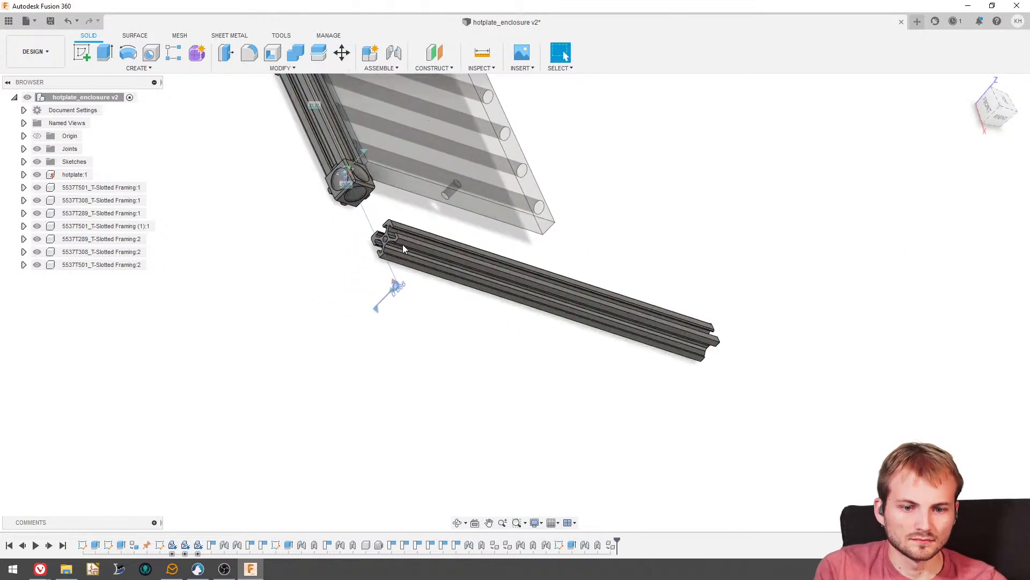
{"action": "scroll", "coordinate": [403, 246], "scroll_direction": "up", "scroll_amount": 4}
{"action": "key", "text": "j"}
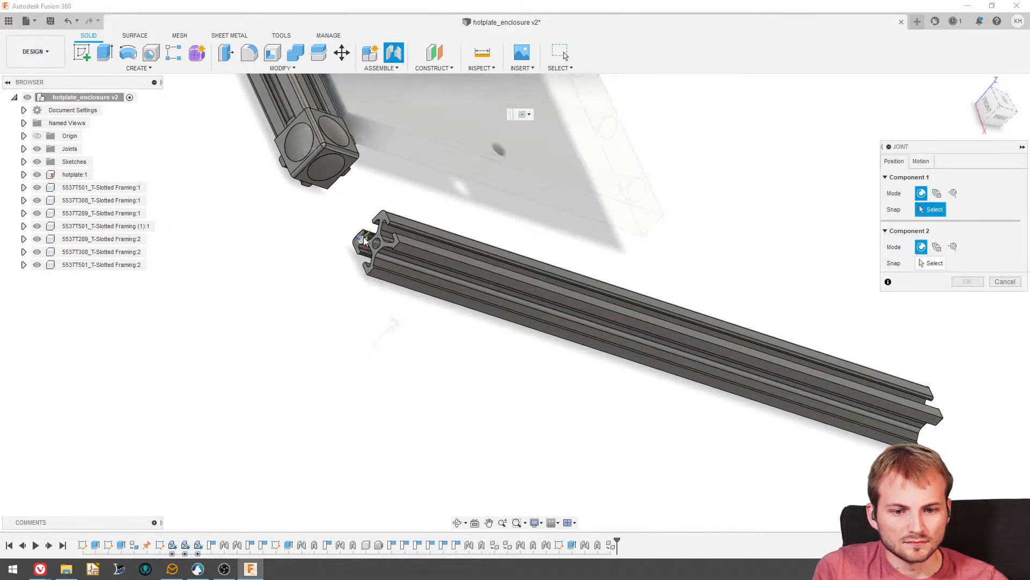
{"action": "scroll", "coordinate": [364, 242], "scroll_direction": "up", "scroll_amount": 5}
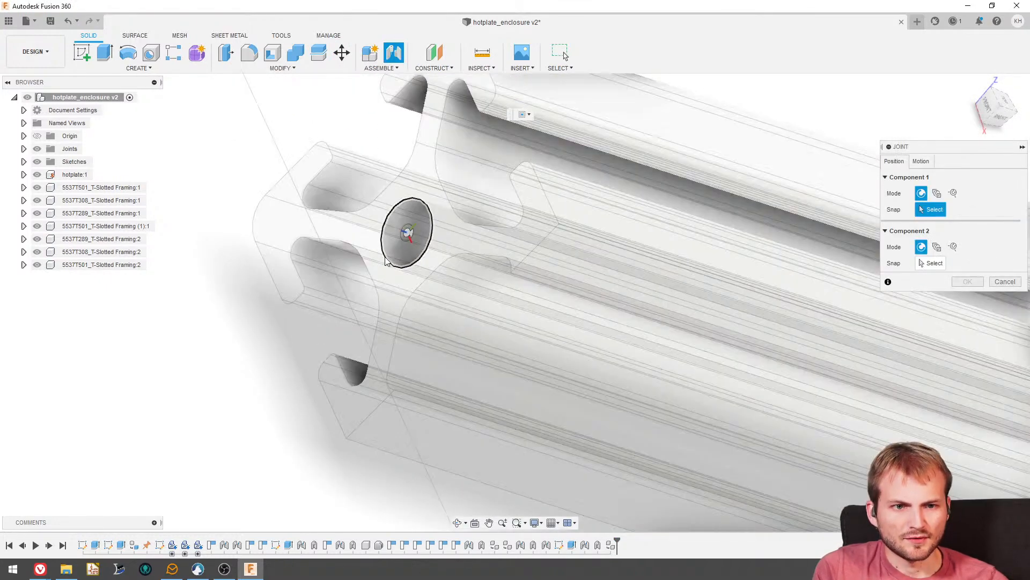
{"action": "left_click", "coordinate": [386, 261]}
{"action": "scroll", "coordinate": [402, 264], "scroll_direction": "down", "scroll_amount": 5}
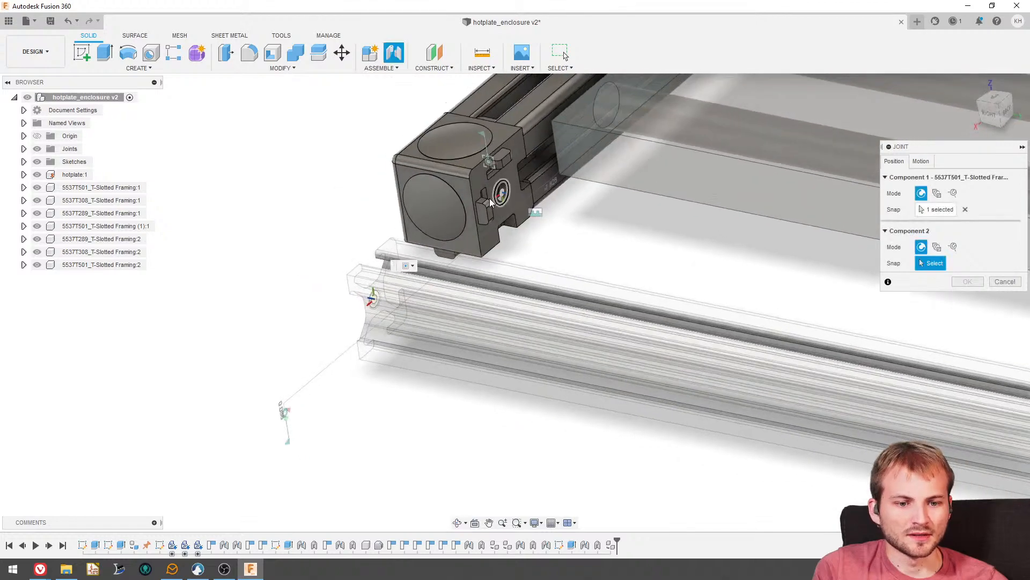
{"action": "scroll", "coordinate": [490, 202], "scroll_direction": "up", "scroll_amount": 2}
{"action": "left_click", "coordinate": [489, 209]}
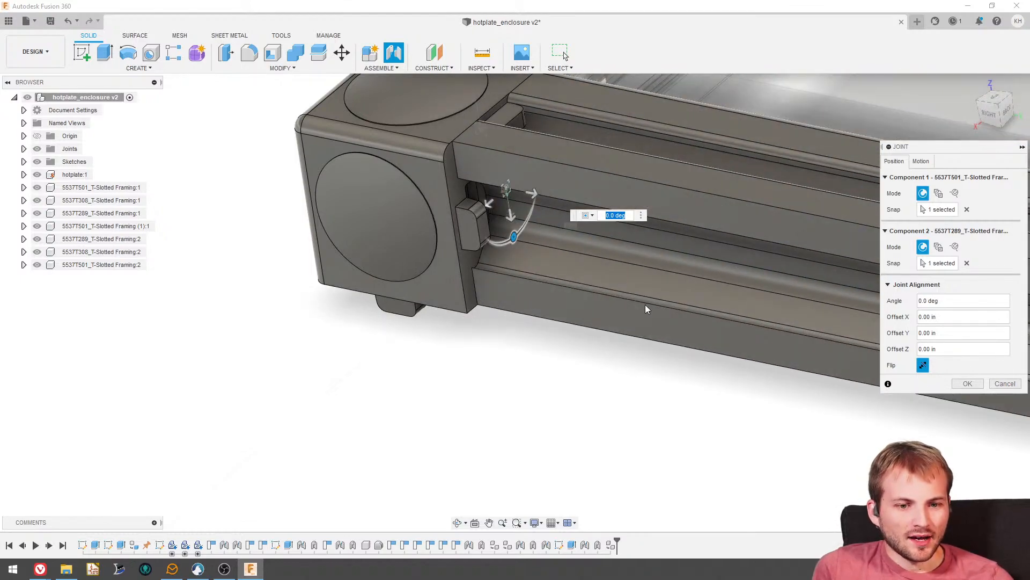
{"action": "middle_click_drag", "start_coordinate": [646, 309], "coordinate": [522, 285], "text": "shift"}
{"action": "middle_click_drag", "start_coordinate": [527, 279], "coordinate": [525, 258], "text": "shift"}
{"action": "scroll", "coordinate": [525, 259], "scroll_direction": "down", "scroll_amount": 3}
{"action": "scroll", "coordinate": [632, 456], "scroll_direction": "up", "scroll_amount": 4}
{"action": "middle_click_drag", "start_coordinate": [601, 437], "coordinate": [477, 215], "text": "shift"}
{"action": "scroll", "coordinate": [566, 311], "scroll_direction": "down", "scroll_amount": 4}
{"action": "scroll", "coordinate": [847, 334], "scroll_direction": "up", "scroll_amount": 1}
{"action": "left_click", "coordinate": [960, 385]}
- Add a rigid as-built joint between the corner bracket and the copied rail, accepting the duplicate joint
{"action": "scroll", "coordinate": [542, 276], "scroll_direction": "down", "scroll_amount": 3}
{"action": "scroll", "coordinate": [627, 306], "scroll_direction": "down", "scroll_amount": 2}
{"action": "scroll", "coordinate": [627, 306], "scroll_direction": "down", "scroll_amount": 2}
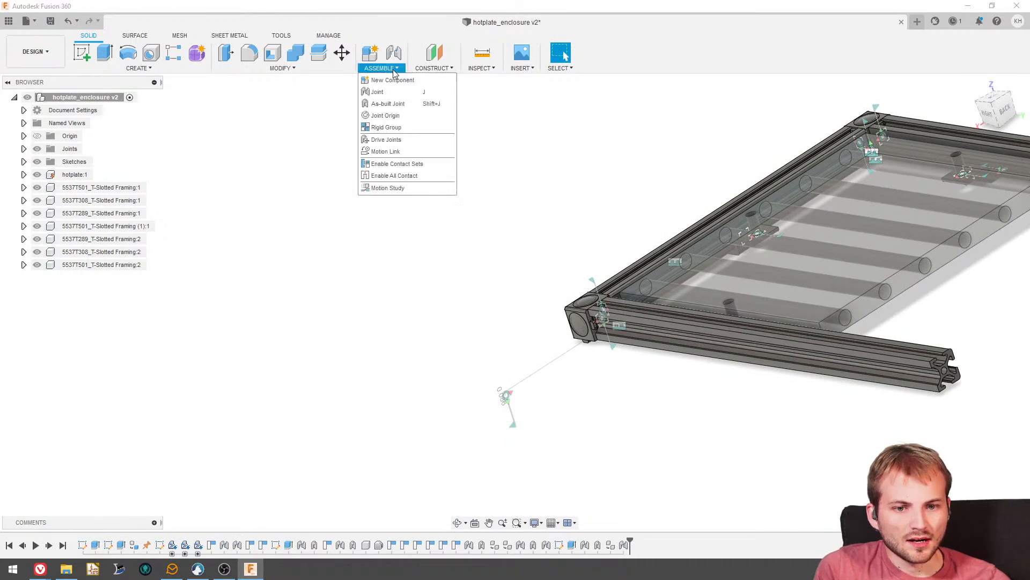
{"action": "left_click", "coordinate": [388, 104]}
{"action": "scroll", "coordinate": [614, 317], "scroll_direction": "up", "scroll_amount": 3}
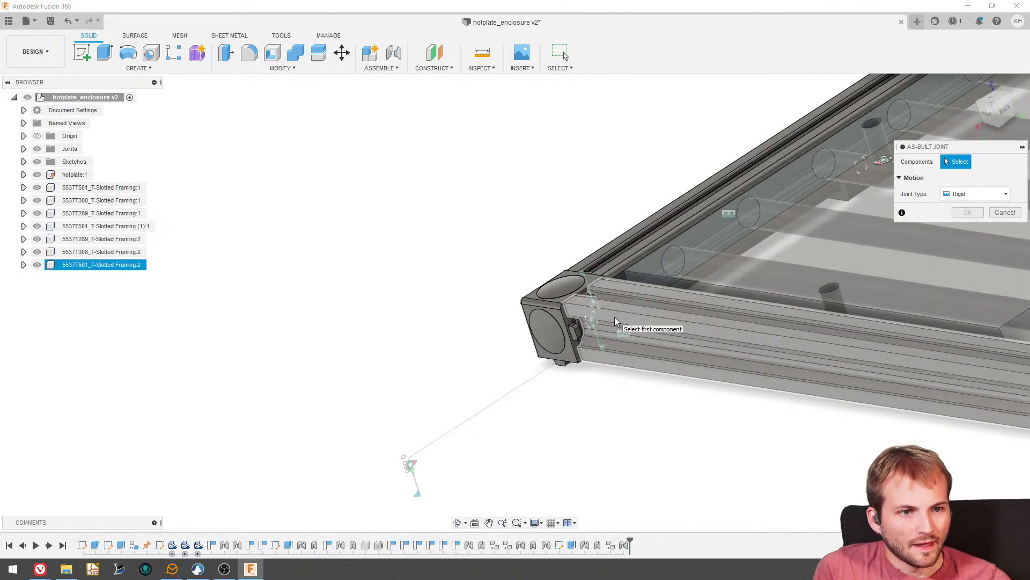
{"action": "scroll", "coordinate": [614, 317], "scroll_direction": "up", "scroll_amount": 2}
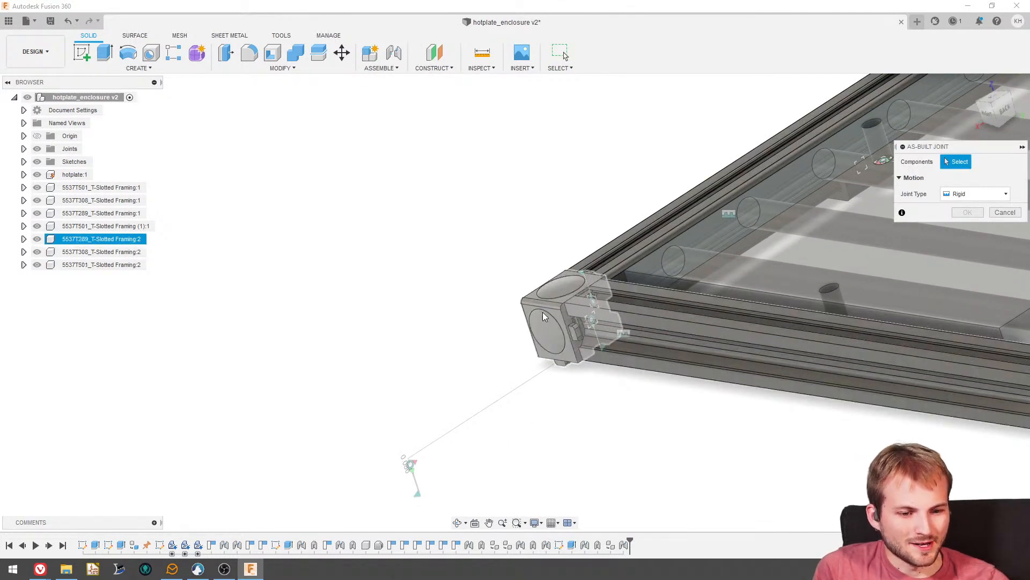
{"action": "left_click", "coordinate": [559, 306]}
{"action": "left_click", "coordinate": [611, 317]}
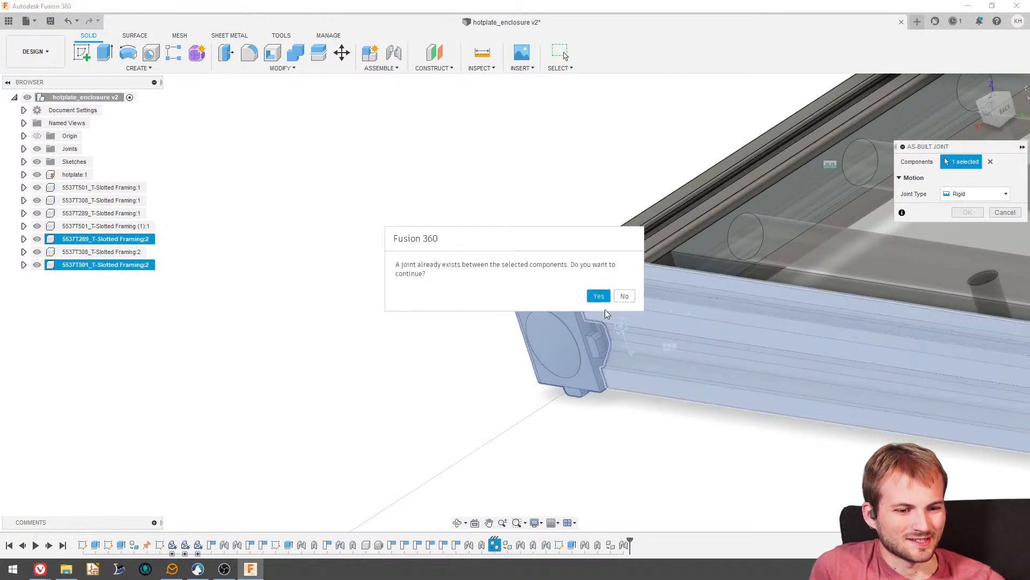
{"action": "left_click", "coordinate": [596, 296]}
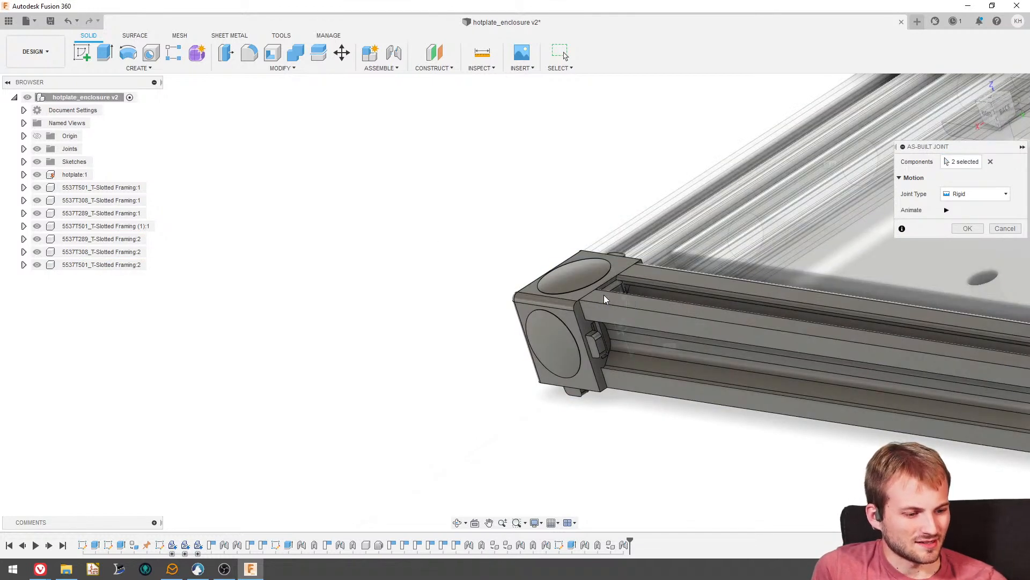
{"action": "left_click", "coordinate": [967, 229]}
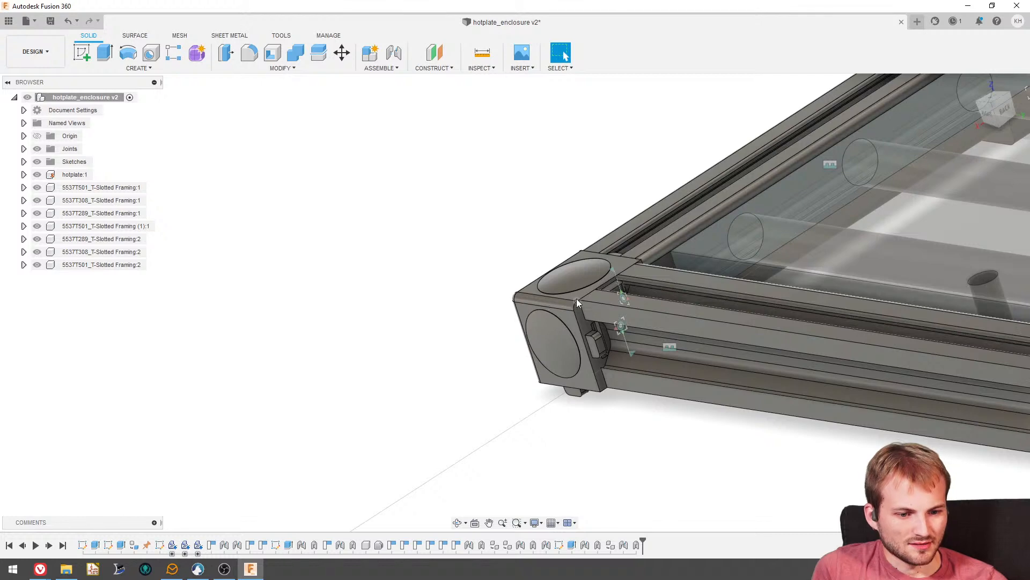
- Examine the three-sided frame from several angles, checking how far the parallel side rails extend beyond the hotplate
{"action": "scroll", "coordinate": [432, 309], "scroll_direction": "down", "scroll_amount": 4}
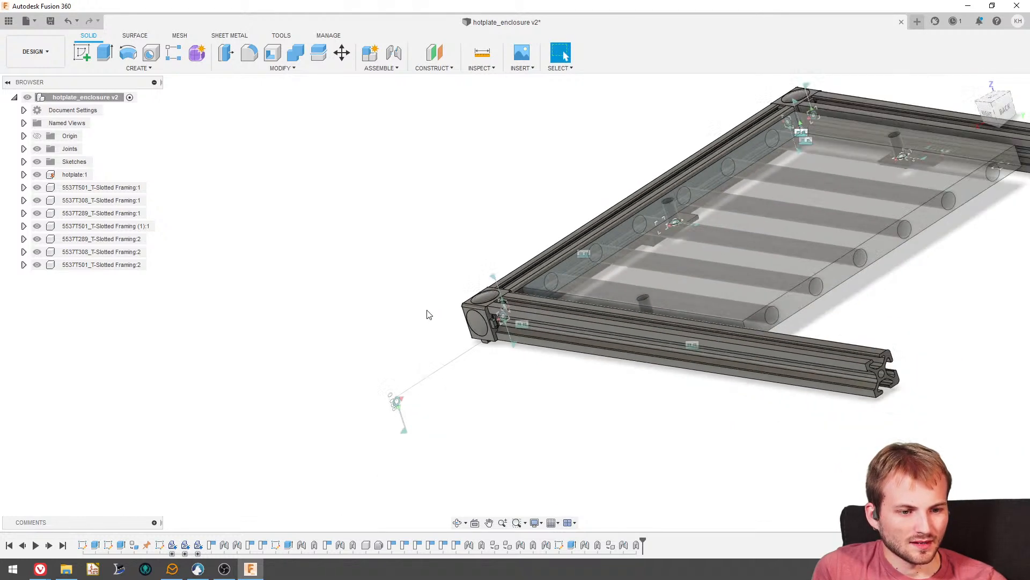
{"action": "scroll", "coordinate": [429, 315], "scroll_direction": "down", "scroll_amount": 1}
{"action": "middle_click_drag", "start_coordinate": [617, 301], "coordinate": [694, 333], "text": "shift"}
{"action": "scroll", "coordinate": [694, 333], "scroll_direction": "down", "scroll_amount": 5}
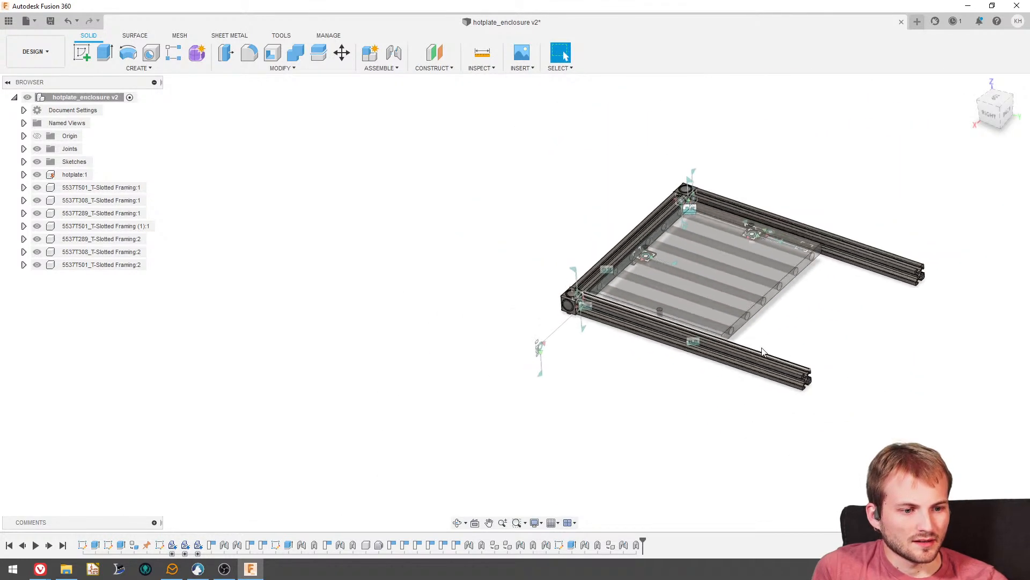
{"action": "middle_click_drag", "start_coordinate": [763, 351], "coordinate": [775, 414], "text": "shift"}
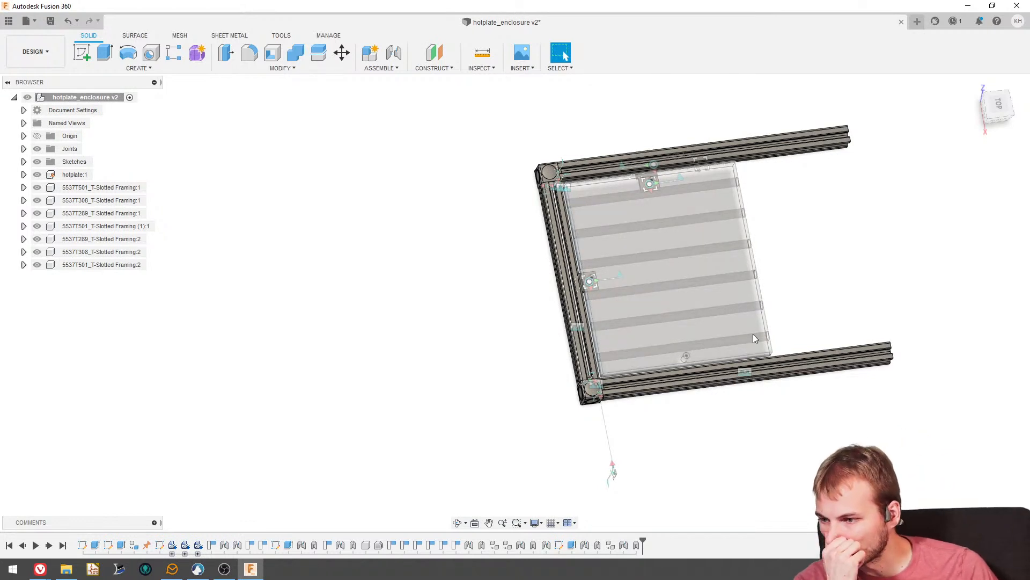
{"action": "scroll", "coordinate": [740, 302], "scroll_direction": "up", "scroll_amount": 3}
{"action": "middle_click_drag", "start_coordinate": [739, 302], "coordinate": [687, 248], "text": "shift"}
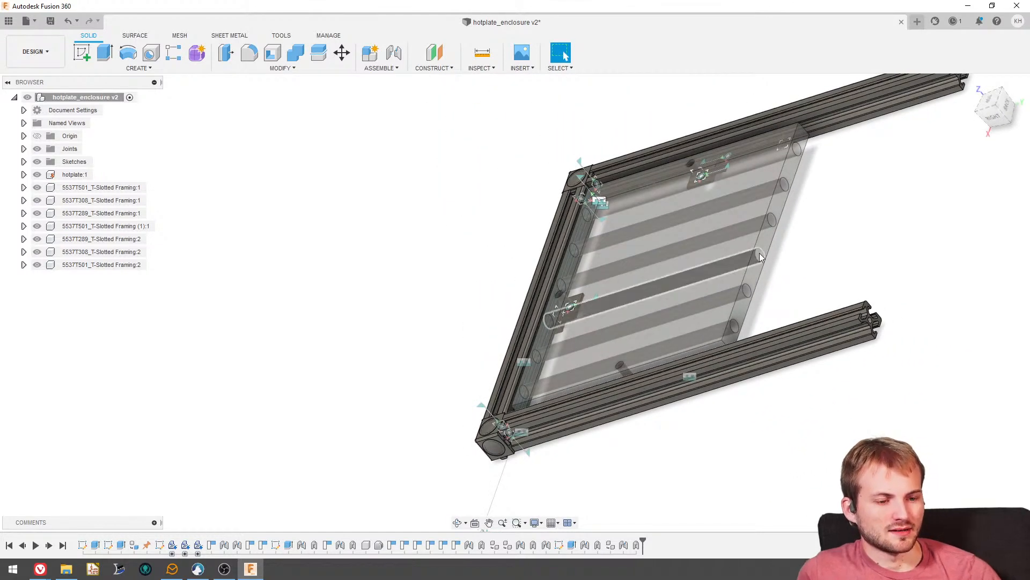
{"action": "scroll", "coordinate": [793, 298], "scroll_direction": "down", "scroll_amount": 3}
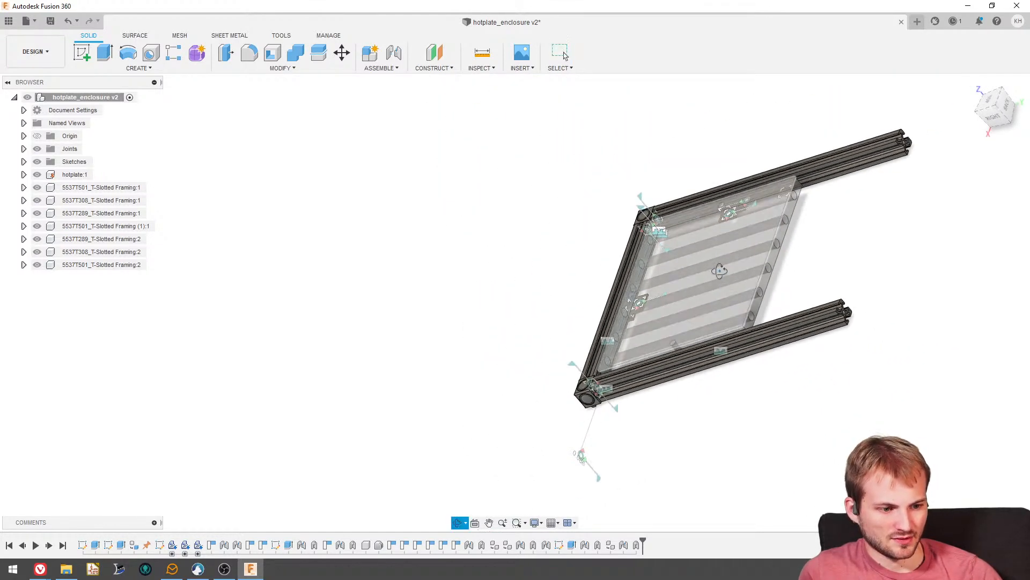
{"action": "middle_click_drag", "start_coordinate": [793, 297], "coordinate": [671, 302], "text": "shift"}
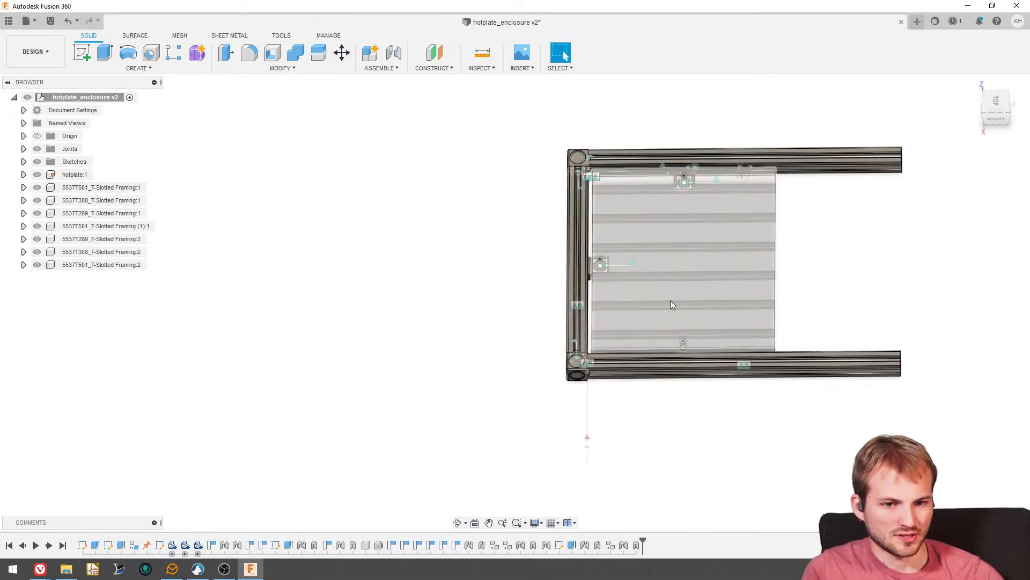
- Start a sketch on the original left rail's top face and draw a rectangle covering the rail's free end
{"action": "left_click", "coordinate": [823, 160]}
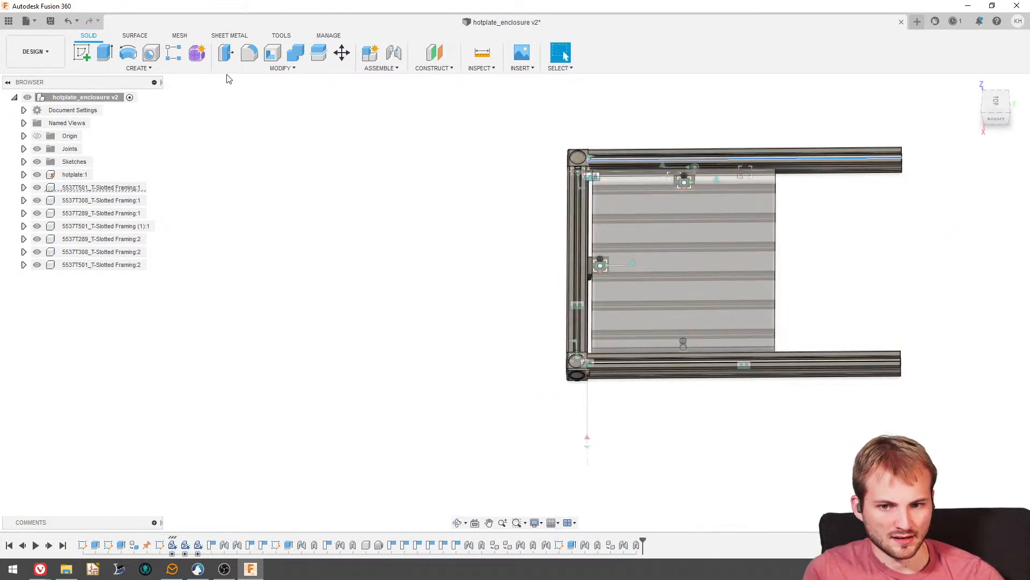
{"action": "left_click", "coordinate": [995, 105]}
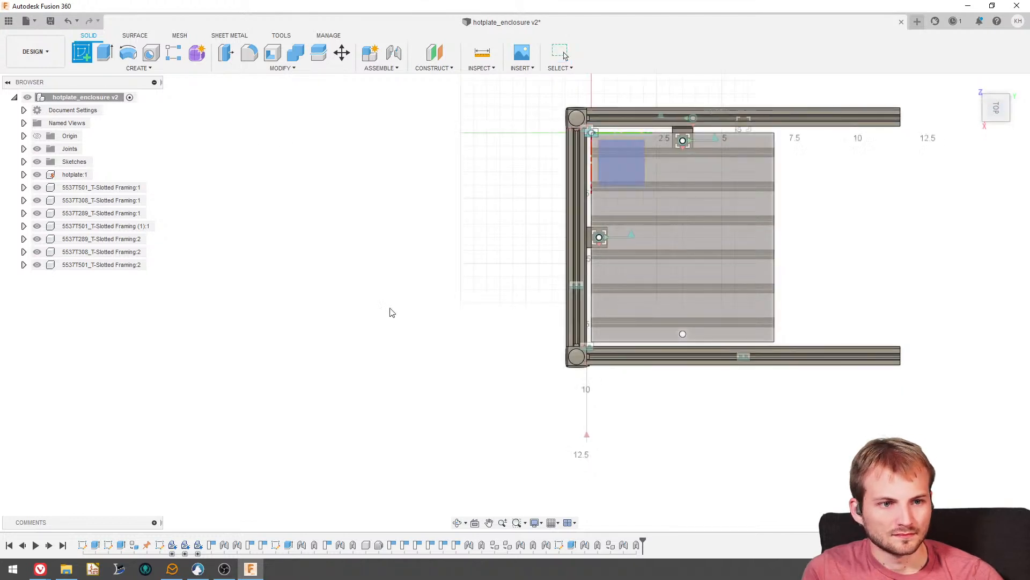
{"action": "scroll", "coordinate": [625, 182], "scroll_direction": "up", "scroll_amount": 6}
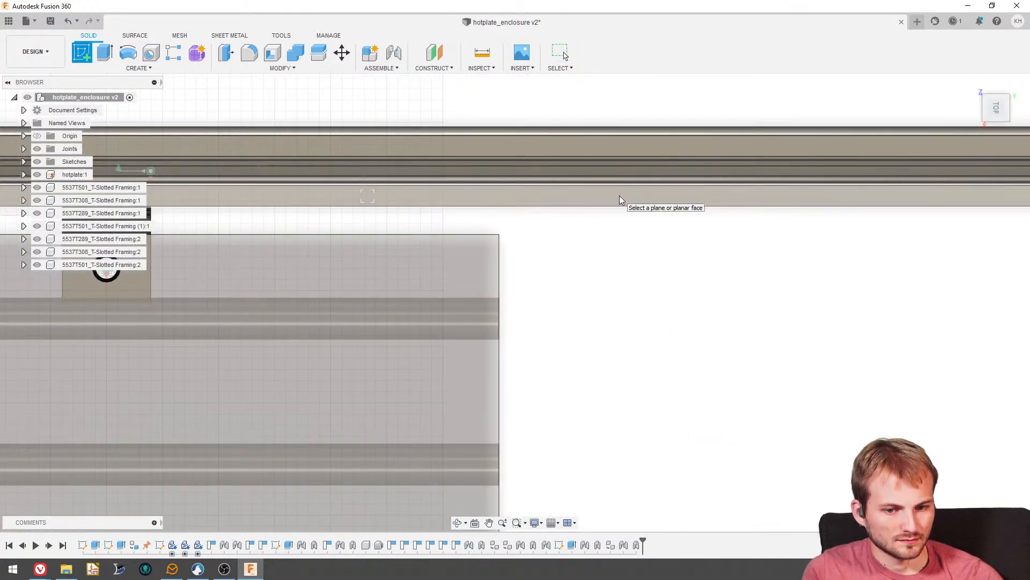
{"action": "left_click", "coordinate": [613, 147]}
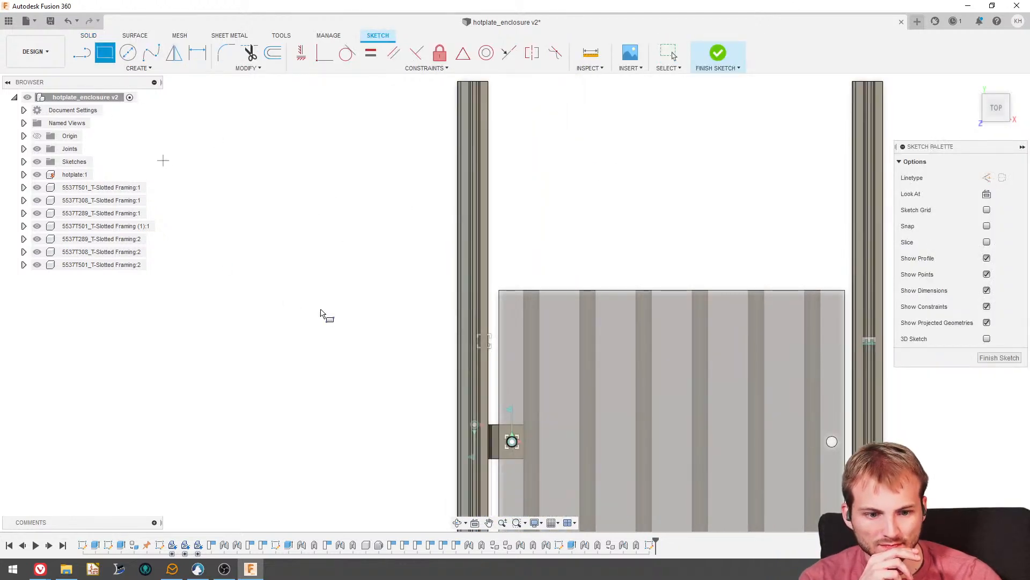
{"action": "scroll", "coordinate": [351, 322], "scroll_direction": "down", "scroll_amount": 3}
{"action": "left_click", "coordinate": [487, 289]}
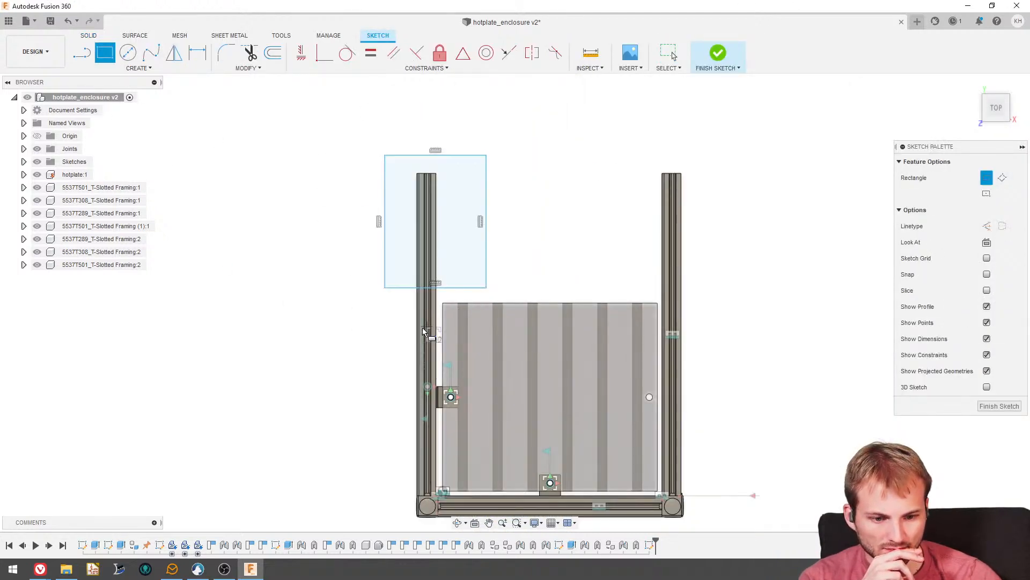
- Dimension the rectangle's near edge 2 in from the hotplate's edge
{"action": "scroll", "coordinate": [419, 326], "scroll_direction": "up", "scroll_amount": 3}
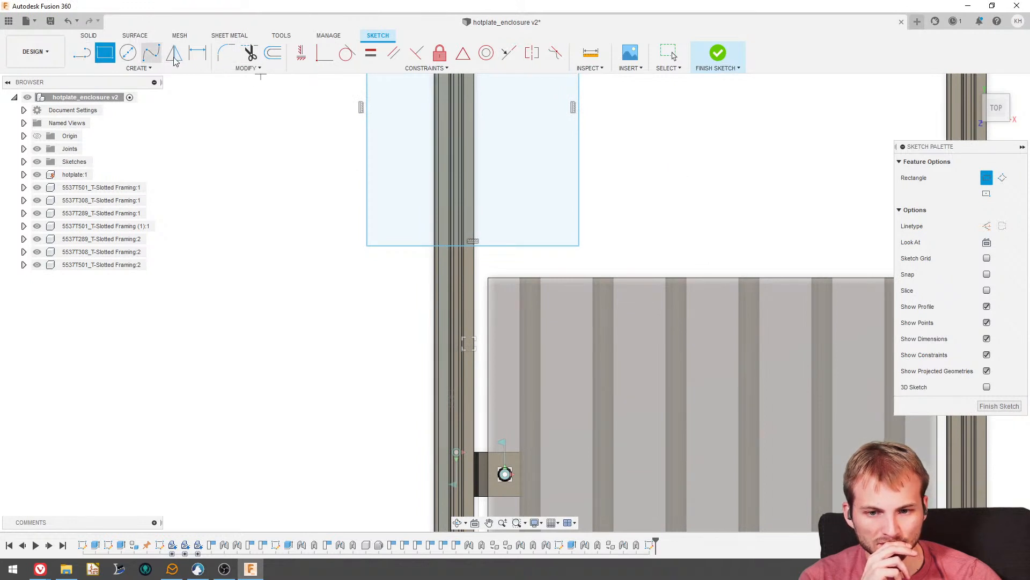
{"action": "left_click", "coordinate": [197, 52]}
{"action": "scroll", "coordinate": [504, 282], "scroll_direction": "up", "scroll_amount": 2}
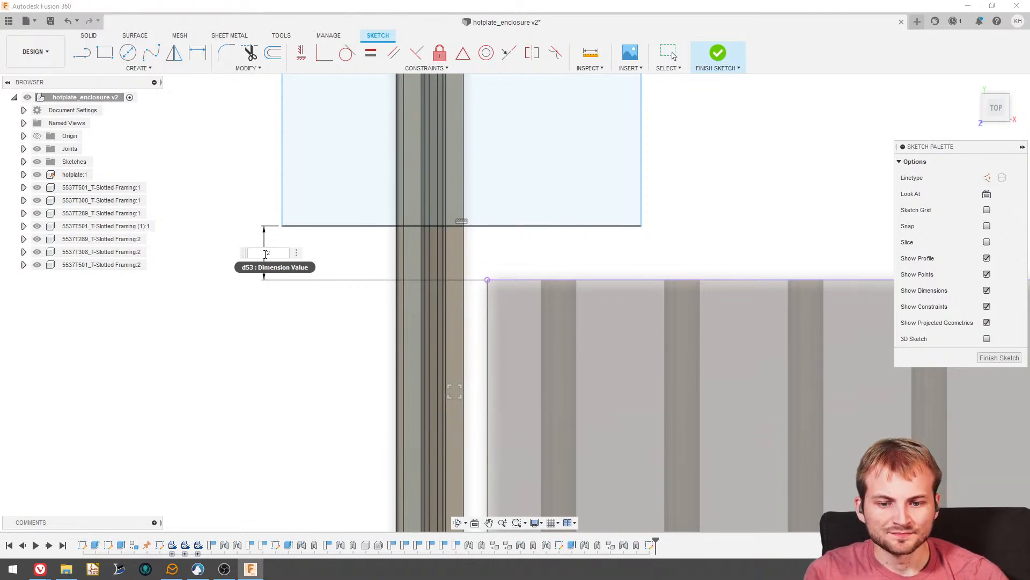
{"action": "key", "text": "Return"}
- Extrude both regions of the rectangle -3.00 in as a cut to trim the left rail's free end
{"action": "scroll", "coordinate": [338, 211], "scroll_direction": "down", "scroll_amount": 5}
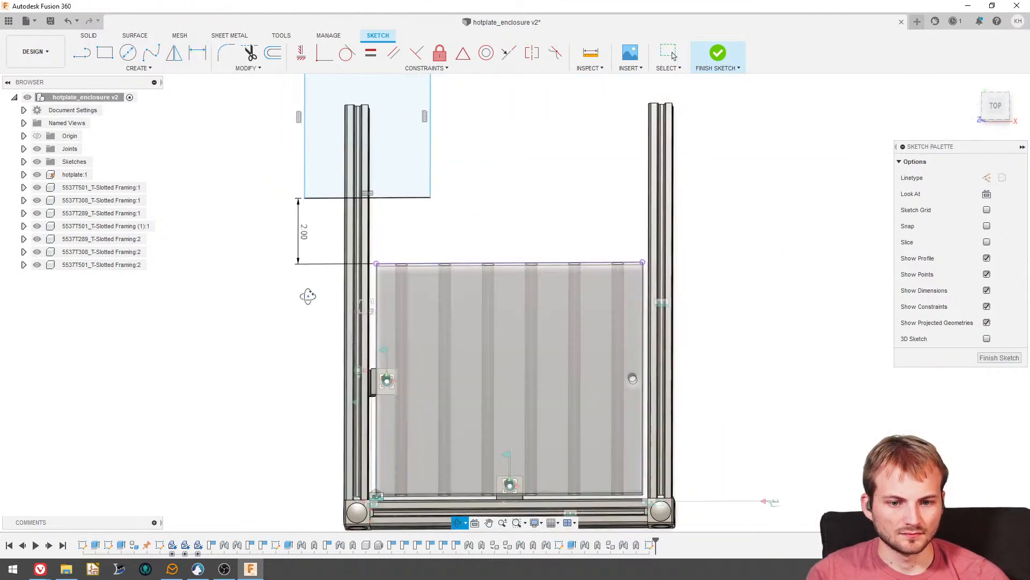
{"action": "middle_click_drag", "start_coordinate": [308, 296], "coordinate": [268, 296], "text": "shift"}
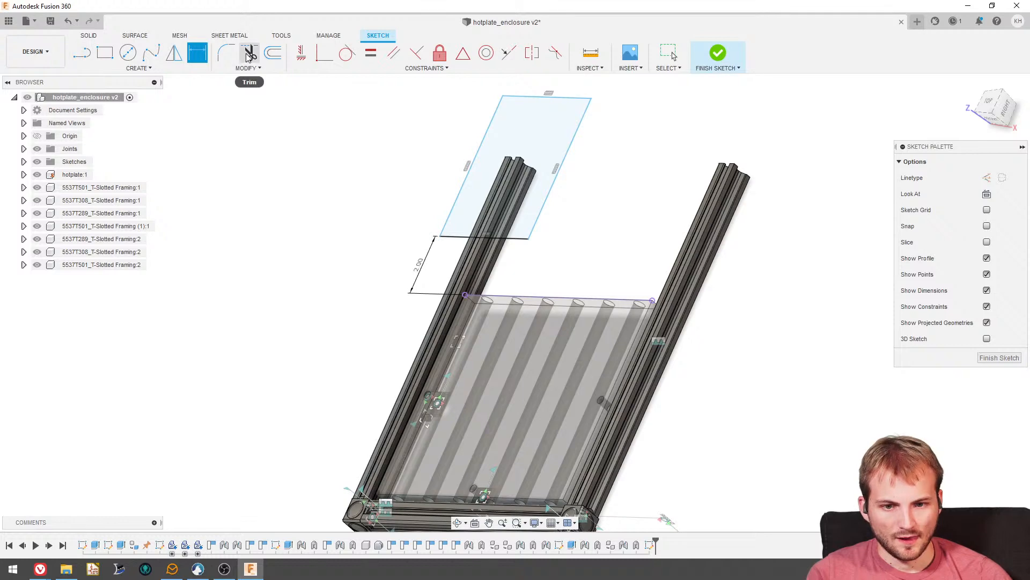
{"action": "left_click", "coordinate": [90, 36]}
{"action": "left_click", "coordinate": [104, 53]}
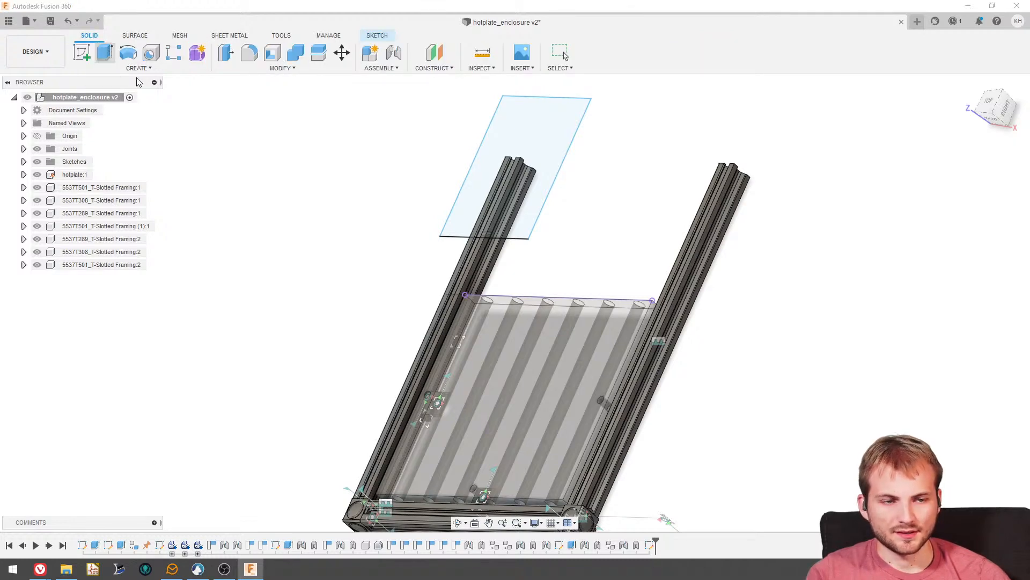
{"action": "scroll", "coordinate": [308, 312], "scroll_direction": "down", "scroll_amount": 1}
{"action": "mouse_move", "coordinate": [308, 312]}
{"action": "middle_mouse_down", "text": "shift"}
{"action": "mouse_move", "coordinate": [259, 299]}
{"action": "mouse_move", "coordinate": [290, 354]}
{"action": "middle_mouse_up", "text": "shift"}
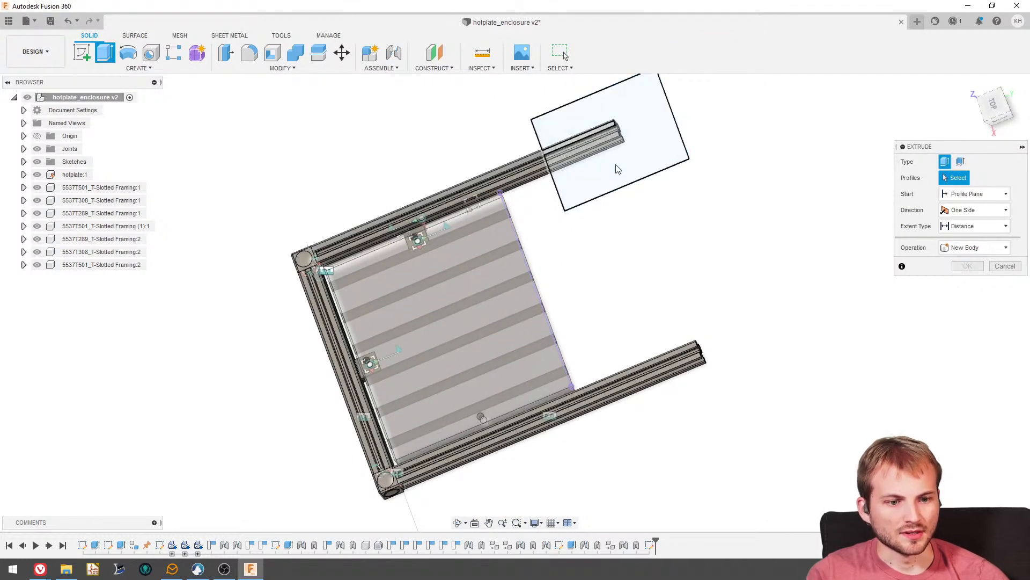
{"action": "middle_click_drag", "start_coordinate": [437, 299], "coordinate": [478, 346], "text": "shift"}
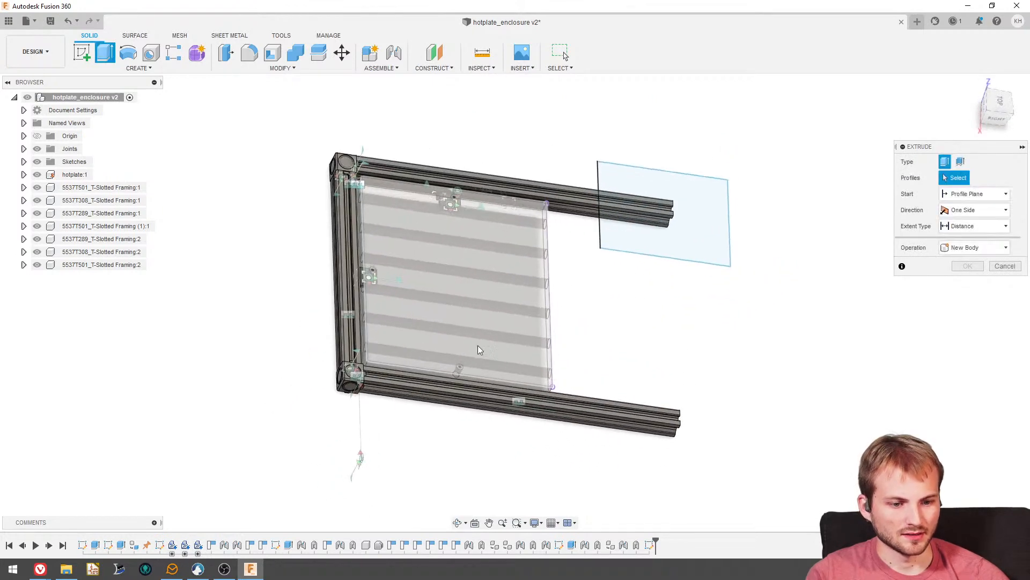
{"action": "middle_click_drag", "start_coordinate": [652, 235], "coordinate": [600, 261], "text": "shift"}
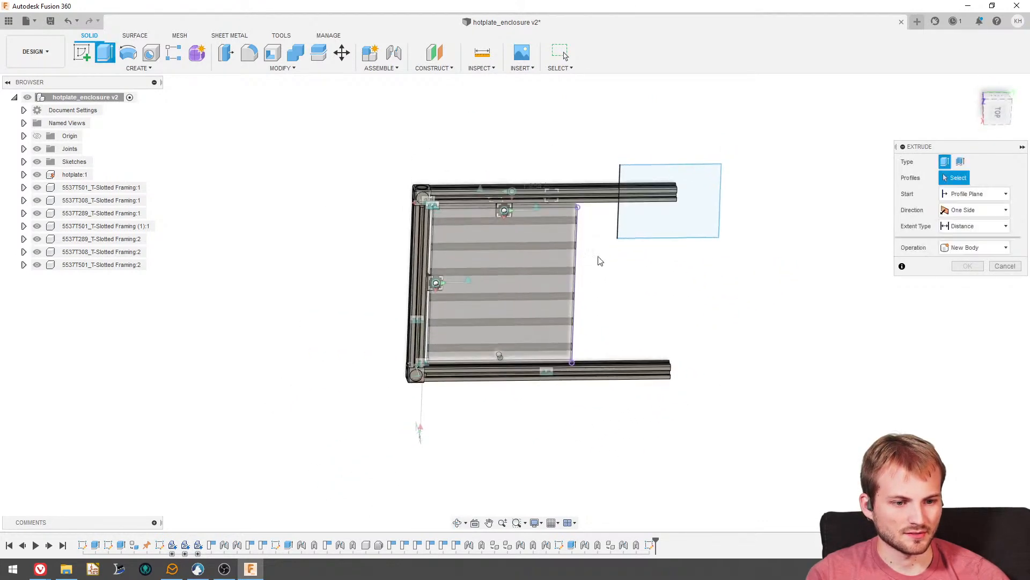
{"action": "scroll", "coordinate": [671, 193], "scroll_direction": "up", "scroll_amount": 5}
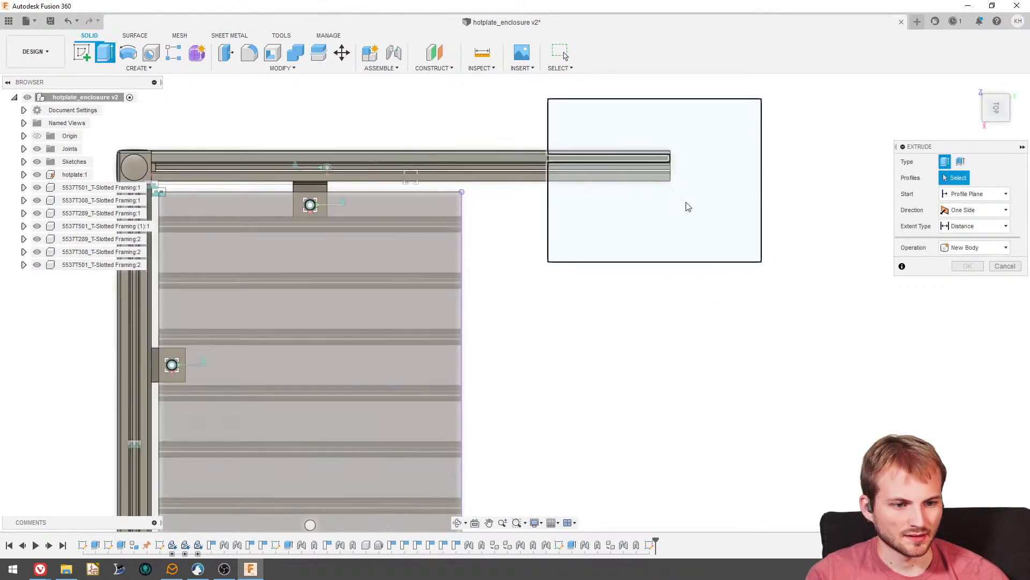
{"action": "left_click", "coordinate": [564, 138]}
{"action": "left_click", "coordinate": [563, 139]}
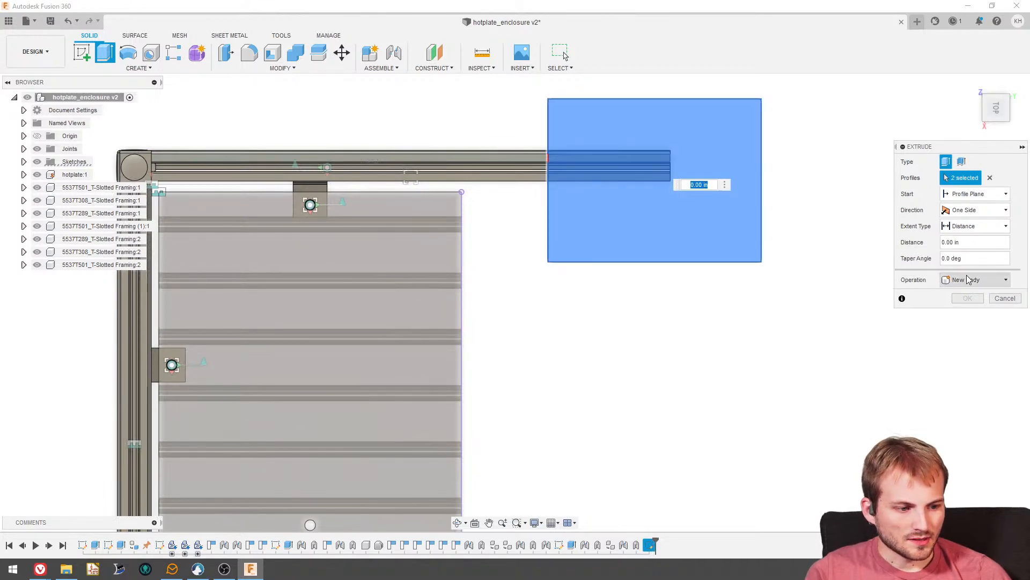
{"action": "middle_click_drag", "start_coordinate": [716, 228], "coordinate": [696, 185], "text": "shift"}
{"action": "left_click_drag", "start_coordinate": [610, 179], "coordinate": [625, 263]}
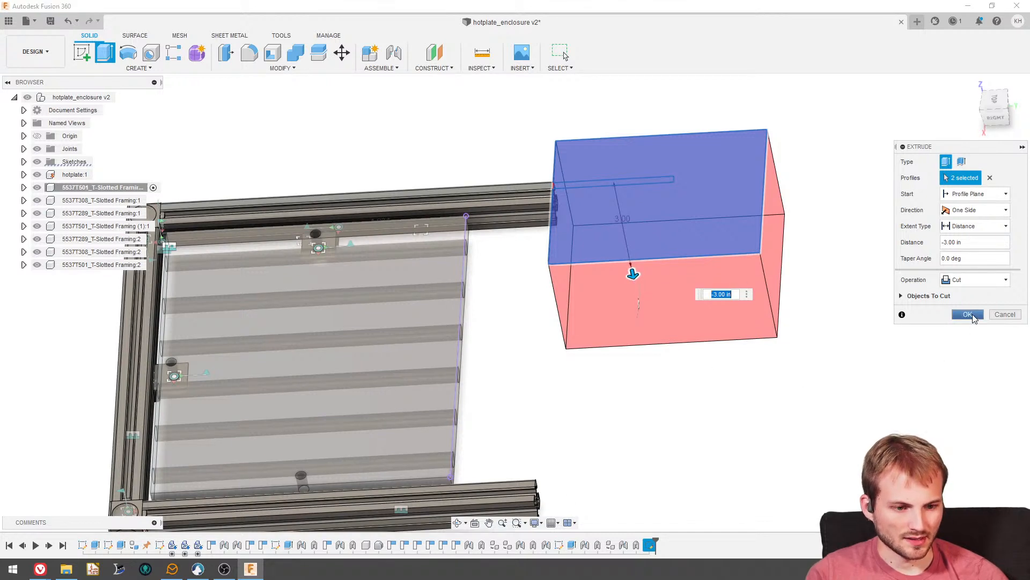
{"action": "left_click", "coordinate": [967, 314]}
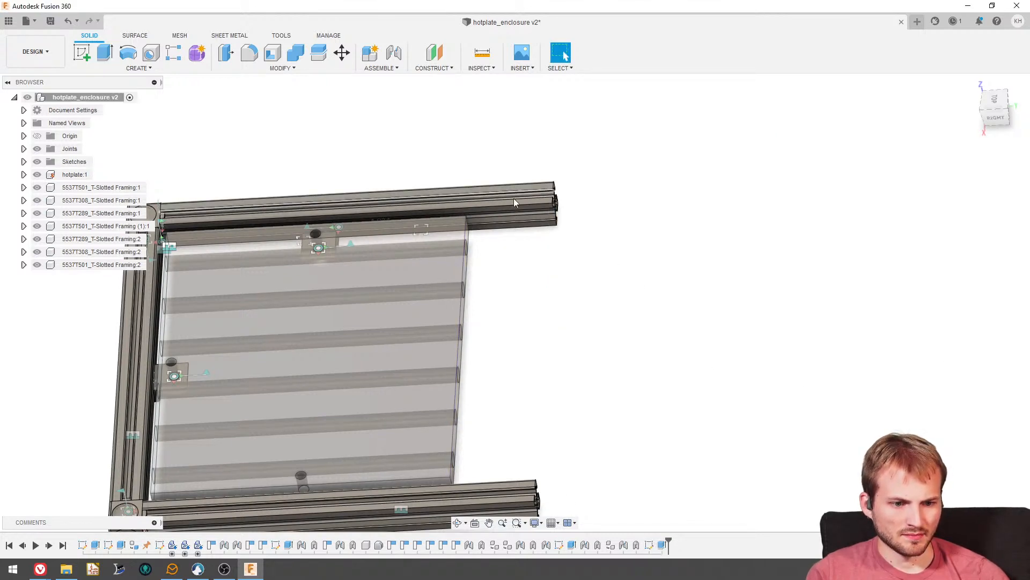
{"action": "scroll", "coordinate": [483, 376], "scroll_direction": "down", "scroll_amount": 3}
{"action": "scroll", "coordinate": [265, 474], "scroll_direction": "up", "scroll_amount": 4}
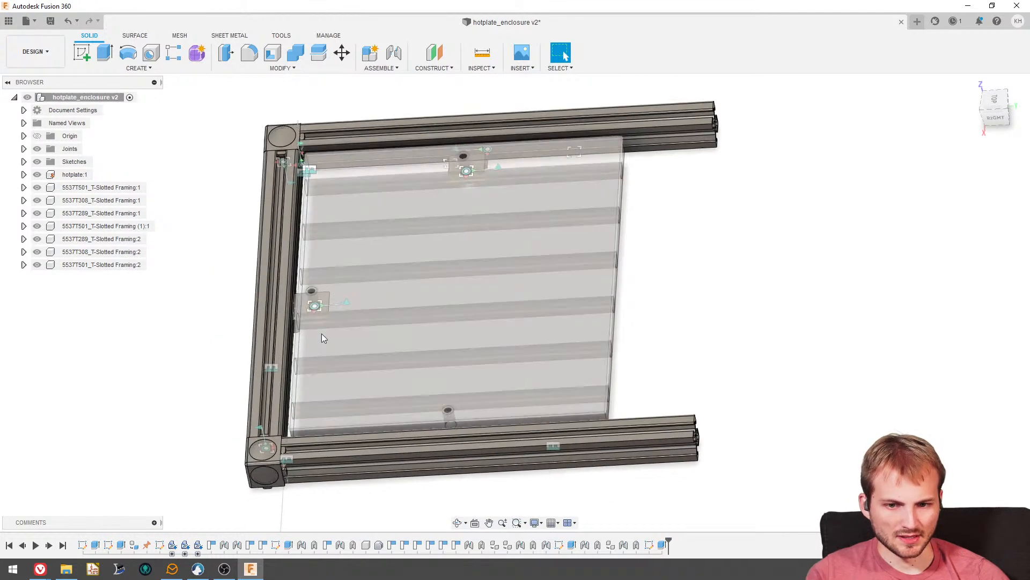
- Measure the distance between the corner bracket's outer face and its opposite face against the side rail
{"action": "left_click", "coordinate": [481, 54]}
{"action": "scroll", "coordinate": [338, 445], "scroll_direction": "up", "scroll_amount": 8}
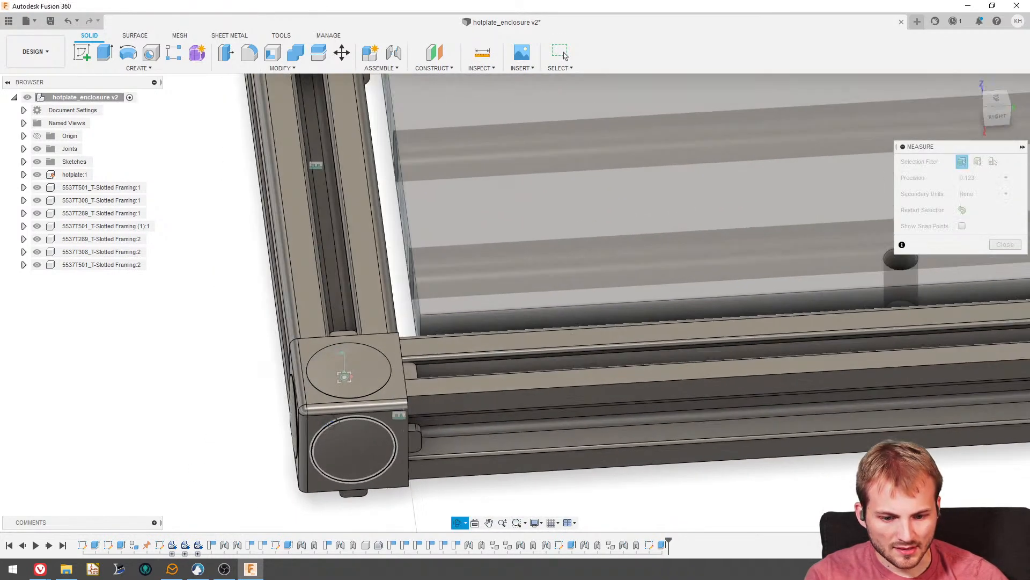
{"action": "middle_click_drag", "start_coordinate": [333, 423], "coordinate": [382, 425], "text": "shift"}
{"action": "scroll", "coordinate": [298, 410], "scroll_direction": "up", "scroll_amount": 3}
{"action": "left_click", "coordinate": [295, 414]}
{"action": "scroll", "coordinate": [468, 417], "scroll_direction": "up", "scroll_amount": 3}
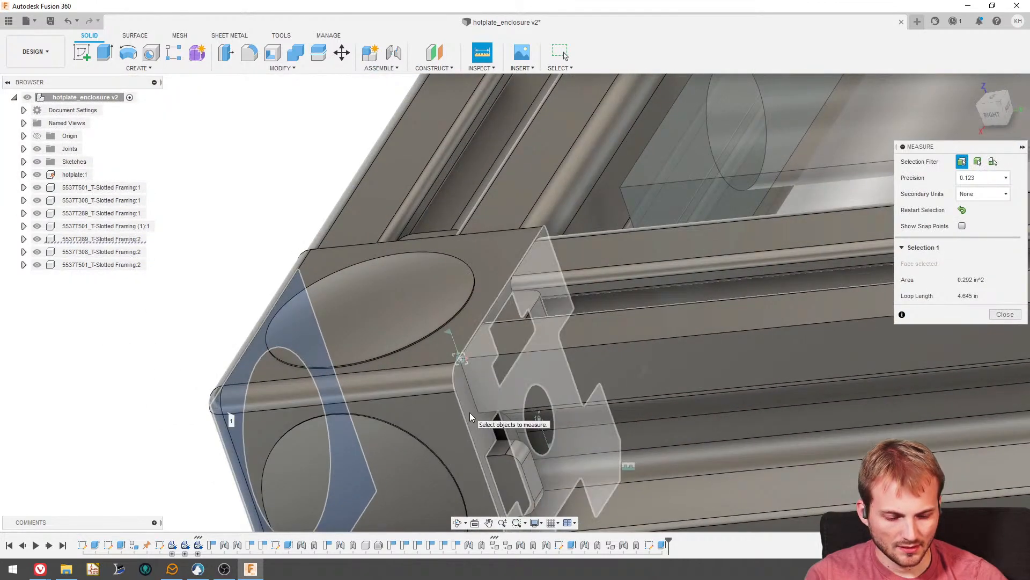
{"action": "left_click", "coordinate": [469, 412]}
{"action": "scroll", "coordinate": [395, 322], "scroll_direction": "down", "scroll_amount": 2}
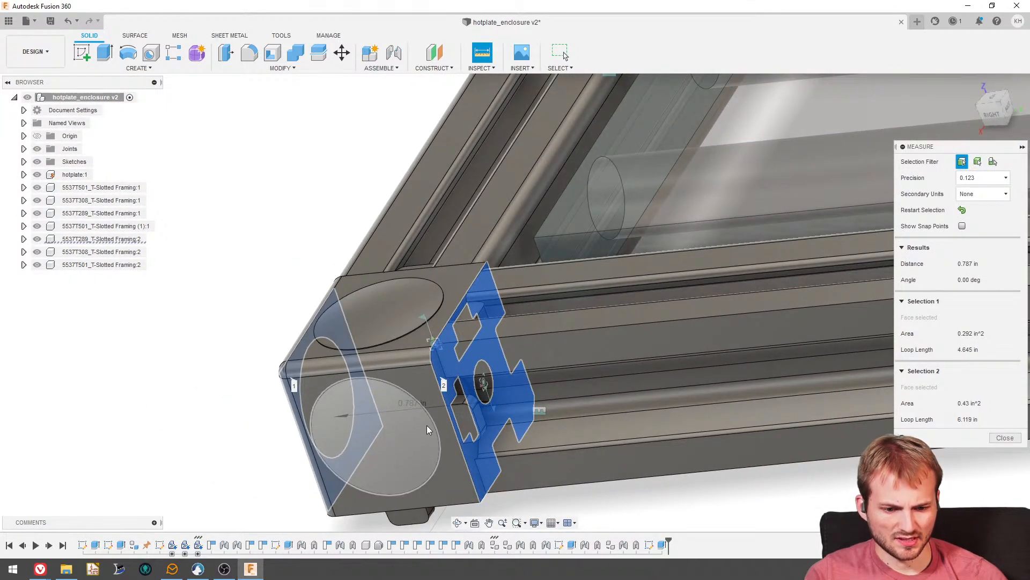
{"action": "key", "text": "Escape"}
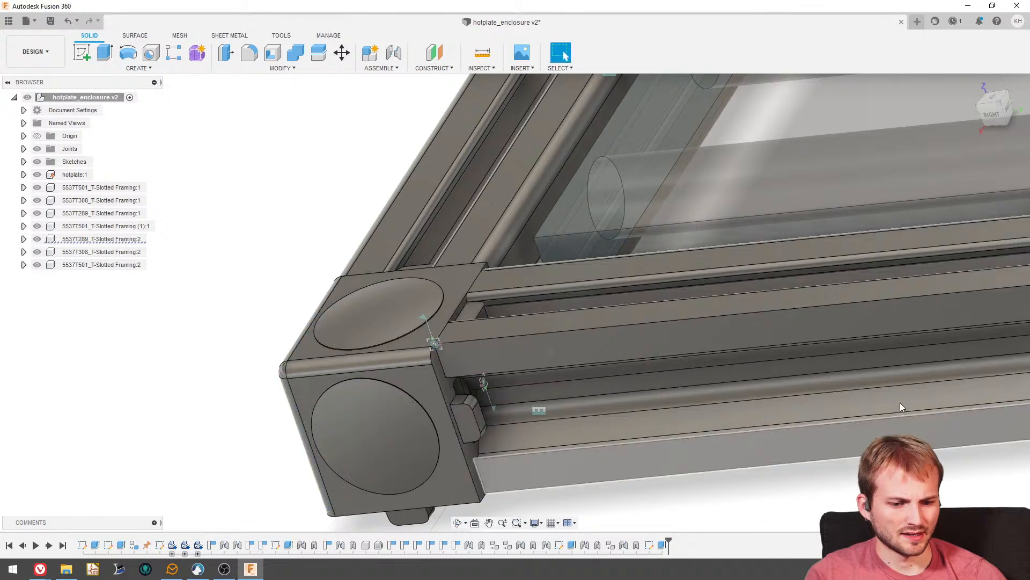
- Edit the rail-trimming sketch and set the rectangle's distance from the hotplate's edge to 1.25 in
{"action": "scroll", "coordinate": [517, 335], "scroll_direction": "down", "scroll_amount": 10}
{"action": "middle_click_drag", "start_coordinate": [446, 269], "coordinate": [472, 291], "text": "shift"}
{"action": "scroll", "coordinate": [730, 288], "scroll_direction": "up", "scroll_amount": 3}
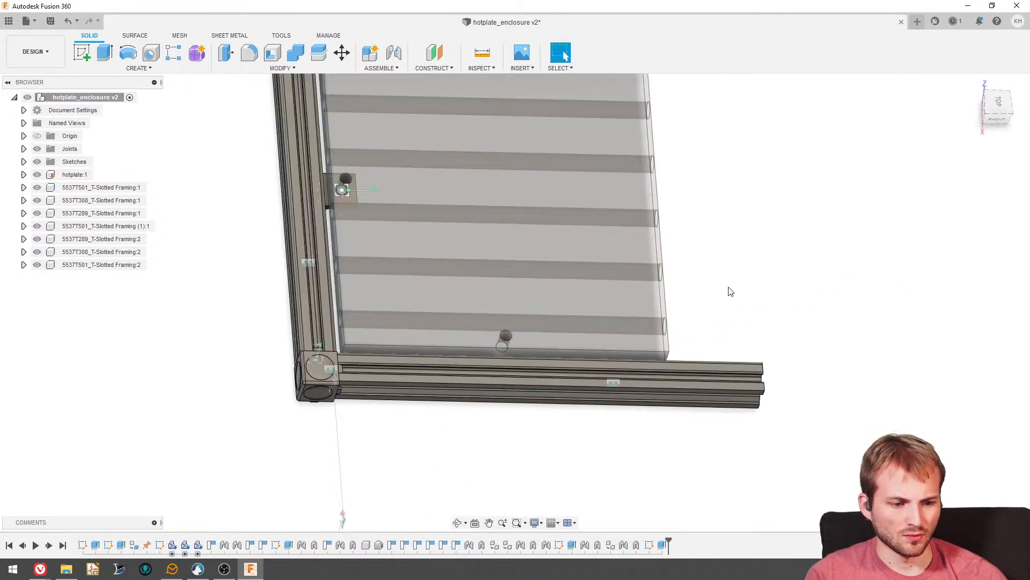
{"action": "right_click", "coordinate": [649, 545]}
{"action": "left_click", "coordinate": [672, 435]}
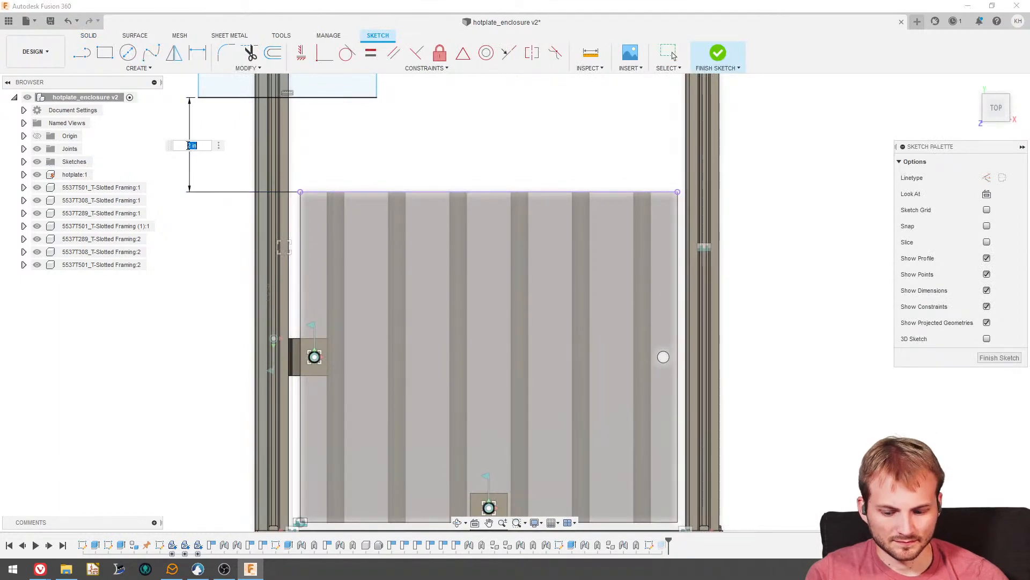
{"action": "key", "text": "Return"}
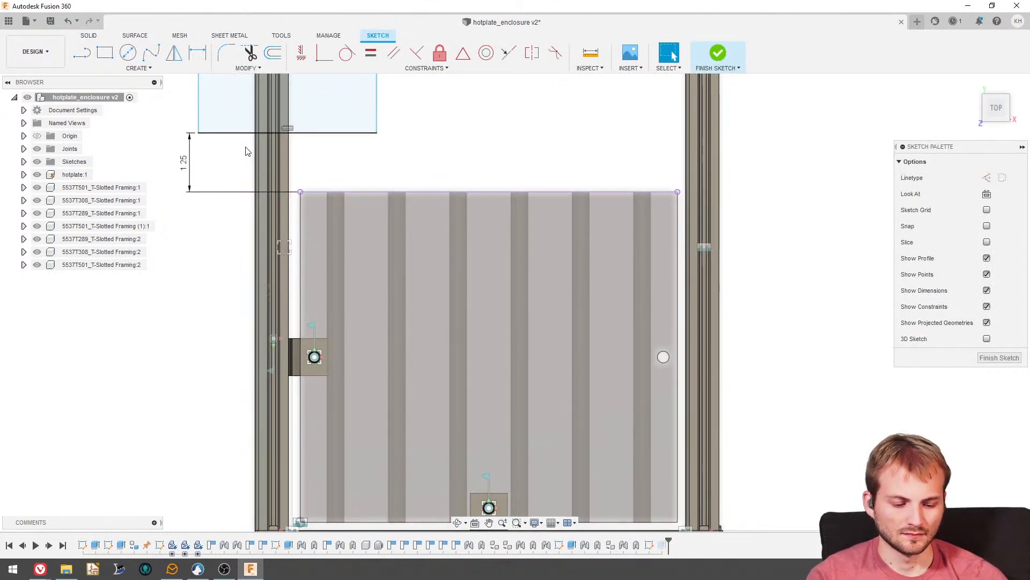
{"action": "left_click", "coordinate": [1000, 357]}
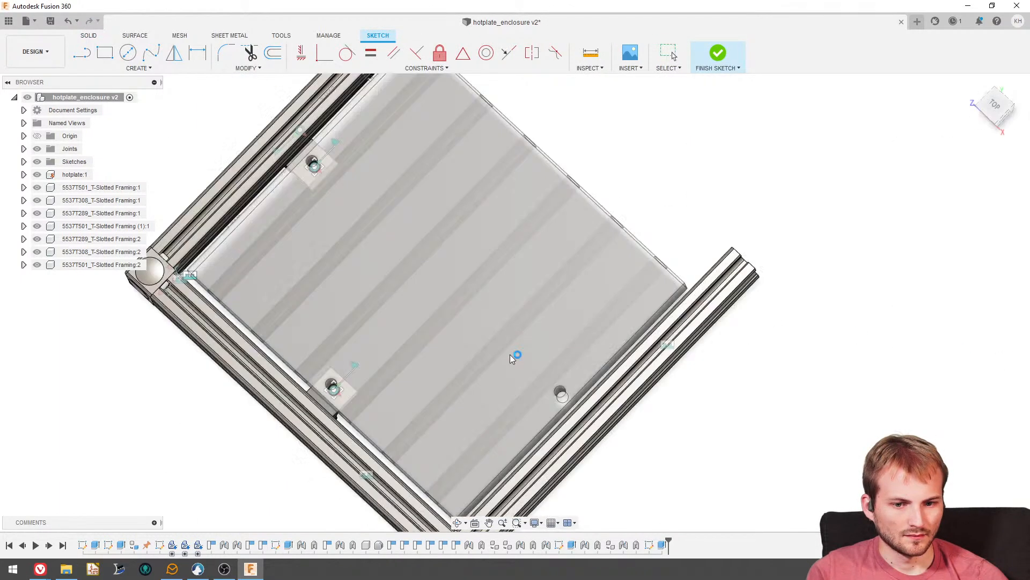
- Paste a copy of the corner bracket, rotate it 90 degrees about Y and move it 10.50 in beyond the side rail's free end
{"action": "left_click", "coordinate": [101, 240]}
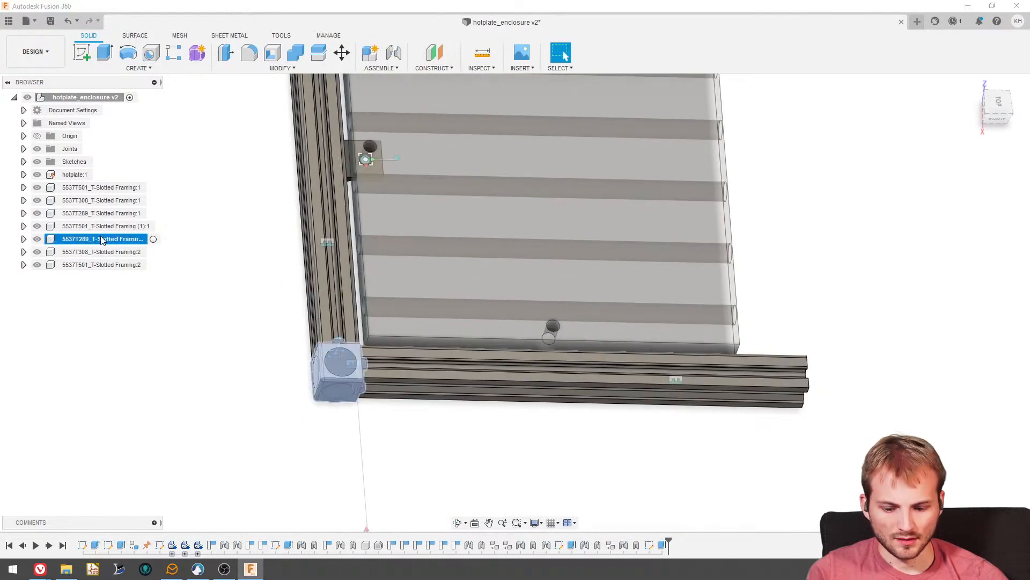
{"action": "key", "text": "ctrl+v"}
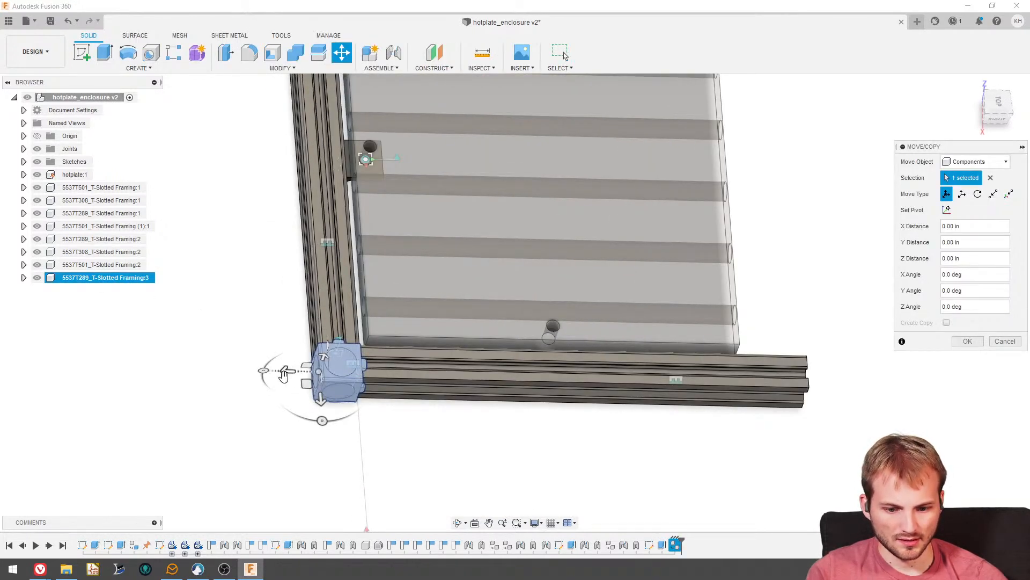
{"action": "left_click_drag", "start_coordinate": [264, 372], "coordinate": [313, 413]}
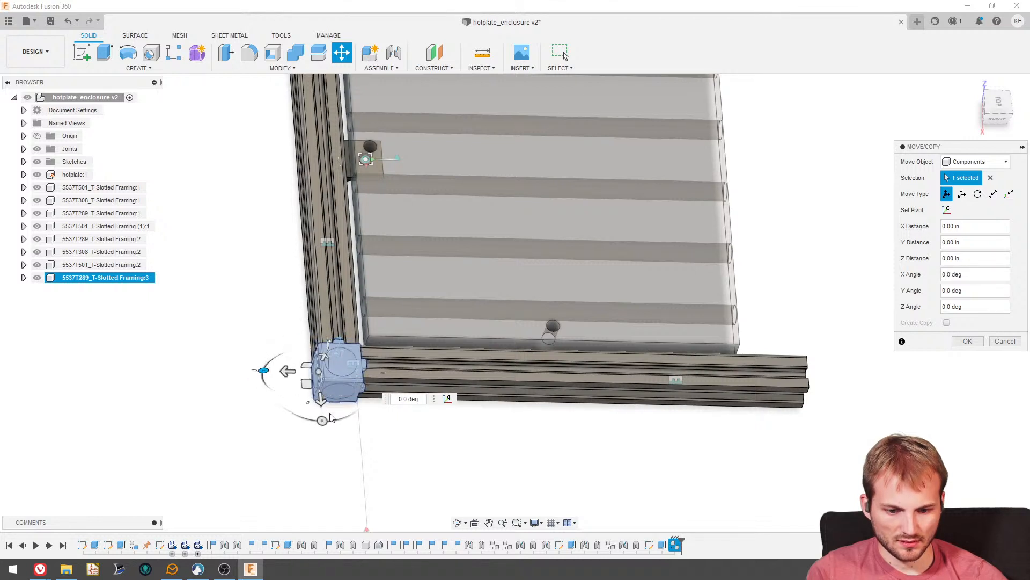
{"action": "left_click_drag", "start_coordinate": [321, 422], "coordinate": [388, 385]}
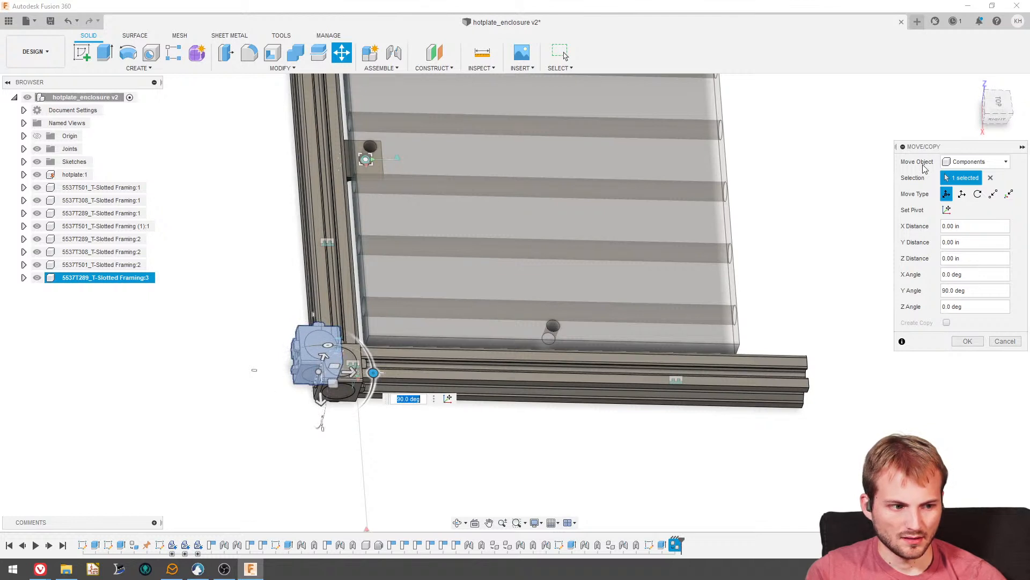
{"action": "left_click_drag", "start_coordinate": [381, 371], "coordinate": [907, 371]}
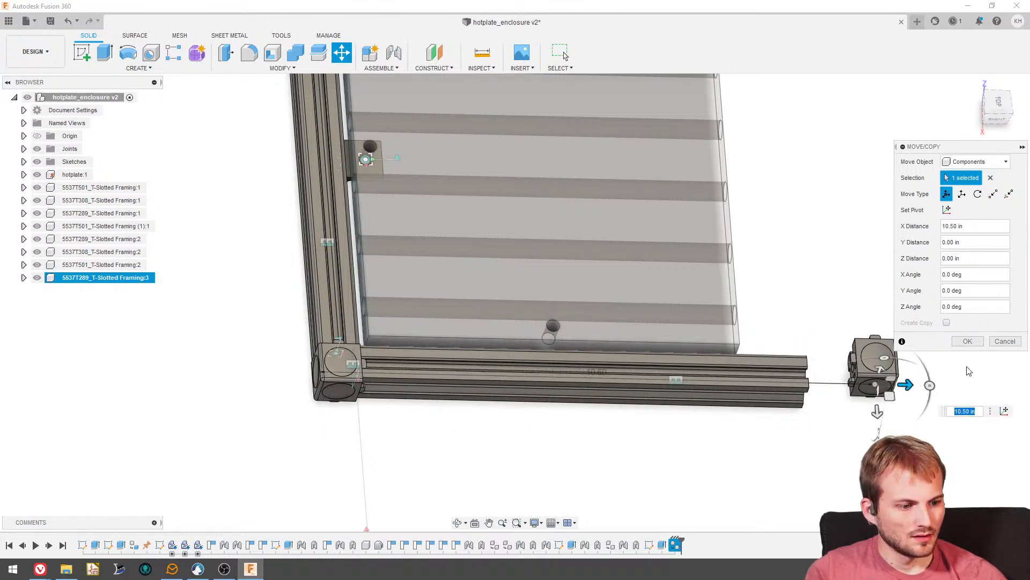
{"action": "left_click", "coordinate": [966, 345]}
- Joint the copied corner bracket's slotted face to the side rail's free end at 0 degrees with no offset
{"action": "middle_click_drag", "start_coordinate": [695, 416], "coordinate": [723, 402], "text": "shift"}
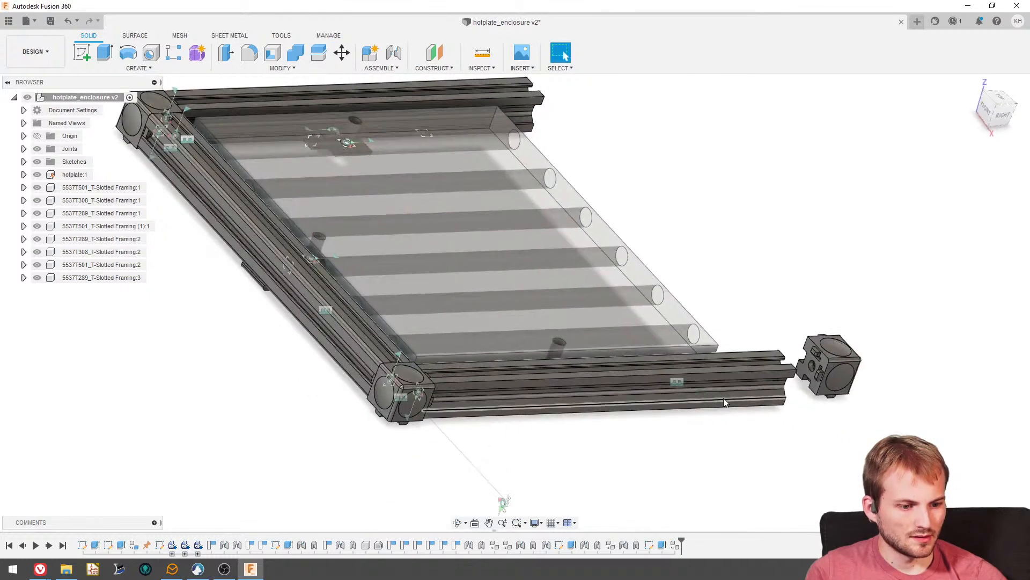
{"action": "scroll", "coordinate": [845, 412], "scroll_direction": "up", "scroll_amount": 5}
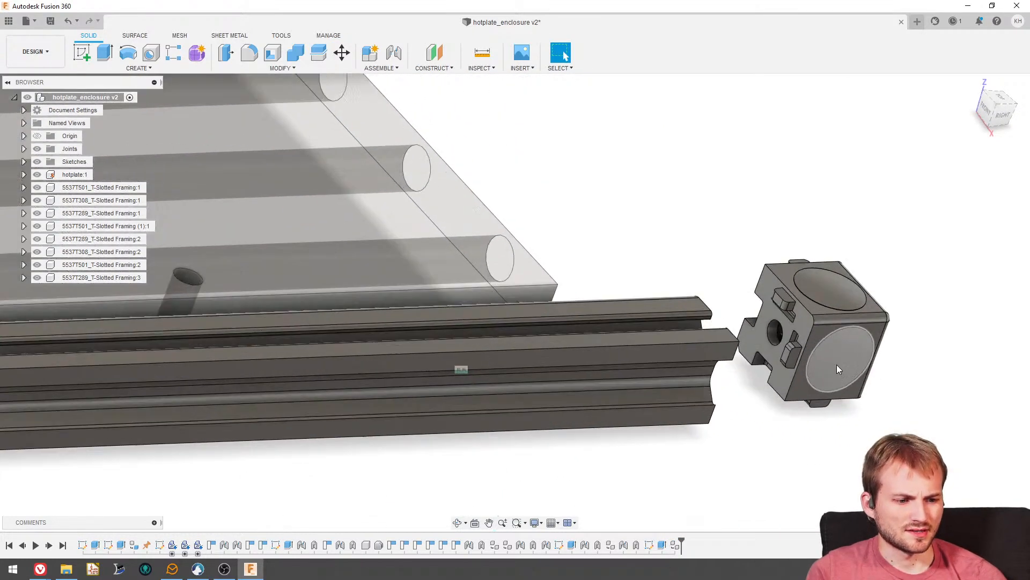
{"action": "left_click", "coordinate": [393, 52]}
{"action": "scroll", "coordinate": [797, 358], "scroll_direction": "up", "scroll_amount": 4}
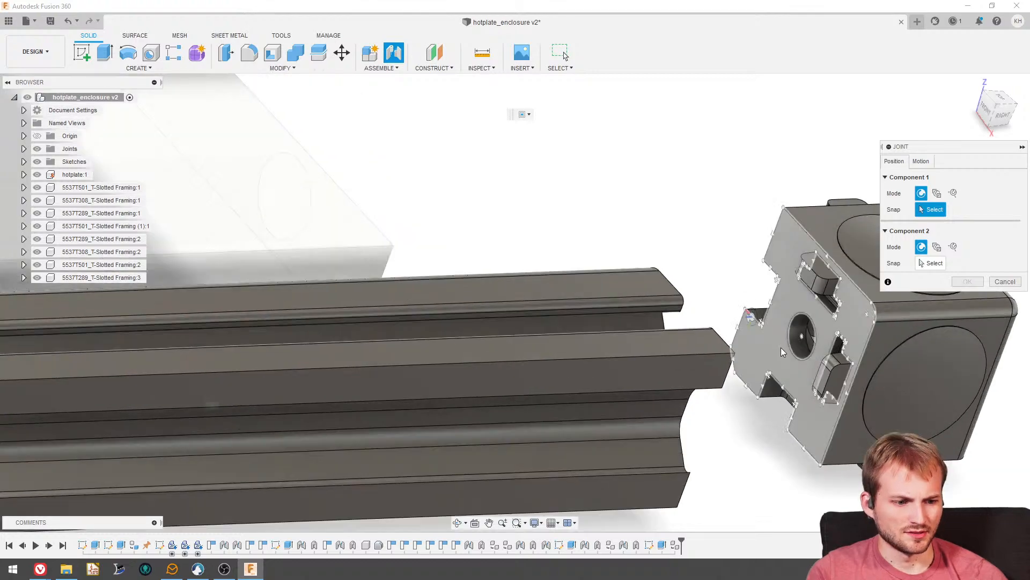
{"action": "left_click", "coordinate": [796, 358]}
{"action": "middle_click_drag", "start_coordinate": [796, 358], "coordinate": [652, 373], "text": "shift"}
{"action": "left_click", "coordinate": [649, 371]}
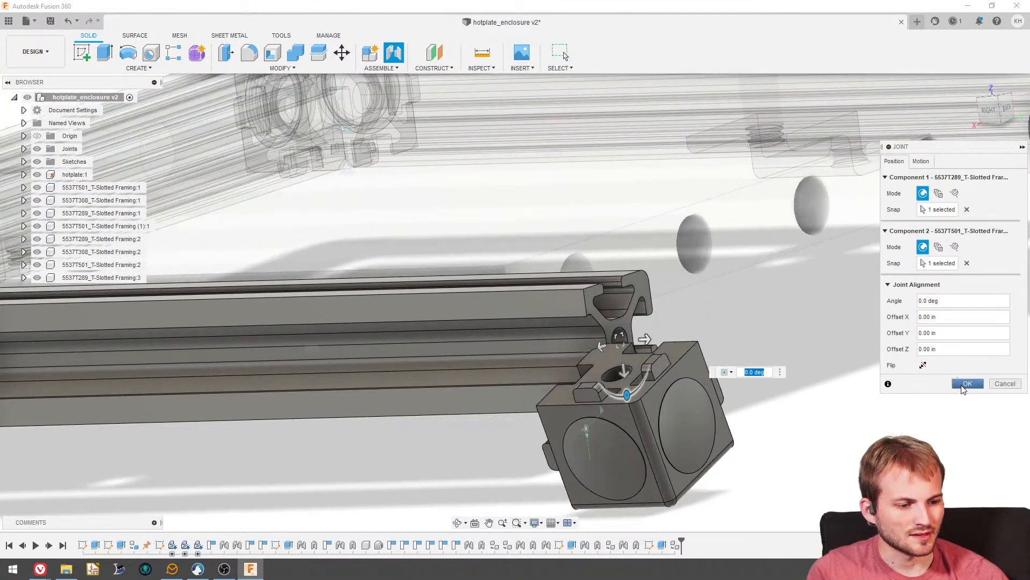
{"action": "left_click", "coordinate": [967, 384]}
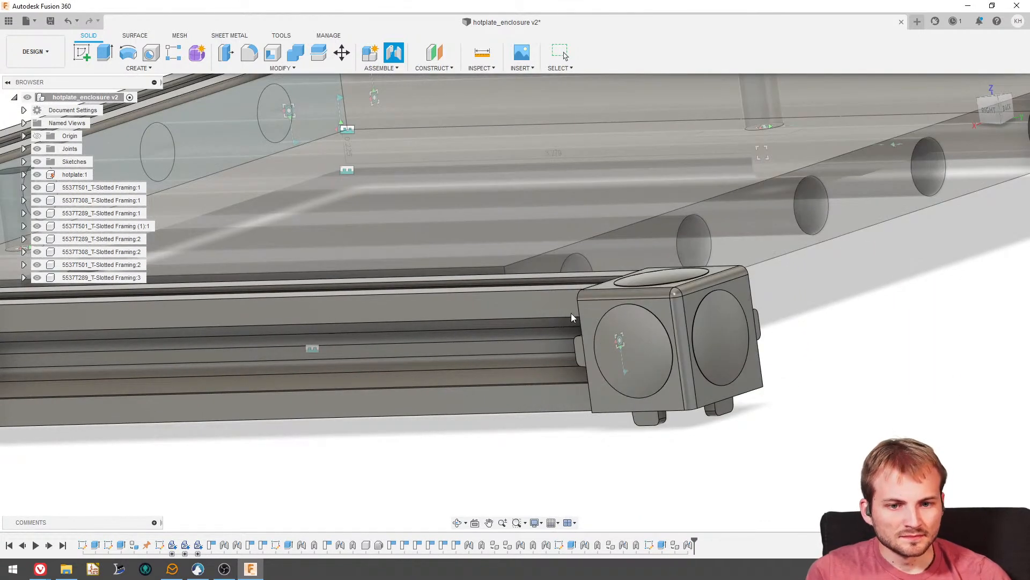
- Add a rigid as-built joint between the side rail and its new end corner bracket in addition to their existing joint
{"action": "middle_click_drag", "start_coordinate": [542, 323], "coordinate": [500, 314], "text": "shift"}
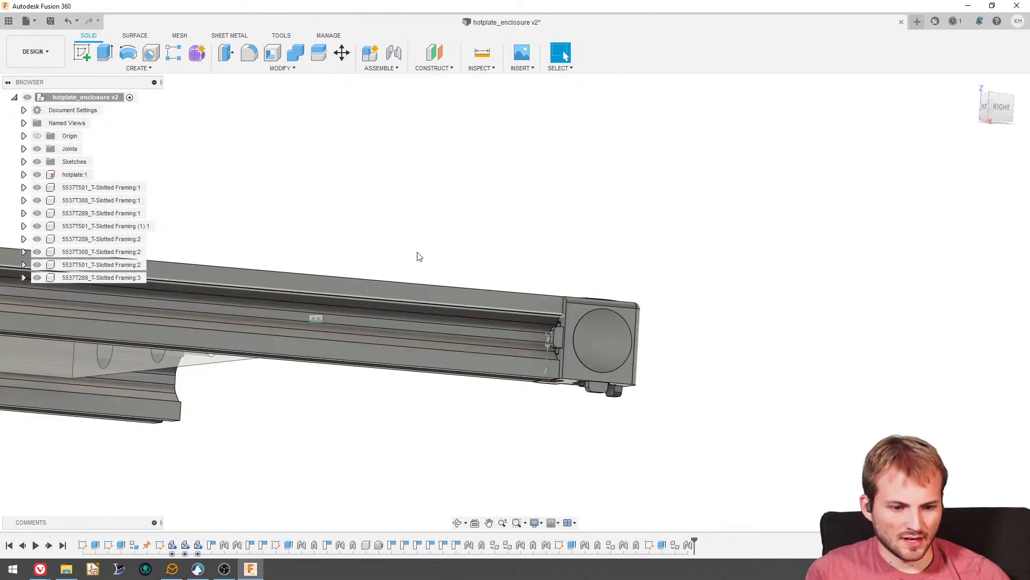
{"action": "mouse_move", "coordinate": [419, 256]}
{"action": "middle_mouse_down", "text": "shift"}
{"action": "mouse_move", "coordinate": [488, 224]}
{"action": "mouse_move", "coordinate": [585, 293]}
{"action": "mouse_move", "coordinate": [429, 268]}
{"action": "middle_mouse_up", "text": "shift"}
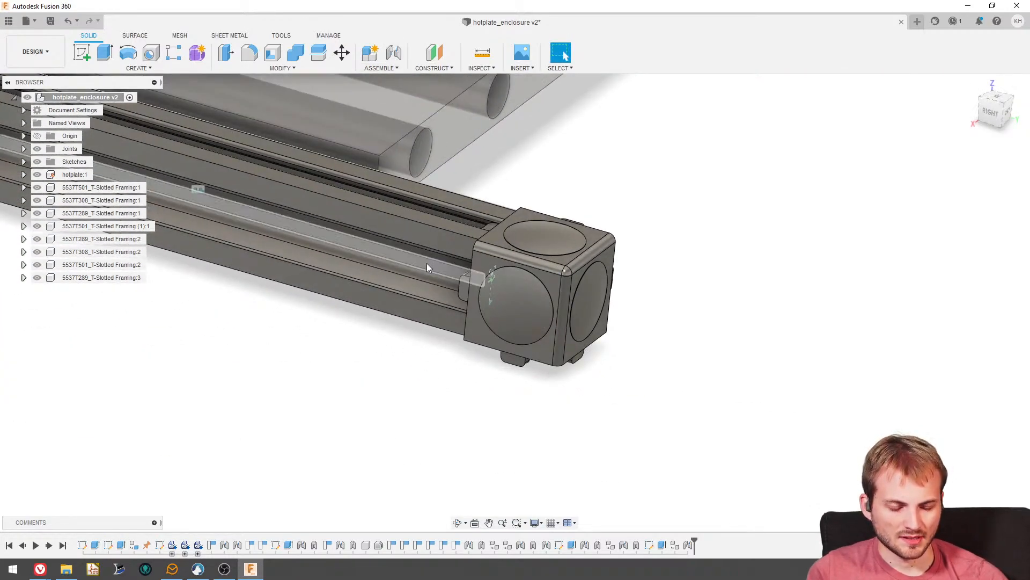
{"action": "scroll", "coordinate": [427, 263], "scroll_direction": "up", "scroll_amount": 3}
{"action": "mouse_move", "coordinate": [480, 236]}
{"action": "middle_mouse_down", "text": "shift"}
{"action": "mouse_move", "coordinate": [503, 240]}
{"action": "mouse_move", "coordinate": [482, 228]}
{"action": "middle_mouse_up", "text": "shift"}
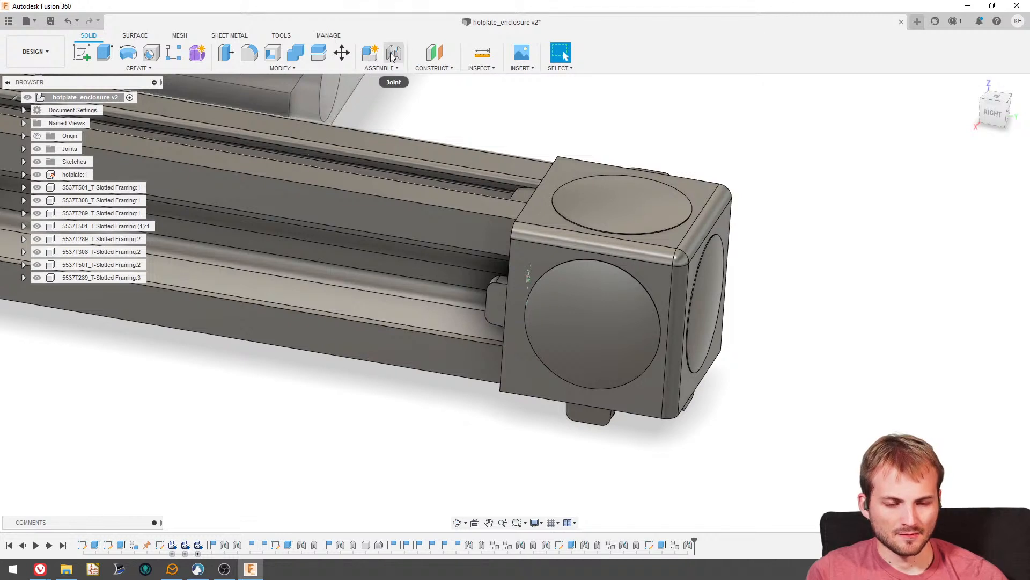
{"action": "left_click", "coordinate": [381, 68]}
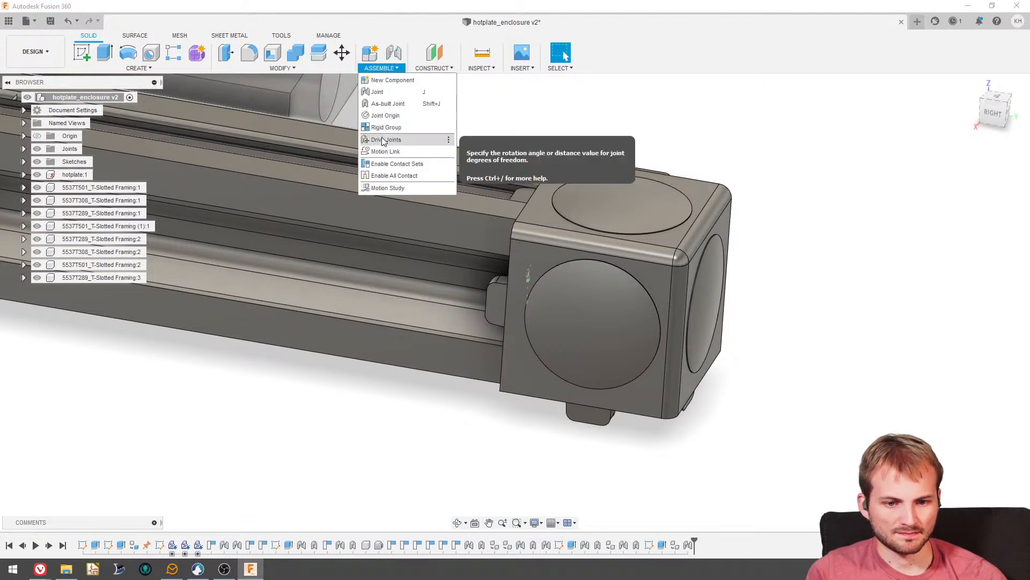
{"action": "left_click", "coordinate": [406, 102]}
{"action": "left_click", "coordinate": [436, 231]}
{"action": "left_click", "coordinate": [595, 262]}
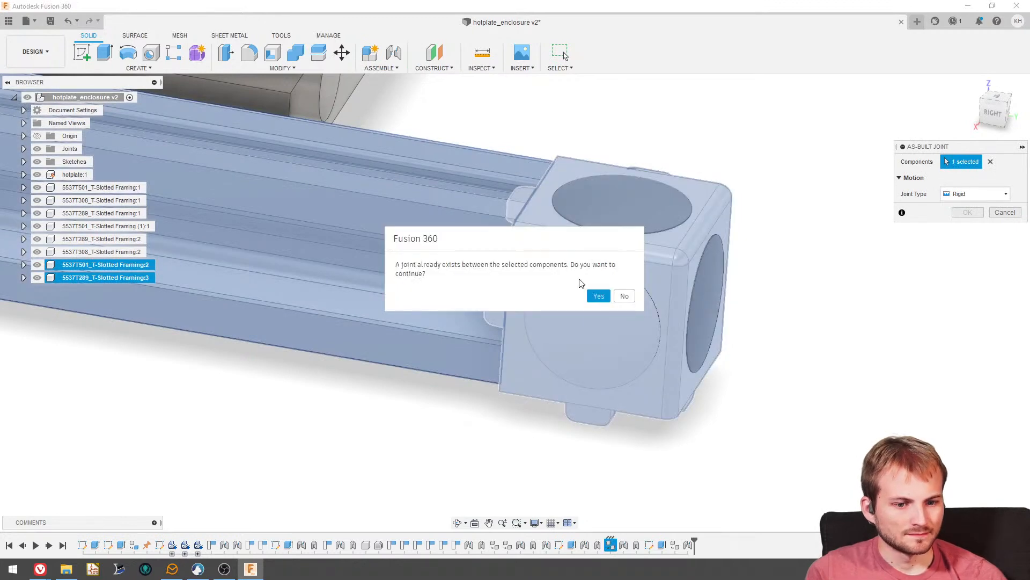
{"action": "left_click", "coordinate": [599, 296]}
{"action": "scroll", "coordinate": [601, 298], "scroll_direction": "down", "scroll_amount": 5}
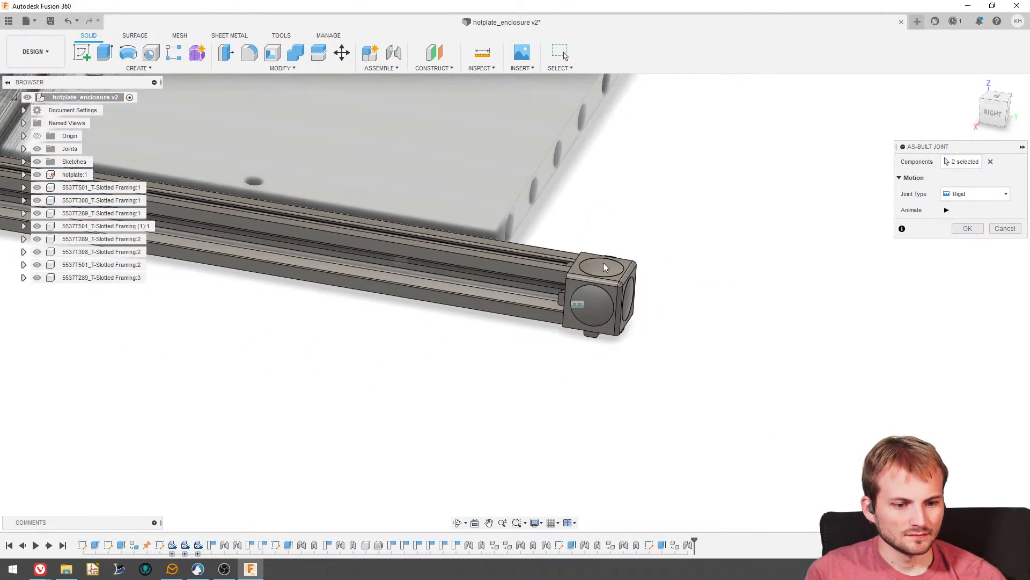
{"action": "left_click", "coordinate": [947, 228]}
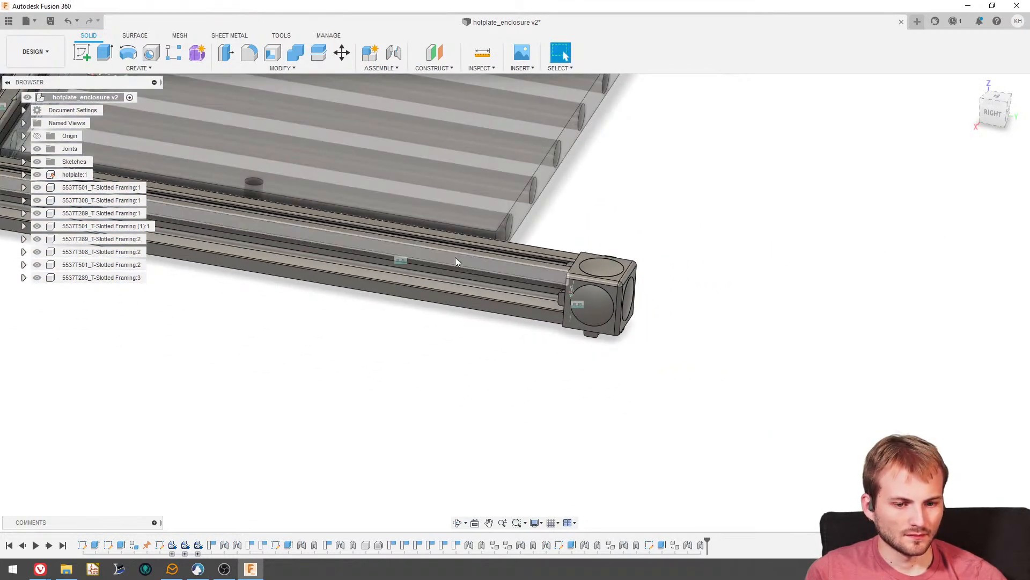
- Paste a copy of the hotplate mounting bracket from the cross rail and rotate it -90 degrees about Z
{"action": "scroll", "coordinate": [485, 251], "scroll_direction": "down", "scroll_amount": 5}
{"action": "middle_click_drag", "start_coordinate": [485, 251], "coordinate": [472, 316], "text": "shift"}
{"action": "middle_click_drag", "start_coordinate": [408, 344], "coordinate": [337, 384], "text": "shift"}
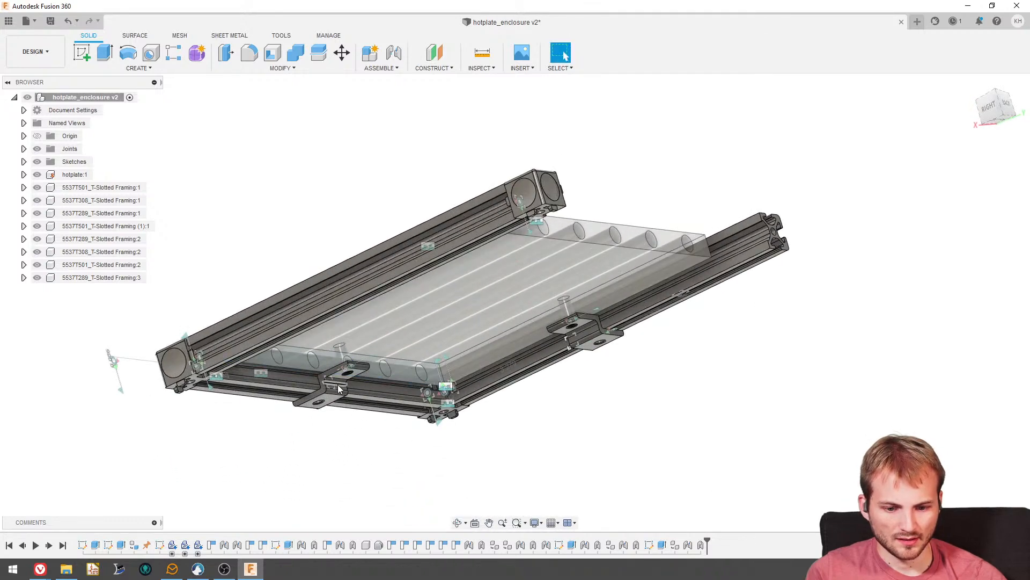
{"action": "left_click", "coordinate": [999, 126]}
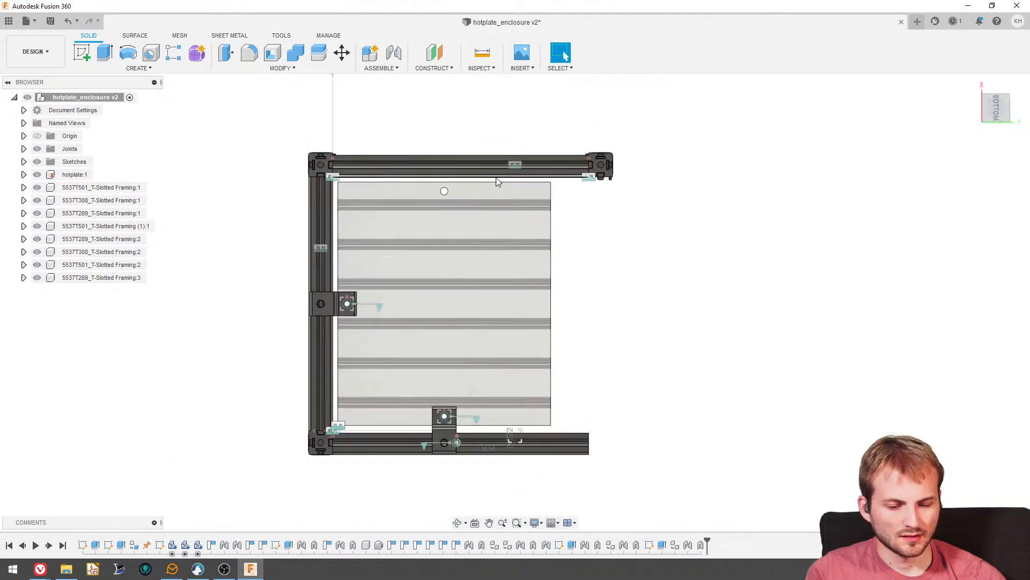
{"action": "scroll", "coordinate": [409, 329], "scroll_direction": "up", "scroll_amount": 5}
{"action": "left_click", "coordinate": [284, 265]}
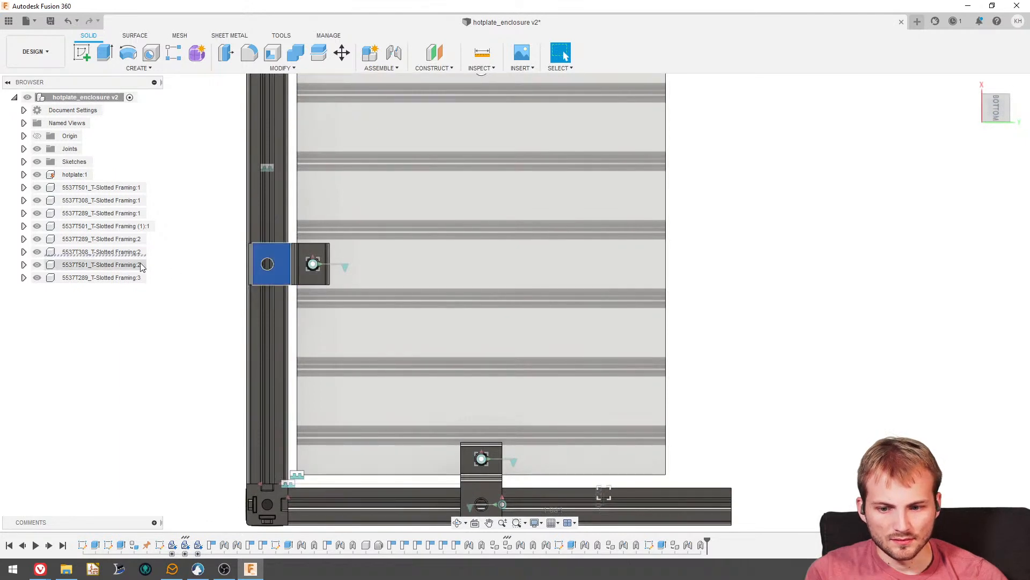
{"action": "key", "text": "ctrl+c"}
{"action": "key", "text": "ctrl+v"}
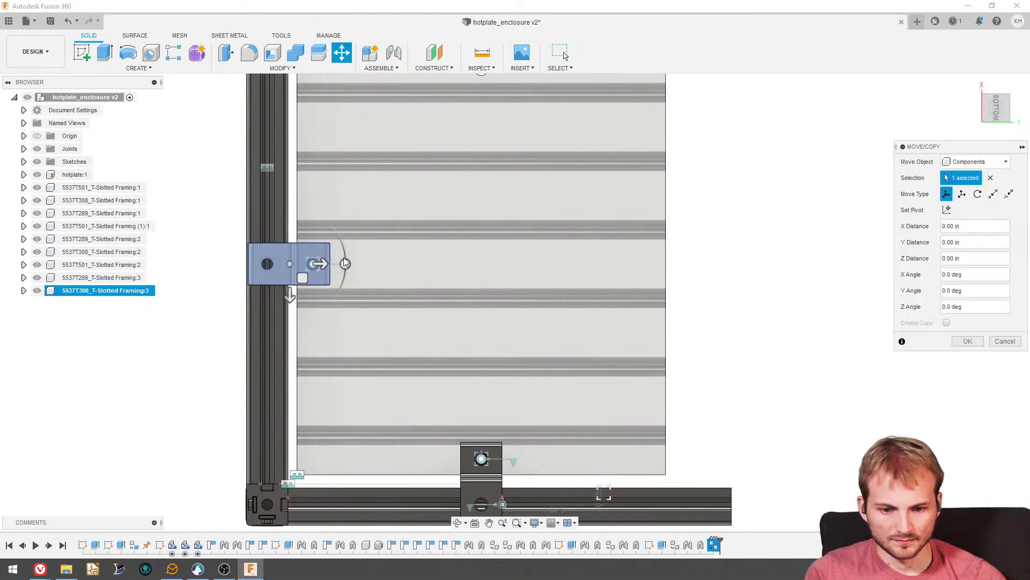
{"action": "left_click_drag", "start_coordinate": [345, 264], "coordinate": [290, 315]}
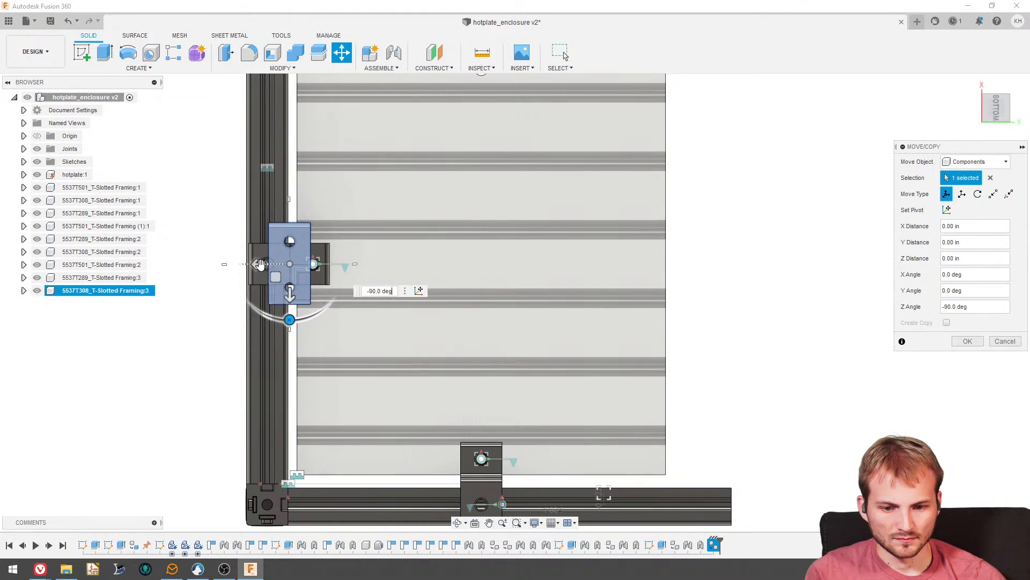
- Move the copied mounting bracket -3.60 in along X and -2.60 in along Y, near the hotplate's free mounting hole
{"action": "left_click_drag", "start_coordinate": [259, 264], "coordinate": [451, 228]}
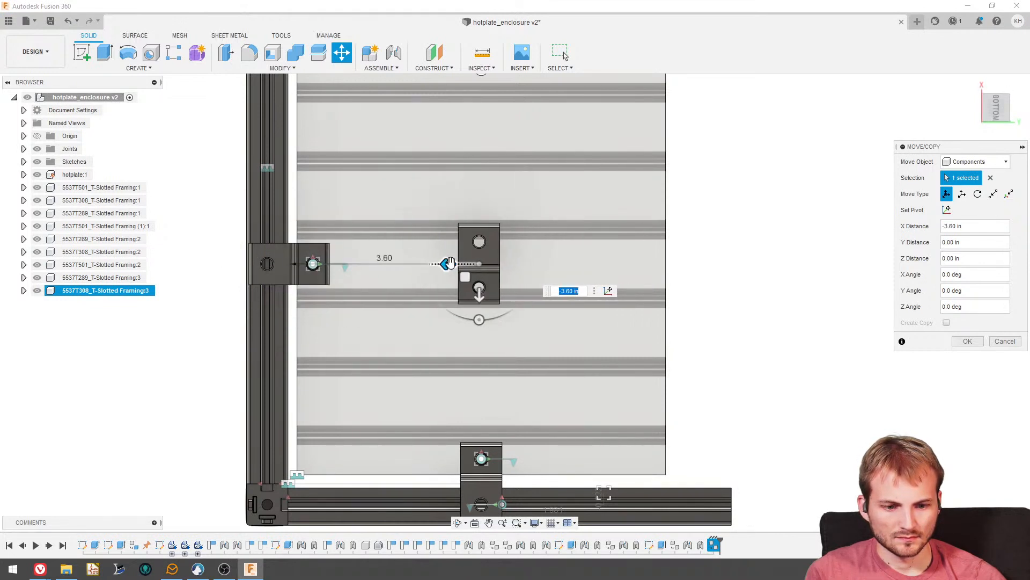
{"action": "left_click_drag", "start_coordinate": [479, 292], "coordinate": [479, 157]}
{"action": "scroll", "coordinate": [475, 320], "scroll_direction": "down", "scroll_amount": 3}
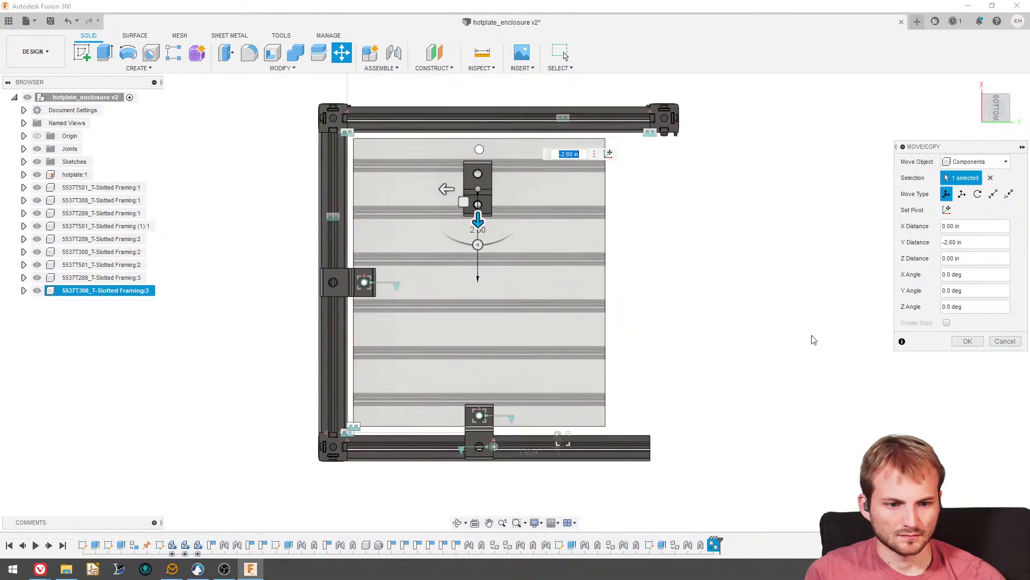
{"action": "left_click", "coordinate": [966, 345]}
- Joint the copied mounting bracket's hole to the hotplate's free mounting hole at -90 degrees with no offset
{"action": "middle_click_drag", "start_coordinate": [539, 207], "coordinate": [577, 233], "text": "shift"}
{"action": "scroll", "coordinate": [508, 138], "scroll_direction": "up", "scroll_amount": 5}
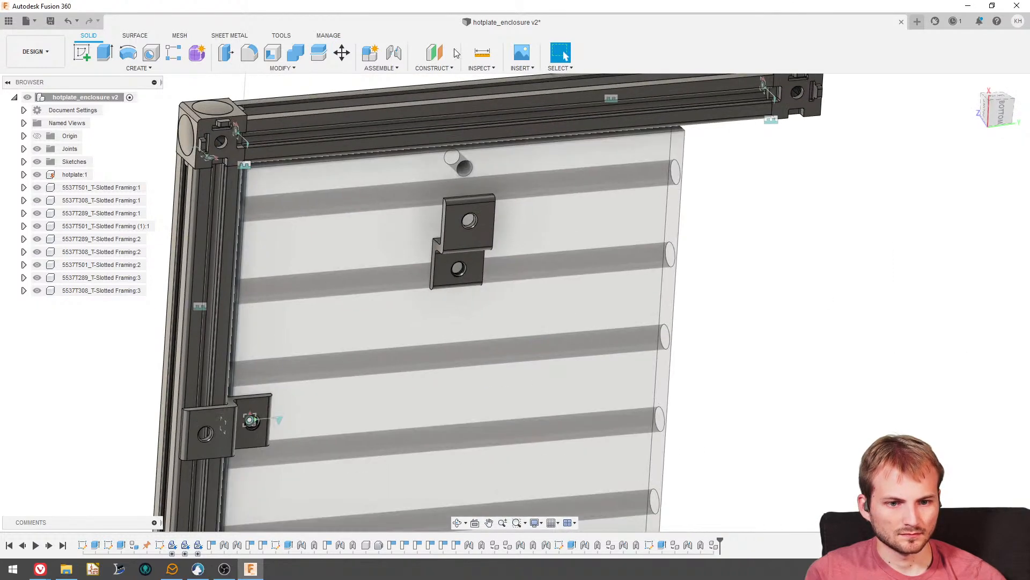
{"action": "left_click", "coordinate": [395, 54]}
{"action": "middle_click_drag", "start_coordinate": [443, 156], "coordinate": [485, 213], "text": "shift"}
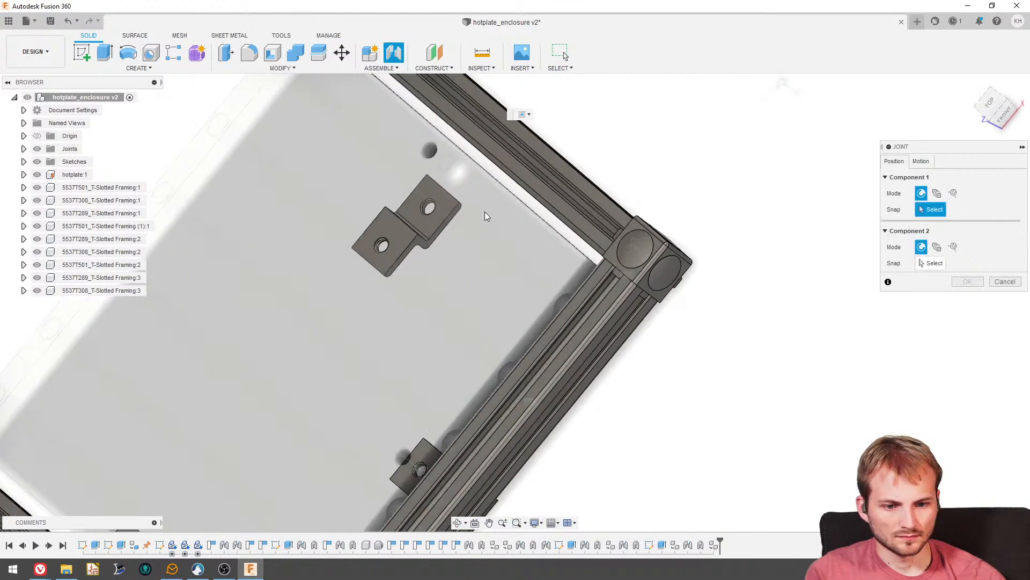
{"action": "scroll", "coordinate": [431, 220], "scroll_direction": "up", "scroll_amount": 5}
{"action": "left_click", "coordinate": [433, 221]}
{"action": "scroll", "coordinate": [433, 221], "scroll_direction": "down", "scroll_amount": 4}
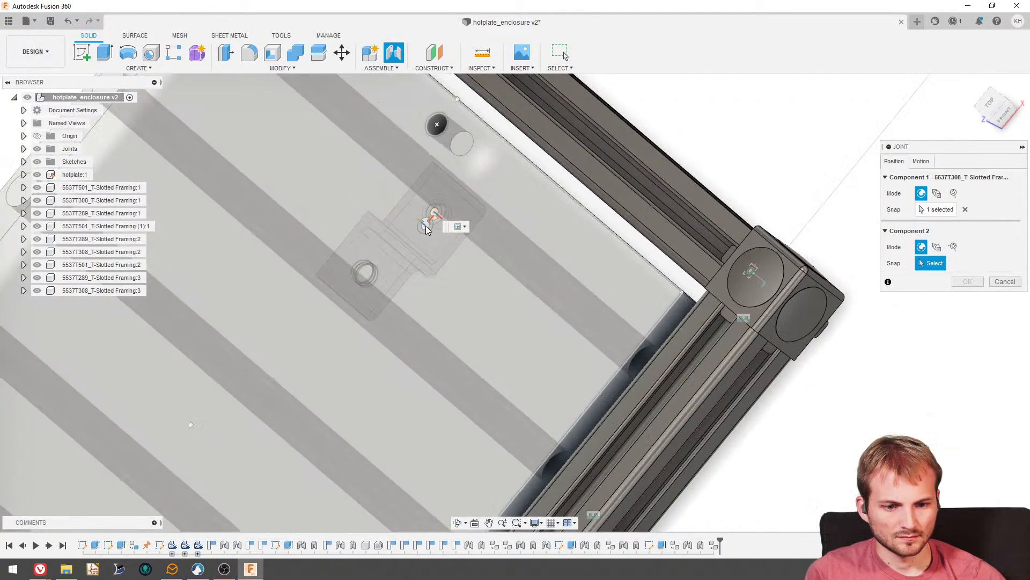
{"action": "middle_click_drag", "start_coordinate": [469, 146], "coordinate": [520, 166], "text": "shift"}
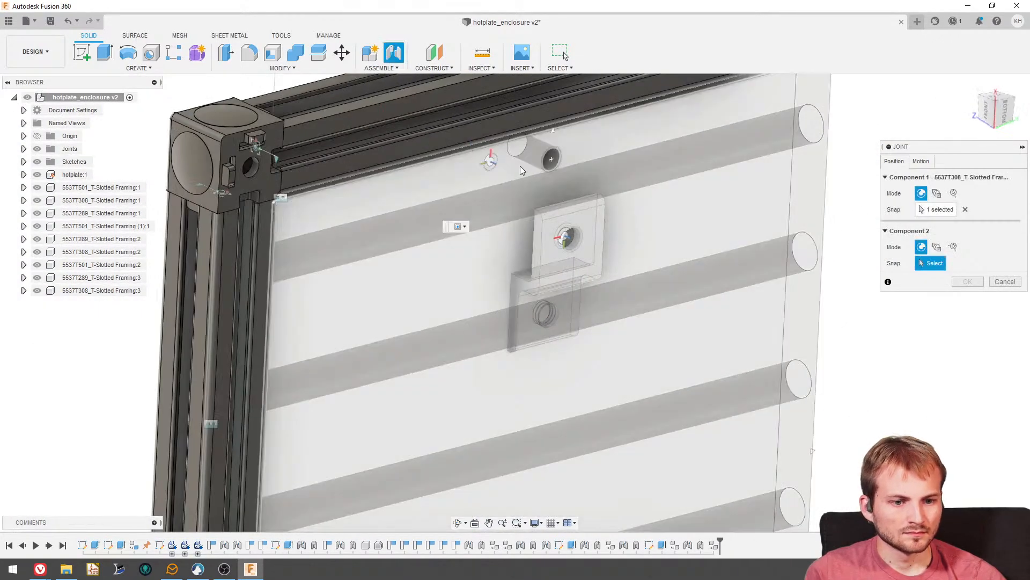
{"action": "scroll", "coordinate": [544, 169], "scroll_direction": "up", "scroll_amount": 4}
{"action": "left_click", "coordinate": [549, 169]}
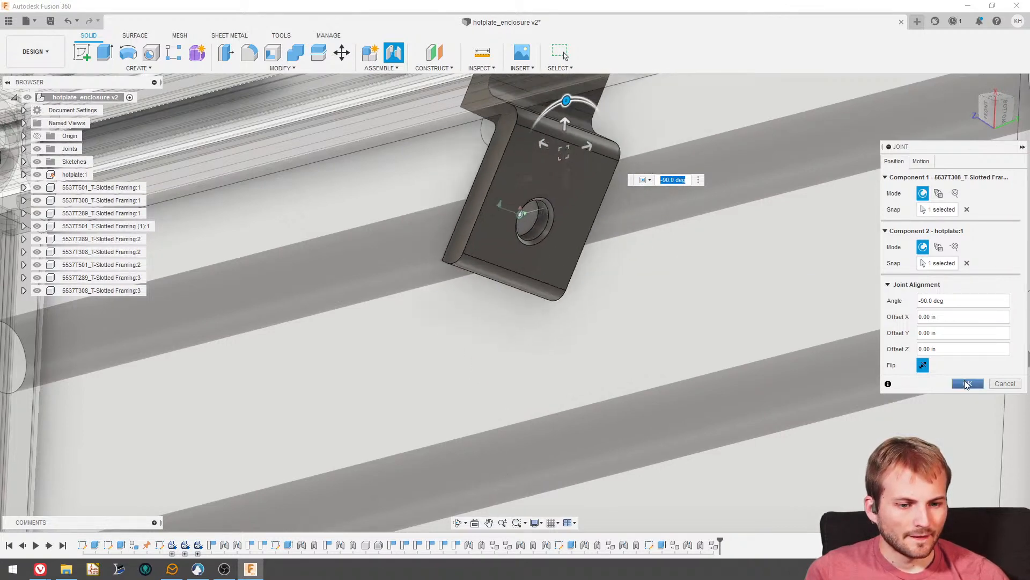
{"action": "left_click", "coordinate": [966, 383]}
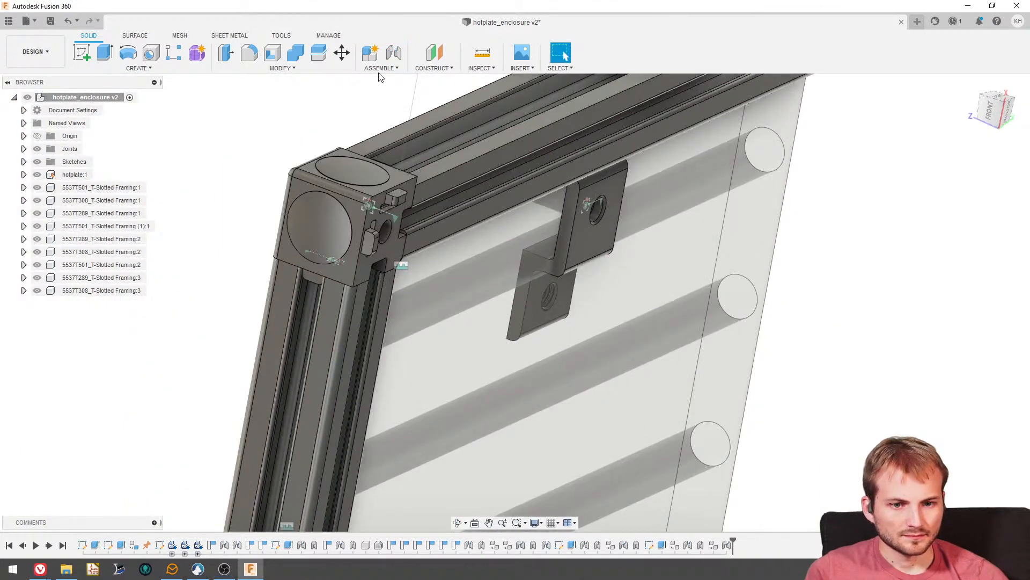
- Add a rigid as-built joint between the copied mounting bracket and the hotplate in addition to their existing joint
{"action": "left_click", "coordinate": [381, 68]}
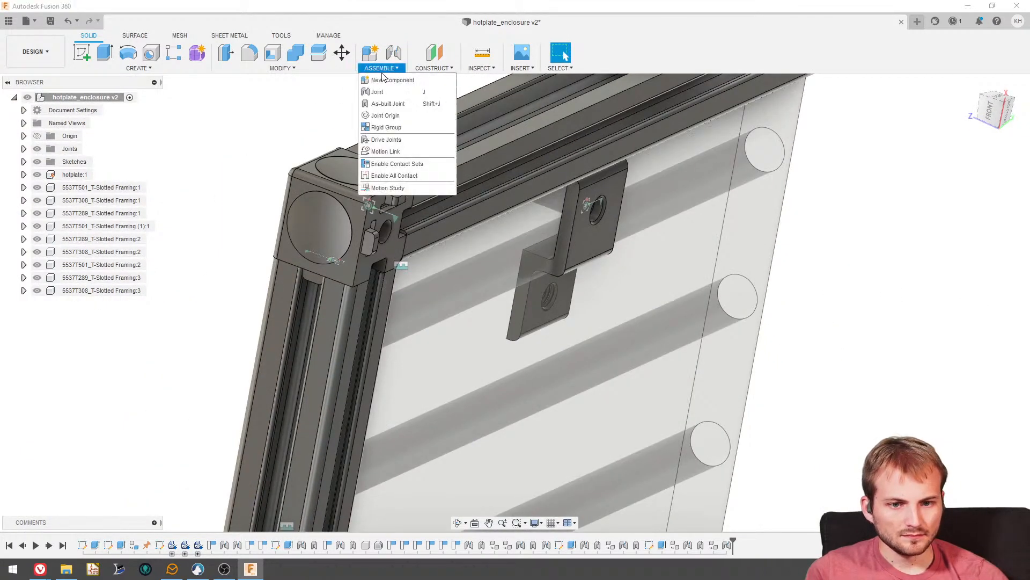
{"action": "left_click", "coordinate": [387, 99]}
{"action": "left_click", "coordinate": [585, 238]}
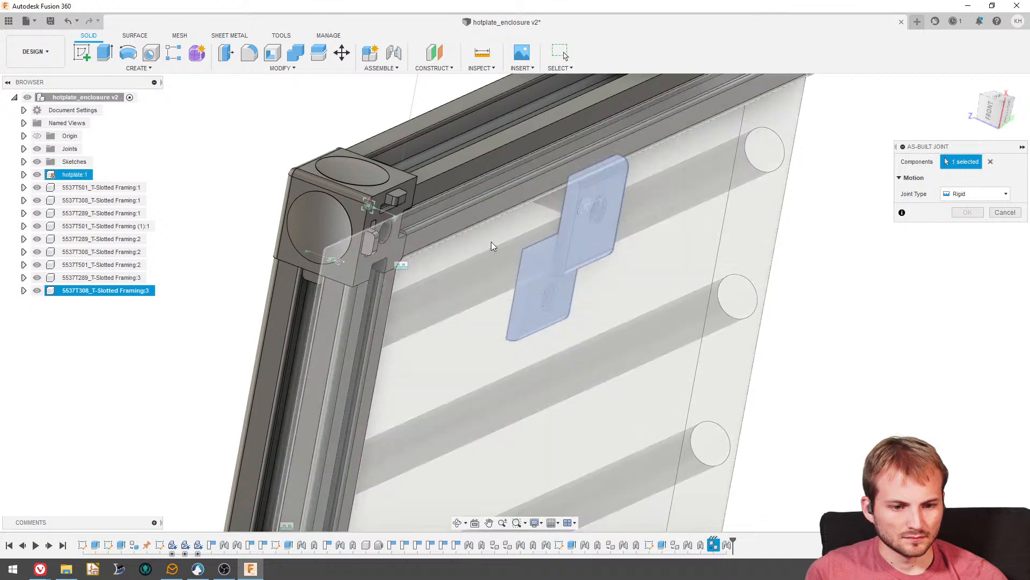
{"action": "left_click", "coordinate": [492, 246]}
{"action": "left_click", "coordinate": [601, 296]}
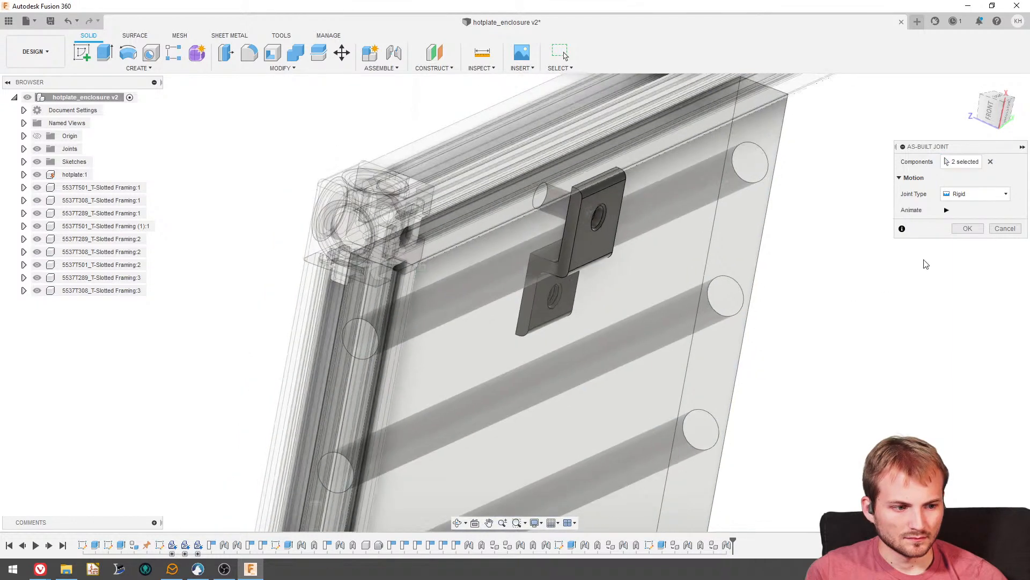
{"action": "left_click", "coordinate": [967, 228]}
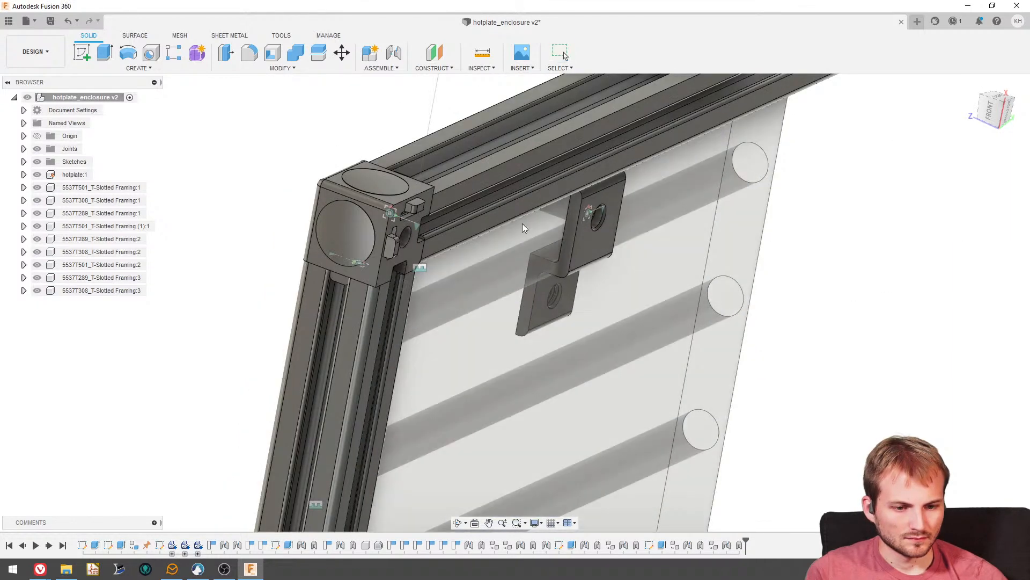
- Paste a copy of the corner bracket at the side rail's end and rotate it 90 degrees about Y
{"action": "middle_click_drag", "start_coordinate": [554, 182], "coordinate": [601, 203], "text": "shift"}
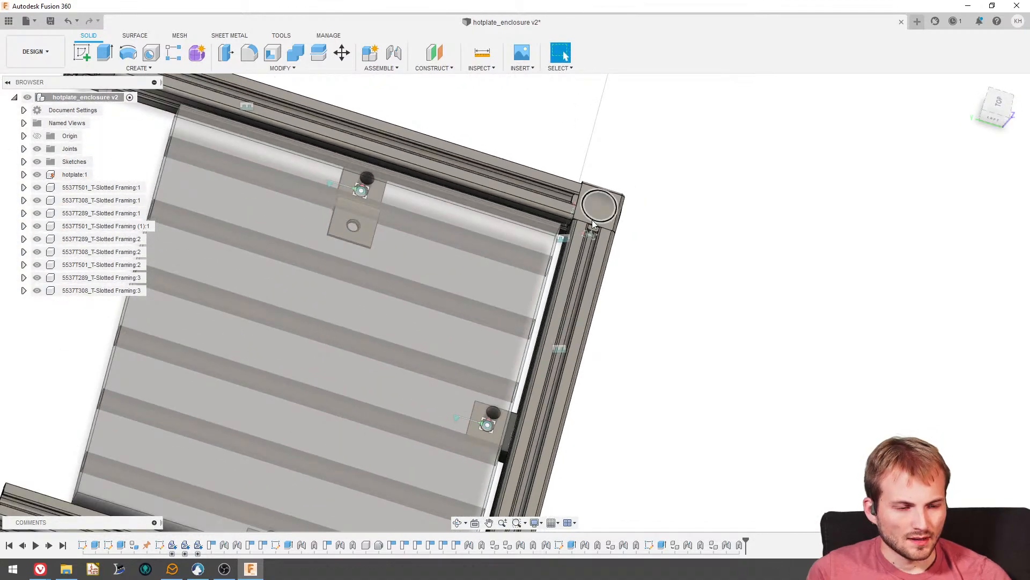
{"action": "scroll", "coordinate": [589, 229], "scroll_direction": "down", "scroll_amount": 5}
{"action": "middle_click_drag", "start_coordinate": [530, 237], "coordinate": [429, 349], "text": "shift"}
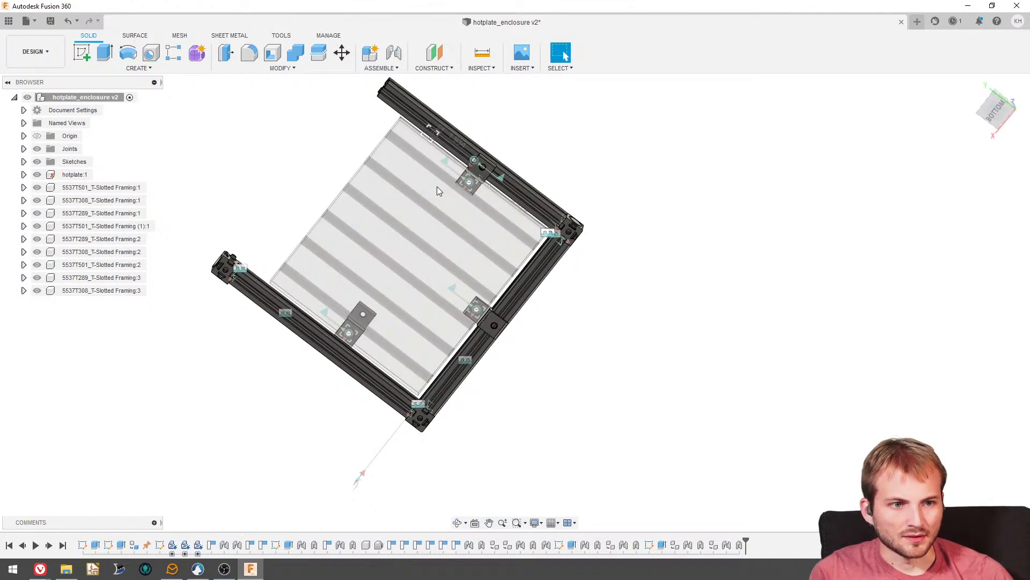
{"action": "middle_click_drag", "start_coordinate": [436, 187], "coordinate": [259, 331], "text": "shift"}
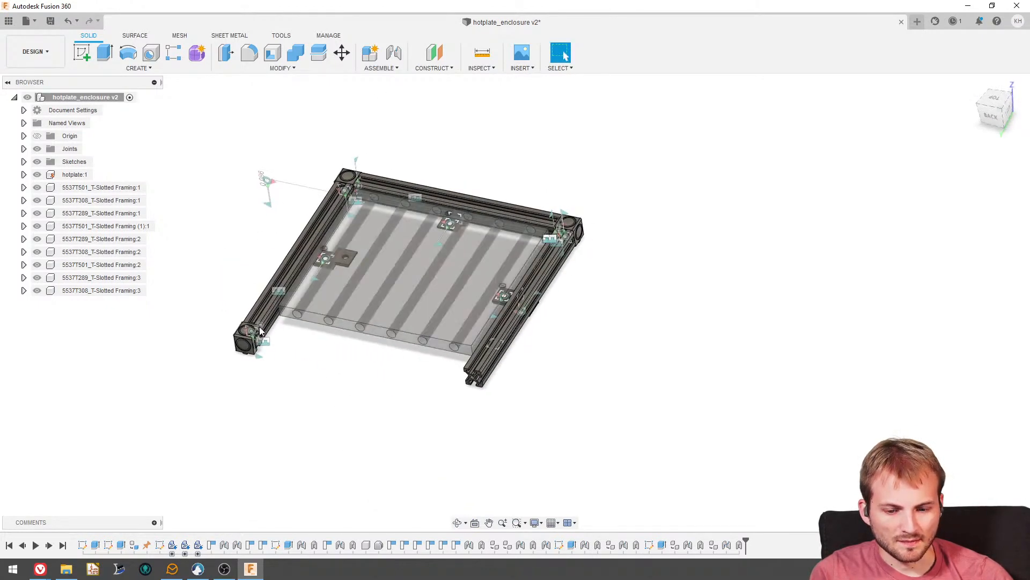
{"action": "scroll", "coordinate": [259, 331], "scroll_direction": "up", "scroll_amount": 4}
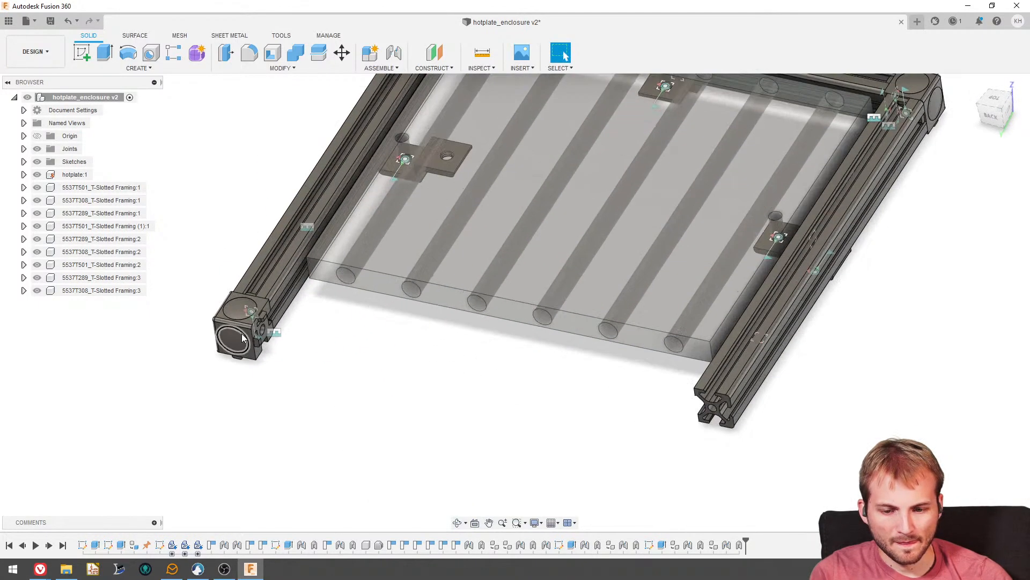
{"action": "left_click", "coordinate": [394, 54]}
{"action": "left_click", "coordinate": [993, 281]}
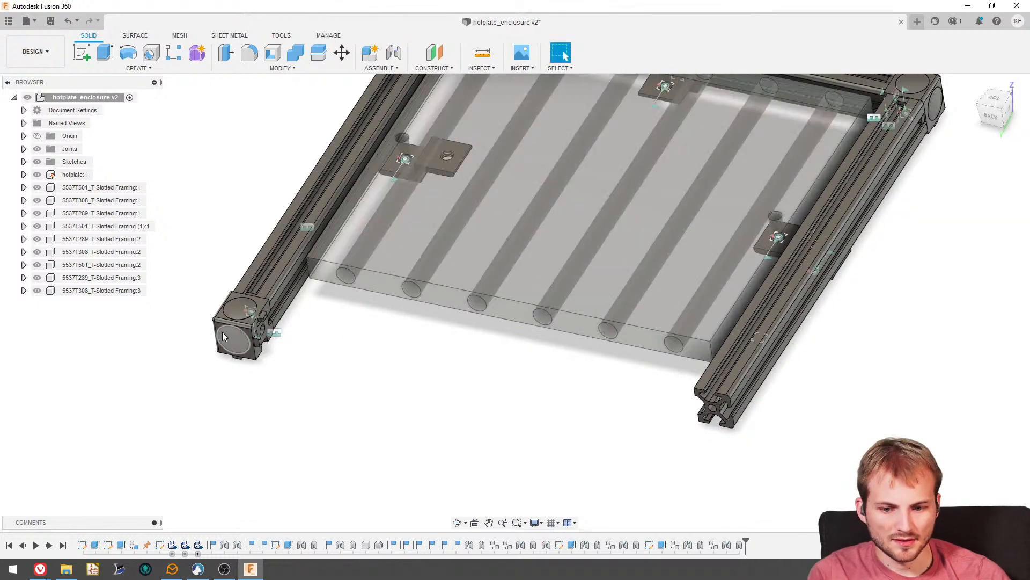
{"action": "left_click", "coordinate": [114, 278]}
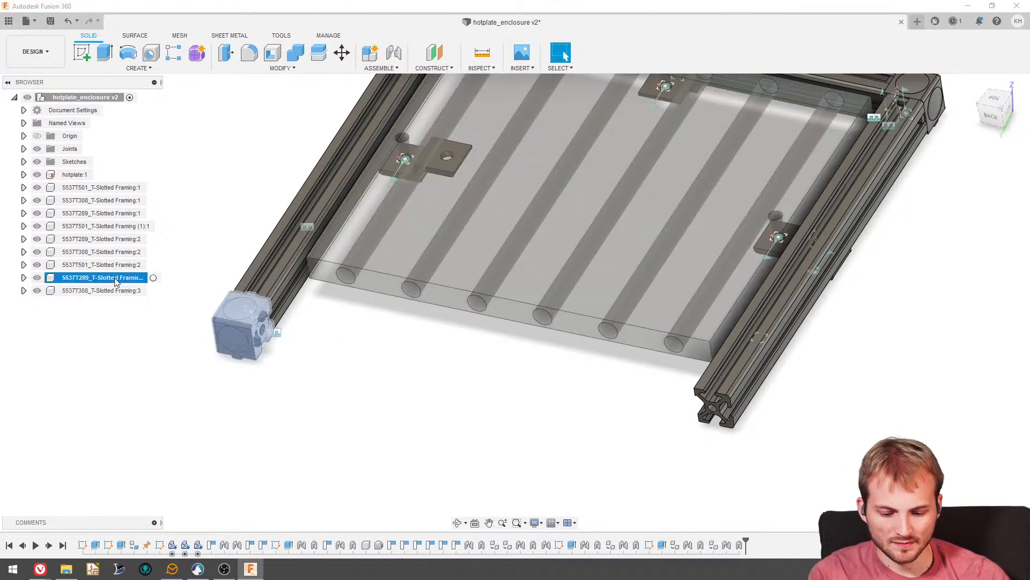
{"action": "key", "text": "ctrl+c"}
{"action": "key", "text": "ctrl+v"}
{"action": "left_click_drag", "start_coordinate": [202, 354], "coordinate": [289, 335]}
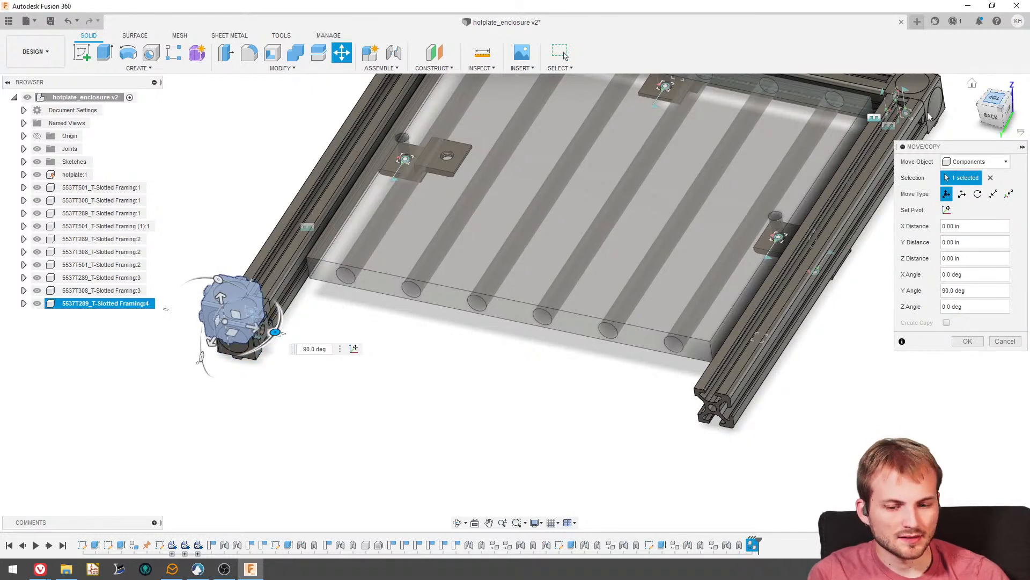
- Move the copied corner bracket across the frame to just beyond the opposite side rail's free end
{"action": "left_click", "coordinate": [994, 98]}
{"action": "scroll", "coordinate": [397, 408], "scroll_direction": "up", "scroll_amount": 5}
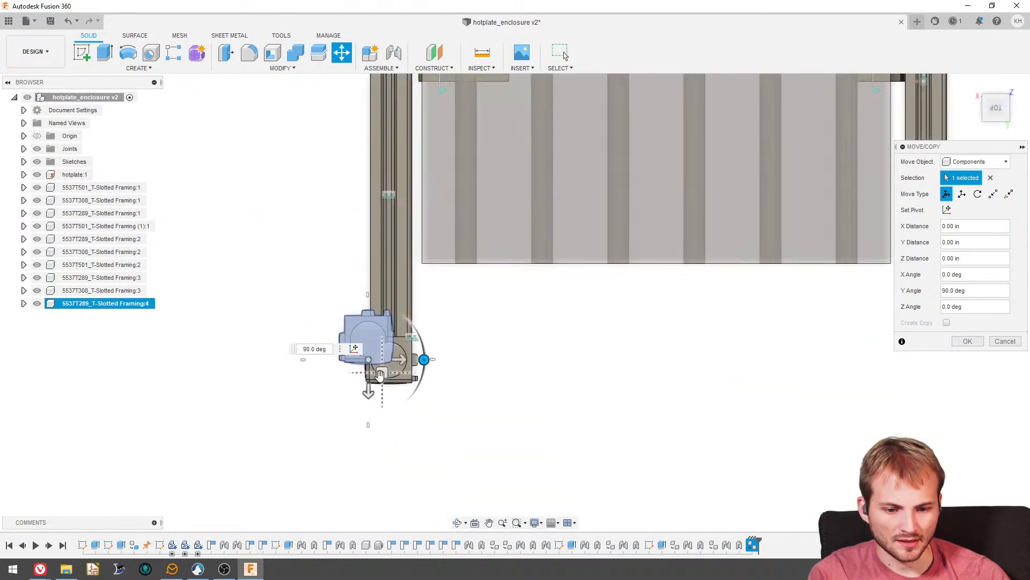
{"action": "left_click_drag", "start_coordinate": [366, 358], "coordinate": [872, 357]}
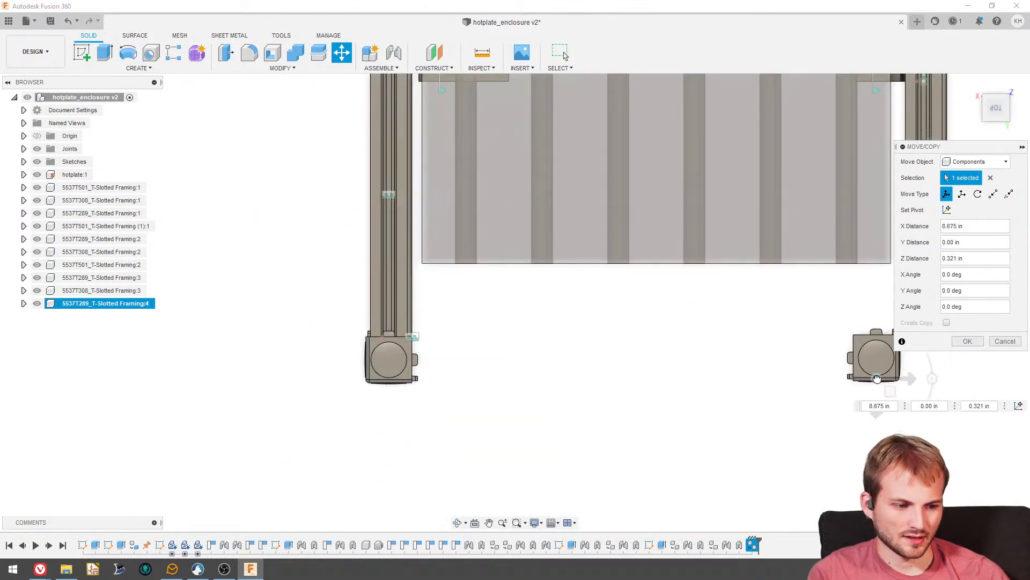
{"action": "scroll", "coordinate": [499, 326], "scroll_direction": "down", "scroll_amount": 3}
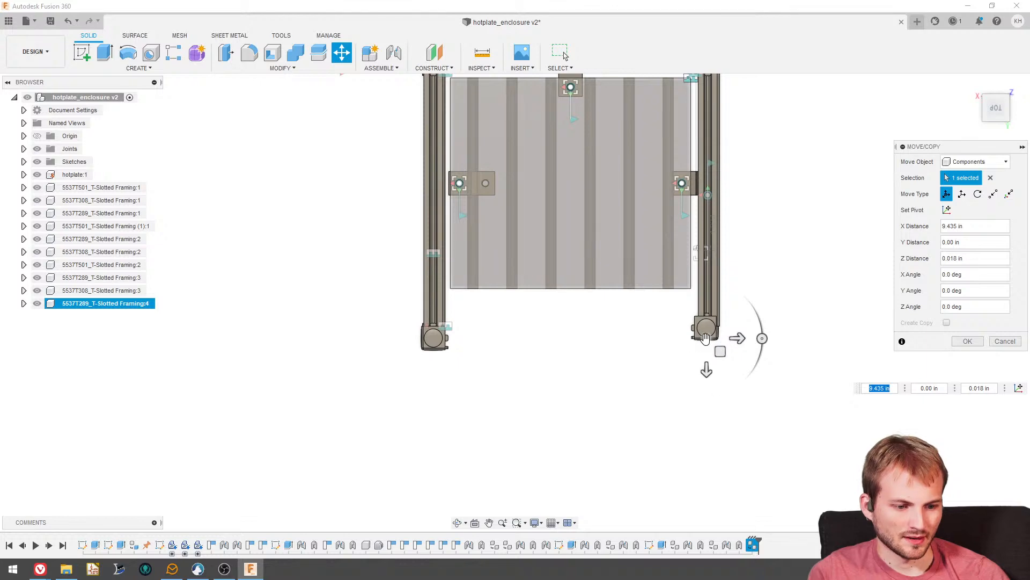
{"action": "left_click_drag", "start_coordinate": [706, 337], "coordinate": [717, 370]}
{"action": "left_click", "coordinate": [967, 341]}
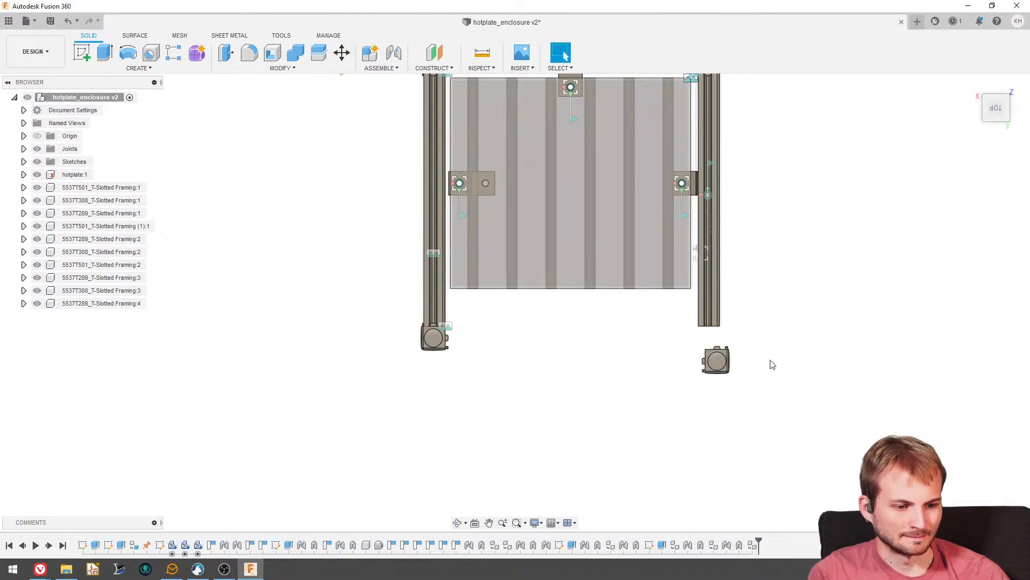
- Joint the copied corner bracket's hole to the center bore of the side rail's free end at 180 degrees with no offset
{"action": "middle_click_drag", "start_coordinate": [771, 364], "coordinate": [776, 398], "text": "shift"}
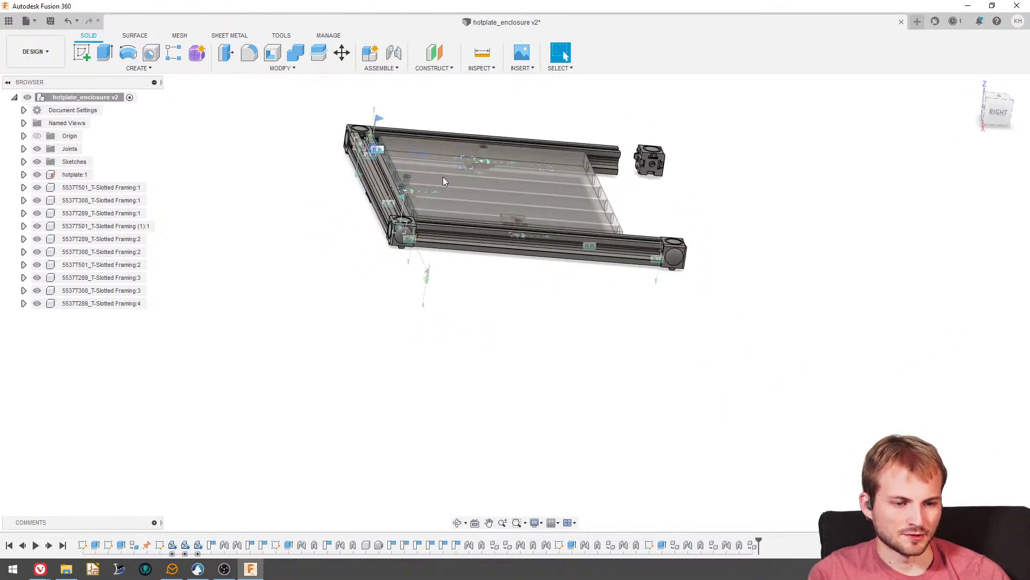
{"action": "middle_click_drag", "start_coordinate": [443, 177], "coordinate": [469, 204], "text": "shift"}
{"action": "scroll", "coordinate": [508, 328], "scroll_direction": "down", "scroll_amount": 2}
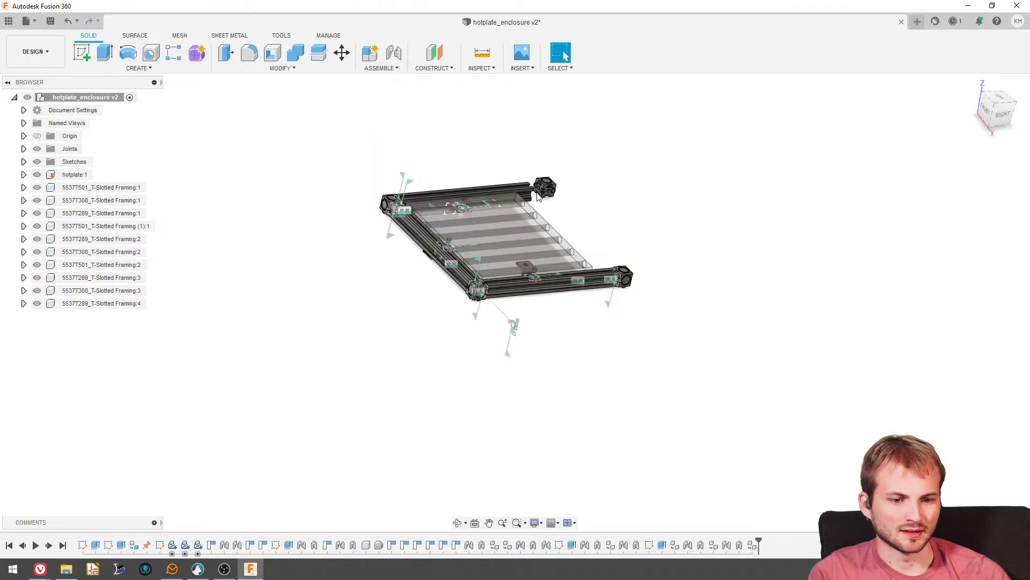
{"action": "scroll", "coordinate": [539, 190], "scroll_direction": "up", "scroll_amount": 5}
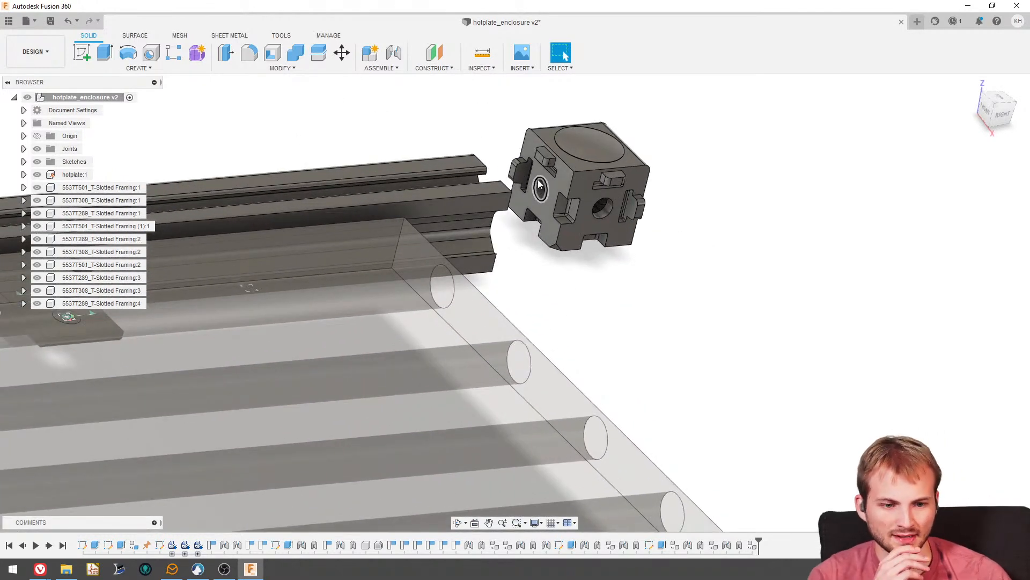
{"action": "scroll", "coordinate": [537, 188], "scroll_direction": "up", "scroll_amount": 2}
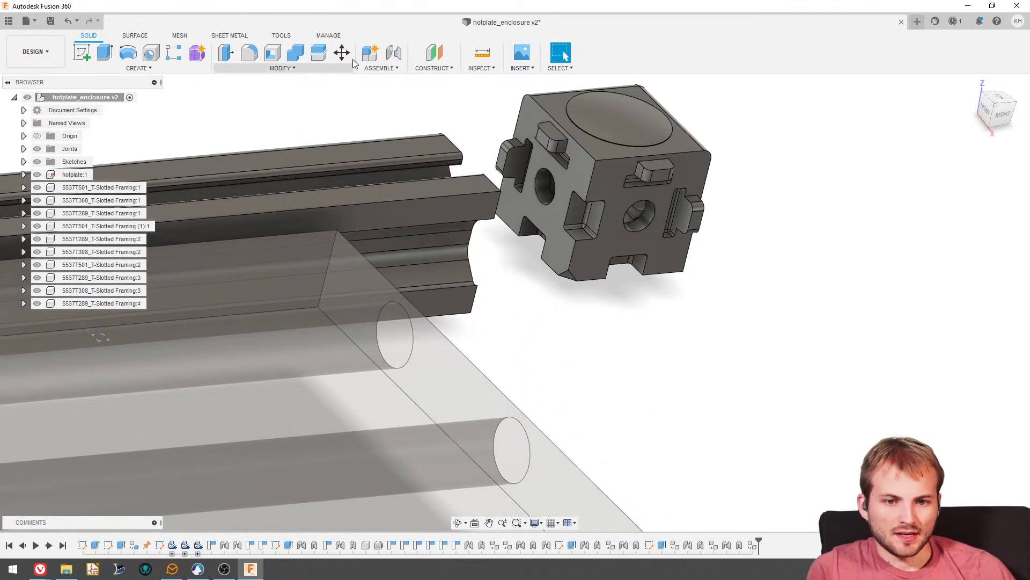
{"action": "left_click", "coordinate": [388, 56]}
{"action": "left_click", "coordinate": [545, 207]}
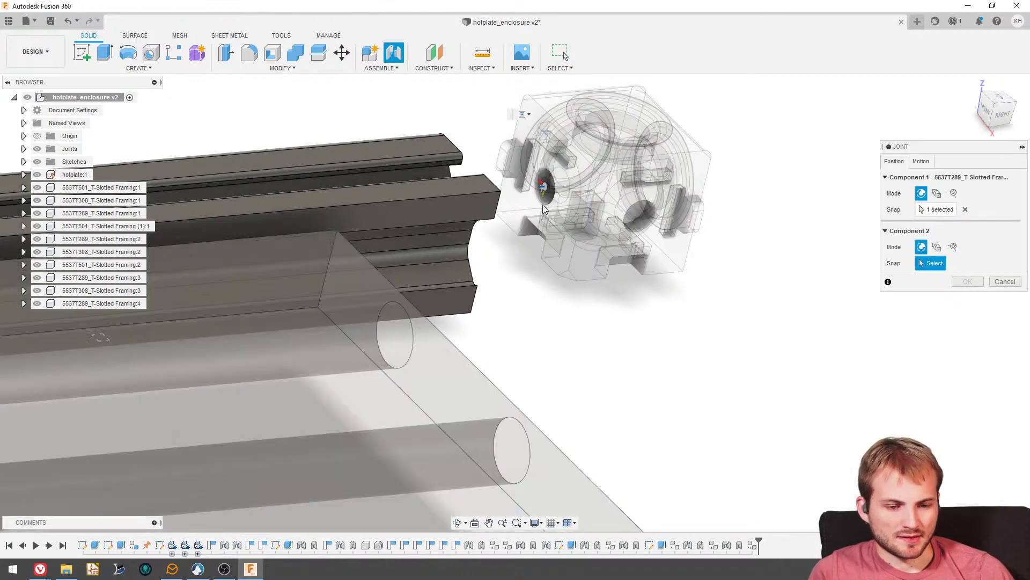
{"action": "left_click", "coordinate": [395, 234]}
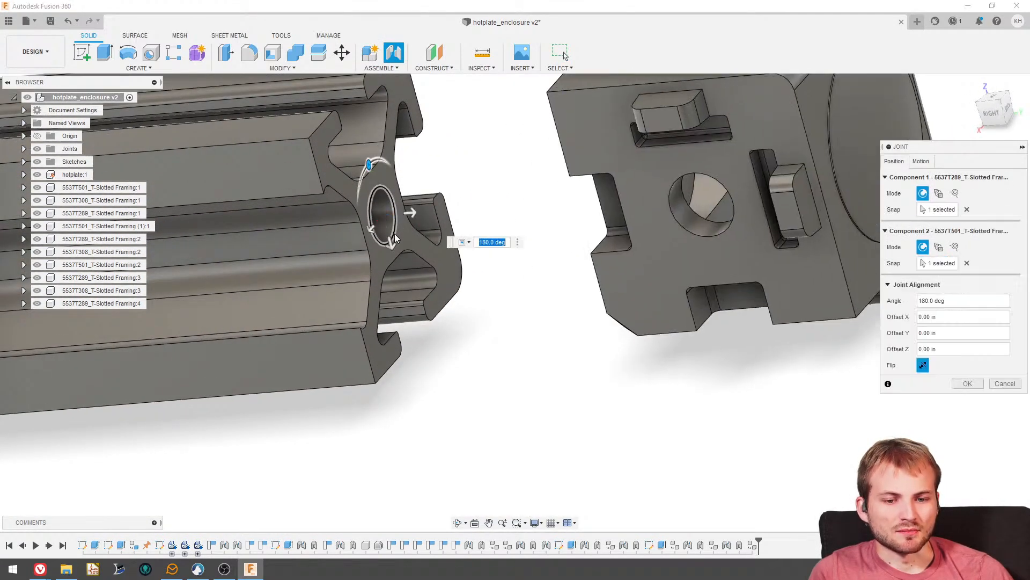
{"action": "scroll", "coordinate": [454, 252], "scroll_direction": "down", "scroll_amount": 6}
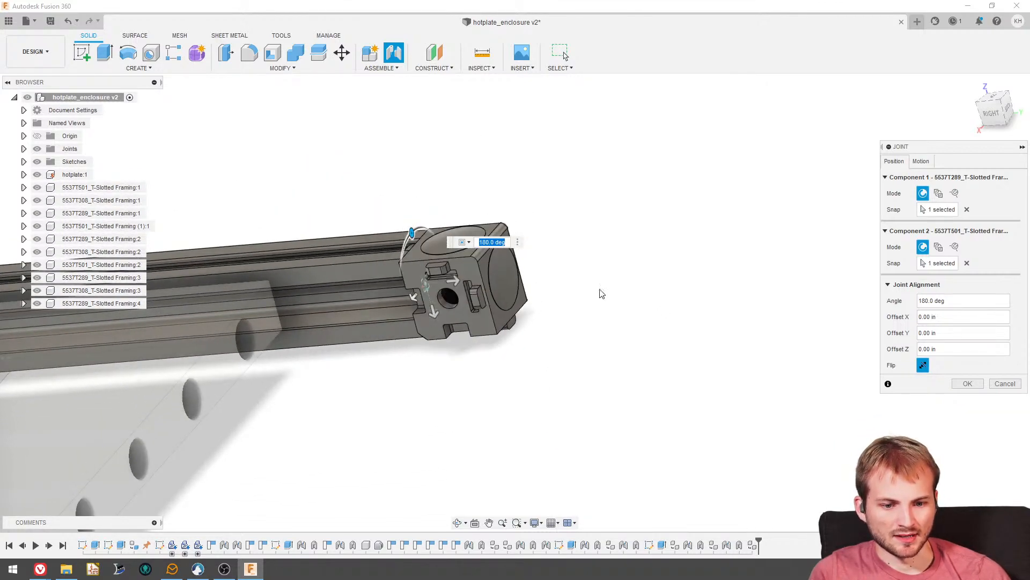
{"action": "middle_click_drag", "start_coordinate": [600, 293], "coordinate": [546, 305], "text": "shift"}
{"action": "left_click", "coordinate": [969, 384]}
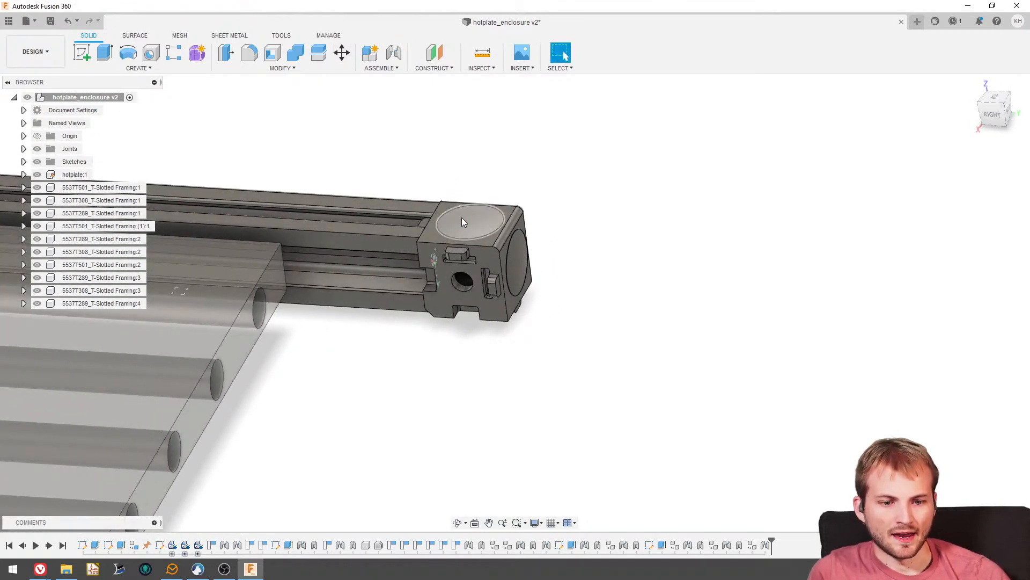
- Add a rigid as-built joint between that side rail and its new end corner bracket in addition to their existing joint
{"action": "left_click", "coordinate": [383, 70]}
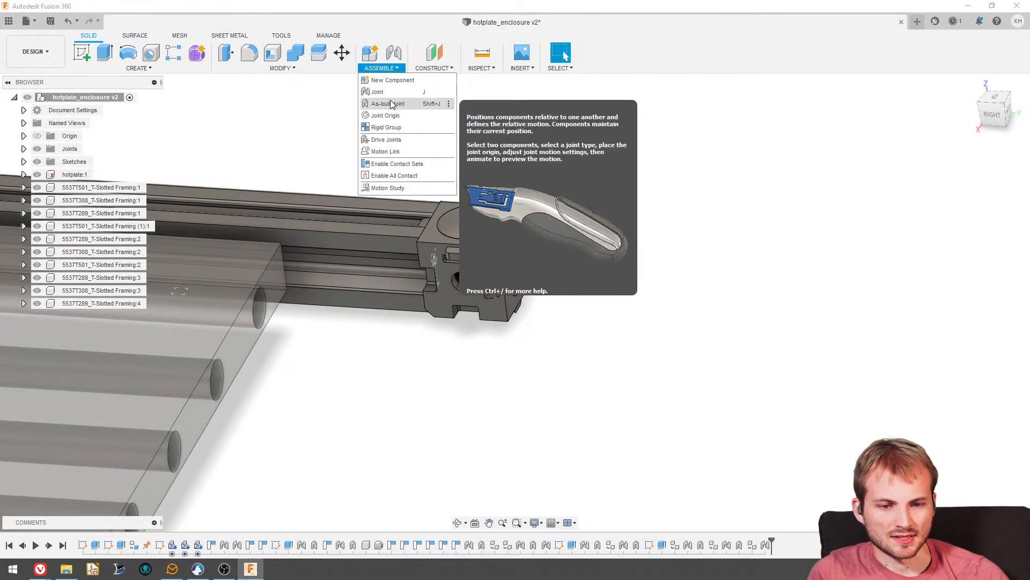
{"action": "left_click", "coordinate": [393, 103]}
{"action": "left_click", "coordinate": [408, 227]}
{"action": "left_click", "coordinate": [478, 243]}
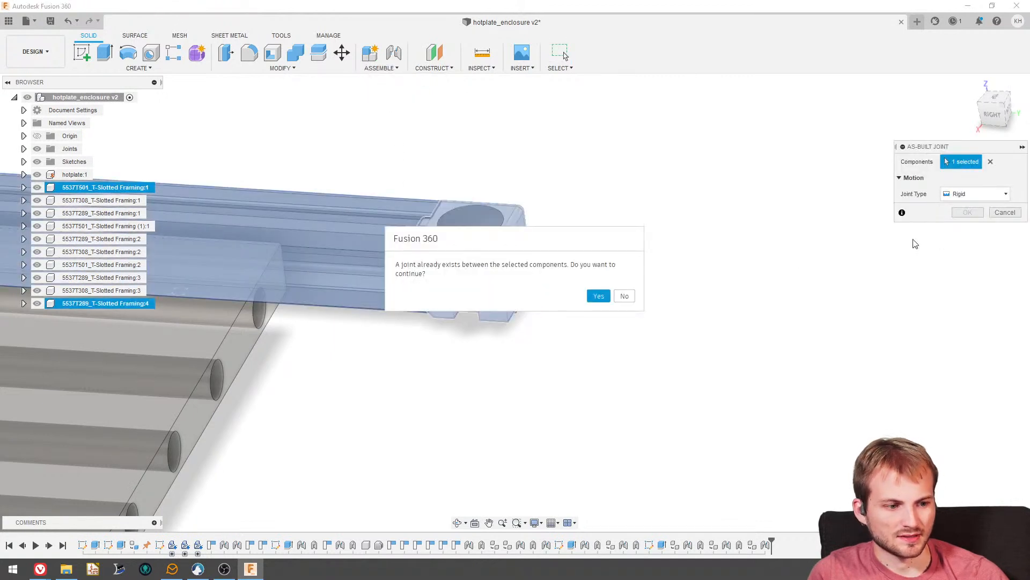
{"action": "left_click", "coordinate": [598, 296]}
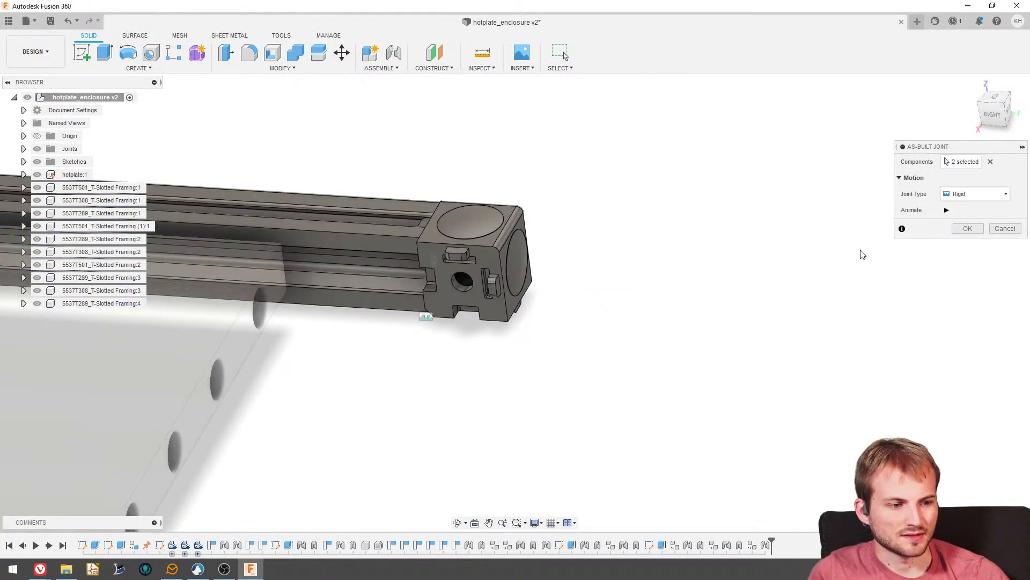
{"action": "left_click", "coordinate": [966, 228]}
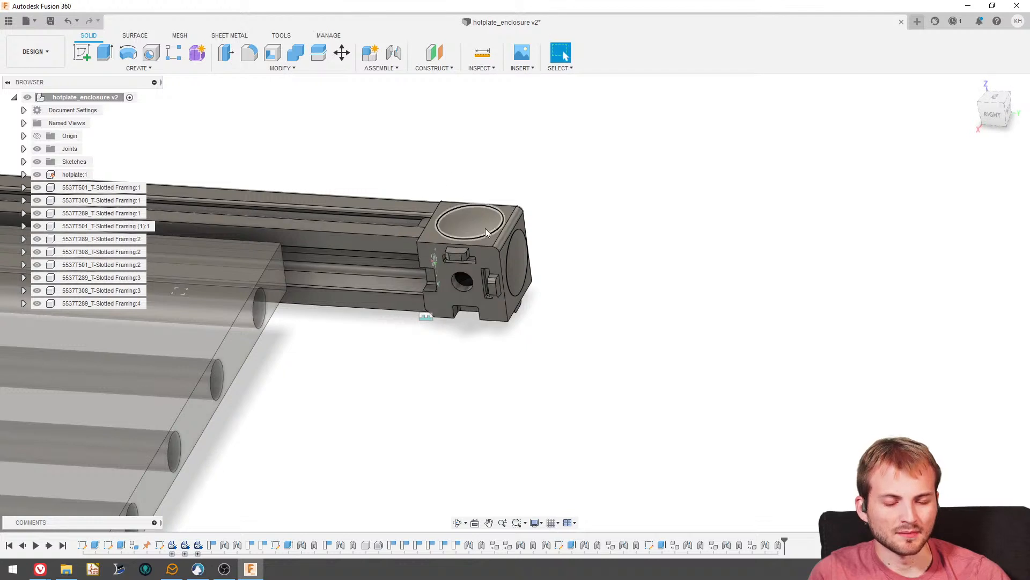
- Examine from the back and below how the new mounting bracket is oriented relative to the hotplate and side rail
{"action": "scroll", "coordinate": [485, 227], "scroll_direction": "down", "scroll_amount": 6}
{"action": "middle_click_drag", "start_coordinate": [485, 227], "coordinate": [428, 249], "text": "shift"}
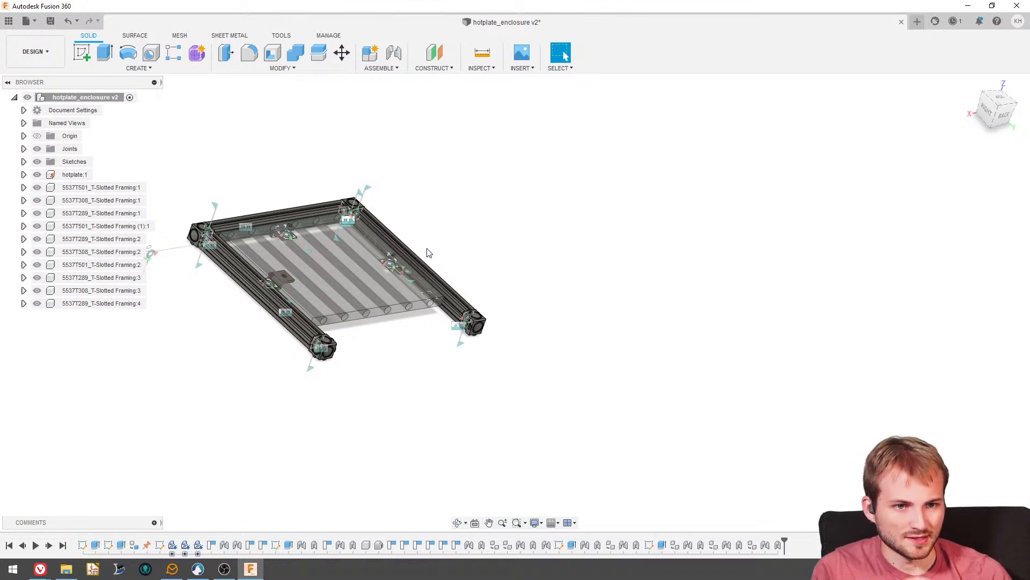
{"action": "middle_click_drag", "start_coordinate": [427, 252], "coordinate": [564, 56], "text": "shift"}
{"action": "middle_click_drag", "start_coordinate": [388, 293], "coordinate": [387, 349], "text": "shift"}
{"action": "scroll", "coordinate": [317, 326], "scroll_direction": "up", "scroll_amount": 5}
{"action": "middle_click_drag", "start_coordinate": [313, 325], "coordinate": [235, 290], "text": "shift"}
{"action": "left_click", "coordinate": [995, 108]}
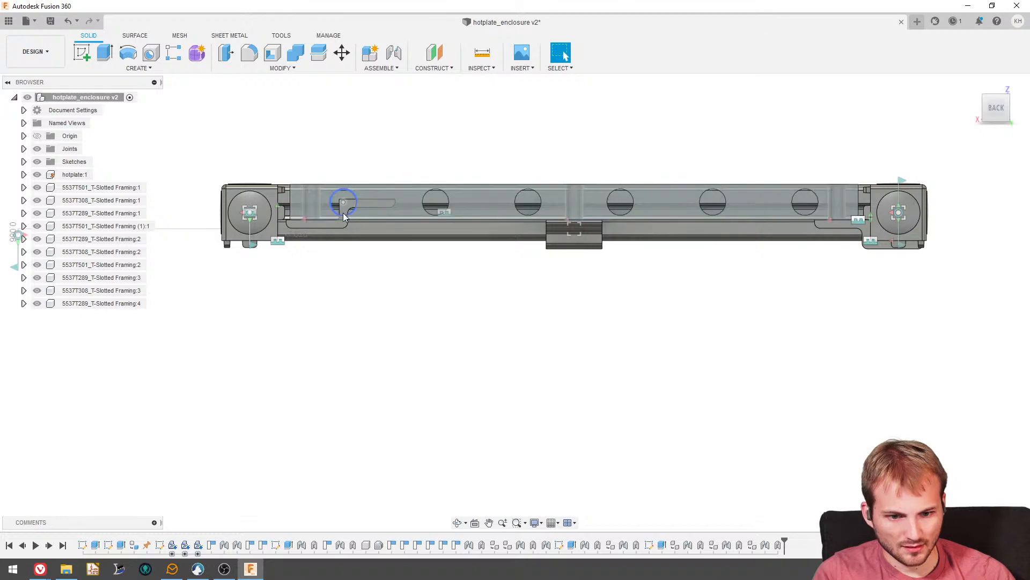
{"action": "mouse_move", "coordinate": [341, 241]}
{"action": "middle_mouse_down", "text": "shift"}
{"action": "mouse_move", "coordinate": [338, 202]}
{"action": "mouse_move", "coordinate": [340, 246]}
{"action": "middle_mouse_up", "text": "shift"}
{"action": "scroll", "coordinate": [340, 248], "scroll_direction": "up", "scroll_amount": 3}
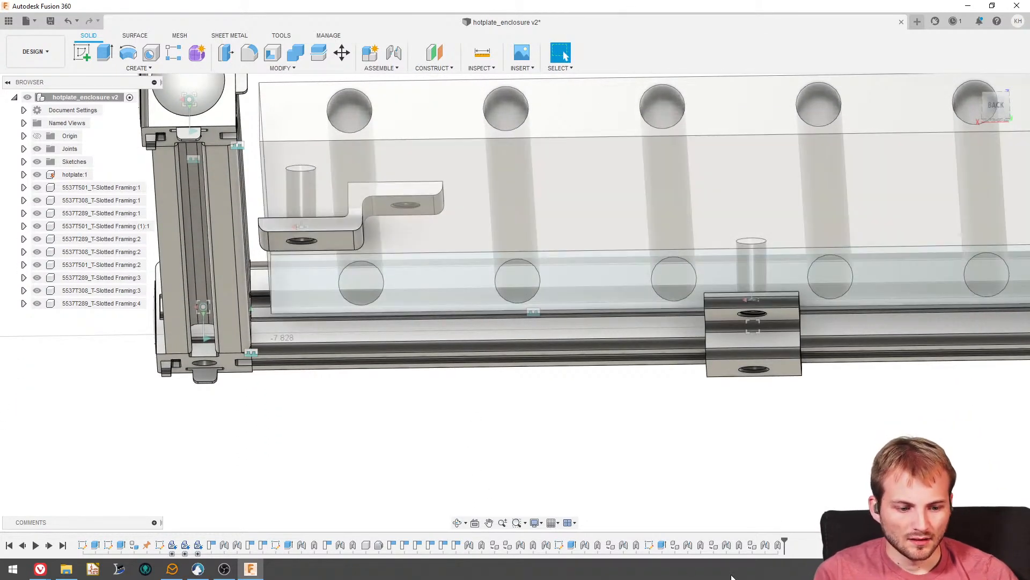
- Delete the joint between the wrongly oriented copied mounting bracket and the hotplate's side hole
{"action": "left_click", "coordinate": [764, 546]}
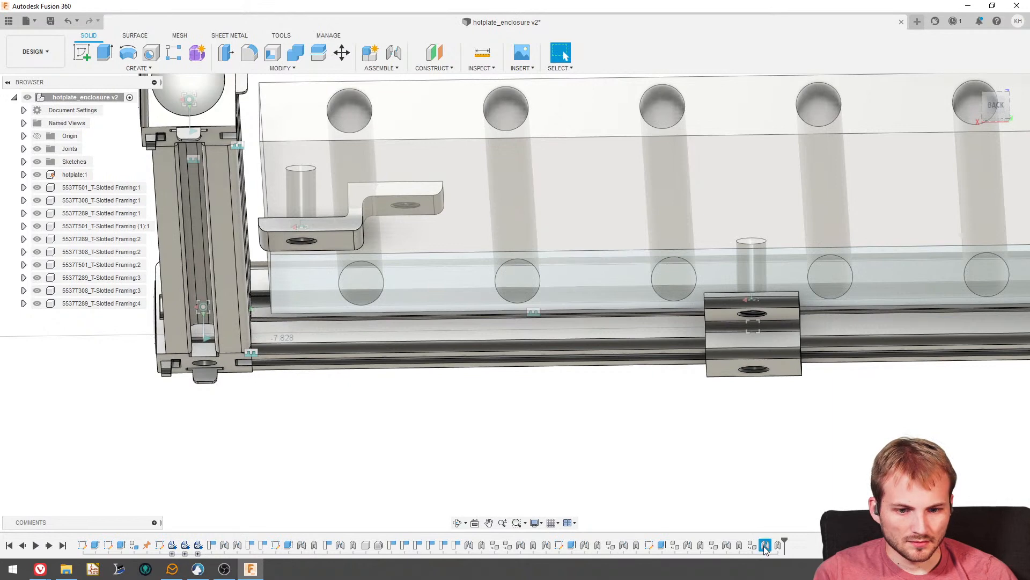
{"action": "left_click", "coordinate": [726, 545]}
{"action": "right_click", "coordinate": [726, 550]}
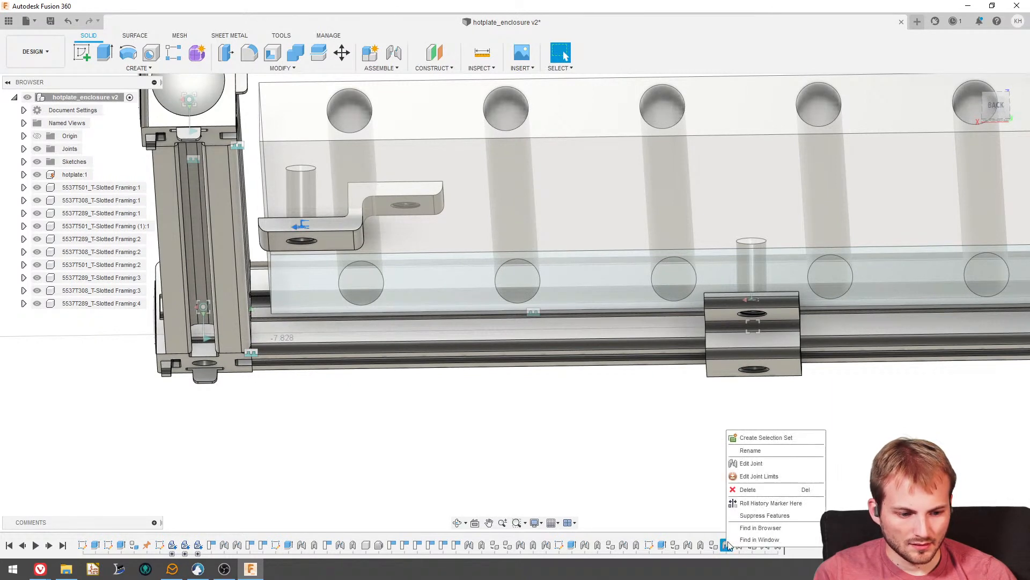
{"action": "left_click", "coordinate": [750, 492]}
- Try jointing the hole in the copied bracket's raised flange to the hotplate's free side hole at -90 degrees with no offset
{"action": "middle_click_drag", "start_coordinate": [418, 340], "coordinate": [405, 322], "text": "shift"}
{"action": "left_click", "coordinate": [393, 52]}
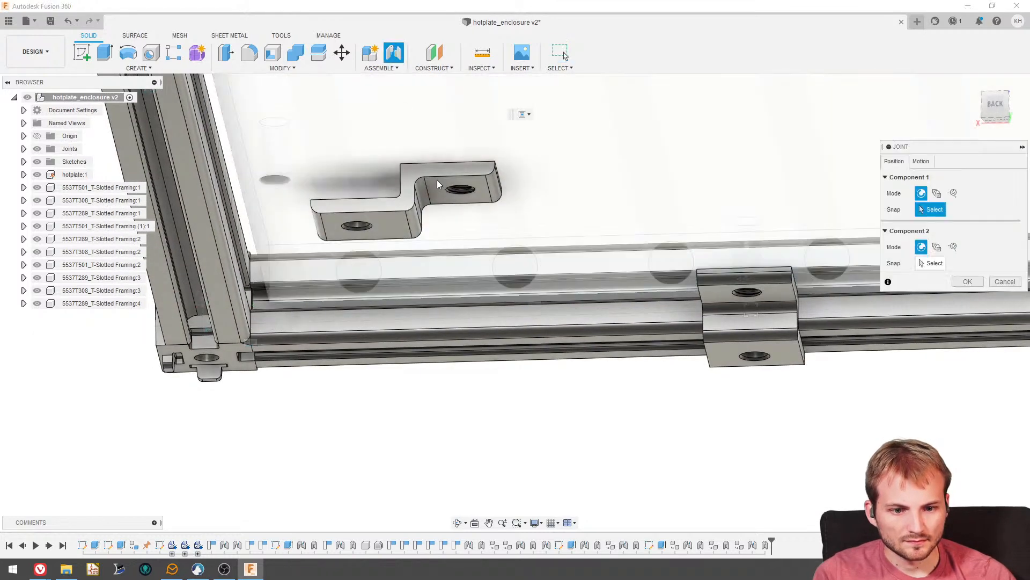
{"action": "scroll", "coordinate": [449, 218], "scroll_direction": "up", "scroll_amount": 5}
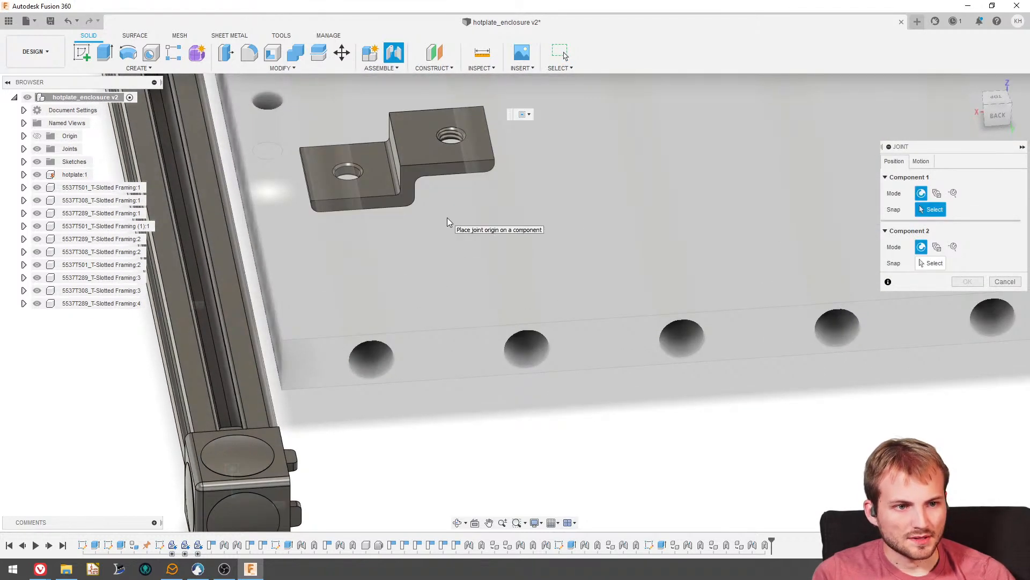
{"action": "scroll", "coordinate": [472, 365], "scroll_direction": "down", "scroll_amount": 5}
{"action": "scroll", "coordinate": [454, 251], "scroll_direction": "up", "scroll_amount": 6}
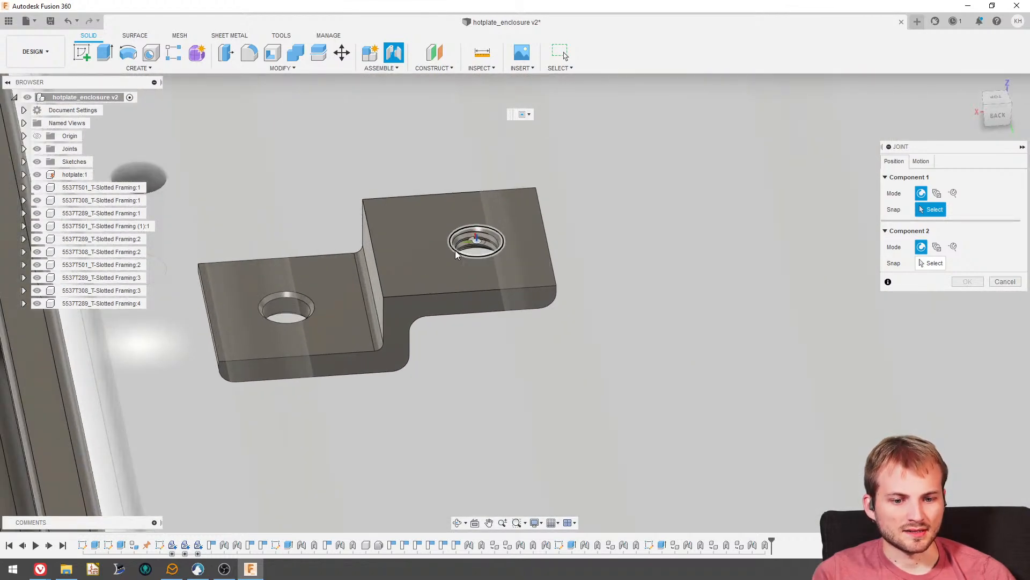
{"action": "left_click", "coordinate": [455, 250]}
{"action": "scroll", "coordinate": [454, 214], "scroll_direction": "down", "scroll_amount": 6}
{"action": "middle_click_drag", "start_coordinate": [322, 270], "coordinate": [316, 204], "text": "shift"}
{"action": "scroll", "coordinate": [313, 401], "scroll_direction": "up", "scroll_amount": 3}
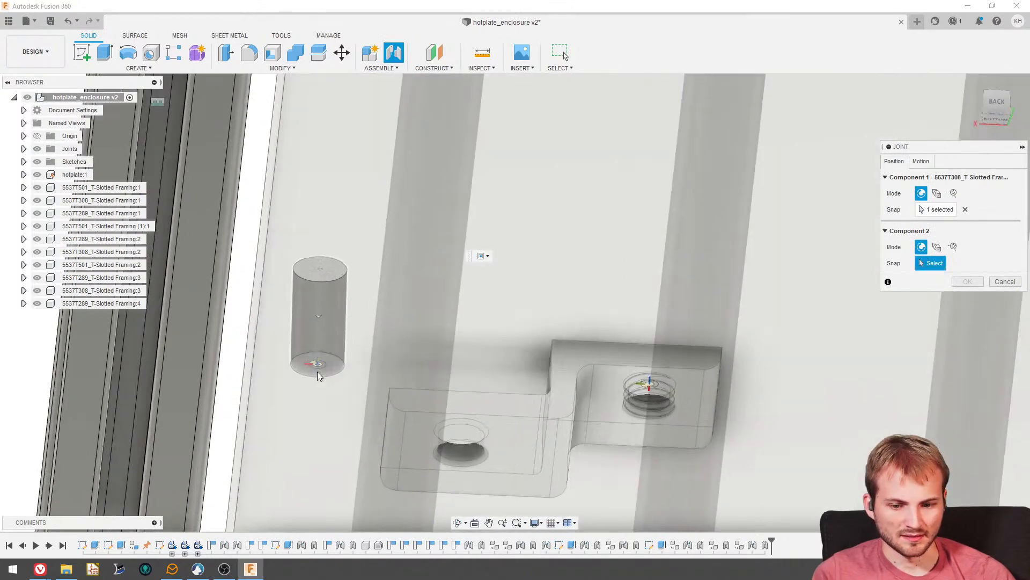
{"action": "scroll", "coordinate": [317, 371], "scroll_direction": "up", "scroll_amount": 3}
{"action": "left_click", "coordinate": [315, 378]}
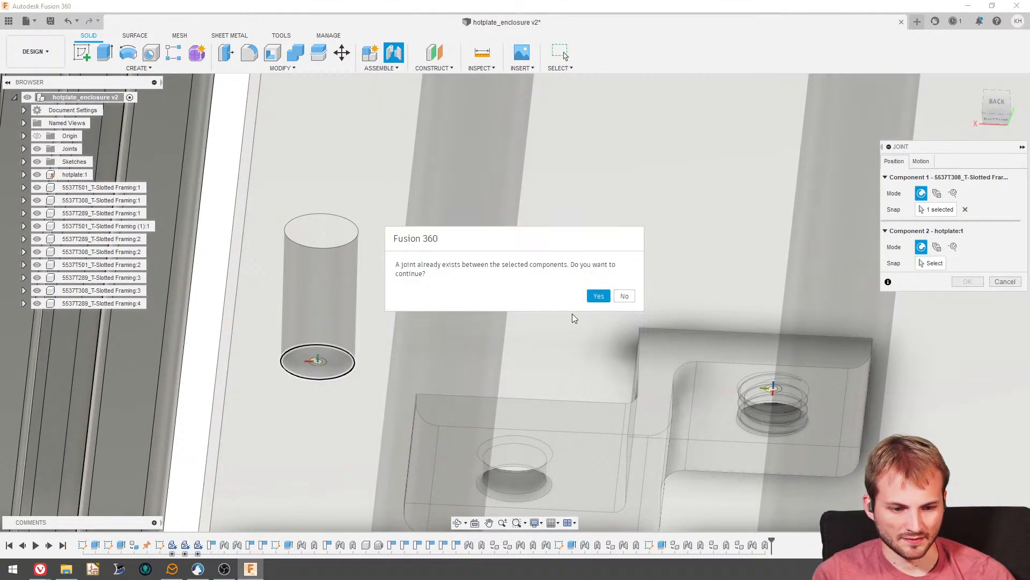
{"action": "left_click", "coordinate": [599, 296]}
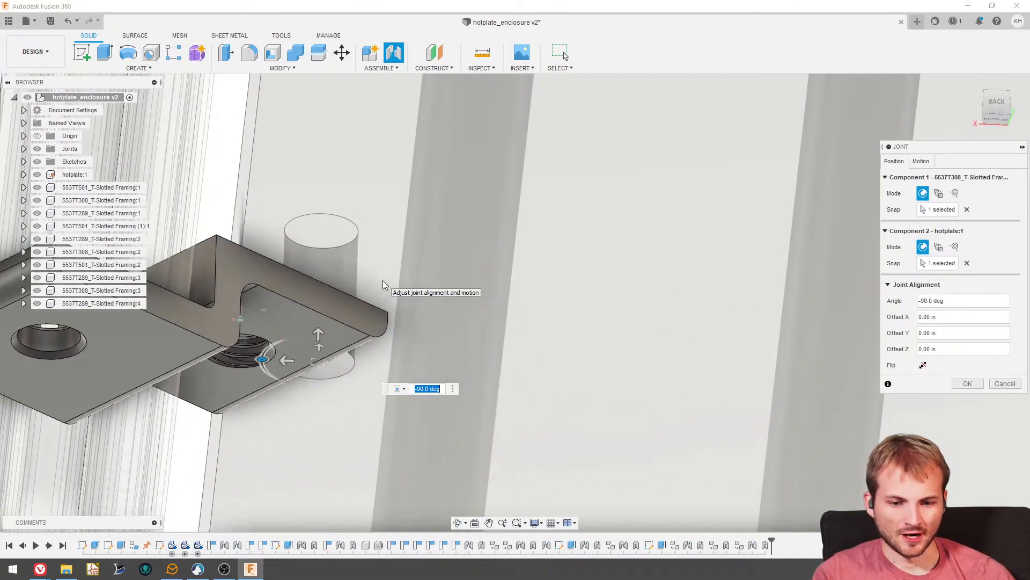
{"action": "scroll", "coordinate": [378, 293], "scroll_direction": "down", "scroll_amount": 6}
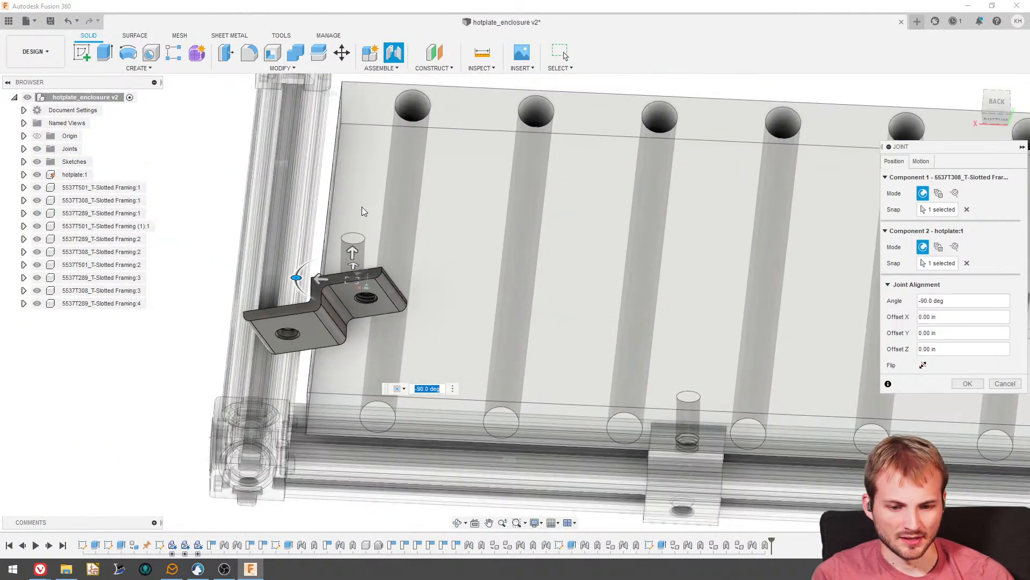
{"action": "mouse_move", "coordinate": [362, 212]}
{"action": "middle_mouse_down", "text": "shift"}
{"action": "mouse_move", "coordinate": [370, 204]}
{"action": "mouse_move", "coordinate": [360, 215]}
{"action": "middle_mouse_up", "text": "shift"}
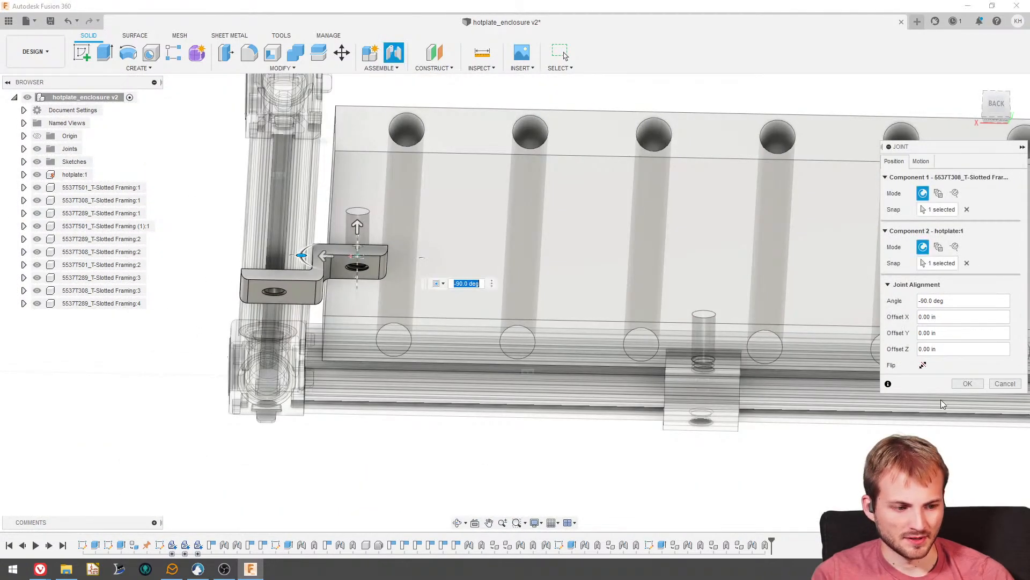
{"action": "left_click", "coordinate": [955, 382]}
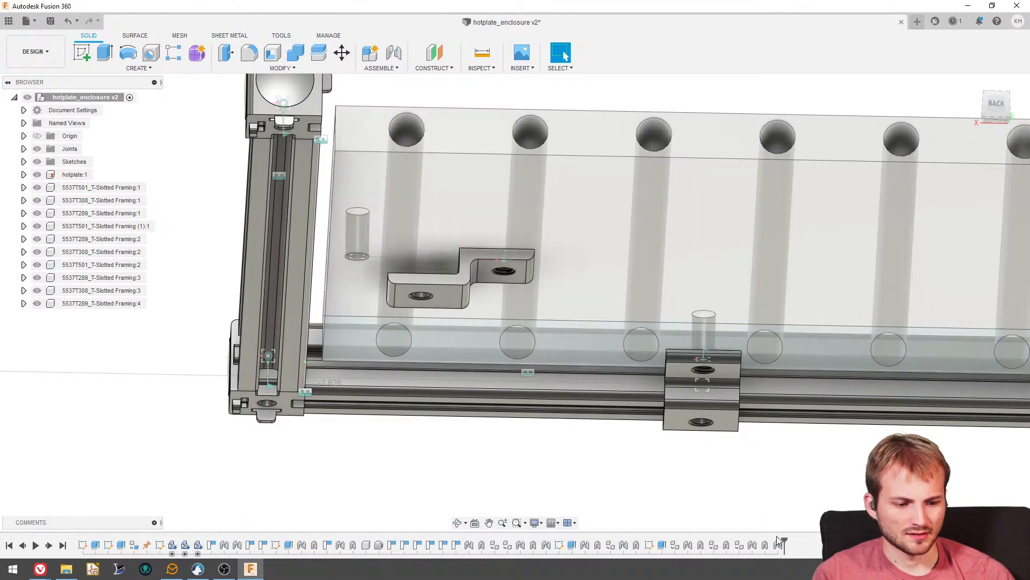
- Change the motion type of the copied bracket's new hotplate joint to Revolute
{"action": "double_click", "coordinate": [778, 545]}
{"action": "left_click", "coordinate": [920, 161]}
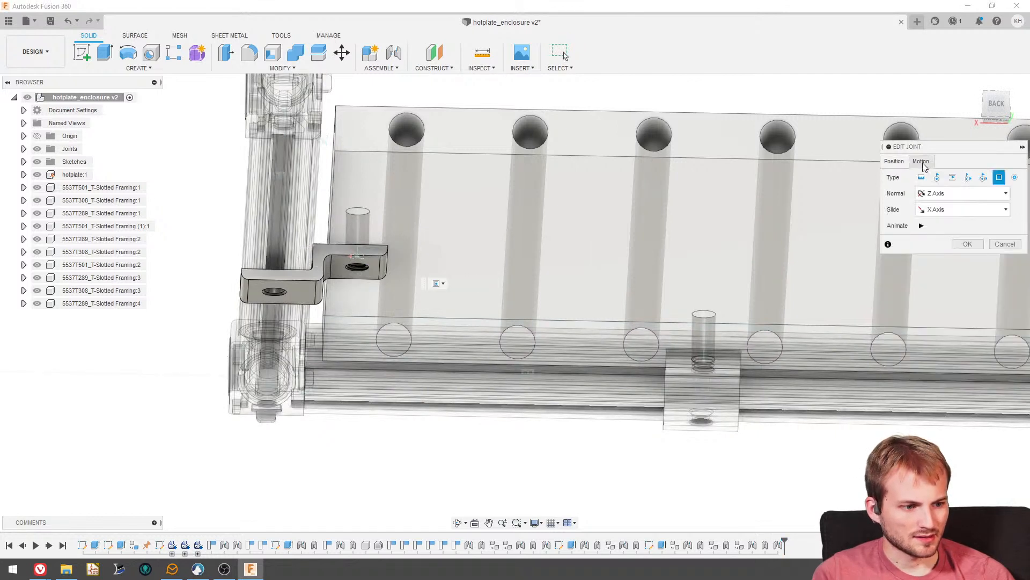
{"action": "left_click", "coordinate": [938, 178]}
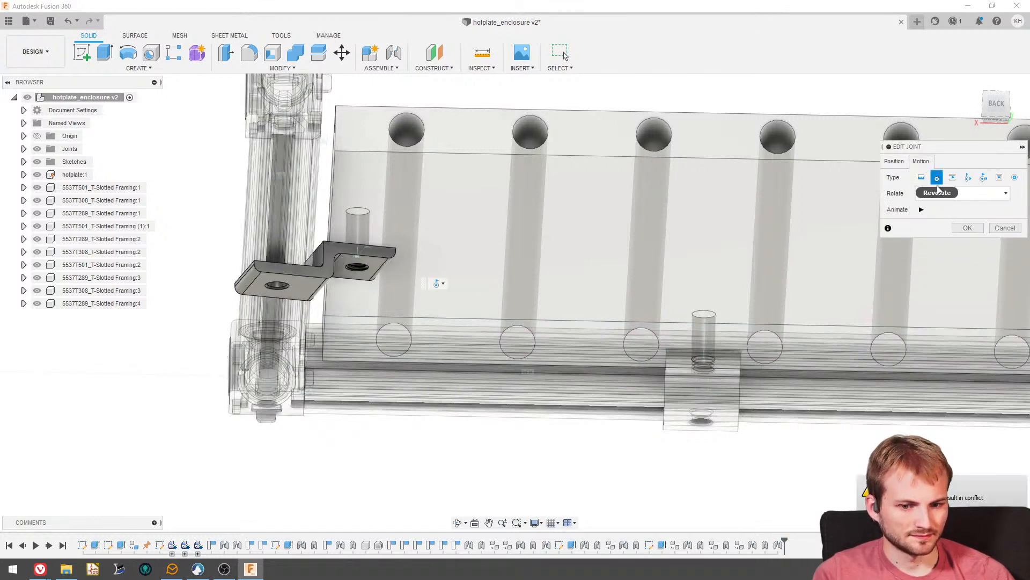
{"action": "left_click", "coordinate": [967, 228]}
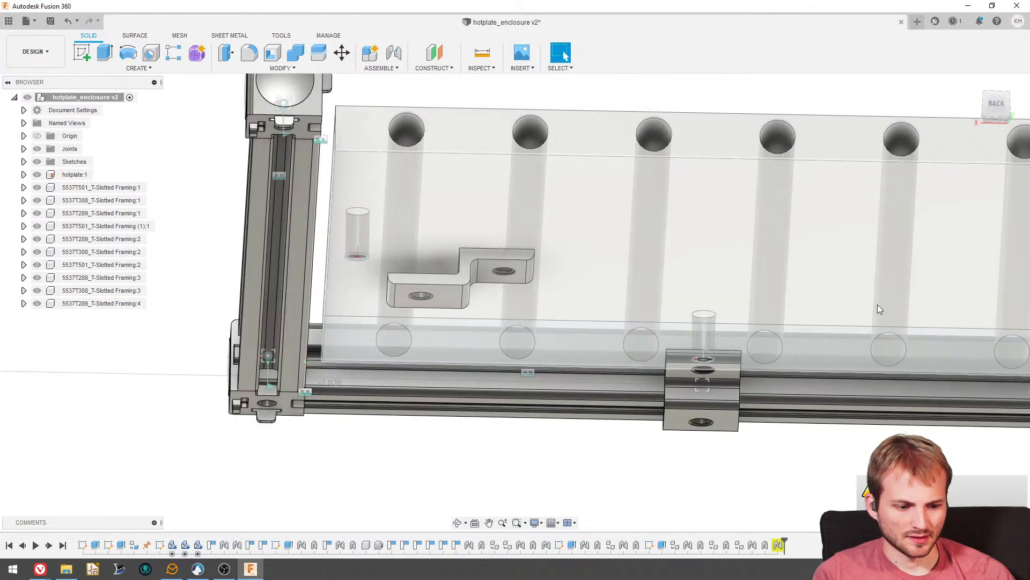
- Set the alignment angle of the copied bracket's hotplate joint to 0 degrees
{"action": "right_click", "coordinate": [778, 546]}
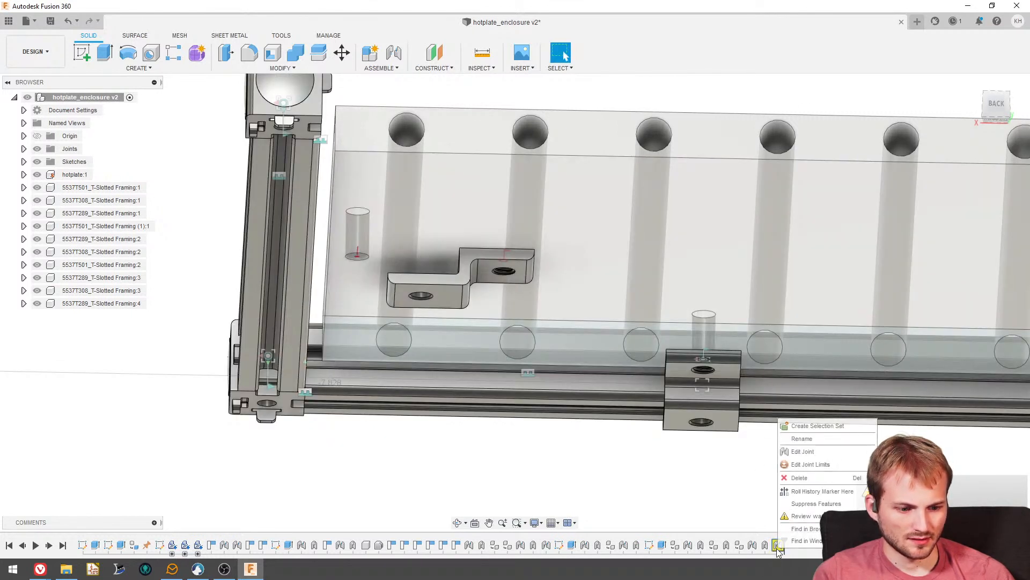
{"action": "left_click", "coordinate": [796, 453]}
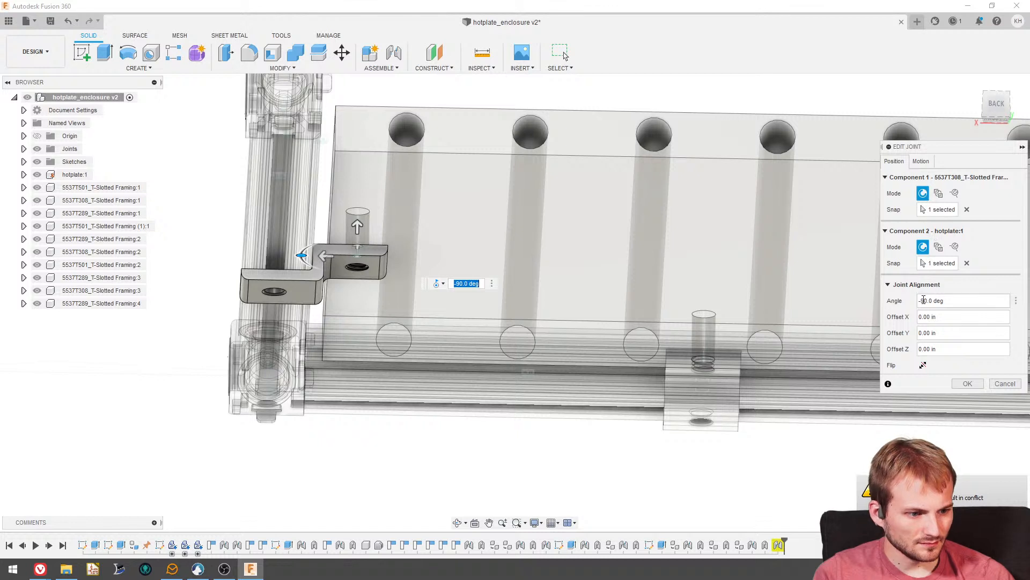
{"action": "triple_click", "coordinate": [949, 301]}
{"action": "type", "text": "0"}
{"action": "left_click", "coordinate": [958, 316]}
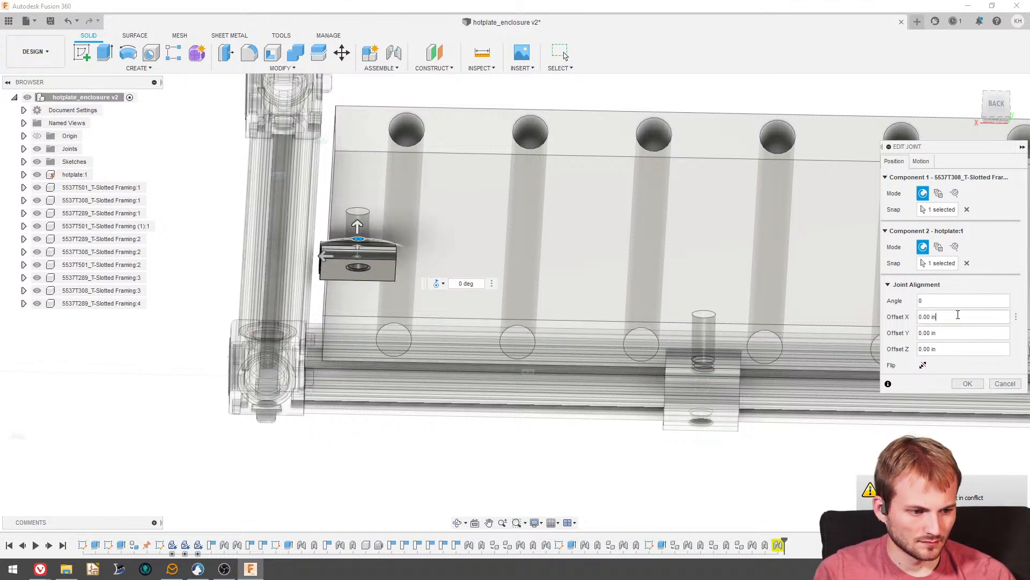
{"action": "left_click", "coordinate": [966, 384]}
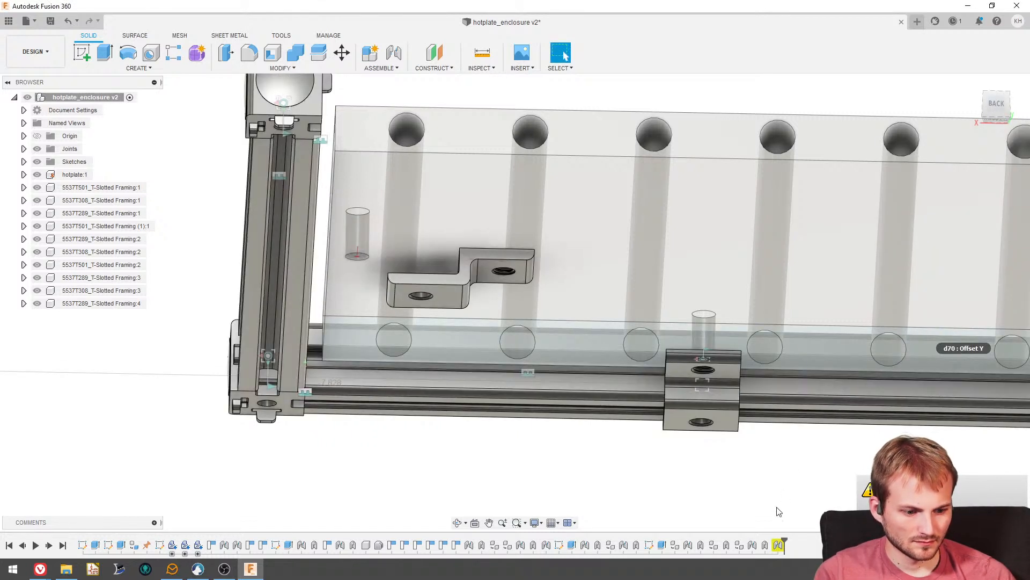
- Delete the conflicting revolute joint between the copied mounting bracket and the hotplate
{"action": "right_click", "coordinate": [778, 546]}
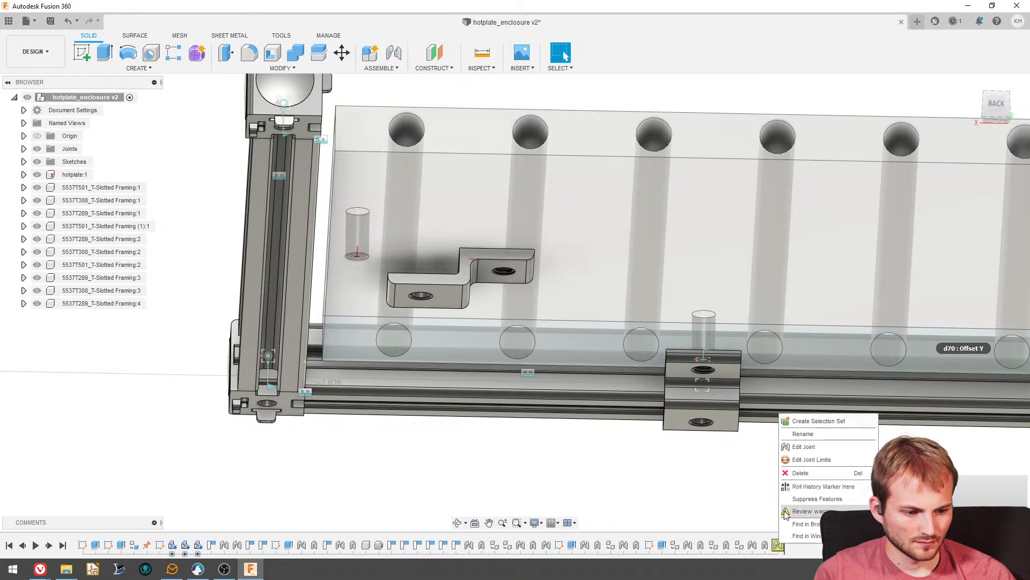
{"action": "left_click", "coordinate": [801, 473]}
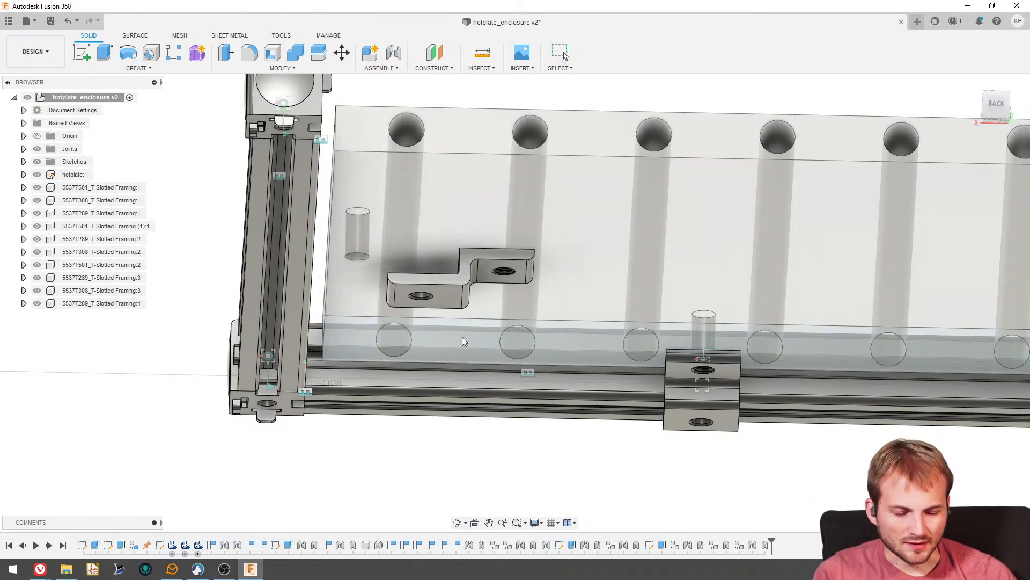
{"action": "middle_click_drag", "start_coordinate": [574, 207], "coordinate": [574, 251], "text": "shift"}
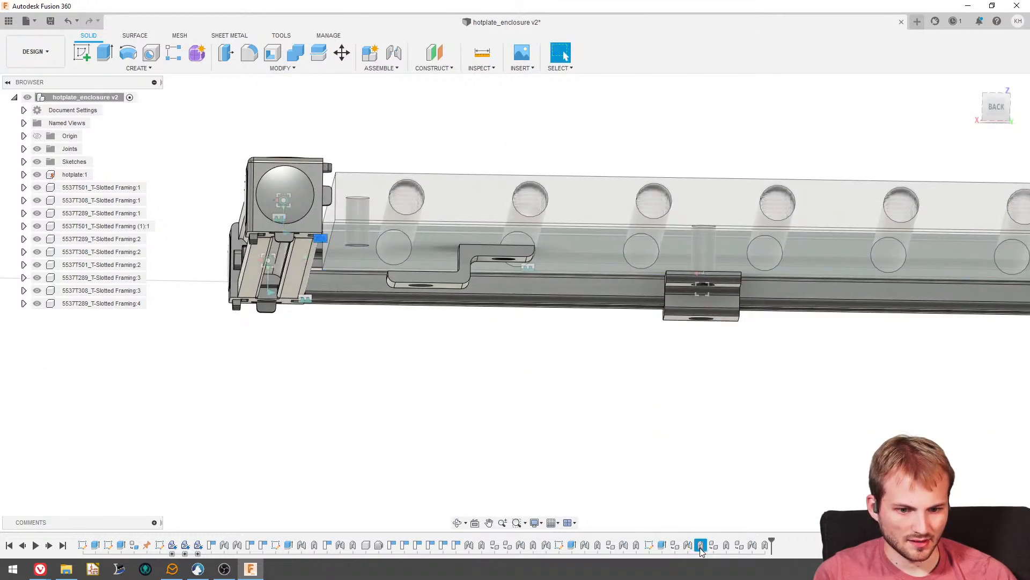
- Try deleting the copied mounting bracket's remaining joint and undo the deletion
{"action": "left_click", "coordinate": [727, 549]}
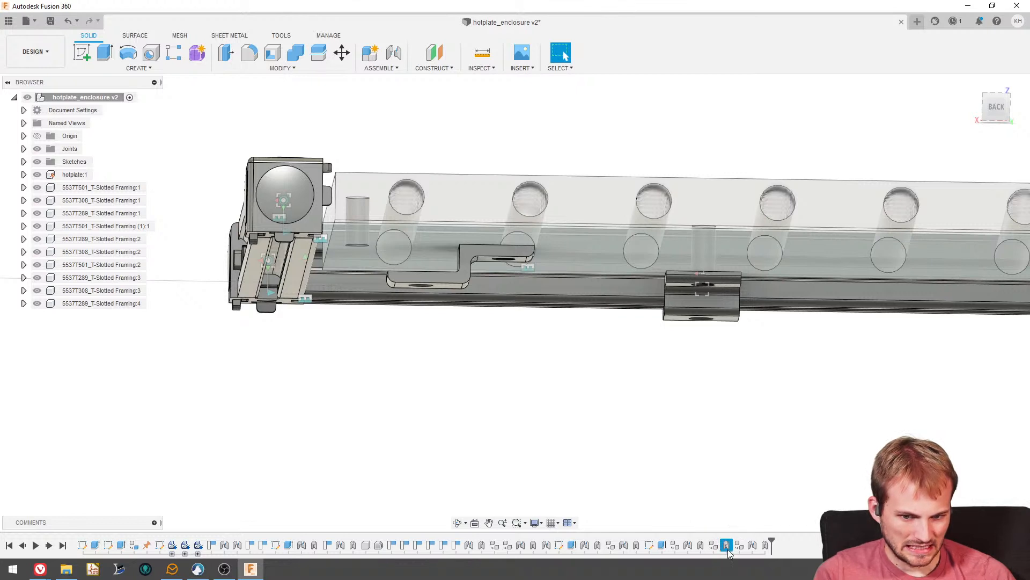
{"action": "scroll", "coordinate": [602, 412], "scroll_direction": "down", "scroll_amount": 4}
{"action": "scroll", "coordinate": [604, 417], "scroll_direction": "up", "scroll_amount": 2}
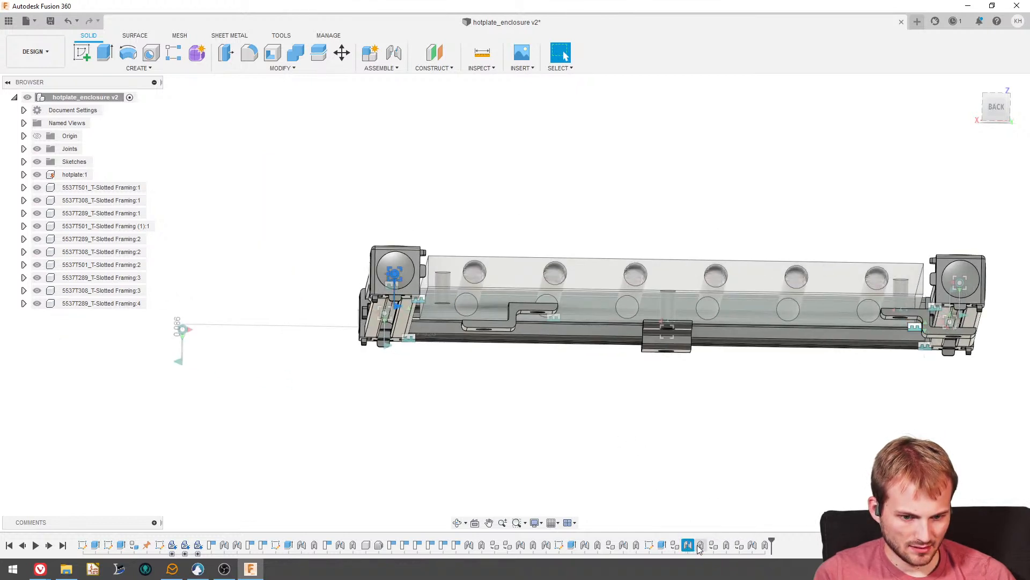
{"action": "key", "text": "Delete"}
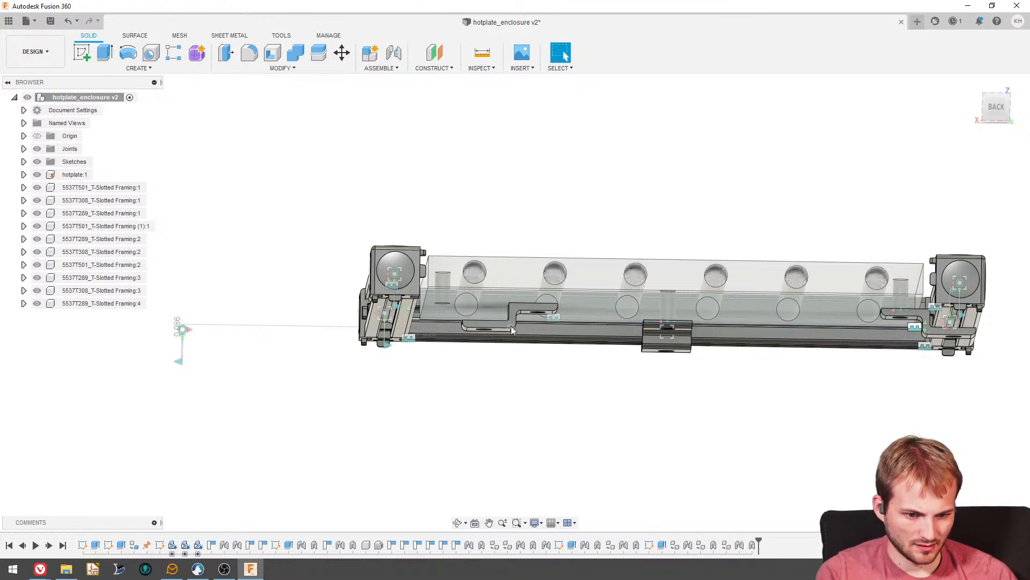
{"action": "key", "text": "ctrl+z"}
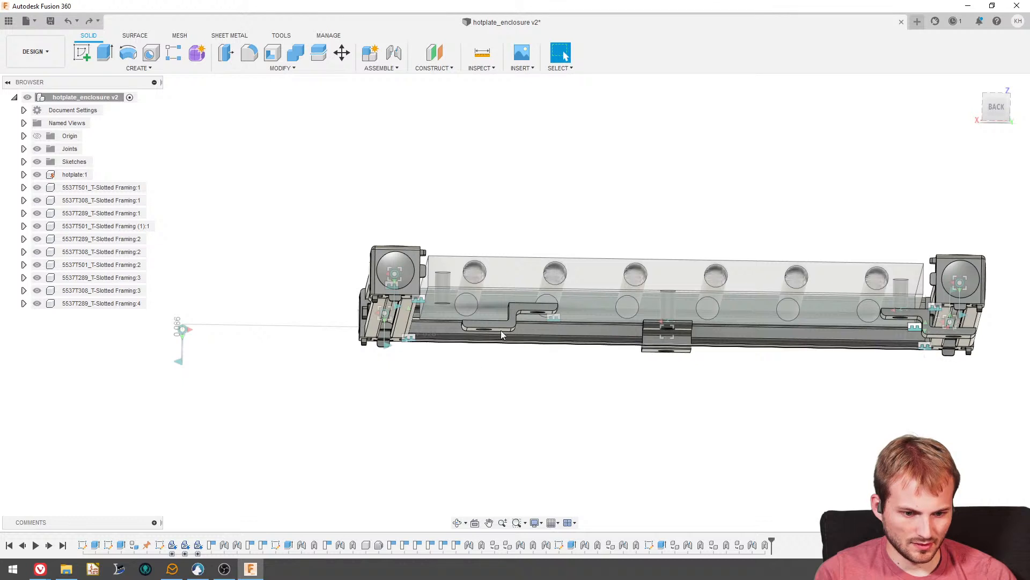
- Delete the misplaced mounting bracket copy 5537T308_T-Slotted Framing:3 from the assembly
{"action": "left_click", "coordinate": [114, 287]}
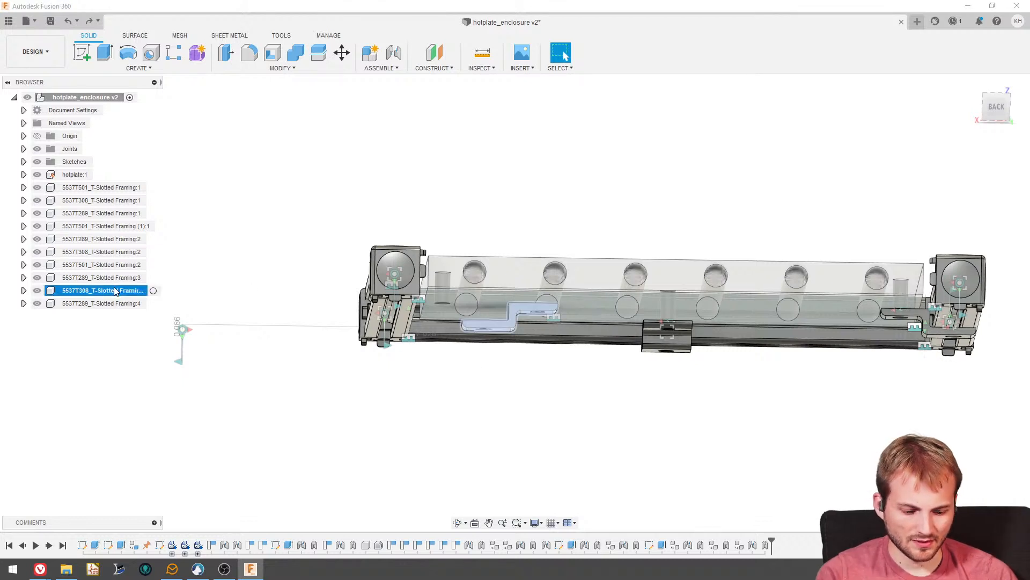
{"action": "key", "text": "Delete"}
{"action": "left_click", "coordinate": [476, 304]}
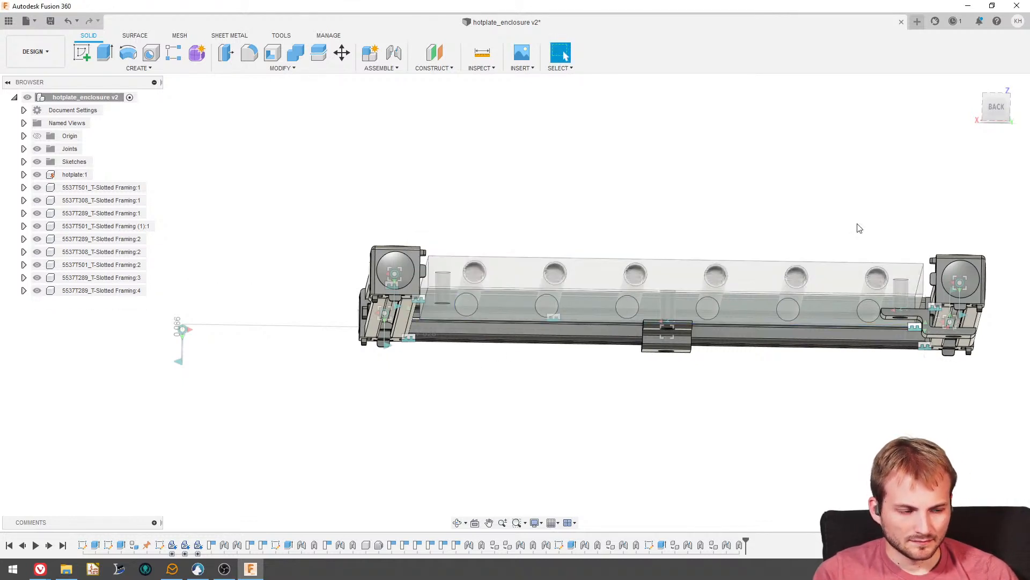
- Duplicate the hotplate mounting bracket 5537T308_T-Slotted Framing:2 located at the middle of the cross rail
{"action": "left_click", "coordinate": [98, 292]}
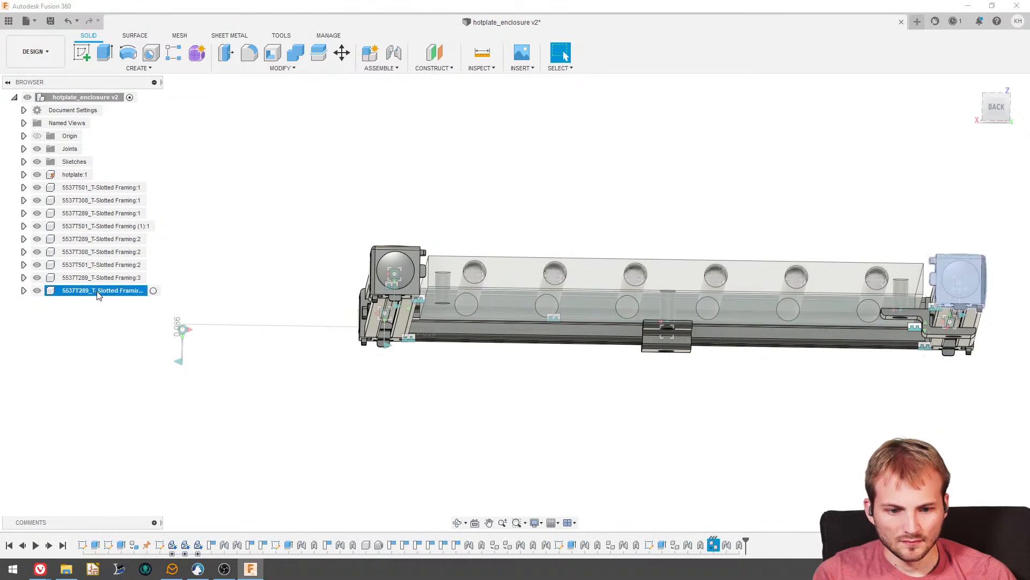
{"action": "left_click", "coordinate": [98, 278]}
{"action": "middle_click_drag", "start_coordinate": [370, 416], "coordinate": [392, 346], "text": "shift"}
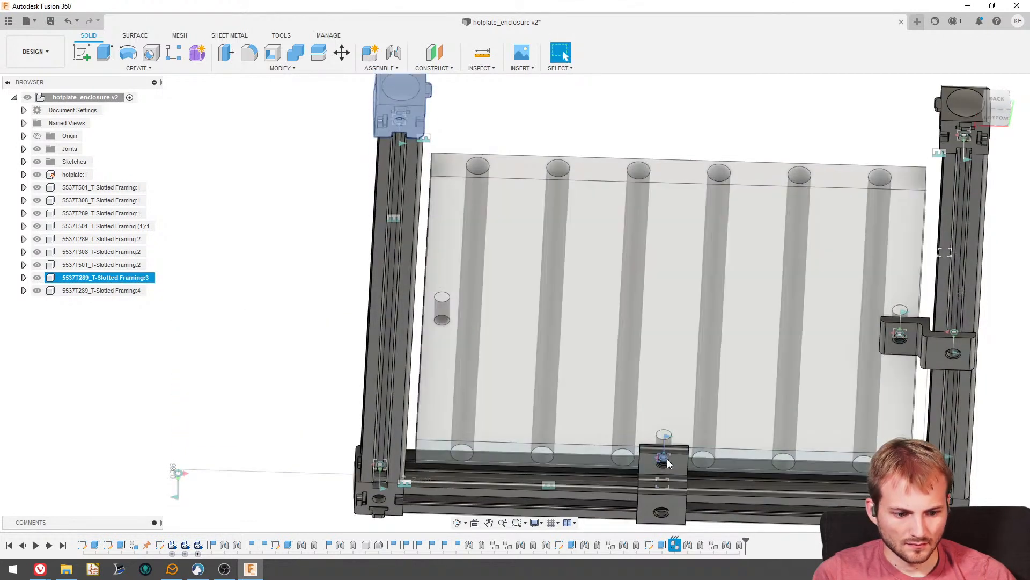
{"action": "left_click", "coordinate": [649, 467]}
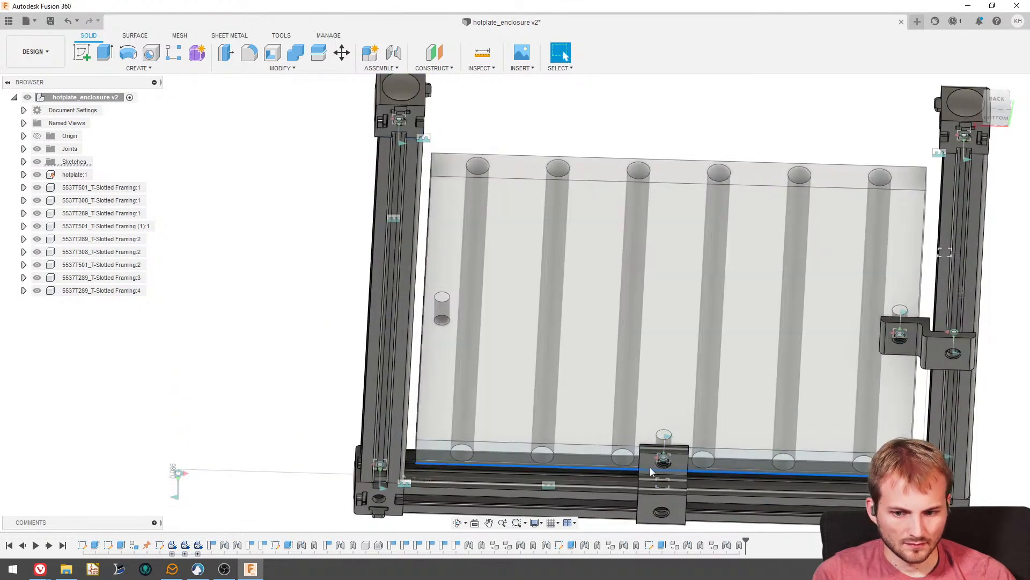
{"action": "left_click", "coordinate": [652, 497]}
{"action": "left_click", "coordinate": [108, 252]}
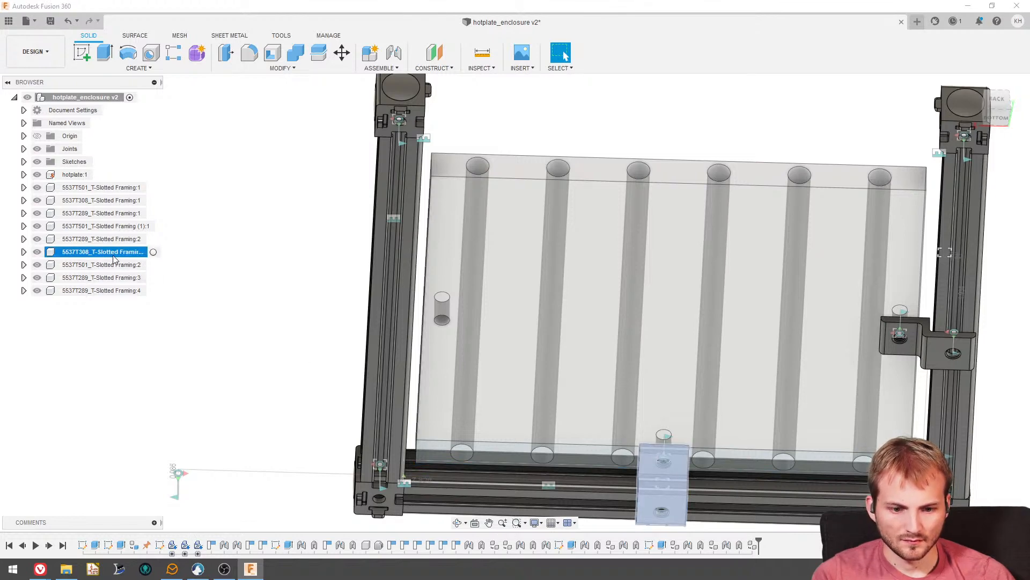
{"action": "key", "text": "ctrl+c"}
{"action": "key", "text": "ctrl+v"}
- Move the bracket copy about -3.06 in along X and 3.85 in along Y, beside the hotplate's free side hole, and rotate it in plane
{"action": "scroll", "coordinate": [520, 317], "scroll_direction": "down", "scroll_amount": 2}
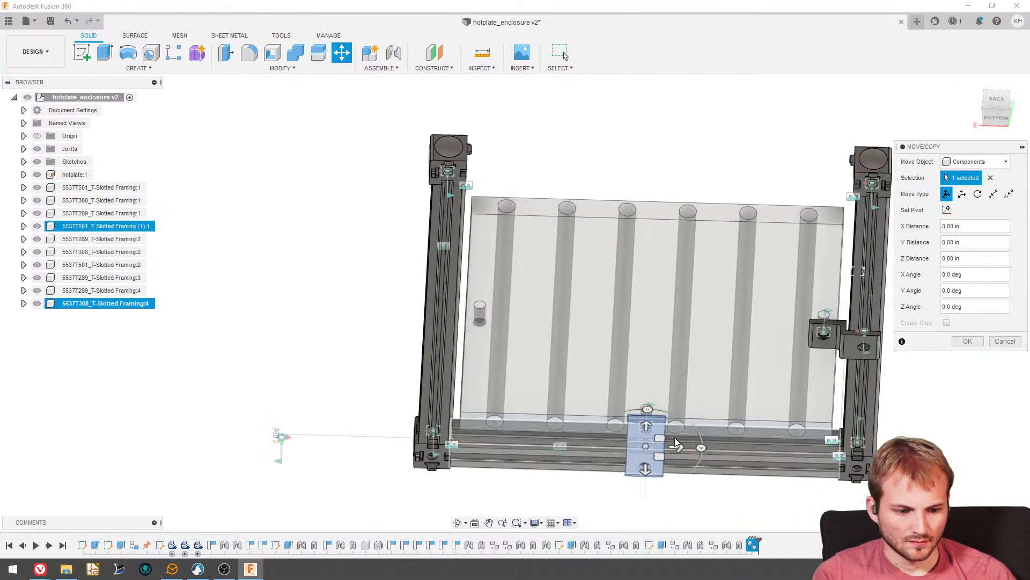
{"action": "left_click", "coordinate": [996, 117]}
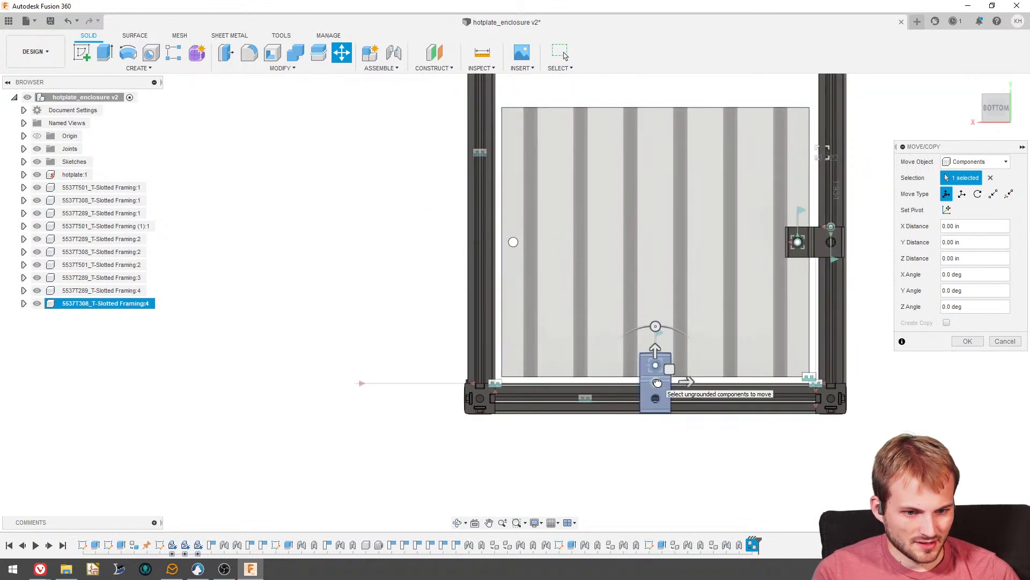
{"action": "left_click_drag", "start_coordinate": [655, 370], "coordinate": [540, 234]}
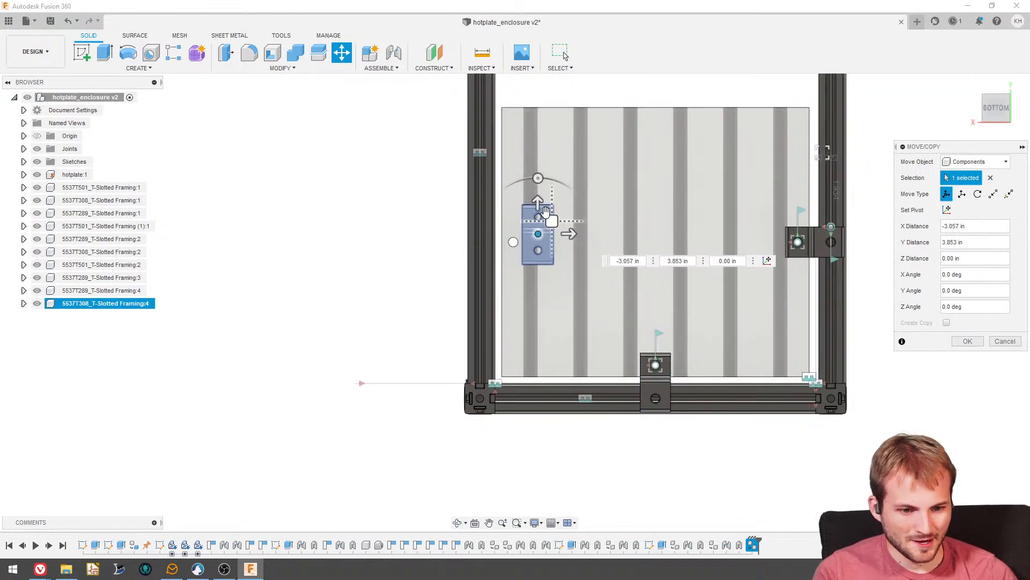
{"action": "left_click", "coordinate": [539, 179]}
{"action": "left_click_drag", "start_coordinate": [541, 180], "coordinate": [533, 203]}
{"action": "left_click", "coordinate": [966, 341]}
{"action": "middle_click_drag", "start_coordinate": [759, 294], "coordinate": [400, 69], "text": "shift"}
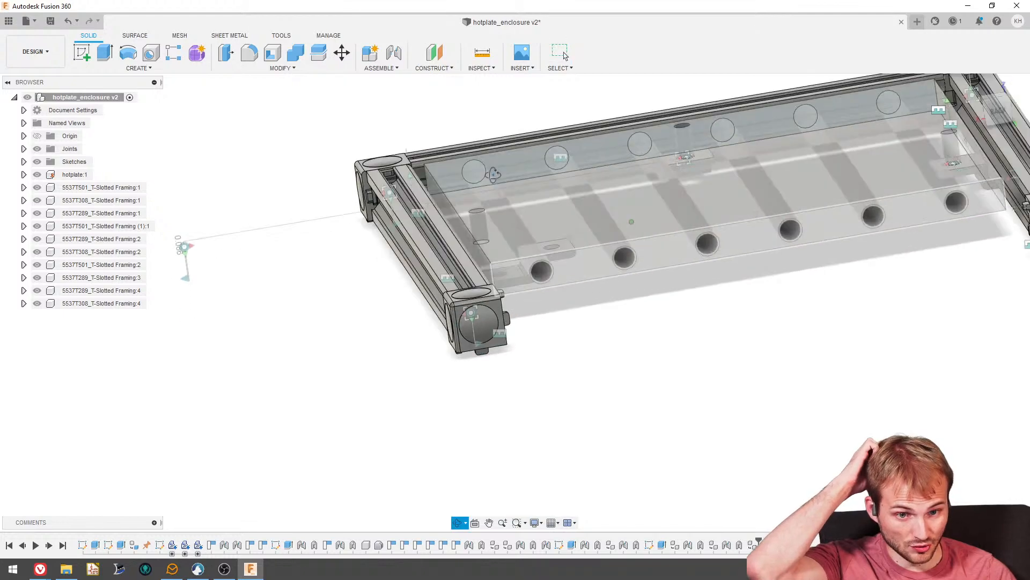
- Joint the hole of the bracket copy 5537T308_T-Slotted Framing:4 to the hotplate's free side hole at an angle of -90 deg
{"action": "left_click", "coordinate": [394, 54]}
{"action": "scroll", "coordinate": [575, 250], "scroll_direction": "up", "scroll_amount": 8}
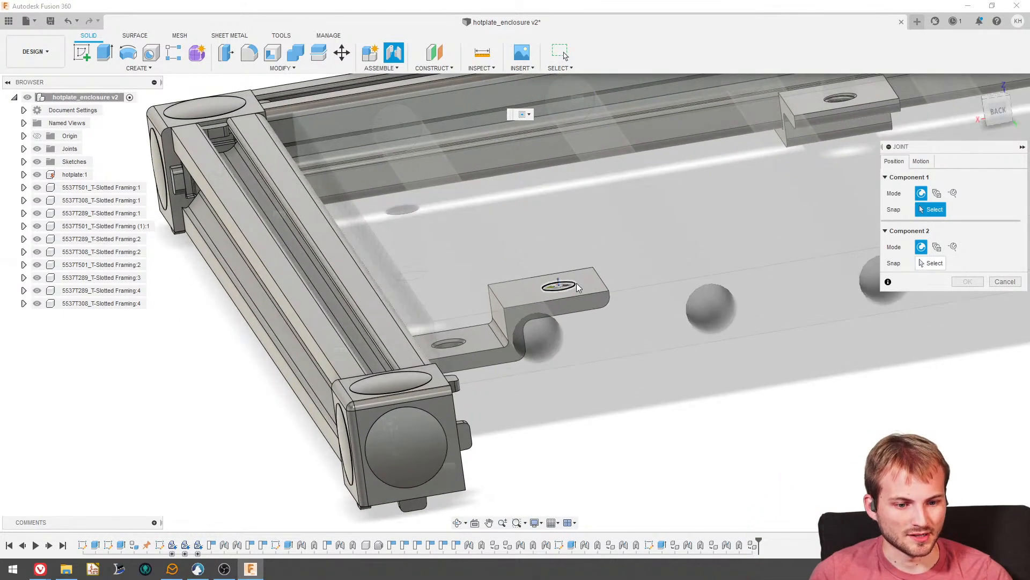
{"action": "left_click", "coordinate": [577, 287]}
{"action": "middle_click_drag", "start_coordinate": [576, 287], "coordinate": [461, 395], "text": "shift"}
{"action": "scroll", "coordinate": [463, 397], "scroll_direction": "down", "scroll_amount": 7}
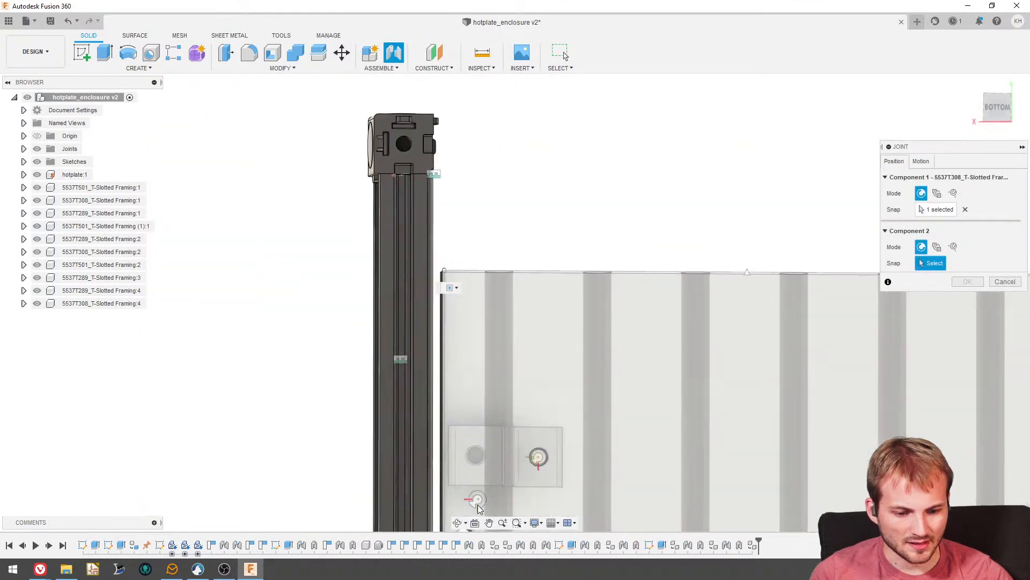
{"action": "scroll", "coordinate": [476, 499], "scroll_direction": "down", "scroll_amount": 2}
{"action": "middle_click_drag", "start_coordinate": [476, 499], "coordinate": [471, 378]}
{"action": "scroll", "coordinate": [473, 445], "scroll_direction": "up", "scroll_amount": 4}
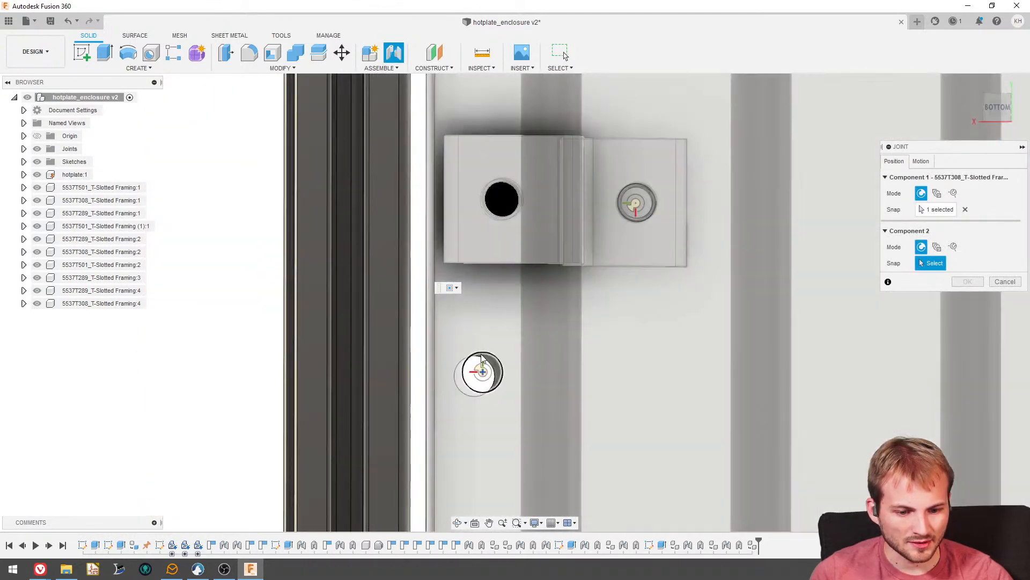
{"action": "left_click", "coordinate": [466, 391]}
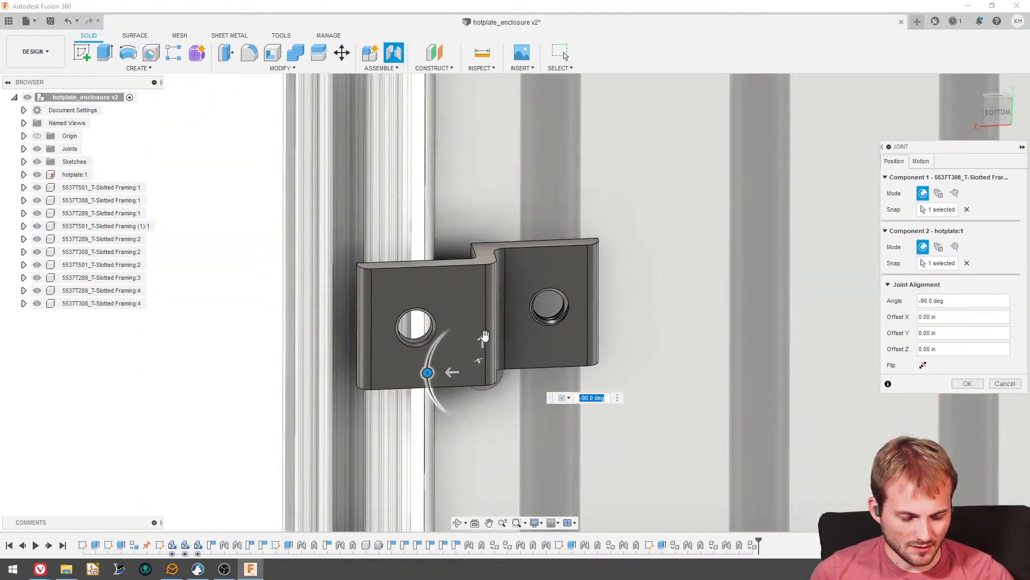
{"action": "left_click", "coordinate": [967, 383]}
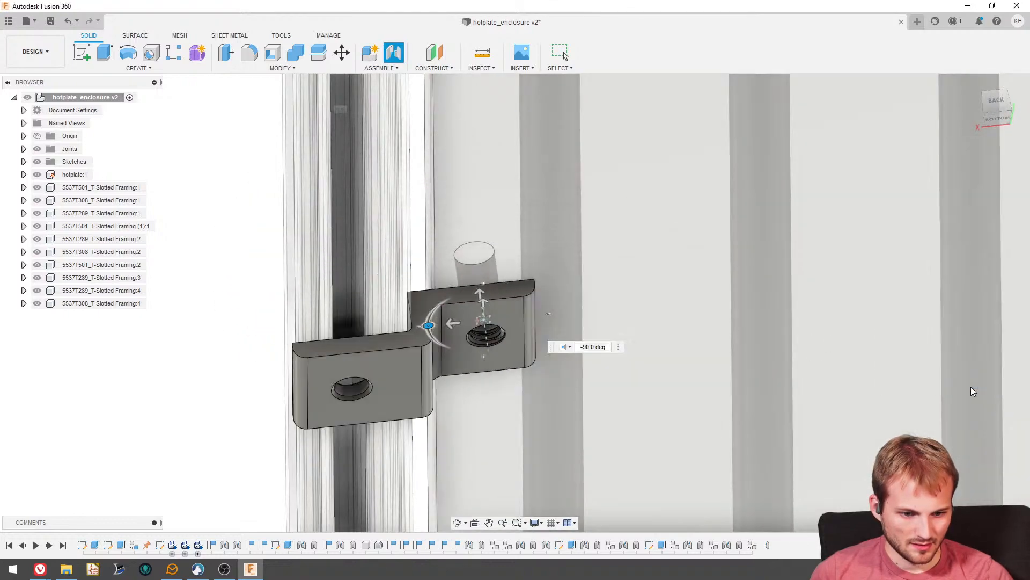
- Add a rigid as-built joint between the bracket copy 5537T308_T-Slotted Framing:4 and the hotplate, continuing despite their existing joint
{"action": "middle_click_drag", "start_coordinate": [585, 318], "coordinate": [553, 279], "text": "shift"}
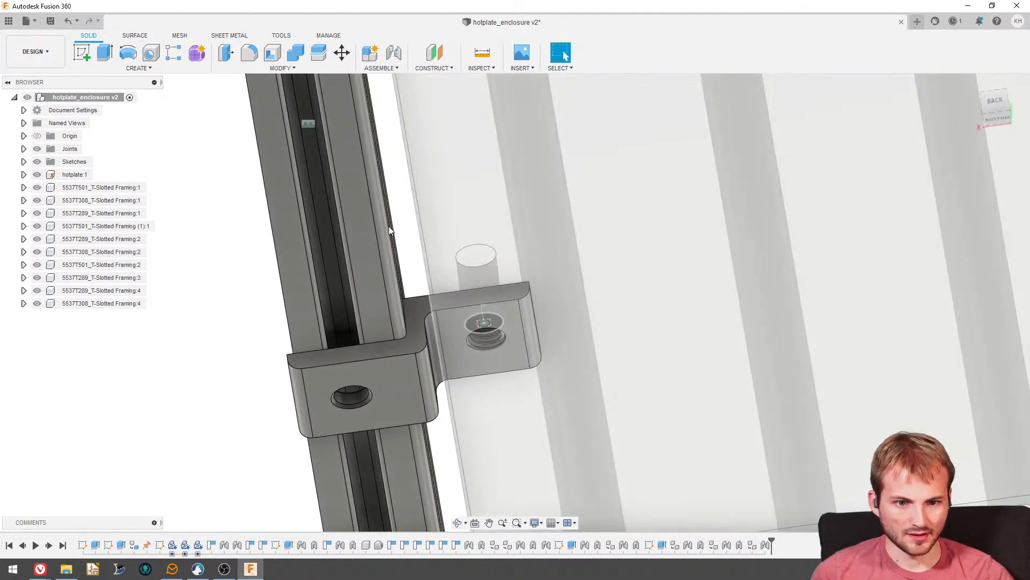
{"action": "scroll", "coordinate": [389, 226], "scroll_direction": "down", "scroll_amount": 2}
{"action": "left_click", "coordinate": [385, 69]}
{"action": "left_click", "coordinate": [391, 104]}
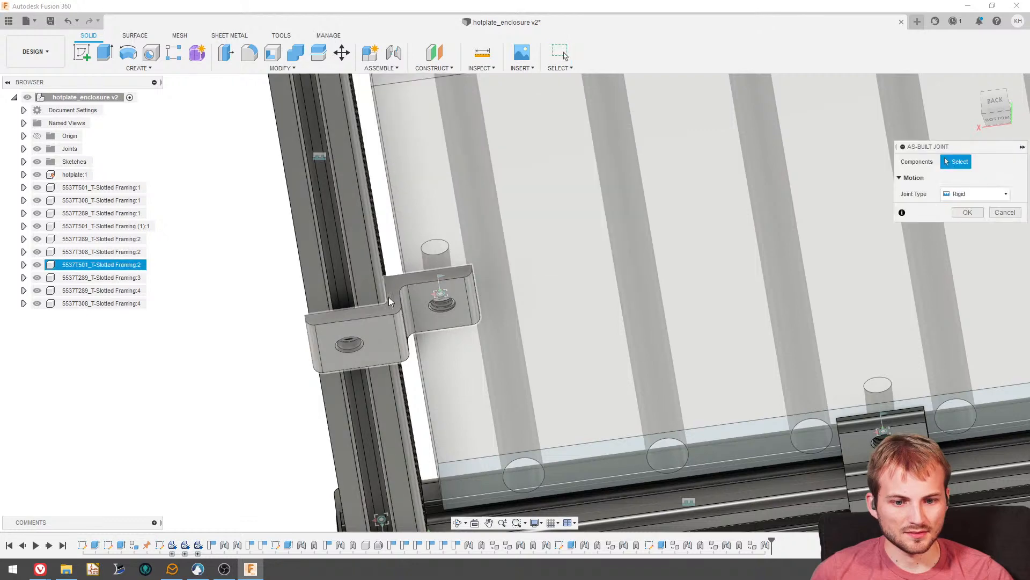
{"action": "left_click", "coordinate": [411, 288]}
{"action": "left_click", "coordinate": [414, 221]}
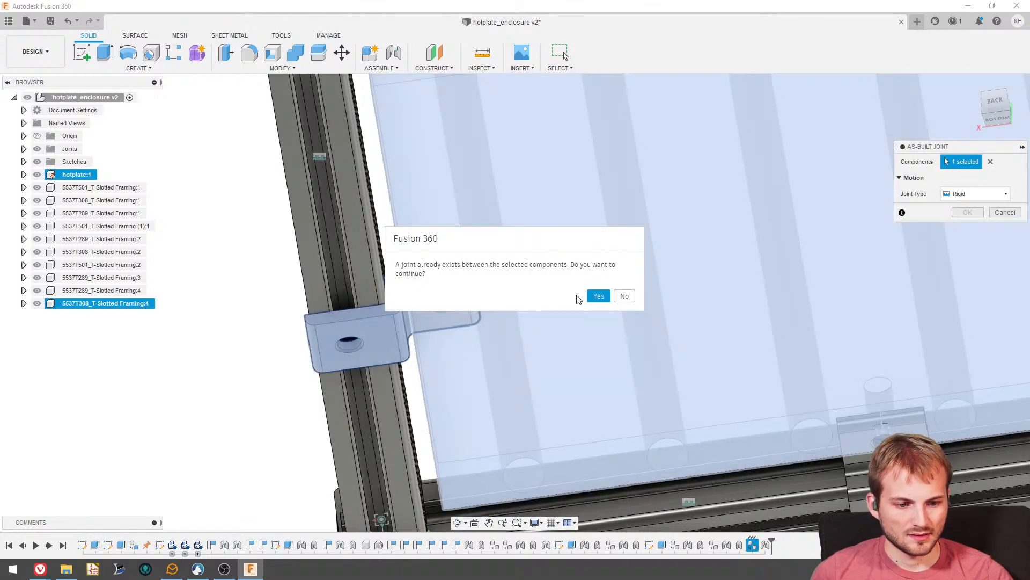
{"action": "left_click", "coordinate": [598, 295]}
{"action": "left_click", "coordinate": [967, 229]}
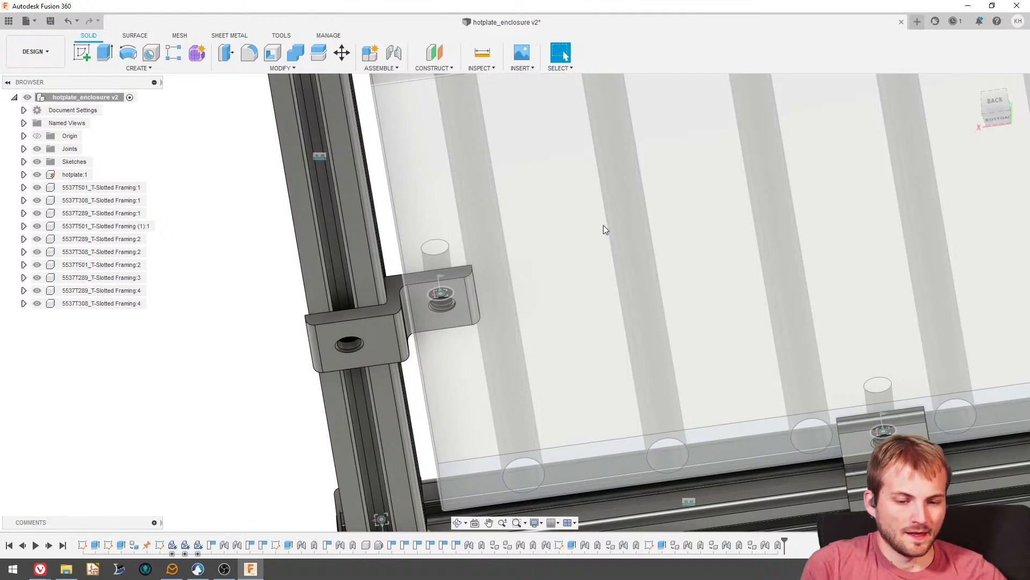
- Examine the three-sided frame, its open end and the three brackets holding the hotplate
{"action": "scroll", "coordinate": [602, 225], "scroll_direction": "down", "scroll_amount": 7}
{"action": "middle_click_drag", "start_coordinate": [530, 183], "coordinate": [531, 228], "text": "shift"}
{"action": "scroll", "coordinate": [531, 228], "scroll_direction": "down", "scroll_amount": 3}
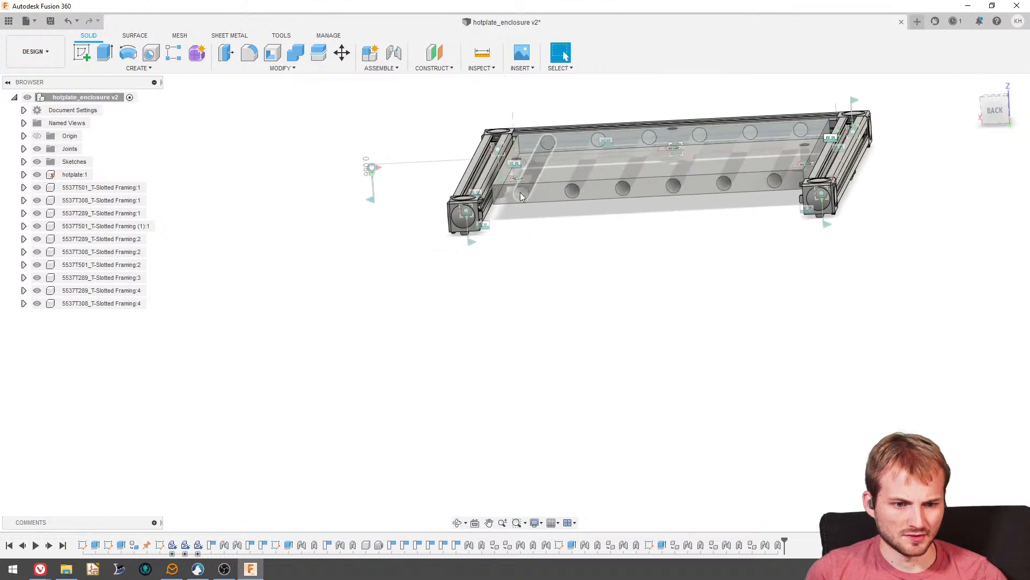
{"action": "middle_click_drag", "start_coordinate": [520, 192], "coordinate": [515, 214], "text": "shift"}
{"action": "scroll", "coordinate": [492, 199], "scroll_direction": "down", "scroll_amount": 3}
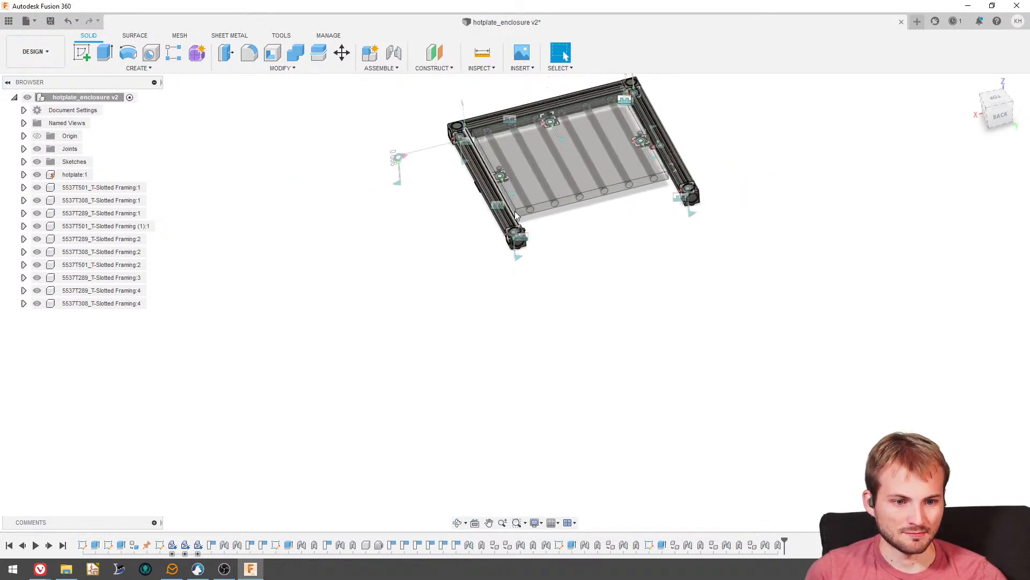
{"action": "scroll", "coordinate": [499, 171], "scroll_direction": "down", "scroll_amount": 3}
{"action": "scroll", "coordinate": [498, 159], "scroll_direction": "up", "scroll_amount": 3}
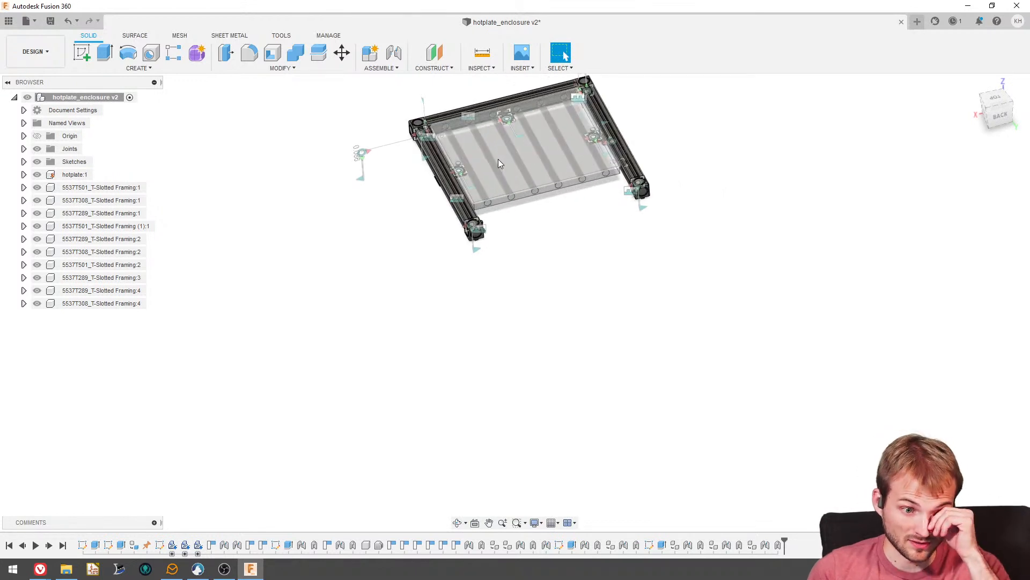
{"action": "scroll", "coordinate": [496, 159], "scroll_direction": "down", "scroll_amount": 2}
{"action": "scroll", "coordinate": [507, 197], "scroll_direction": "up", "scroll_amount": 3}
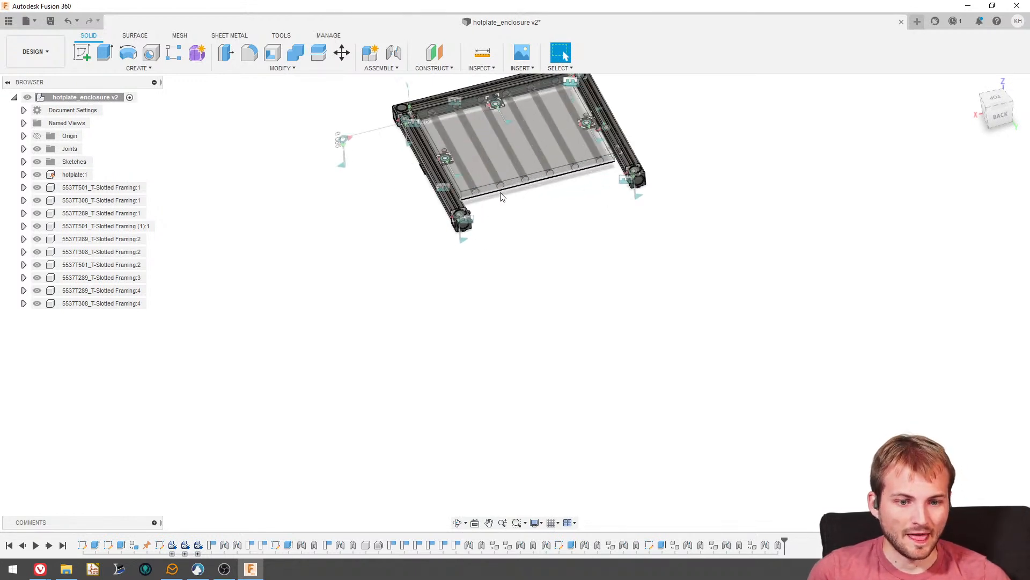
{"action": "scroll", "coordinate": [478, 342], "scroll_direction": "down", "scroll_amount": 2}
{"action": "scroll", "coordinate": [522, 243], "scroll_direction": "up", "scroll_amount": 2}
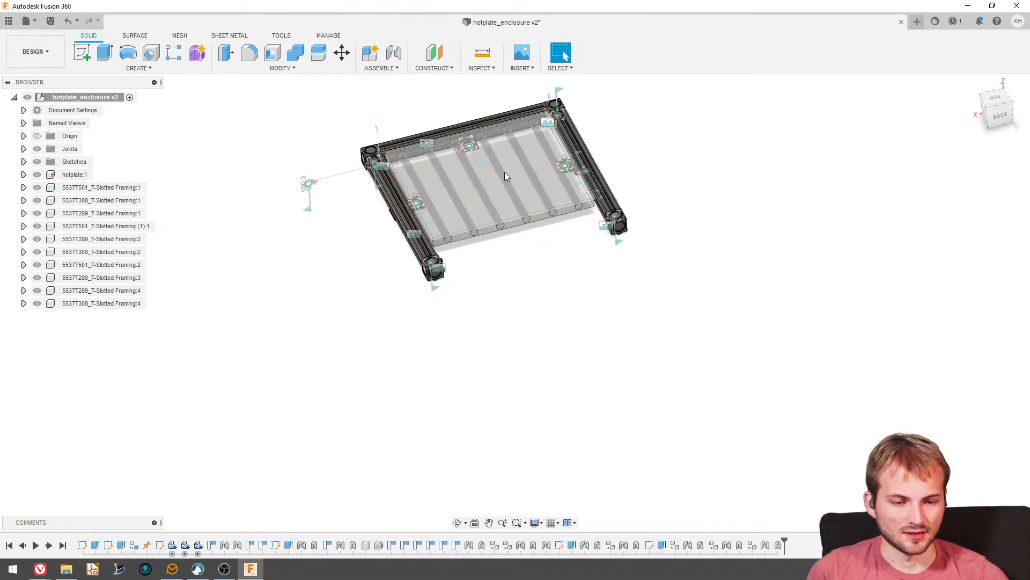
{"action": "scroll", "coordinate": [506, 170], "scroll_direction": "up", "scroll_amount": 2}
{"action": "scroll", "coordinate": [477, 239], "scroll_direction": "down", "scroll_amount": 2}
{"action": "scroll", "coordinate": [478, 235], "scroll_direction": "up", "scroll_amount": 2}
{"action": "scroll", "coordinate": [445, 236], "scroll_direction": "down", "scroll_amount": 2}
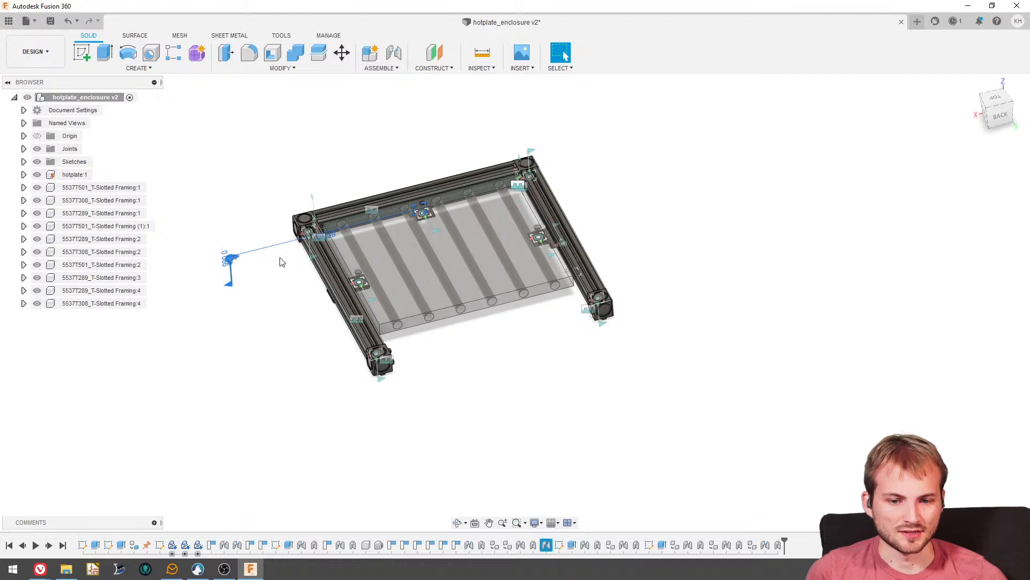
- Try pasting a linked copy of the side rail 5537T501_T-Slotted Framing:2, cancel its move and undo the paste
{"action": "middle_click_drag", "start_coordinate": [433, 235], "coordinate": [440, 300], "text": "shift"}
{"action": "scroll", "coordinate": [439, 277], "scroll_direction": "up", "scroll_amount": 6}
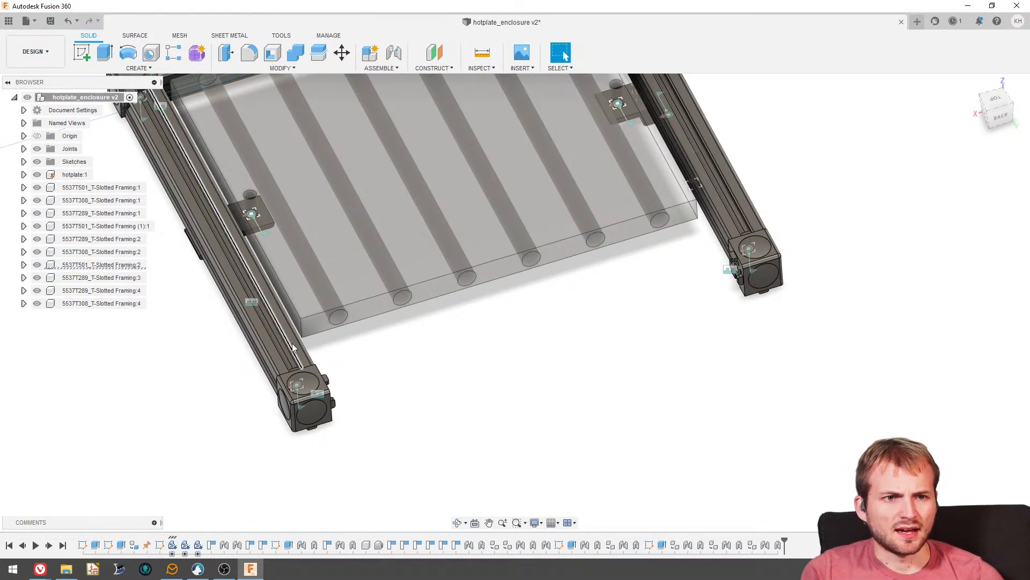
{"action": "left_click", "coordinate": [293, 346]}
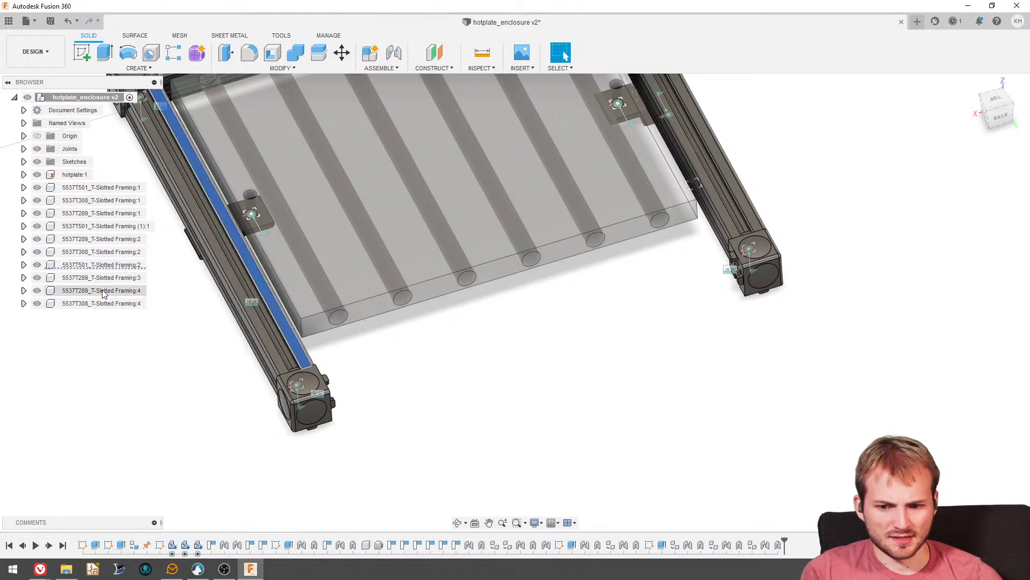
{"action": "left_click", "coordinate": [105, 265]}
{"action": "key", "text": "ctrl+c"}
{"action": "key", "text": "ctrl+v"}
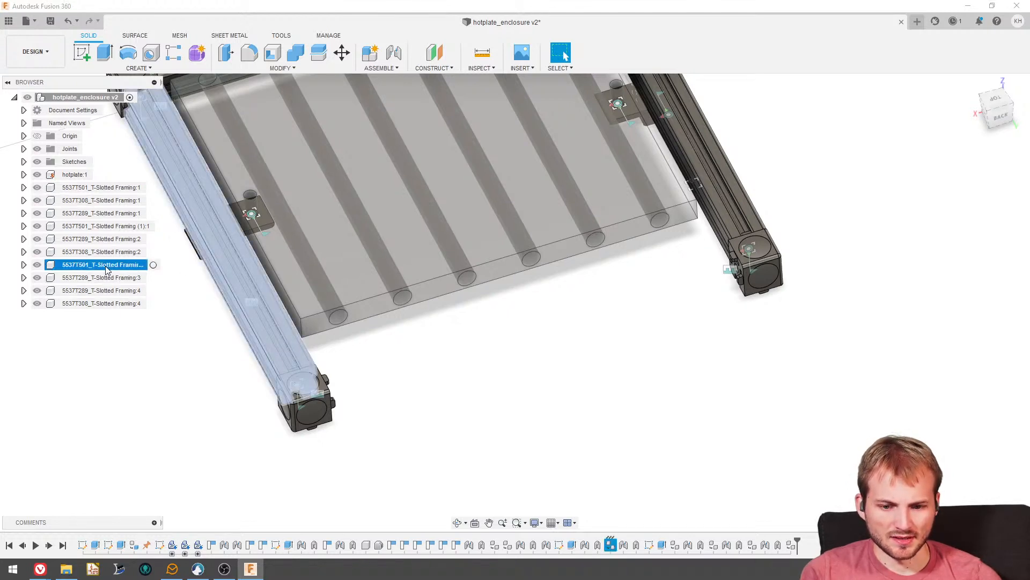
{"action": "scroll", "coordinate": [250, 352], "scroll_direction": "down", "scroll_amount": 3}
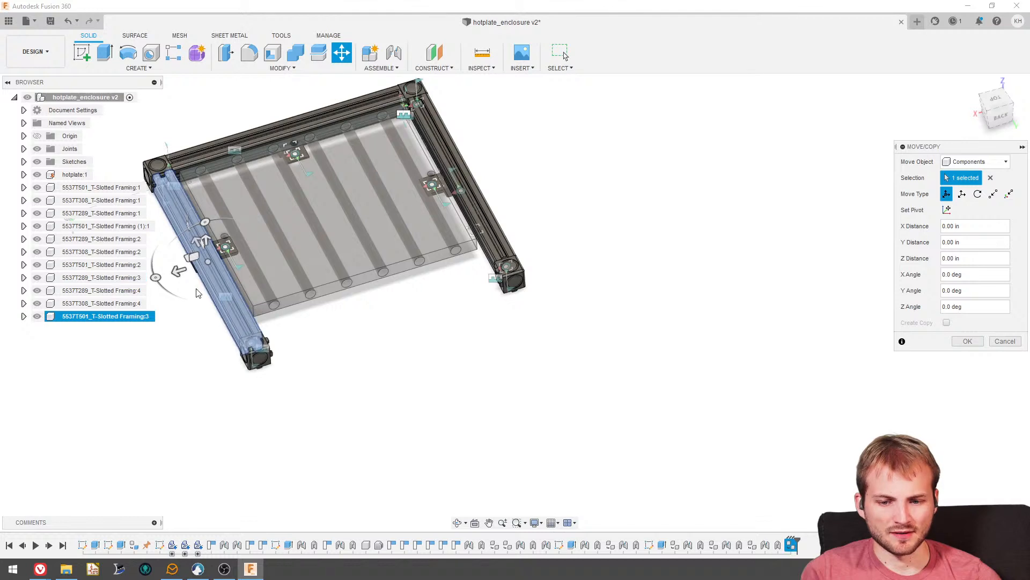
{"action": "left_click", "coordinate": [1005, 342]}
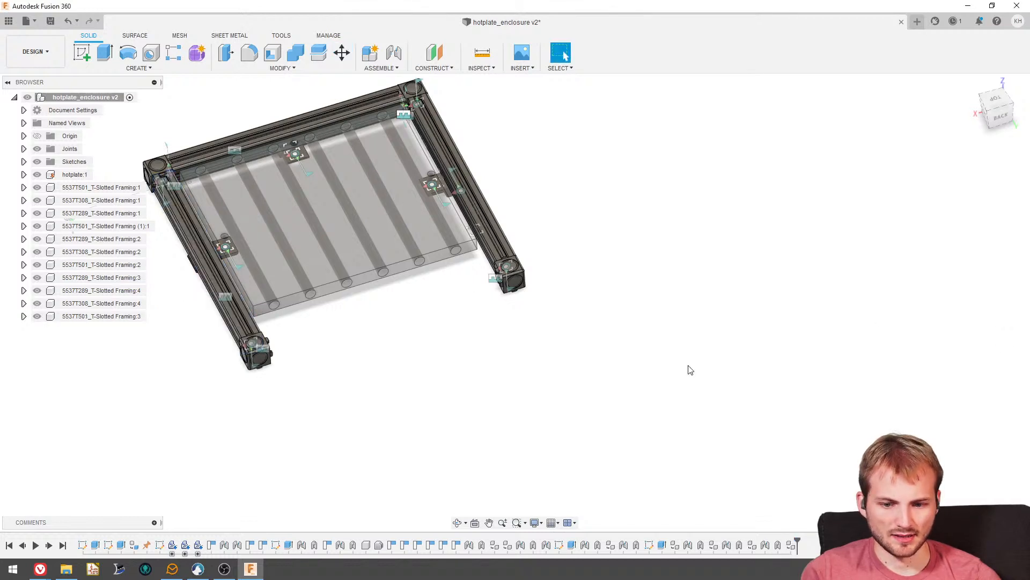
{"action": "left_click", "coordinate": [123, 305]}
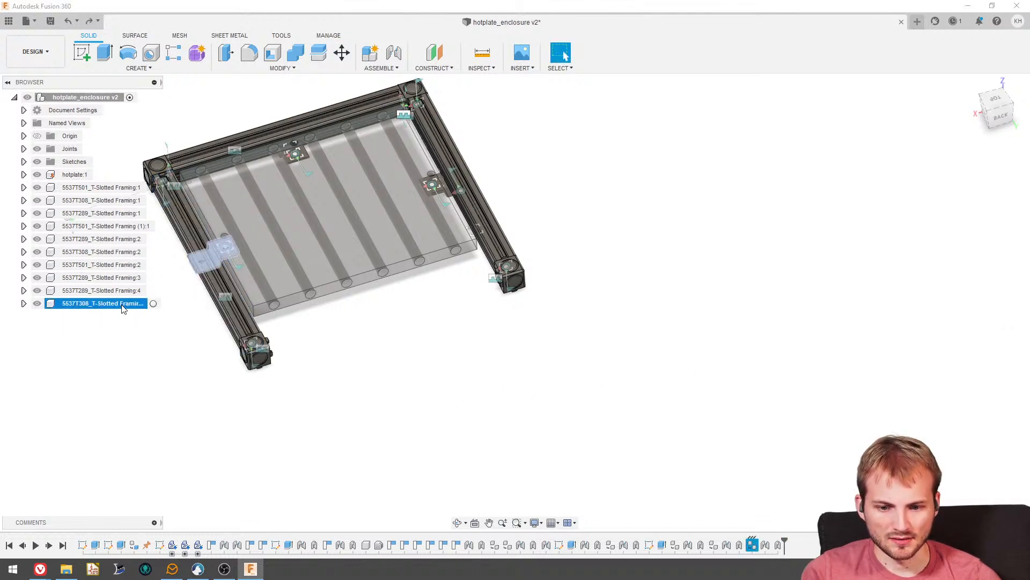
- Paste the side rail 5537T501_T-Slotted Framing:2 into the top-level assembly as a new, independent component
{"action": "left_click", "coordinate": [122, 265]}
{"action": "right_click", "coordinate": [86, 99]}
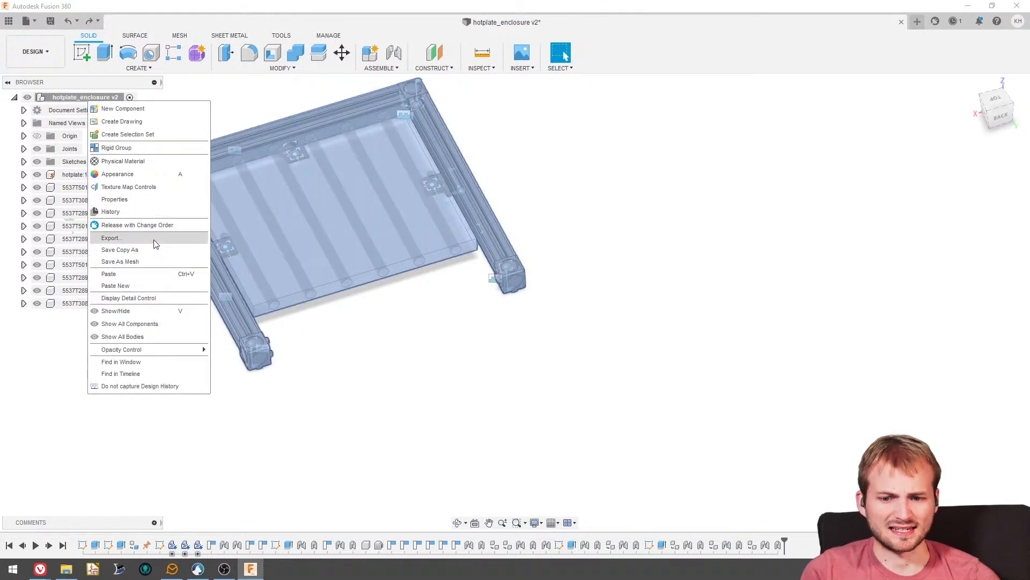
{"action": "left_click", "coordinate": [137, 285]}
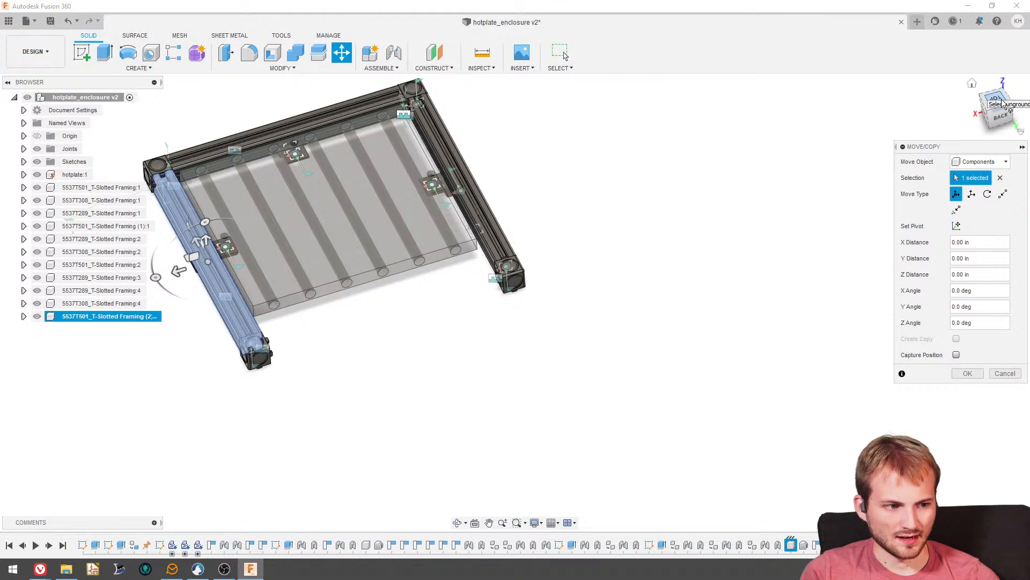
- Rotate the new rail copy 90 deg about Y and move it just outside the frame's open end
{"action": "left_click_drag", "start_coordinate": [159, 252], "coordinate": [212, 307]}
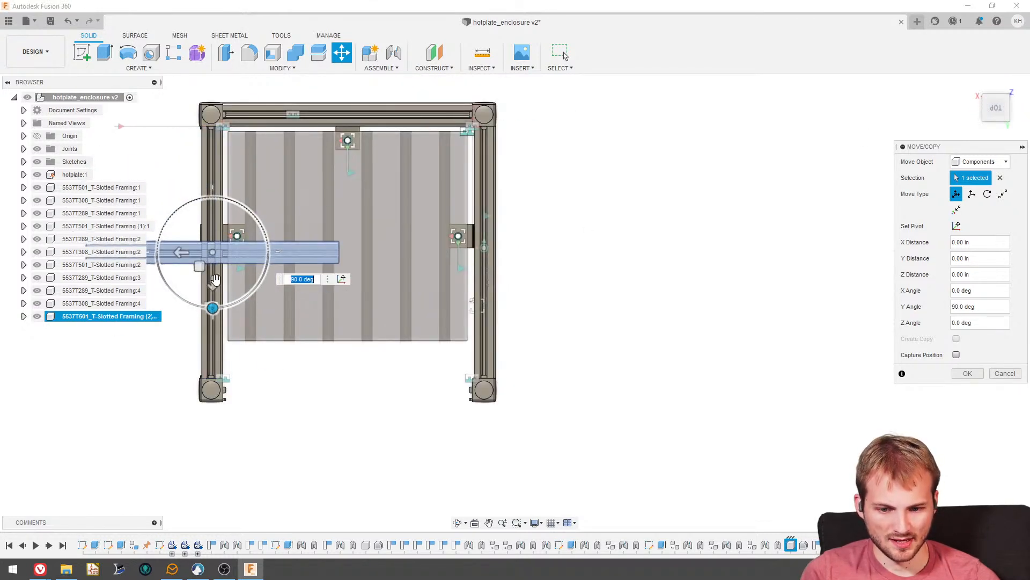
{"action": "left_click_drag", "start_coordinate": [199, 266], "coordinate": [358, 433]}
{"action": "left_click", "coordinate": [968, 373]}
- Joint the new rail's end center to the adjacent corner bracket's hole, flipped at 0 deg, to span the frame's open end
{"action": "scroll", "coordinate": [350, 386], "scroll_direction": "down", "scroll_amount": 2}
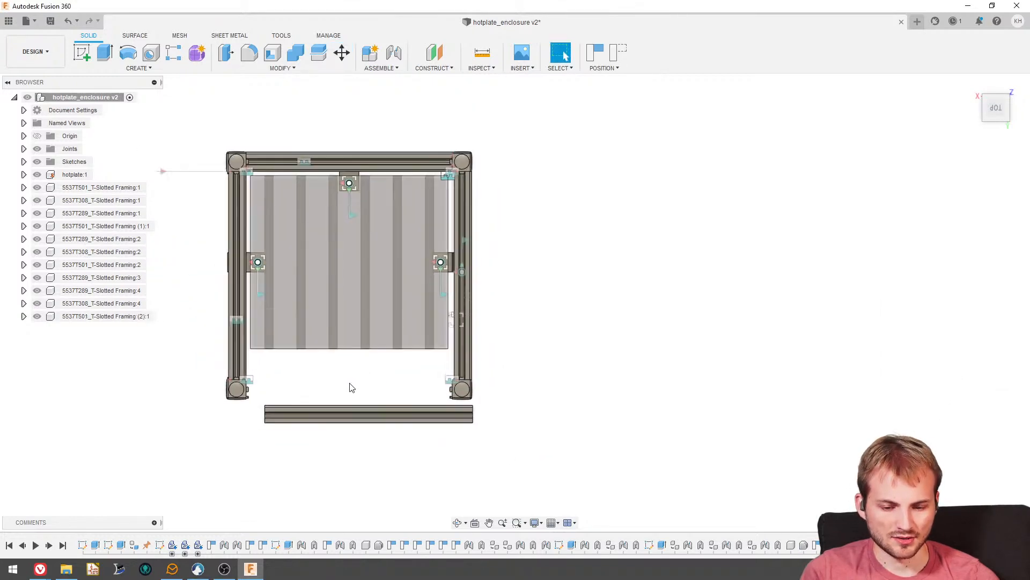
{"action": "middle_click_drag", "start_coordinate": [349, 386], "coordinate": [290, 410], "text": "shift"}
{"action": "scroll", "coordinate": [290, 410], "scroll_direction": "up", "scroll_amount": 3}
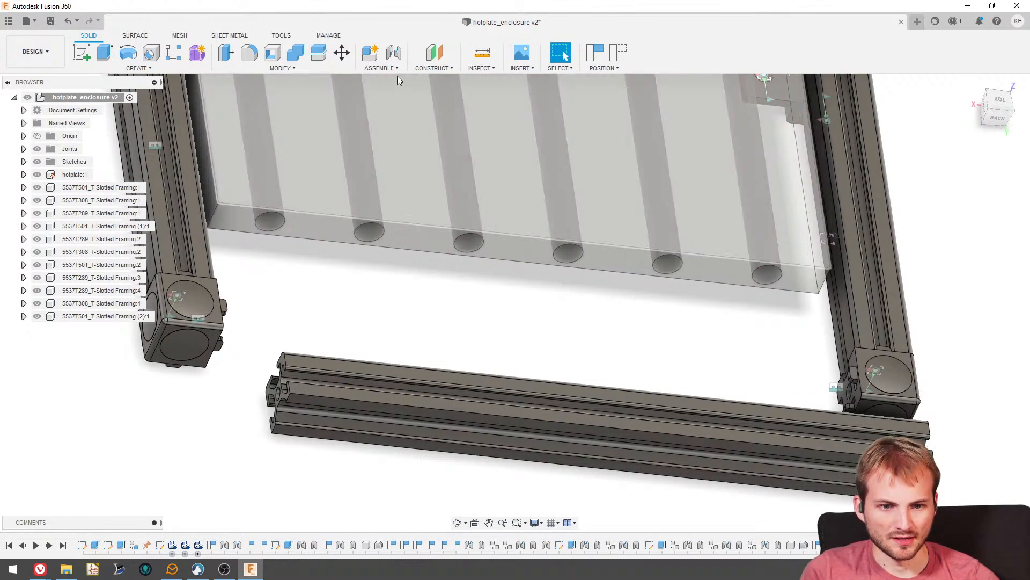
{"action": "left_click", "coordinate": [394, 53]}
{"action": "scroll", "coordinate": [354, 365], "scroll_direction": "up", "scroll_amount": 5}
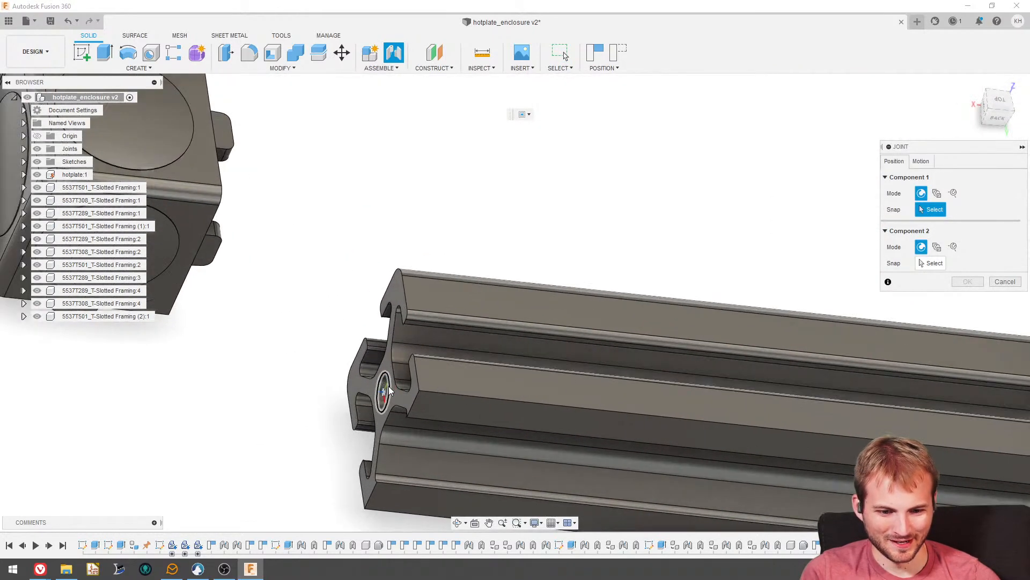
{"action": "left_click", "coordinate": [389, 385]}
{"action": "middle_click_drag", "start_coordinate": [338, 288], "coordinate": [300, 244], "text": "shift"}
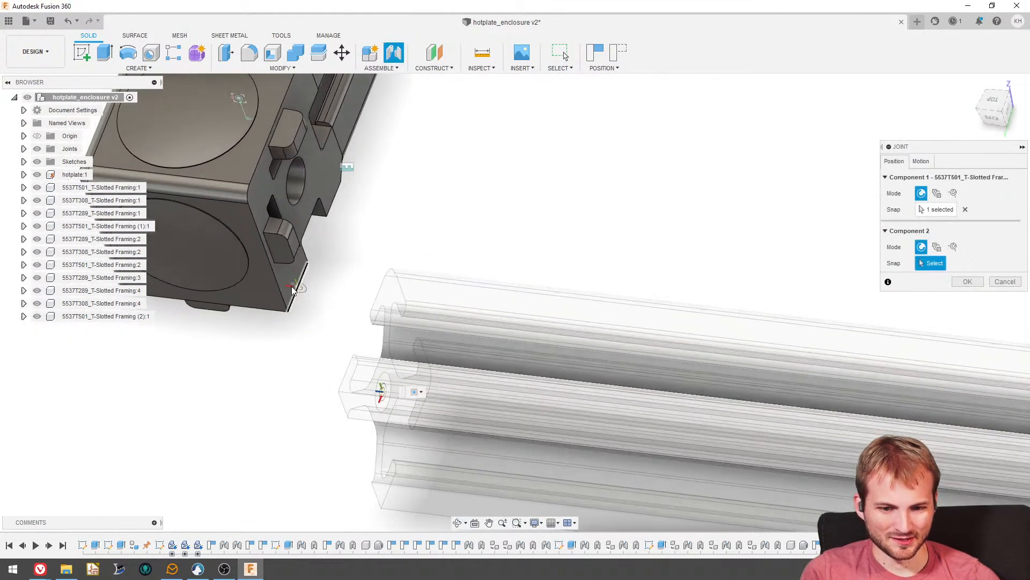
{"action": "left_click", "coordinate": [300, 201]}
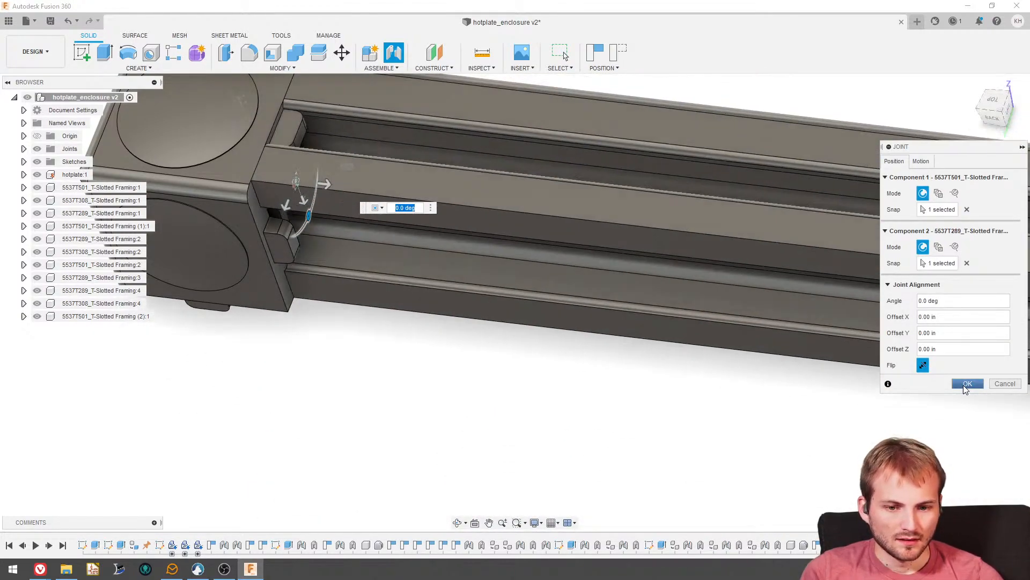
{"action": "left_click", "coordinate": [965, 384]}
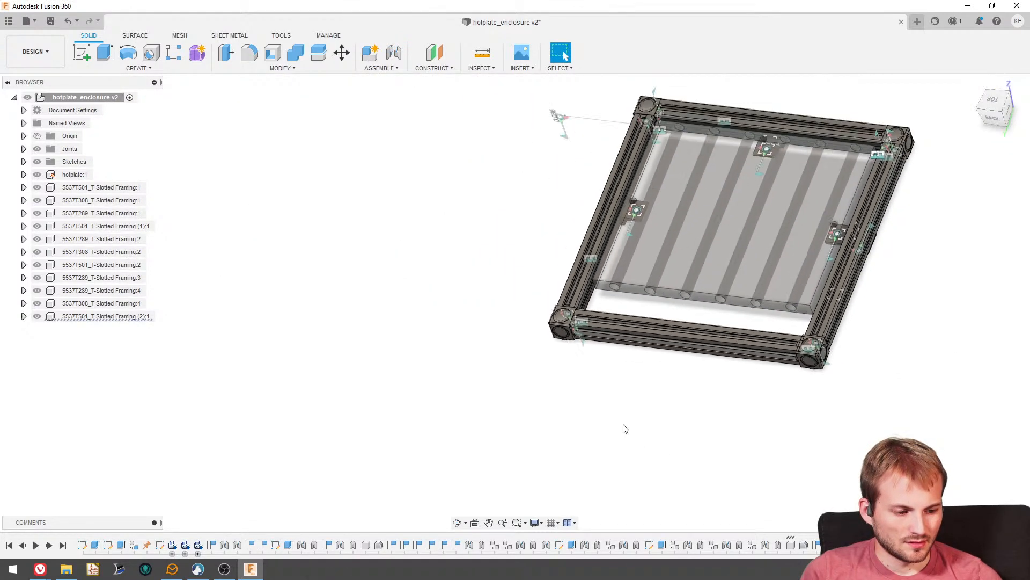
- Open an extrude feature near the end of the timeline for editing and leave it without entering changes
{"action": "scroll", "coordinate": [631, 349], "scroll_direction": "up", "scroll_amount": 1}
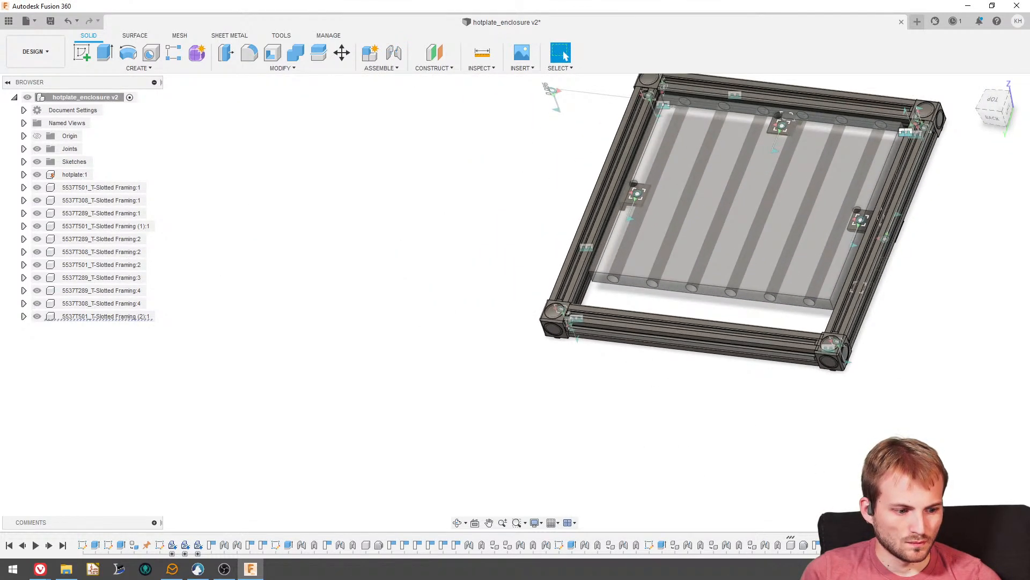
{"action": "scroll", "coordinate": [813, 365], "scroll_direction": "up", "scroll_amount": 4}
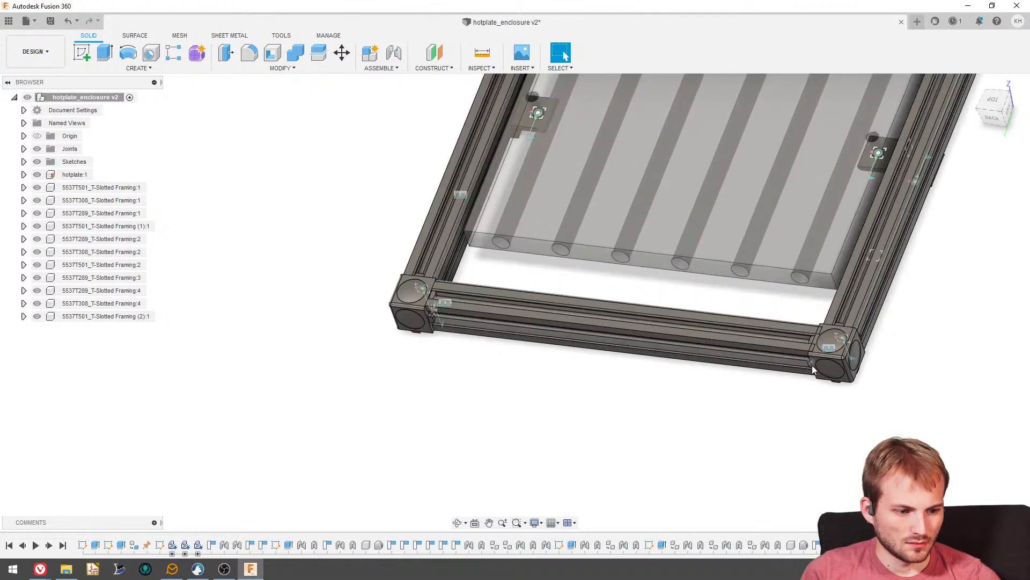
{"action": "middle_click_drag", "start_coordinate": [810, 367], "coordinate": [833, 336], "text": "shift"}
{"action": "scroll", "coordinate": [736, 372], "scroll_direction": "down", "scroll_amount": 3}
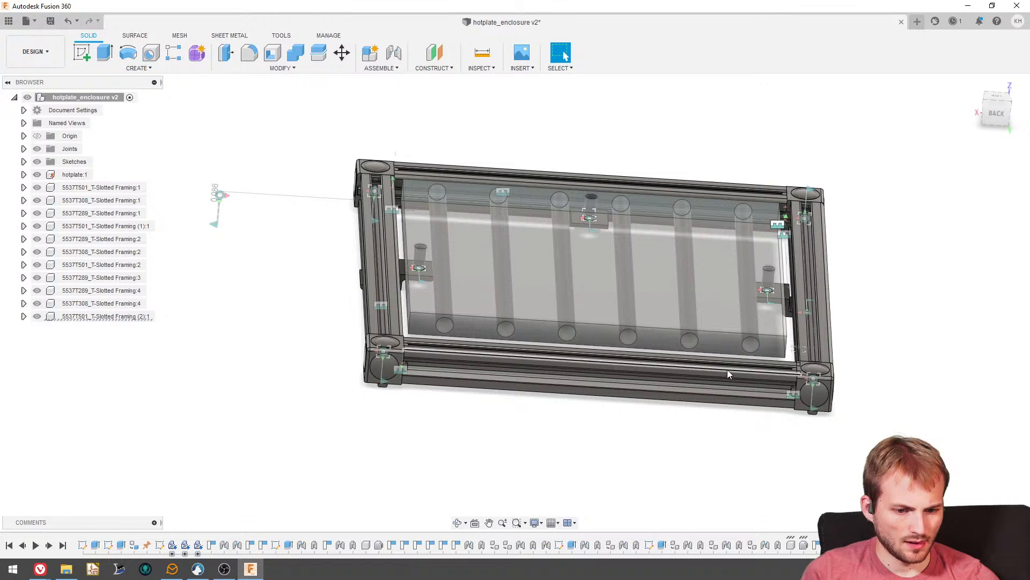
{"action": "right_click", "coordinate": [930, 545]}
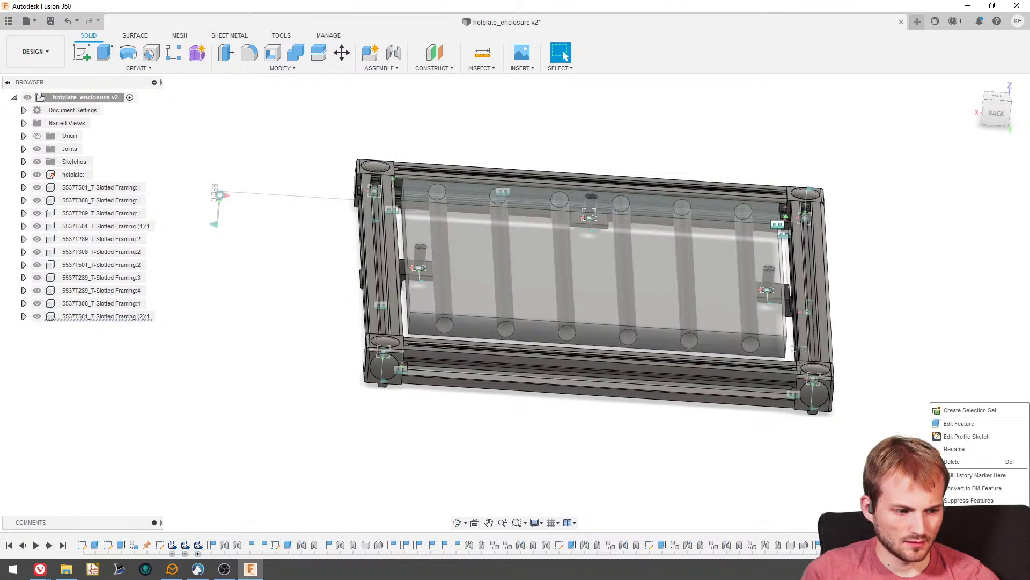
{"action": "left_click", "coordinate": [951, 426]}
{"action": "middle_click_drag", "start_coordinate": [605, 376], "coordinate": [588, 398], "text": "shift"}
{"action": "scroll", "coordinate": [598, 370], "scroll_direction": "down", "scroll_amount": 3}
{"action": "left_click", "coordinate": [1004, 315]}
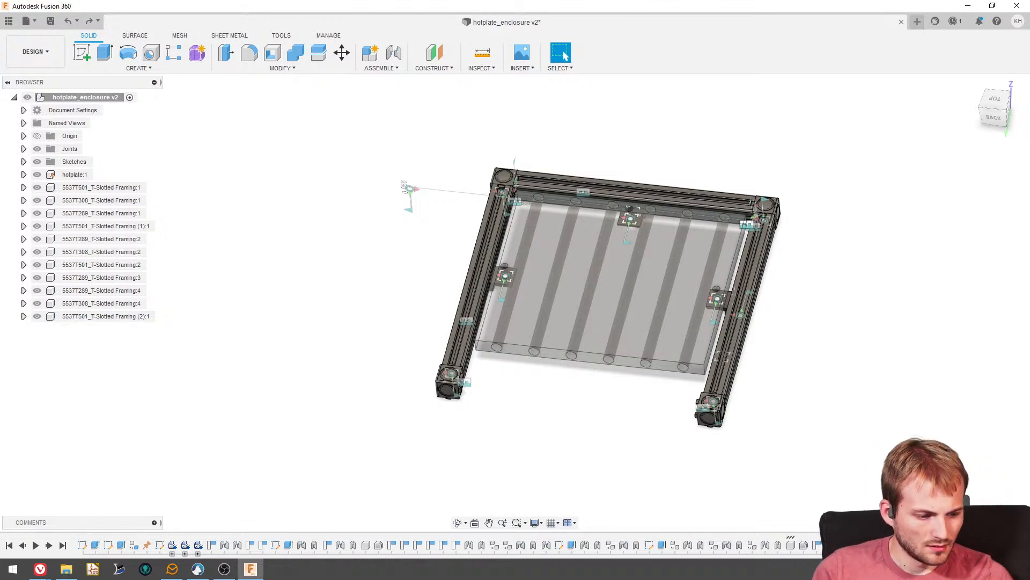
- Undo the joint, move and pasting of the independent rail copy at the frame's open end
{"action": "key", "text": "ctrl+y"}
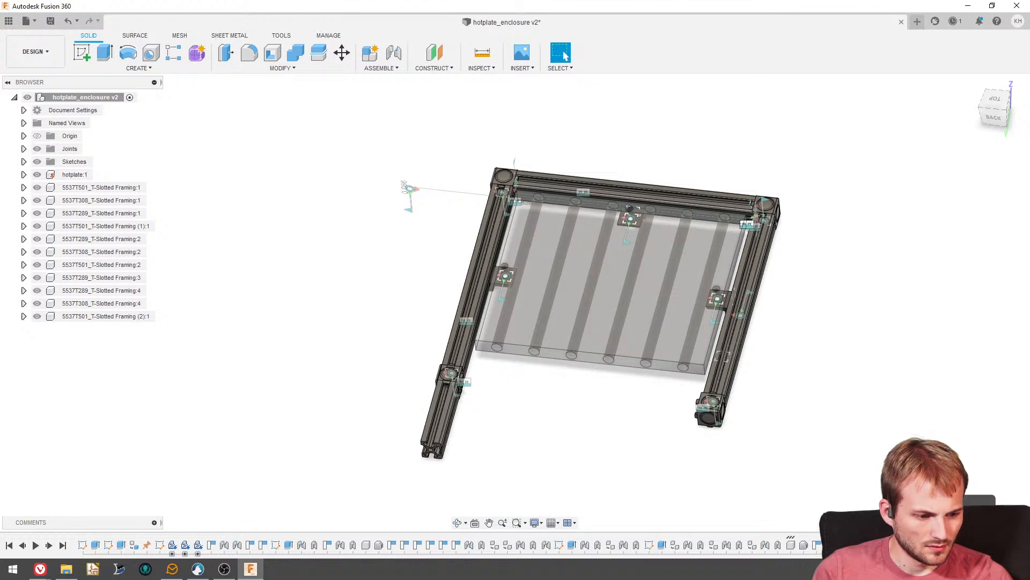
{"action": "key", "text": "ctrl+z"}
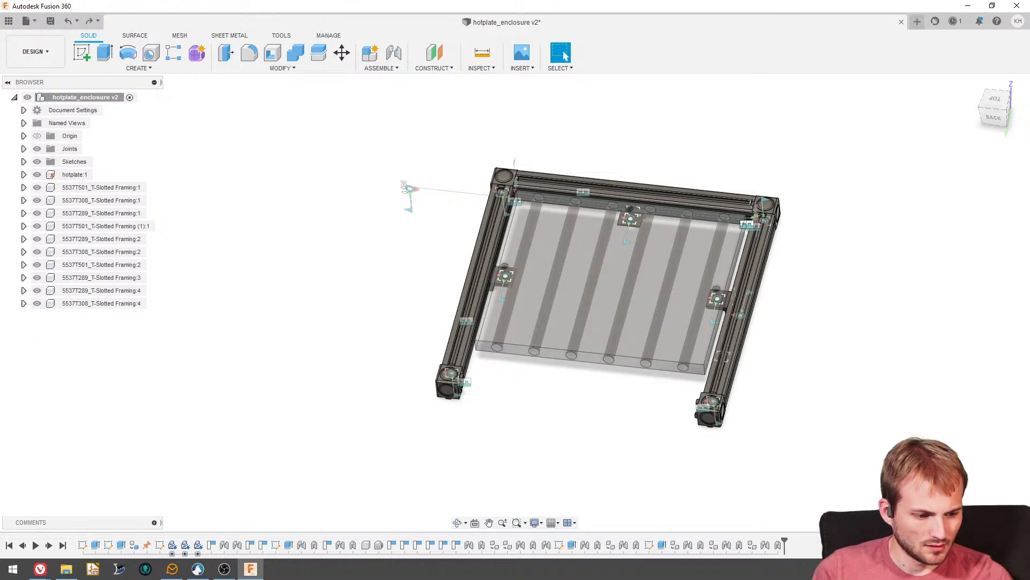
{"action": "scroll", "coordinate": [529, 421], "scroll_direction": "up", "scroll_amount": 4}
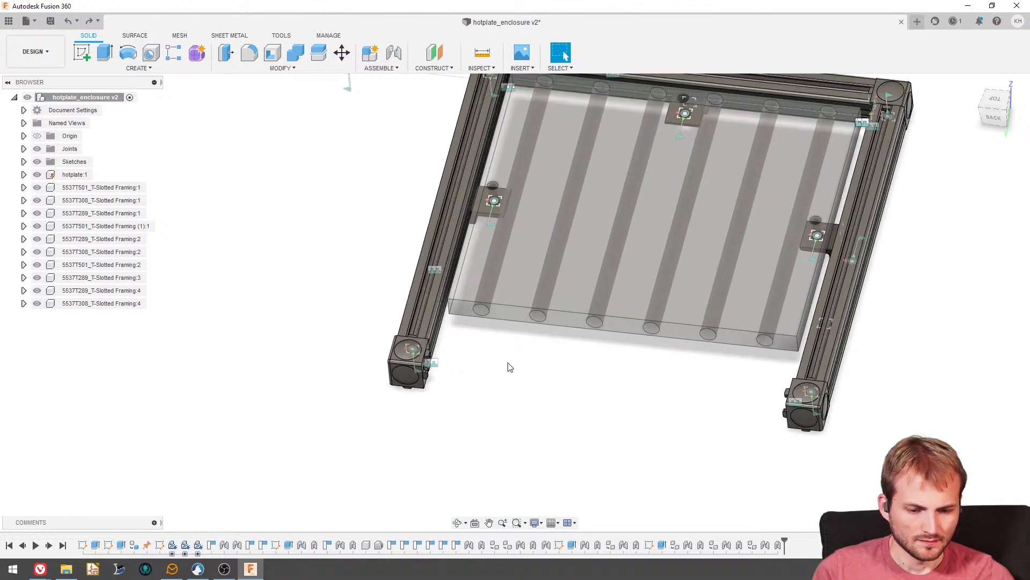
{"action": "scroll", "coordinate": [589, 170], "scroll_direction": "down", "scroll_amount": 4}
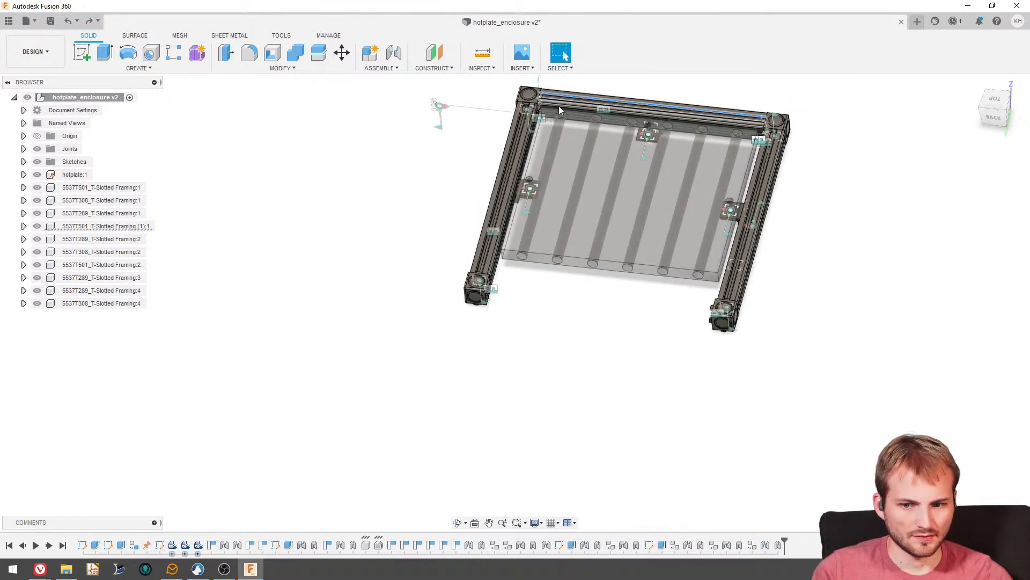
- Duplicate the opposite end rail 5537T501_T-Slotted Framing (1):1 and move the copy just outside the frame's open end
{"action": "left_click", "coordinate": [97, 229]}
{"action": "key", "text": "m"}
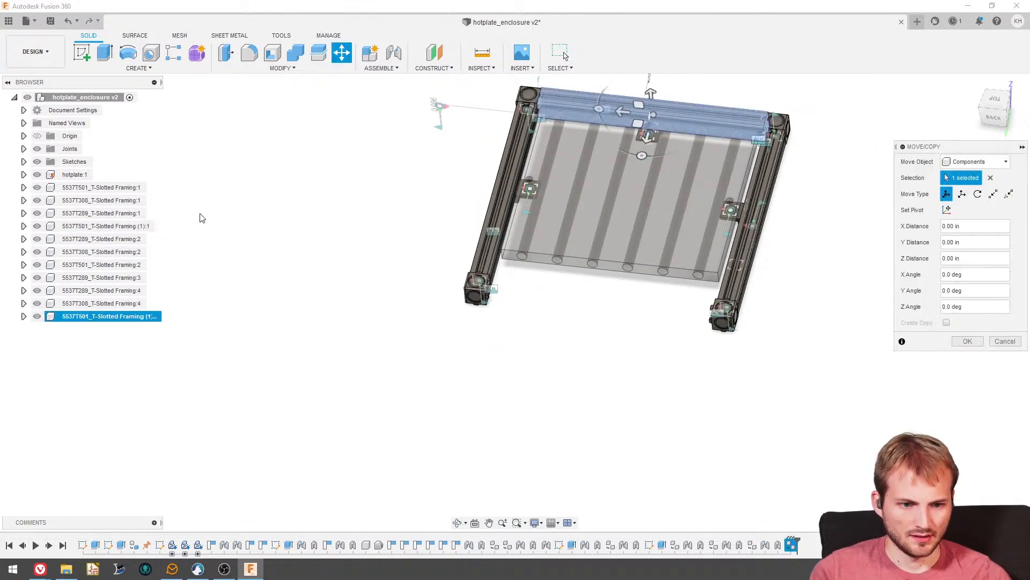
{"action": "left_click_drag", "start_coordinate": [648, 137], "coordinate": [638, 359]}
{"action": "key", "text": "Return"}
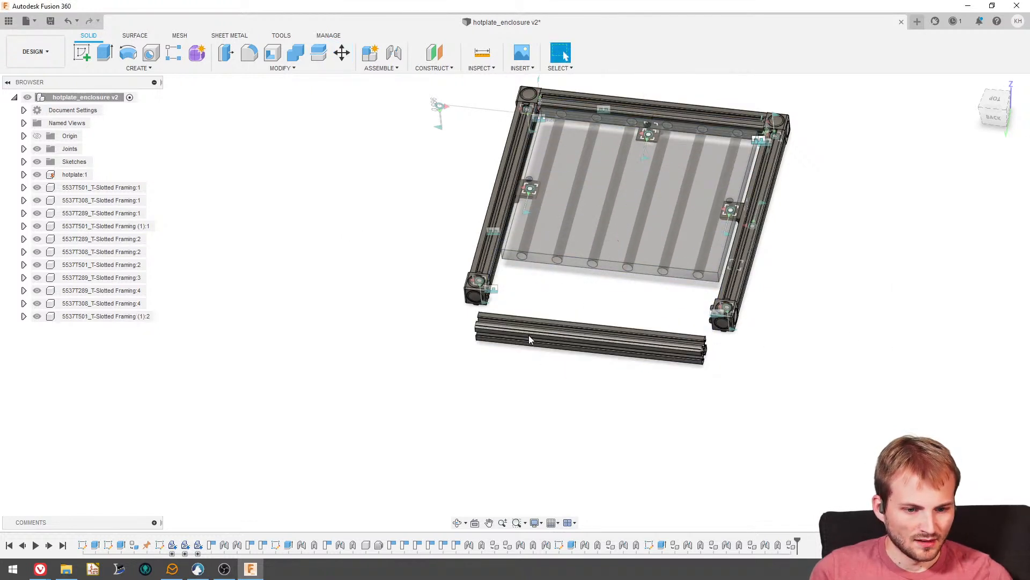
- Joint the end center of the copied rail to the adjacent corner bracket's inward-facing hole to close the frame
{"action": "scroll", "coordinate": [529, 334], "scroll_direction": "up", "scroll_amount": 5}
{"action": "left_click", "coordinate": [394, 52]}
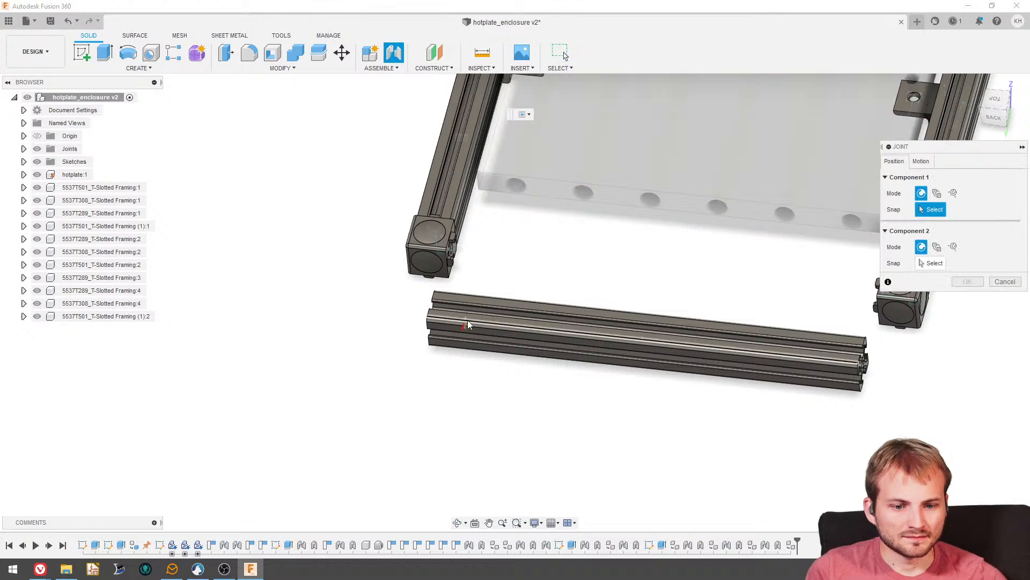
{"action": "scroll", "coordinate": [429, 338], "scroll_direction": "up", "scroll_amount": 5}
{"action": "scroll", "coordinate": [424, 338], "scroll_direction": "up", "scroll_amount": 5}
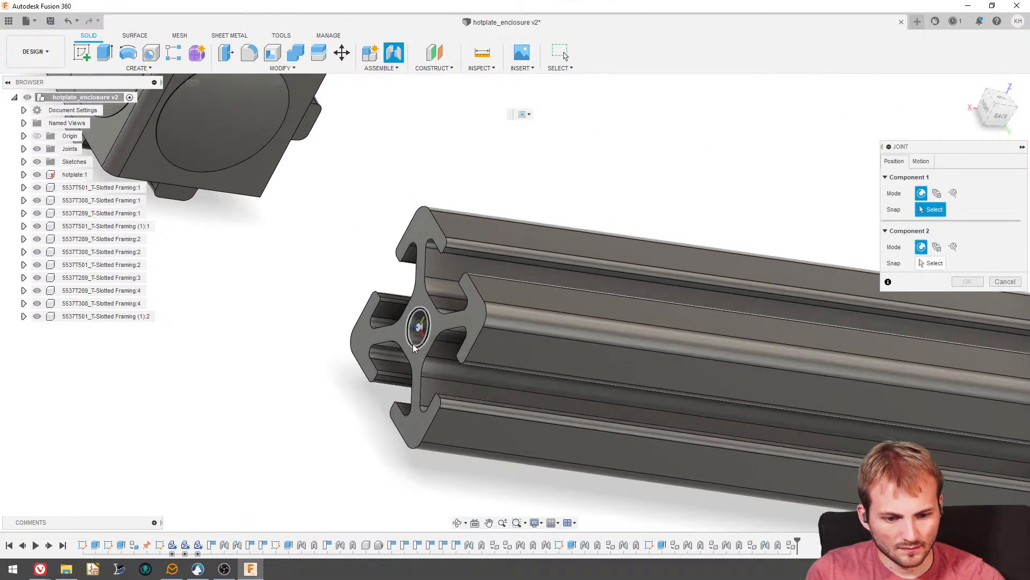
{"action": "left_click", "coordinate": [414, 342]}
{"action": "middle_click_drag", "start_coordinate": [415, 343], "coordinate": [454, 222], "text": "shift"}
{"action": "scroll", "coordinate": [460, 219], "scroll_direction": "down", "scroll_amount": 5}
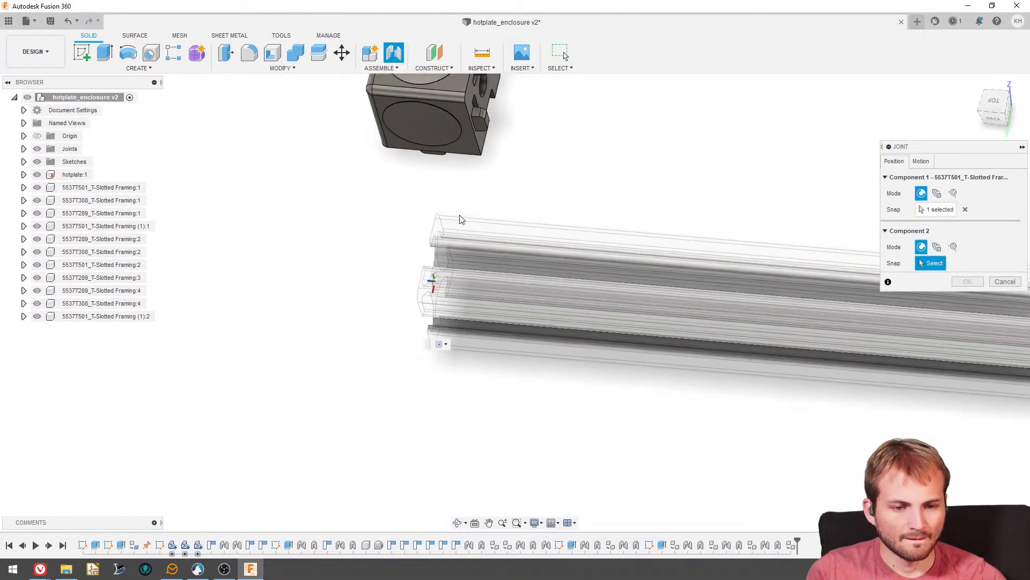
{"action": "scroll", "coordinate": [528, 139], "scroll_direction": "up", "scroll_amount": 3}
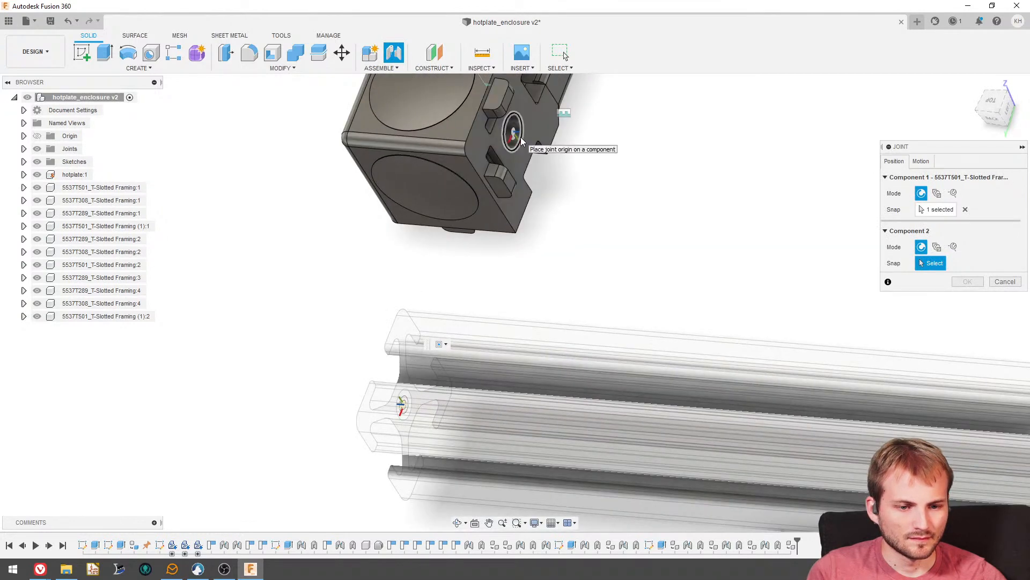
{"action": "left_click", "coordinate": [521, 141]}
{"action": "left_click", "coordinate": [969, 385]}
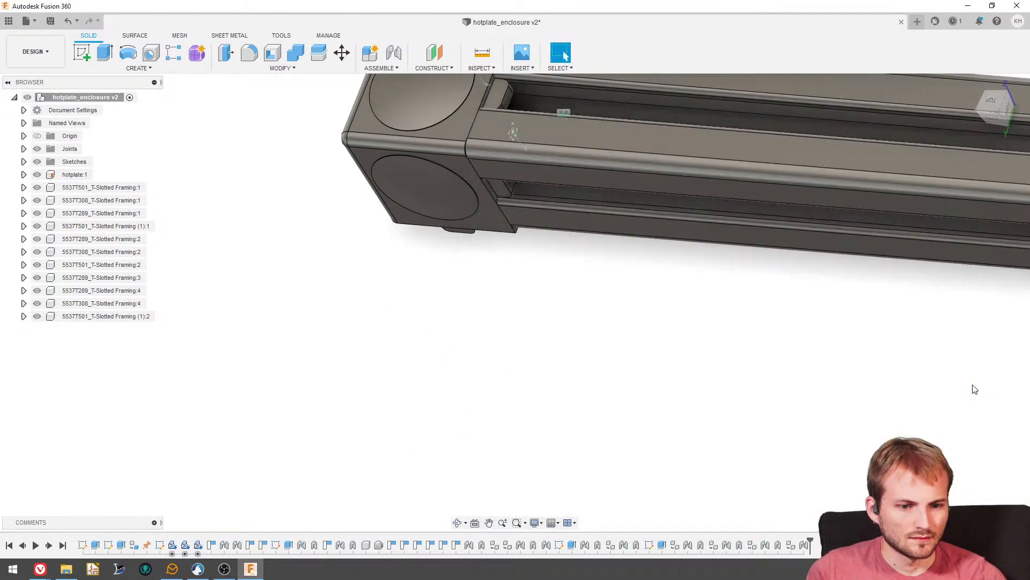
- Add a rigid as-built joint between the corner bracket 5537T289_T-Slotted Framing:3 and the new rail, continuing despite their existing joint
{"action": "middle_click_drag", "start_coordinate": [582, 369], "coordinate": [487, 185], "text": "shift"}
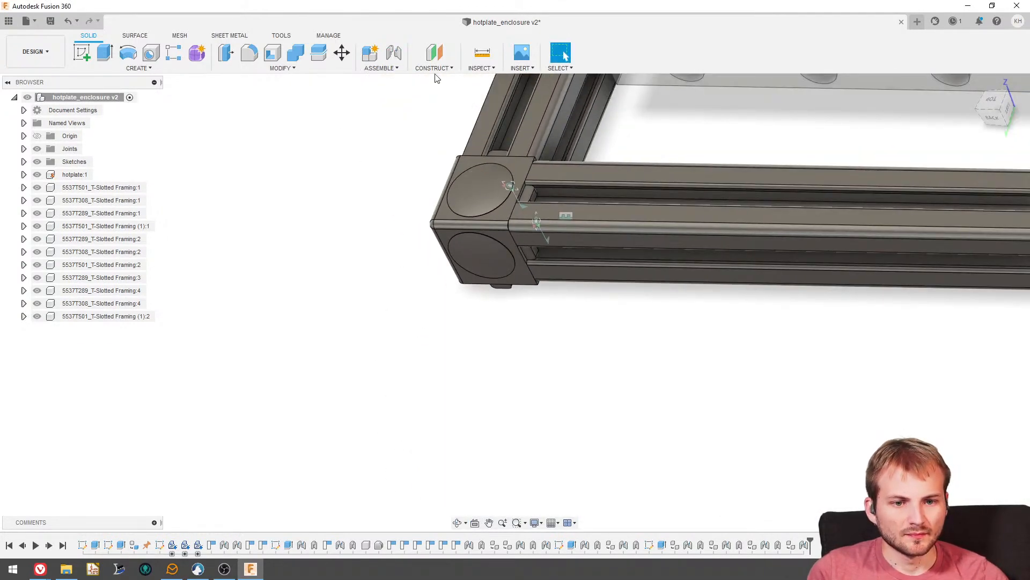
{"action": "left_click", "coordinate": [382, 69]}
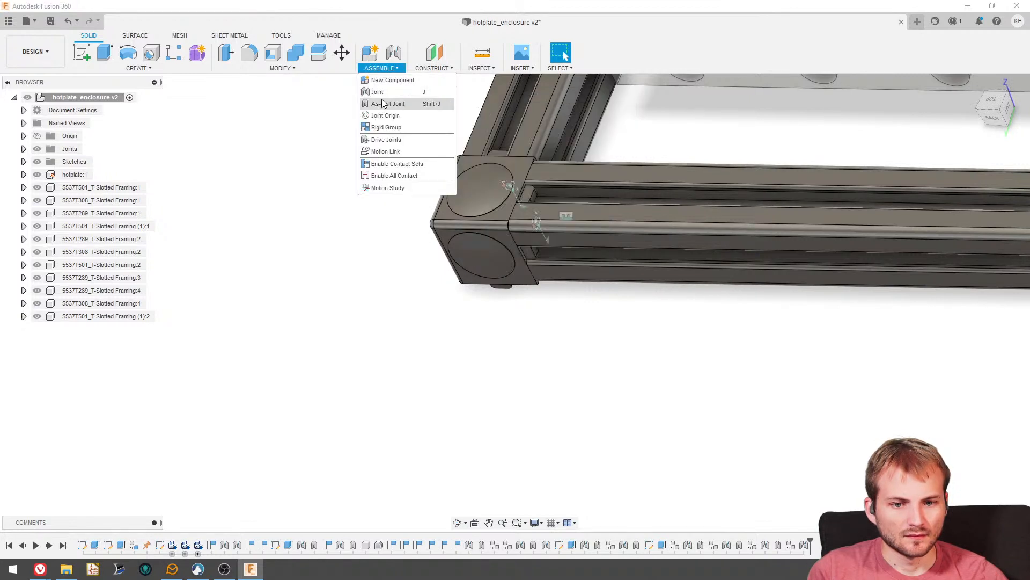
{"action": "left_click", "coordinate": [384, 104]}
{"action": "left_click", "coordinate": [499, 215]}
{"action": "left_click", "coordinate": [790, 277]}
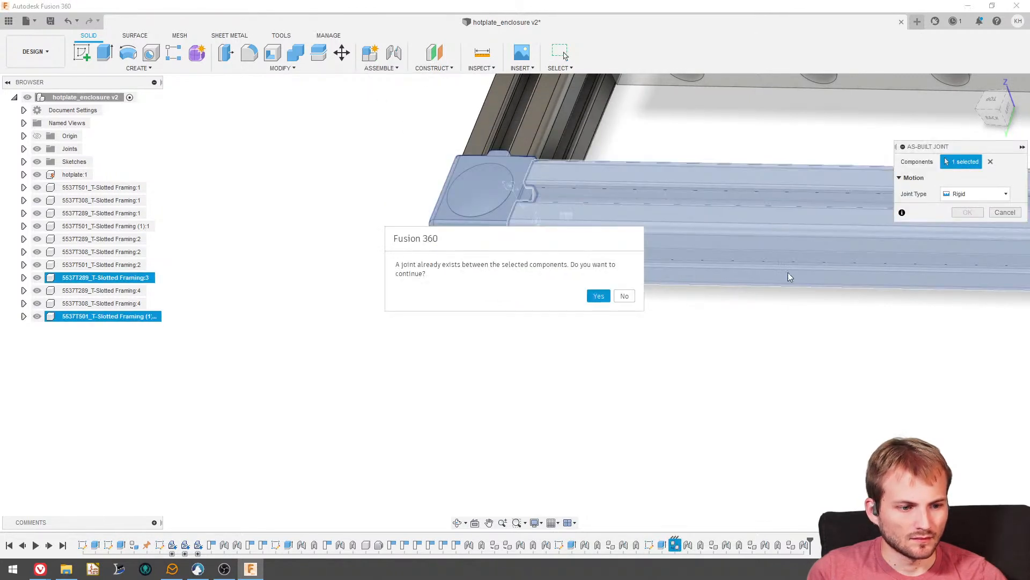
{"action": "left_click", "coordinate": [598, 296]}
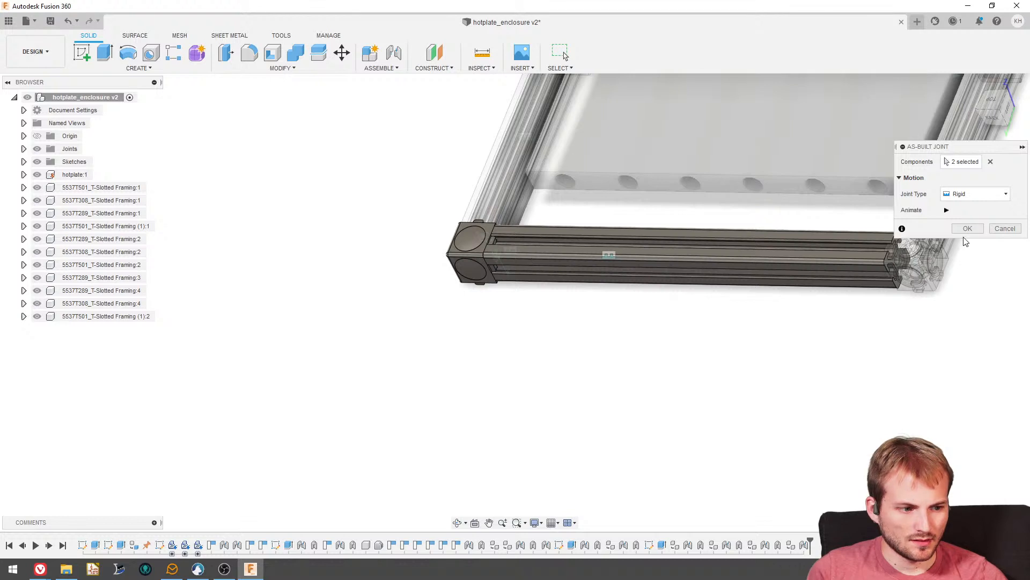
{"action": "left_click", "coordinate": [967, 228]}
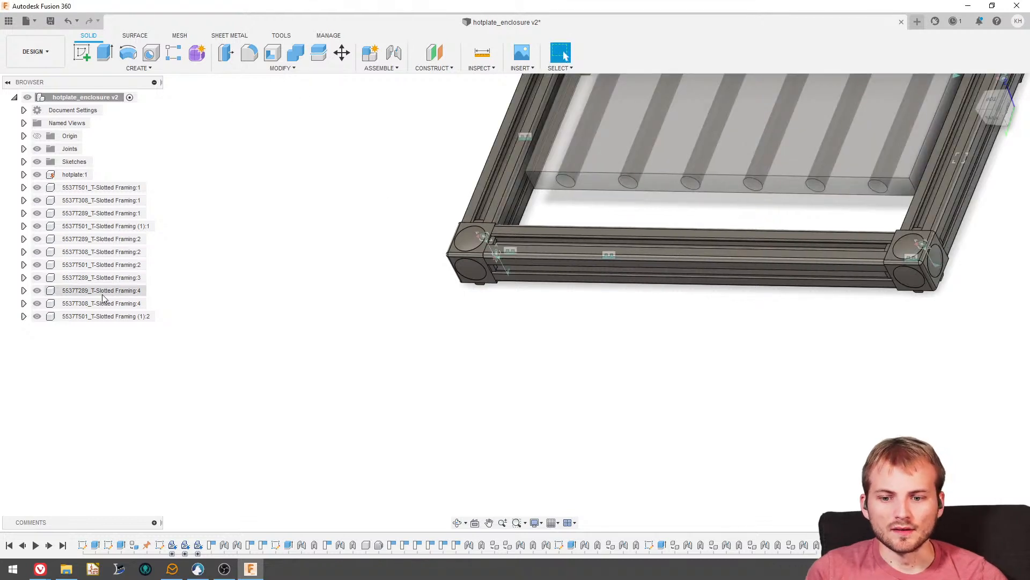
- Restore the hotplate component to full opacity
{"action": "left_click", "coordinate": [75, 175]}
{"action": "right_click", "coordinate": [74, 176]}
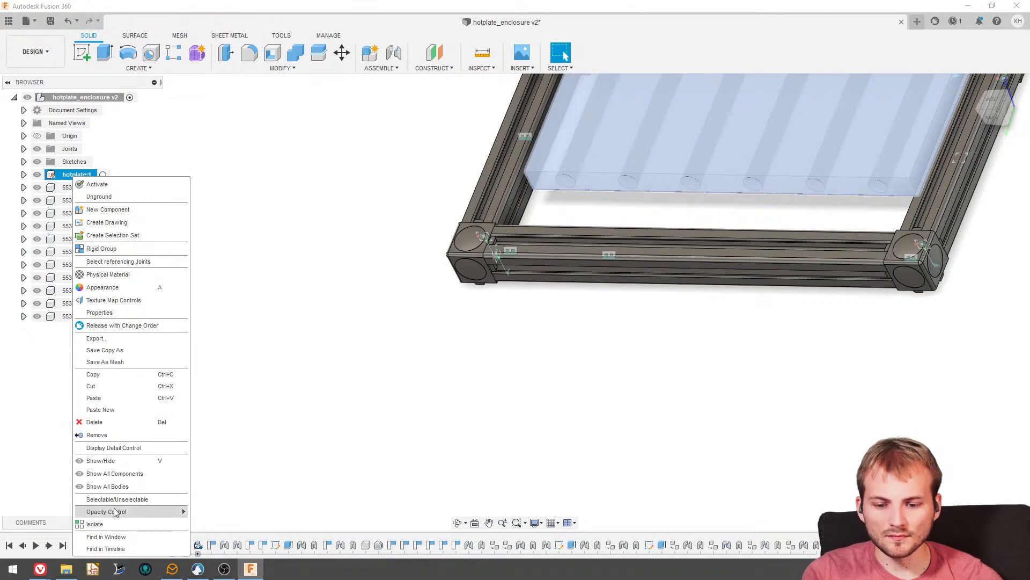
{"action": "mouse_move", "coordinate": [107, 511]}
{"action": "left_click", "coordinate": [225, 572]}
{"action": "left_click", "coordinate": [324, 369]}
{"action": "scroll", "coordinate": [321, 324], "scroll_direction": "down", "scroll_amount": 3}
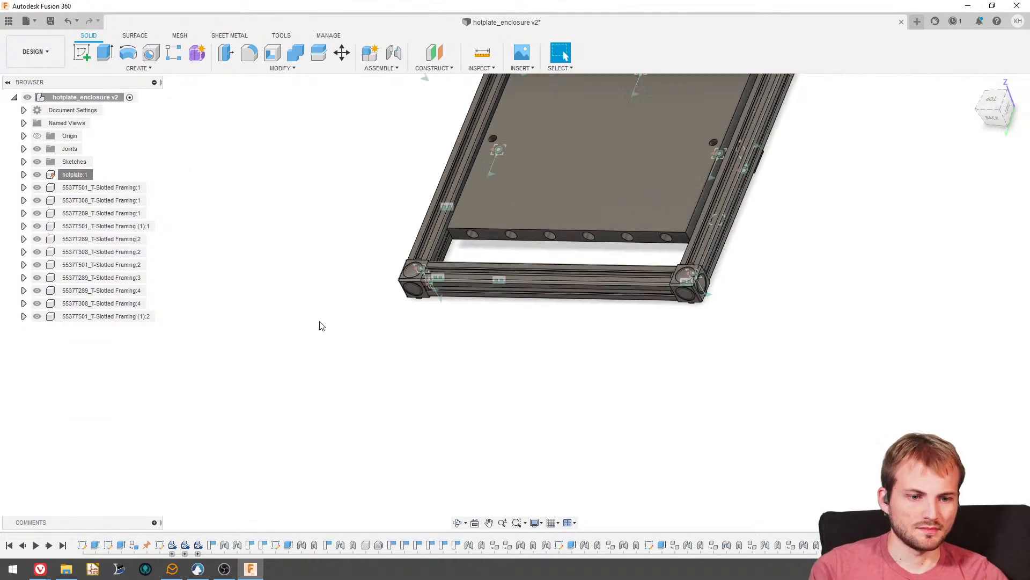
{"action": "middle_click_drag", "start_coordinate": [321, 324], "coordinate": [405, 294], "text": "shift"}
- Switch to Discord to examine the photo of the real hotplate's heater wiring and insulation, and return to the Fusion 360 model
{"action": "left_click_drag", "start_coordinate": [188, 230], "coordinate": [803, 33]}
{"action": "double_click", "coordinate": [804, 34]}
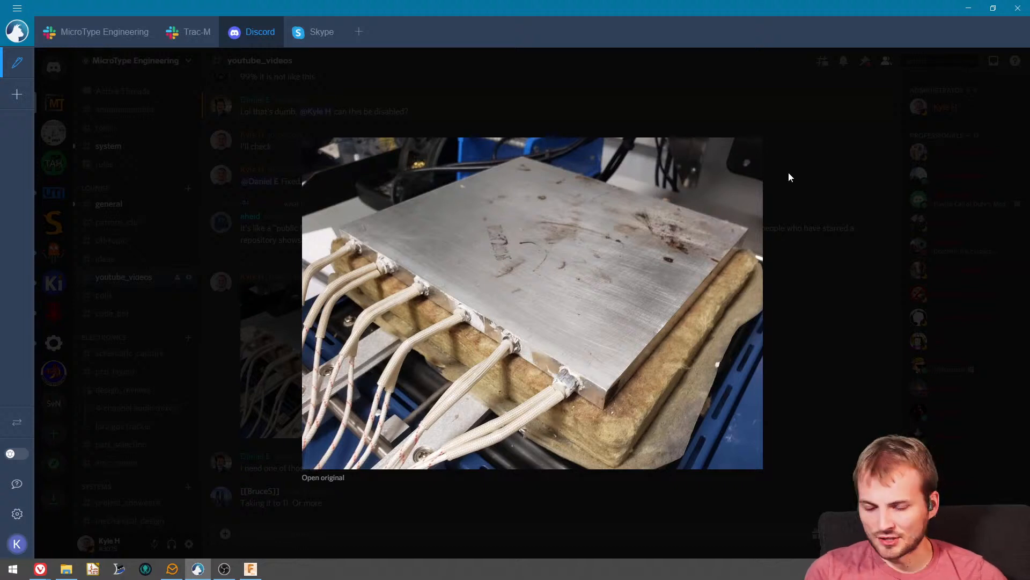
{"action": "left_click_drag", "start_coordinate": [883, 7], "coordinate": [0, 13]}
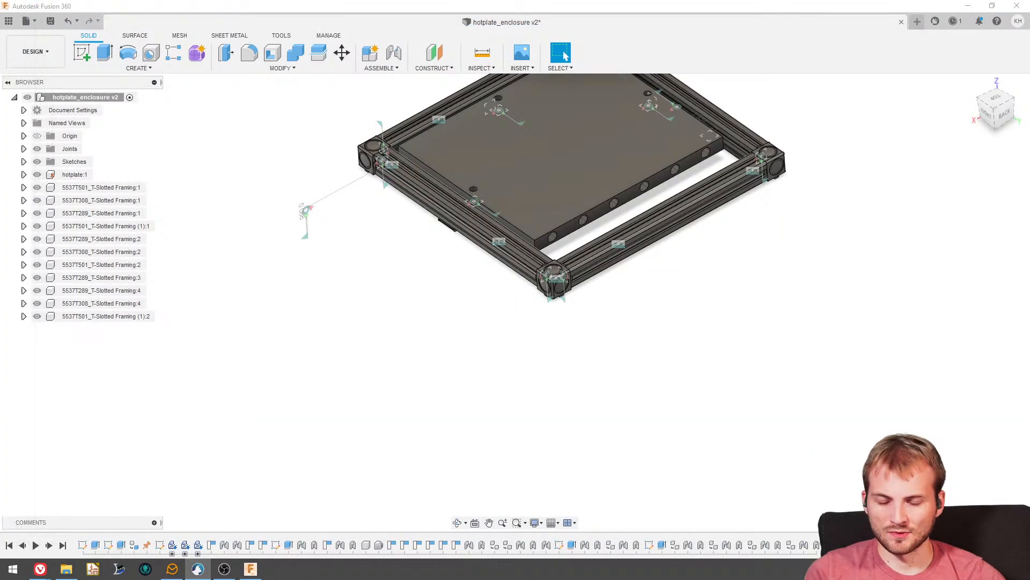
- Turn off Joints in the object visibility settings to hide the joint symbols on the model
{"action": "middle_click_drag", "start_coordinate": [488, 186], "coordinate": [850, 158], "text": "shift"}
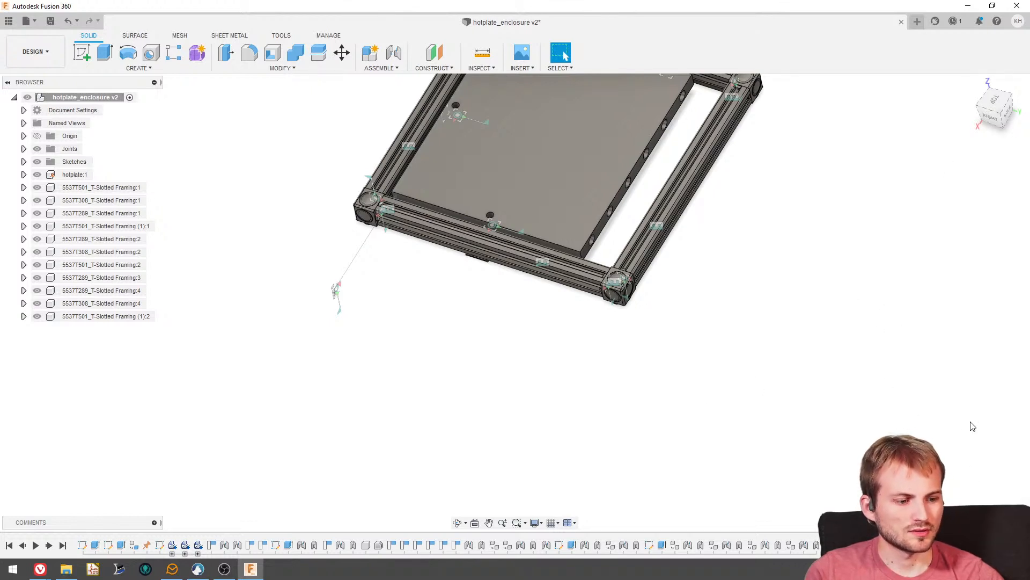
{"action": "left_click", "coordinate": [1021, 132]}
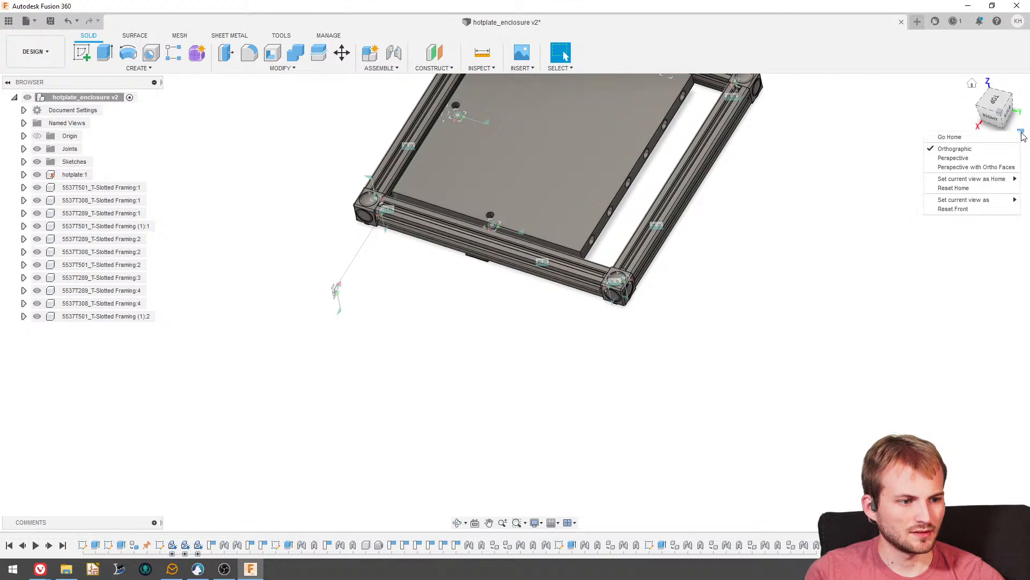
{"action": "left_click", "coordinate": [808, 248]}
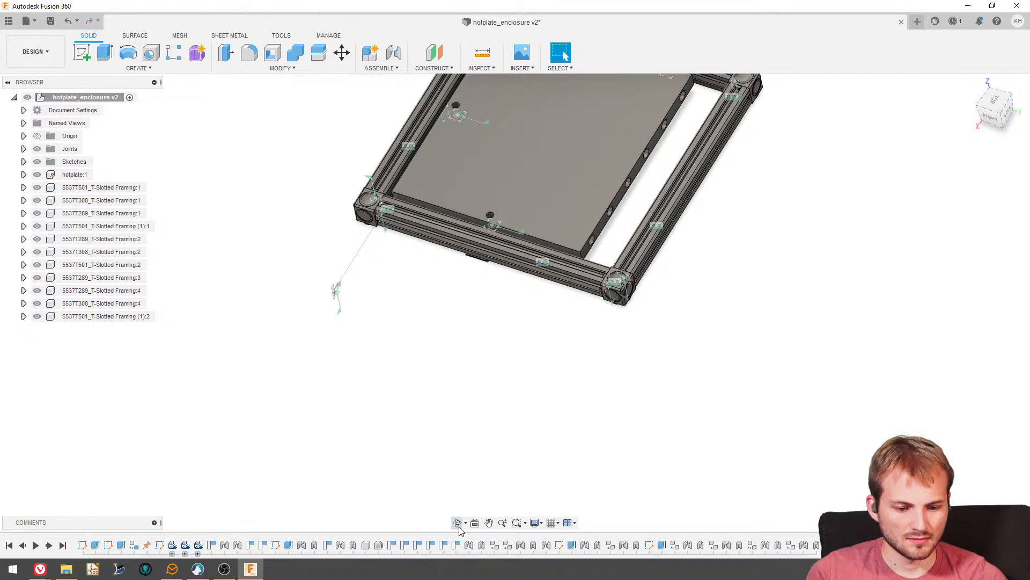
{"action": "left_click", "coordinate": [540, 523]}
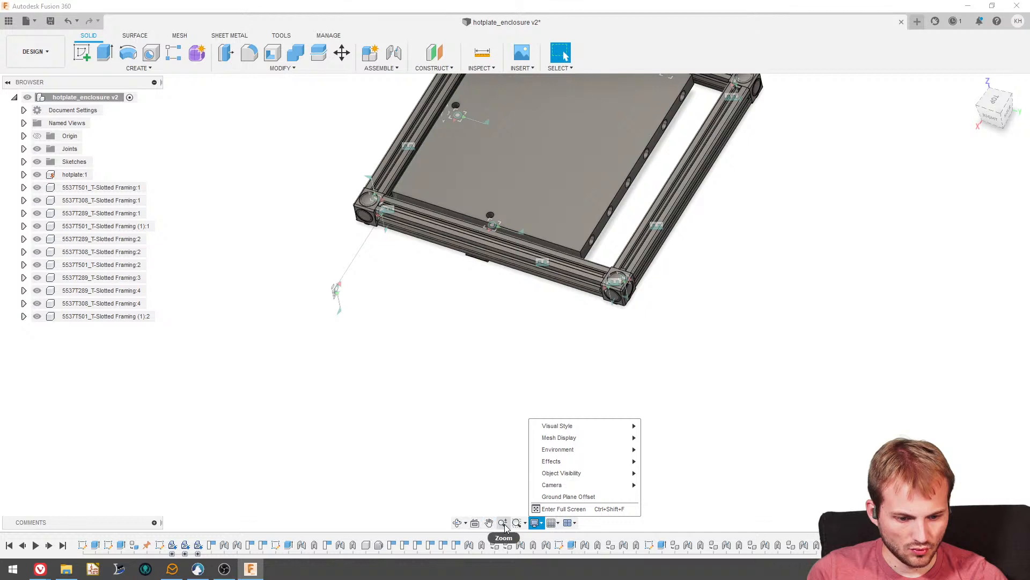
{"action": "mouse_move", "coordinate": [590, 433]}
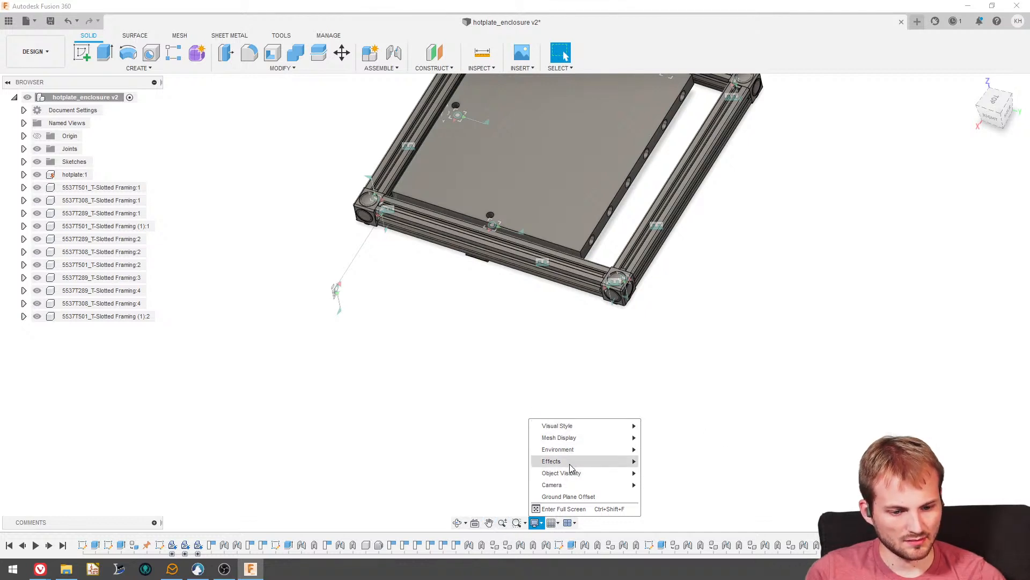
{"action": "mouse_move", "coordinate": [582, 477]}
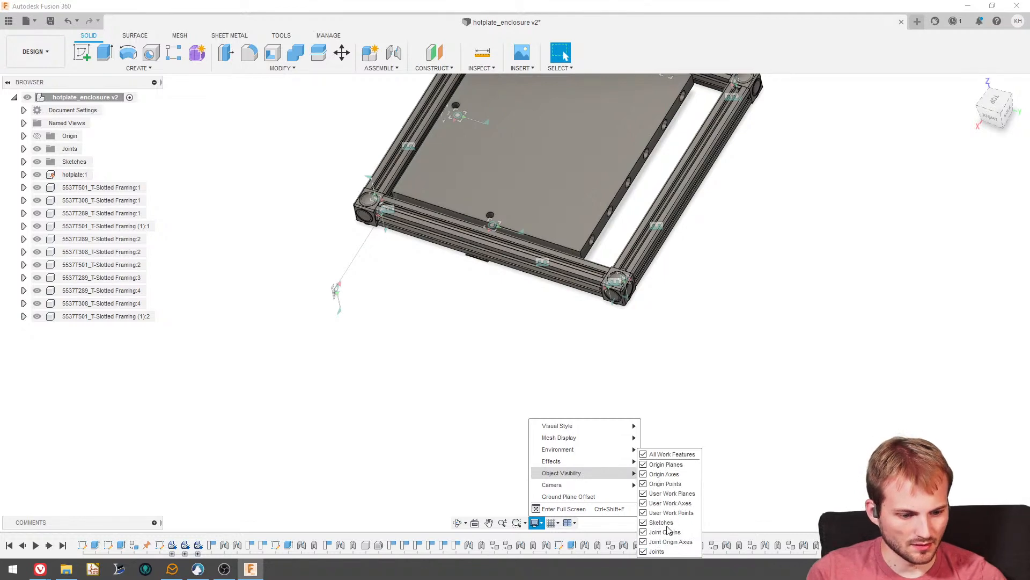
{"action": "left_click", "coordinate": [646, 552]}
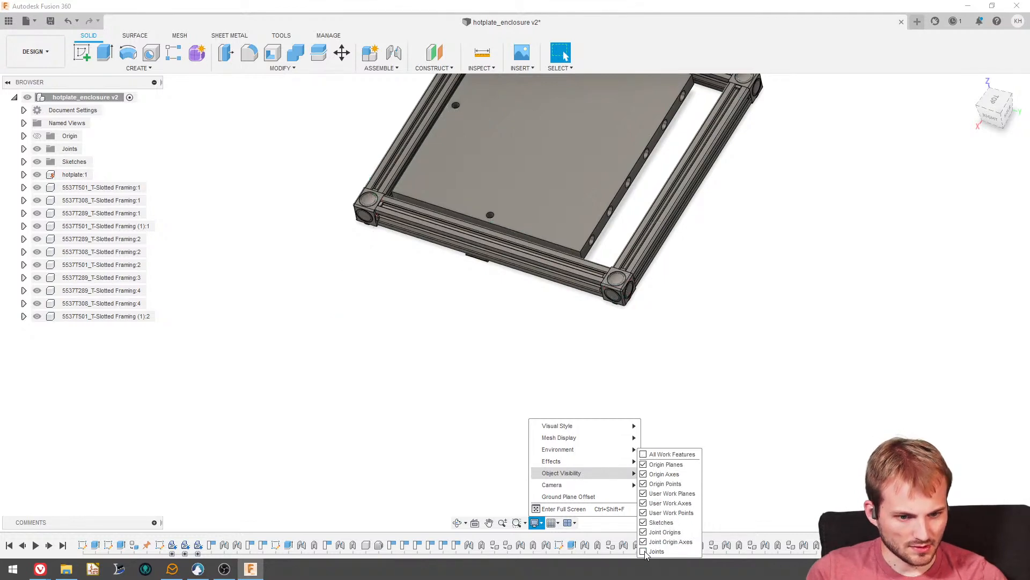
{"action": "left_click", "coordinate": [445, 328]}
- Examine the closed frame from above and below, checking the hotplate's mounting brackets and the gap at its heater end
{"action": "middle_click_drag", "start_coordinate": [445, 328], "coordinate": [445, 271], "text": "shift"}
{"action": "scroll", "coordinate": [529, 224], "scroll_direction": "up", "scroll_amount": 4}
{"action": "middle_click_drag", "start_coordinate": [529, 223], "coordinate": [685, 215], "text": "shift"}
{"action": "scroll", "coordinate": [626, 258], "scroll_direction": "down", "scroll_amount": 4}
{"action": "scroll", "coordinate": [685, 215], "scroll_direction": "up", "scroll_amount": 1}
{"action": "scroll", "coordinate": [687, 219], "scroll_direction": "up", "scroll_amount": 2}
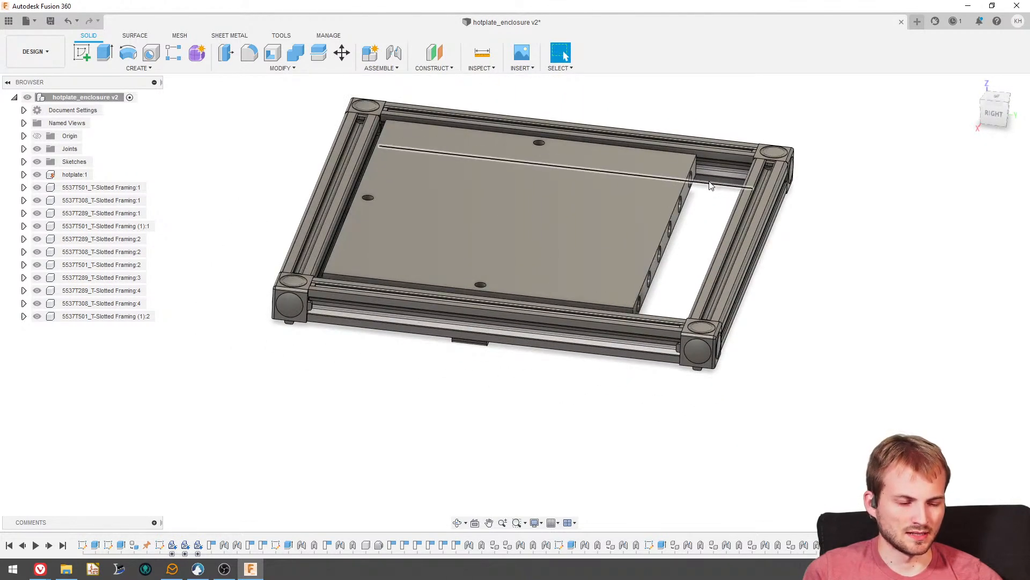
{"action": "middle_click_drag", "start_coordinate": [716, 288], "coordinate": [706, 298], "text": "shift"}
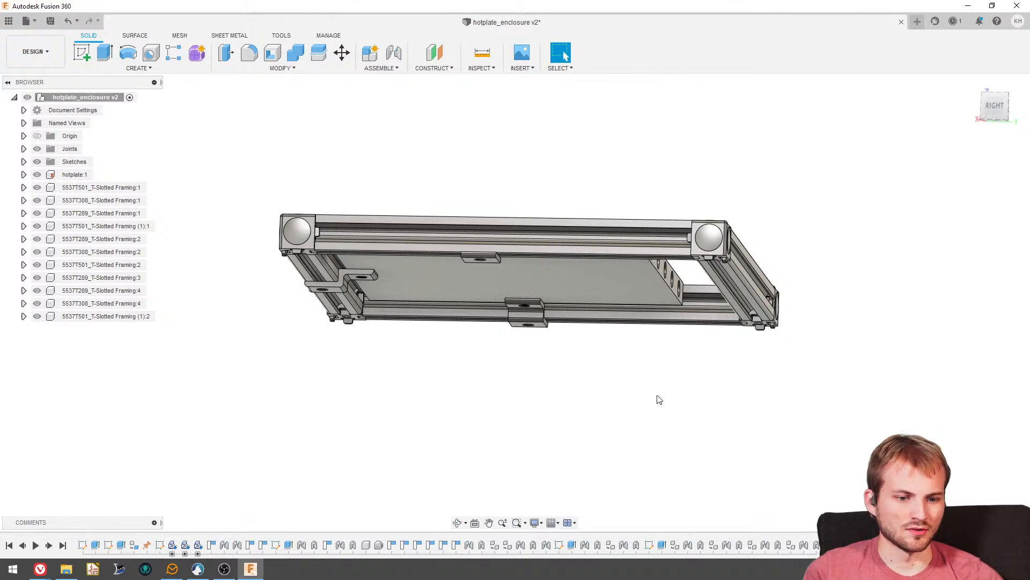
{"action": "middle_click_drag", "start_coordinate": [657, 347], "coordinate": [576, 400], "text": "shift"}
{"action": "scroll", "coordinate": [577, 376], "scroll_direction": "down", "scroll_amount": 2}
{"action": "scroll", "coordinate": [601, 329], "scroll_direction": "up", "scroll_amount": 2}
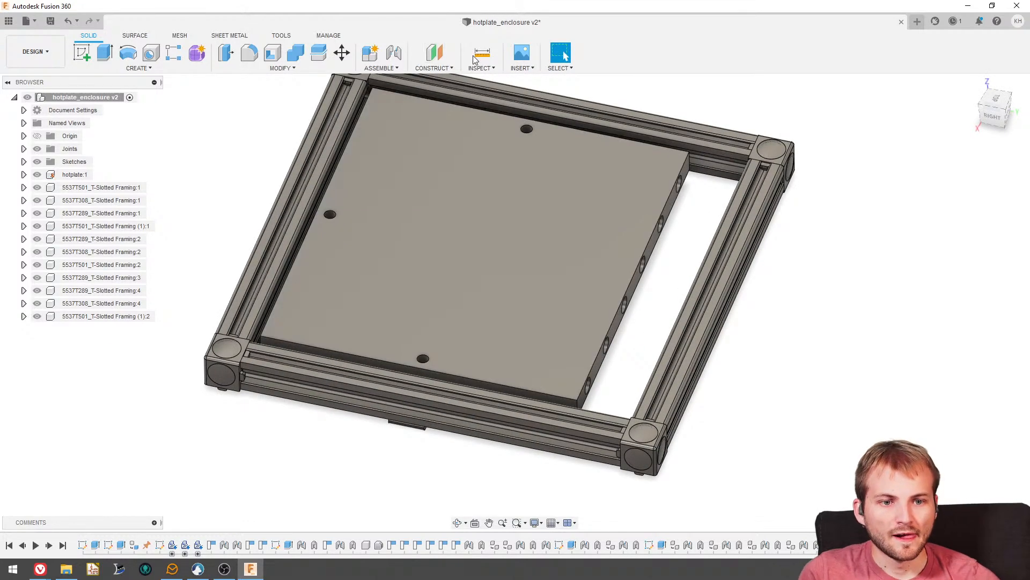
- Measure the distance between the hotplate's heater-hole face and the facing inner side of the new end rail
{"action": "key", "text": "i"}
{"action": "scroll", "coordinate": [647, 173], "scroll_direction": "up", "scroll_amount": 4}
{"action": "middle_click_drag", "start_coordinate": [665, 178], "coordinate": [646, 164], "text": "shift"}
{"action": "left_click", "coordinate": [738, 174]}
{"action": "middle_click_drag", "start_coordinate": [738, 183], "coordinate": [778, 214], "text": "shift"}
{"action": "left_click", "coordinate": [752, 204]}
{"action": "scroll", "coordinate": [668, 294], "scroll_direction": "down", "scroll_amount": 2}
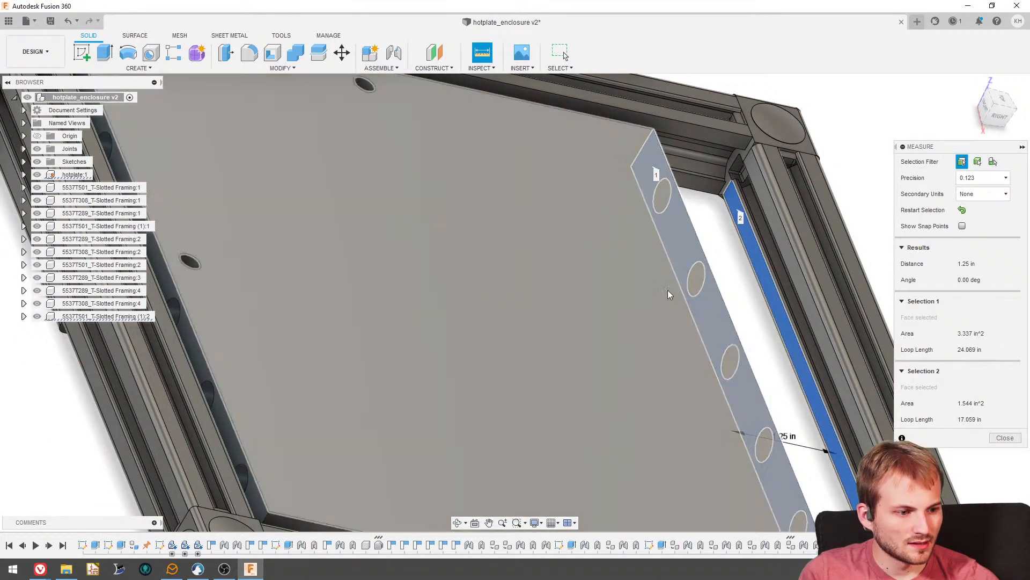
{"action": "scroll", "coordinate": [668, 294], "scroll_direction": "down", "scroll_amount": 3}
{"action": "middle_click_drag", "start_coordinate": [668, 294], "coordinate": [542, 241], "text": "shift"}
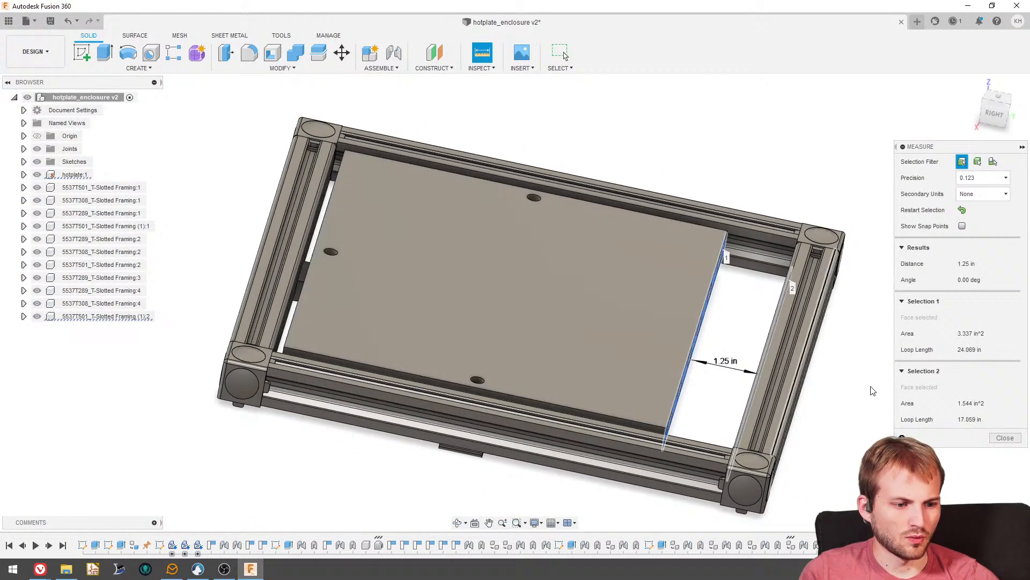
{"action": "left_click", "coordinate": [995, 437]}
{"action": "scroll", "coordinate": [749, 311], "scroll_direction": "down", "scroll_amount": 1}
{"action": "left_click", "coordinate": [559, 546]}
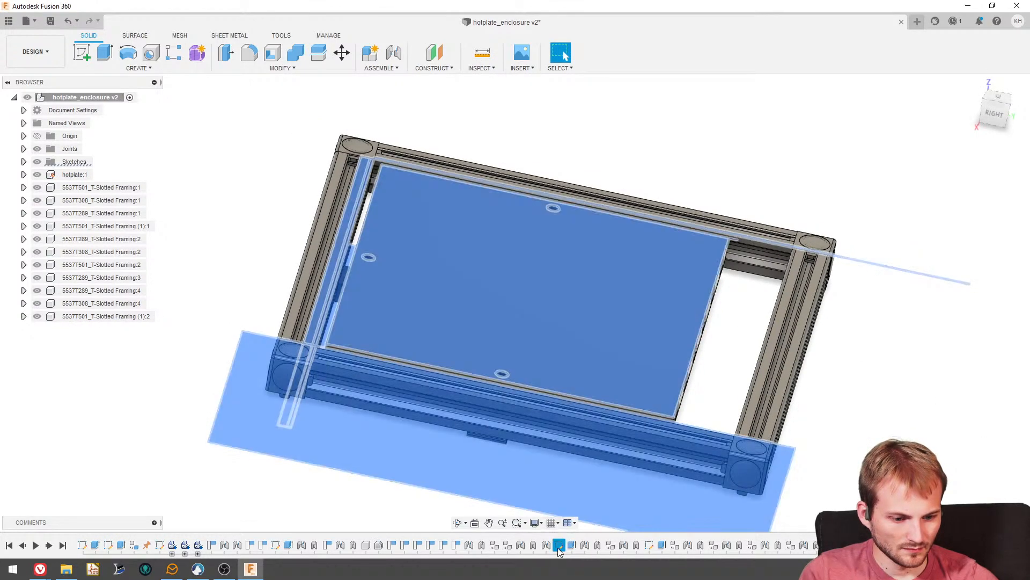
{"action": "right_click", "coordinate": [559, 547]}
{"action": "left_click", "coordinate": [585, 444]}
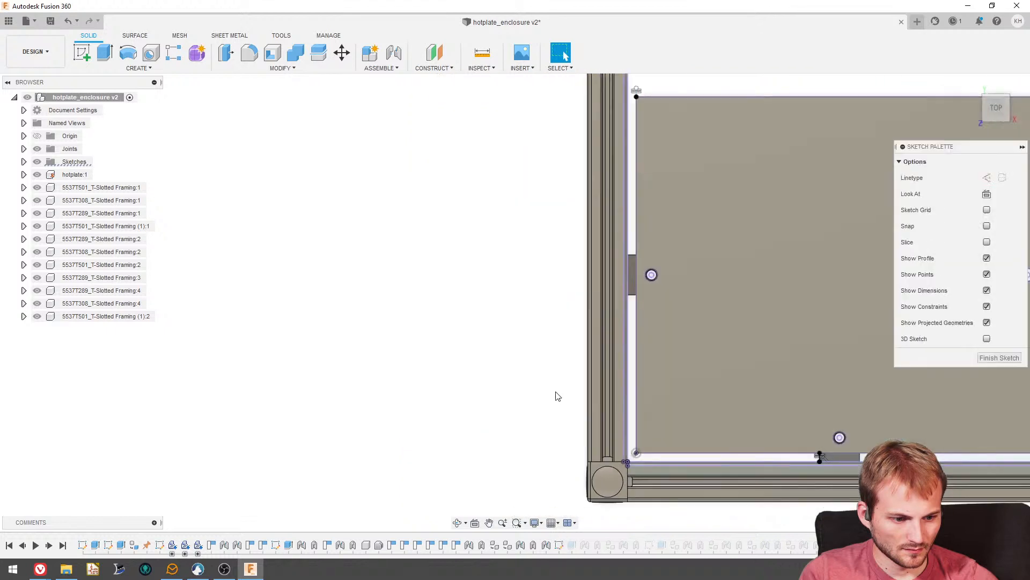
{"action": "scroll", "coordinate": [762, 464], "scroll_direction": "up", "scroll_amount": 2}
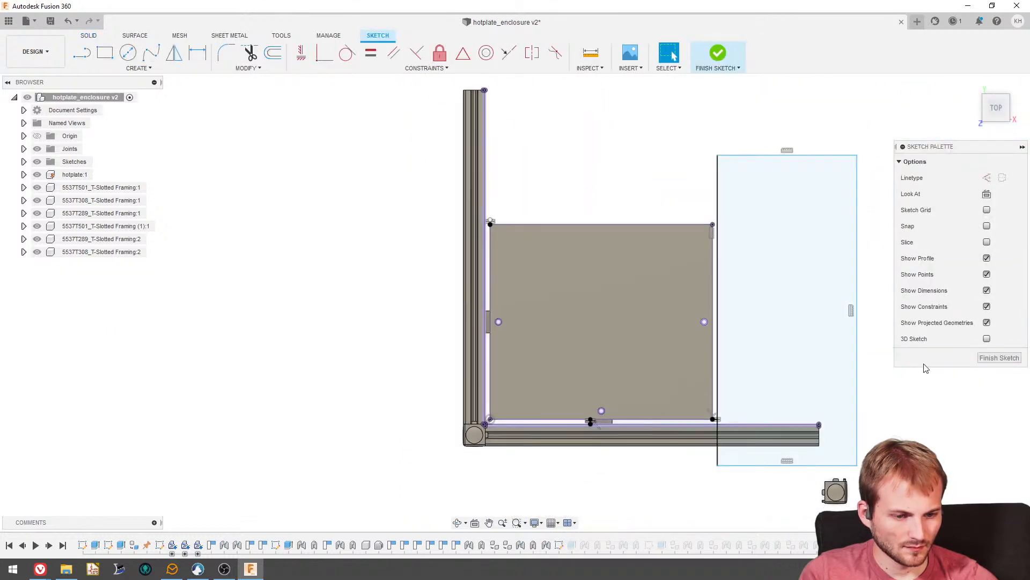
{"action": "left_click", "coordinate": [1004, 356]}
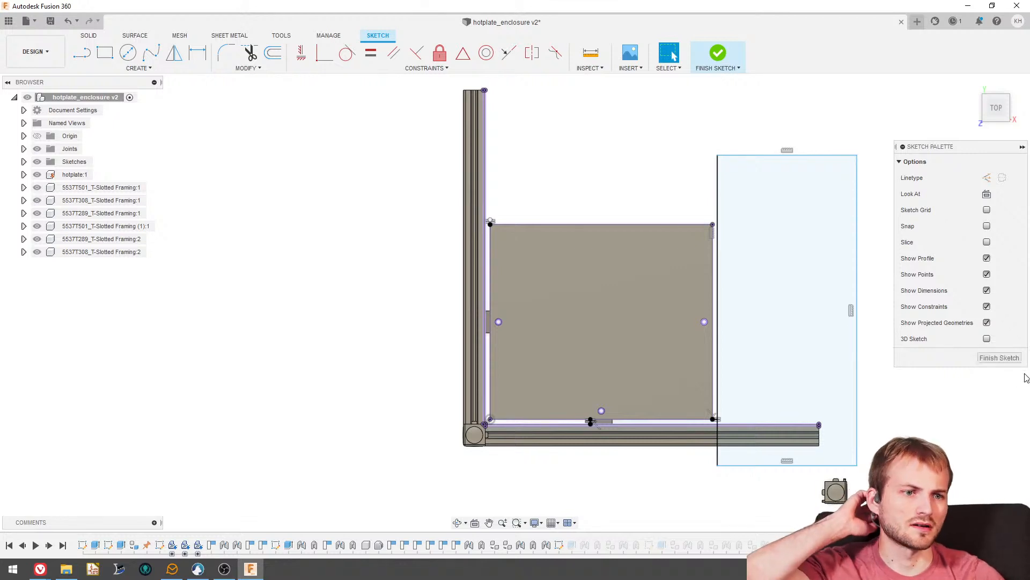
{"action": "left_click", "coordinate": [999, 357]}
- In the sketch that trims the two side rails, set the cut's distance from the hotplate's edge to 1.75 in and restore the full timeline
{"action": "mouse_move", "coordinate": [765, 548]}
{"action": "left_mouse_down"}
{"action": "mouse_move", "coordinate": [651, 549]}
{"action": "mouse_move", "coordinate": [667, 544]}
{"action": "left_mouse_up"}
{"action": "scroll", "coordinate": [618, 465], "scroll_direction": "down", "scroll_amount": 3}
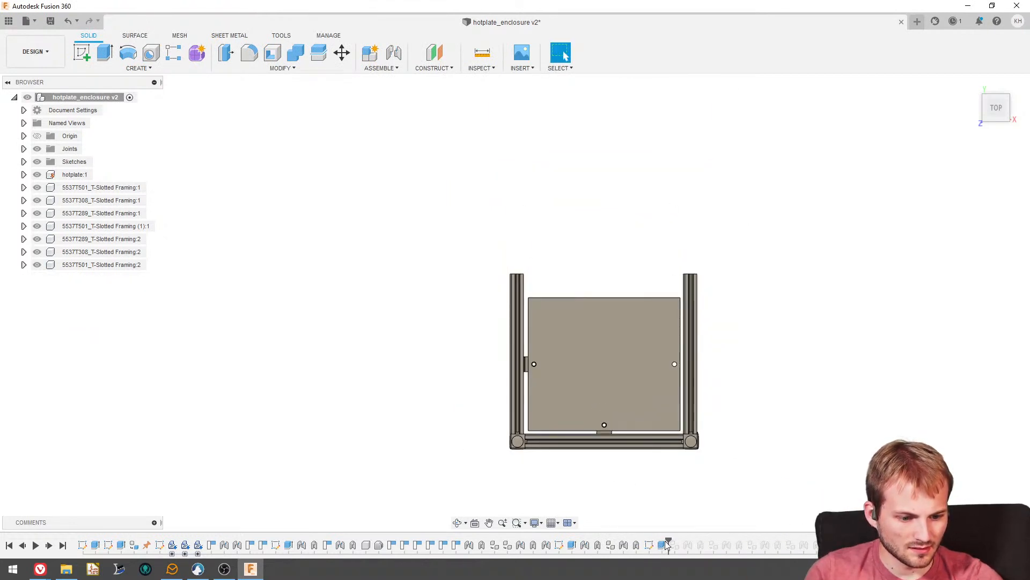
{"action": "right_click", "coordinate": [651, 544]}
{"action": "left_click", "coordinate": [682, 436]}
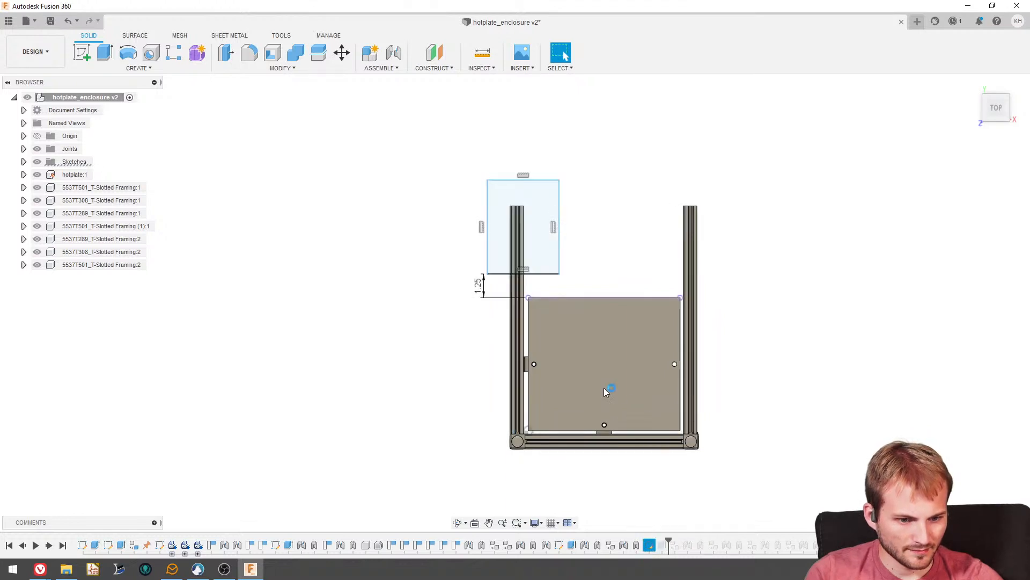
{"action": "double_click", "coordinate": [472, 280]}
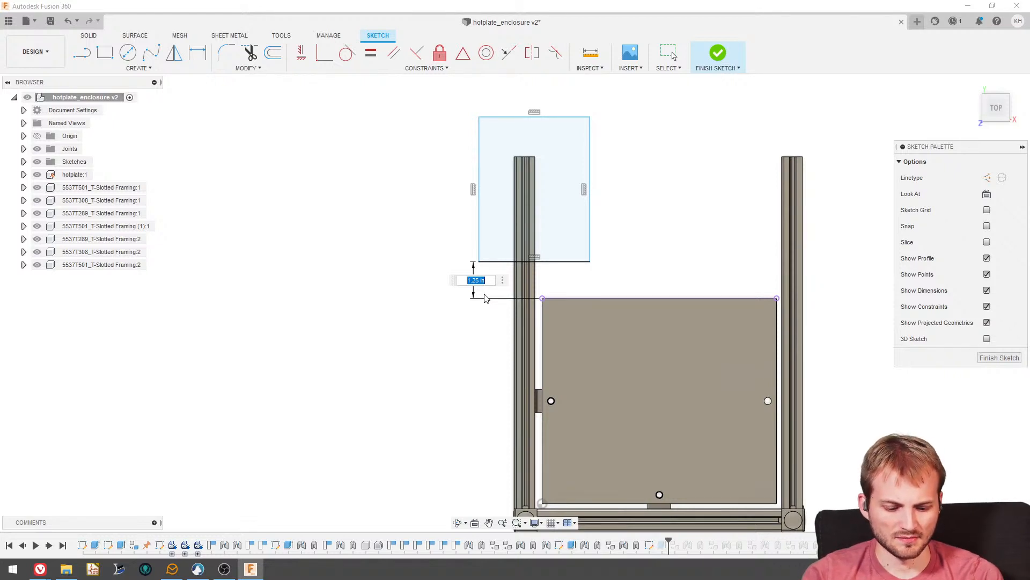
{"action": "type", "text": "1.75"}
{"action": "key", "text": "Return"}
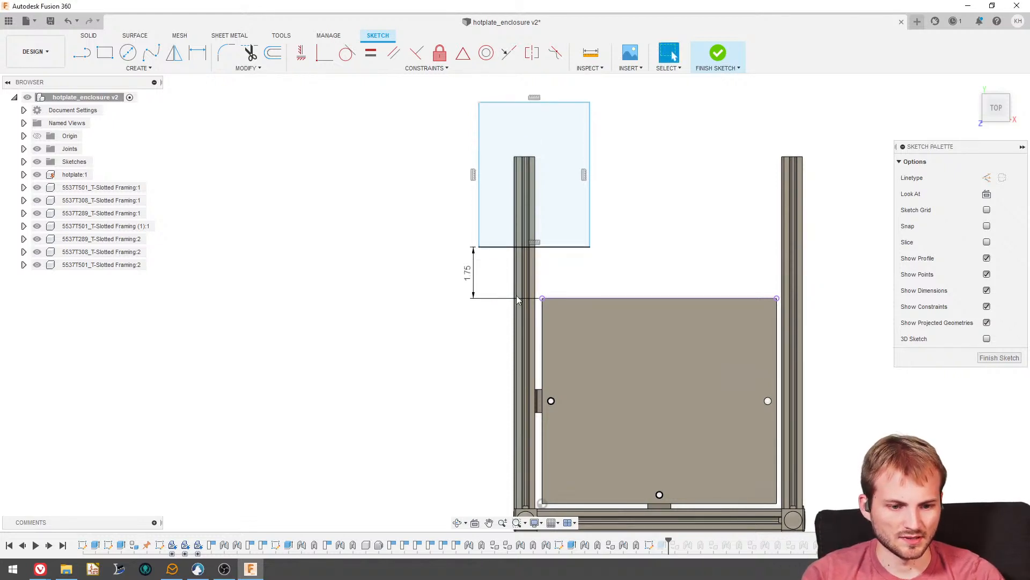
{"action": "left_click", "coordinate": [998, 357]}
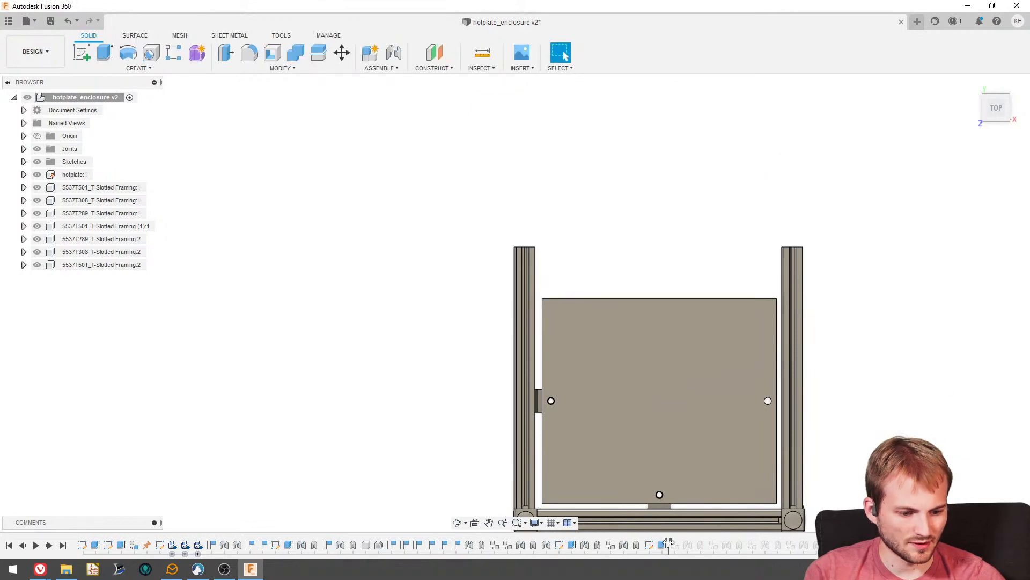
{"action": "left_click_drag", "start_coordinate": [669, 543], "coordinate": [827, 544]}
- Examine the updated frame from above, checking its corner brackets and the gap at the hotplate's heater end
{"action": "mouse_move", "coordinate": [570, 412]}
{"action": "middle_mouse_down", "text": "shift"}
{"action": "mouse_move", "coordinate": [542, 351]}
{"action": "mouse_move", "coordinate": [550, 361]}
{"action": "mouse_move", "coordinate": [533, 352]}
{"action": "mouse_move", "coordinate": [616, 427]}
{"action": "middle_mouse_up", "text": "shift"}
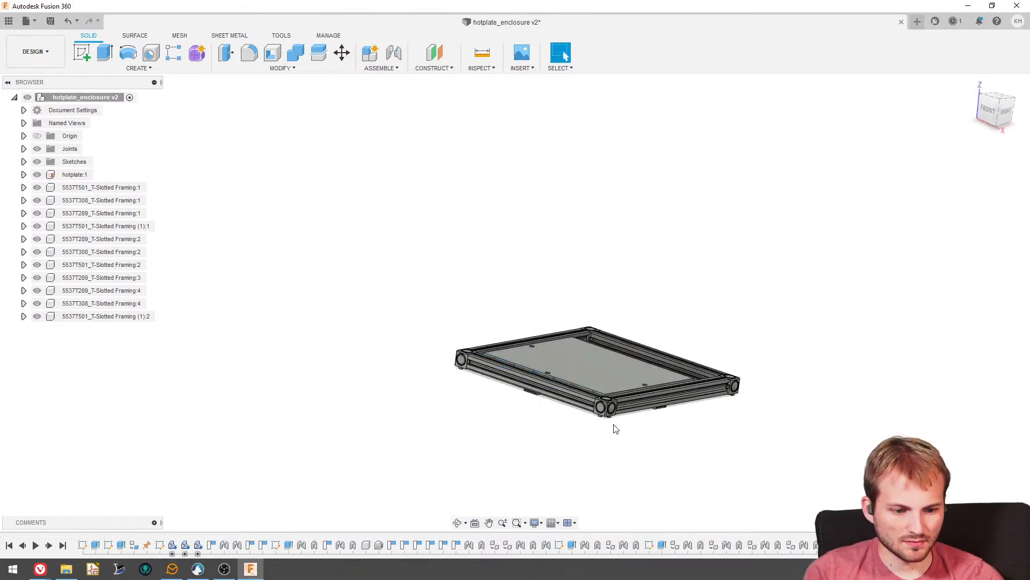
{"action": "scroll", "coordinate": [601, 407], "scroll_direction": "up", "scroll_amount": 10}
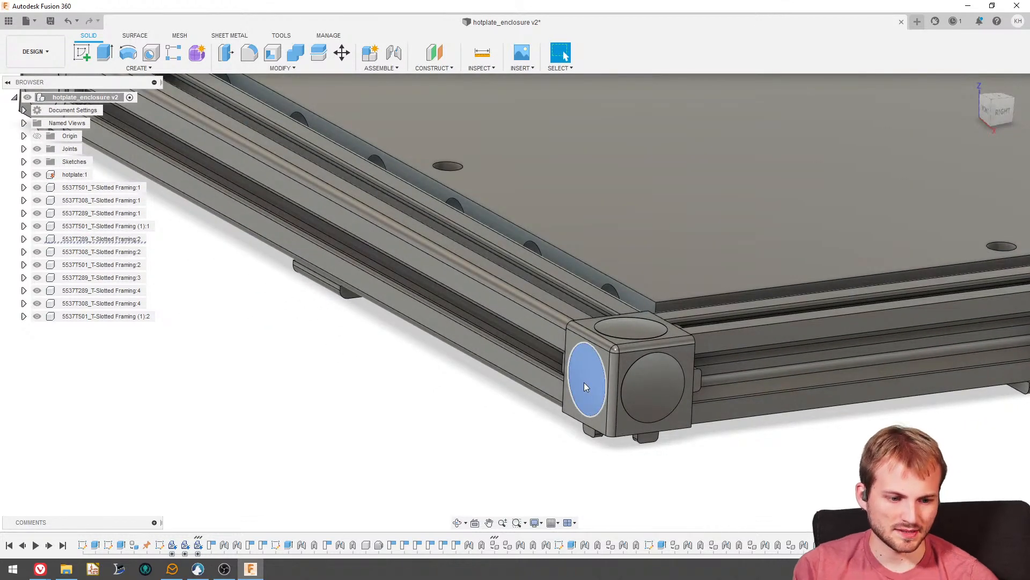
{"action": "left_click", "coordinate": [586, 378]}
{"action": "middle_click_drag", "start_coordinate": [562, 381], "coordinate": [586, 394], "text": "shift"}
{"action": "scroll", "coordinate": [514, 360], "scroll_direction": "down", "scroll_amount": 5}
{"action": "scroll", "coordinate": [487, 347], "scroll_direction": "down", "scroll_amount": 2}
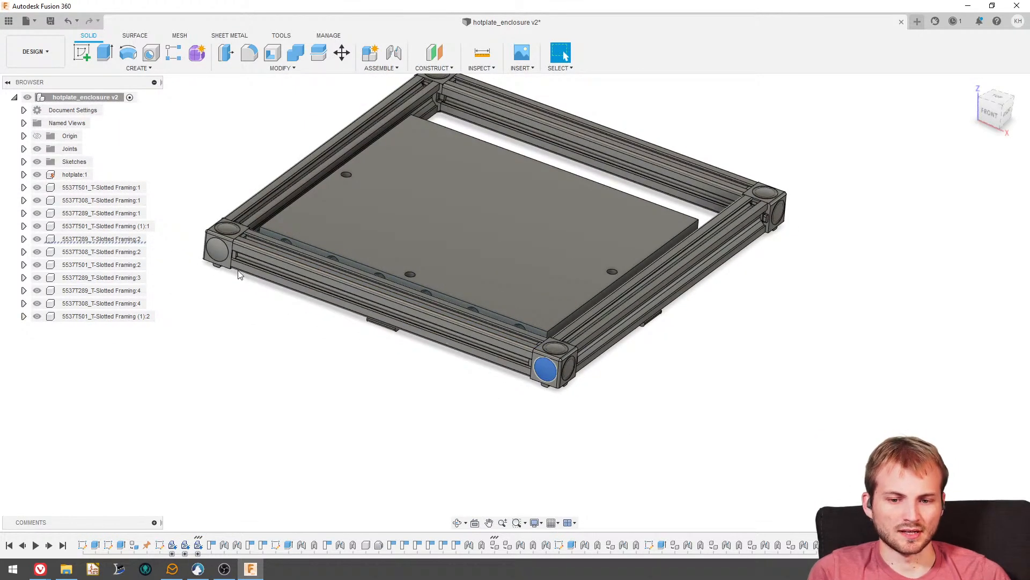
{"action": "middle_click_drag", "start_coordinate": [634, 407], "coordinate": [591, 379], "text": "shift"}
{"action": "middle_click_drag", "start_coordinate": [513, 376], "coordinate": [506, 348], "text": "shift"}
{"action": "scroll", "coordinate": [389, 266], "scroll_direction": "up", "scroll_amount": 3}
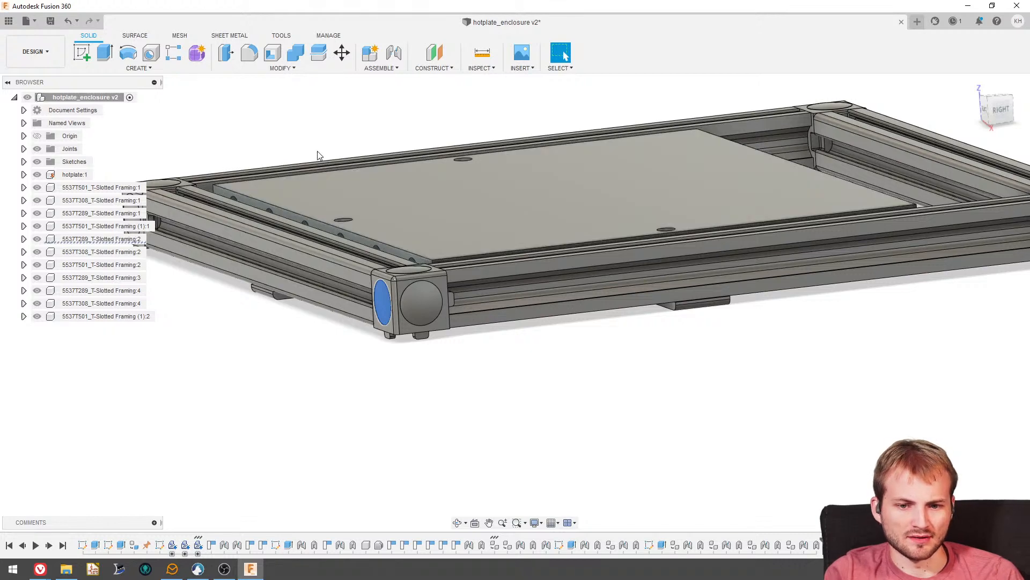
{"action": "left_click", "coordinate": [317, 151]}
{"action": "middle_click_drag", "start_coordinate": [324, 224], "coordinate": [342, 239], "text": "shift"}
{"action": "scroll", "coordinate": [342, 240], "scroll_direction": "down", "scroll_amount": 8}
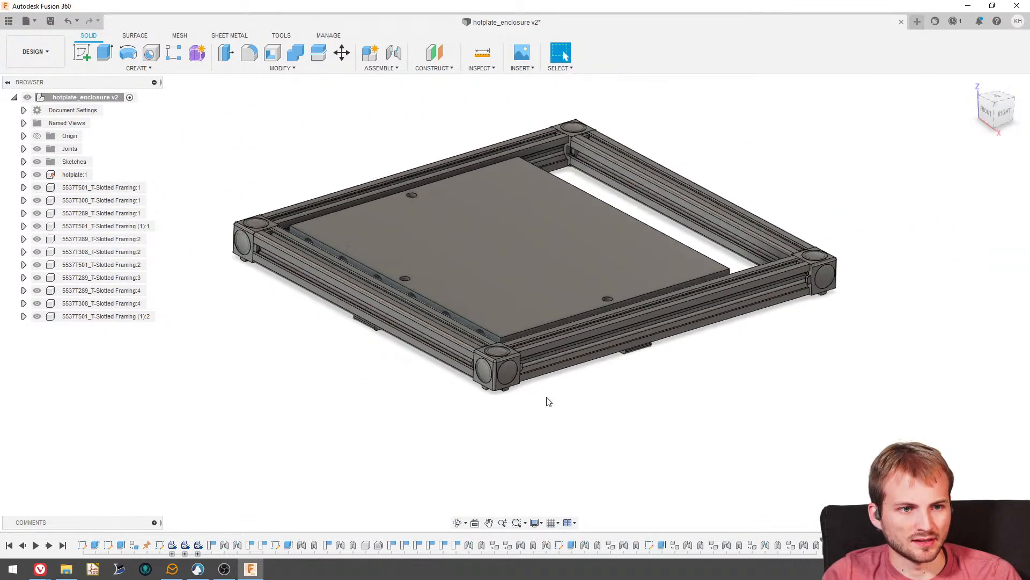
{"action": "scroll", "coordinate": [457, 268], "scroll_direction": "down", "scroll_amount": 4}
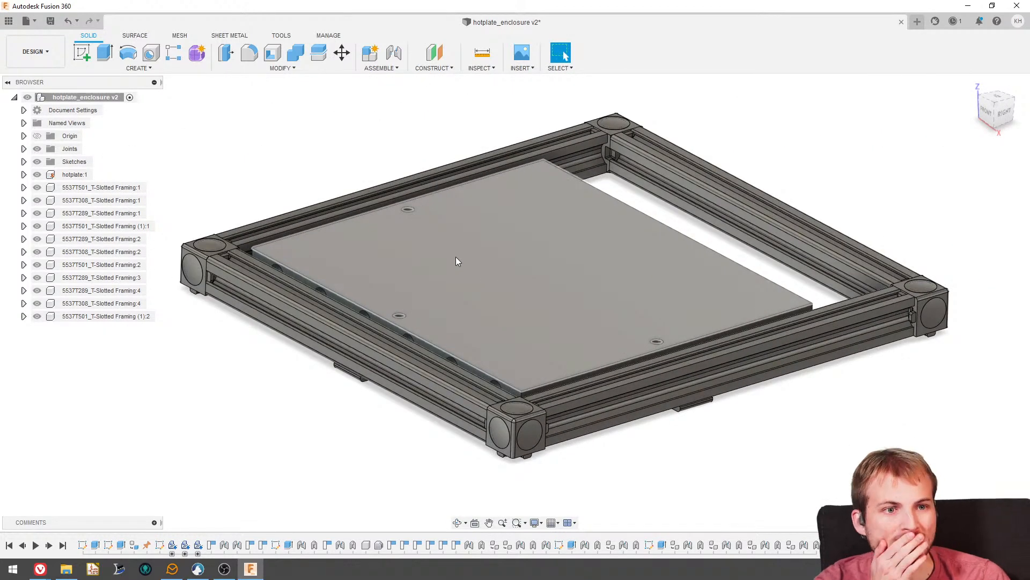
- Examine the frame from the sides and from below, checking the three brackets that support the hotplate
{"action": "middle_click_drag", "start_coordinate": [436, 293], "coordinate": [467, 182], "text": "shift"}
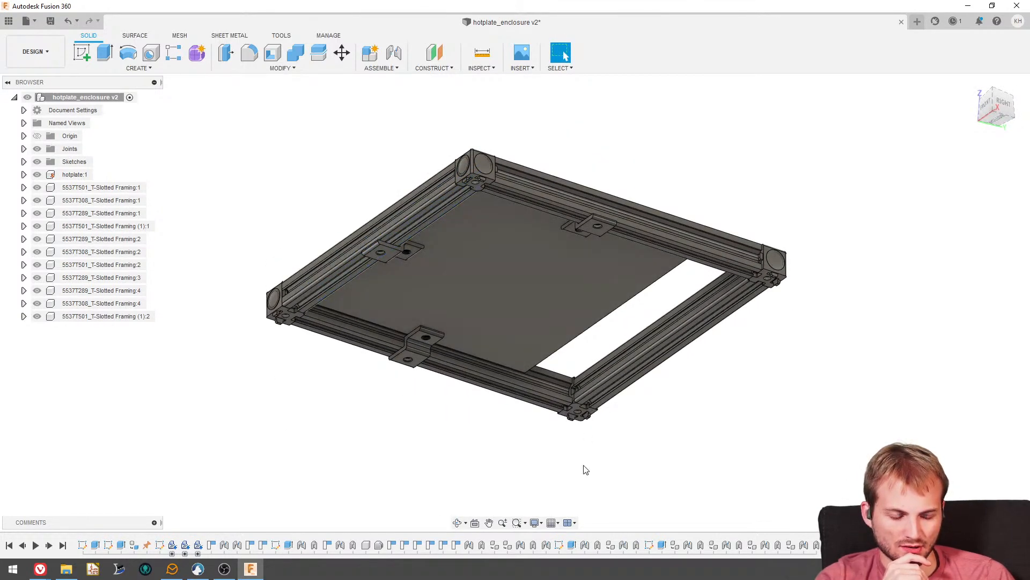
{"action": "middle_click_drag", "start_coordinate": [560, 290], "coordinate": [586, 323], "text": "shift"}
{"action": "scroll", "coordinate": [282, 305], "scroll_direction": "down", "scroll_amount": 2}
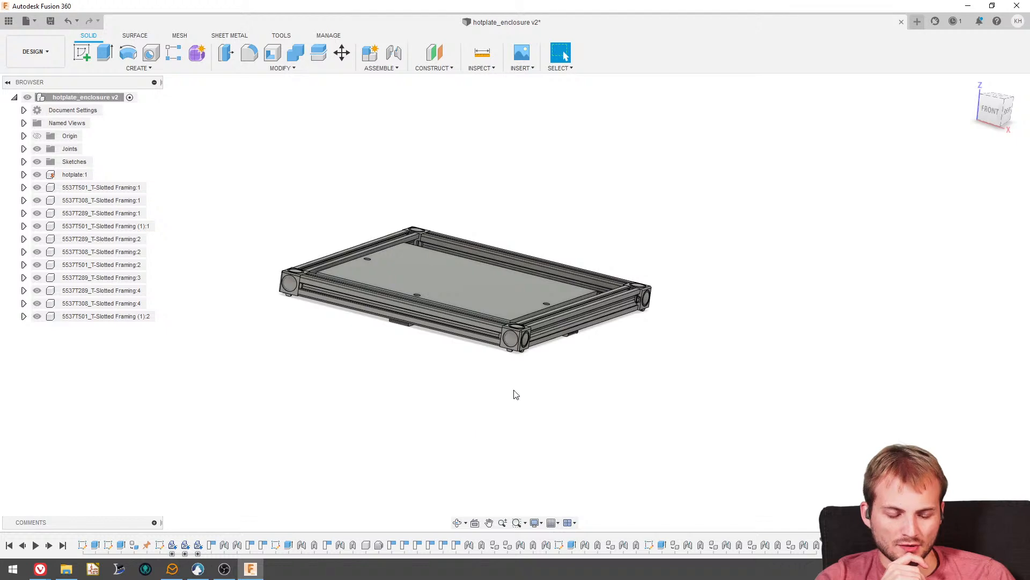
{"action": "middle_click_drag", "start_coordinate": [516, 354], "coordinate": [537, 366], "text": "shift"}
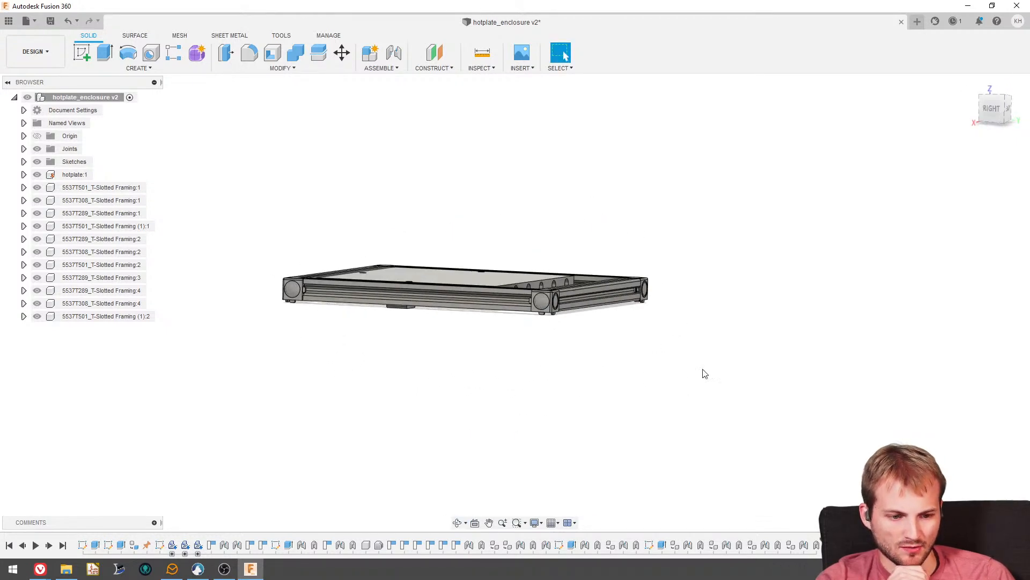
{"action": "middle_click_drag", "start_coordinate": [635, 359], "coordinate": [739, 362], "text": "shift"}
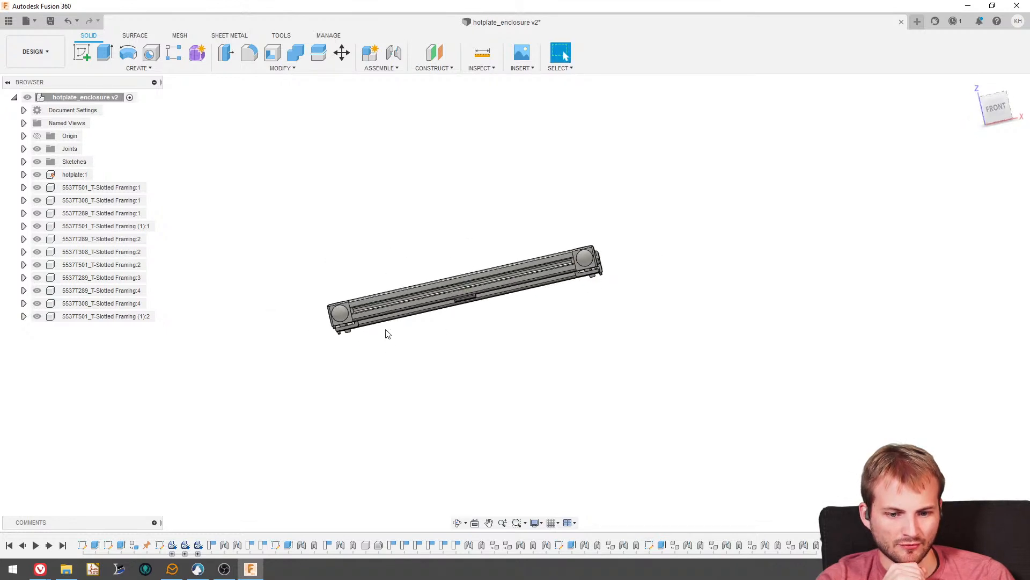
{"action": "middle_click_drag", "start_coordinate": [421, 354], "coordinate": [300, 343], "text": "shift"}
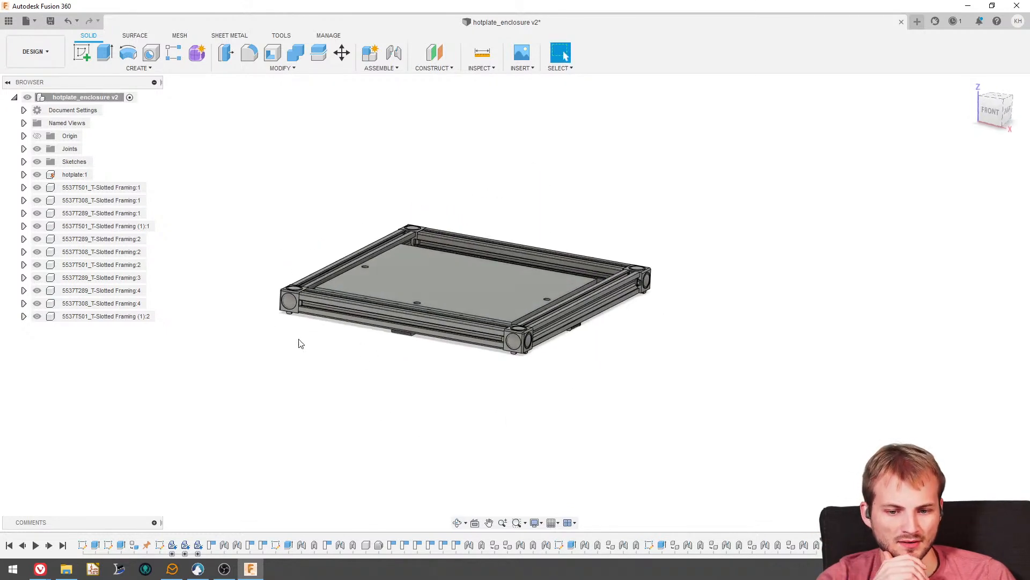
{"action": "left_click_drag", "start_coordinate": [301, 332], "coordinate": [476, 437]}
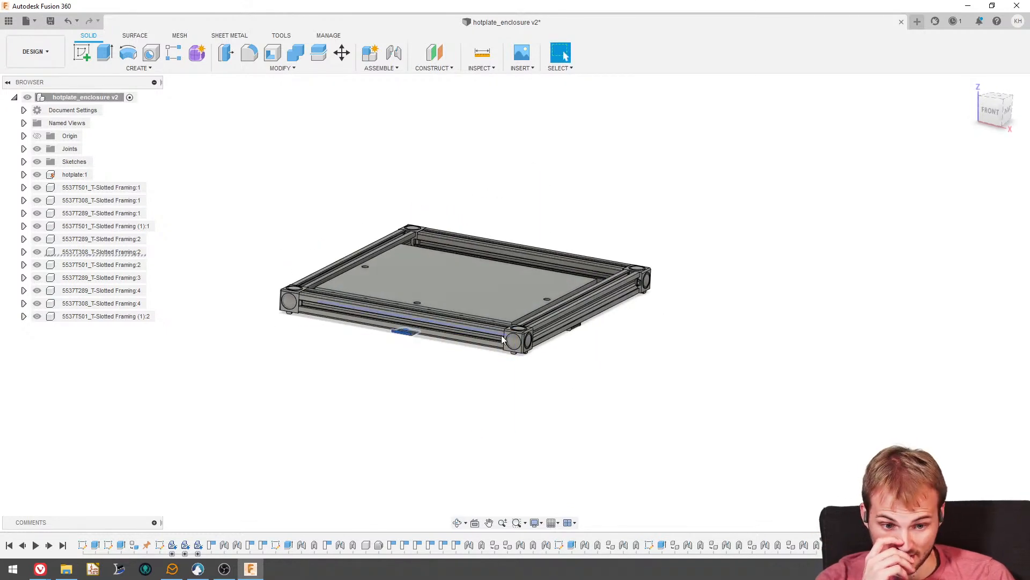
{"action": "middle_click_drag", "start_coordinate": [503, 339], "coordinate": [429, 282], "text": "shift"}
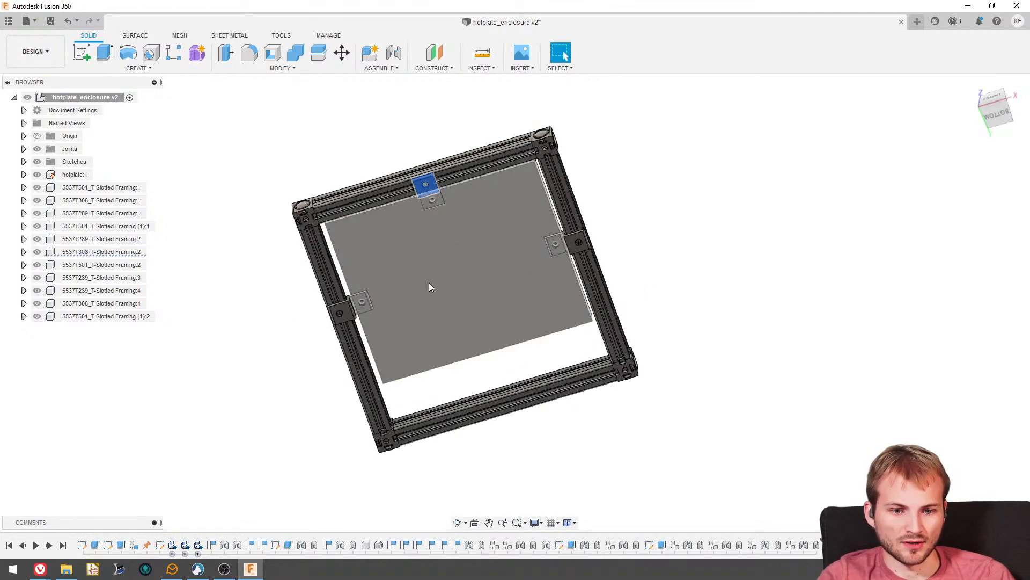
{"action": "scroll", "coordinate": [438, 228], "scroll_direction": "up", "scroll_amount": 5}
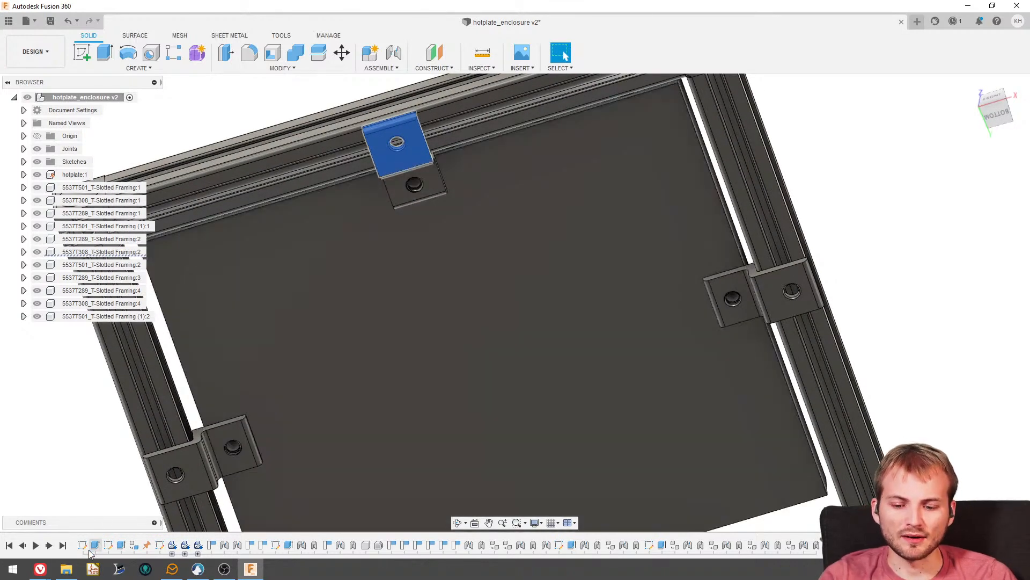
- Switch to the McMaster-Carr site in the browser, find the Raw Materials section and open its Ceramics category
{"action": "mouse_move", "coordinate": [40, 569]}
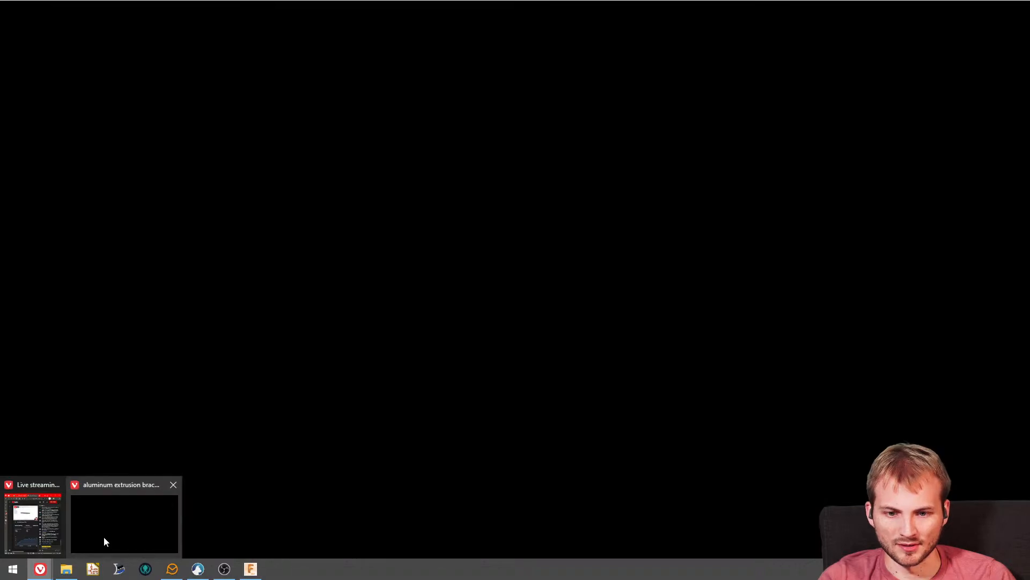
{"action": "left_click", "coordinate": [104, 536]}
{"action": "left_click", "coordinate": [66, 51]}
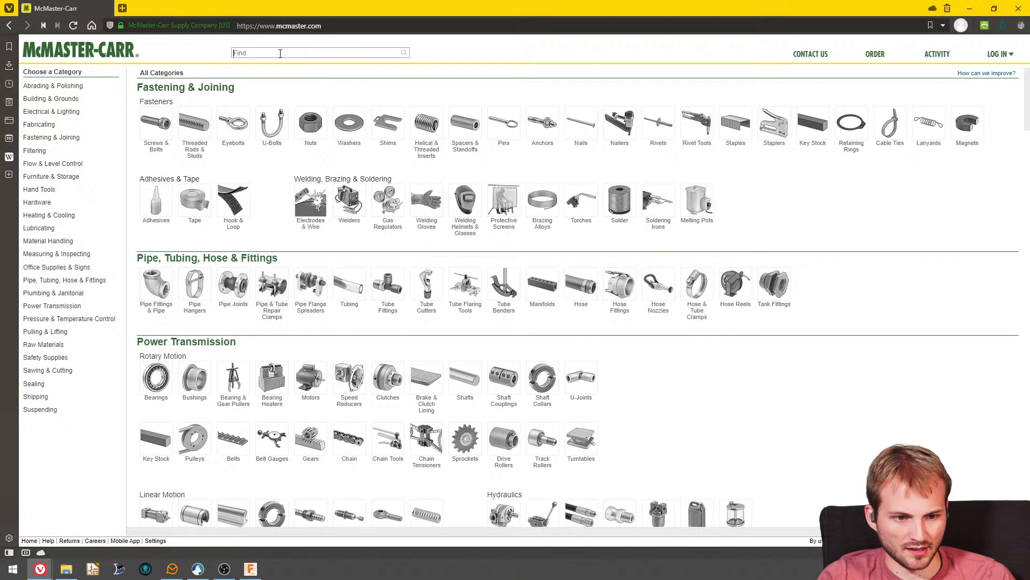
{"action": "key", "text": "ctrl+f"}
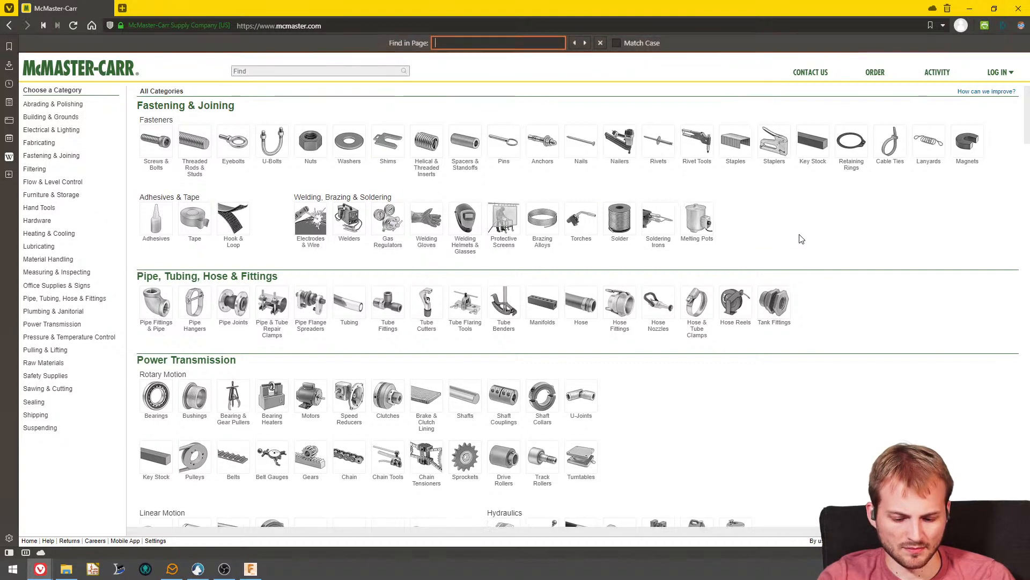
{"action": "type", "text": "raw"}
{"action": "key", "text": "Return"}
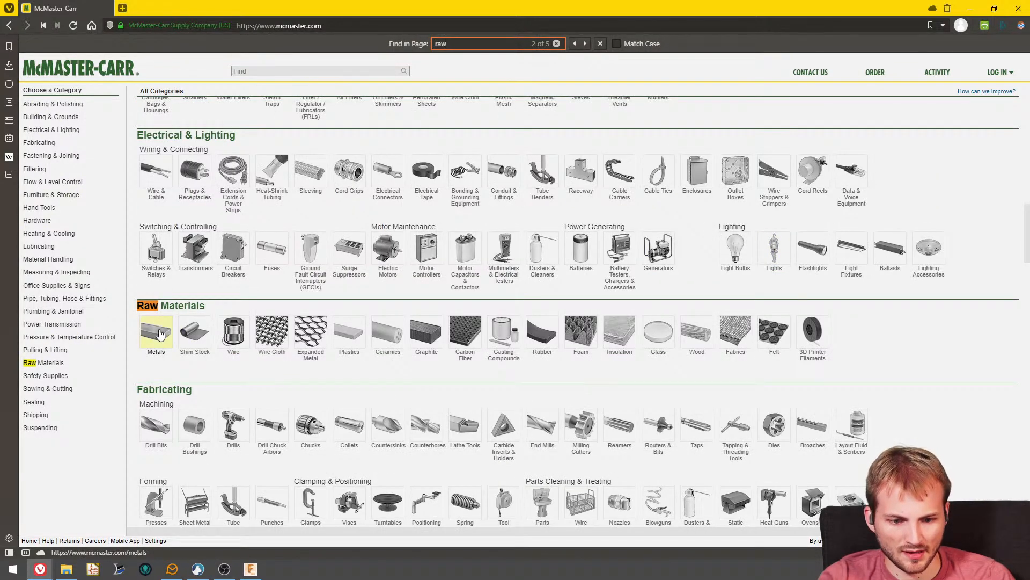
{"action": "left_click", "coordinate": [394, 337]}
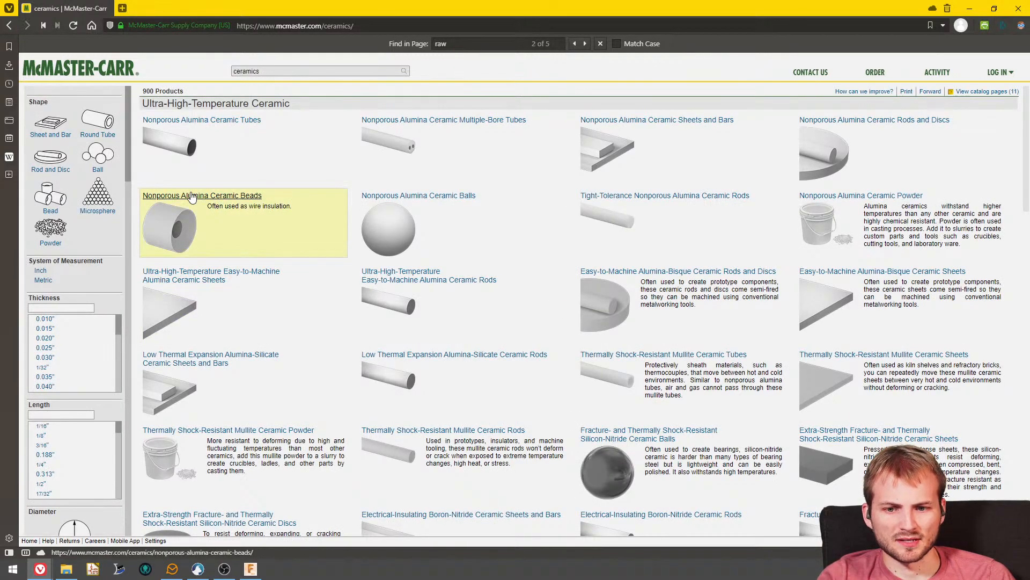
- Filter the ceramics by the Rod and Disc shape and find the Maximum Temperature options among the filters
{"action": "left_click", "coordinate": [60, 163]}
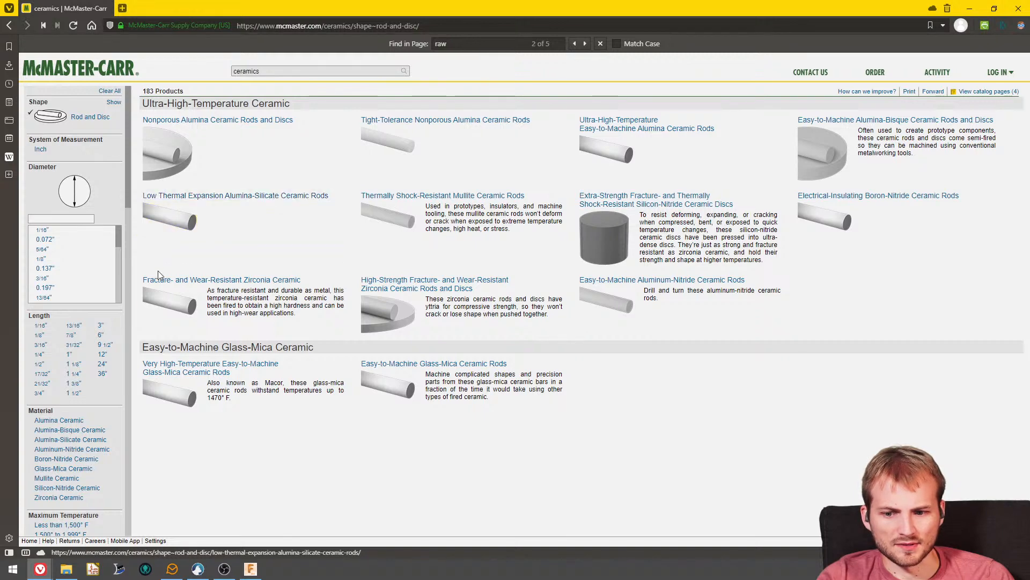
{"action": "scroll", "coordinate": [92, 380], "scroll_direction": "down", "scroll_amount": 10}
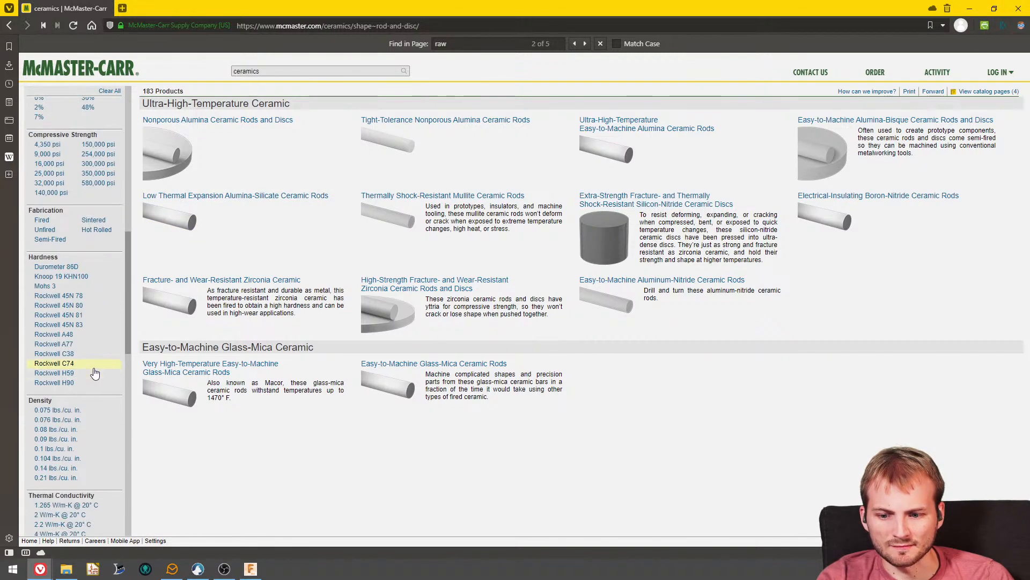
{"action": "scroll", "coordinate": [94, 370], "scroll_direction": "down", "scroll_amount": 4}
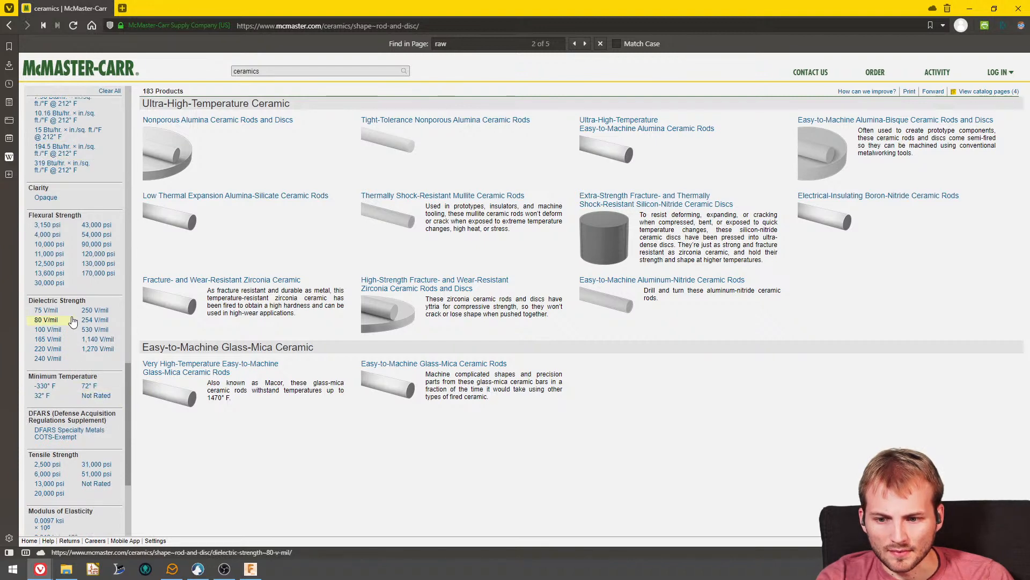
{"action": "scroll", "coordinate": [70, 319], "scroll_direction": "down", "scroll_amount": 2}
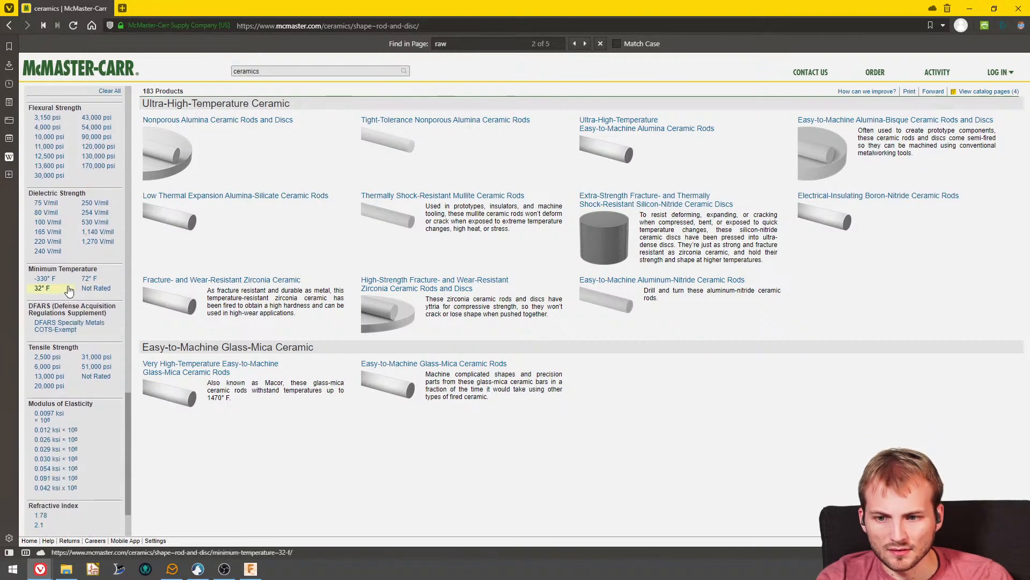
{"action": "key", "text": "ctrl+f"}
{"action": "type", "text": "maxim"}
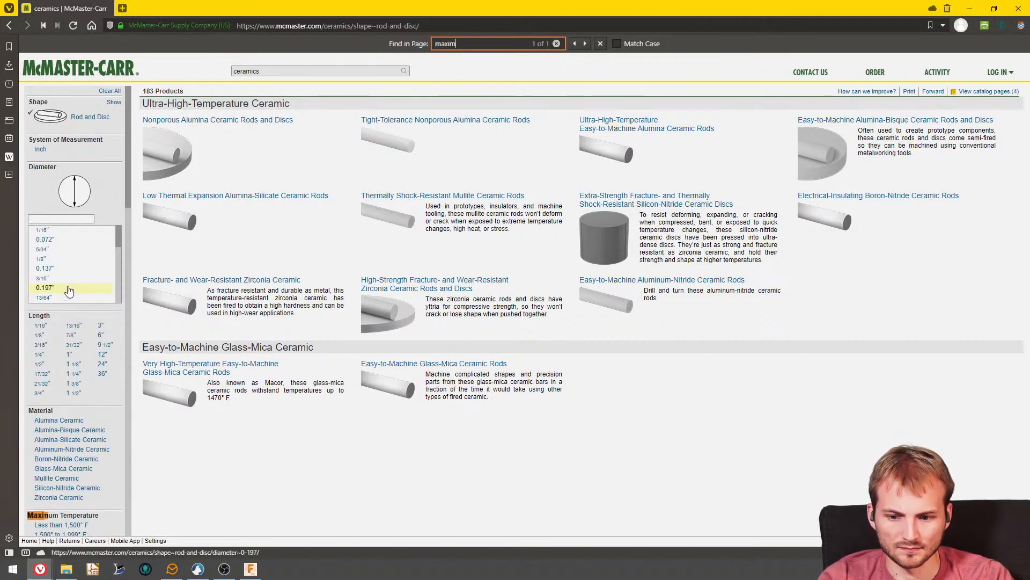
{"action": "type", "text": "um t"}
{"action": "scroll", "coordinate": [69, 291], "scroll_direction": "down", "scroll_amount": 5}
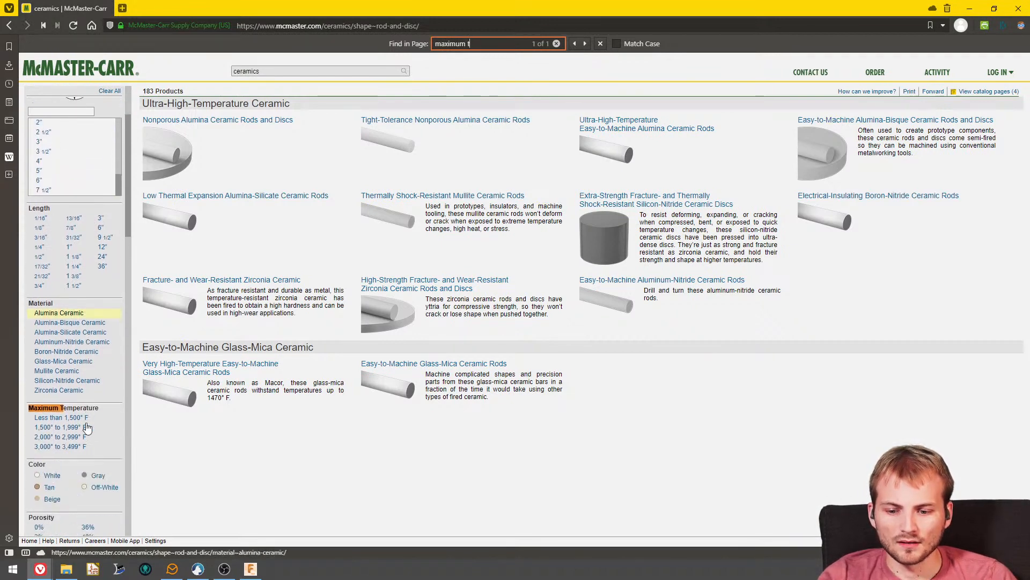
- Look up the conversion of 300c to f with a web search in a separate tab, and close that tab
{"action": "left_click", "coordinate": [122, 8]}
{"action": "type", "text": "300c"}
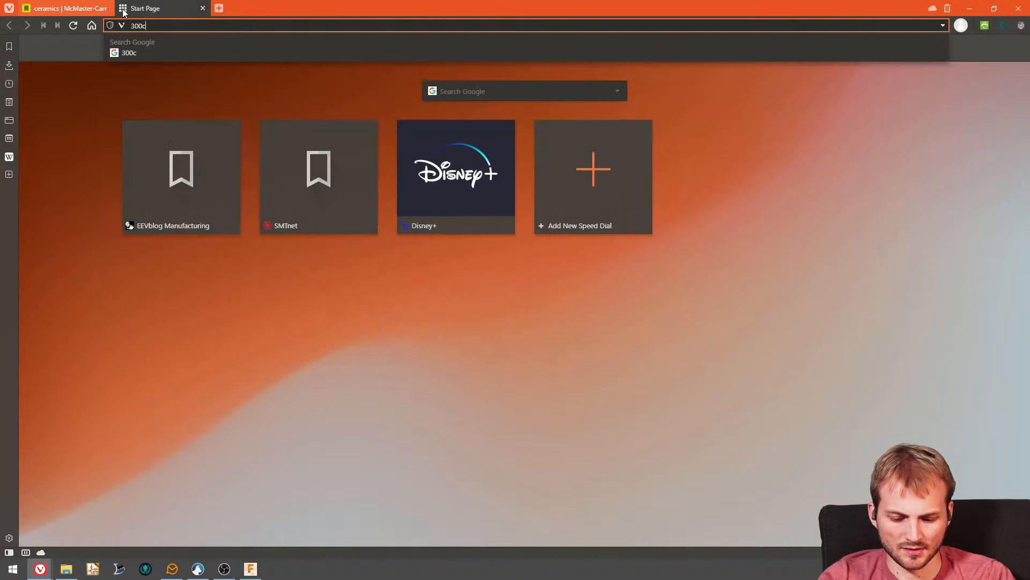
{"action": "type", "text": " to f"}
{"action": "key", "text": "Return"}
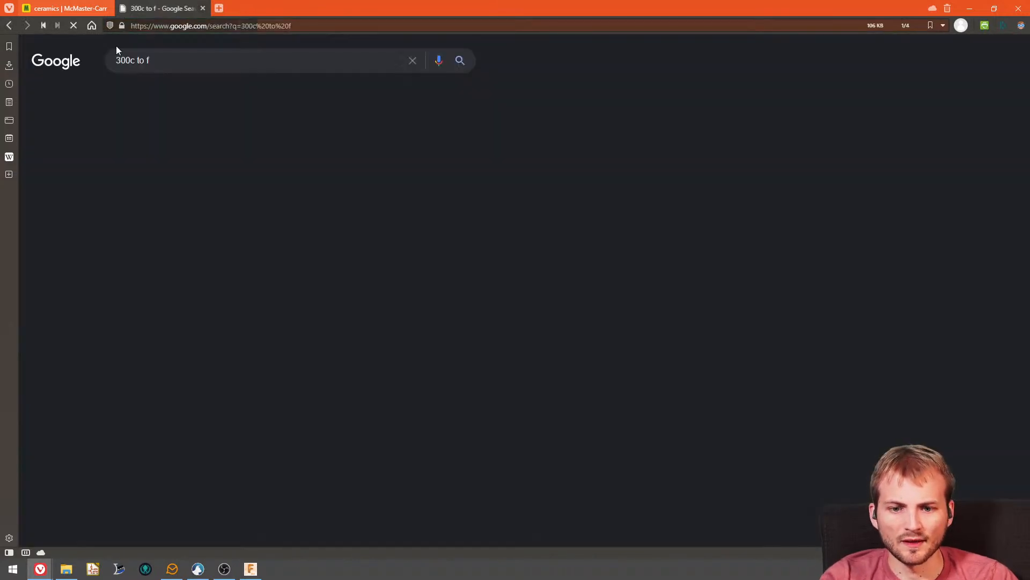
{"action": "left_click", "coordinate": [203, 9]}
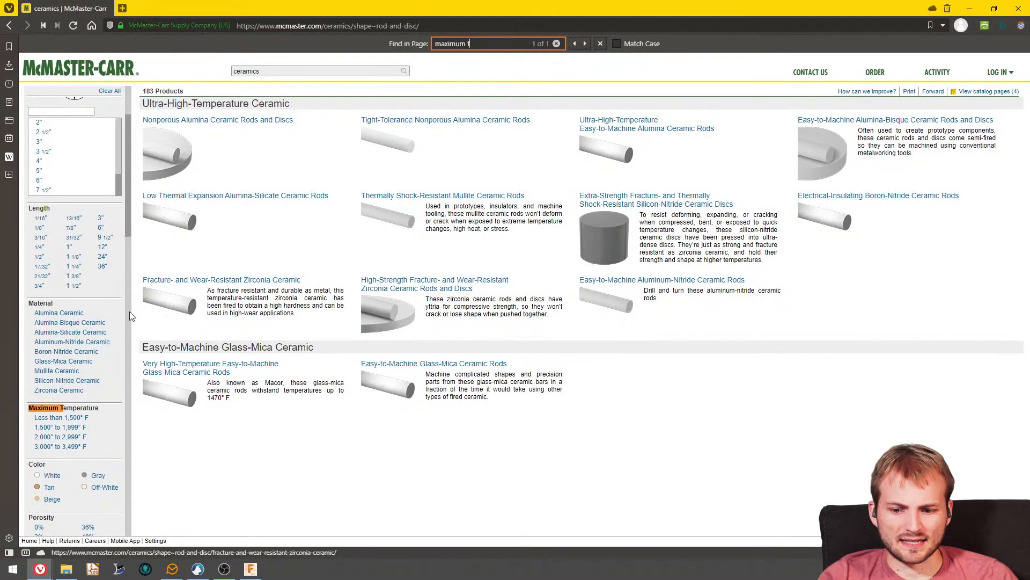
- Filter the rods and discs by the maximum temperature ranges 1,500° to 1,999° F, 2,000° to 2,999° F and 3,000° to 3,499° F
{"action": "left_click", "coordinate": [75, 432]}
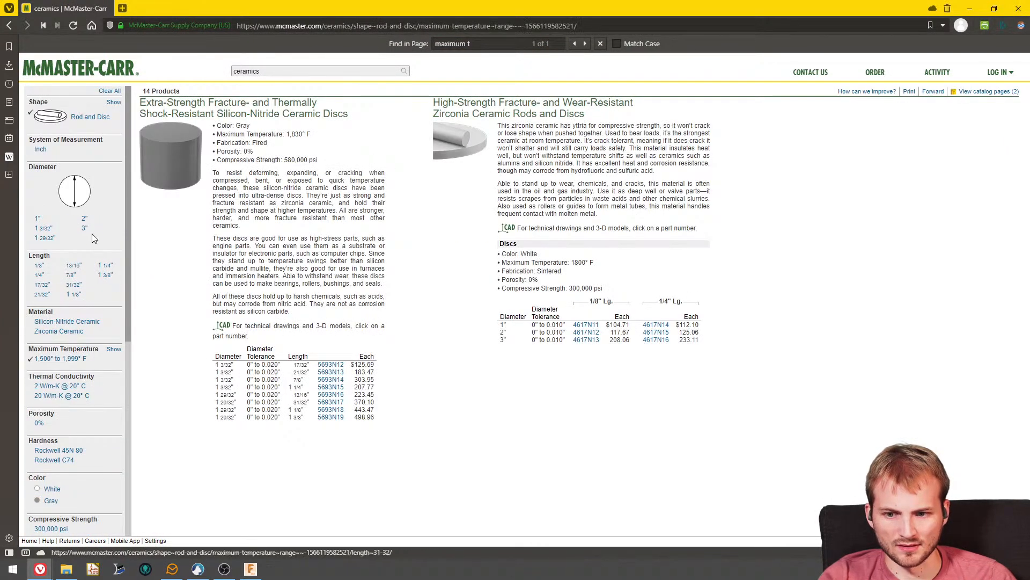
{"action": "scroll", "coordinate": [81, 276], "scroll_direction": "down", "scroll_amount": 6}
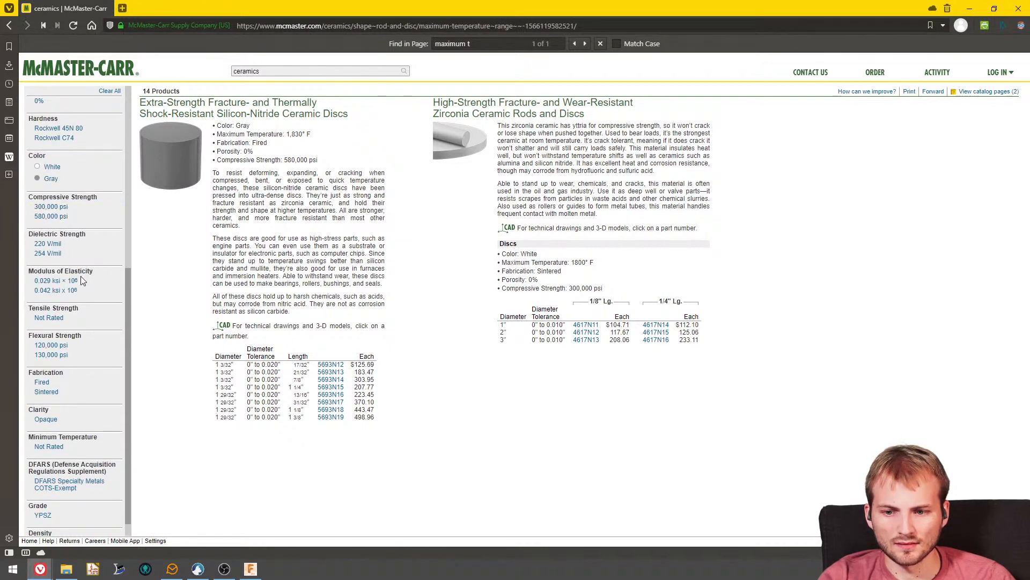
{"action": "scroll", "coordinate": [80, 320], "scroll_direction": "up", "scroll_amount": 6}
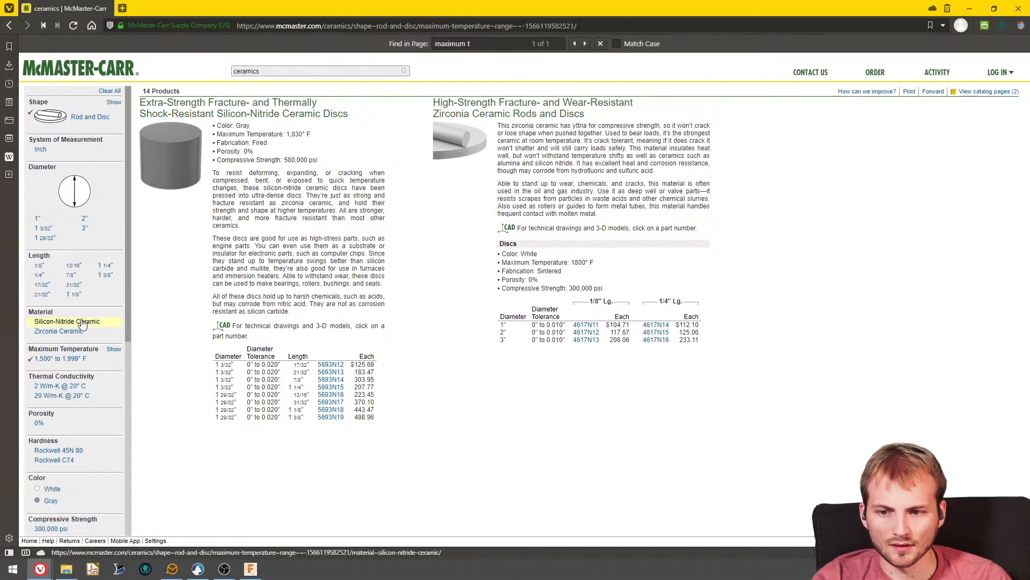
{"action": "left_click", "coordinate": [113, 349]}
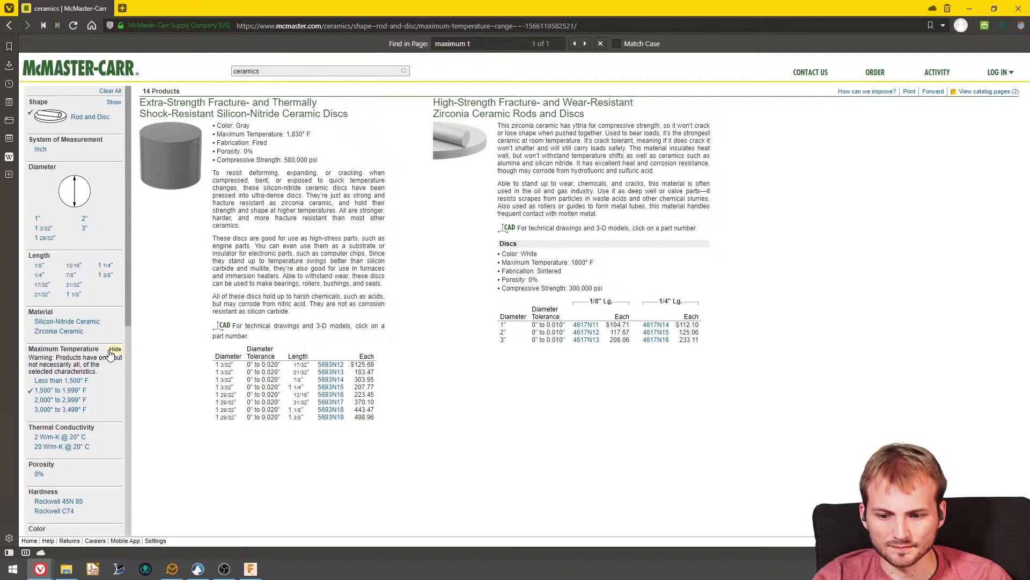
{"action": "left_click", "coordinate": [63, 400]}
{"action": "left_click", "coordinate": [60, 409]}
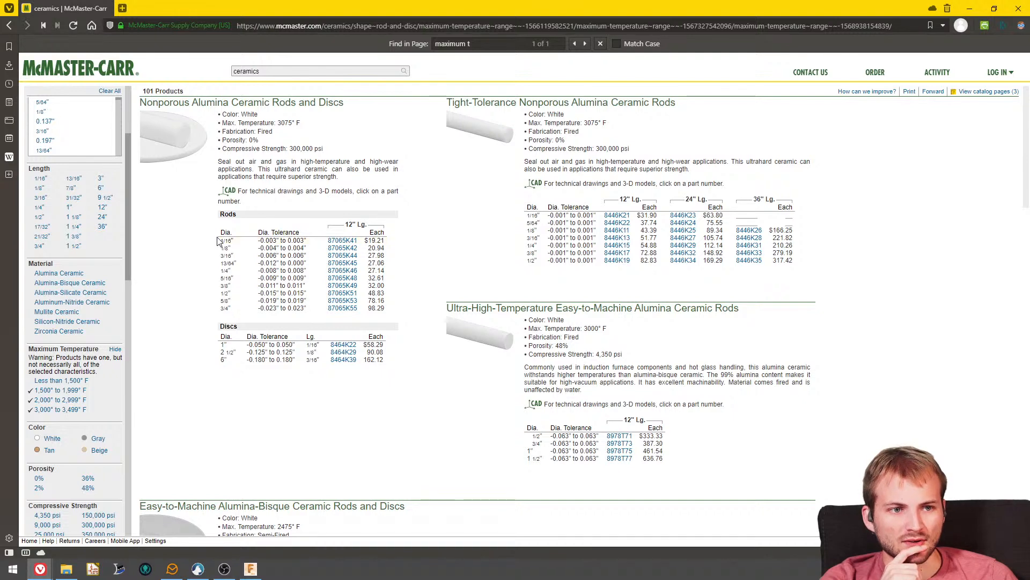
- Compare the diameters, lengths and prices of the nonporous, tight-tolerance and ultra-high-temperature alumina ceramic rods
{"action": "scroll", "coordinate": [212, 239], "scroll_direction": "down", "scroll_amount": 1}
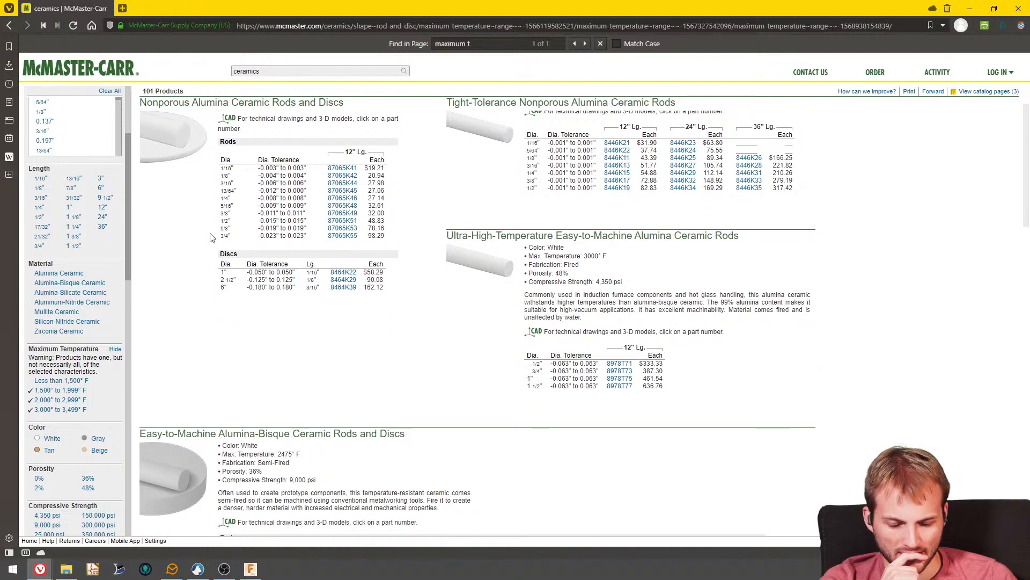
{"action": "scroll", "coordinate": [210, 237], "scroll_direction": "down", "scroll_amount": 1}
{"action": "scroll", "coordinate": [470, 318], "scroll_direction": "up", "scroll_amount": 2}
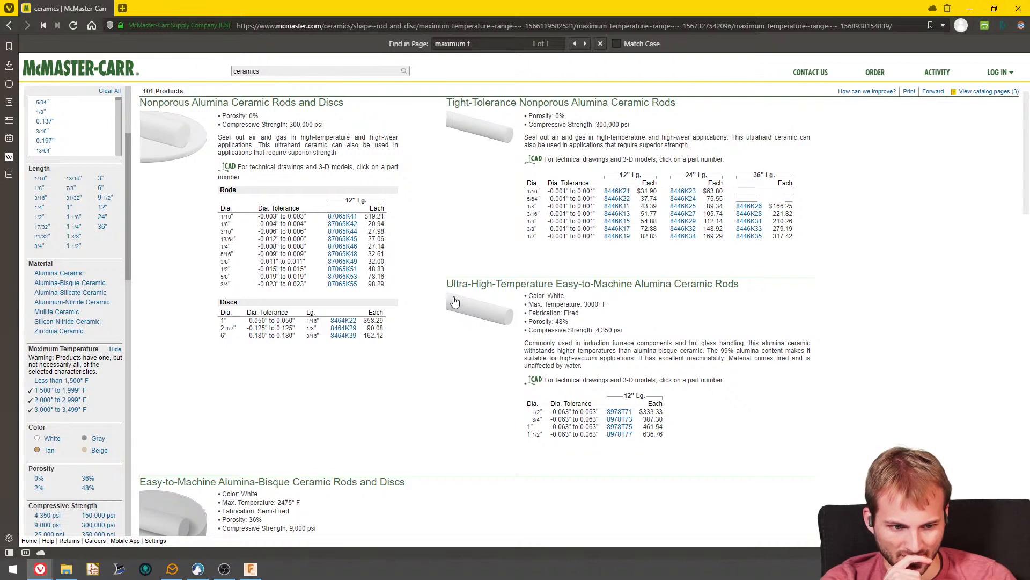
{"action": "scroll", "coordinate": [454, 300], "scroll_direction": "up", "scroll_amount": 1}
{"action": "scroll", "coordinate": [454, 300], "scroll_direction": "down", "scroll_amount": 1}
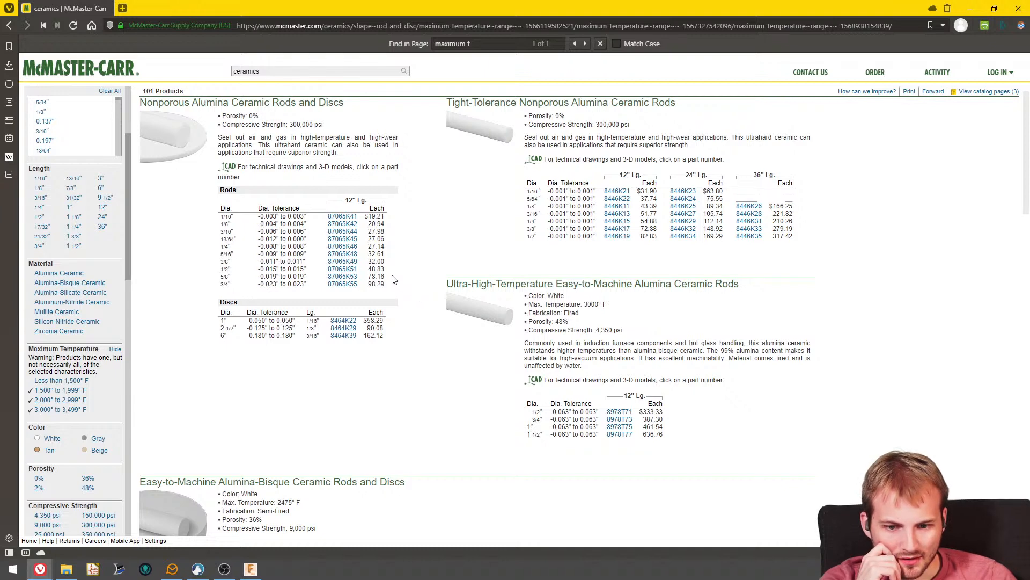
{"action": "scroll", "coordinate": [397, 281], "scroll_direction": "up", "scroll_amount": 1}
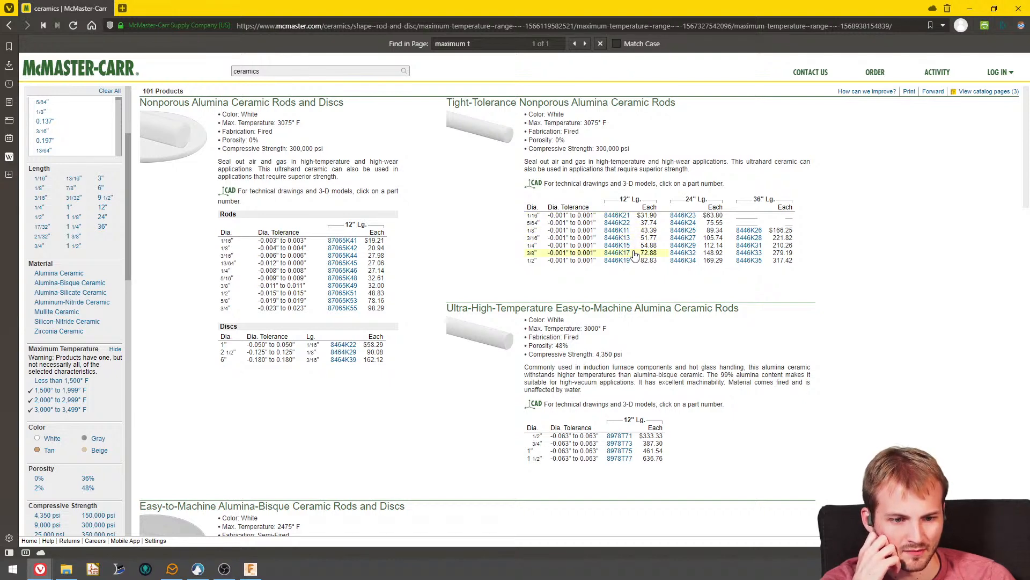
- Check the ceramic rods listed without the 3,000° to 3,499° F range, and restore that range
{"action": "left_click", "coordinate": [60, 409]}
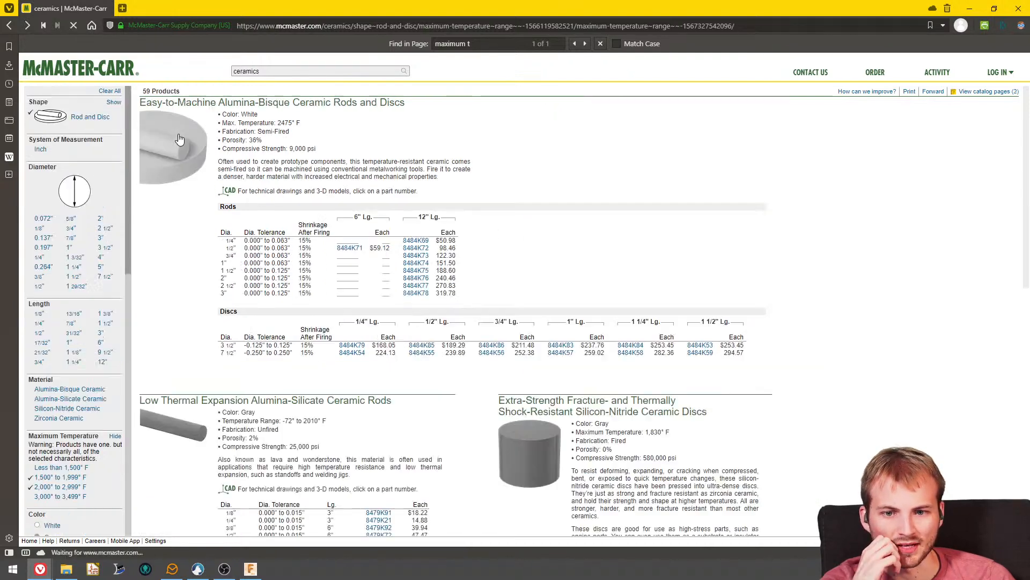
{"action": "mouse_move", "coordinate": [198, 209]}
{"action": "scroll", "coordinate": [199, 210], "scroll_direction": "down", "scroll_amount": 3}
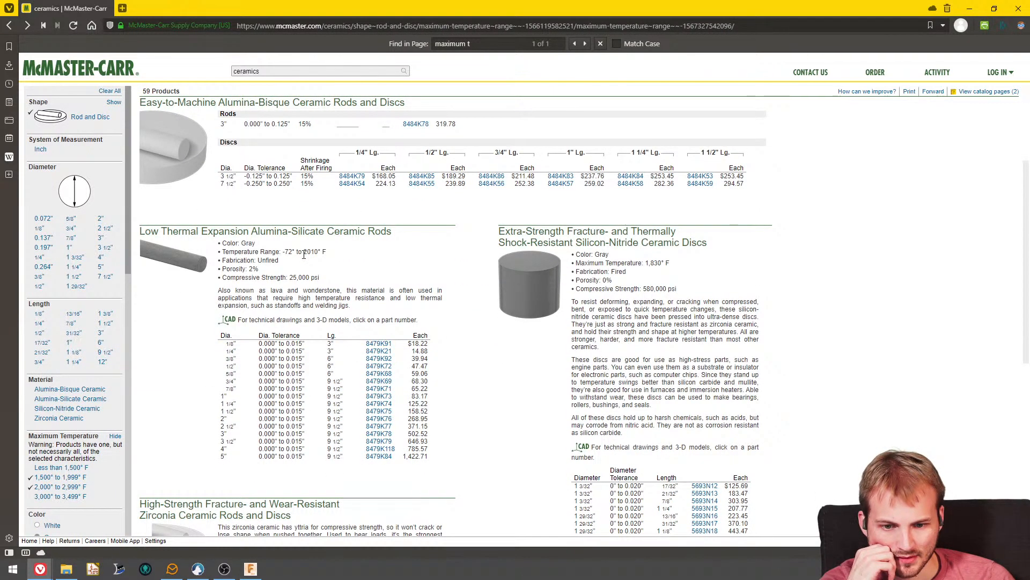
{"action": "key", "text": "alt+Right"}
- Review the remaining ceramic rod types and filter the products to a 1/4" diameter
{"action": "scroll", "coordinate": [252, 276], "scroll_direction": "down", "scroll_amount": 14}
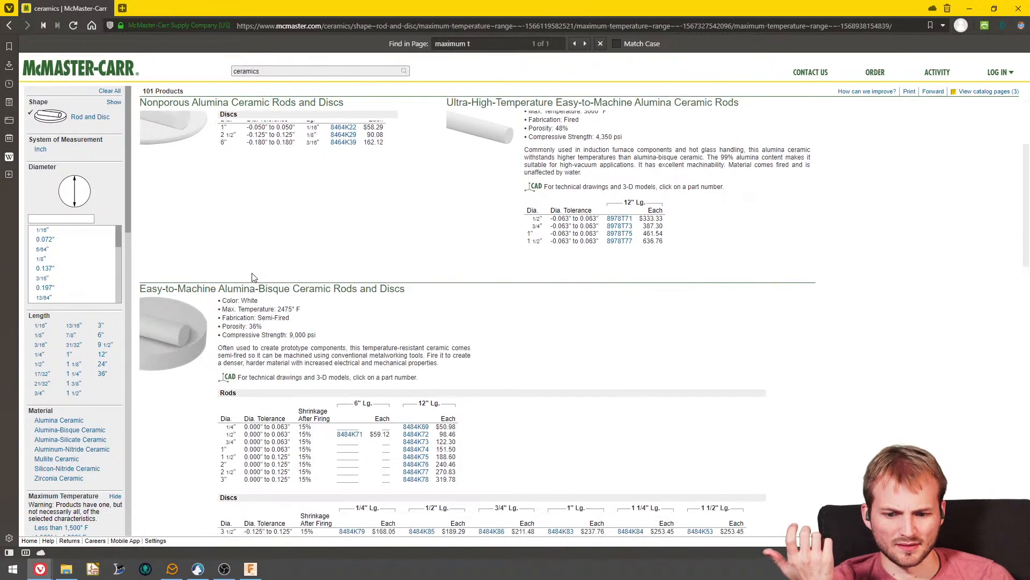
{"action": "scroll", "coordinate": [256, 263], "scroll_direction": "up", "scroll_amount": 2}
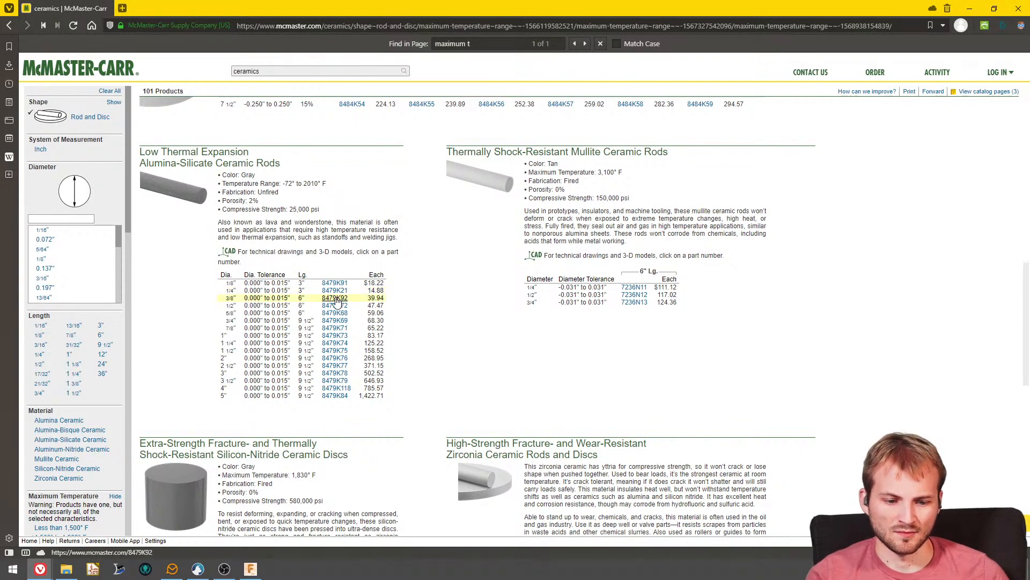
{"action": "scroll", "coordinate": [338, 359], "scroll_direction": "down", "scroll_amount": 1}
{"action": "scroll", "coordinate": [379, 390], "scroll_direction": "down", "scroll_amount": 5}
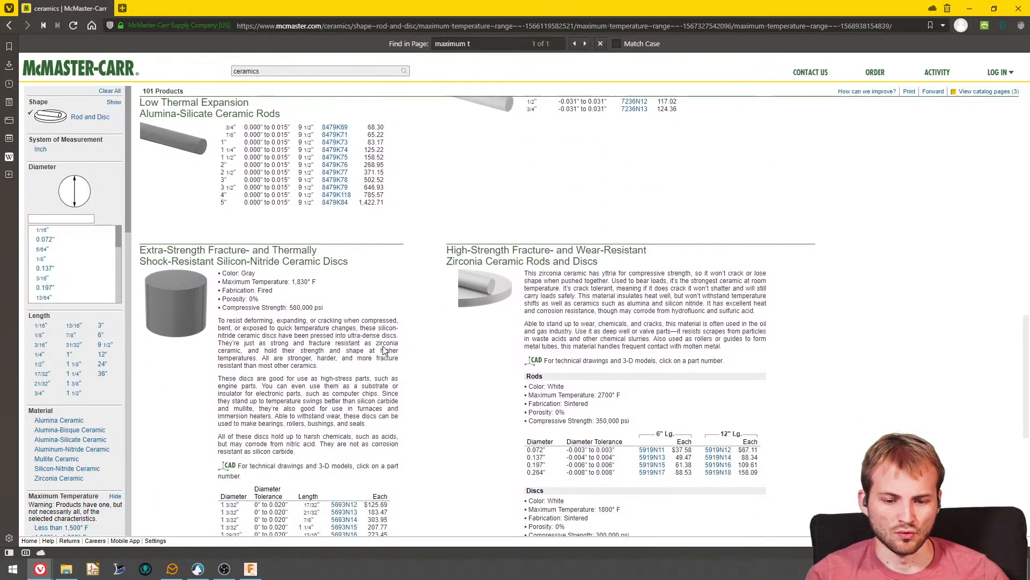
{"action": "scroll", "coordinate": [370, 348], "scroll_direction": "up", "scroll_amount": 3}
{"action": "scroll", "coordinate": [55, 248], "scroll_direction": "down", "scroll_amount": 3}
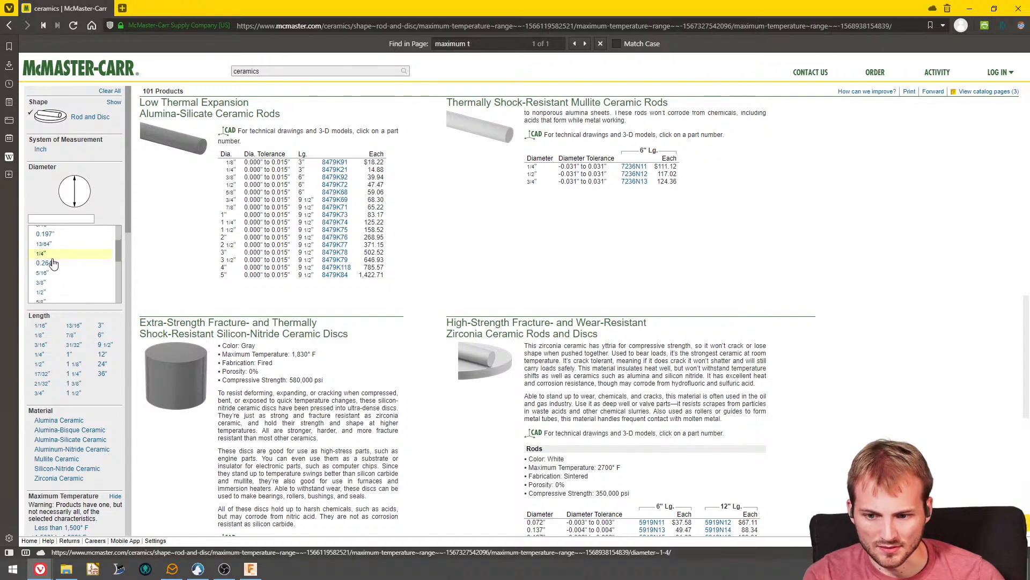
{"action": "left_click", "coordinate": [47, 259]}
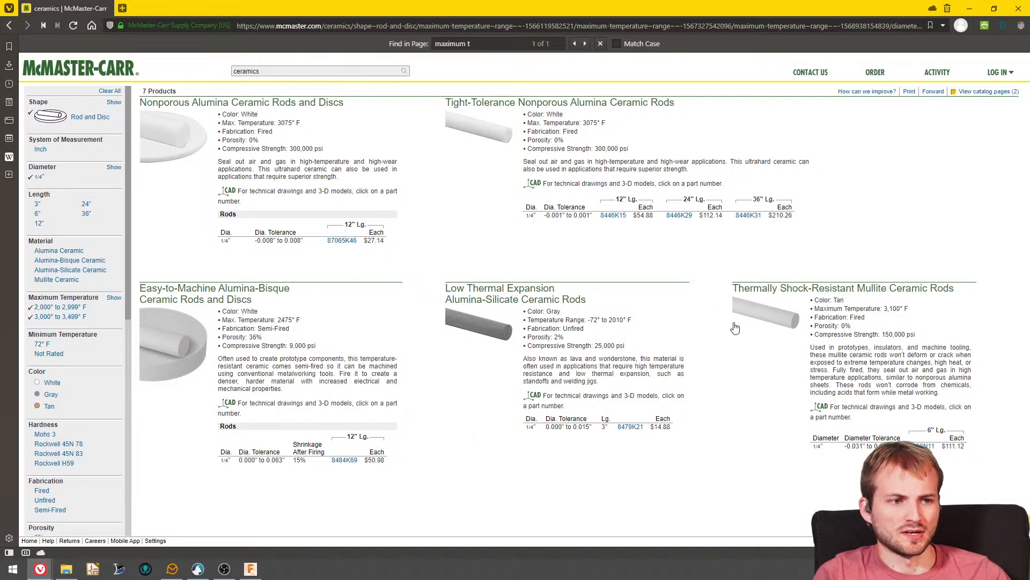
- Switch to the Discord window to view the photo of the hotplate's heater wires and insulation, and move the window out of the way
{"action": "left_click", "coordinate": [198, 569]}
{"action": "left_click_drag", "start_coordinate": [471, 256], "coordinate": [709, 29]}
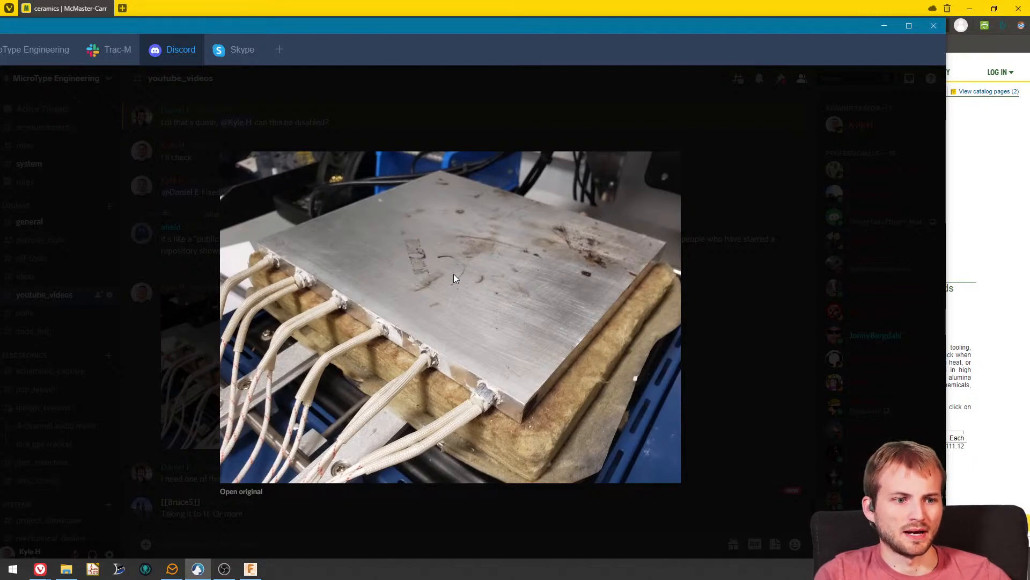
{"action": "left_click_drag", "start_coordinate": [418, 31], "coordinate": [0, 0]}
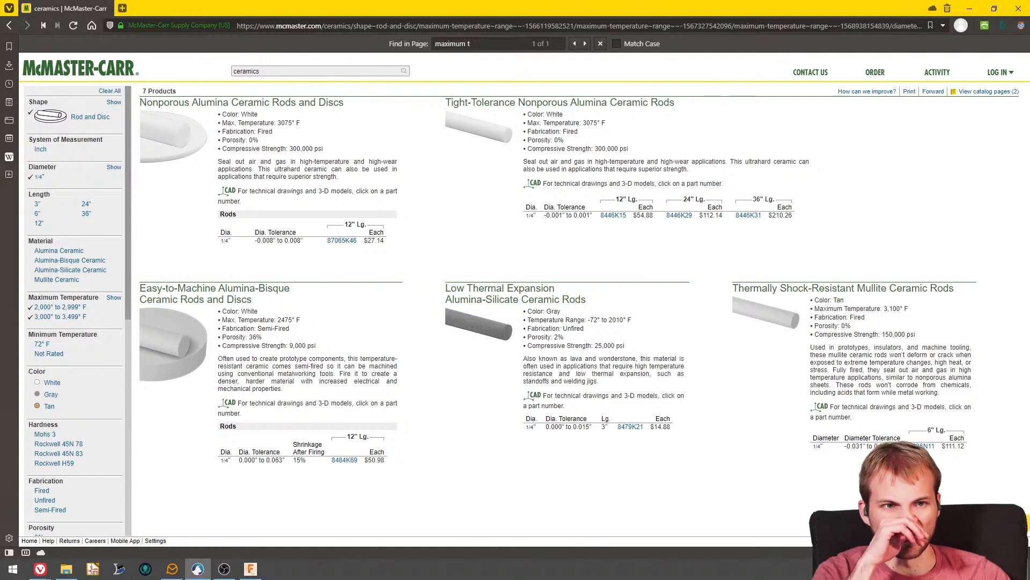
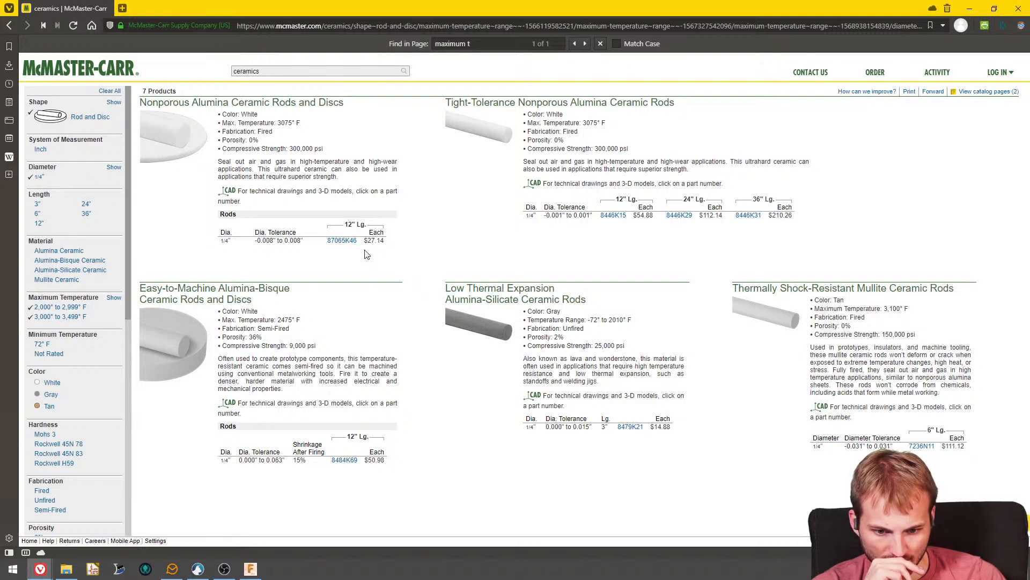
- Switch to Fusion 360 and examine the selected bracket and its fit between hotplate and frame from above and underneath
{"action": "left_click", "coordinate": [968, 8]}
{"action": "middle_click_drag", "start_coordinate": [637, 338], "coordinate": [458, 258], "text": "shift"}
{"action": "scroll", "coordinate": [447, 180], "scroll_direction": "up", "scroll_amount": 3}
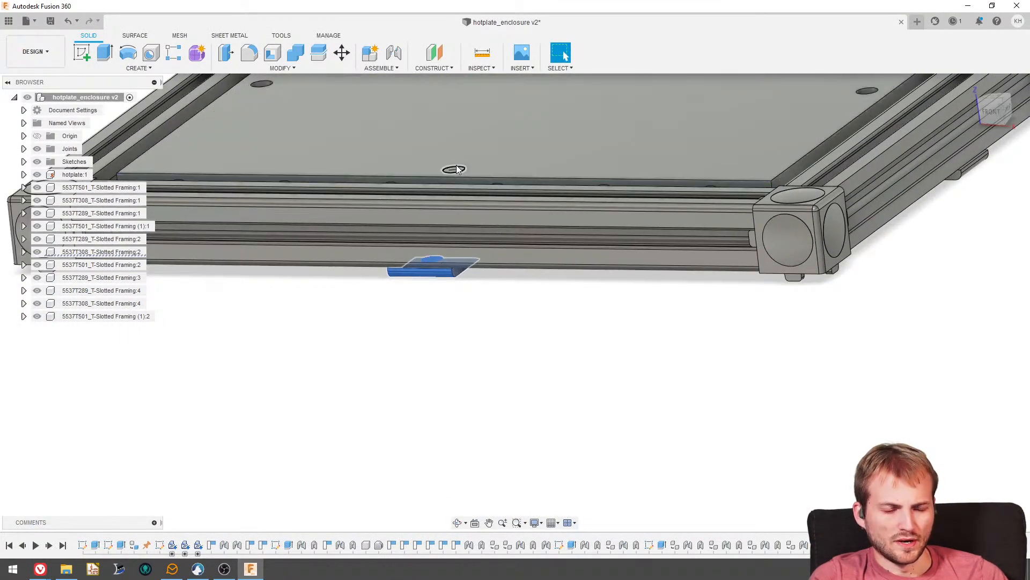
{"action": "middle_click_drag", "start_coordinate": [456, 170], "coordinate": [475, 221], "text": "shift"}
{"action": "scroll", "coordinate": [476, 246], "scroll_direction": "up", "scroll_amount": 3}
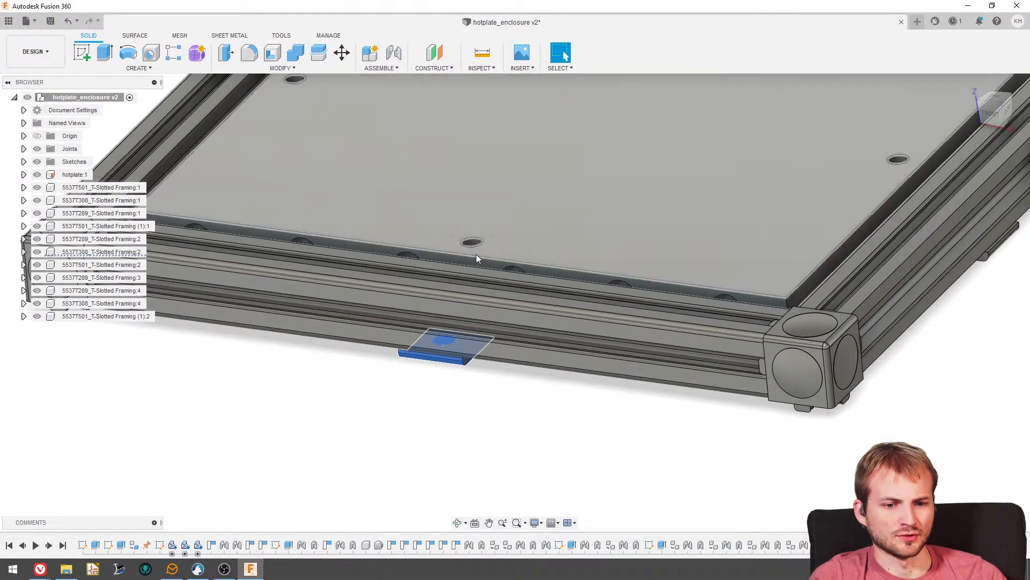
{"action": "middle_click_drag", "start_coordinate": [477, 257], "coordinate": [435, 233], "text": "shift"}
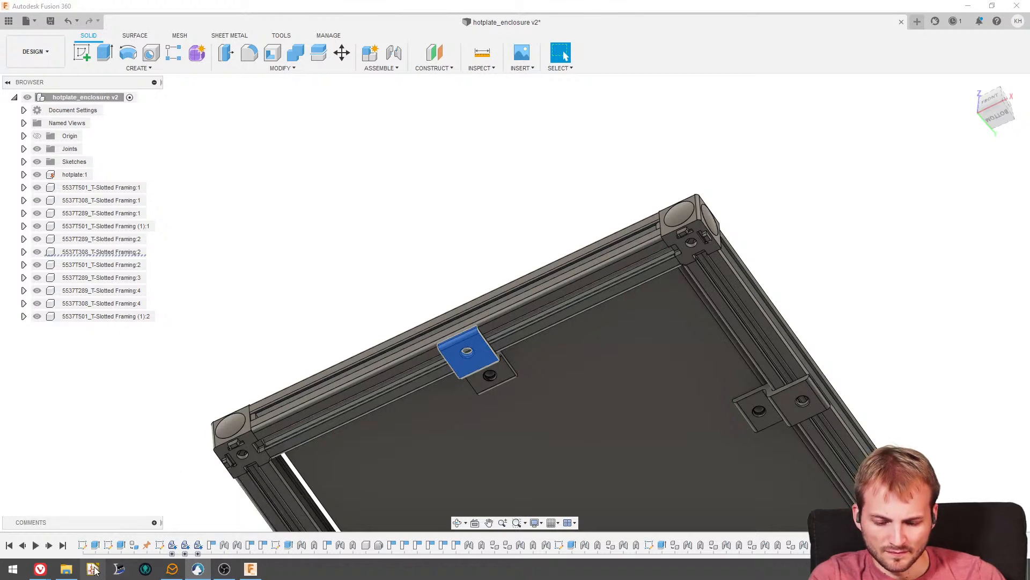
- Switch to the McMaster-Carr browser window and view the 1/4" low thermal expansion alumina-silicate ceramic rod, part 8479K21
{"action": "mouse_move", "coordinate": [40, 569]}
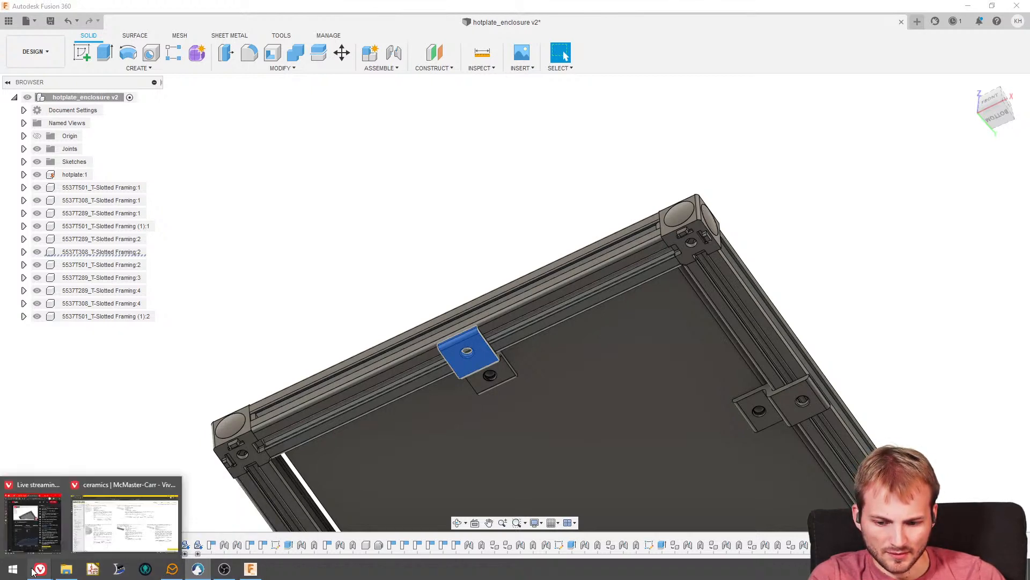
{"action": "left_click", "coordinate": [129, 520]}
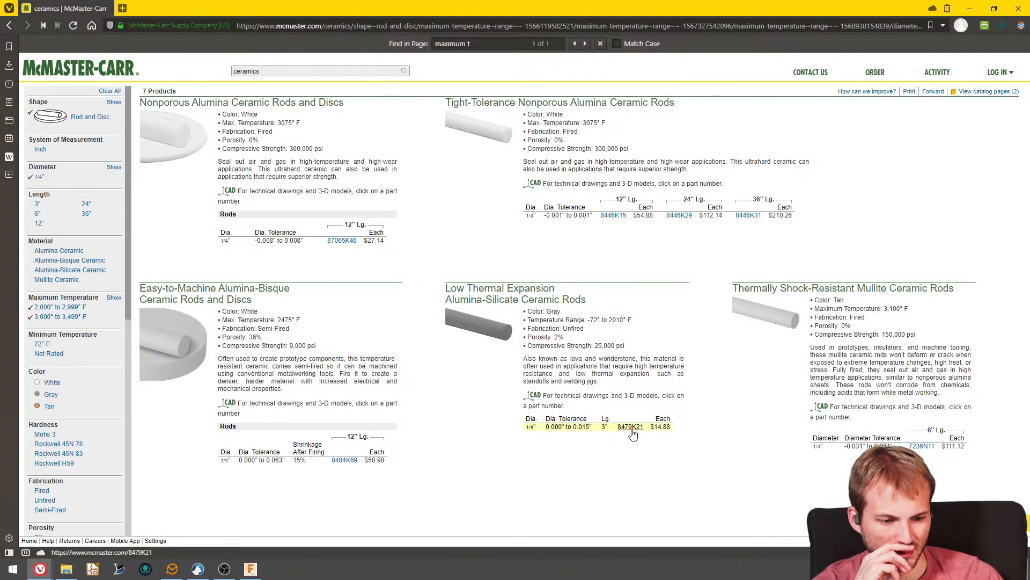
{"action": "left_click", "coordinate": [631, 426]}
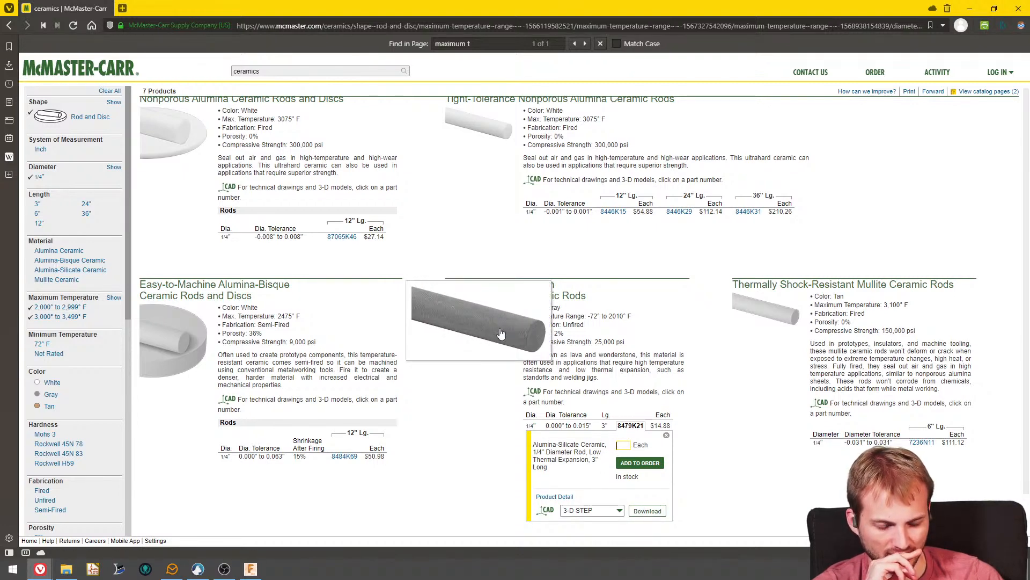
{"action": "left_click", "coordinate": [500, 333]}
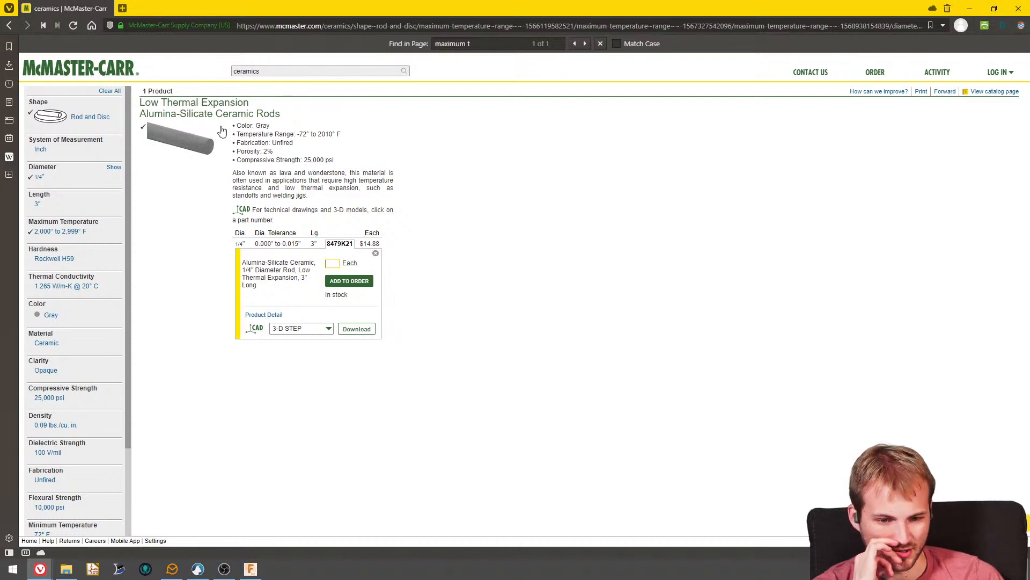
{"action": "mouse_move", "coordinate": [220, 130]}
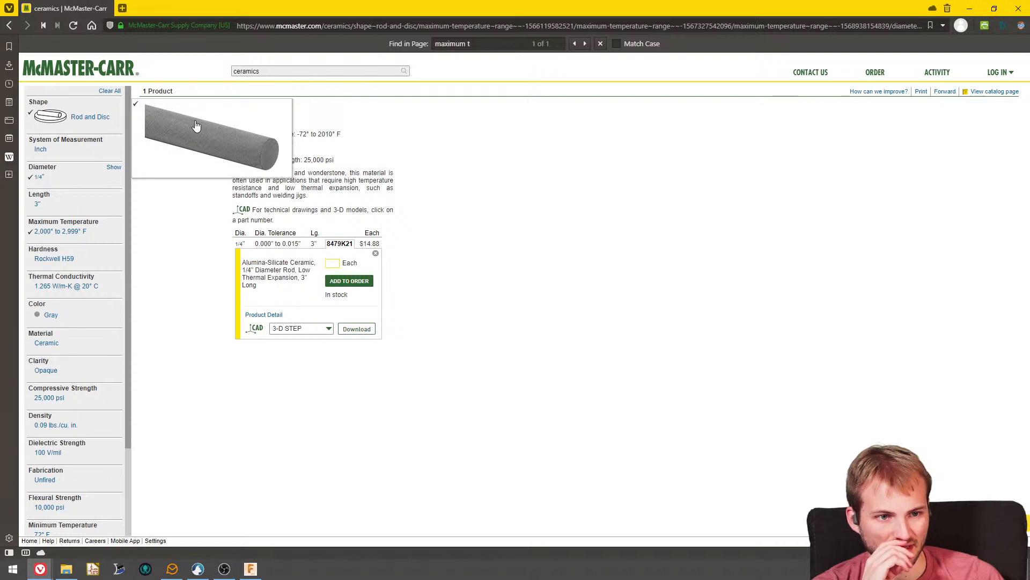
- Return to Fusion 360 and examine the hotplate's mounting holes and the Z-shaped brackets that join it to the frame
{"action": "left_click", "coordinate": [970, 8]}
{"action": "middle_click_drag", "start_coordinate": [524, 209], "coordinate": [497, 363], "text": "shift"}
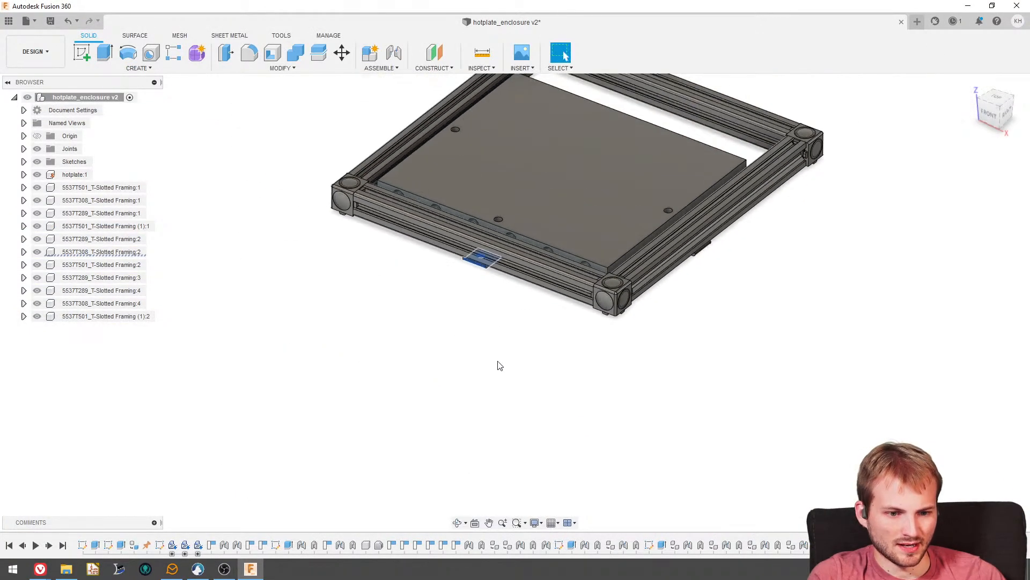
{"action": "scroll", "coordinate": [525, 210], "scroll_direction": "up", "scroll_amount": 4}
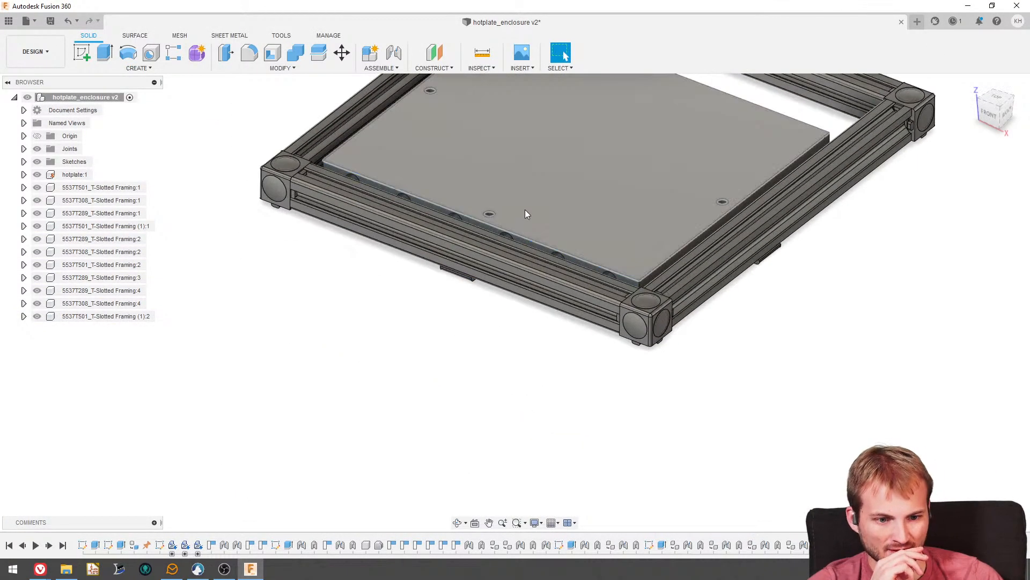
{"action": "left_click", "coordinate": [538, 152]}
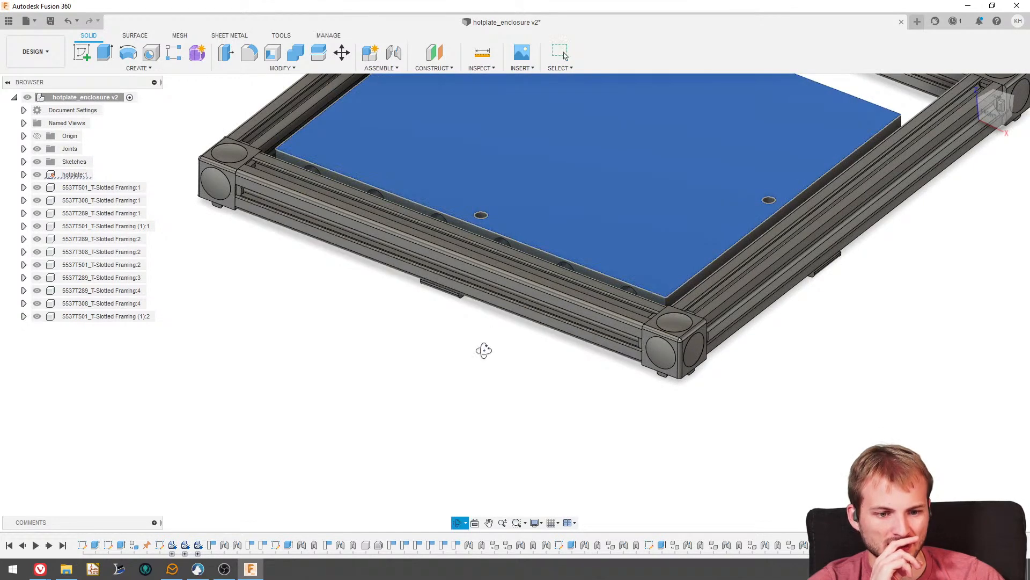
{"action": "middle_click_drag", "start_coordinate": [483, 349], "coordinate": [431, 362], "text": "shift"}
{"action": "left_click", "coordinate": [411, 356]}
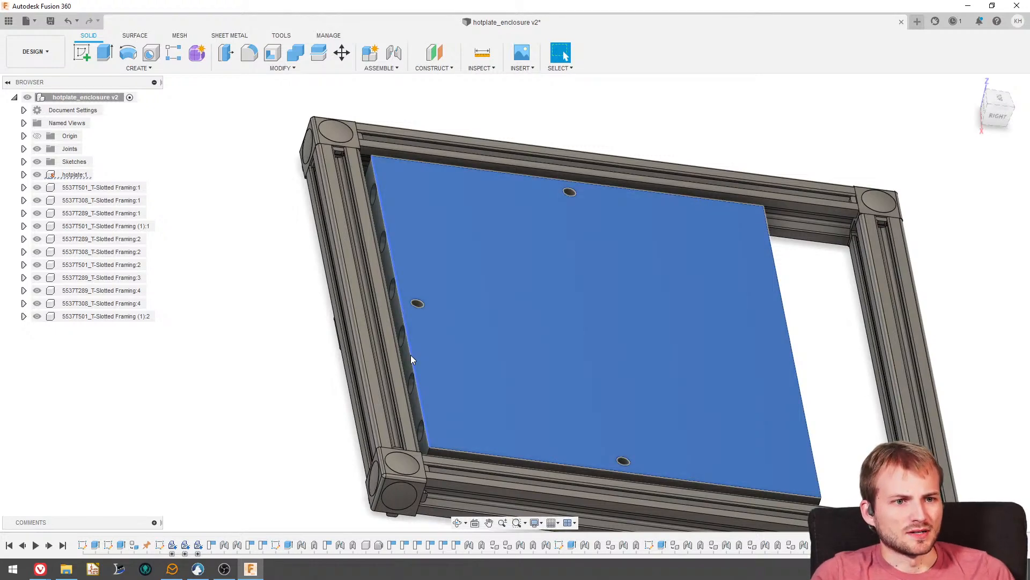
{"action": "left_click", "coordinate": [323, 388]}
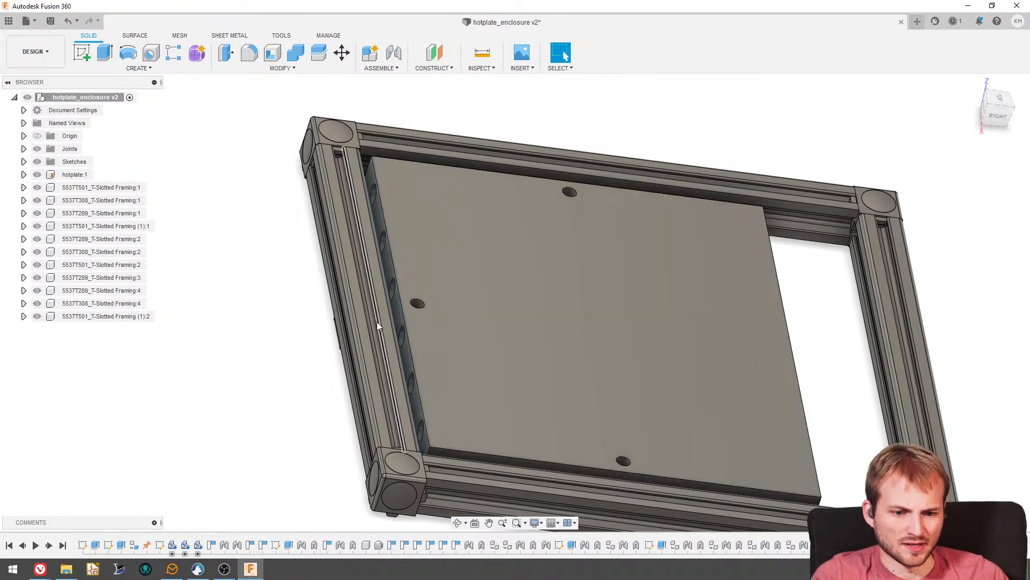
{"action": "middle_click_drag", "start_coordinate": [377, 322], "coordinate": [408, 313], "text": "shift"}
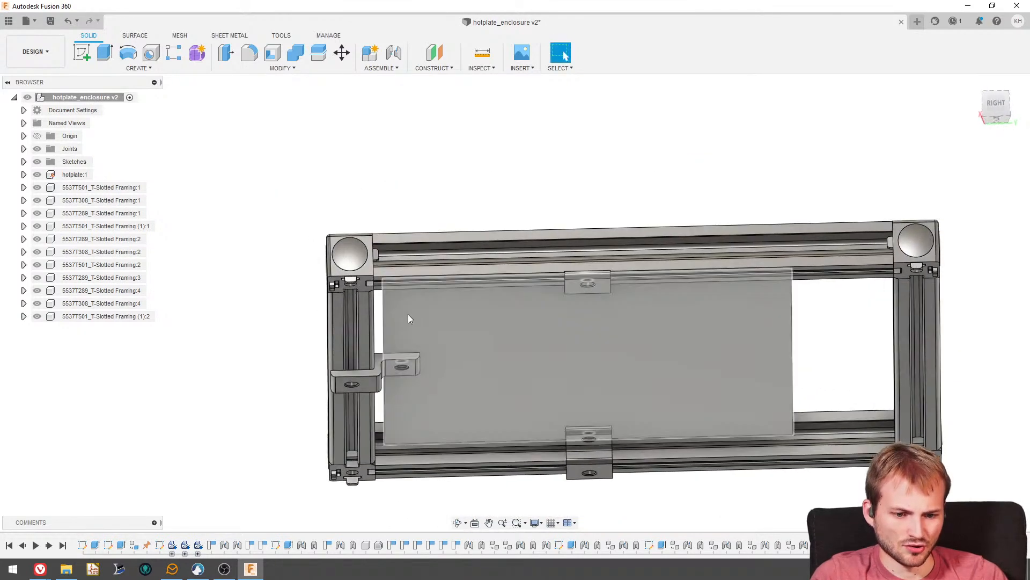
{"action": "scroll", "coordinate": [408, 368], "scroll_direction": "up", "scroll_amount": 5}
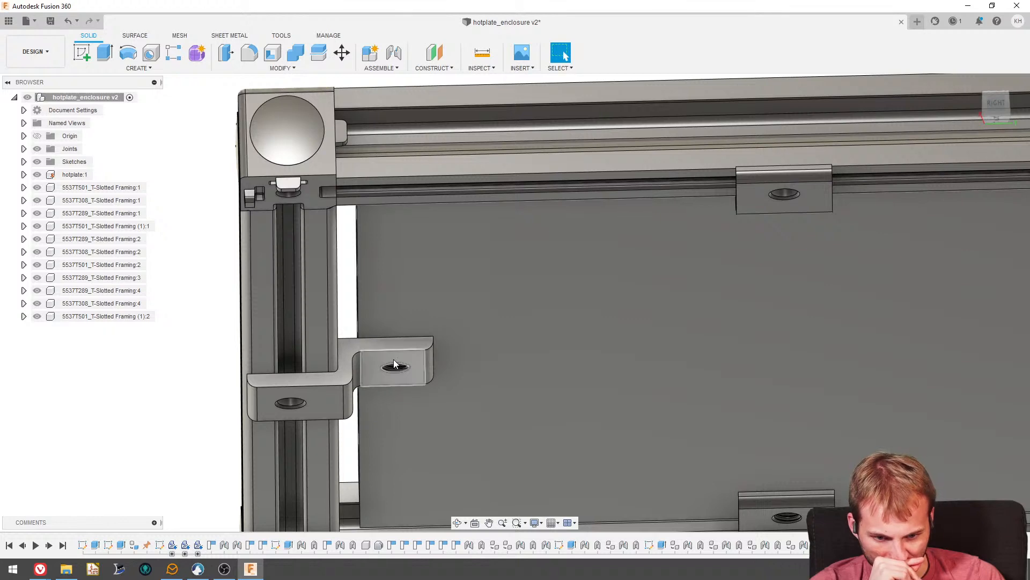
{"action": "scroll", "coordinate": [378, 355], "scroll_direction": "down", "scroll_amount": 4}
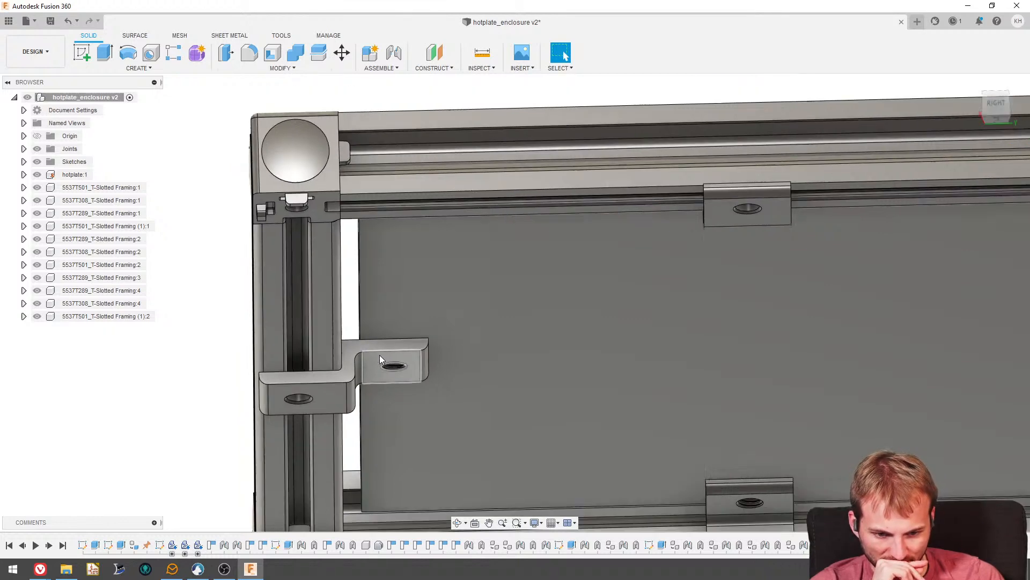
{"action": "middle_click_drag", "start_coordinate": [379, 356], "coordinate": [299, 435], "text": "shift"}
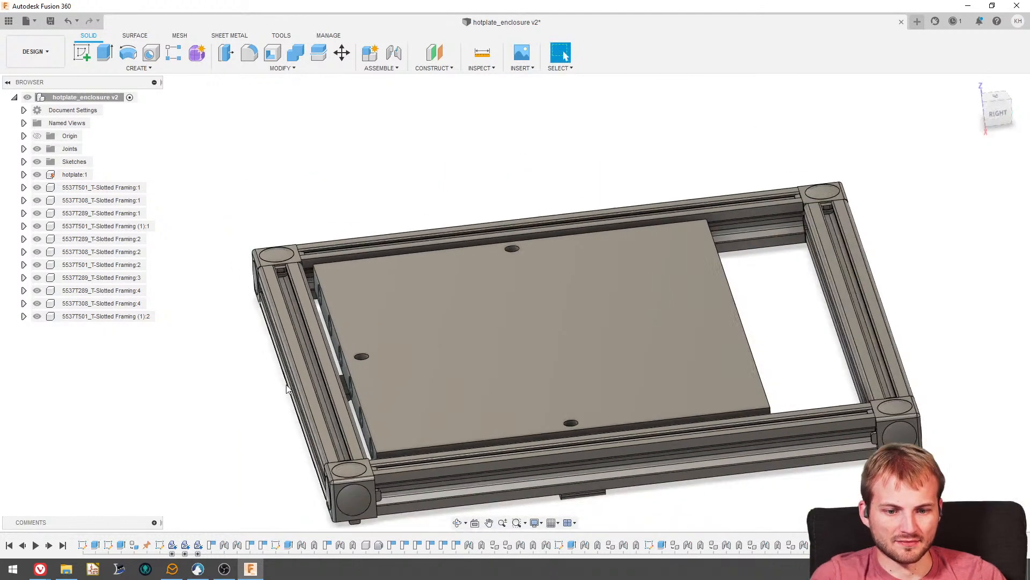
{"action": "left_click", "coordinate": [82, 53]}
{"action": "key", "text": "Escape"}
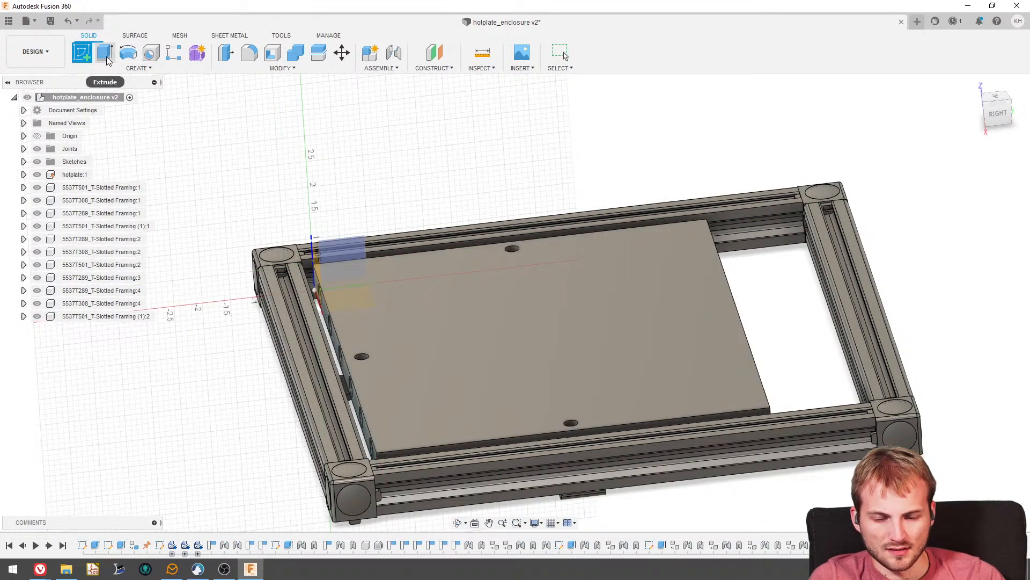
{"action": "key", "text": "e"}
{"action": "scroll", "coordinate": [366, 360], "scroll_direction": "up", "scroll_amount": 4}
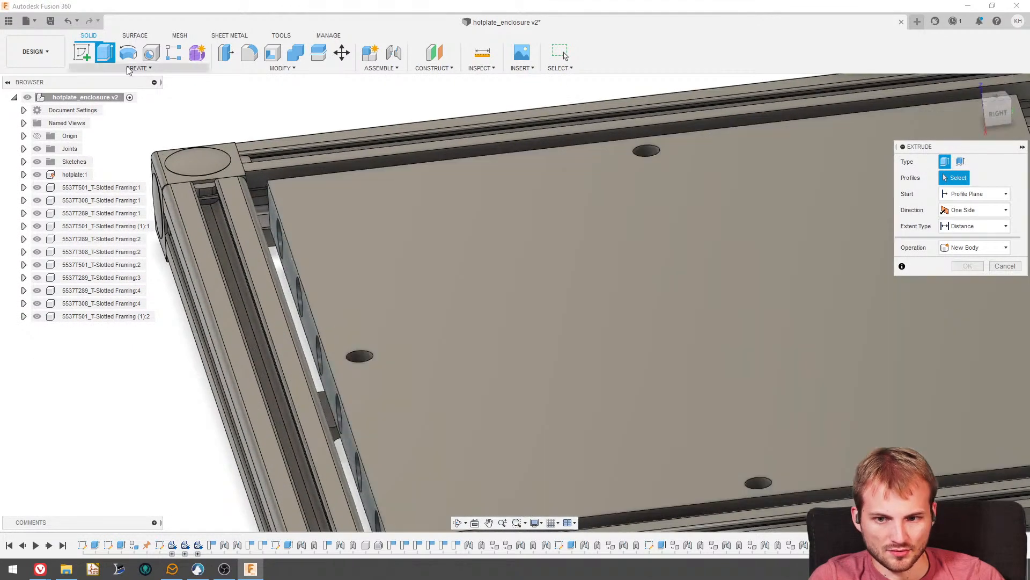
- Sketch on the hotplate's top face and project the face's outline and mounting holes into the sketch
{"action": "left_click", "coordinate": [83, 53]}
{"action": "left_click", "coordinate": [436, 282]}
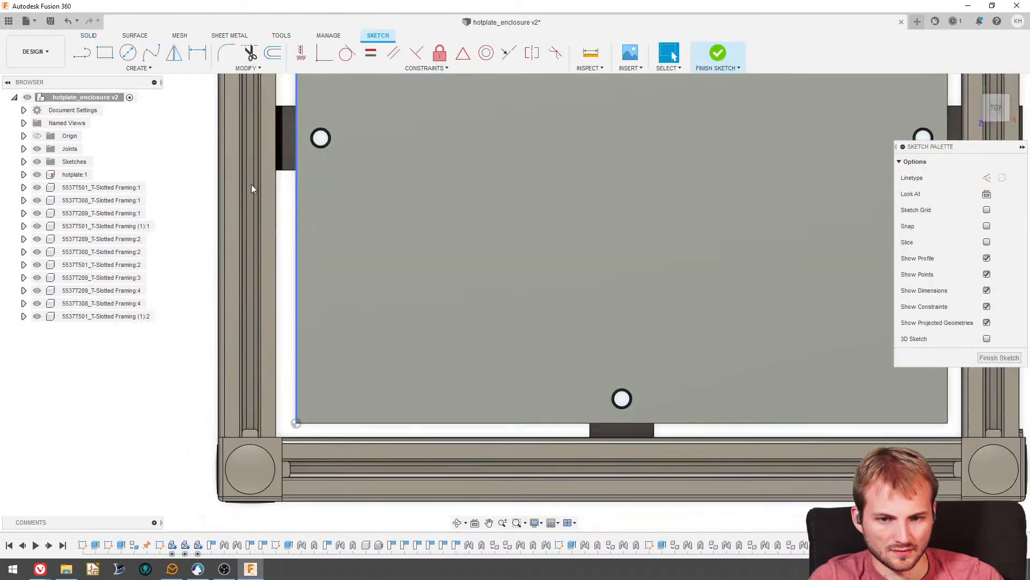
{"action": "left_click", "coordinate": [87, 68]}
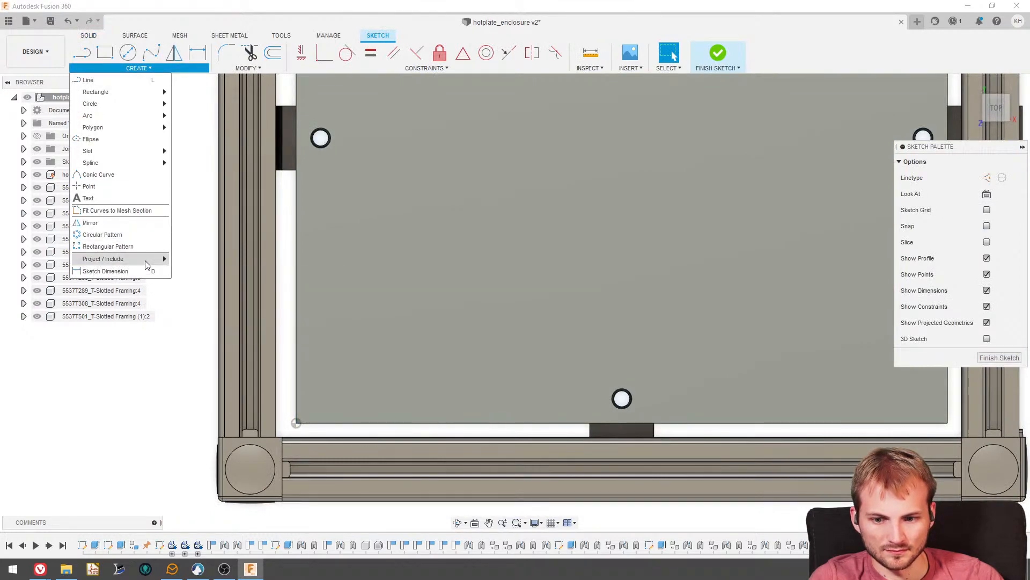
{"action": "mouse_move", "coordinate": [124, 258]}
{"action": "left_click", "coordinate": [193, 256]}
{"action": "left_click", "coordinate": [391, 304]}
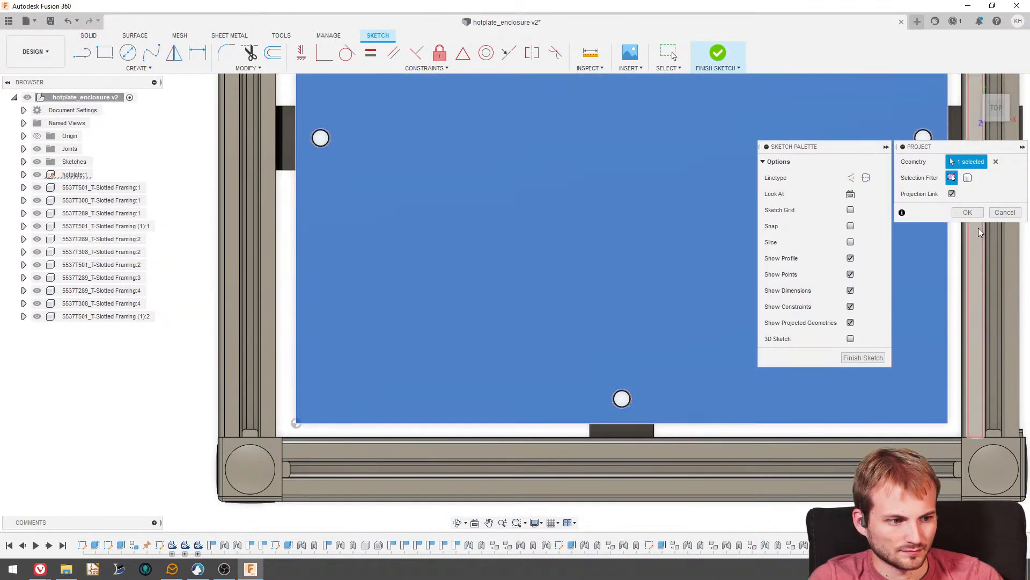
{"action": "left_click", "coordinate": [968, 213]}
{"action": "scroll", "coordinate": [391, 336], "scroll_direction": "down", "scroll_amount": 1}
{"action": "scroll", "coordinate": [391, 341], "scroll_direction": "down", "scroll_amount": 1}
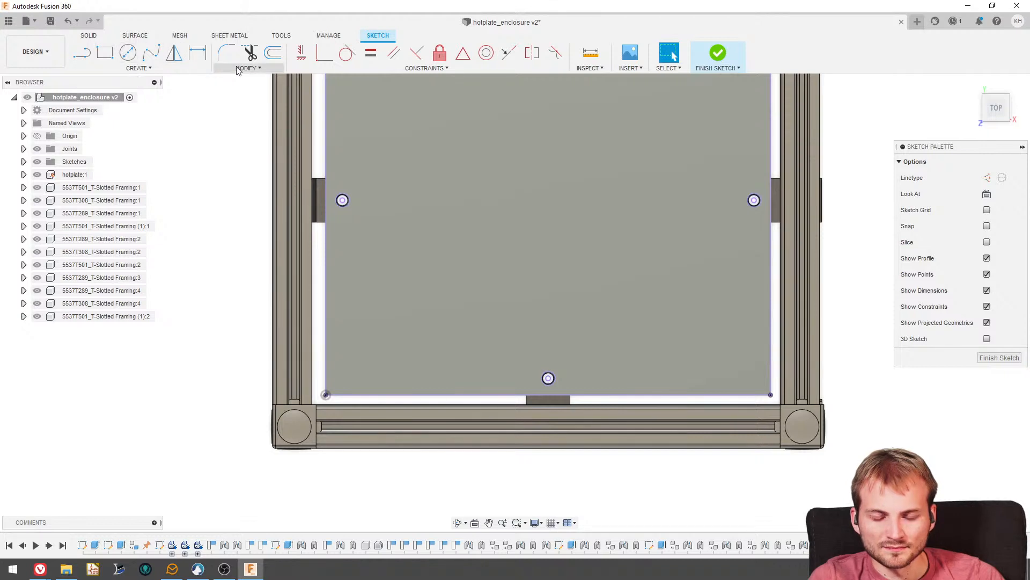
- Extrude the three projected mounting-hole circles by -0.25 in with the Join operation to fill the hotplate's holes
{"action": "left_click", "coordinate": [92, 37]}
{"action": "left_click", "coordinate": [103, 50]}
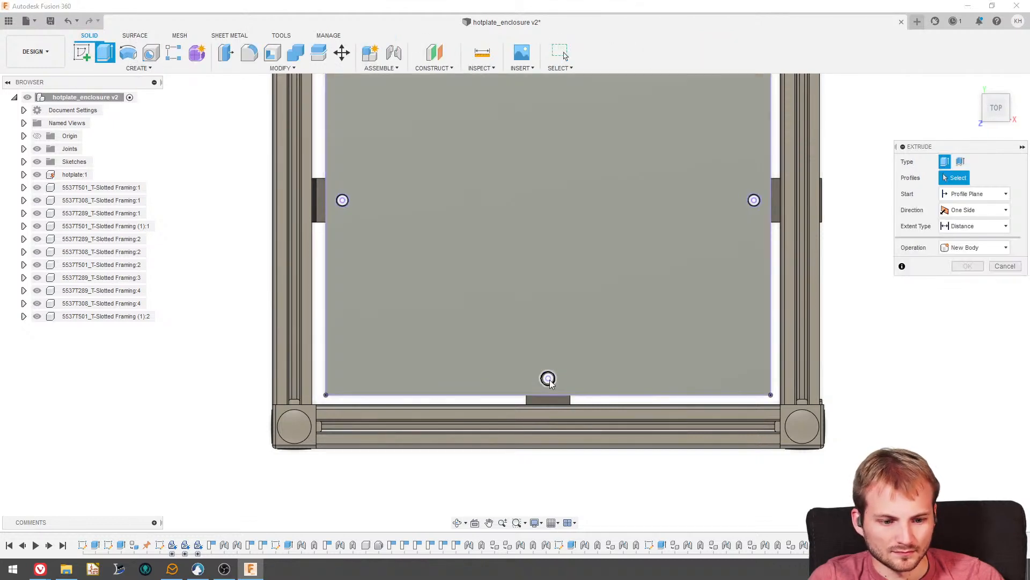
{"action": "left_click", "coordinate": [548, 378]}
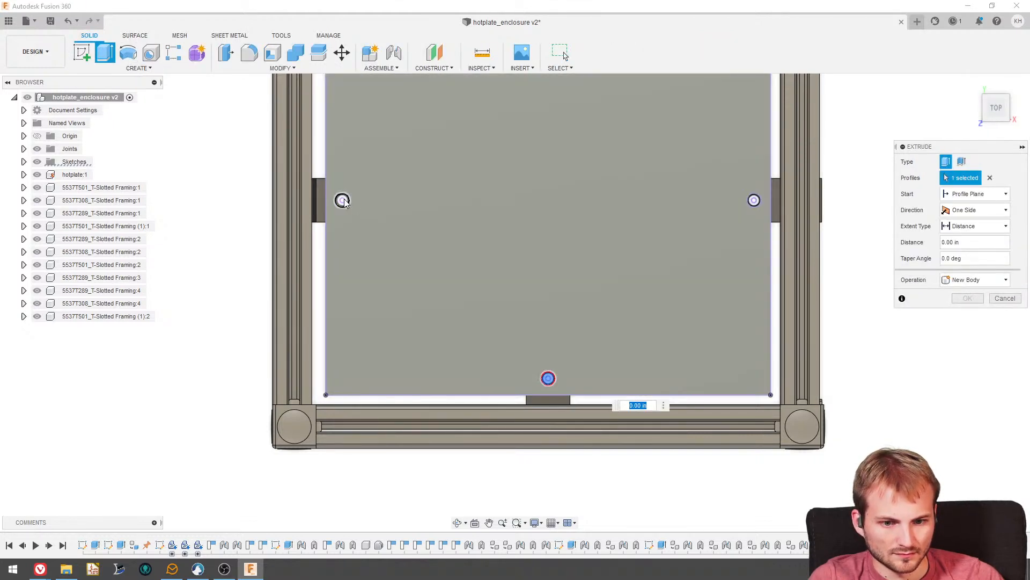
{"action": "left_click", "coordinate": [343, 200]}
{"action": "left_click", "coordinate": [753, 200]}
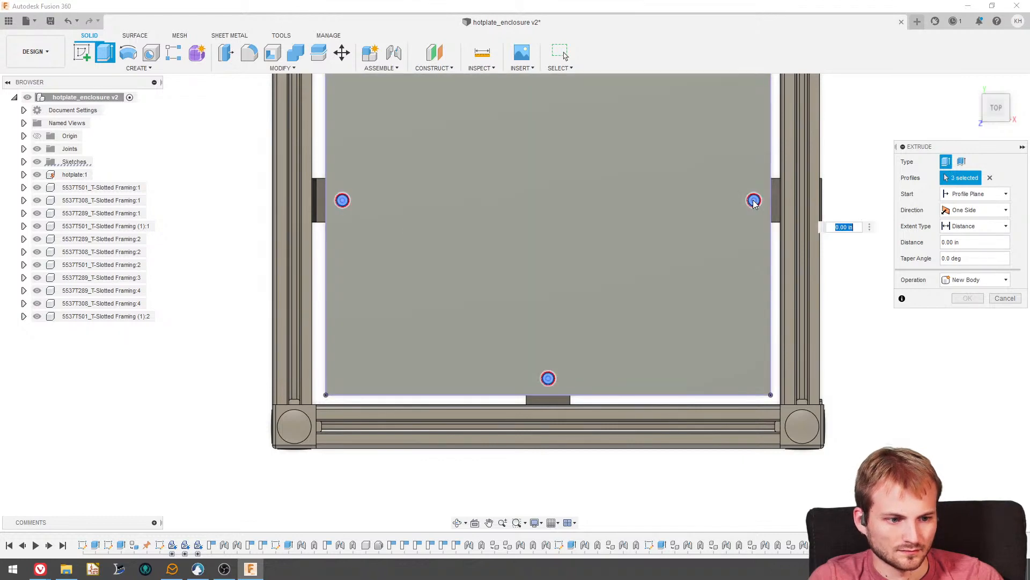
{"action": "middle_click_drag", "start_coordinate": [631, 285], "coordinate": [631, 244], "text": "shift"}
{"action": "left_click_drag", "start_coordinate": [753, 212], "coordinate": [755, 236]}
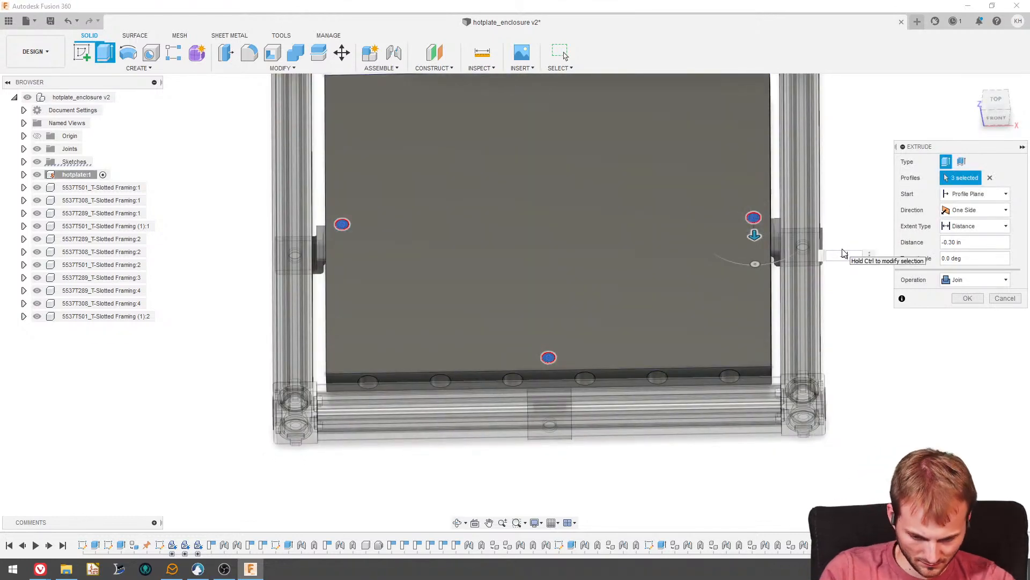
{"action": "type", "text": "-0.25"}
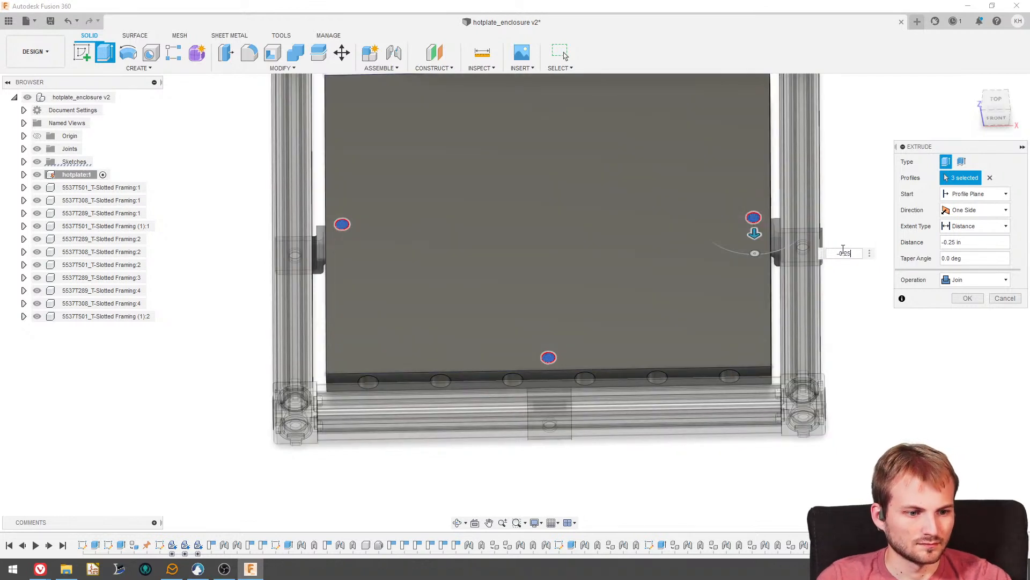
{"action": "key", "text": "Return"}
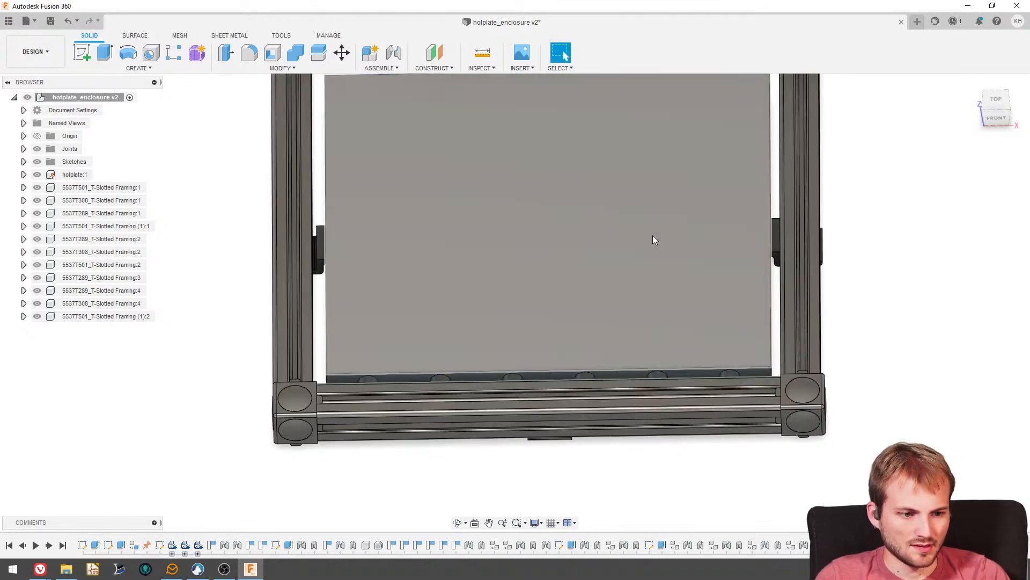
- Inspect the hotplate's filled hole locations and the brackets from above and underneath
{"action": "middle_click_drag", "start_coordinate": [563, 282], "coordinate": [353, 404], "text": "shift"}
{"action": "scroll", "coordinate": [384, 364], "scroll_direction": "up", "scroll_amount": 5}
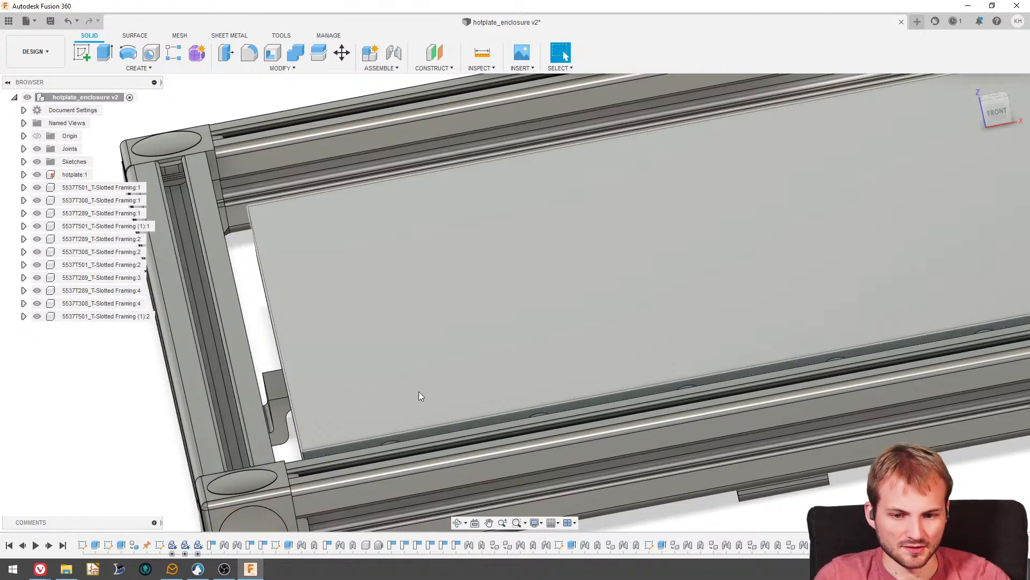
{"action": "scroll", "coordinate": [376, 342], "scroll_direction": "down", "scroll_amount": 3}
{"action": "middle_click_drag", "start_coordinate": [354, 288], "coordinate": [333, 229], "text": "shift"}
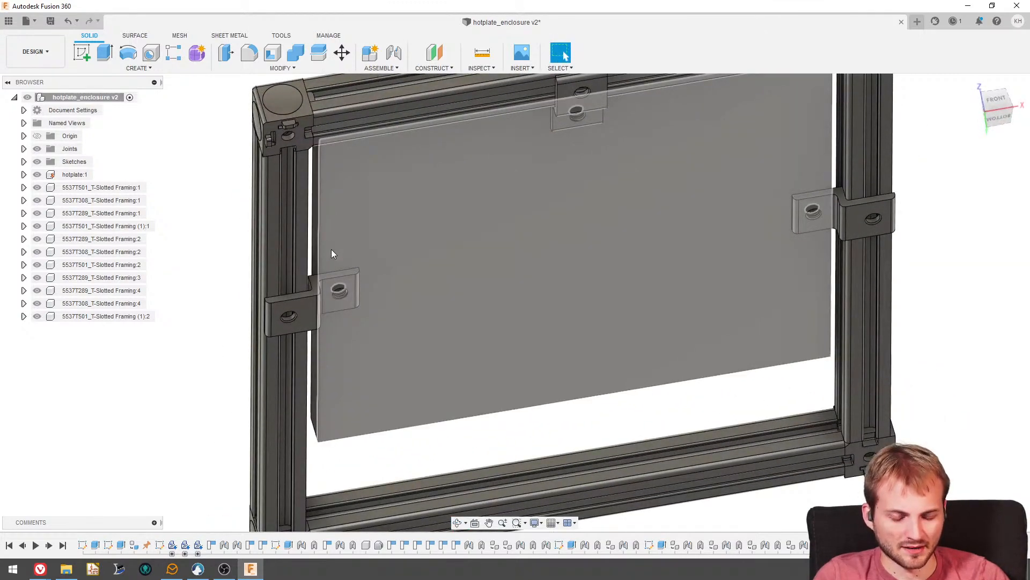
{"action": "middle_click_drag", "start_coordinate": [478, 248], "coordinate": [562, 244], "text": "shift"}
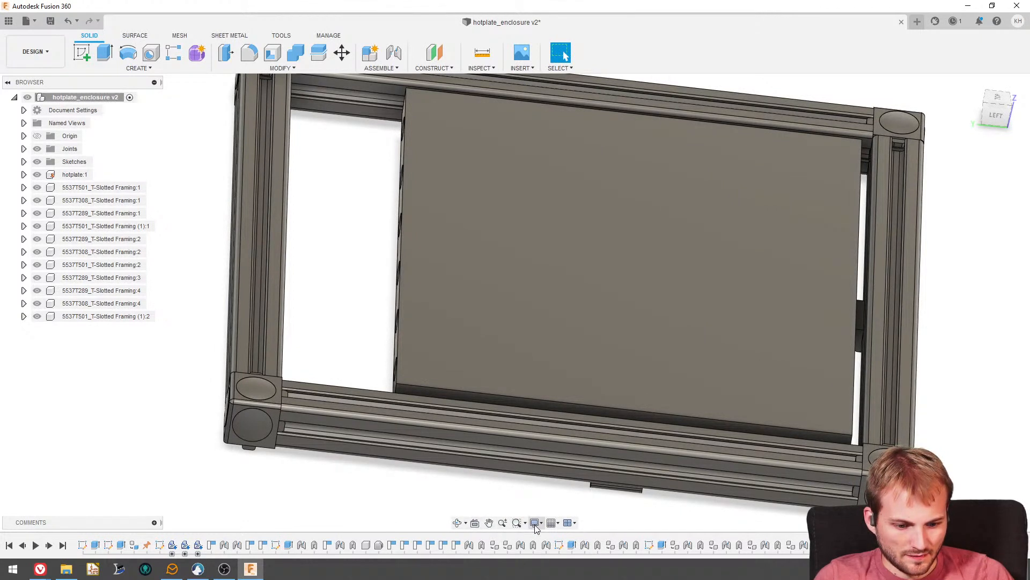
- Make the assembly's joints visible in the model through the object visibility display settings
{"action": "left_click", "coordinate": [559, 523]}
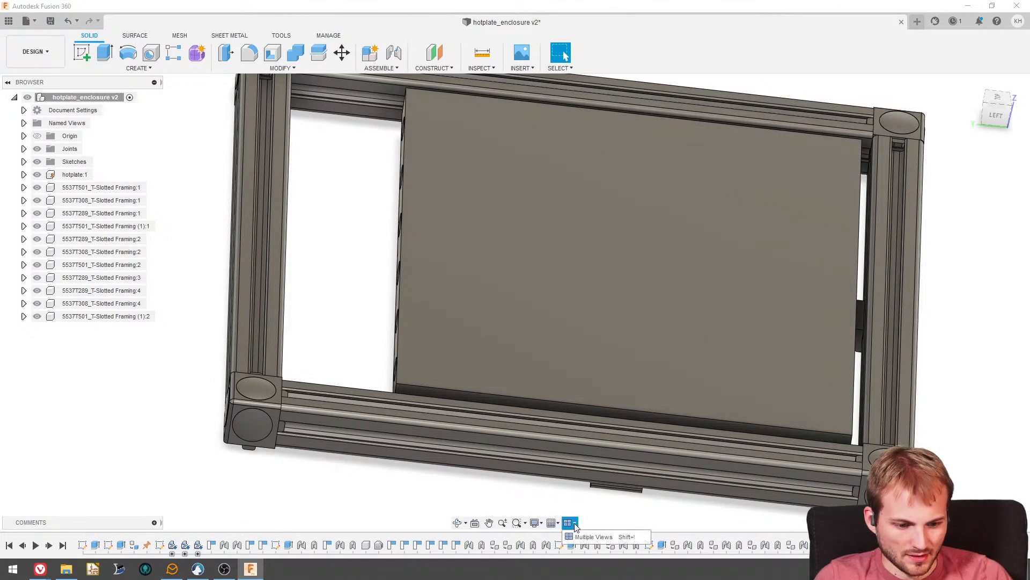
{"action": "left_click", "coordinate": [465, 524]}
{"action": "left_click", "coordinate": [481, 536]}
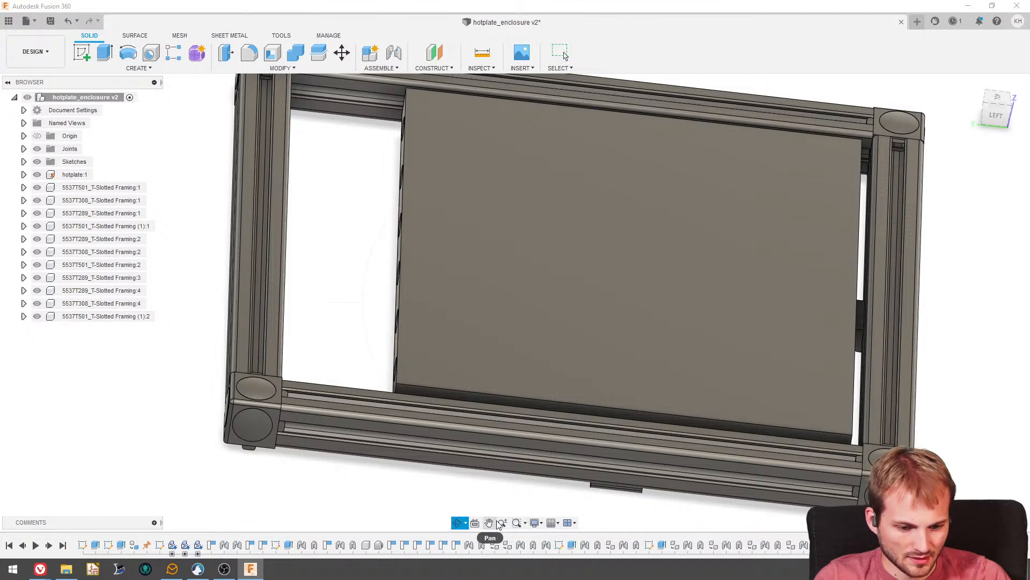
{"action": "left_click", "coordinate": [536, 523]}
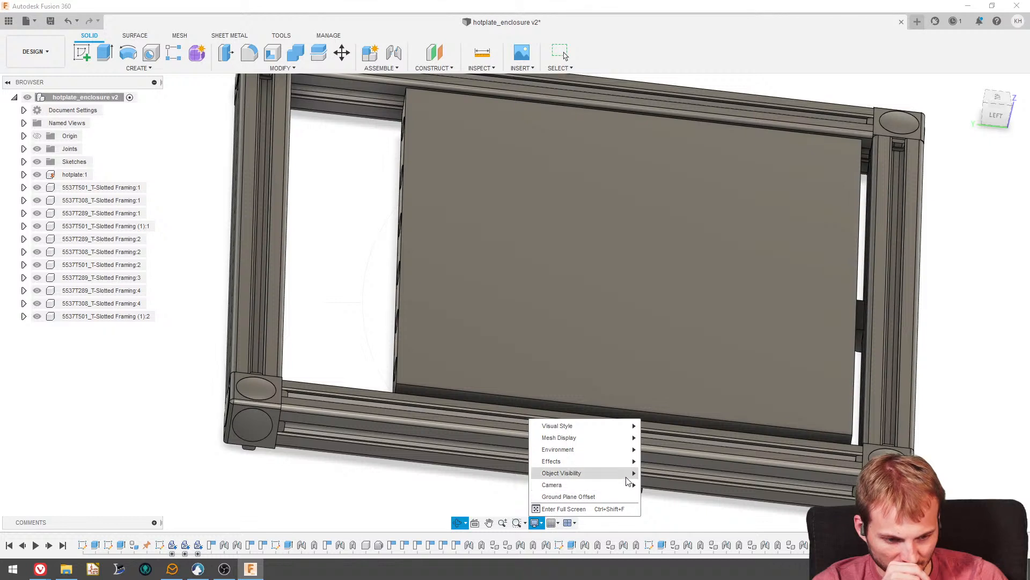
{"action": "mouse_move", "coordinate": [628, 479]}
{"action": "left_click", "coordinate": [656, 552]}
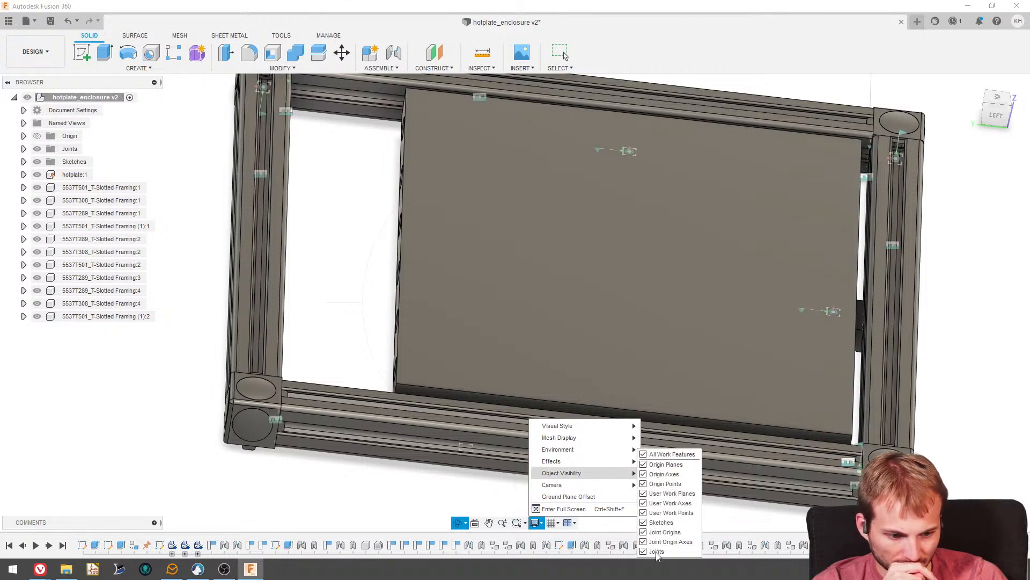
- Try to free two mounting brackets by deleting their joints to the underside of the hotplate, and undo the deletions
{"action": "scroll", "coordinate": [377, 476], "scroll_direction": "down", "scroll_amount": 6}
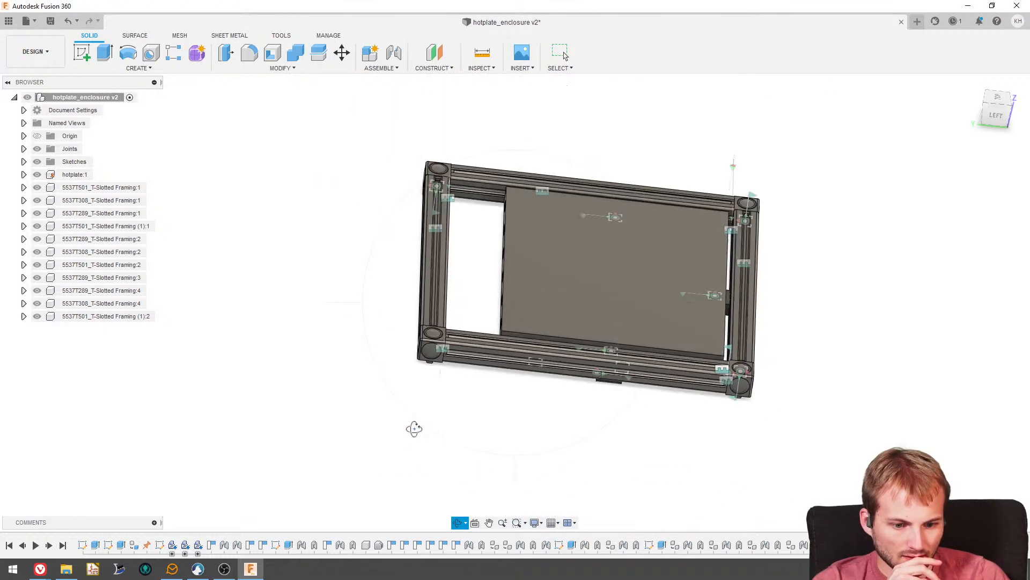
{"action": "middle_click_drag", "start_coordinate": [413, 428], "coordinate": [597, 411], "text": "shift"}
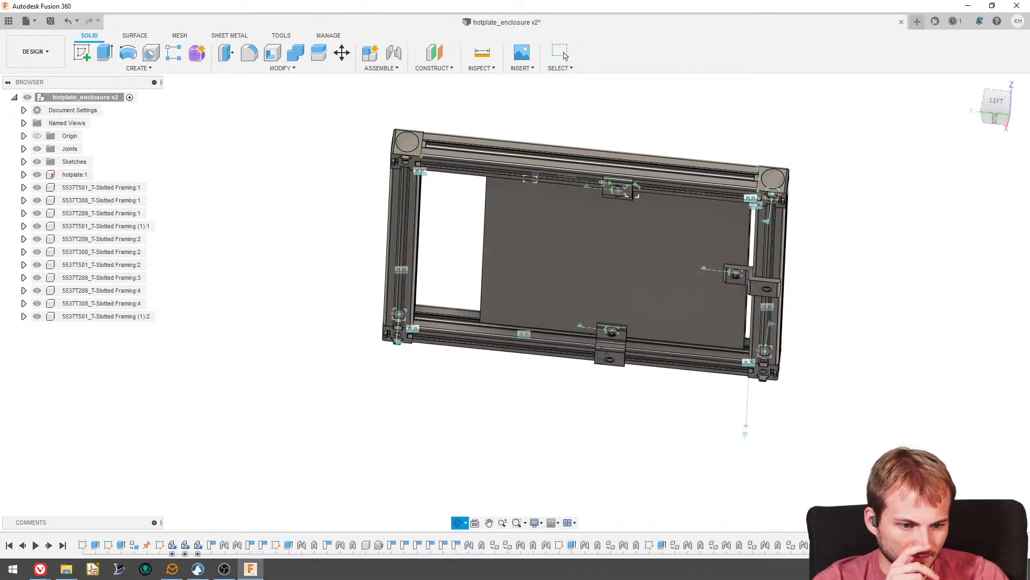
{"action": "scroll", "coordinate": [625, 169], "scroll_direction": "up", "scroll_amount": 8}
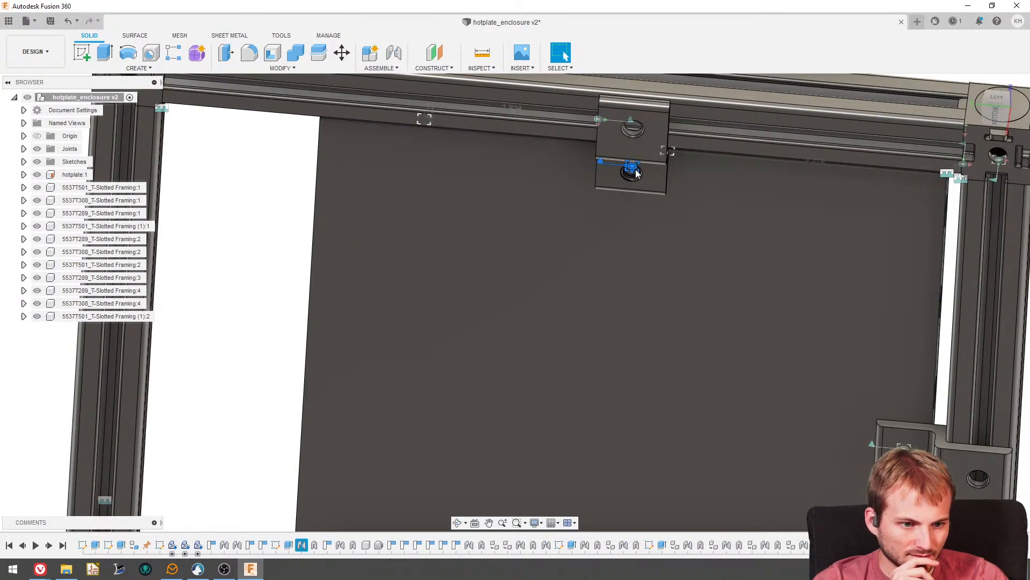
{"action": "middle_click_drag", "start_coordinate": [636, 170], "coordinate": [566, 156], "text": "shift"}
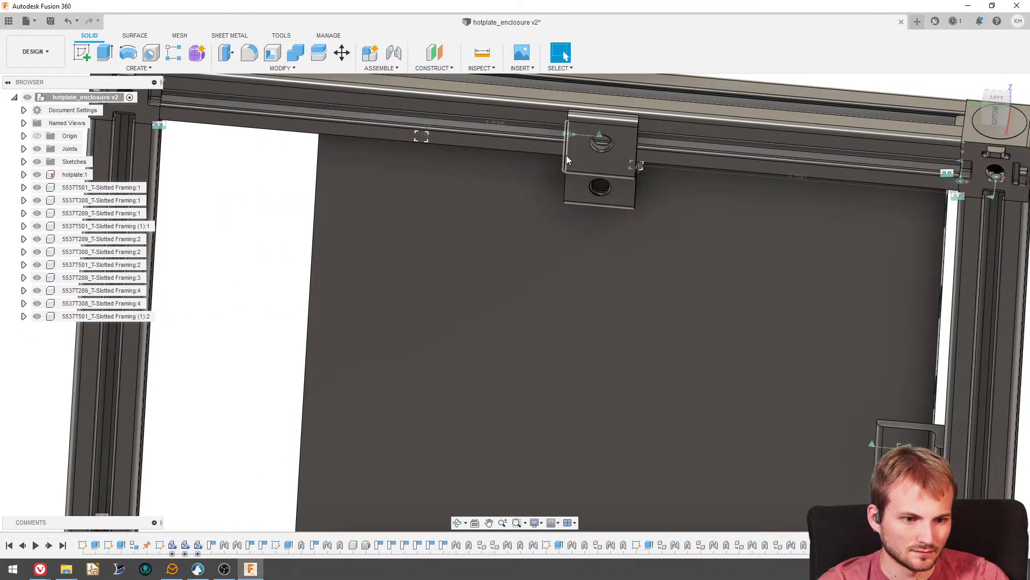
{"action": "scroll", "coordinate": [567, 161], "scroll_direction": "down", "scroll_amount": 4}
{"action": "middle_click_drag", "start_coordinate": [569, 207], "coordinate": [606, 170], "text": "shift"}
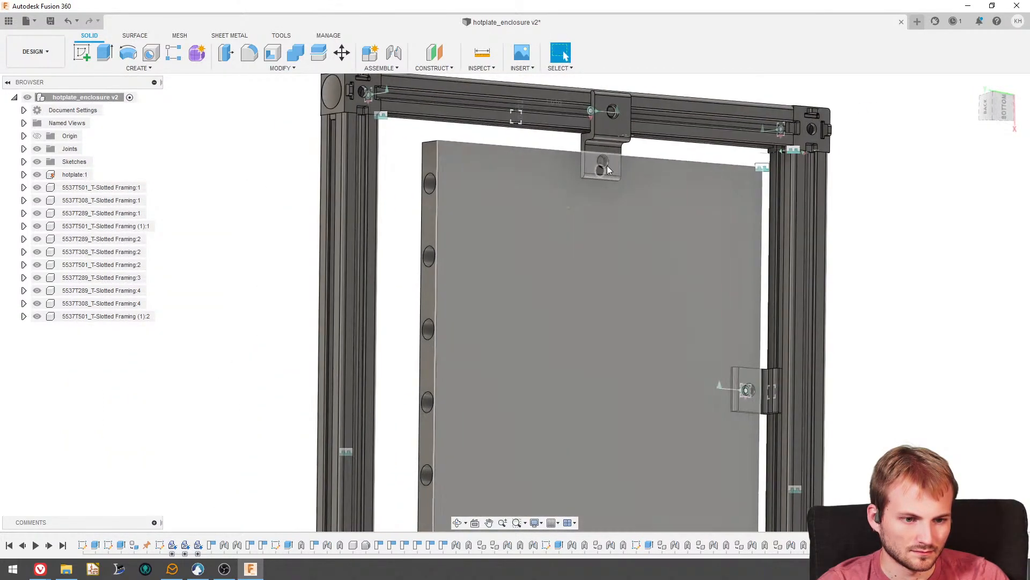
{"action": "scroll", "coordinate": [591, 109], "scroll_direction": "up", "scroll_amount": 3}
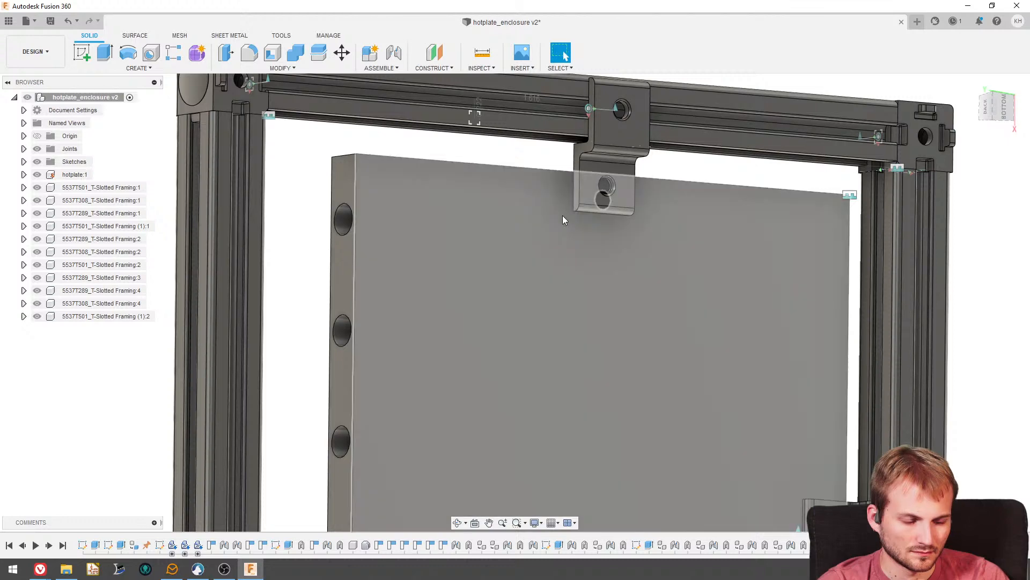
{"action": "scroll", "coordinate": [563, 217], "scroll_direction": "down", "scroll_amount": 4}
{"action": "scroll", "coordinate": [754, 428], "scroll_direction": "up", "scroll_amount": 8}
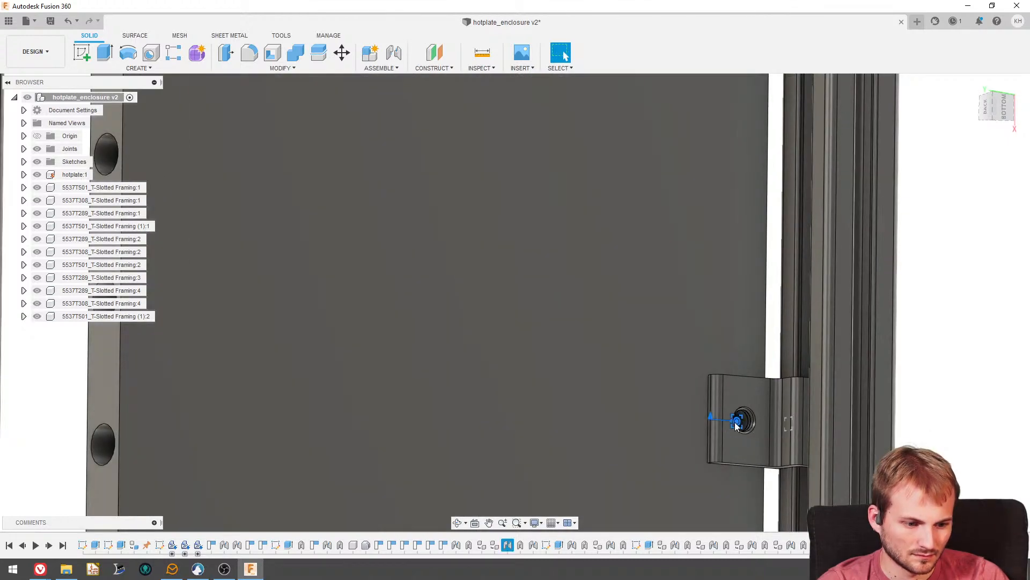
{"action": "scroll", "coordinate": [706, 316], "scroll_direction": "down", "scroll_amount": 5}
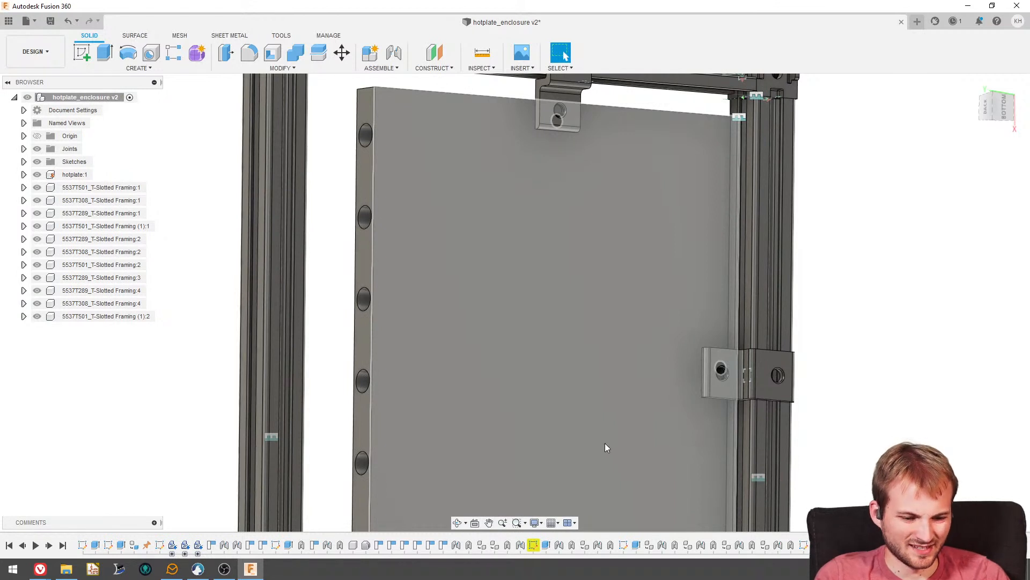
{"action": "key", "text": "ctrl+z"}
- Examine how the three brackets support the hotplate within the frame, viewing the assembly from above, behind and underneath
{"action": "scroll", "coordinate": [648, 446], "scroll_direction": "down", "scroll_amount": 5}
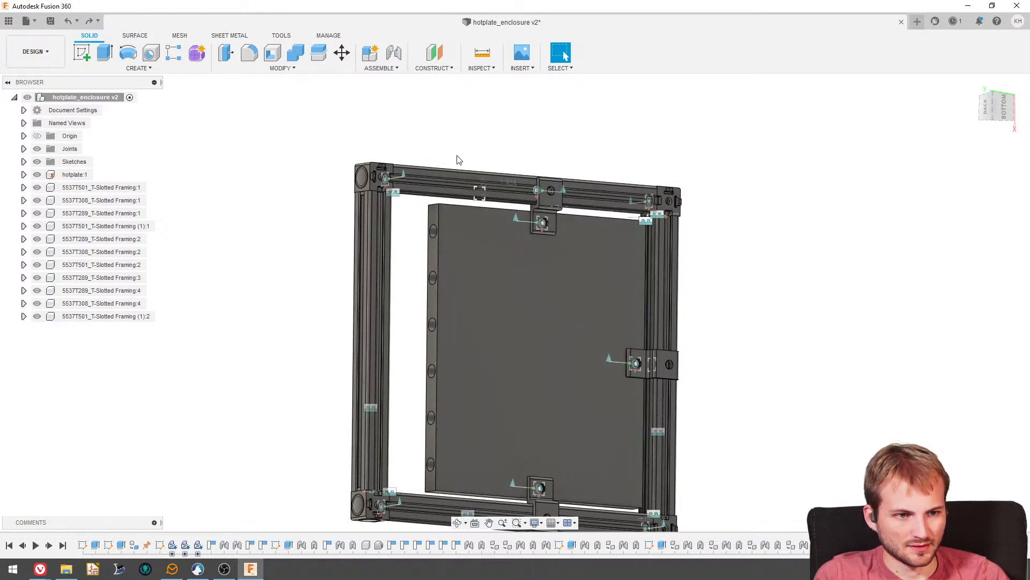
{"action": "middle_click_drag", "start_coordinate": [442, 132], "coordinate": [388, 202], "text": "shift"}
{"action": "scroll", "coordinate": [389, 203], "scroll_direction": "up", "scroll_amount": 2}
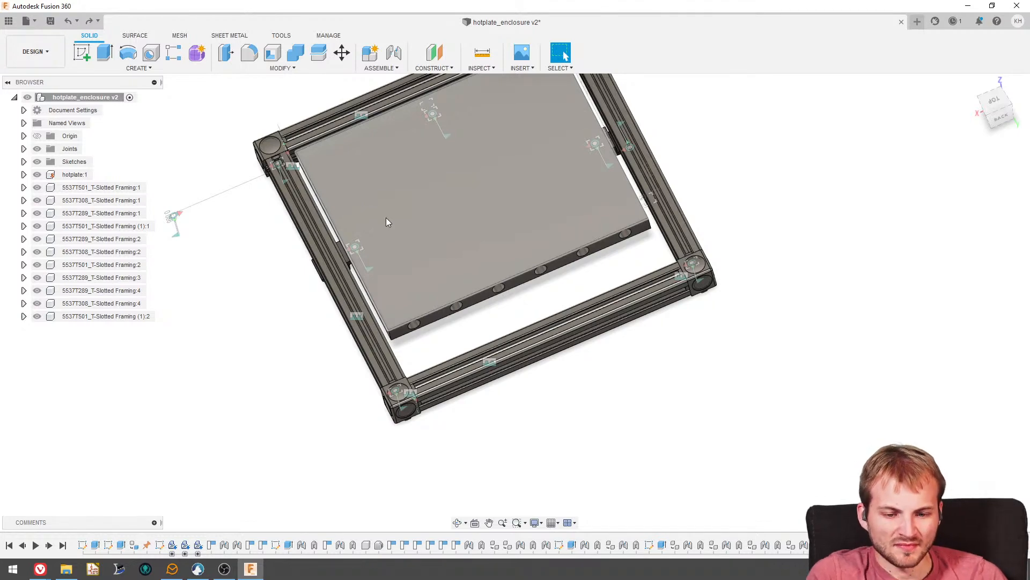
{"action": "middle_click_drag", "start_coordinate": [382, 275], "coordinate": [565, 56], "text": "shift"}
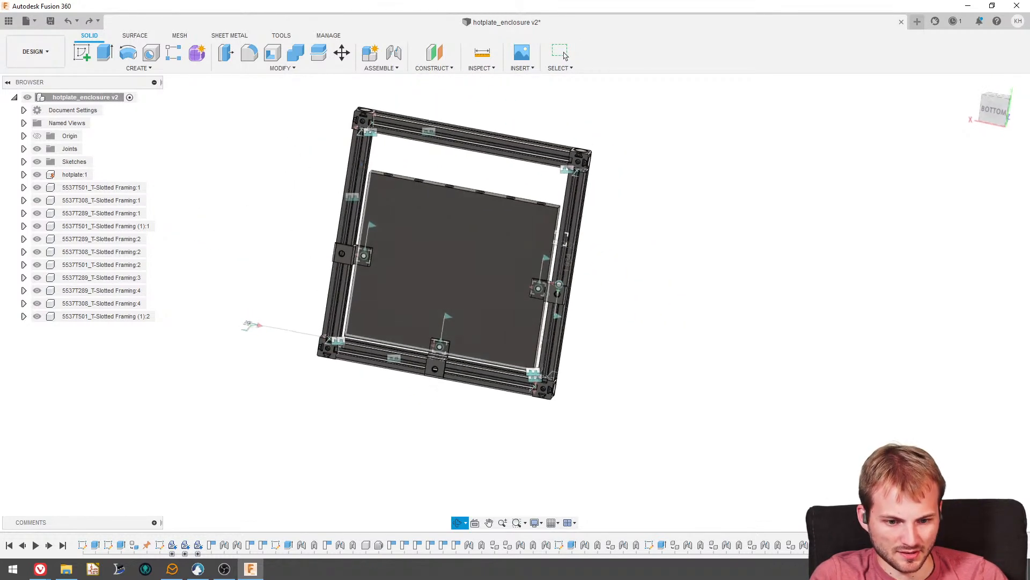
{"action": "scroll", "coordinate": [354, 243], "scroll_direction": "up", "scroll_amount": 2}
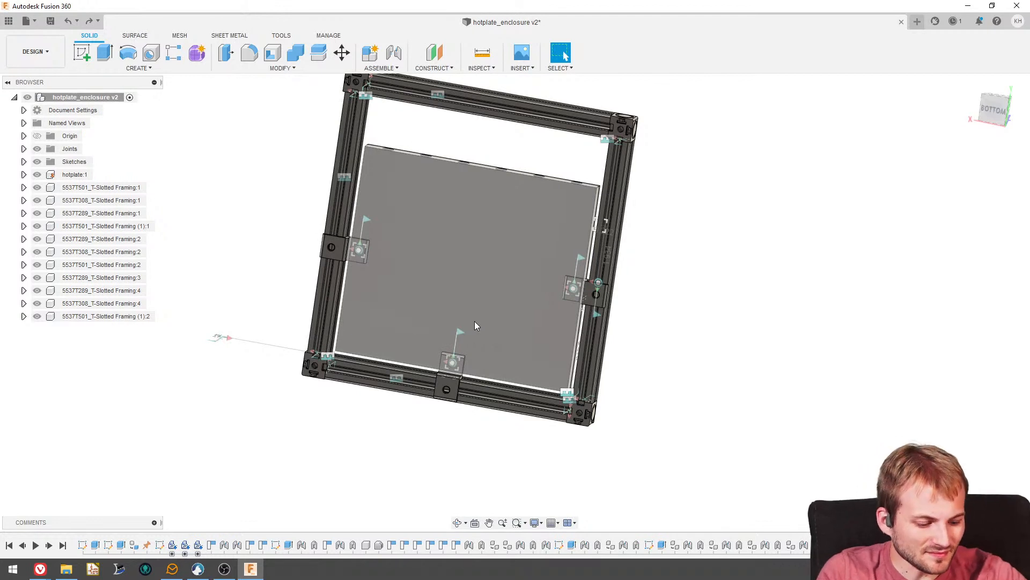
{"action": "middle_click_drag", "start_coordinate": [276, 235], "coordinate": [284, 270], "text": "shift"}
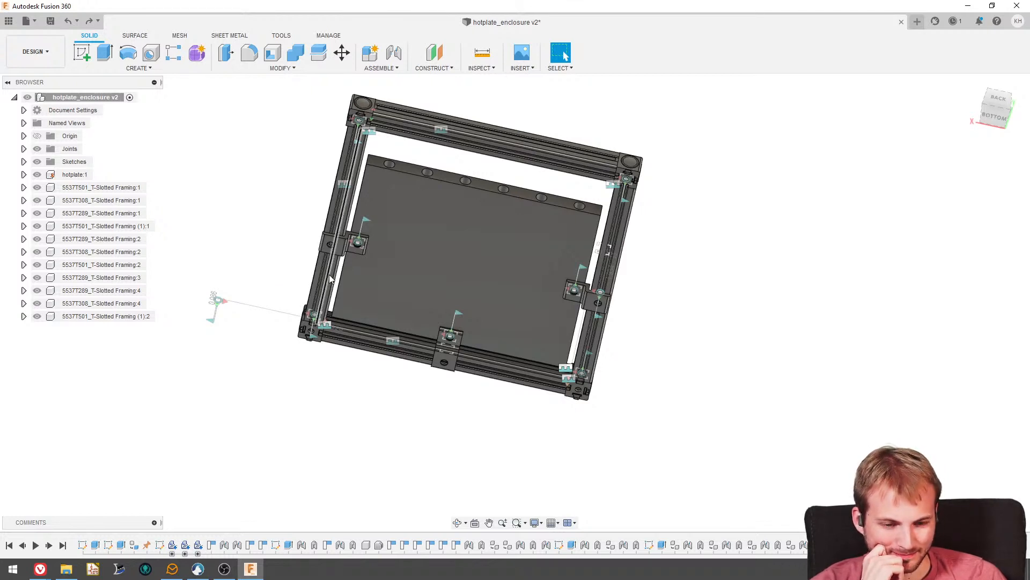
{"action": "middle_click_drag", "start_coordinate": [329, 279], "coordinate": [363, 256], "text": "shift"}
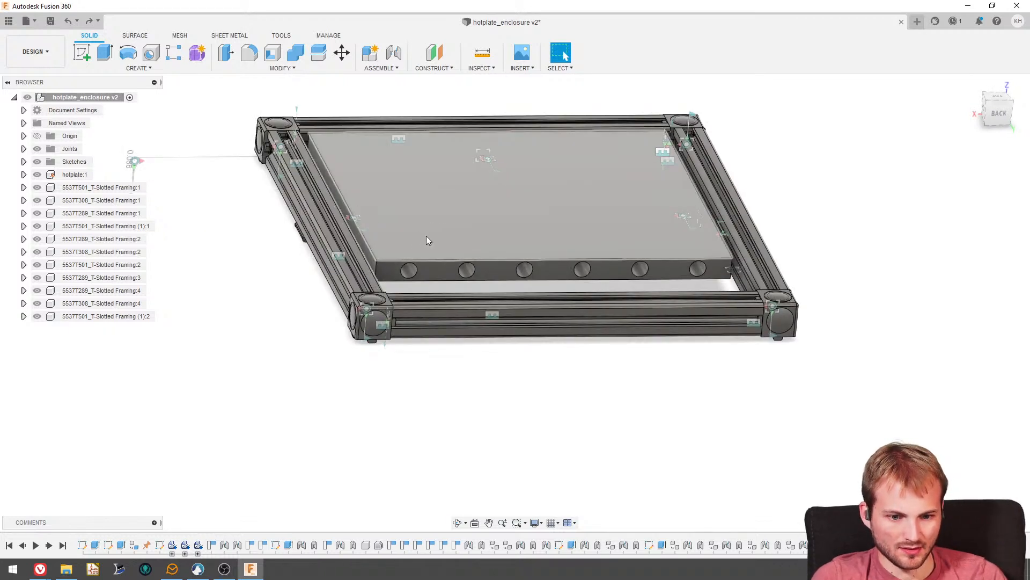
{"action": "middle_click_drag", "start_coordinate": [427, 239], "coordinate": [363, 266], "text": "shift"}
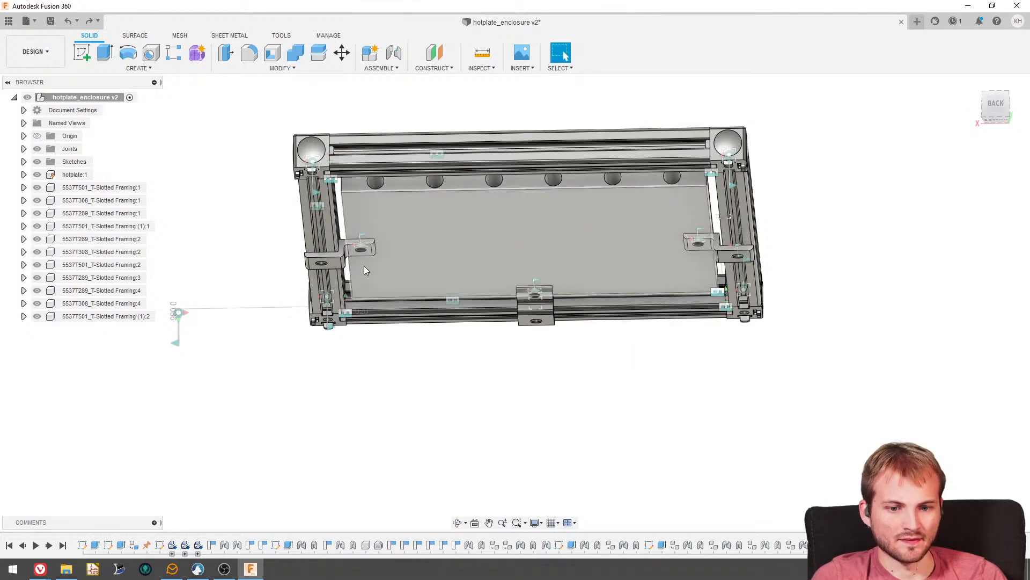
{"action": "mouse_move", "coordinate": [41, 574]}
{"action": "mouse_move", "coordinate": [93, 547]}
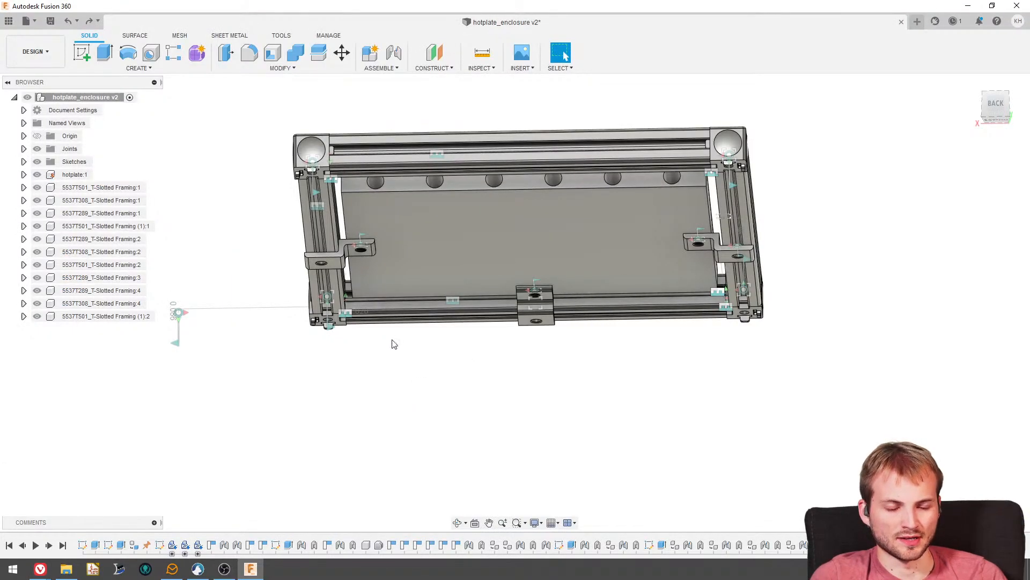
{"action": "middle_click_drag", "start_coordinate": [394, 344], "coordinate": [414, 214], "text": "shift"}
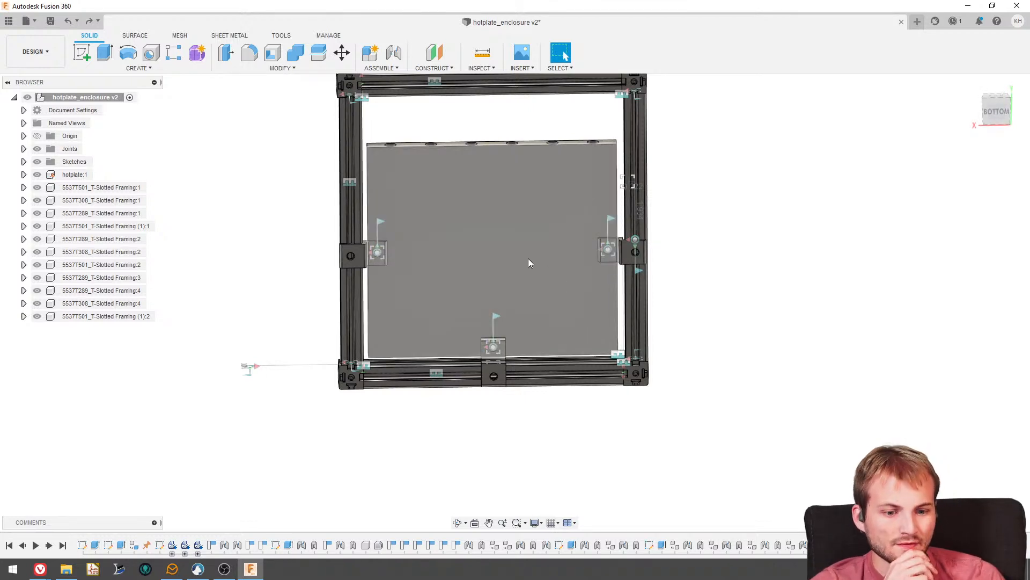
{"action": "middle_click_drag", "start_coordinate": [528, 262], "coordinate": [523, 270], "text": "shift"}
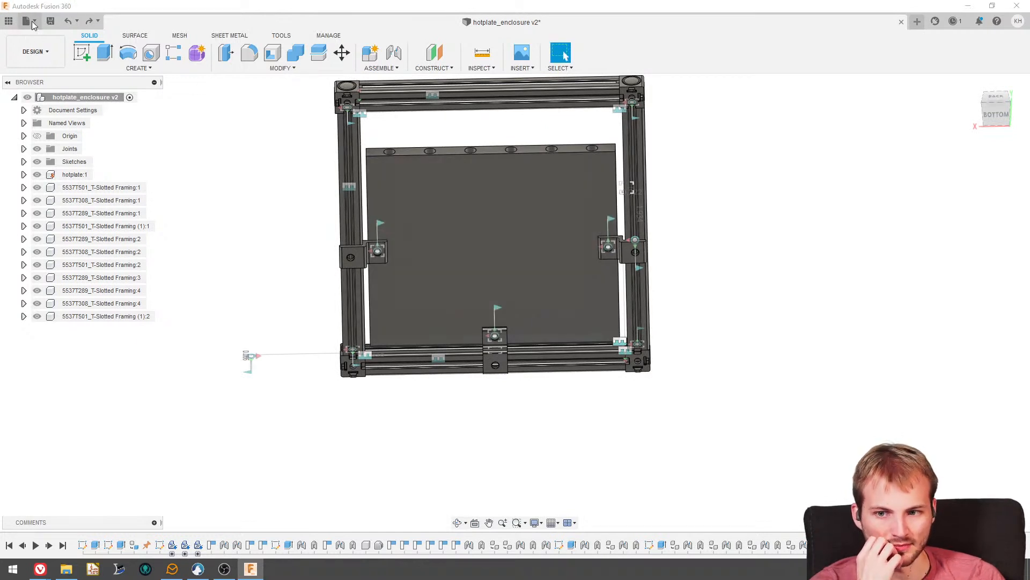
- Create a new design and sketch a rectangle about 80 by 70 mm from the origin on the horizontal plane
{"action": "left_click", "coordinate": [31, 21]}
{"action": "left_click", "coordinate": [39, 34]}
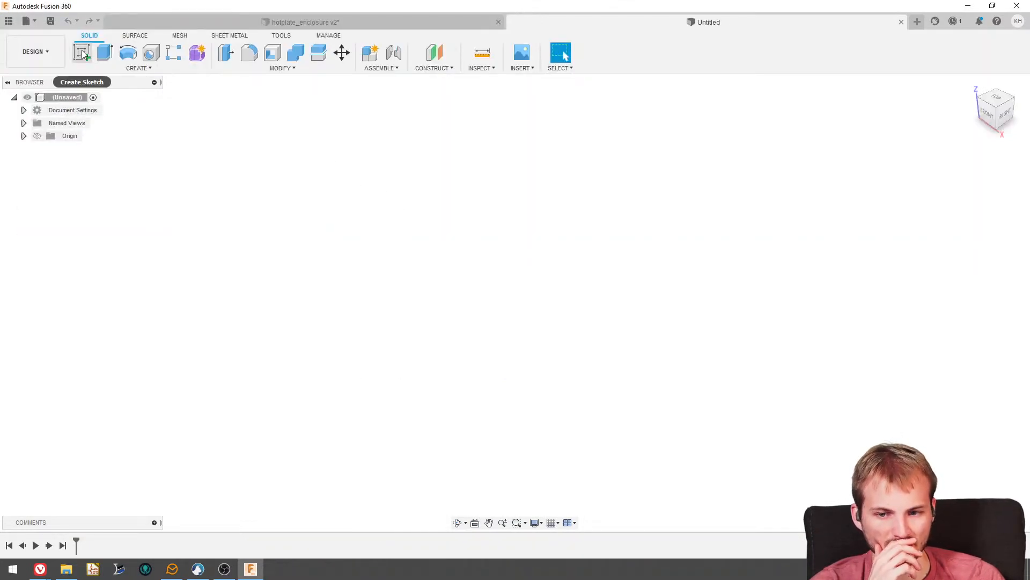
{"action": "left_click", "coordinate": [81, 52]}
{"action": "left_click", "coordinate": [561, 299]}
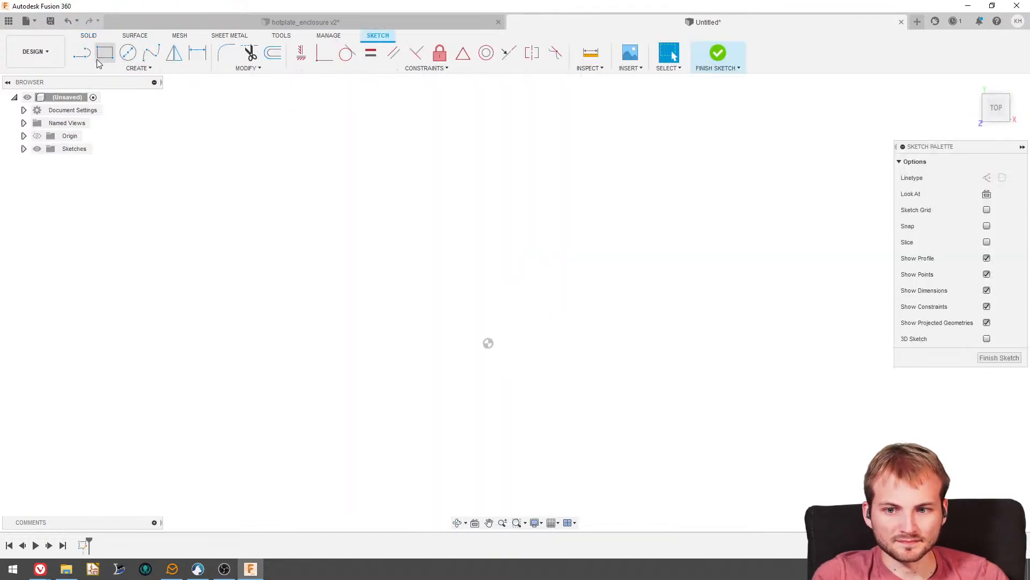
{"action": "left_click", "coordinate": [105, 53]}
{"action": "left_click", "coordinate": [487, 343]}
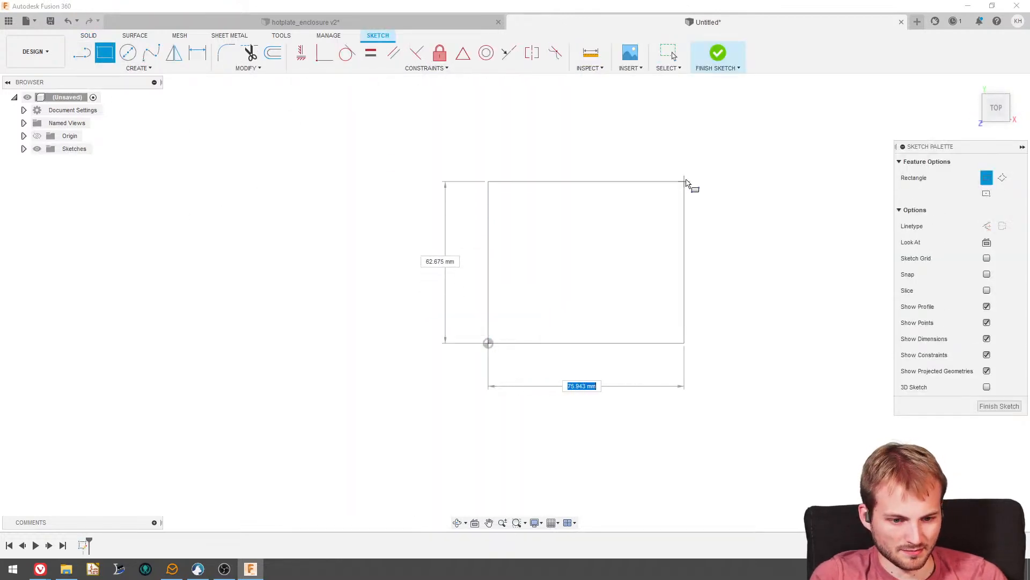
{"action": "left_click", "coordinate": [700, 165]}
{"action": "key", "text": "e"}
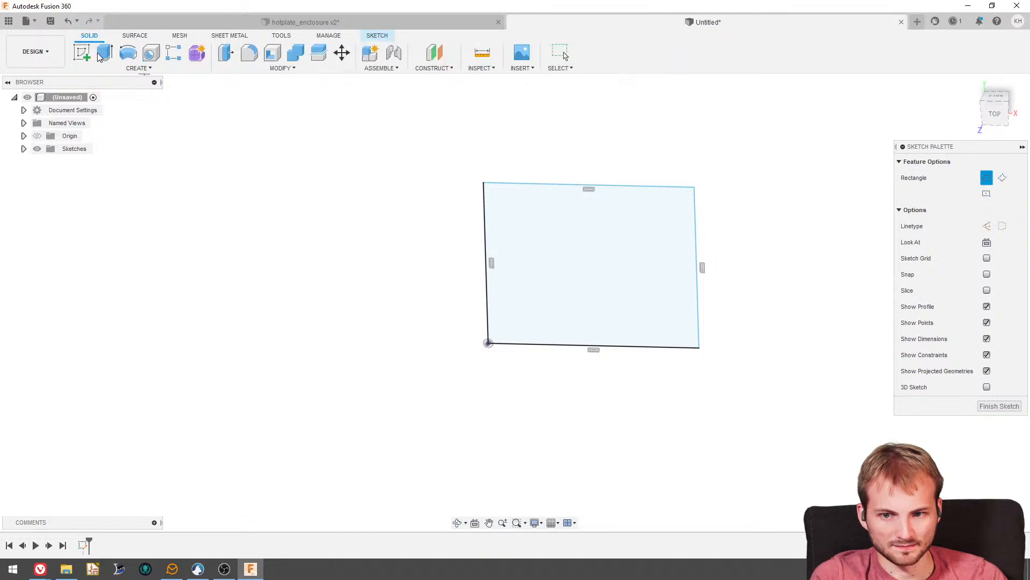
{"action": "left_click", "coordinate": [104, 53]}
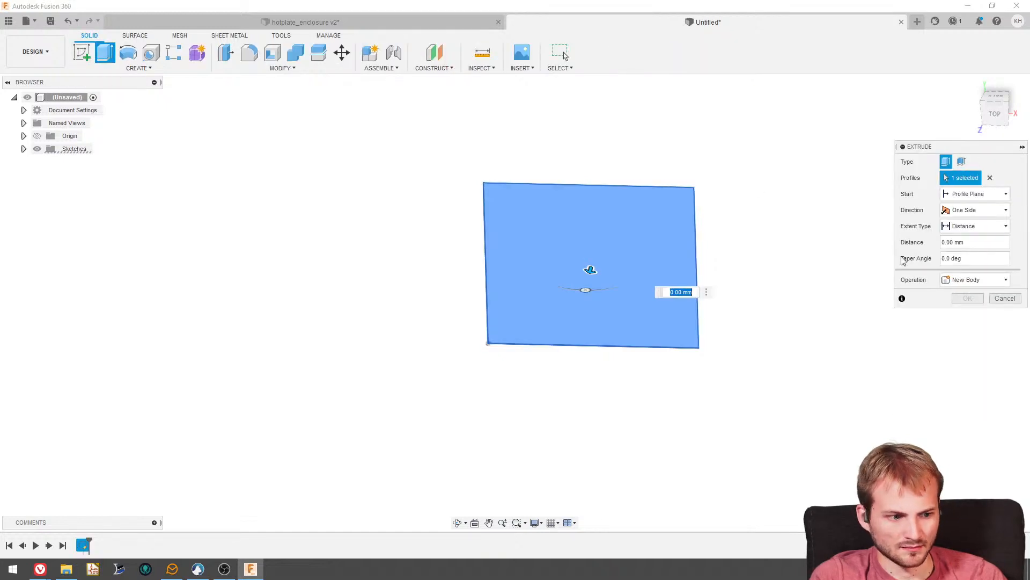
{"action": "left_click", "coordinate": [1004, 298]}
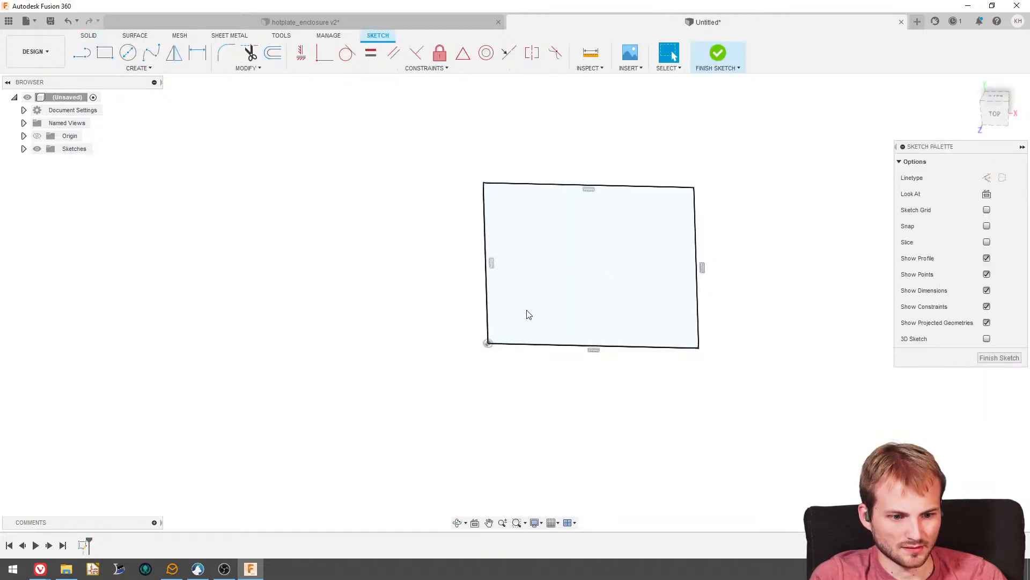
- Add a 0.25 in diameter circle inside the rectangle, close to the middle of its left edge
{"action": "left_click", "coordinate": [127, 52]}
{"action": "left_click", "coordinate": [554, 255]}
{"action": "left_click", "coordinate": [557, 273]}
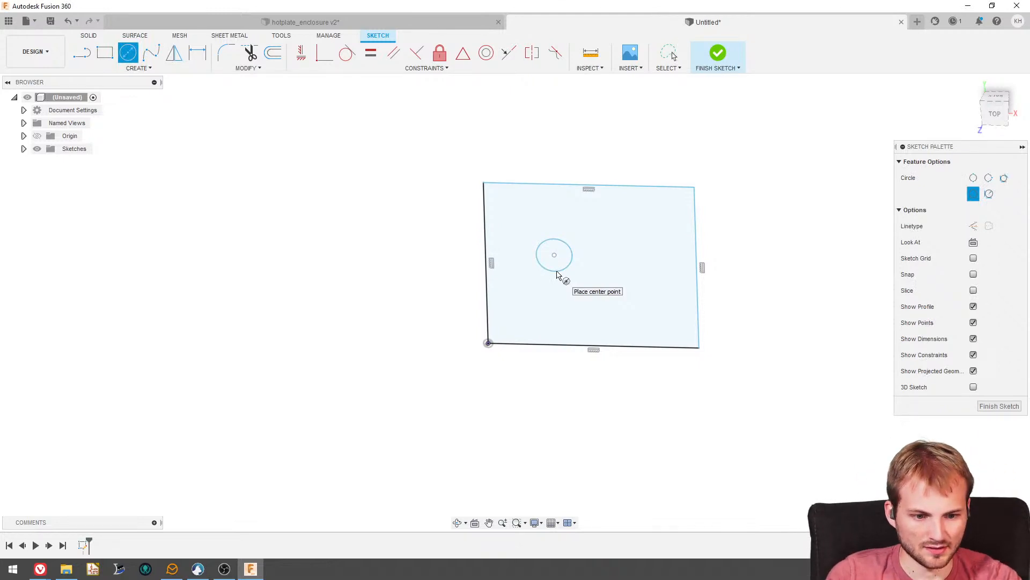
{"action": "key", "text": "d"}
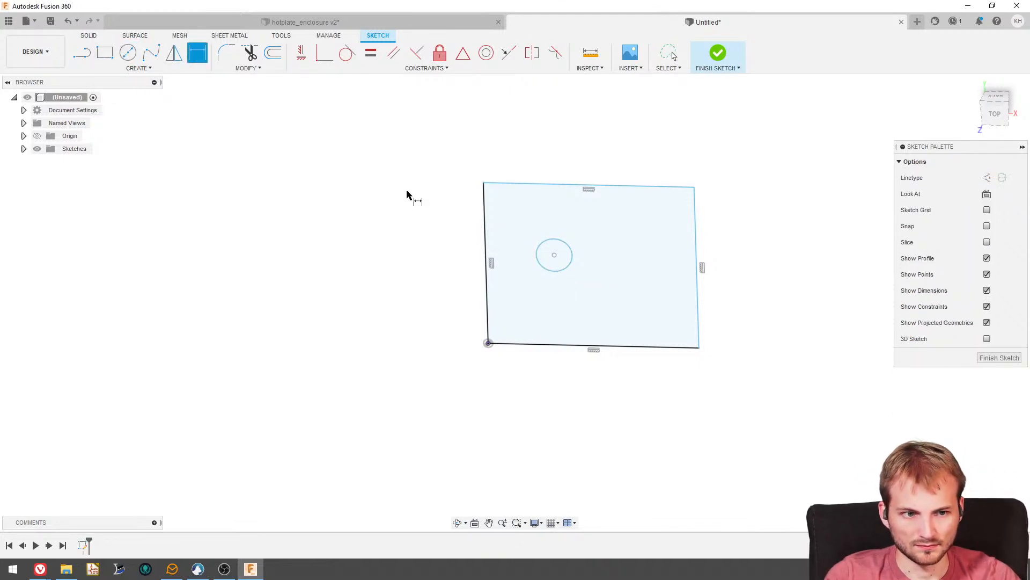
{"action": "left_click", "coordinate": [571, 256]}
{"action": "left_click", "coordinate": [588, 238]}
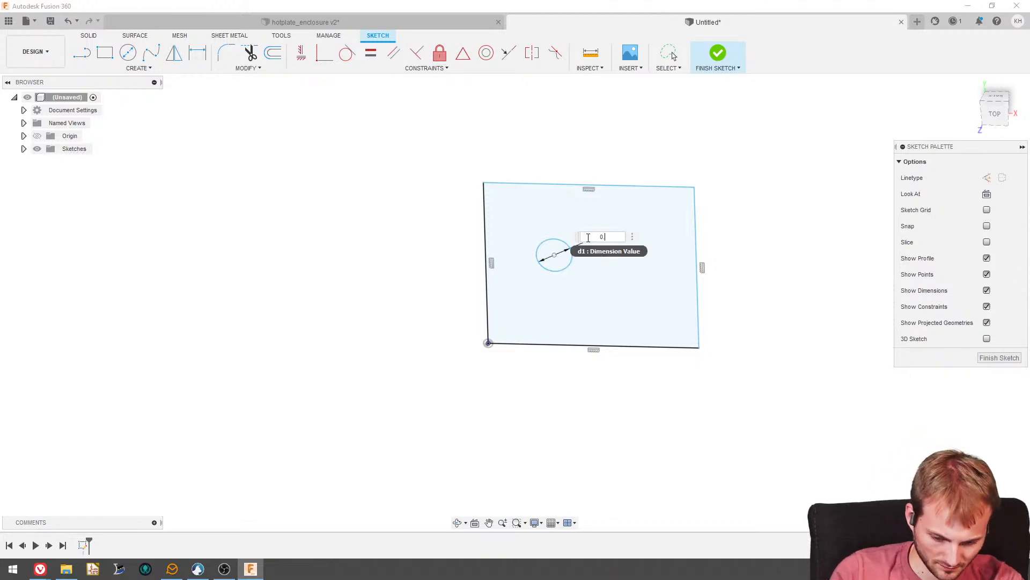
{"action": "type", "text": "0.25 in"}
{"action": "key", "text": "Return"}
{"action": "scroll", "coordinate": [571, 269], "scroll_direction": "up", "scroll_amount": 5}
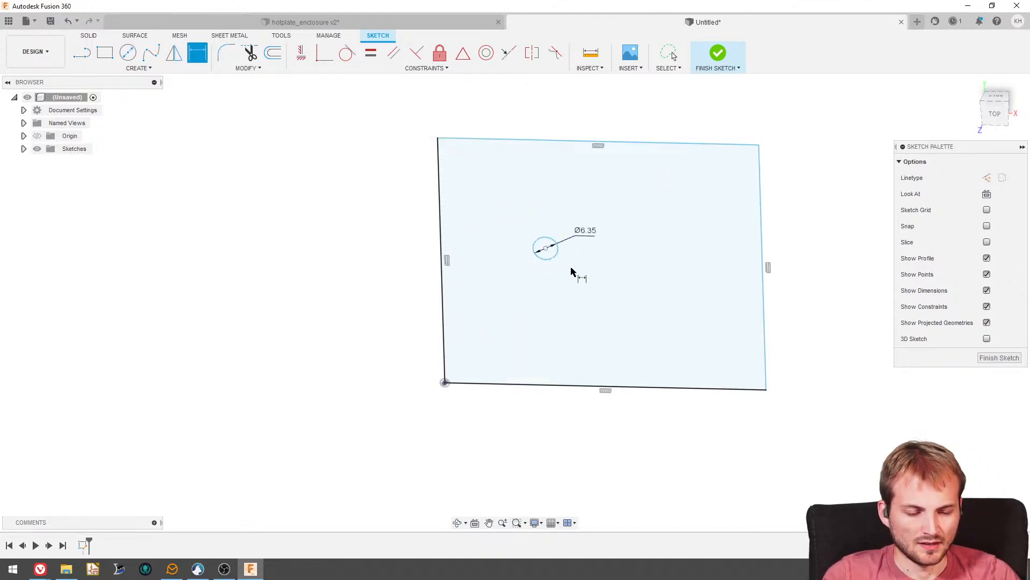
{"action": "key", "text": "Escape"}
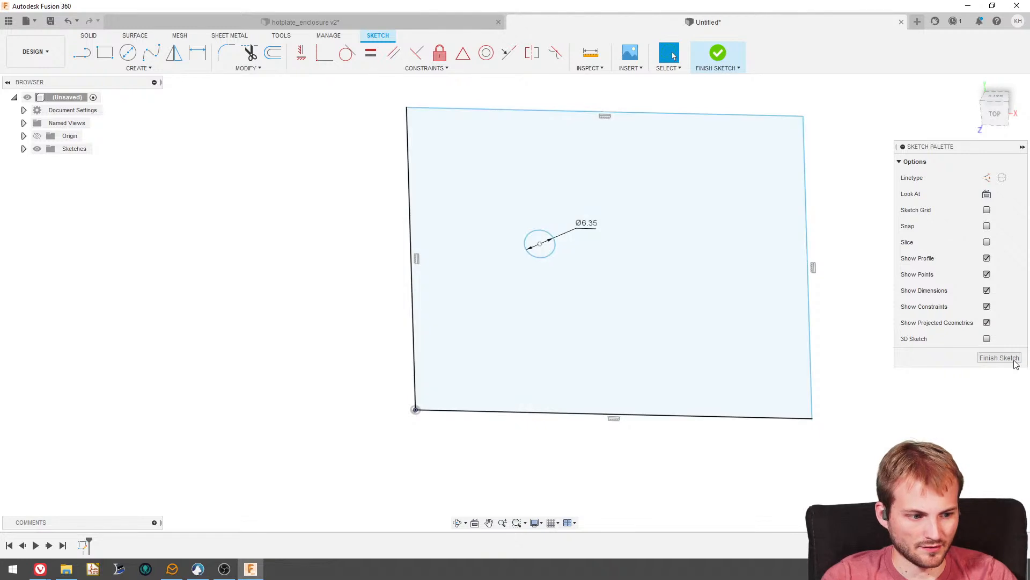
{"action": "left_click_drag", "start_coordinate": [523, 249], "coordinate": [422, 274]}
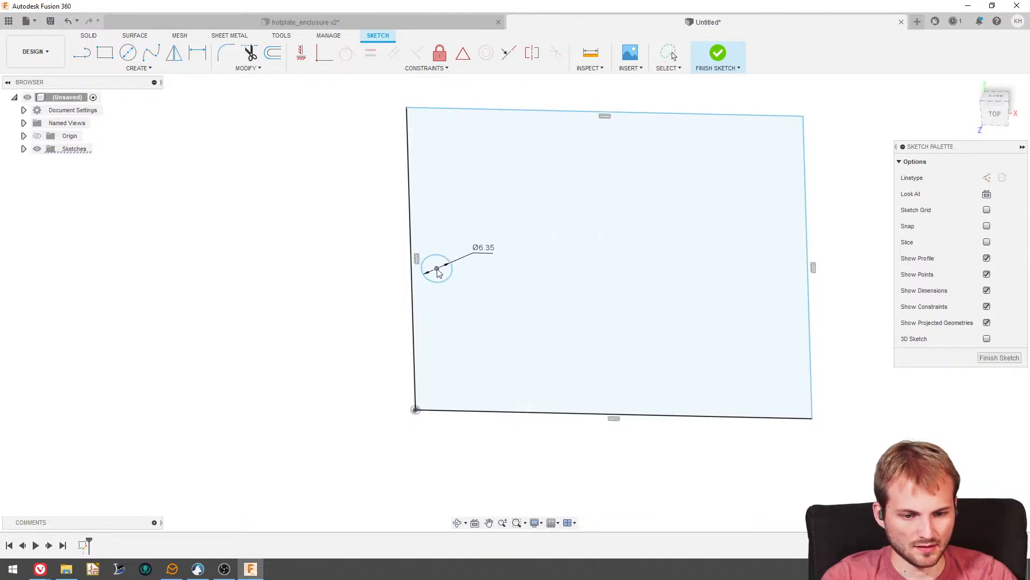
- Extrude the rectangular profile around the hole by 0.5 in to form the plate
{"action": "left_click", "coordinate": [86, 36]}
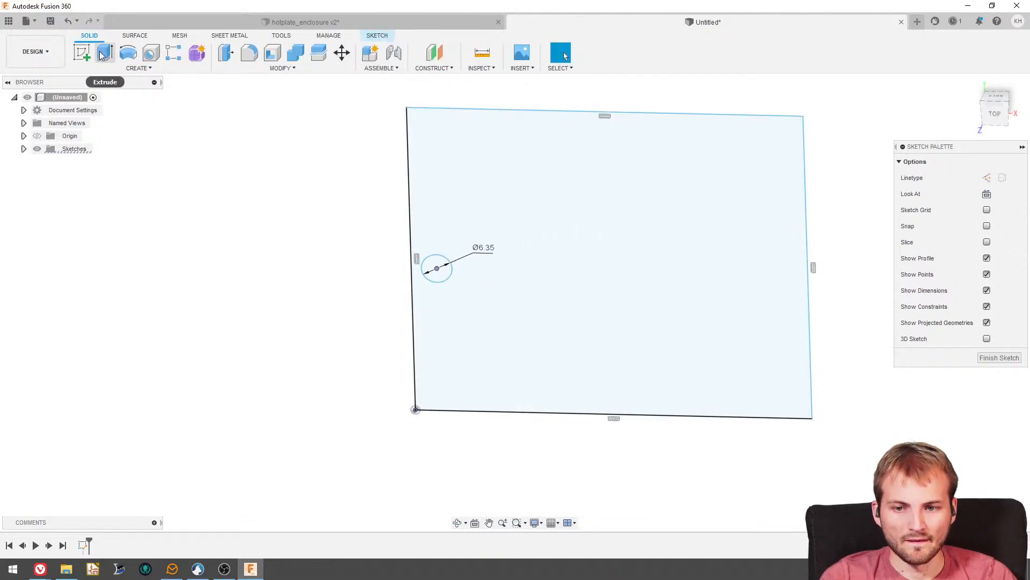
{"action": "left_click", "coordinate": [103, 53]}
{"action": "left_click", "coordinate": [533, 246]}
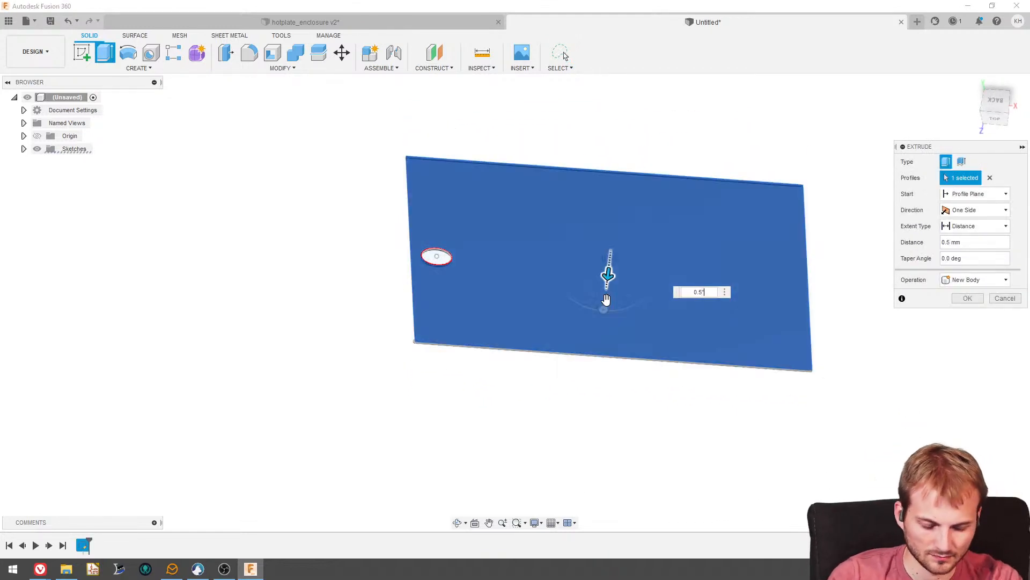
{"action": "key", "text": "Return"}
{"action": "left_click", "coordinate": [105, 60]}
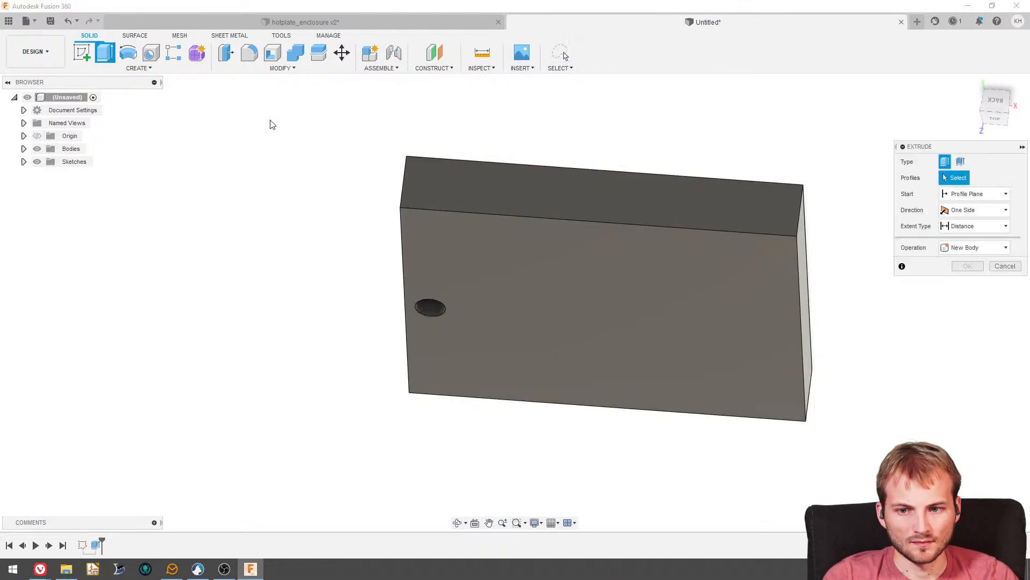
- Start a sketch on the plate's large face opposite the first sketch and project the face's outline and hole into it
{"action": "middle_click_drag", "start_coordinate": [272, 124], "coordinate": [268, 193], "text": "shift"}
{"action": "left_click", "coordinate": [82, 56]}
{"action": "left_click", "coordinate": [489, 263]}
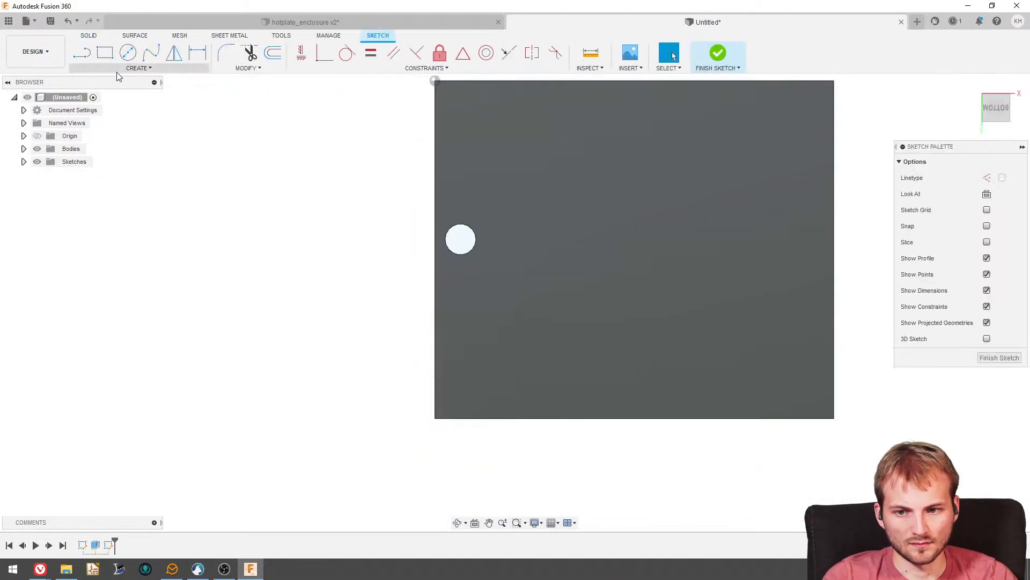
{"action": "left_click", "coordinate": [138, 68]}
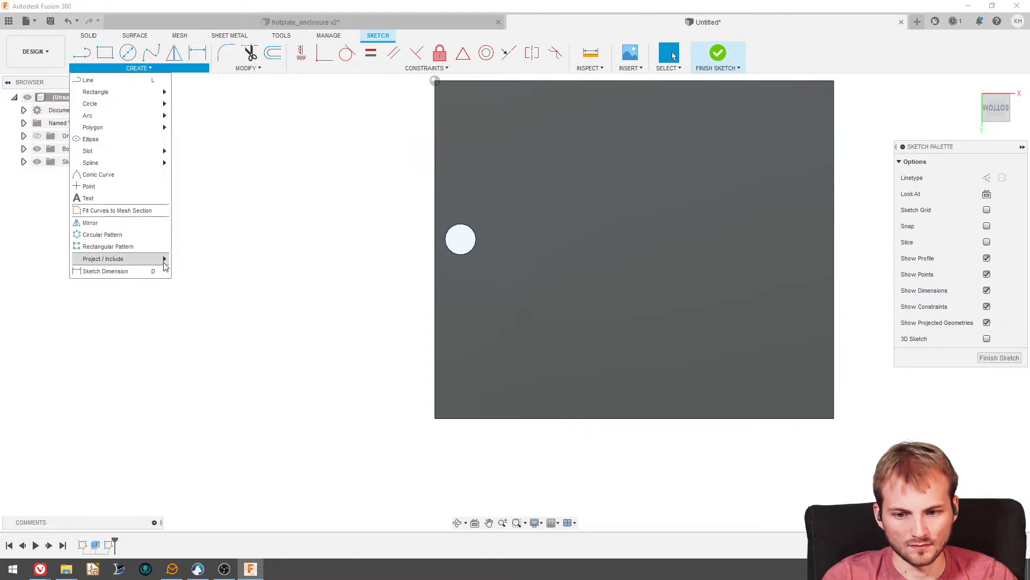
{"action": "left_click", "coordinate": [191, 258]}
{"action": "left_click", "coordinate": [523, 265]}
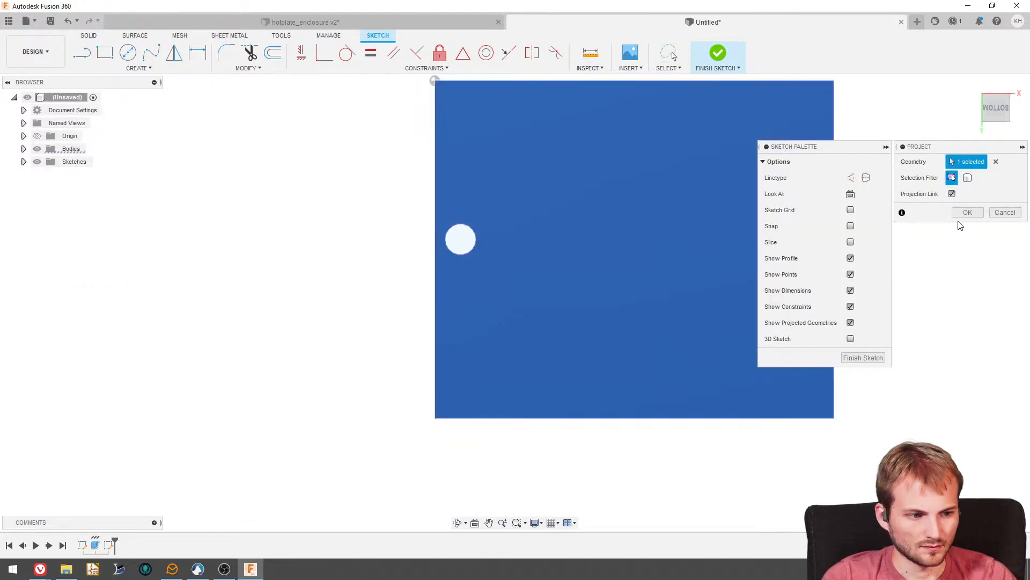
{"action": "left_click", "coordinate": [966, 212]}
- Extrude the projected hole circle 0.25 in outward from the plate's face
{"action": "left_click", "coordinate": [89, 35]}
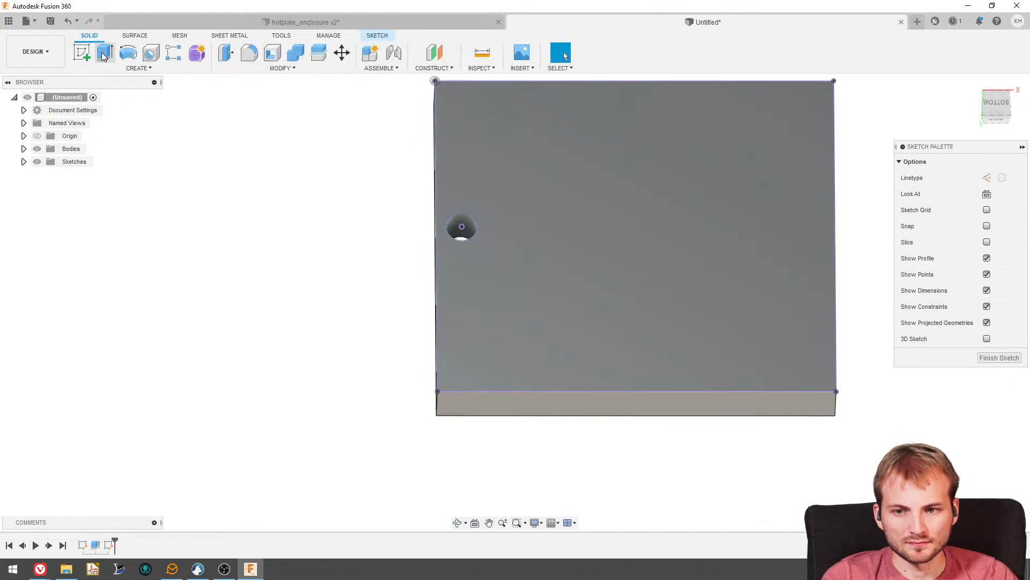
{"action": "left_click", "coordinate": [105, 53]}
{"action": "left_click", "coordinate": [460, 226]}
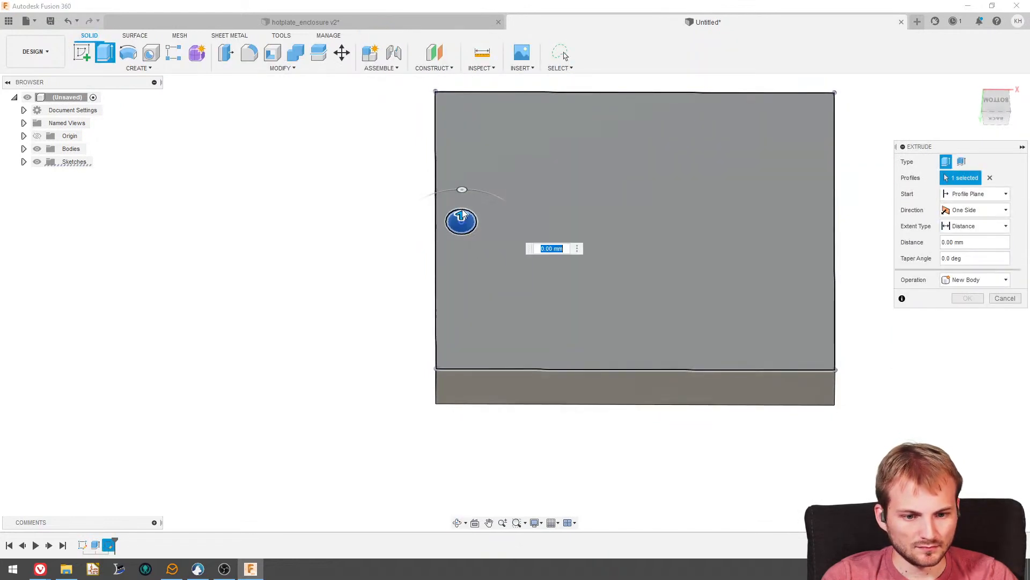
{"action": "left_click_drag", "start_coordinate": [462, 214], "coordinate": [461, 222]}
{"action": "type", "text": "-0.25"}
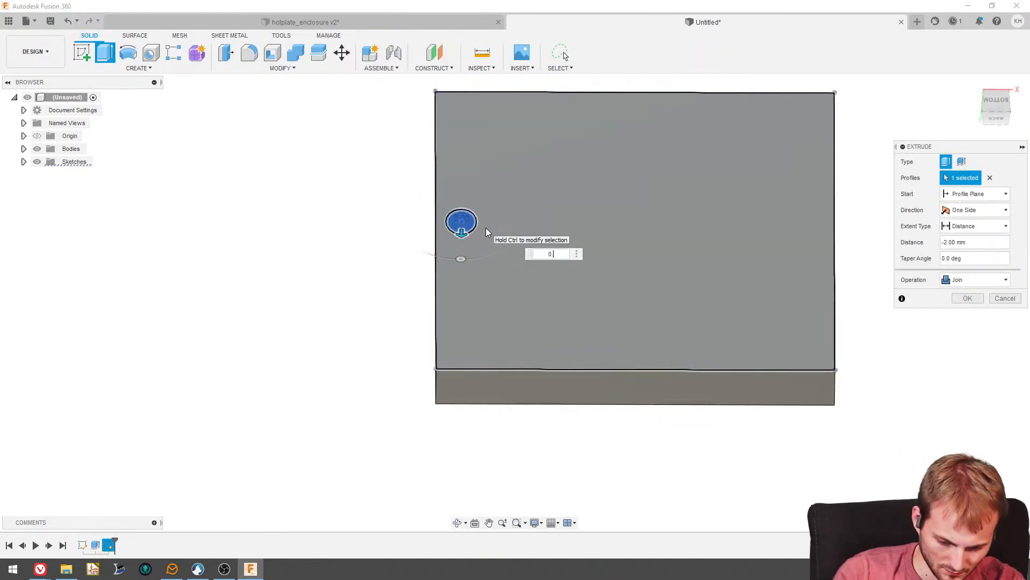
{"action": "key", "text": "Return"}
{"action": "middle_click_drag", "start_coordinate": [497, 234], "coordinate": [487, 212], "text": "shift"}
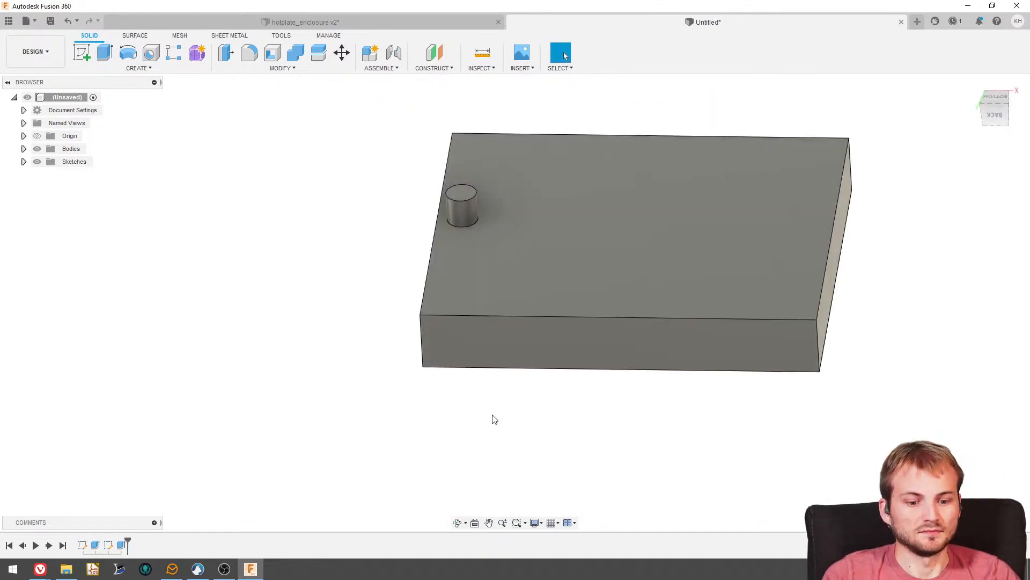
- Edit the small cylinder's extrusion to -0.25 in so it runs into the plate's hole, with the operation set to New Body
{"action": "right_click", "coordinate": [122, 545]}
{"action": "left_click", "coordinate": [137, 439]}
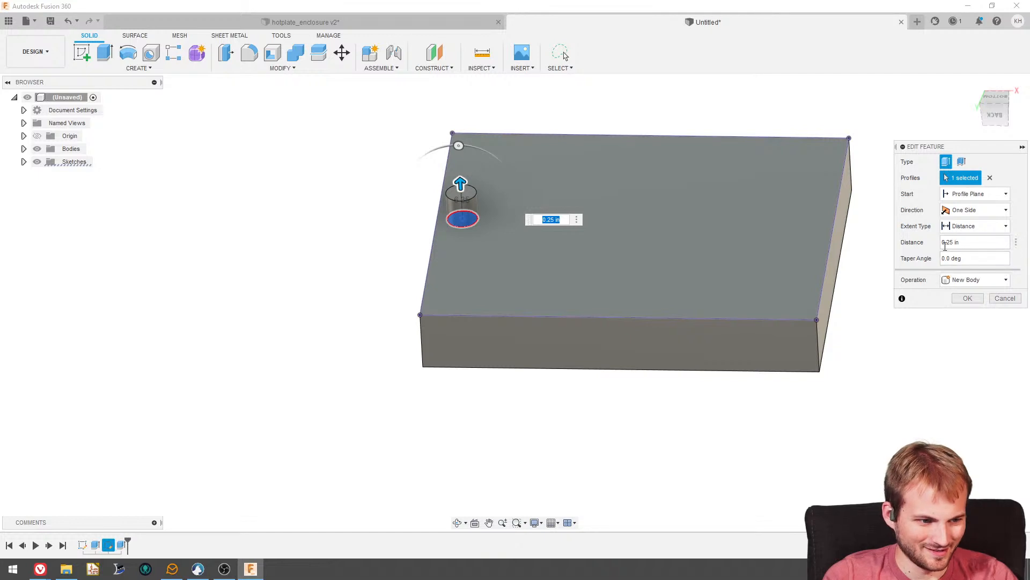
{"action": "key", "text": "Return"}
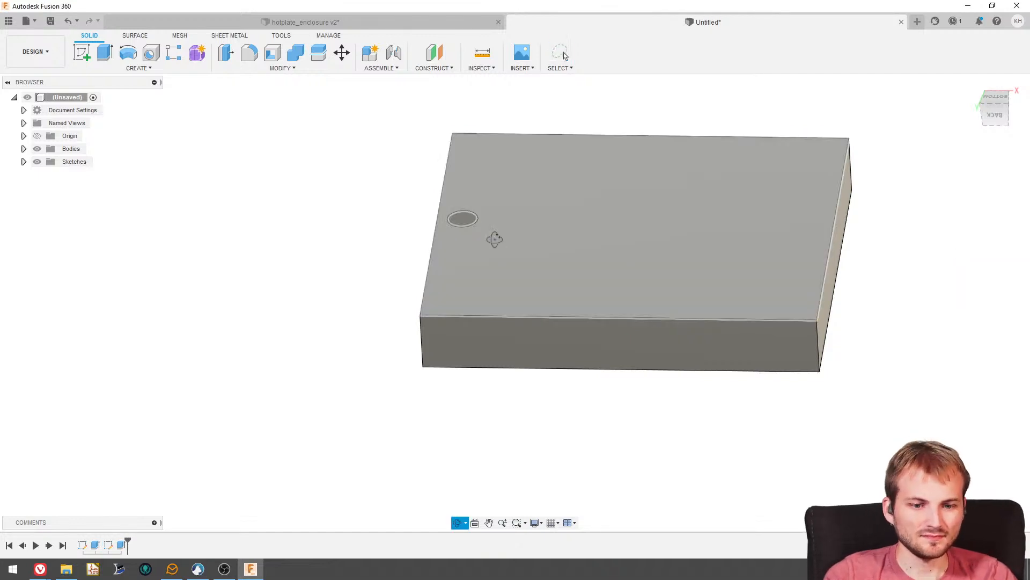
{"action": "double_click", "coordinate": [119, 546]}
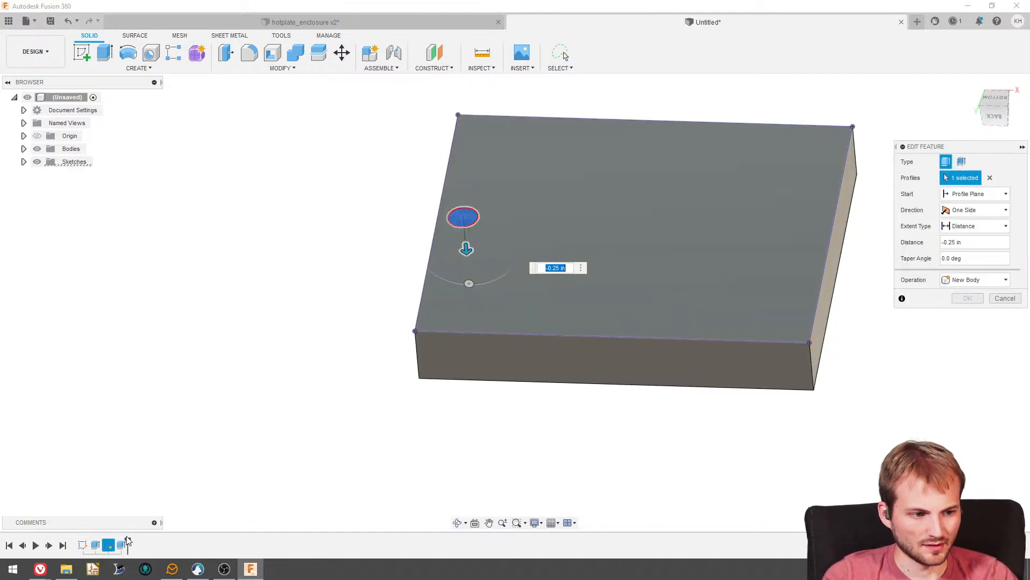
{"action": "left_click", "coordinate": [969, 280]}
{"action": "left_click", "coordinate": [970, 294]}
{"action": "left_click", "coordinate": [969, 300]}
{"action": "middle_click_drag", "start_coordinate": [478, 300], "coordinate": [447, 182], "text": "shift"}
{"action": "scroll", "coordinate": [471, 299], "scroll_direction": "up", "scroll_amount": 3}
{"action": "middle_click_drag", "start_coordinate": [468, 351], "coordinate": [463, 311], "text": "shift"}
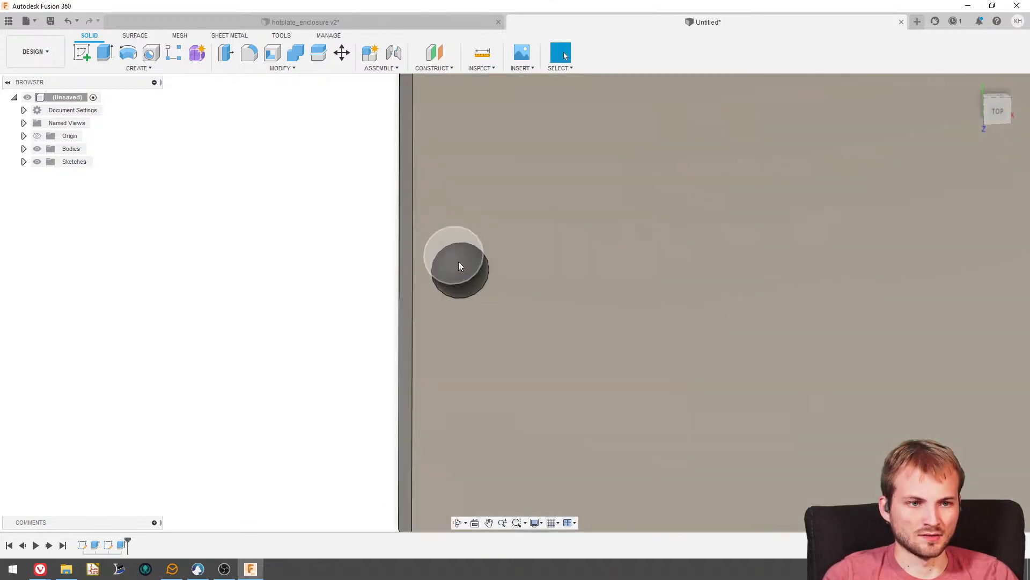
{"action": "middle_click_drag", "start_coordinate": [241, 208], "coordinate": [225, 228], "text": "shift"}
{"action": "scroll", "coordinate": [225, 228], "scroll_direction": "down", "scroll_amount": 1}
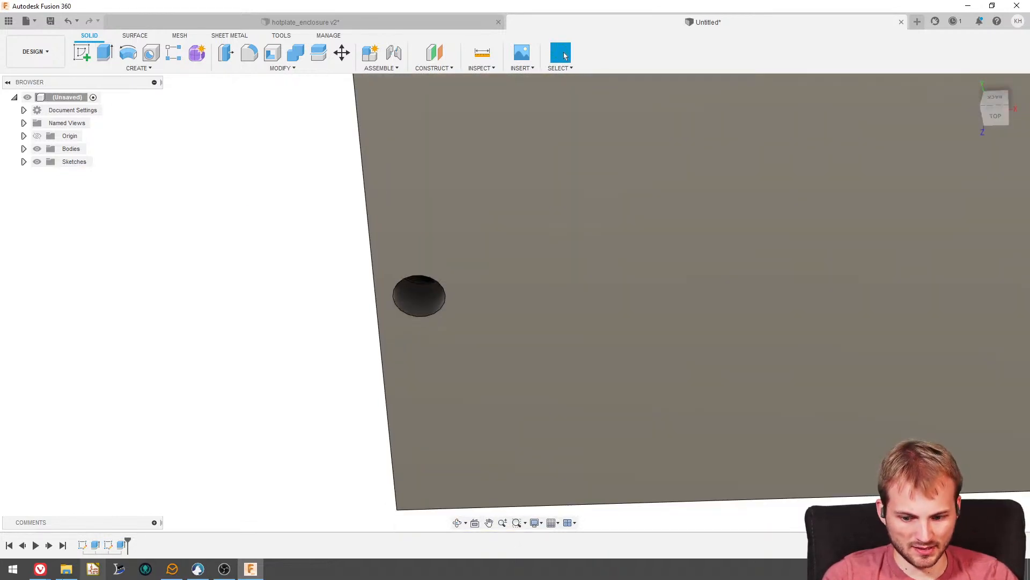
- Switch to the McMaster-Carr page and examine the 1/4 in diameter alumina-silicate ceramic rod, returning to the Fusion 360 model
{"action": "mouse_move", "coordinate": [41, 570]}
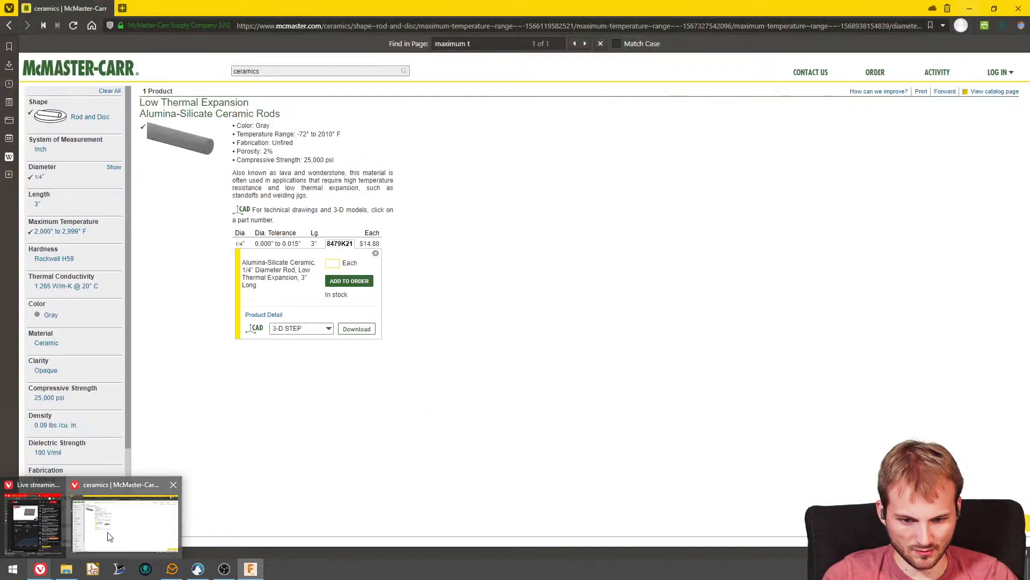
{"action": "left_click", "coordinate": [107, 536]}
{"action": "mouse_move", "coordinate": [164, 139]}
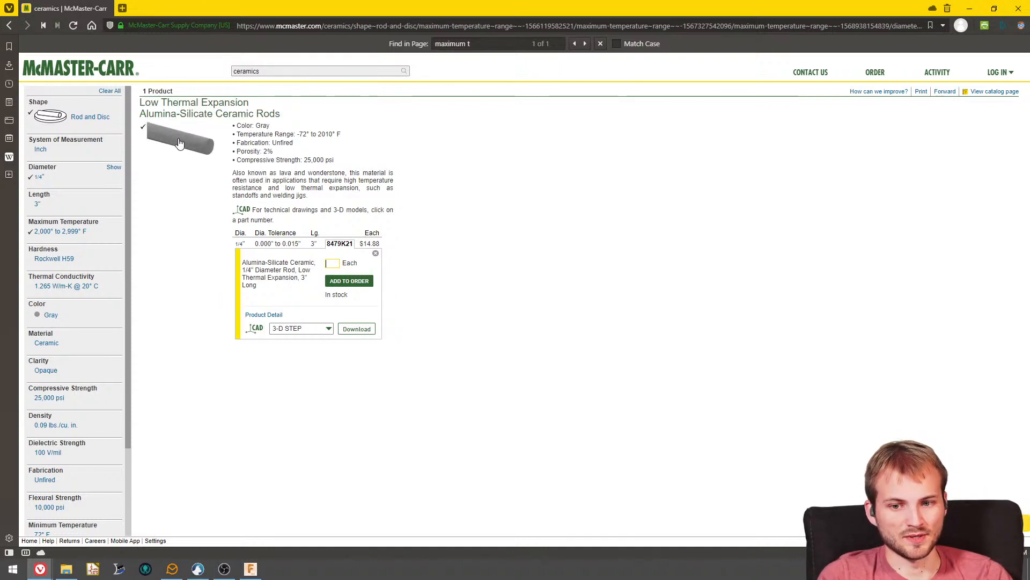
{"action": "left_click", "coordinate": [968, 9]}
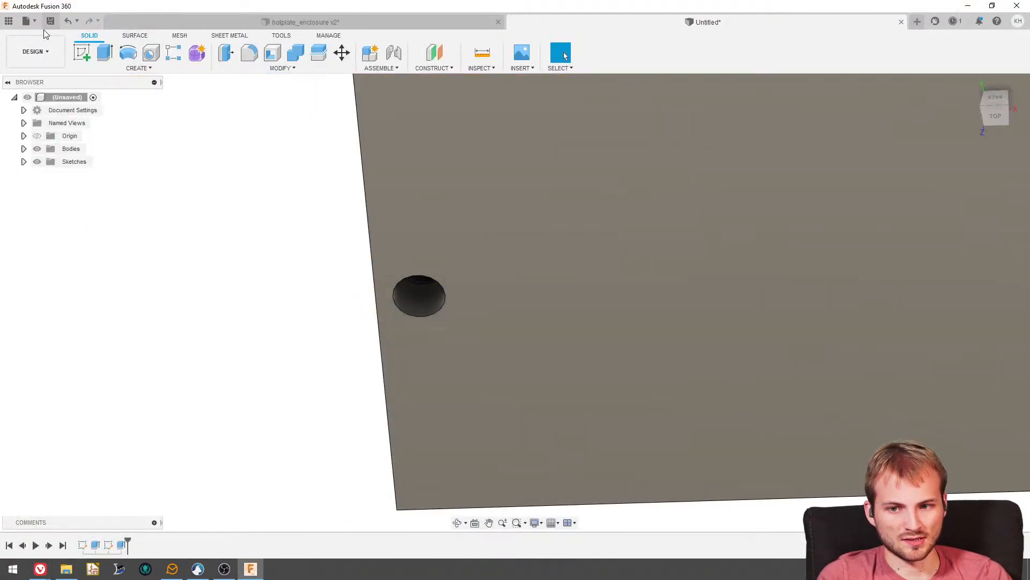
- Start a sketch on the plate's face with the open hole and project the circular end face inside the hole onto it
{"action": "left_click", "coordinate": [81, 55]}
{"action": "left_click", "coordinate": [472, 304]}
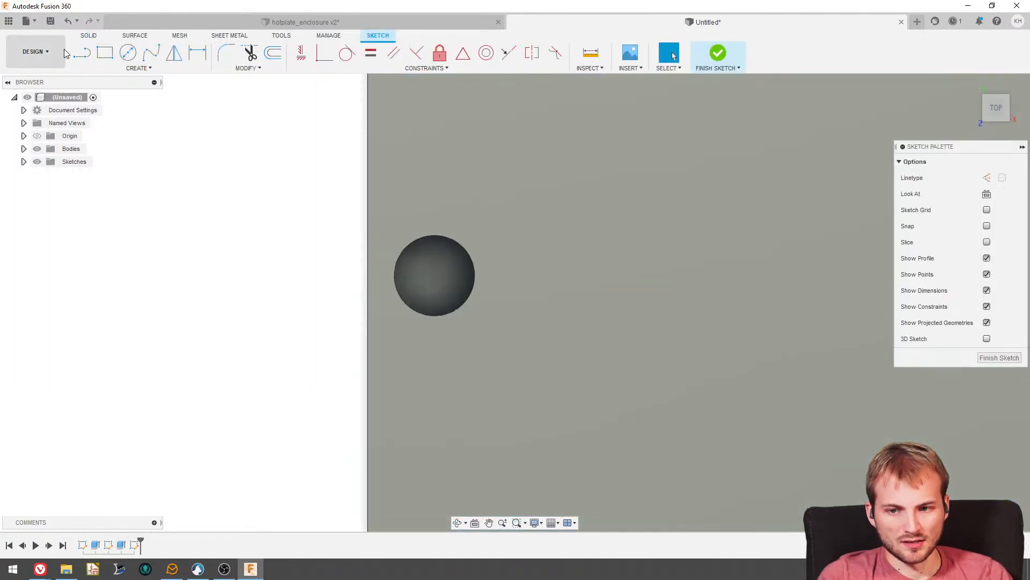
{"action": "left_click", "coordinate": [111, 68]}
{"action": "mouse_move", "coordinate": [107, 259]}
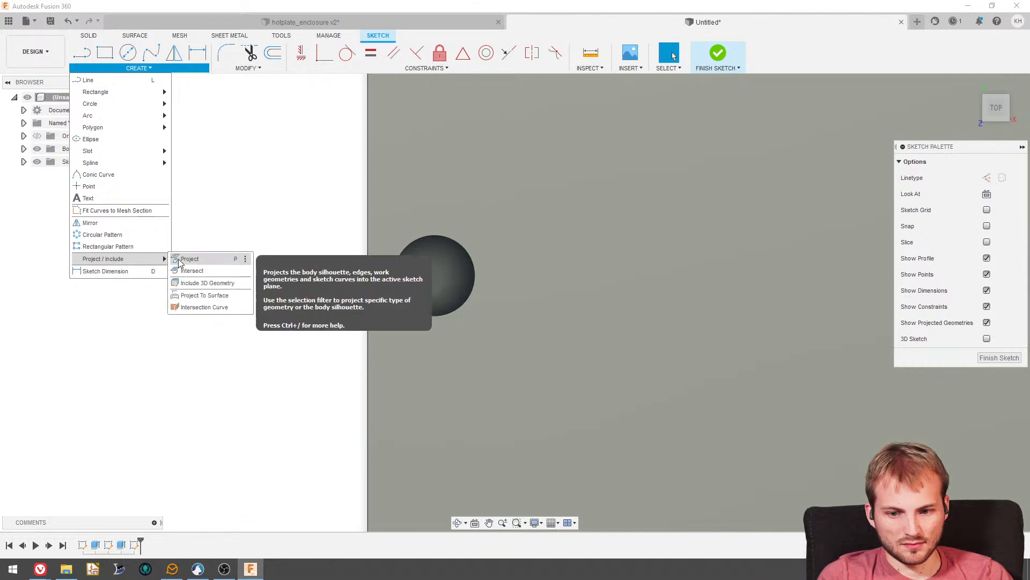
{"action": "left_click", "coordinate": [186, 258]}
{"action": "left_click", "coordinate": [456, 300]}
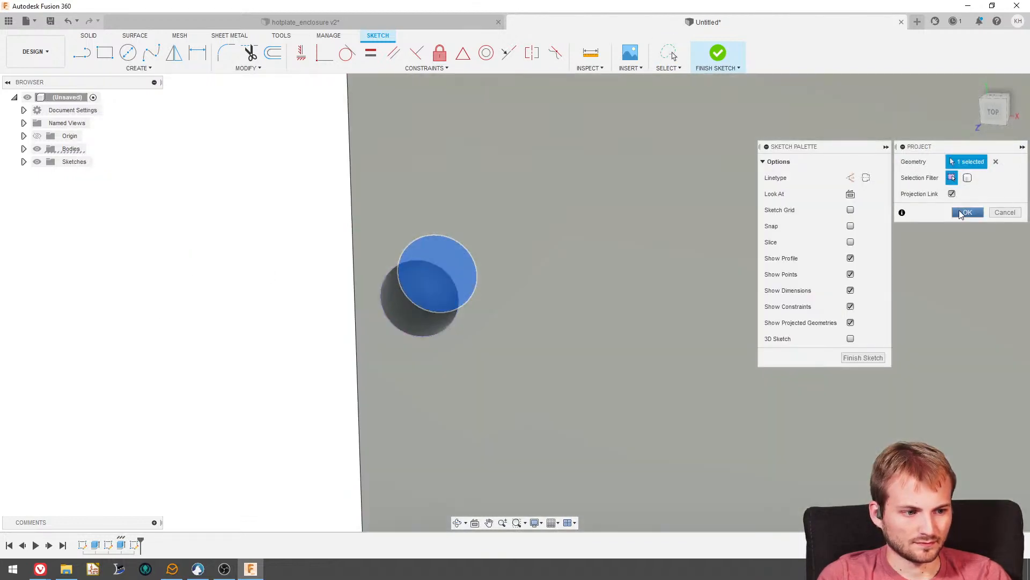
{"action": "left_click", "coordinate": [967, 212]}
- Extrude the projected circle 10 mm outward from the plate as a new body to form a pin
{"action": "left_click", "coordinate": [89, 36]}
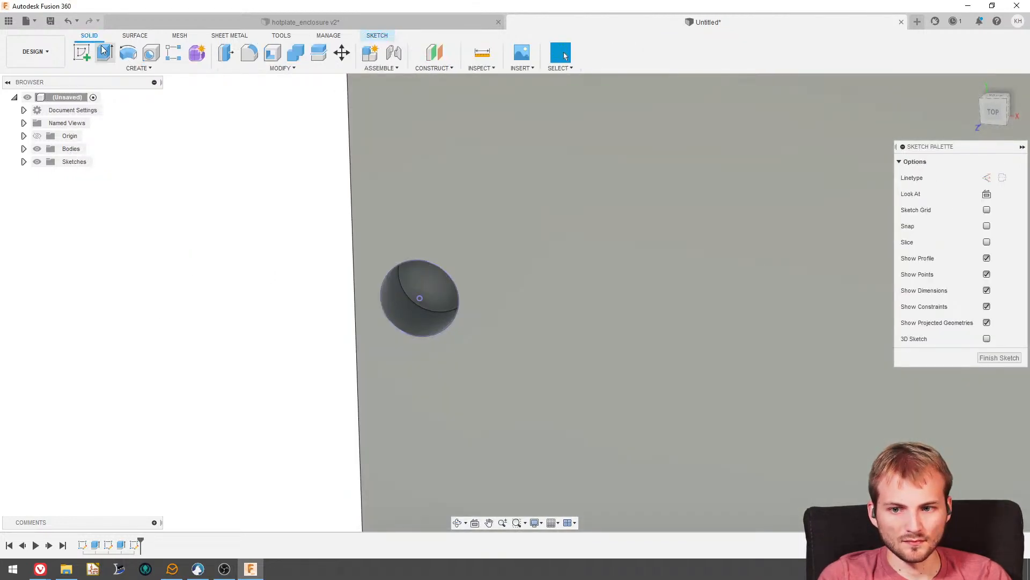
{"action": "left_click", "coordinate": [105, 52]}
{"action": "left_click", "coordinate": [417, 302]}
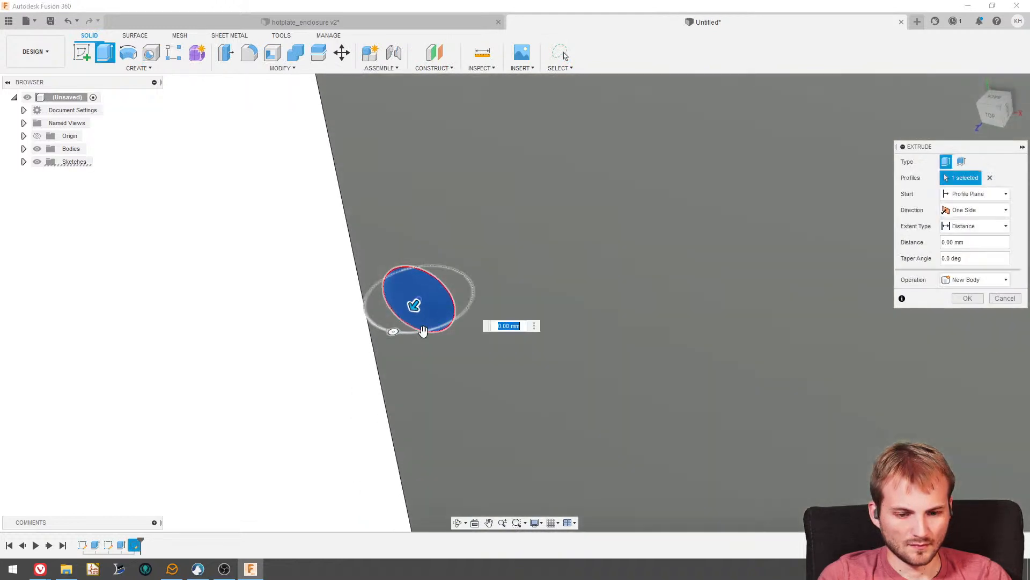
{"action": "left_click_drag", "start_coordinate": [409, 310], "coordinate": [354, 381]}
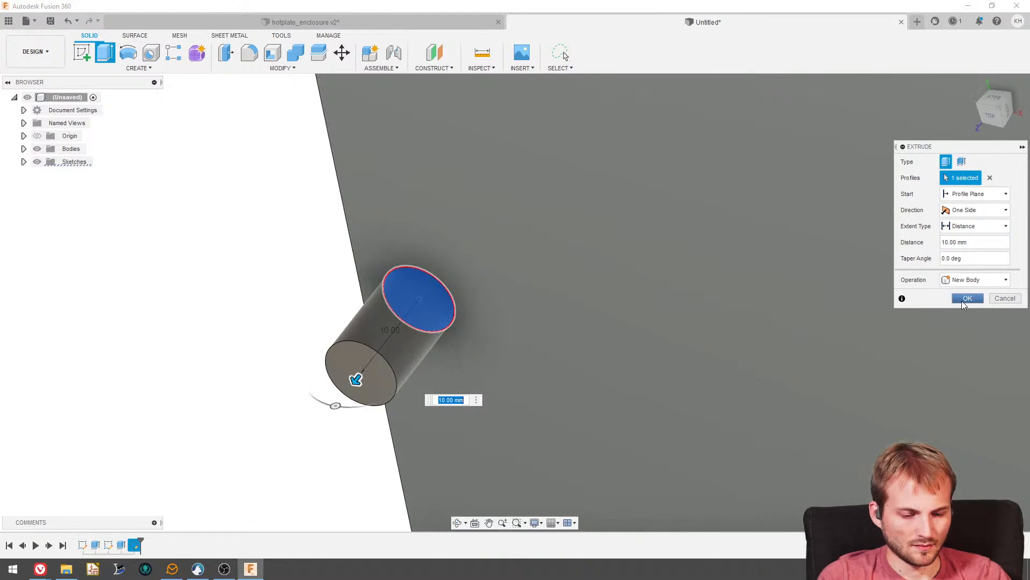
{"action": "left_click", "coordinate": [962, 300]}
- Sketch two concentric circles around the pin on the plate's face, one slightly larger than the pin and one about 11.9 mm in diameter
{"action": "middle_click_drag", "start_coordinate": [407, 224], "coordinate": [364, 370], "text": "shift"}
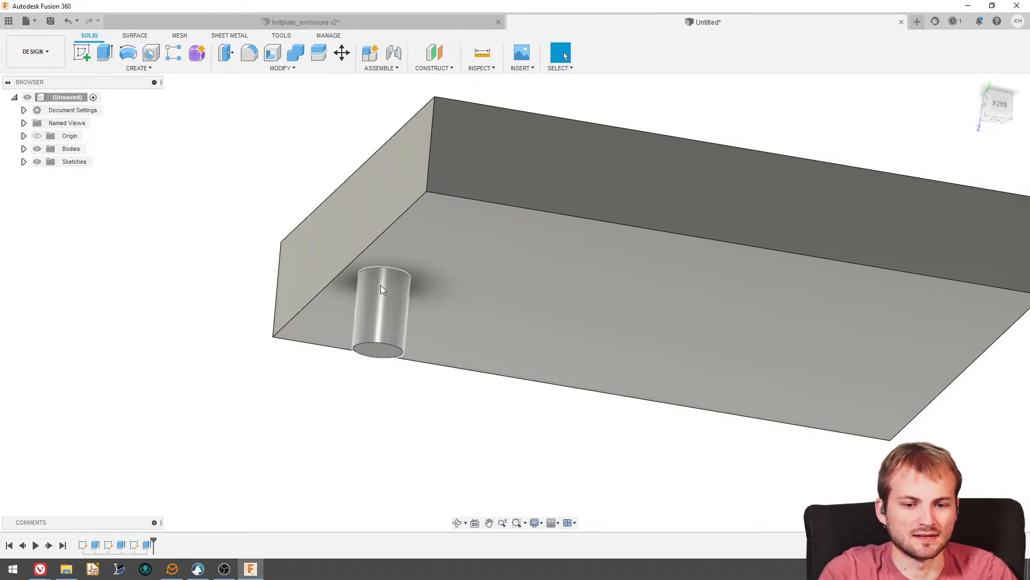
{"action": "middle_click_drag", "start_coordinate": [373, 282], "coordinate": [380, 305], "text": "shift"}
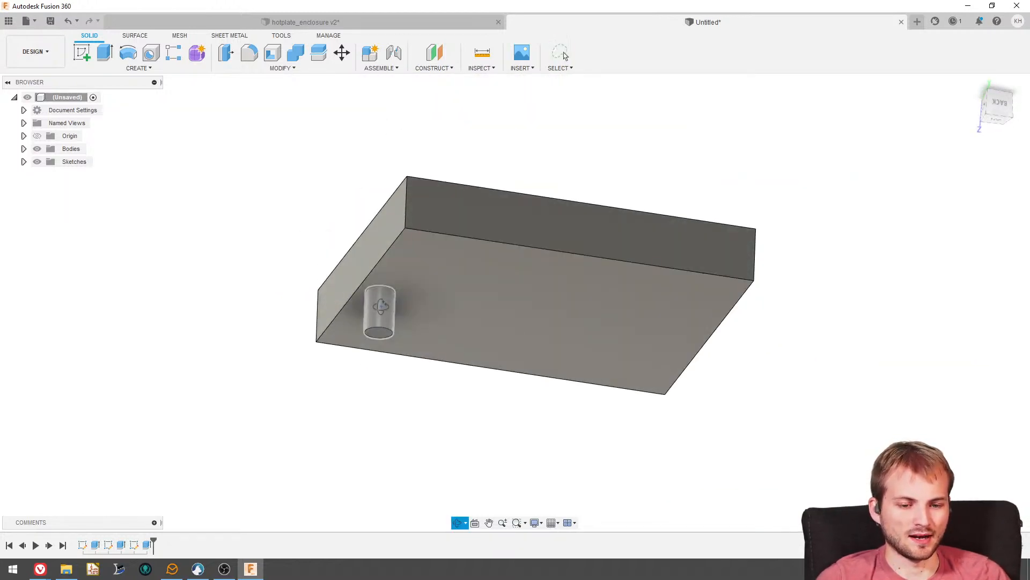
{"action": "mouse_move", "coordinate": [406, 357]}
{"action": "middle_mouse_down", "text": "shift"}
{"action": "mouse_move", "coordinate": [373, 283]}
{"action": "mouse_move", "coordinate": [372, 342]}
{"action": "mouse_move", "coordinate": [378, 292]}
{"action": "mouse_move", "coordinate": [461, 333]}
{"action": "mouse_move", "coordinate": [423, 250]}
{"action": "mouse_move", "coordinate": [453, 268]}
{"action": "mouse_move", "coordinate": [372, 281]}
{"action": "mouse_move", "coordinate": [379, 261]}
{"action": "mouse_move", "coordinate": [371, 279]}
{"action": "mouse_move", "coordinate": [427, 322]}
{"action": "mouse_move", "coordinate": [499, 153]}
{"action": "mouse_move", "coordinate": [395, 278]}
{"action": "middle_mouse_up", "text": "shift"}
{"action": "scroll", "coordinate": [373, 282], "scroll_direction": "up", "scroll_amount": 3}
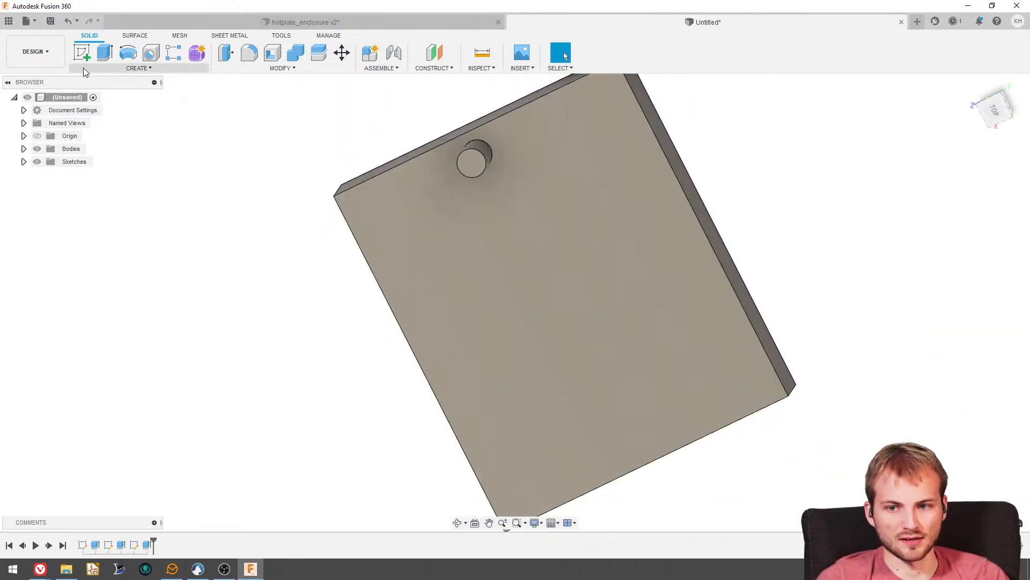
{"action": "left_click", "coordinate": [82, 52]}
{"action": "left_click", "coordinate": [438, 246]}
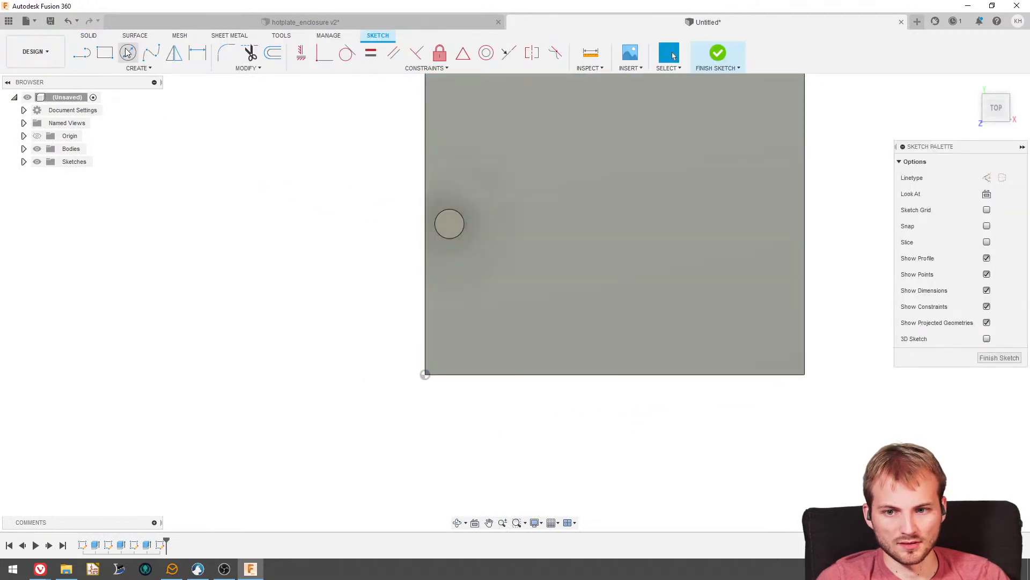
{"action": "left_click", "coordinate": [127, 52]}
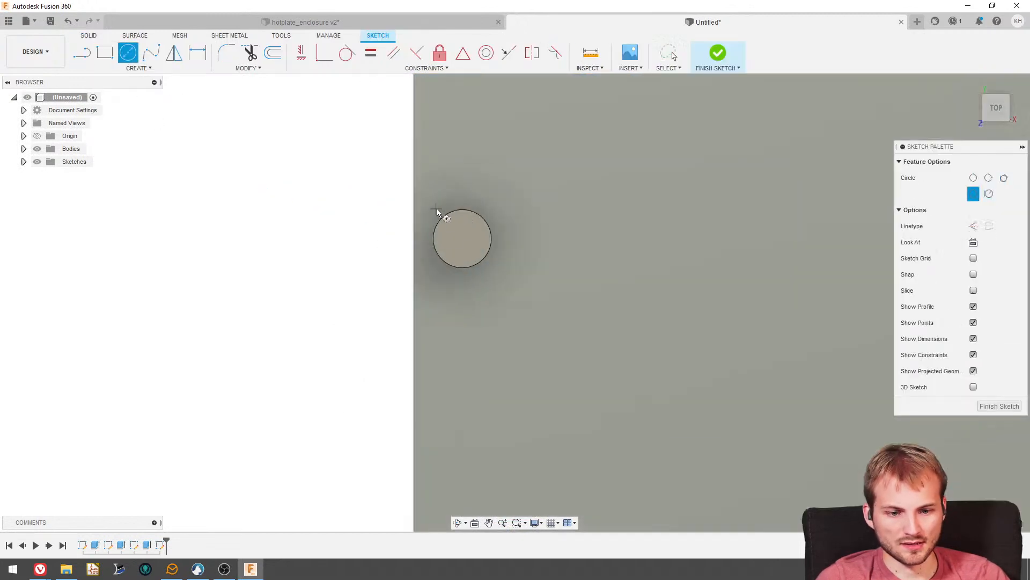
{"action": "left_click", "coordinate": [466, 242]}
{"action": "left_click", "coordinate": [467, 195]}
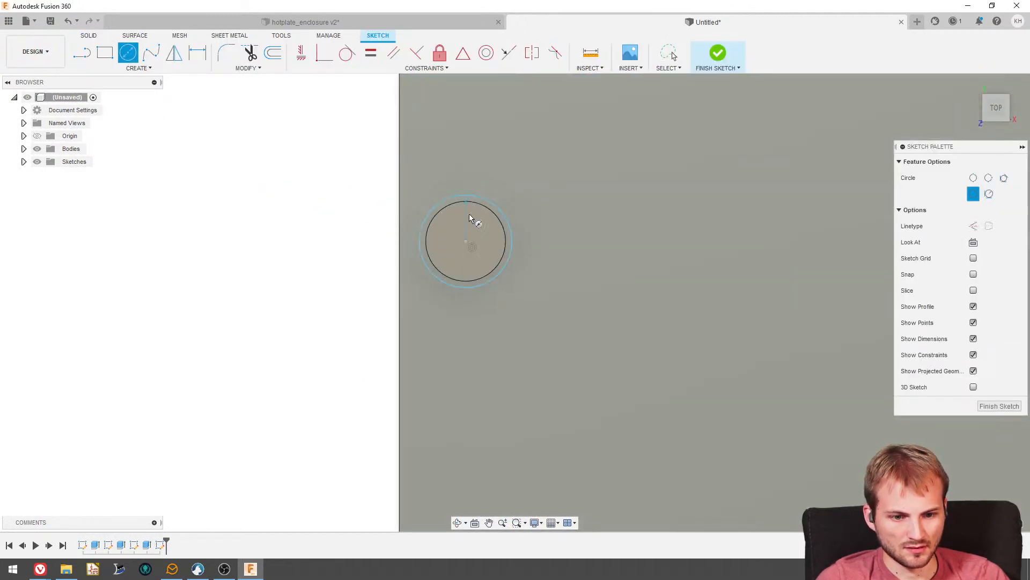
{"action": "left_click", "coordinate": [465, 241]}
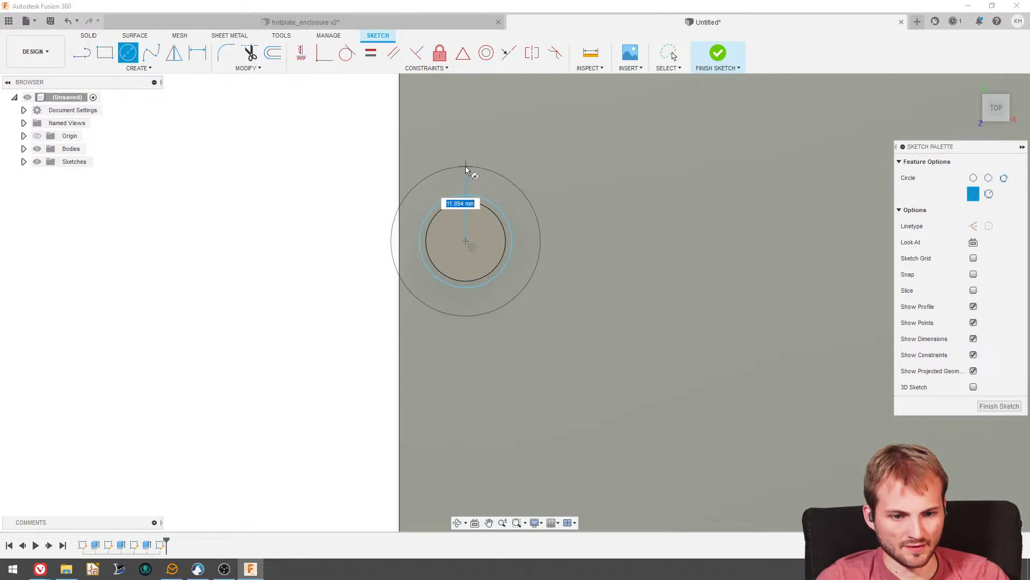
{"action": "left_click", "coordinate": [465, 165]}
- Extrude the ring between the two circles, including its part beyond the plate's edge, by 1 mm with the Join operation
{"action": "left_click", "coordinate": [92, 36]}
{"action": "left_click", "coordinate": [105, 52]}
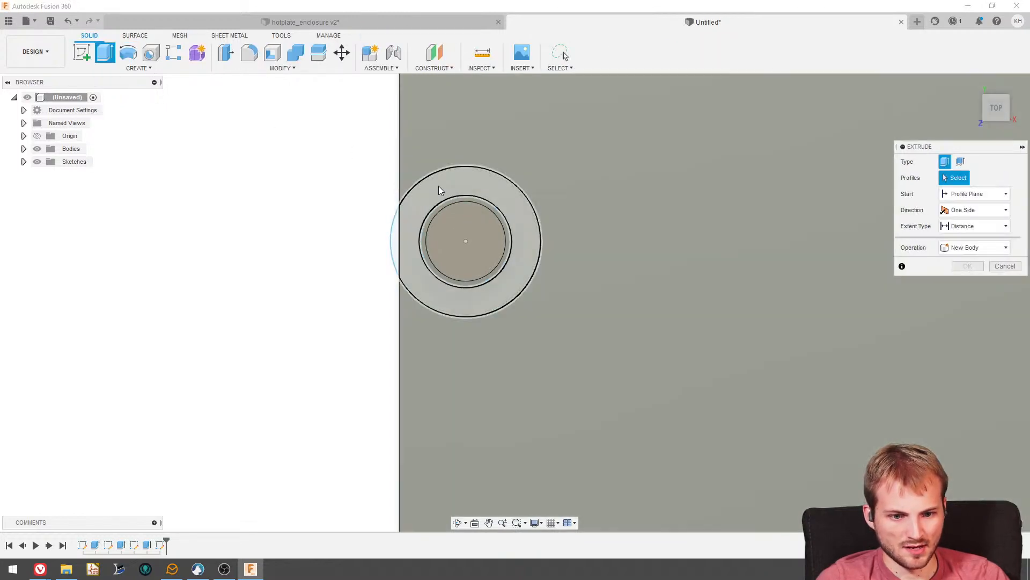
{"action": "left_click", "coordinate": [439, 186]}
{"action": "left_click", "coordinate": [396, 230]}
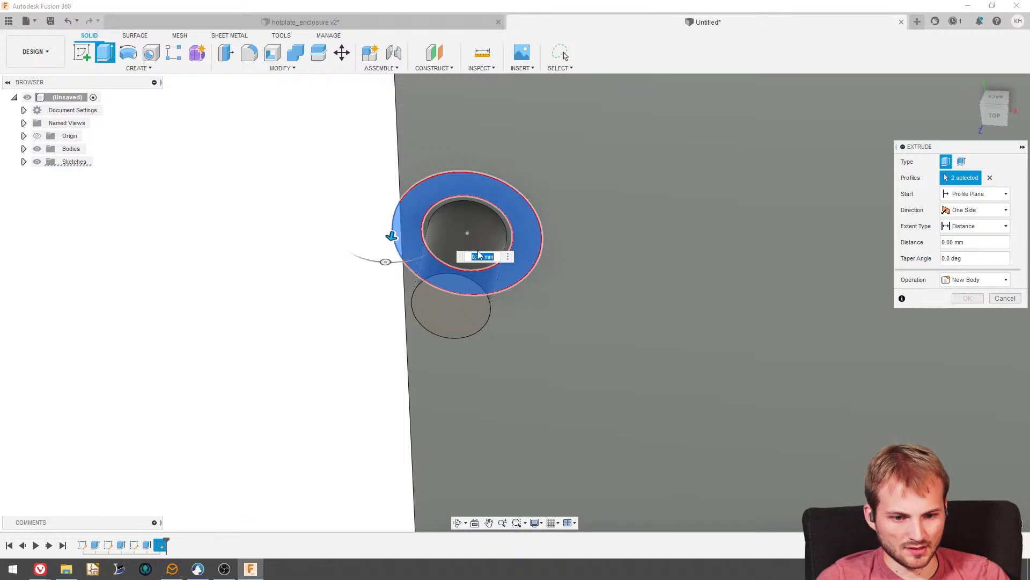
{"action": "left_click_drag", "start_coordinate": [391, 238], "coordinate": [390, 246]}
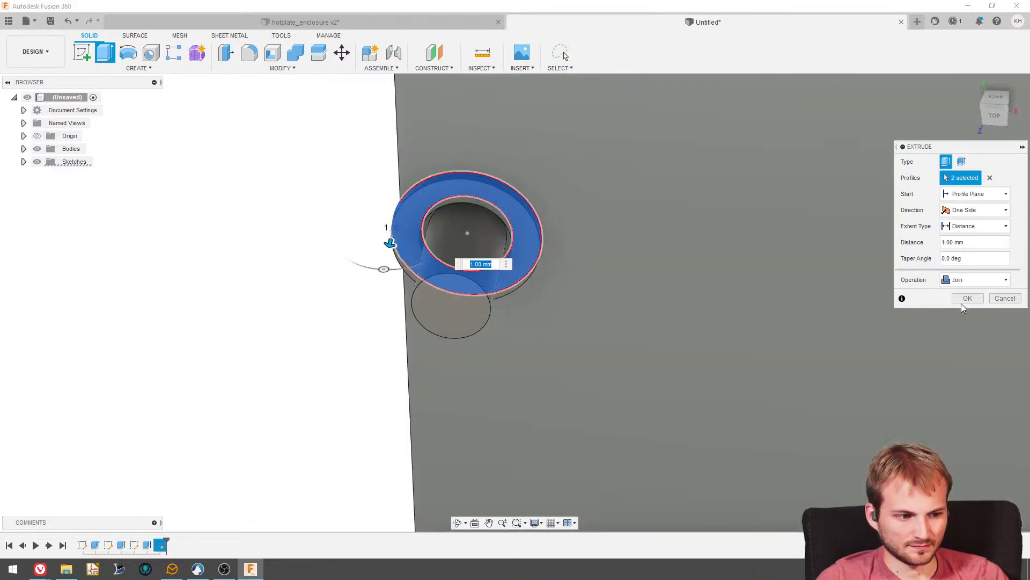
{"action": "left_click", "coordinate": [966, 298]}
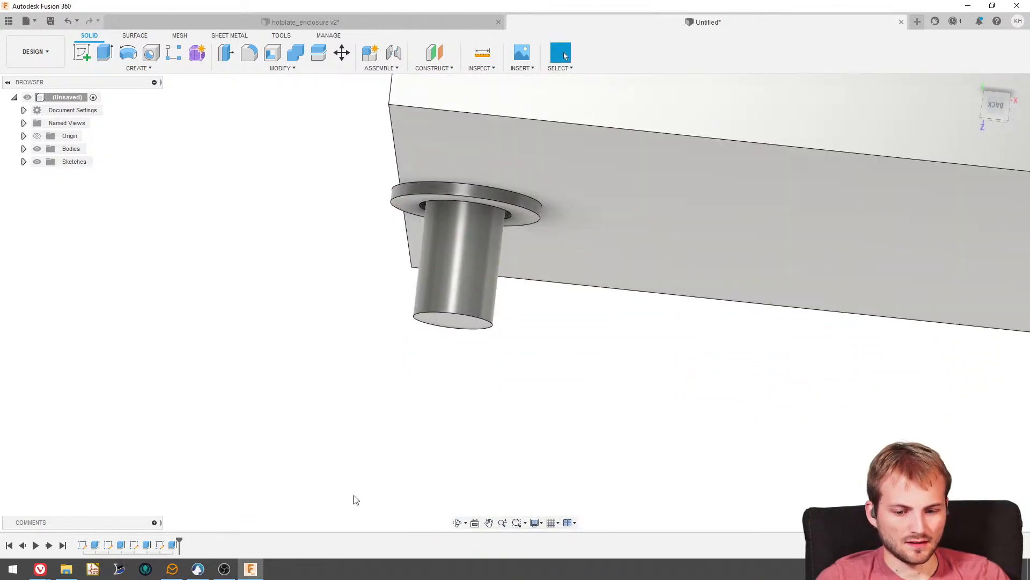
- Change the ring extrusion's operation to New Body so the ring is separate from the plate and pin
{"action": "right_click", "coordinate": [172, 543]}
{"action": "left_click", "coordinate": [203, 421]}
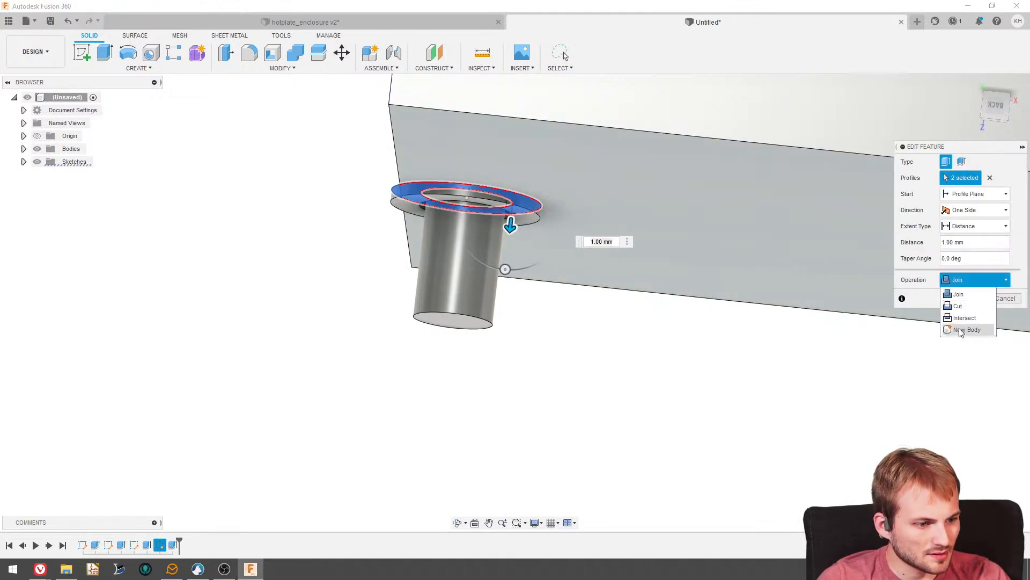
{"action": "left_click", "coordinate": [961, 330]}
{"action": "left_click", "coordinate": [967, 299]}
- Compare the pin and ring beneath the plate with the bracket mounting on the underside of the hotplate enclosure
{"action": "middle_click_drag", "start_coordinate": [526, 261], "coordinate": [575, 274], "text": "shift"}
{"action": "scroll", "coordinate": [575, 274], "scroll_direction": "down", "scroll_amount": 3}
{"action": "middle_click_drag", "start_coordinate": [668, 278], "coordinate": [635, 285], "text": "shift"}
{"action": "left_click", "coordinate": [337, 22]}
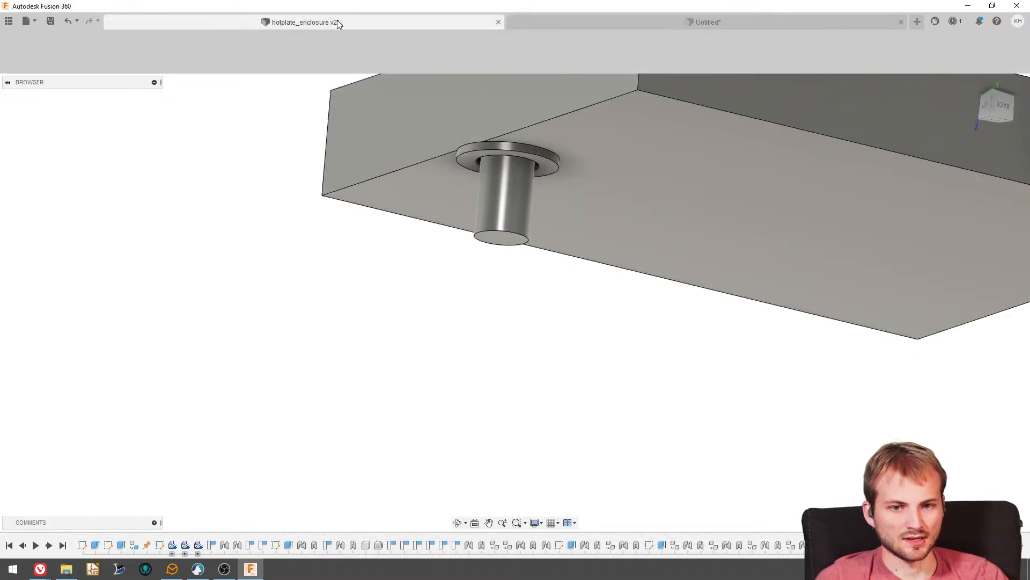
{"action": "middle_click_drag", "start_coordinate": [514, 349], "coordinate": [510, 390], "text": "shift"}
{"action": "scroll", "coordinate": [370, 237], "scroll_direction": "up", "scroll_amount": 4}
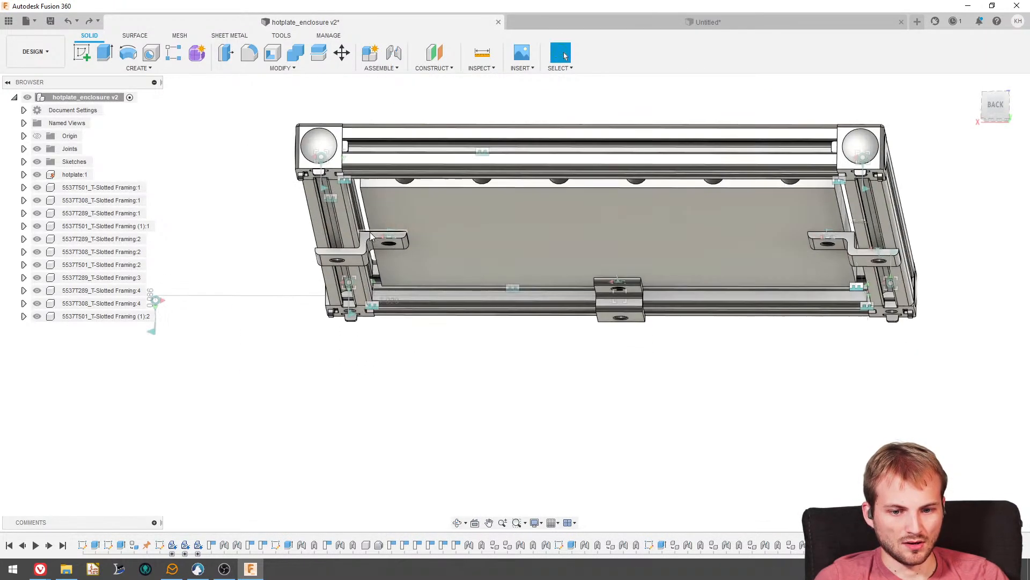
{"action": "left_click", "coordinate": [539, 23]}
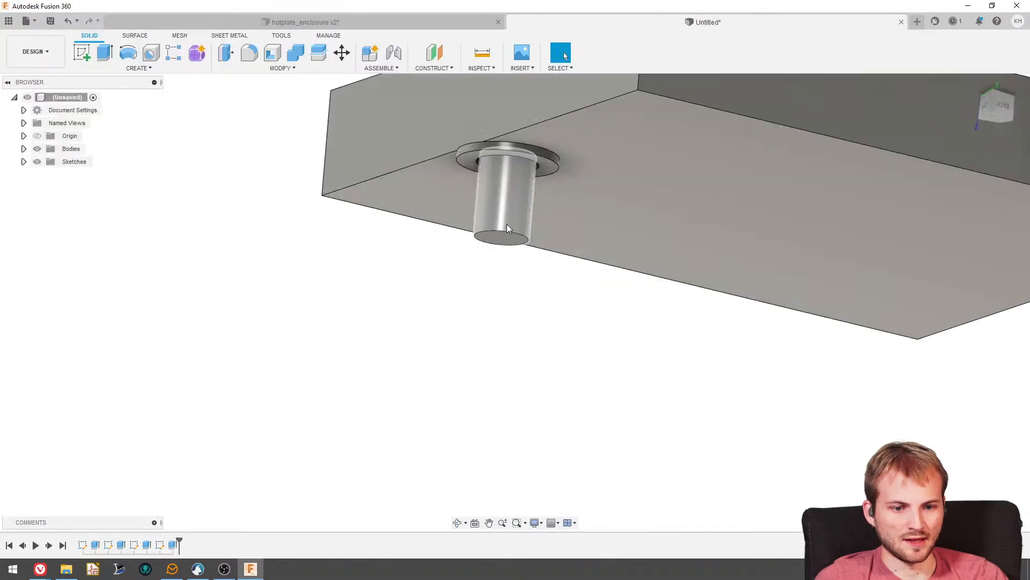
{"action": "middle_click_drag", "start_coordinate": [507, 224], "coordinate": [507, 245], "text": "shift"}
{"action": "scroll", "coordinate": [506, 176], "scroll_direction": "down", "scroll_amount": 2}
{"action": "middle_click_drag", "start_coordinate": [506, 176], "coordinate": [537, 178], "text": "shift"}
{"action": "scroll", "coordinate": [493, 215], "scroll_direction": "down", "scroll_amount": 3}
{"action": "scroll", "coordinate": [511, 187], "scroll_direction": "down", "scroll_amount": 2}
{"action": "scroll", "coordinate": [520, 191], "scroll_direction": "up", "scroll_amount": 4}
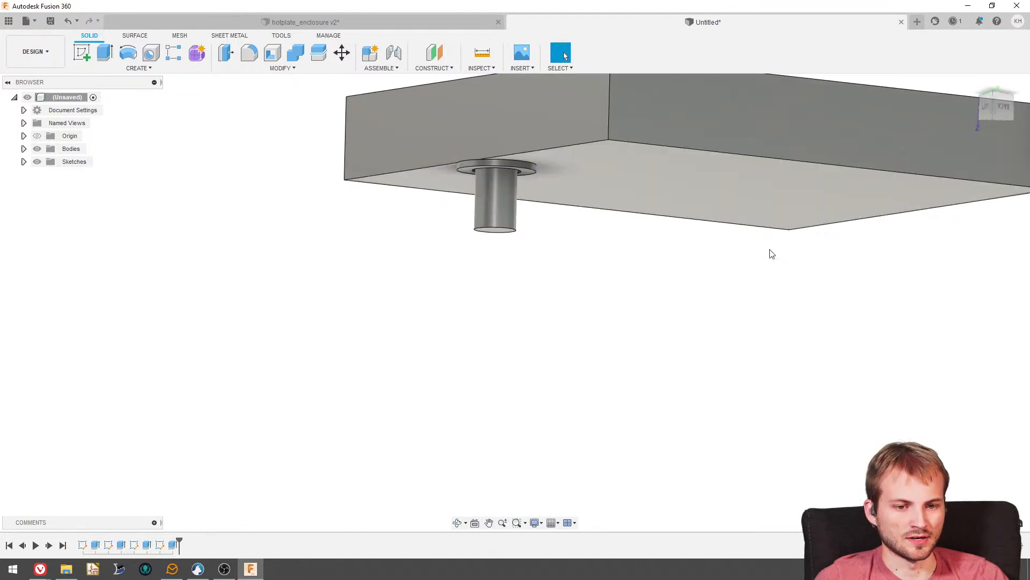
{"action": "scroll", "coordinate": [490, 195], "scroll_direction": "up", "scroll_amount": 4}
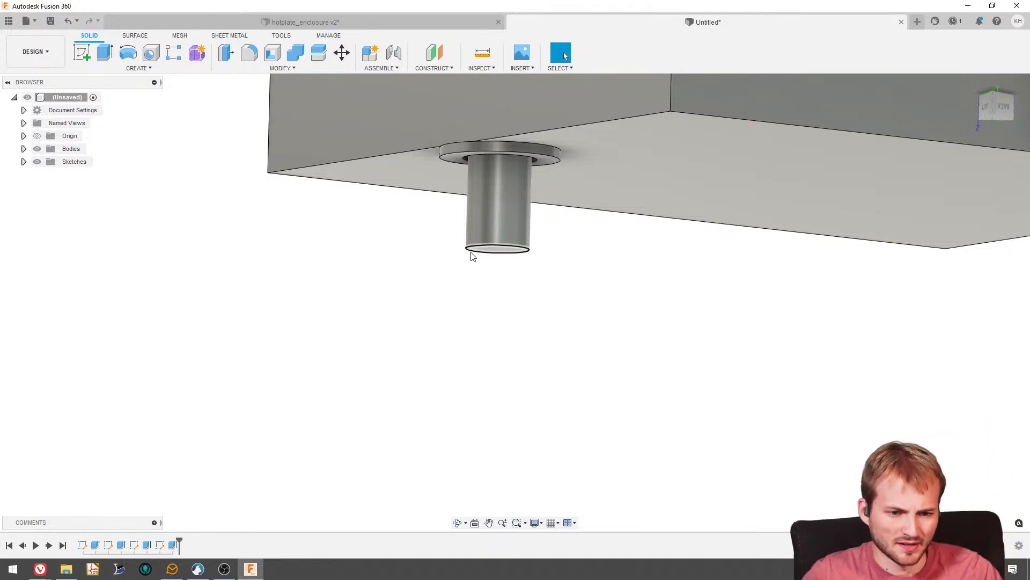
{"action": "scroll", "coordinate": [483, 239], "scroll_direction": "down", "scroll_amount": 3}
{"action": "middle_click_drag", "start_coordinate": [469, 205], "coordinate": [471, 222], "text": "shift"}
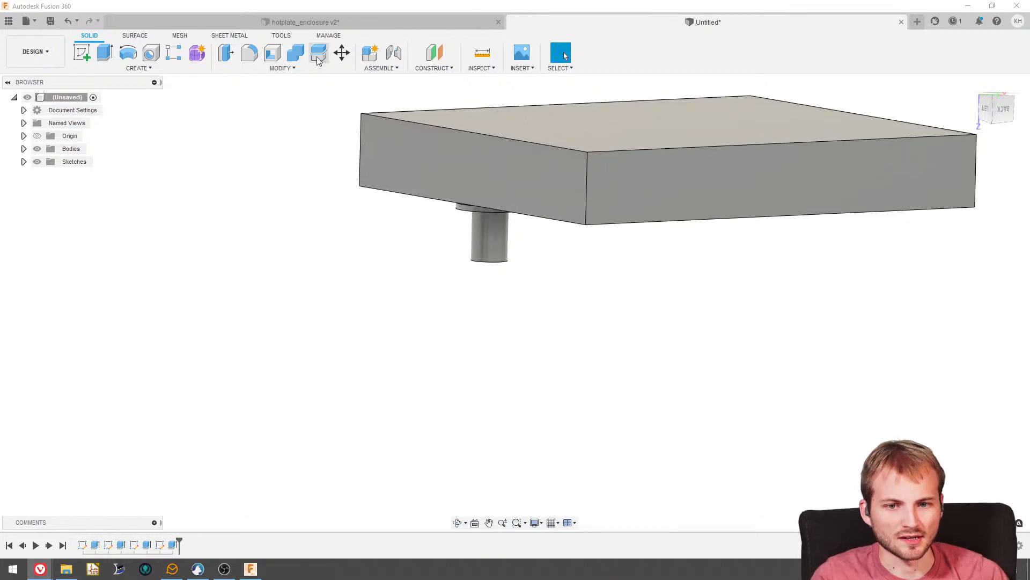
- Switch to the hotplate_enclosure design and examine the frame, hotplate and mounting brackets from above and below
{"action": "left_click", "coordinate": [313, 22]}
{"action": "scroll", "coordinate": [374, 235], "scroll_direction": "down", "scroll_amount": 3}
{"action": "middle_click_drag", "start_coordinate": [381, 207], "coordinate": [400, 250], "text": "shift"}
{"action": "scroll", "coordinate": [390, 252], "scroll_direction": "up", "scroll_amount": 4}
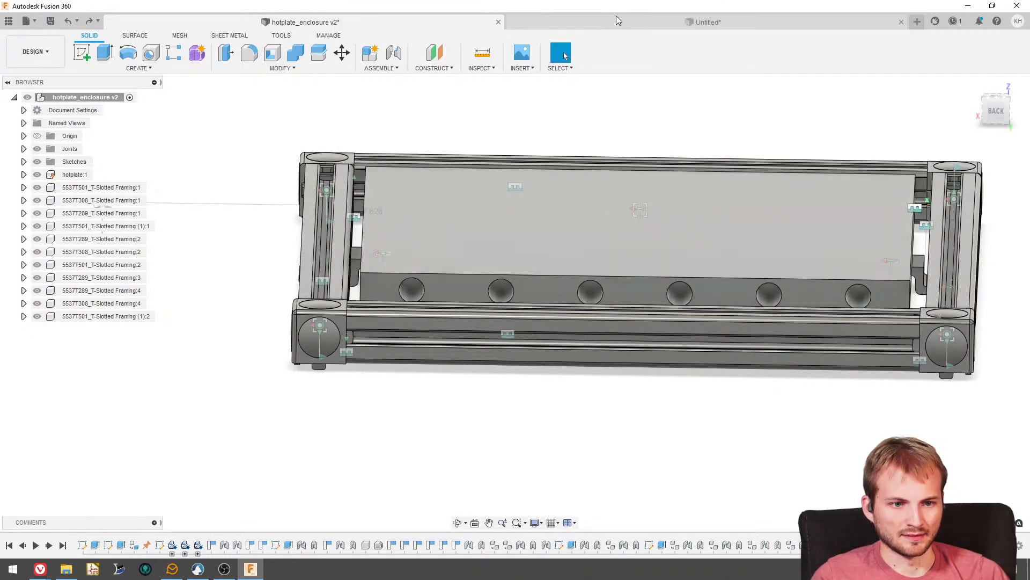
{"action": "middle_click_drag", "start_coordinate": [421, 166], "coordinate": [636, 236], "text": "shift"}
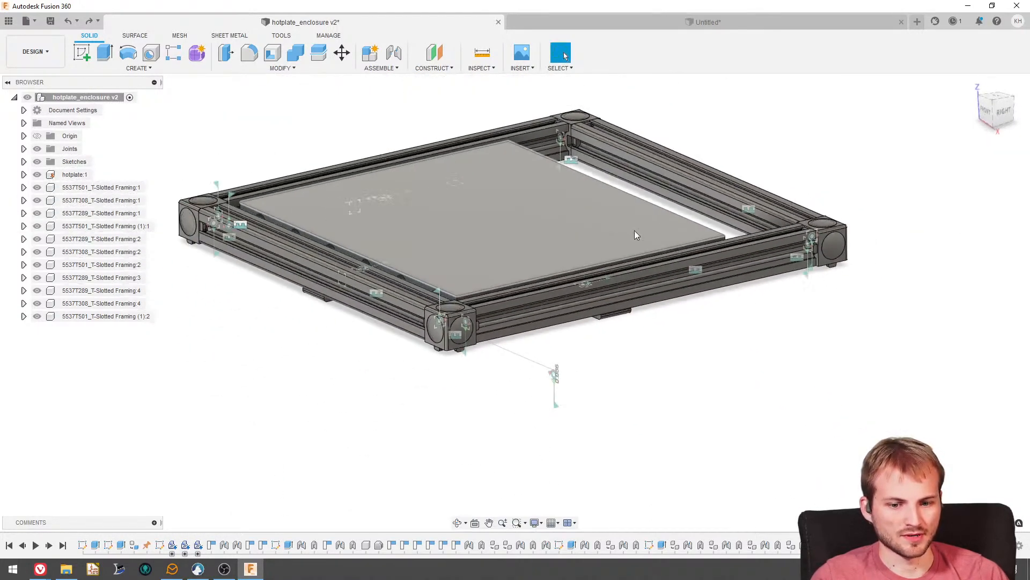
{"action": "scroll", "coordinate": [247, 252], "scroll_direction": "up", "scroll_amount": 3}
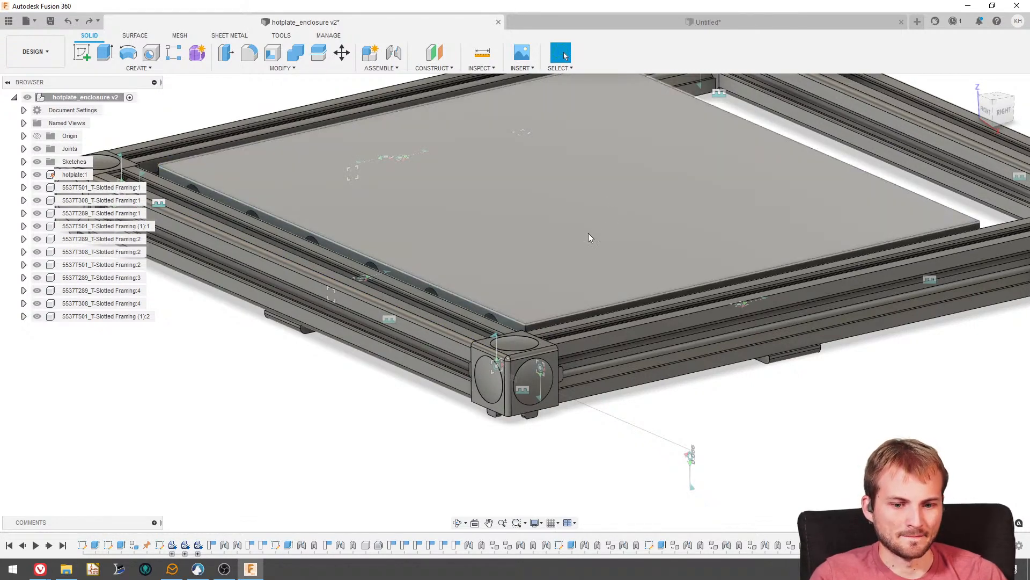
{"action": "middle_click_drag", "start_coordinate": [464, 274], "coordinate": [433, 284], "text": "shift"}
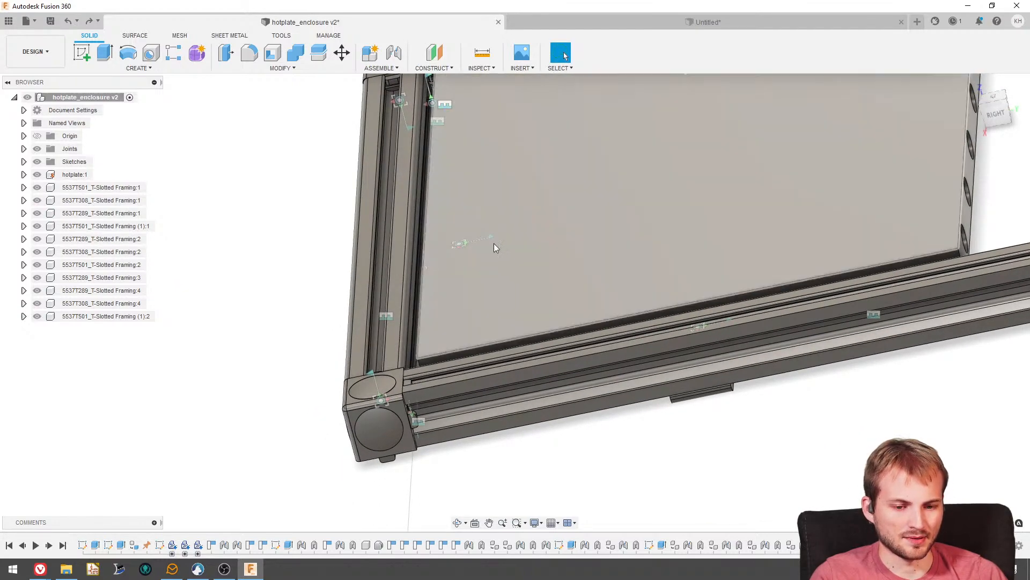
{"action": "middle_click_drag", "start_coordinate": [494, 243], "coordinate": [518, 179], "text": "shift"}
{"action": "scroll", "coordinate": [502, 220], "scroll_direction": "down", "scroll_amount": 1}
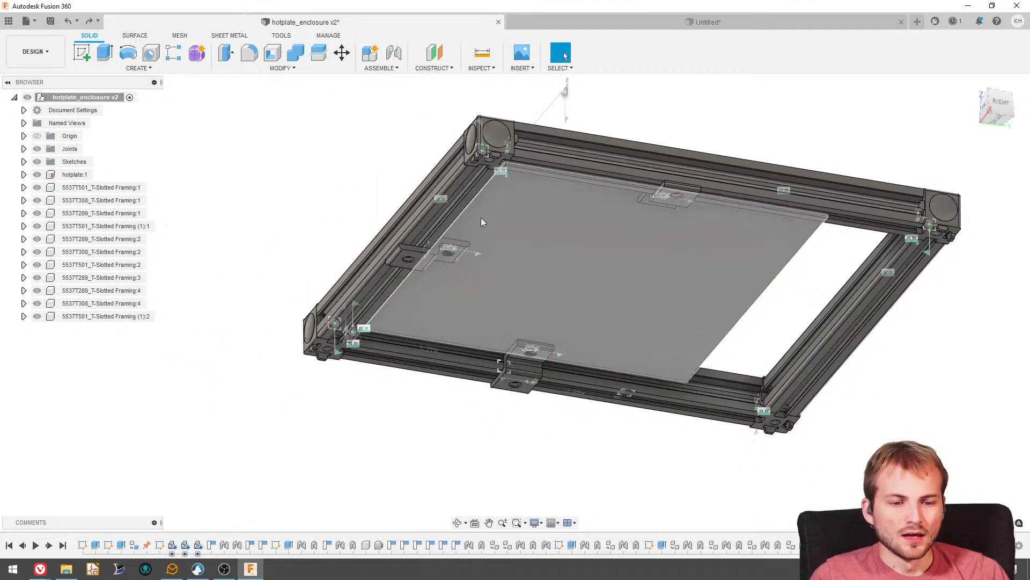
{"action": "middle_click_drag", "start_coordinate": [481, 221], "coordinate": [503, 217], "text": "shift"}
{"action": "scroll", "coordinate": [556, 239], "scroll_direction": "down", "scroll_amount": 3}
{"action": "scroll", "coordinate": [535, 214], "scroll_direction": "down", "scroll_amount": 2}
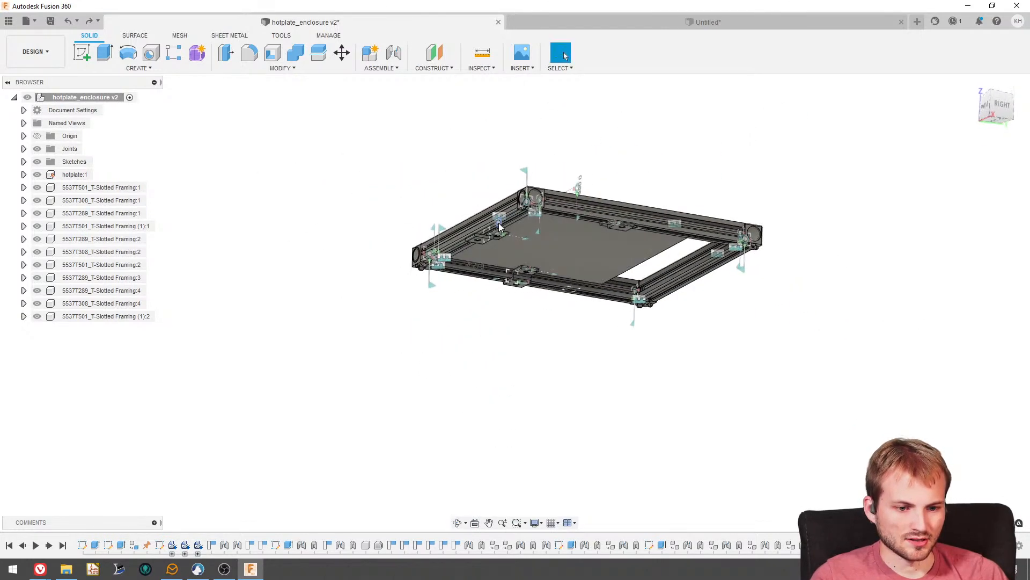
{"action": "mouse_move", "coordinate": [561, 236]}
{"action": "middle_mouse_down", "text": "shift"}
{"action": "mouse_move", "coordinate": [580, 189]}
{"action": "mouse_move", "coordinate": [561, 221]}
{"action": "middle_mouse_up", "text": "shift"}
{"action": "key", "text": "Escape"}
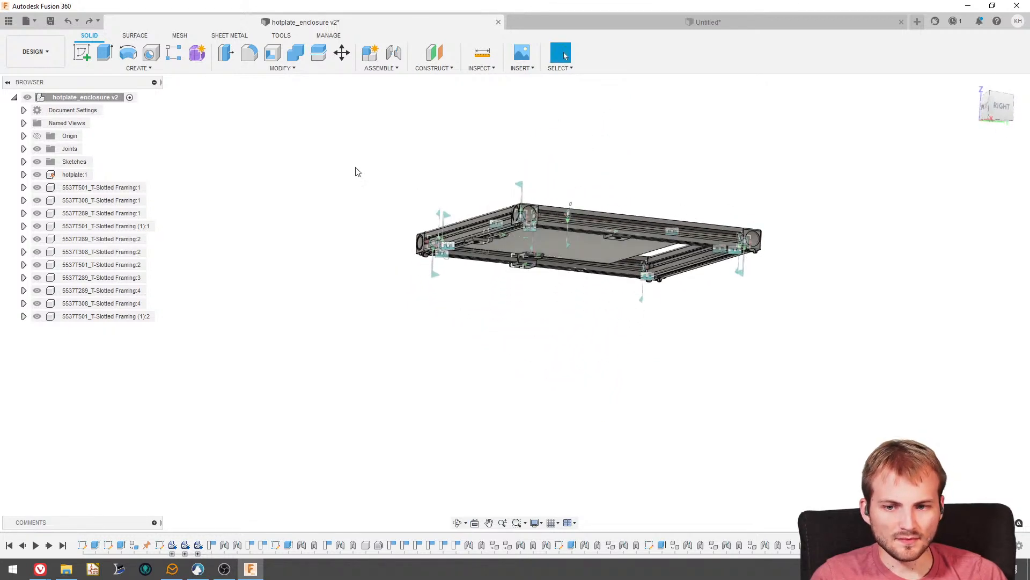
{"action": "scroll", "coordinate": [170, 304], "scroll_direction": "up", "scroll_amount": 3}
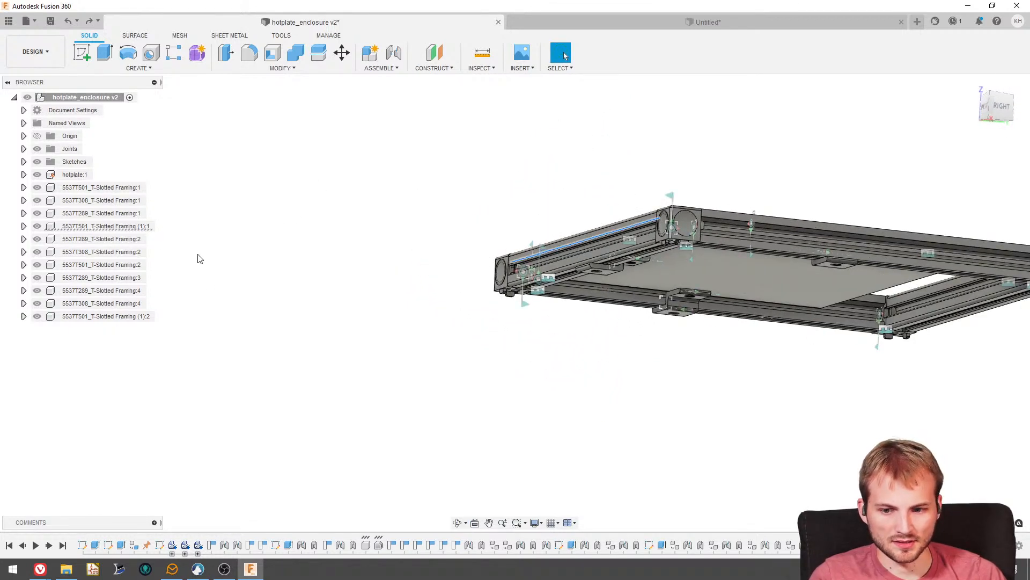
- Copy the 5537T501_T-Slotted Framing:1 bar and paste it as a new independent component
{"action": "left_click", "coordinate": [123, 190]}
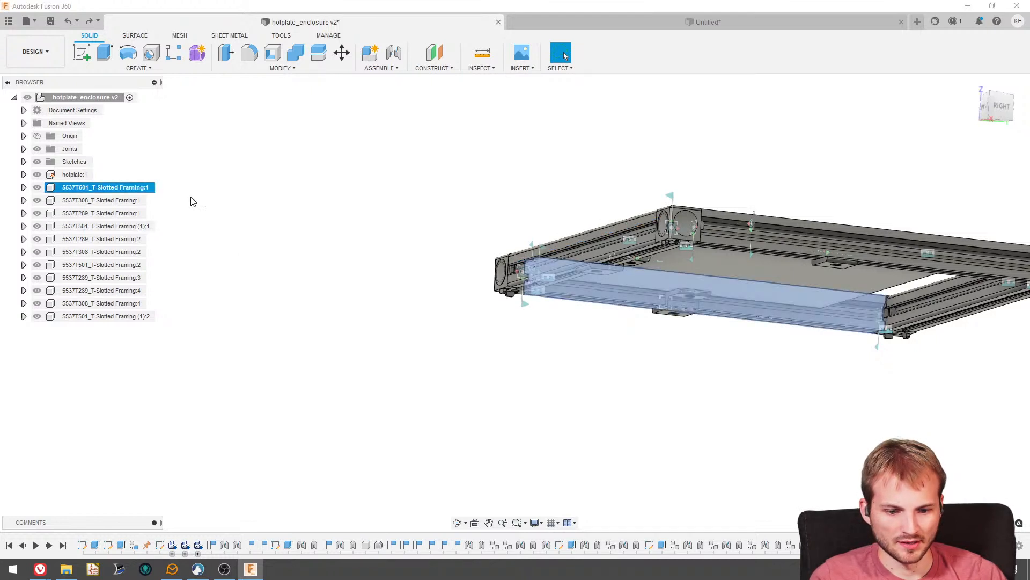
{"action": "left_click", "coordinate": [270, 210]}
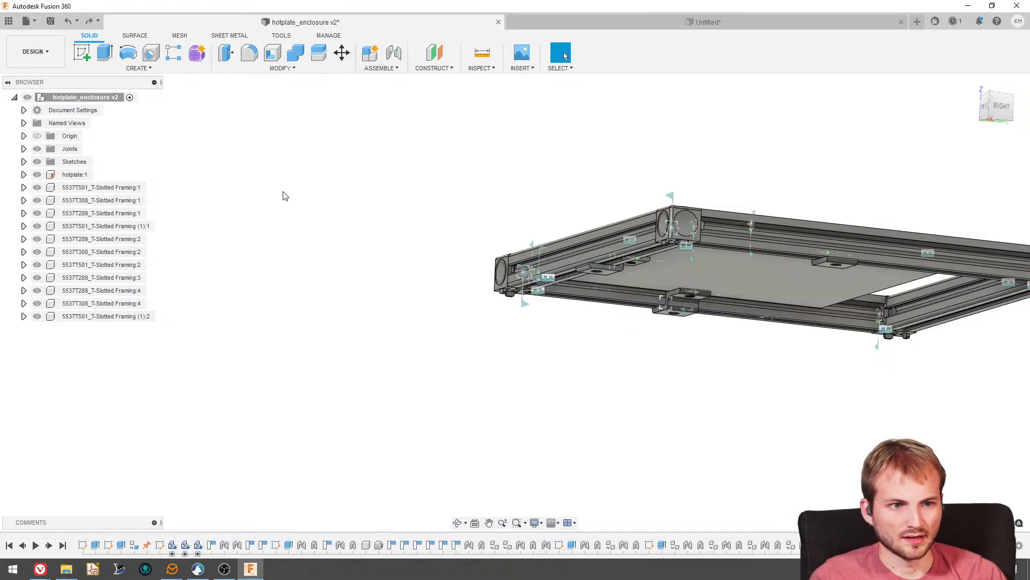
{"action": "right_click", "coordinate": [228, 185]}
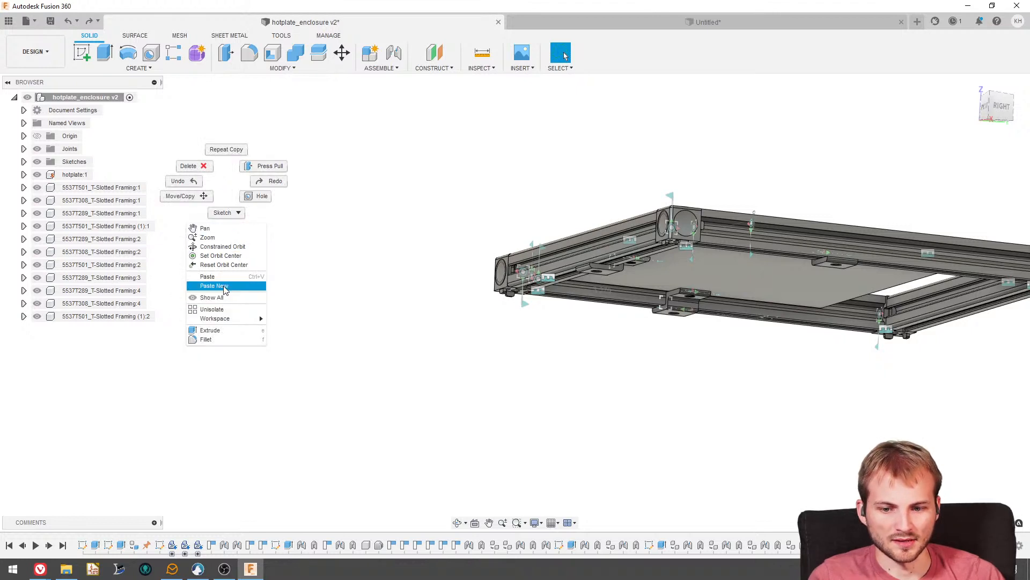
{"action": "left_click", "coordinate": [207, 276]}
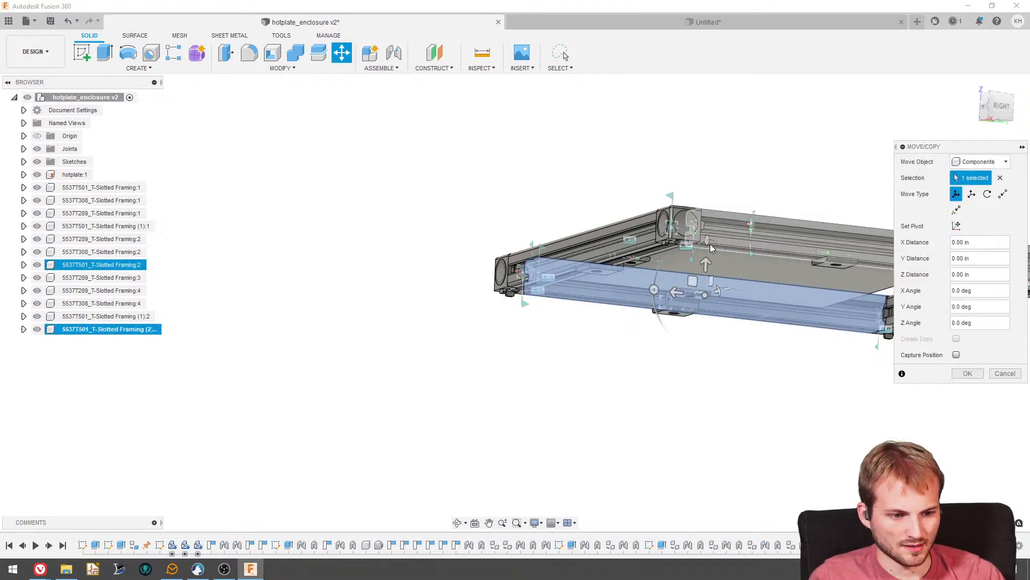
- Rotate the pasted bar -90 deg about X to stand vertically and move it below a corner of the frame
{"action": "middle_click_drag", "start_coordinate": [710, 244], "coordinate": [698, 234], "text": "shift"}
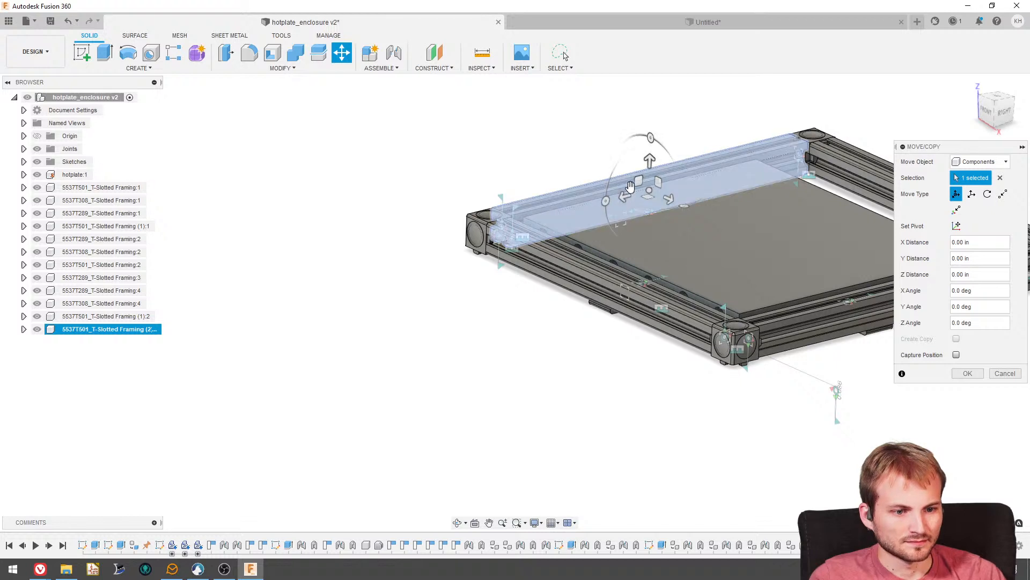
{"action": "mouse_move", "coordinate": [651, 141]}
{"action": "left_mouse_down"}
{"action": "mouse_move", "coordinate": [622, 166]}
{"action": "mouse_move", "coordinate": [648, 154]}
{"action": "left_mouse_up"}
{"action": "scroll", "coordinate": [561, 287], "scroll_direction": "down", "scroll_amount": 3}
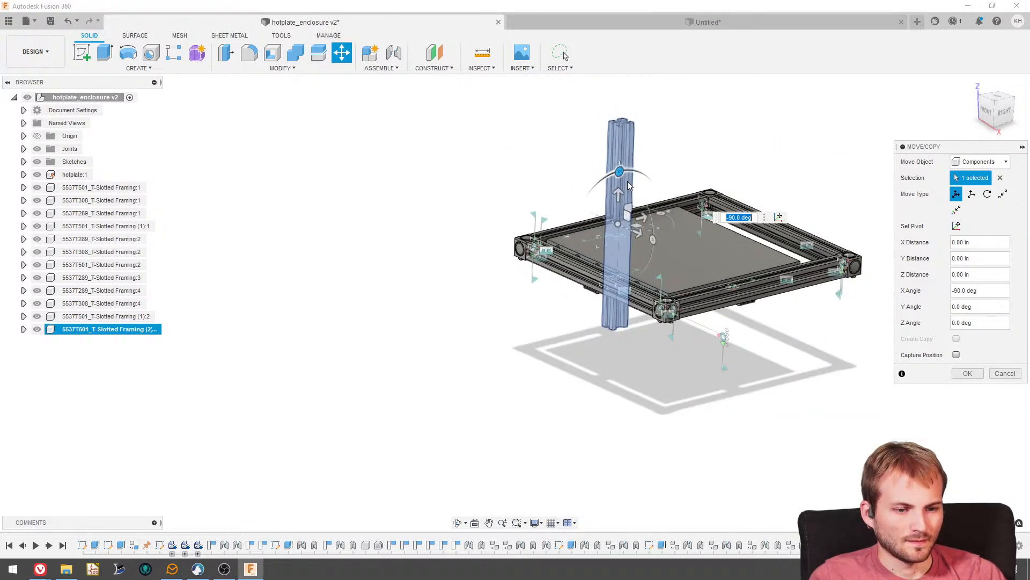
{"action": "left_click_drag", "start_coordinate": [617, 222], "coordinate": [526, 366]}
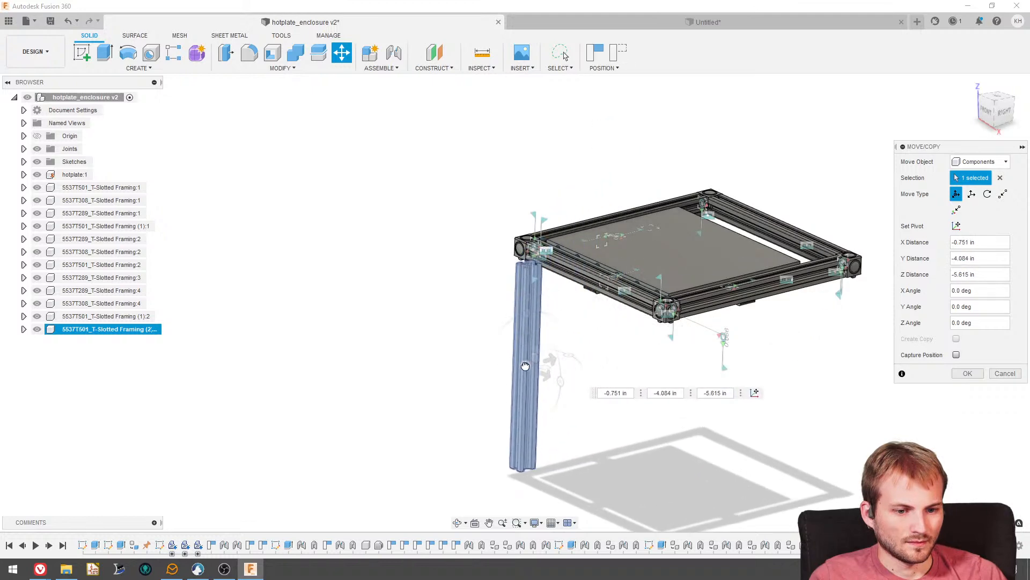
{"action": "left_click", "coordinate": [963, 376]}
- Joint the hole centre on the corner connector's underside to the centre of the vertical bar's upper end
{"action": "middle_click_drag", "start_coordinate": [547, 307], "coordinate": [595, 274], "text": "shift"}
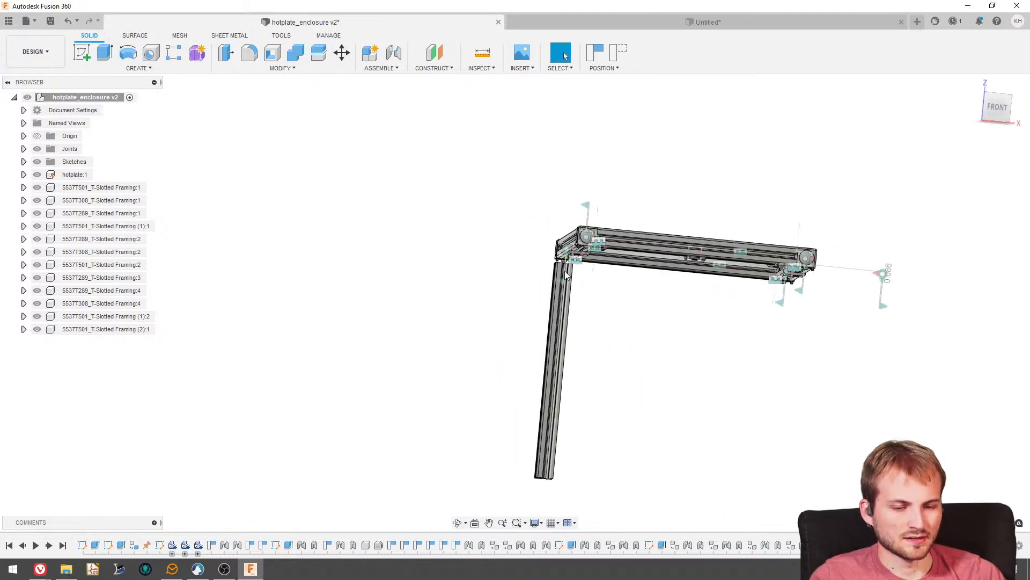
{"action": "scroll", "coordinate": [565, 270], "scroll_direction": "up", "scroll_amount": 3}
{"action": "left_click", "coordinate": [394, 62]}
{"action": "middle_click_drag", "start_coordinate": [569, 177], "coordinate": [609, 234], "text": "shift"}
{"action": "scroll", "coordinate": [611, 236], "scroll_direction": "up", "scroll_amount": 3}
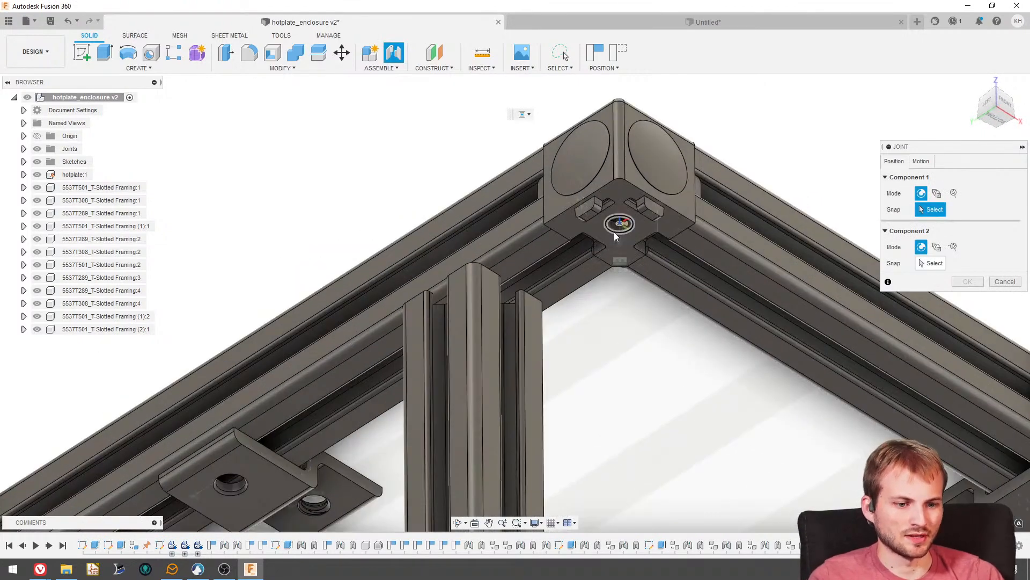
{"action": "left_click", "coordinate": [615, 230]}
{"action": "middle_click_drag", "start_coordinate": [519, 190], "coordinate": [487, 268], "text": "shift"}
{"action": "scroll", "coordinate": [495, 361], "scroll_direction": "up", "scroll_amount": 2}
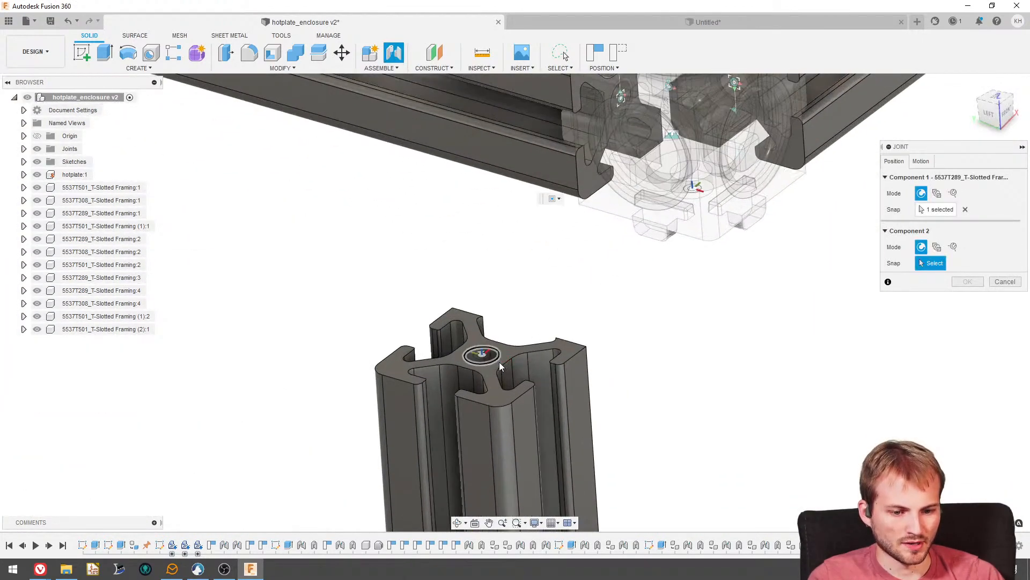
{"action": "left_click", "coordinate": [498, 359]}
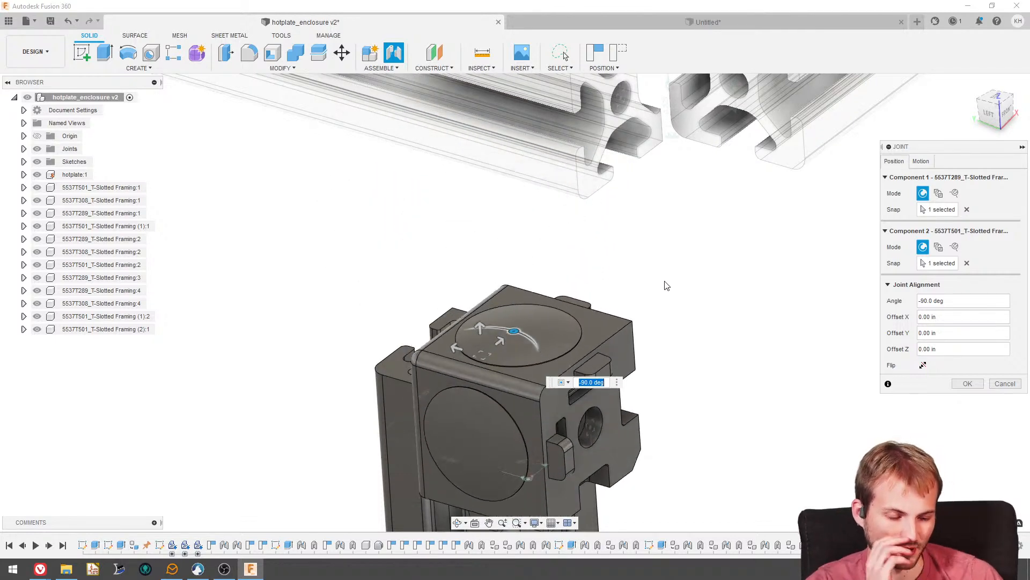
{"action": "left_click", "coordinate": [967, 383]}
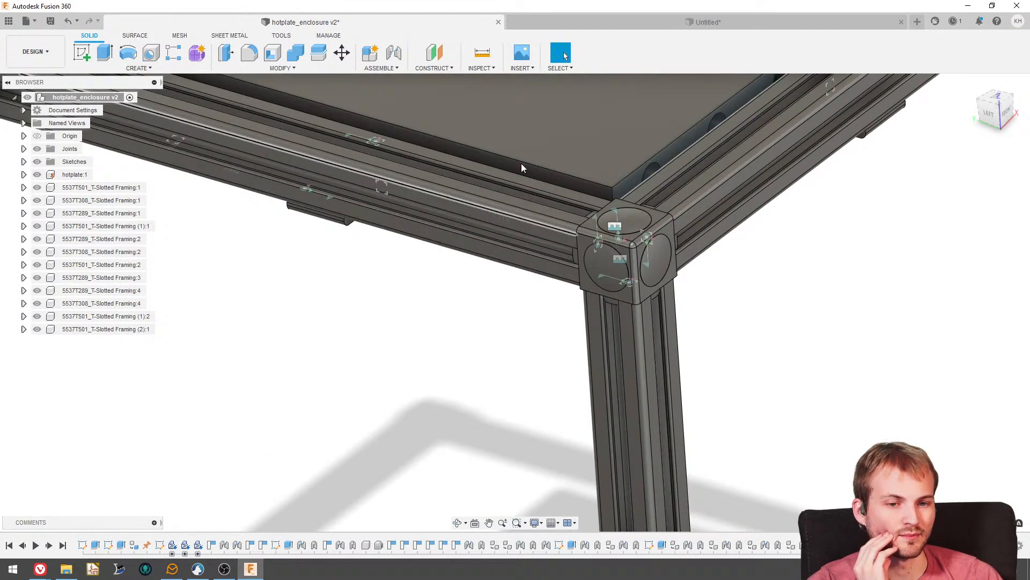
- Add a rigid as-built joint between the corner connector and the vertical leg, accepting the duplicate joint
{"action": "left_click", "coordinate": [381, 69]}
{"action": "left_click", "coordinate": [386, 105]}
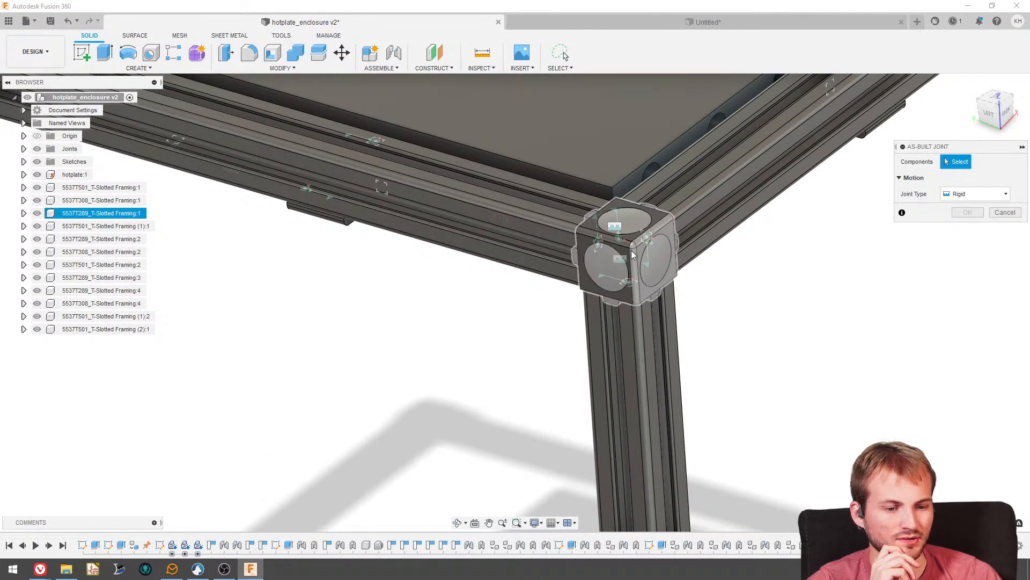
{"action": "left_click", "coordinate": [634, 256]}
{"action": "left_click", "coordinate": [630, 330]}
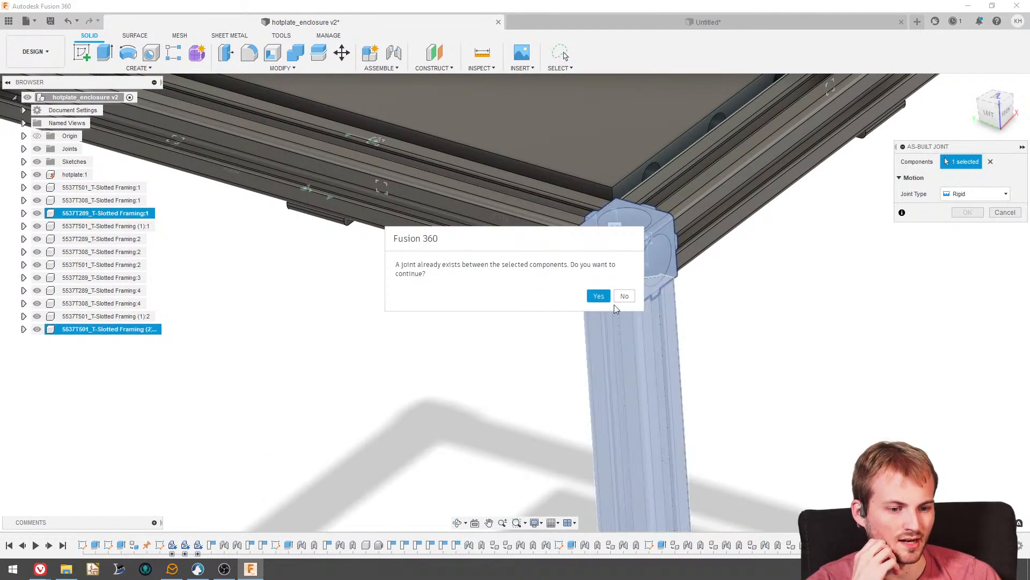
{"action": "left_click", "coordinate": [598, 296]}
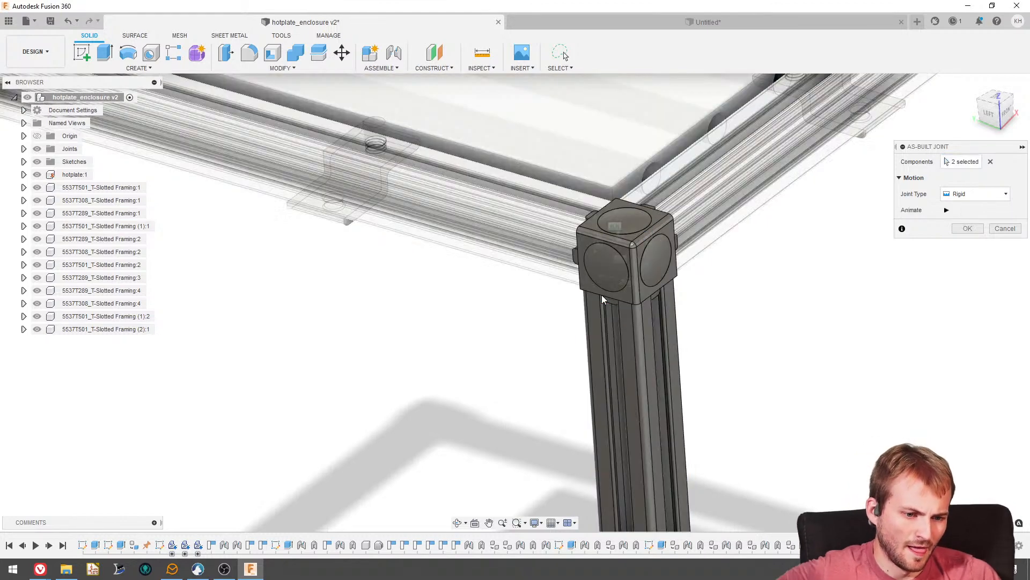
{"action": "left_click", "coordinate": [979, 230]}
- Paste a linked copy of the vertical leg and move it about X -3.65, Y 6.23, Z -0.26 in, below the adjacent left-side frame corner
{"action": "scroll", "coordinate": [499, 274], "scroll_direction": "down", "scroll_amount": 4}
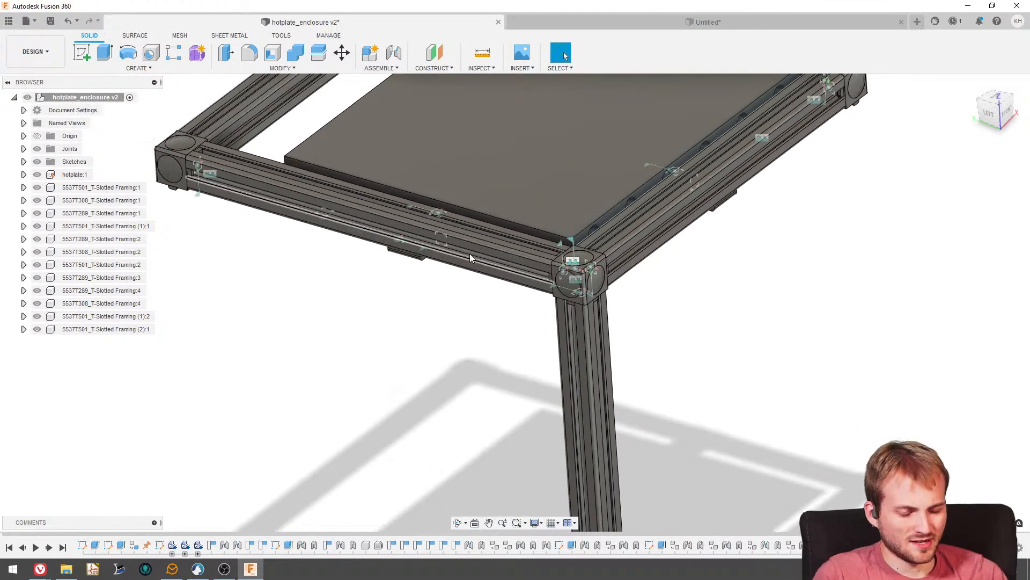
{"action": "middle_click_drag", "start_coordinate": [469, 253], "coordinate": [547, 320], "text": "shift"}
{"action": "scroll", "coordinate": [470, 337], "scroll_direction": "down", "scroll_amount": 5}
{"action": "middle_click_drag", "start_coordinate": [470, 337], "coordinate": [526, 333], "text": "shift"}
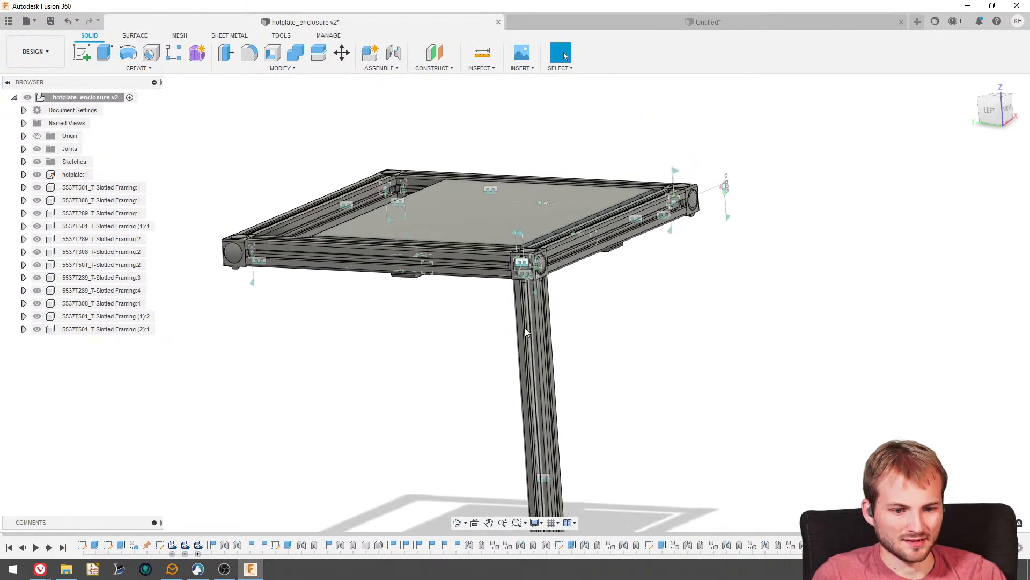
{"action": "left_click", "coordinate": [134, 330]}
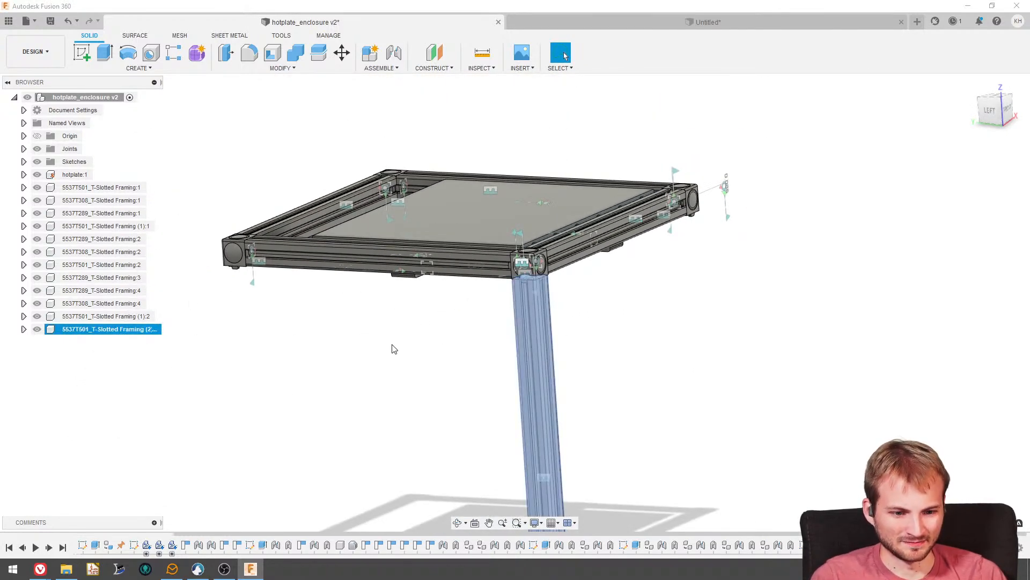
{"action": "key", "text": "ctrl+v"}
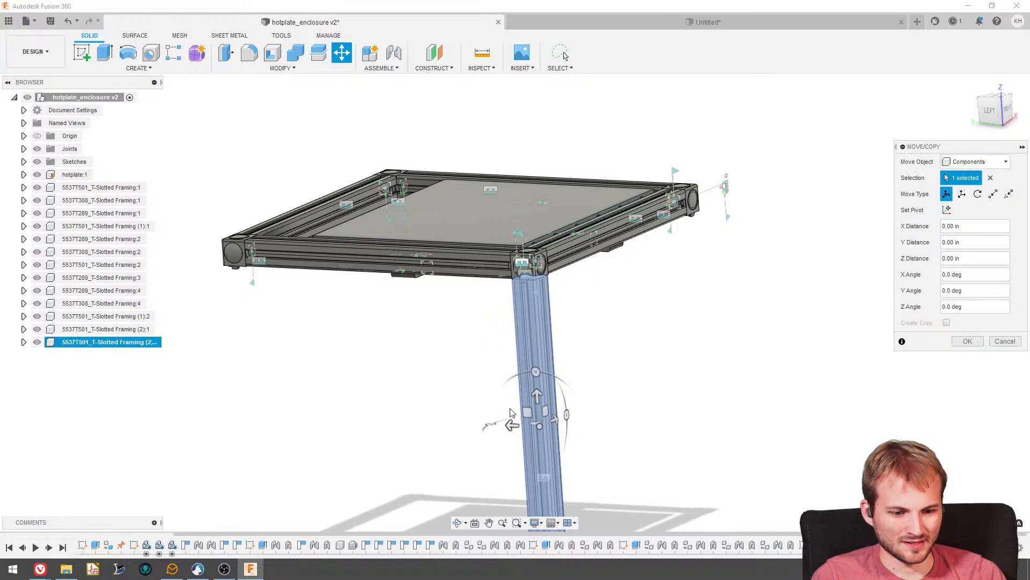
{"action": "left_click_drag", "start_coordinate": [542, 426], "coordinate": [293, 452]}
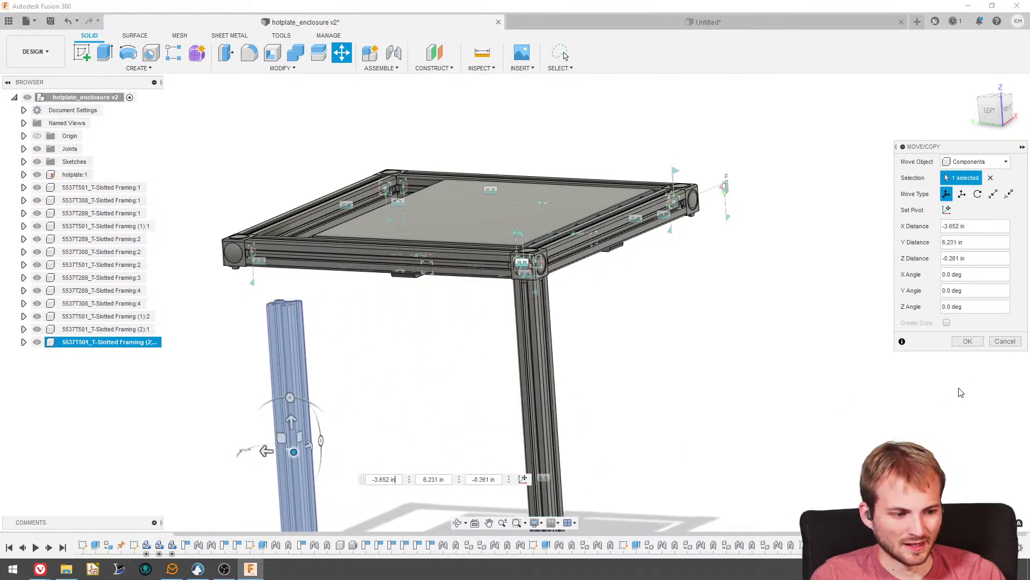
{"action": "left_click", "coordinate": [967, 343]}
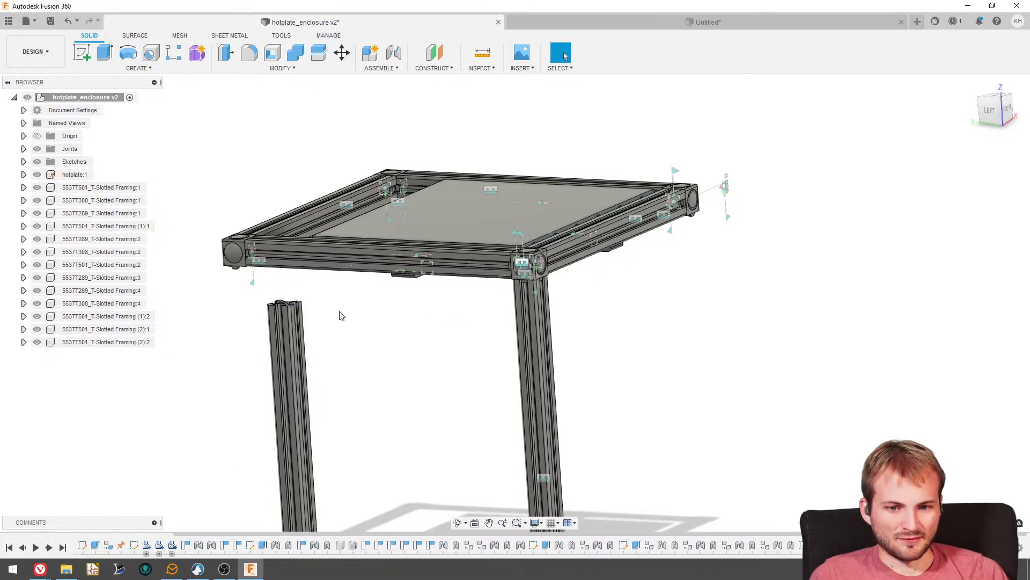
- Joint the hole centre on the second leg's upper end to the underside hole of corner connector 5537T289:4 at 180 deg
{"action": "scroll", "coordinate": [752, 347], "scroll_direction": "down", "scroll_amount": 3}
{"action": "scroll", "coordinate": [471, 319], "scroll_direction": "up", "scroll_amount": 5}
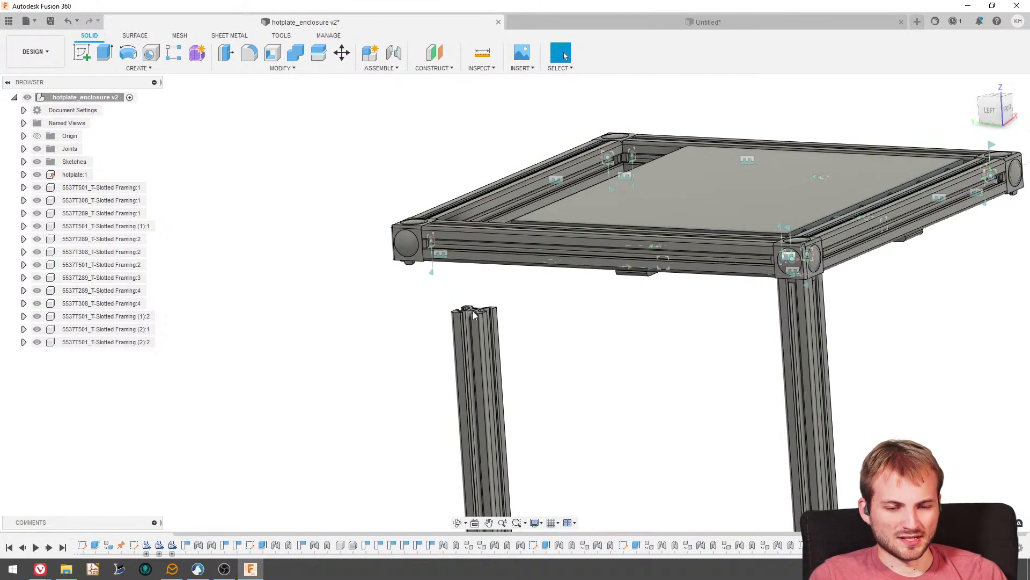
{"action": "scroll", "coordinate": [474, 316], "scroll_direction": "up", "scroll_amount": 2}
{"action": "key", "text": "j"}
{"action": "scroll", "coordinate": [483, 322], "scroll_direction": "up", "scroll_amount": 3}
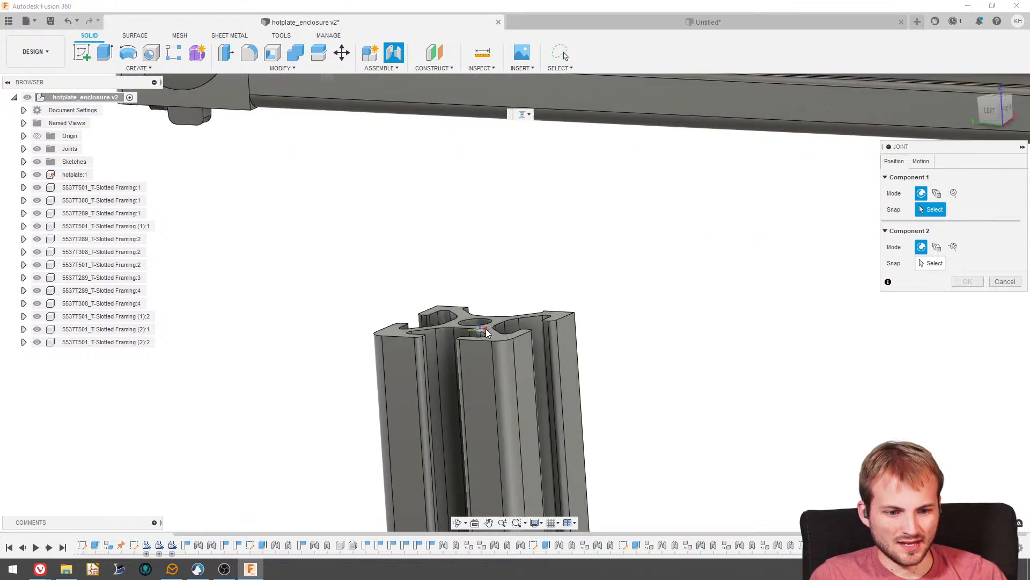
{"action": "scroll", "coordinate": [481, 324], "scroll_direction": "up", "scroll_amount": 3}
{"action": "left_click", "coordinate": [482, 324]}
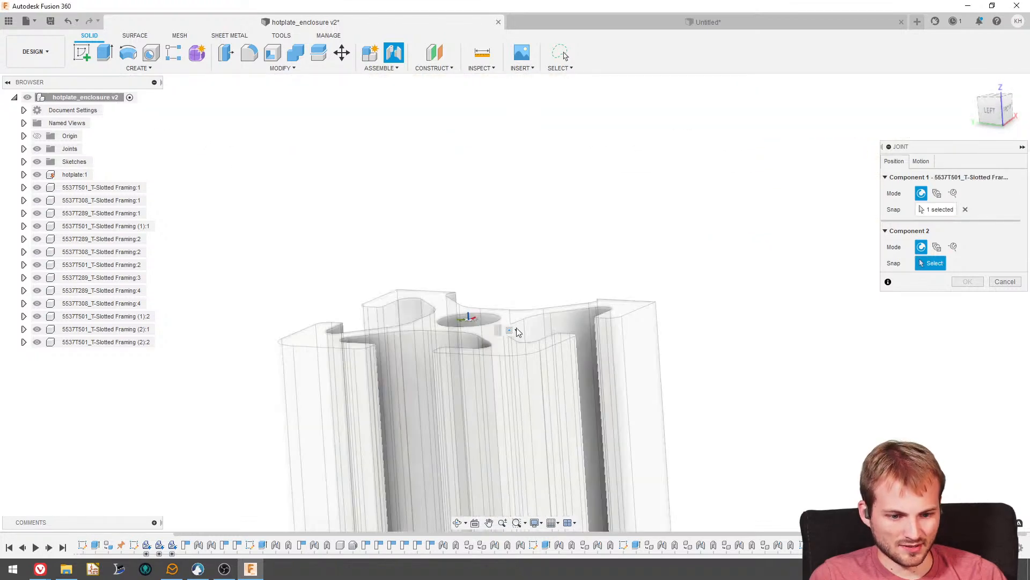
{"action": "scroll", "coordinate": [706, 359], "scroll_direction": "down", "scroll_amount": 5}
{"action": "middle_click_drag", "start_coordinate": [486, 330], "coordinate": [497, 249], "text": "shift"}
{"action": "scroll", "coordinate": [516, 209], "scroll_direction": "down", "scroll_amount": 2}
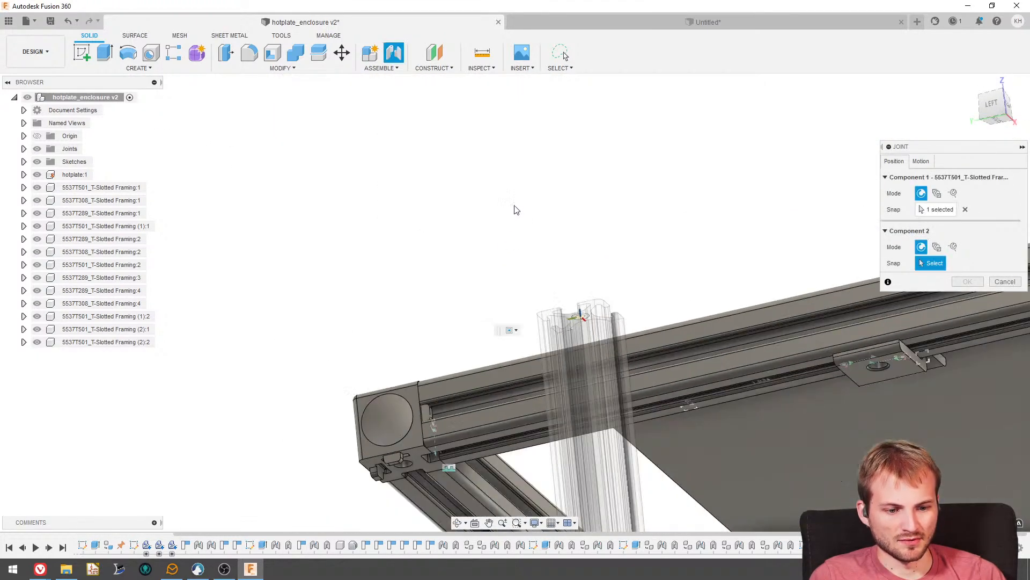
{"action": "scroll", "coordinate": [450, 387], "scroll_direction": "up", "scroll_amount": 6}
{"action": "left_click", "coordinate": [413, 439]}
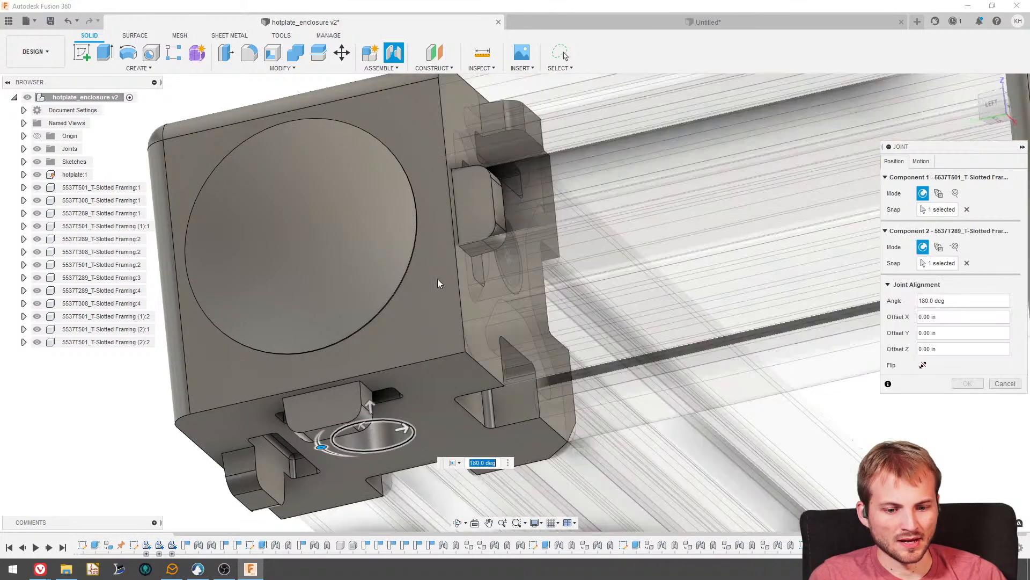
{"action": "scroll", "coordinate": [440, 223], "scroll_direction": "down", "scroll_amount": 8}
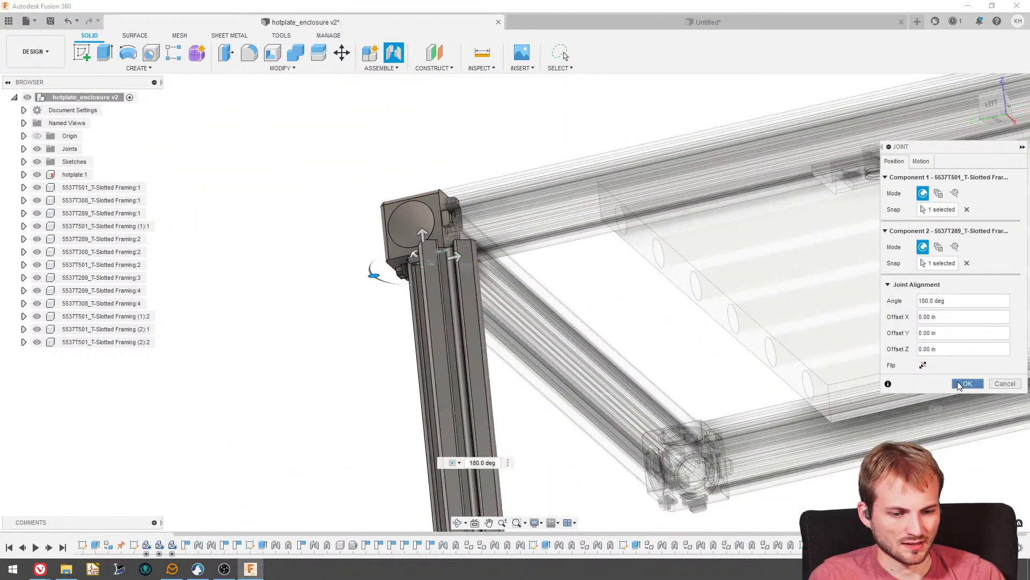
{"action": "left_click", "coordinate": [965, 383]}
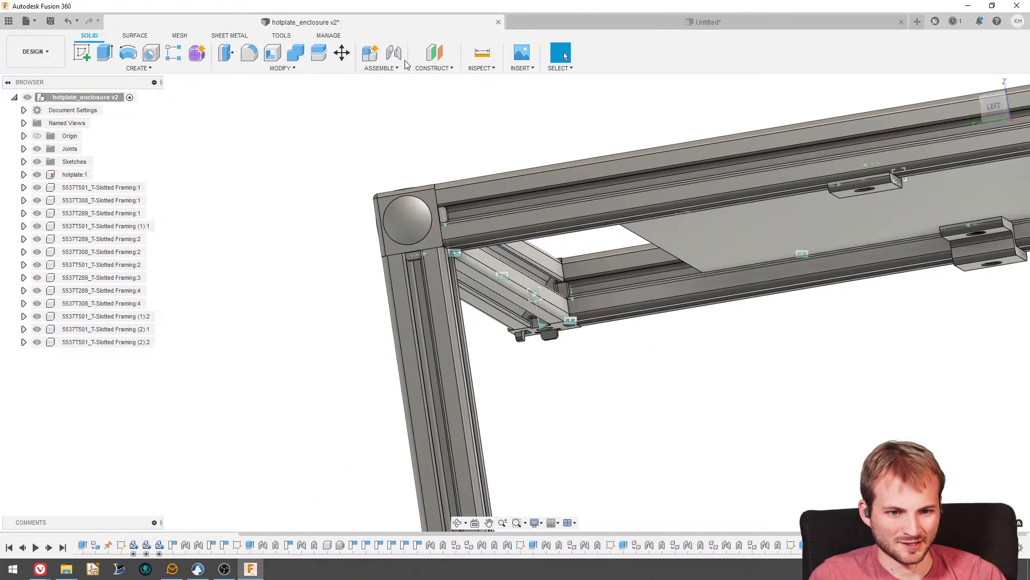
- Add a rigid as-built joint between corner connector 5537T289:4 and the second vertical leg
{"action": "left_click", "coordinate": [381, 67]}
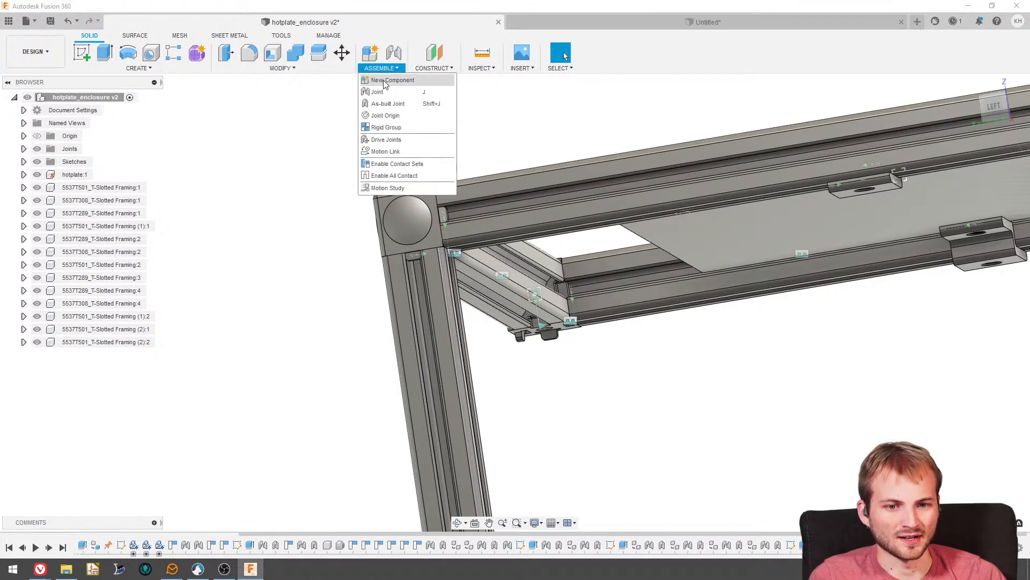
{"action": "left_click", "coordinate": [399, 101]}
{"action": "left_click", "coordinate": [430, 198]}
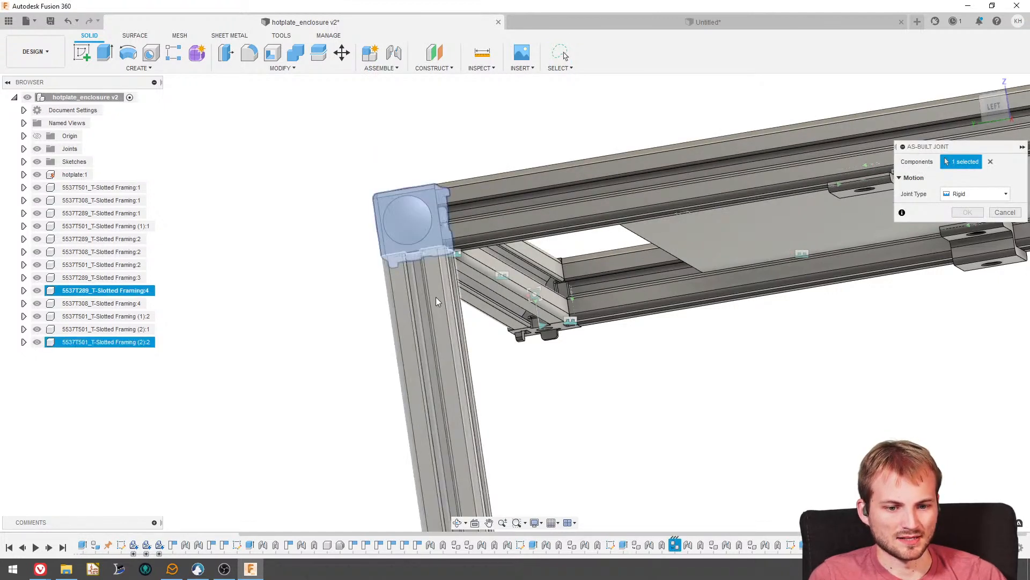
{"action": "left_click", "coordinate": [436, 297]}
{"action": "left_click", "coordinate": [597, 296]}
{"action": "scroll", "coordinate": [561, 290], "scroll_direction": "down", "scroll_amount": 1}
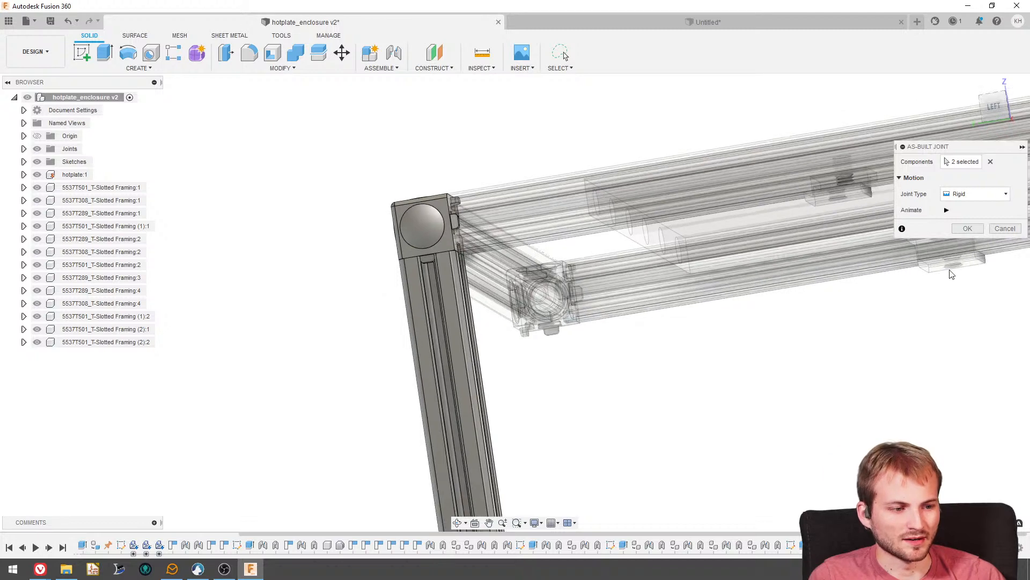
{"action": "left_click", "coordinate": [968, 227]}
- Paste a third leg and move it about X 6.76, Y 11.93, Z 0.56 in, near the open corner at the back of the frame
{"action": "scroll", "coordinate": [487, 204], "scroll_direction": "down", "scroll_amount": 2}
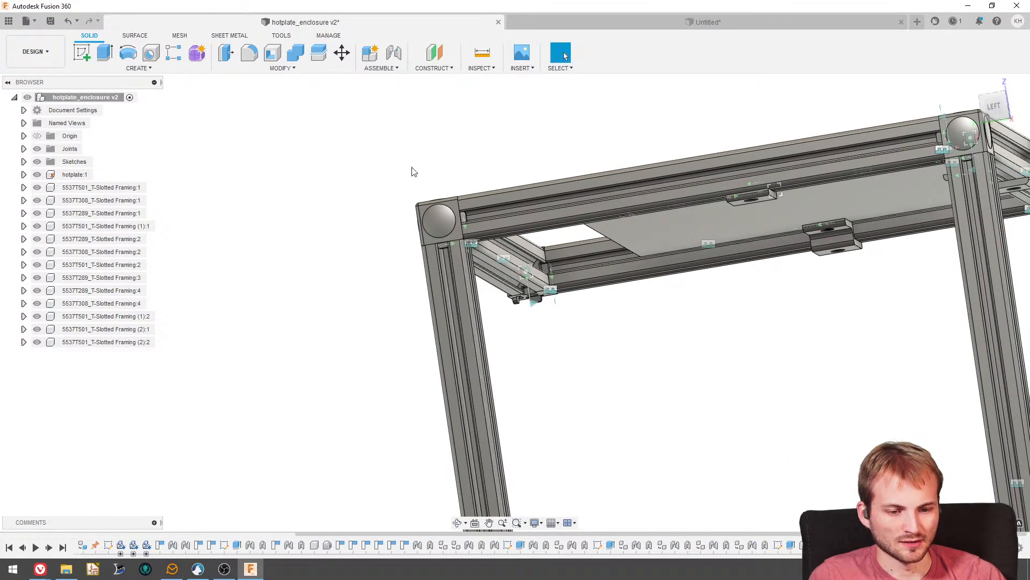
{"action": "middle_click_drag", "start_coordinate": [412, 168], "coordinate": [272, 349], "text": "shift"}
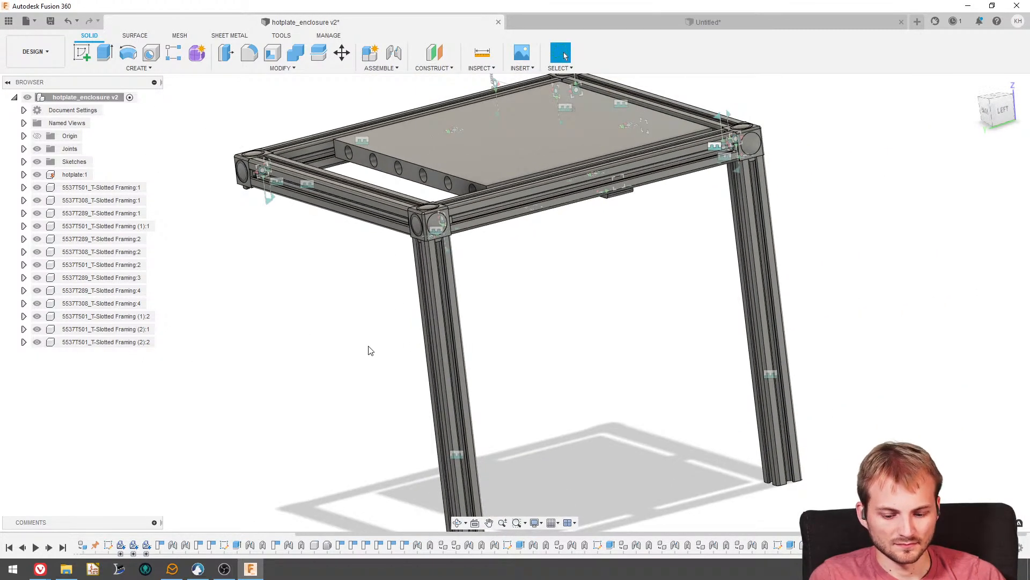
{"action": "key", "text": "m"}
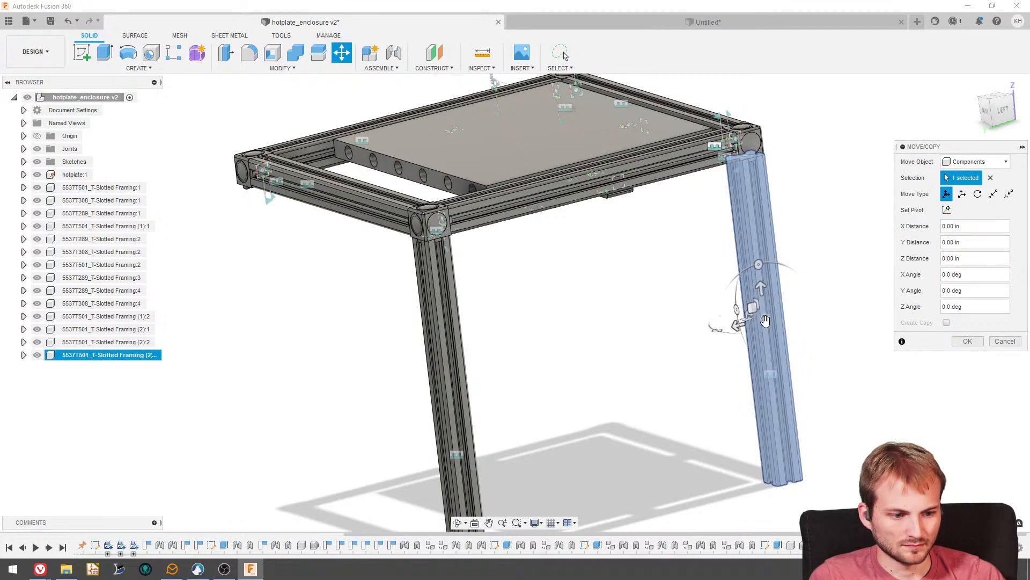
{"action": "left_click_drag", "start_coordinate": [751, 309], "coordinate": [265, 325]}
{"action": "scroll", "coordinate": [325, 270], "scroll_direction": "down", "scroll_amount": 3}
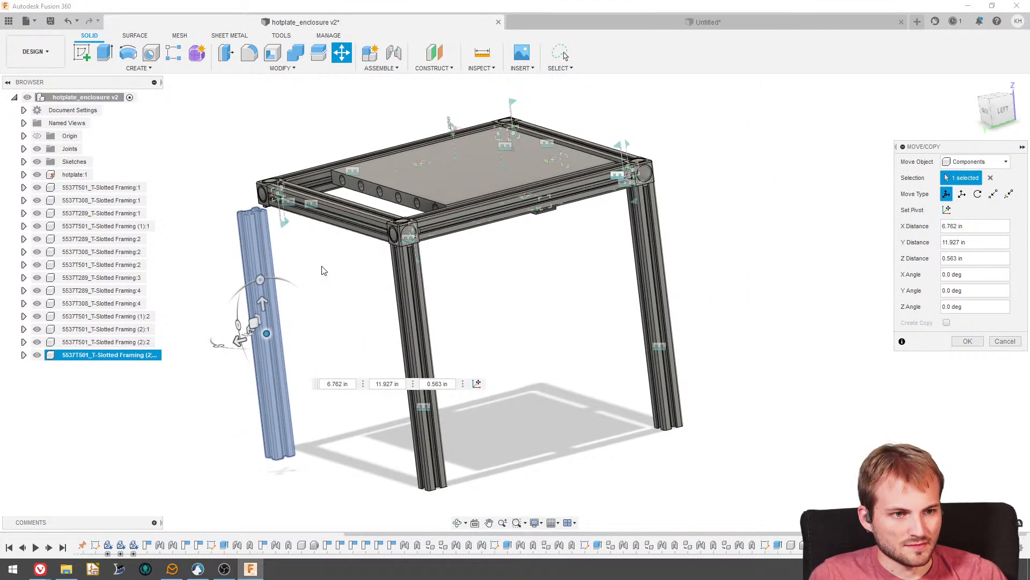
{"action": "scroll", "coordinate": [320, 270], "scroll_direction": "up", "scroll_amount": 2}
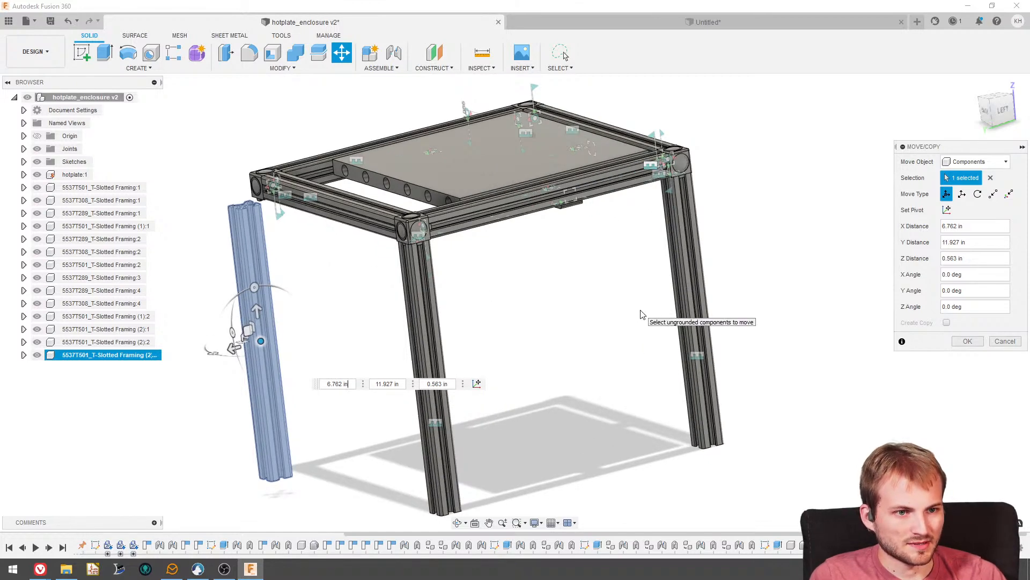
{"action": "scroll", "coordinate": [809, 336], "scroll_direction": "down", "scroll_amount": 2}
{"action": "scroll", "coordinate": [443, 303], "scroll_direction": "up", "scroll_amount": 5}
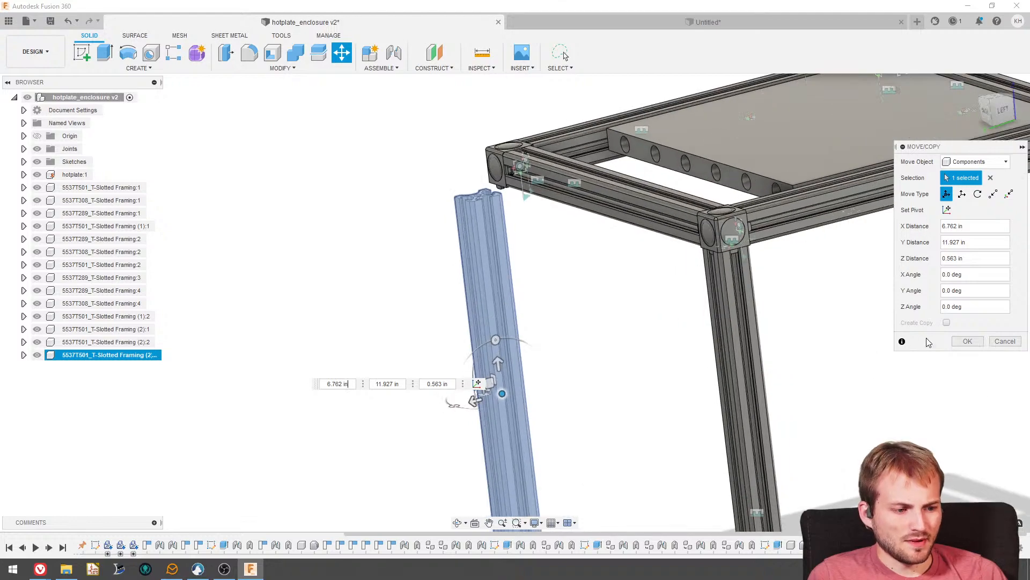
{"action": "left_click", "coordinate": [967, 341]}
- Joint the underside hole of back corner connector 5537T289:3 to the hole centre on the third leg's upper end at 90 deg
{"action": "scroll", "coordinate": [486, 217], "scroll_direction": "up", "scroll_amount": 4}
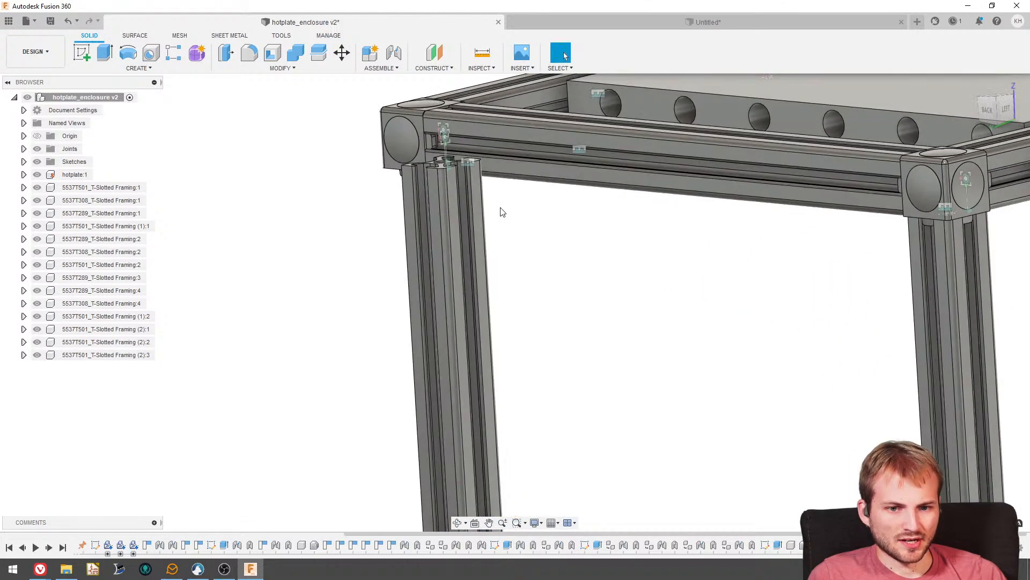
{"action": "left_click", "coordinate": [393, 60]}
{"action": "middle_click_drag", "start_coordinate": [437, 258], "coordinate": [429, 177], "text": "shift"}
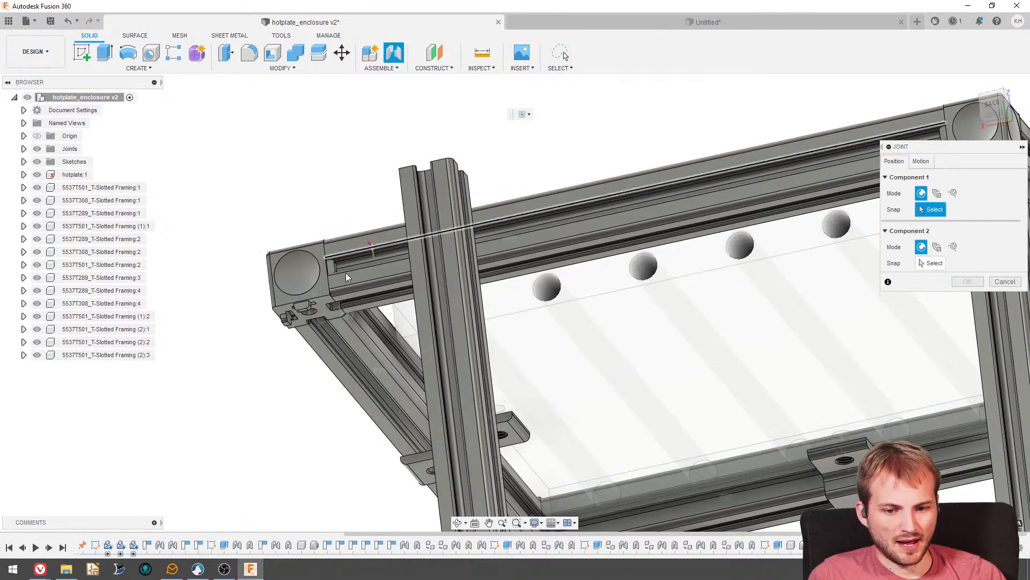
{"action": "scroll", "coordinate": [311, 303], "scroll_direction": "up", "scroll_amount": 4}
{"action": "left_click", "coordinate": [314, 316]}
{"action": "scroll", "coordinate": [375, 188], "scroll_direction": "down", "scroll_amount": 6}
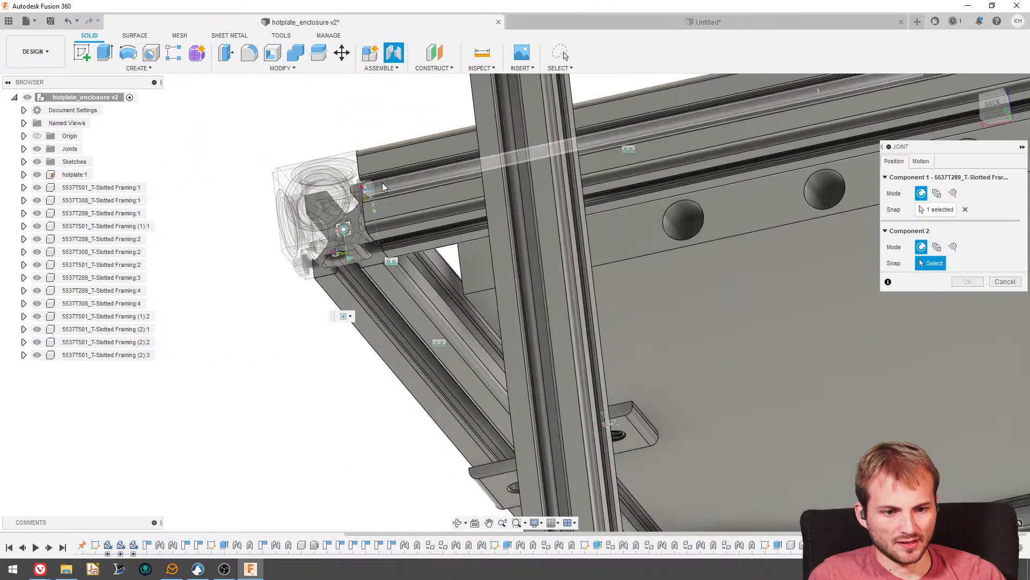
{"action": "middle_click_drag", "start_coordinate": [429, 165], "coordinate": [461, 180], "text": "shift"}
{"action": "scroll", "coordinate": [460, 182], "scroll_direction": "down", "scroll_amount": 2}
{"action": "scroll", "coordinate": [456, 163], "scroll_direction": "up", "scroll_amount": 4}
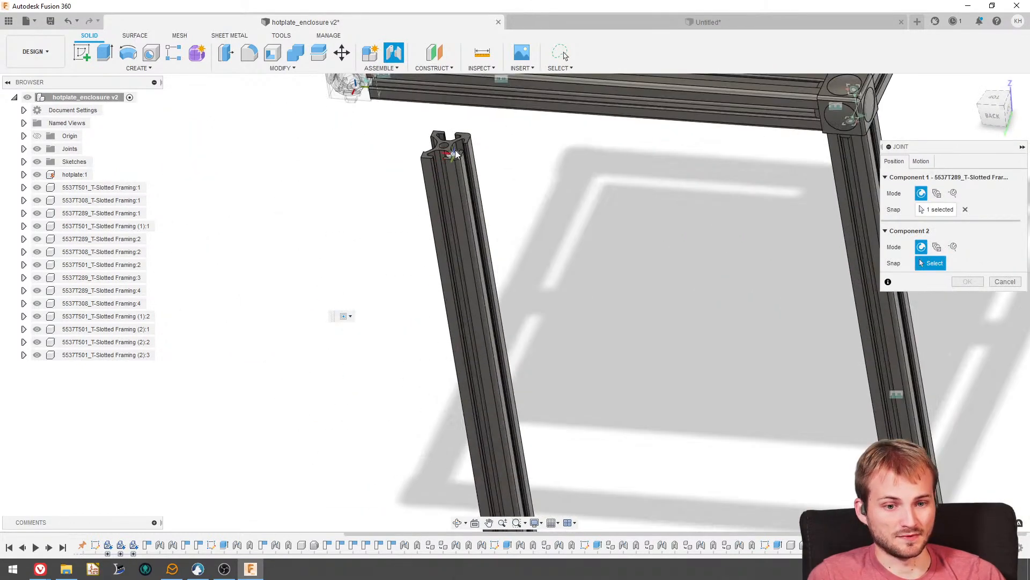
{"action": "scroll", "coordinate": [449, 144], "scroll_direction": "up", "scroll_amount": 5}
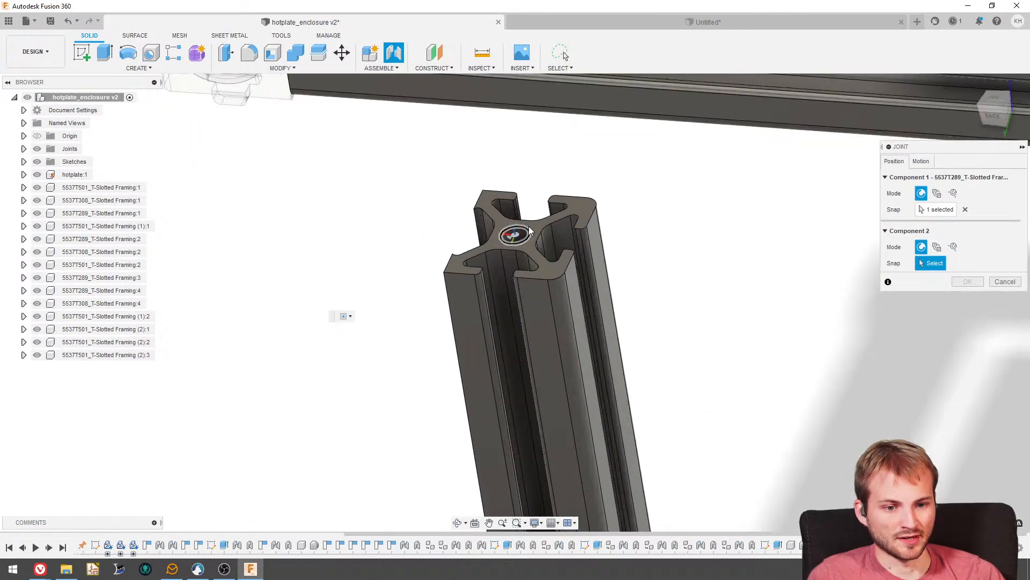
{"action": "left_click", "coordinate": [529, 232]}
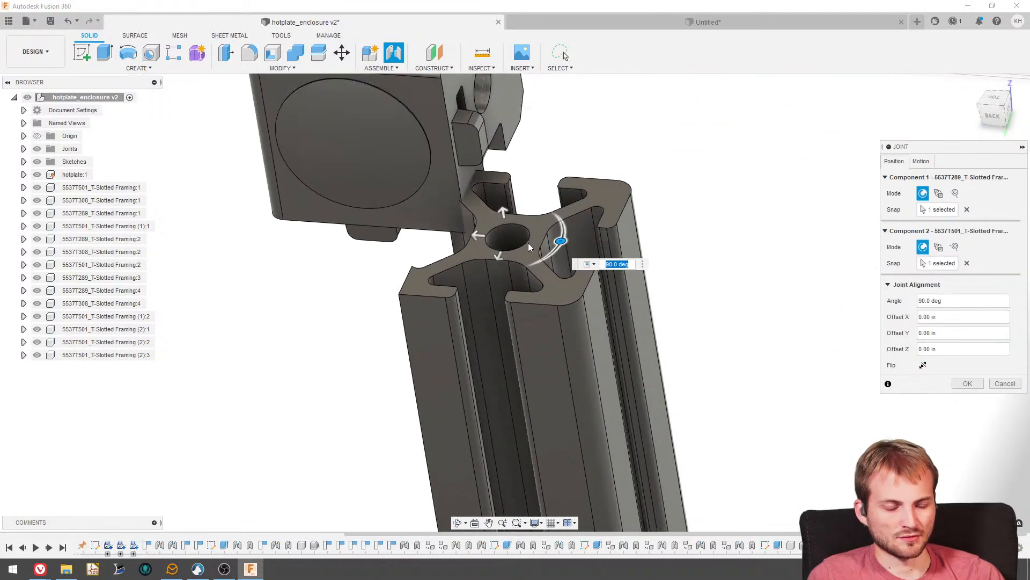
{"action": "scroll", "coordinate": [537, 300], "scroll_direction": "down", "scroll_amount": 6}
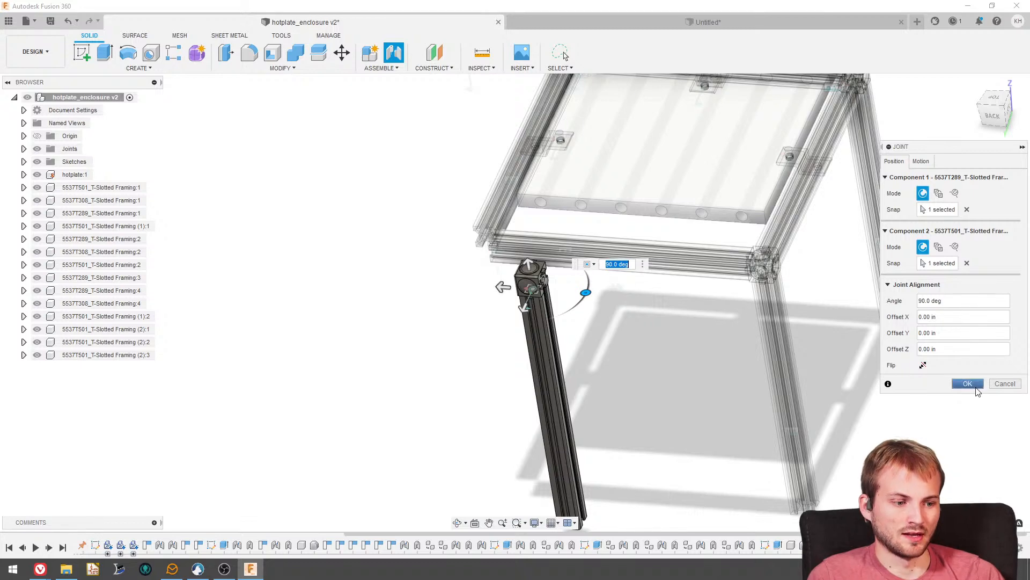
{"action": "left_click", "coordinate": [976, 387]}
- Add a rigid as-built joint between corner connector 5537T289:3 and the third vertical leg
{"action": "scroll", "coordinate": [498, 277], "scroll_direction": "up", "scroll_amount": 6}
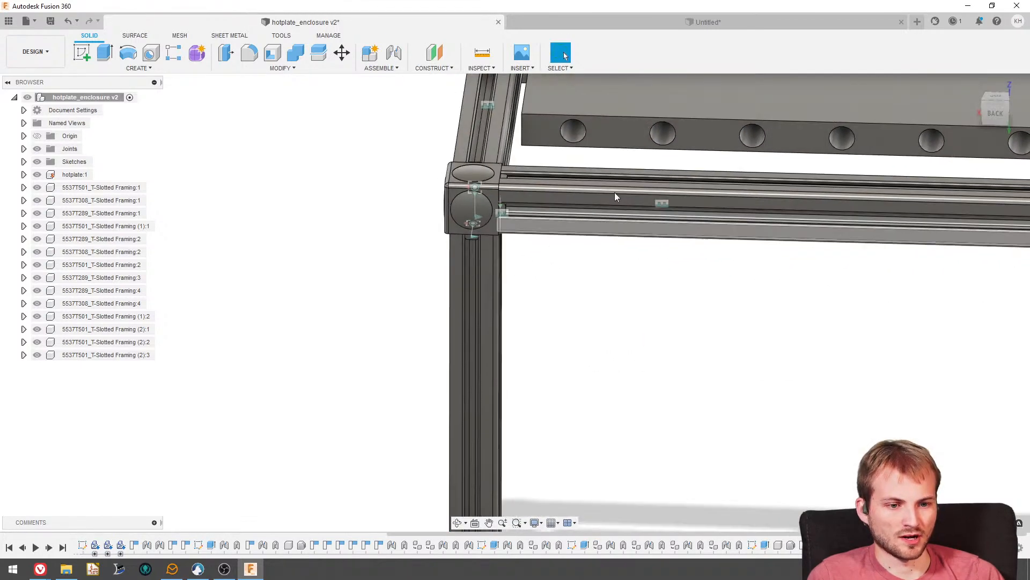
{"action": "scroll", "coordinate": [760, 324], "scroll_direction": "down", "scroll_amount": 4}
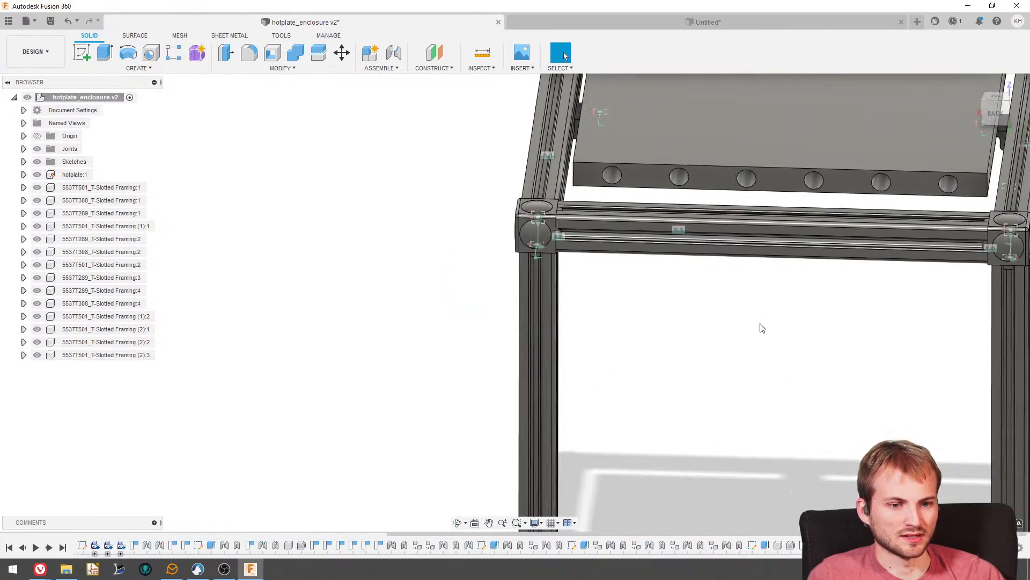
{"action": "scroll", "coordinate": [595, 302], "scroll_direction": "up", "scroll_amount": 4}
{"action": "scroll", "coordinate": [578, 258], "scroll_direction": "up", "scroll_amount": 3}
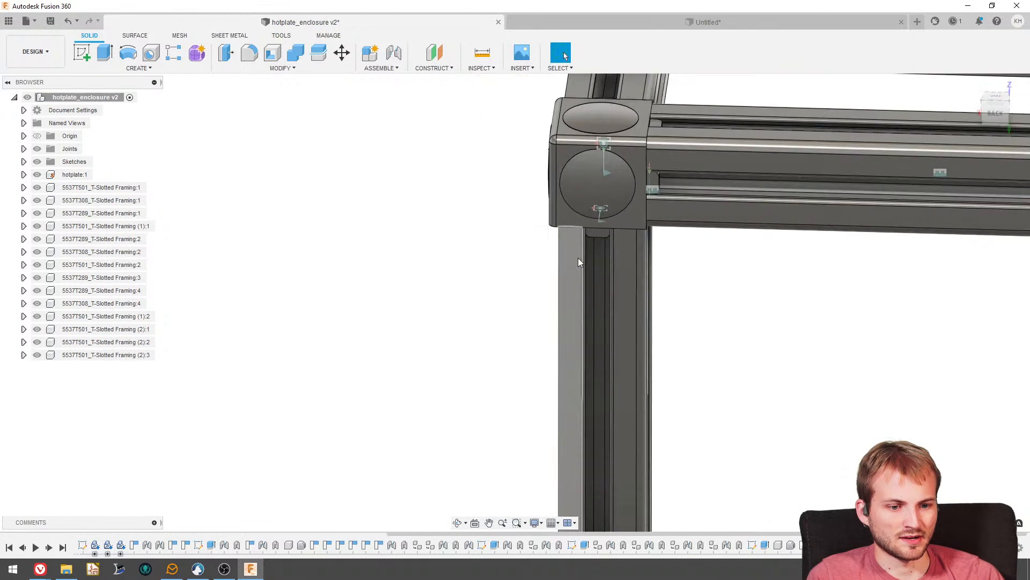
{"action": "left_click", "coordinate": [380, 68]}
{"action": "left_click", "coordinate": [392, 104]}
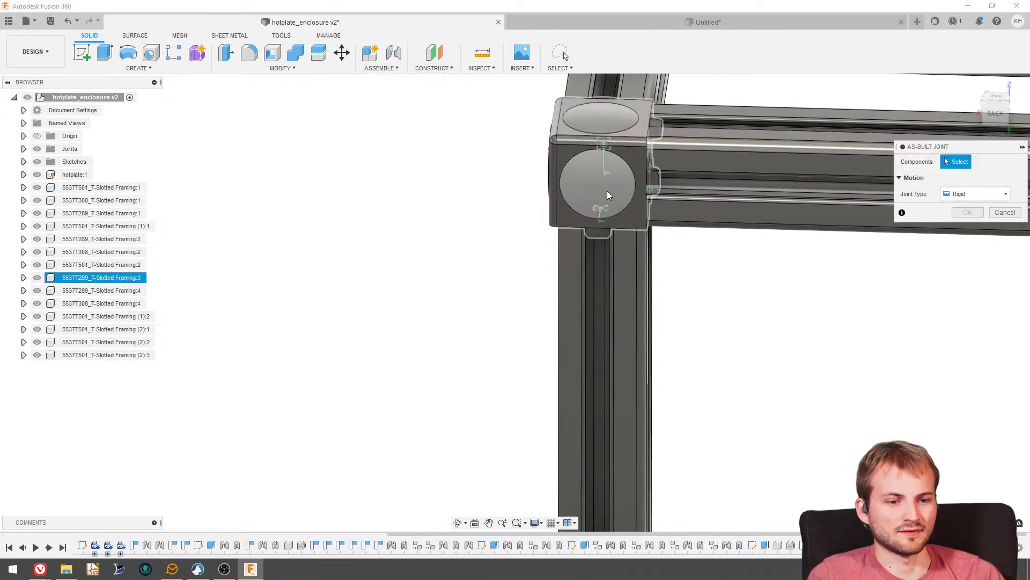
{"action": "left_click", "coordinate": [573, 220]}
{"action": "left_click", "coordinate": [575, 256]}
{"action": "left_click", "coordinate": [603, 294]}
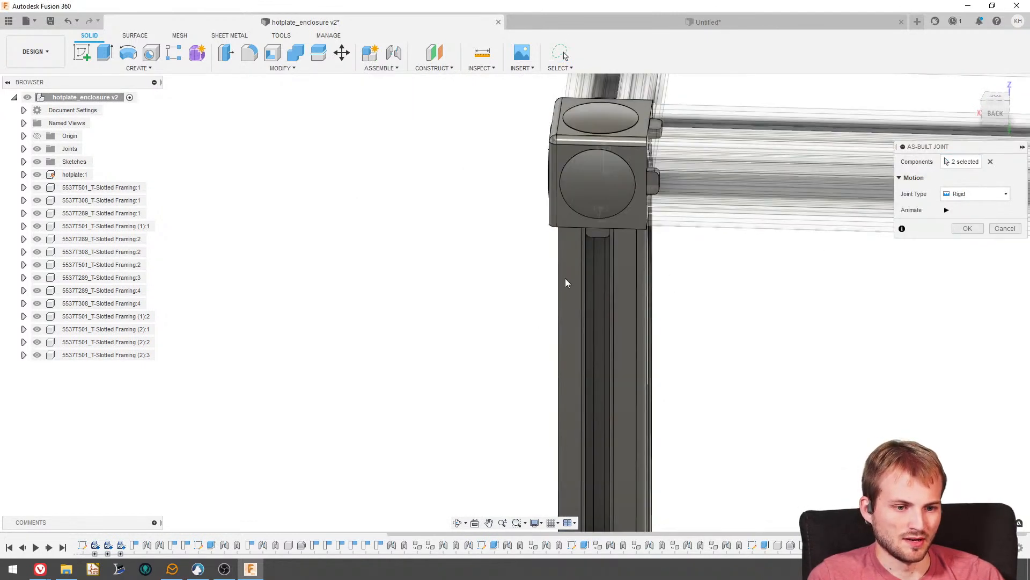
{"action": "scroll", "coordinate": [565, 283], "scroll_direction": "down", "scroll_amount": 3}
{"action": "left_click", "coordinate": [956, 228]}
{"action": "scroll", "coordinate": [469, 233], "scroll_direction": "down", "scroll_amount": 10}
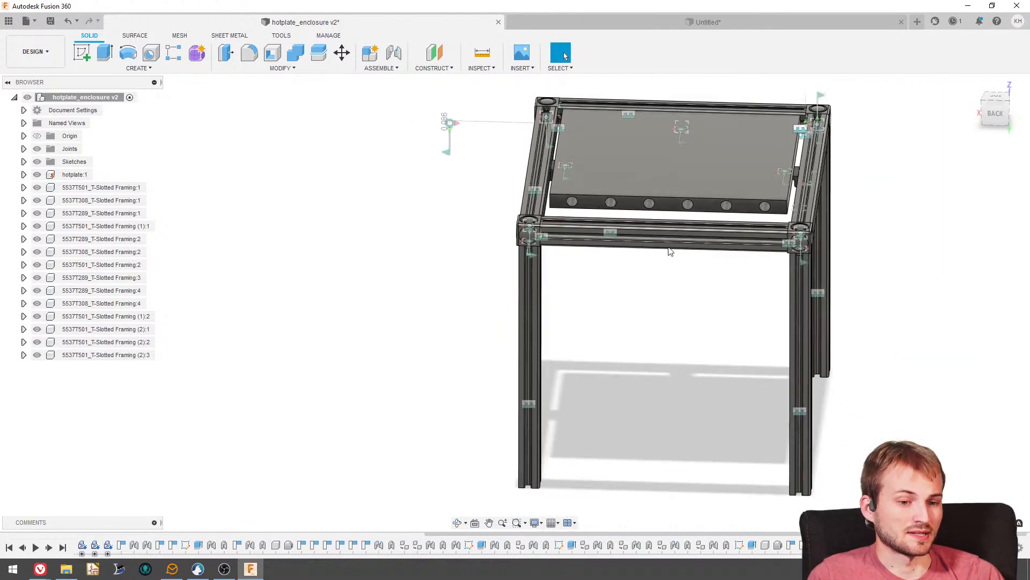
- Paste a fourth leg and move it about X 7.92, Y -3.42, Z -2.66 in, near the last corner connector without a leg
{"action": "middle_click_drag", "start_coordinate": [512, 160], "coordinate": [565, 233], "text": "shift"}
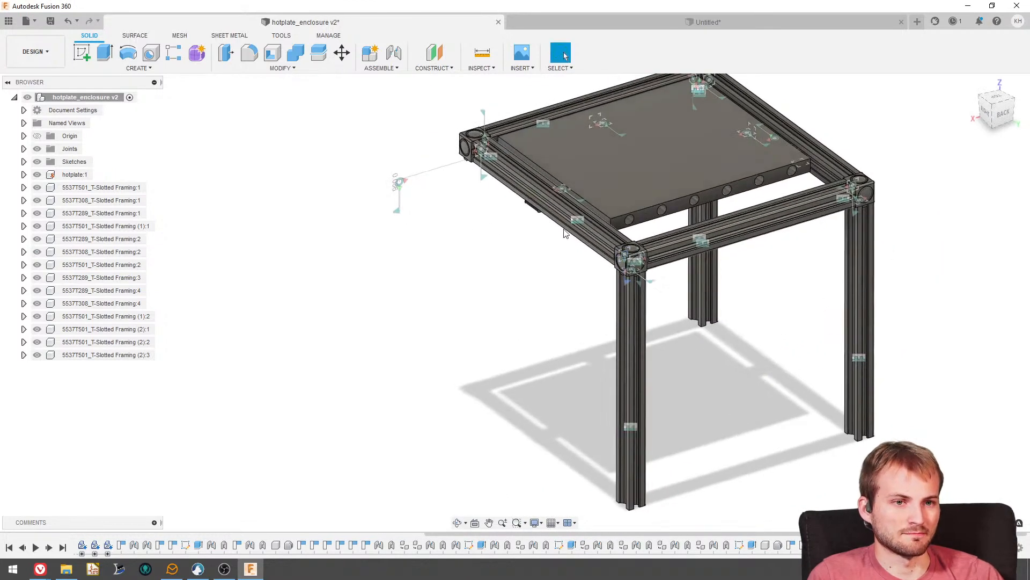
{"action": "scroll", "coordinate": [482, 234], "scroll_direction": "down", "scroll_amount": 4}
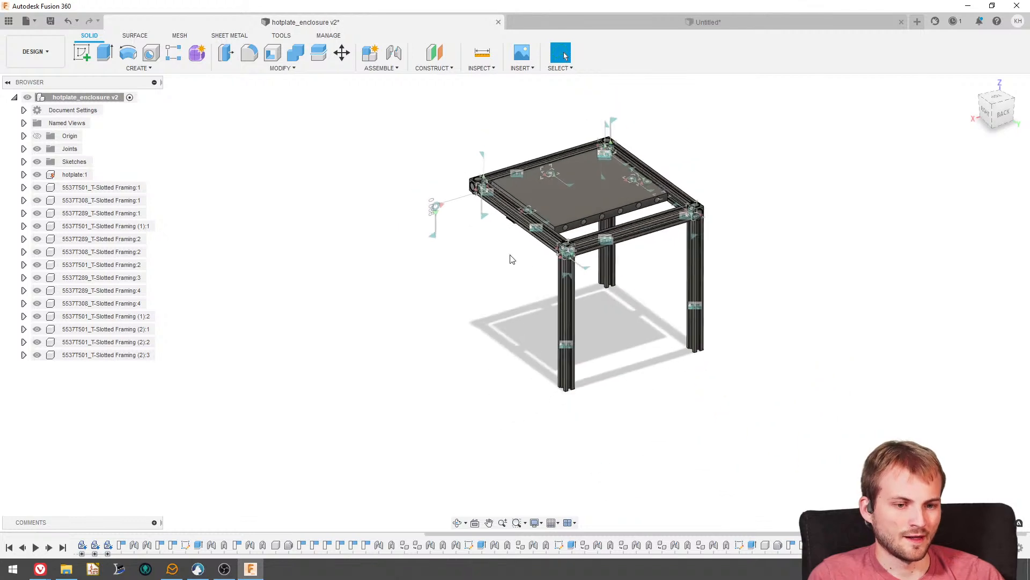
{"action": "scroll", "coordinate": [564, 267], "scroll_direction": "up", "scroll_amount": 5}
{"action": "scroll", "coordinate": [574, 319], "scroll_direction": "down", "scroll_amount": 4}
{"action": "scroll", "coordinate": [588, 188], "scroll_direction": "up", "scroll_amount": 3}
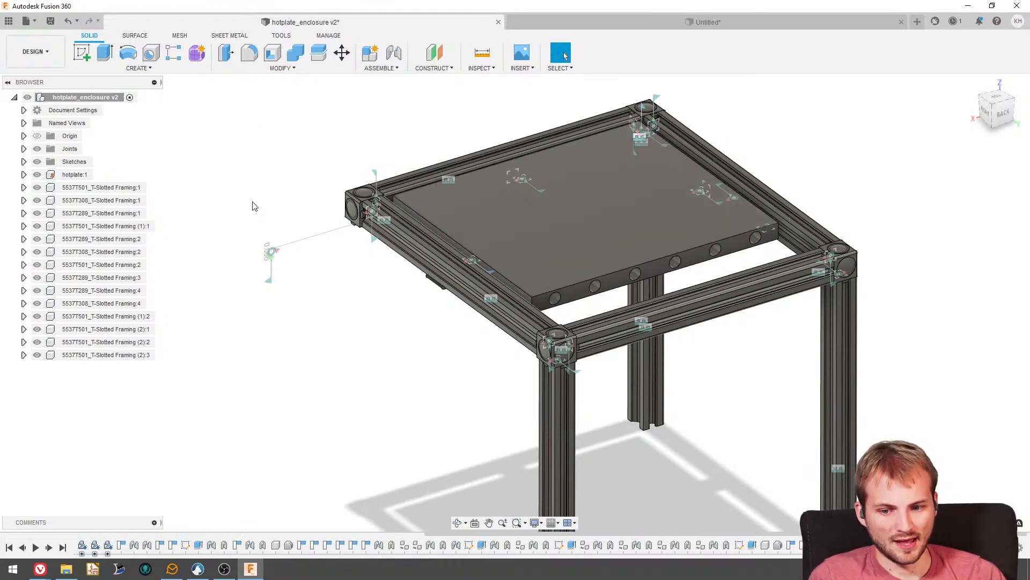
{"action": "key", "text": "ctrl+v"}
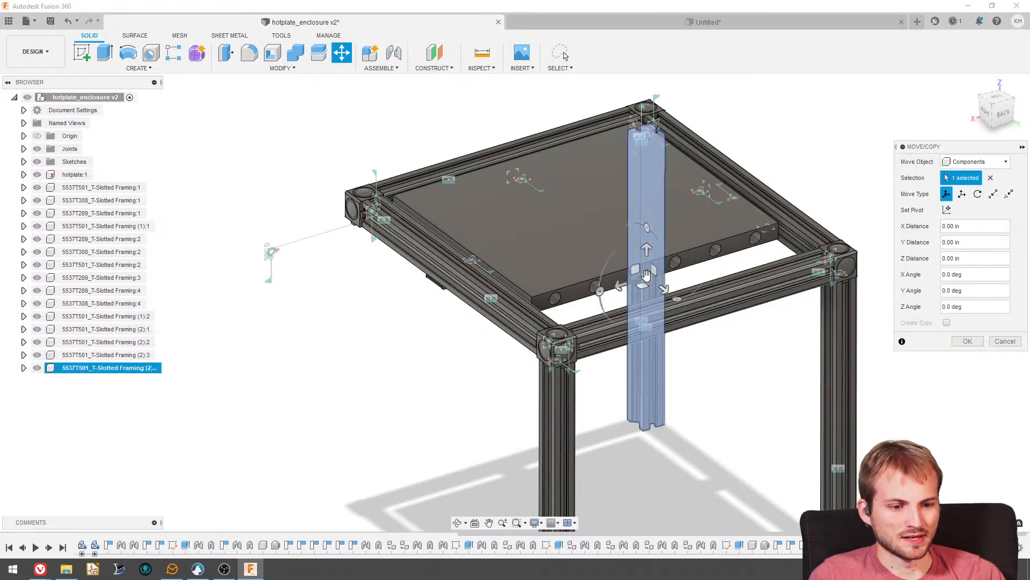
{"action": "left_click_drag", "start_coordinate": [646, 275], "coordinate": [332, 349]}
{"action": "scroll", "coordinate": [319, 234], "scroll_direction": "up", "scroll_amount": 5}
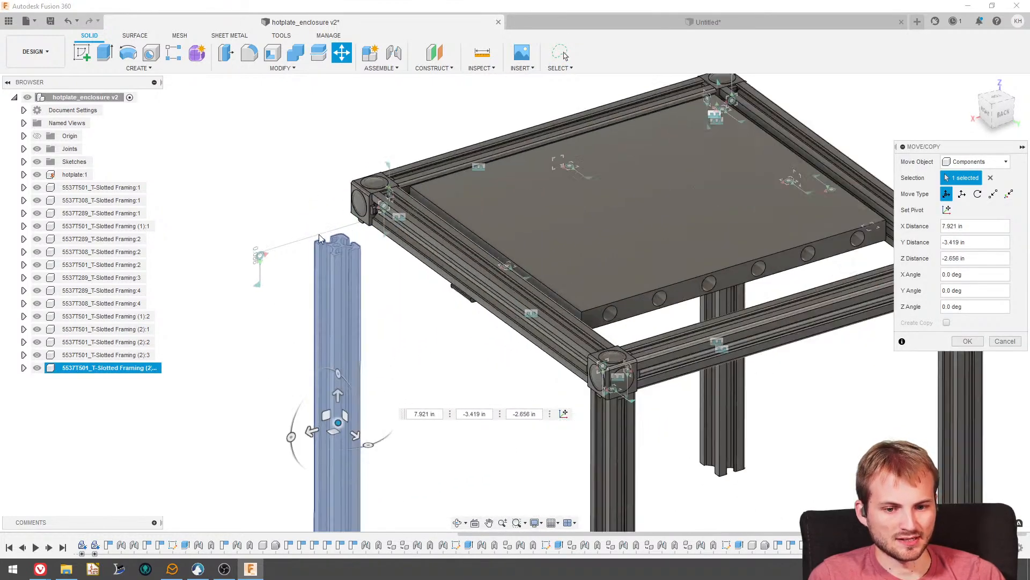
- Joint the hole centre on the fourth leg's upper end to the underside hole of corner connector 5537T289:2 at 0 deg
{"action": "scroll", "coordinate": [348, 222], "scroll_direction": "up", "scroll_amount": 2}
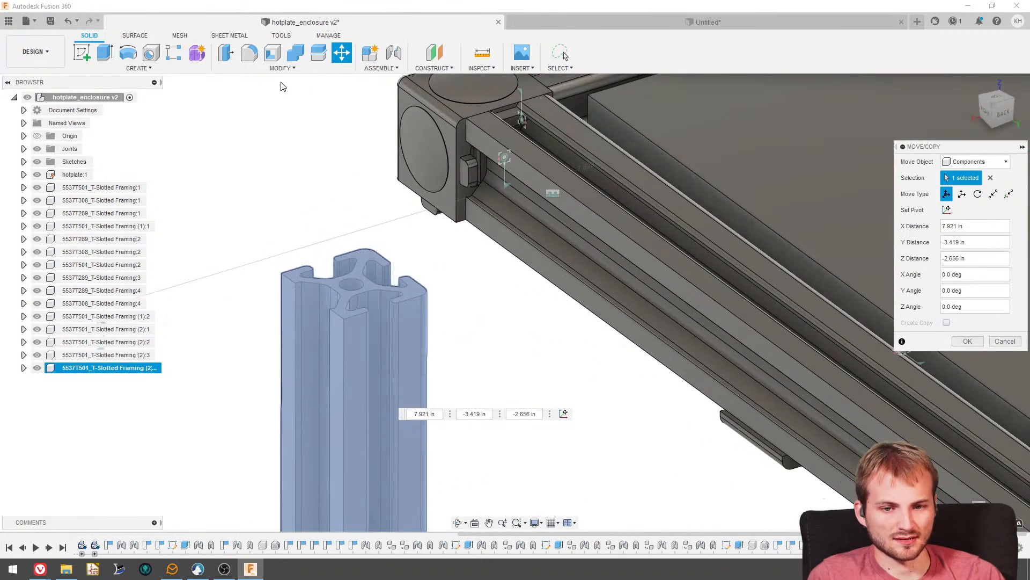
{"action": "left_click", "coordinate": [392, 53]}
{"action": "left_click", "coordinate": [363, 290]}
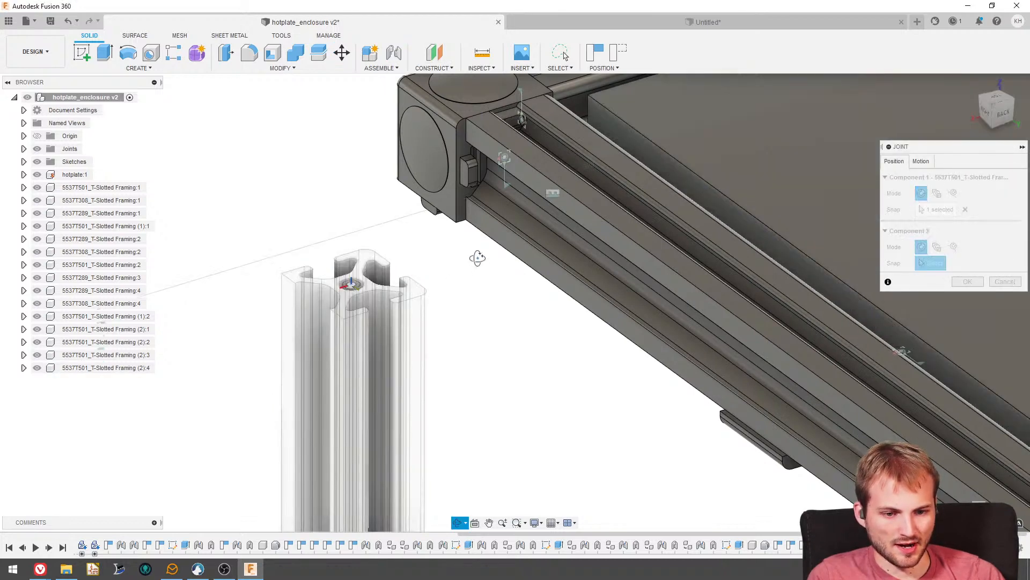
{"action": "middle_click_drag", "start_coordinate": [476, 257], "coordinate": [475, 123], "text": "shift"}
{"action": "scroll", "coordinate": [466, 293], "scroll_direction": "up", "scroll_amount": 4}
{"action": "left_click", "coordinate": [478, 312]}
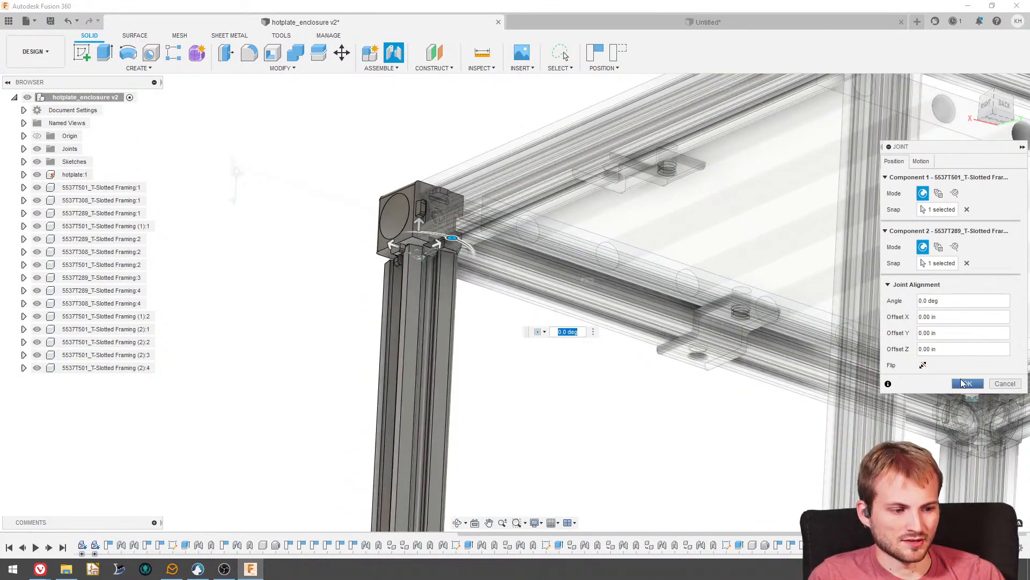
{"action": "left_click", "coordinate": [968, 383]}
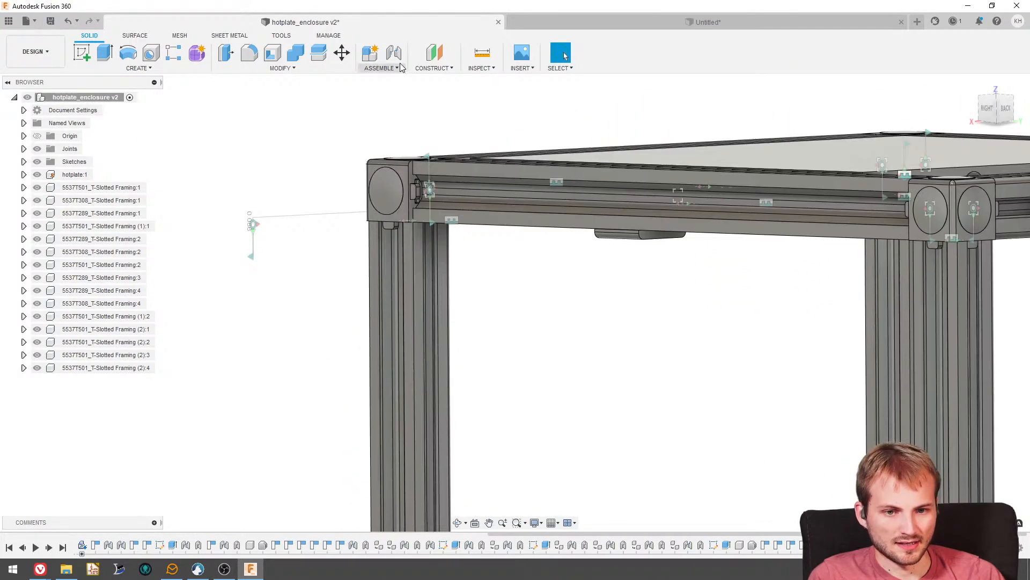
- Add a rigid as-built joint between corner connector 5537T289:2 and the fourth vertical leg
{"action": "left_click", "coordinate": [396, 58]}
{"action": "scroll", "coordinate": [408, 236], "scroll_direction": "up", "scroll_amount": 3}
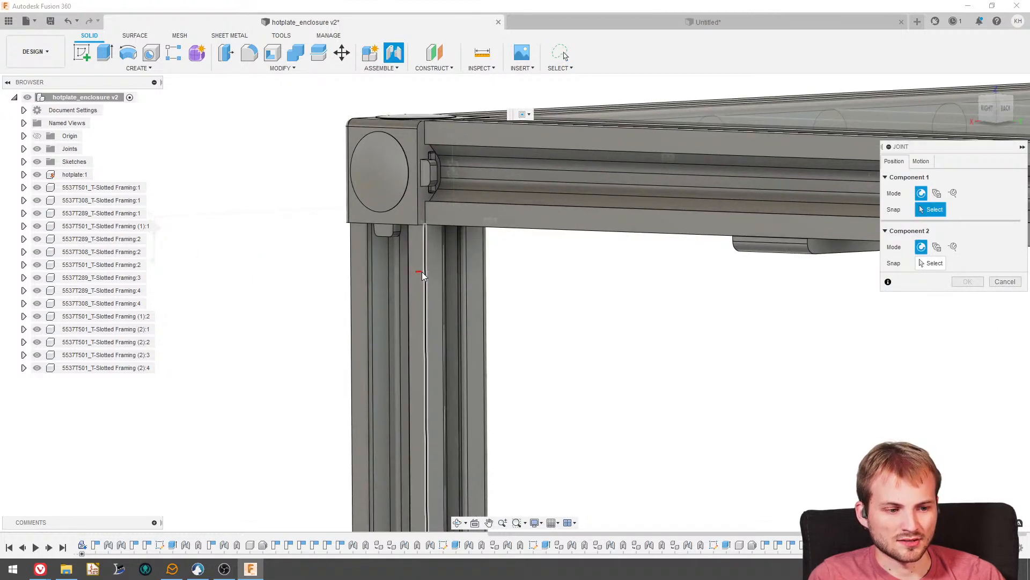
{"action": "left_click", "coordinate": [379, 68]}
{"action": "left_click", "coordinate": [392, 101]}
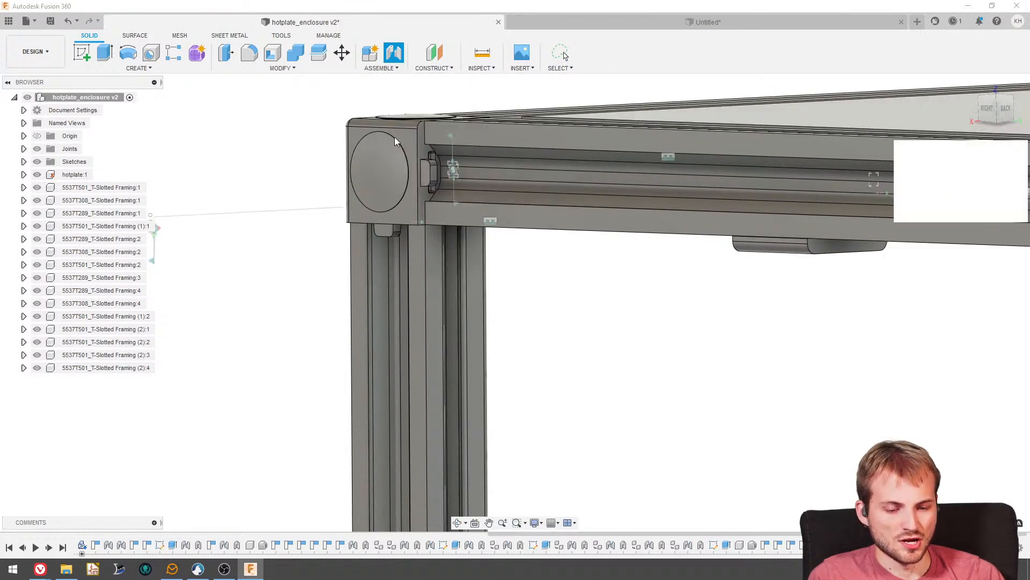
{"action": "left_click", "coordinate": [414, 200]}
{"action": "left_click", "coordinate": [429, 267]}
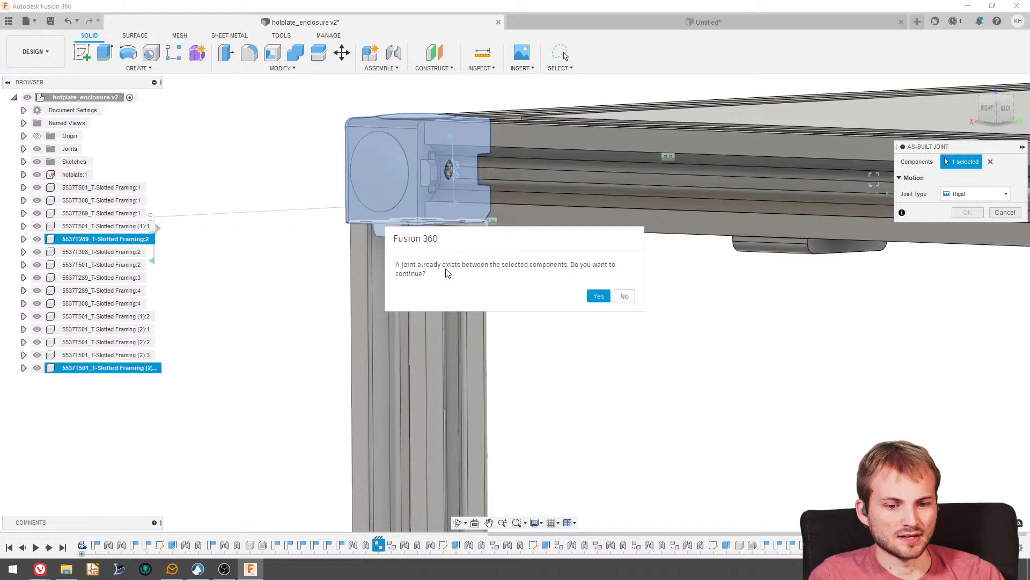
{"action": "left_click", "coordinate": [604, 296]}
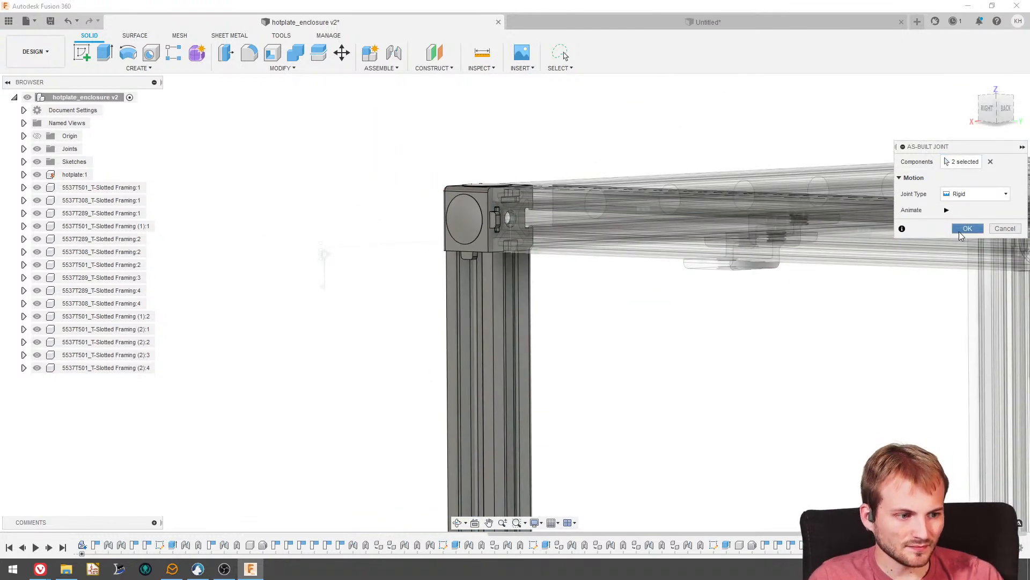
{"action": "left_click", "coordinate": [960, 230]}
- Inspect the four-legged frame from several sides to check the placement of all the legs
{"action": "scroll", "coordinate": [569, 204], "scroll_direction": "down", "scroll_amount": 5}
{"action": "middle_click_drag", "start_coordinate": [579, 199], "coordinate": [667, 235], "text": "shift"}
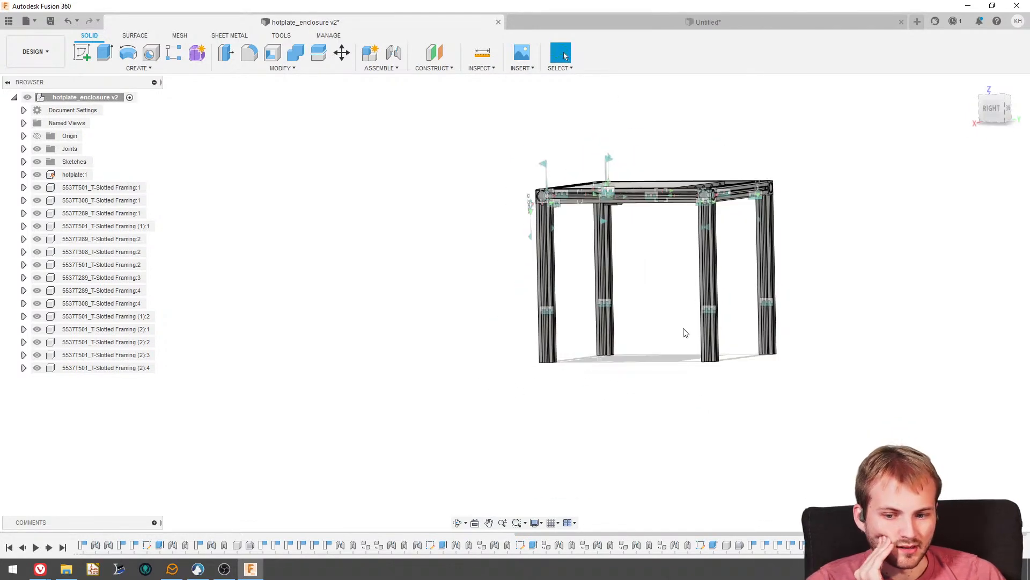
{"action": "middle_click_drag", "start_coordinate": [695, 284], "coordinate": [652, 276], "text": "shift"}
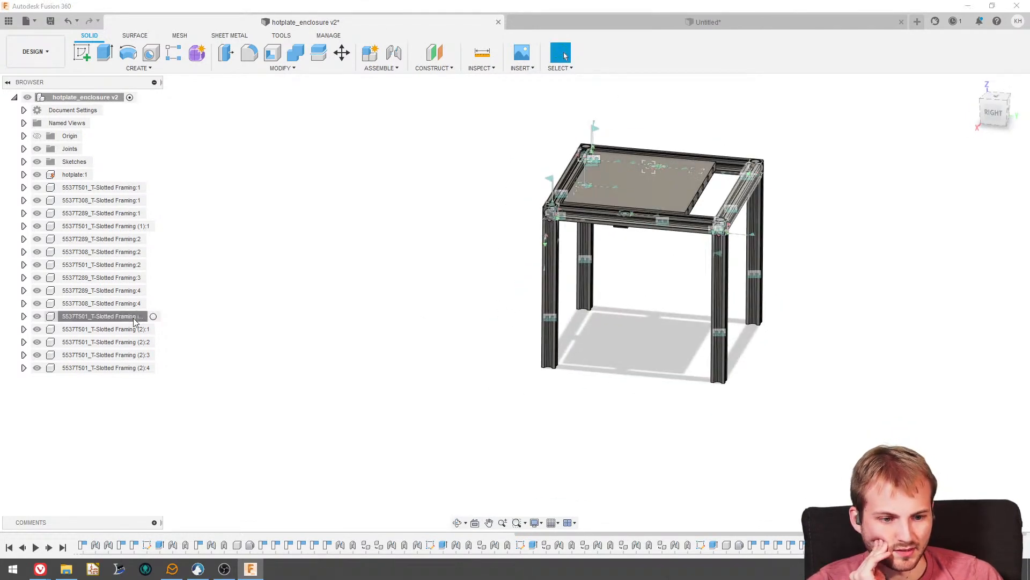
{"action": "left_click", "coordinate": [121, 328]}
{"action": "left_click", "coordinate": [399, 262]}
{"action": "middle_click_drag", "start_coordinate": [403, 260], "coordinate": [458, 226], "text": "shift"}
{"action": "scroll", "coordinate": [452, 212], "scroll_direction": "up", "scroll_amount": 4}
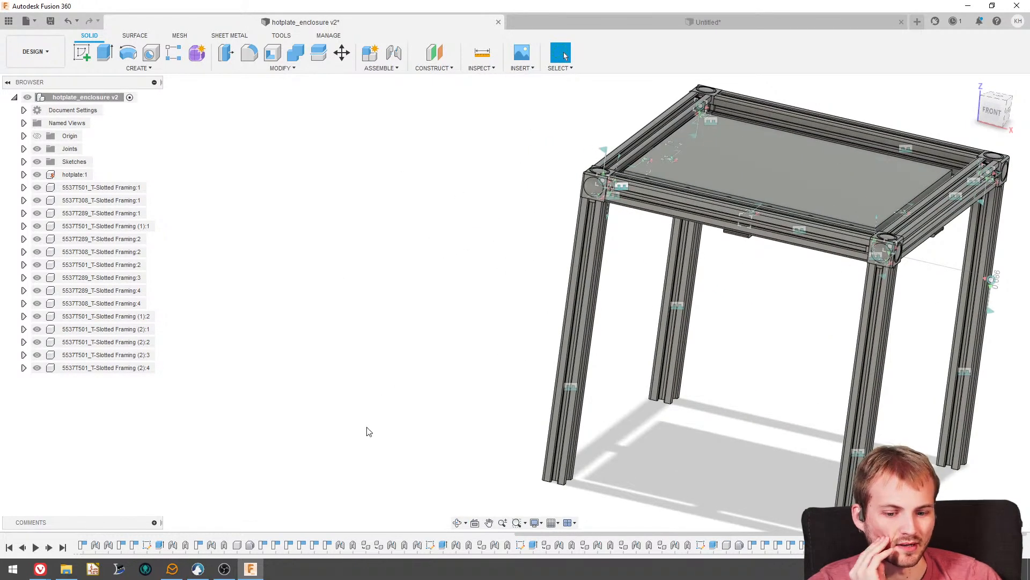
- Turn off the object visibility of joints so their symbols no longer show on the model
{"action": "left_click", "coordinate": [543, 525]}
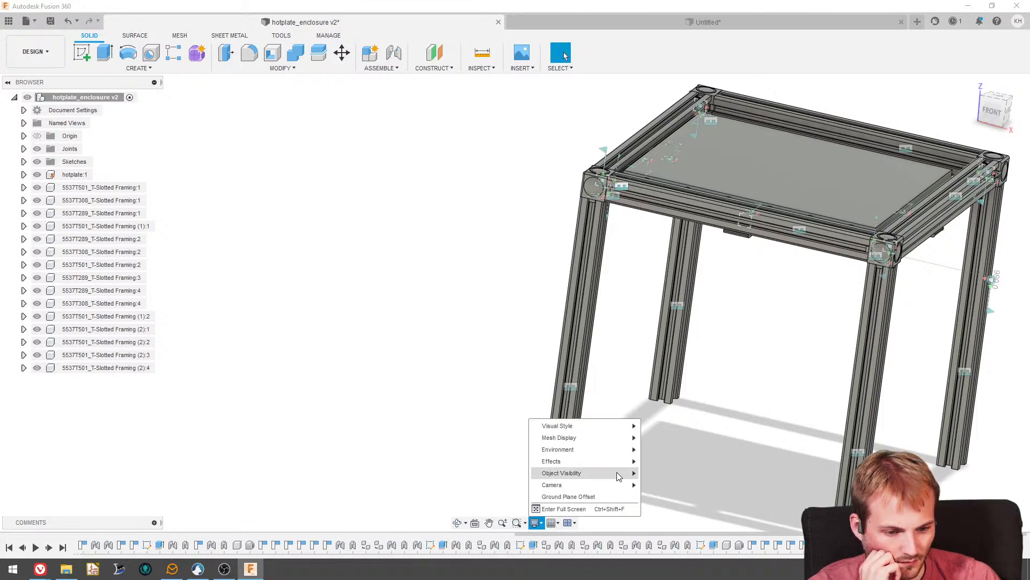
{"action": "mouse_move", "coordinate": [622, 477]}
{"action": "left_click", "coordinate": [671, 553]}
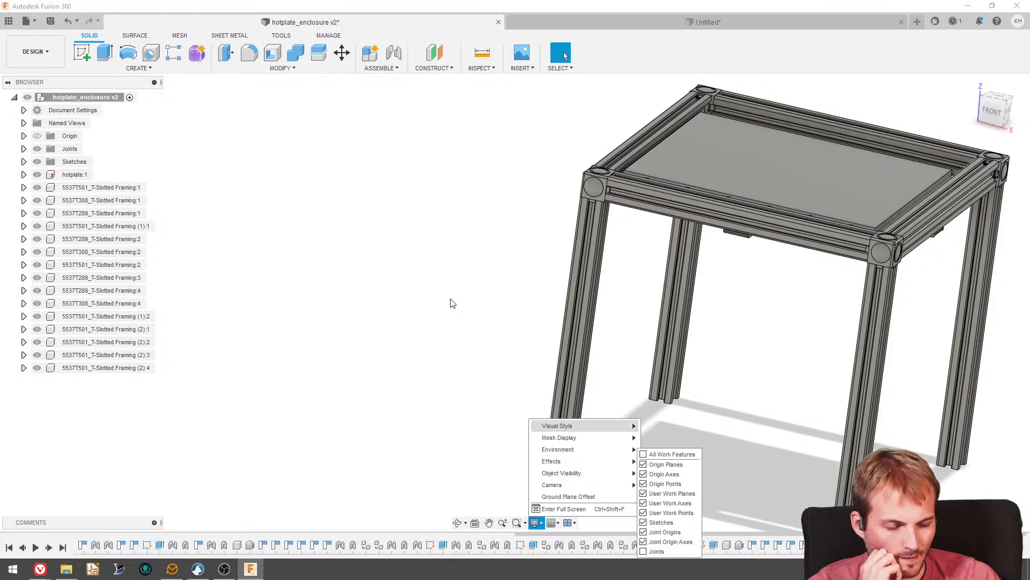
{"action": "left_click", "coordinate": [454, 196]}
- Create a new sketch on the front XZ origin plane
{"action": "scroll", "coordinate": [455, 200], "scroll_direction": "up", "scroll_amount": 3}
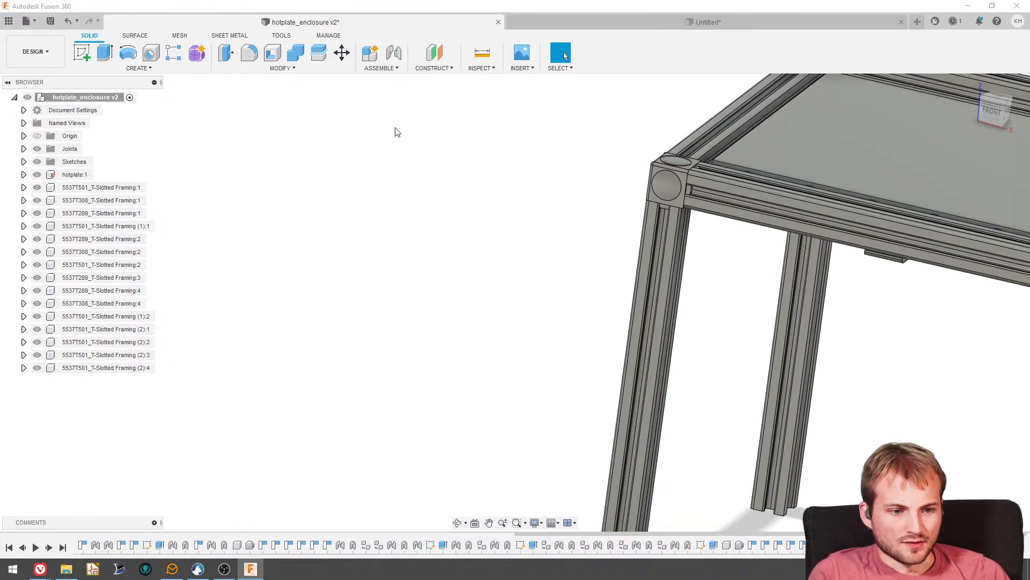
{"action": "left_click", "coordinate": [94, 56]}
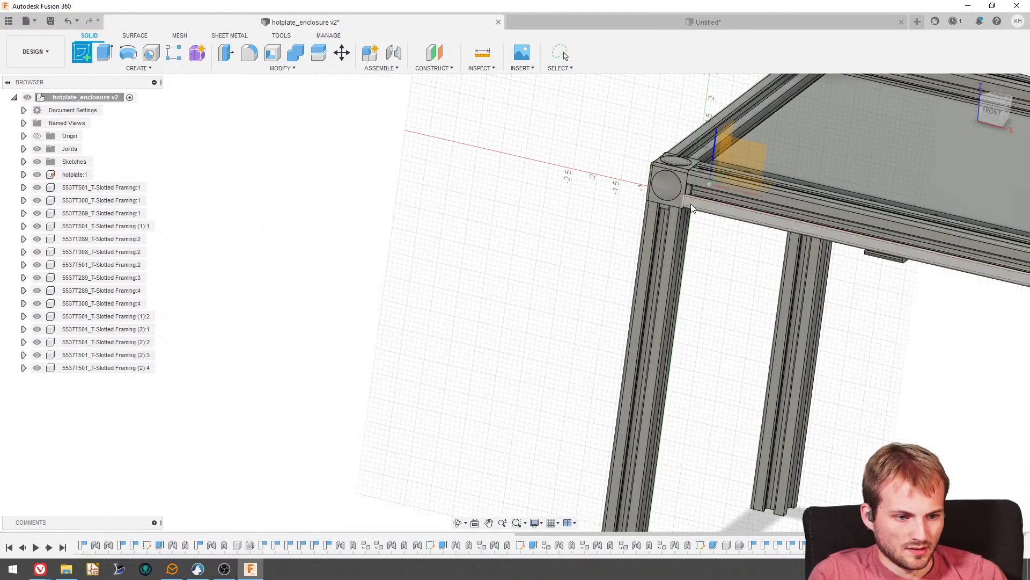
{"action": "left_click", "coordinate": [735, 155]}
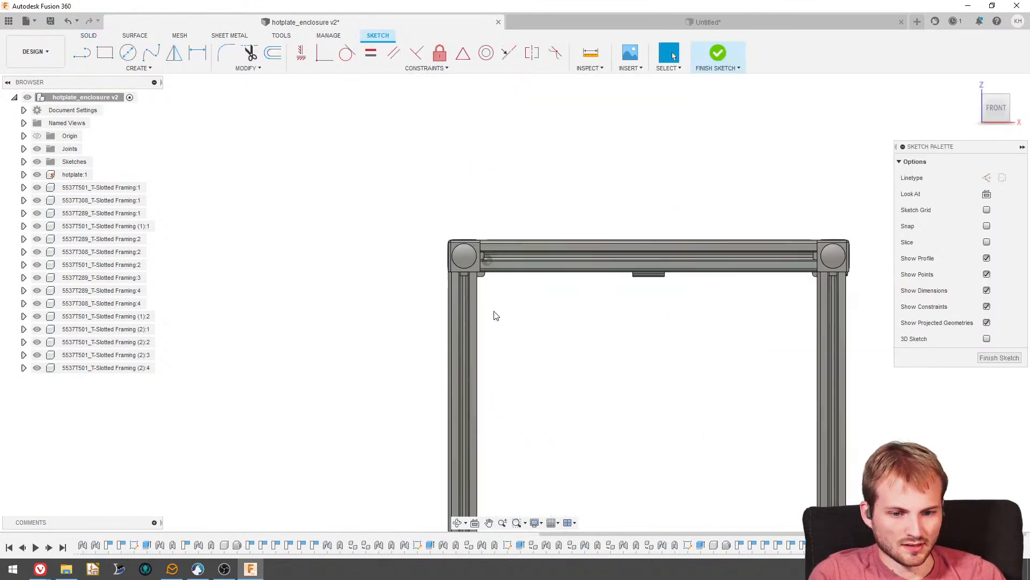
{"action": "scroll", "coordinate": [492, 315], "scroll_direction": "up", "scroll_amount": 3}
{"action": "key", "text": "r"}
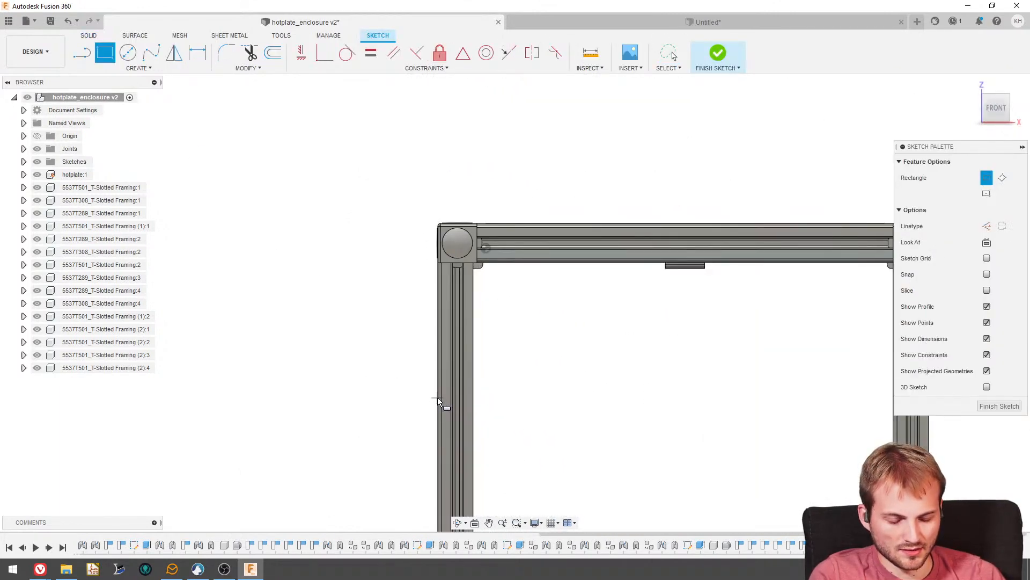
{"action": "key", "text": "Escape"}
- Project the outer side faces of leg 5537T501 (2):1 and corner connector 5537T289:1 into the sketch with projection link on
{"action": "left_click", "coordinate": [135, 69]}
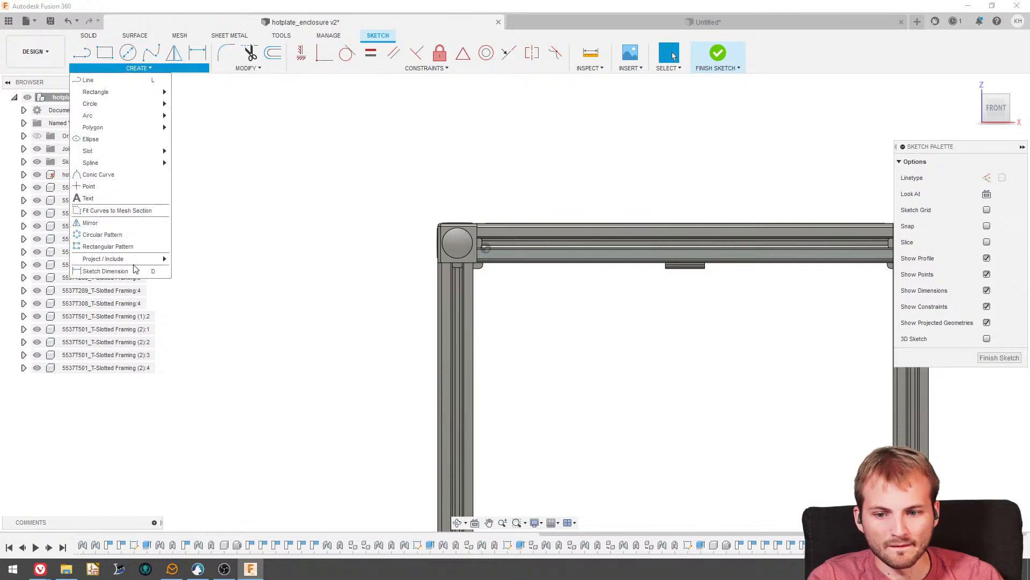
{"action": "left_click", "coordinate": [188, 259]}
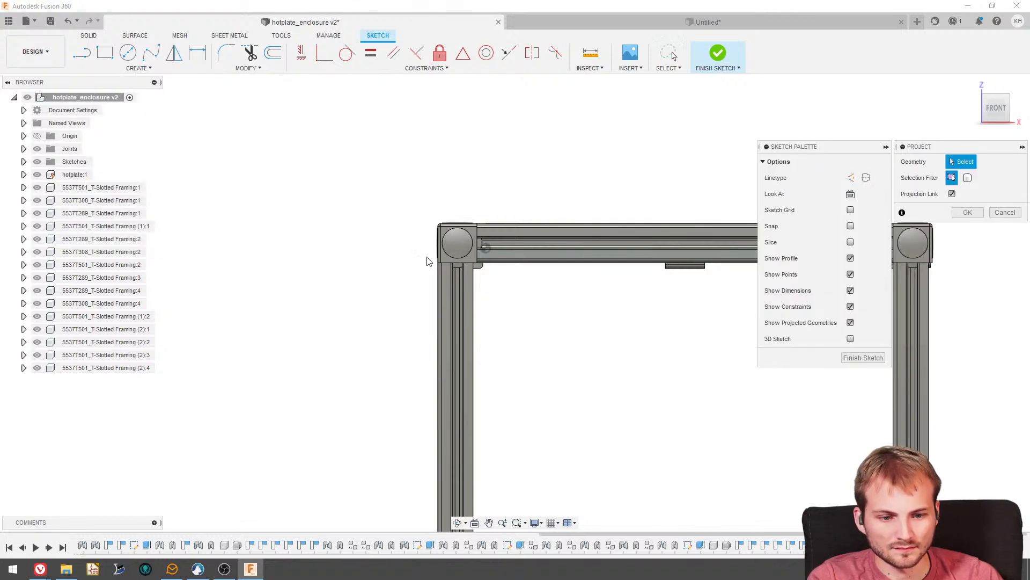
{"action": "scroll", "coordinate": [294, 191], "scroll_direction": "down", "scroll_amount": 3}
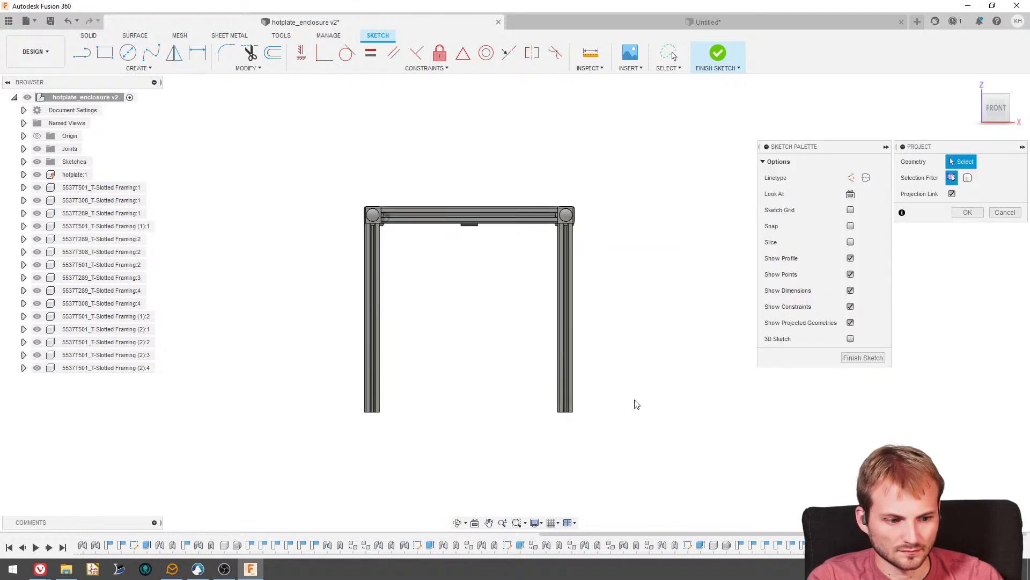
{"action": "scroll", "coordinate": [375, 236], "scroll_direction": "up", "scroll_amount": 5}
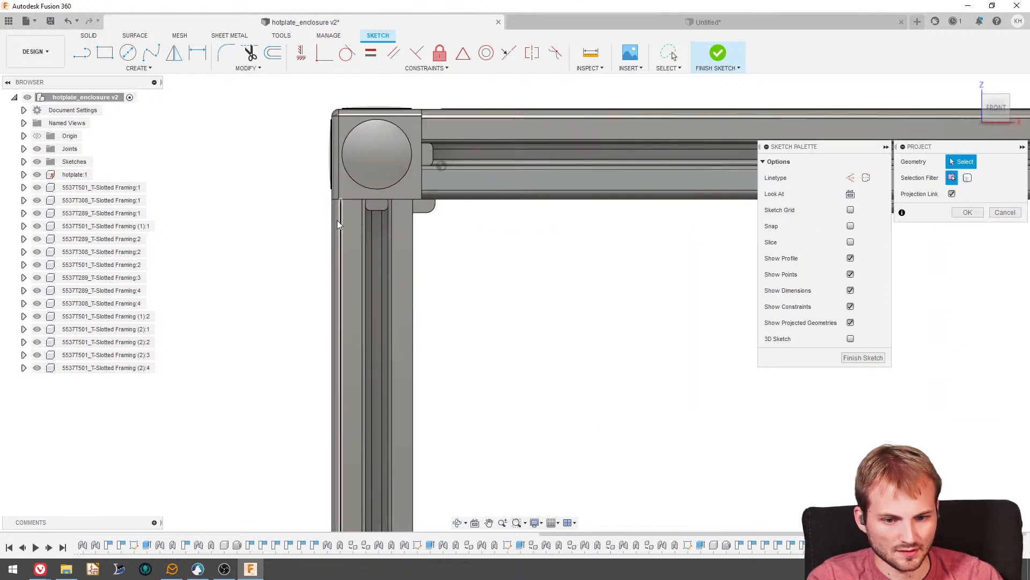
{"action": "left_click", "coordinate": [336, 221]}
{"action": "left_click", "coordinate": [334, 189]}
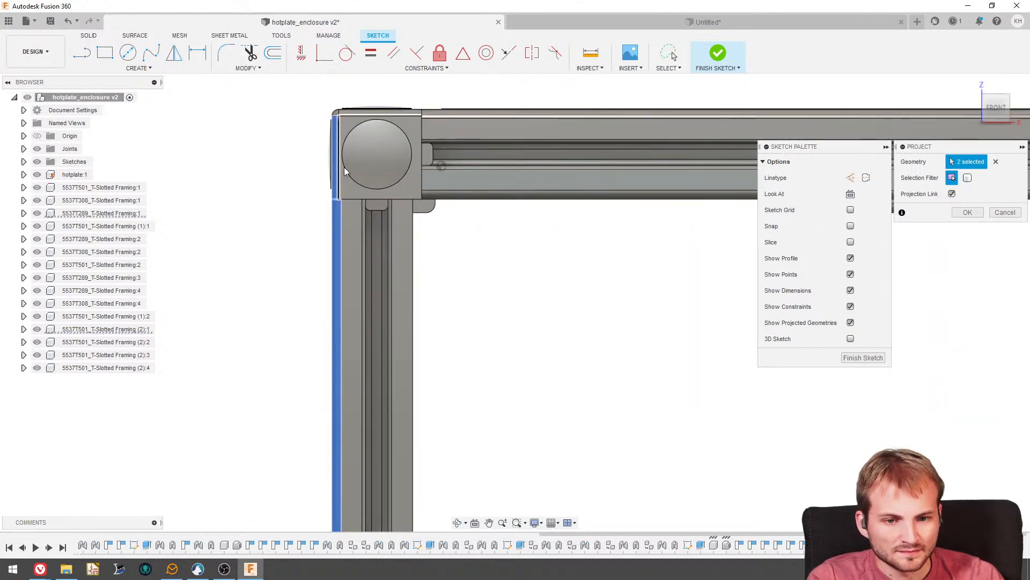
- Add the front rail's upper face and the opposite front leg's outer side to the projected sketch geometry
{"action": "scroll", "coordinate": [317, 246], "scroll_direction": "down", "scroll_amount": 2}
{"action": "scroll", "coordinate": [317, 244], "scroll_direction": "down", "scroll_amount": 2}
{"action": "scroll", "coordinate": [455, 181], "scroll_direction": "up", "scroll_amount": 4}
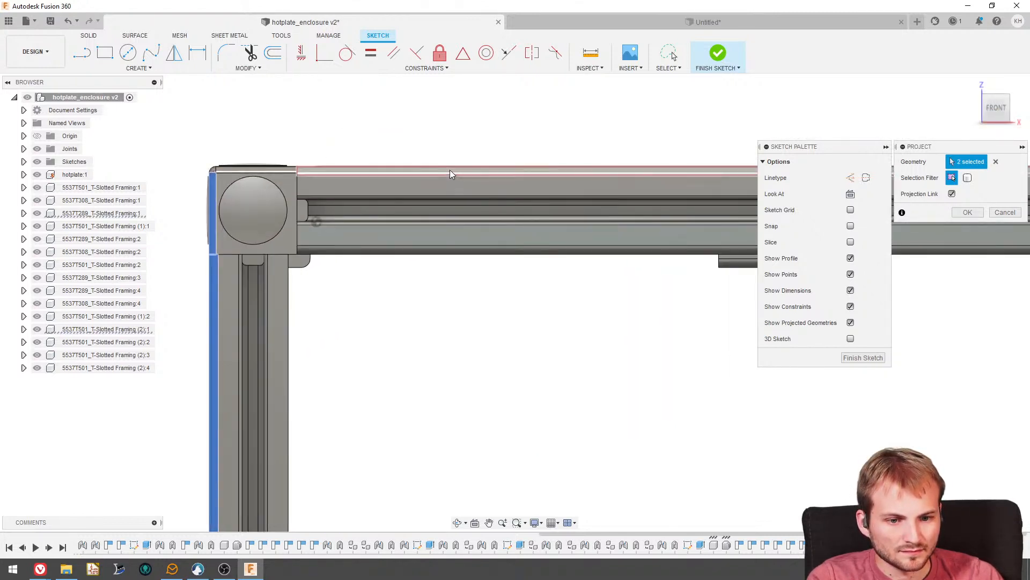
{"action": "left_click", "coordinate": [449, 169]}
{"action": "scroll", "coordinate": [266, 222], "scroll_direction": "down", "scroll_amount": 4}
{"action": "scroll", "coordinate": [452, 289], "scroll_direction": "down", "scroll_amount": 2}
{"action": "scroll", "coordinate": [663, 316], "scroll_direction": "up", "scroll_amount": 3}
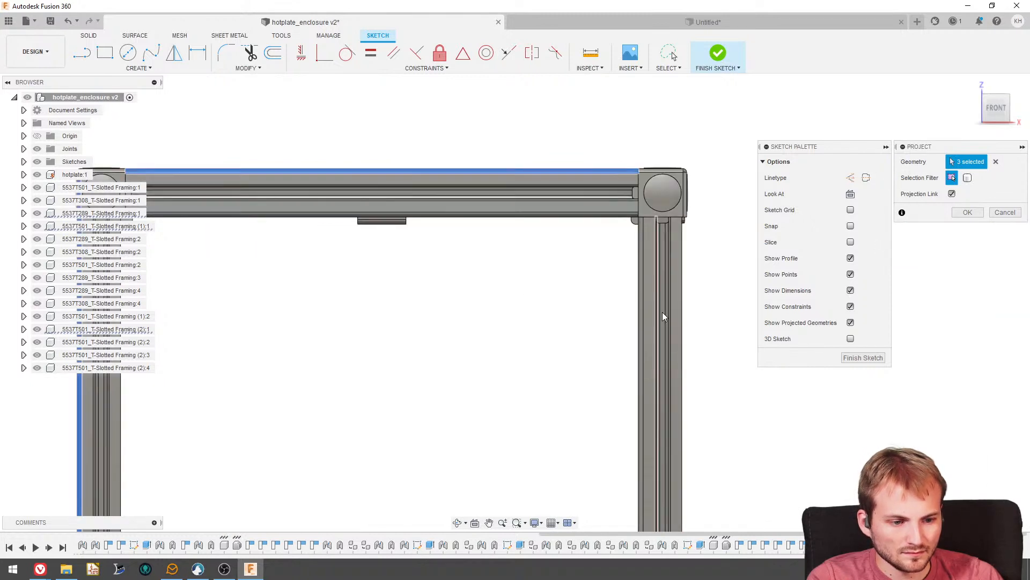
{"action": "left_click", "coordinate": [680, 335]}
{"action": "left_click", "coordinate": [967, 212]}
- Sketch a two-point rectangle from just outside the frame's upper corner beside connector 5537T289:1 into the front opening
{"action": "scroll", "coordinate": [507, 156], "scroll_direction": "down", "scroll_amount": 3}
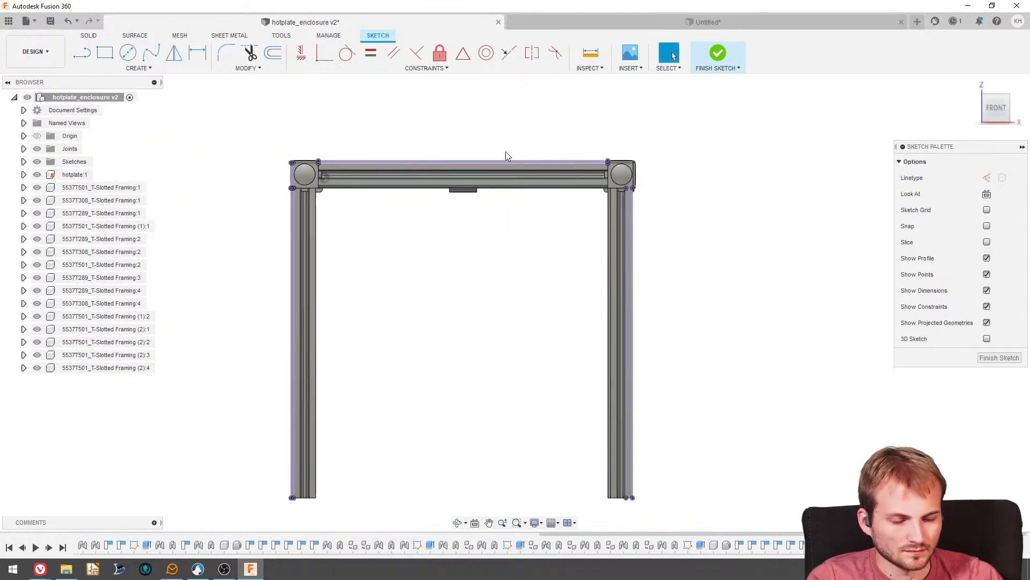
{"action": "left_click", "coordinate": [106, 56]}
{"action": "scroll", "coordinate": [295, 160], "scroll_direction": "up", "scroll_amount": 4}
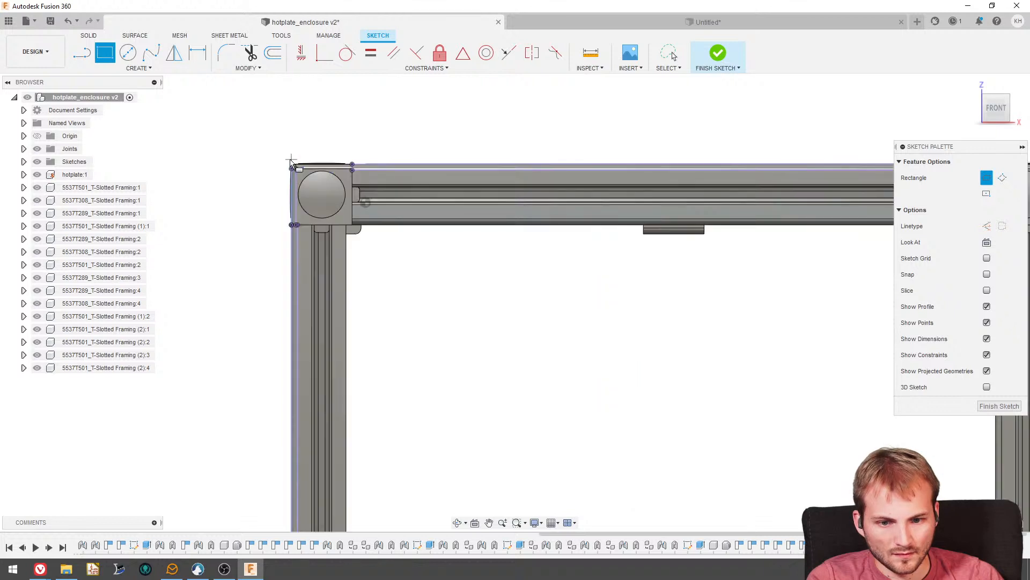
{"action": "scroll", "coordinate": [280, 135], "scroll_direction": "up", "scroll_amount": 2}
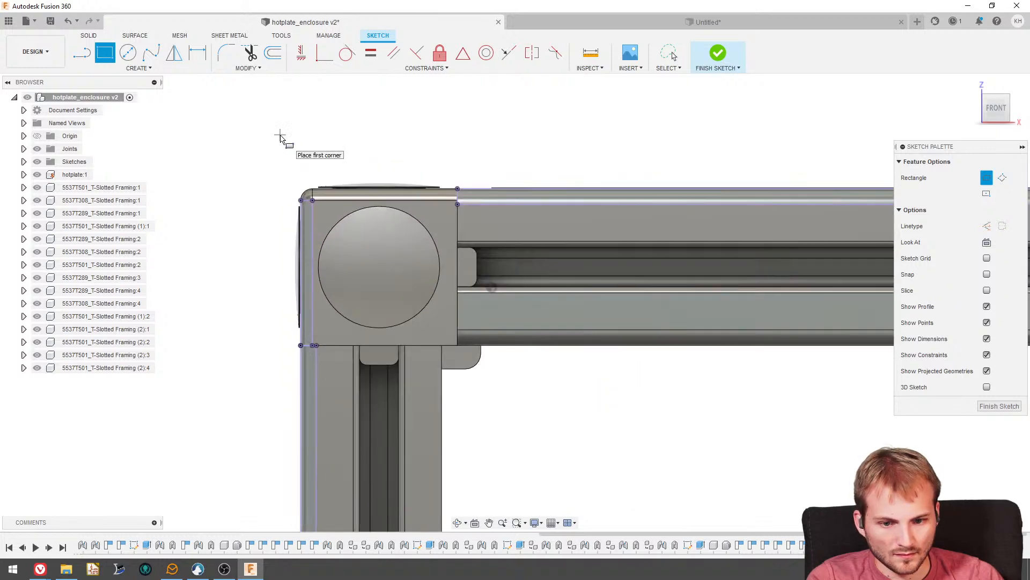
{"action": "left_click", "coordinate": [280, 138]}
{"action": "left_click", "coordinate": [730, 446]}
{"action": "key", "text": "Escape"}
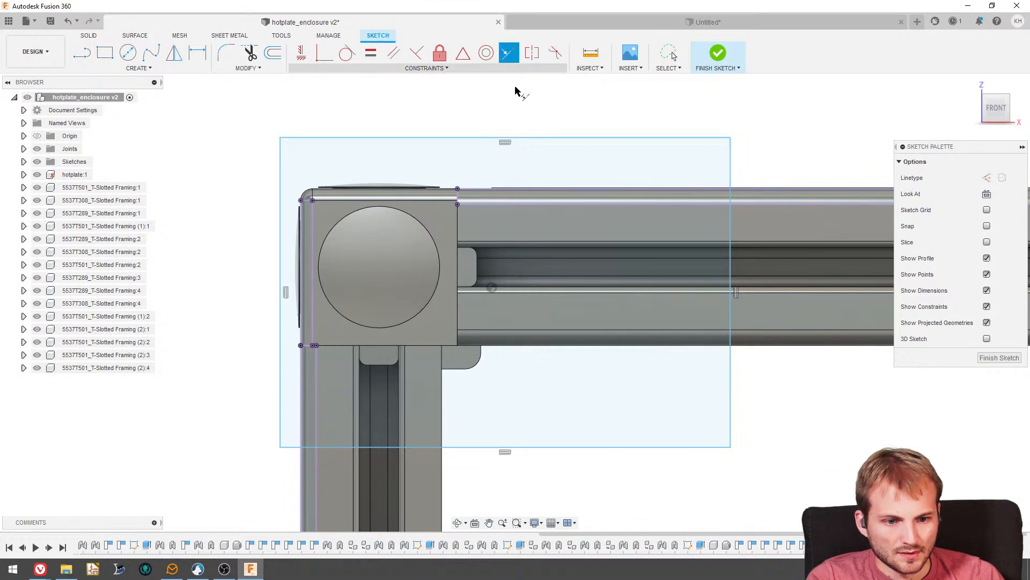
- Make the rectangle's upper edge collinear with the projected rail top, and its outer vertical edge collinear with the projected leg side
{"action": "left_click_drag", "start_coordinate": [533, 144], "coordinate": [483, 200]}
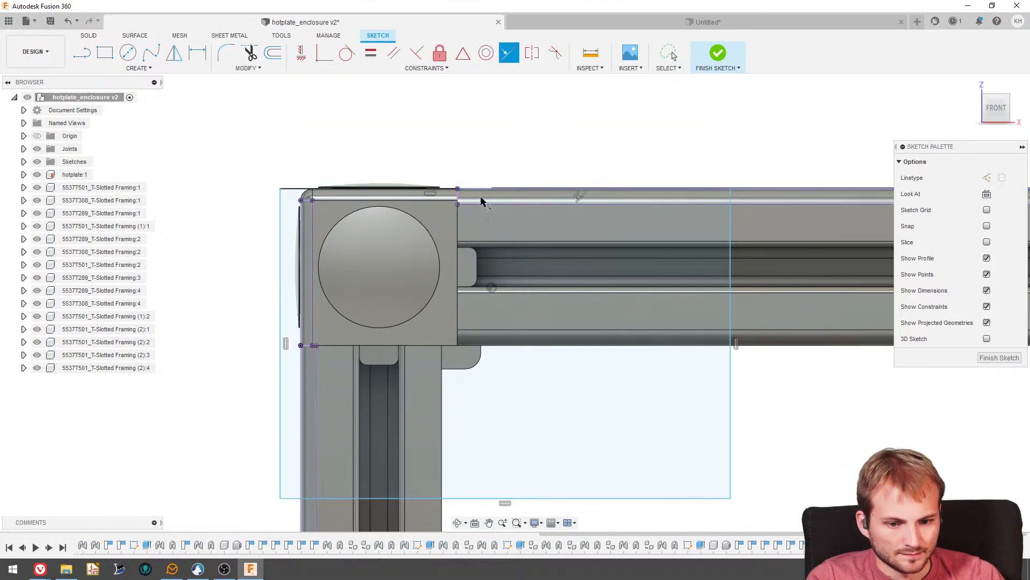
{"action": "left_click", "coordinate": [302, 406]}
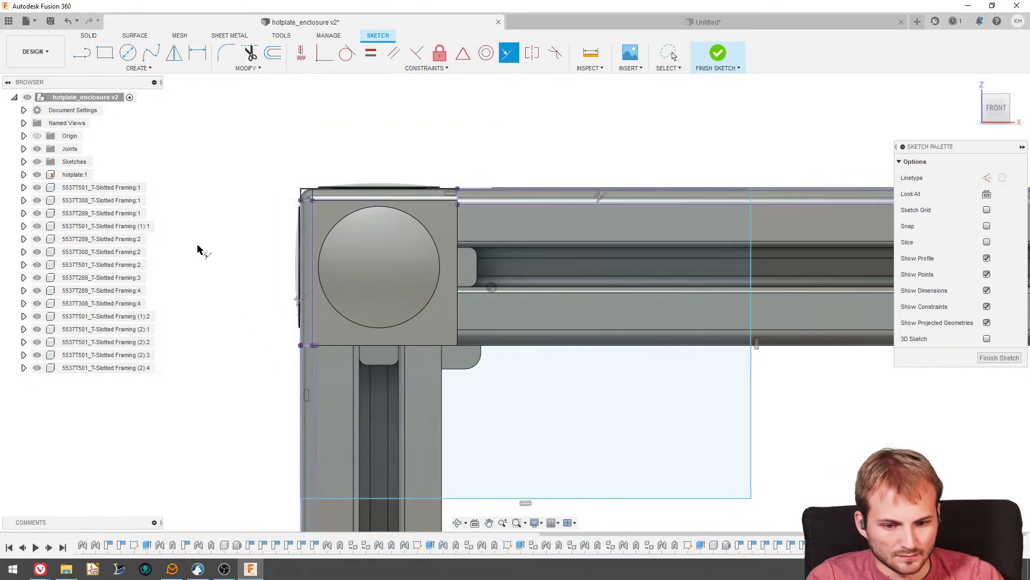
- Stretch the front rectangle across the opening to the opposite leg and adjust the height of its lower edge
{"action": "scroll", "coordinate": [215, 209], "scroll_direction": "down", "scroll_amount": 5}
{"action": "key", "text": "Escape"}
{"action": "mouse_move", "coordinate": [440, 330]}
{"action": "left_mouse_down"}
{"action": "mouse_move", "coordinate": [546, 344]}
{"action": "mouse_move", "coordinate": [538, 330]}
{"action": "mouse_move", "coordinate": [744, 393]}
{"action": "mouse_move", "coordinate": [771, 450]}
{"action": "mouse_move", "coordinate": [802, 459]}
{"action": "left_mouse_up"}
{"action": "scroll", "coordinate": [537, 330], "scroll_direction": "down", "scroll_amount": 4}
{"action": "scroll", "coordinate": [745, 394], "scroll_direction": "down", "scroll_amount": 3}
{"action": "scroll", "coordinate": [772, 451], "scroll_direction": "up", "scroll_amount": 4}
{"action": "scroll", "coordinate": [794, 458], "scroll_direction": "up", "scroll_amount": 3}
{"action": "scroll", "coordinate": [485, 359], "scroll_direction": "down", "scroll_amount": 4}
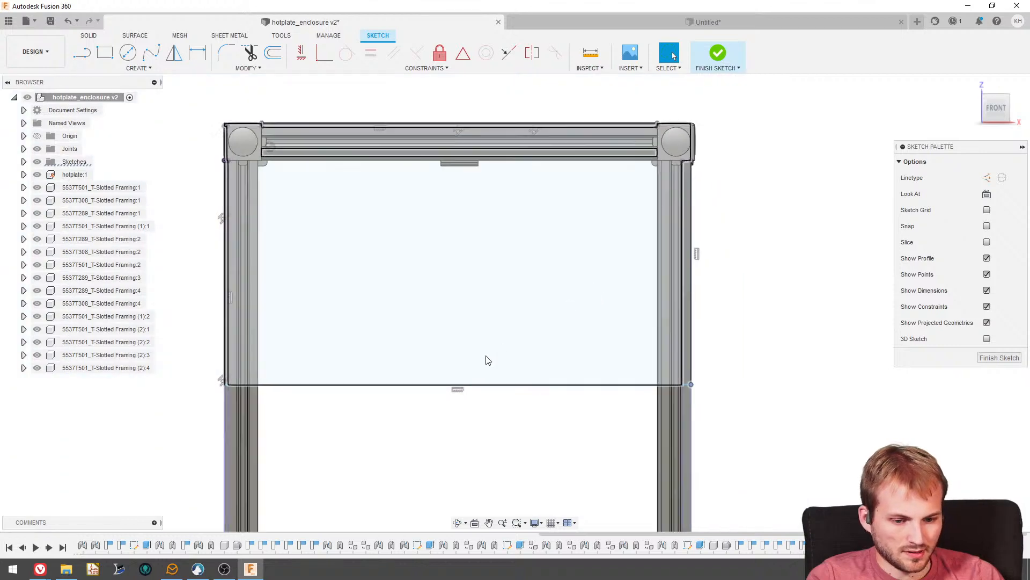
{"action": "mouse_move", "coordinate": [485, 382]}
{"action": "left_mouse_down"}
{"action": "mouse_move", "coordinate": [469, 497]}
{"action": "mouse_move", "coordinate": [460, 432]}
{"action": "mouse_move", "coordinate": [477, 386]}
{"action": "left_mouse_up"}
{"action": "mouse_move", "coordinate": [477, 385]}
{"action": "middle_mouse_down", "text": "shift"}
{"action": "mouse_move", "coordinate": [485, 334]}
{"action": "mouse_move", "coordinate": [504, 343]}
{"action": "middle_mouse_up", "text": "shift"}
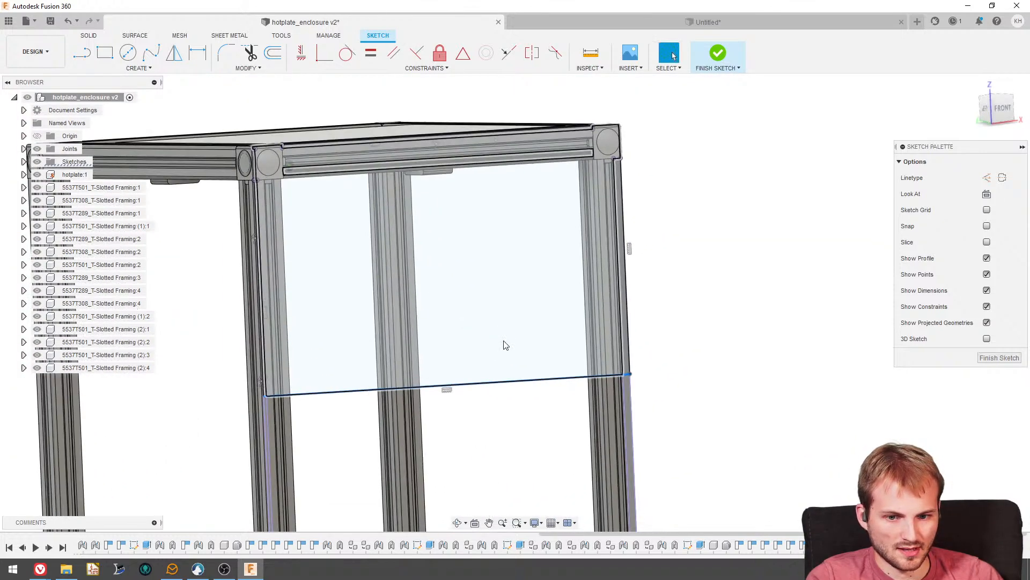
- Extrude the large front rectangle profile and the enclosed rail profile about 0.20 in outward as a new body
{"action": "left_click", "coordinate": [89, 36]}
{"action": "key", "text": "e"}
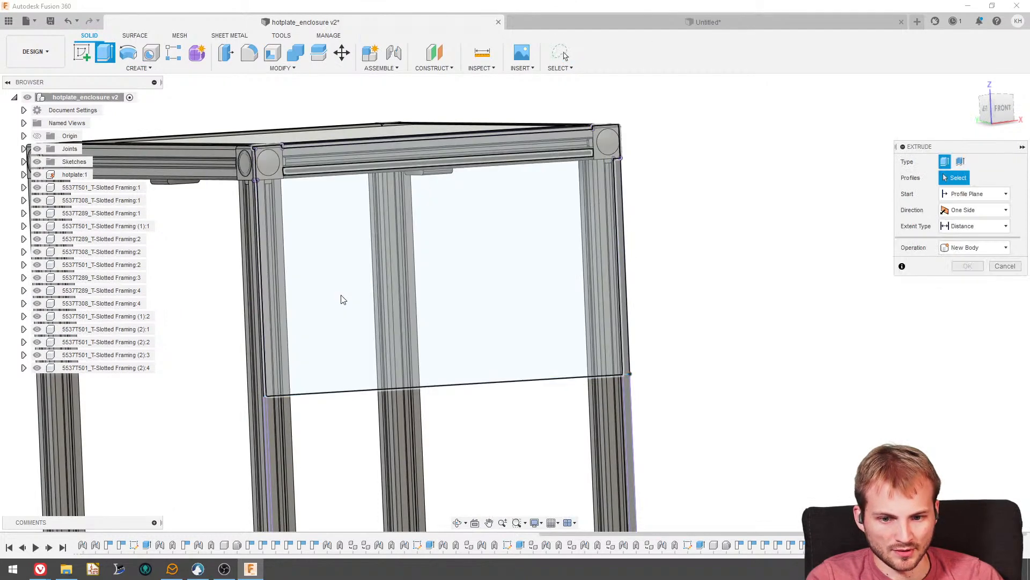
{"action": "left_click", "coordinate": [342, 281]}
{"action": "scroll", "coordinate": [355, 185], "scroll_direction": "up", "scroll_amount": 5}
{"action": "left_click", "coordinate": [360, 175]}
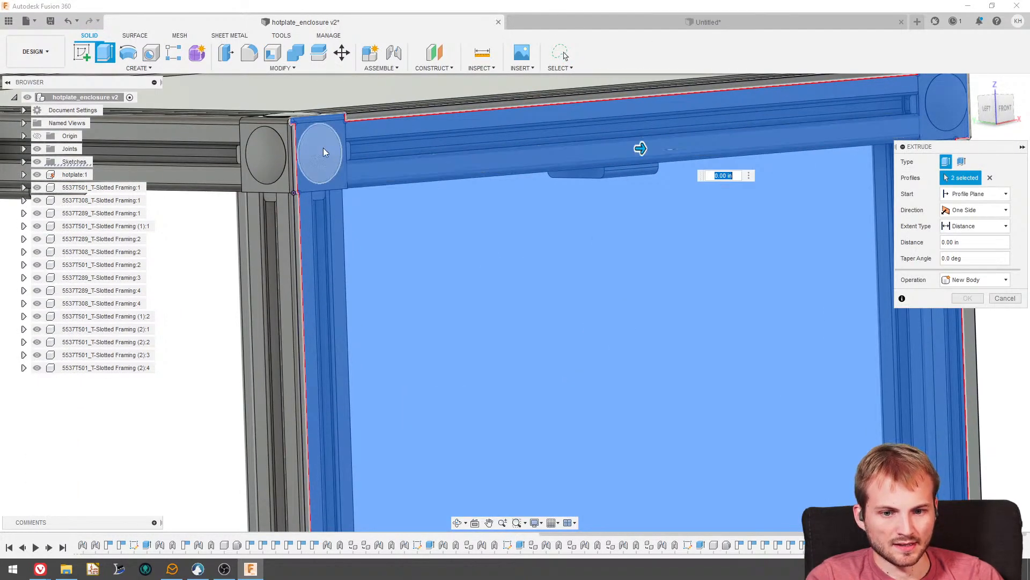
{"action": "scroll", "coordinate": [321, 153], "scroll_direction": "up", "scroll_amount": 3}
{"action": "scroll", "coordinate": [320, 159], "scroll_direction": "down", "scroll_amount": 8}
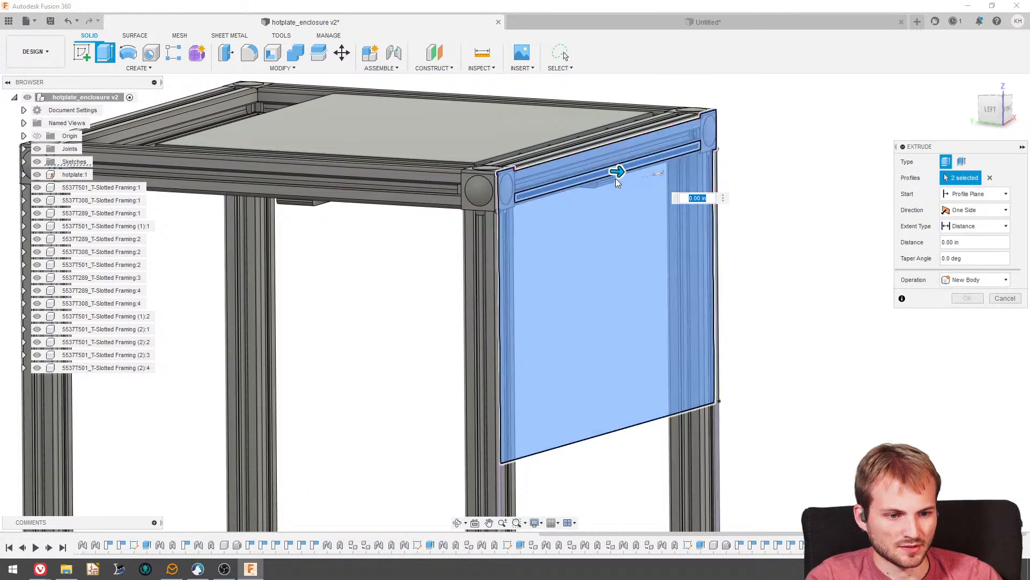
{"action": "left_click_drag", "start_coordinate": [617, 172], "coordinate": [627, 179]}
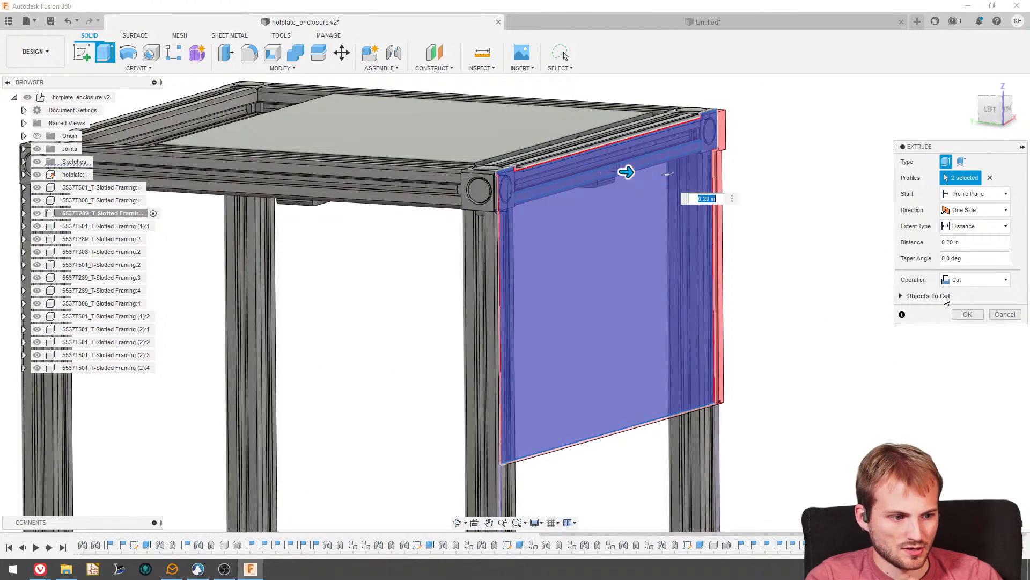
{"action": "left_click", "coordinate": [976, 279]}
{"action": "left_click", "coordinate": [966, 324]}
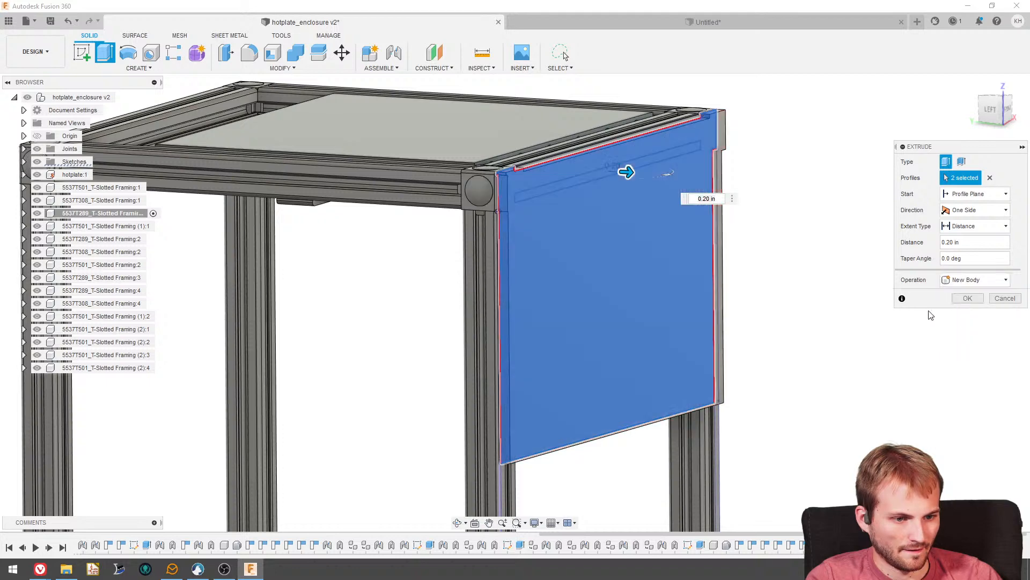
- Add the narrow leftover profiles along the rail top, corner connector and both outer leg edges to the extrusion
{"action": "scroll", "coordinate": [532, 156], "scroll_direction": "up", "scroll_amount": 7}
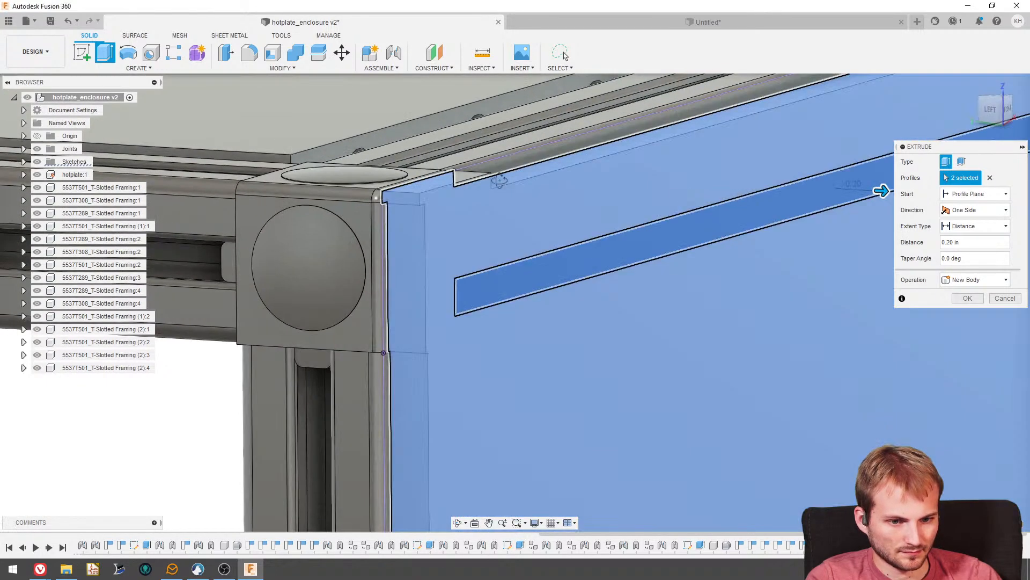
{"action": "middle_click_drag", "start_coordinate": [497, 178], "coordinate": [466, 170], "text": "shift"}
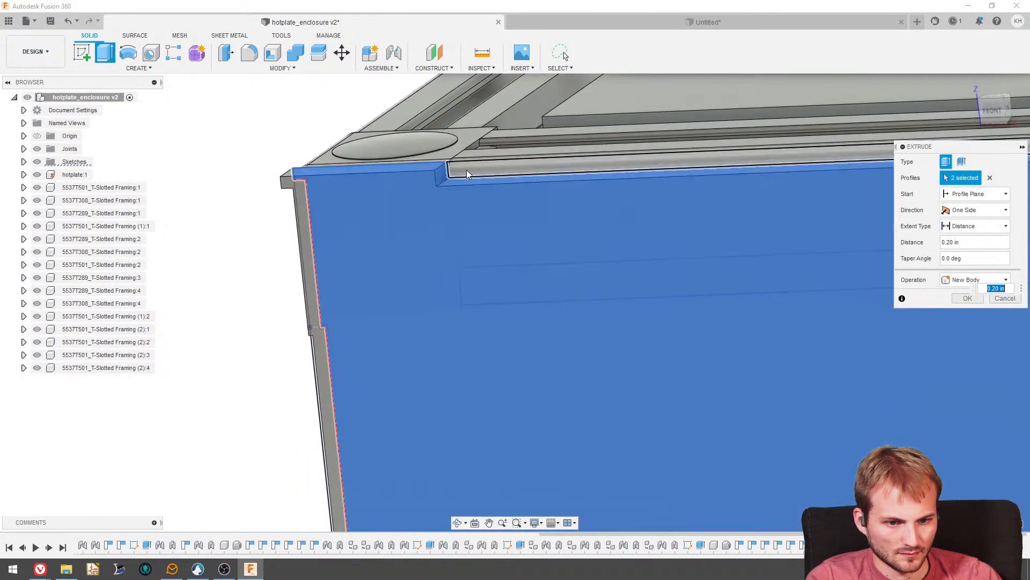
{"action": "scroll", "coordinate": [330, 177], "scroll_direction": "down", "scroll_amount": 6}
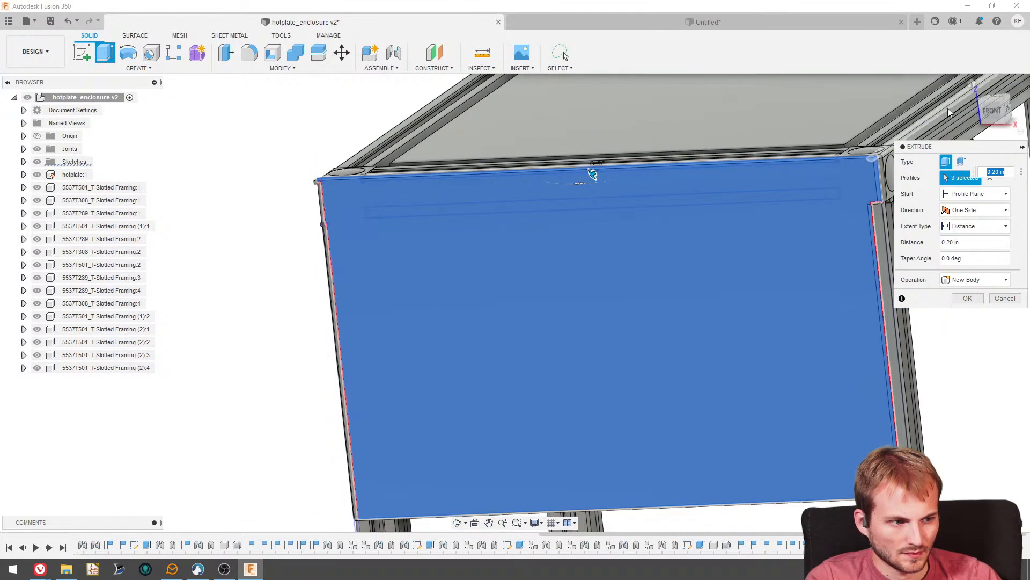
{"action": "left_click", "coordinate": [993, 113]}
{"action": "scroll", "coordinate": [321, 186], "scroll_direction": "up", "scroll_amount": 6}
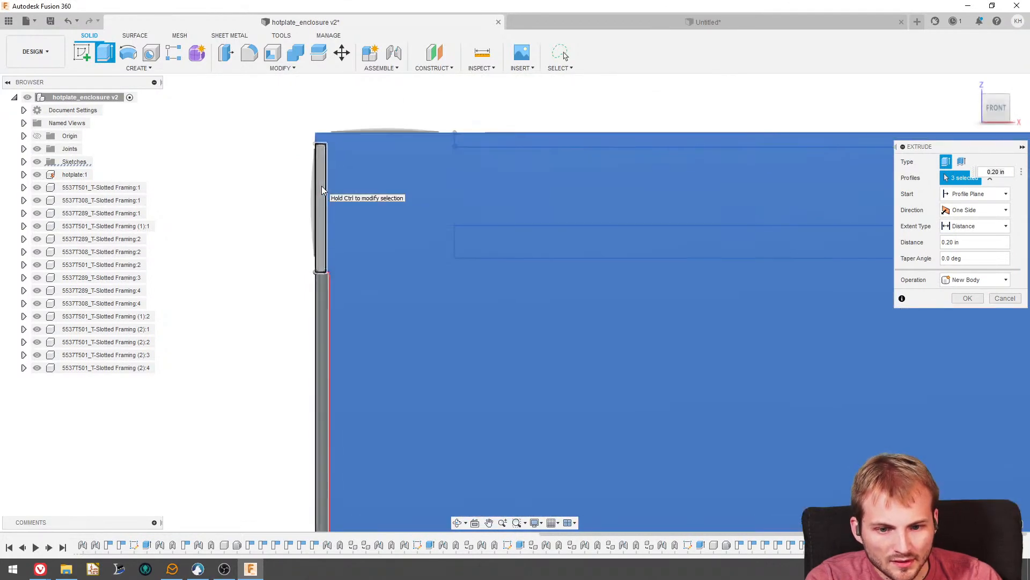
{"action": "left_click", "coordinate": [321, 179], "text": "ctrl"}
{"action": "left_click", "coordinate": [324, 370], "text": "ctrl"}
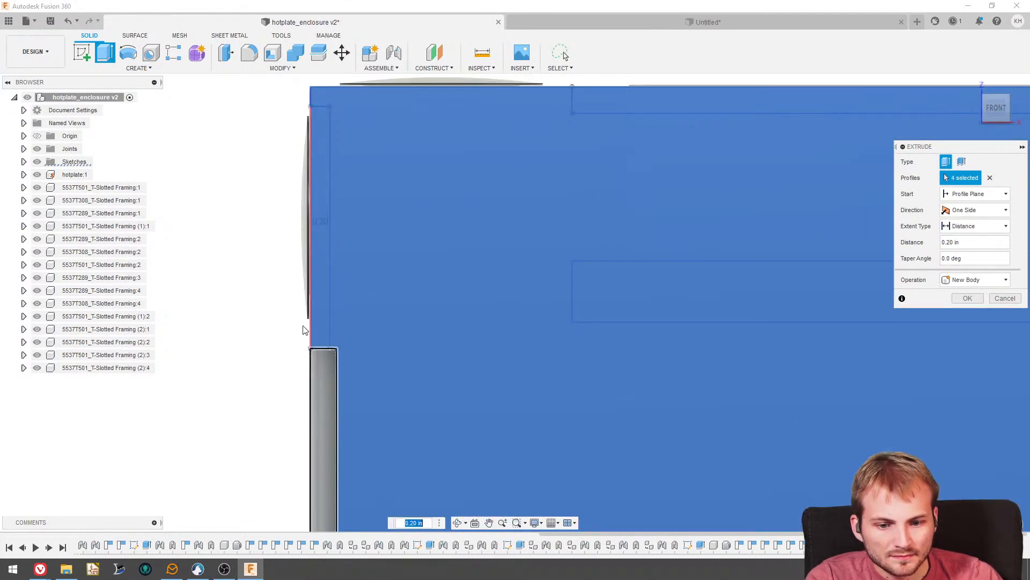
{"action": "scroll", "coordinate": [268, 236], "scroll_direction": "down", "scroll_amount": 4}
{"action": "scroll", "coordinate": [448, 286], "scroll_direction": "down", "scroll_amount": 4}
{"action": "scroll", "coordinate": [581, 262], "scroll_direction": "up", "scroll_amount": 6}
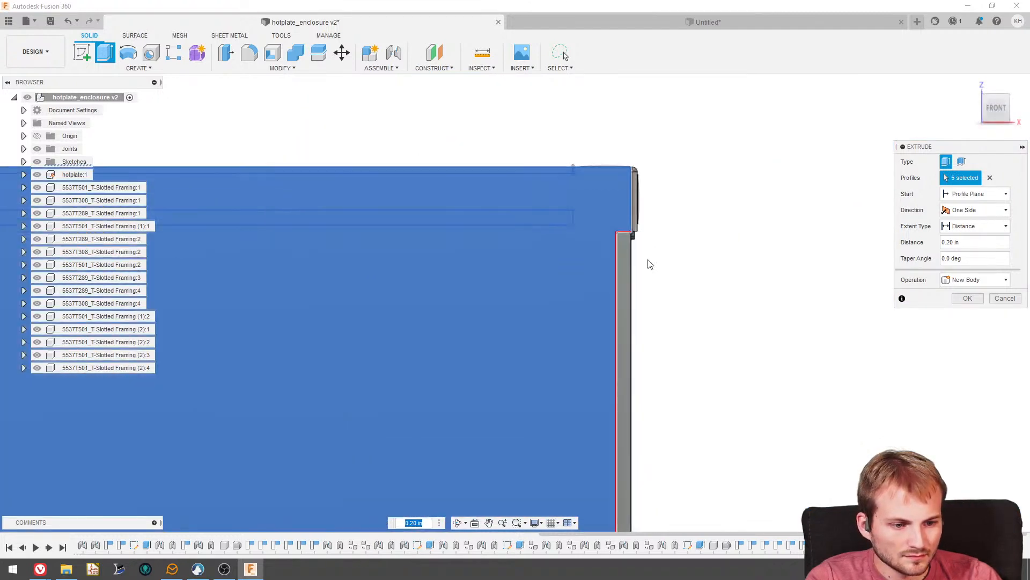
{"action": "left_click", "coordinate": [615, 251], "text": "ctrl"}
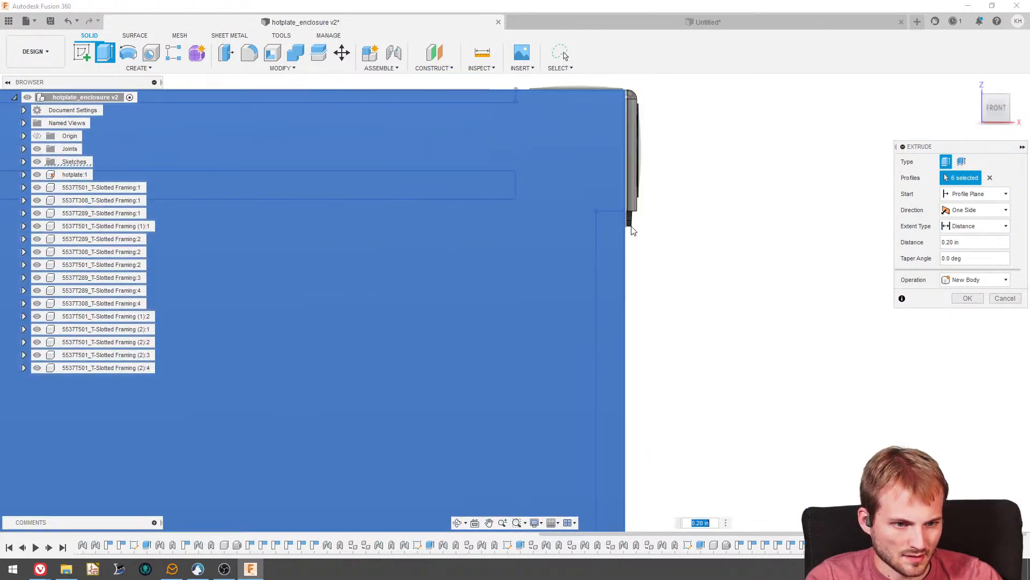
{"action": "scroll", "coordinate": [620, 137], "scroll_direction": "up", "scroll_amount": 2}
{"action": "scroll", "coordinate": [682, 259], "scroll_direction": "down", "scroll_amount": 2}
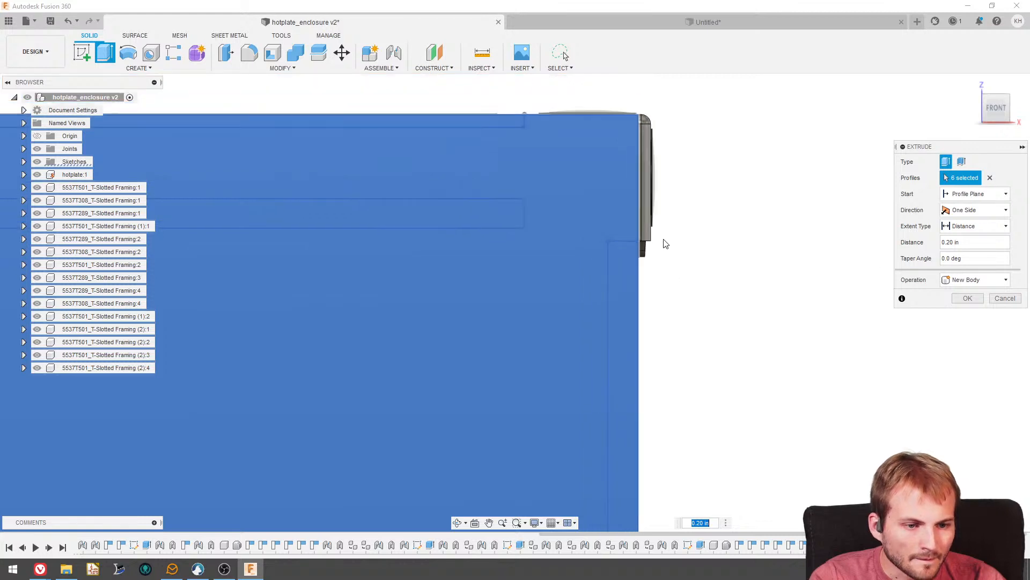
- Change the extrusion's operation to New Component, set its distance to 0.25 in and create the front panel
{"action": "scroll", "coordinate": [663, 252], "scroll_direction": "down", "scroll_amount": 3}
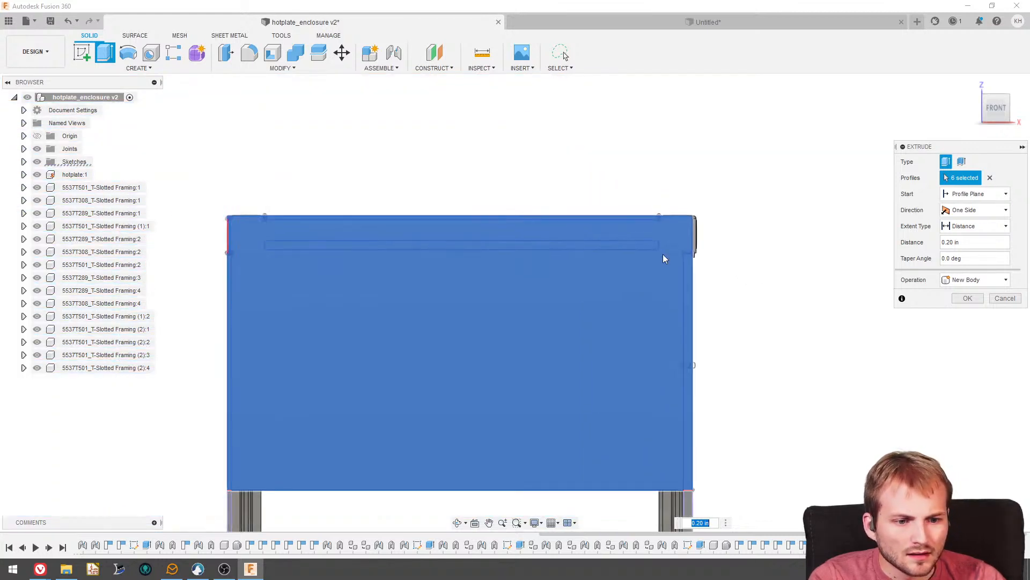
{"action": "scroll", "coordinate": [259, 250], "scroll_direction": "up", "scroll_amount": 5}
{"action": "scroll", "coordinate": [362, 226], "scroll_direction": "down", "scroll_amount": 2}
{"action": "middle_click_drag", "start_coordinate": [671, 244], "coordinate": [778, 263], "text": "shift"}
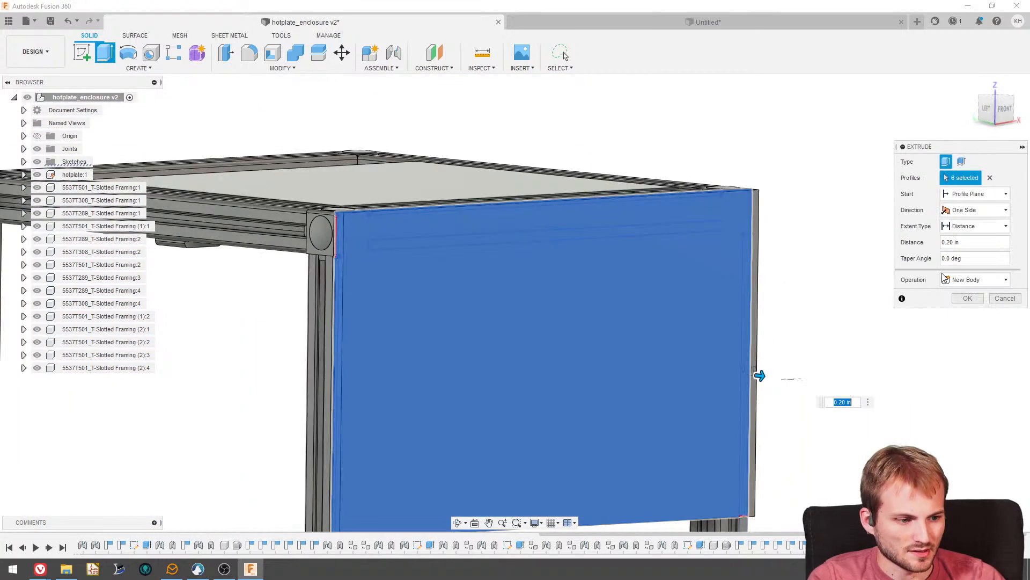
{"action": "left_click", "coordinate": [974, 280]}
{"action": "left_click", "coordinate": [976, 342]}
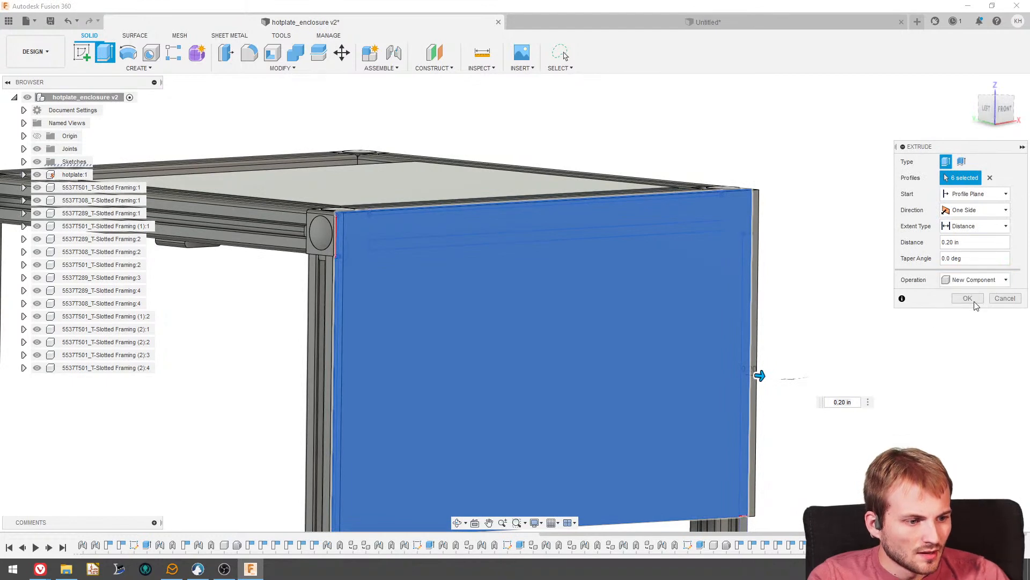
{"action": "scroll", "coordinate": [624, 201], "scroll_direction": "down", "scroll_amount": 2}
{"action": "scroll", "coordinate": [716, 409], "scroll_direction": "up", "scroll_amount": 3}
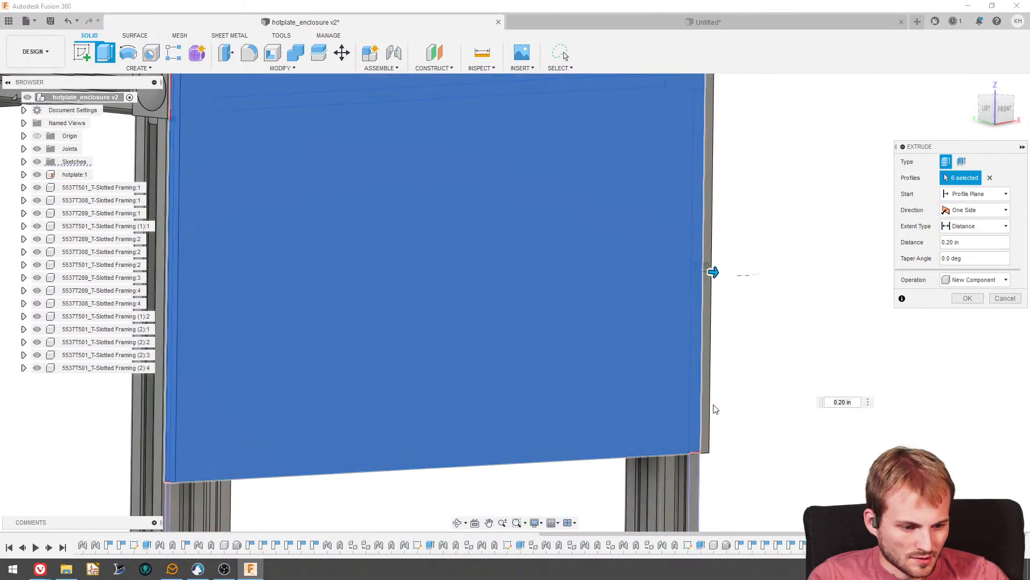
{"action": "middle_click_drag", "start_coordinate": [708, 417], "coordinate": [771, 347], "text": "shift"}
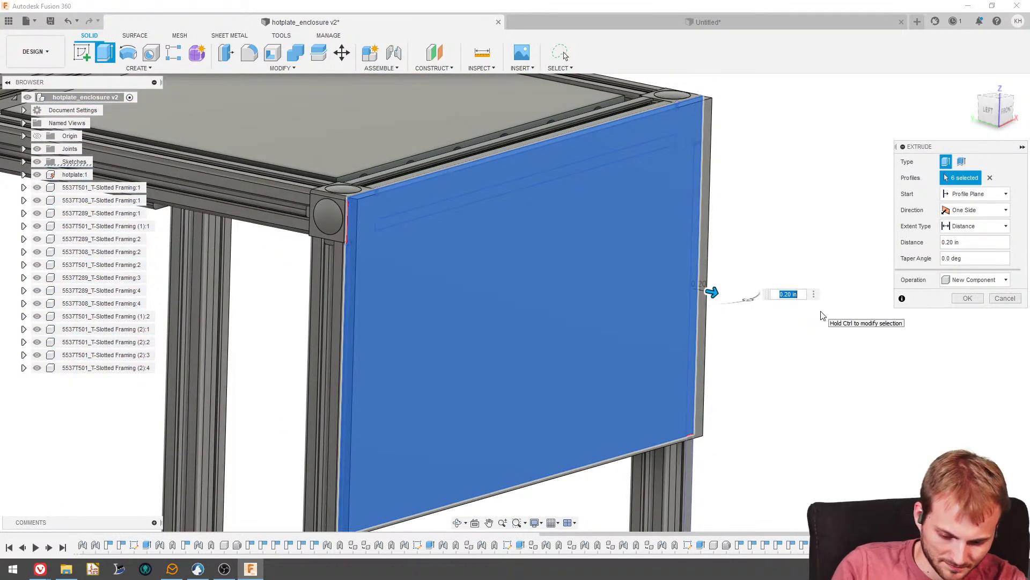
{"action": "key", "text": "Return"}
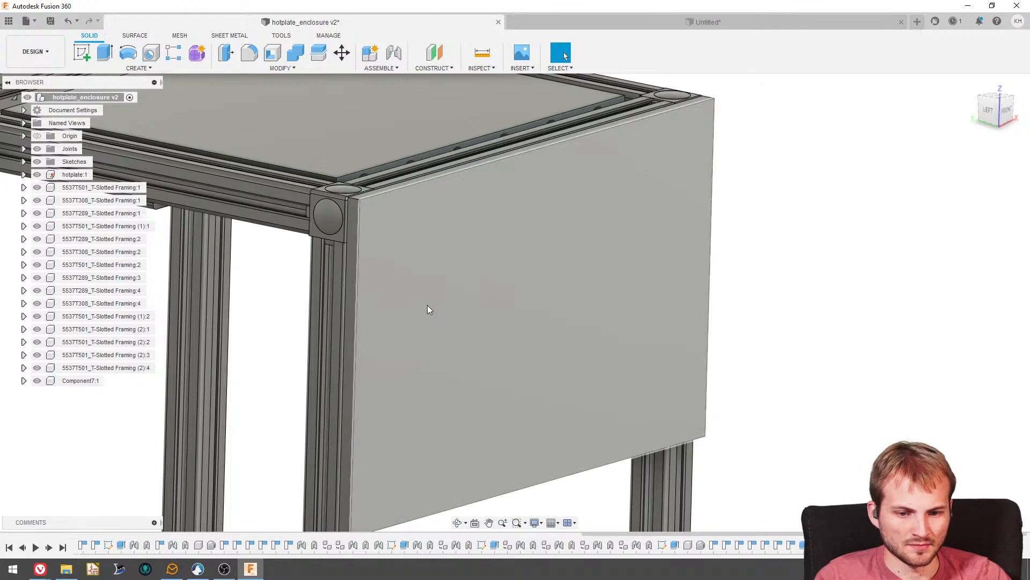
- Examine the new front panel's fit against the frame's corners, rail and legs from several angles
{"action": "middle_click_drag", "start_coordinate": [427, 305], "coordinate": [467, 294], "text": "shift"}
{"action": "scroll", "coordinate": [439, 322], "scroll_direction": "down", "scroll_amount": 5}
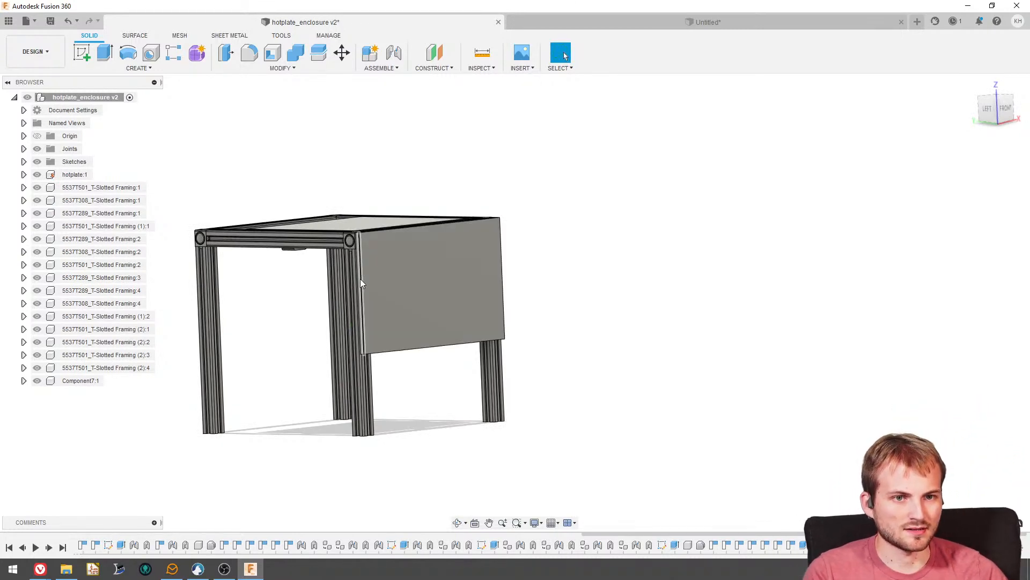
{"action": "middle_click_drag", "start_coordinate": [212, 199], "coordinate": [207, 218], "text": "shift"}
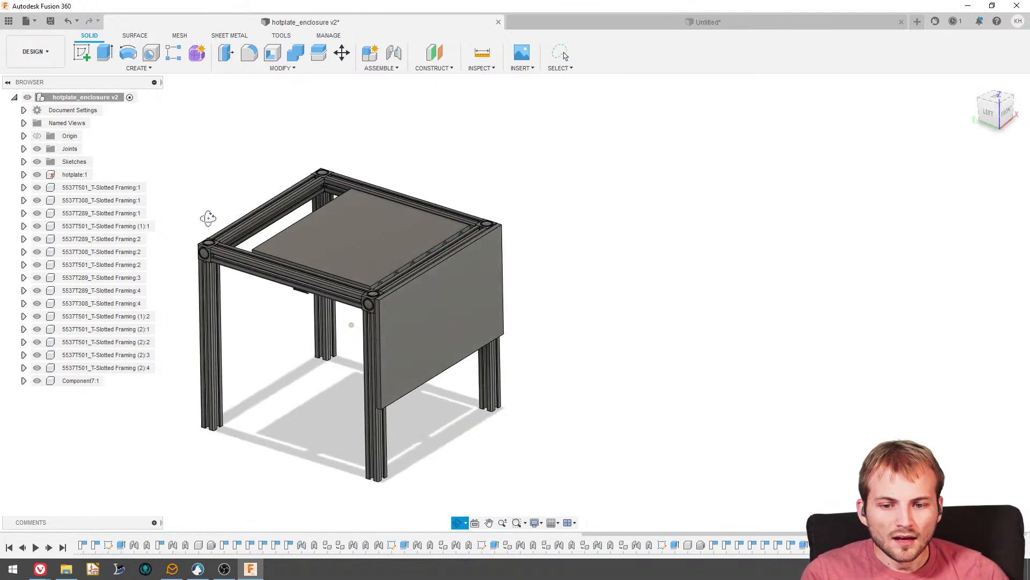
{"action": "scroll", "coordinate": [362, 354], "scroll_direction": "up", "scroll_amount": 2}
{"action": "scroll", "coordinate": [362, 359], "scroll_direction": "up", "scroll_amount": 2}
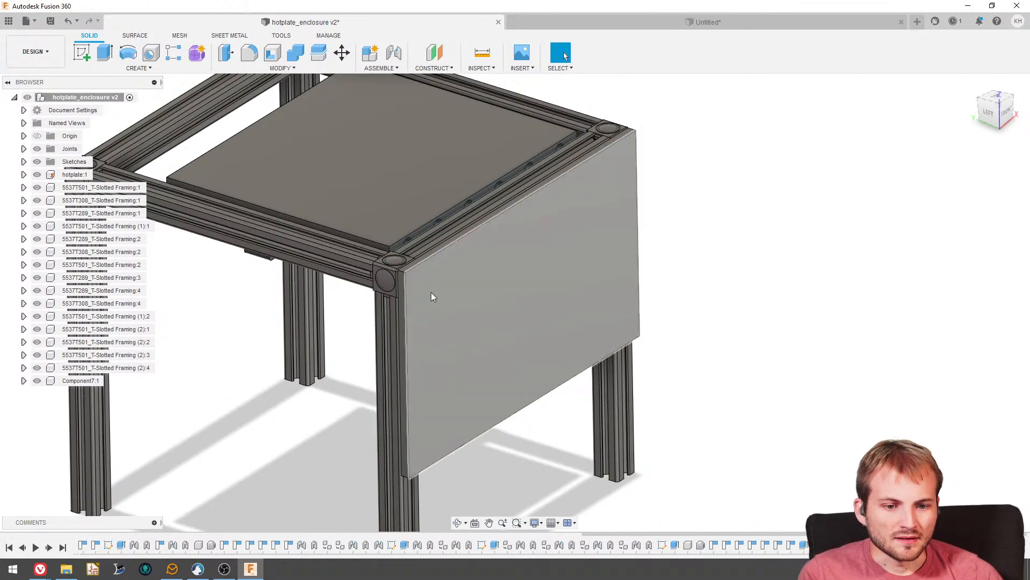
{"action": "scroll", "coordinate": [431, 292], "scroll_direction": "down", "scroll_amount": 2}
{"action": "scroll", "coordinate": [455, 293], "scroll_direction": "up", "scroll_amount": 2}
{"action": "scroll", "coordinate": [455, 290], "scroll_direction": "down", "scroll_amount": 1}
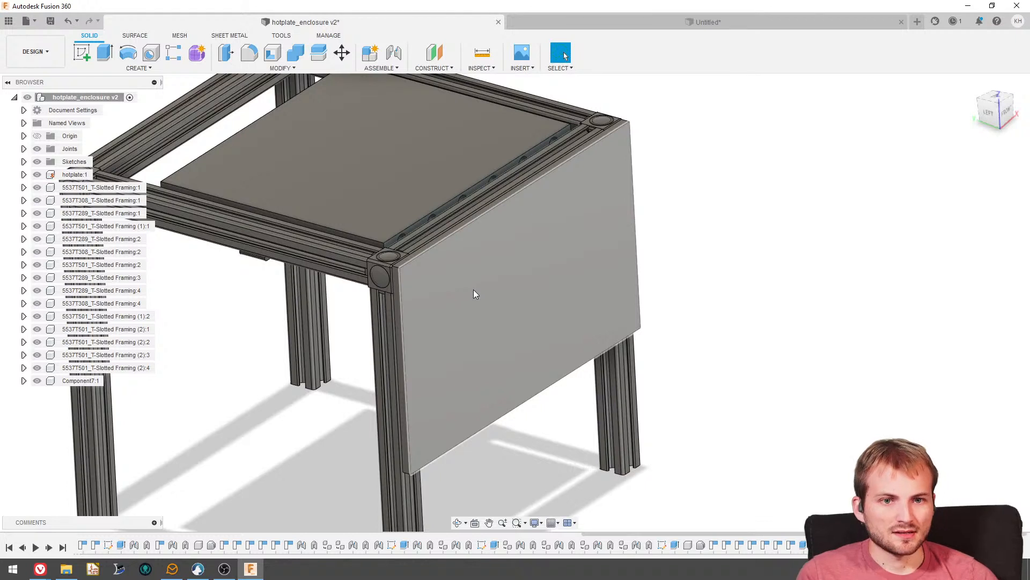
{"action": "middle_click_drag", "start_coordinate": [458, 316], "coordinate": [500, 280], "text": "shift"}
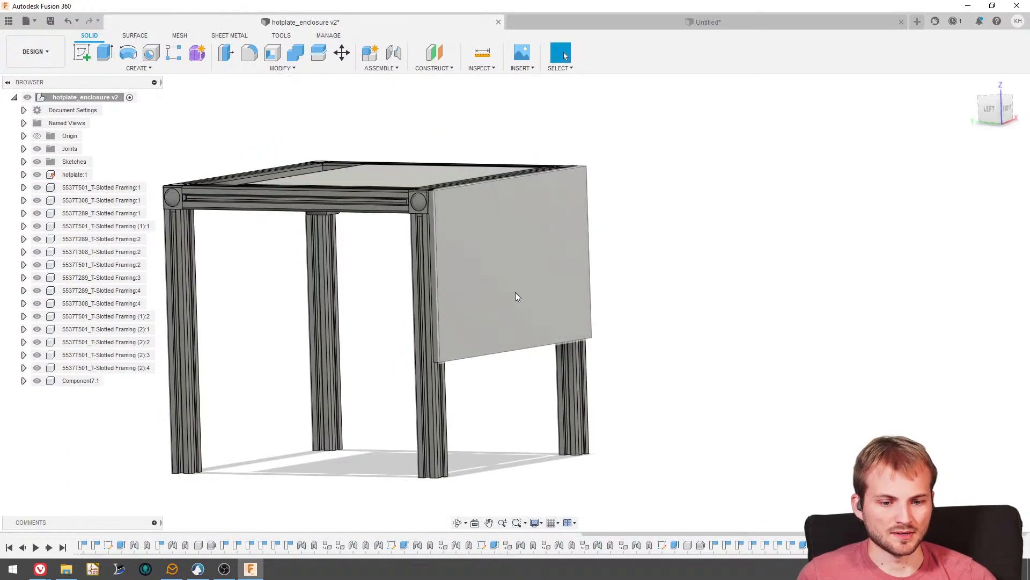
- Edit the front panel's extrude feature and set its distance to 0.125 in
{"action": "right_click", "coordinate": [997, 545]}
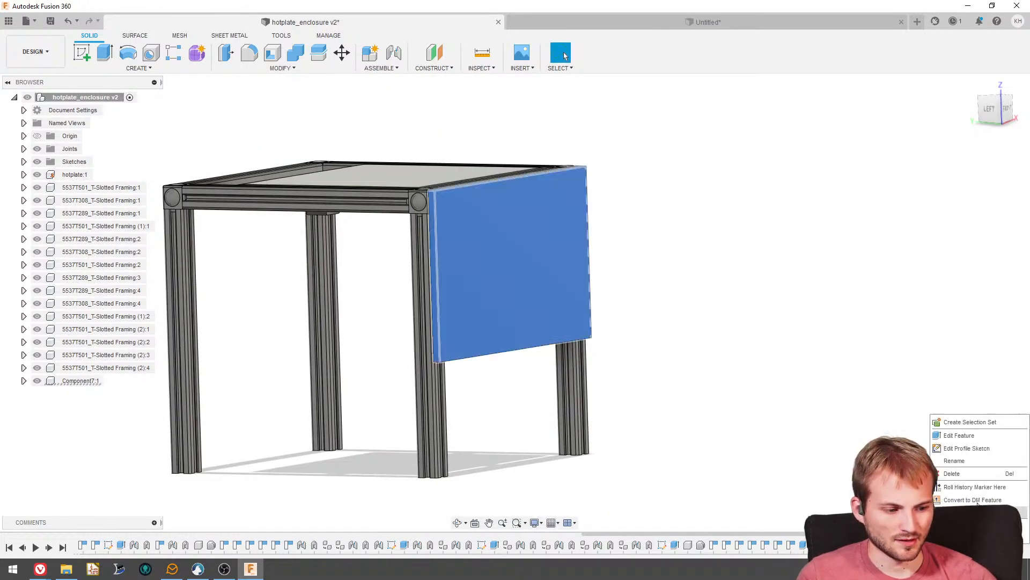
{"action": "left_click", "coordinate": [959, 435]}
{"action": "left_click", "coordinate": [955, 242]}
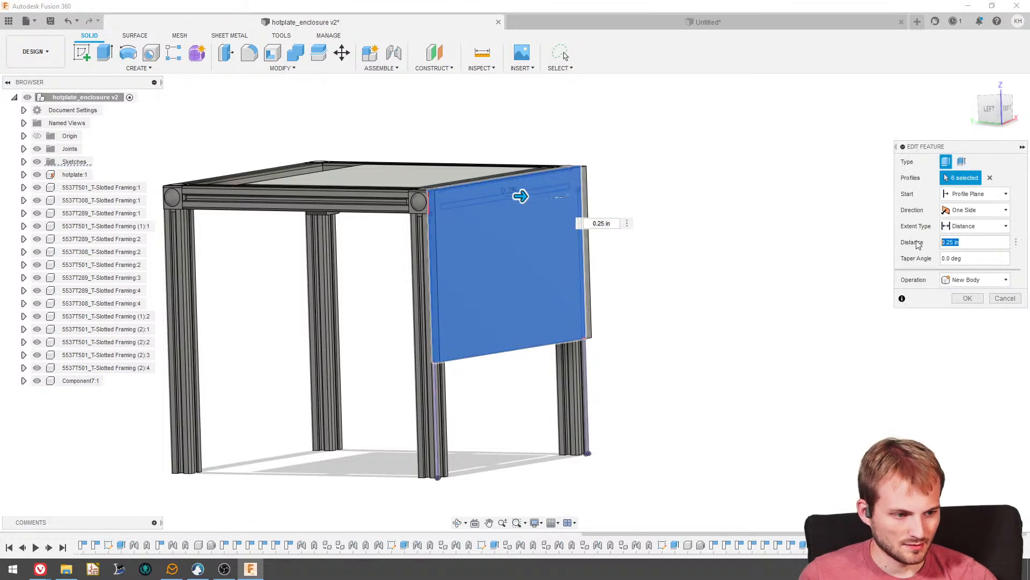
{"action": "type", "text": "0.125"}
{"action": "key", "text": "Return"}
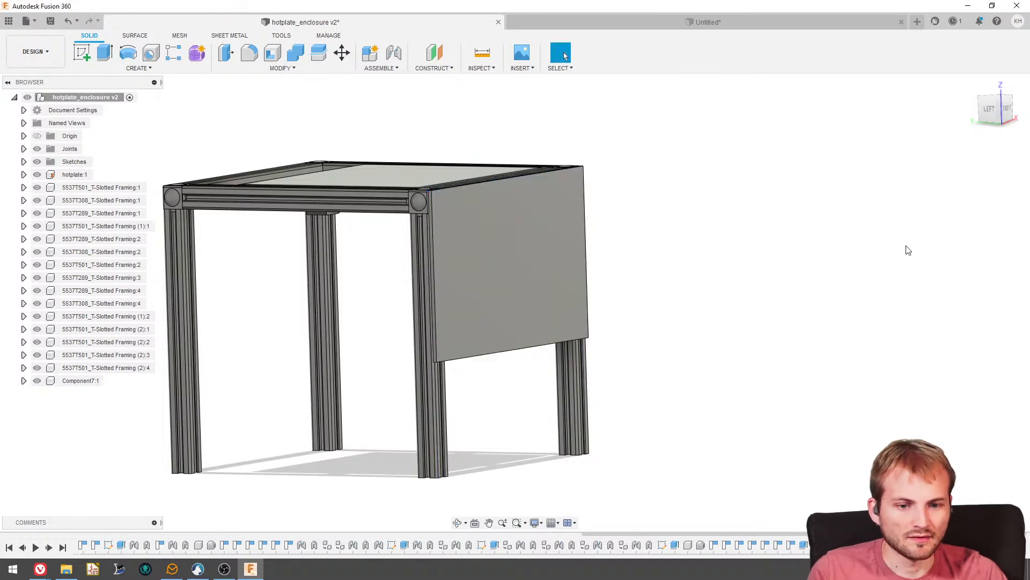
{"action": "middle_click_drag", "start_coordinate": [532, 240], "coordinate": [393, 280], "text": "shift"}
{"action": "scroll", "coordinate": [376, 276], "scroll_direction": "up", "scroll_amount": 5}
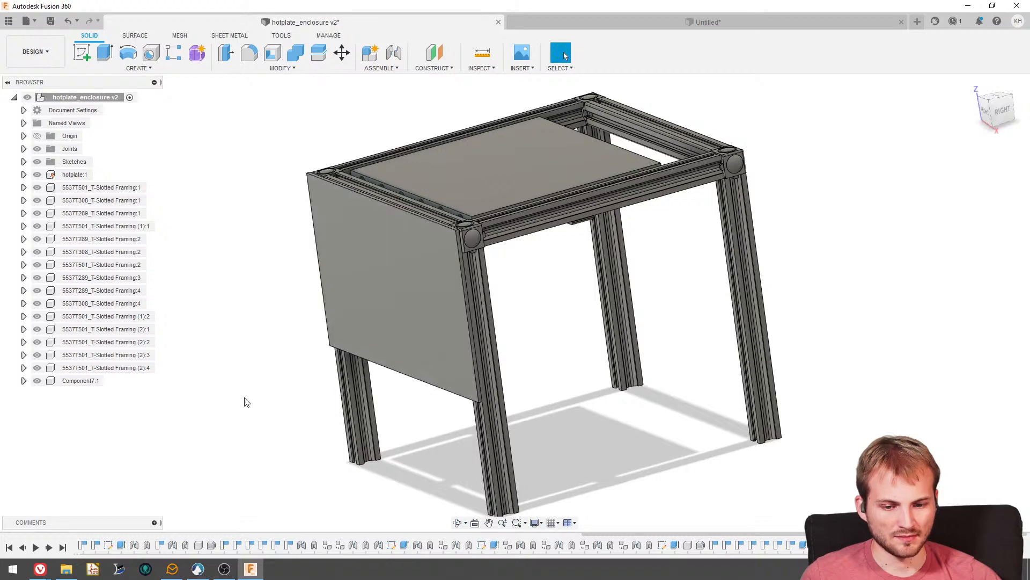
{"action": "middle_click_drag", "start_coordinate": [433, 288], "coordinate": [479, 252], "text": "shift"}
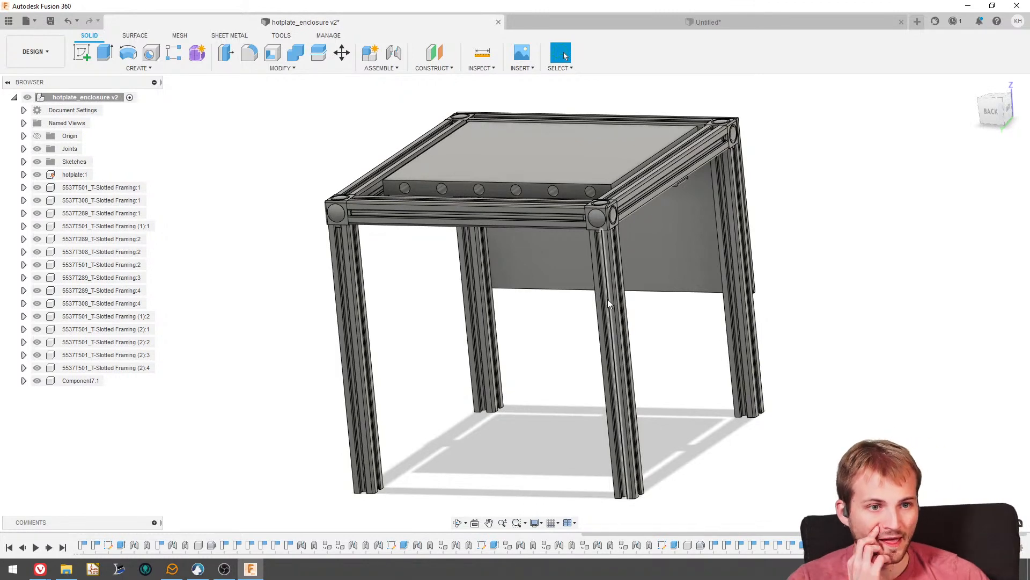
{"action": "middle_click_drag", "start_coordinate": [504, 350], "coordinate": [549, 343], "text": "shift"}
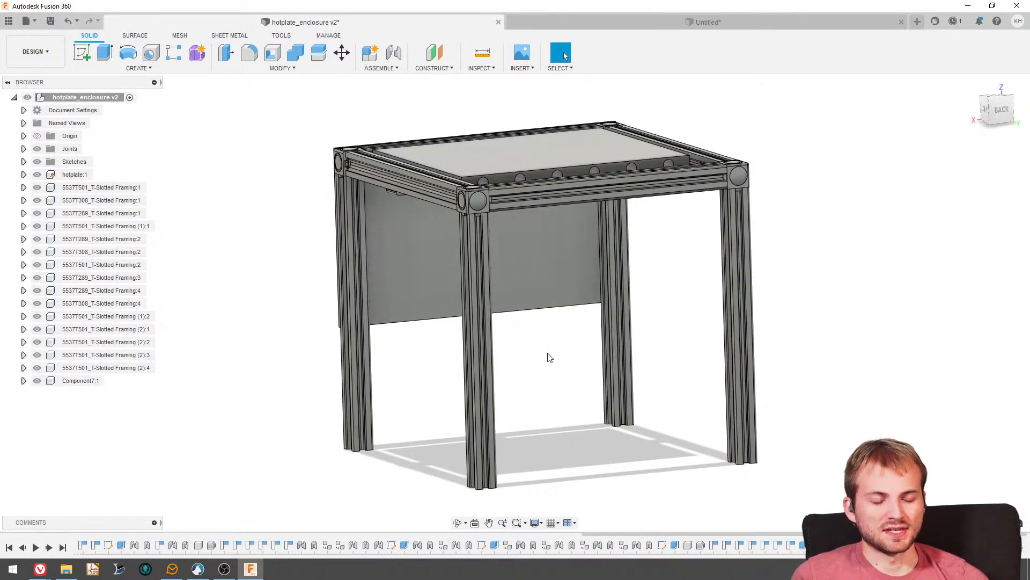
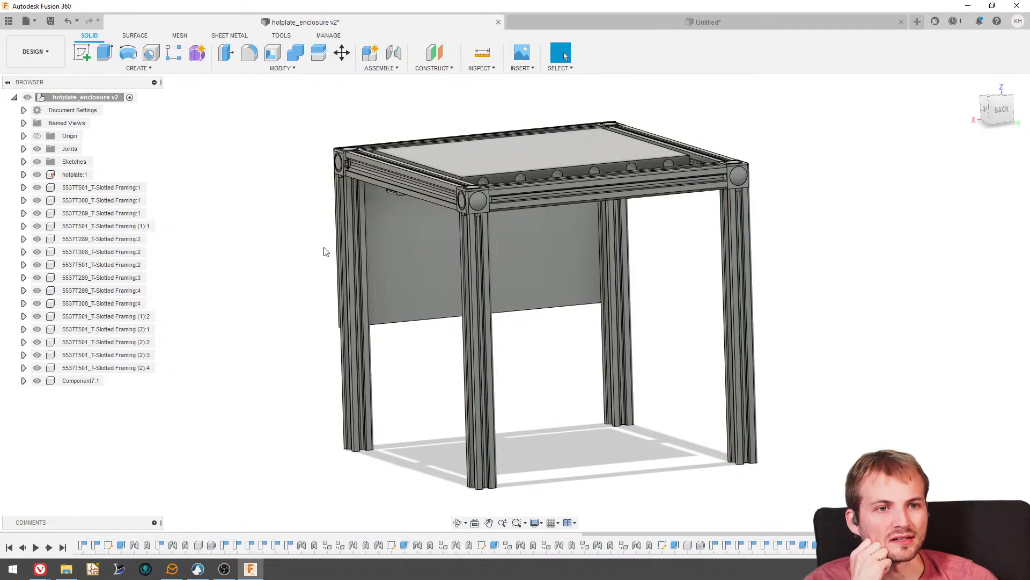
- Examine the front panel's fit against the frame's corners, top rail and legs from above, below and the side
{"action": "middle_click_drag", "start_coordinate": [330, 234], "coordinate": [402, 256], "text": "shift"}
{"action": "scroll", "coordinate": [403, 311], "scroll_direction": "up", "scroll_amount": 4}
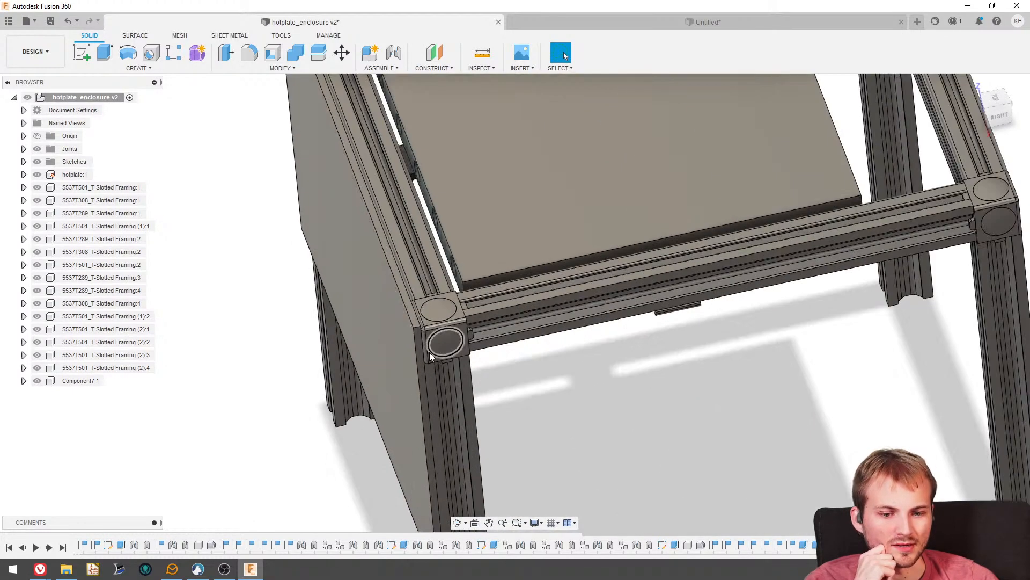
{"action": "scroll", "coordinate": [416, 307], "scroll_direction": "down", "scroll_amount": 5}
{"action": "middle_click_drag", "start_coordinate": [417, 307], "coordinate": [389, 256], "text": "shift"}
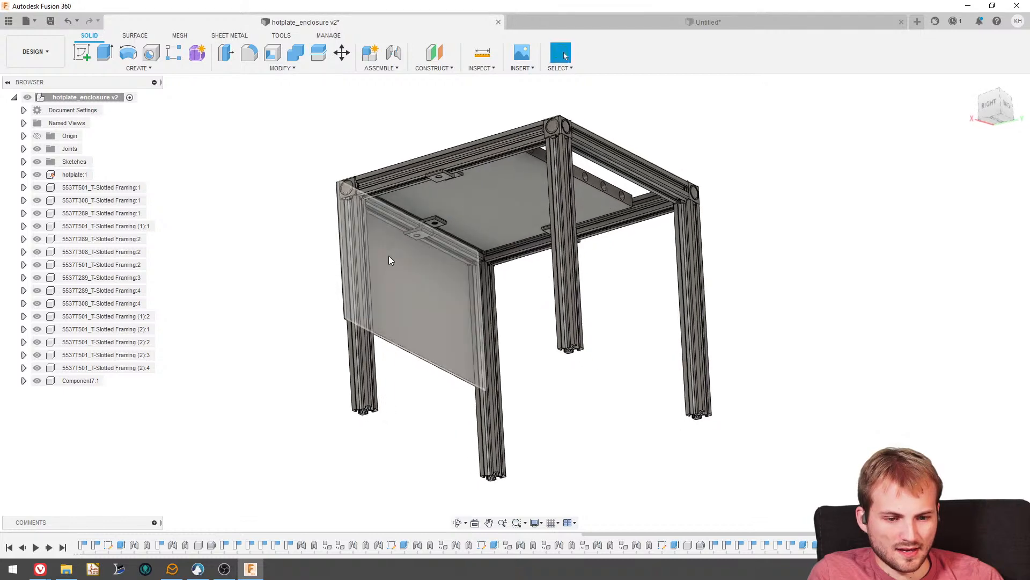
{"action": "scroll", "coordinate": [467, 290], "scroll_direction": "up", "scroll_amount": 3}
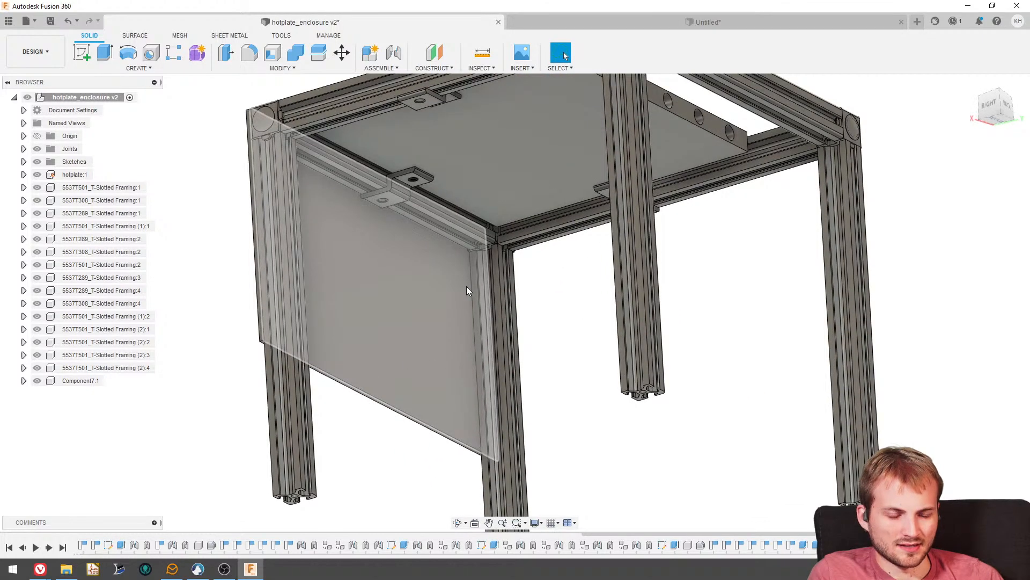
{"action": "middle_click_drag", "start_coordinate": [467, 288], "coordinate": [469, 269], "text": "shift"}
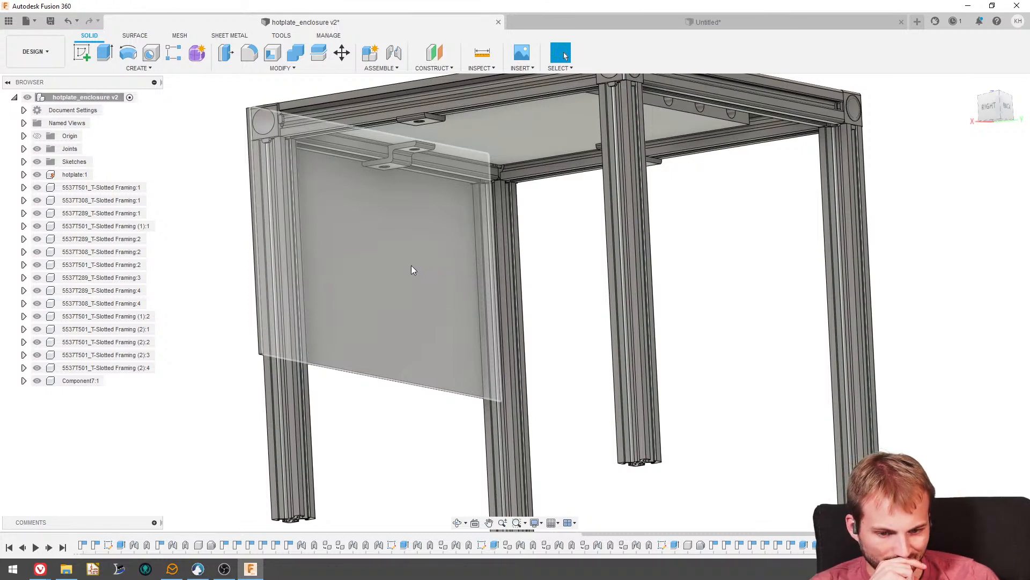
{"action": "scroll", "coordinate": [411, 268], "scroll_direction": "down", "scroll_amount": 5}
{"action": "middle_click_drag", "start_coordinate": [395, 311], "coordinate": [457, 401], "text": "shift"}
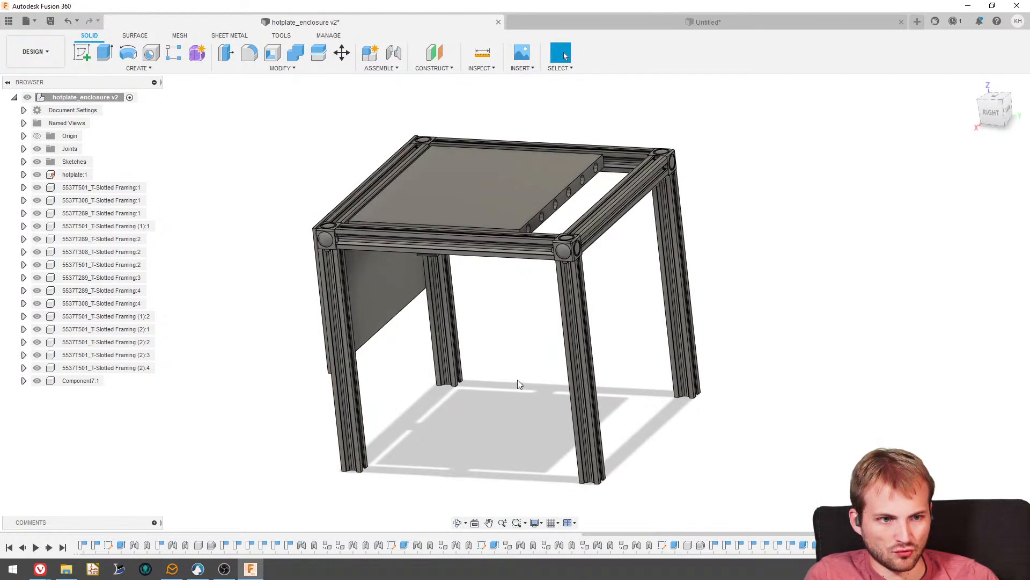
{"action": "middle_click_drag", "start_coordinate": [491, 380], "coordinate": [438, 344], "text": "shift"}
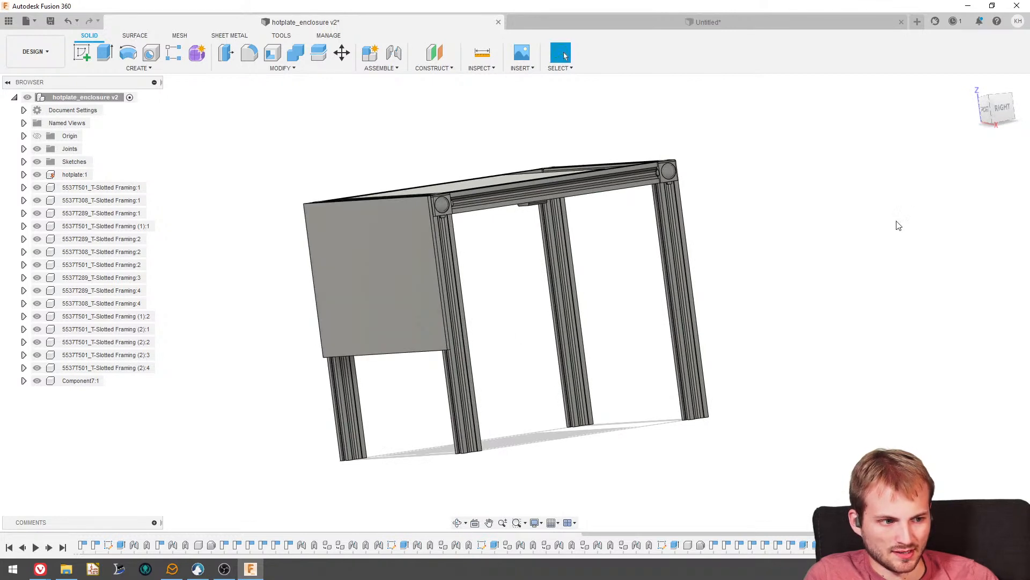
{"action": "middle_click_drag", "start_coordinate": [899, 225], "coordinate": [863, 261], "text": "shift"}
{"action": "left_click_drag", "start_coordinate": [652, 320], "coordinate": [652, 320]}
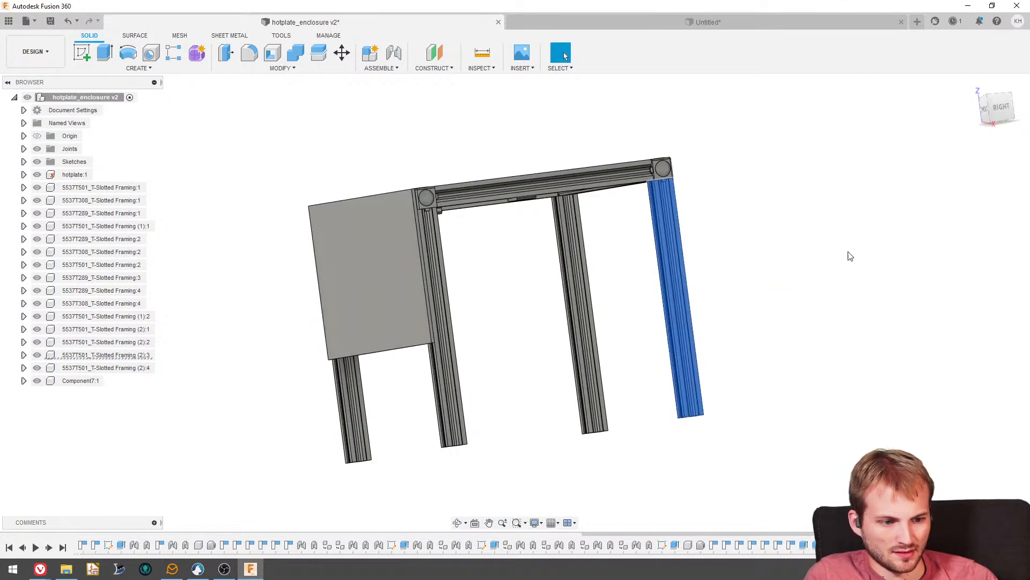
- Inspect the enclosure in the straight right-side view, tracing the space between the front and rear legs below the hotplate
{"action": "left_click", "coordinate": [999, 108]}
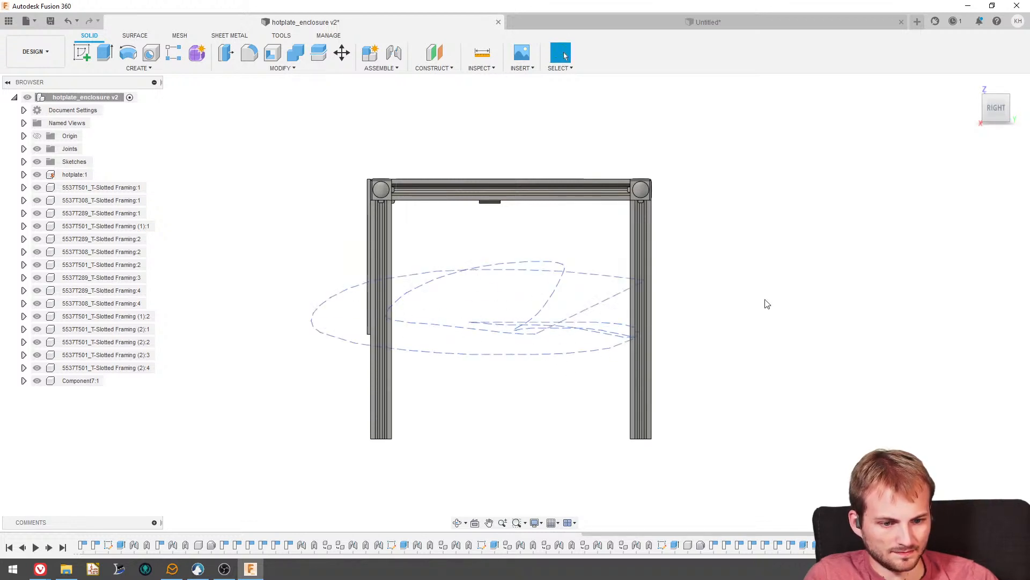
{"action": "left_click_drag", "start_coordinate": [652, 351], "coordinate": [617, 348]}
{"action": "left_click", "coordinate": [599, 340]}
{"action": "left_click_drag", "start_coordinate": [676, 322], "coordinate": [599, 346]}
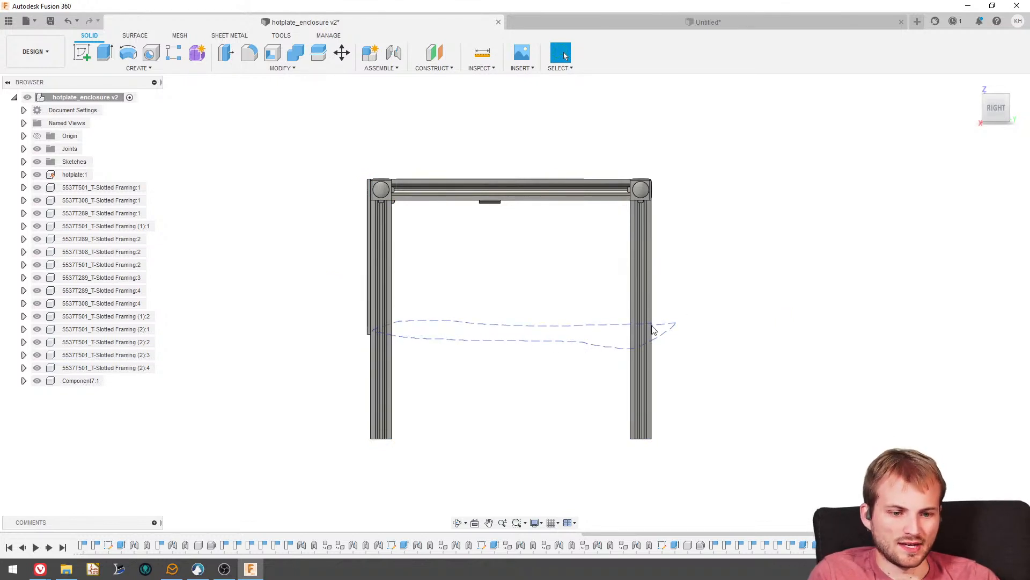
{"action": "left_click_drag", "start_coordinate": [652, 326], "coordinate": [654, 325]}
{"action": "middle_click_drag", "start_coordinate": [504, 336], "coordinate": [481, 354], "text": "shift"}
{"action": "left_click", "coordinate": [481, 354]}
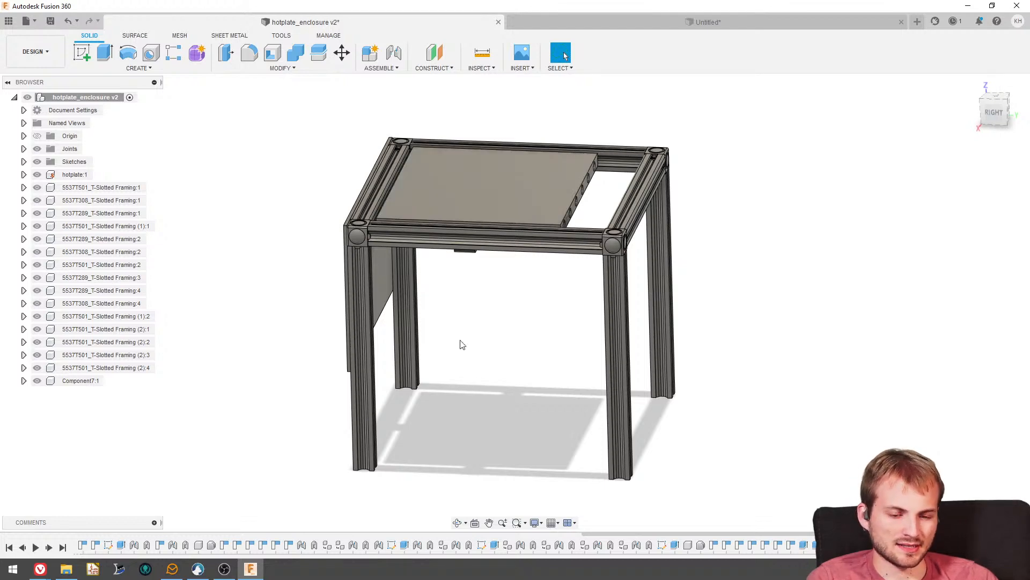
- Examine the front panel and the open space beneath the hotplate from below, behind and the outer front side
{"action": "middle_click_drag", "start_coordinate": [460, 345], "coordinate": [483, 327], "text": "shift"}
{"action": "scroll", "coordinate": [483, 327], "scroll_direction": "up", "scroll_amount": 3}
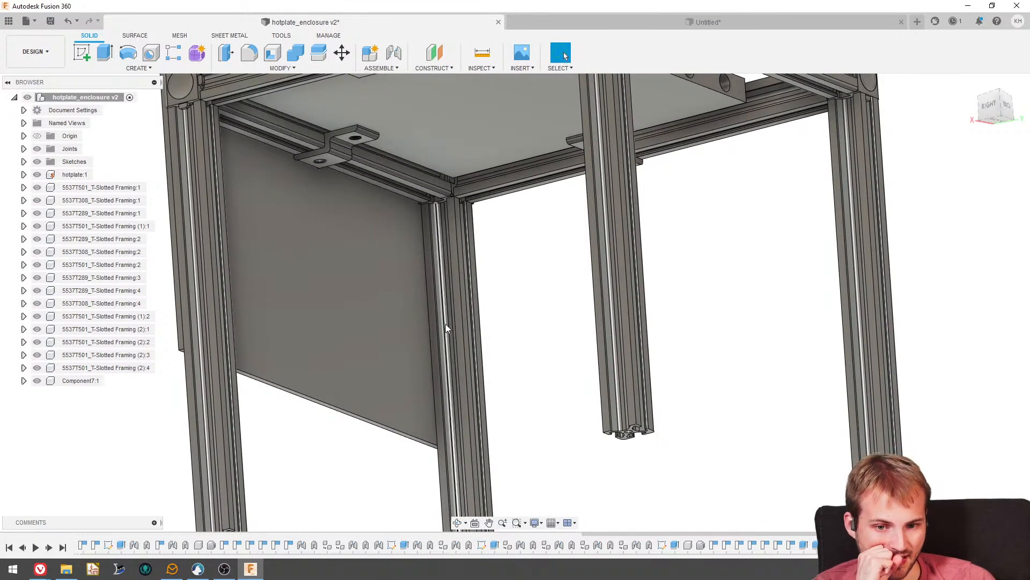
{"action": "middle_click_drag", "start_coordinate": [437, 319], "coordinate": [295, 258], "text": "shift"}
{"action": "scroll", "coordinate": [497, 304], "scroll_direction": "down", "scroll_amount": 4}
{"action": "scroll", "coordinate": [256, 252], "scroll_direction": "up", "scroll_amount": 4}
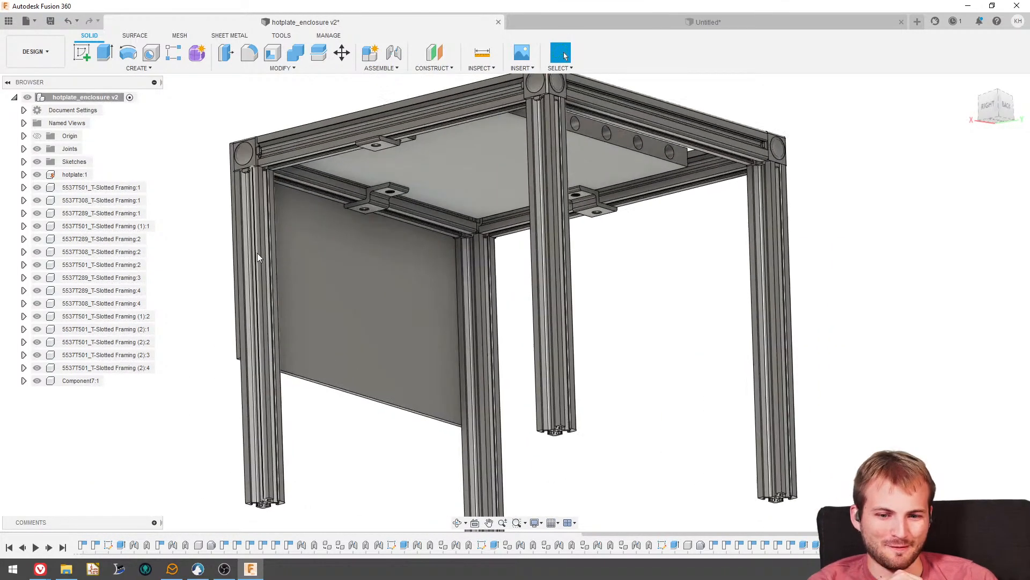
{"action": "middle_click_drag", "start_coordinate": [656, 235], "coordinate": [610, 272], "text": "shift"}
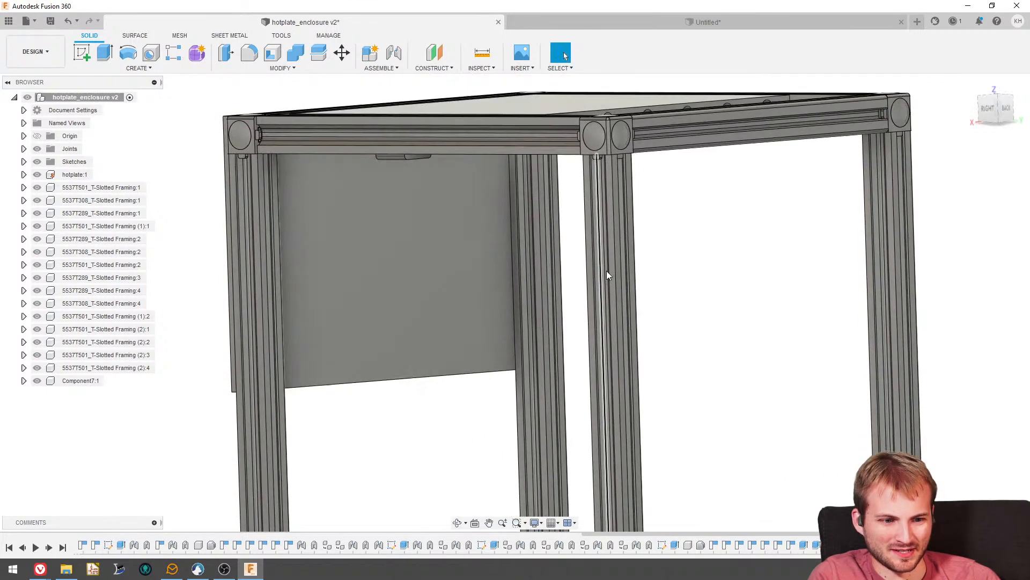
{"action": "scroll", "coordinate": [335, 257], "scroll_direction": "down", "scroll_amount": 5}
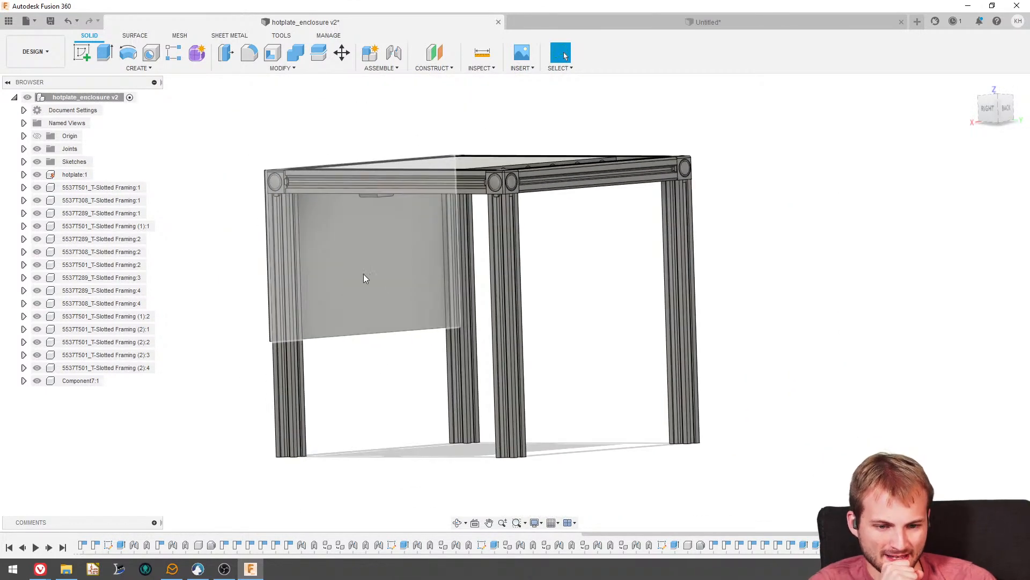
{"action": "mouse_move", "coordinate": [410, 288]}
{"action": "middle_mouse_down", "text": "shift"}
{"action": "mouse_move", "coordinate": [394, 284]}
{"action": "mouse_move", "coordinate": [393, 294]}
{"action": "middle_mouse_up", "text": "shift"}
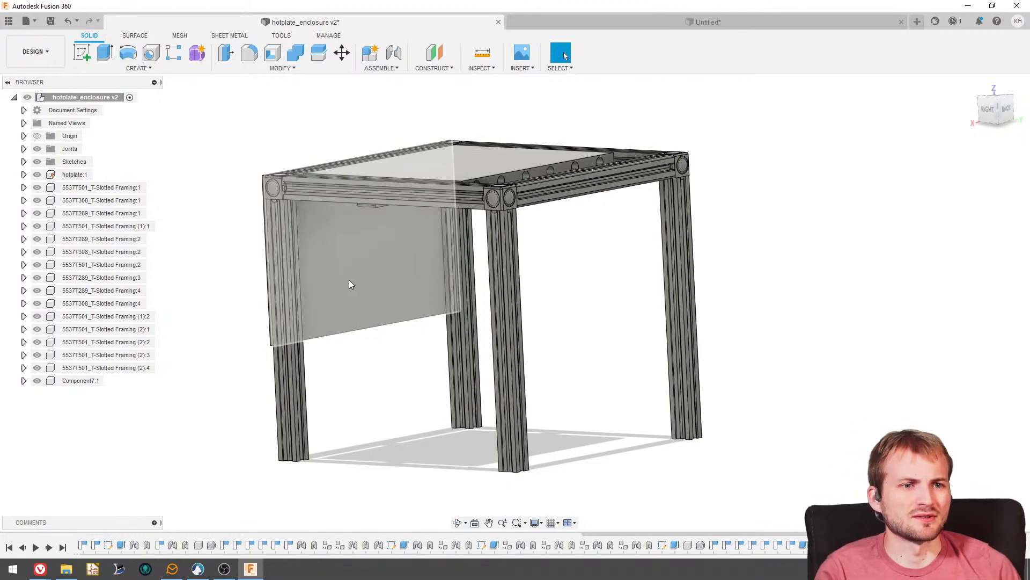
{"action": "middle_click_drag", "start_coordinate": [272, 263], "coordinate": [345, 258], "text": "shift"}
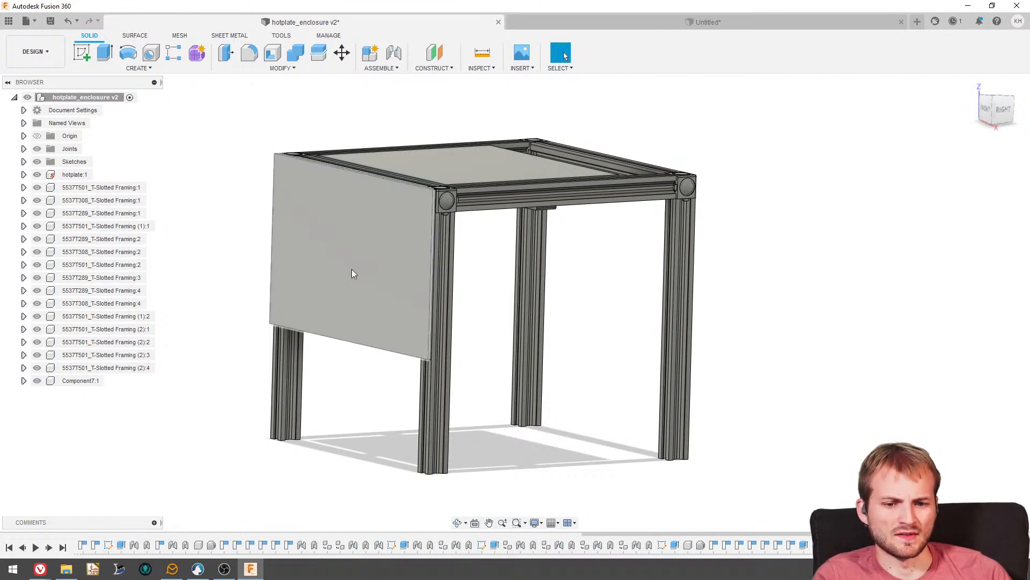
{"action": "middle_click_drag", "start_coordinate": [340, 247], "coordinate": [191, 428], "text": "shift"}
- Switch to the Vivaldi browser and open the Digi-Key website in a new tab
{"action": "mouse_move", "coordinate": [40, 568]}
{"action": "left_click", "coordinate": [94, 534]}
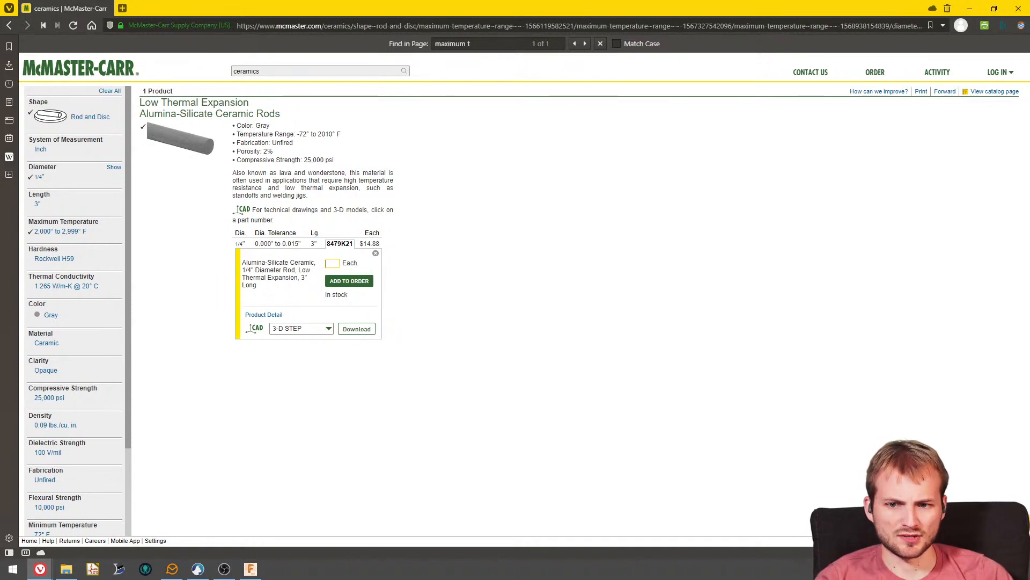
{"action": "left_click", "coordinate": [122, 8]}
{"action": "type", "text": "d"}
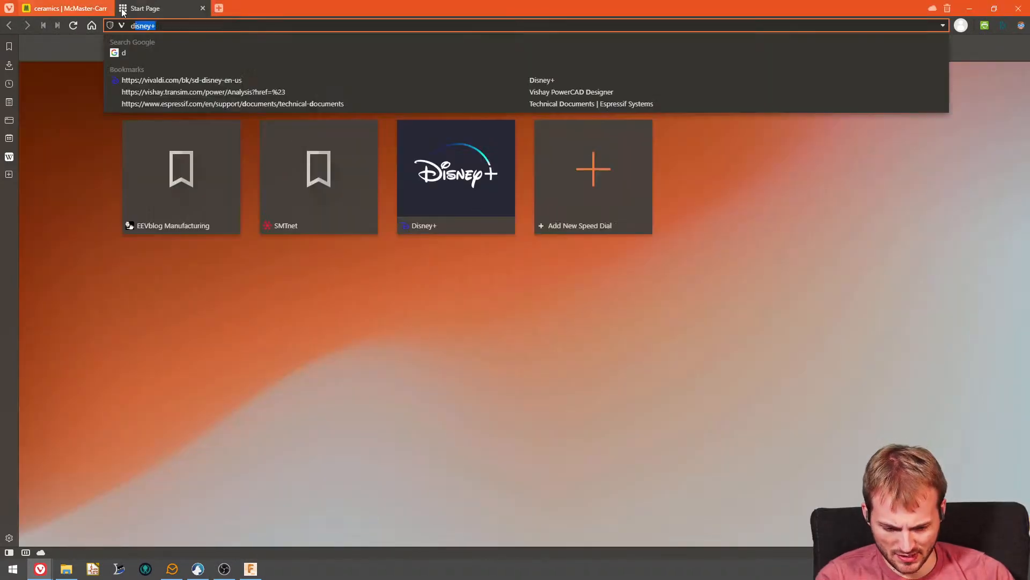
{"action": "type", "text": "igikey"}
{"action": "key", "text": "Return"}
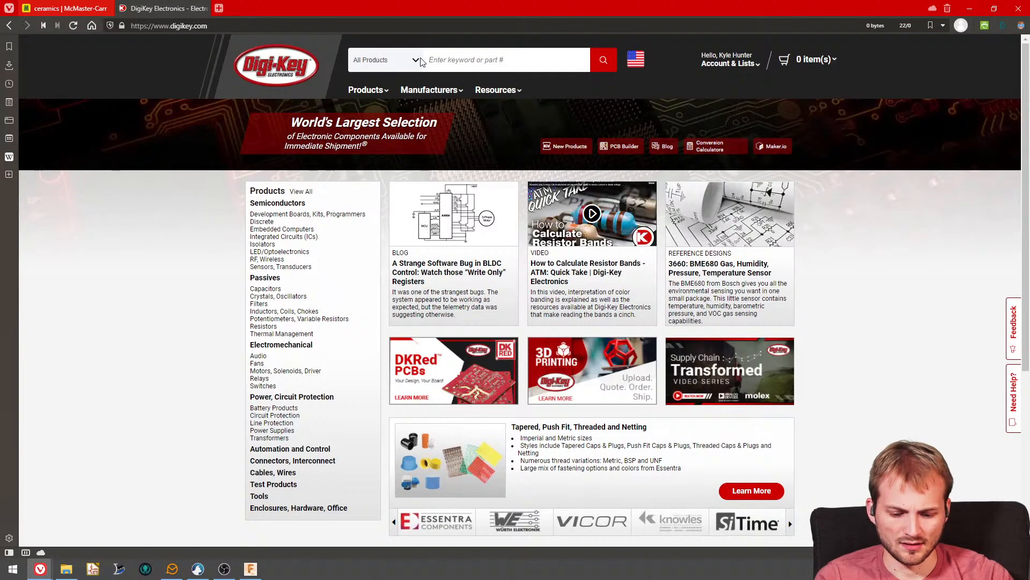
{"action": "type", "text": "ie"}
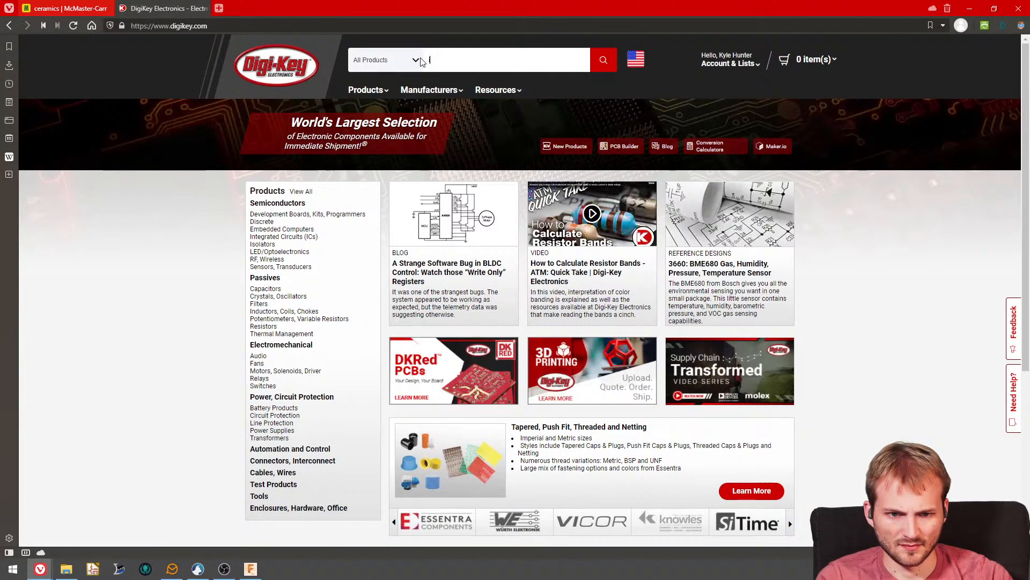
- Search the web for "mains power plug iec" in a new tab
{"action": "left_click", "coordinate": [219, 8]}
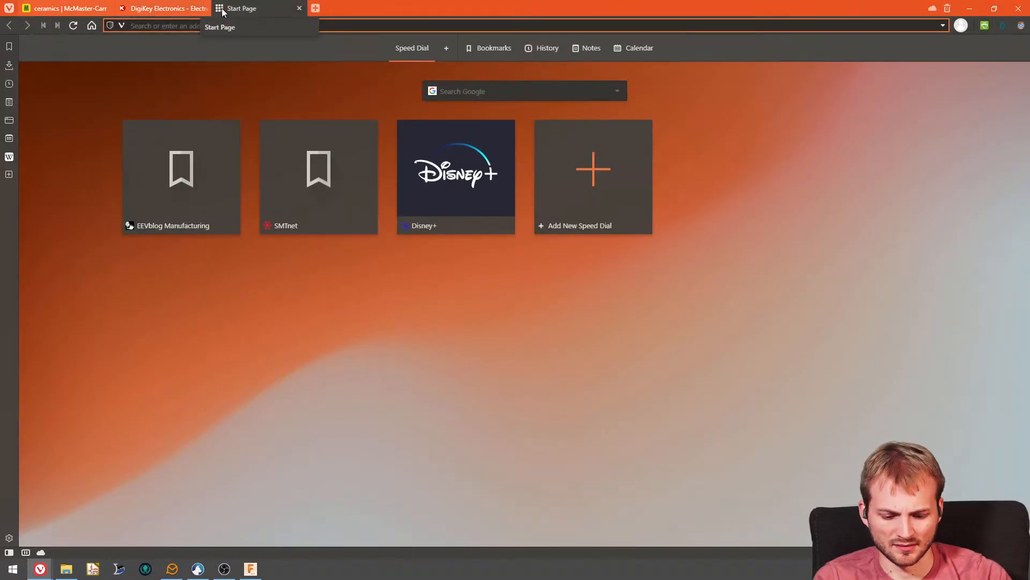
{"action": "type", "text": "mains p"}
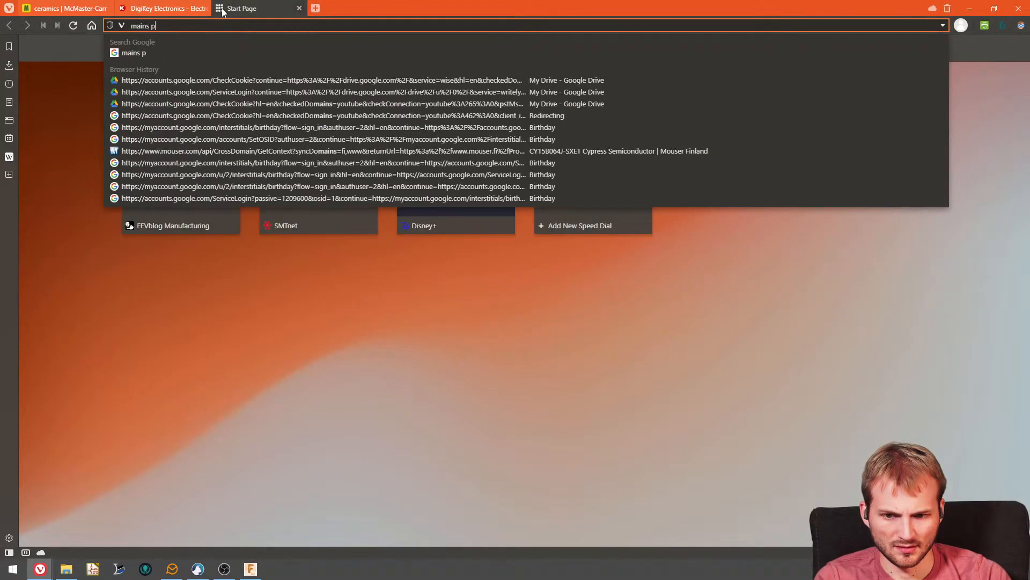
{"action": "type", "text": "ower plug ie"}
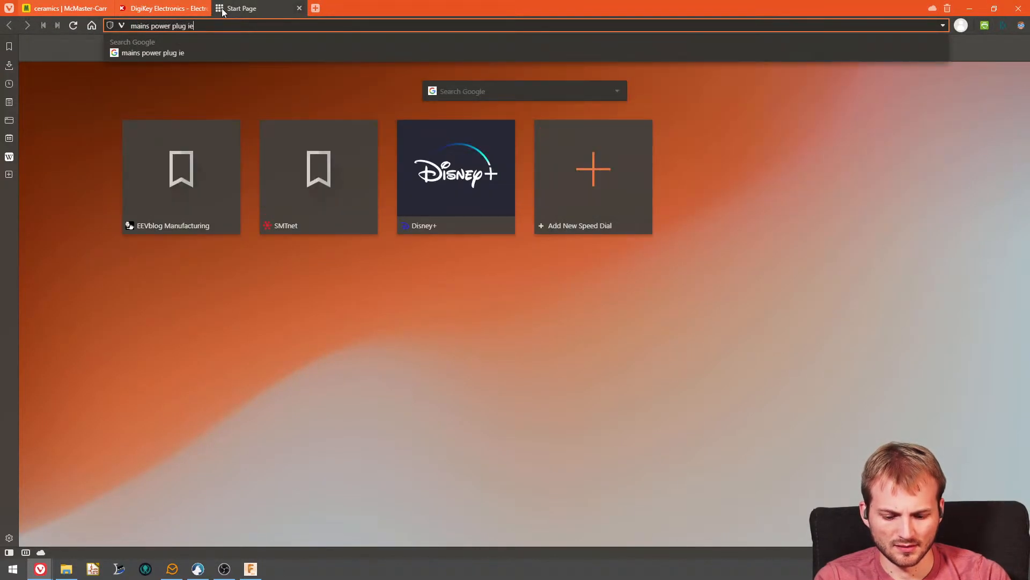
{"action": "type", "text": "c"}
{"action": "key", "text": "Return"}
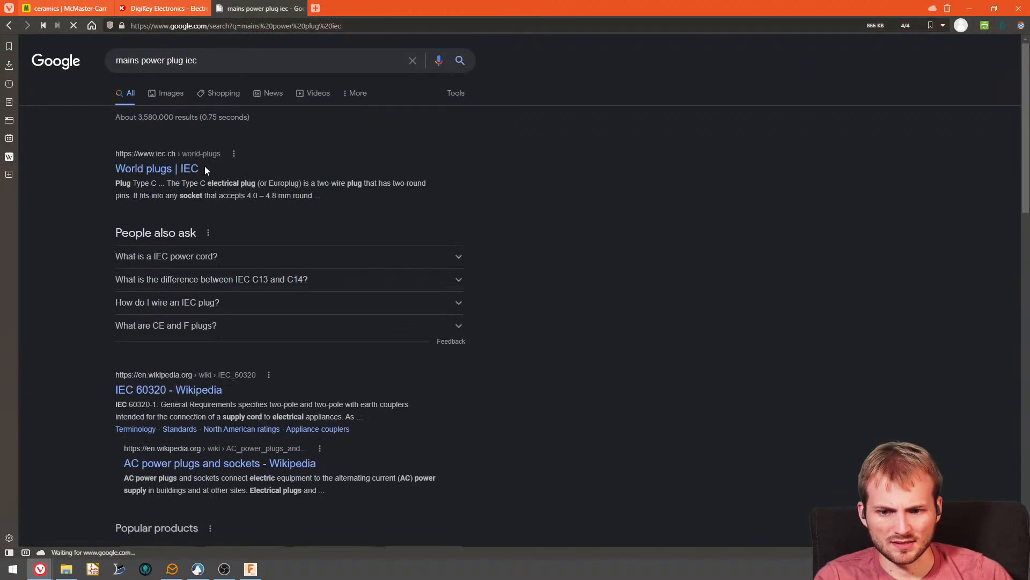
- Look through the IEC mains plug search results and switch to the shopping results for the same query
{"action": "scroll", "coordinate": [166, 376], "scroll_direction": "down", "scroll_amount": 5}
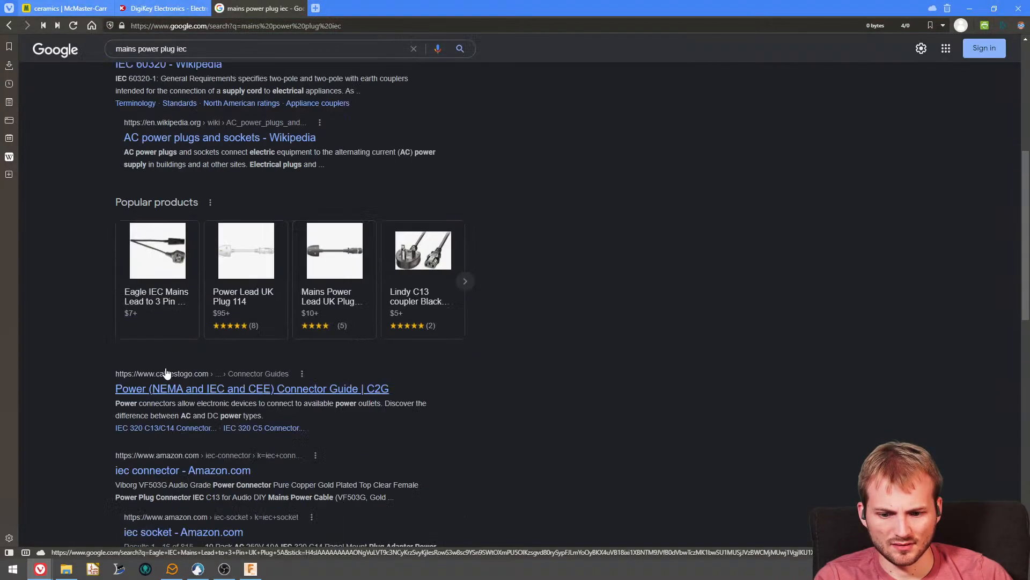
{"action": "scroll", "coordinate": [166, 374], "scroll_direction": "down", "scroll_amount": 1}
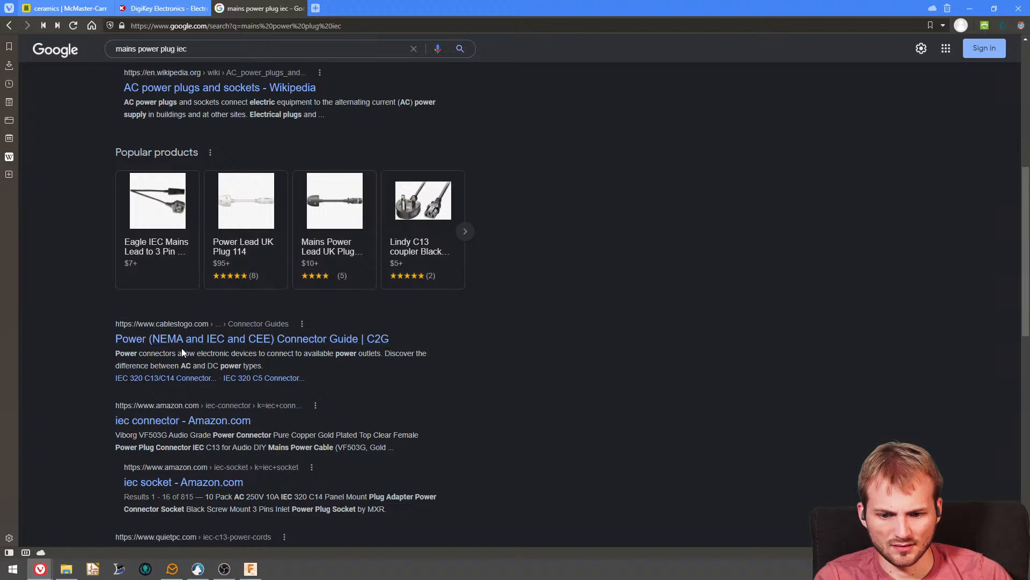
{"action": "scroll", "coordinate": [181, 348], "scroll_direction": "down", "scroll_amount": 1}
{"action": "scroll", "coordinate": [259, 318], "scroll_direction": "up", "scroll_amount": 5}
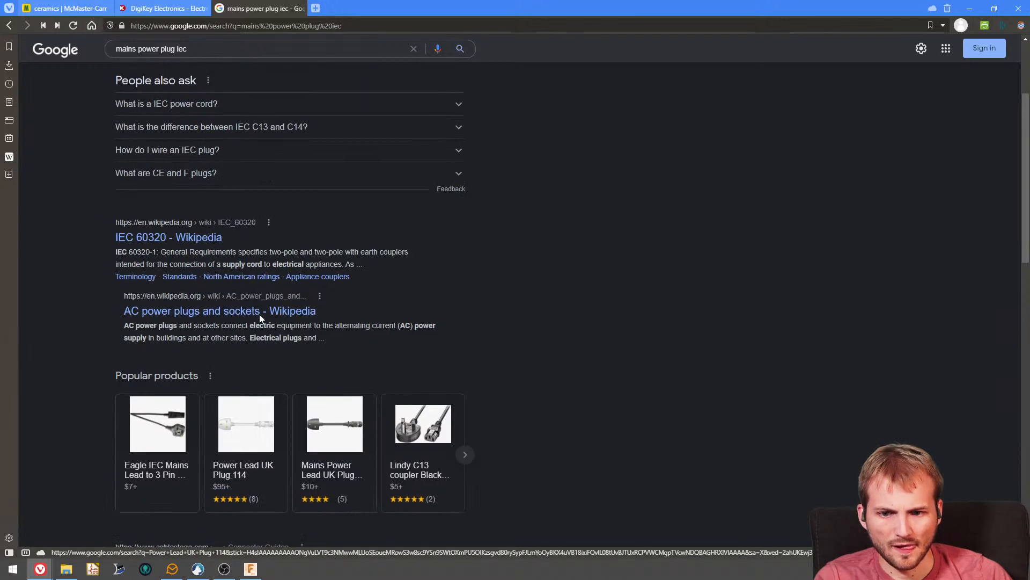
{"action": "scroll", "coordinate": [259, 317], "scroll_direction": "up", "scroll_amount": 3}
{"action": "left_click", "coordinate": [207, 95]}
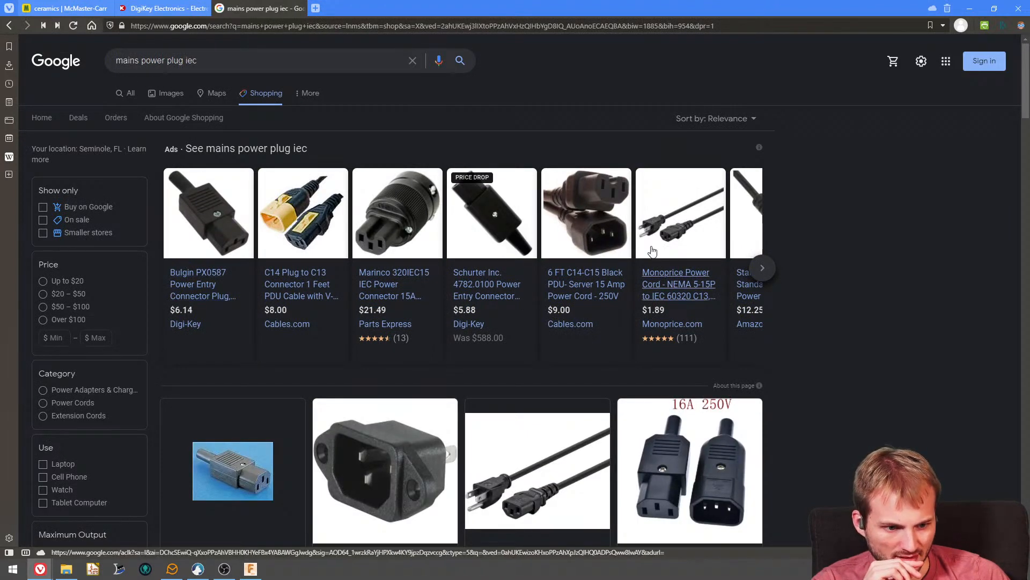
- Open the Monoprice NEMA 5-15P to IEC 60320 C13 power cord listing and copy the connector designation C13
{"action": "left_click", "coordinate": [675, 294]}
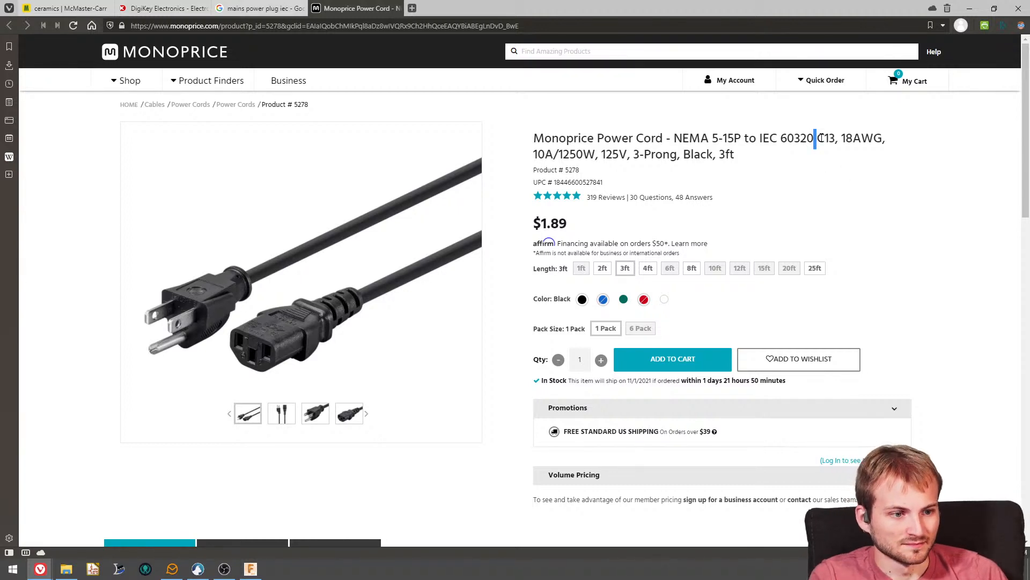
{"action": "left_click", "coordinate": [836, 134]}
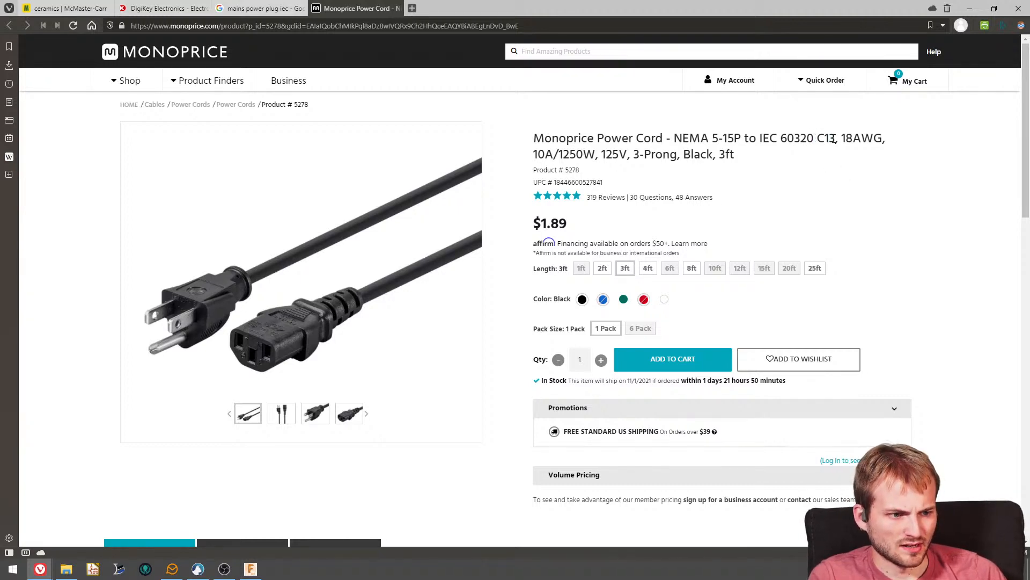
{"action": "left_click_drag", "start_coordinate": [833, 138], "coordinate": [817, 138]}
{"action": "key", "text": "ctrl+c"}
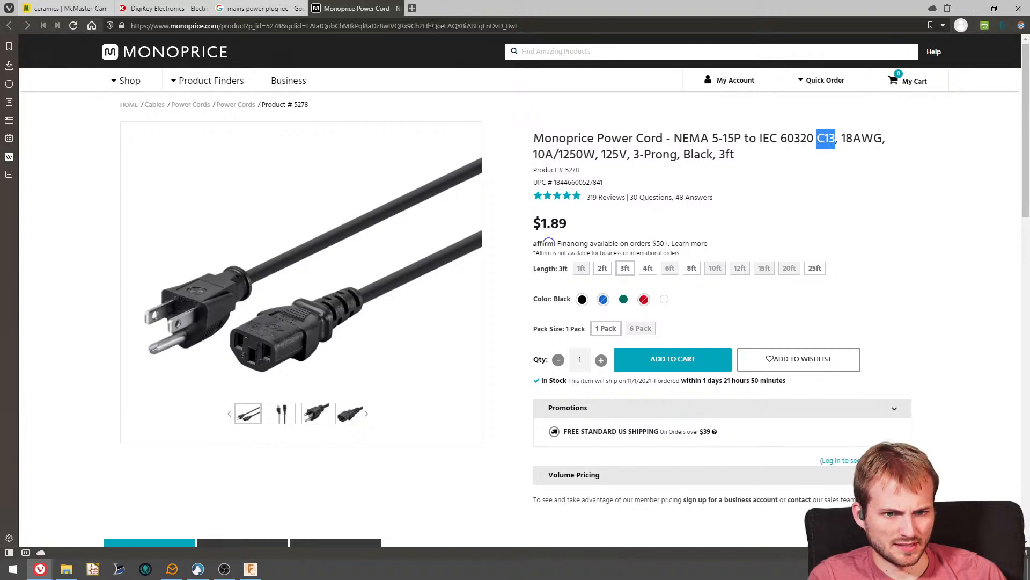
- Search the web for "C13 switch back panel" in a new tab and browse its shopping results
{"action": "left_click", "coordinate": [412, 9]}
{"action": "key", "text": "ctrl+v"}
{"action": "type", "text": "swit"}
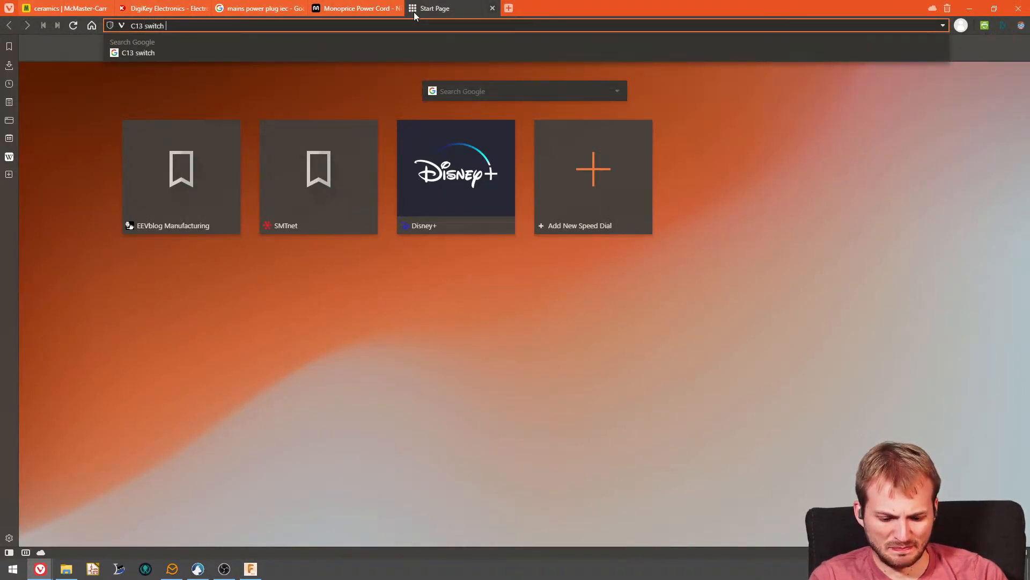
{"action": "type", "text": "ch back panel"}
{"action": "key", "text": "Return"}
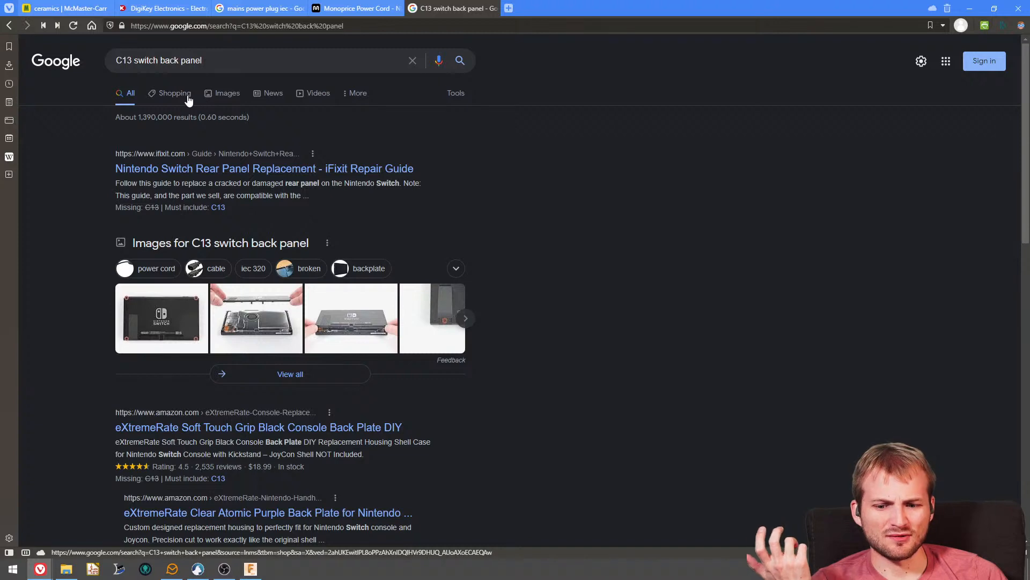
{"action": "left_click", "coordinate": [173, 95]}
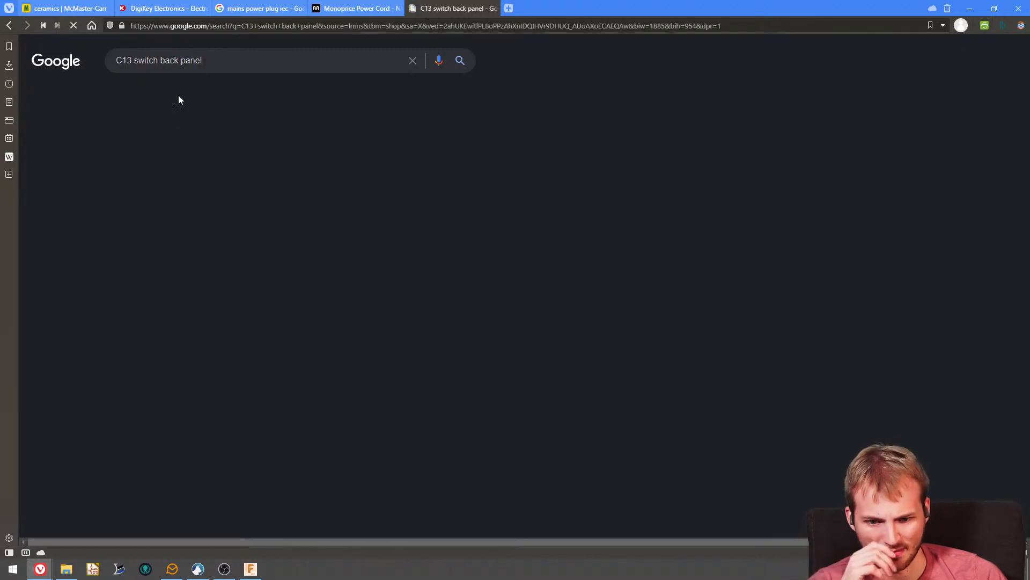
{"action": "scroll", "coordinate": [208, 276], "scroll_direction": "down", "scroll_amount": 6}
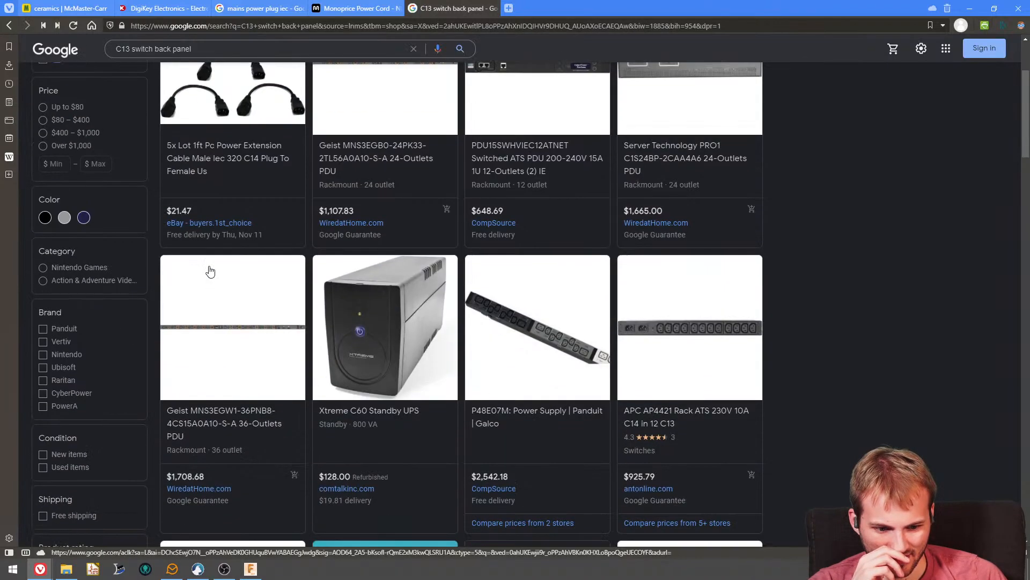
- Shorten the shopping search to "C13 back panel" and look through the results for a panel-mount inlet
{"action": "scroll", "coordinate": [209, 270], "scroll_direction": "up", "scroll_amount": 7}
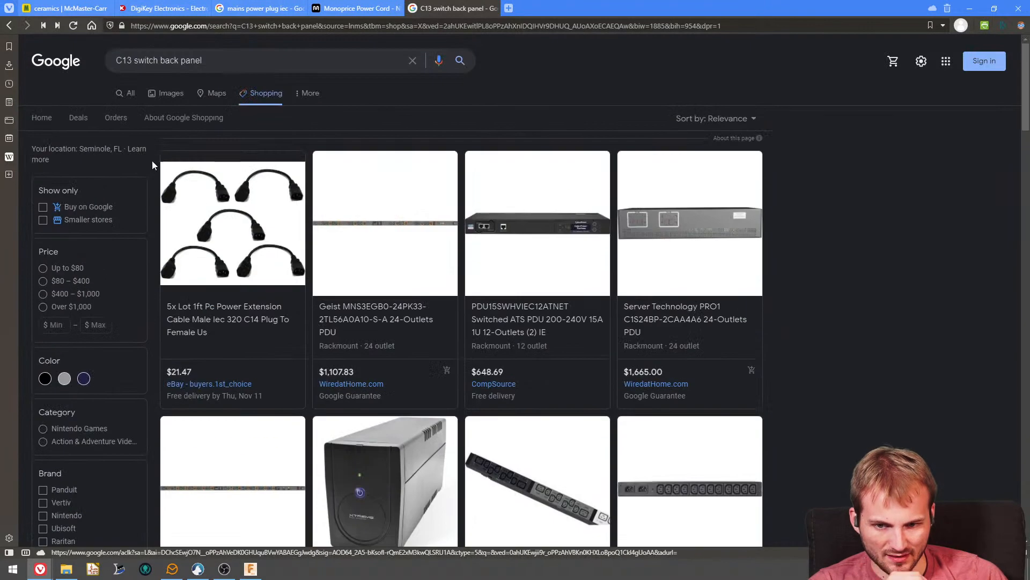
{"action": "double_click", "coordinate": [148, 60]}
{"action": "key", "text": "BackSpace"}
{"action": "key", "text": "Return"}
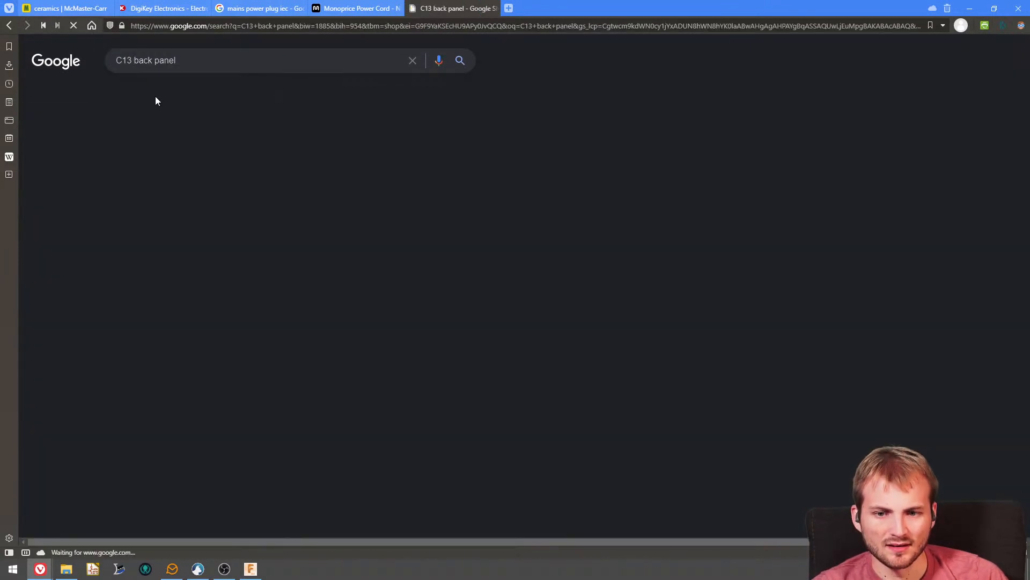
{"action": "scroll", "coordinate": [227, 312], "scroll_direction": "down", "scroll_amount": 10}
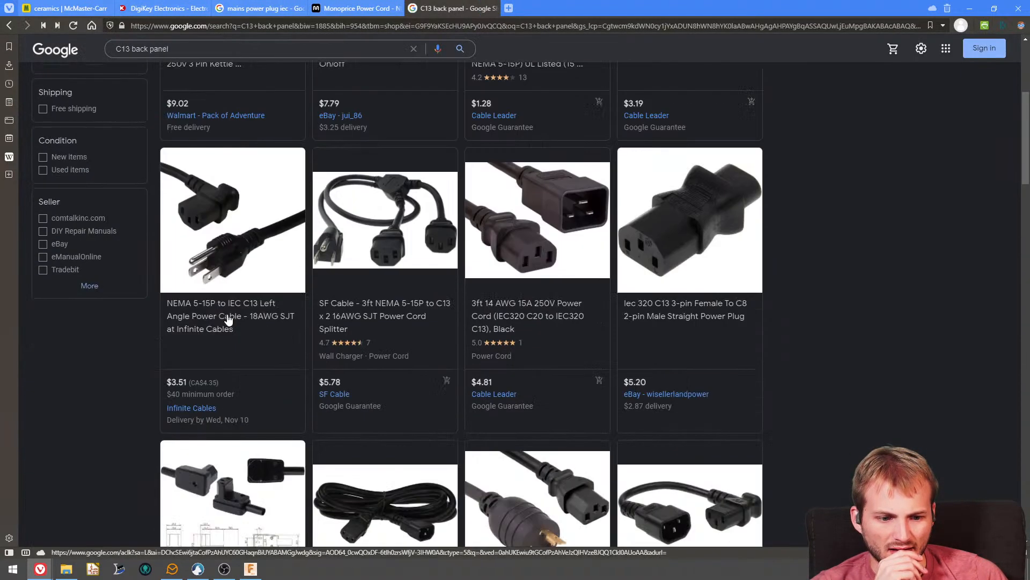
{"action": "scroll", "coordinate": [227, 318], "scroll_direction": "down", "scroll_amount": 15}
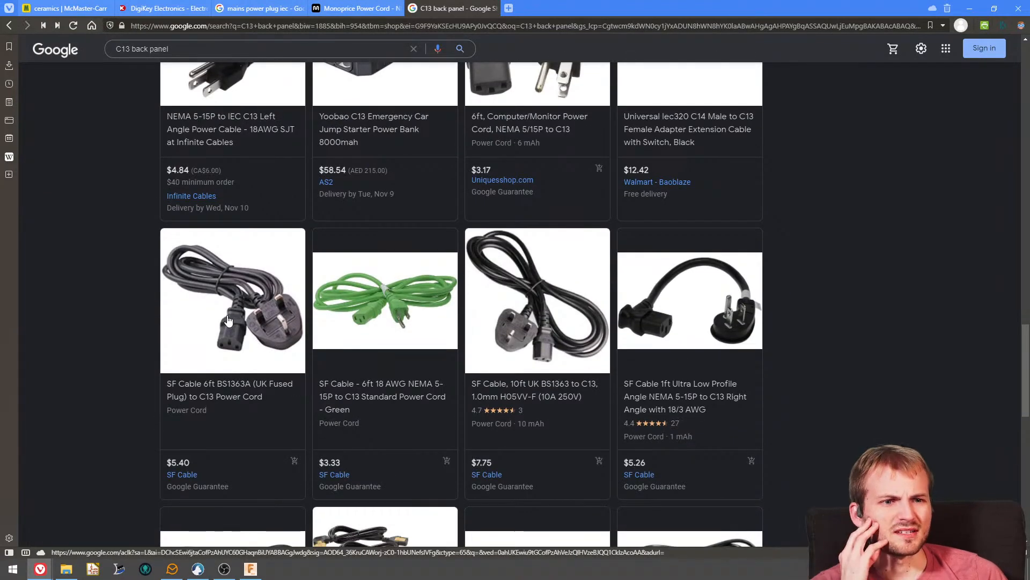
{"action": "scroll", "coordinate": [255, 370], "scroll_direction": "up", "scroll_amount": 3}
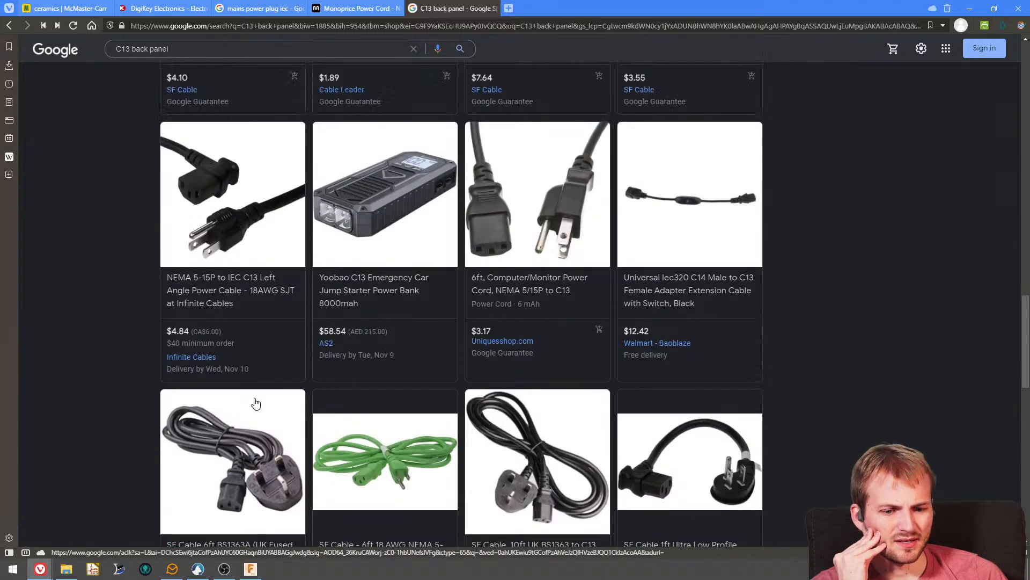
{"action": "scroll", "coordinate": [256, 398], "scroll_direction": "down", "scroll_amount": 15}
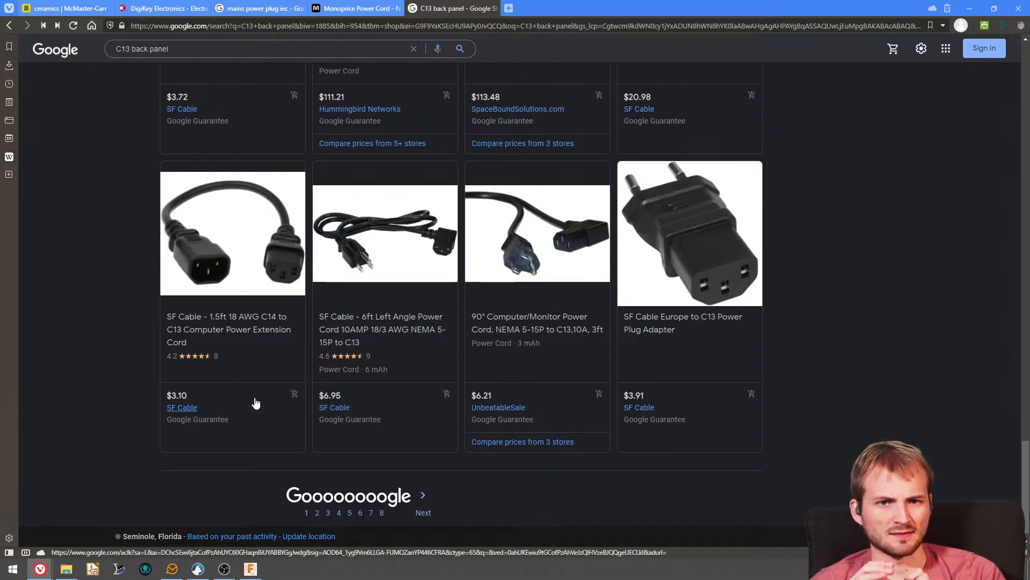
{"action": "scroll", "coordinate": [353, 358], "scroll_direction": "up", "scroll_amount": 5}
{"action": "scroll", "coordinate": [352, 358], "scroll_direction": "up", "scroll_amount": 20}
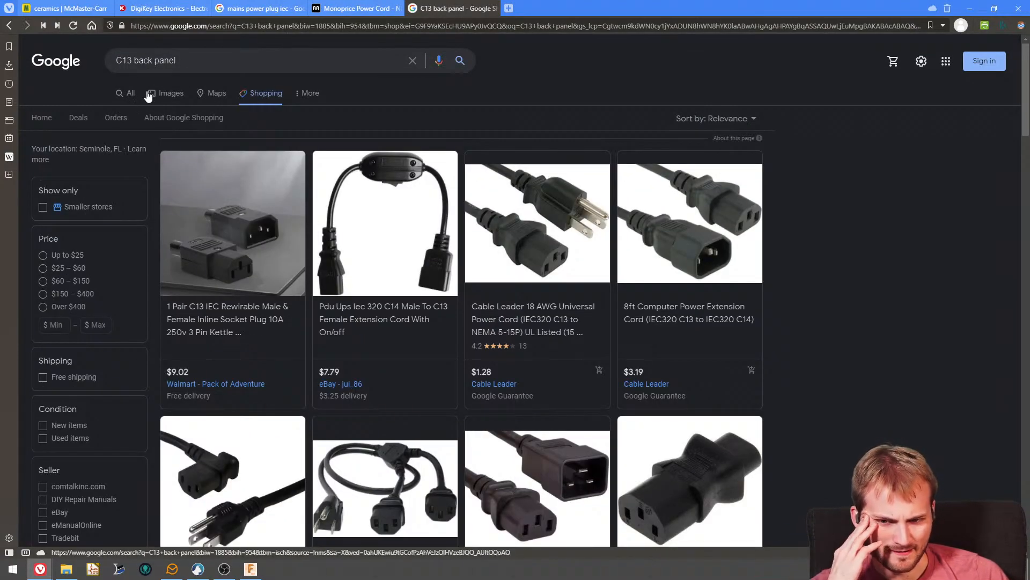
- Recheck the Monoprice power cord listing, change the shopping search to "120vac back panel" and browse the results
{"action": "left_click", "coordinate": [339, 8]}
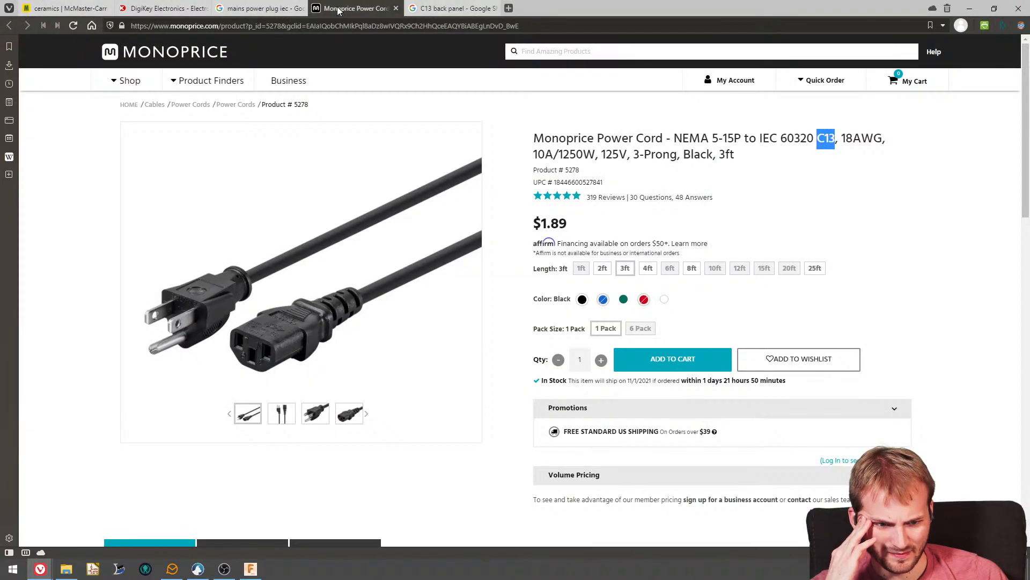
{"action": "left_click", "coordinate": [424, 12]}
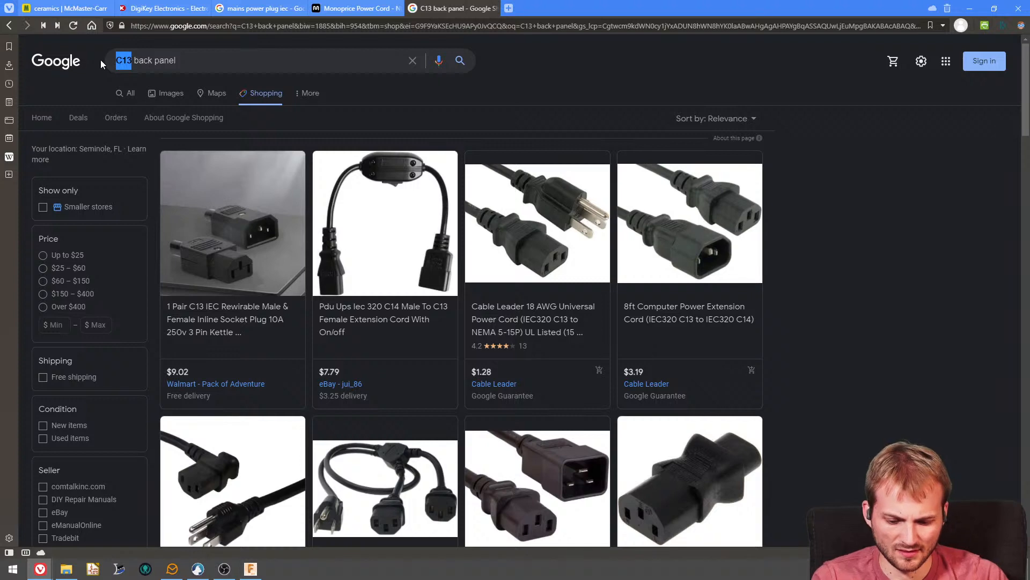
{"action": "type", "text": "120vac"}
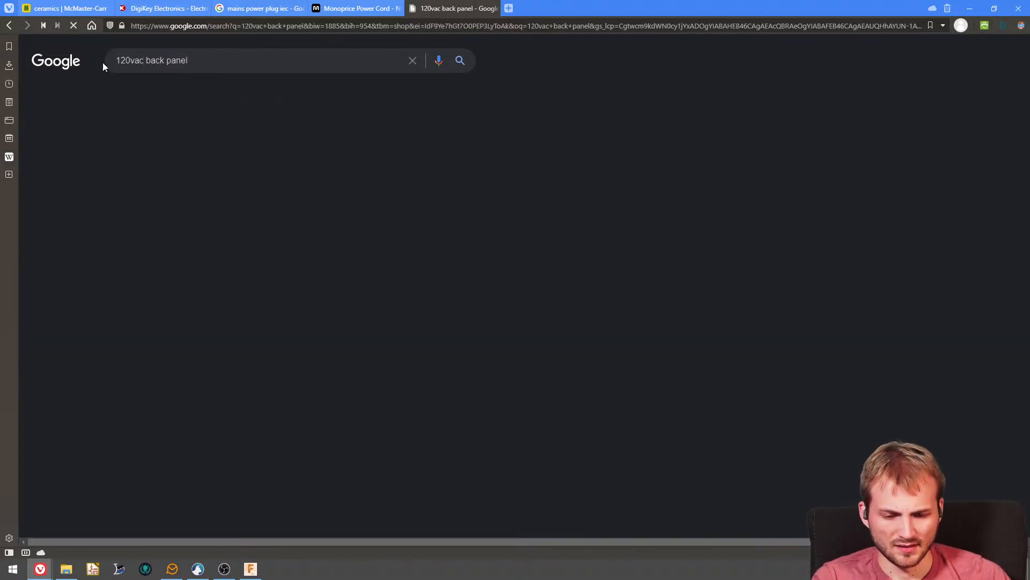
{"action": "scroll", "coordinate": [388, 243], "scroll_direction": "down", "scroll_amount": 4}
{"action": "scroll", "coordinate": [387, 243], "scroll_direction": "down", "scroll_amount": 15}
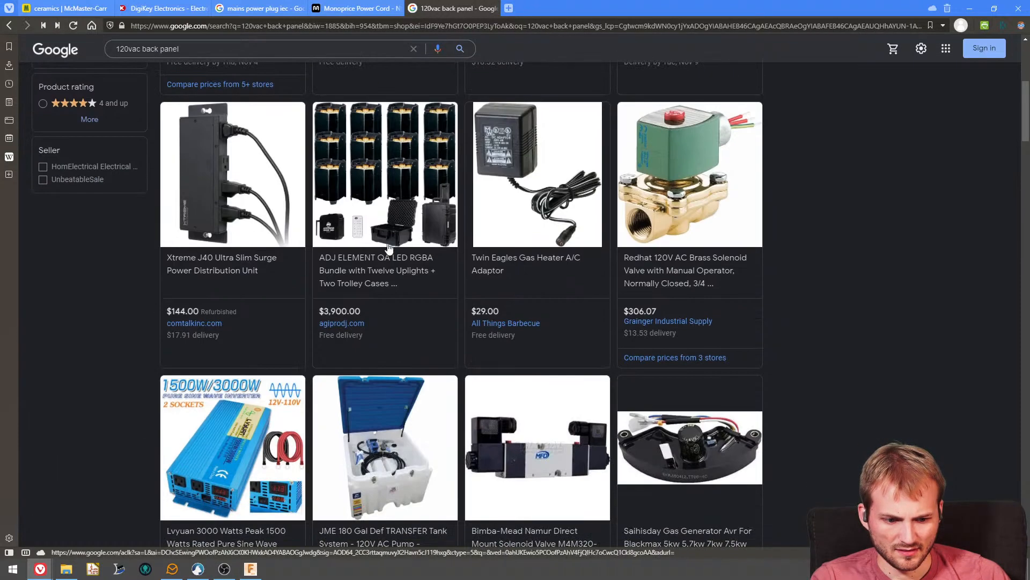
{"action": "scroll", "coordinate": [389, 248], "scroll_direction": "down", "scroll_amount": 15}
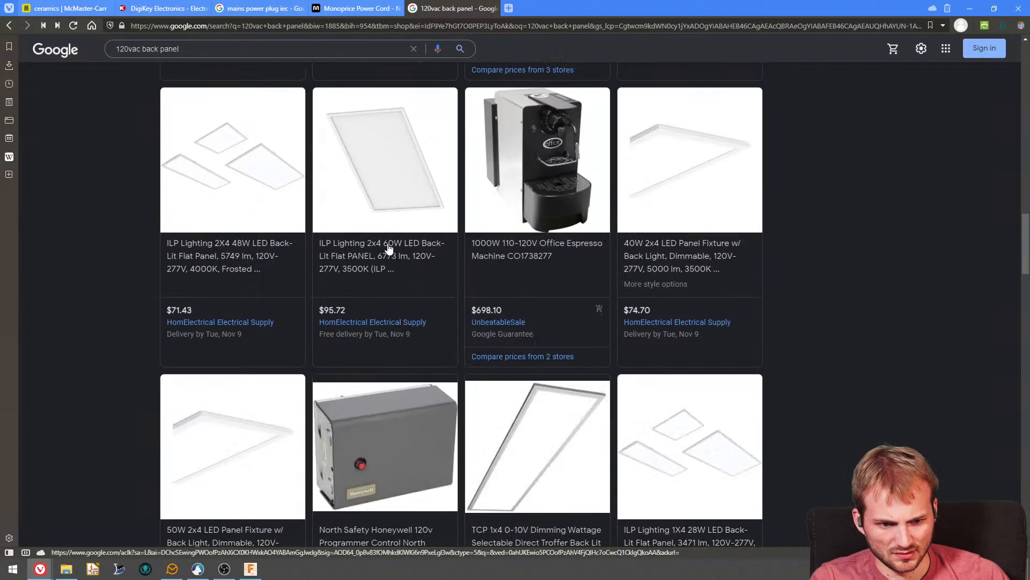
{"action": "scroll", "coordinate": [388, 251], "scroll_direction": "down", "scroll_amount": 8}
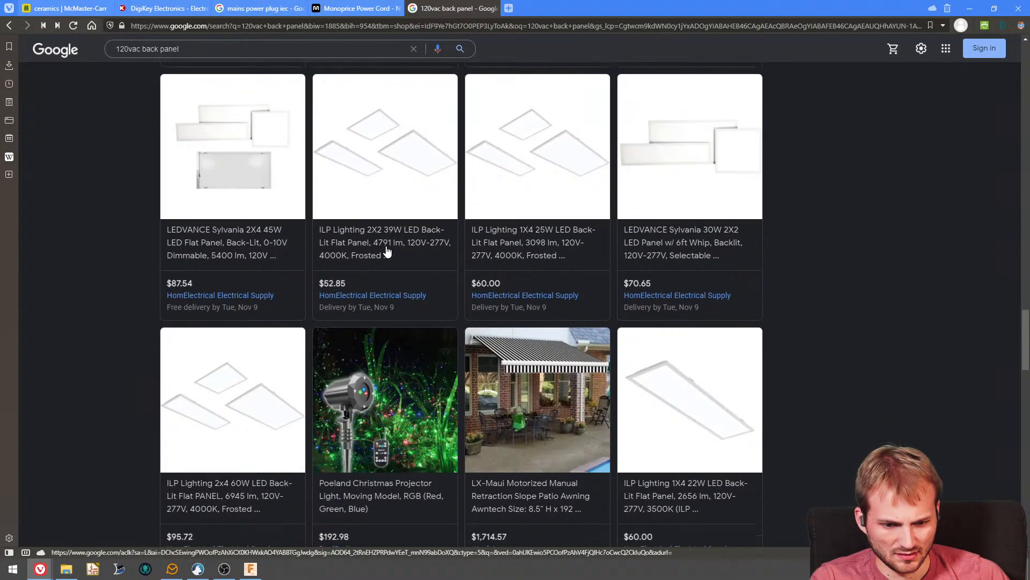
- Change the shopping search to "nema c13 back panel"
{"action": "key", "text": "Home"}
{"action": "double_click", "coordinate": [140, 61]}
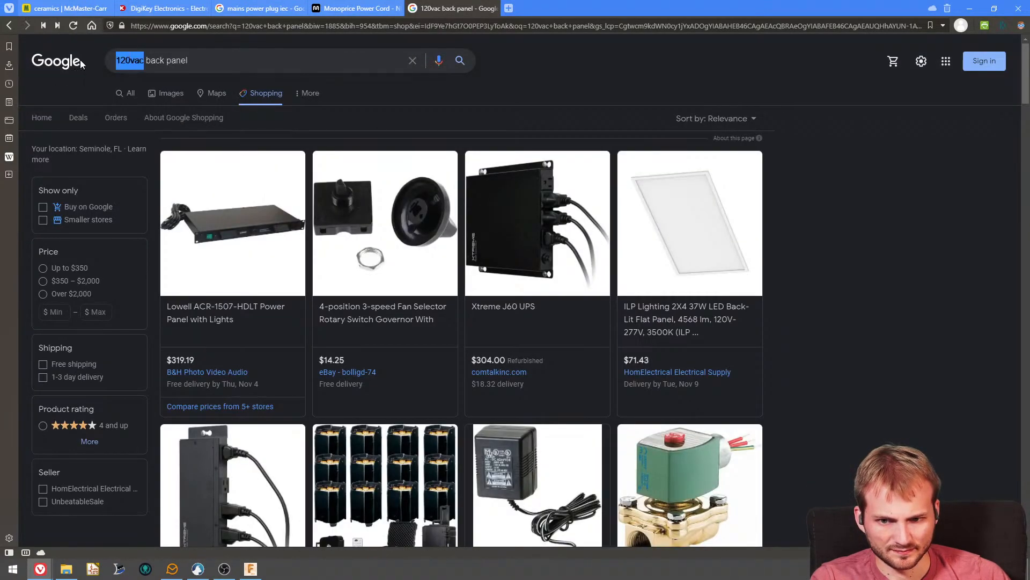
{"action": "type", "text": "nema 13"}
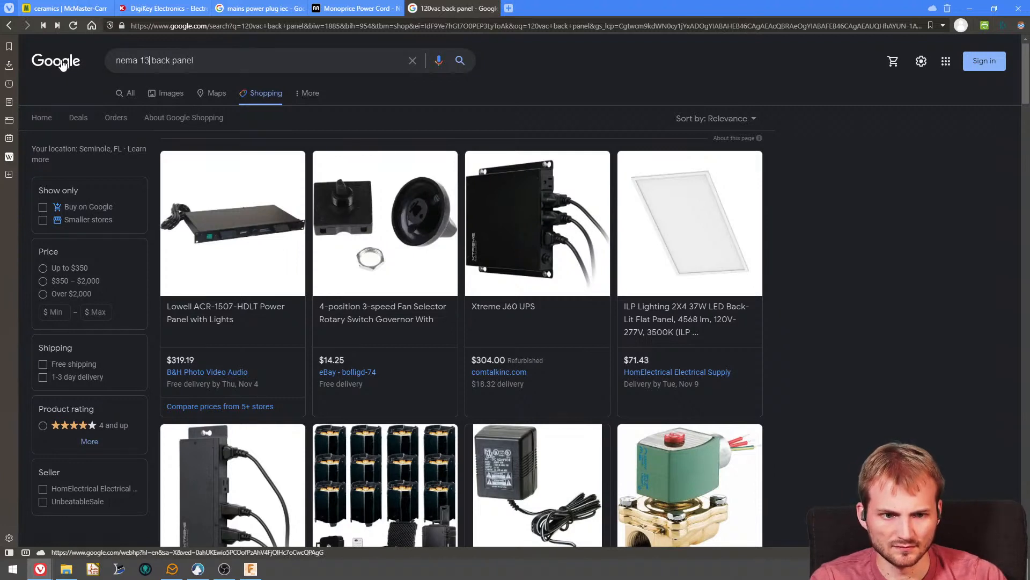
{"action": "type", "text": "c"}
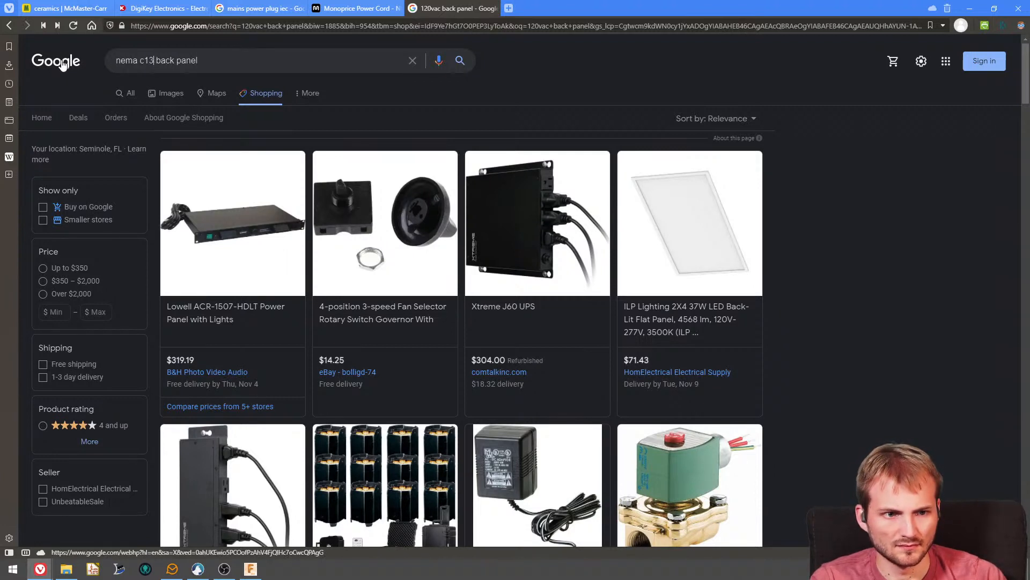
{"action": "type", "text": "13"}
{"action": "key", "text": "Return"}
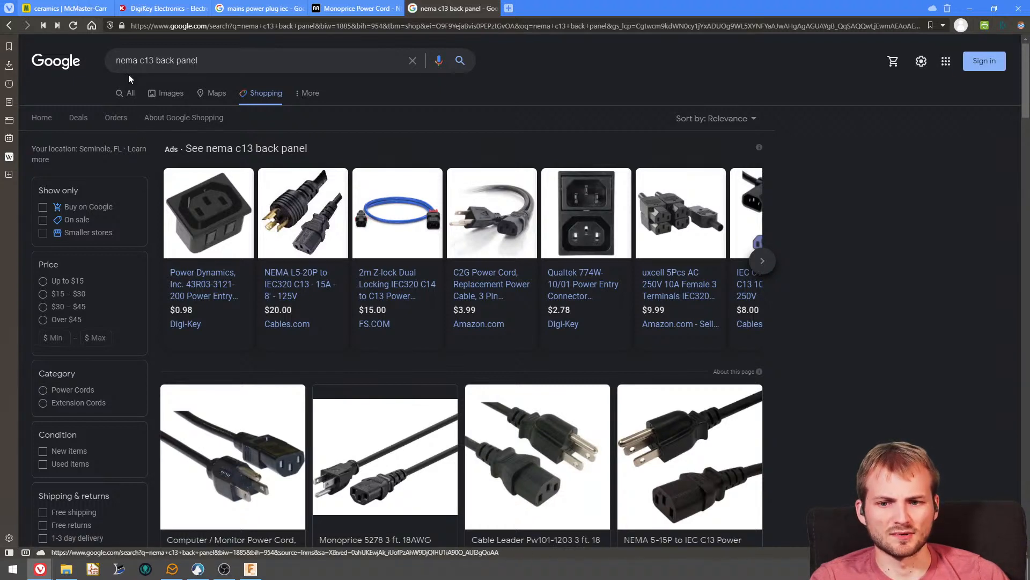
- Change the shopping search to "nema c14 back panel" and look through the panel-mount inlets with switch and fuse
{"action": "type", "text": "4"}
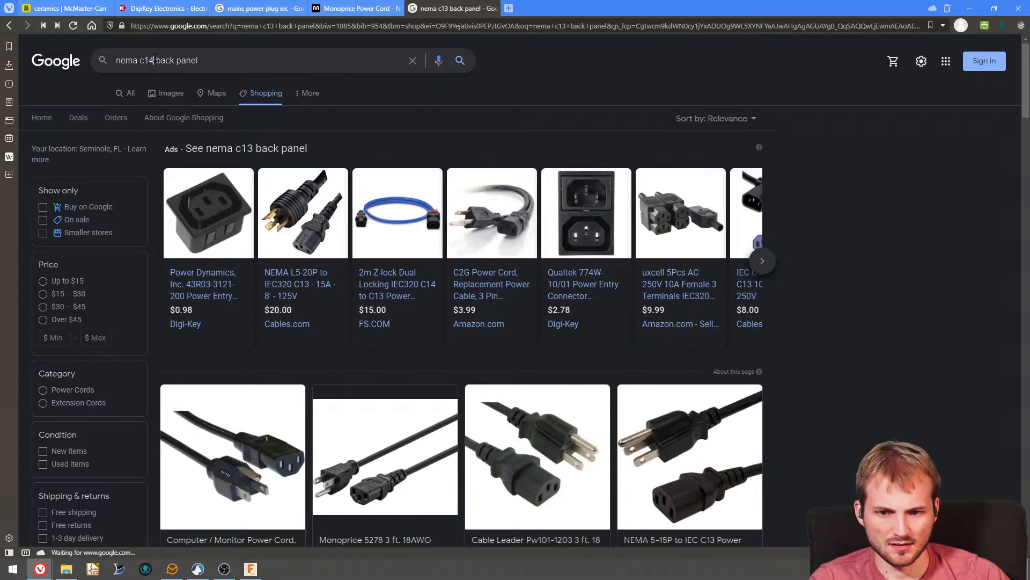
{"action": "key", "text": "Return"}
{"action": "scroll", "coordinate": [244, 188], "scroll_direction": "down", "scroll_amount": 3}
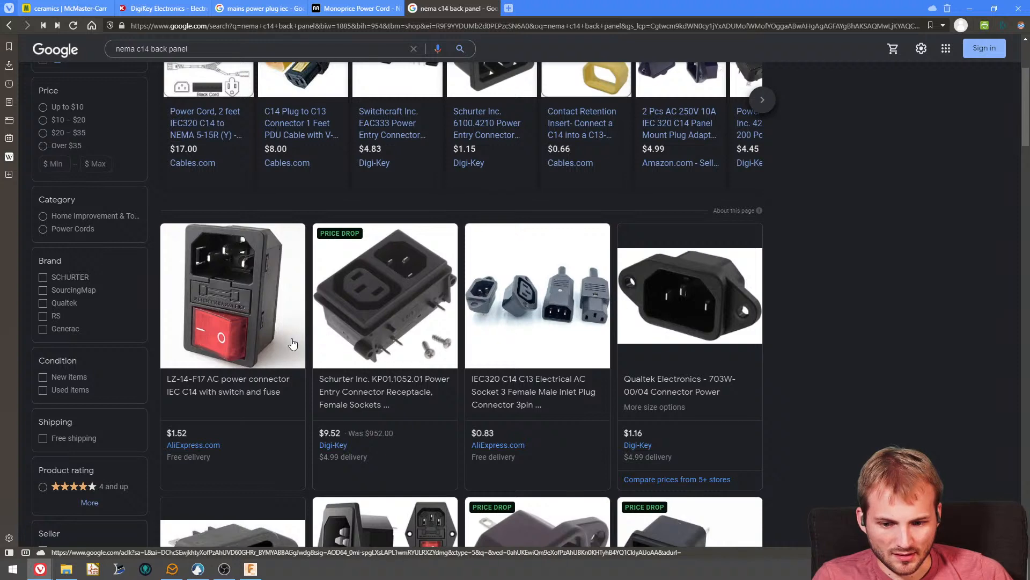
{"action": "scroll", "coordinate": [292, 343], "scroll_direction": "down", "scroll_amount": 1}
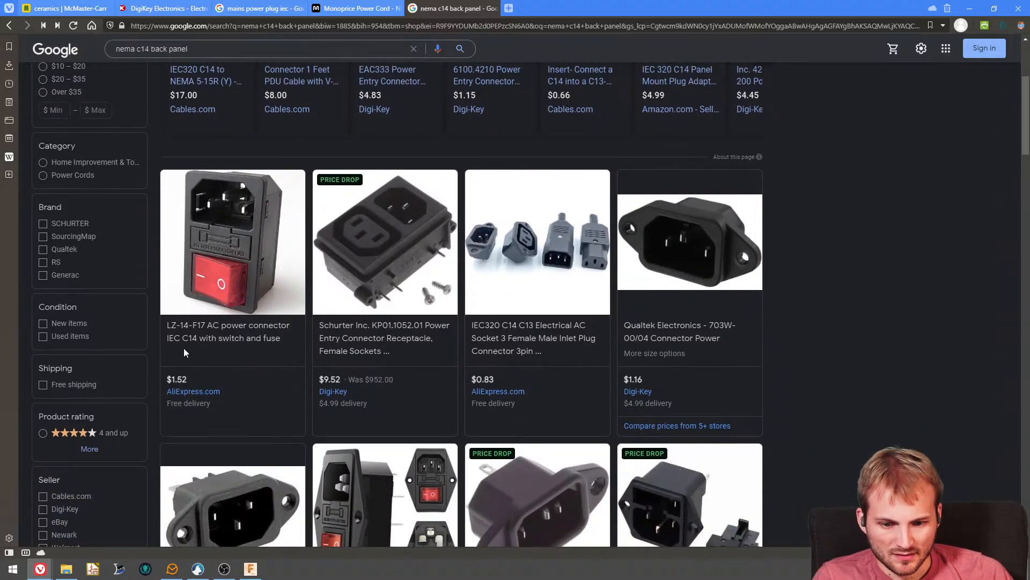
{"action": "scroll", "coordinate": [328, 363], "scroll_direction": "down", "scroll_amount": 4}
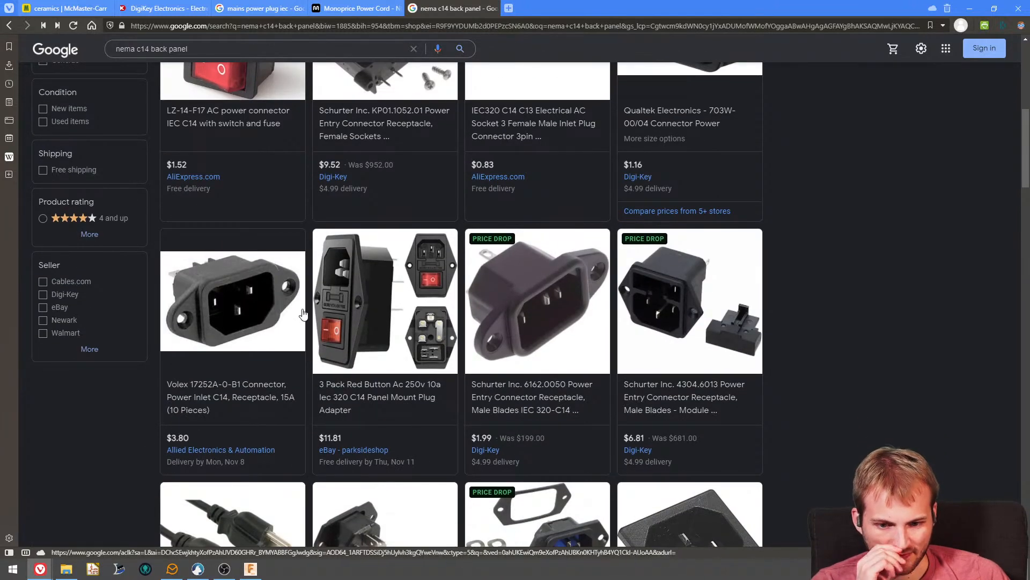
{"action": "scroll", "coordinate": [314, 354], "scroll_direction": "up", "scroll_amount": 5}
- Switch to the DigiKey site, search for "c14" and open the Power Entry Connectors - Inlets, Outlets, Modules category
{"action": "left_click", "coordinate": [152, 12]}
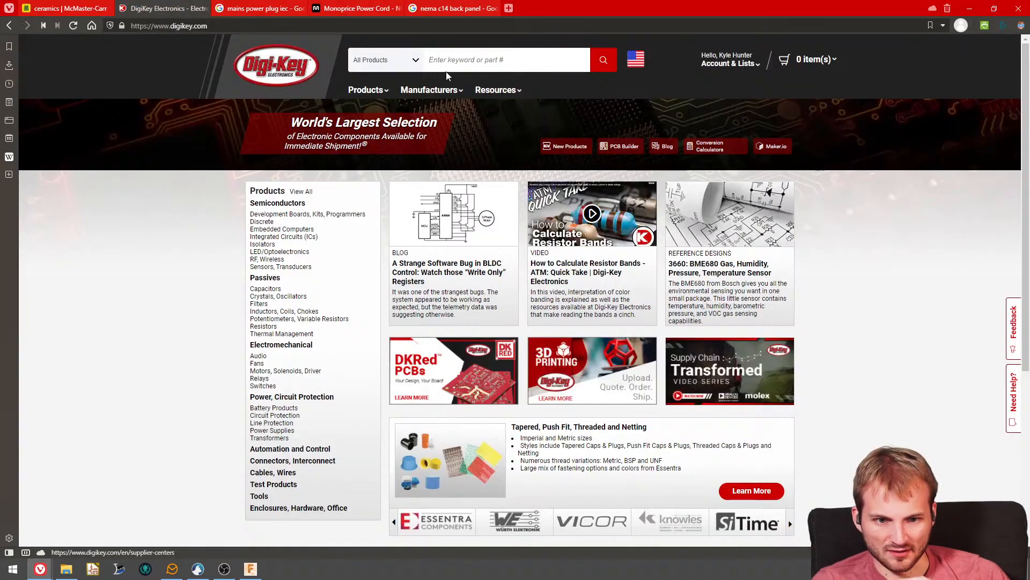
{"action": "type", "text": "c14"}
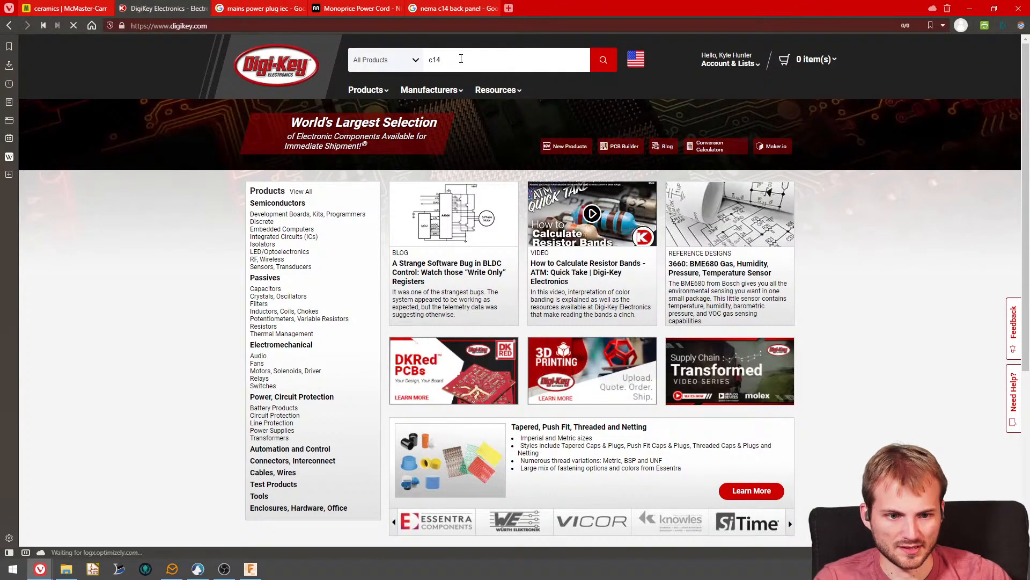
{"action": "key", "text": "Return"}
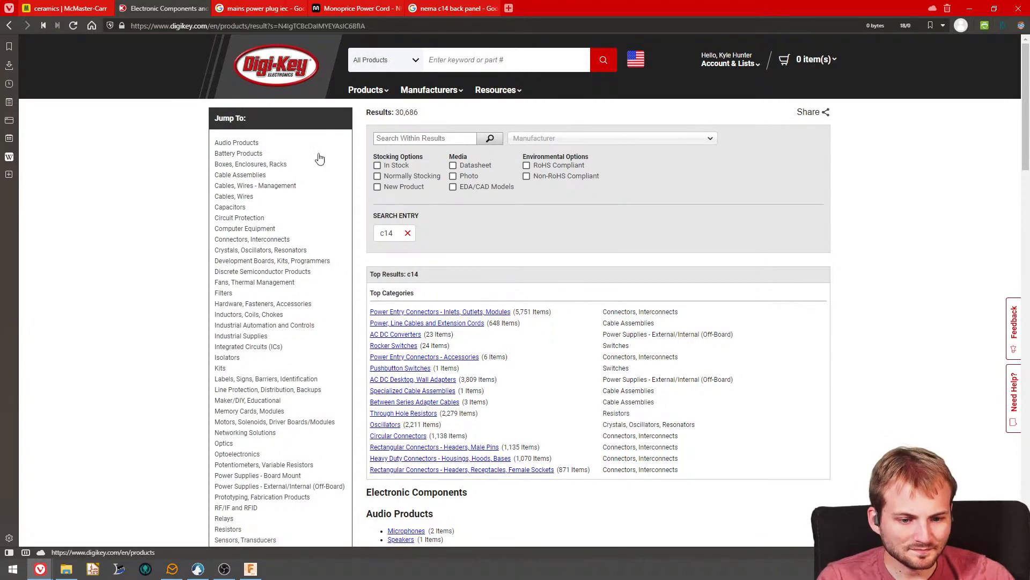
{"action": "left_click", "coordinate": [429, 314]}
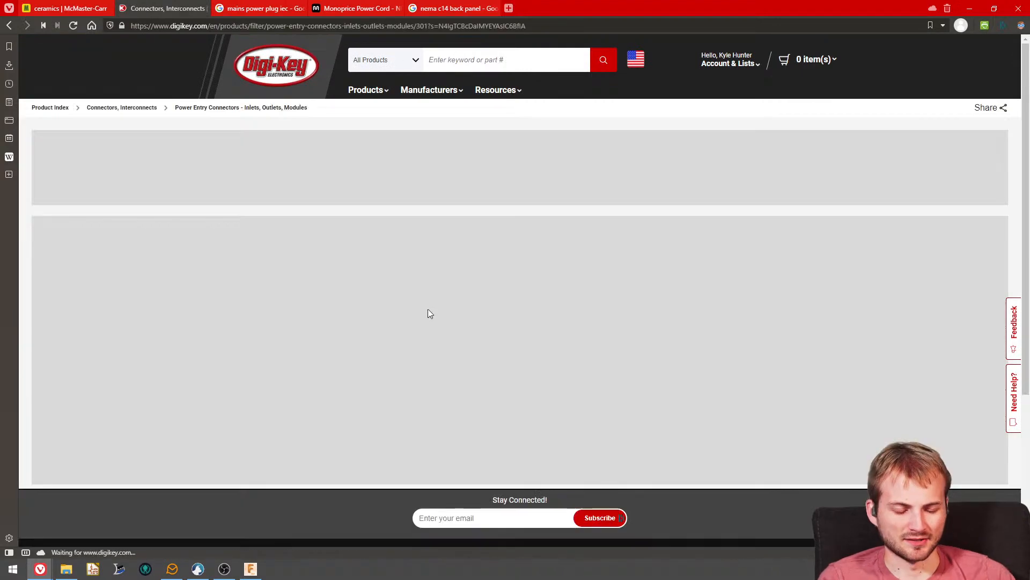
- Filter the power entry connectors to in-stock parts with Active part status
{"action": "scroll", "coordinate": [298, 290], "scroll_direction": "down", "scroll_amount": 2}
{"action": "scroll", "coordinate": [298, 290], "scroll_direction": "down", "scroll_amount": 5}
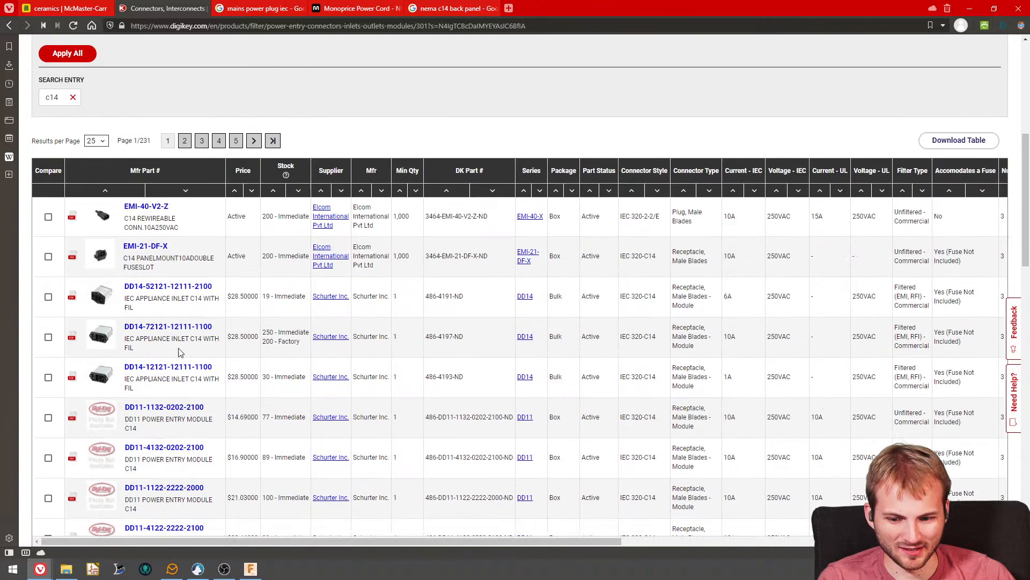
{"action": "scroll", "coordinate": [173, 312], "scroll_direction": "up", "scroll_amount": 4}
{"action": "scroll", "coordinate": [57, 320], "scroll_direction": "up", "scroll_amount": 2}
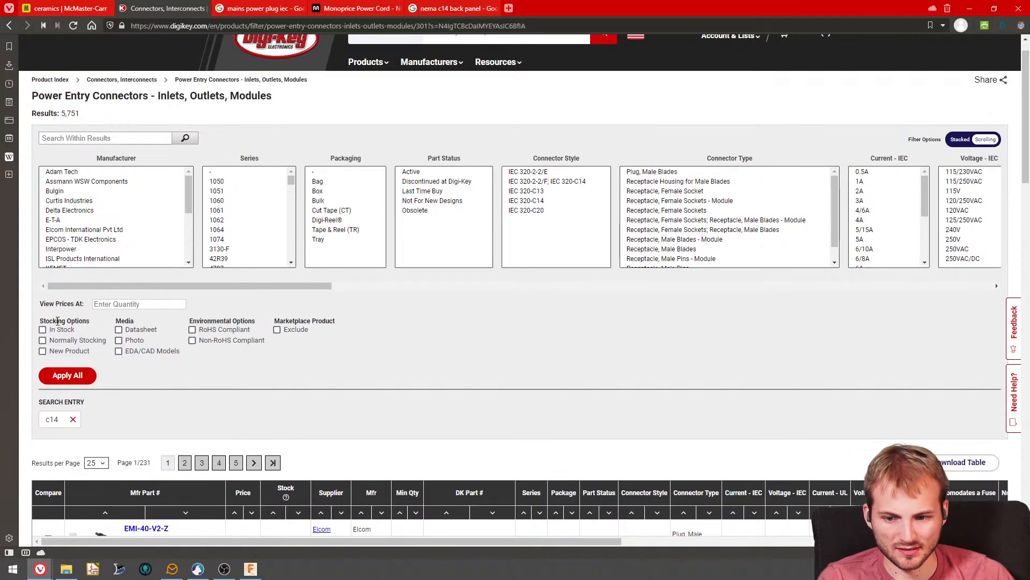
{"action": "left_click", "coordinate": [58, 333]}
{"action": "left_click", "coordinate": [412, 171]}
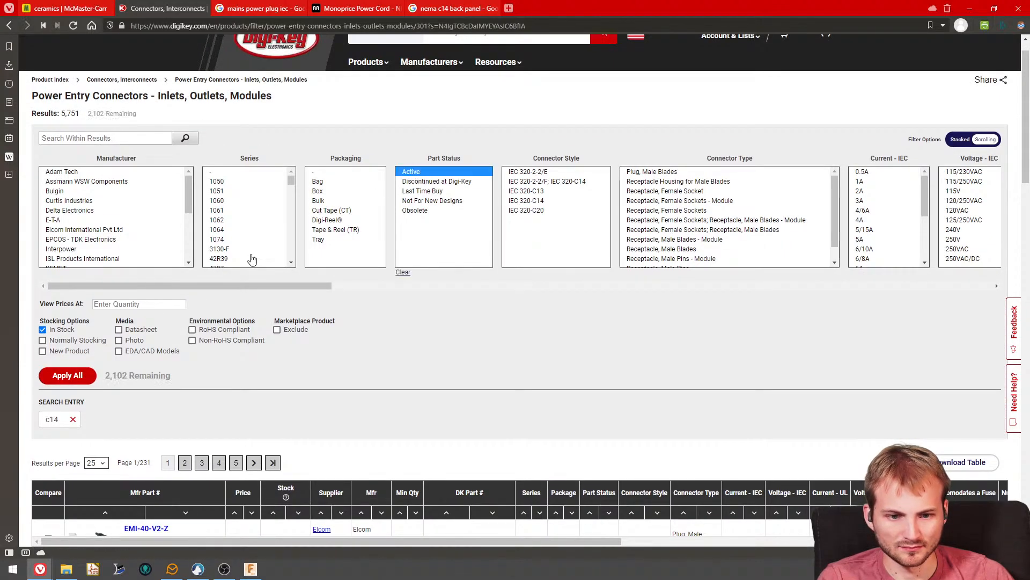
{"action": "left_click", "coordinate": [83, 376]}
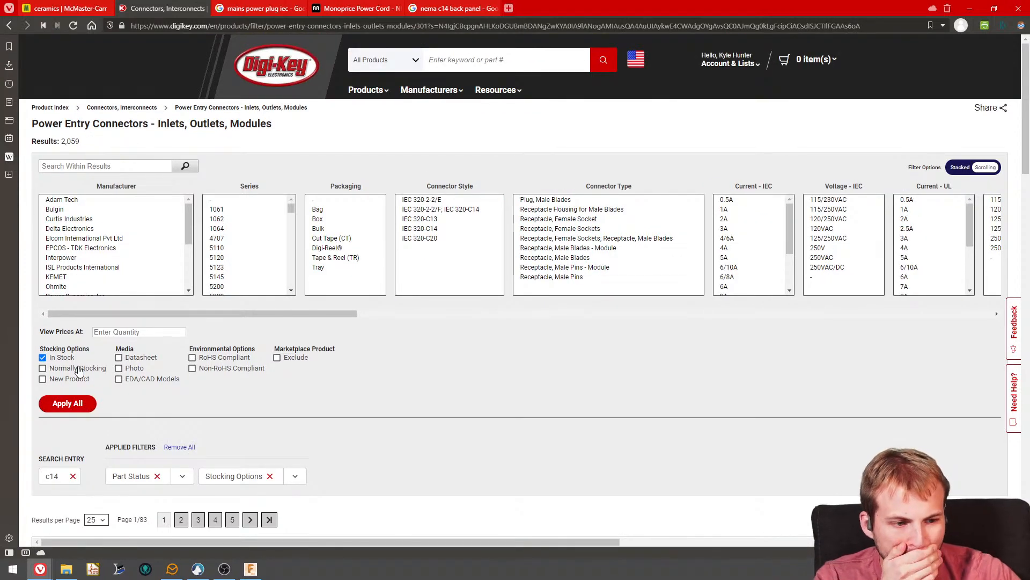
- Filter the connectors by IEC current ratings of 15A and 16A, and look over the filtered parts list
{"action": "scroll", "coordinate": [722, 279], "scroll_direction": "down", "scroll_amount": 3}
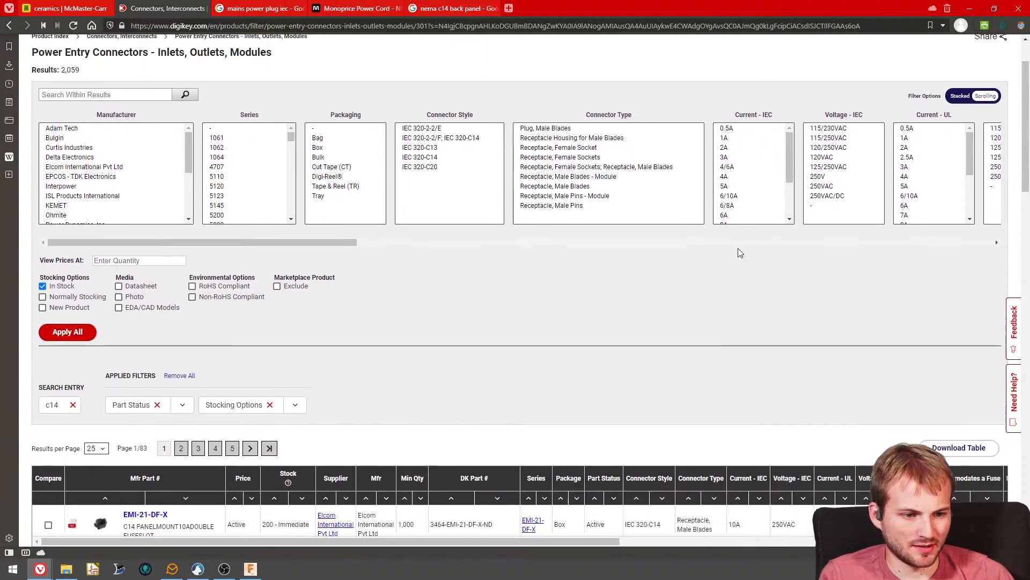
{"action": "scroll", "coordinate": [767, 242], "scroll_direction": "up", "scroll_amount": 3}
{"action": "scroll", "coordinate": [793, 239], "scroll_direction": "down", "scroll_amount": 3}
{"action": "left_click", "coordinate": [729, 272]}
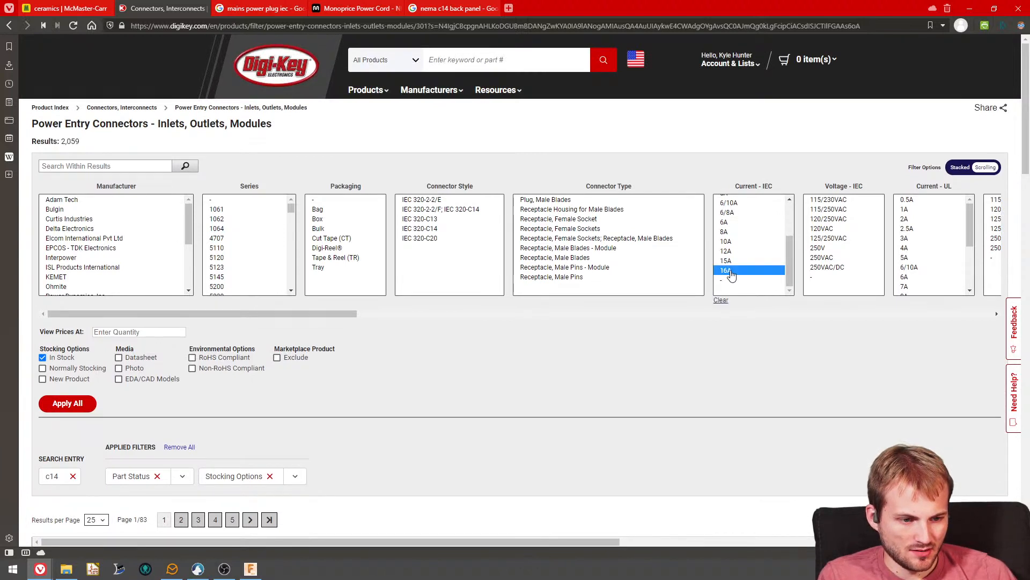
{"action": "left_click", "coordinate": [727, 262], "text": "ctrl"}
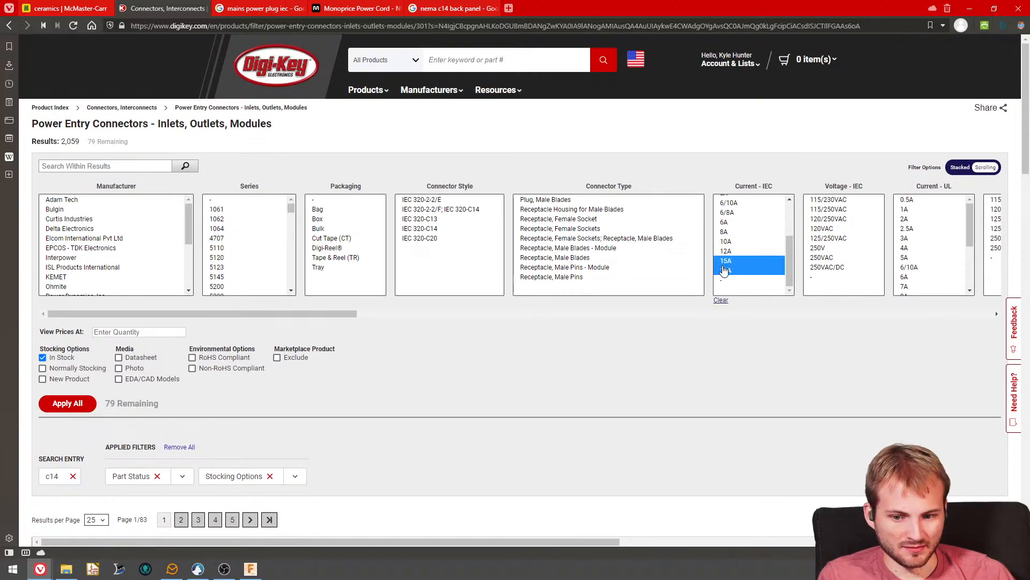
{"action": "left_click", "coordinate": [67, 403]}
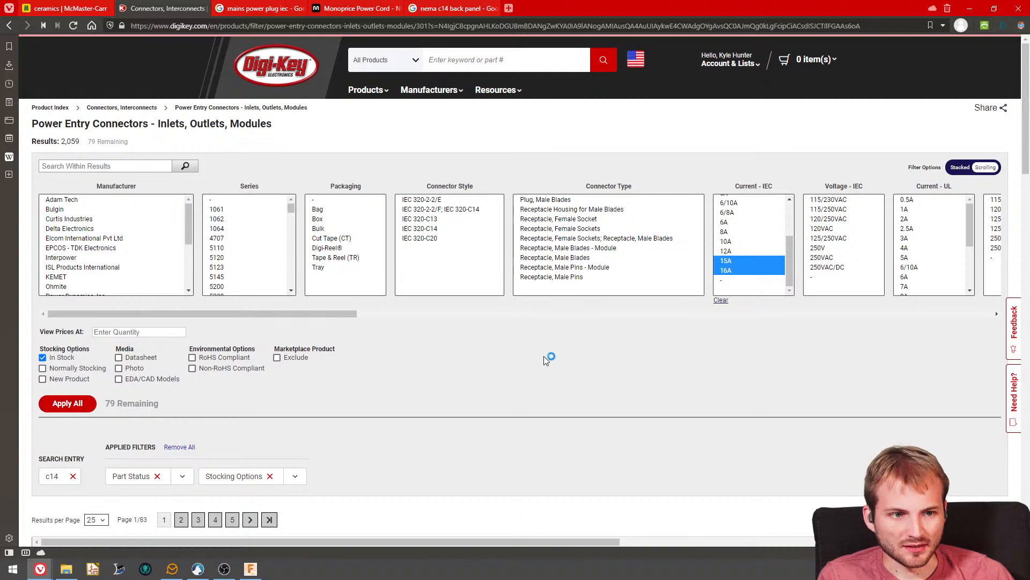
{"action": "scroll", "coordinate": [398, 368], "scroll_direction": "down", "scroll_amount": 5}
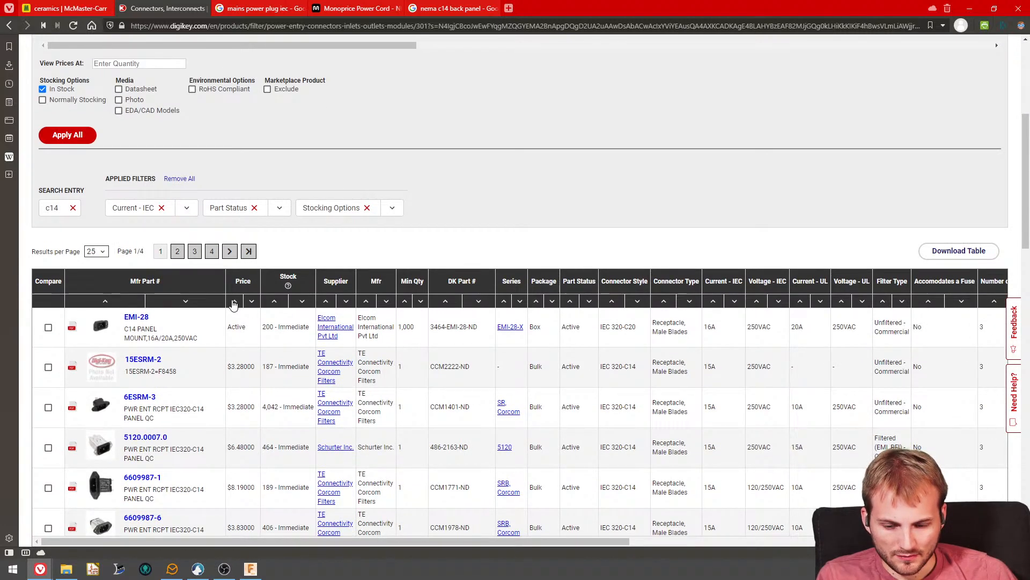
{"action": "scroll", "coordinate": [234, 304], "scroll_direction": "up", "scroll_amount": 5}
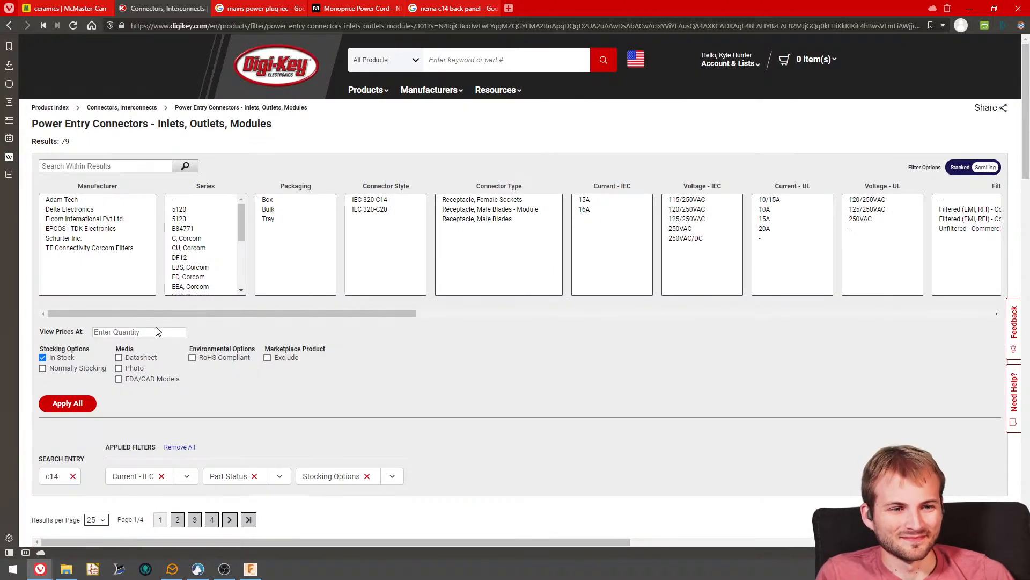
- Filter the power entry connectors by all three Switch Features: circuit breaker on-off, circuit breaker on-off illuminated, and Switch On-Off
{"action": "scroll", "coordinate": [226, 298], "scroll_direction": "down", "scroll_amount": 5}
{"action": "mouse_move", "coordinate": [103, 317]}
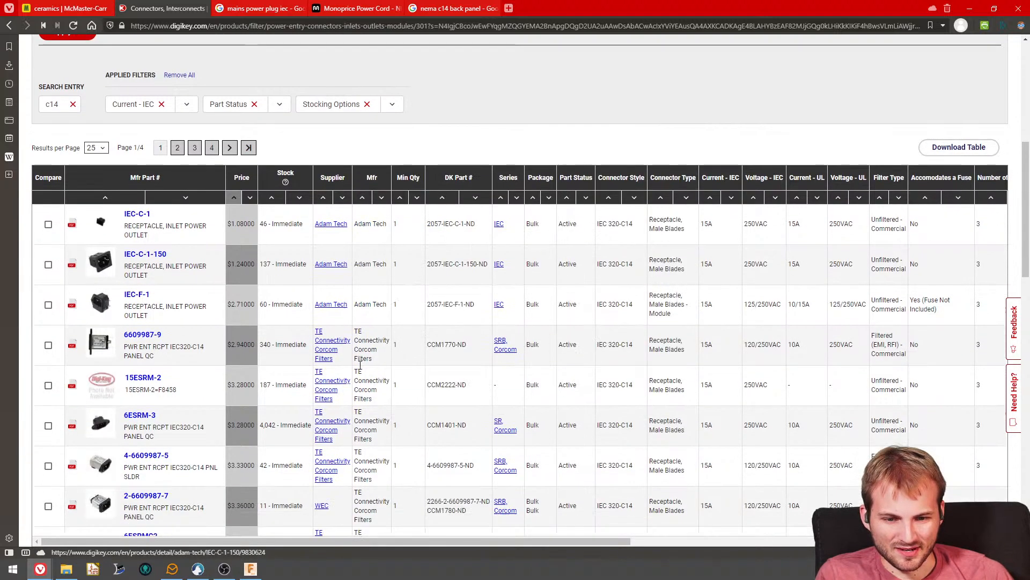
{"action": "scroll", "coordinate": [429, 301], "scroll_direction": "up", "scroll_amount": 5}
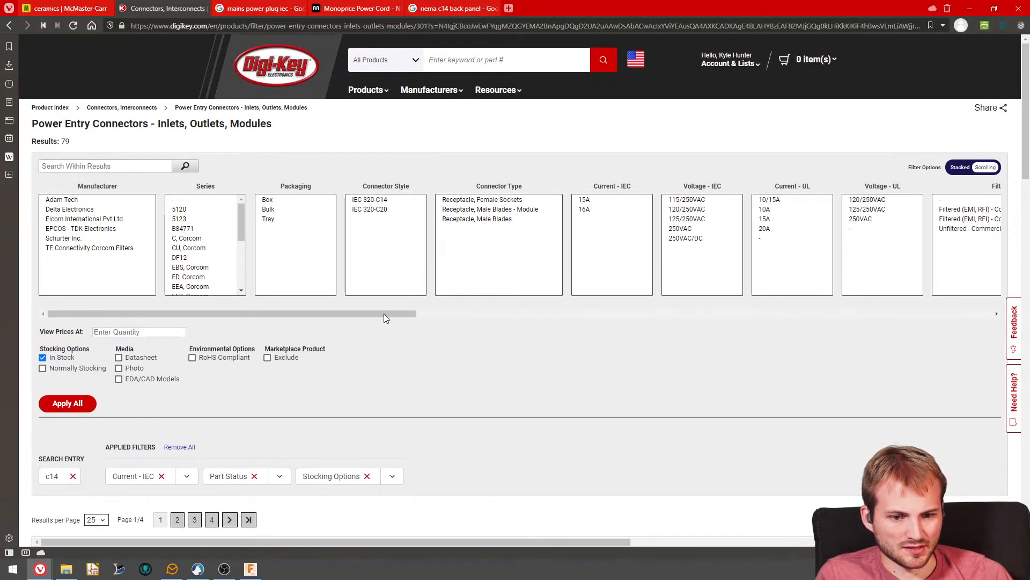
{"action": "left_click_drag", "start_coordinate": [384, 314], "coordinate": [749, 347]}
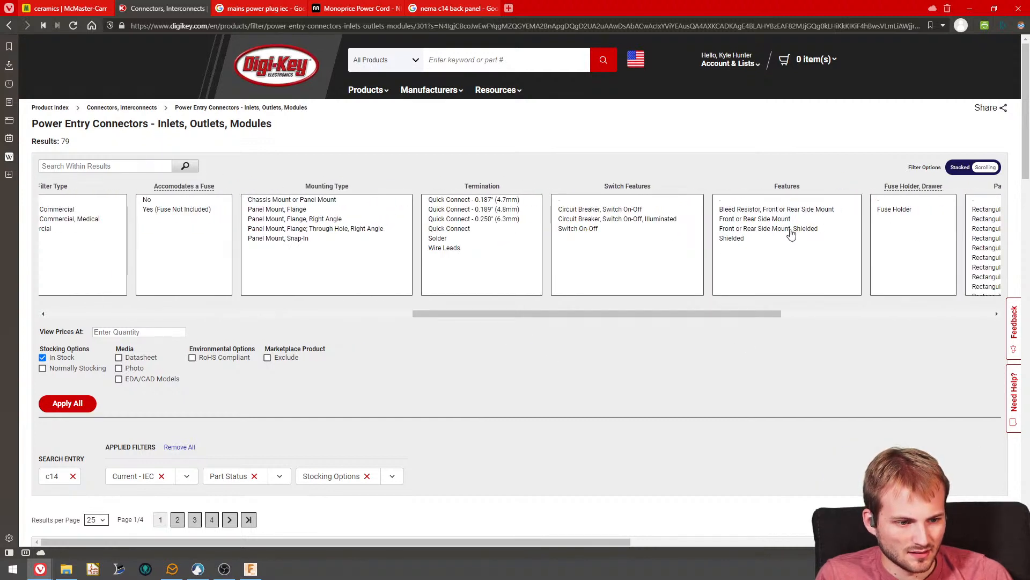
{"action": "left_click", "coordinate": [631, 210]}
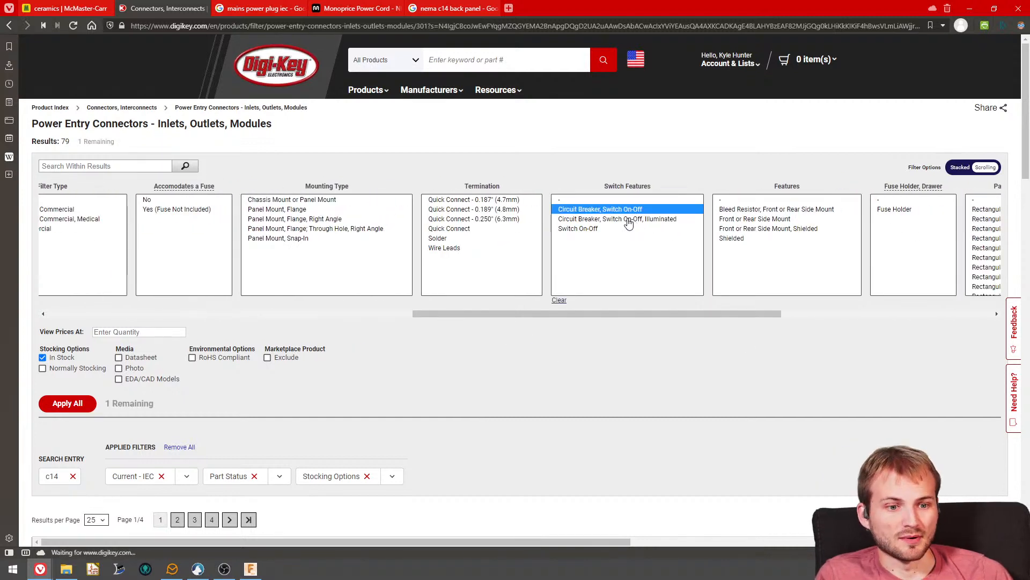
{"action": "left_click", "coordinate": [628, 219], "text": "ctrl"}
{"action": "left_click", "coordinate": [599, 229], "text": "ctrl"}
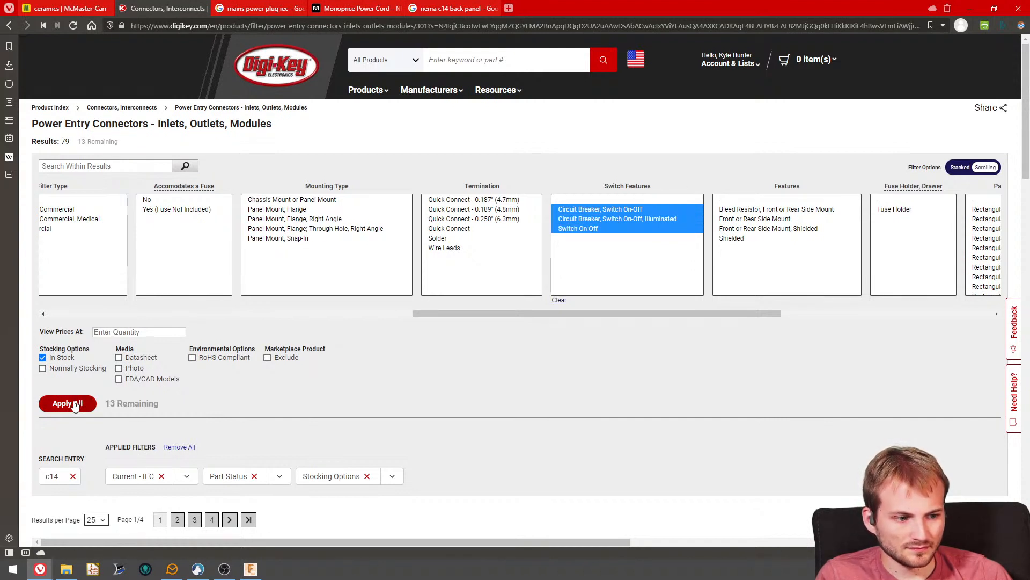
{"action": "left_click", "coordinate": [74, 405]}
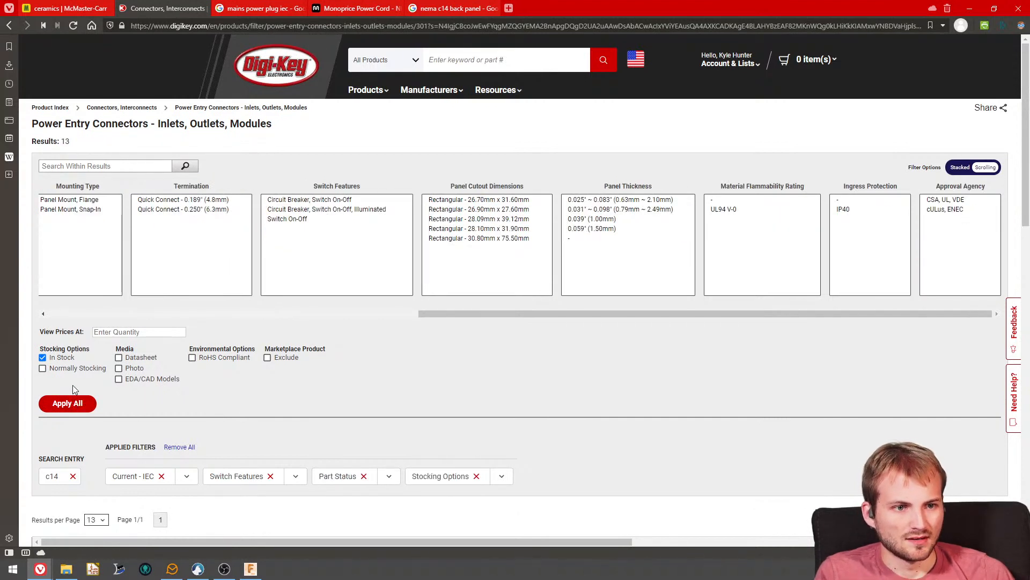
{"action": "right_click", "coordinate": [416, 337]}
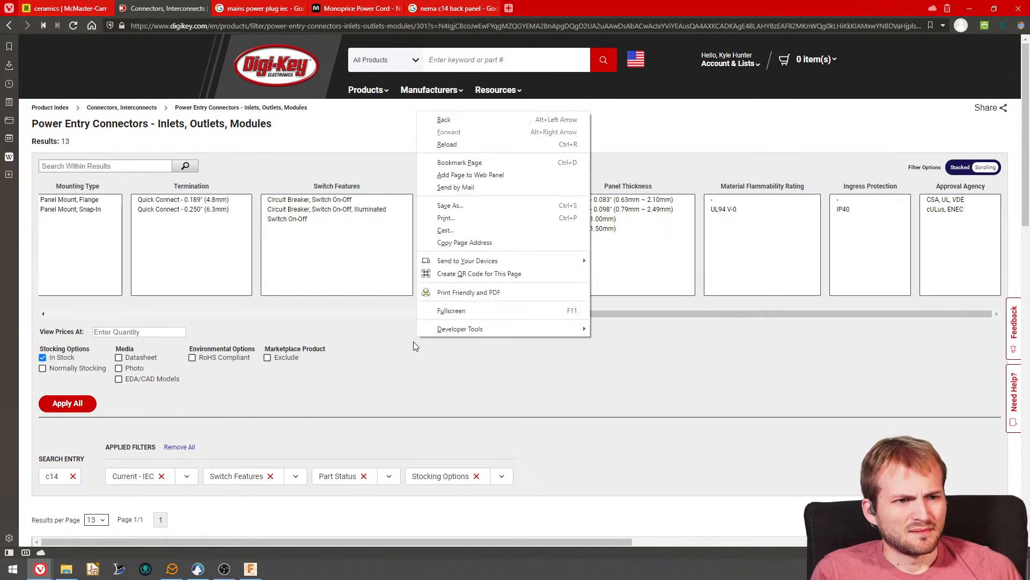
{"action": "left_click", "coordinate": [413, 344]}
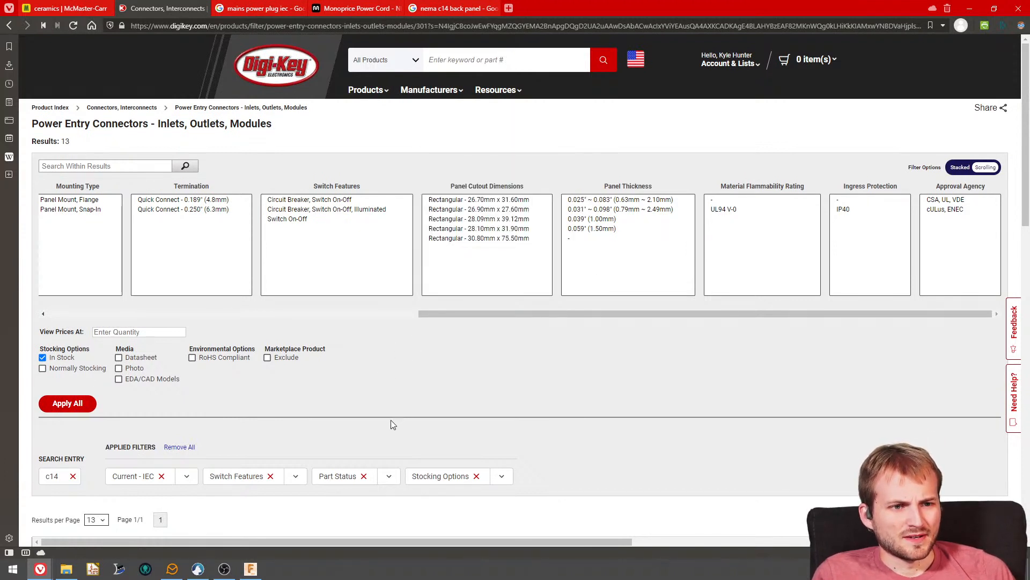
- Look over the filtered parts list, open the datasheet of 1-1609112-1 and examine its dimensions, terminals and panel cutout
{"action": "scroll", "coordinate": [370, 416], "scroll_direction": "down", "scroll_amount": 1}
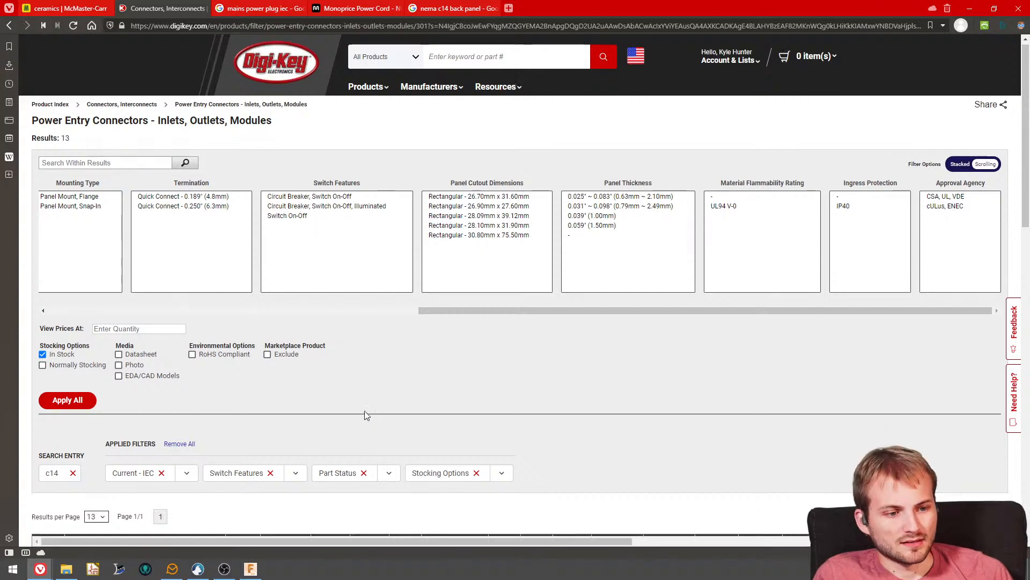
{"action": "scroll", "coordinate": [364, 414], "scroll_direction": "down", "scroll_amount": 7}
{"action": "mouse_move", "coordinate": [91, 298]}
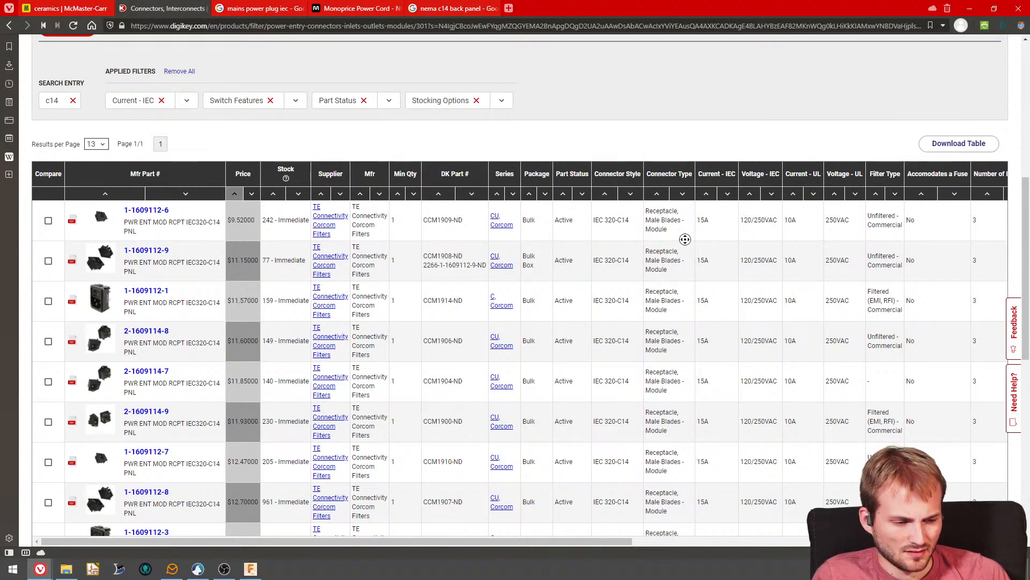
{"action": "scroll", "coordinate": [677, 243], "scroll_direction": "right", "scroll_amount": 5}
{"action": "scroll", "coordinate": [627, 245], "scroll_direction": "left", "scroll_amount": 5}
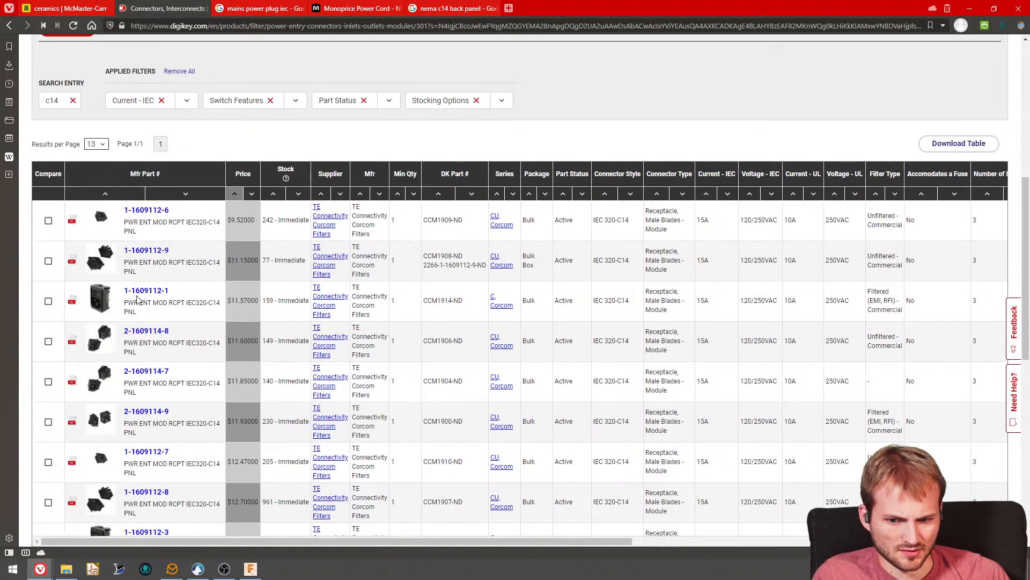
{"action": "left_click", "coordinate": [73, 303]}
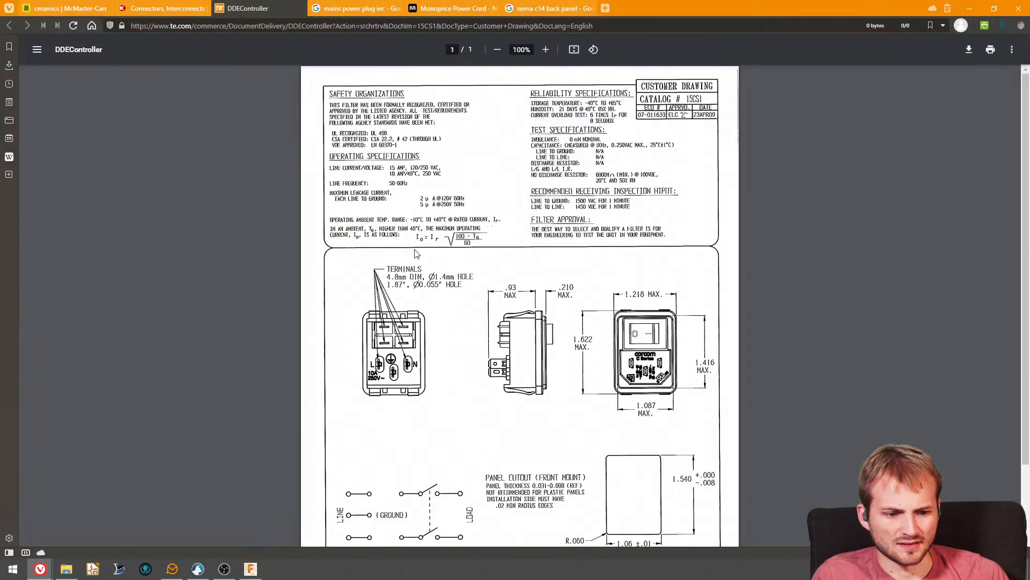
{"action": "scroll", "coordinate": [521, 343], "scroll_direction": "down", "scroll_amount": 2}
{"action": "scroll", "coordinate": [515, 370], "scroll_direction": "up", "scroll_amount": 2}
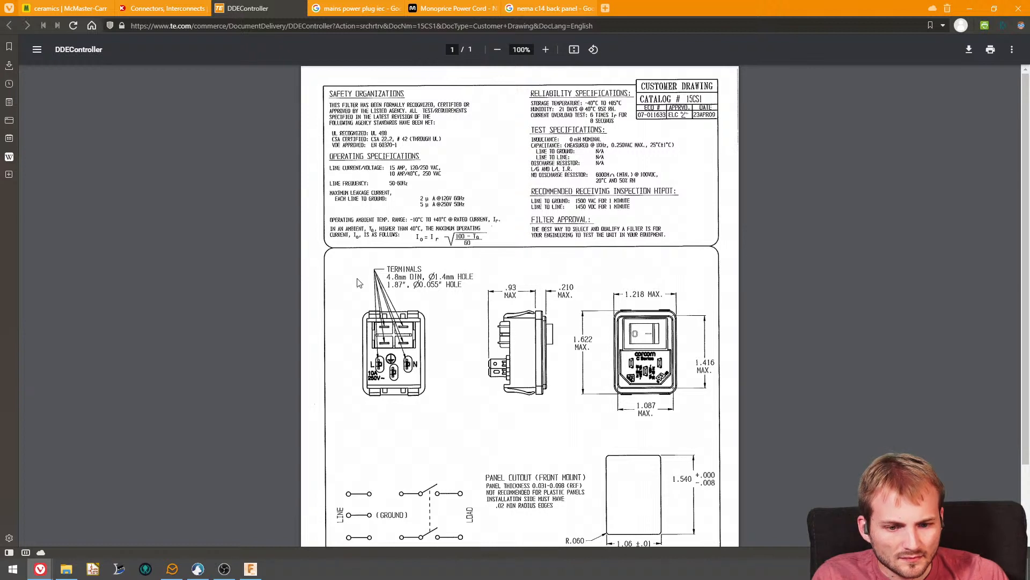
{"action": "scroll", "coordinate": [359, 283], "scroll_direction": "down", "scroll_amount": 2}
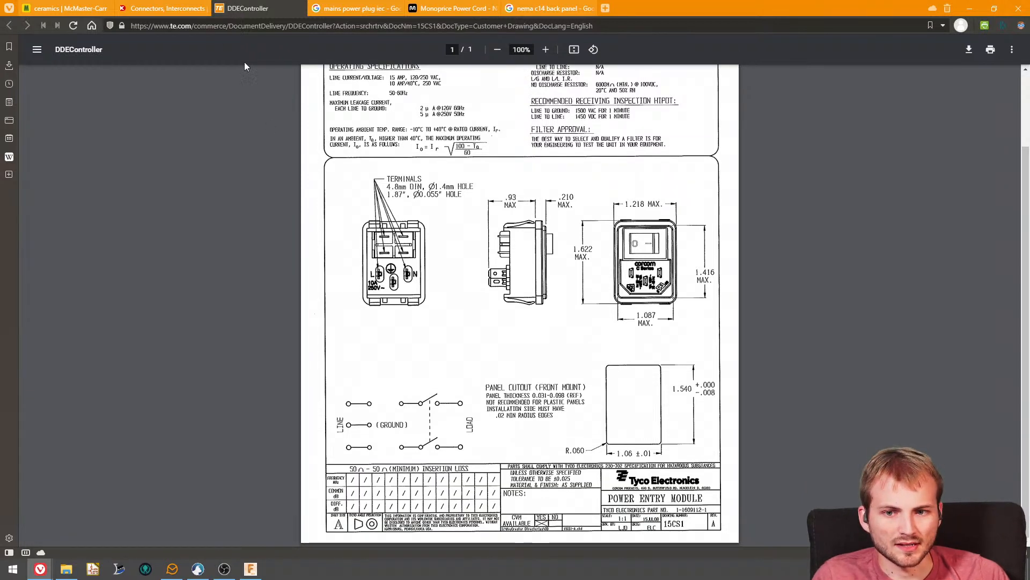
- Return to the DigiKey parts list, compare part photos, open the product page of 1-1609112-1 and look through its attributes and documents
{"action": "left_click", "coordinate": [159, 8]}
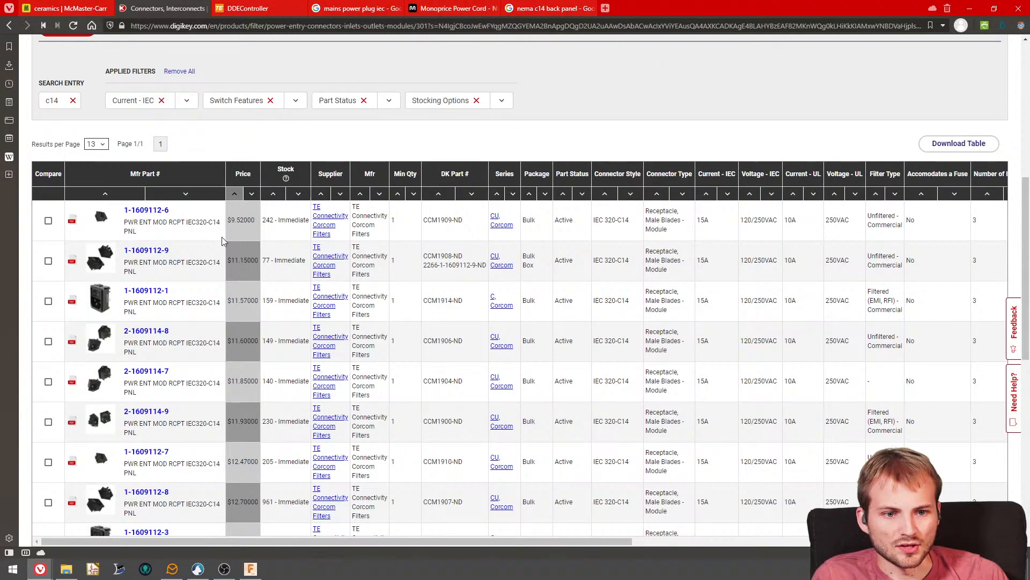
{"action": "scroll", "coordinate": [221, 237], "scroll_direction": "down", "scroll_amount": 5}
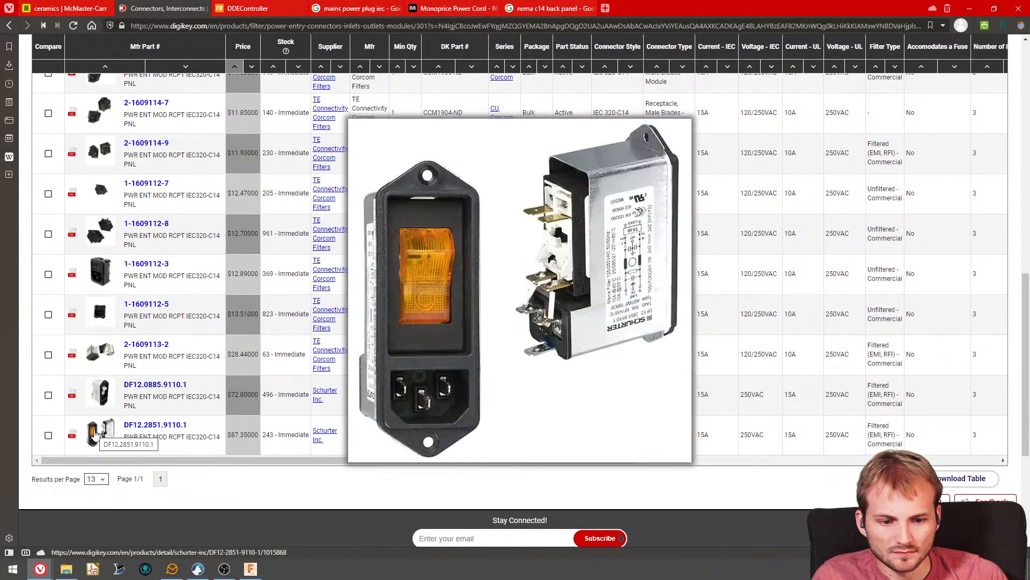
{"action": "scroll", "coordinate": [199, 411], "scroll_direction": "up", "scroll_amount": 5}
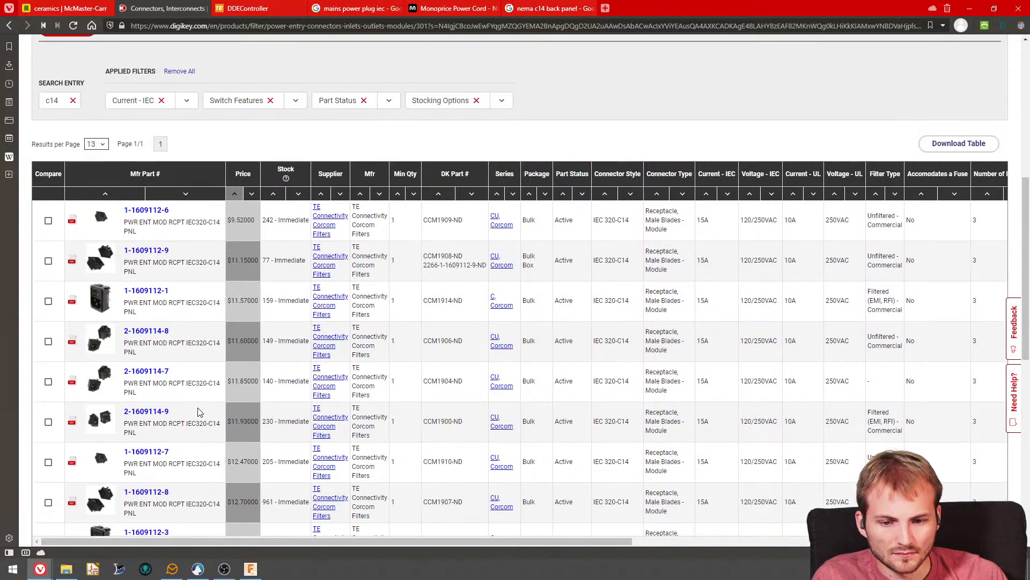
{"action": "mouse_move", "coordinate": [107, 309]}
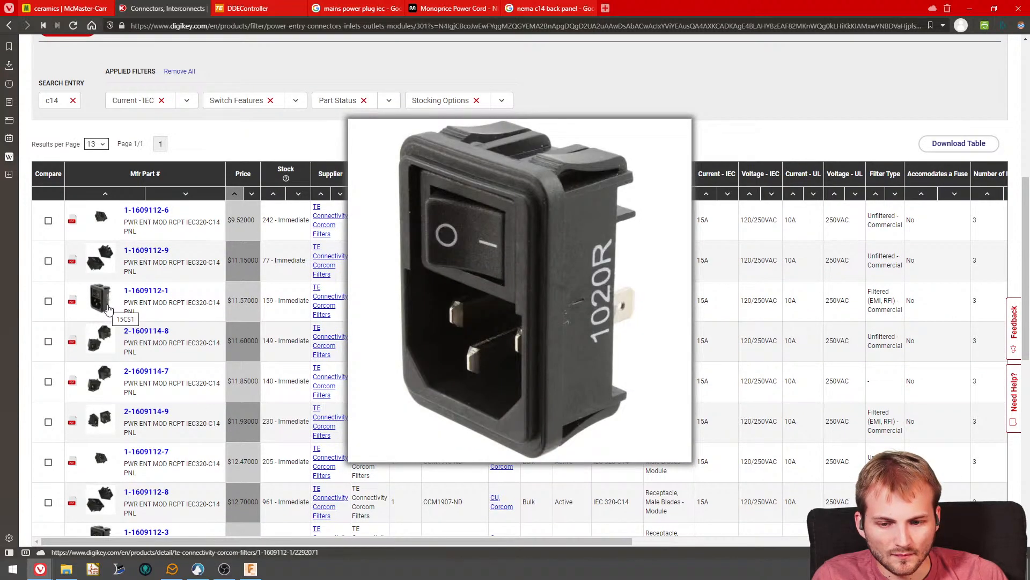
{"action": "left_click", "coordinate": [105, 309]}
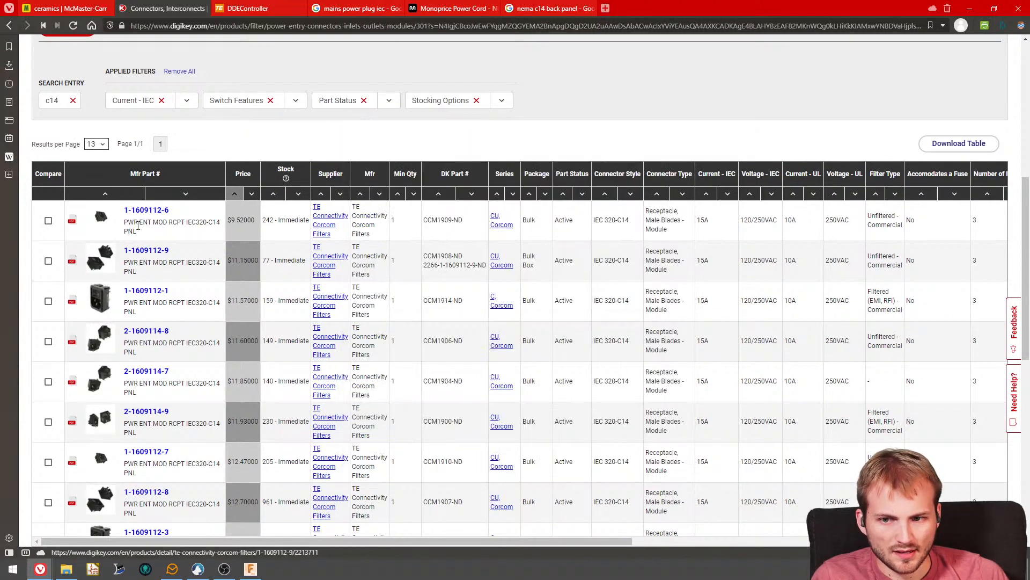
{"action": "scroll", "coordinate": [191, 359], "scroll_direction": "down", "scroll_amount": 5}
{"action": "scroll", "coordinate": [191, 359], "scroll_direction": "down", "scroll_amount": 3}
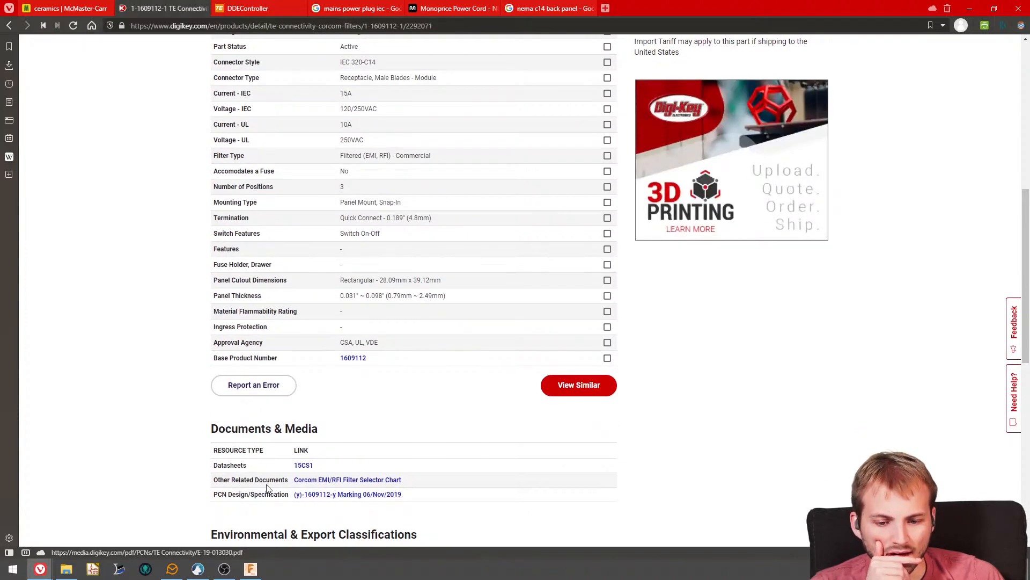
{"action": "scroll", "coordinate": [267, 485], "scroll_direction": "down", "scroll_amount": 3}
{"action": "scroll", "coordinate": [266, 484], "scroll_direction": "down", "scroll_amount": 6}
{"action": "scroll", "coordinate": [280, 475], "scroll_direction": "up", "scroll_amount": 20}
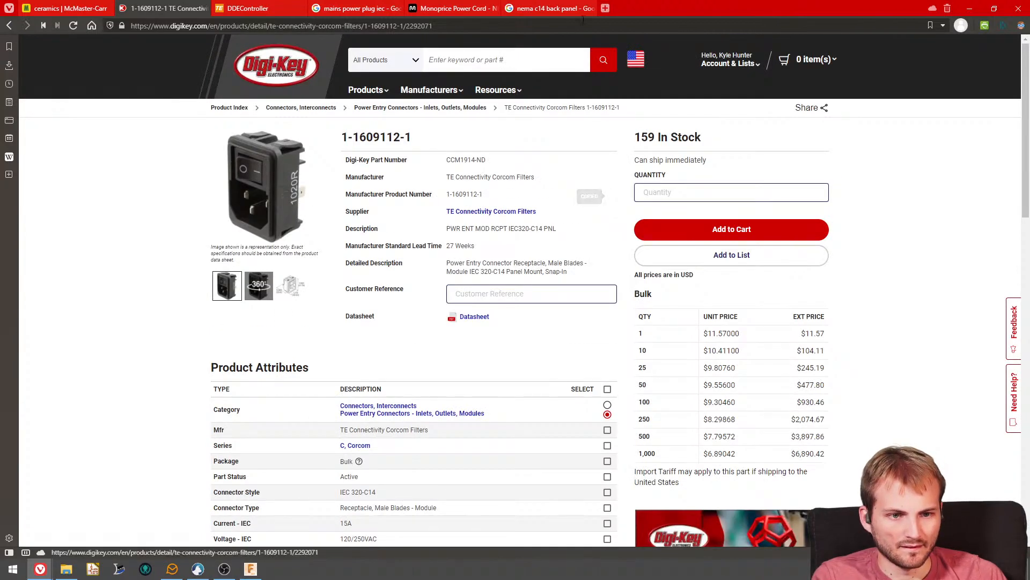
- Search the web in a new tab for "1-1609112-1 step file", and change the search to "1-1609112-1 cad file"
{"action": "left_click", "coordinate": [605, 10]}
{"action": "type", "text": "1-1609112-1"}
{"action": "type", "text": "st"}
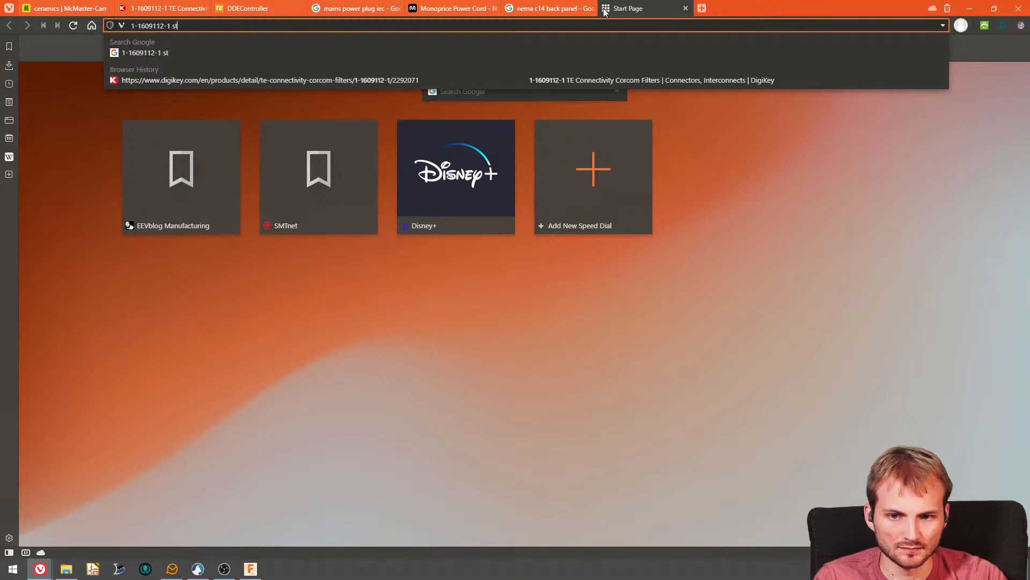
{"action": "type", "text": "ep file"}
{"action": "key", "text": "Return"}
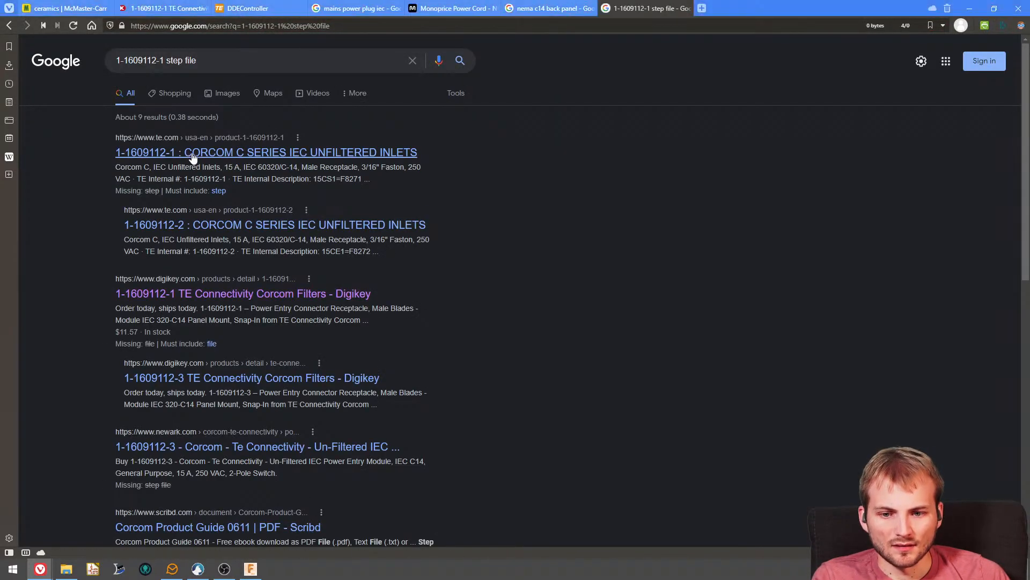
{"action": "double_click", "coordinate": [173, 60]}
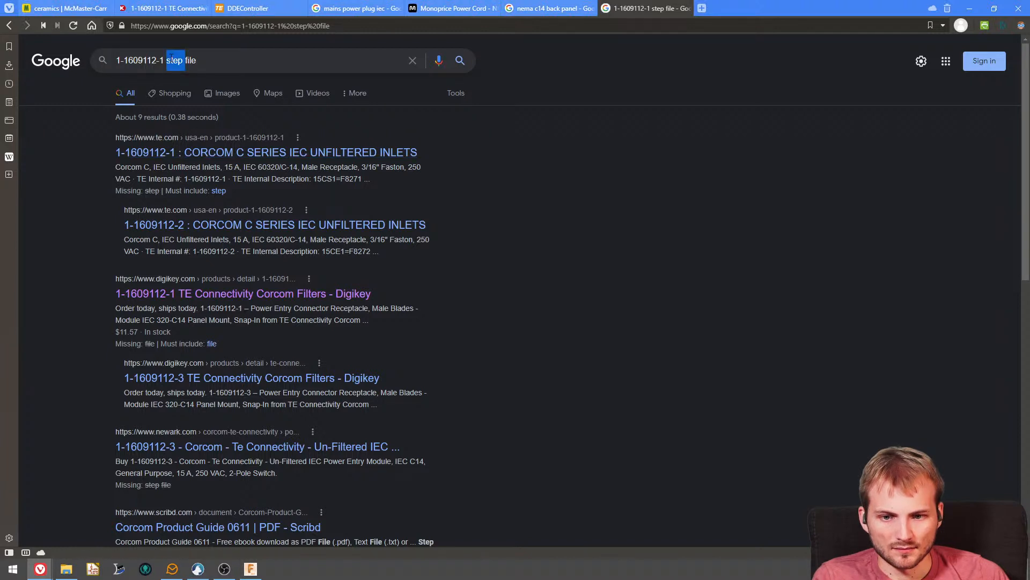
{"action": "type", "text": "cad"}
{"action": "key", "text": "Return"}
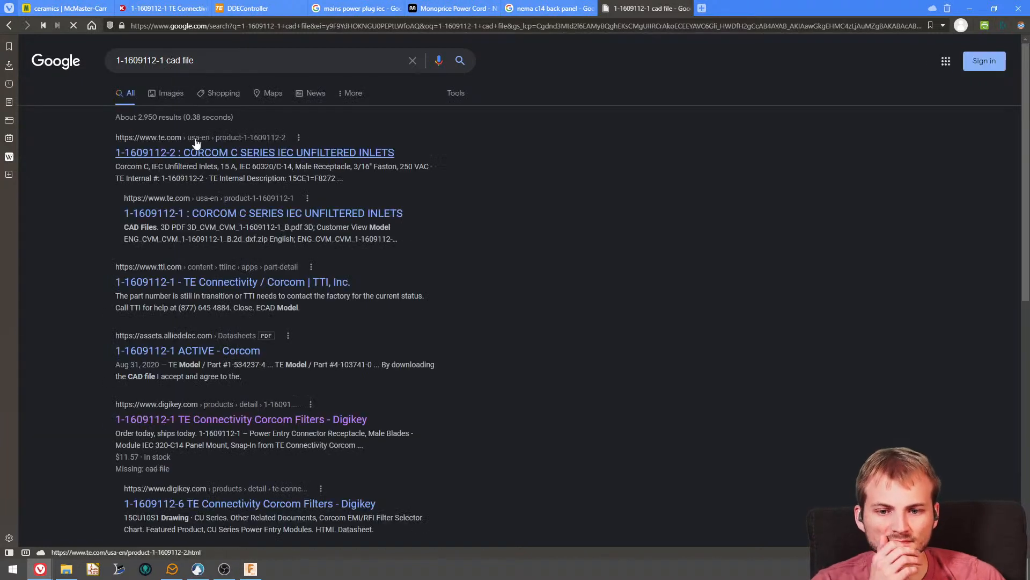
- Open the TE product page of 1-1609112-2, accept the terms and save the 3D STEP archive ENG_CVM_CVM_1-1609112-2_B.3d_stp.zip
{"action": "left_click", "coordinate": [195, 155]}
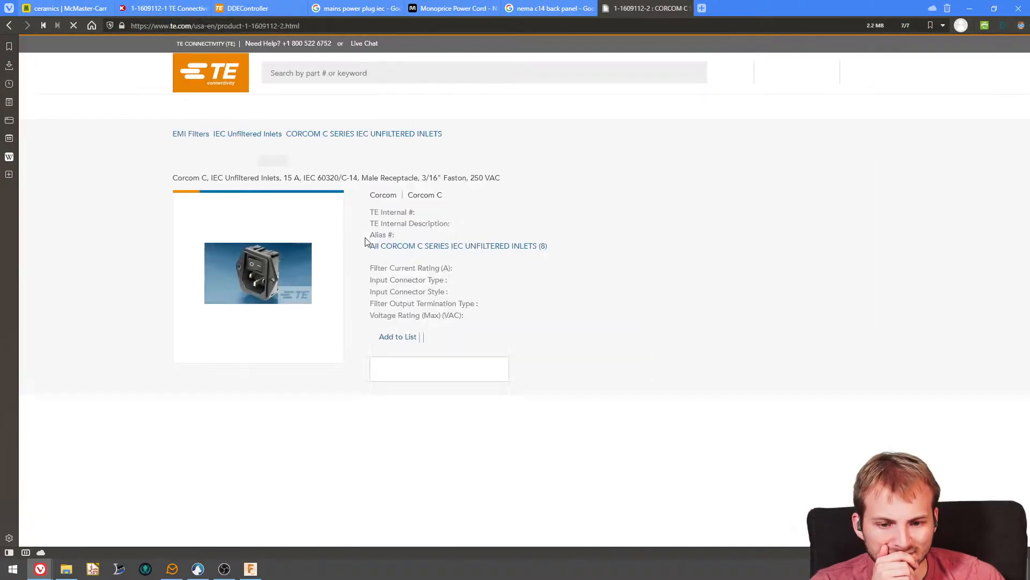
{"action": "scroll", "coordinate": [365, 242], "scroll_direction": "down", "scroll_amount": 4}
{"action": "scroll", "coordinate": [329, 279], "scroll_direction": "down", "scroll_amount": 3}
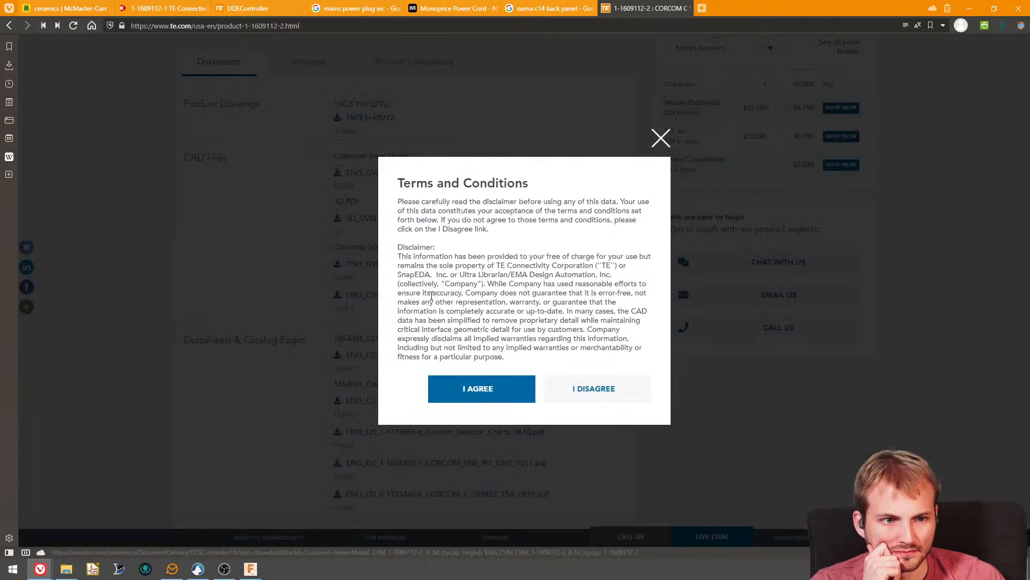
{"action": "left_click", "coordinate": [501, 388]}
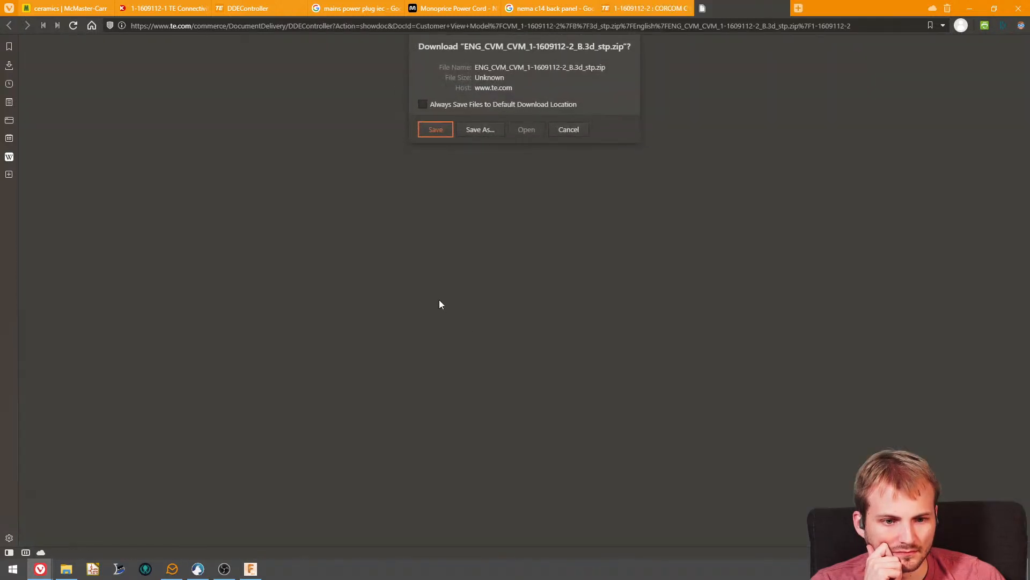
{"action": "left_click", "coordinate": [435, 131]}
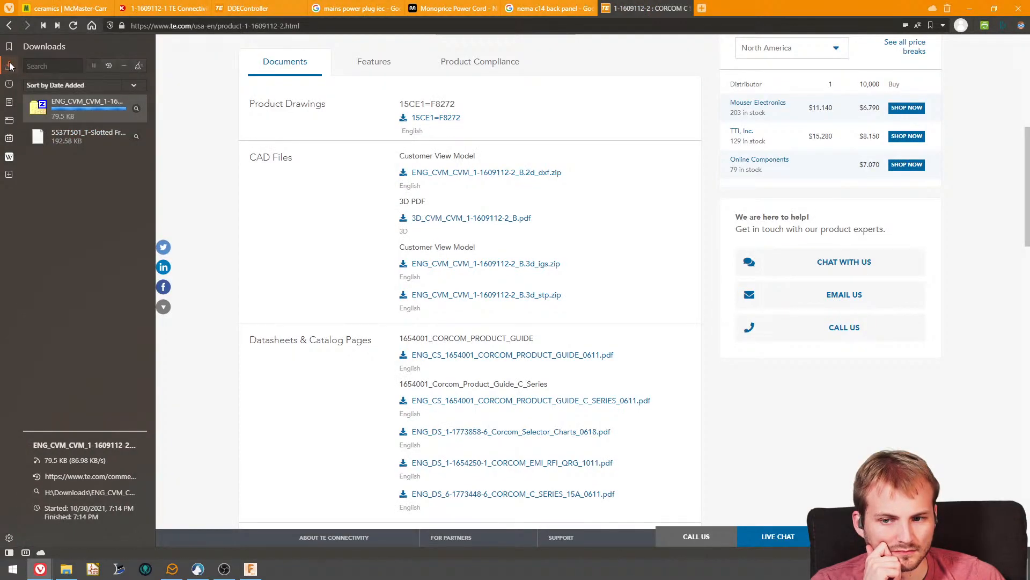
- Show the downloaded STEP archive in the file manager and try to bring the model over to the hotplate_enclosure design in Fusion 360
{"action": "right_click", "coordinate": [82, 111]}
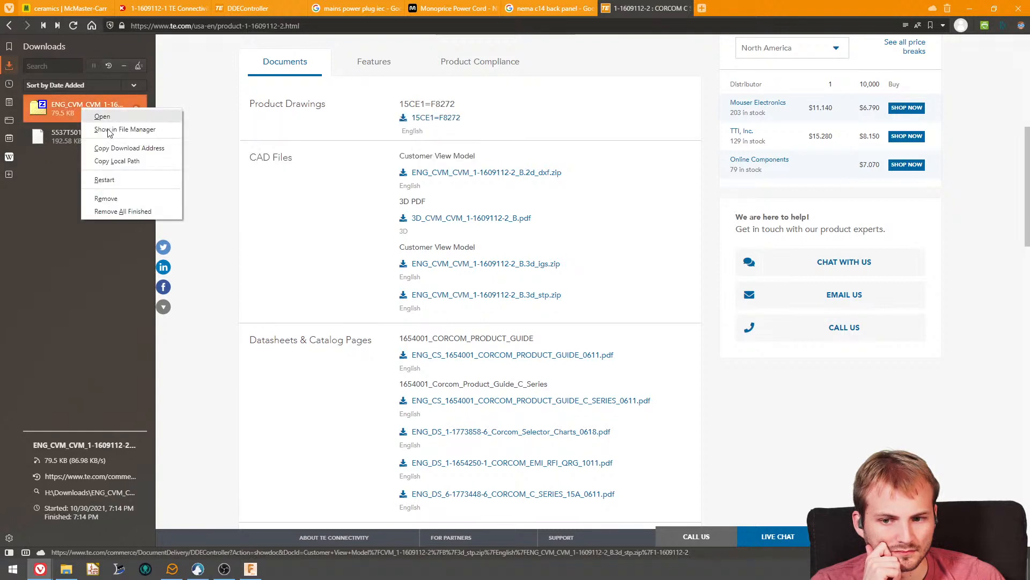
{"action": "left_click", "coordinate": [126, 129]}
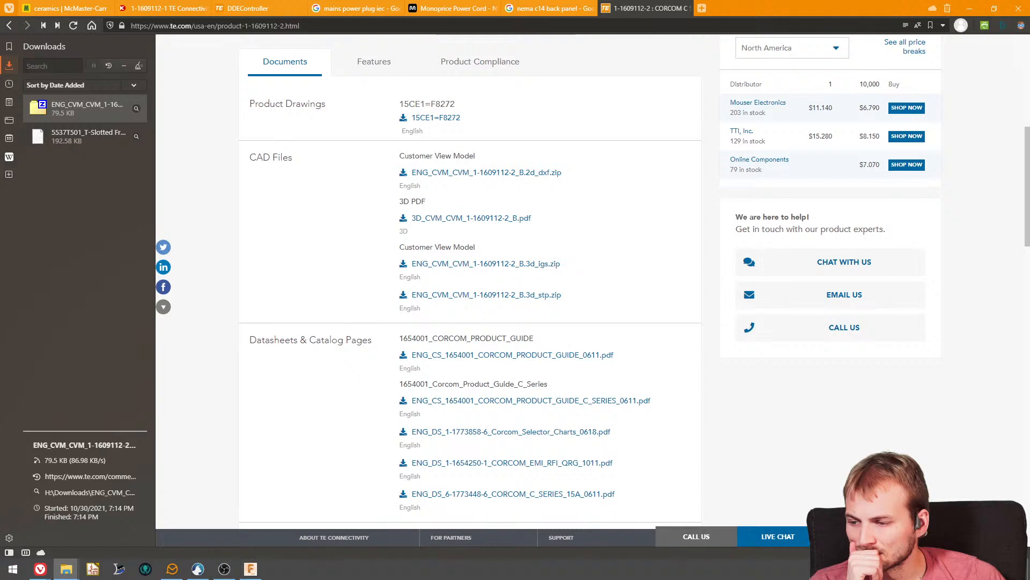
{"action": "left_click", "coordinate": [251, 569]}
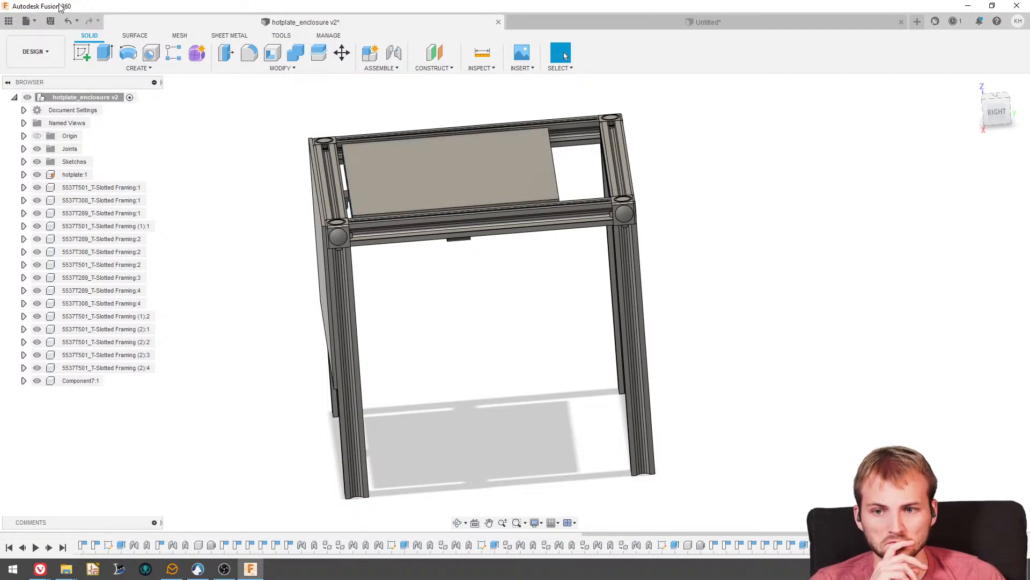
{"action": "left_click_drag", "start_coordinate": [60, 7], "coordinate": [0, 1]}
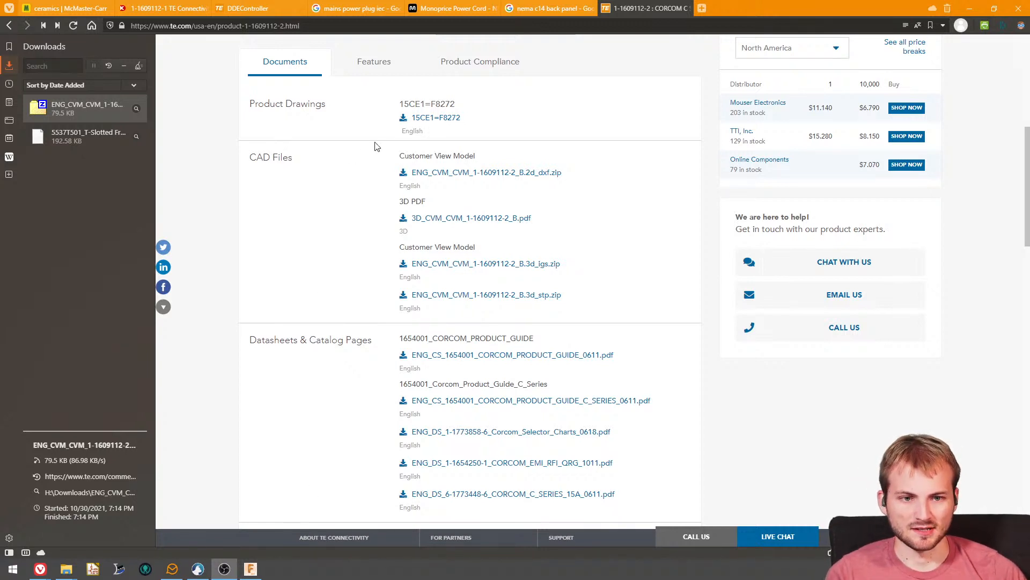
- Revisit the "nema c14 back panel" shopping results and go back to the DigiKey product page of 1-1609112-1
{"action": "left_click", "coordinate": [547, 8]}
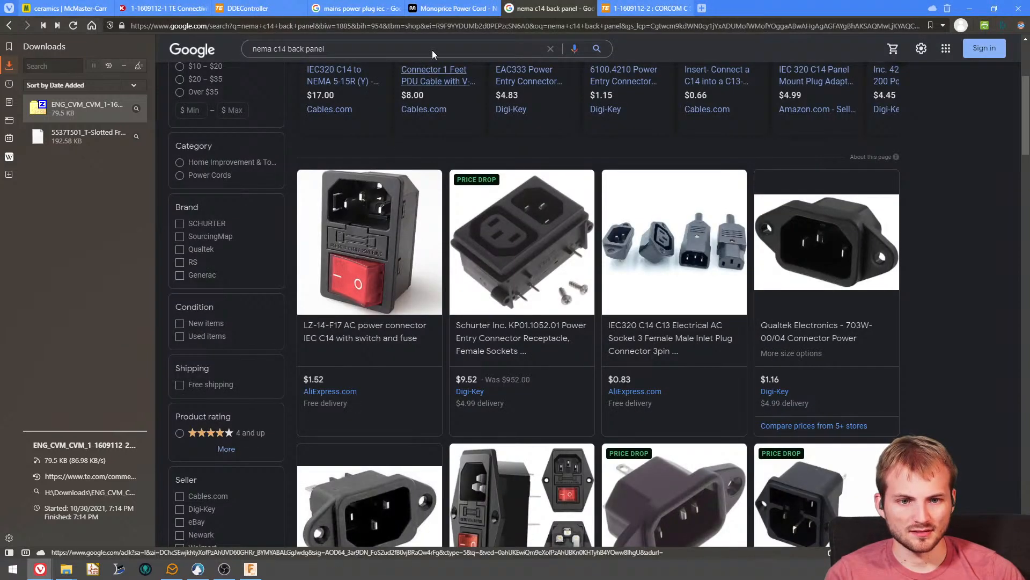
{"action": "left_click", "coordinate": [141, 10]}
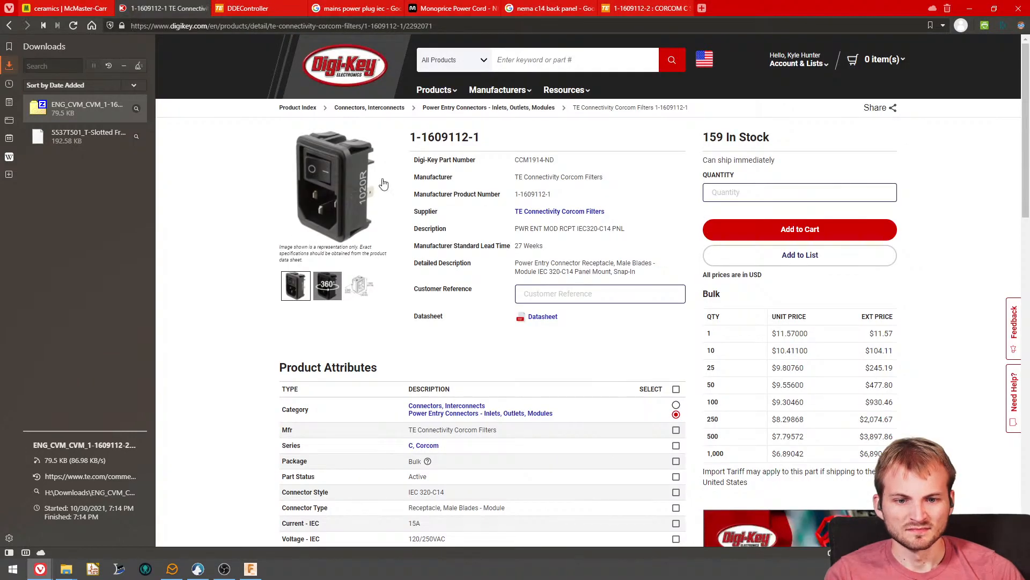
- Open DigiKey's Power Entry Connectors - Inlets, Outlets, Modules category and look through the Connector Style filter options
{"action": "left_click", "coordinate": [493, 110]}
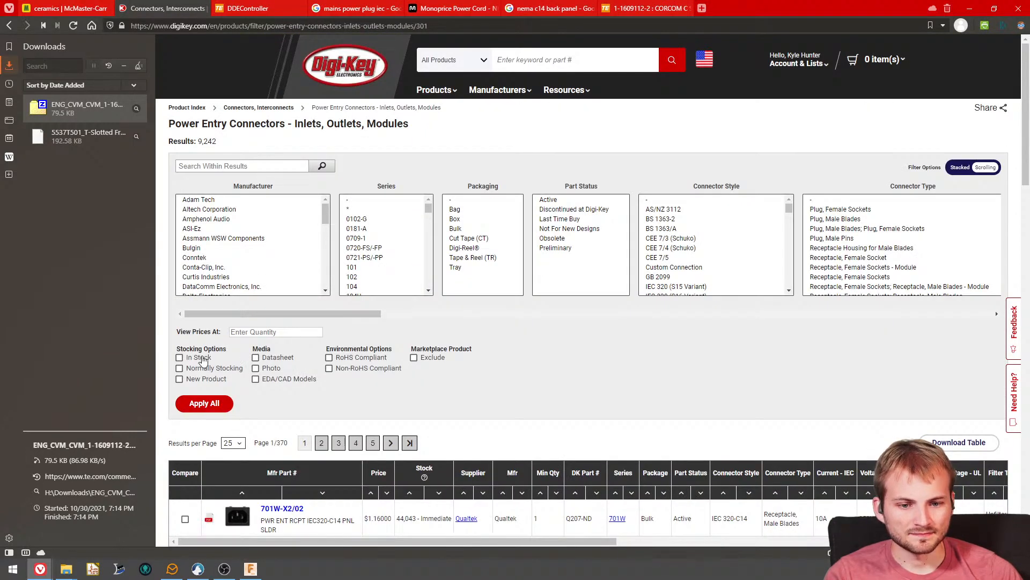
{"action": "scroll", "coordinate": [684, 267], "scroll_direction": "down", "scroll_amount": 8}
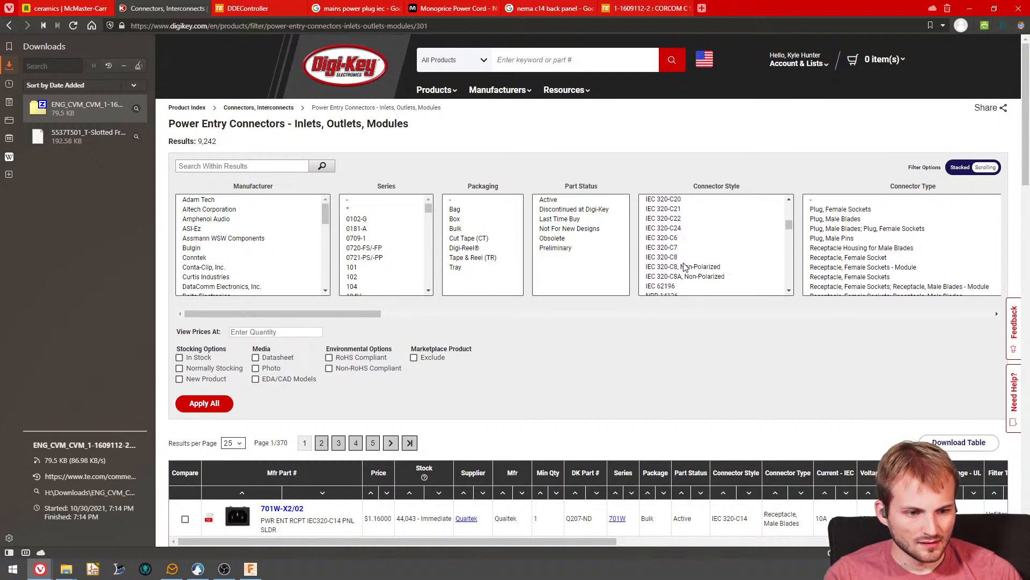
{"action": "scroll", "coordinate": [684, 267], "scroll_direction": "down", "scroll_amount": 8}
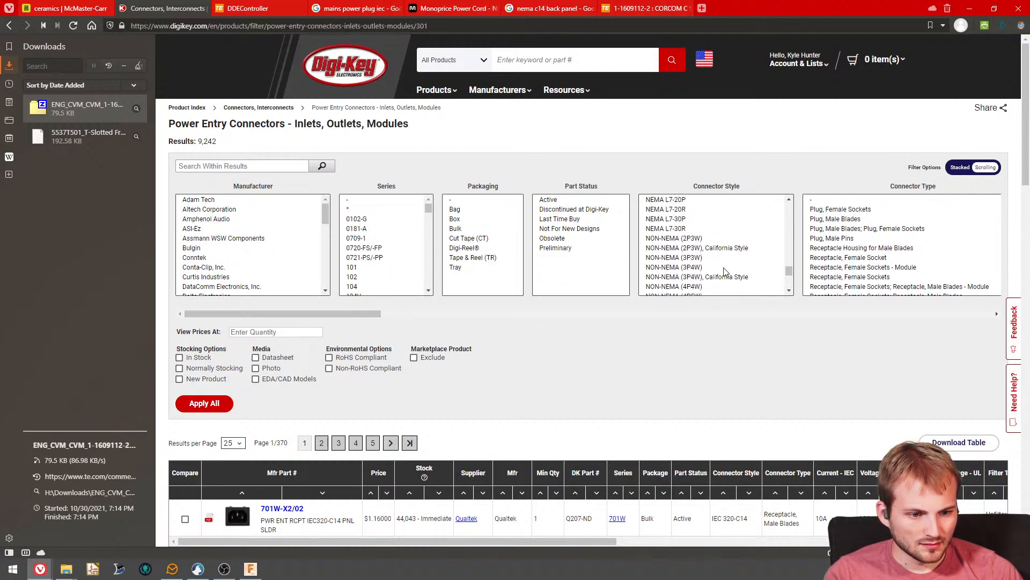
{"action": "scroll", "coordinate": [726, 272], "scroll_direction": "down", "scroll_amount": 3}
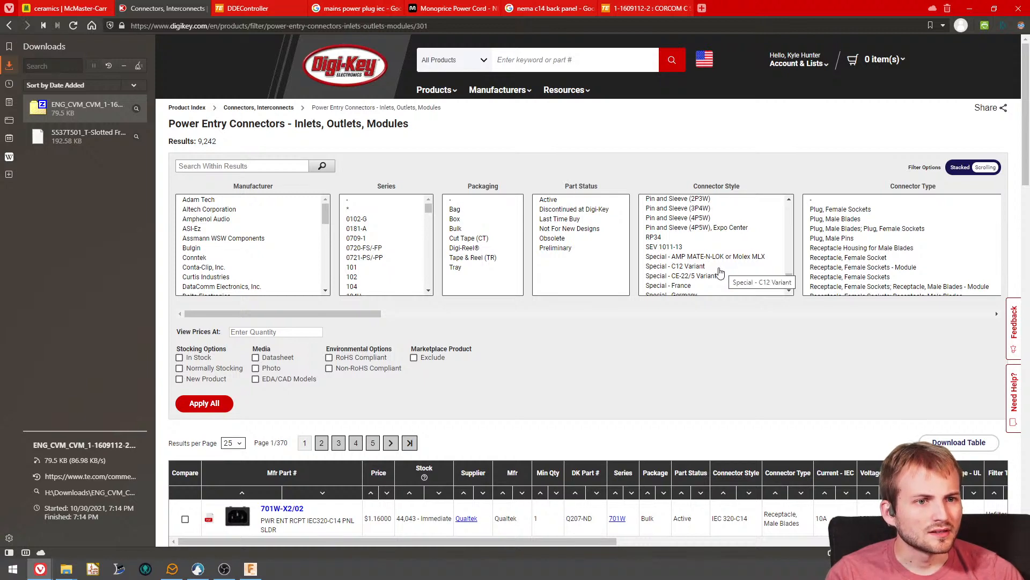
{"action": "scroll", "coordinate": [720, 273], "scroll_direction": "down", "scroll_amount": 2}
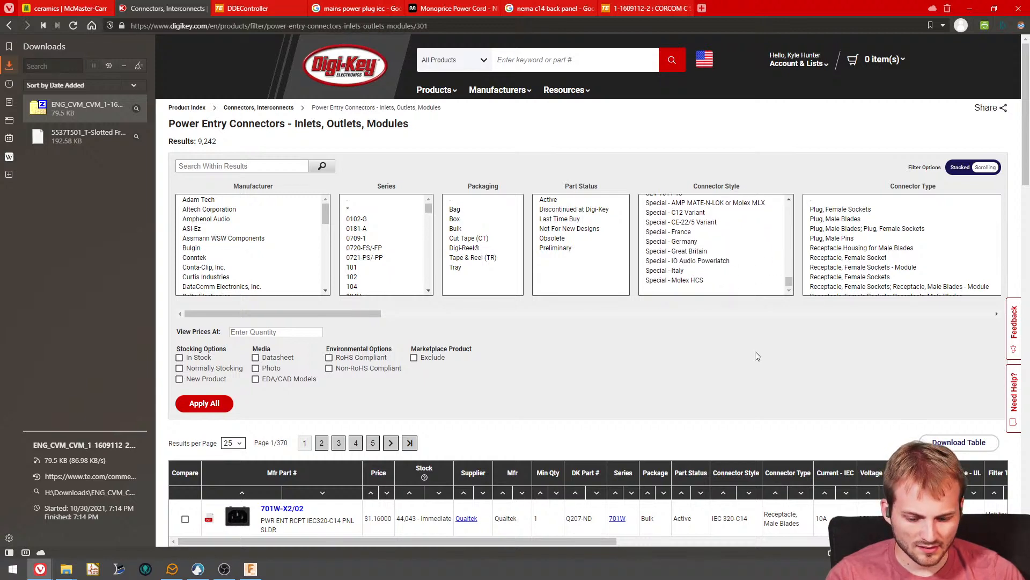
- Search the DigiKey page text for "c15" and look through the IEC and NEMA connector styles
{"action": "key", "text": "ctrl+f"}
{"action": "type", "text": "c15"}
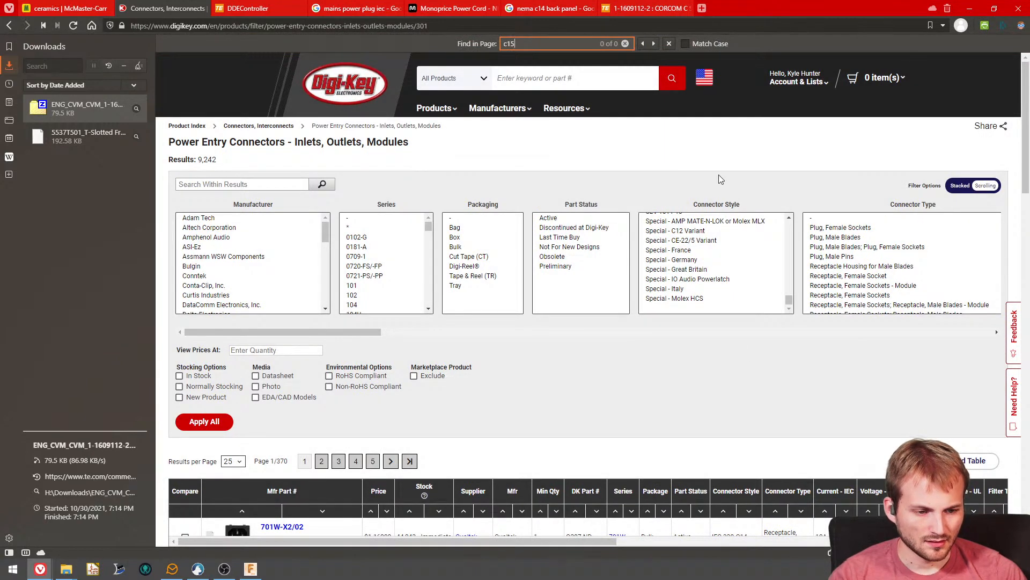
{"action": "left_click_drag", "start_coordinate": [788, 300], "coordinate": [792, 248]}
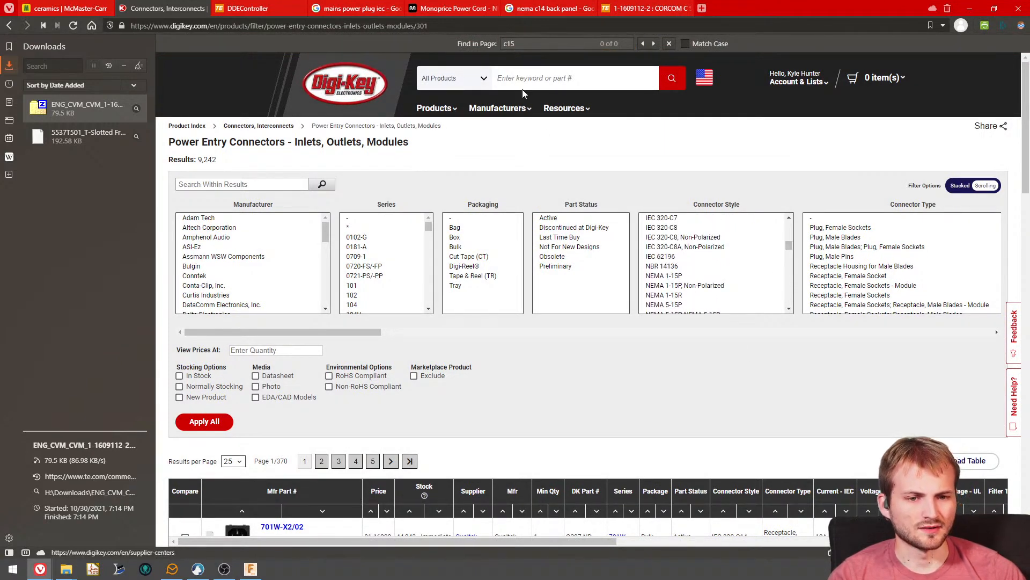
{"action": "key", "text": "ctrl+f"}
{"action": "type", "text": "c15"}
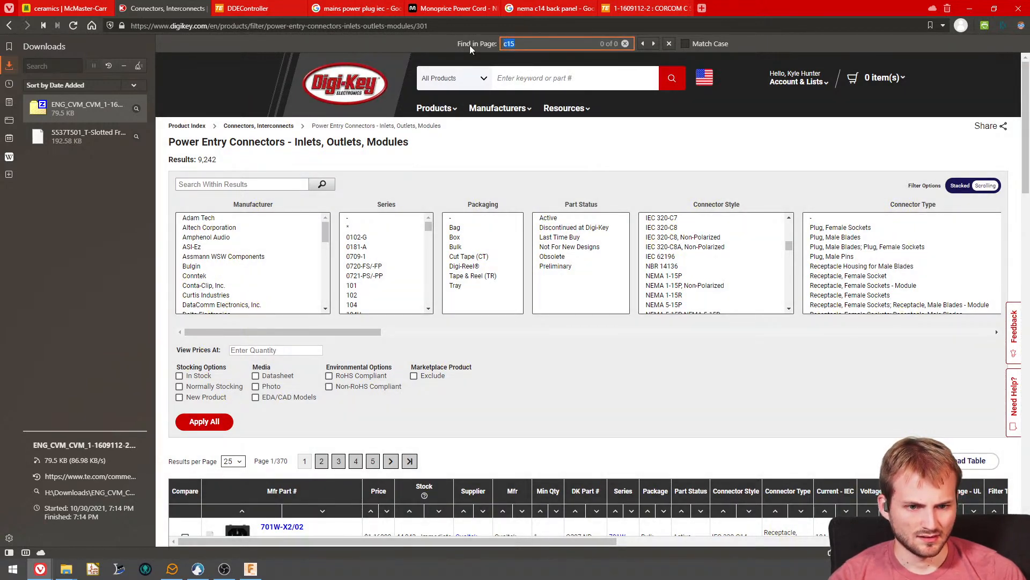
{"action": "type", "text": "c"}
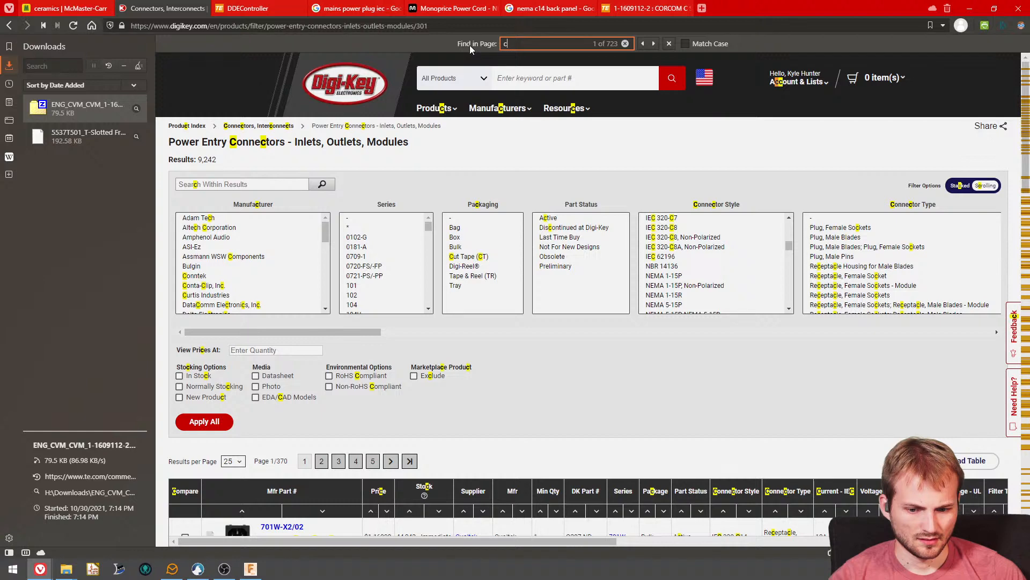
- Change the page text search to "15" and examine the matching NEMA entries in the Connector Style filter
{"action": "key", "text": "BackSpace"}
{"action": "type", "text": "15"}
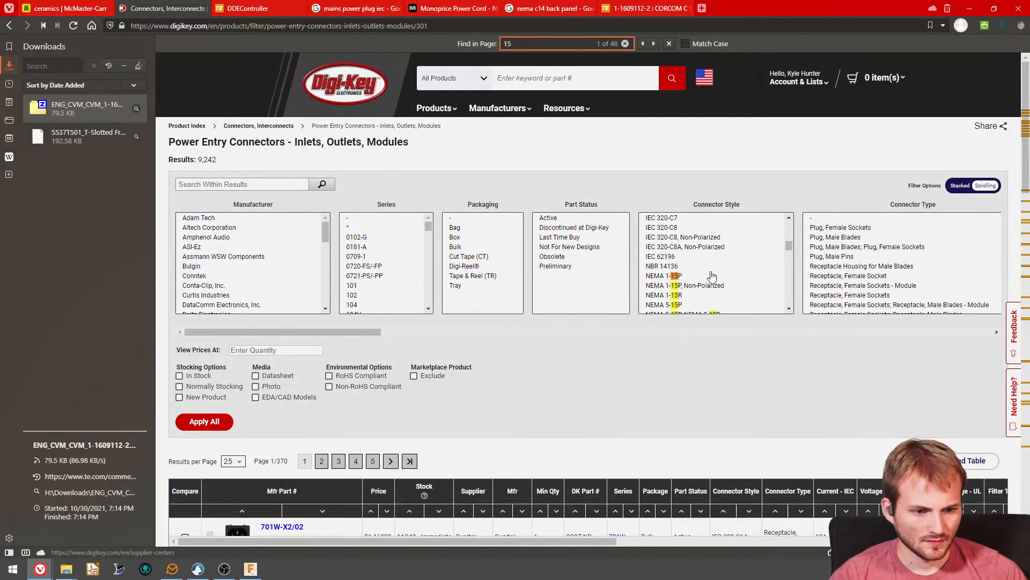
{"action": "scroll", "coordinate": [703, 277], "scroll_direction": "down", "scroll_amount": 1}
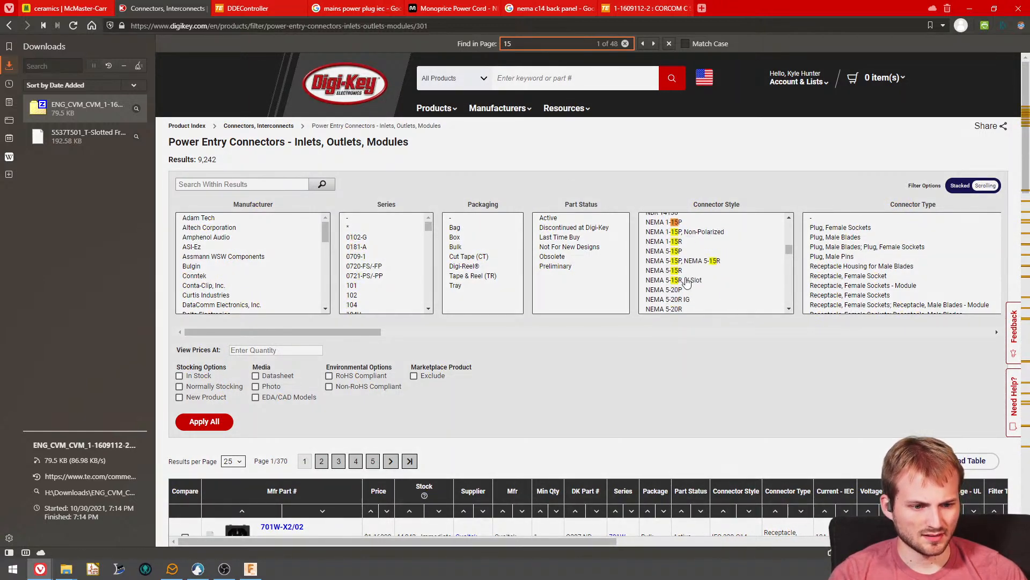
{"action": "scroll", "coordinate": [690, 282], "scroll_direction": "down", "scroll_amount": 4}
{"action": "scroll", "coordinate": [689, 288], "scroll_direction": "up", "scroll_amount": 2}
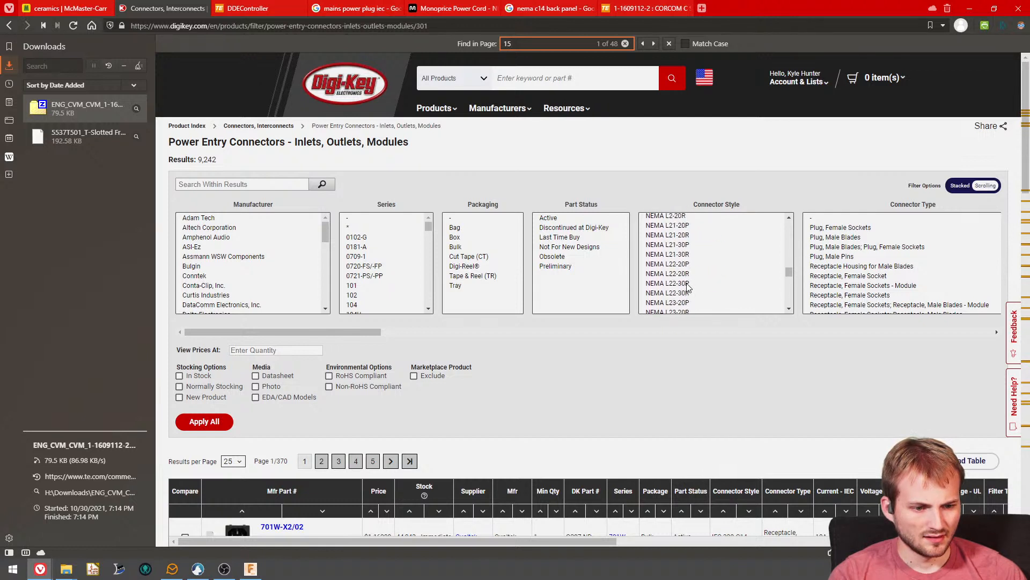
{"action": "left_click", "coordinate": [666, 407]}
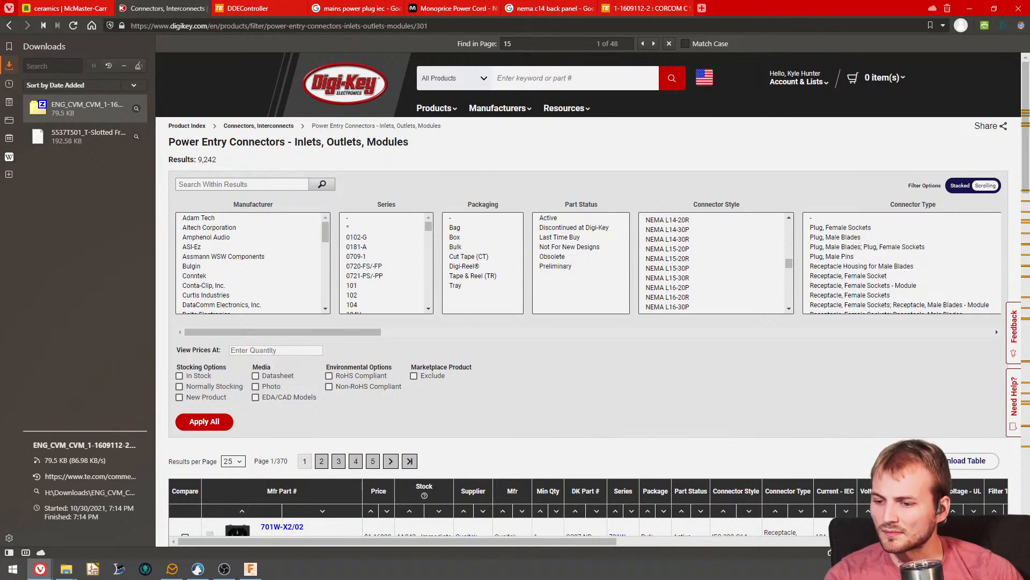
- Switch to Fusion 360 and move the imported power inlet component out in front of the panel by about -4.04, -1.70 and 2.13 in XYZ
{"action": "key", "text": "alt+Tab"}
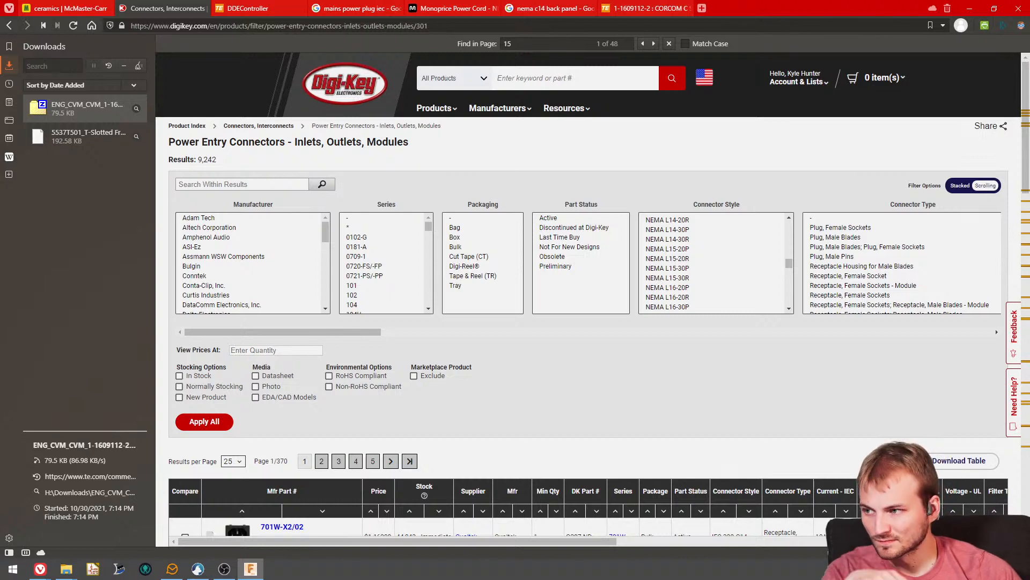
{"action": "left_click_drag", "start_coordinate": [0, 81], "coordinate": [253, 160]}
{"action": "double_click", "coordinate": [297, 95]}
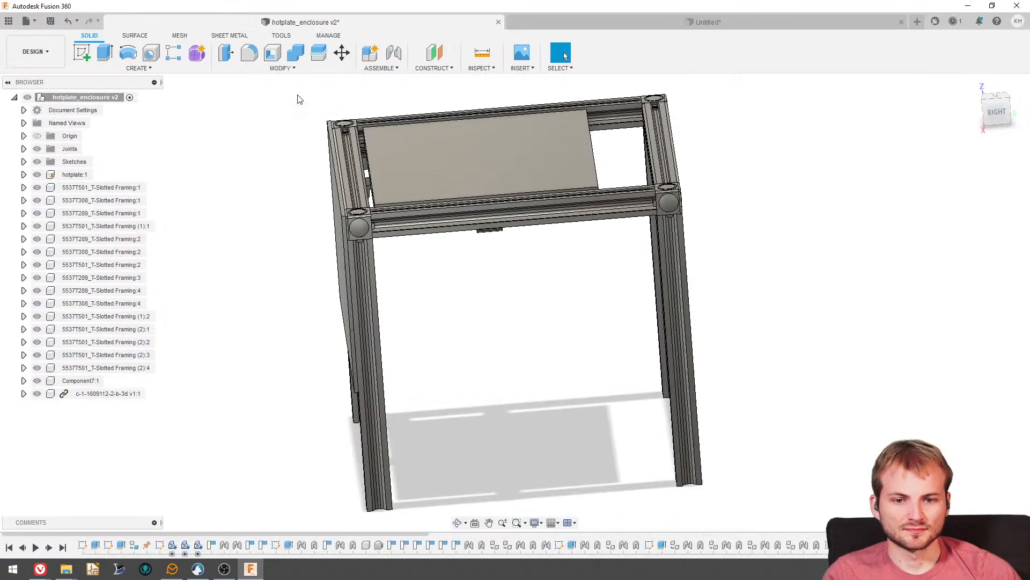
{"action": "middle_click_drag", "start_coordinate": [317, 261], "coordinate": [314, 225], "text": "shift"}
{"action": "scroll", "coordinate": [477, 238], "scroll_direction": "up", "scroll_amount": 5}
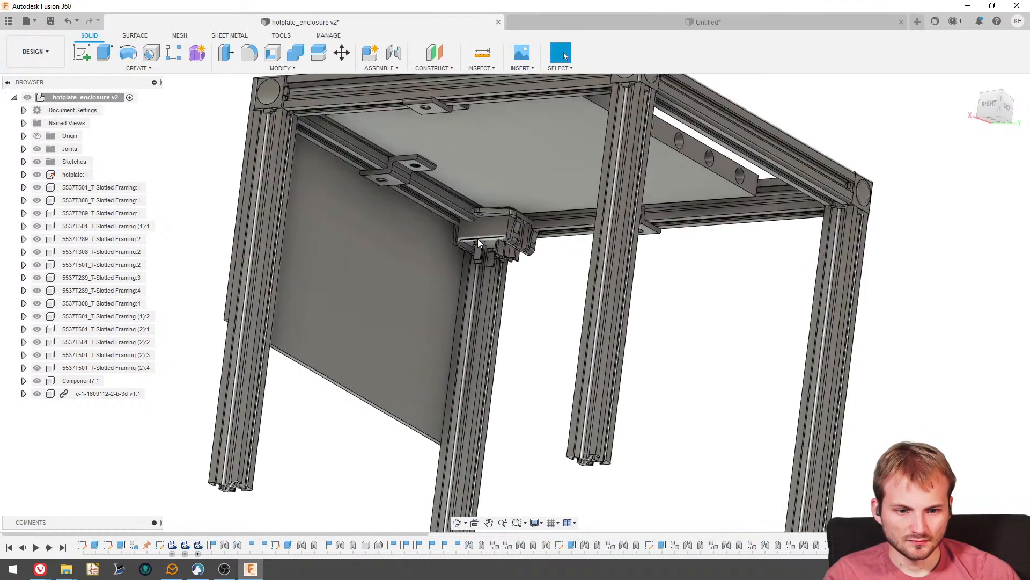
{"action": "left_click", "coordinate": [348, 52]}
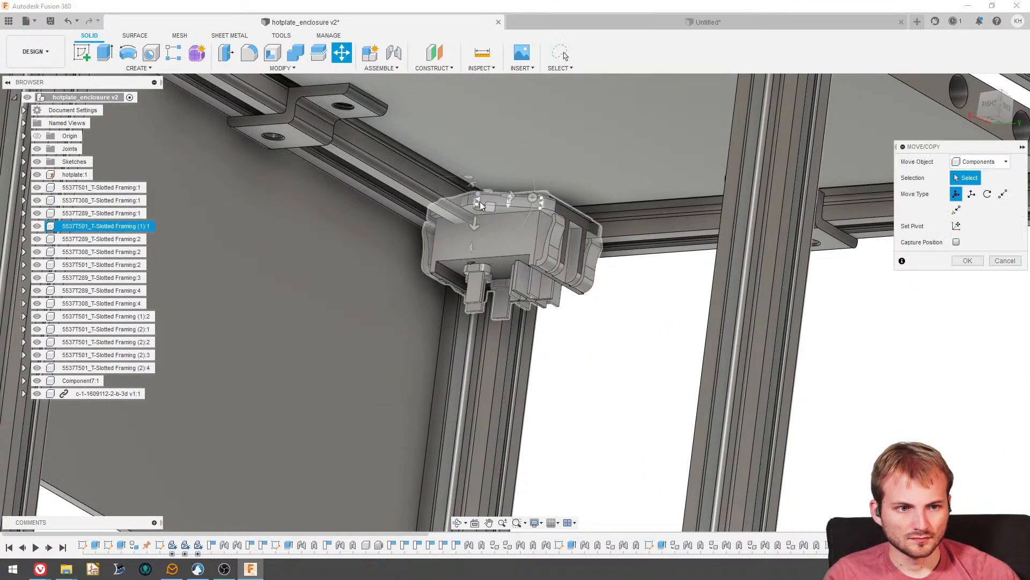
{"action": "left_click", "coordinate": [490, 236]}
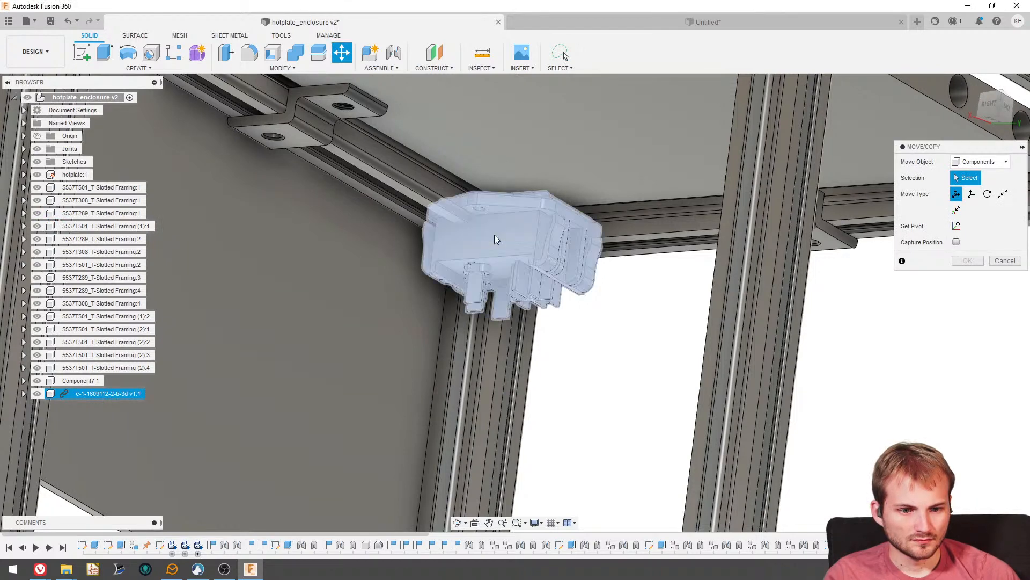
{"action": "scroll", "coordinate": [493, 235], "scroll_direction": "down", "scroll_amount": 3}
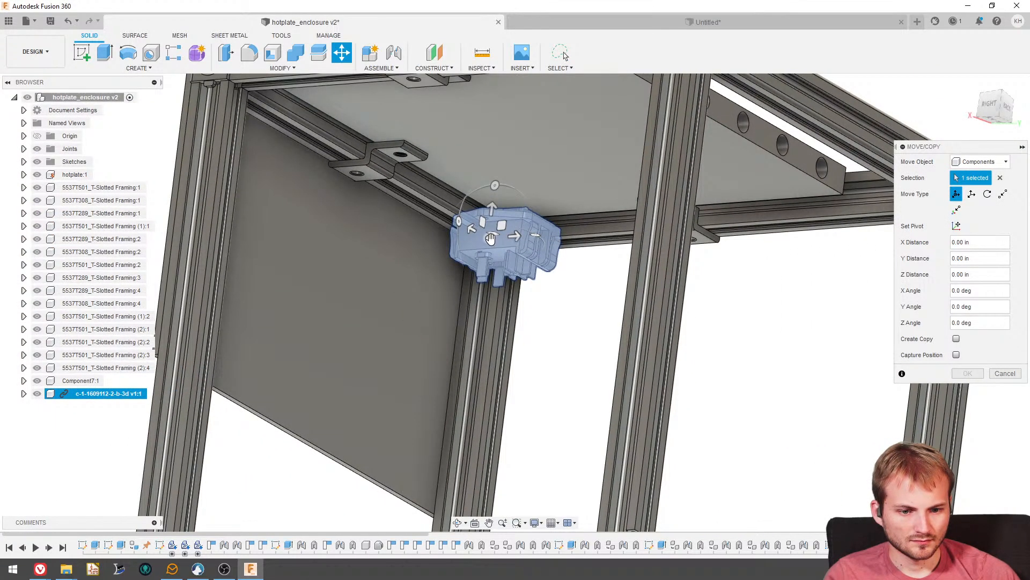
{"action": "left_click_drag", "start_coordinate": [490, 237], "coordinate": [220, 307]}
{"action": "scroll", "coordinate": [342, 288], "scroll_direction": "down", "scroll_amount": 5}
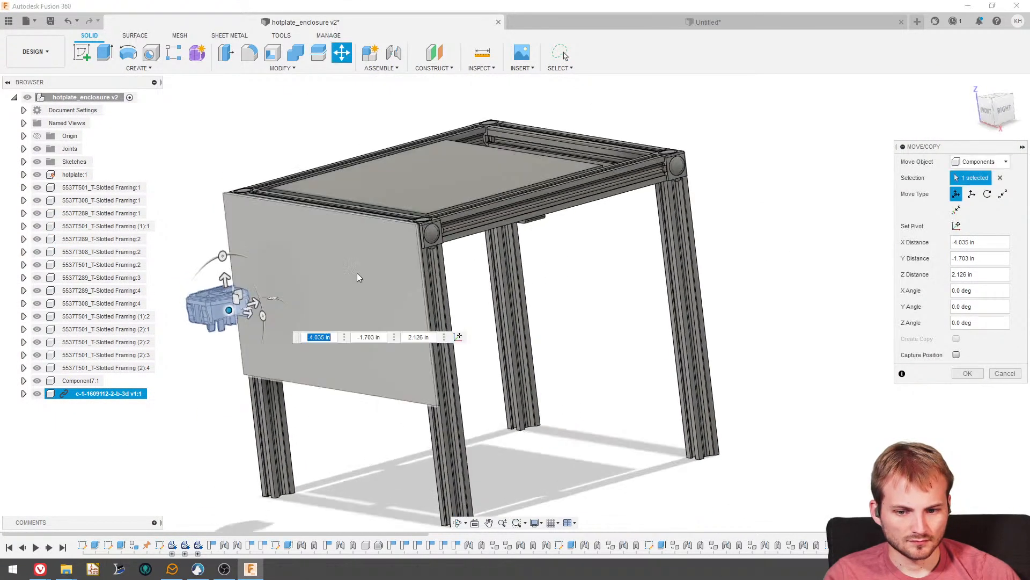
- Rotate the inlet component 90 degrees about Z so its switch and socket face outward from the panel front
{"action": "scroll", "coordinate": [255, 307], "scroll_direction": "up", "scroll_amount": 4}
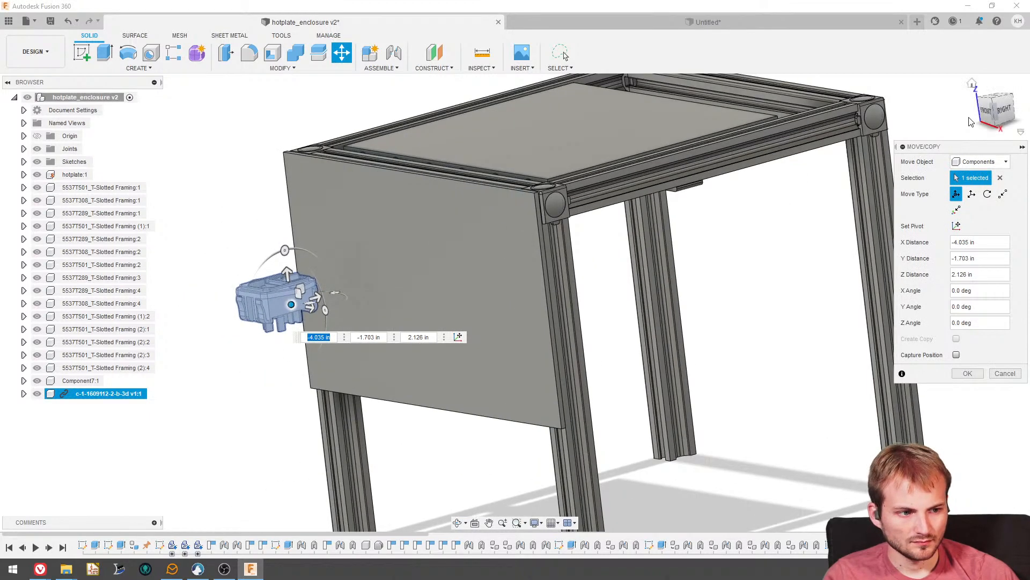
{"action": "left_click", "coordinate": [985, 112]}
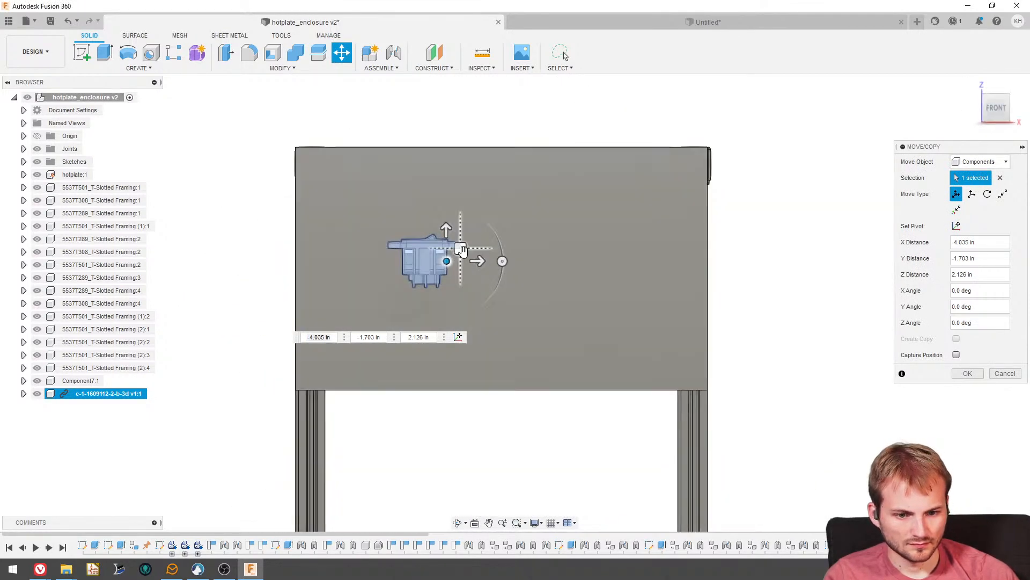
{"action": "middle_click_drag", "start_coordinate": [503, 254], "coordinate": [490, 250], "text": "shift"}
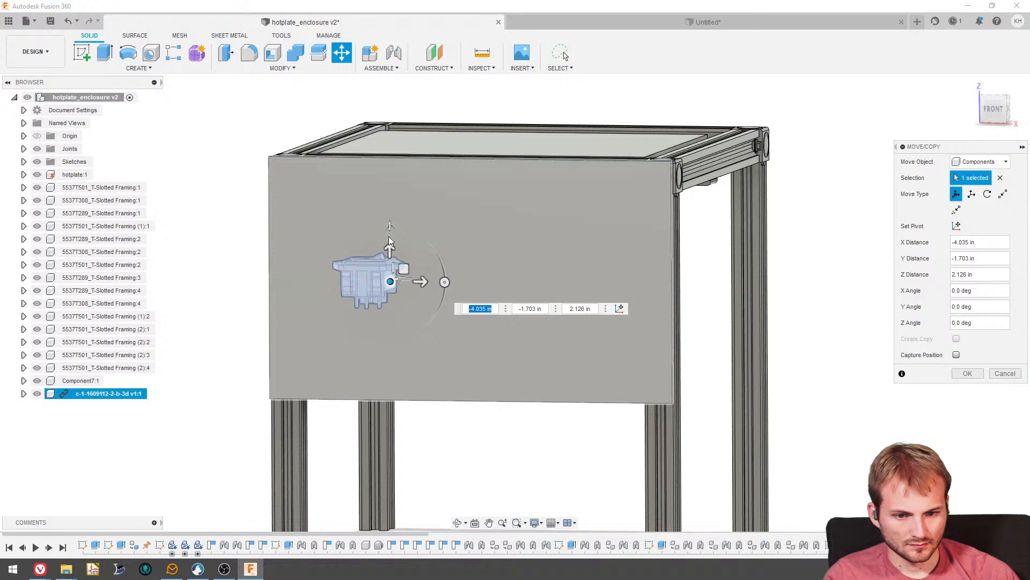
{"action": "left_click_drag", "start_coordinate": [390, 226], "coordinate": [341, 295]}
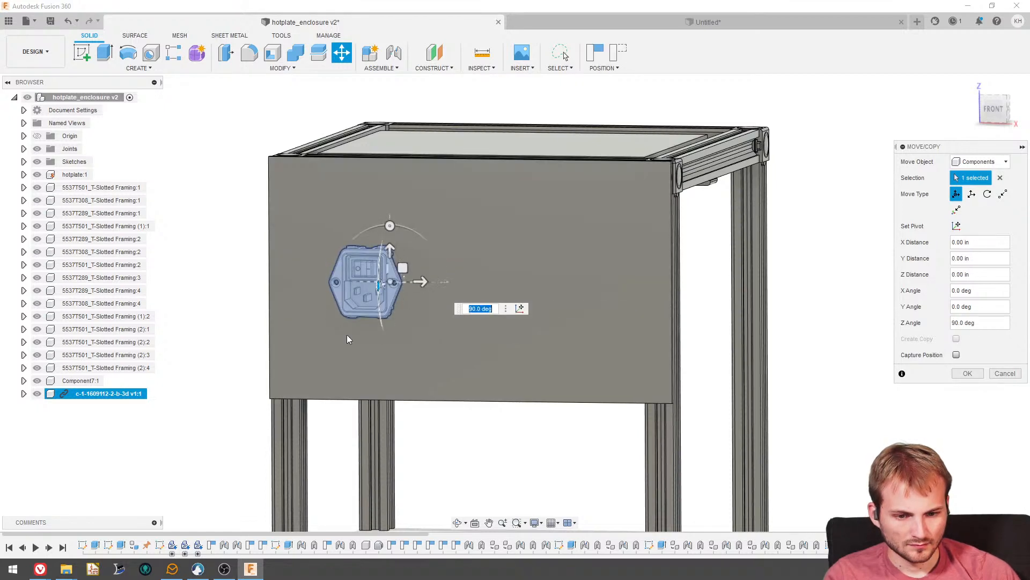
- Shift the inlet across the panel front with X and Z distances of about 0.52 in and -0.43 in
{"action": "scroll", "coordinate": [347, 334], "scroll_direction": "down", "scroll_amount": 2}
{"action": "left_click", "coordinate": [996, 109]}
{"action": "scroll", "coordinate": [428, 284], "scroll_direction": "up", "scroll_amount": 4}
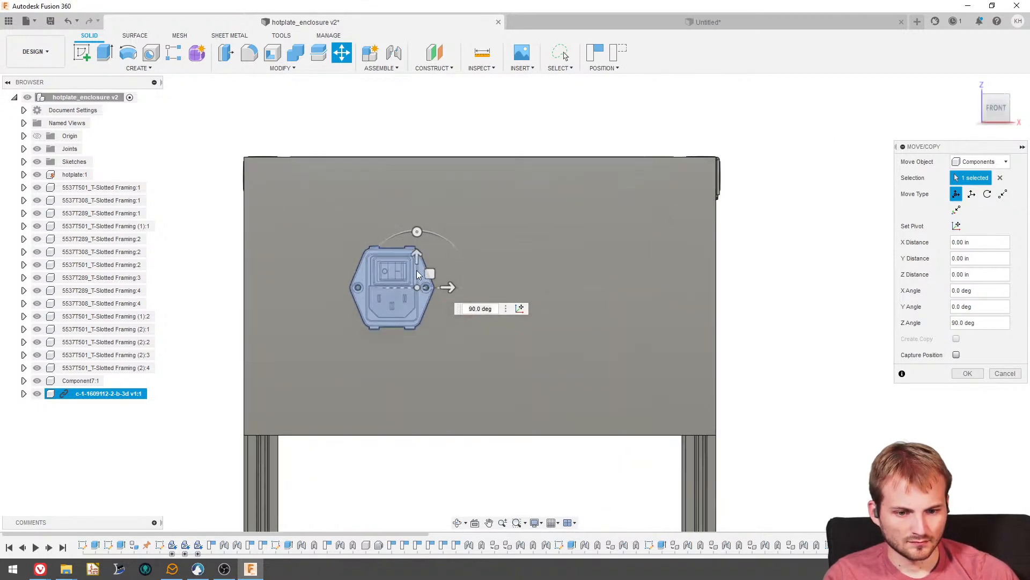
{"action": "left_click_drag", "start_coordinate": [421, 293], "coordinate": [376, 259]}
{"action": "scroll", "coordinate": [379, 267], "scroll_direction": "down", "scroll_amount": 3}
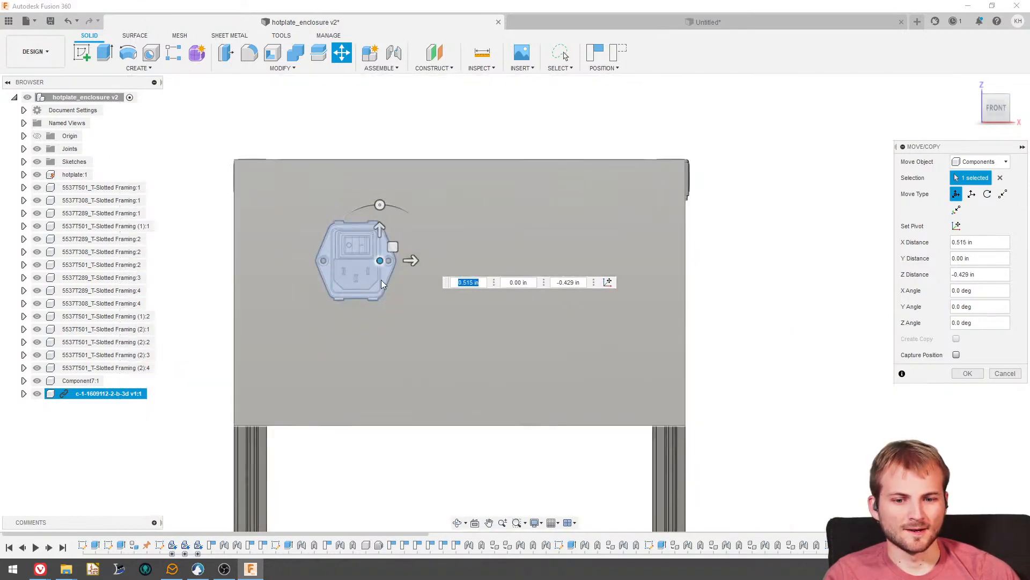
- From the left view, move the inlet up to the panel with X and Y distances of about -0.45 in and -1.79 in, and finish the move
{"action": "middle_click_drag", "start_coordinate": [365, 292], "coordinate": [393, 328], "text": "shift"}
{"action": "scroll", "coordinate": [436, 320], "scroll_direction": "down", "scroll_amount": 2}
{"action": "middle_click_drag", "start_coordinate": [516, 322], "coordinate": [639, 333], "text": "shift"}
{"action": "scroll", "coordinate": [675, 356], "scroll_direction": "up", "scroll_amount": 5}
{"action": "scroll", "coordinate": [639, 334], "scroll_direction": "down", "scroll_amount": 2}
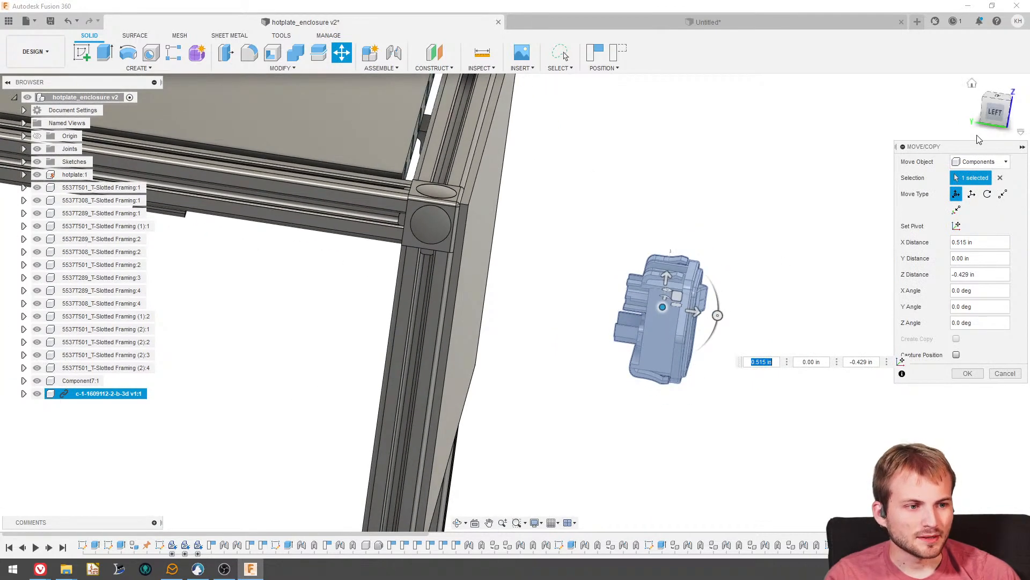
{"action": "left_click", "coordinate": [993, 116]}
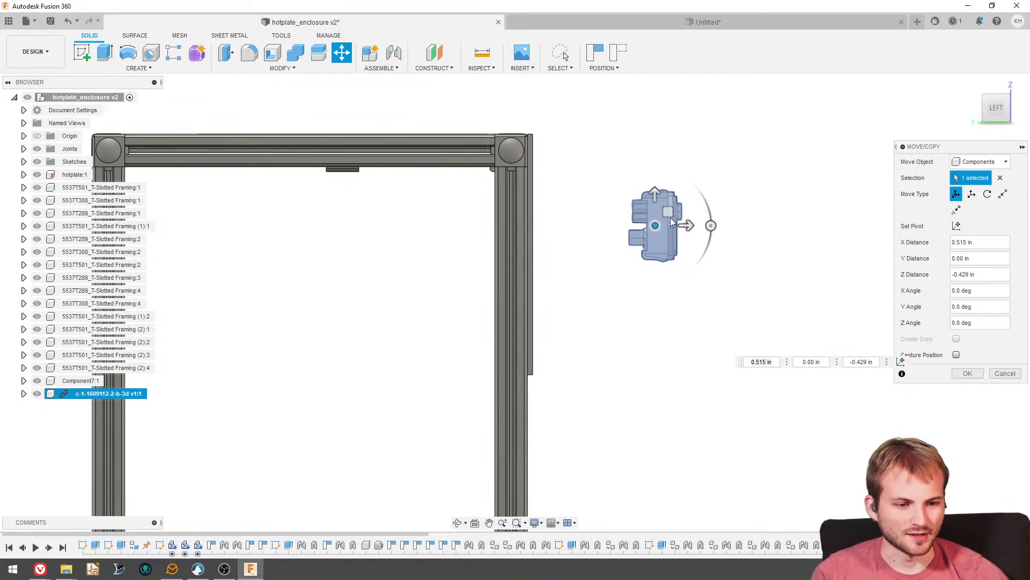
{"action": "left_click_drag", "start_coordinate": [668, 212], "coordinate": [594, 234]}
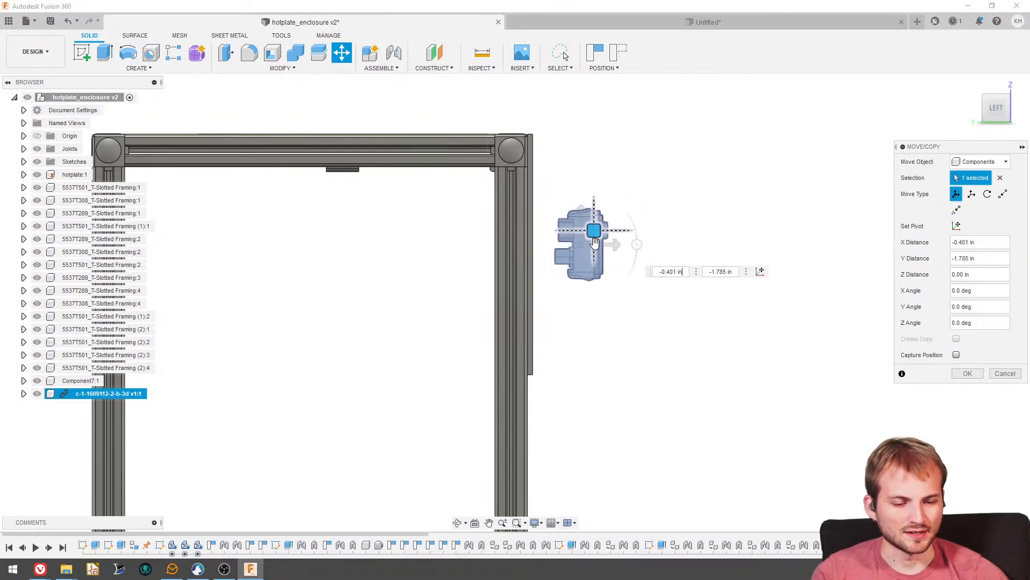
{"action": "middle_click_drag", "start_coordinate": [594, 234], "coordinate": [520, 327], "text": "shift"}
{"action": "scroll", "coordinate": [520, 327], "scroll_direction": "down", "scroll_amount": 3}
{"action": "scroll", "coordinate": [518, 327], "scroll_direction": "up", "scroll_amount": 3}
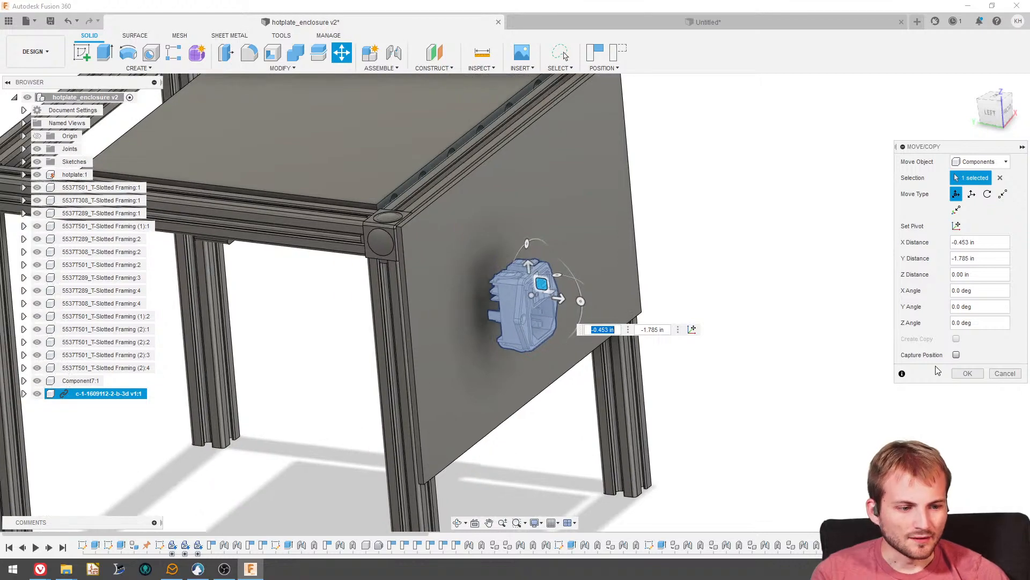
{"action": "left_click", "coordinate": [968, 373]}
{"action": "mouse_move", "coordinate": [525, 313]}
{"action": "middle_mouse_down", "text": "shift"}
{"action": "mouse_move", "coordinate": [493, 324]}
{"action": "mouse_move", "coordinate": [534, 329]}
{"action": "mouse_move", "coordinate": [557, 311]}
{"action": "mouse_move", "coordinate": [532, 314]}
{"action": "middle_mouse_up", "text": "shift"}
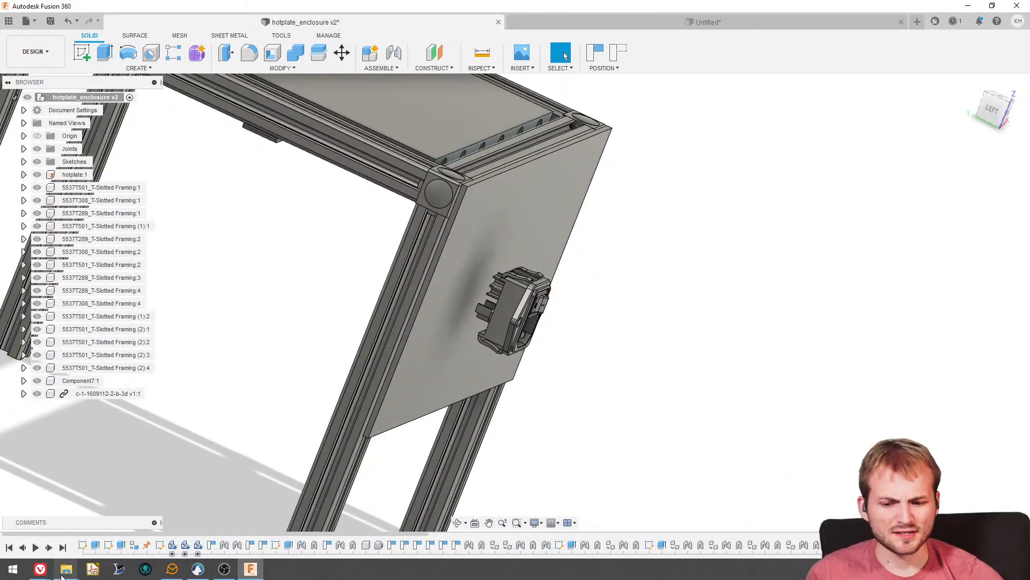
- Switch to the browser, check the panel cutout dimensions in the TE drawing of 1-1609112-1, and return to the Fusion 360 enclosure design
{"action": "mouse_move", "coordinate": [40, 569]}
{"action": "left_click", "coordinate": [112, 541]}
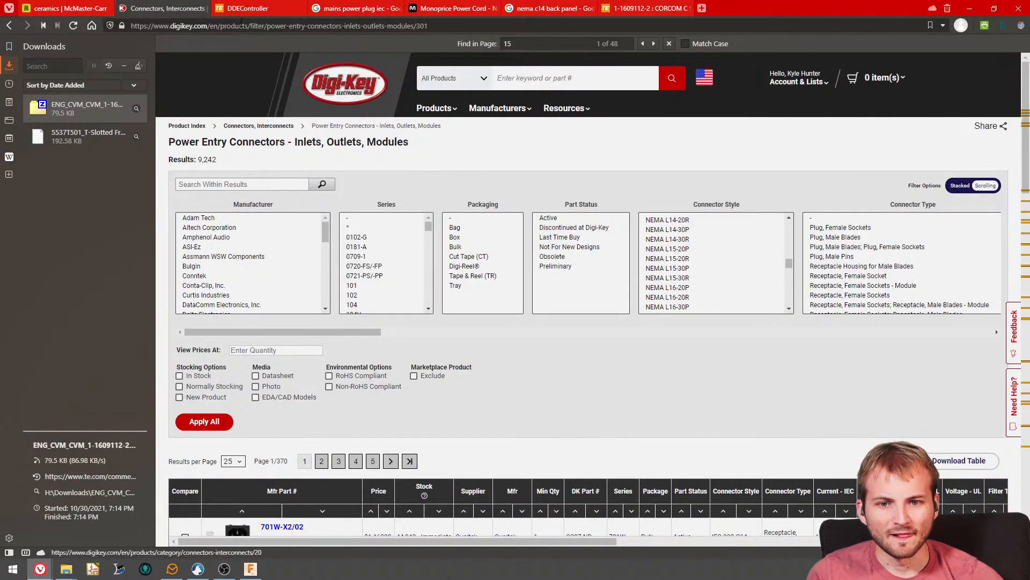
{"action": "left_click", "coordinate": [243, 9]}
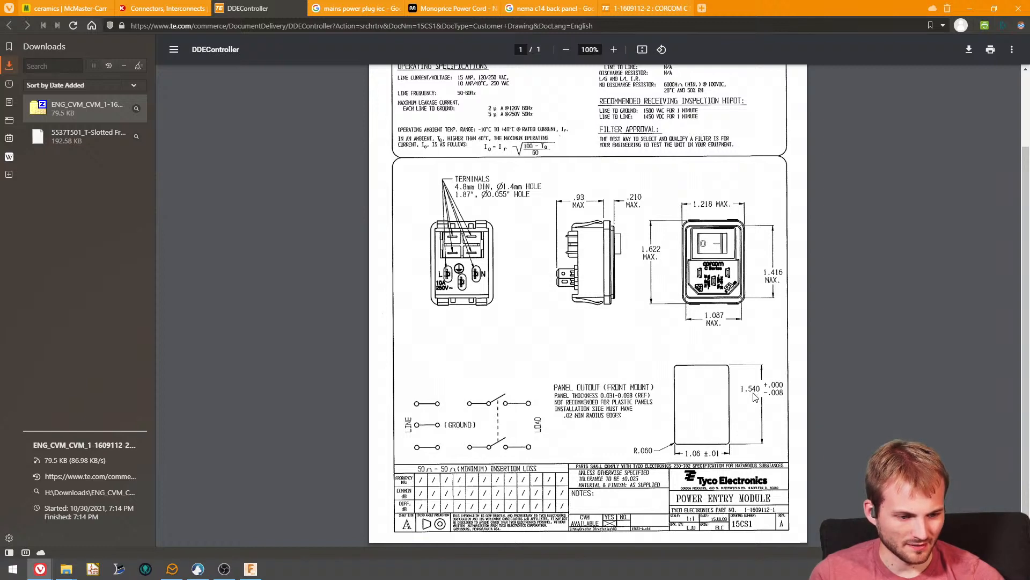
{"action": "left_click_drag", "start_coordinate": [749, 9], "coordinate": [0, 33]}
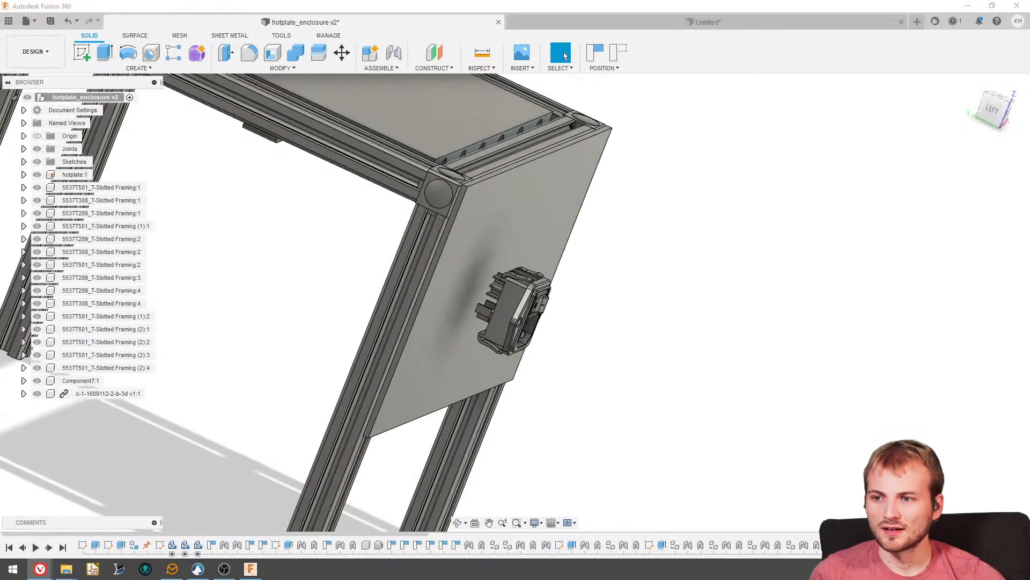
{"action": "middle_click_drag", "start_coordinate": [553, 301], "coordinate": [472, 282], "text": "shift"}
{"action": "scroll", "coordinate": [472, 282], "scroll_direction": "down", "scroll_amount": 2}
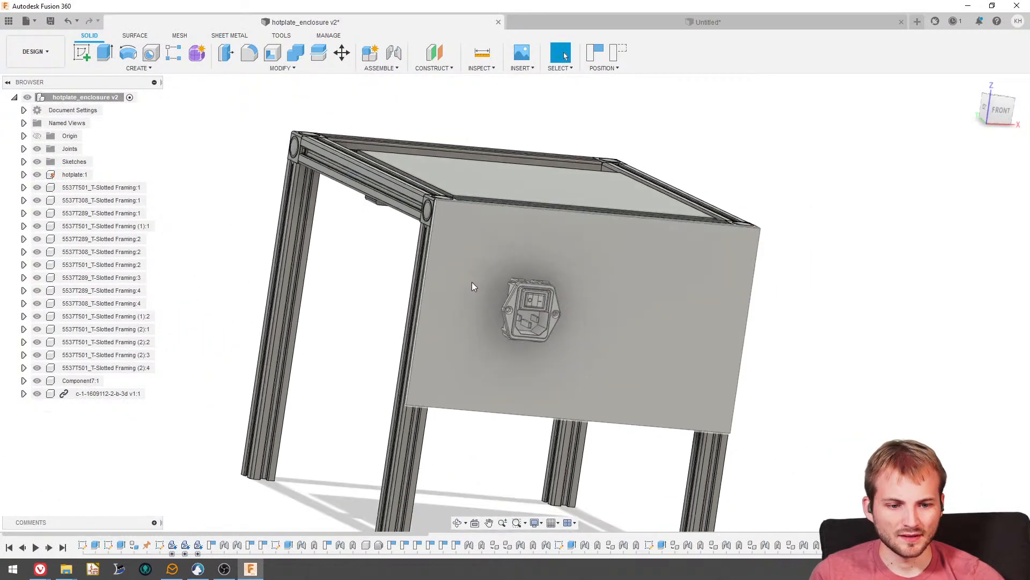
- Start a sketch on the outer face of the front panel, capturing the current position of the moved components
{"action": "scroll", "coordinate": [469, 297], "scroll_direction": "up", "scroll_amount": 3}
{"action": "left_click", "coordinate": [79, 57]}
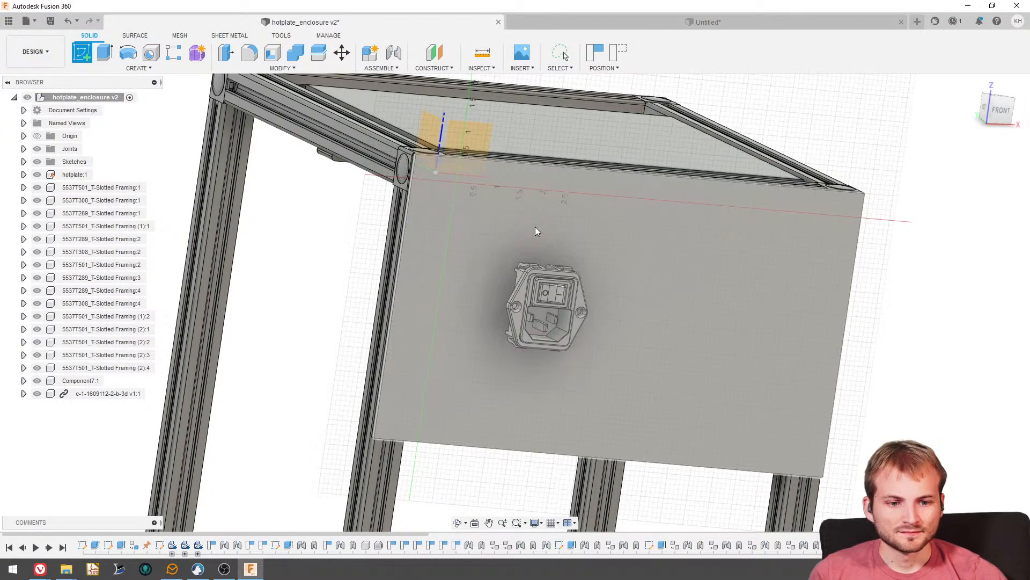
{"action": "left_click", "coordinate": [634, 257]}
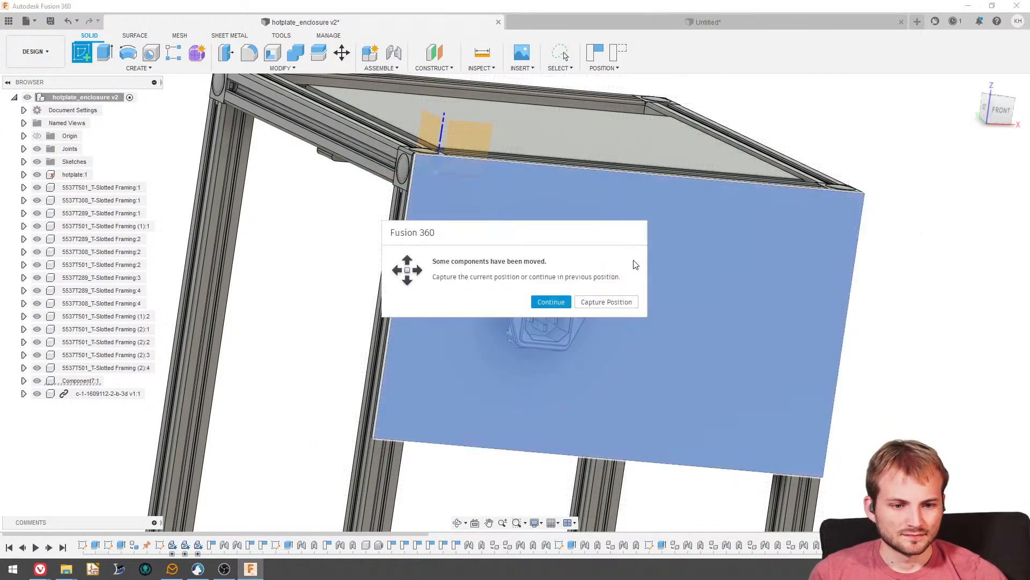
{"action": "left_click", "coordinate": [599, 304]}
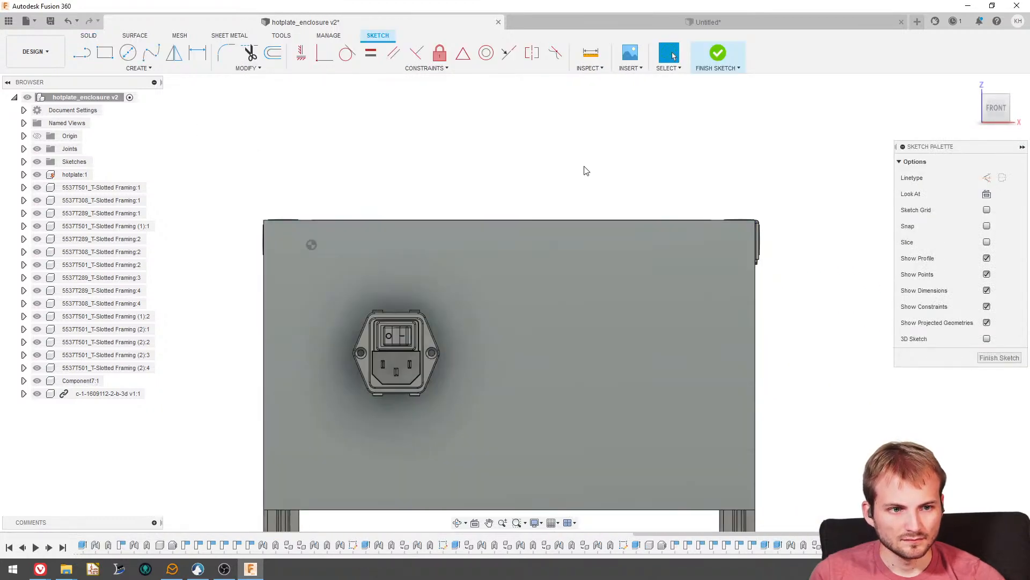
- Sketch a rectangle 1.55 in wide and 1.1 in high on the front panel beside the inlet
{"action": "scroll", "coordinate": [585, 167], "scroll_direction": "down", "scroll_amount": 2}
{"action": "left_click", "coordinate": [106, 55]}
{"action": "scroll", "coordinate": [440, 245], "scroll_direction": "up", "scroll_amount": 4}
{"action": "left_click", "coordinate": [504, 261]}
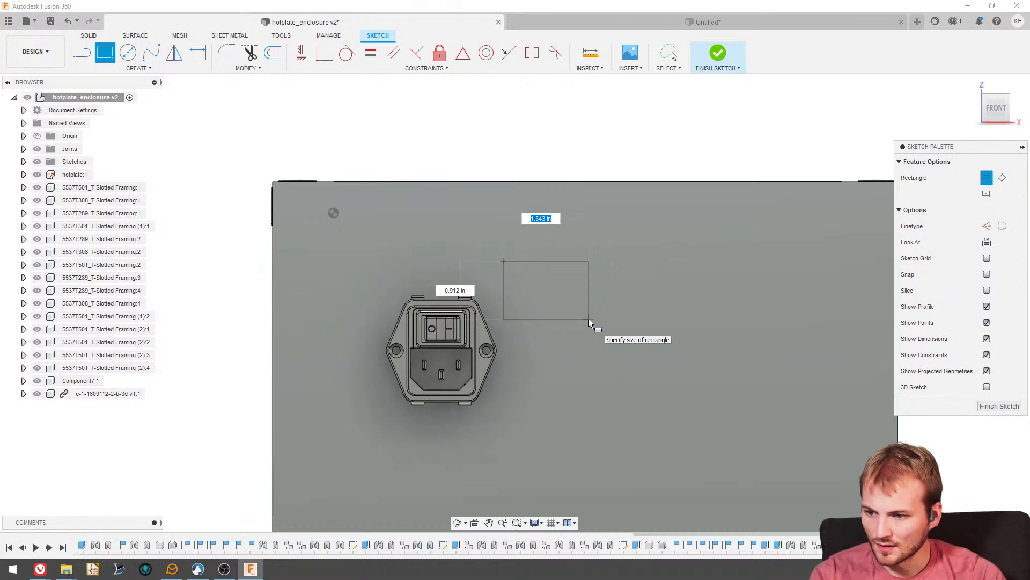
{"action": "type", "text": "1.55"}
{"action": "key", "text": "Tab"}
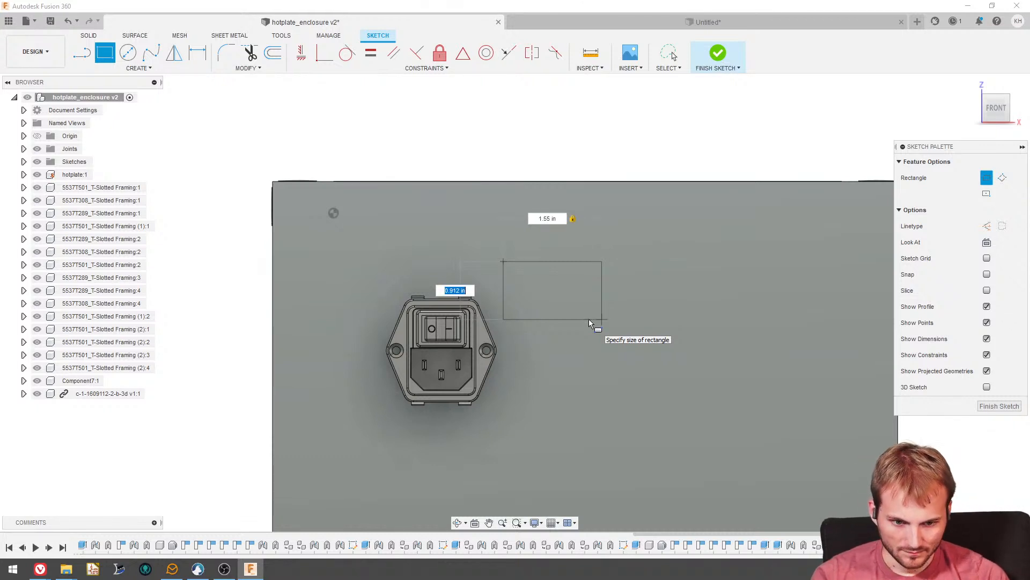
{"action": "type", "text": "1.1"}
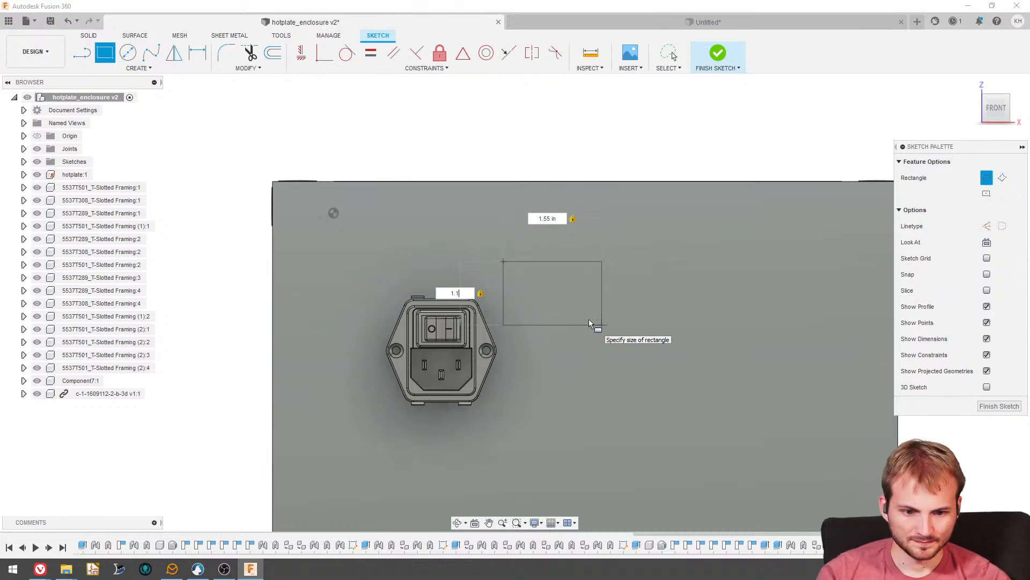
{"action": "key", "text": "Return"}
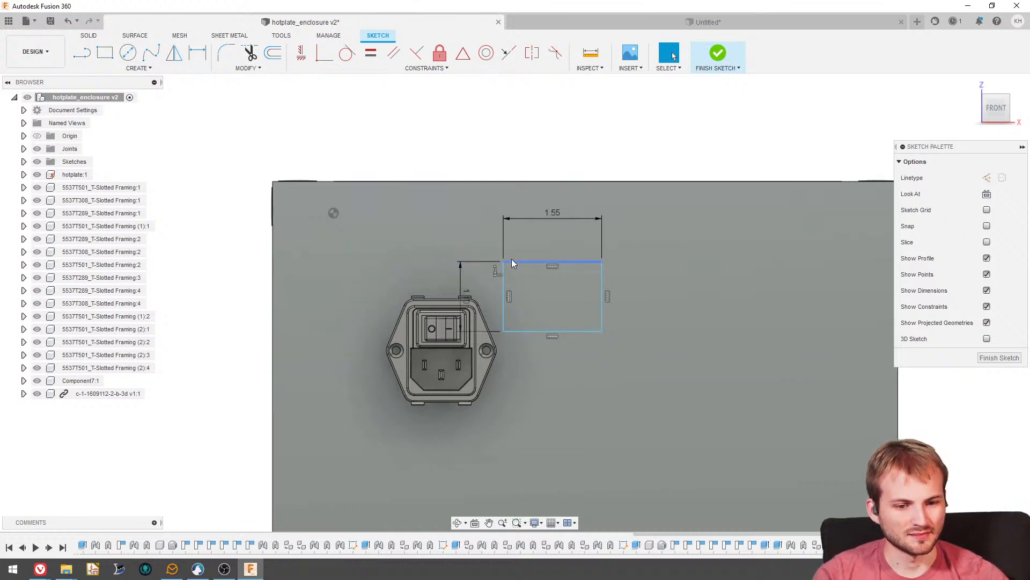
- Move the rectangle up near the panel's upper corner and set its height to 1.55 in and width to 1.1 in
{"action": "left_click_drag", "start_coordinate": [502, 261], "coordinate": [381, 240]}
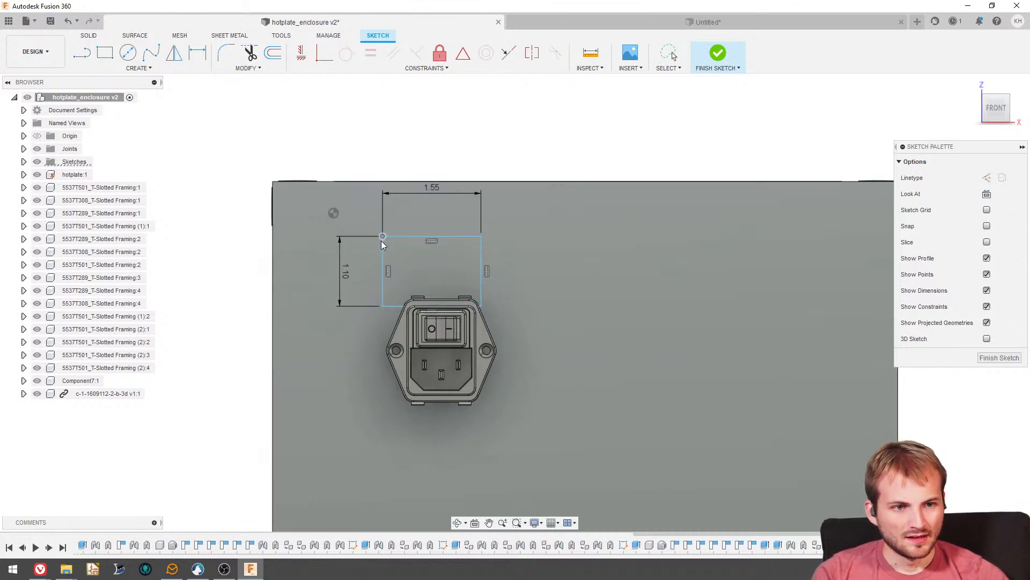
{"action": "middle_click_drag", "start_coordinate": [476, 311], "coordinate": [472, 349], "text": "shift"}
{"action": "double_click", "coordinate": [331, 273]}
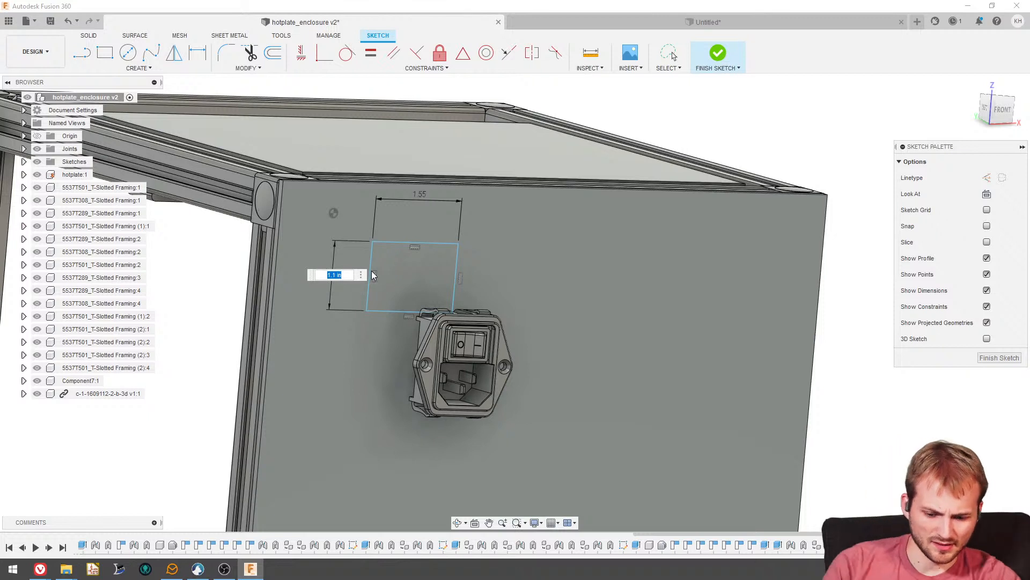
{"action": "type", "text": "1.55"}
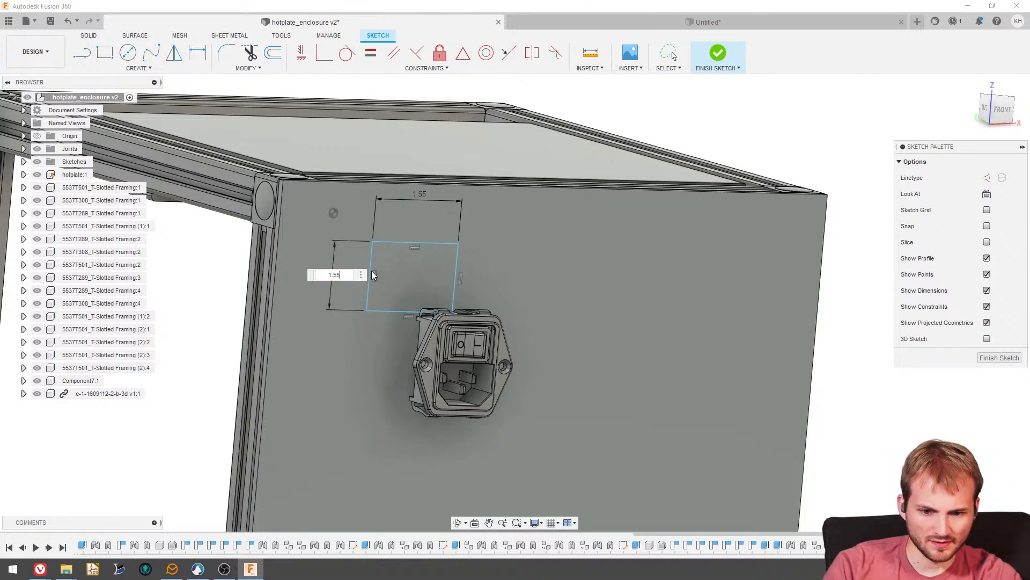
{"action": "key", "text": "Return"}
{"action": "double_click", "coordinate": [416, 197]}
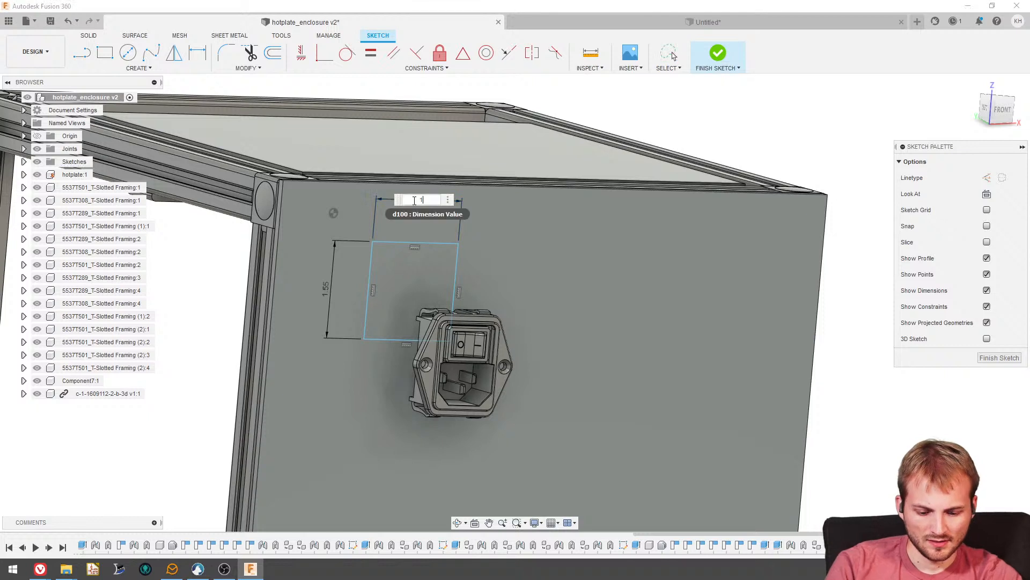
{"action": "type", "text": "1."}
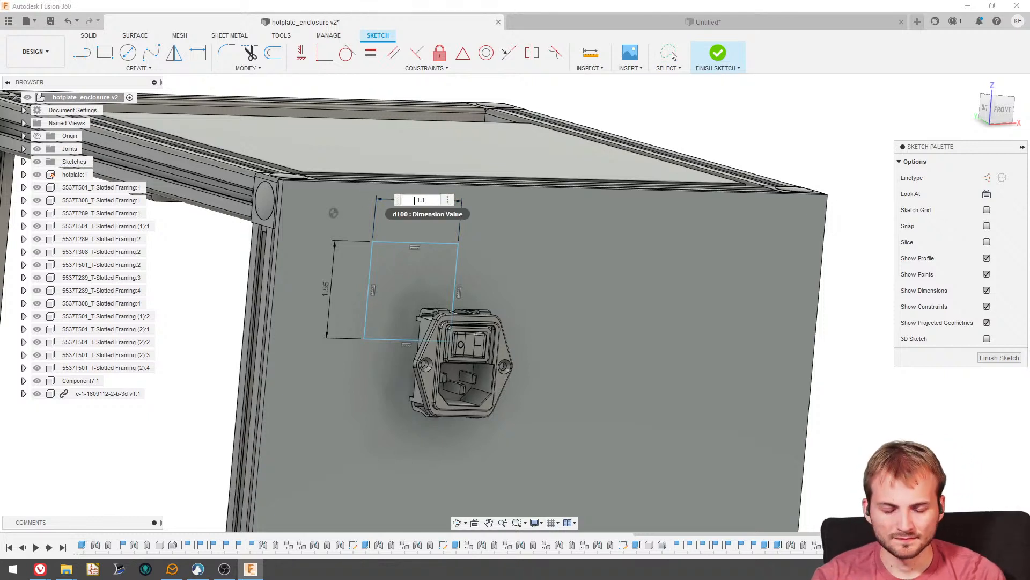
{"action": "type", "text": "1"}
{"action": "key", "text": "Return"}
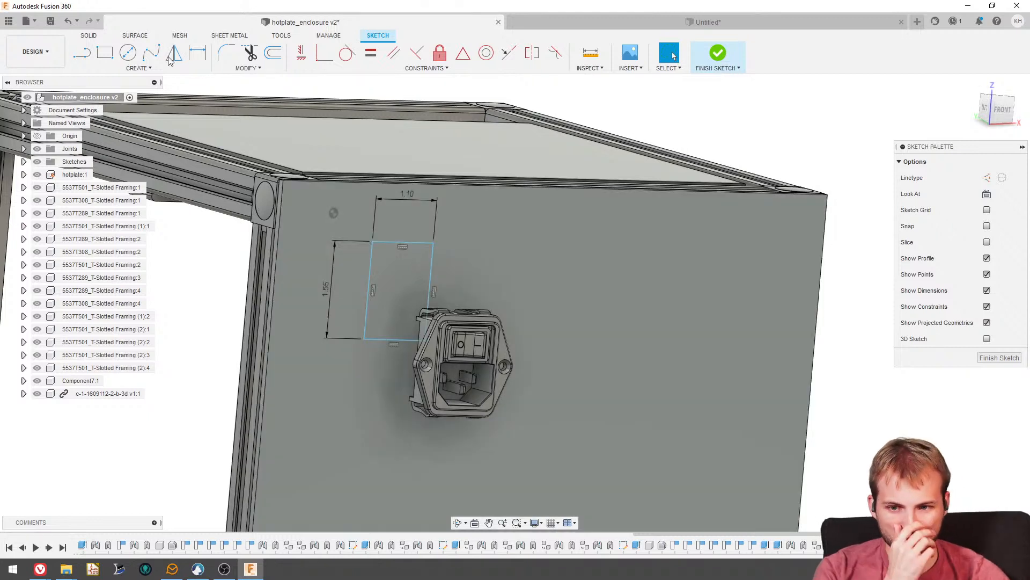
- Start an Extrude of the rectangle profile with the operation set to Cut
{"action": "left_click", "coordinate": [90, 37]}
{"action": "left_click", "coordinate": [104, 53]}
{"action": "left_click", "coordinate": [399, 293]}
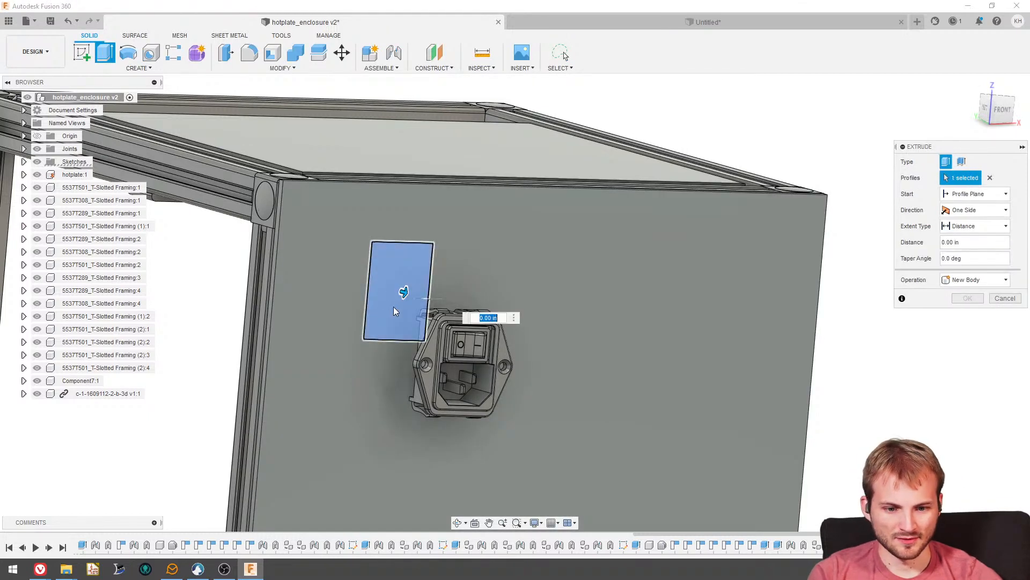
{"action": "left_click", "coordinate": [961, 281]}
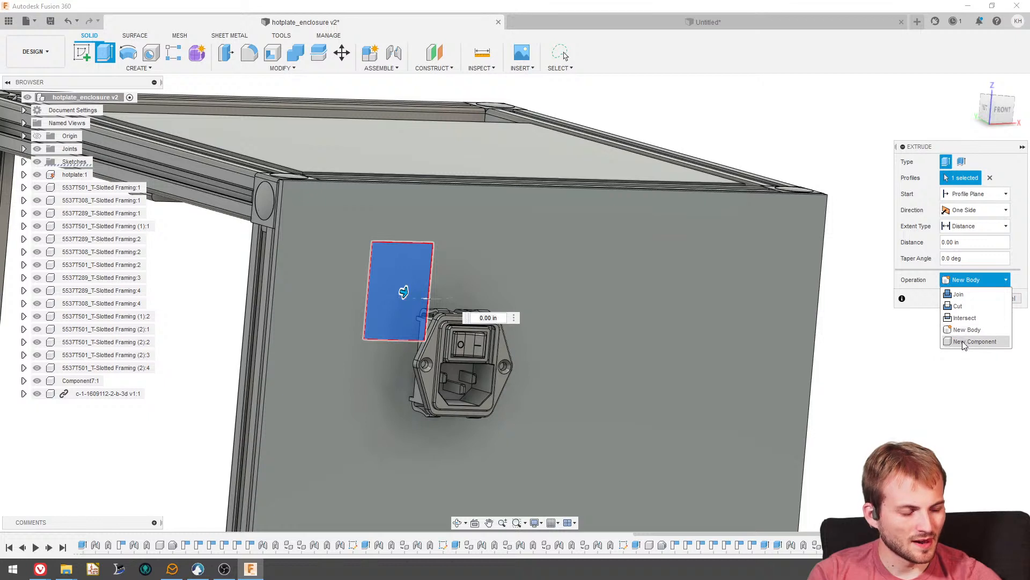
{"action": "left_click", "coordinate": [958, 306]}
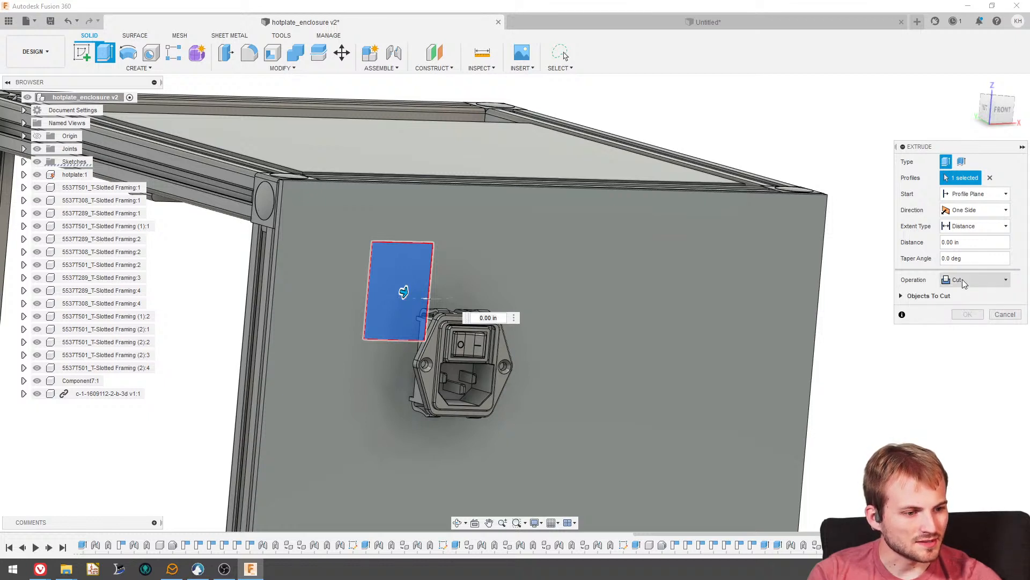
- Try the All extent for the cut, and pull the extrusion to about -0.40 in through the panel
{"action": "left_click", "coordinate": [970, 226]}
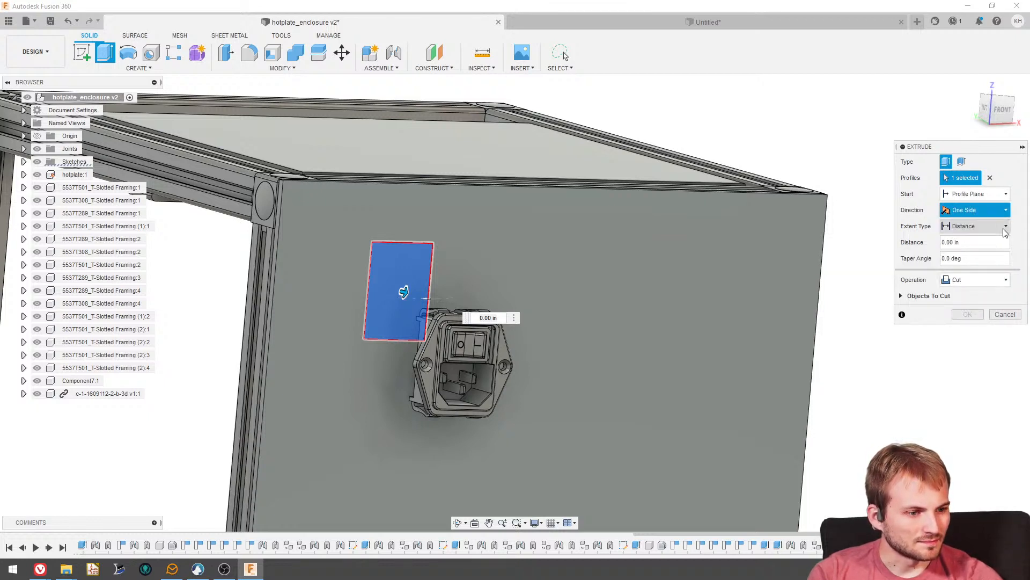
{"action": "left_click", "coordinate": [958, 264]}
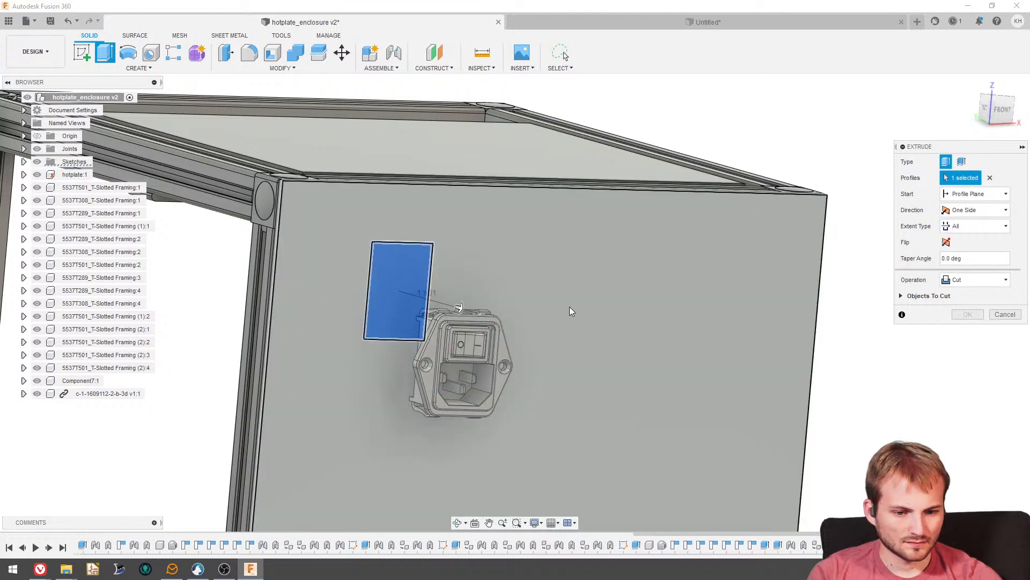
{"action": "middle_click_drag", "start_coordinate": [524, 311], "coordinate": [507, 368], "text": "shift"}
{"action": "scroll", "coordinate": [468, 374], "scroll_direction": "down", "scroll_amount": 2}
{"action": "scroll", "coordinate": [469, 374], "scroll_direction": "down", "scroll_amount": 1}
{"action": "scroll", "coordinate": [468, 374], "scroll_direction": "up", "scroll_amount": 2}
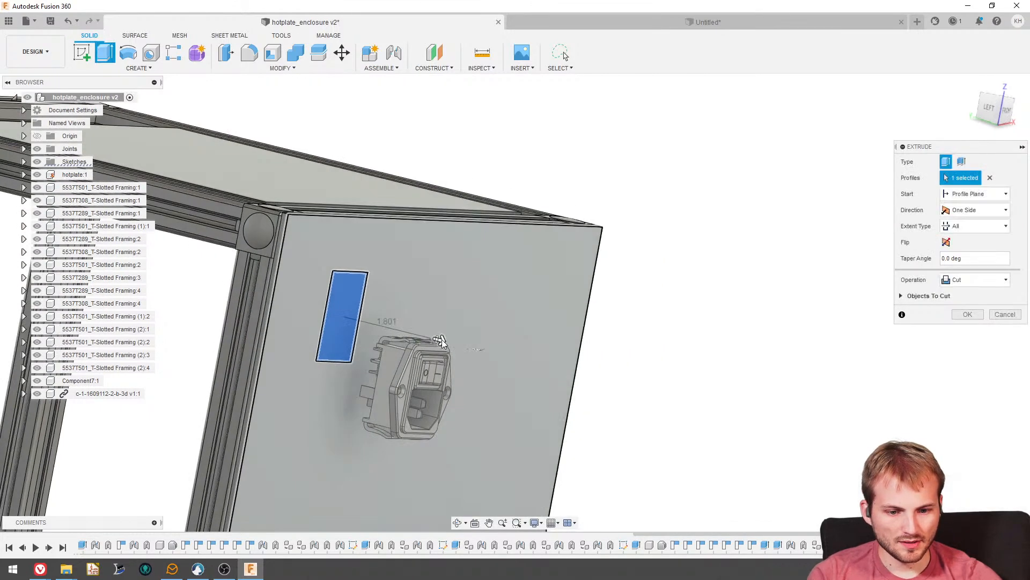
{"action": "left_click_drag", "start_coordinate": [441, 341], "coordinate": [335, 330]}
{"action": "middle_click_drag", "start_coordinate": [335, 329], "coordinate": [442, 345], "text": "shift"}
- Set the cut's extent to To Object, ending at the panel's inner face, and complete the rectangular cutout
{"action": "left_click", "coordinate": [969, 226]}
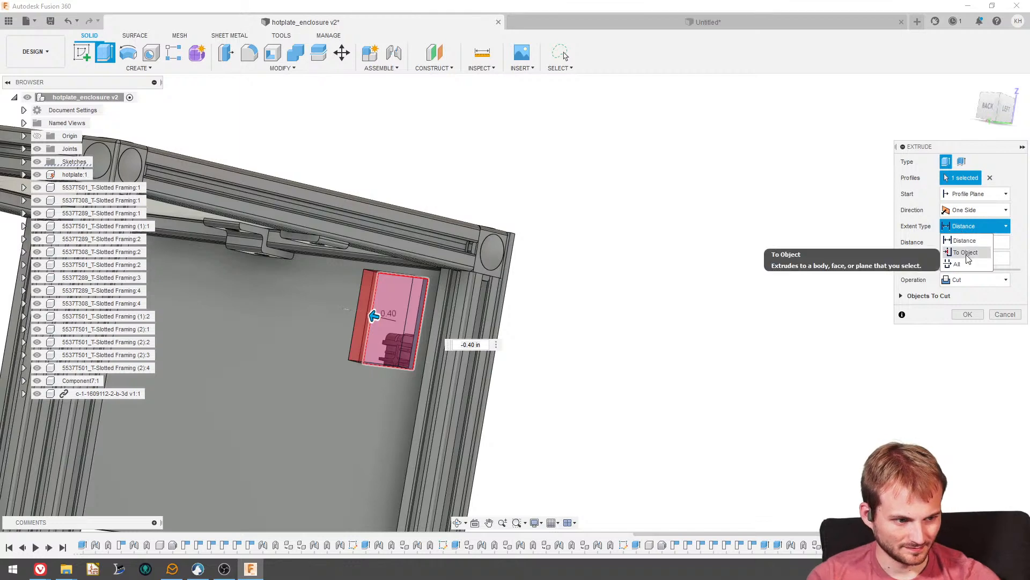
{"action": "left_click", "coordinate": [960, 249]}
{"action": "left_click", "coordinate": [321, 397]}
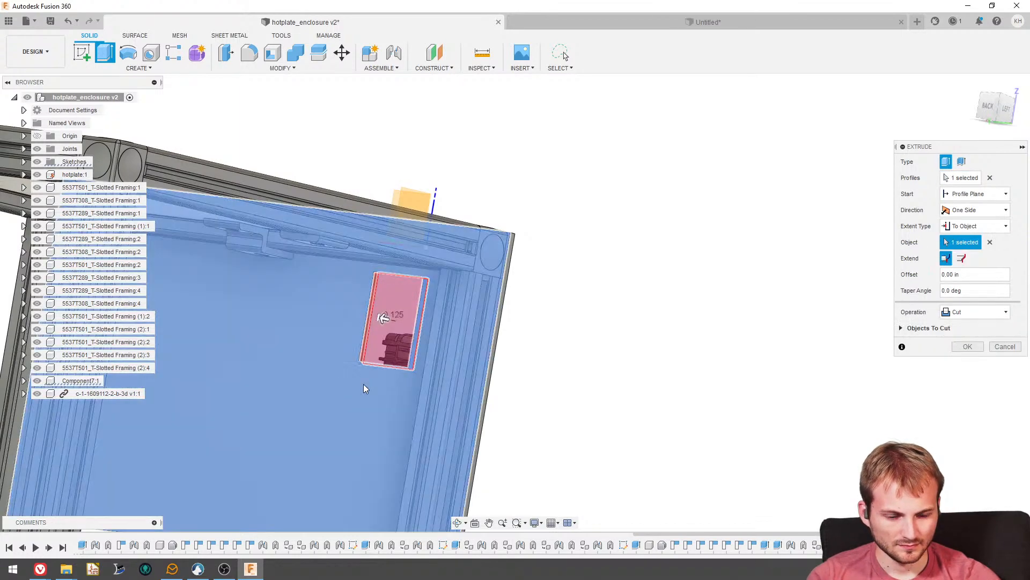
{"action": "left_click", "coordinate": [966, 346]}
{"action": "scroll", "coordinate": [618, 323], "scroll_direction": "down", "scroll_amount": 2}
{"action": "middle_click_drag", "start_coordinate": [590, 322], "coordinate": [485, 331], "text": "shift"}
{"action": "scroll", "coordinate": [652, 342], "scroll_direction": "up", "scroll_amount": 5}
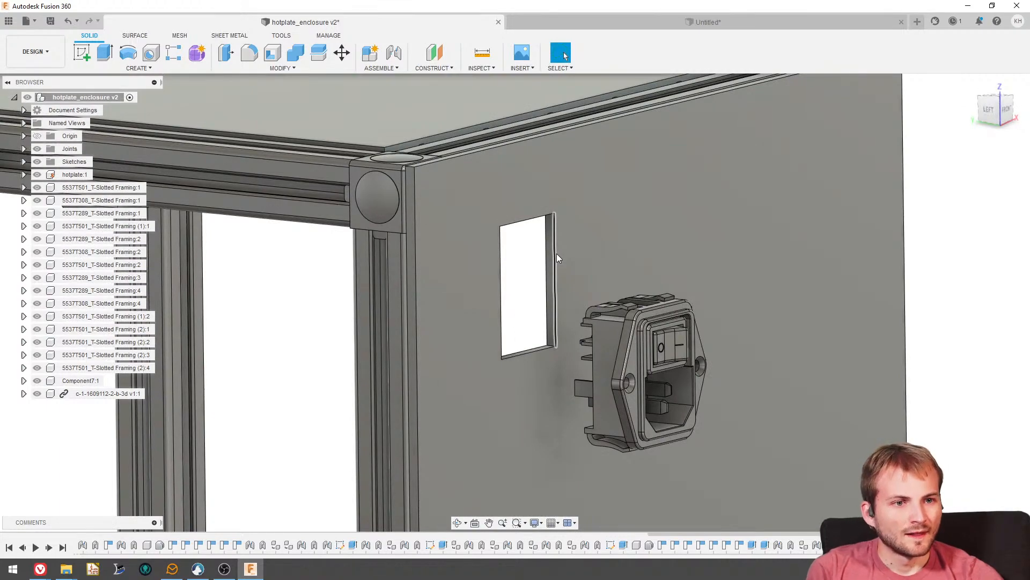
- Create a joint between the inlet's flange and the outer face of the front panel, reselecting the inlet's snap point before finishing
{"action": "left_click", "coordinate": [393, 53]}
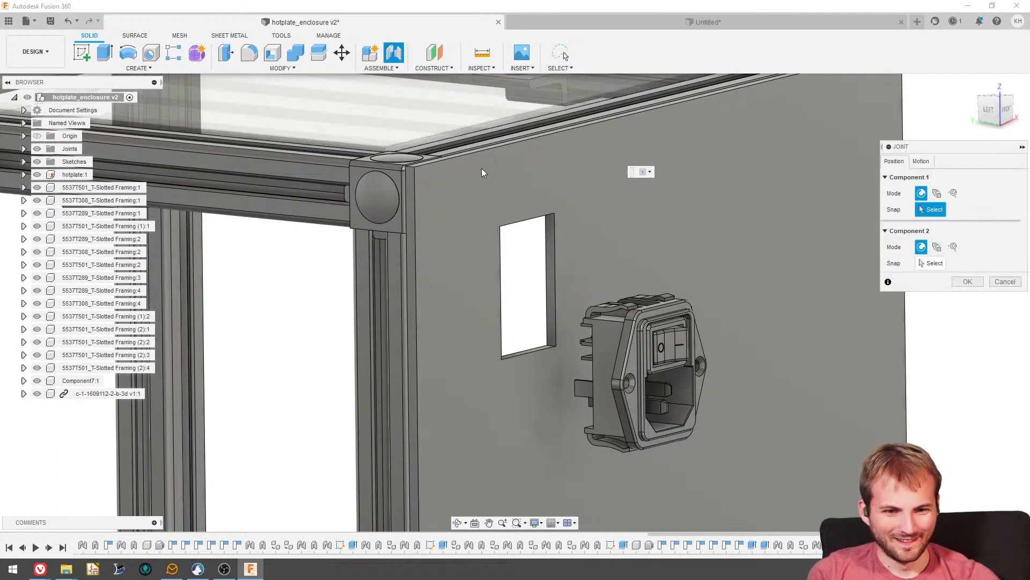
{"action": "middle_click_drag", "start_coordinate": [482, 168], "coordinate": [734, 374], "text": "shift"}
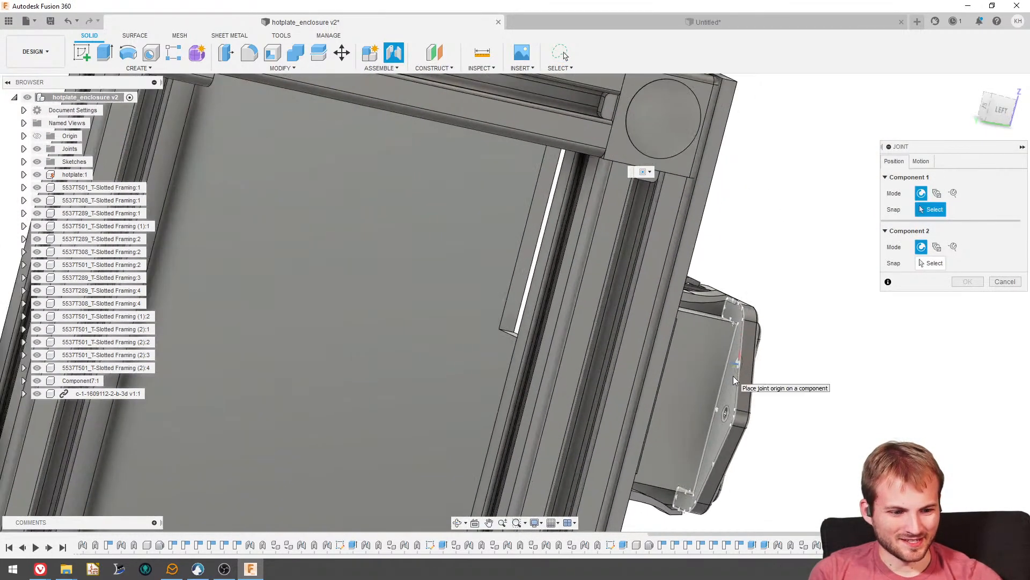
{"action": "left_click", "coordinate": [732, 382]}
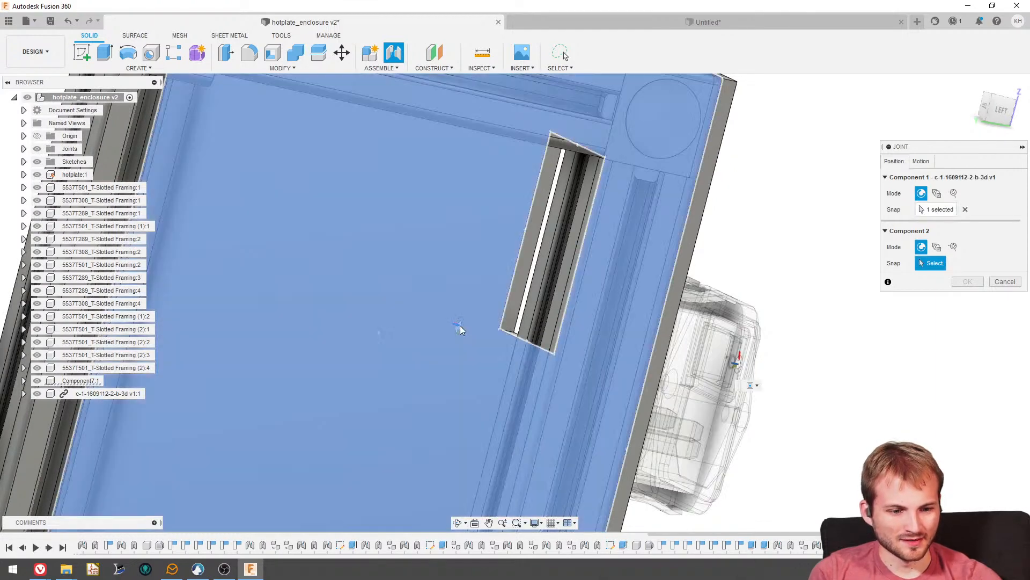
{"action": "left_click", "coordinate": [460, 326]}
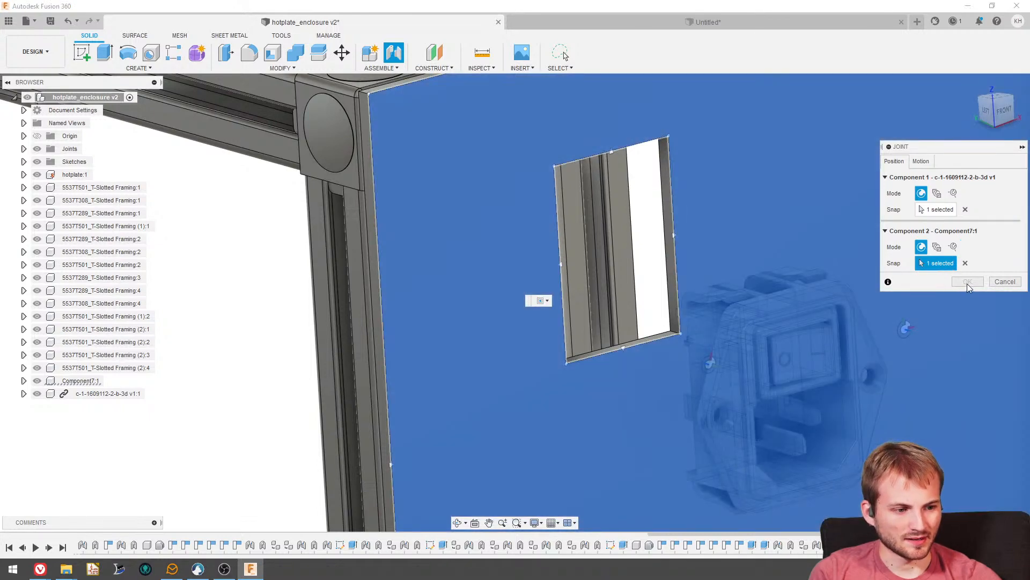
{"action": "left_click", "coordinate": [937, 209]}
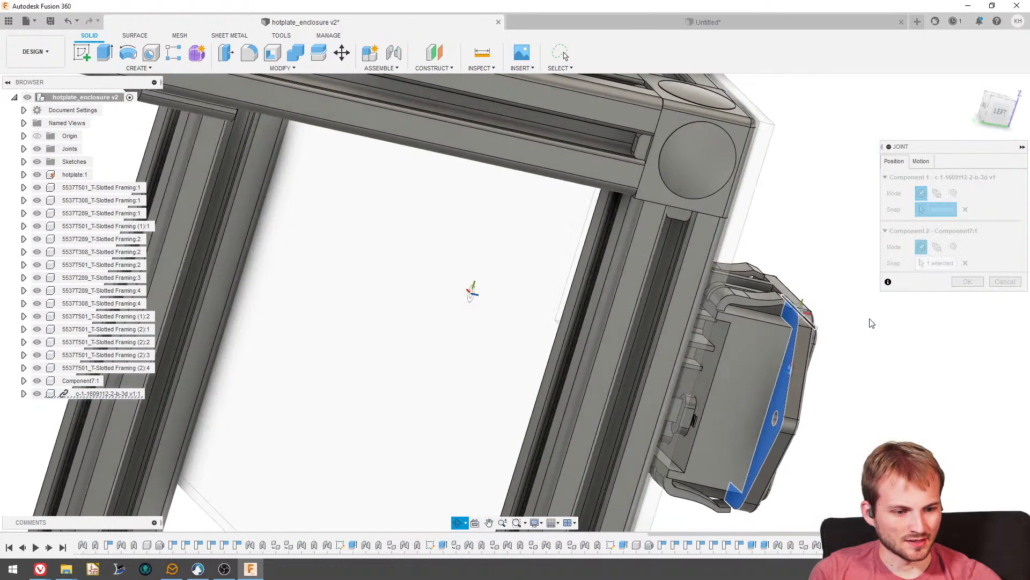
{"action": "left_click", "coordinate": [783, 384]}
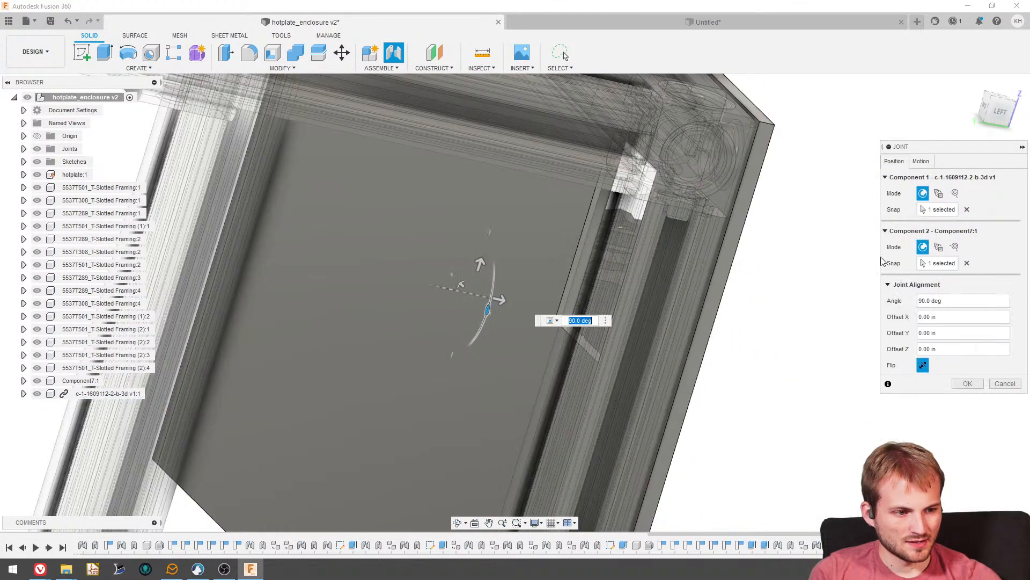
{"action": "left_click", "coordinate": [967, 383]}
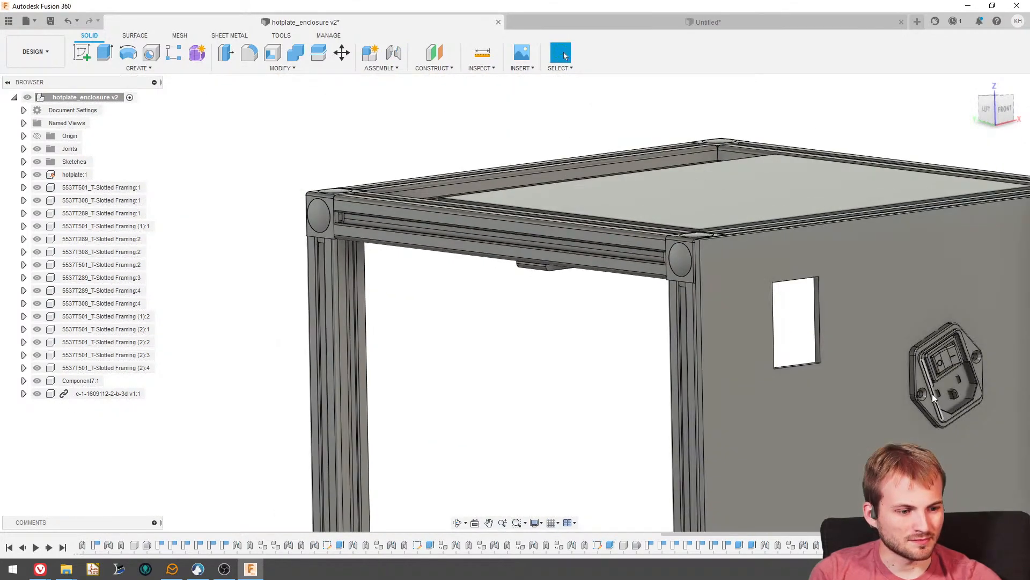
{"action": "middle_click_drag", "start_coordinate": [934, 398], "coordinate": [727, 337], "text": "shift"}
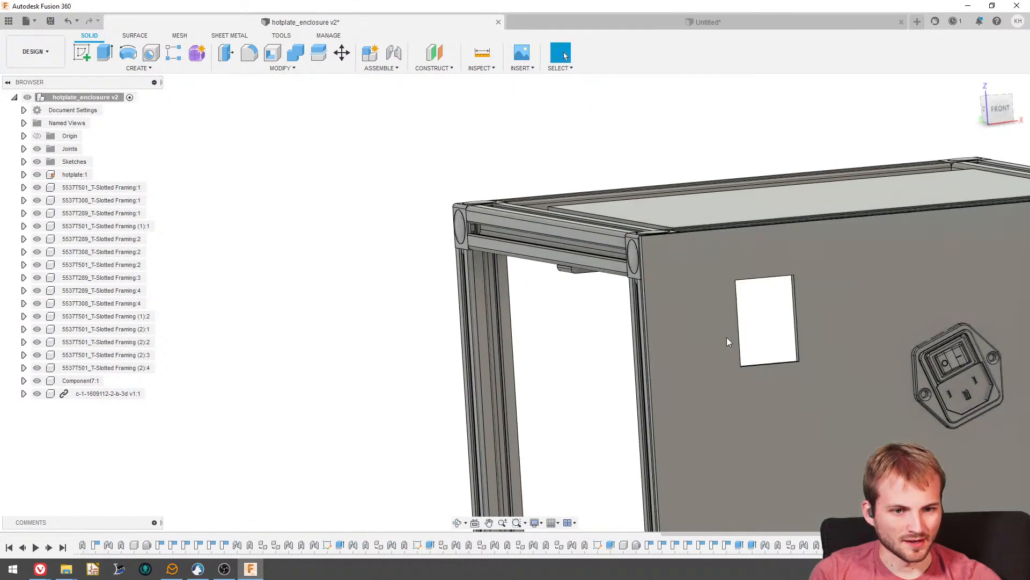
{"action": "scroll", "coordinate": [605, 325], "scroll_direction": "down", "scroll_amount": 3}
{"action": "scroll", "coordinate": [762, 352], "scroll_direction": "up", "scroll_amount": 4}
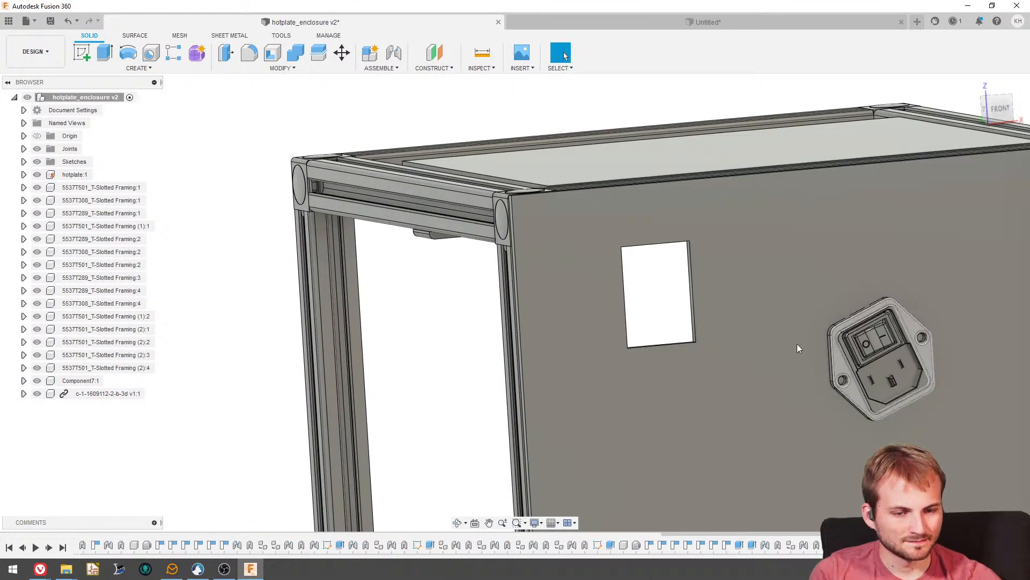
{"action": "key", "text": "m"}
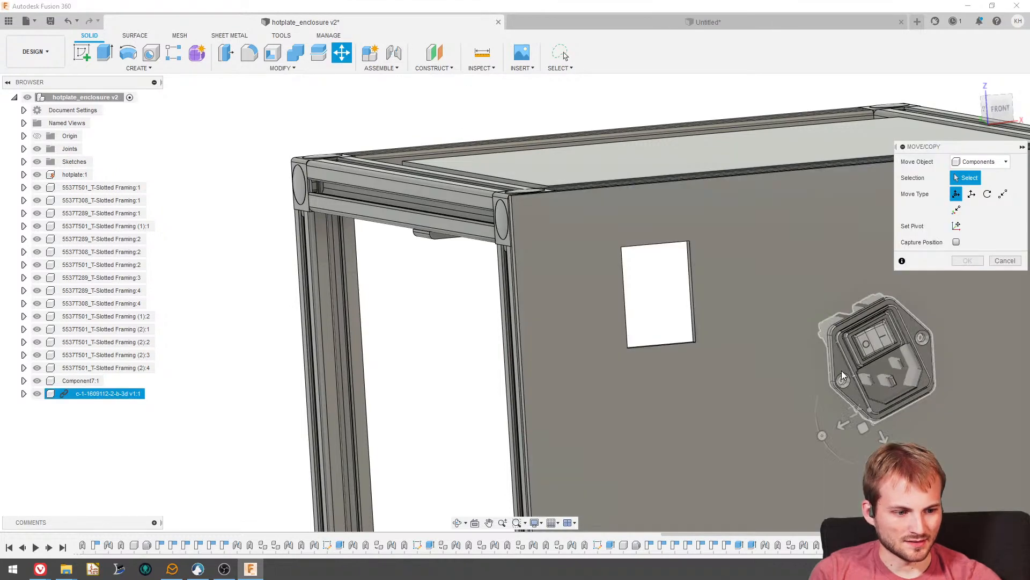
{"action": "left_click", "coordinate": [868, 374]}
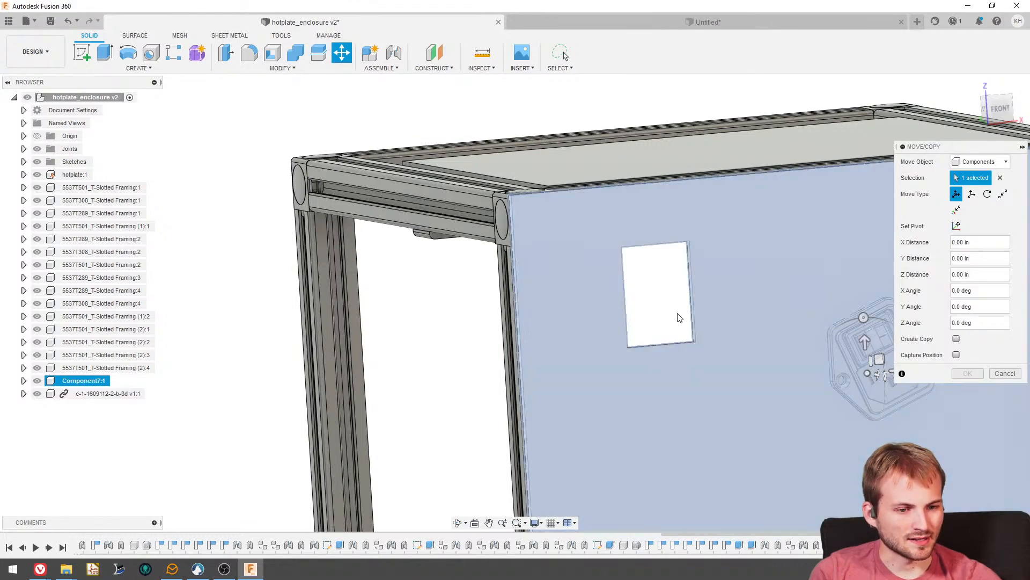
{"action": "scroll", "coordinate": [676, 317], "scroll_direction": "down", "scroll_amount": 3}
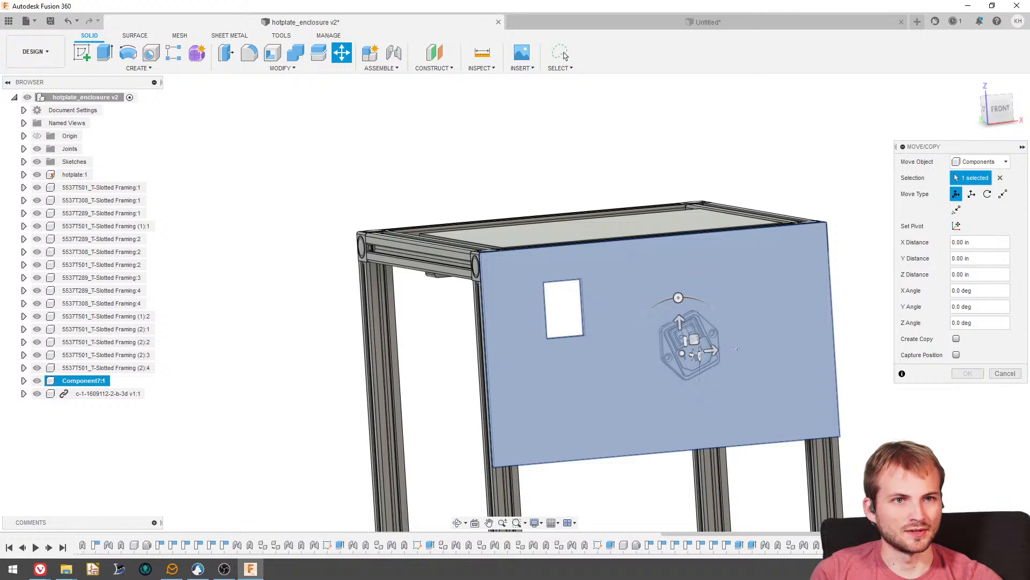
{"action": "scroll", "coordinate": [669, 301], "scroll_direction": "up", "scroll_amount": 2}
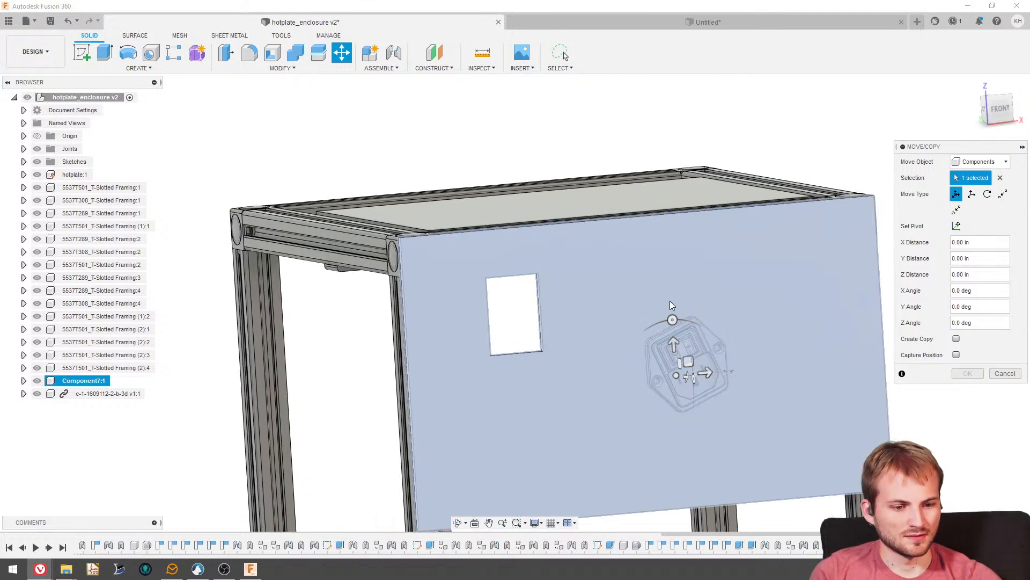
{"action": "left_click", "coordinate": [998, 113]}
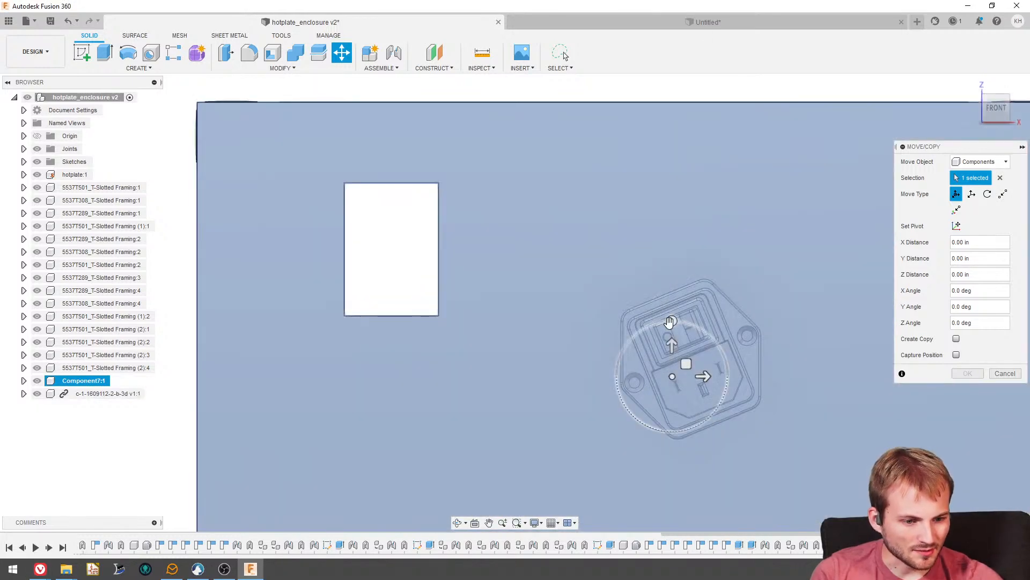
{"action": "left_click", "coordinate": [673, 321]}
{"action": "mouse_move", "coordinate": [672, 320]}
{"action": "left_mouse_down"}
{"action": "mouse_move", "coordinate": [685, 327]}
{"action": "mouse_move", "coordinate": [672, 315]}
{"action": "left_mouse_up"}
{"action": "scroll", "coordinate": [440, 284], "scroll_direction": "down", "scroll_amount": 3}
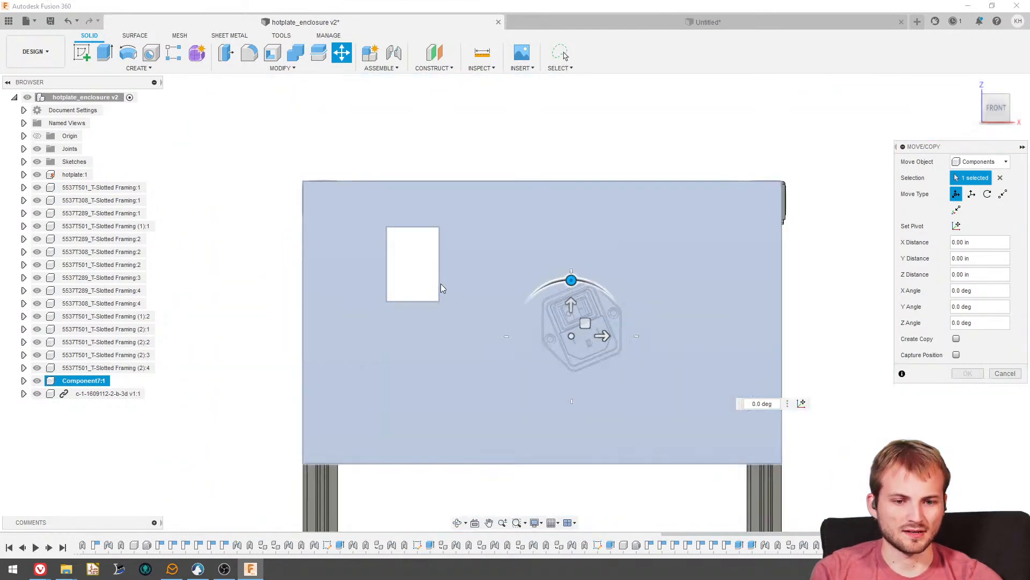
{"action": "middle_click_drag", "start_coordinate": [440, 284], "coordinate": [460, 285], "text": "shift"}
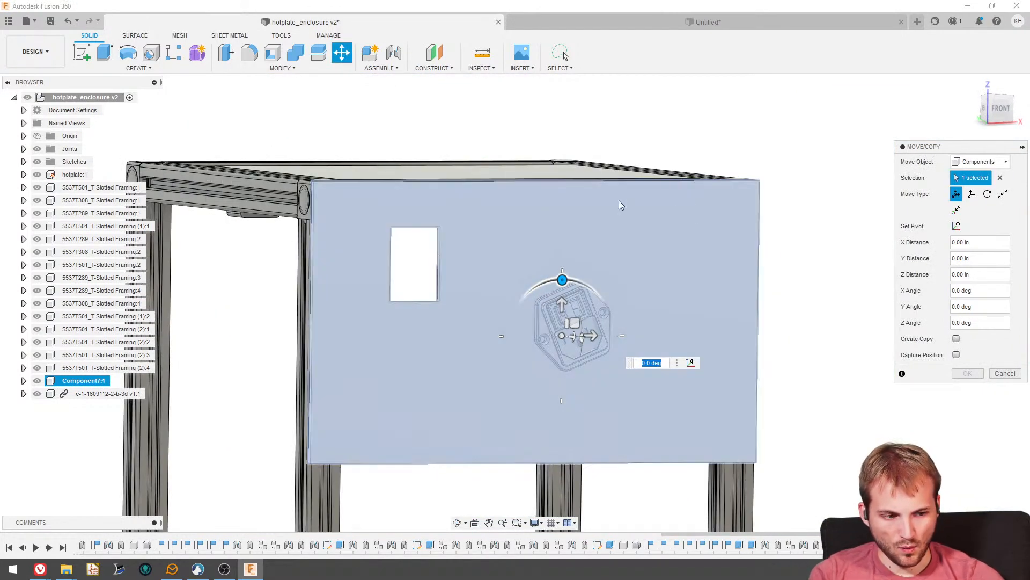
{"action": "key", "text": "Escape"}
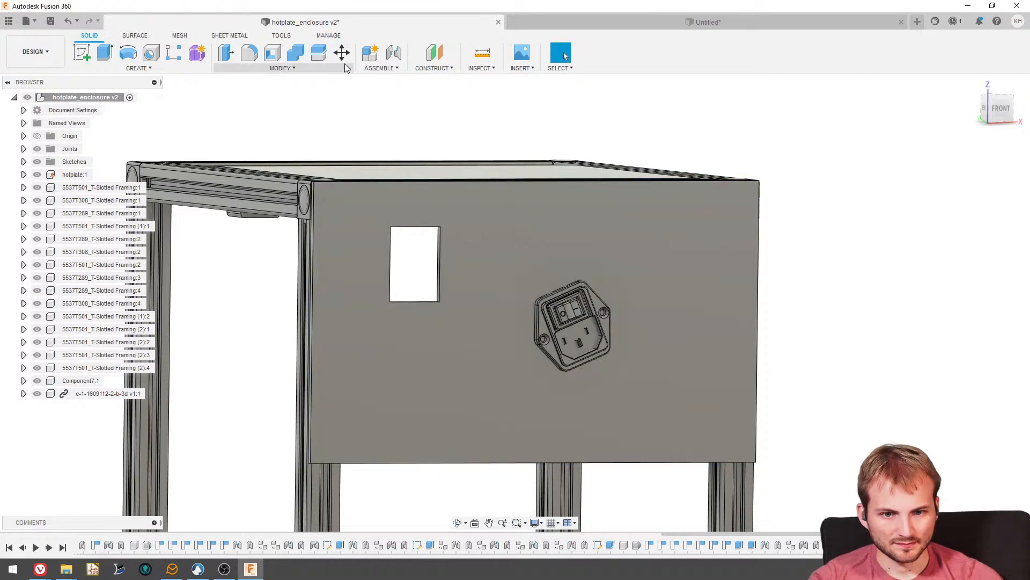
- Try a rigid as-built joint between the front panel and the adjacent framing post, test-dragging the inlet and undoing that drag
{"action": "left_click", "coordinate": [393, 52]}
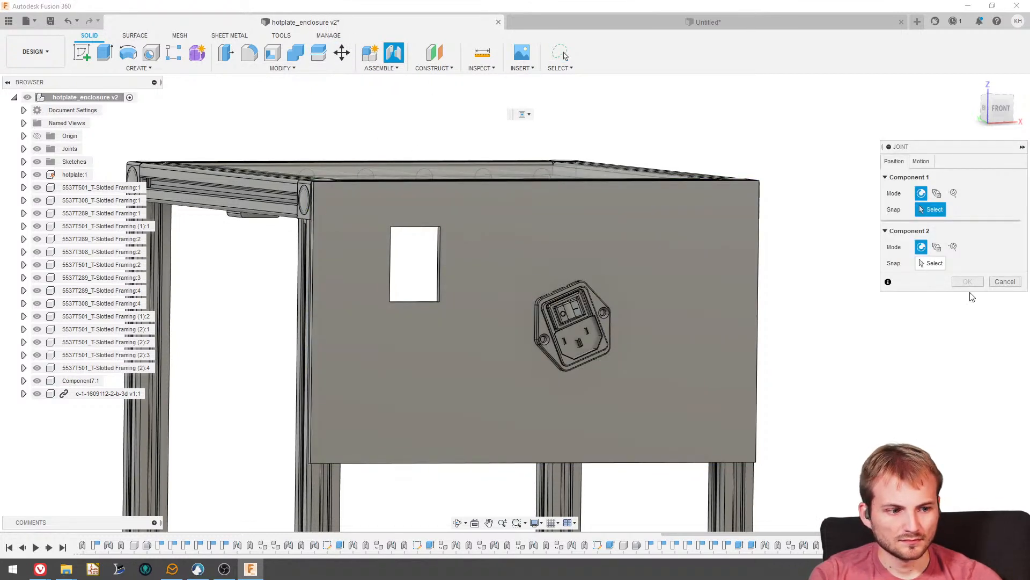
{"action": "left_click", "coordinate": [1005, 282]}
{"action": "left_click", "coordinate": [382, 69]}
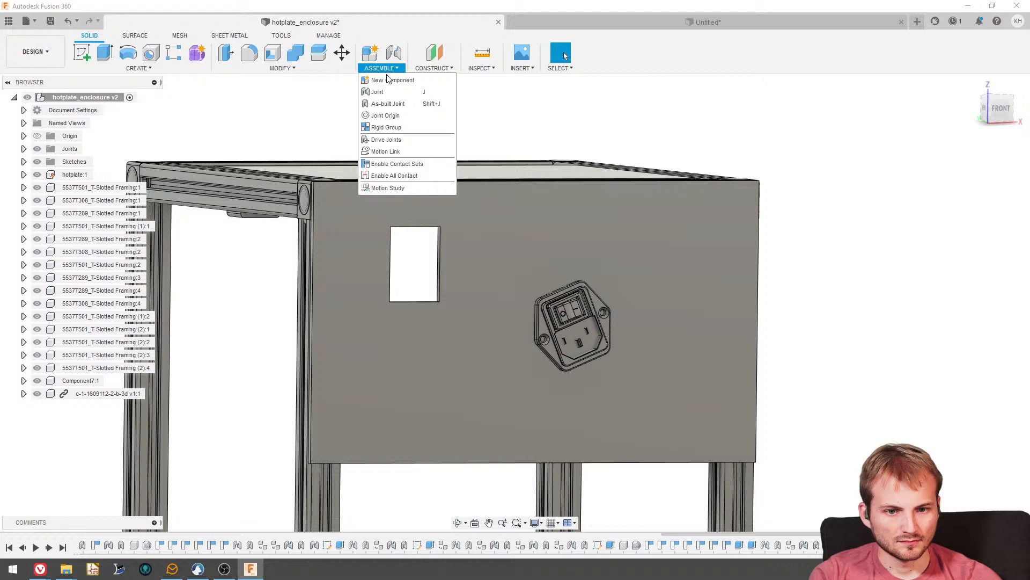
{"action": "left_click", "coordinate": [388, 104]}
{"action": "left_click", "coordinate": [298, 244]}
{"action": "left_click", "coordinate": [353, 265]}
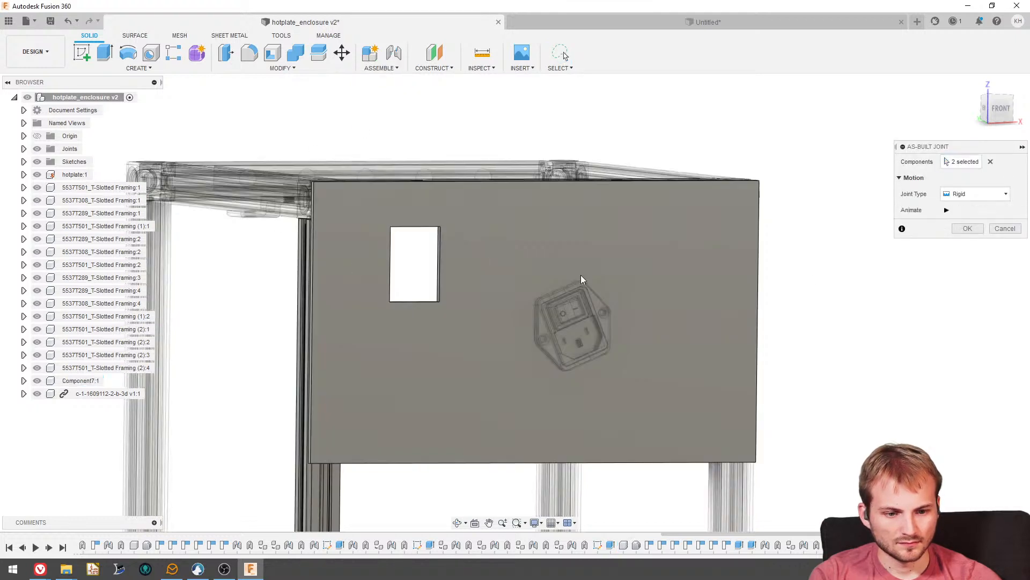
{"action": "left_click", "coordinate": [968, 229]}
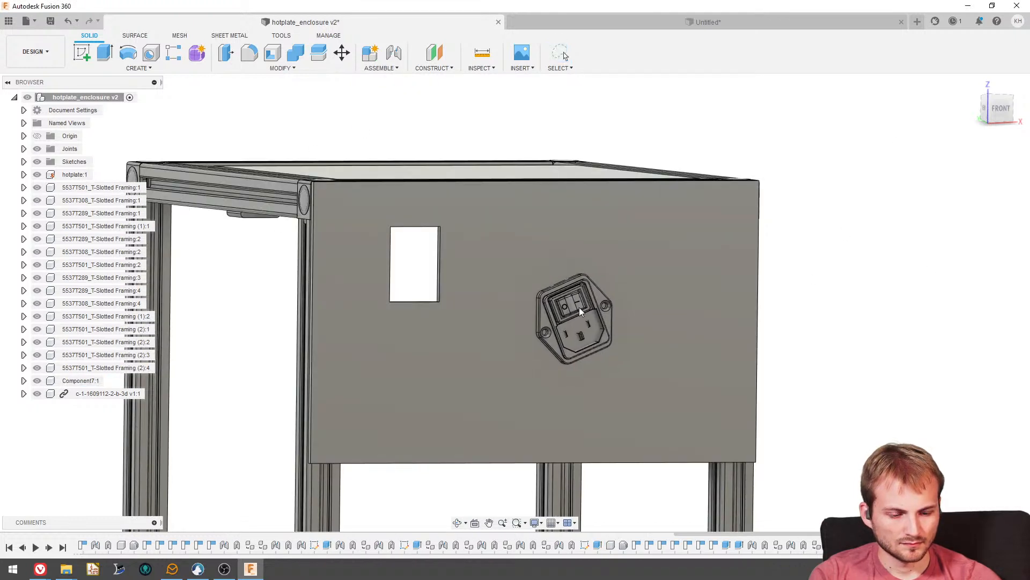
{"action": "left_click_drag", "start_coordinate": [578, 307], "coordinate": [520, 301]}
{"action": "key", "text": "ctrl+z"}
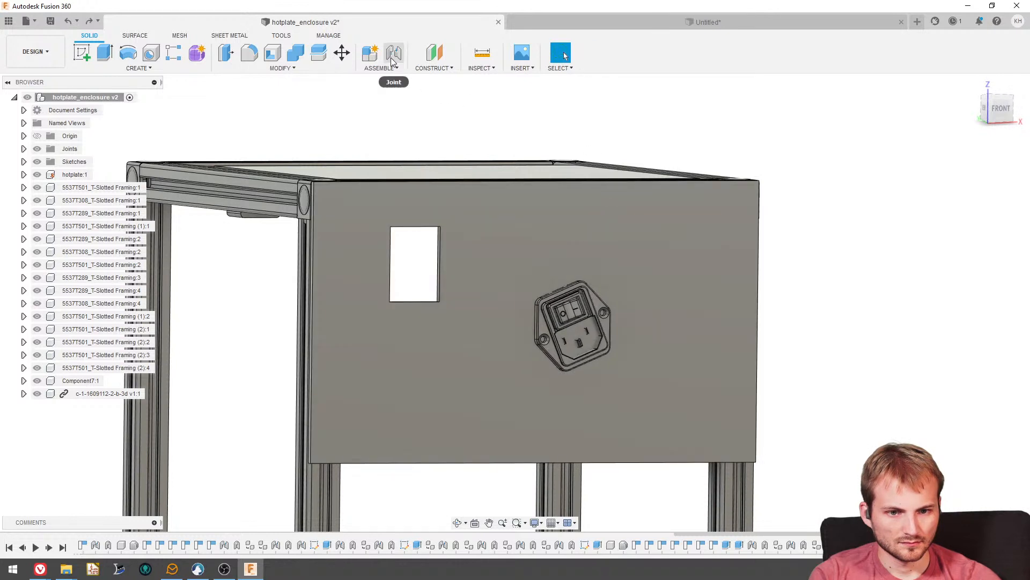
- Try to rotate the front panel by -90 degrees about Z with Move, and clear it from the selection
{"action": "left_click", "coordinate": [342, 52]}
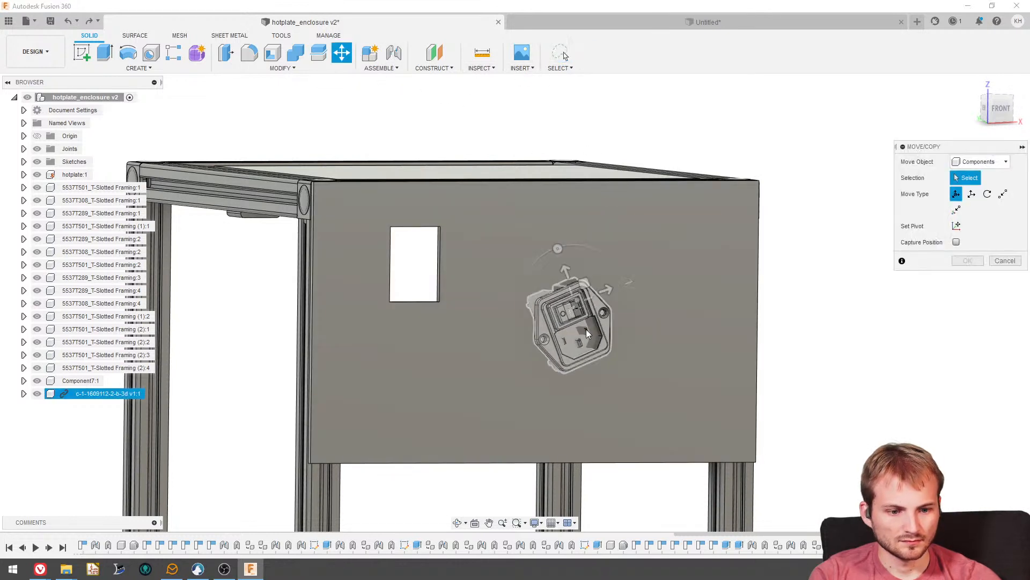
{"action": "left_click", "coordinate": [578, 332]}
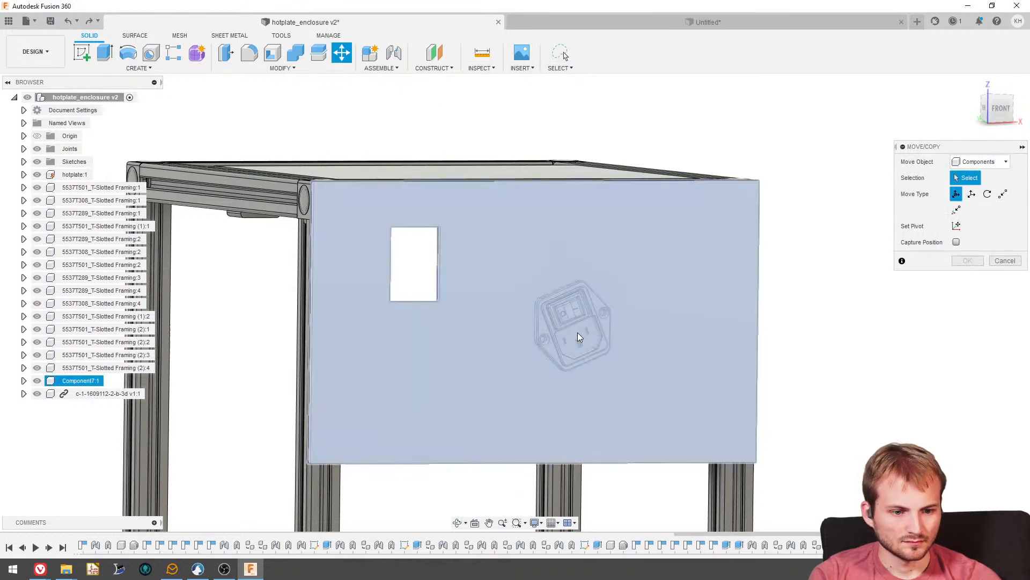
{"action": "left_click", "coordinate": [1001, 112]}
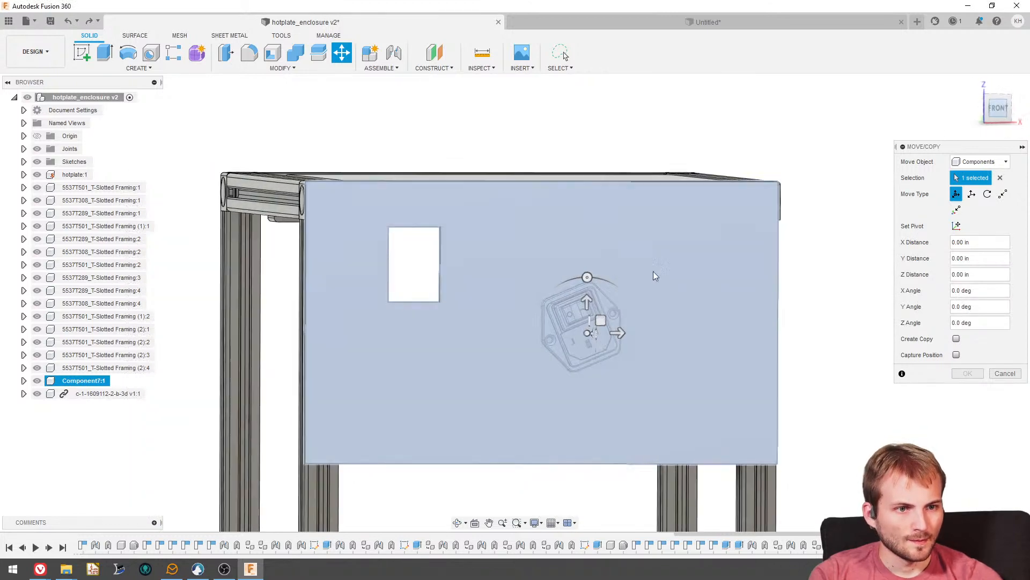
{"action": "scroll", "coordinate": [639, 299], "scroll_direction": "up", "scroll_amount": 6}
{"action": "left_click_drag", "start_coordinate": [560, 303], "coordinate": [575, 304]}
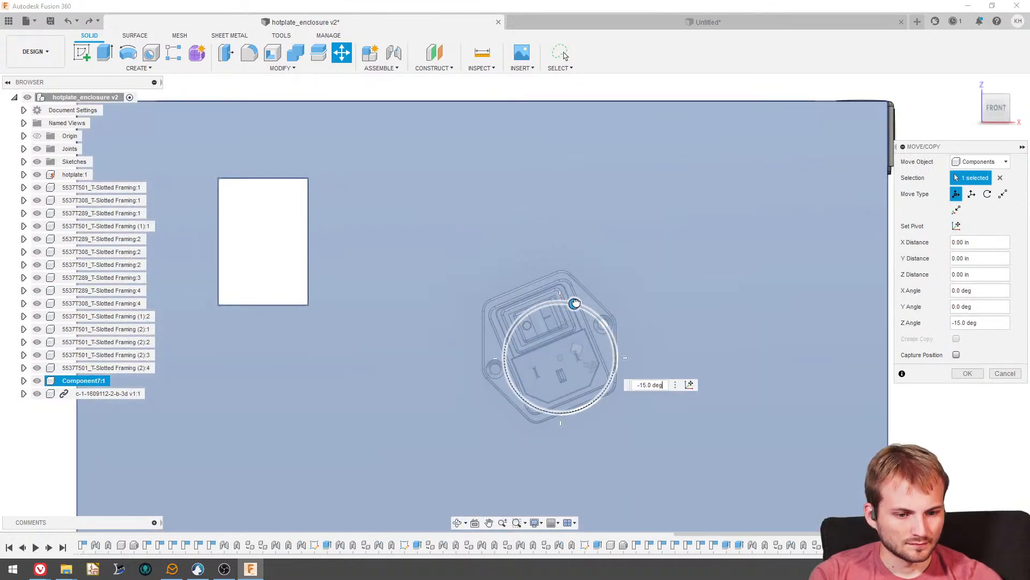
{"action": "left_click_drag", "start_coordinate": [623, 388], "coordinate": [691, 296]}
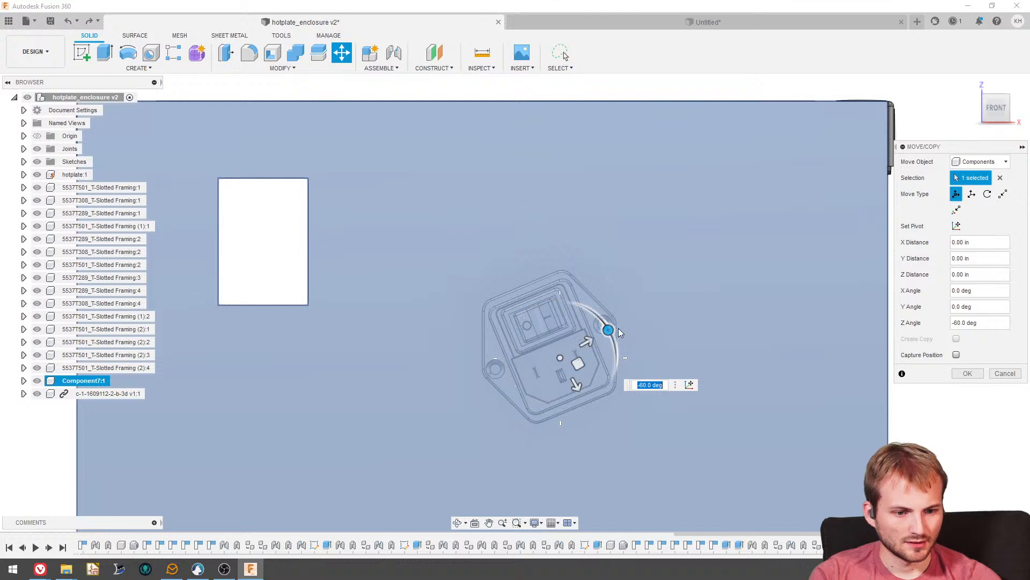
{"action": "left_click_drag", "start_coordinate": [610, 330], "coordinate": [627, 356]}
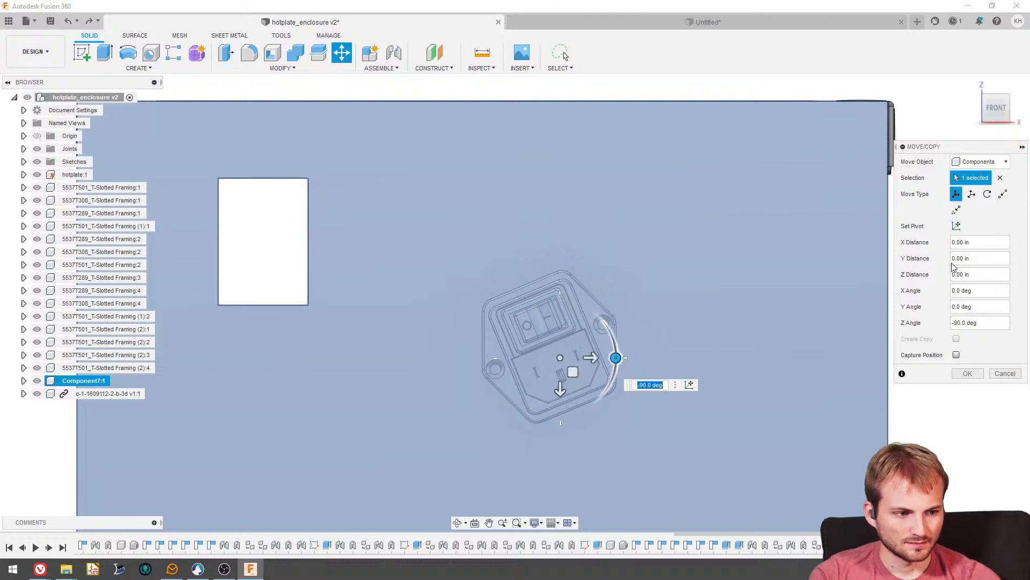
{"action": "left_click", "coordinate": [1000, 178]}
- Try to rotate the inlet component about its Z axis to 260 degrees, reselect it for another rotation, and cancel the move
{"action": "left_click", "coordinate": [546, 329]}
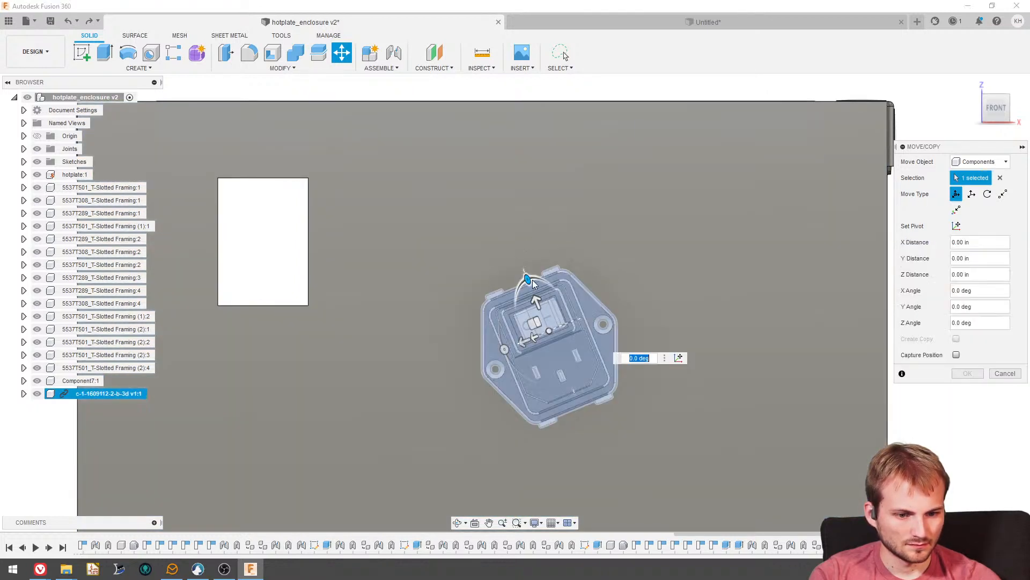
{"action": "left_click_drag", "start_coordinate": [529, 428], "coordinate": [976, 349]}
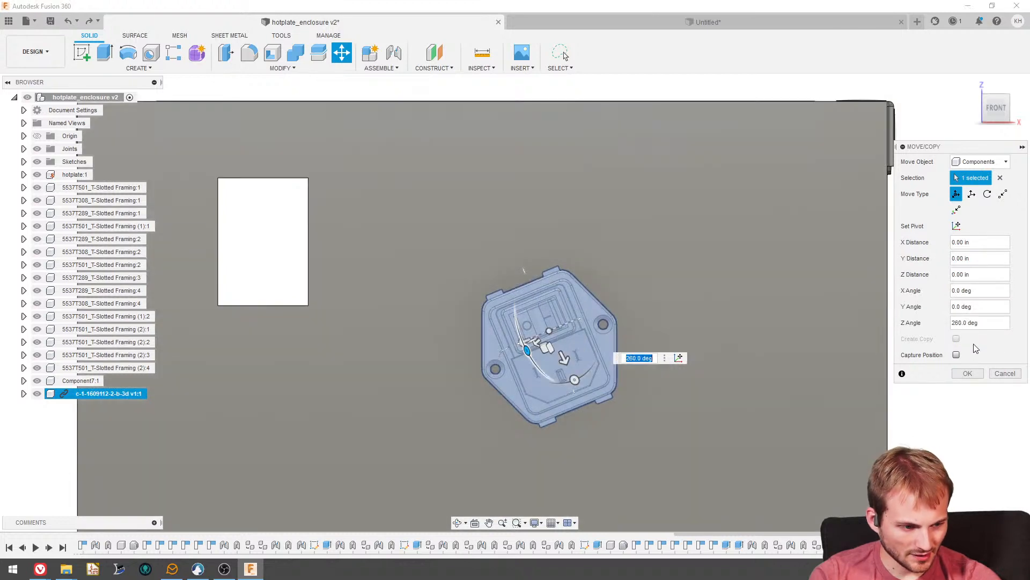
{"action": "left_click", "coordinate": [999, 178]}
{"action": "scroll", "coordinate": [631, 293], "scroll_direction": "down", "scroll_amount": 3}
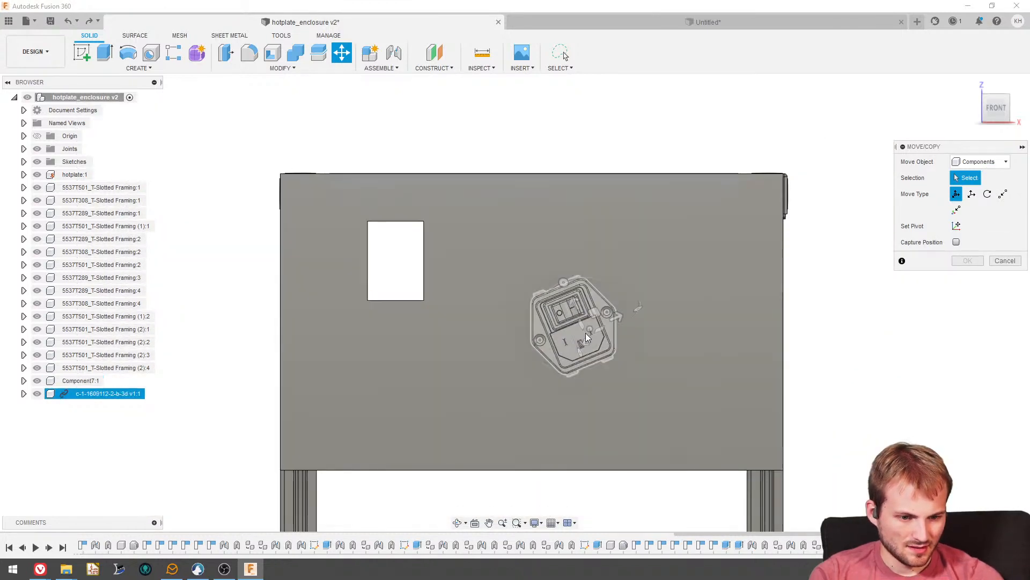
{"action": "left_click", "coordinate": [579, 334]}
{"action": "left_click_drag", "start_coordinate": [580, 278], "coordinate": [630, 308]}
{"action": "left_click", "coordinate": [1004, 373]}
- Pull the inlet off the front panel and place it freely beside the enclosure frame
{"action": "middle_click_drag", "start_coordinate": [595, 306], "coordinate": [722, 344], "text": "shift"}
{"action": "left_click_drag", "start_coordinate": [604, 339], "coordinate": [333, 407]}
{"action": "left_click", "coordinate": [394, 52]}
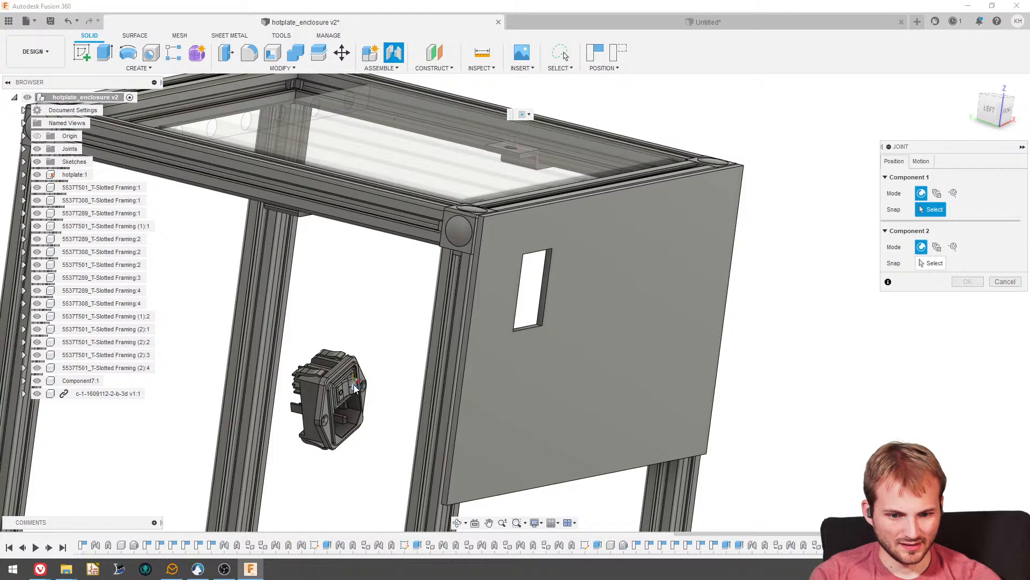
{"action": "left_click", "coordinate": [316, 398]}
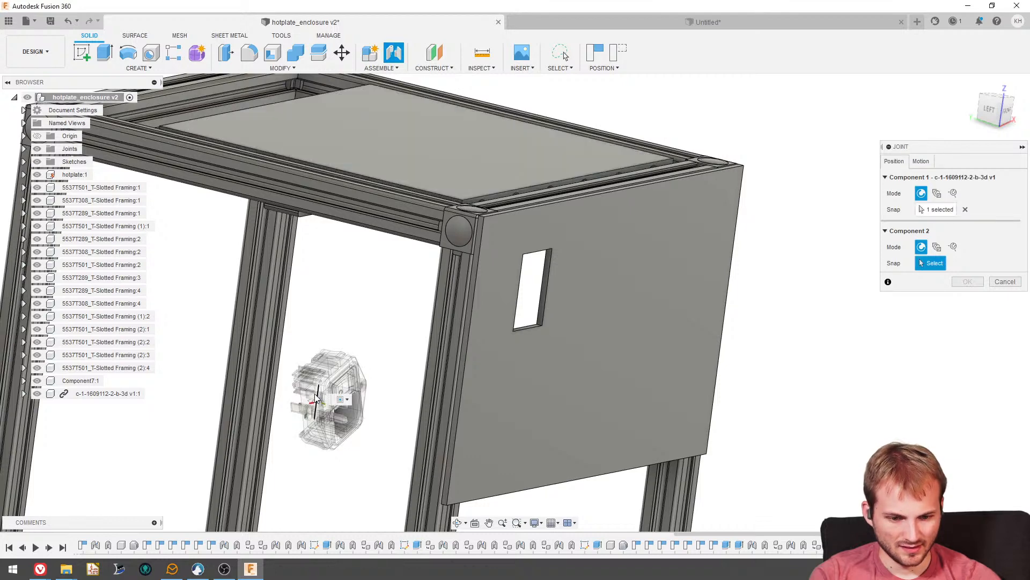
{"action": "key", "text": "Escape"}
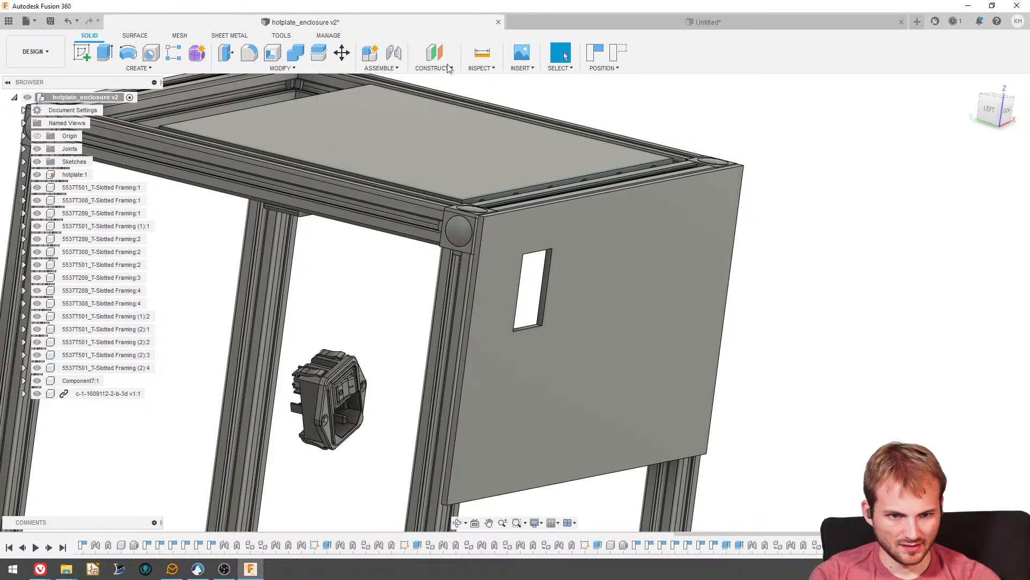
- Try to rotate the inlet component by -245 degrees about its X axis with Move
{"action": "left_click", "coordinate": [343, 53]}
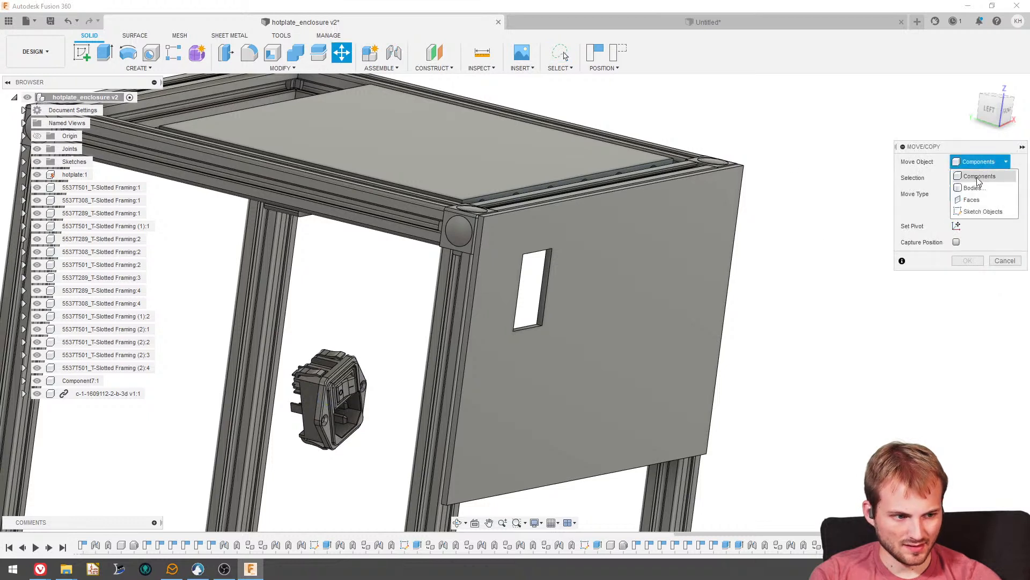
{"action": "left_click", "coordinate": [977, 179]}
{"action": "left_click", "coordinate": [312, 395]}
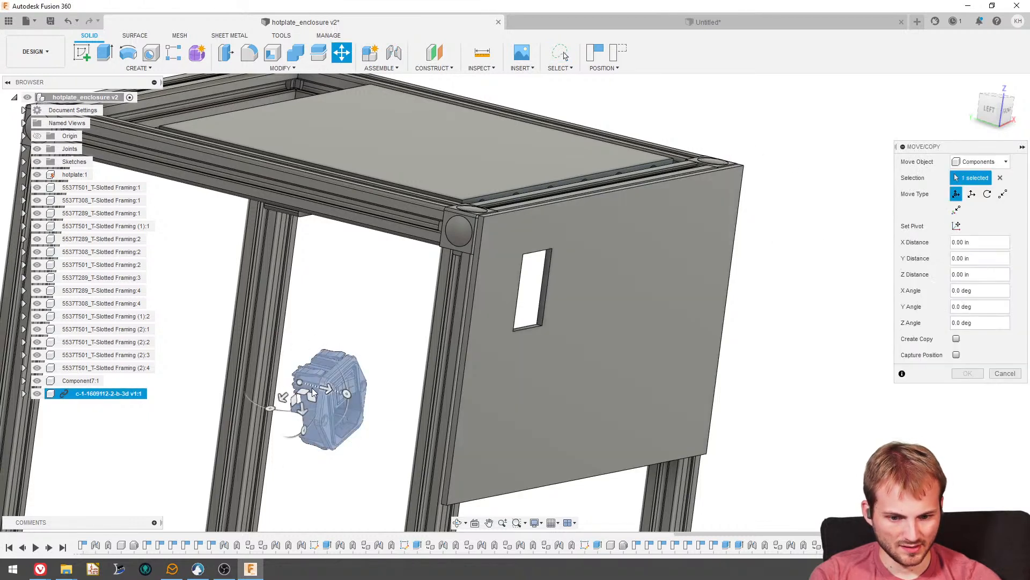
{"action": "left_click_drag", "start_coordinate": [270, 409], "coordinate": [336, 411]}
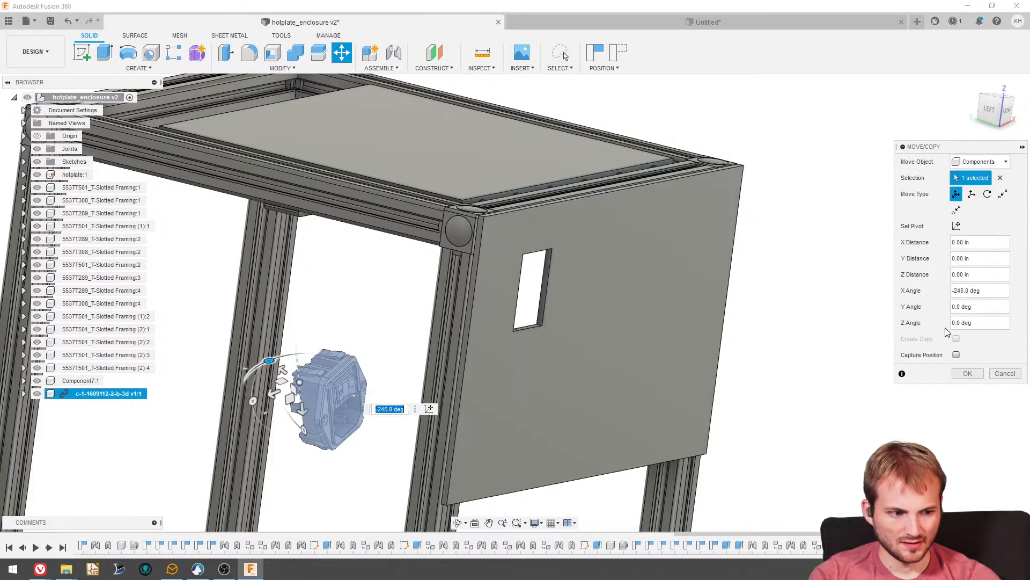
{"action": "key", "text": "Return"}
- Select the inlet component, and undo the rigid as-built joint between the front panel and the framing post
{"action": "left_click", "coordinate": [92, 395]}
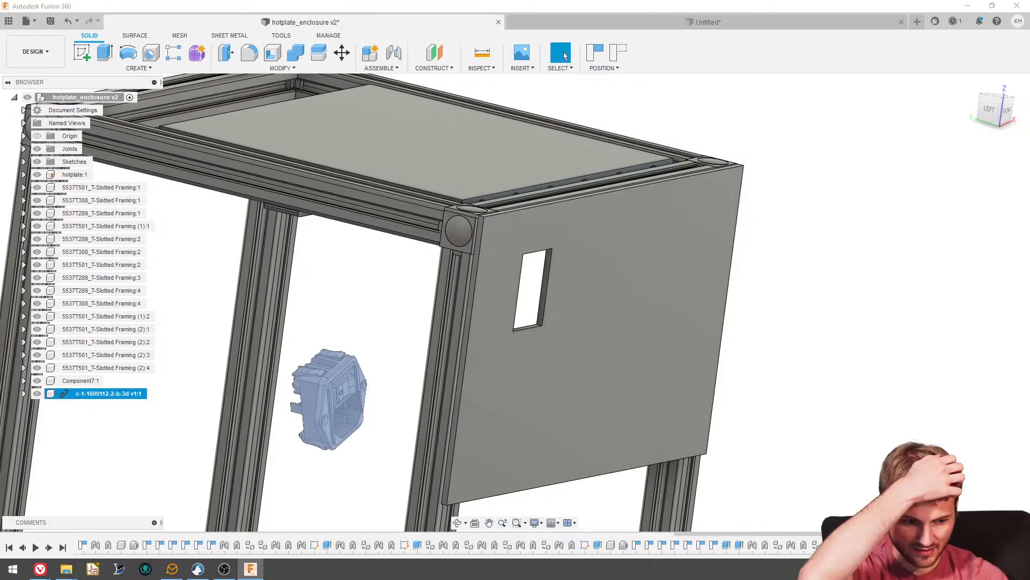
{"action": "key", "text": "m"}
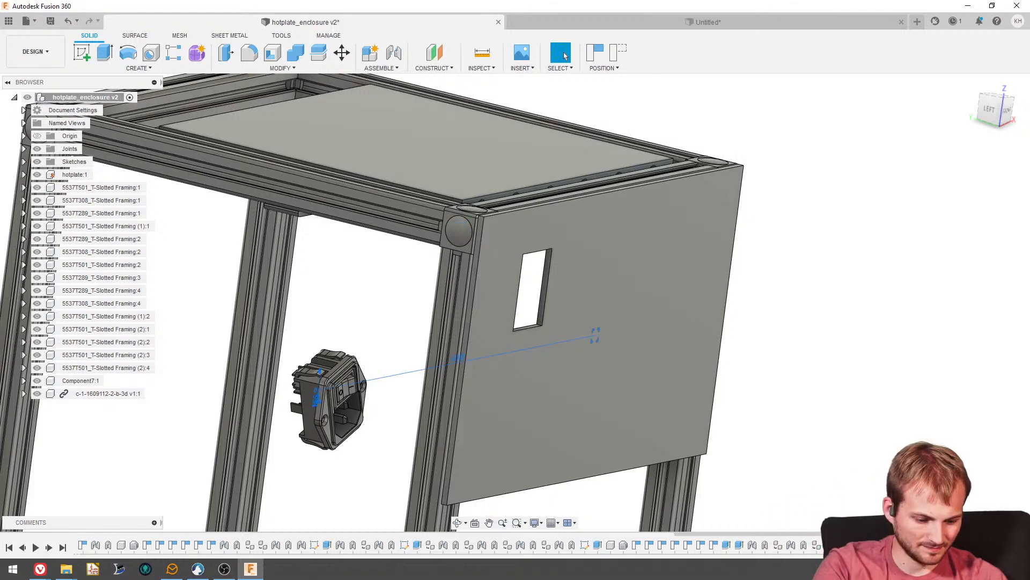
{"action": "key", "text": "ctrl+z"}
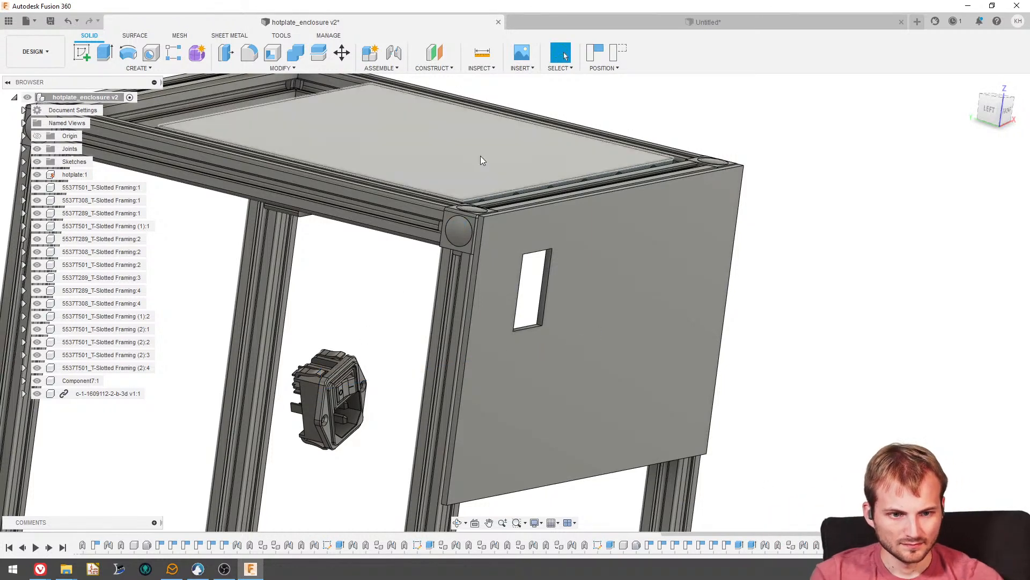
- Try to rotate the inlet component by -25 degrees about its Z axis with Move
{"action": "left_click", "coordinate": [1009, 115]}
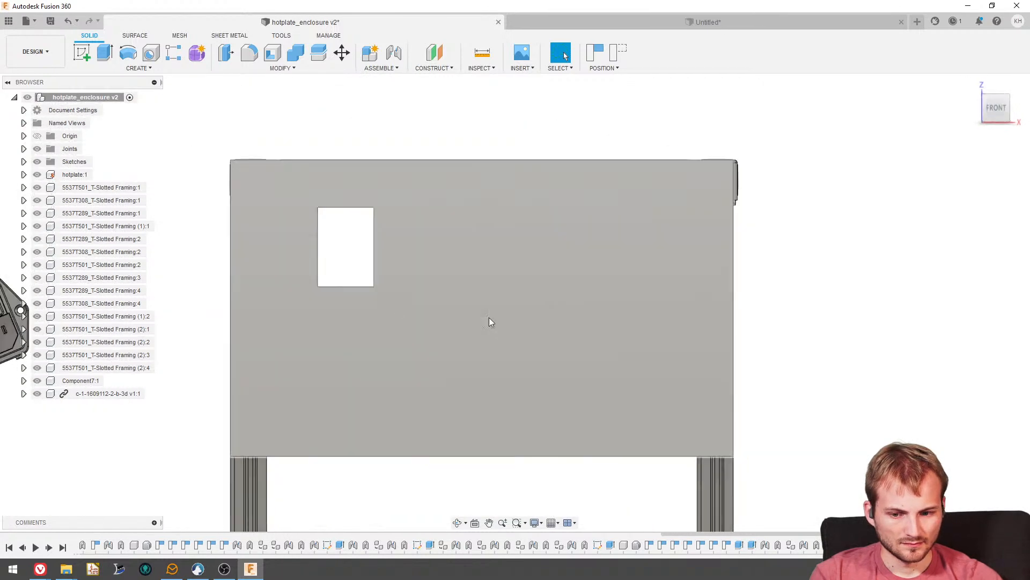
{"action": "left_click", "coordinate": [342, 52]}
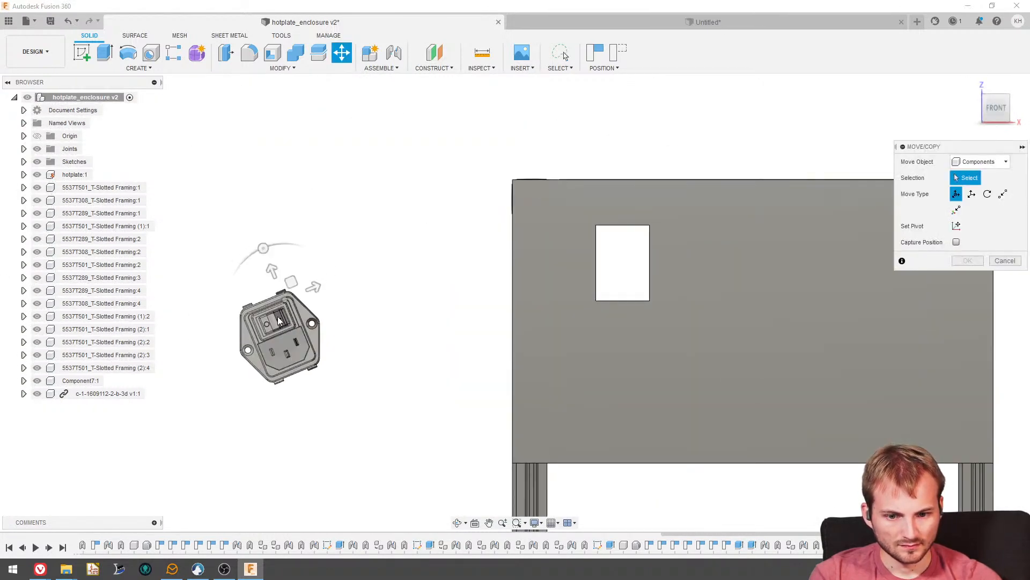
{"action": "left_click", "coordinate": [252, 342]}
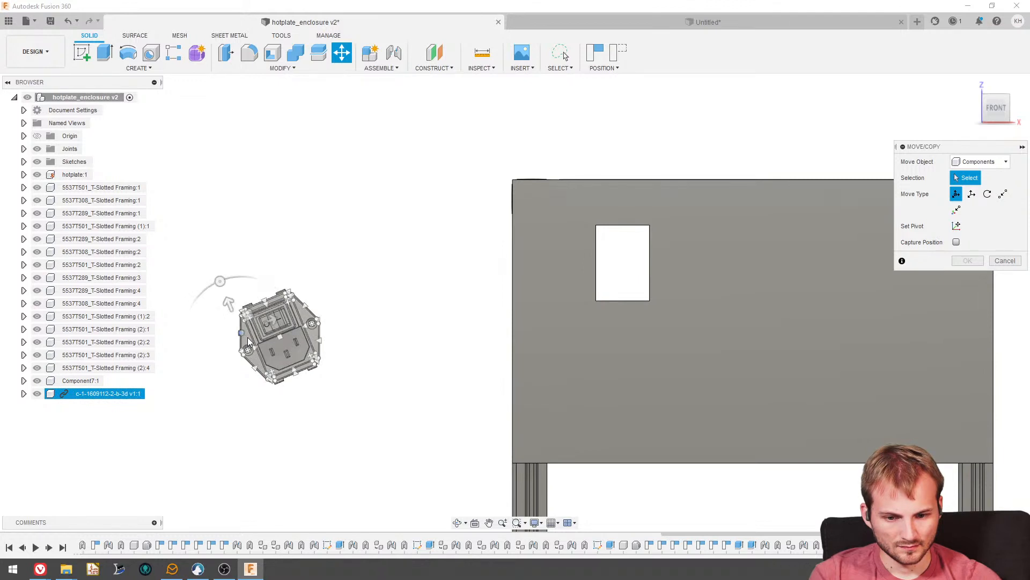
{"action": "left_click", "coordinate": [249, 323]}
{"action": "mouse_move", "coordinate": [241, 277]}
{"action": "left_mouse_down"}
{"action": "mouse_move", "coordinate": [227, 301]}
{"action": "mouse_move", "coordinate": [245, 273]}
{"action": "left_mouse_up"}
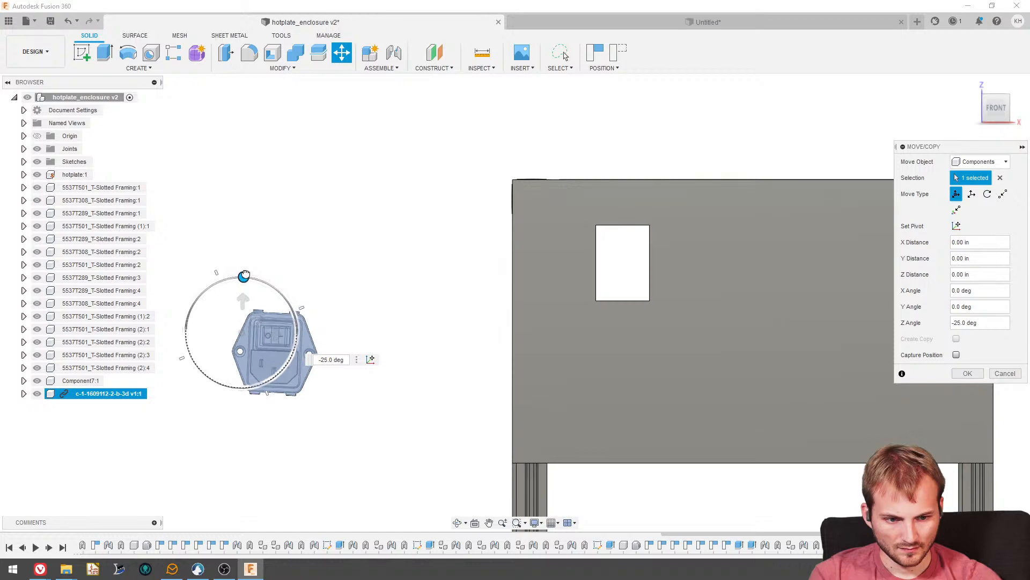
{"action": "middle_click_drag", "start_coordinate": [359, 264], "coordinate": [453, 279], "text": "shift"}
{"action": "scroll", "coordinate": [329, 297], "scroll_direction": "up", "scroll_amount": 3}
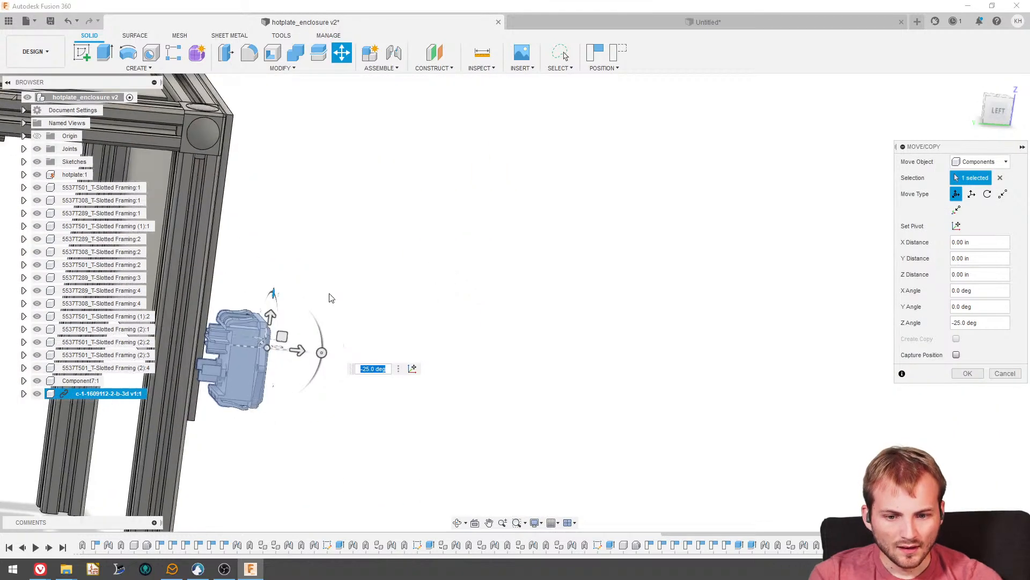
{"action": "scroll", "coordinate": [260, 337], "scroll_direction": "down", "scroll_amount": 3}
{"action": "left_click", "coordinate": [998, 375]}
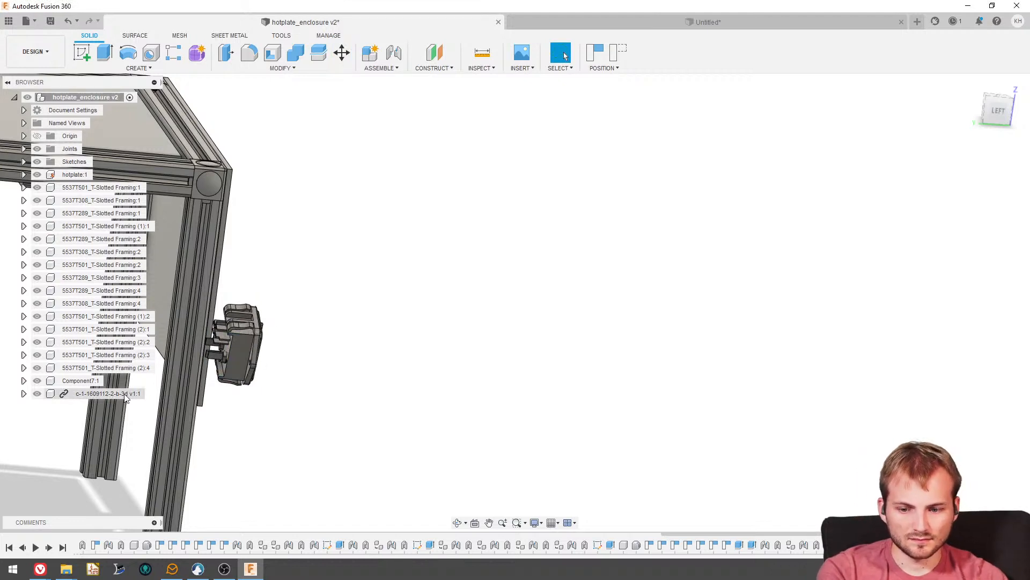
- Delete the tilted c-1-1609112-2-b-3d inlet component and insert it into the enclosure design again
{"action": "left_click", "coordinate": [108, 393]}
{"action": "key", "text": "Delete"}
{"action": "left_click", "coordinate": [477, 303]}
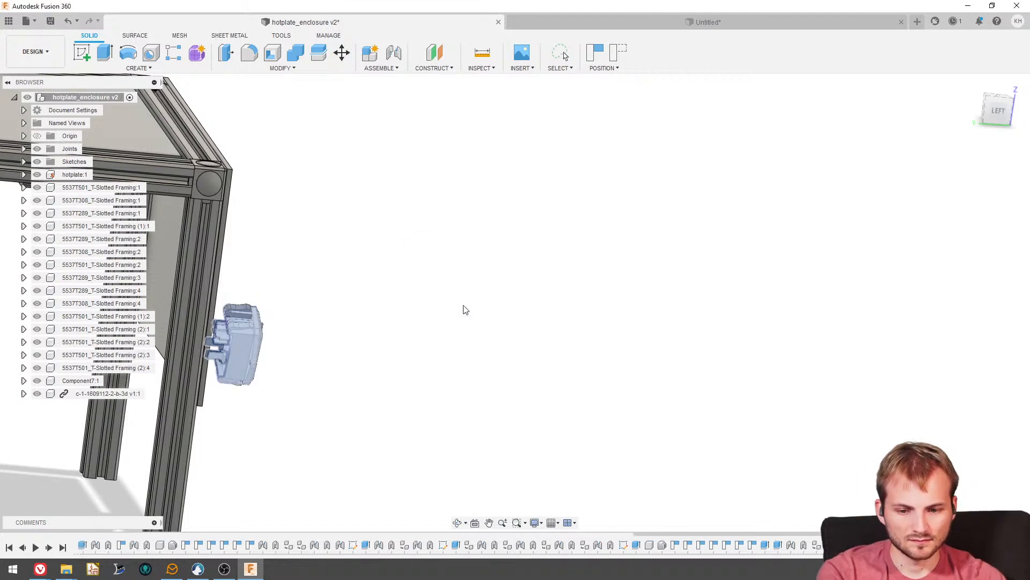
{"action": "scroll", "coordinate": [462, 307], "scroll_direction": "down", "scroll_amount": 3}
{"action": "left_click_drag", "start_coordinate": [141, 7], "coordinate": [0, 24]}
{"action": "left_click_drag", "start_coordinate": [0, 290], "coordinate": [60, 290]}
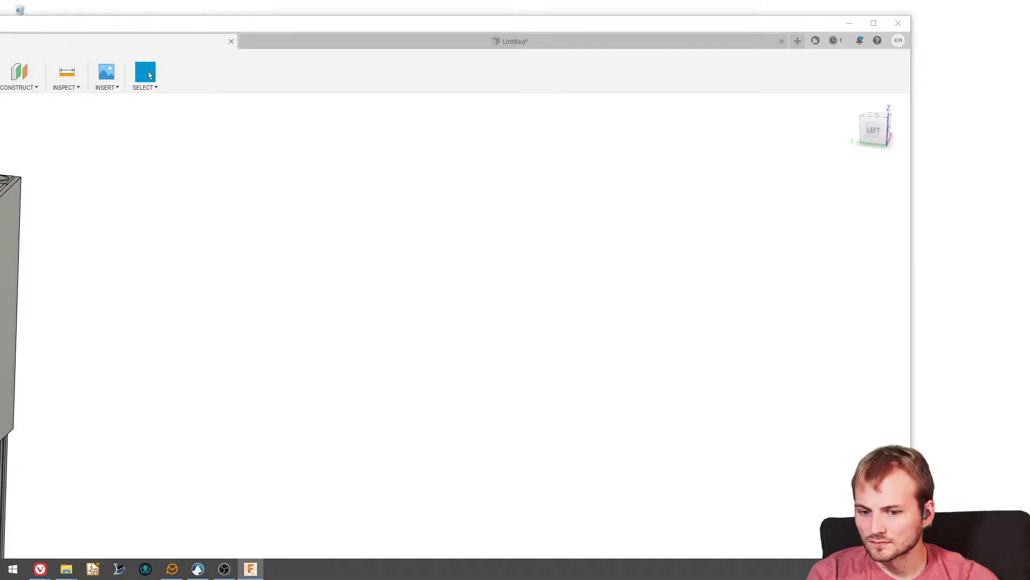
{"action": "left_click_drag", "start_coordinate": [160, 312], "coordinate": [161, 309]}
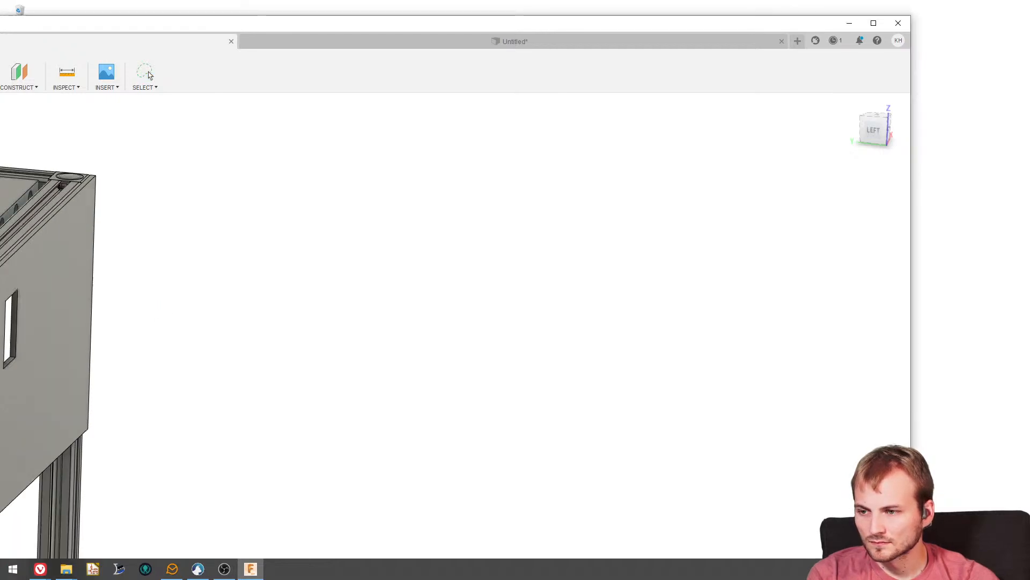
{"action": "left_click_drag", "start_coordinate": [0, 24], "coordinate": [429, 1]}
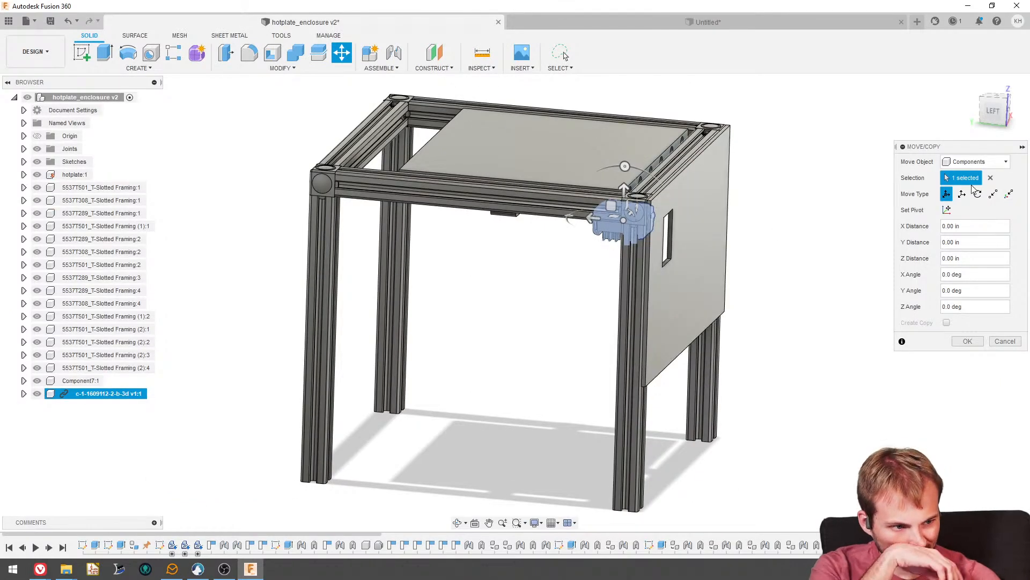
- Rotate the newly inserted inlet -90 degrees about its Y axis and 90 degrees about its X axis
{"action": "left_click", "coordinate": [994, 111]}
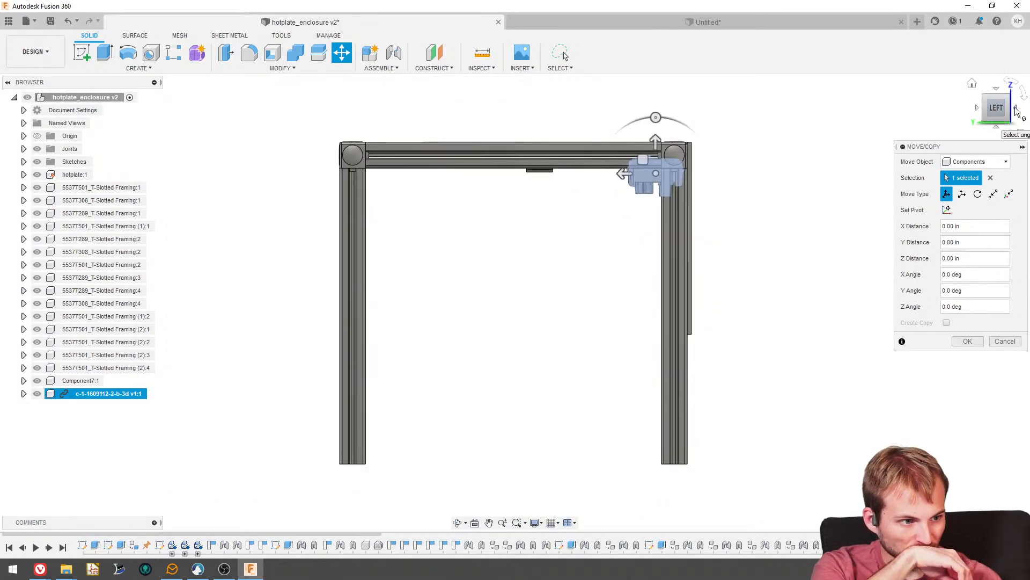
{"action": "left_click", "coordinate": [976, 117]}
{"action": "scroll", "coordinate": [443, 166], "scroll_direction": "up", "scroll_amount": 3}
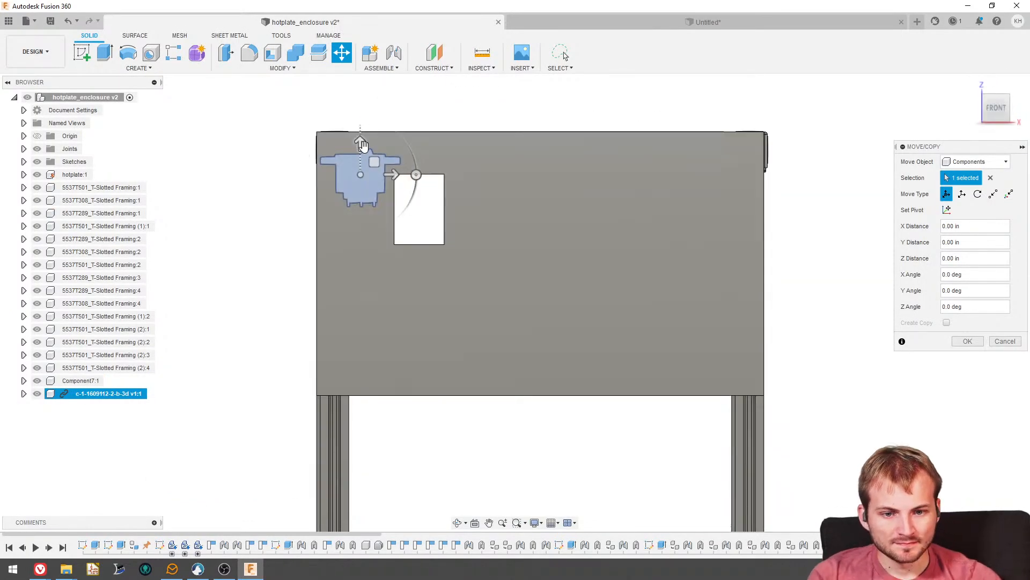
{"action": "left_click_drag", "start_coordinate": [416, 174], "coordinate": [374, 121]}
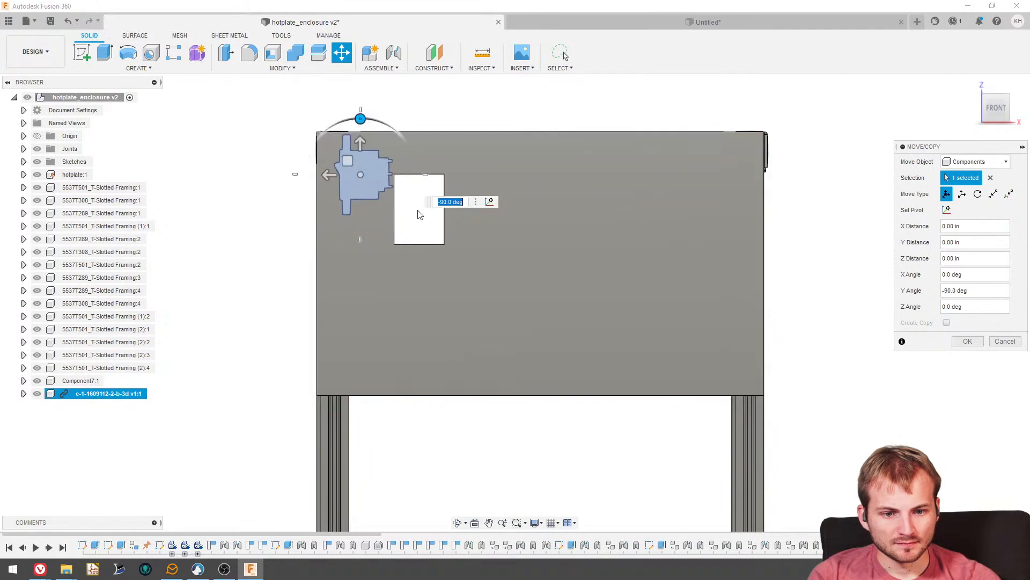
{"action": "middle_click_drag", "start_coordinate": [320, 214], "coordinate": [353, 277], "text": "shift"}
{"action": "left_click_drag", "start_coordinate": [357, 283], "coordinate": [403, 310]}
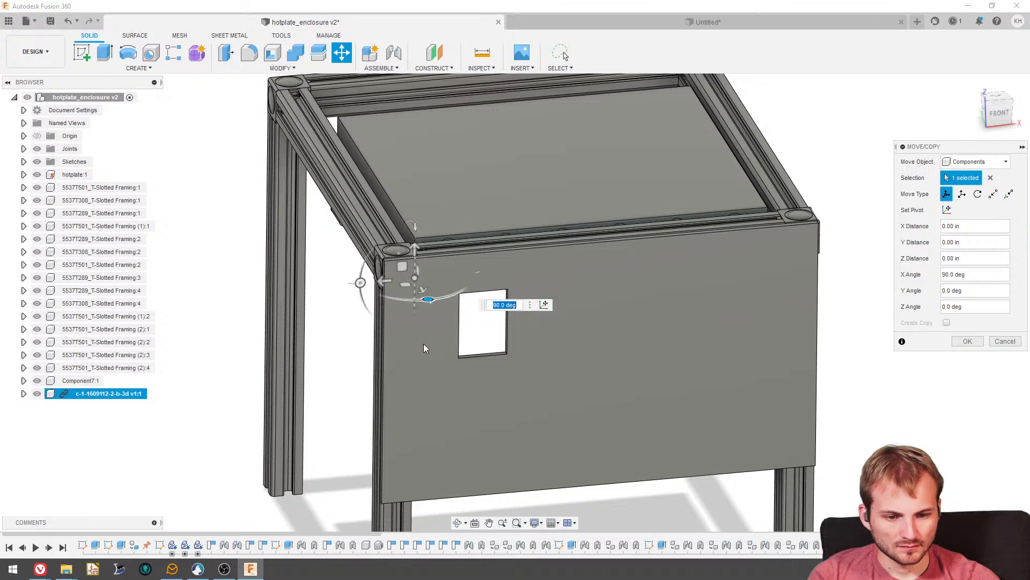
- Move the inlet 3.50 in along its Z axis in front of the panel, and rotate it 270 degrees about Z
{"action": "left_click_drag", "start_coordinate": [423, 291], "coordinate": [462, 350]}
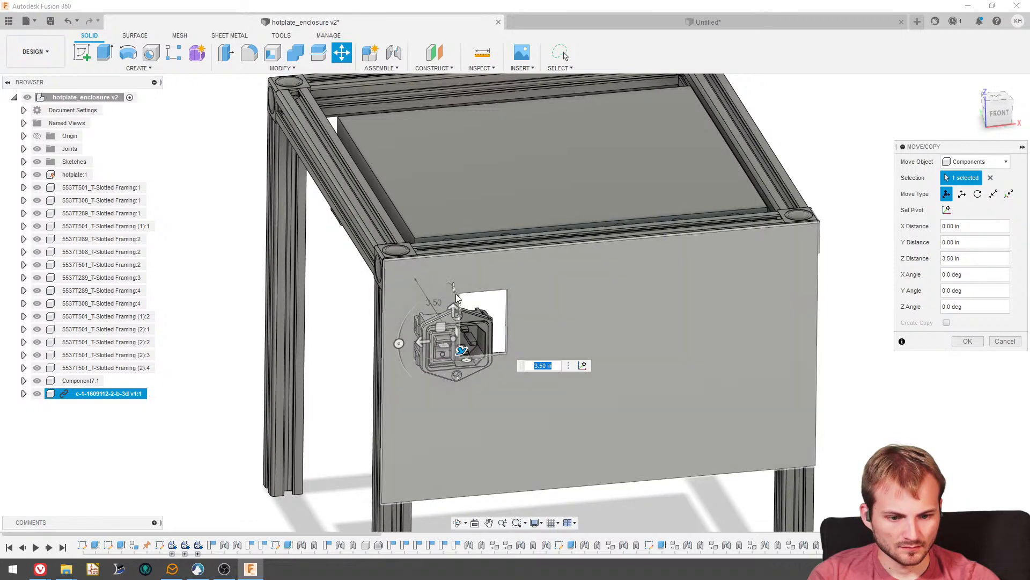
{"action": "left_click", "coordinate": [398, 348]}
{"action": "left_click_drag", "start_coordinate": [398, 349], "coordinate": [459, 282]}
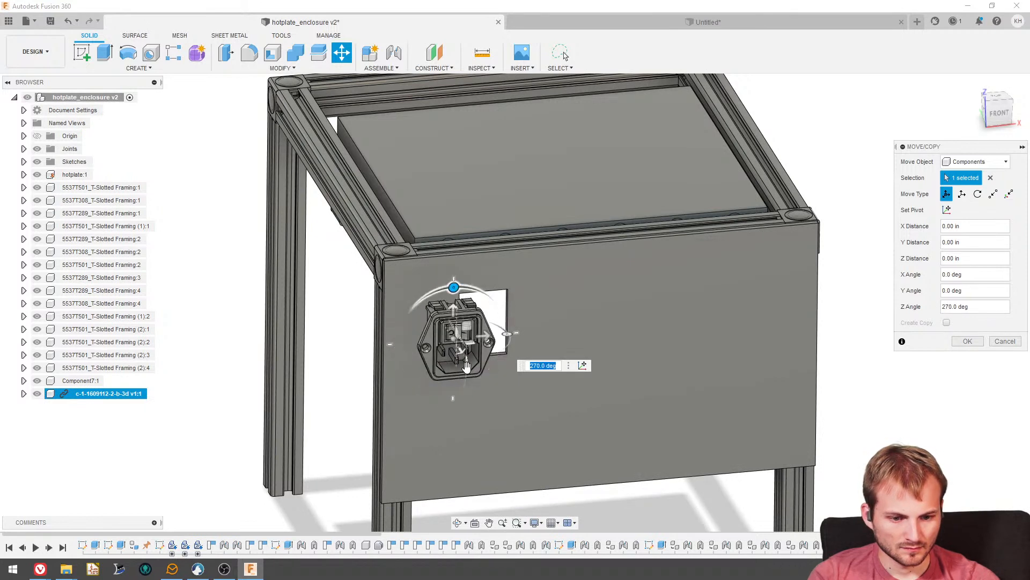
{"action": "left_click", "coordinate": [966, 341]}
- Start a joint, try the front panel's inner face as its first component, and clear that selection
{"action": "middle_click_drag", "start_coordinate": [786, 334], "coordinate": [642, 365], "text": "shift"}
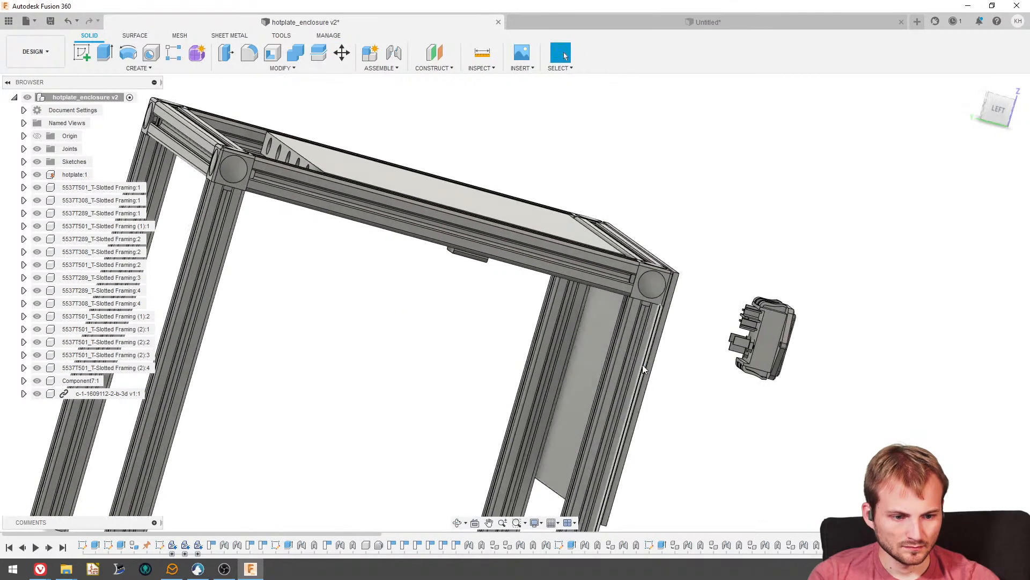
{"action": "scroll", "coordinate": [643, 365], "scroll_direction": "up", "scroll_amount": 3}
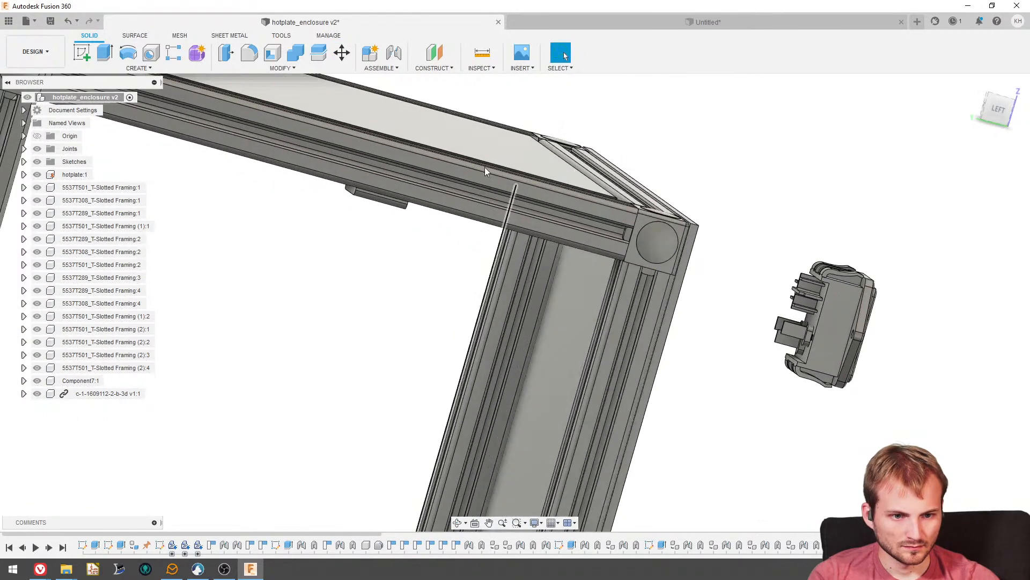
{"action": "left_click", "coordinate": [394, 53]}
{"action": "middle_click_drag", "start_coordinate": [485, 202], "coordinate": [825, 396], "text": "shift"}
{"action": "left_click", "coordinate": [704, 413]}
{"action": "scroll", "coordinate": [875, 393], "scroll_direction": "down", "scroll_amount": 2}
{"action": "scroll", "coordinate": [917, 375], "scroll_direction": "up", "scroll_amount": 3}
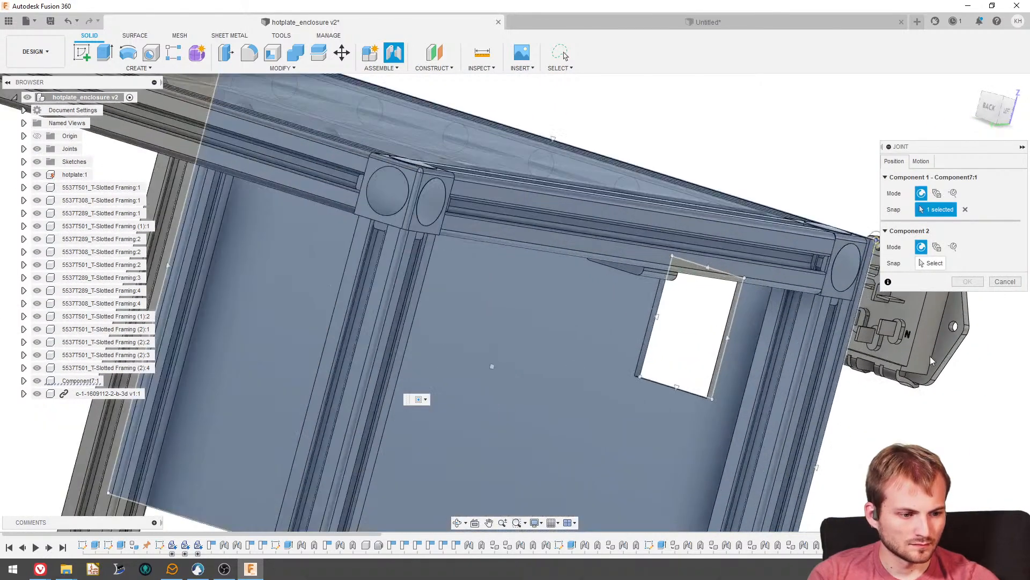
{"action": "left_click", "coordinate": [965, 210]}
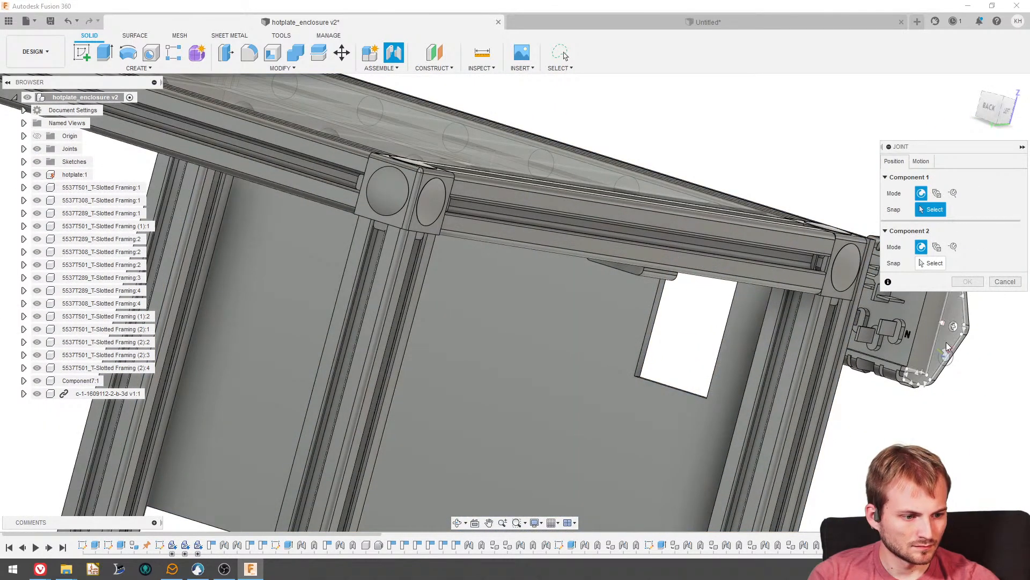
- Try a flange snap on the inlet with Between Two Faces for the second component, clear it and restore the simple mode
{"action": "scroll", "coordinate": [949, 347], "scroll_direction": "up", "scroll_amount": 4}
{"action": "left_click", "coordinate": [955, 345]}
{"action": "middle_click_drag", "start_coordinate": [941, 346], "coordinate": [589, 378], "text": "shift"}
{"action": "left_click", "coordinate": [936, 248]}
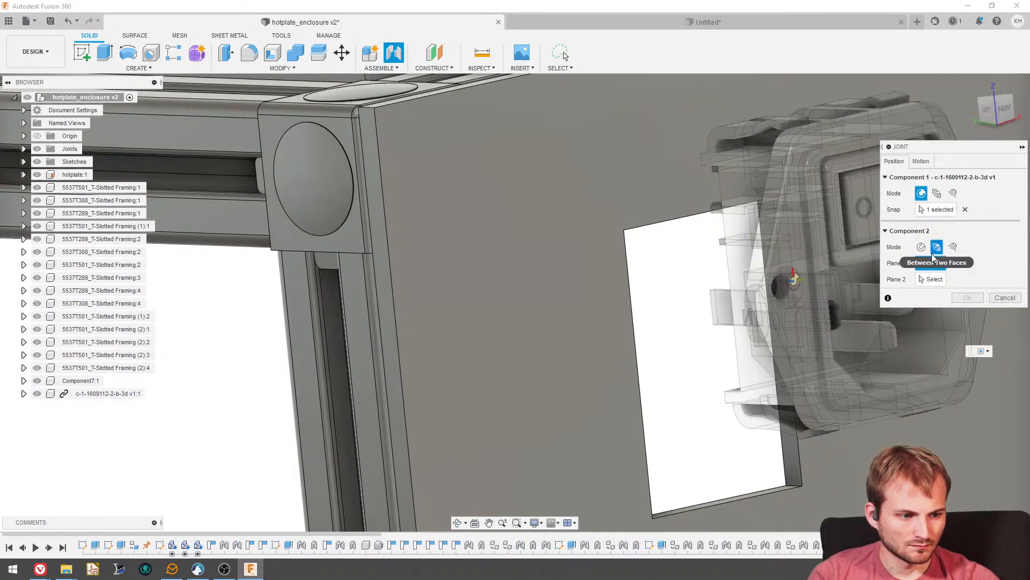
{"action": "left_click", "coordinate": [965, 210]}
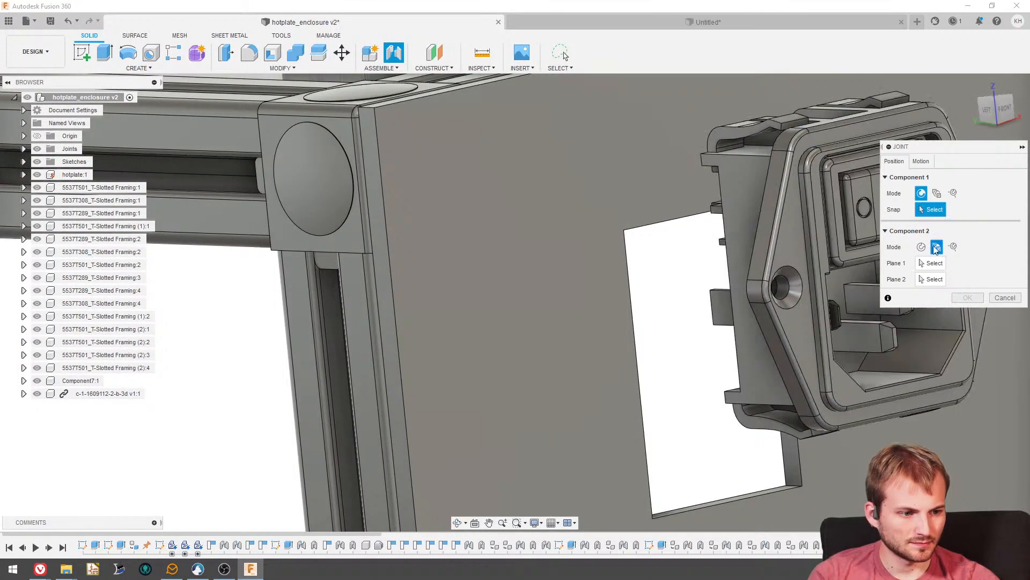
{"action": "left_click", "coordinate": [922, 247]}
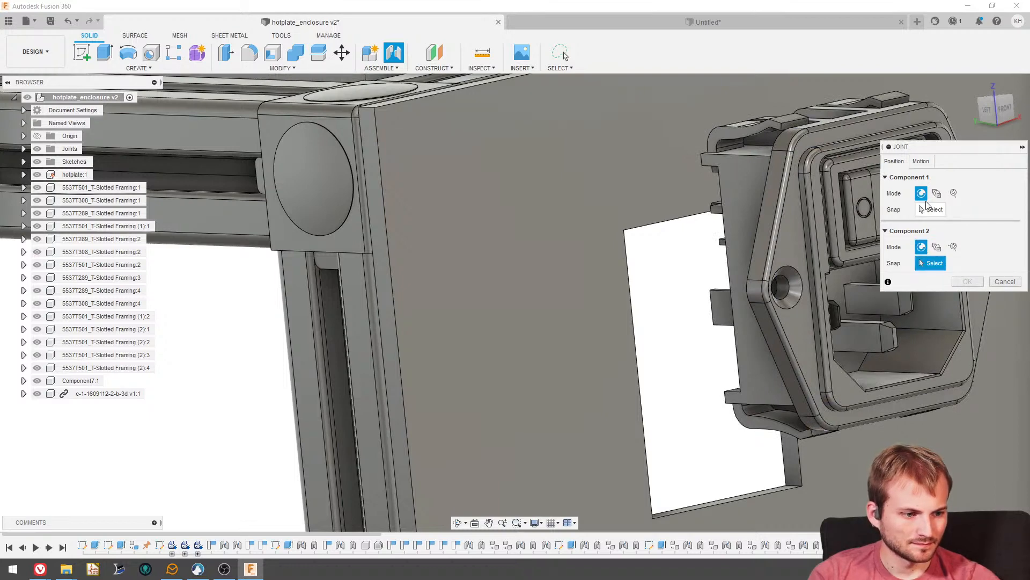
{"action": "left_click", "coordinate": [930, 209]}
- Define a Planar joint from the back face of the inlet's flange to the front panel's outer face
{"action": "middle_click_drag", "start_coordinate": [524, 235], "coordinate": [764, 333], "text": "shift"}
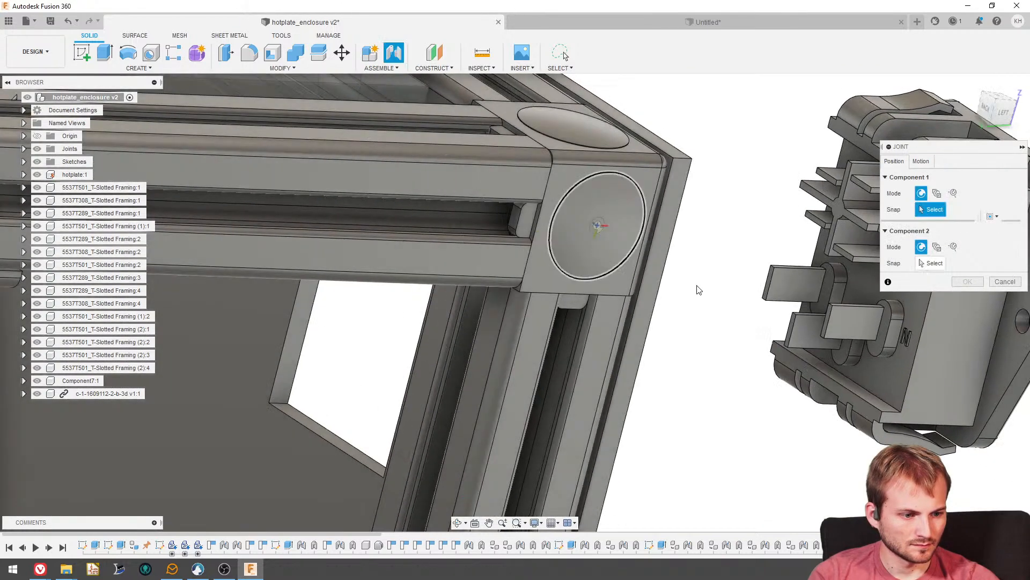
{"action": "middle_click_drag", "start_coordinate": [700, 290], "coordinate": [577, 268]}
{"action": "left_click", "coordinate": [936, 340]}
{"action": "left_click", "coordinate": [435, 290]}
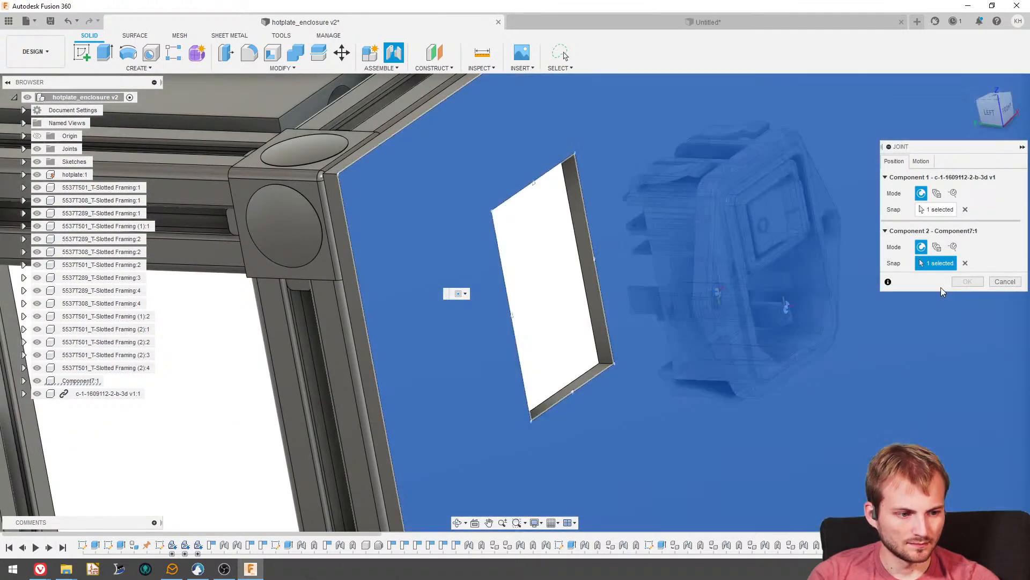
{"action": "left_click", "coordinate": [922, 163]}
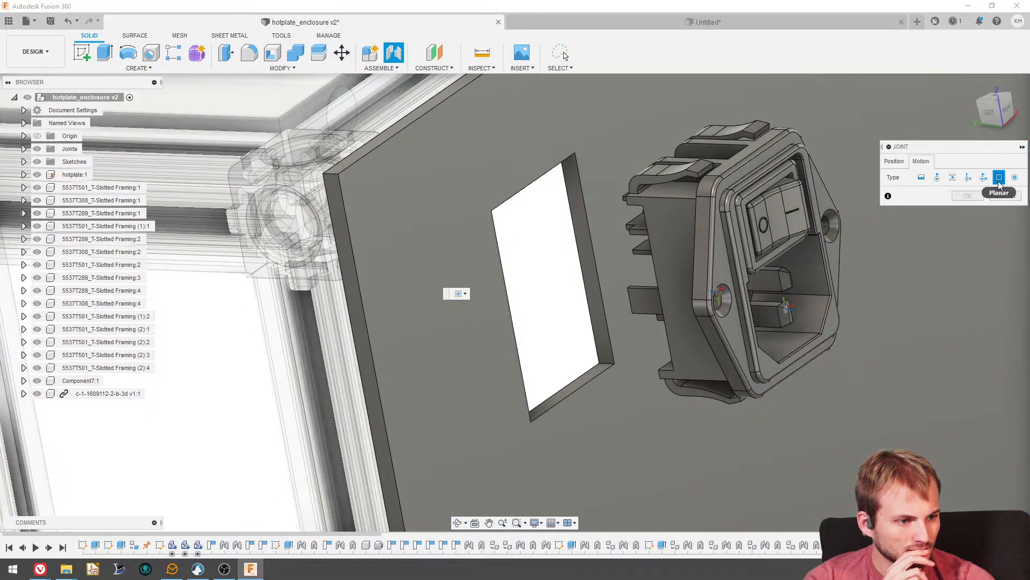
- Flip the joint alignment so the inlet's switch and socket face outward from the panel, and accept the joint
{"action": "left_click", "coordinate": [893, 161]}
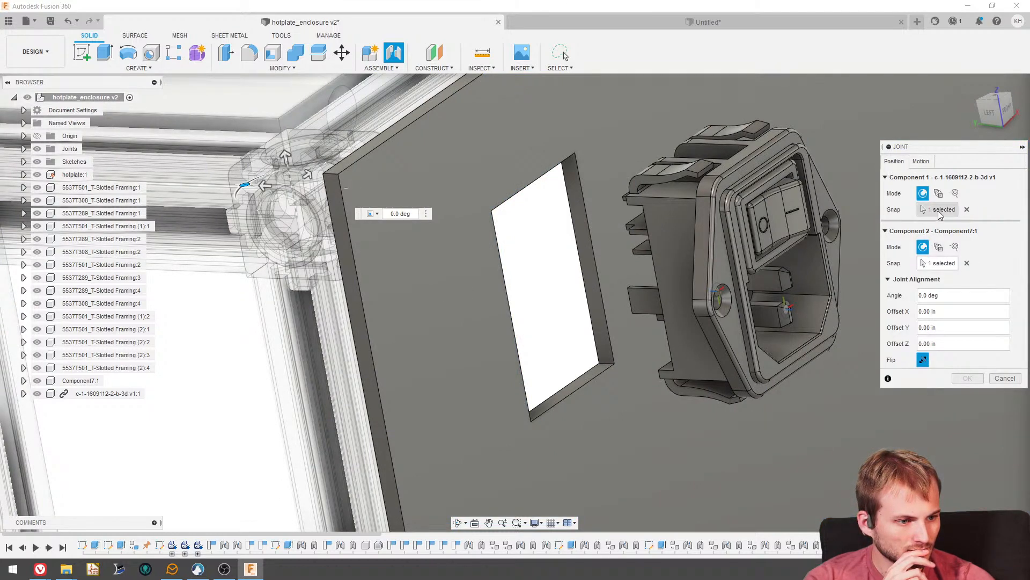
{"action": "left_click", "coordinate": [940, 211]}
{"action": "left_click", "coordinate": [932, 266]}
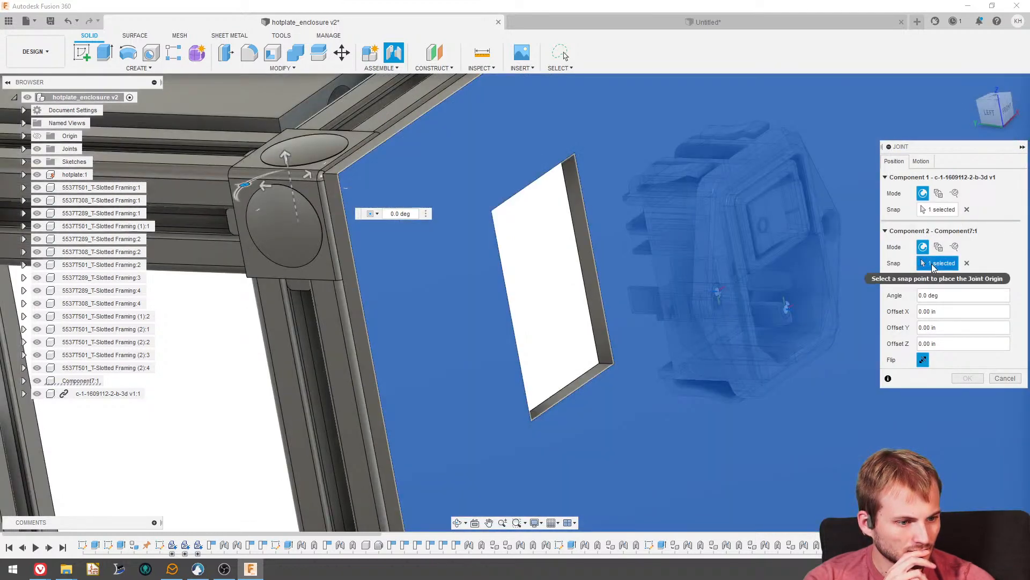
{"action": "left_click", "coordinate": [923, 361]}
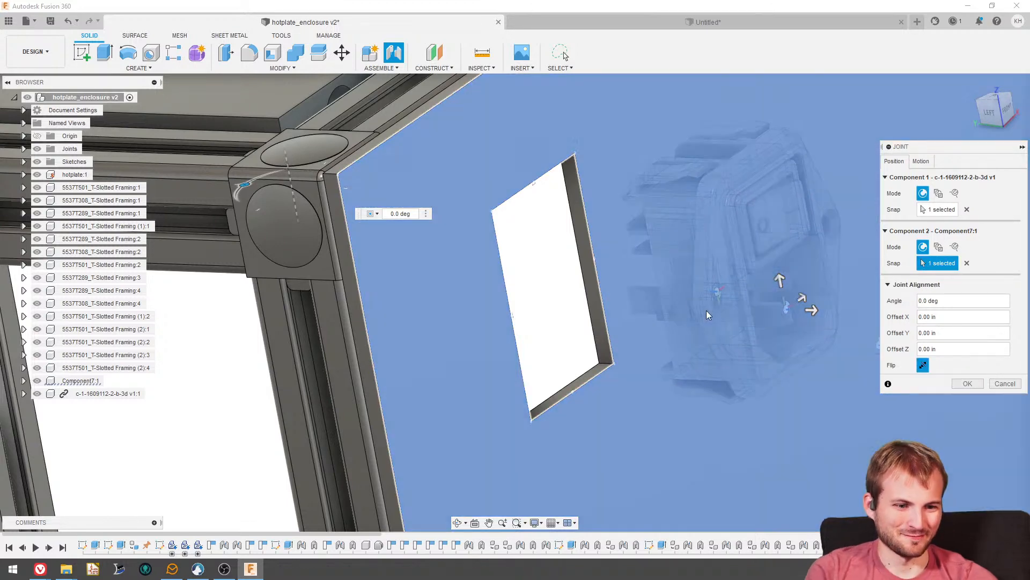
{"action": "scroll", "coordinate": [674, 299], "scroll_direction": "down", "scroll_amount": 3}
{"action": "middle_click_drag", "start_coordinate": [652, 292], "coordinate": [708, 343], "text": "shift"}
{"action": "left_click", "coordinate": [923, 365]}
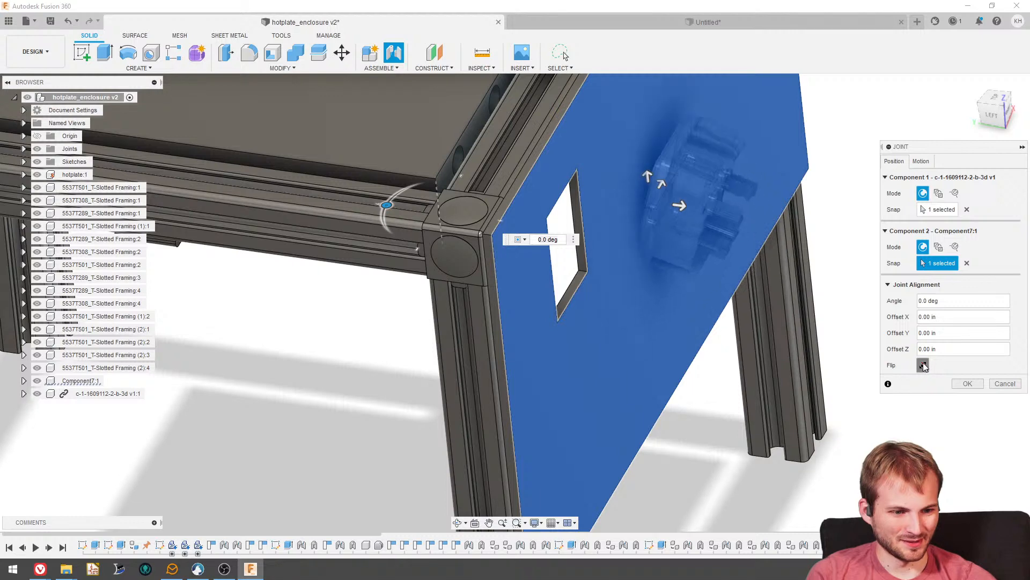
{"action": "left_click", "coordinate": [967, 383]}
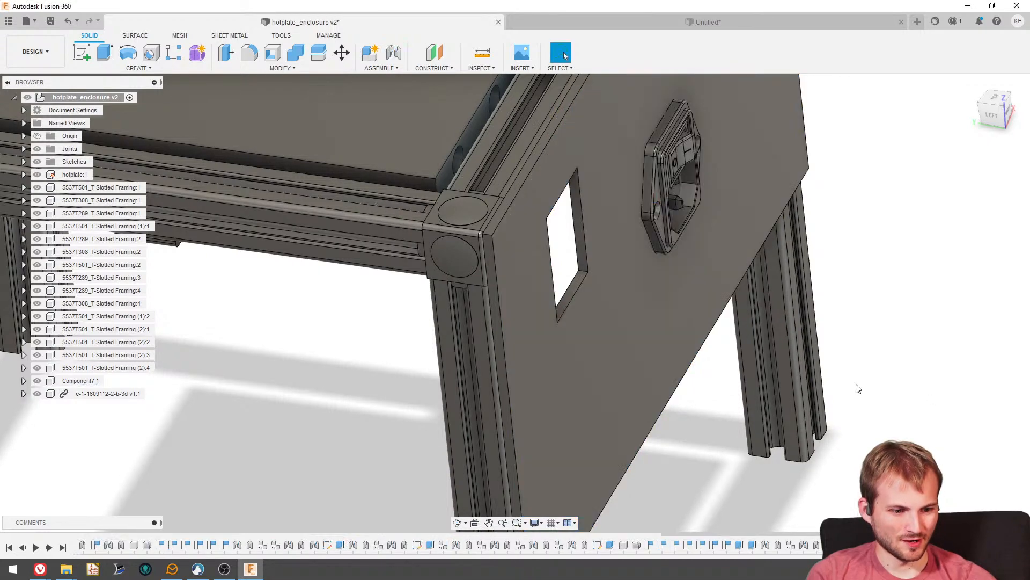
- Slide the inlet across the front panel into the rectangular cutout and check its fit from behind
{"action": "middle_click_drag", "start_coordinate": [642, 218], "coordinate": [685, 231], "text": "shift"}
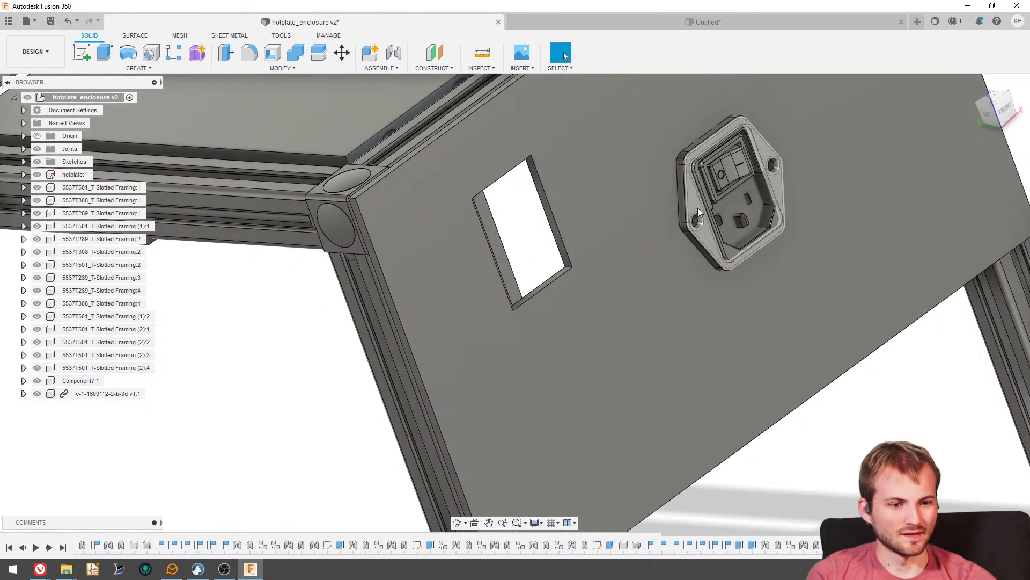
{"action": "left_click_drag", "start_coordinate": [586, 215], "coordinate": [486, 248]}
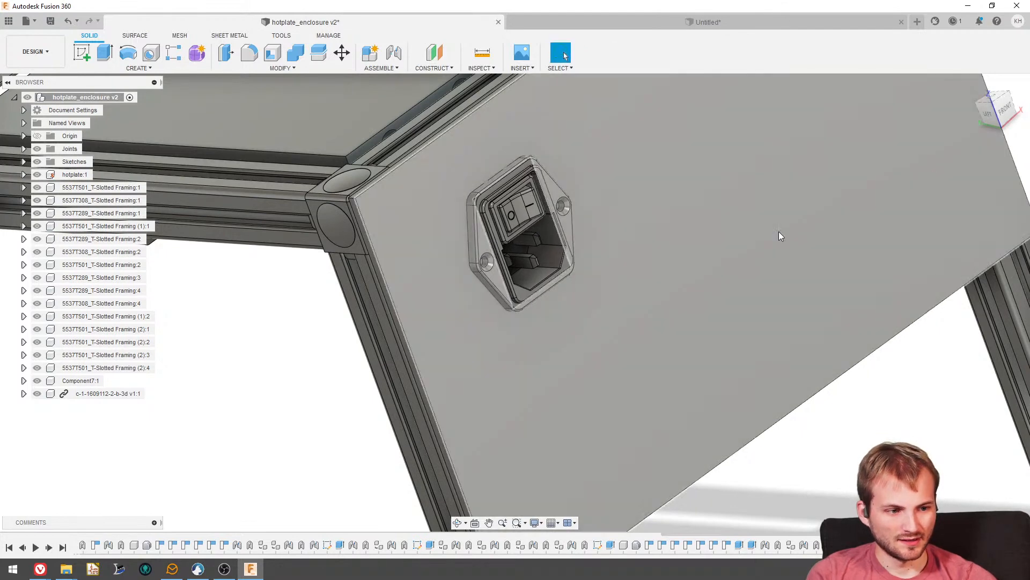
{"action": "left_click", "coordinate": [977, 114]}
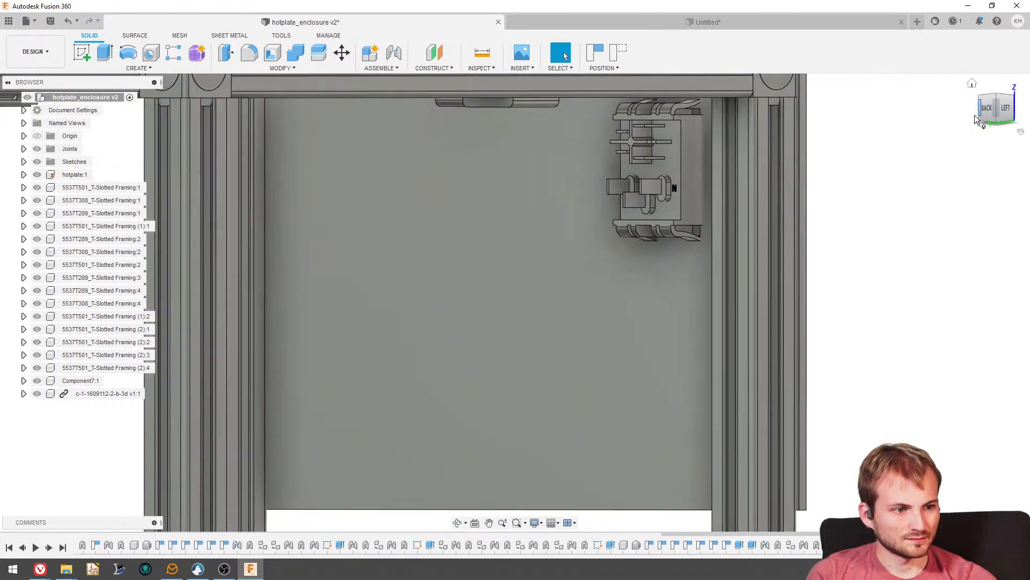
{"action": "scroll", "coordinate": [612, 183], "scroll_direction": "up", "scroll_amount": 5}
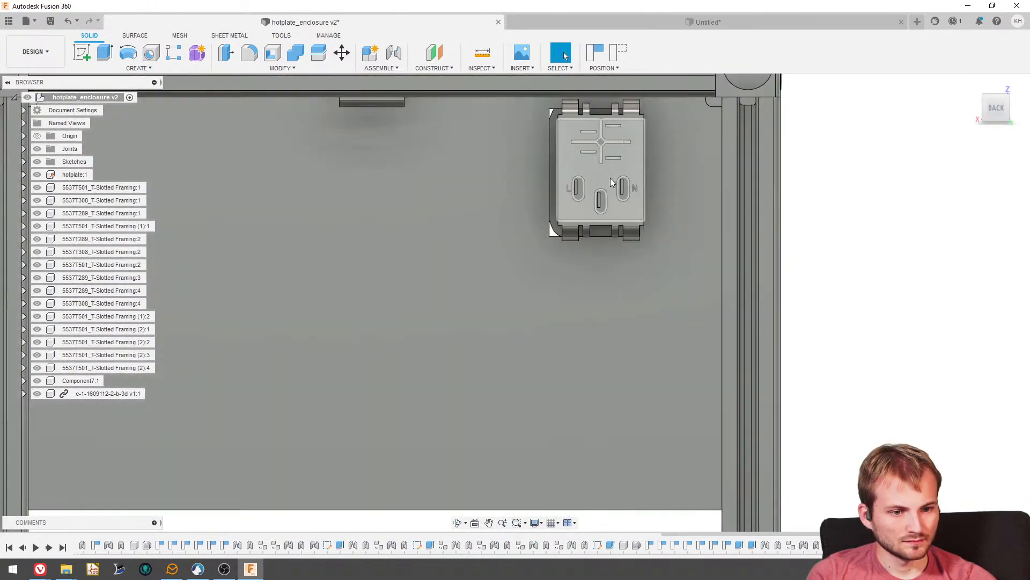
- Move the inlet component by -0.083 in in X and -0.01 in in Y to centre it in the panel cutout
{"action": "left_click", "coordinate": [342, 52]}
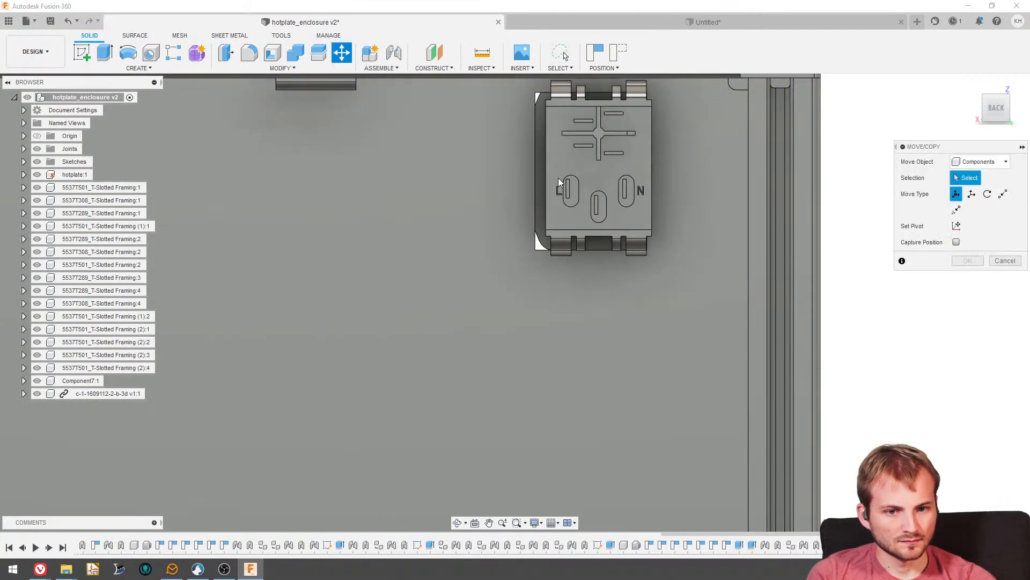
{"action": "left_click", "coordinate": [558, 179]}
{"action": "scroll", "coordinate": [569, 167], "scroll_direction": "up", "scroll_amount": 3}
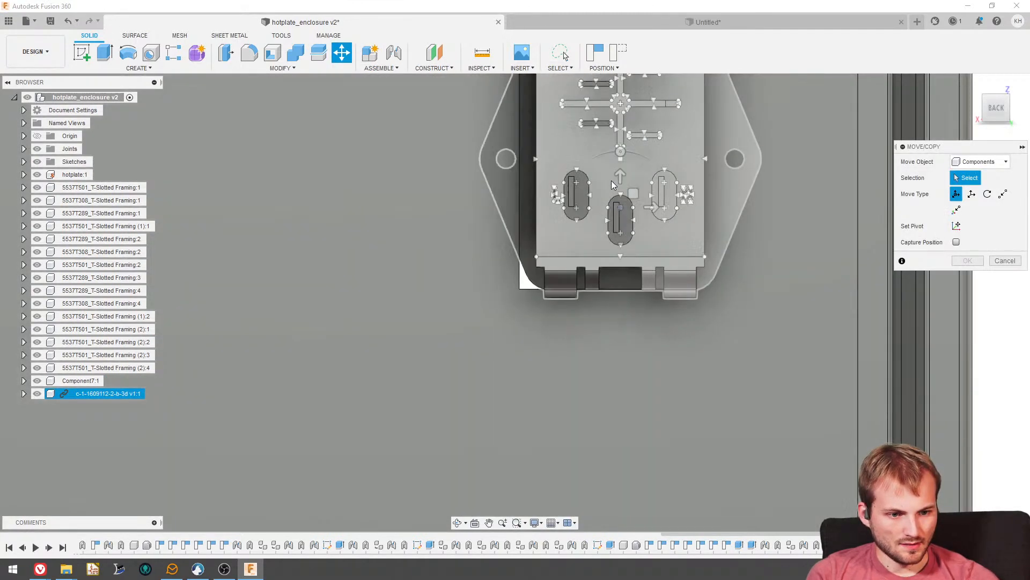
{"action": "left_click", "coordinate": [611, 180]}
{"action": "scroll", "coordinate": [617, 284], "scroll_direction": "down", "scroll_amount": 3}
{"action": "scroll", "coordinate": [610, 207], "scroll_direction": "up", "scroll_amount": 3}
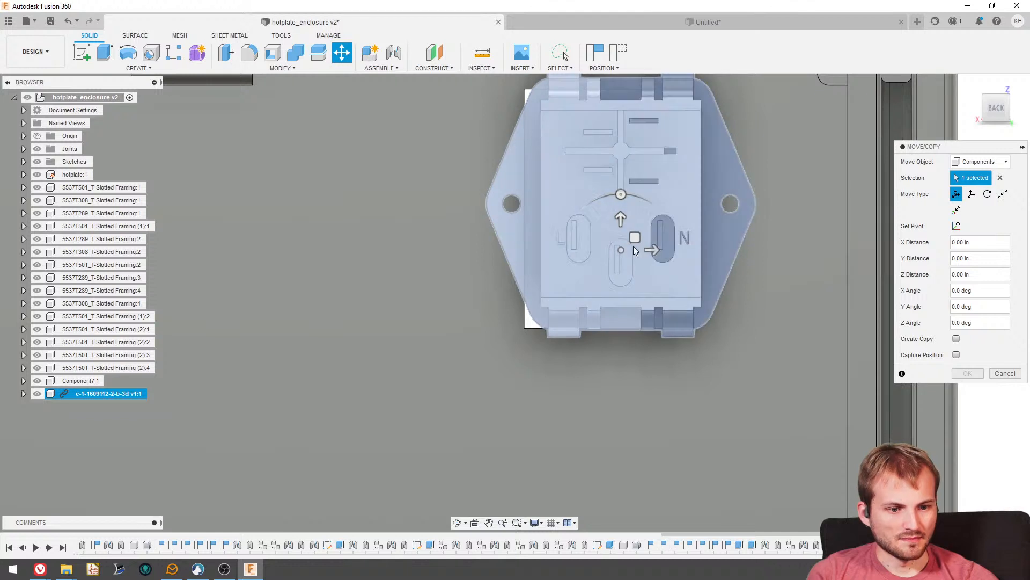
{"action": "left_click_drag", "start_coordinate": [623, 251], "coordinate": [609, 252]}
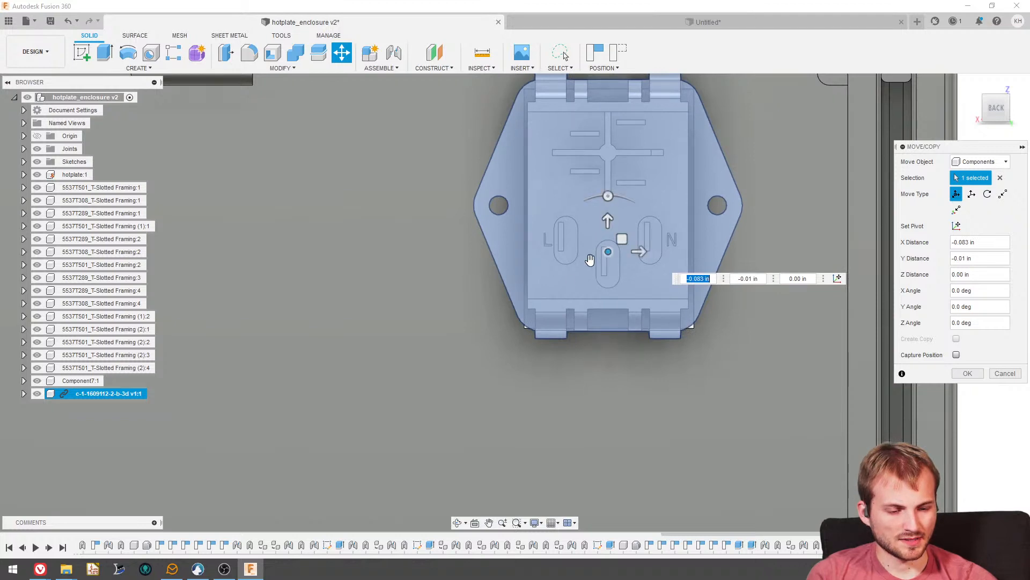
{"action": "scroll", "coordinate": [517, 320], "scroll_direction": "down", "scroll_amount": 4}
{"action": "left_click", "coordinate": [968, 373]}
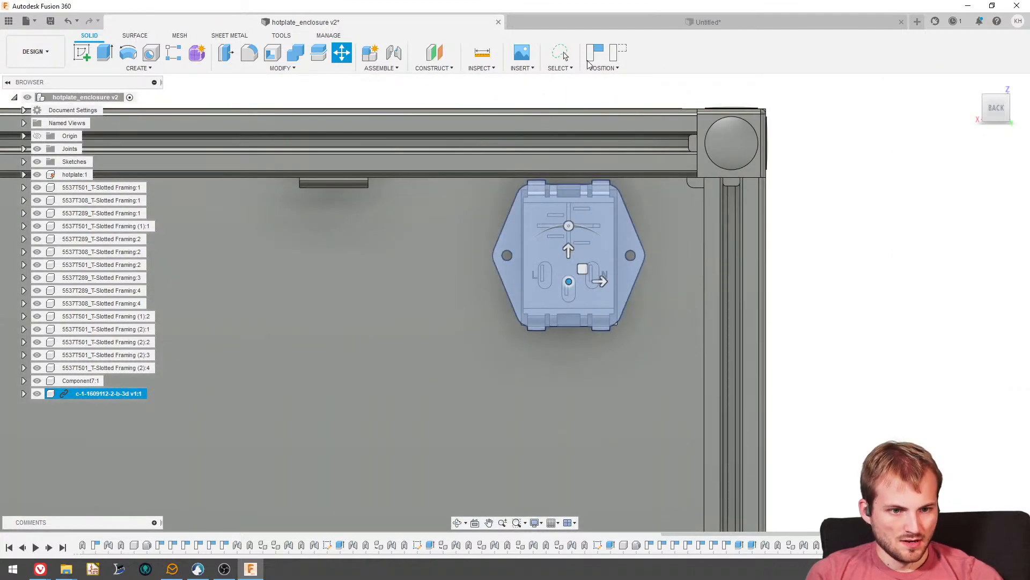
{"action": "left_click", "coordinate": [839, 253]}
{"action": "scroll", "coordinate": [840, 263], "scroll_direction": "down", "scroll_amount": 4}
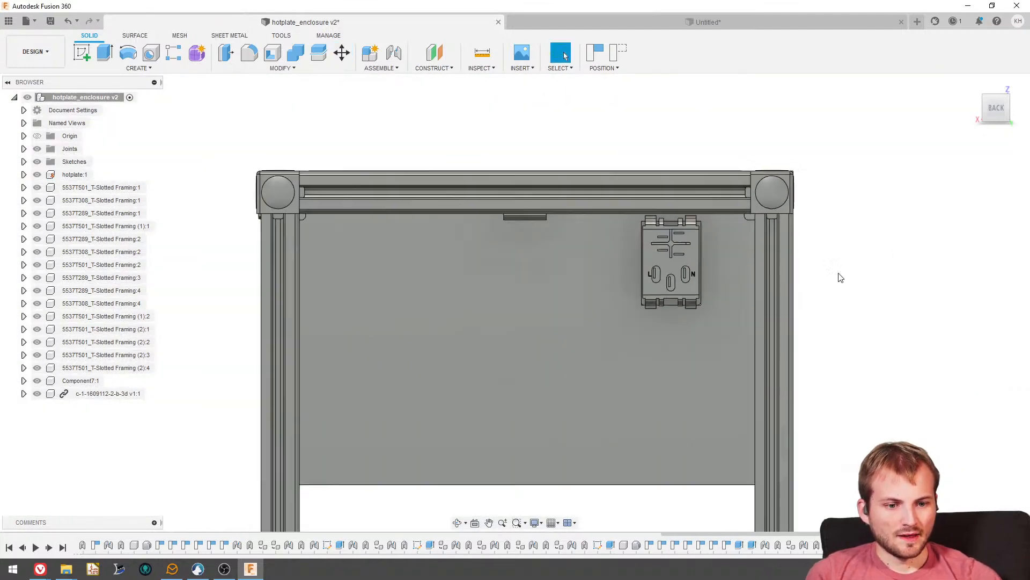
- Lock the inlet to the front panel with a Rigid as-built joint, continuing despite the existing joint between them
{"action": "middle_click_drag", "start_coordinate": [839, 276], "coordinate": [788, 263], "text": "shift"}
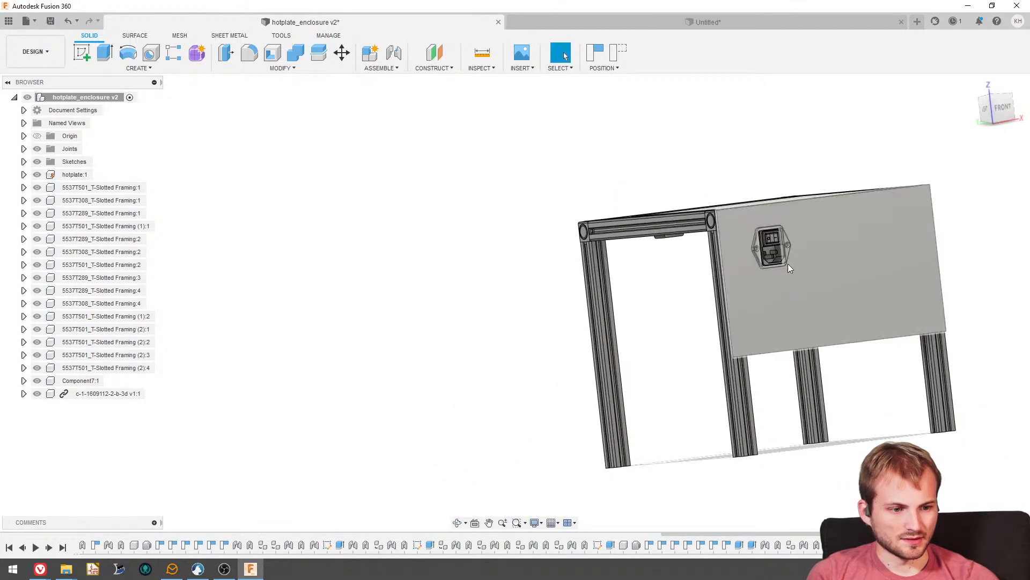
{"action": "scroll", "coordinate": [764, 246], "scroll_direction": "up", "scroll_amount": 3}
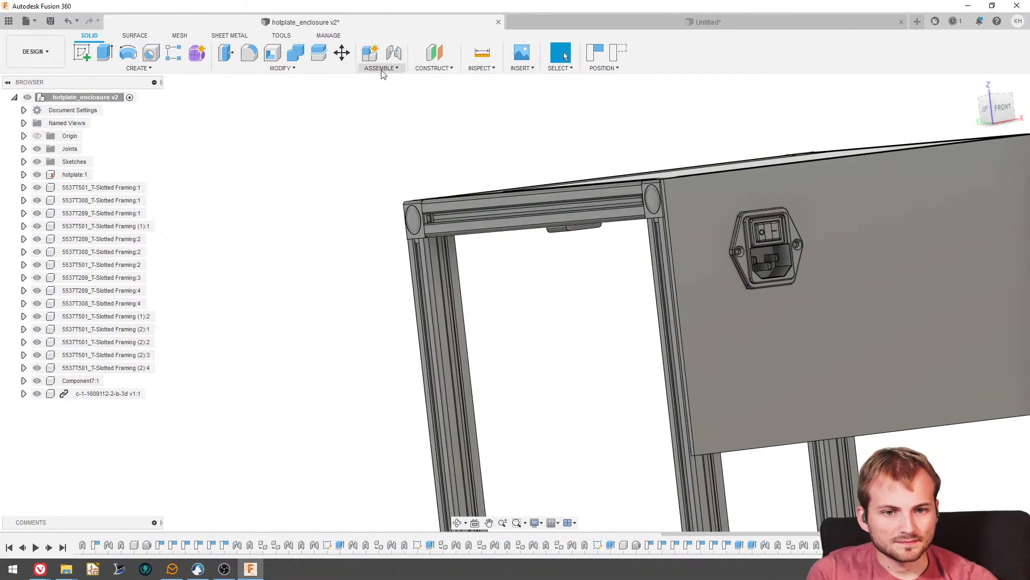
{"action": "left_click", "coordinate": [383, 69]}
{"action": "left_click", "coordinate": [394, 100]}
{"action": "left_click", "coordinate": [740, 245]}
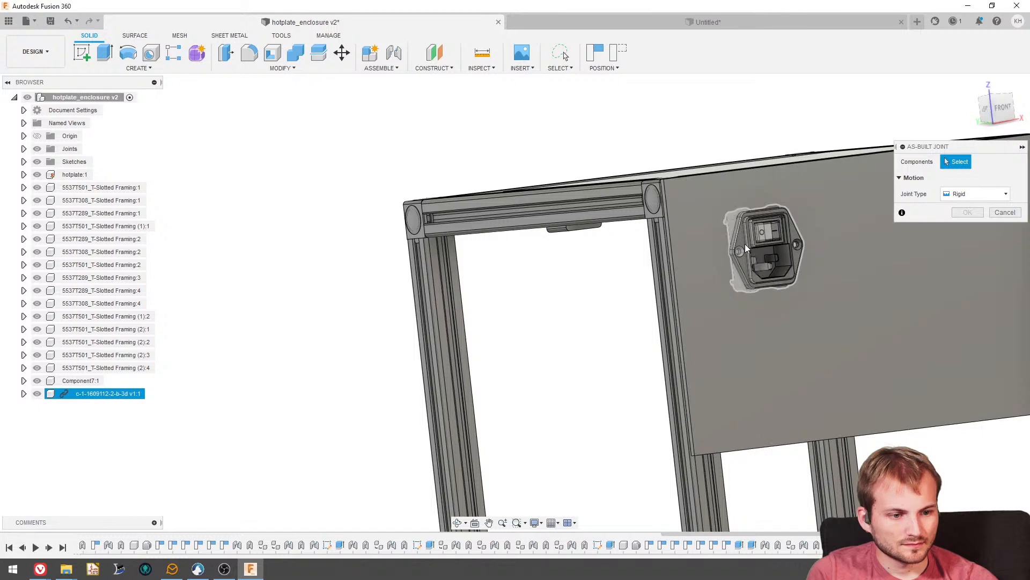
{"action": "left_click", "coordinate": [707, 259]}
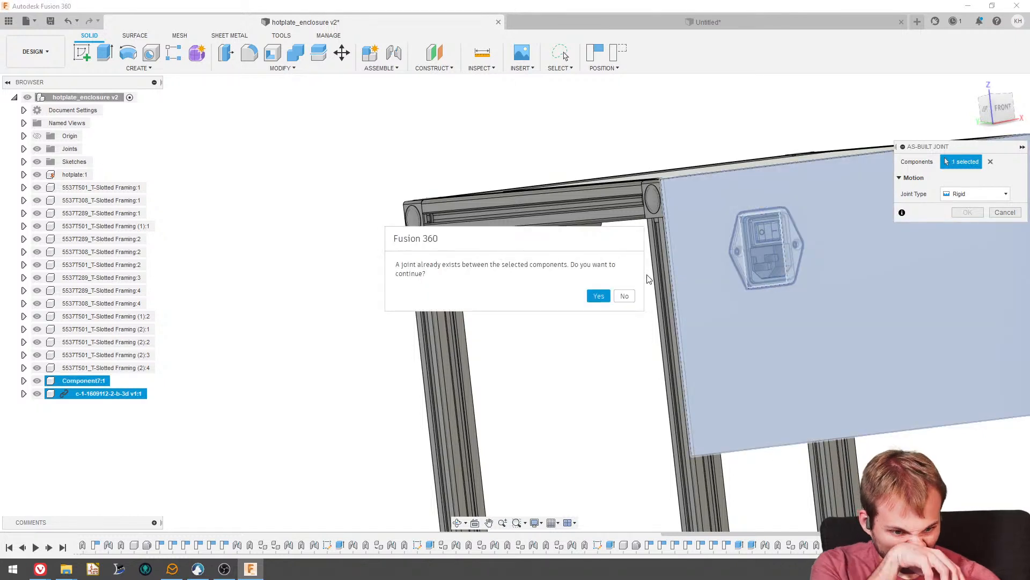
{"action": "left_click", "coordinate": [599, 296]}
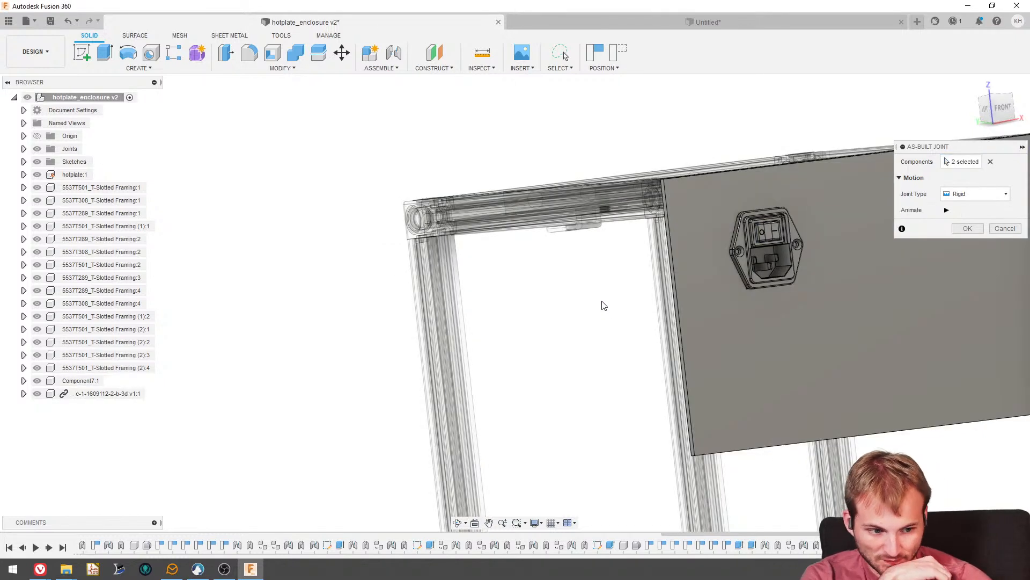
{"action": "left_click", "coordinate": [966, 229]}
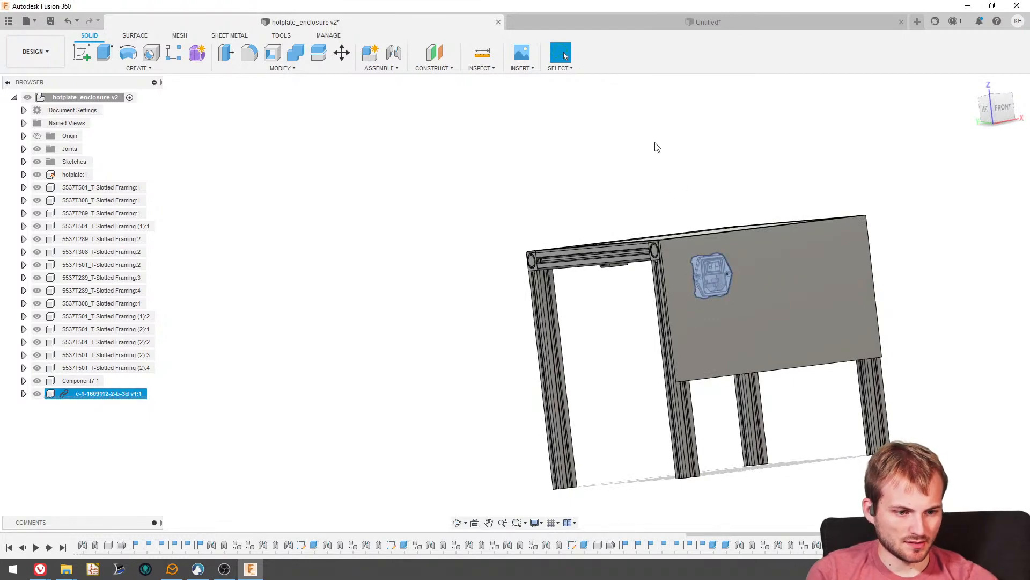
{"action": "left_click", "coordinate": [655, 142]}
- Examine the mounted inlet and its terminals behind the front panel, including the space around the hotplate bracket and upper rail
{"action": "middle_click_drag", "start_coordinate": [655, 143], "coordinate": [633, 289], "text": "shift"}
{"action": "scroll", "coordinate": [694, 383], "scroll_direction": "up", "scroll_amount": 1}
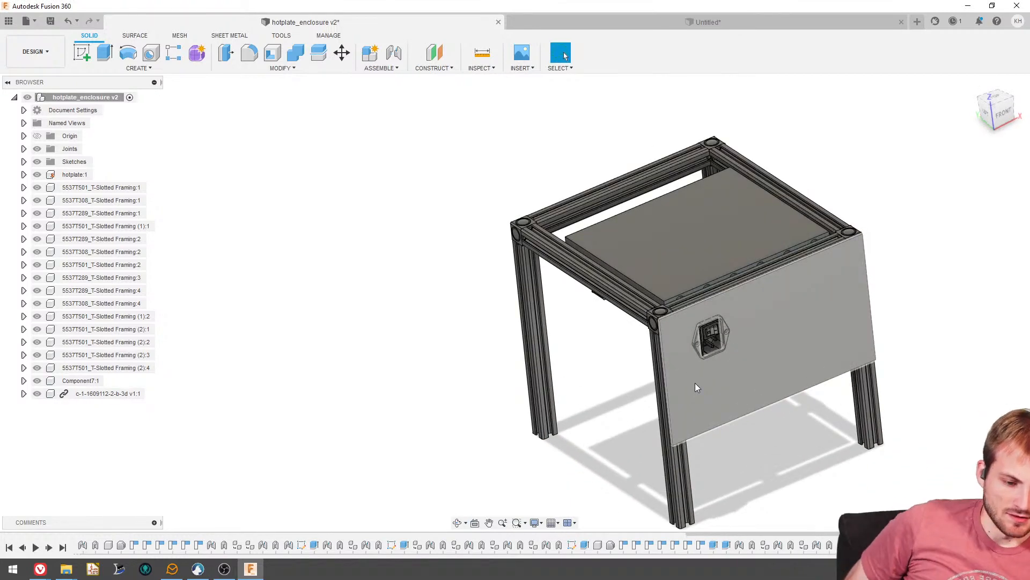
{"action": "middle_click_drag", "start_coordinate": [695, 382], "coordinate": [859, 223], "text": "shift"}
{"action": "scroll", "coordinate": [743, 252], "scroll_direction": "up", "scroll_amount": 3}
{"action": "scroll", "coordinate": [752, 262], "scroll_direction": "down", "scroll_amount": 1}
{"action": "scroll", "coordinate": [775, 231], "scroll_direction": "up", "scroll_amount": 5}
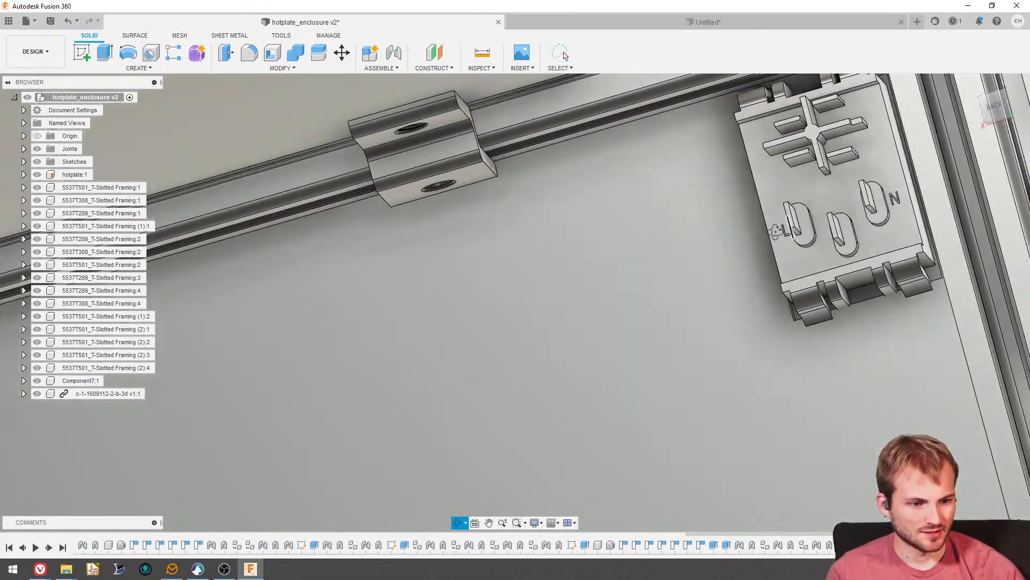
{"action": "middle_click_drag", "start_coordinate": [775, 230], "coordinate": [783, 233], "text": "shift"}
{"action": "middle_click_drag", "start_coordinate": [845, 247], "coordinate": [843, 240], "text": "shift"}
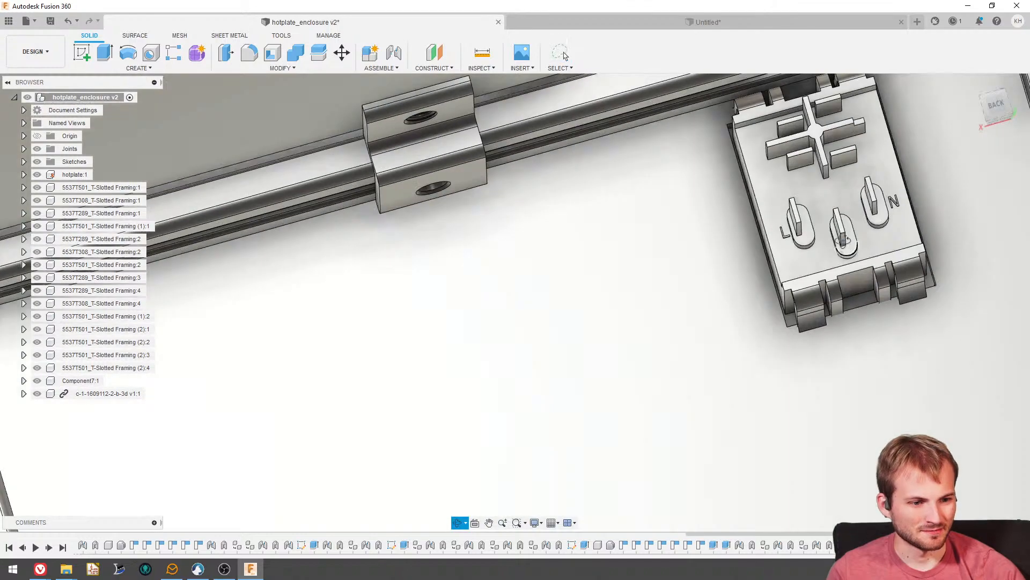
{"action": "scroll", "coordinate": [848, 244], "scroll_direction": "down", "scroll_amount": 5}
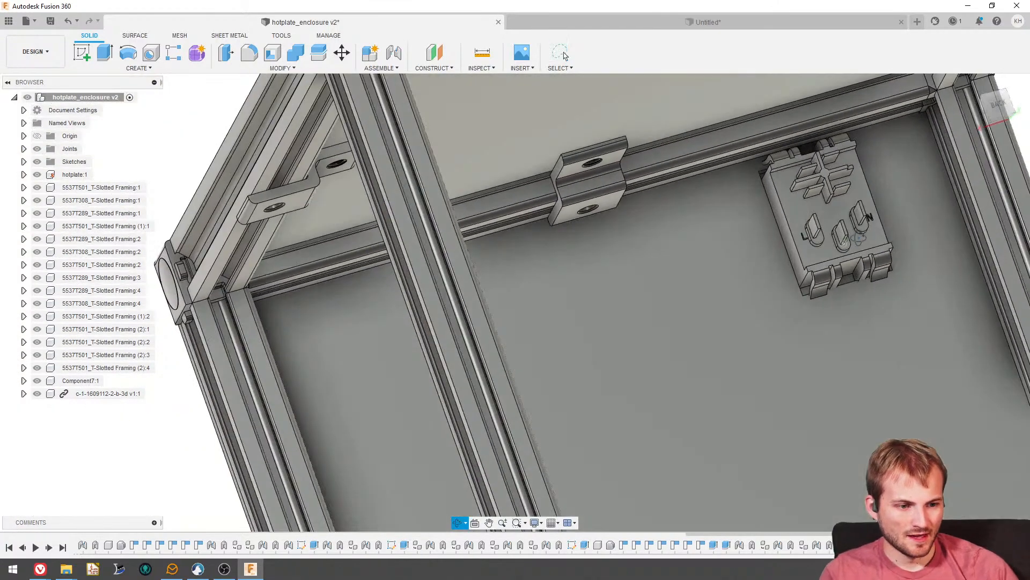
{"action": "scroll", "coordinate": [845, 214], "scroll_direction": "down", "scroll_amount": 4}
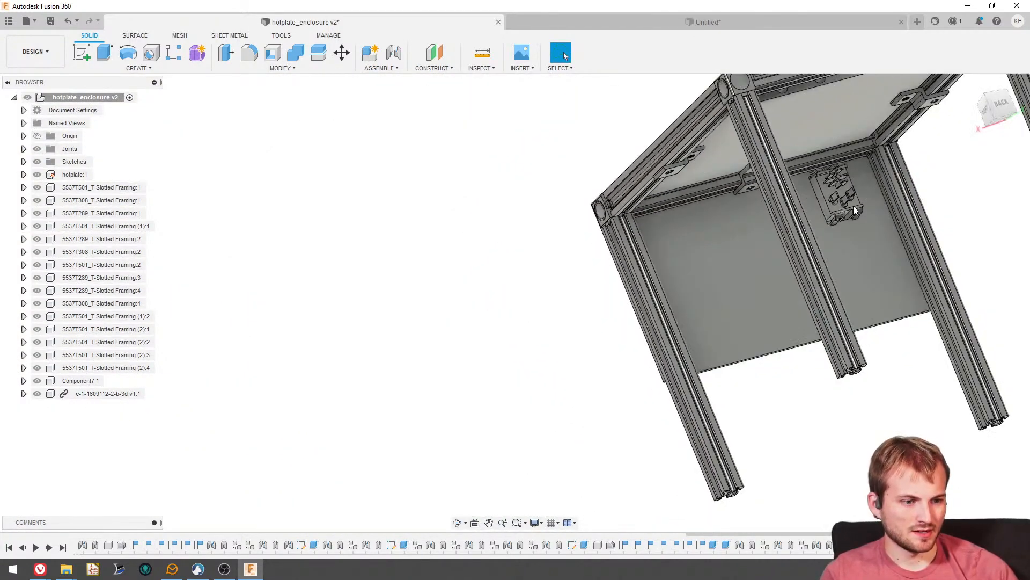
{"action": "scroll", "coordinate": [841, 208], "scroll_direction": "up", "scroll_amount": 4}
{"action": "scroll", "coordinate": [764, 215], "scroll_direction": "down", "scroll_amount": 2}
{"action": "middle_click_drag", "start_coordinate": [645, 233], "coordinate": [722, 237], "text": "shift"}
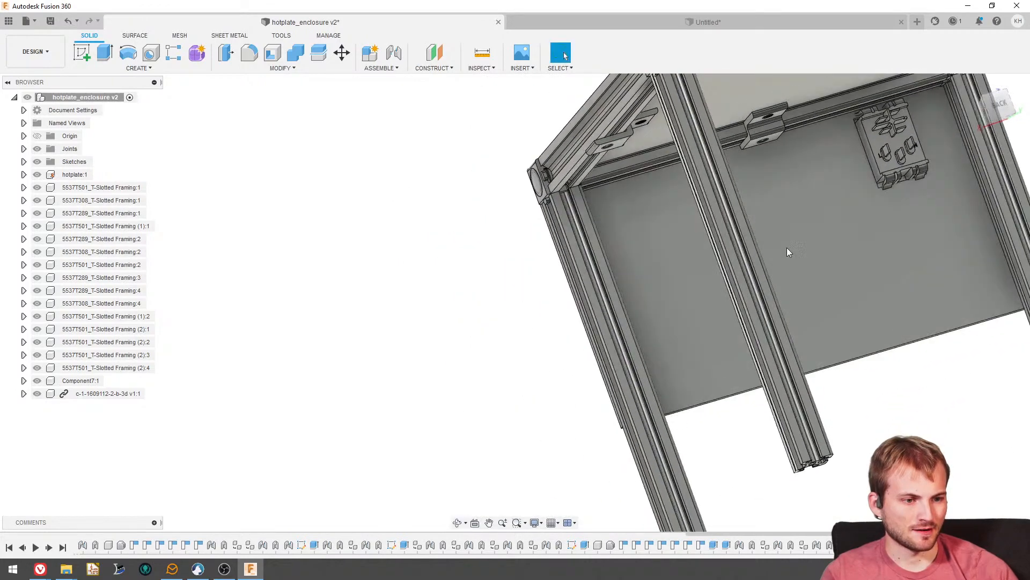
{"action": "scroll", "coordinate": [787, 247], "scroll_direction": "down", "scroll_amount": 3}
{"action": "scroll", "coordinate": [862, 184], "scroll_direction": "up", "scroll_amount": 4}
{"action": "middle_click_drag", "start_coordinate": [856, 197], "coordinate": [835, 183], "text": "shift"}
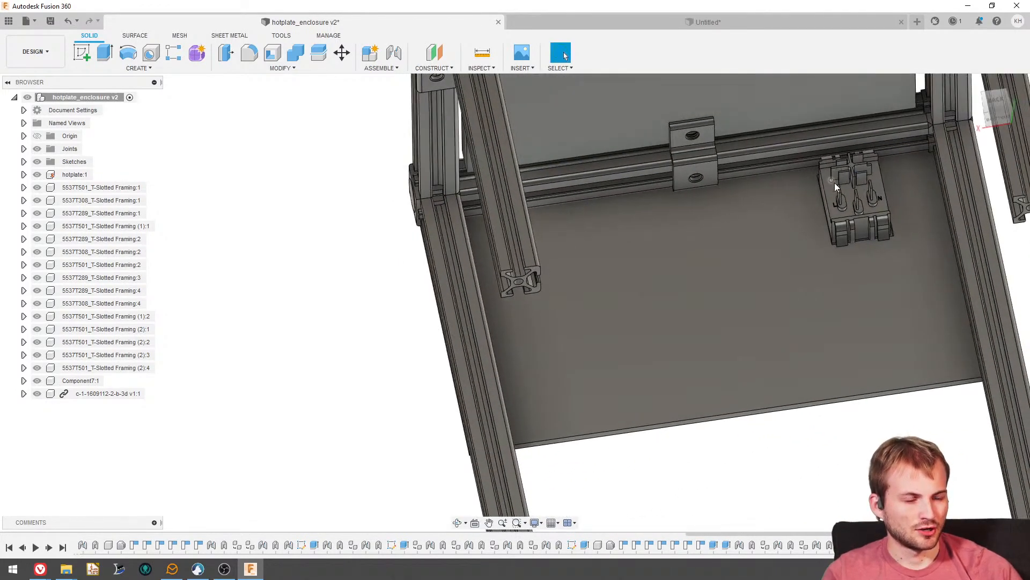
{"action": "scroll", "coordinate": [842, 193], "scroll_direction": "down", "scroll_amount": 3}
{"action": "scroll", "coordinate": [846, 200], "scroll_direction": "up", "scroll_amount": 4}
{"action": "middle_click_drag", "start_coordinate": [846, 236], "coordinate": [845, 249], "text": "shift"}
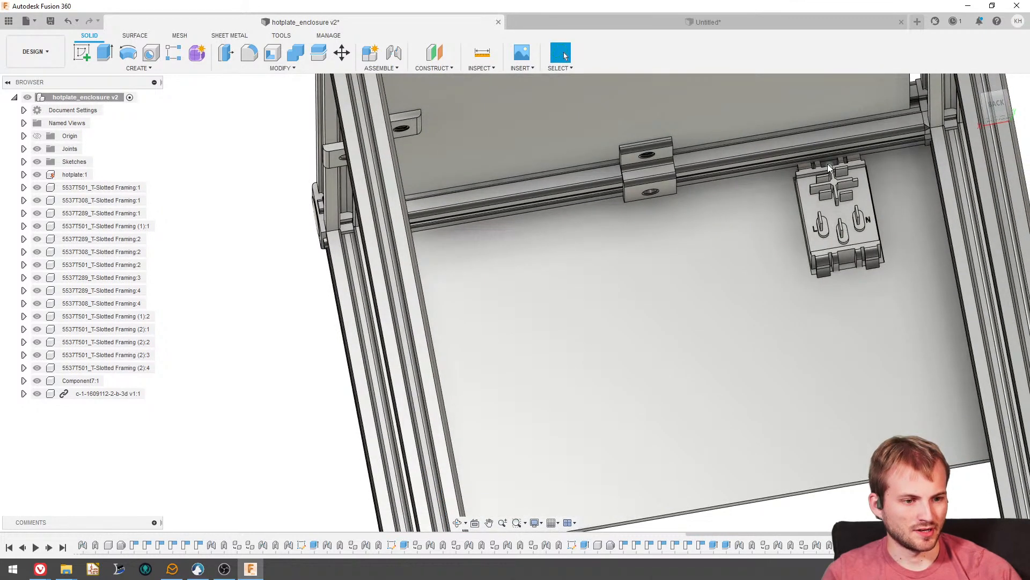
{"action": "middle_click_drag", "start_coordinate": [846, 144], "coordinate": [811, 144], "text": "shift"}
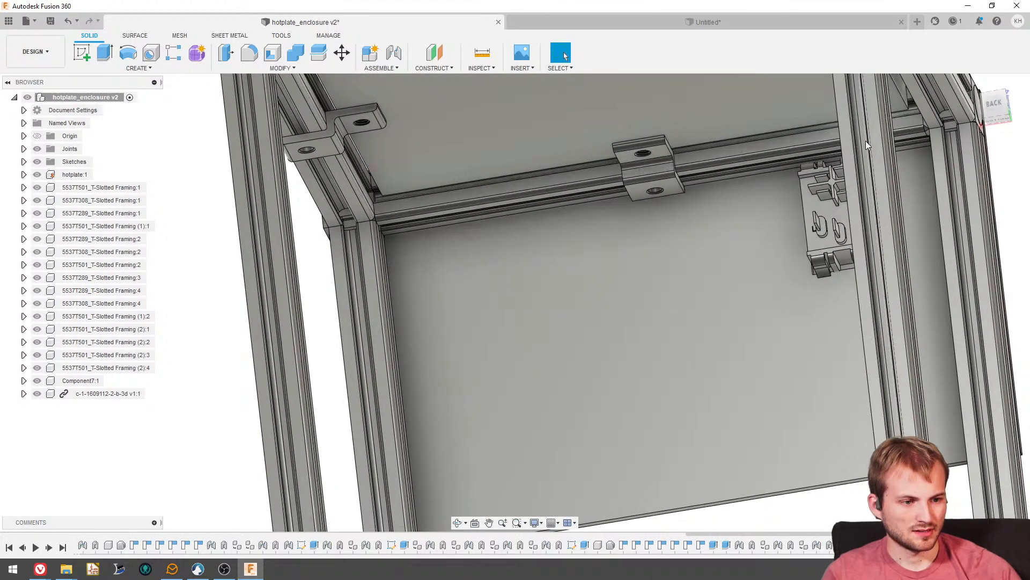
{"action": "scroll", "coordinate": [859, 134], "scroll_direction": "down", "scroll_amount": 6}
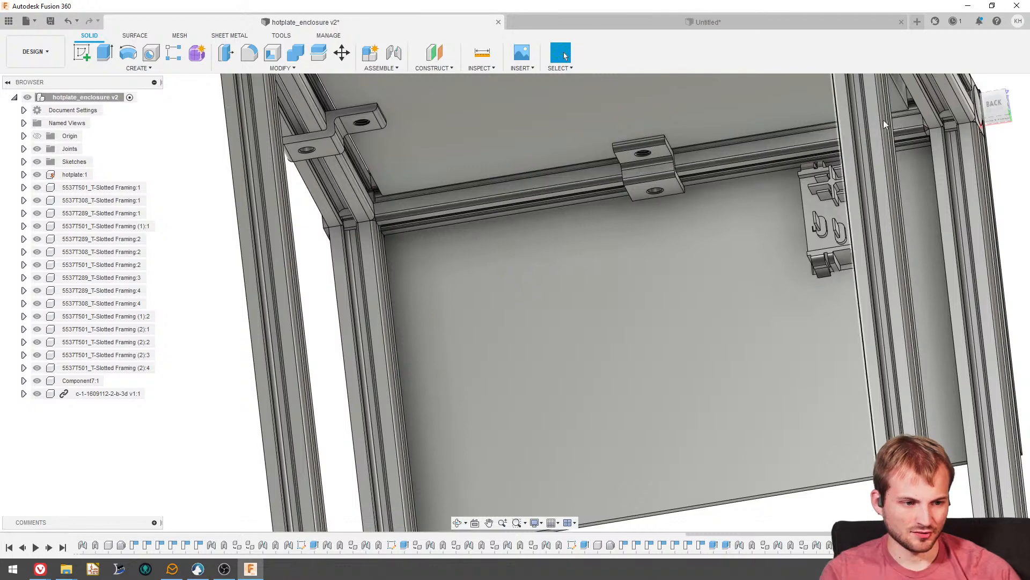
{"action": "scroll", "coordinate": [826, 236], "scroll_direction": "down", "scroll_amount": 3}
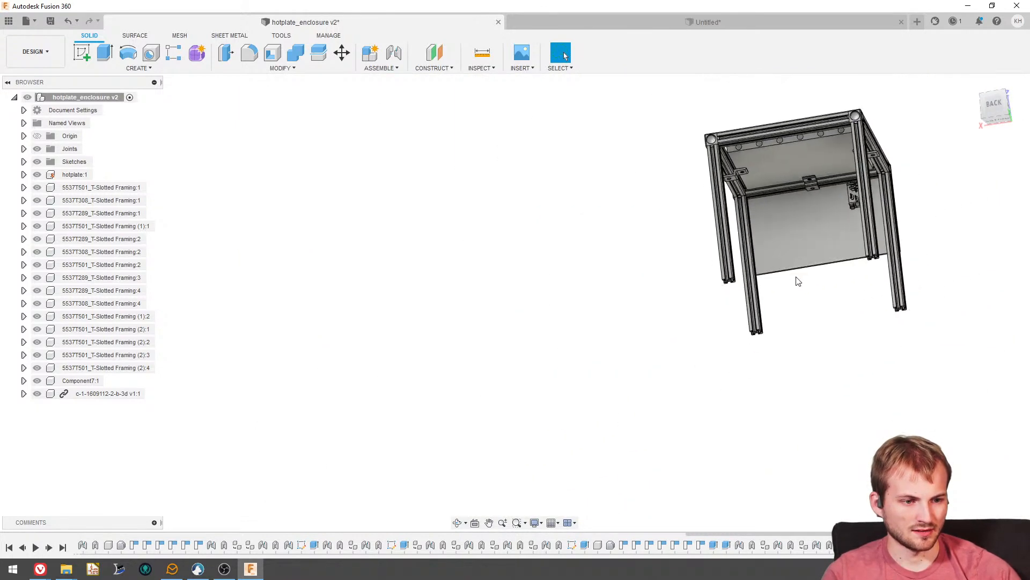
{"action": "scroll", "coordinate": [847, 172], "scroll_direction": "up", "scroll_amount": 6}
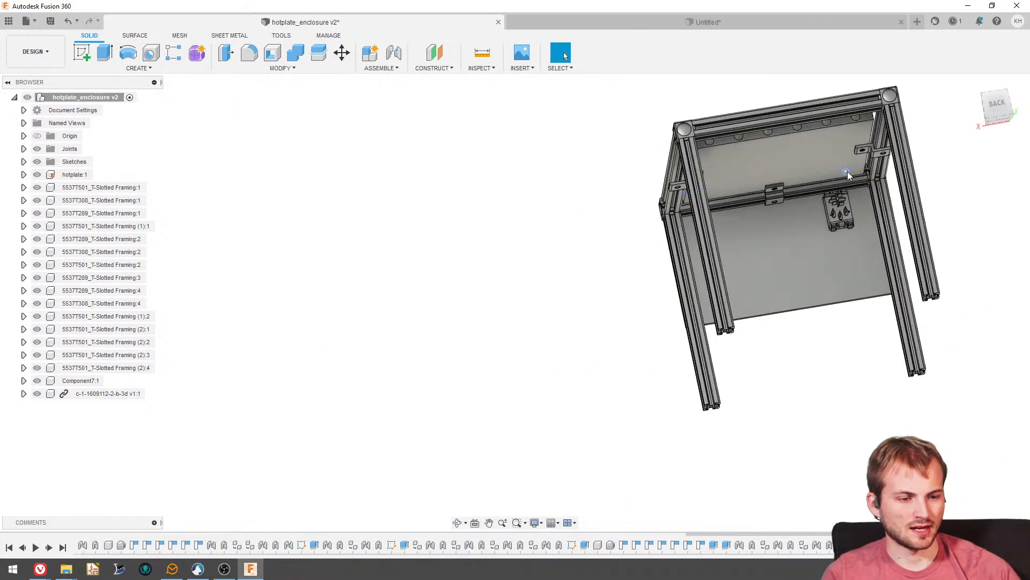
{"action": "scroll", "coordinate": [829, 179], "scroll_direction": "up", "scroll_amount": 2}
{"action": "scroll", "coordinate": [799, 185], "scroll_direction": "up", "scroll_amount": 2}
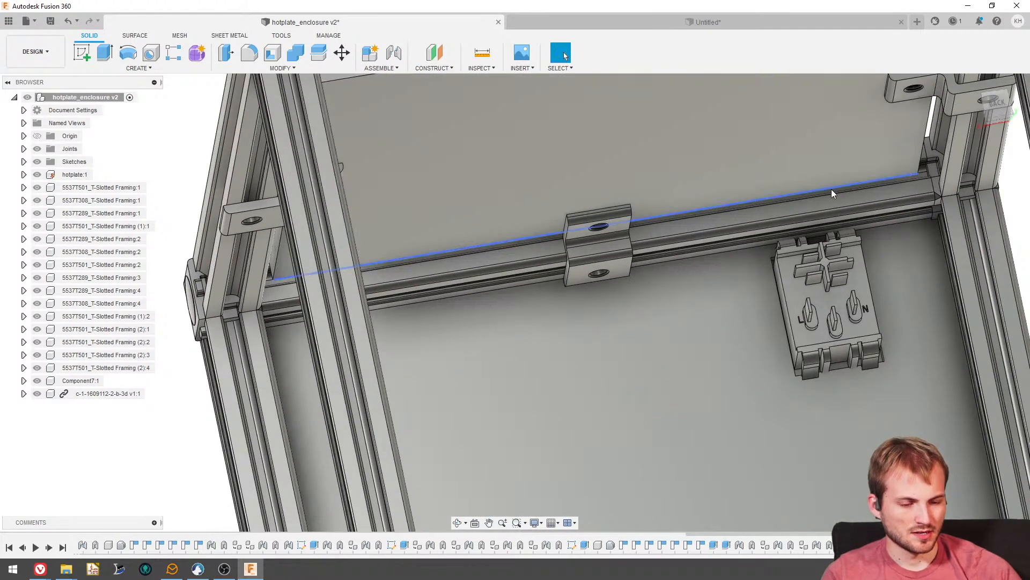
{"action": "scroll", "coordinate": [819, 192], "scroll_direction": "down", "scroll_amount": 8}
- Review the whole enclosure from the sides, above and below, checking the frame, hotplate, brackets and front panel
{"action": "middle_click_drag", "start_coordinate": [819, 243], "coordinate": [872, 278], "text": "shift"}
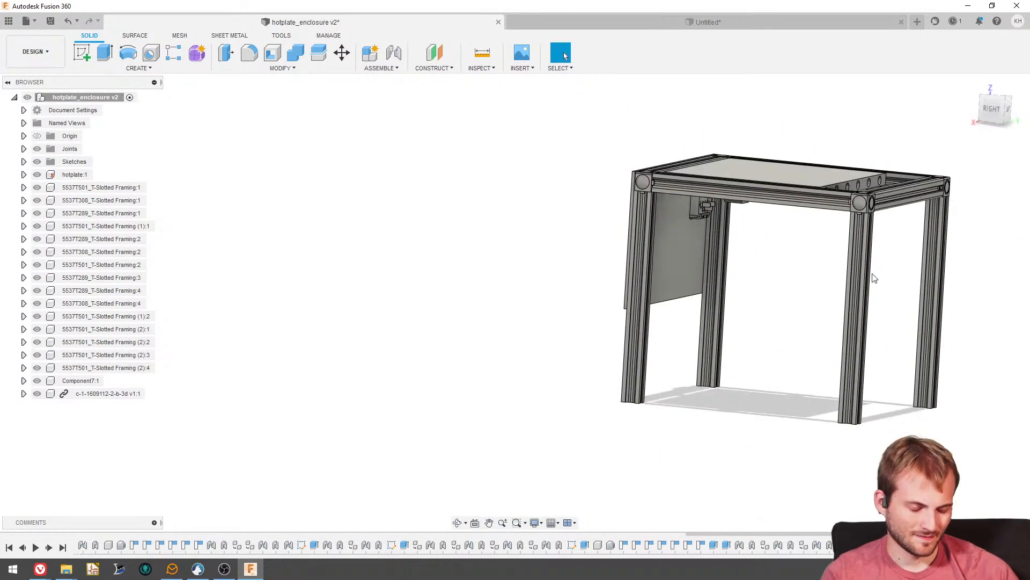
{"action": "scroll", "coordinate": [862, 277], "scroll_direction": "down", "scroll_amount": 1}
{"action": "mouse_move", "coordinate": [705, 240]}
{"action": "middle_mouse_down", "text": "shift"}
{"action": "mouse_move", "coordinate": [786, 285]}
{"action": "mouse_move", "coordinate": [733, 228]}
{"action": "mouse_move", "coordinate": [706, 289]}
{"action": "mouse_move", "coordinate": [707, 257]}
{"action": "middle_mouse_up", "text": "shift"}
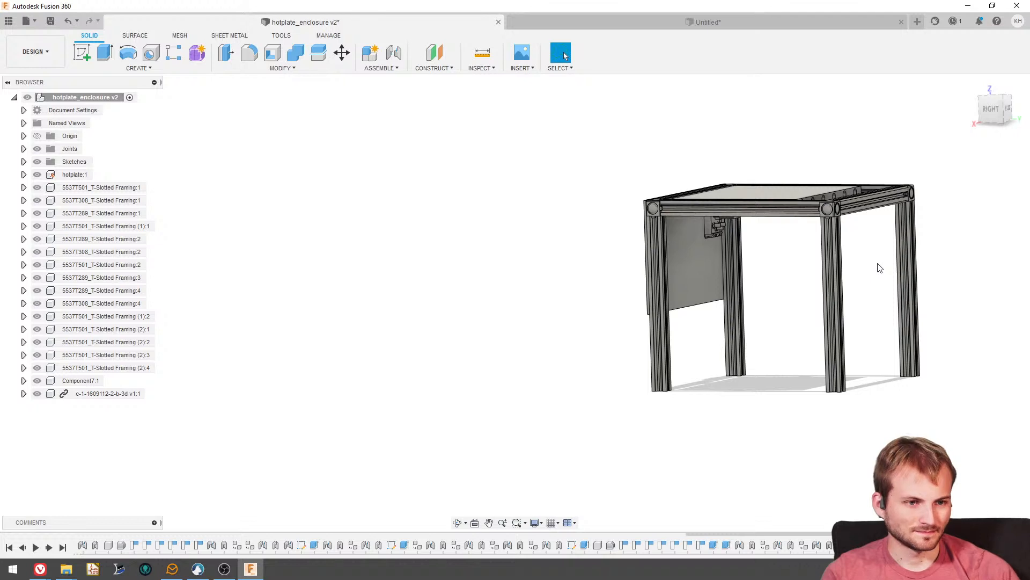
{"action": "middle_click_drag", "start_coordinate": [880, 268], "coordinate": [807, 298], "text": "shift"}
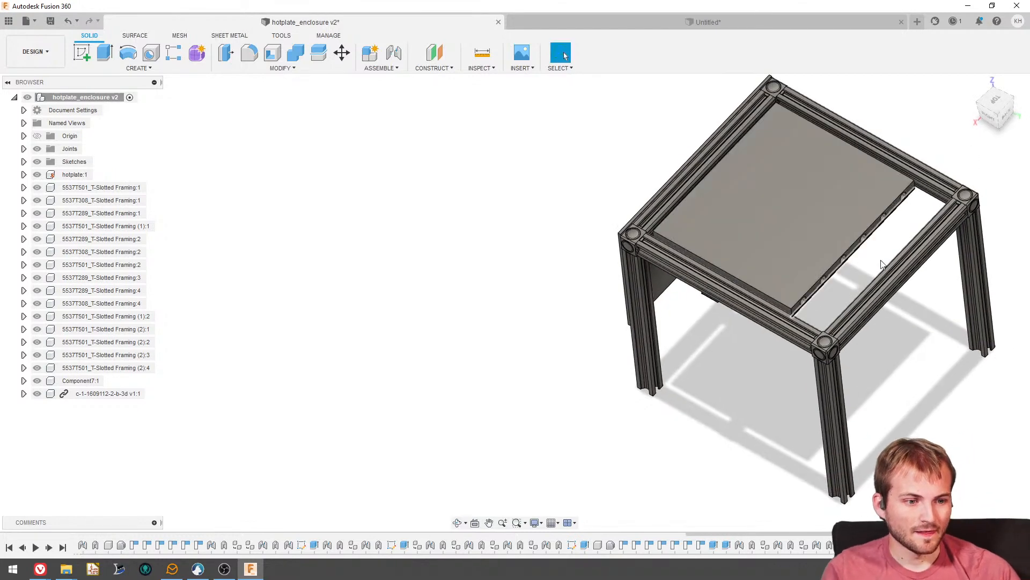
{"action": "middle_click_drag", "start_coordinate": [861, 277], "coordinate": [927, 221], "text": "shift"}
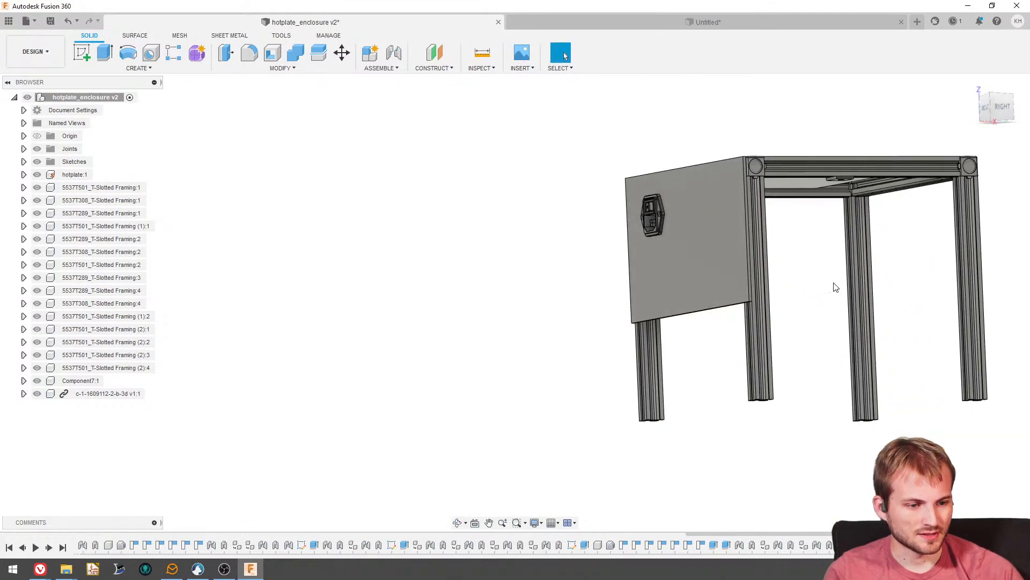
{"action": "middle_click_drag", "start_coordinate": [835, 287], "coordinate": [1024, 253], "text": "shift"}
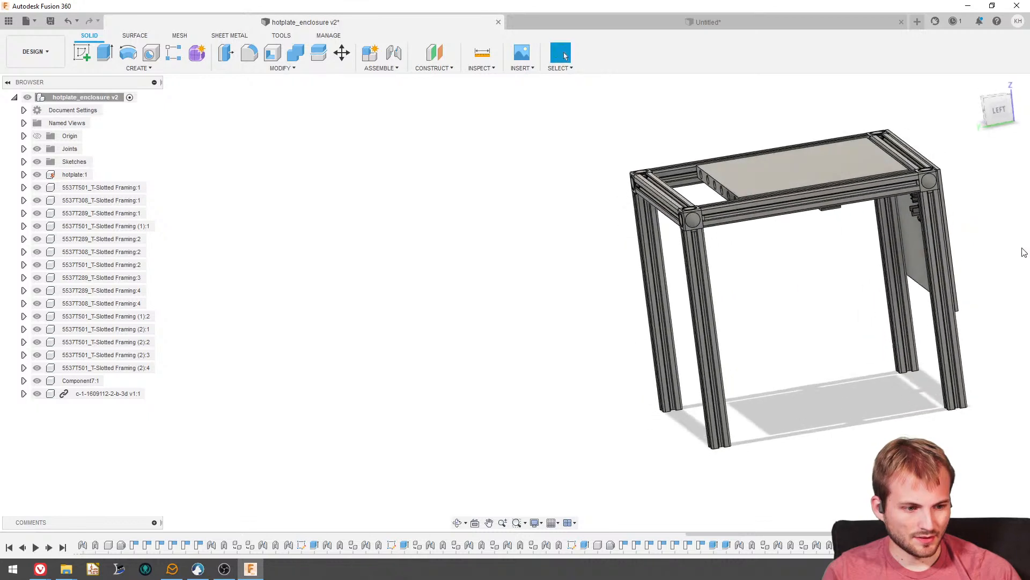
{"action": "scroll", "coordinate": [639, 242], "scroll_direction": "down", "scroll_amount": 3}
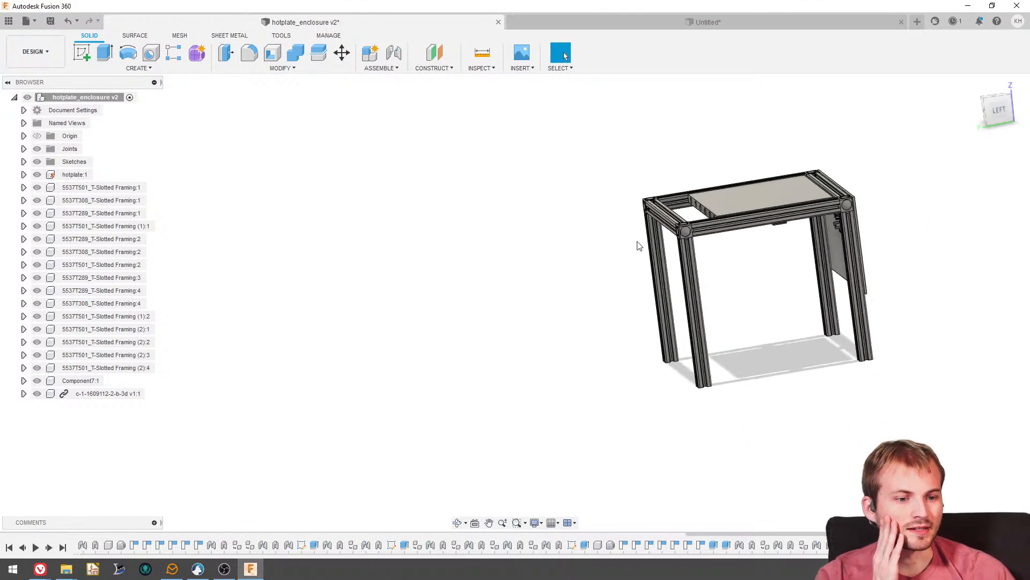
{"action": "middle_click_drag", "start_coordinate": [639, 242], "coordinate": [773, 253], "text": "shift"}
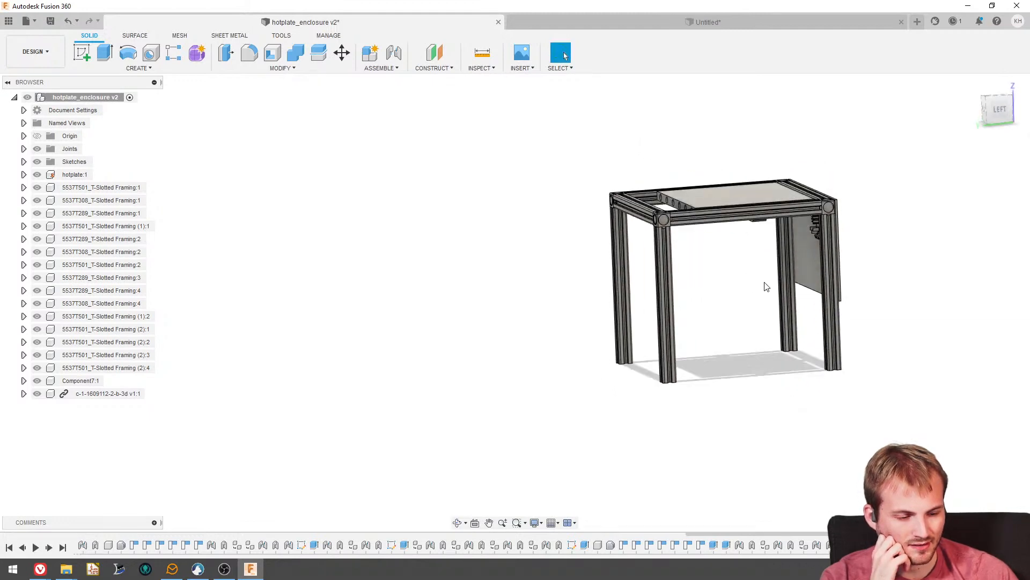
{"action": "scroll", "coordinate": [785, 249], "scroll_direction": "up", "scroll_amount": 5}
{"action": "middle_click_drag", "start_coordinate": [644, 289], "coordinate": [652, 264], "text": "shift"}
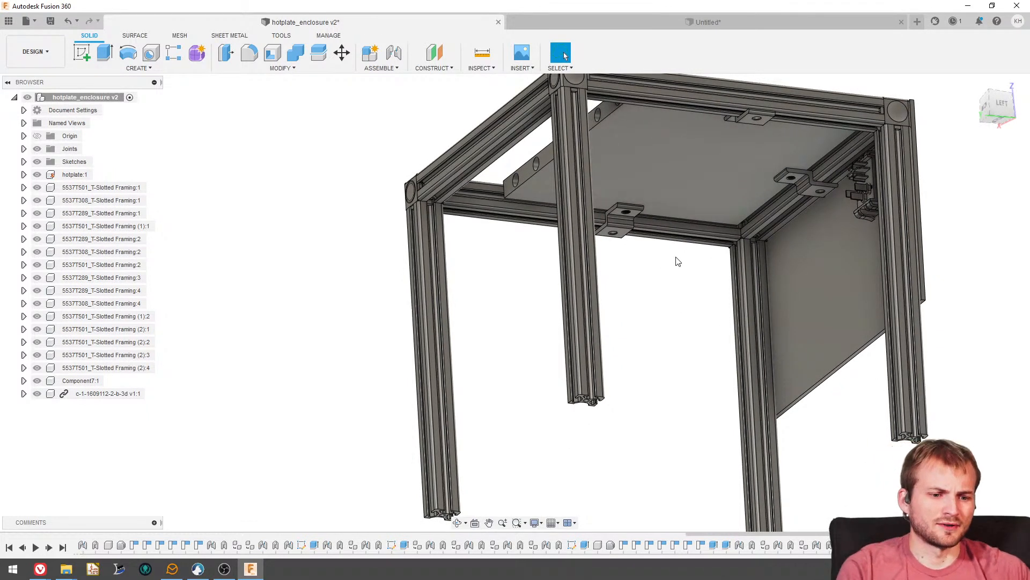
{"action": "scroll", "coordinate": [641, 214], "scroll_direction": "down", "scroll_amount": 2}
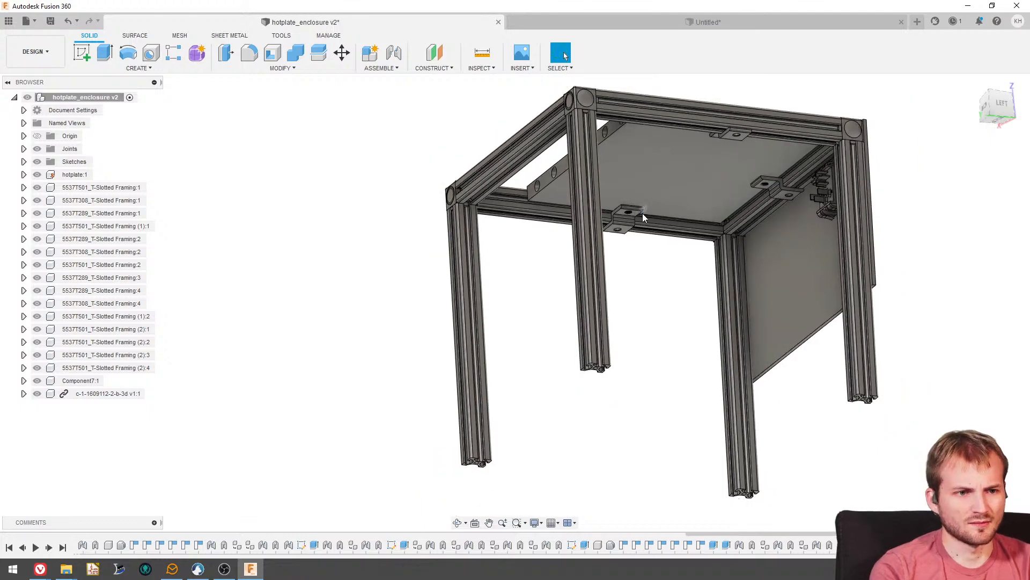
{"action": "middle_click_drag", "start_coordinate": [642, 214], "coordinate": [724, 211], "text": "shift"}
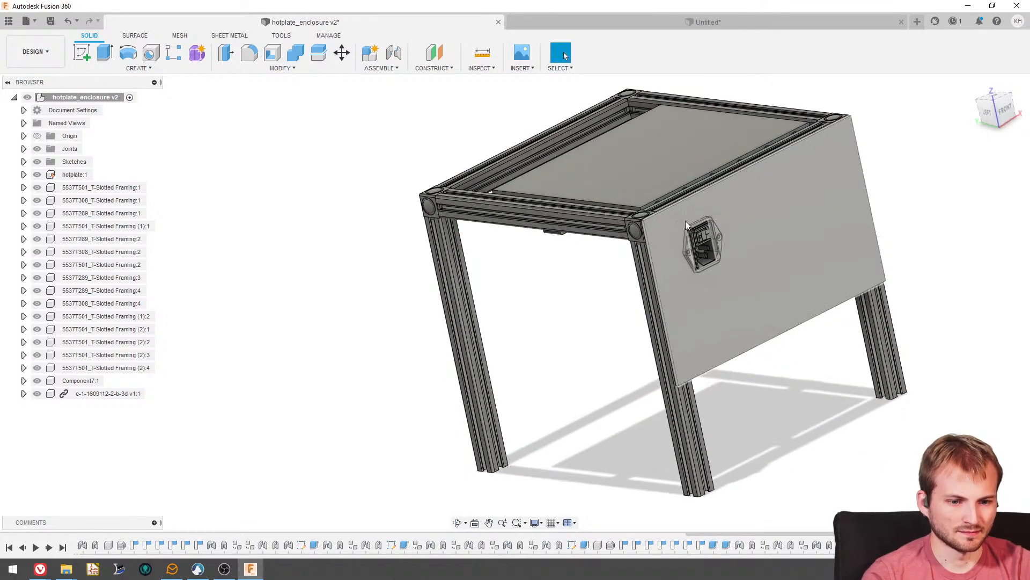
- Start a sketch on the hotplate's rear face with the heater holes and hide the upper rear framing rail
{"action": "scroll", "coordinate": [649, 223], "scroll_direction": "up", "scroll_amount": 3}
{"action": "middle_click_drag", "start_coordinate": [645, 225], "coordinate": [717, 121], "text": "shift"}
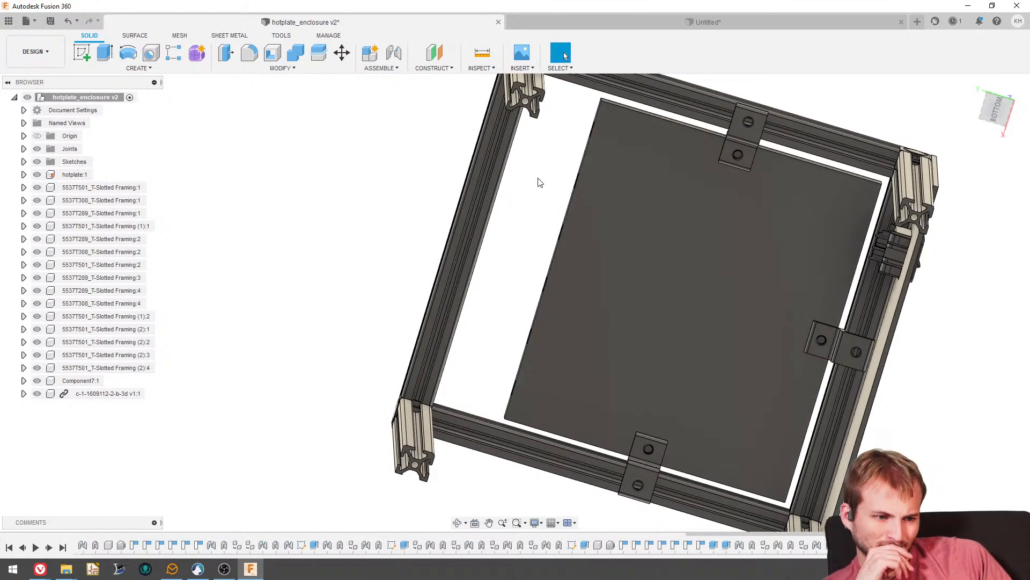
{"action": "middle_click_drag", "start_coordinate": [783, 153], "coordinate": [832, 255], "text": "shift"}
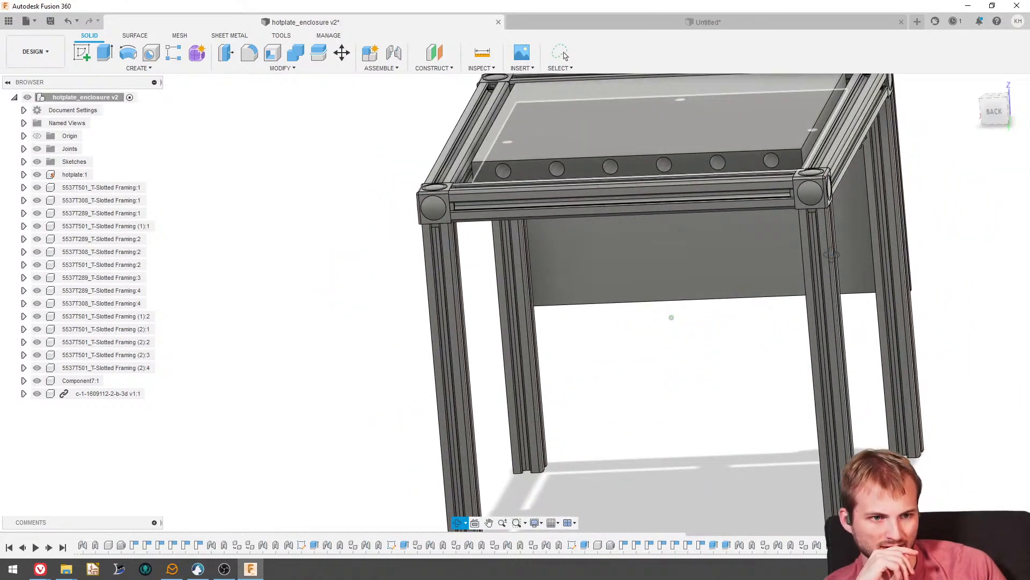
{"action": "scroll", "coordinate": [567, 175], "scroll_direction": "up", "scroll_amount": 3}
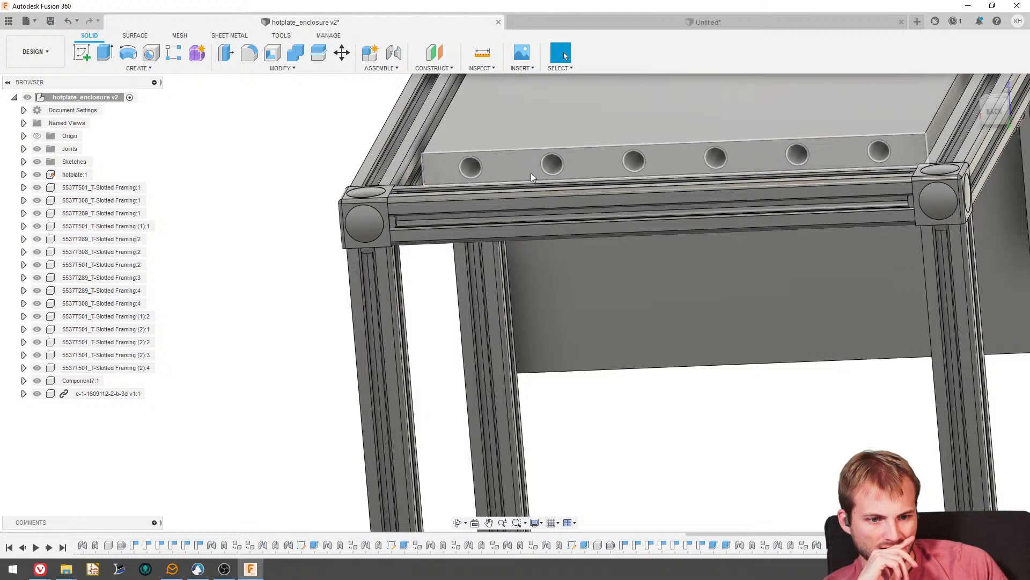
{"action": "left_click", "coordinate": [85, 56]}
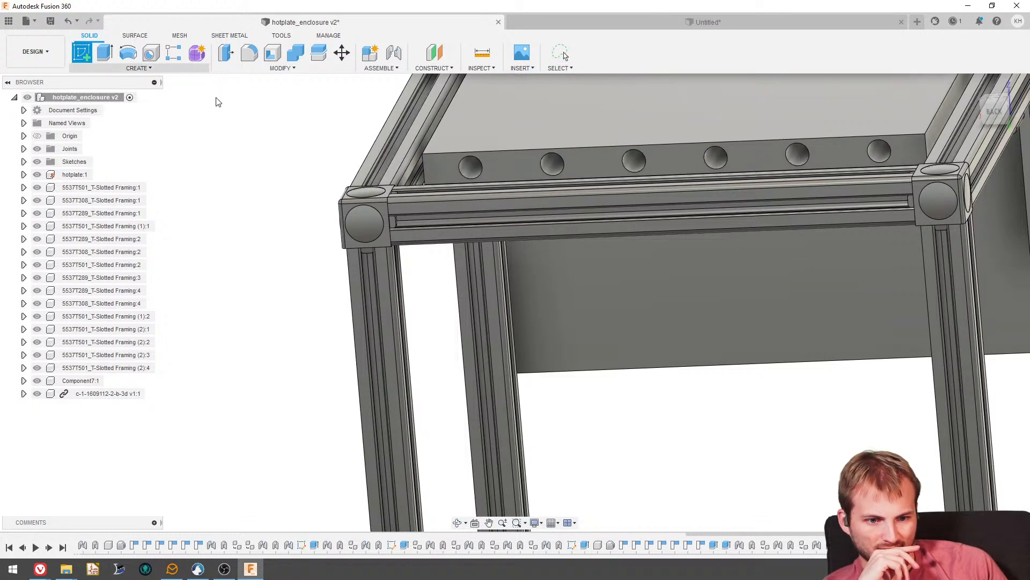
{"action": "left_click", "coordinate": [506, 166]}
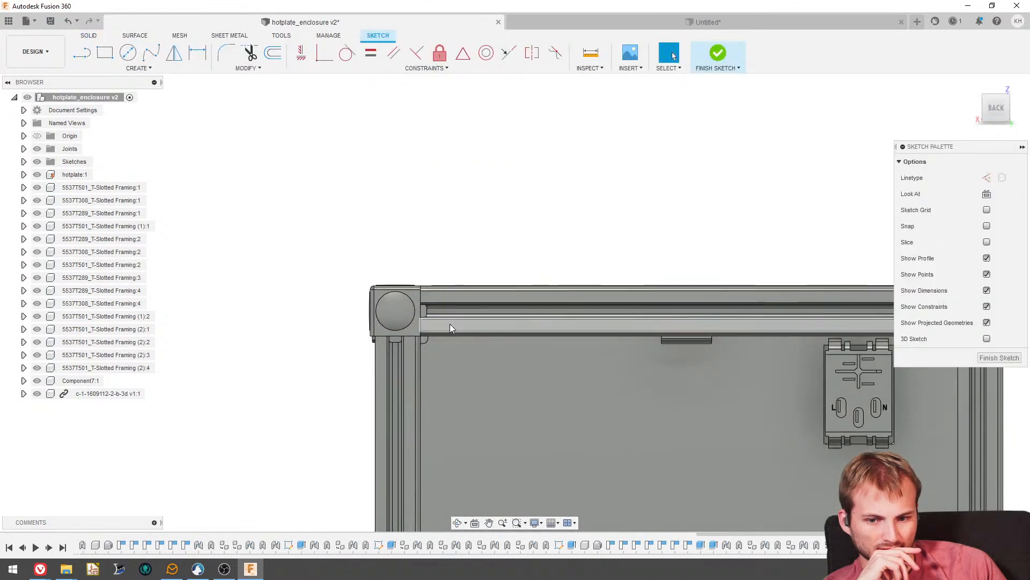
{"action": "left_click", "coordinate": [36, 316]}
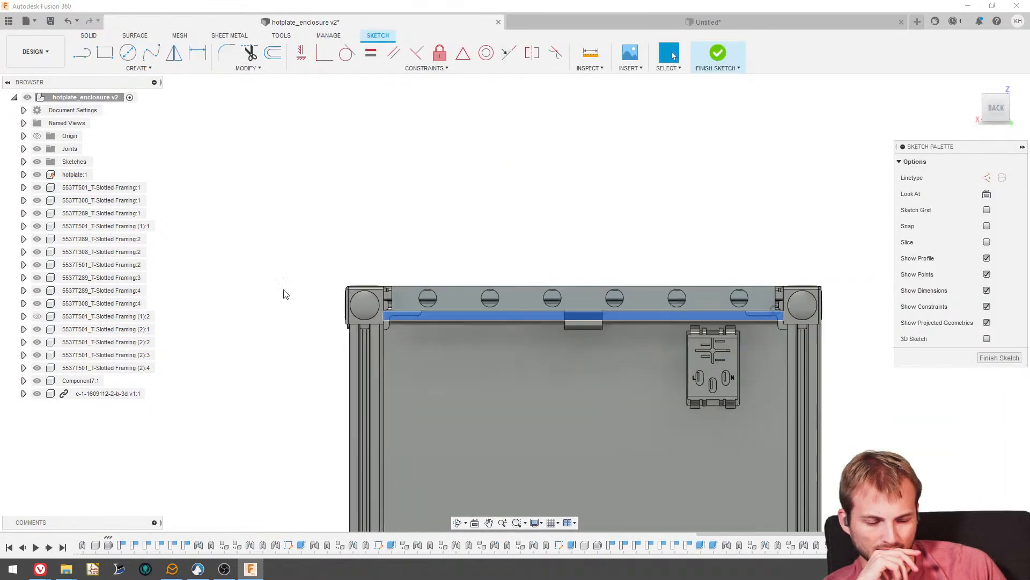
- Sketch two rectangles rising from the hotplate's lower edge between the first three holes, the second about 0.63 by 0.25 in
{"action": "scroll", "coordinate": [346, 248], "scroll_direction": "up", "scroll_amount": 2}
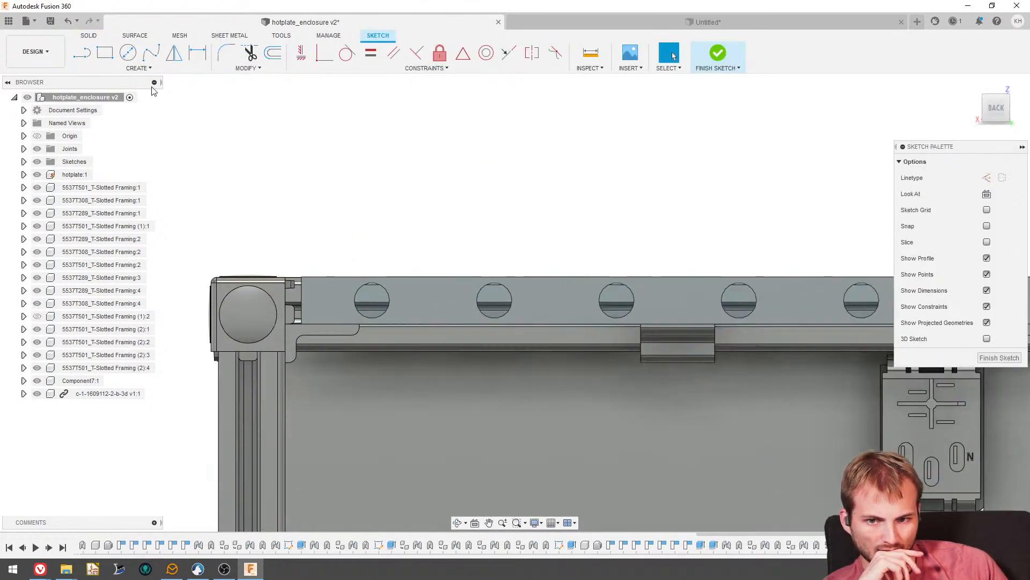
{"action": "left_click", "coordinate": [108, 55]}
{"action": "scroll", "coordinate": [370, 328], "scroll_direction": "up", "scroll_amount": 3}
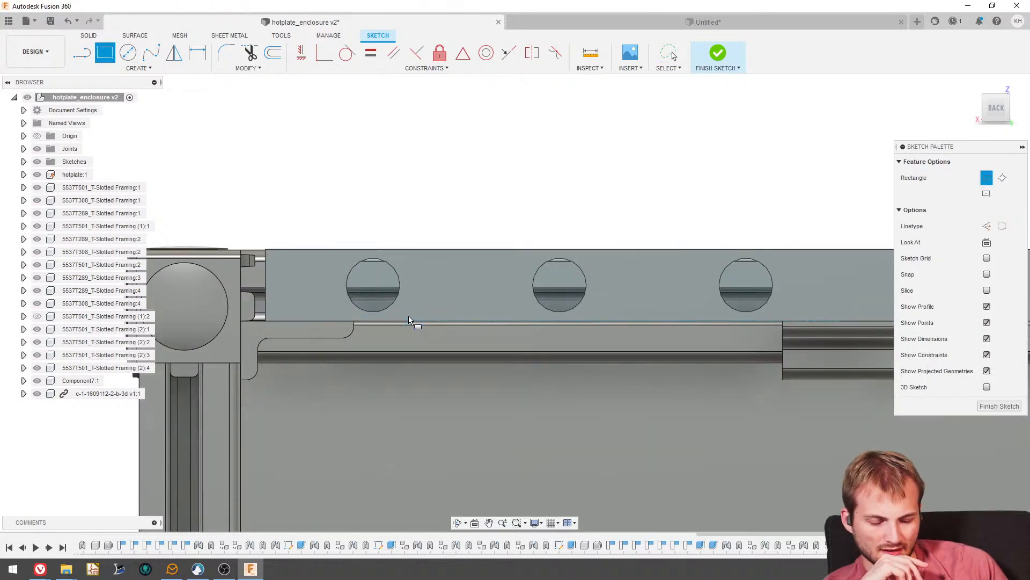
{"action": "left_click", "coordinate": [409, 321]}
{"action": "left_click", "coordinate": [521, 285]}
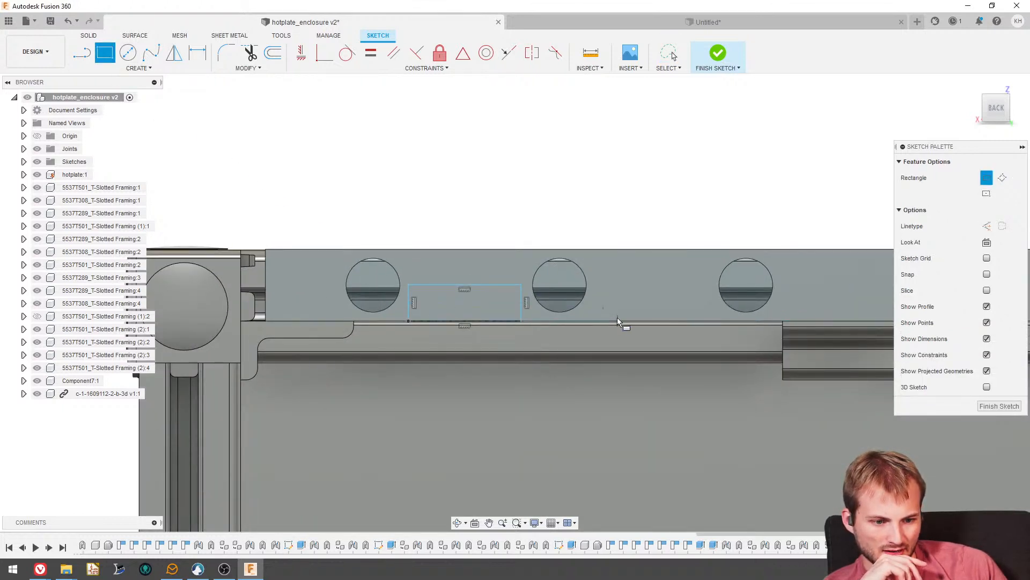
{"action": "left_click", "coordinate": [613, 320]}
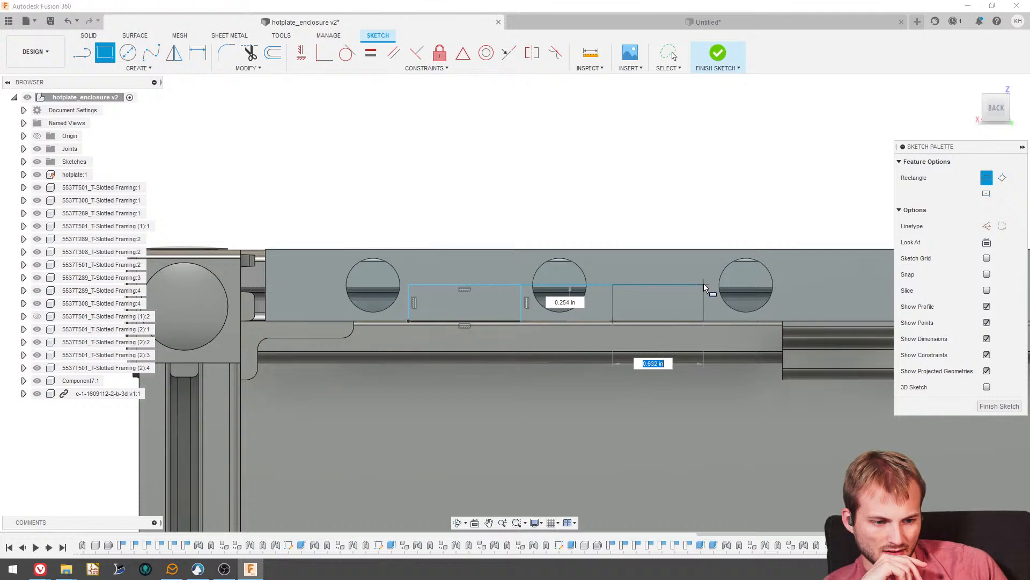
{"action": "left_click", "coordinate": [704, 285]}
- Extrude both rectangles -7.30 in as a cut to form two channels along the hotplate's underside
{"action": "left_click", "coordinate": [89, 36]}
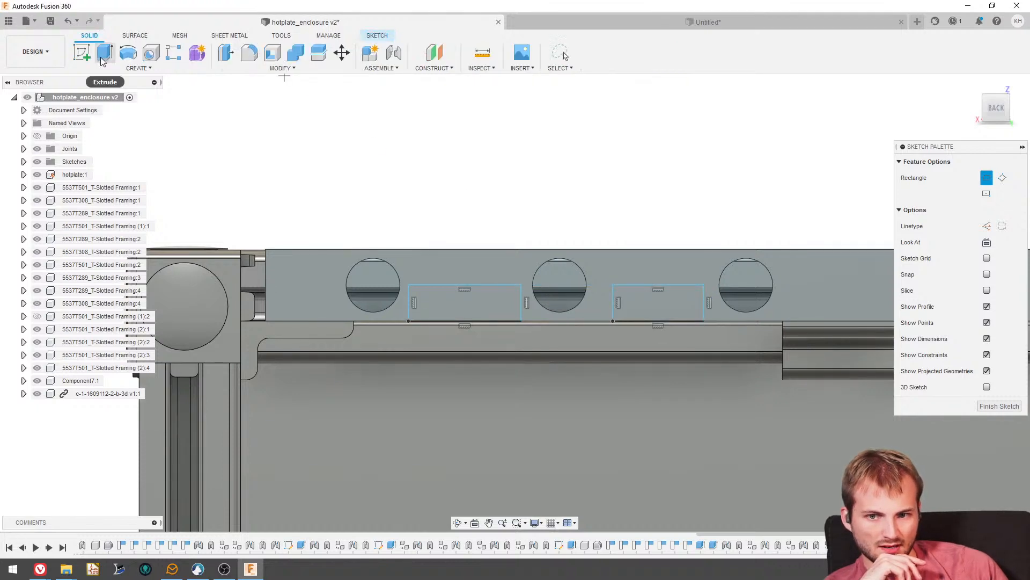
{"action": "left_click", "coordinate": [104, 53]}
{"action": "left_click", "coordinate": [449, 299]}
{"action": "left_click", "coordinate": [634, 301]}
{"action": "middle_click_drag", "start_coordinate": [635, 301], "coordinate": [601, 272], "text": "shift"}
{"action": "scroll", "coordinate": [601, 273], "scroll_direction": "down", "scroll_amount": 3}
{"action": "left_click_drag", "start_coordinate": [628, 291], "coordinate": [896, 504]}
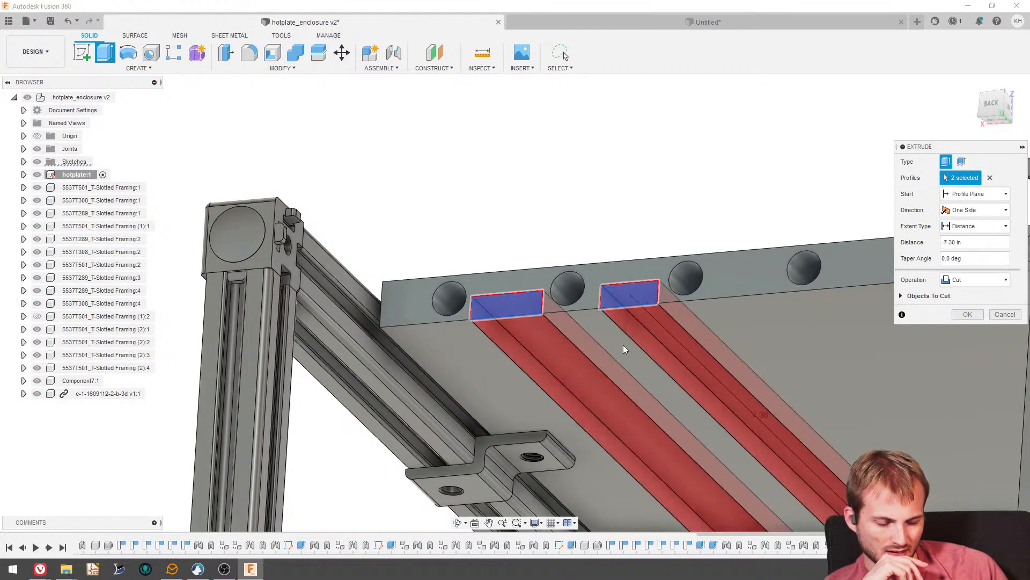
{"action": "scroll", "coordinate": [516, 328], "scroll_direction": "down", "scroll_amount": 6}
{"action": "scroll", "coordinate": [673, 406], "scroll_direction": "up", "scroll_amount": 6}
{"action": "middle_click_drag", "start_coordinate": [673, 404], "coordinate": [629, 339], "text": "shift"}
{"action": "left_click_drag", "start_coordinate": [650, 373], "coordinate": [631, 354]}
{"action": "left_click", "coordinate": [958, 315]}
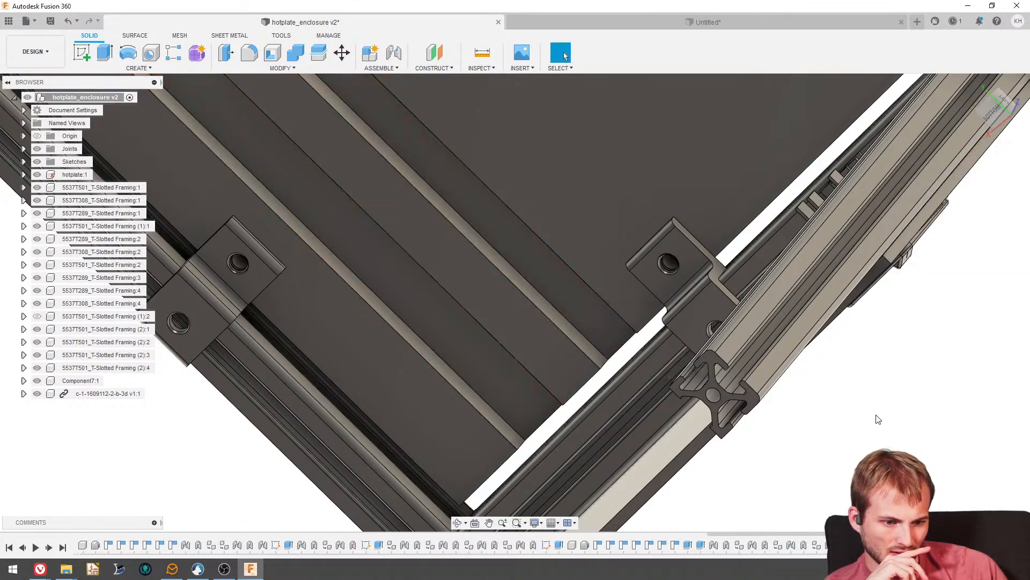
- Examine the two hotplate channels from below and behind, along with the nearby brackets, inlet and frame
{"action": "middle_click_drag", "start_coordinate": [698, 430], "coordinate": [547, 316], "text": "shift"}
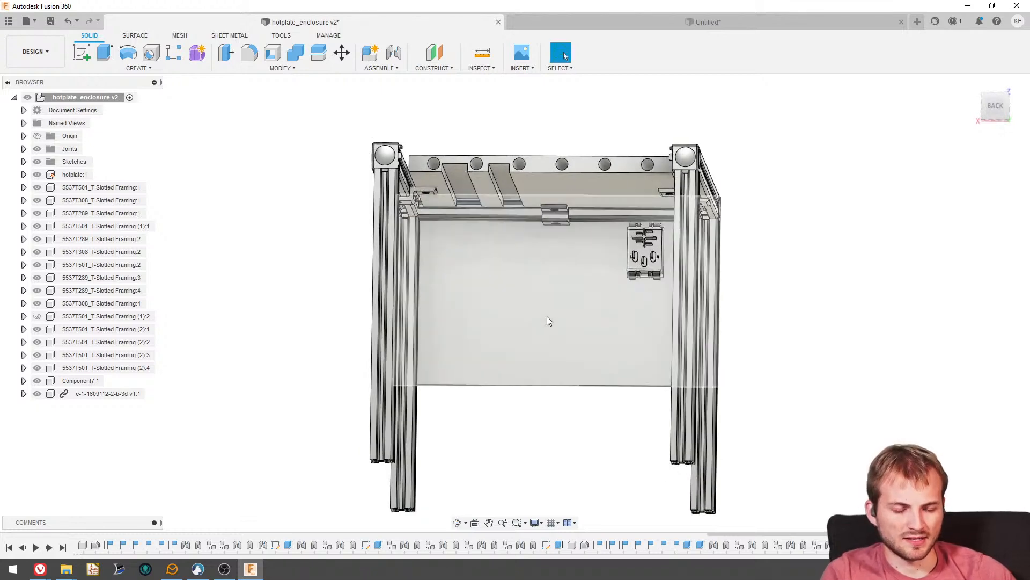
{"action": "middle_click_drag", "start_coordinate": [495, 183], "coordinate": [498, 104], "text": "shift"}
{"action": "scroll", "coordinate": [498, 198], "scroll_direction": "up", "scroll_amount": 3}
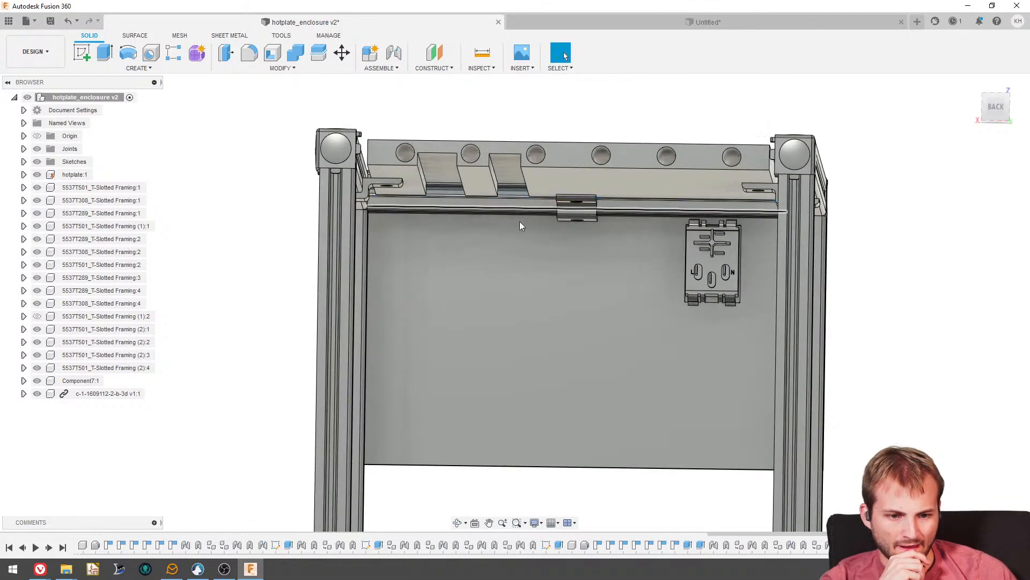
{"action": "middle_click_drag", "start_coordinate": [520, 222], "coordinate": [465, 255], "text": "shift"}
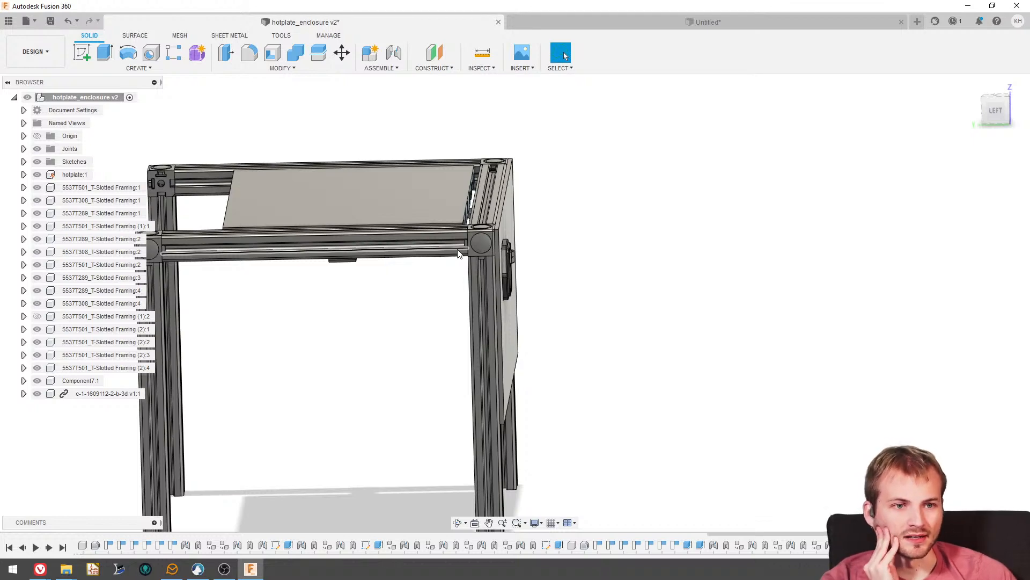
{"action": "middle_click_drag", "start_coordinate": [459, 252], "coordinate": [356, 344], "text": "shift"}
{"action": "middle_click_drag", "start_coordinate": [382, 258], "coordinate": [496, 305], "text": "shift"}
{"action": "scroll", "coordinate": [426, 290], "scroll_direction": "up", "scroll_amount": 4}
{"action": "scroll", "coordinate": [436, 291], "scroll_direction": "up", "scroll_amount": 3}
{"action": "scroll", "coordinate": [412, 280], "scroll_direction": "down", "scroll_amount": 2}
{"action": "scroll", "coordinate": [496, 305], "scroll_direction": "down", "scroll_amount": 3}
- Show the upper rear framing rail again
{"action": "middle_click_drag", "start_coordinate": [653, 327], "coordinate": [569, 307], "text": "shift"}
{"action": "middle_click_drag", "start_coordinate": [368, 237], "coordinate": [285, 299], "text": "shift"}
{"action": "left_click", "coordinate": [36, 316]}
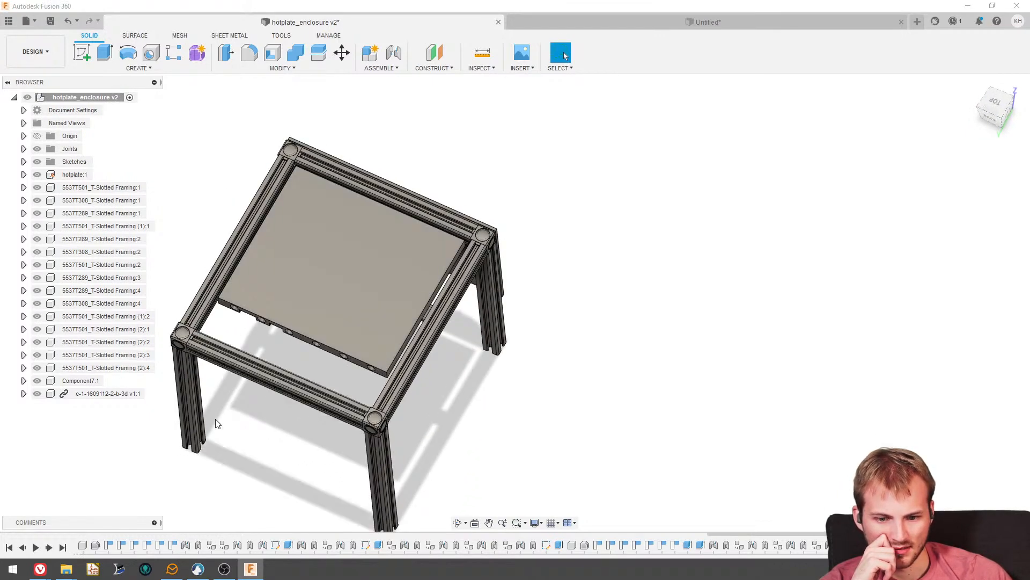
- Review the complete enclosure from the side, rear and front, checking the hotplate, front panel and inlet placement
{"action": "middle_click_drag", "start_coordinate": [295, 451], "coordinate": [230, 405], "text": "shift"}
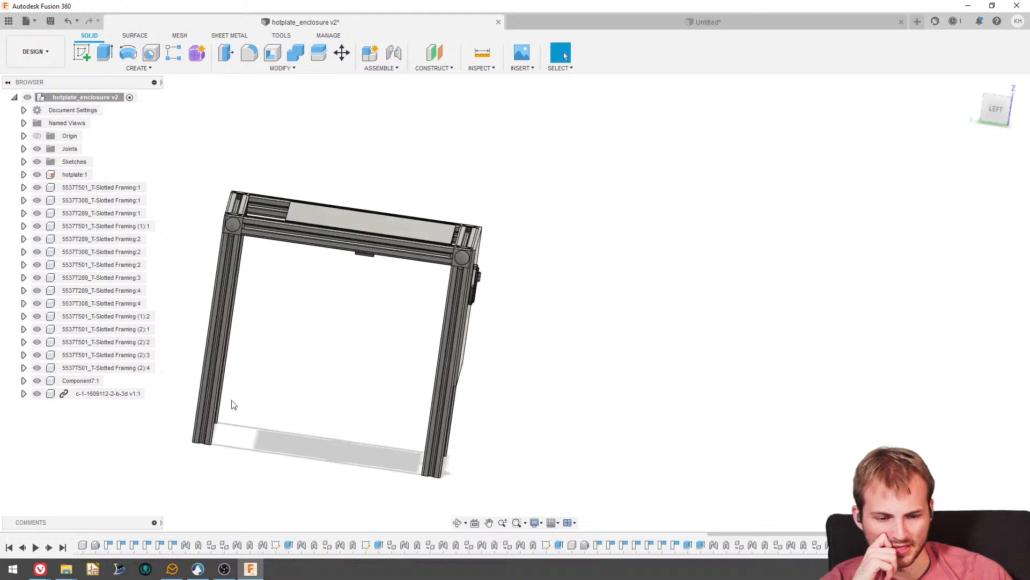
{"action": "left_click", "coordinate": [995, 109]}
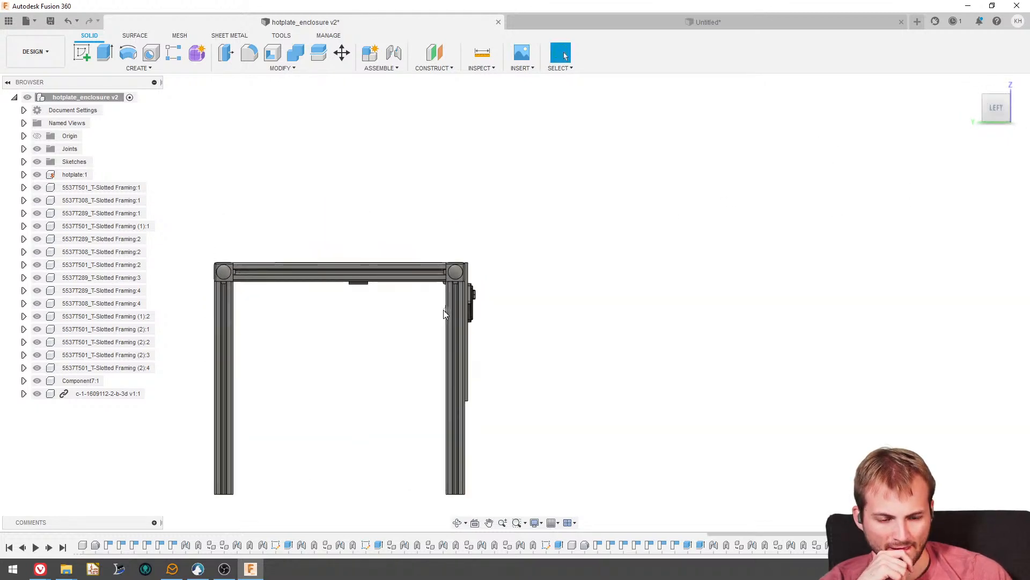
{"action": "middle_click_drag", "start_coordinate": [443, 310], "coordinate": [419, 319], "text": "shift"}
{"action": "scroll", "coordinate": [398, 350], "scroll_direction": "up", "scroll_amount": 3}
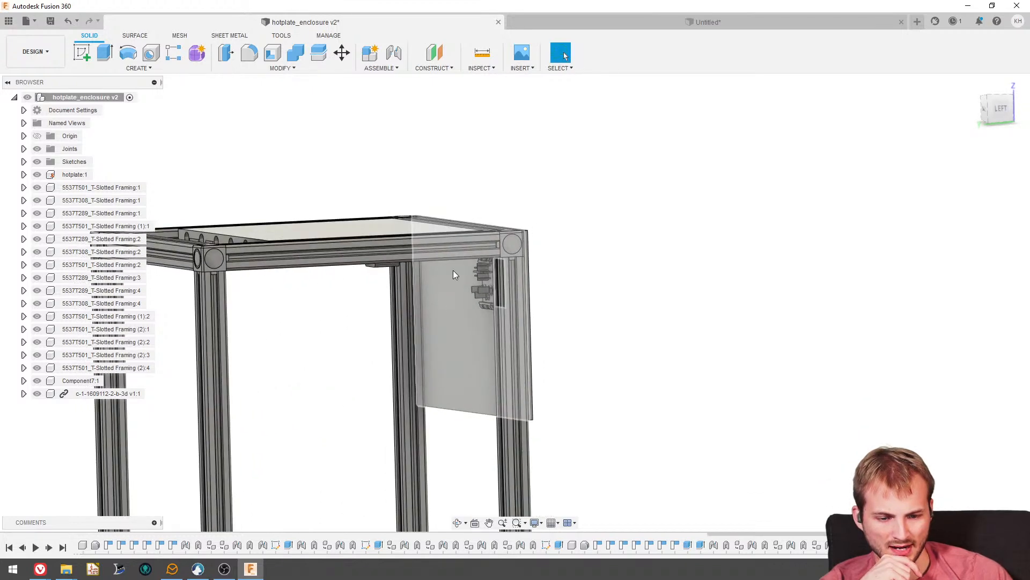
{"action": "middle_click_drag", "start_coordinate": [331, 328], "coordinate": [318, 387], "text": "shift"}
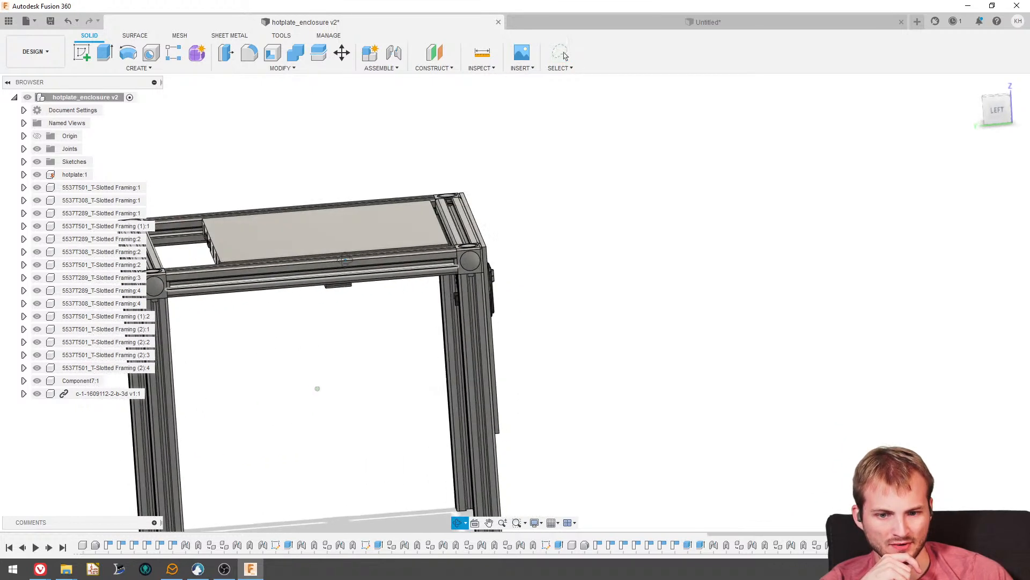
{"action": "middle_click_drag", "start_coordinate": [276, 236], "coordinate": [259, 266], "text": "shift"}
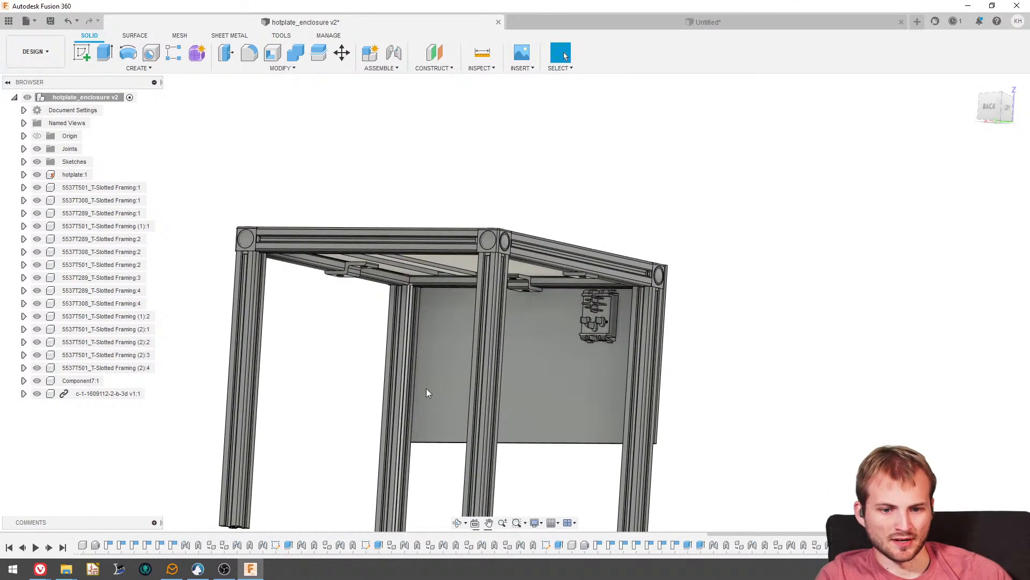
{"action": "scroll", "coordinate": [307, 327], "scroll_direction": "down", "scroll_amount": 4}
{"action": "middle_click_drag", "start_coordinate": [307, 304], "coordinate": [430, 351], "text": "shift"}
{"action": "scroll", "coordinate": [429, 351], "scroll_direction": "up", "scroll_amount": 3}
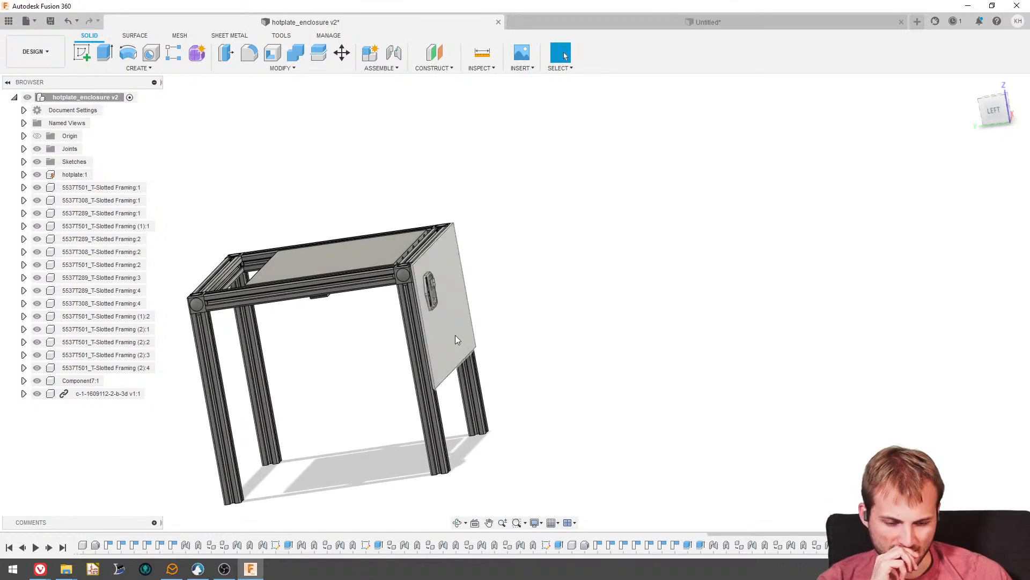
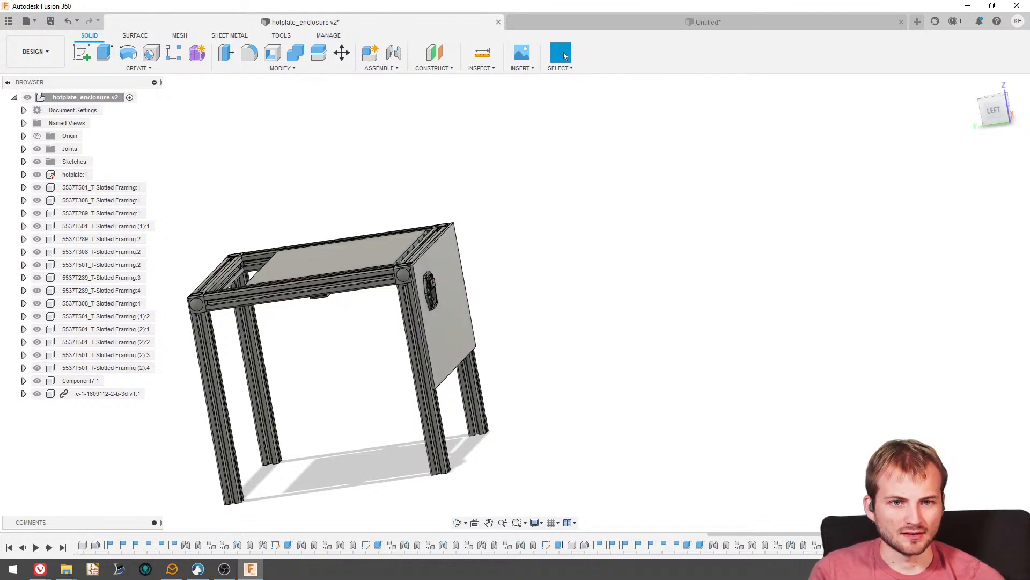
- Delete the joints that hold the front panel in place, accepting the deletion despite dependent timeline features
{"action": "middle_click_drag", "start_coordinate": [379, 167], "coordinate": [403, 317], "text": "shift"}
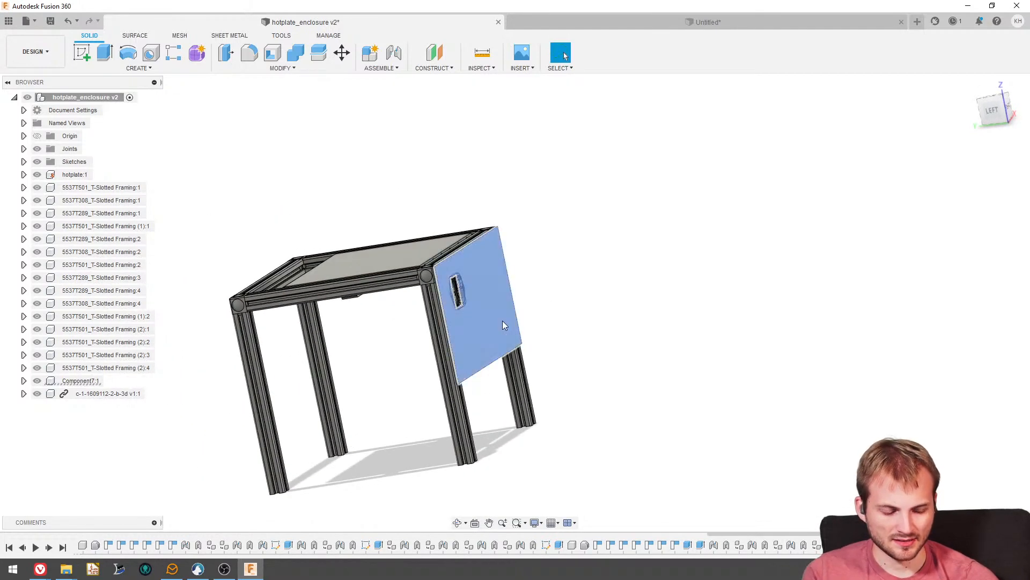
{"action": "scroll", "coordinate": [487, 346], "scroll_direction": "up", "scroll_amount": 3}
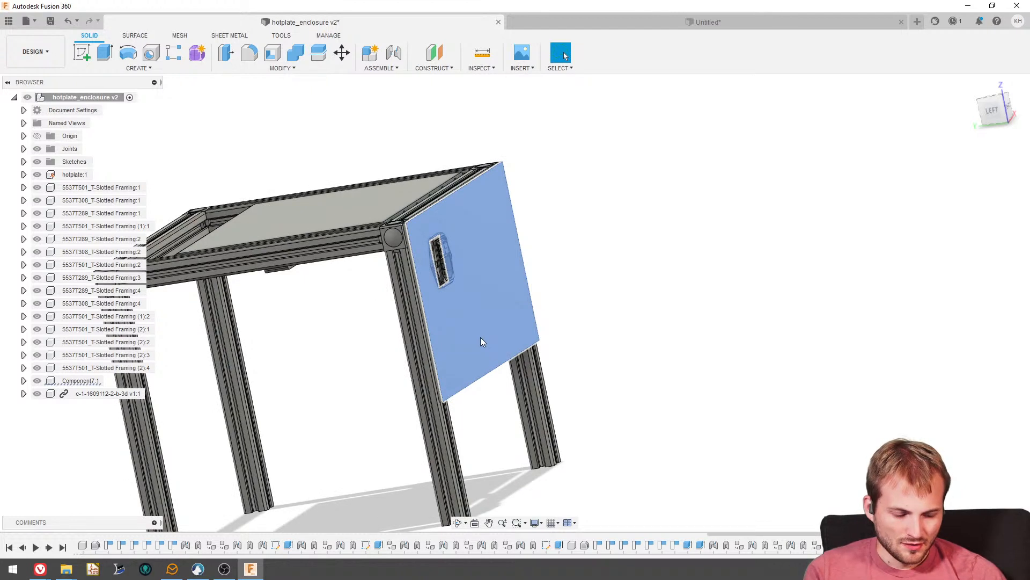
{"action": "left_click", "coordinate": [480, 338]}
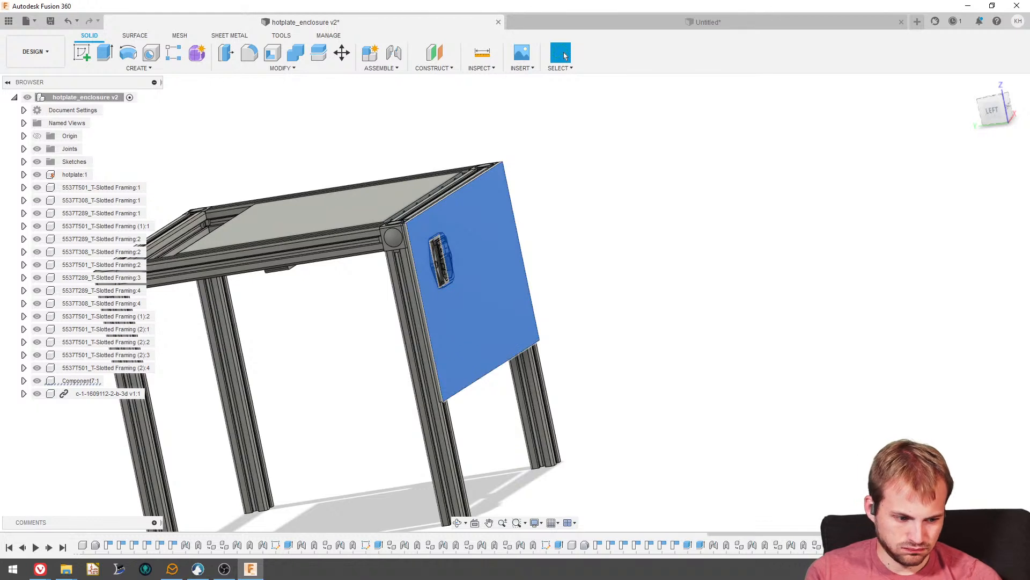
{"action": "key", "text": "e"}
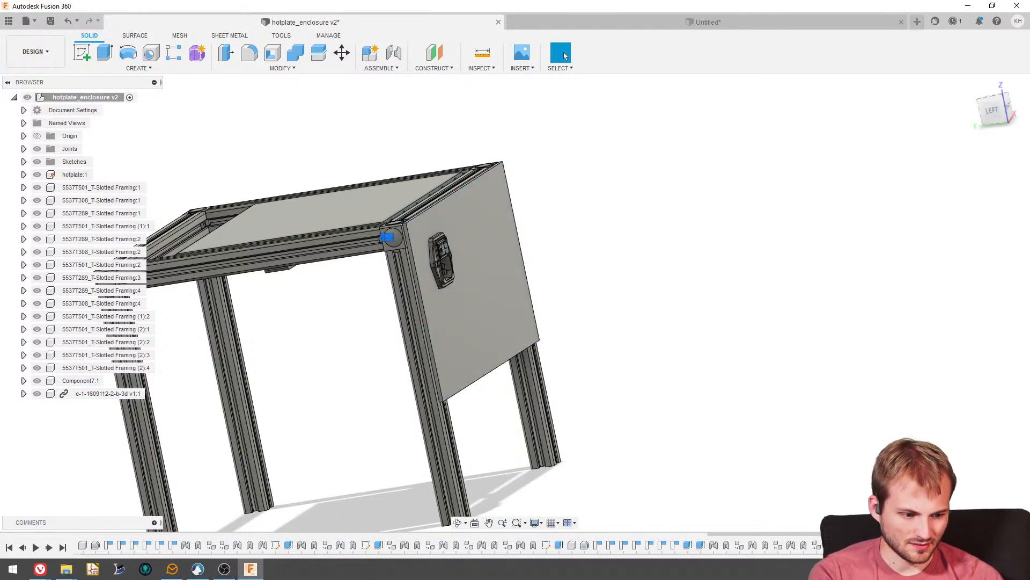
{"action": "key", "text": "Delete"}
{"action": "key", "text": "Delete"}
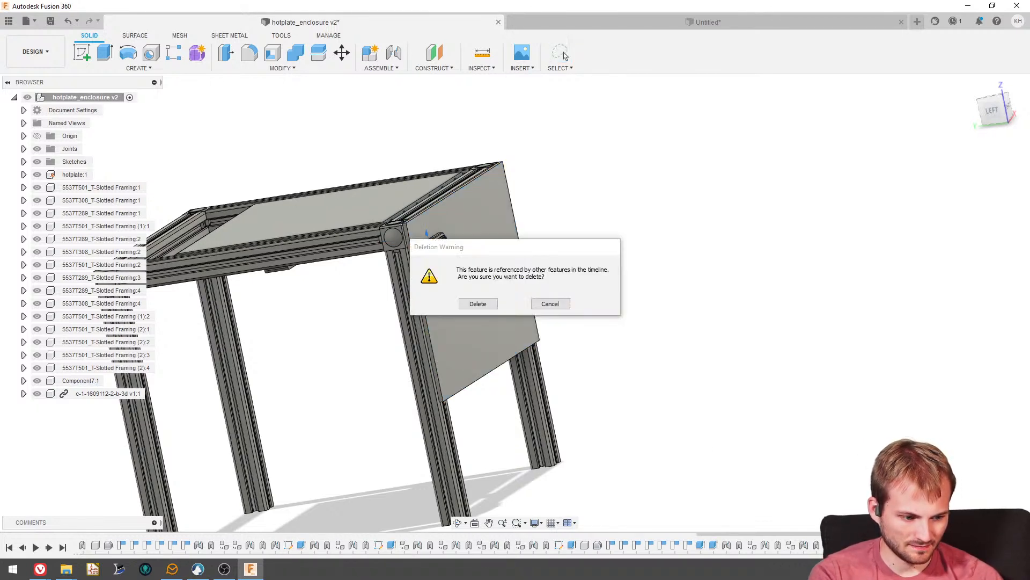
{"action": "left_click", "coordinate": [476, 303]}
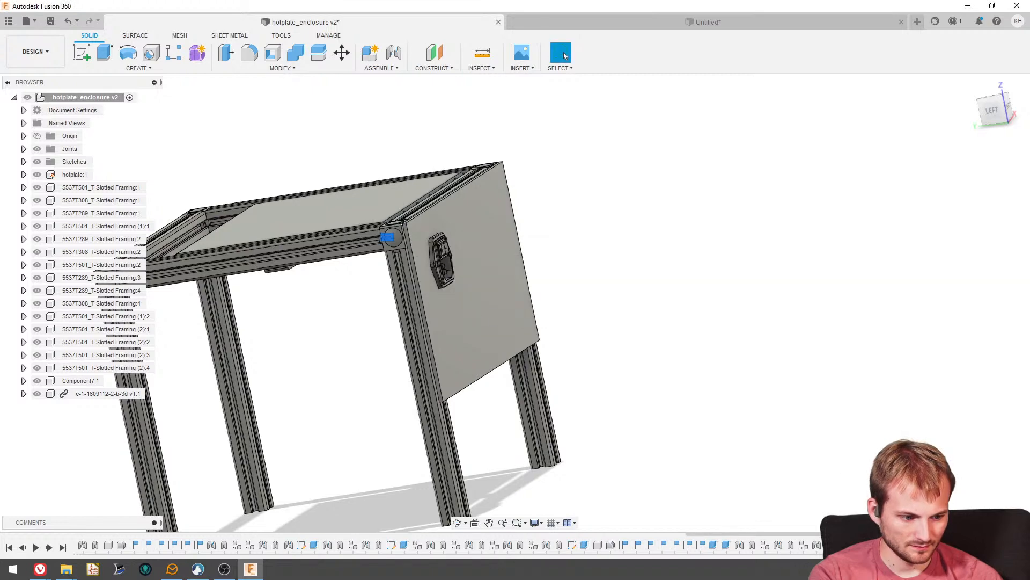
- Move the loose panel from the front of the enclosure to just outside the rear end of the frame
{"action": "left_click_drag", "start_coordinate": [472, 325], "coordinate": [224, 371]}
{"action": "middle_click_drag", "start_coordinate": [319, 372], "coordinate": [353, 366], "text": "shift"}
{"action": "left_click_drag", "start_coordinate": [275, 368], "coordinate": [144, 374]}
{"action": "scroll", "coordinate": [675, 286], "scroll_direction": "down", "scroll_amount": 4}
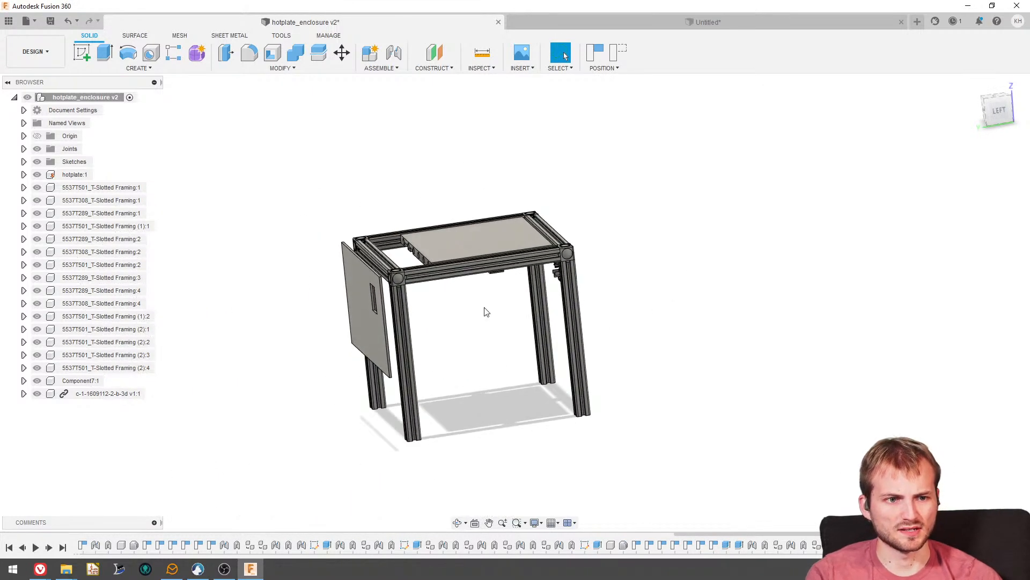
{"action": "scroll", "coordinate": [381, 314], "scroll_direction": "up", "scroll_amount": 5}
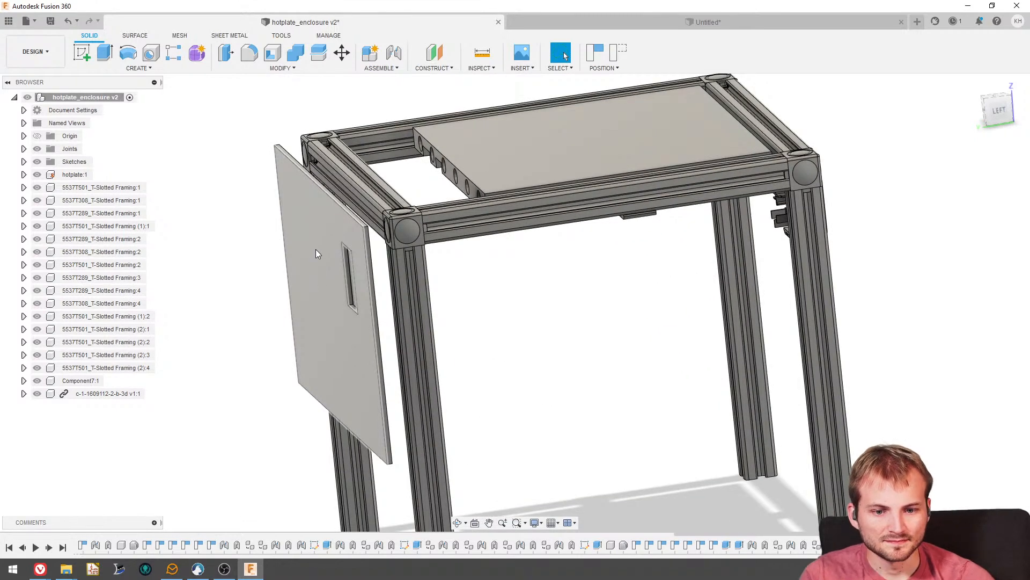
{"action": "middle_click_drag", "start_coordinate": [315, 254], "coordinate": [287, 249], "text": "shift"}
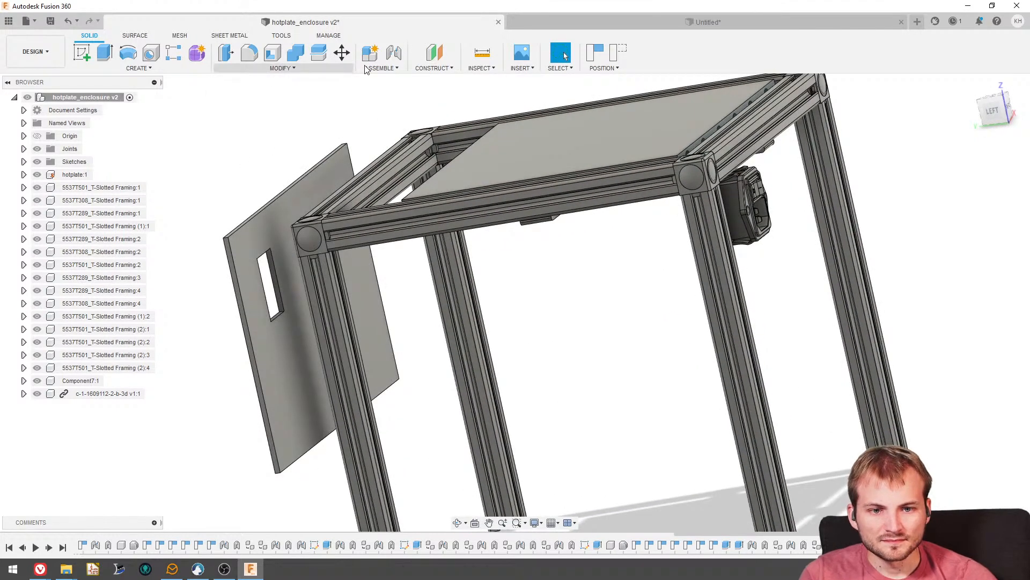
- Create a planar joint from the panel's upper corner near the cutout to the end of the upper rear rail, flipped at -90 deg
{"action": "left_click", "coordinate": [393, 52]}
{"action": "left_click", "coordinate": [370, 280]}
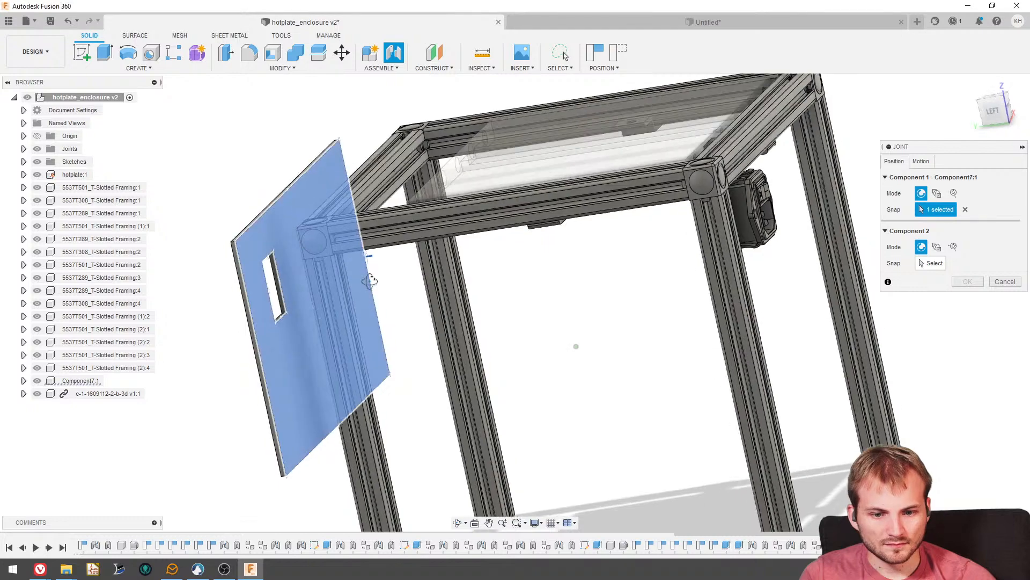
{"action": "middle_click_drag", "start_coordinate": [370, 280], "coordinate": [456, 273], "text": "shift"}
{"action": "scroll", "coordinate": [463, 271], "scroll_direction": "up", "scroll_amount": 5}
{"action": "scroll", "coordinate": [456, 274], "scroll_direction": "down", "scroll_amount": 4}
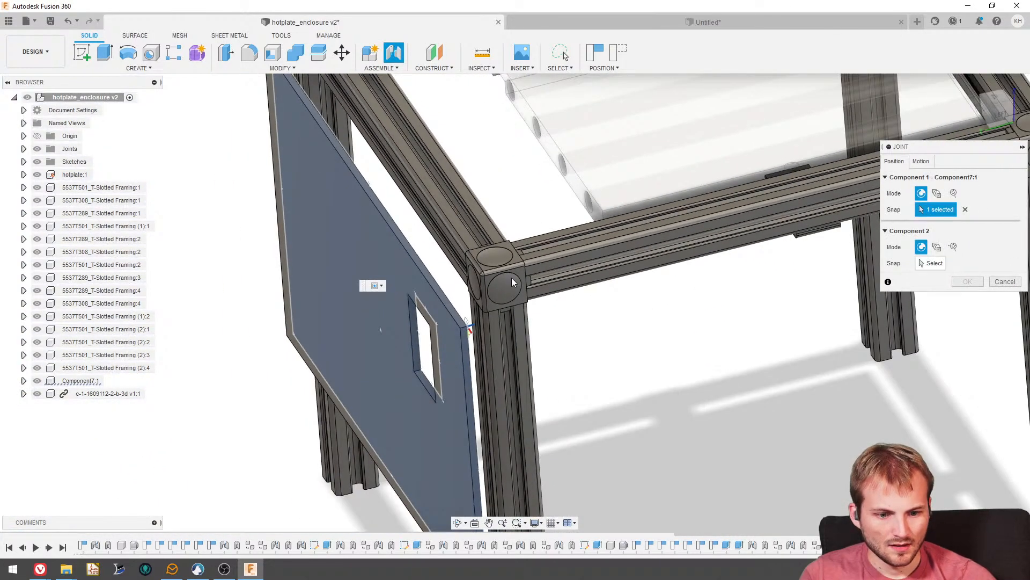
{"action": "left_click", "coordinate": [965, 209]}
{"action": "middle_click_drag", "start_coordinate": [483, 230], "coordinate": [432, 218], "text": "shift"}
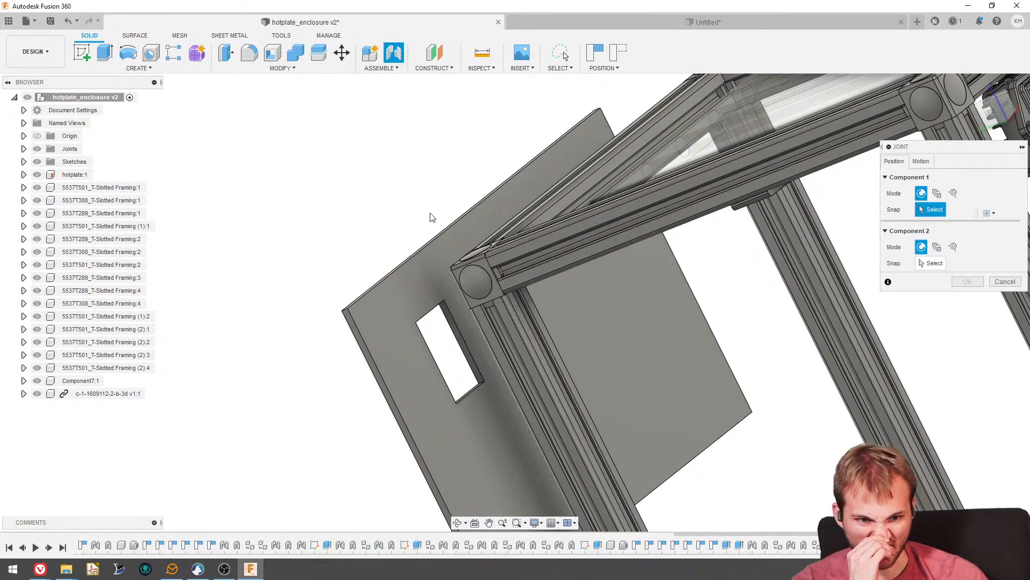
{"action": "left_click", "coordinate": [402, 298]}
{"action": "middle_click_drag", "start_coordinate": [441, 288], "coordinate": [503, 265], "text": "shift"}
{"action": "scroll", "coordinate": [491, 258], "scroll_direction": "up", "scroll_amount": 4}
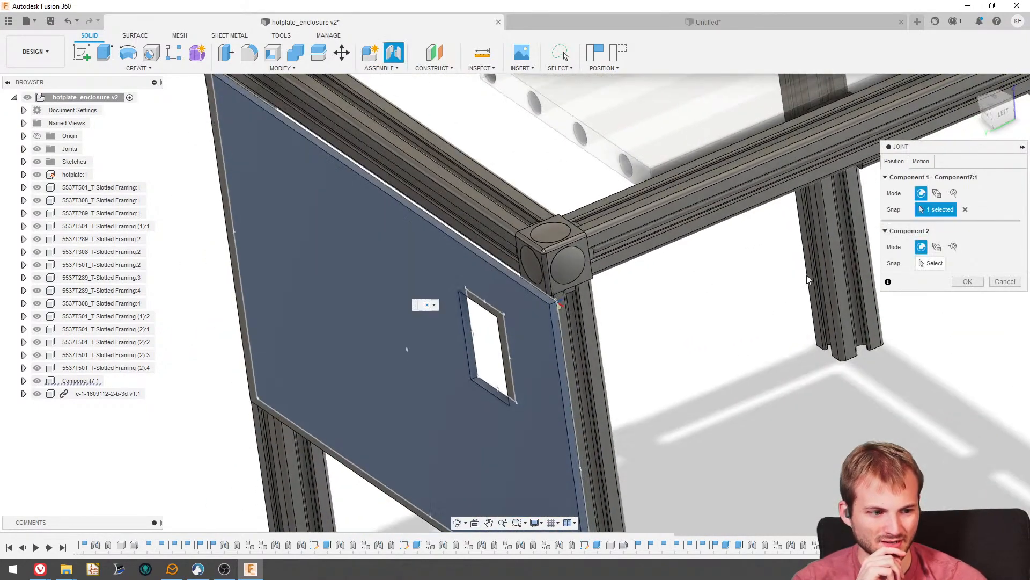
{"action": "scroll", "coordinate": [504, 231], "scroll_direction": "up", "scroll_amount": 3}
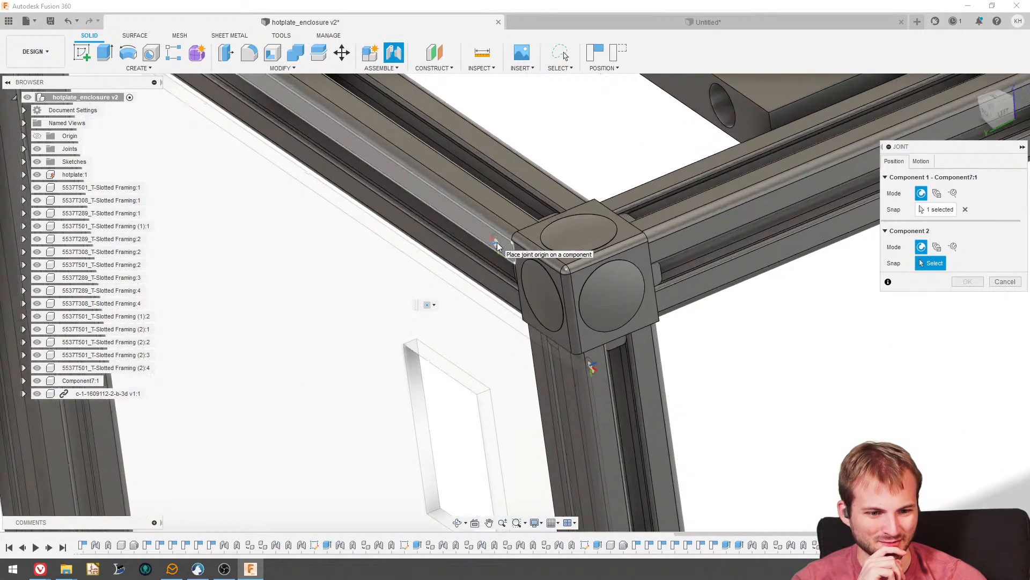
{"action": "left_click", "coordinate": [497, 247]}
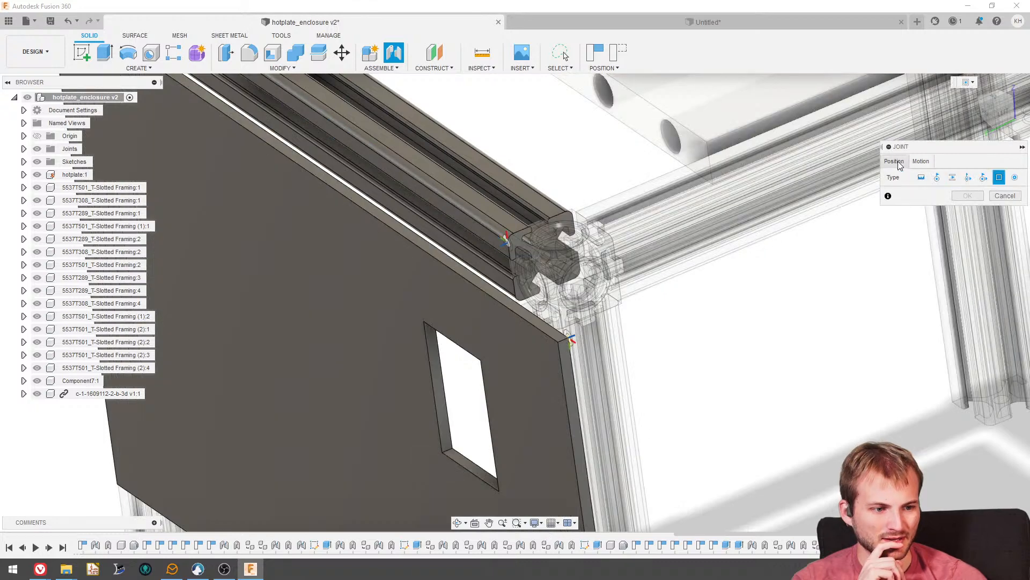
{"action": "left_click", "coordinate": [924, 360]}
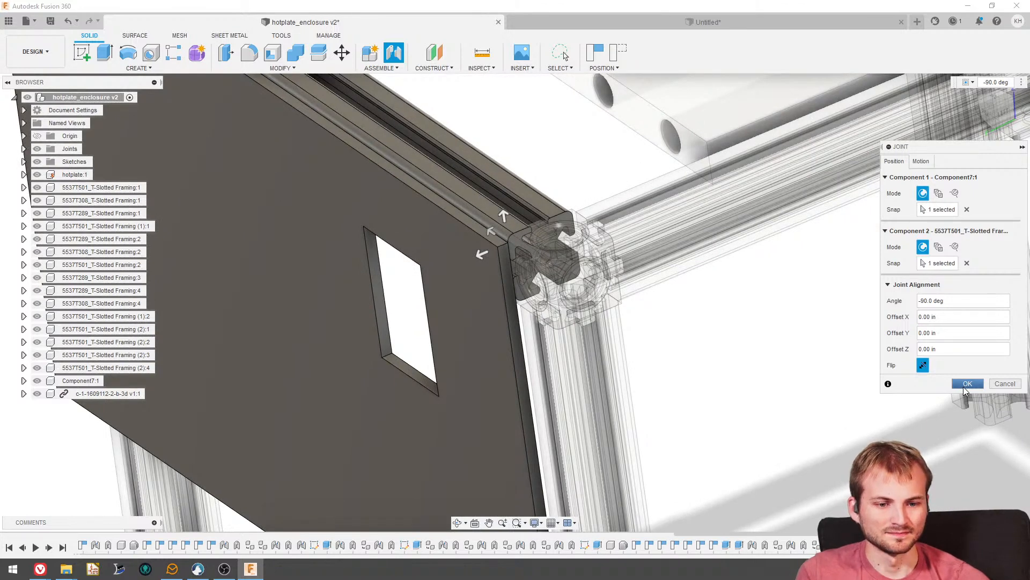
{"action": "left_click", "coordinate": [968, 383]}
- Slide the rear panel within its plane so its upper corner lines up with the frame's corner, viewed straight from the back
{"action": "scroll", "coordinate": [510, 325], "scroll_direction": "down", "scroll_amount": 5}
{"action": "middle_click_drag", "start_coordinate": [481, 315], "coordinate": [534, 322], "text": "shift"}
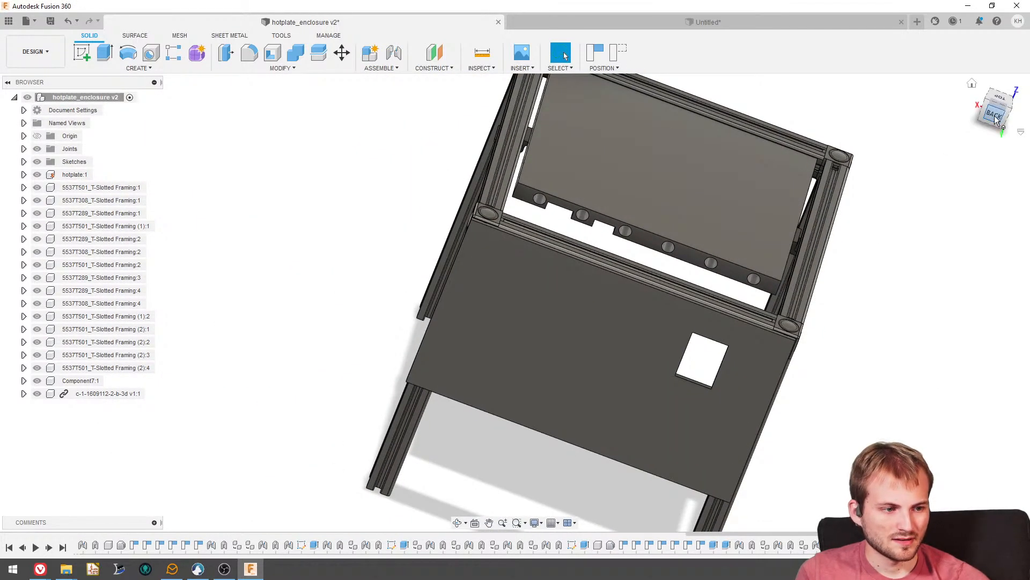
{"action": "left_click", "coordinate": [994, 116]}
{"action": "scroll", "coordinate": [513, 337], "scroll_direction": "up", "scroll_amount": 5}
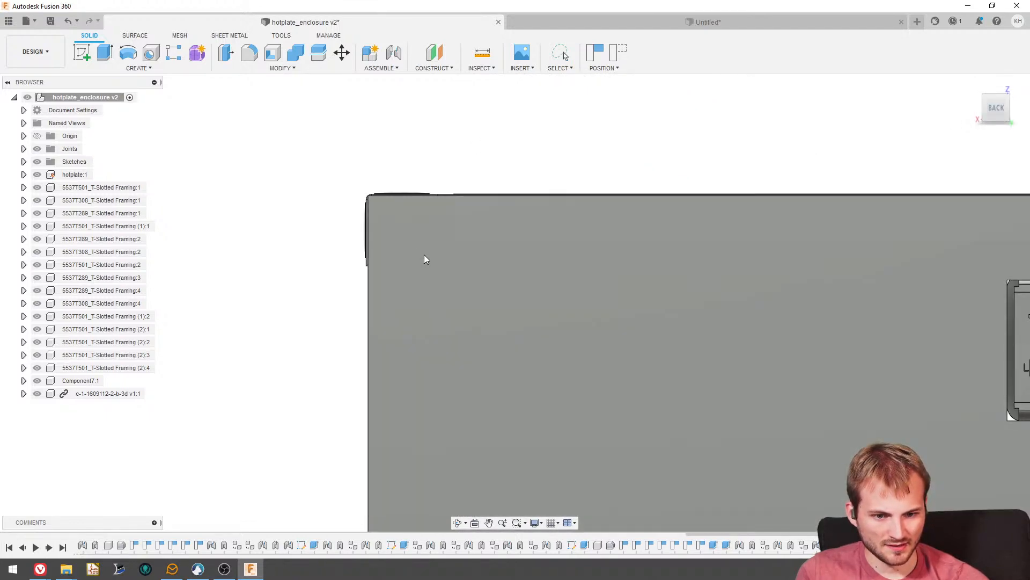
{"action": "scroll", "coordinate": [424, 259], "scroll_direction": "down", "scroll_amount": 4}
{"action": "scroll", "coordinate": [742, 236], "scroll_direction": "up", "scroll_amount": 4}
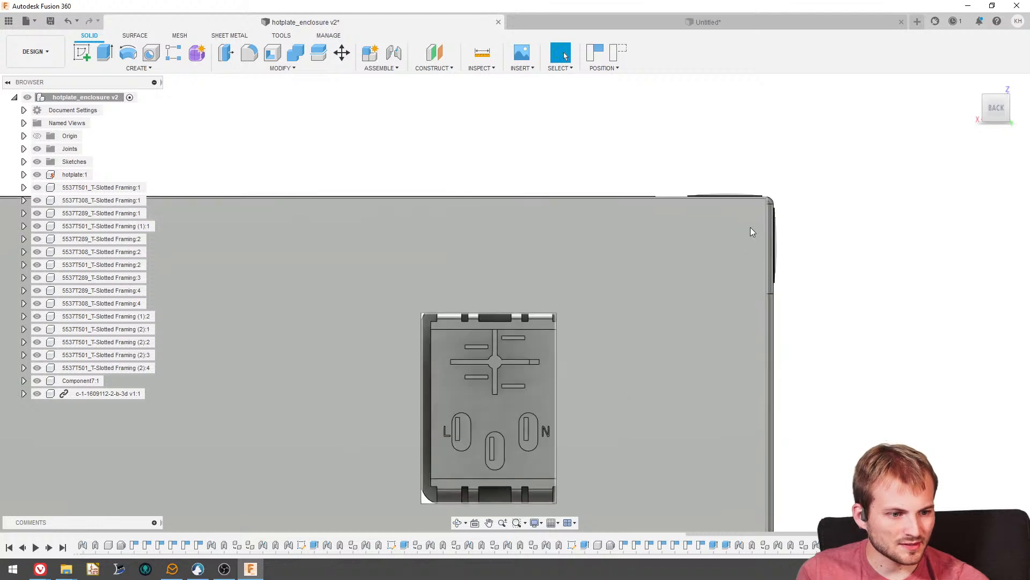
{"action": "scroll", "coordinate": [751, 232], "scroll_direction": "up", "scroll_amount": 2}
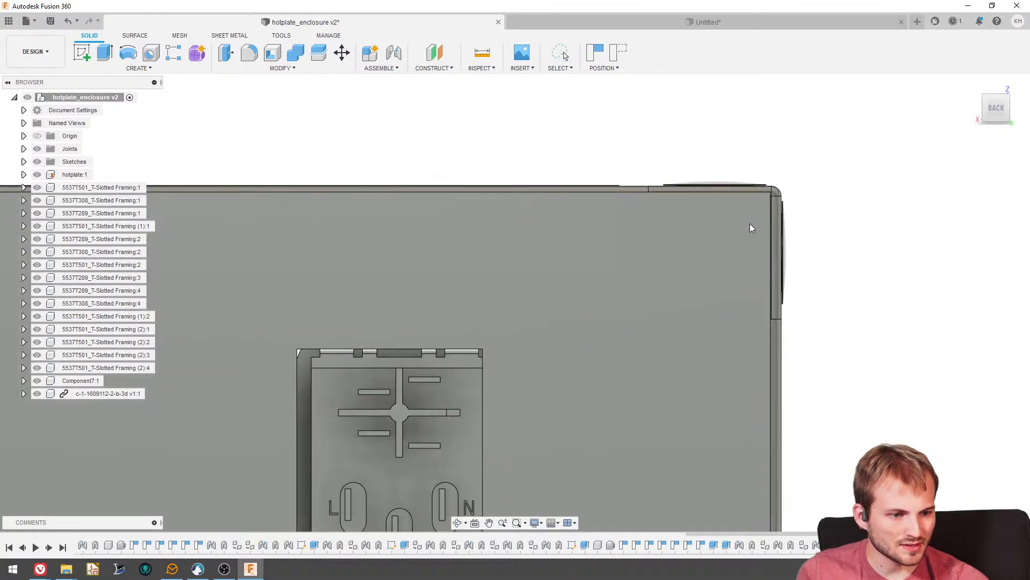
{"action": "left_click_drag", "start_coordinate": [750, 224], "coordinate": [753, 225]}
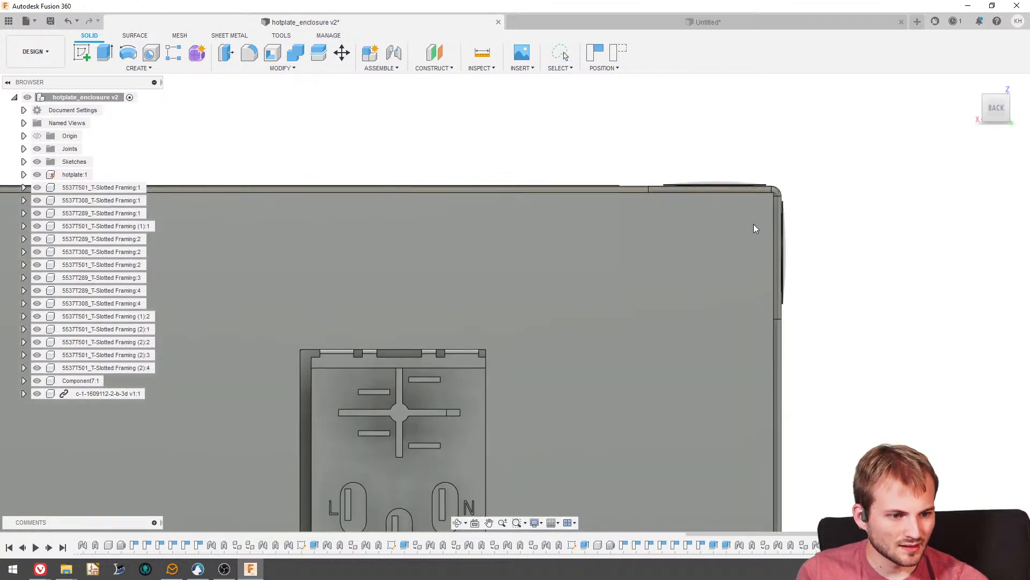
- Lock the rear panel to the upper rear rail with a rigid as-built joint, accepting the additional joint between them
{"action": "left_click", "coordinate": [380, 68]}
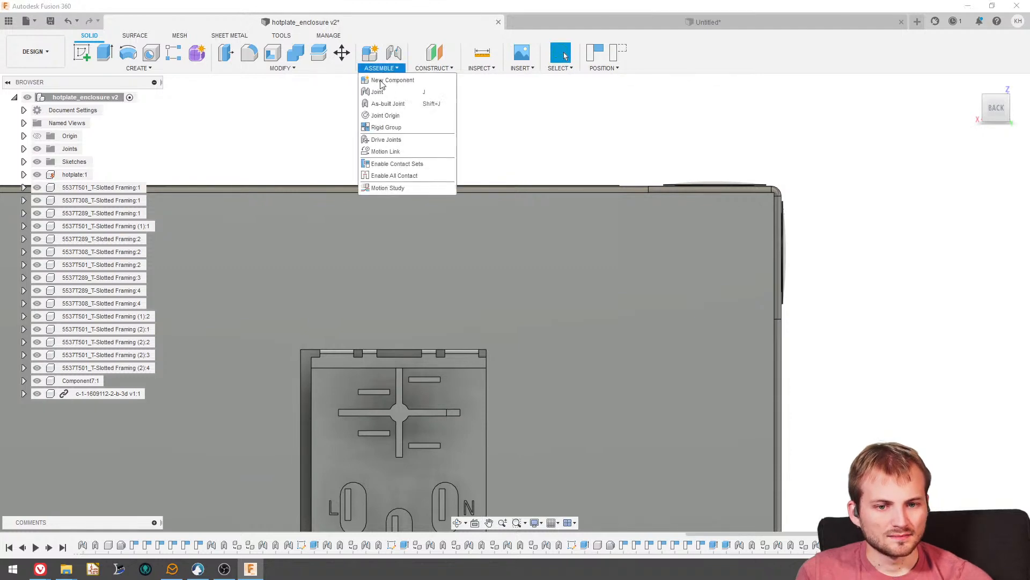
{"action": "left_click", "coordinate": [398, 102]}
{"action": "scroll", "coordinate": [504, 230], "scroll_direction": "down", "scroll_amount": 6}
{"action": "left_click", "coordinate": [507, 236]}
{"action": "middle_click_drag", "start_coordinate": [507, 236], "coordinate": [491, 267], "text": "shift"}
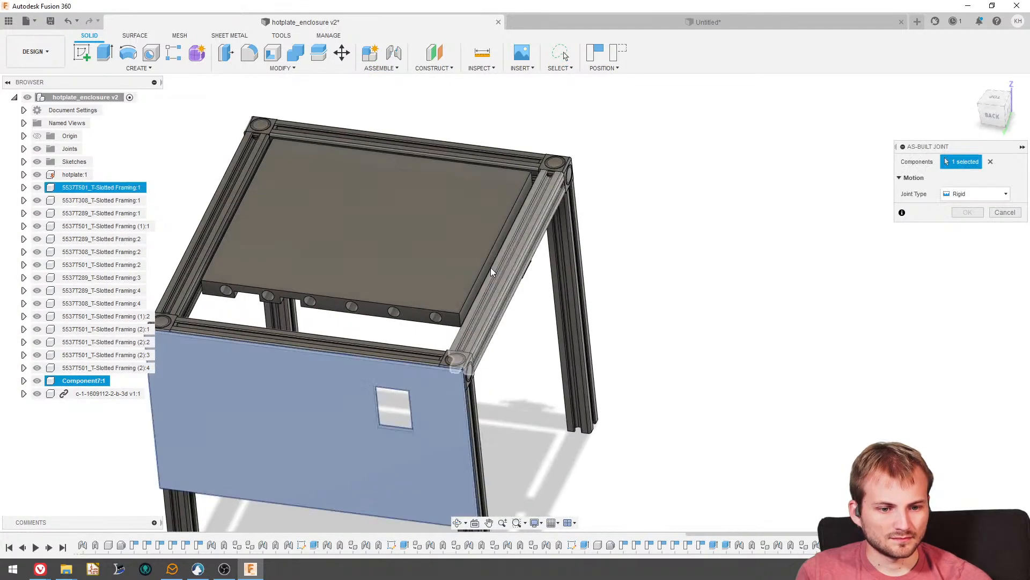
{"action": "scroll", "coordinate": [475, 357], "scroll_direction": "up", "scroll_amount": 4}
{"action": "left_click", "coordinate": [418, 371]}
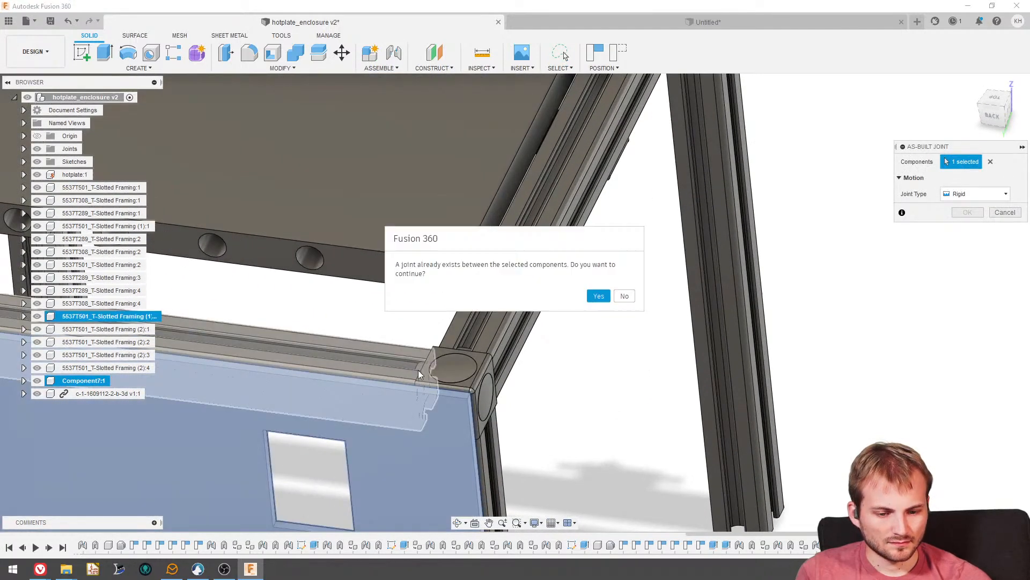
{"action": "left_click", "coordinate": [598, 296]}
{"action": "left_click", "coordinate": [967, 228]}
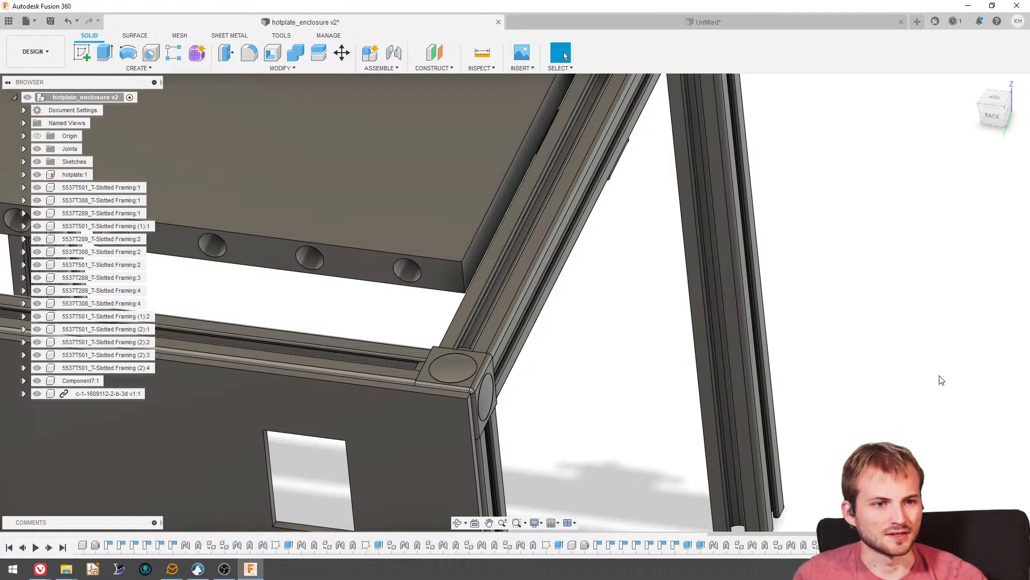
- Inspect the enclosure around the hotplate and switch to Discord to view the reference photo of the wired hotplate
{"action": "scroll", "coordinate": [737, 220], "scroll_direction": "down", "scroll_amount": 4}
{"action": "middle_click_drag", "start_coordinate": [609, 271], "coordinate": [446, 220], "text": "shift"}
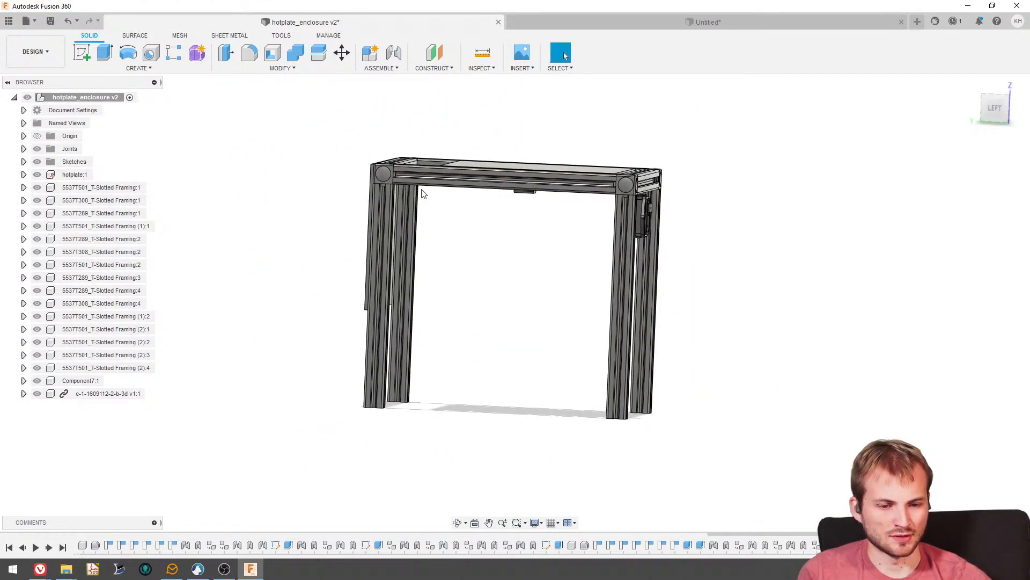
{"action": "middle_click_drag", "start_coordinate": [581, 238], "coordinate": [590, 277], "text": "shift"}
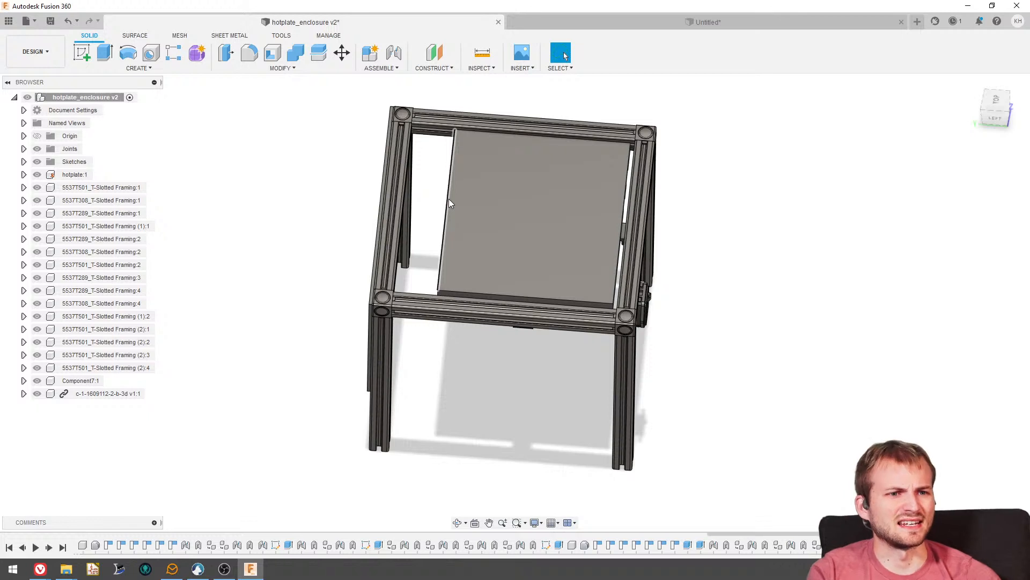
{"action": "middle_click_drag", "start_coordinate": [471, 197], "coordinate": [469, 146], "text": "shift"}
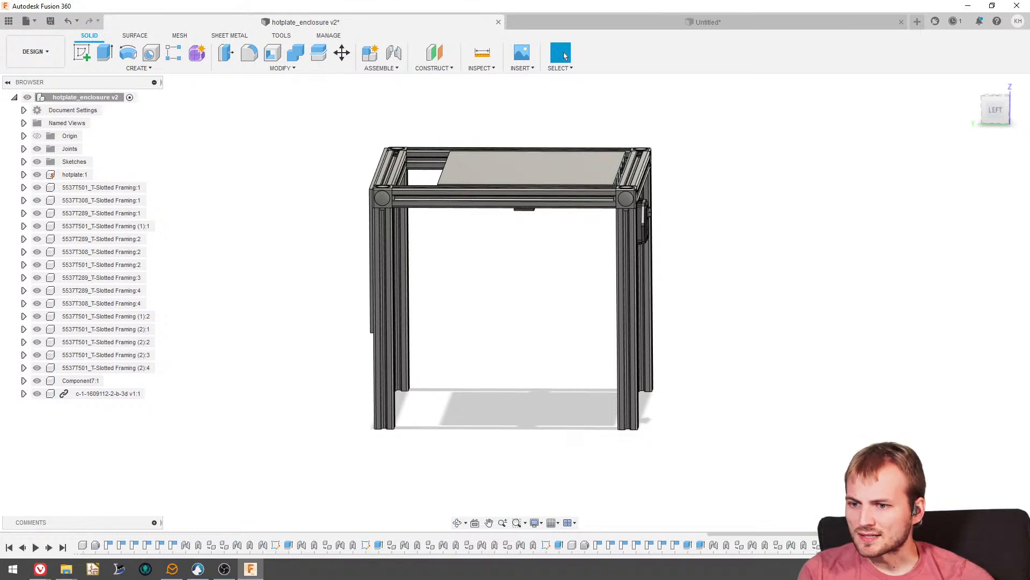
{"action": "key", "text": "alt+Tab"}
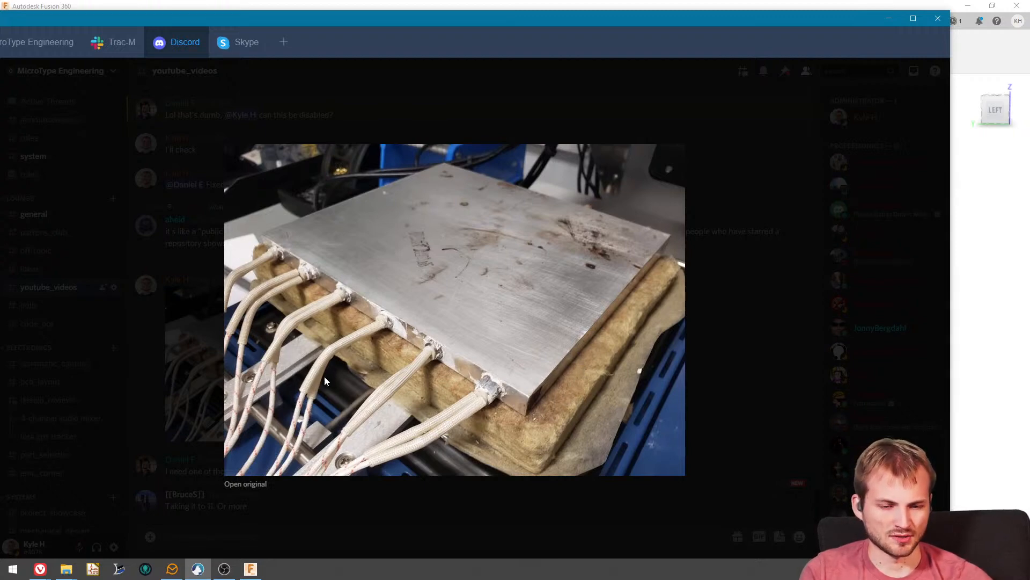
{"action": "left_click_drag", "start_coordinate": [336, 24], "coordinate": [0, 16]}
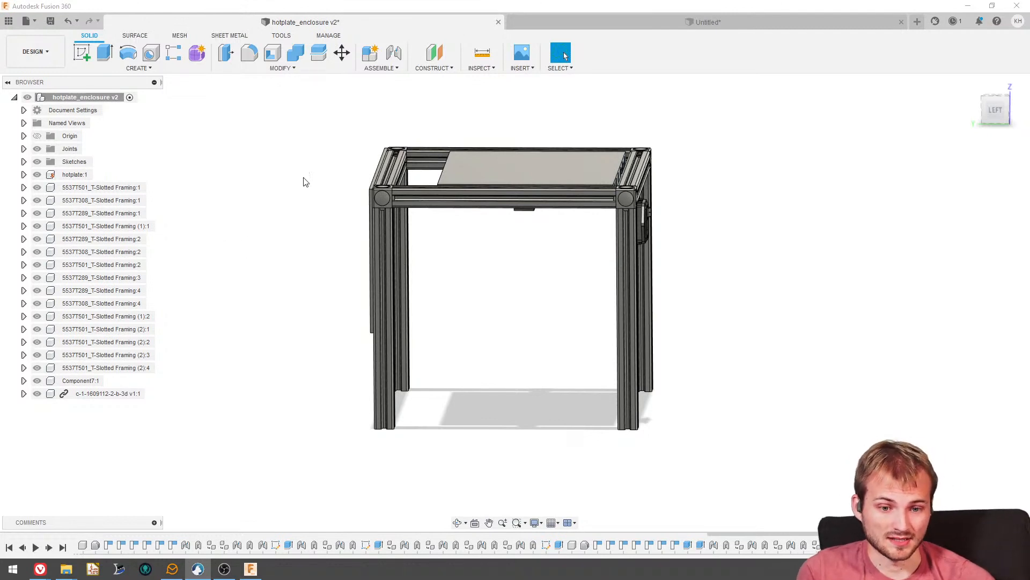
- Select the IEC C14 inlet component for Move/Copy and rotate it 180 deg so it faces the rear end of the frame
{"action": "middle_click_drag", "start_coordinate": [503, 225], "coordinate": [506, 201], "text": "shift"}
{"action": "scroll", "coordinate": [510, 244], "scroll_direction": "up", "scroll_amount": 3}
{"action": "middle_click_drag", "start_coordinate": [510, 245], "coordinate": [648, 207], "text": "shift"}
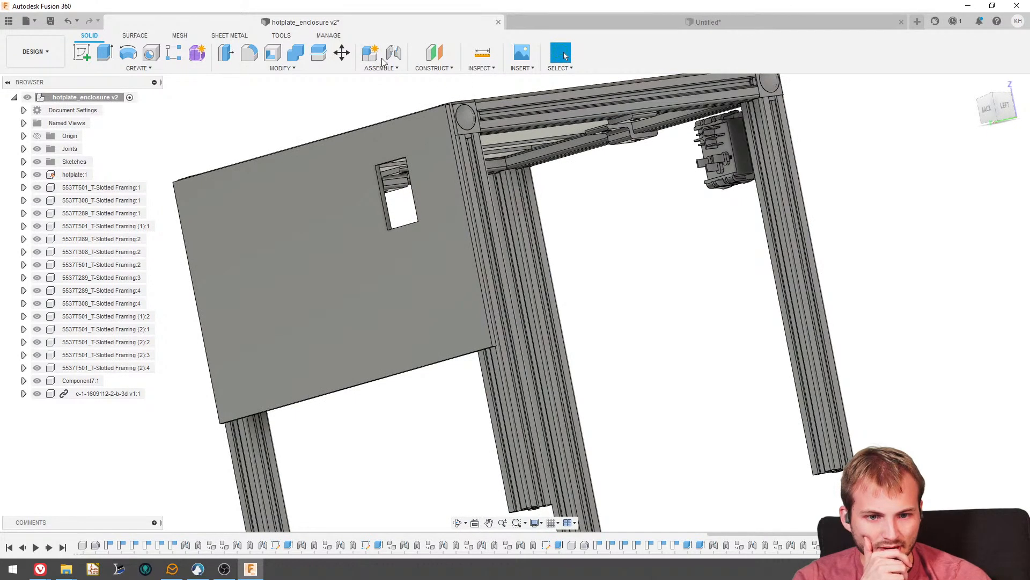
{"action": "left_click", "coordinate": [341, 52]}
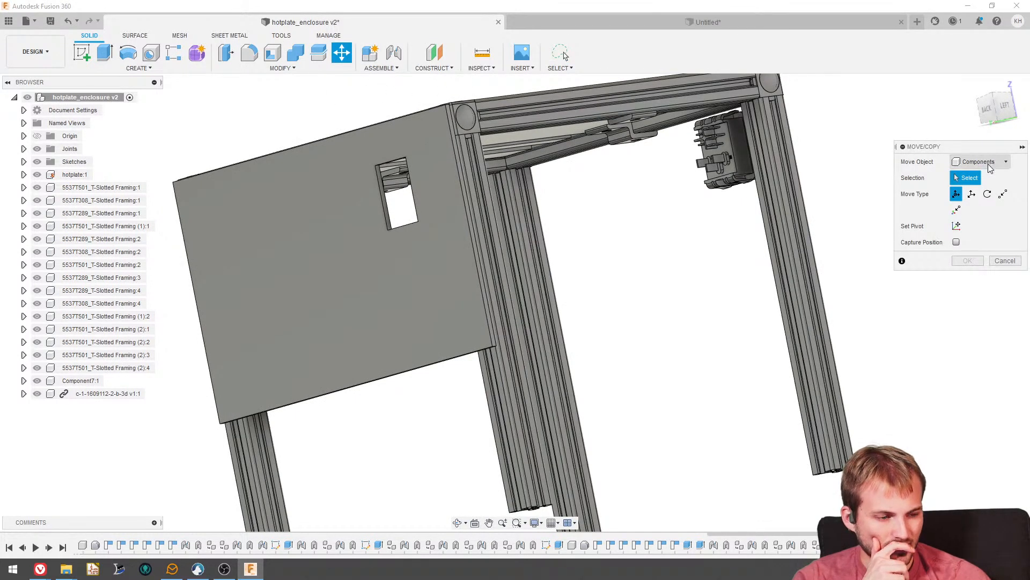
{"action": "left_click", "coordinate": [987, 163]}
{"action": "left_click", "coordinate": [986, 240]}
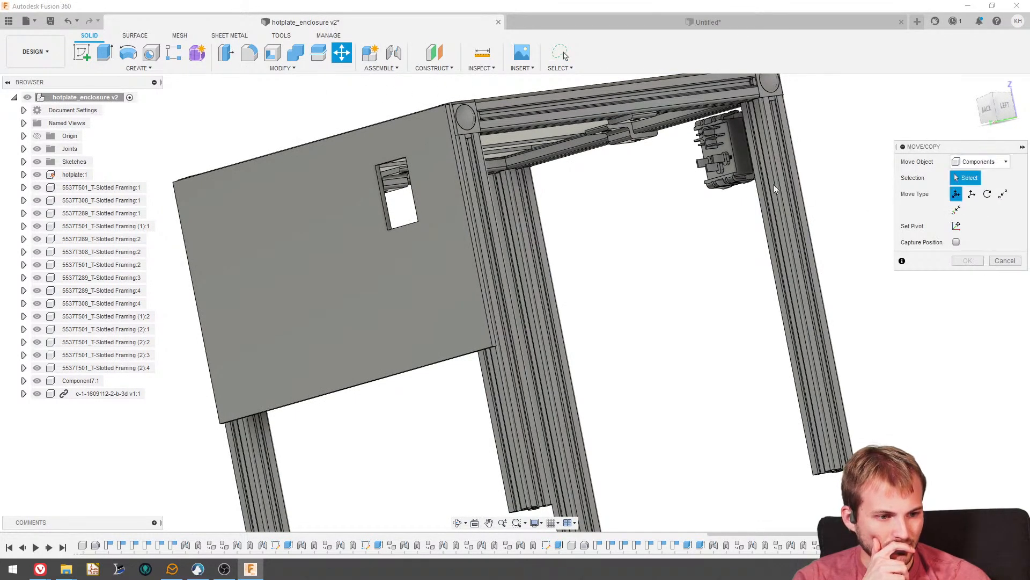
{"action": "left_click", "coordinate": [739, 152]}
{"action": "middle_click_drag", "start_coordinate": [777, 152], "coordinate": [753, 209], "text": "shift"}
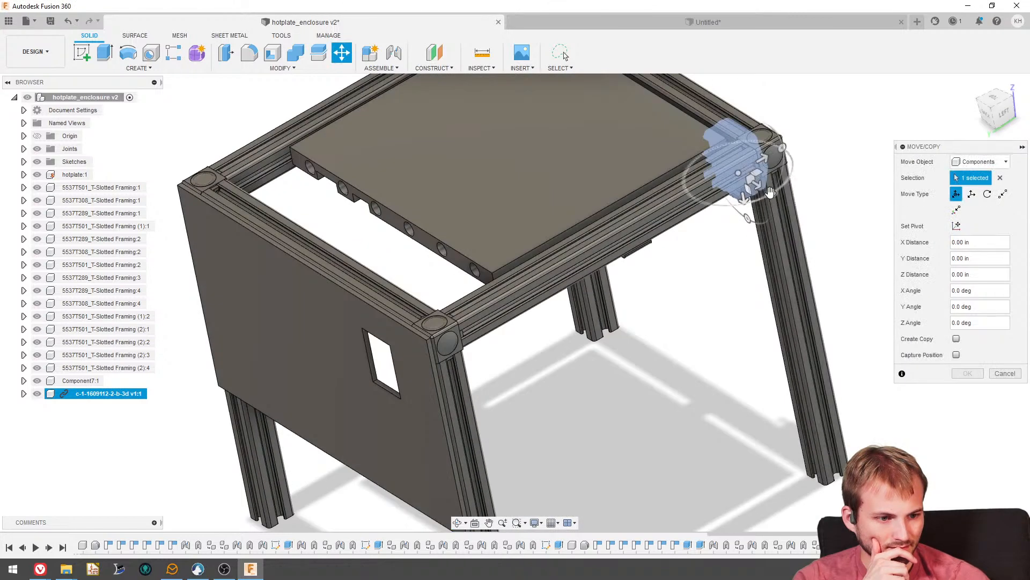
{"action": "left_click_drag", "start_coordinate": [770, 194], "coordinate": [688, 140]}
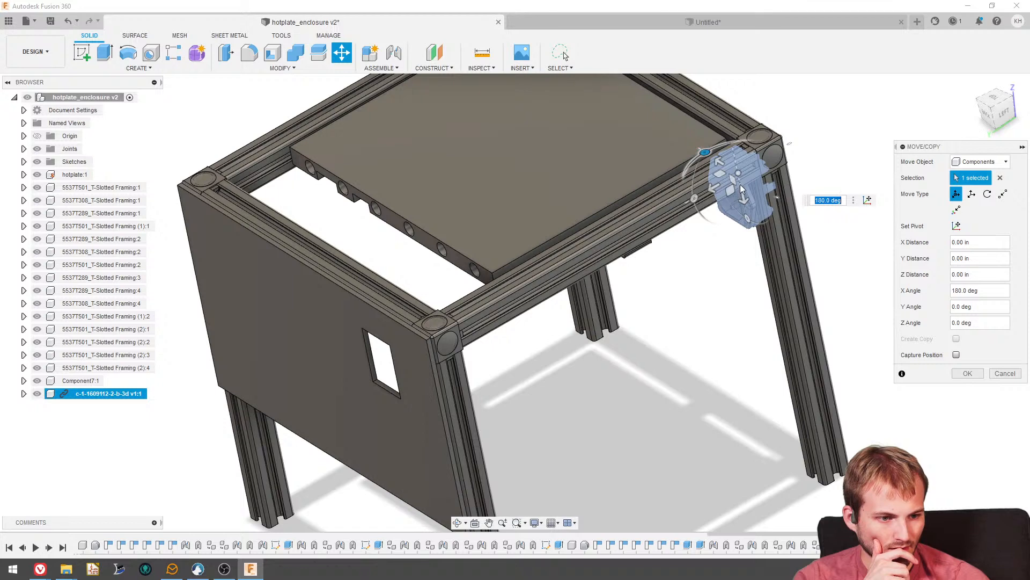
- Move the inlet to the outside of the rear panel and bring it close to the cutout, viewed straight from the back
{"action": "left_click_drag", "start_coordinate": [741, 187], "coordinate": [301, 446]}
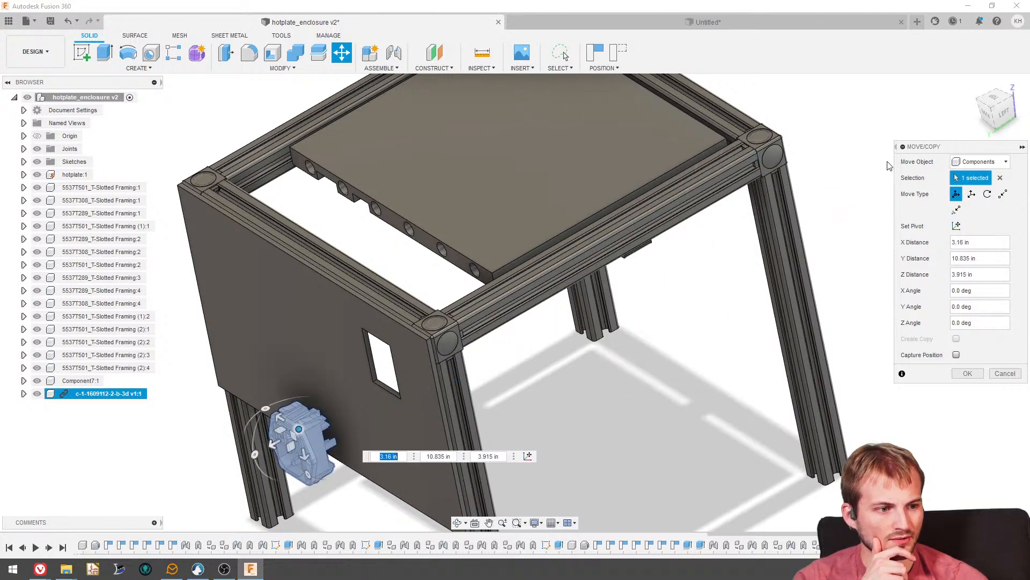
{"action": "scroll", "coordinate": [647, 373], "scroll_direction": "down", "scroll_amount": 4}
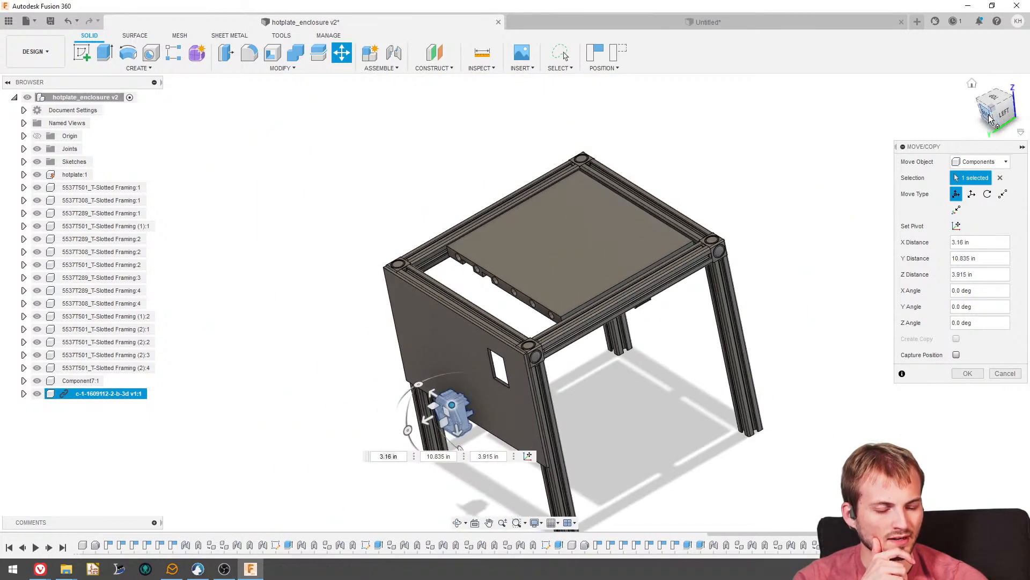
{"action": "left_click", "coordinate": [990, 119]}
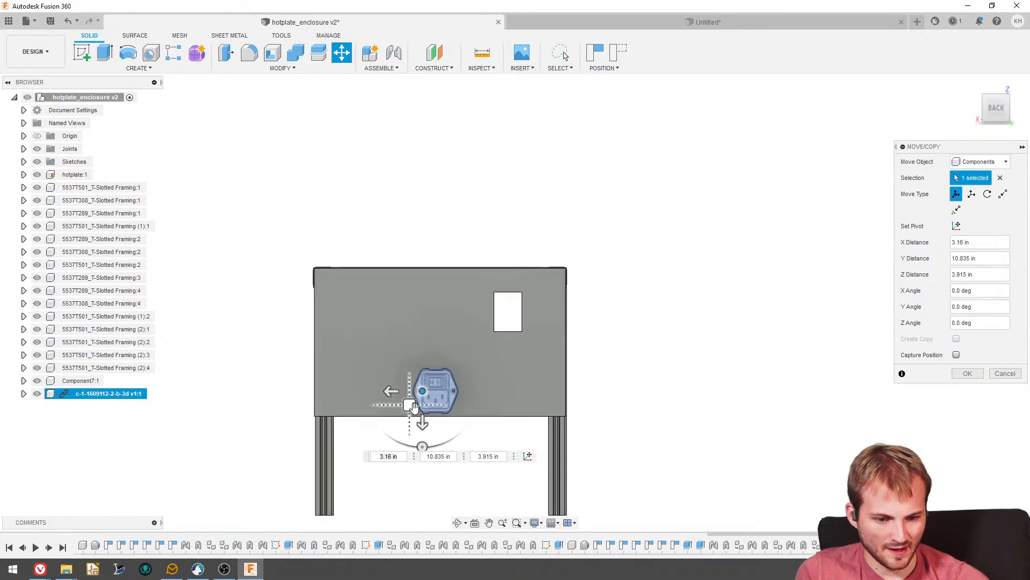
{"action": "left_click_drag", "start_coordinate": [413, 406], "coordinate": [481, 324]}
{"action": "scroll", "coordinate": [520, 326], "scroll_direction": "up", "scroll_amount": 4}
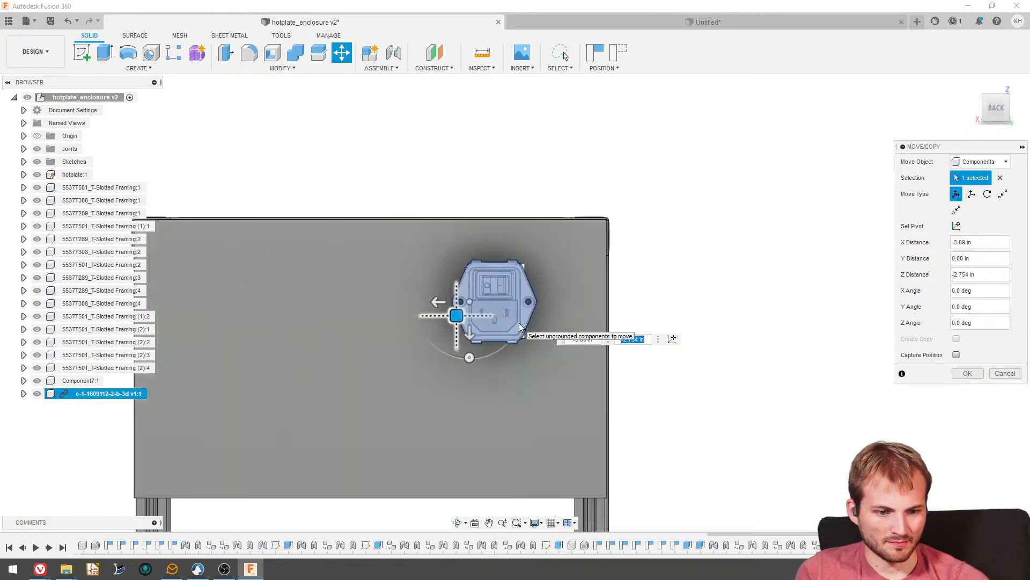
{"action": "scroll", "coordinate": [521, 322], "scroll_direction": "up", "scroll_amount": 3}
- Fine-position the inlet over the panel cutout in the front view, at about -3.099 in X and -2.865 in Z distance, and apply the move
{"action": "left_click", "coordinate": [1017, 108]}
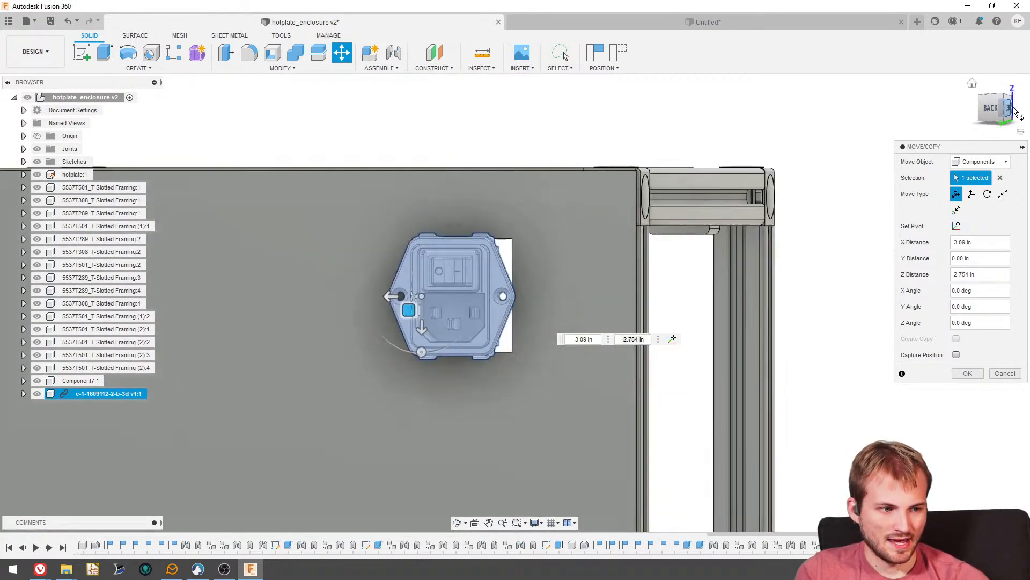
{"action": "left_click", "coordinate": [1016, 112]}
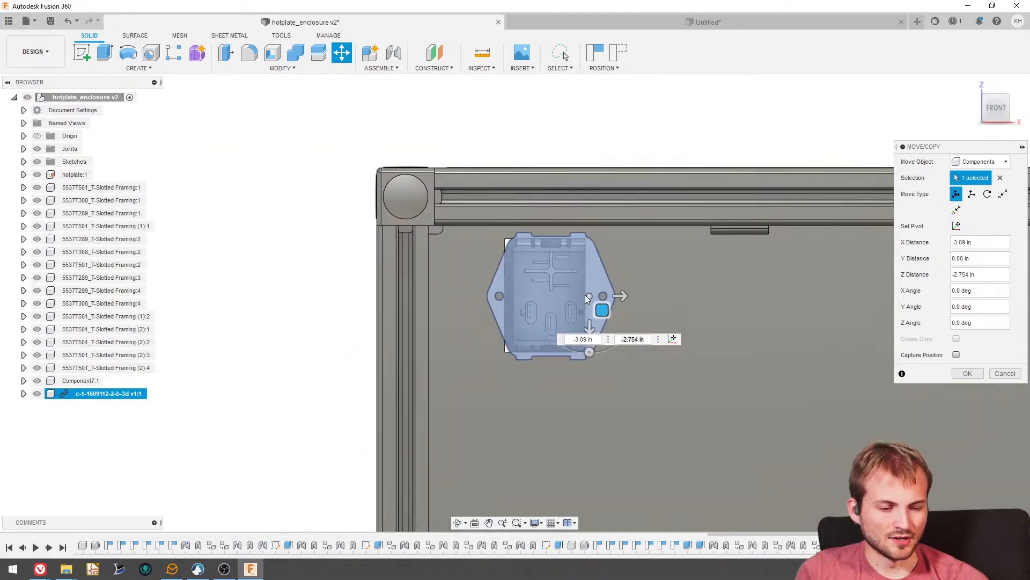
{"action": "scroll", "coordinate": [601, 296], "scroll_direction": "up", "scroll_amount": 2}
{"action": "left_click_drag", "start_coordinate": [605, 299], "coordinate": [591, 299]}
{"action": "scroll", "coordinate": [713, 300], "scroll_direction": "down", "scroll_amount": 2}
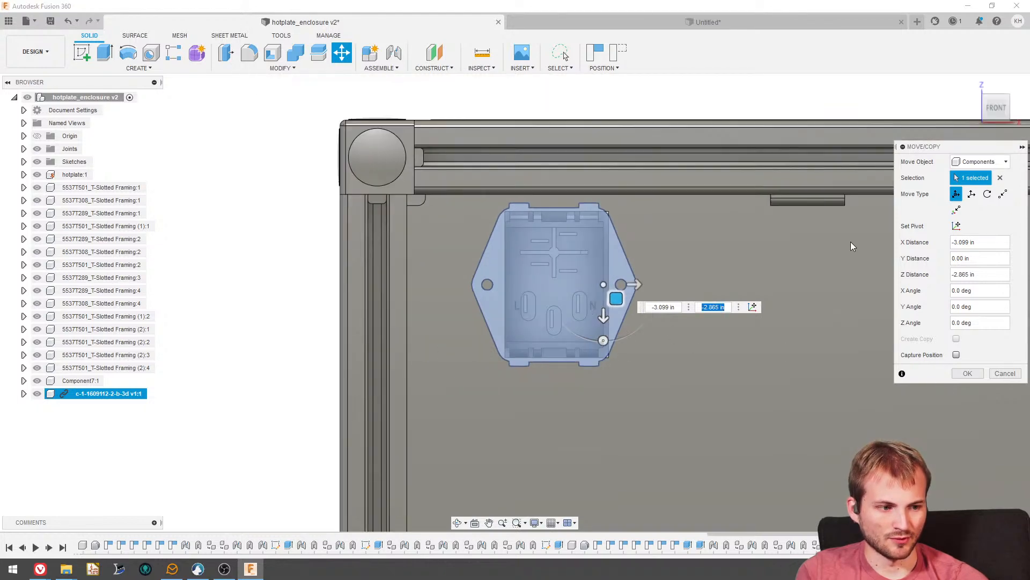
{"action": "left_click", "coordinate": [966, 374]}
- Create a planar joint from the back face of the inlet's flange to the rear panel's outer face, flipped with the angle at 180 deg
{"action": "middle_click_drag", "start_coordinate": [582, 314], "coordinate": [677, 240], "text": "shift"}
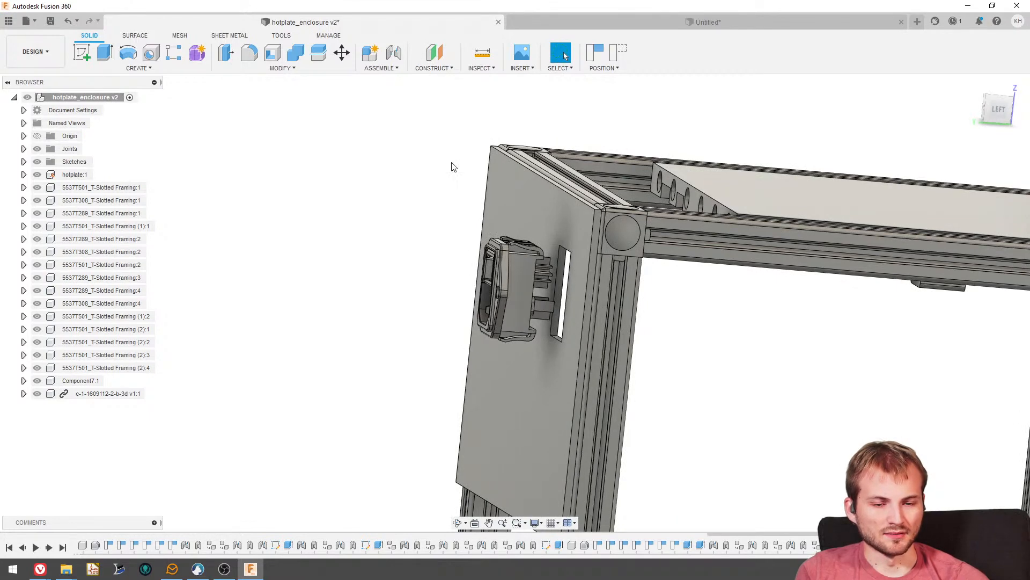
{"action": "middle_click_drag", "start_coordinate": [453, 166], "coordinate": [364, 179], "text": "shift"}
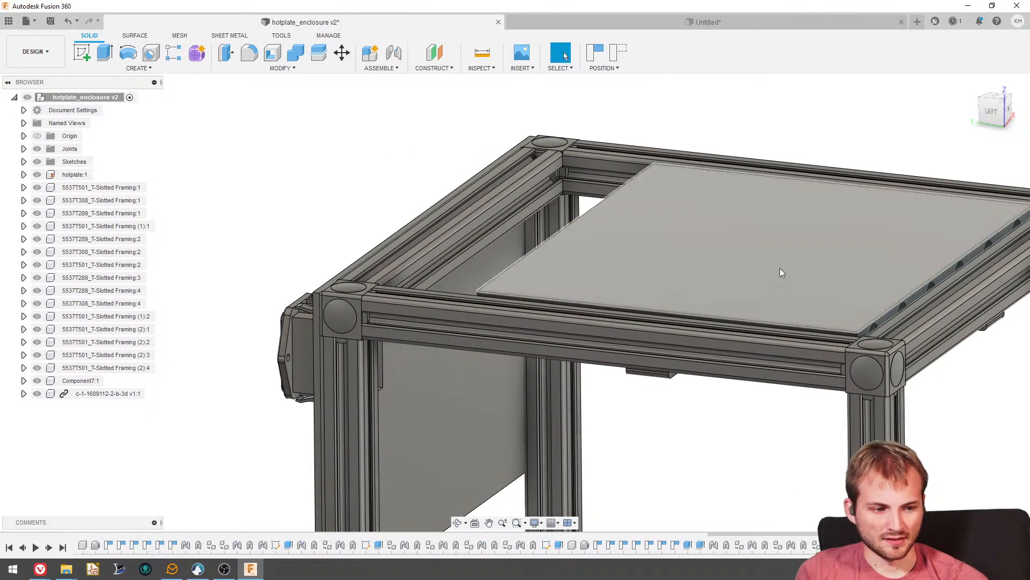
{"action": "scroll", "coordinate": [805, 287], "scroll_direction": "down", "scroll_amount": 3}
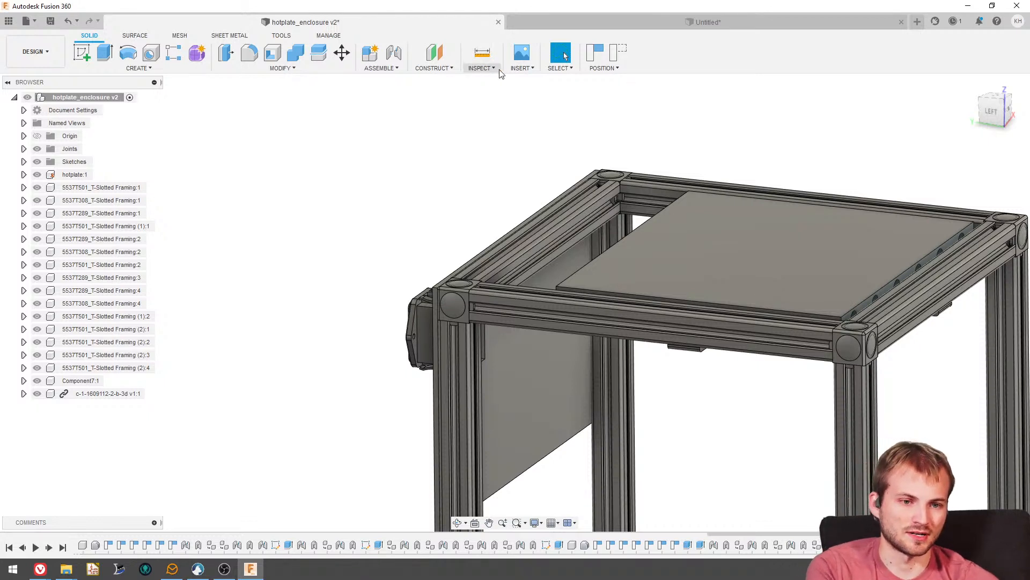
{"action": "left_click", "coordinate": [394, 53]}
{"action": "scroll", "coordinate": [449, 382], "scroll_direction": "up", "scroll_amount": 3}
{"action": "scroll", "coordinate": [381, 383], "scroll_direction": "up", "scroll_amount": 2}
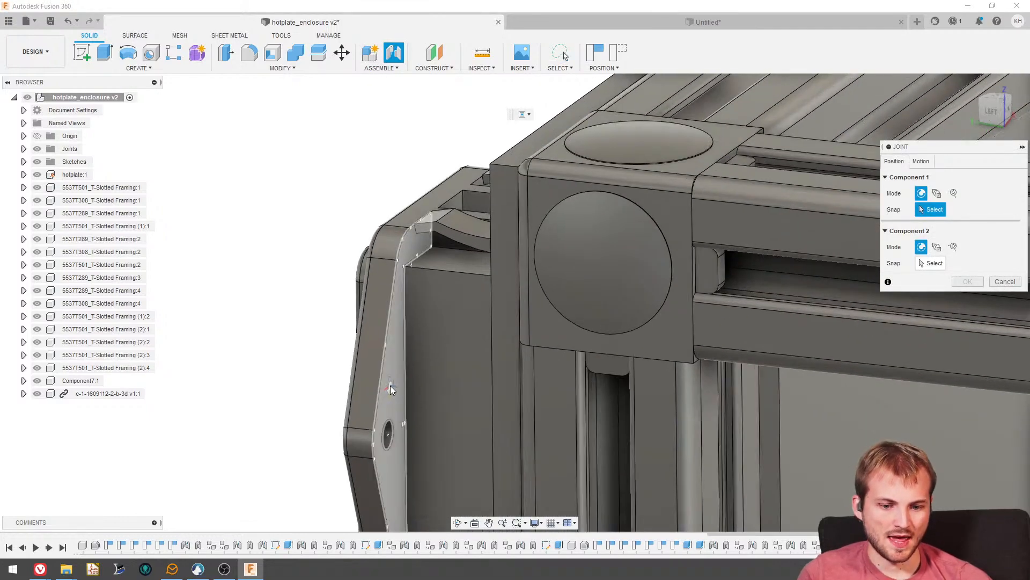
{"action": "left_click", "coordinate": [390, 385]}
{"action": "middle_click_drag", "start_coordinate": [390, 385], "coordinate": [479, 352], "text": "shift"}
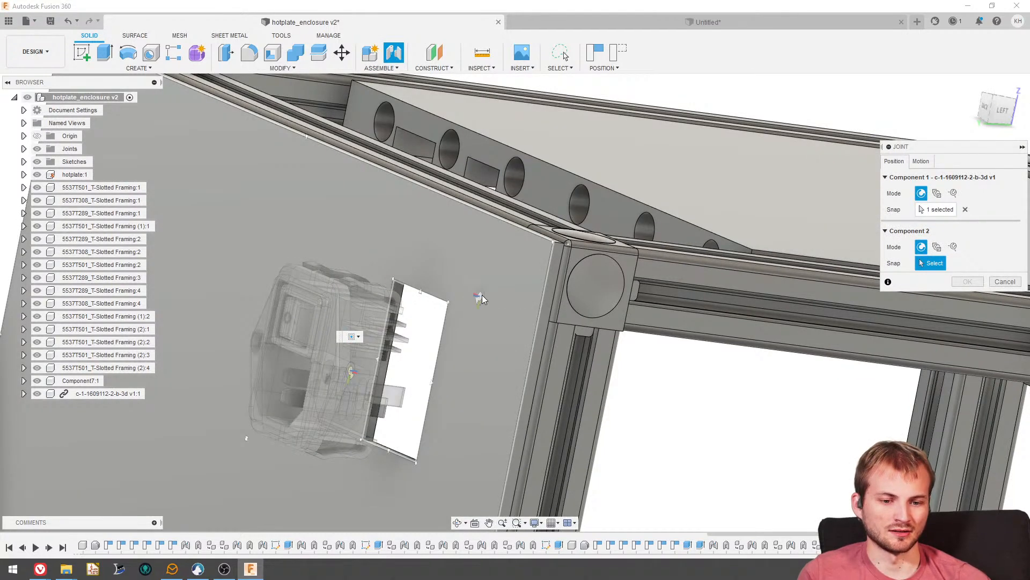
{"action": "left_click", "coordinate": [485, 293]}
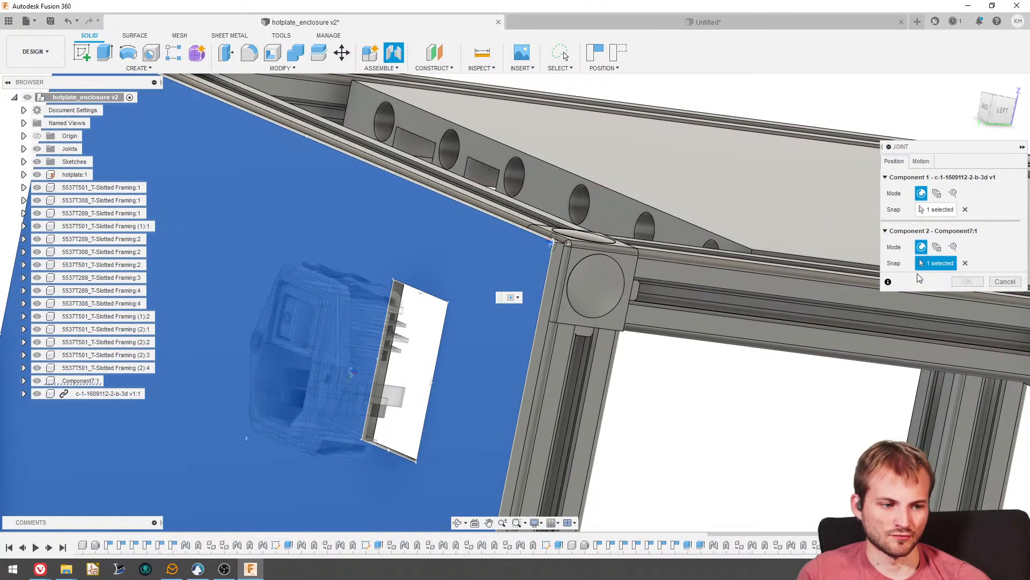
{"action": "left_click", "coordinate": [921, 162]}
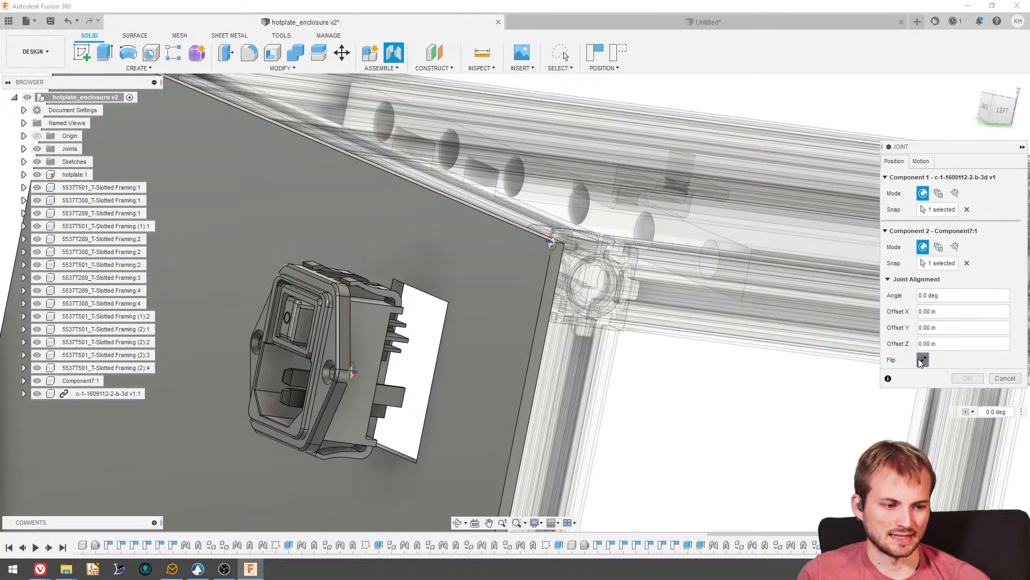
{"action": "left_click", "coordinate": [922, 360]}
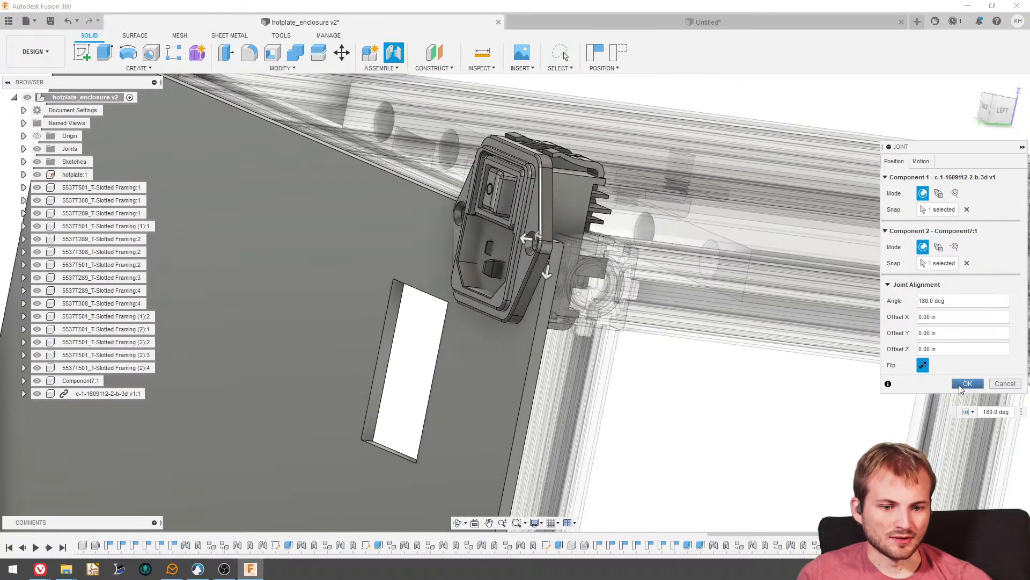
{"action": "left_click", "coordinate": [958, 384]}
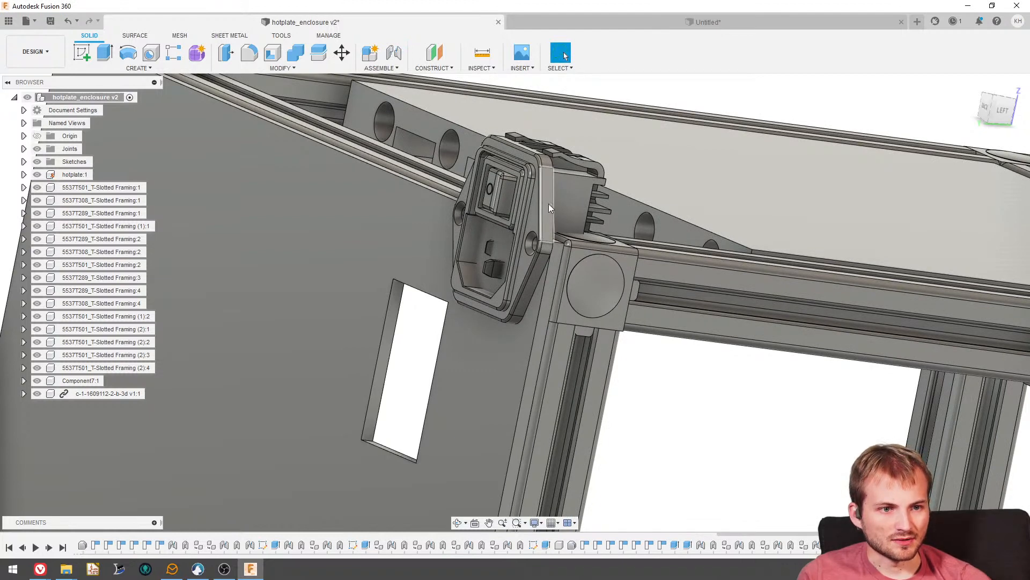
- Slide the inlet within the panel's plane into the rectangular cutout and center it there, viewed straight from the front
{"action": "left_click_drag", "start_coordinate": [549, 204], "coordinate": [436, 333]}
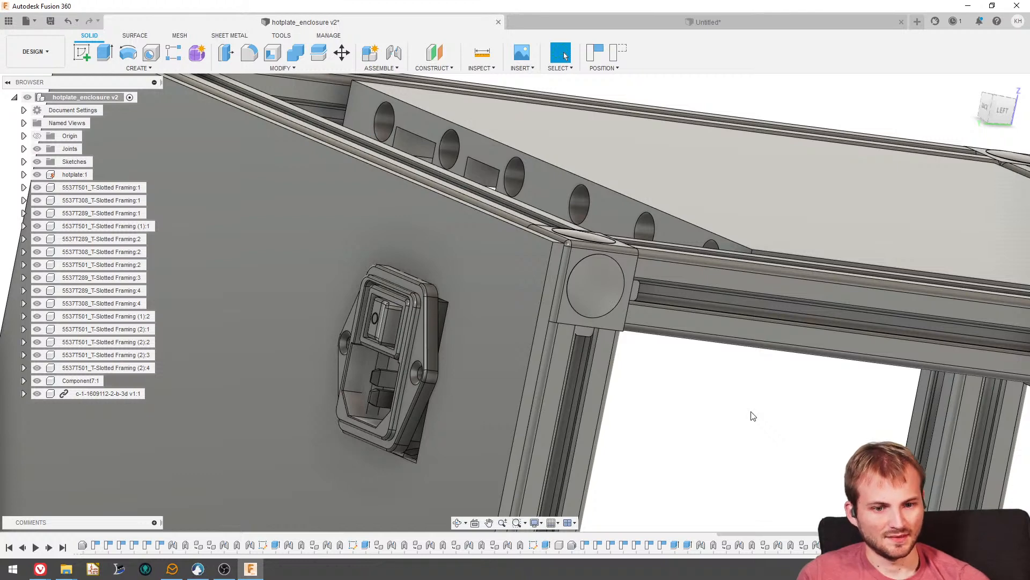
{"action": "scroll", "coordinate": [556, 234], "scroll_direction": "down", "scroll_amount": 3}
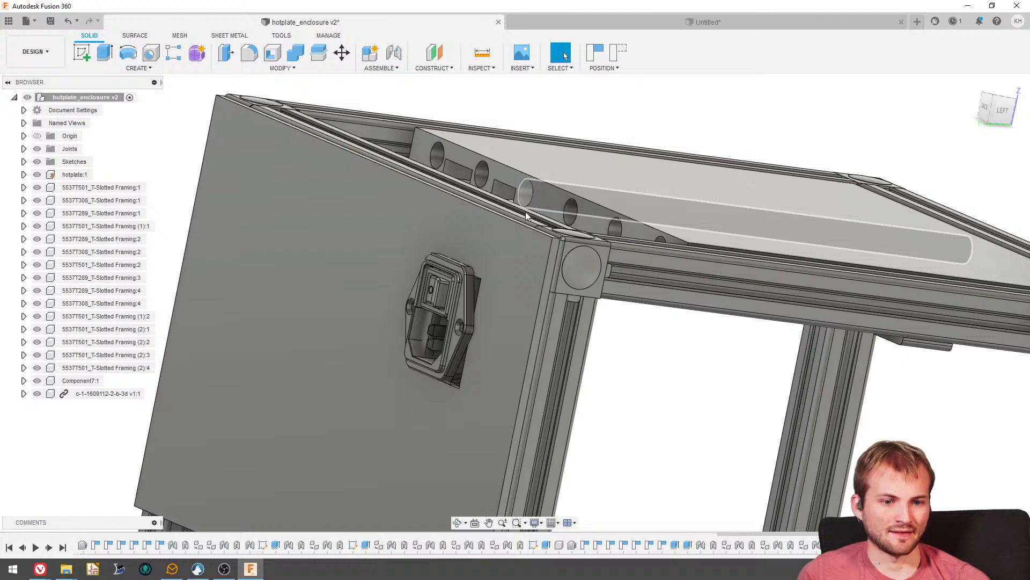
{"action": "middle_click_drag", "start_coordinate": [529, 193], "coordinate": [489, 136], "text": "shift"}
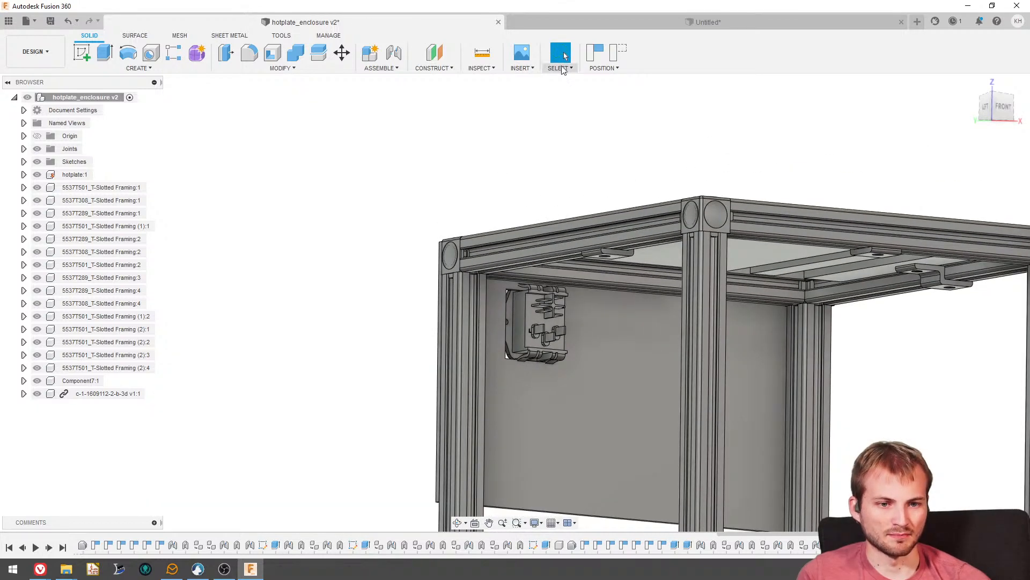
{"action": "left_click", "coordinate": [1002, 109]}
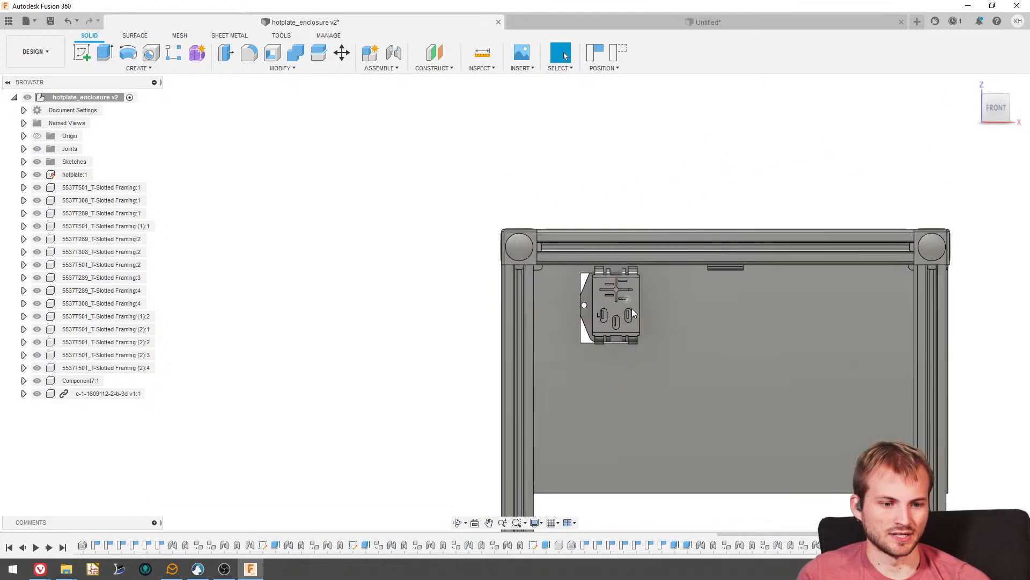
{"action": "scroll", "coordinate": [590, 300], "scroll_direction": "up", "scroll_amount": 5}
{"action": "left_click_drag", "start_coordinate": [590, 299], "coordinate": [562, 303]}
- Lock the inlet to the rear panel with a rigid as-built joint, accepting the additional joint between them
{"action": "scroll", "coordinate": [290, 233], "scroll_direction": "down", "scroll_amount": 4}
{"action": "middle_click_drag", "start_coordinate": [290, 233], "coordinate": [349, 231], "text": "shift"}
{"action": "scroll", "coordinate": [627, 292], "scroll_direction": "down", "scroll_amount": 6}
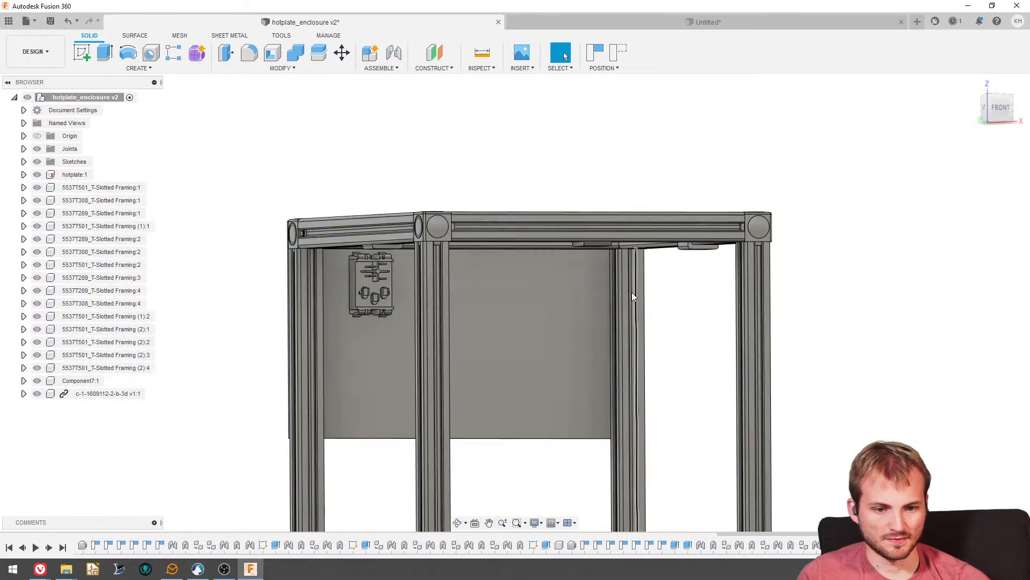
{"action": "scroll", "coordinate": [453, 272], "scroll_direction": "up", "scroll_amount": 5}
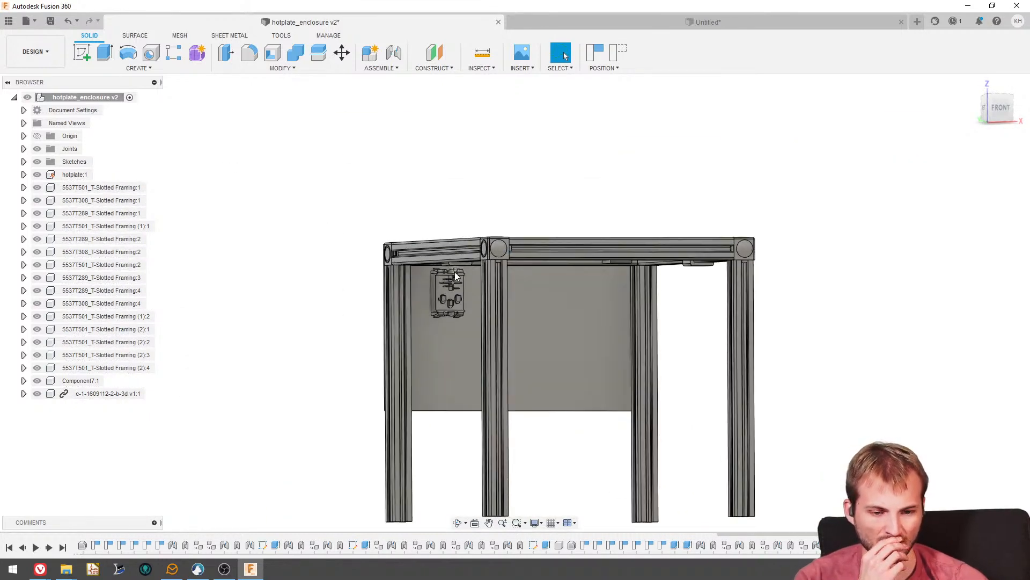
{"action": "left_click", "coordinate": [380, 68]}
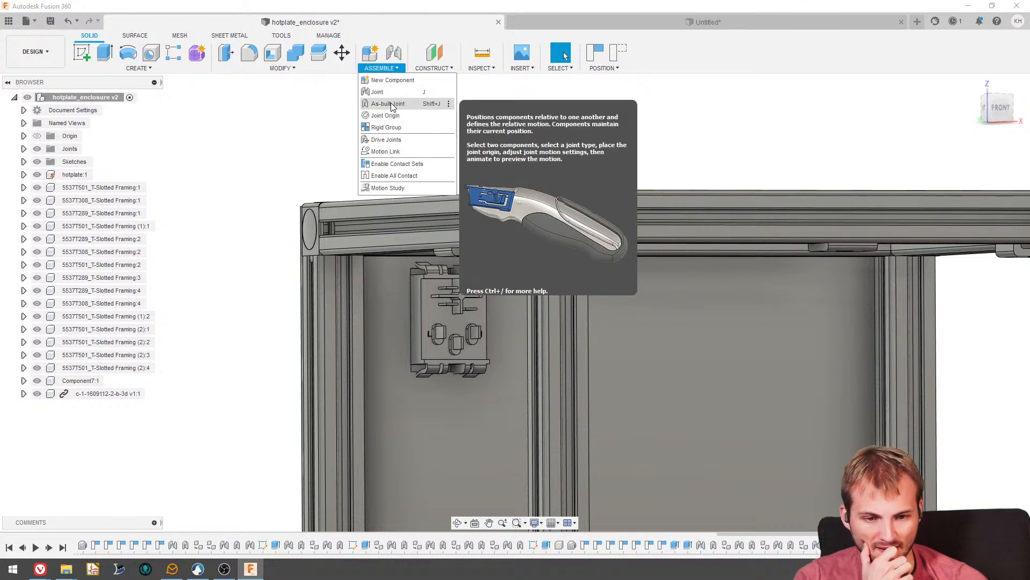
{"action": "left_click", "coordinate": [388, 104]}
{"action": "left_click", "coordinate": [446, 322]}
{"action": "left_click", "coordinate": [382, 298]}
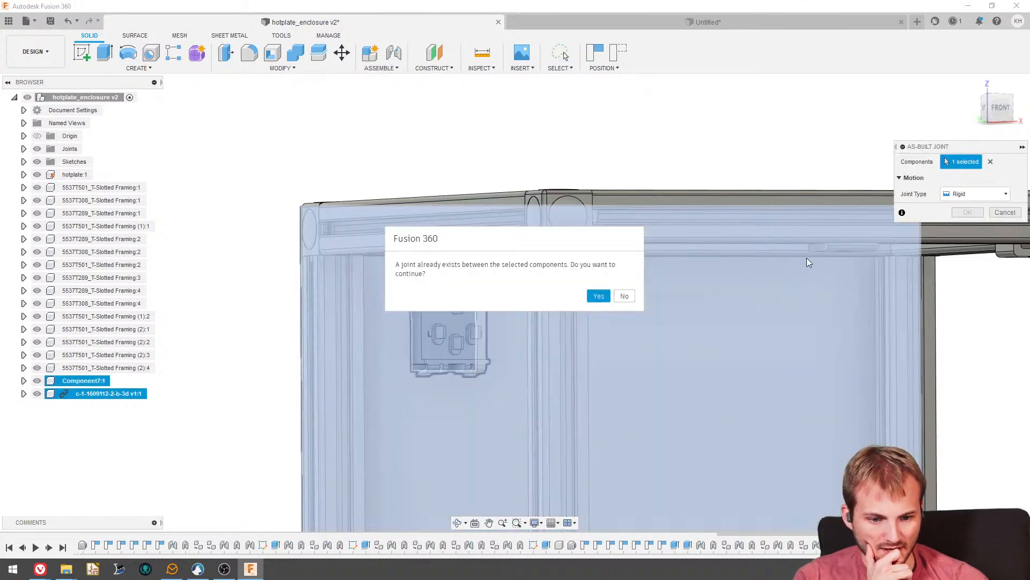
{"action": "left_click", "coordinate": [598, 296]}
{"action": "left_click", "coordinate": [958, 231]}
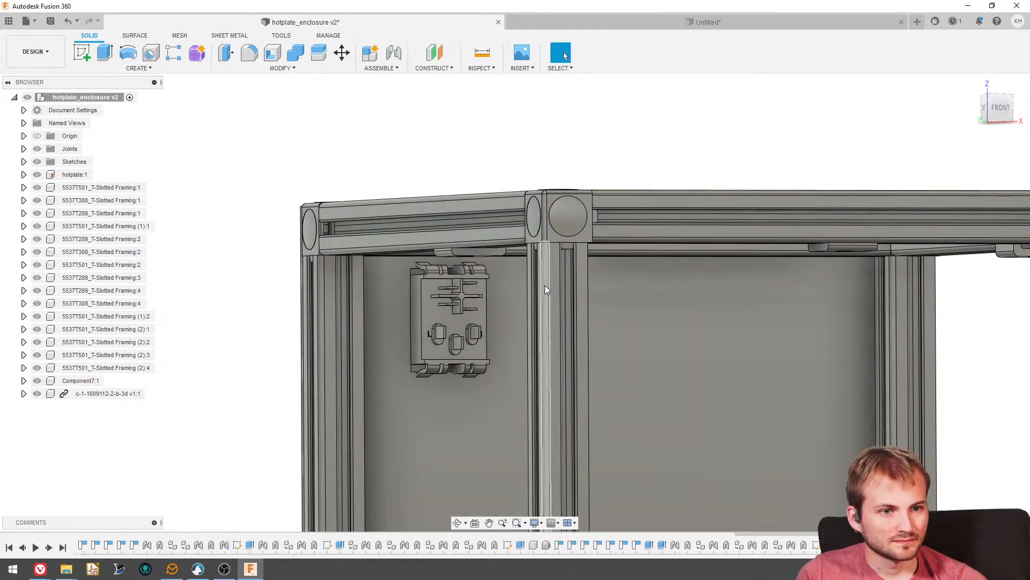
- Examine the enclosure around the hotplate's drilled edge, the rear panel with its inlet, and the underside of the frame
{"action": "scroll", "coordinate": [543, 285], "scroll_direction": "down", "scroll_amount": 3}
{"action": "middle_click_drag", "start_coordinate": [455, 282], "coordinate": [493, 368], "text": "shift"}
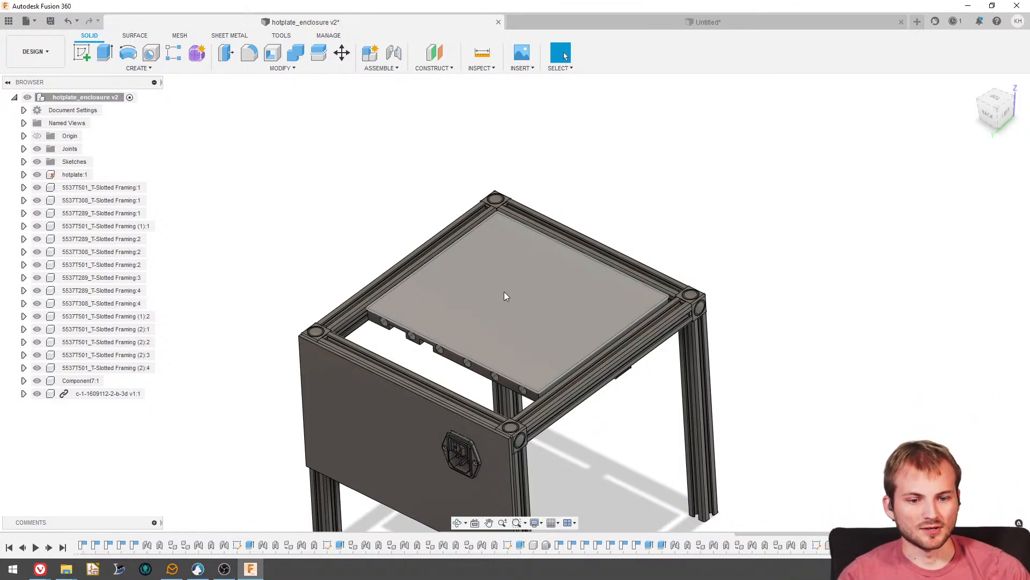
{"action": "scroll", "coordinate": [458, 344], "scroll_direction": "up", "scroll_amount": 3}
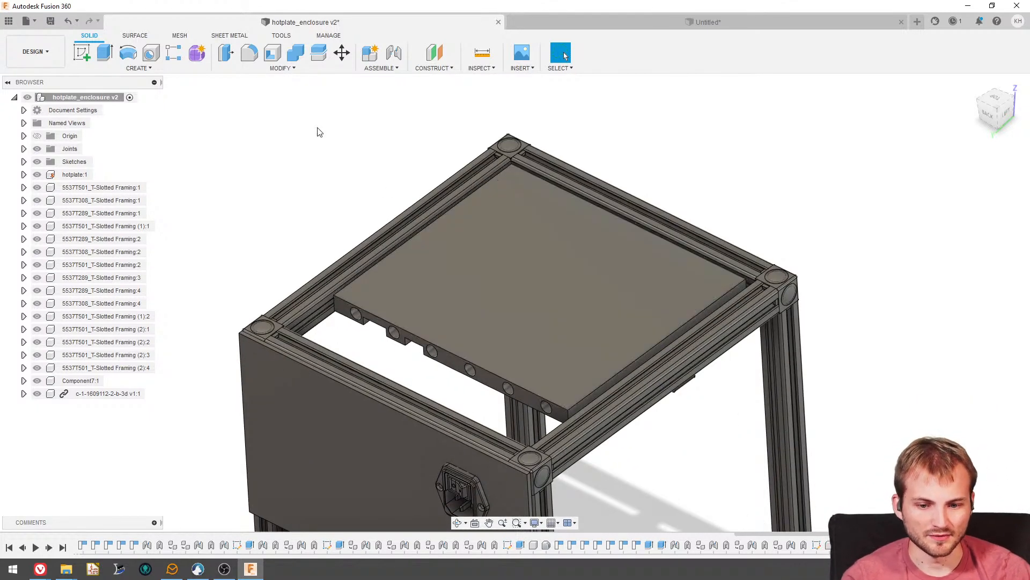
{"action": "scroll", "coordinate": [341, 275], "scroll_direction": "down", "scroll_amount": 3}
{"action": "scroll", "coordinate": [428, 392], "scroll_direction": "up", "scroll_amount": 5}
{"action": "middle_click_drag", "start_coordinate": [427, 392], "coordinate": [422, 323], "text": "shift"}
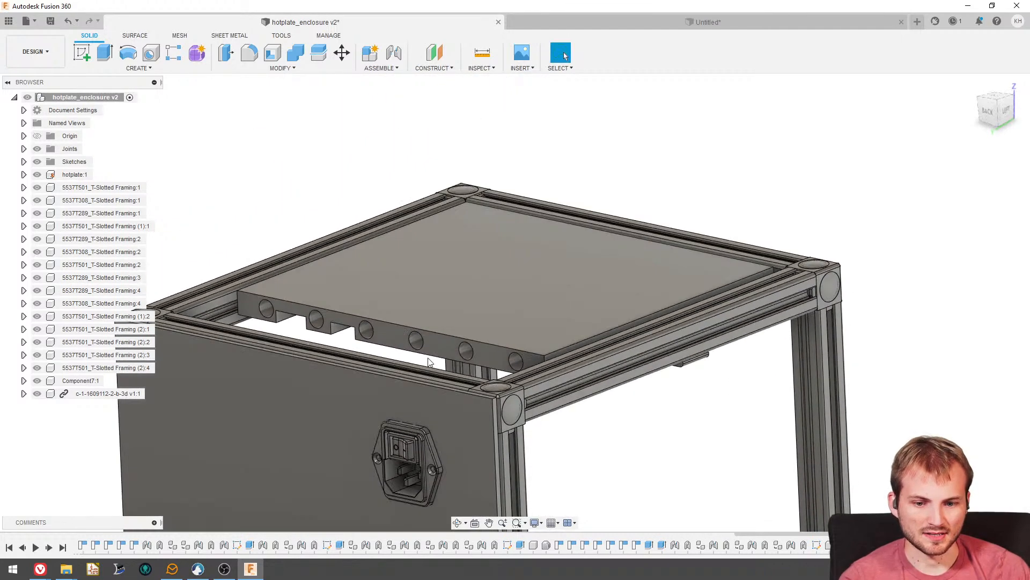
{"action": "scroll", "coordinate": [415, 316], "scroll_direction": "down", "scroll_amount": 3}
{"action": "scroll", "coordinate": [419, 316], "scroll_direction": "up", "scroll_amount": 3}
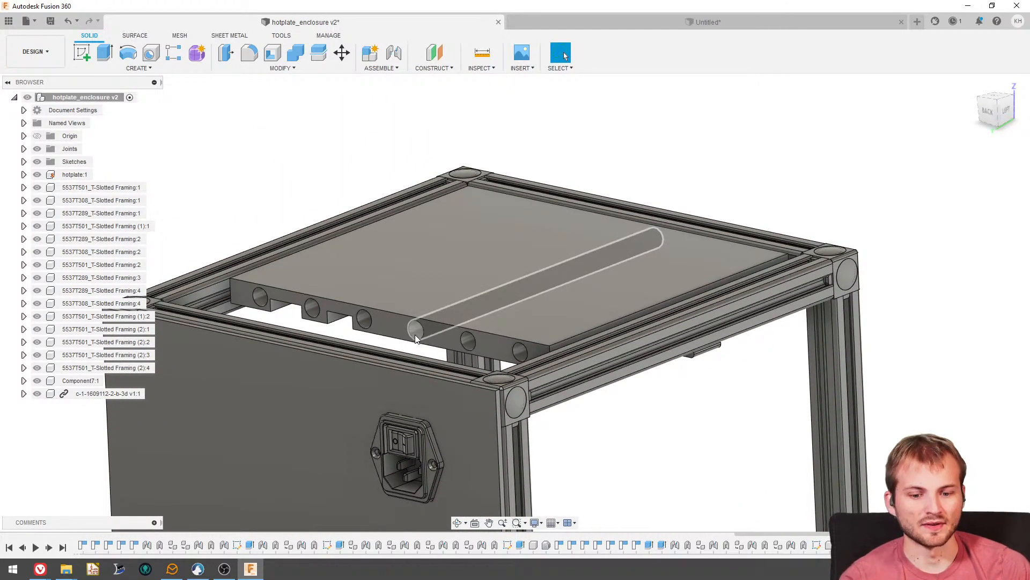
{"action": "scroll", "coordinate": [408, 365], "scroll_direction": "down", "scroll_amount": 3}
{"action": "middle_click_drag", "start_coordinate": [395, 397], "coordinate": [522, 431], "text": "shift"}
{"action": "scroll", "coordinate": [520, 428], "scroll_direction": "down", "scroll_amount": 2}
{"action": "scroll", "coordinate": [472, 256], "scroll_direction": "down", "scroll_amount": 1}
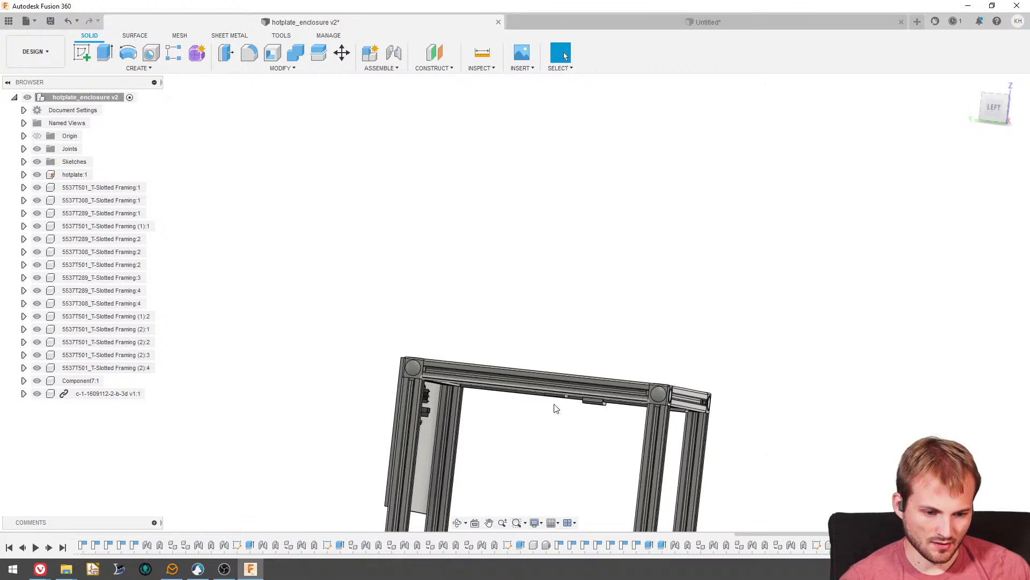
- Switch to the web browser and maximize its window
{"action": "scroll", "coordinate": [605, 437], "scroll_direction": "up", "scroll_amount": 3}
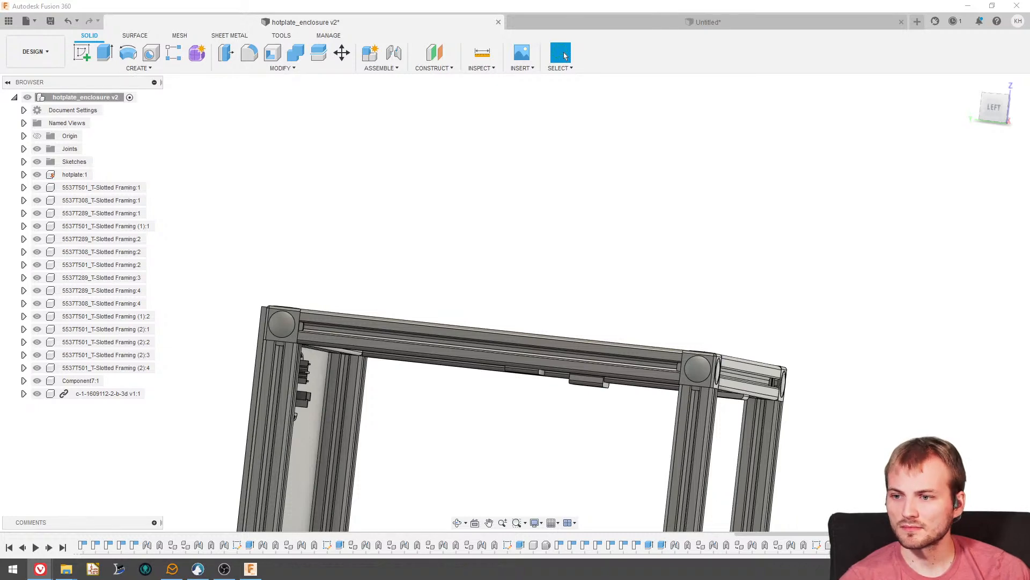
{"action": "left_click_drag", "start_coordinate": [0, 85], "coordinate": [597, 97]}
{"action": "scroll", "coordinate": [596, 98], "scroll_direction": "down", "scroll_amount": 1}
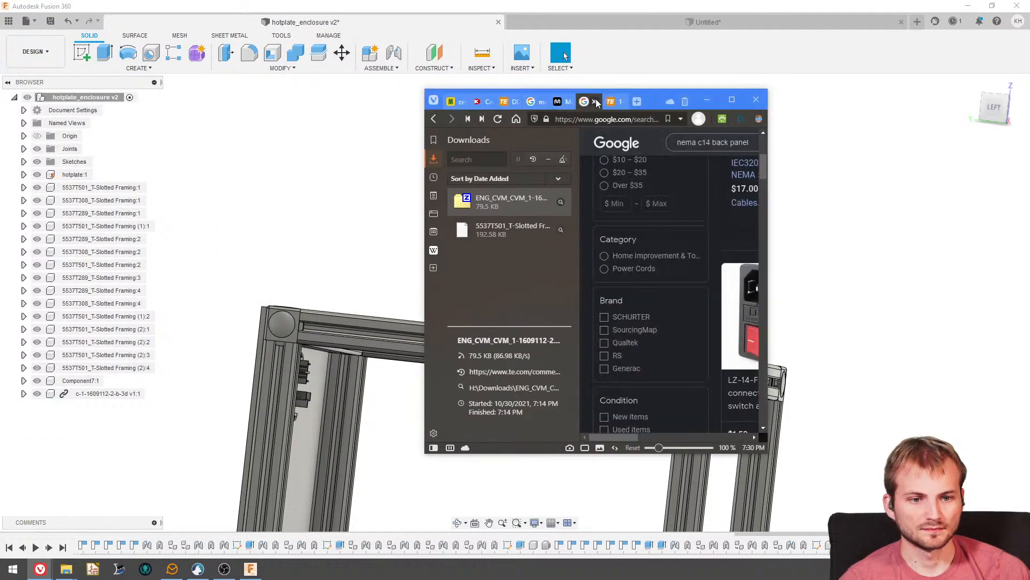
{"action": "scroll", "coordinate": [596, 99], "scroll_direction": "up", "scroll_amount": 1}
{"action": "double_click", "coordinate": [648, 101]}
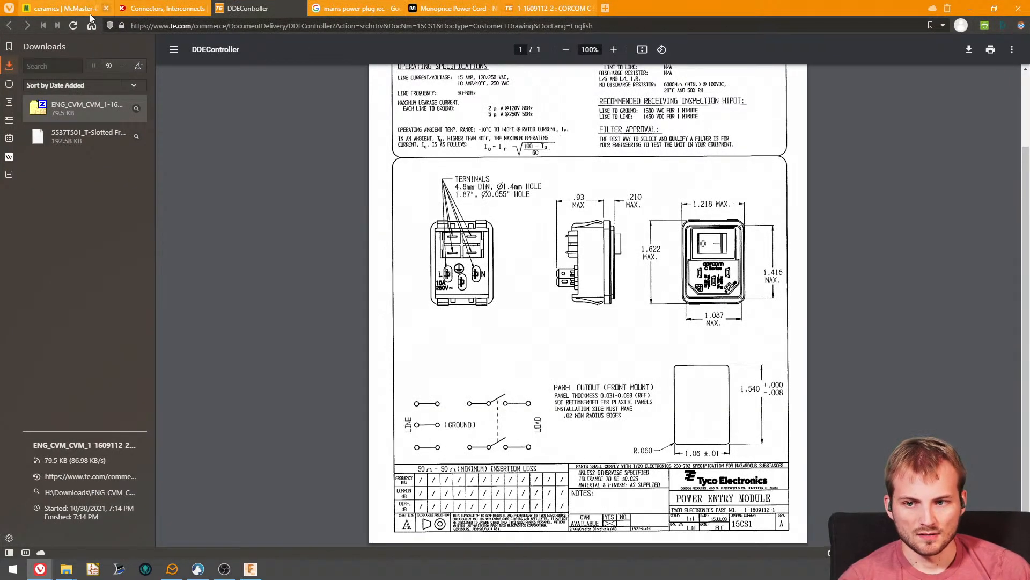
- Search the McMaster-Carr catalog for extrusions, with the downloads list hidden
{"action": "left_click", "coordinate": [89, 14]}
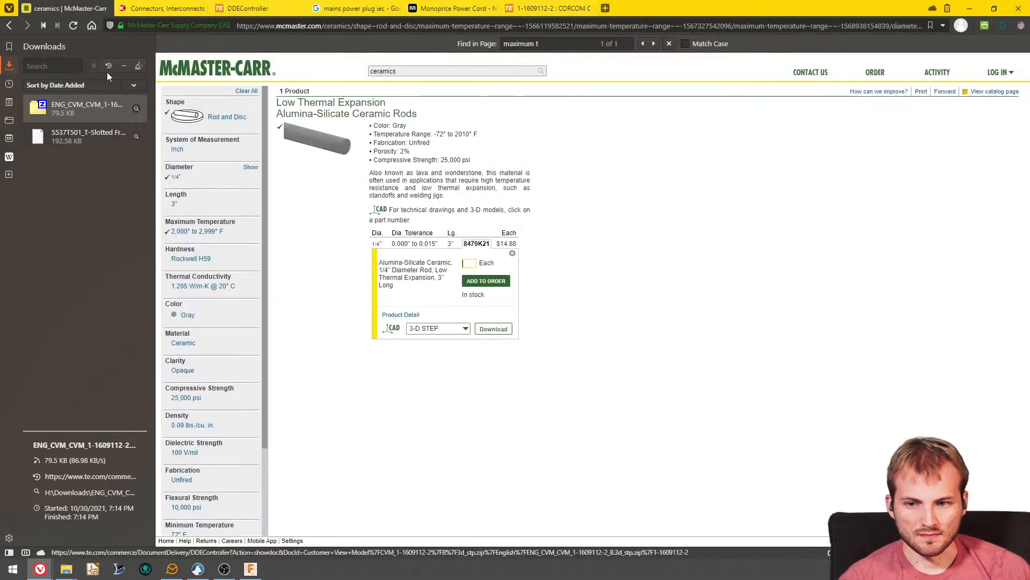
{"action": "left_click", "coordinate": [7, 65]}
{"action": "type", "text": "ex"}
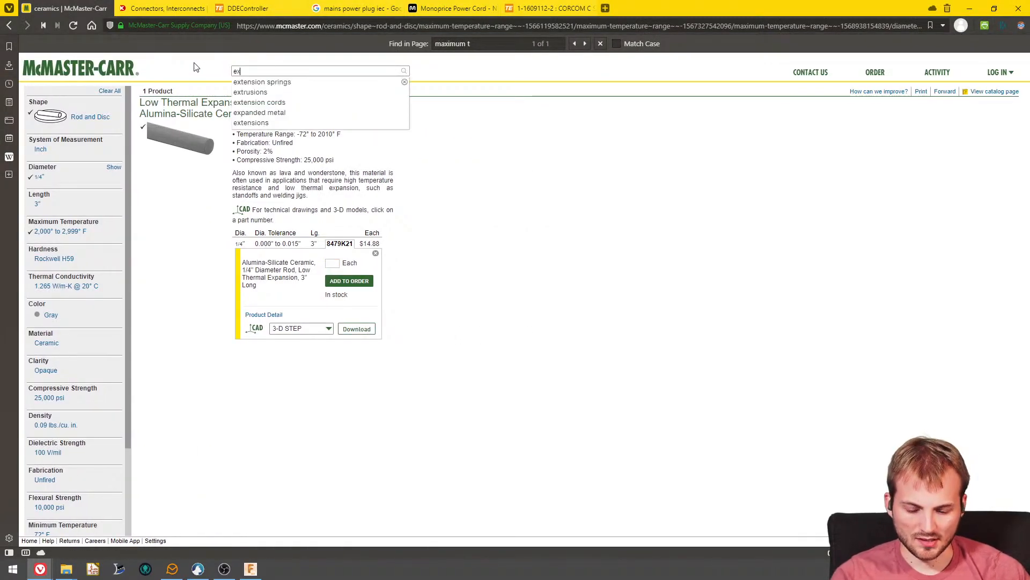
{"action": "type", "text": "t"}
{"action": "key", "text": "Down"}
{"action": "key", "text": "Down"}
{"action": "key", "text": "Return"}
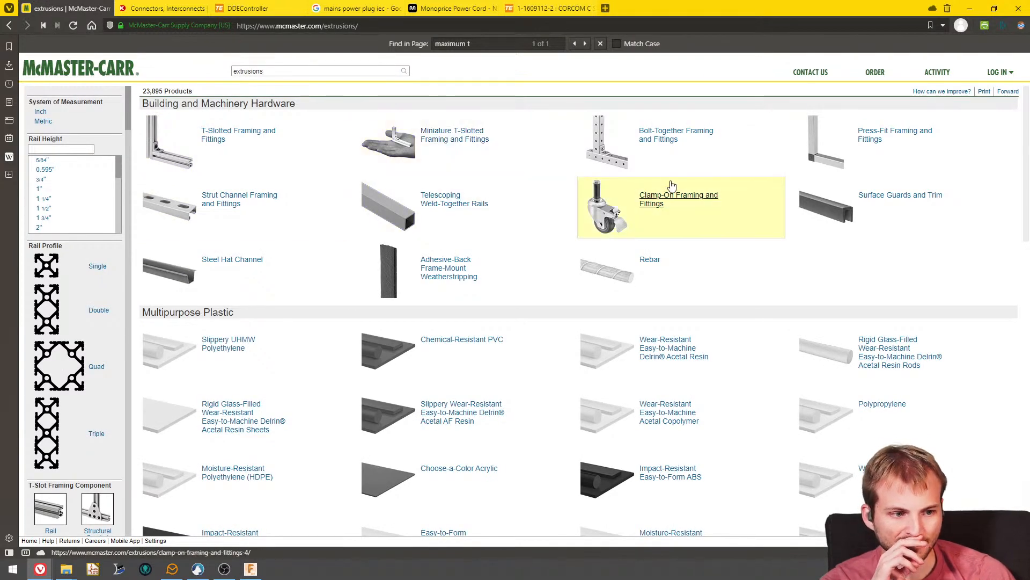
- Open the structural brackets among the T-slotted framing and fittings, and filter them to a 20mm rail height
{"action": "left_click", "coordinate": [216, 142]}
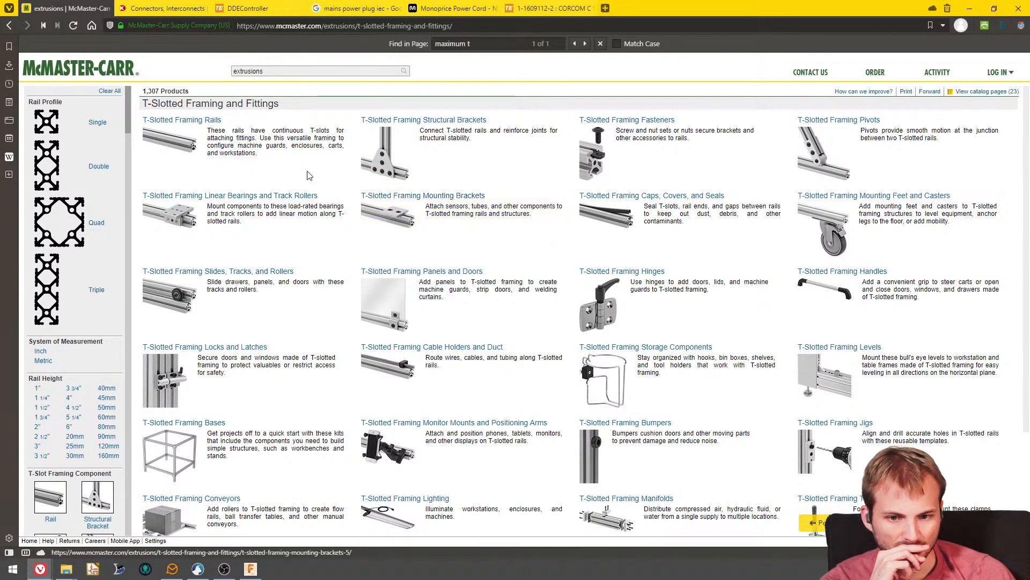
{"action": "left_click", "coordinate": [387, 156]}
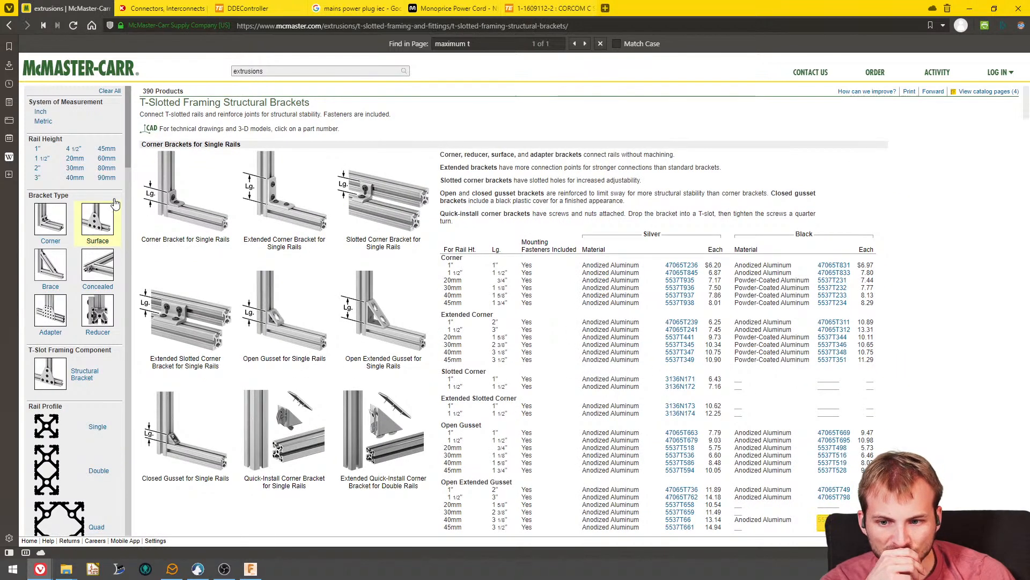
{"action": "left_click", "coordinate": [75, 158]}
- Look through the 20mm corner, outside corner, surface, diagonal and concealed brackets for ways to connect the rails
{"action": "scroll", "coordinate": [292, 209], "scroll_direction": "down", "scroll_amount": 5}
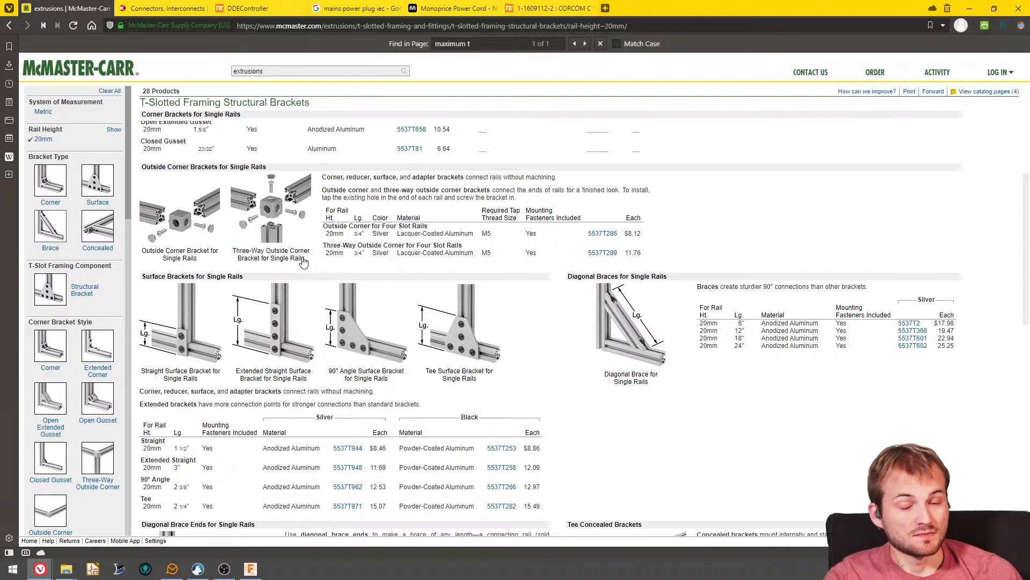
{"action": "scroll", "coordinate": [396, 225], "scroll_direction": "down", "scroll_amount": 5}
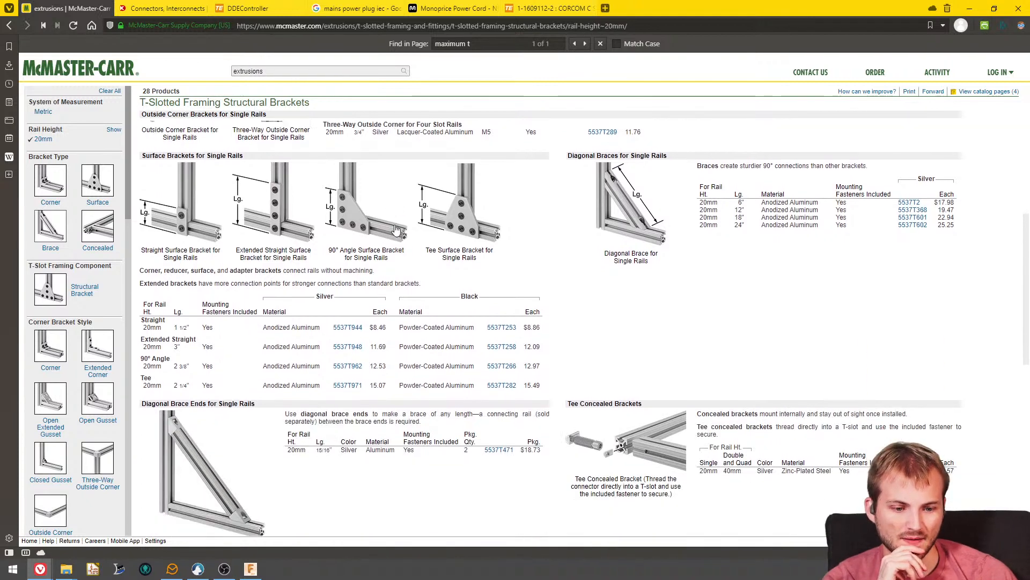
{"action": "scroll", "coordinate": [396, 227], "scroll_direction": "down", "scroll_amount": 3}
{"action": "scroll", "coordinate": [396, 228], "scroll_direction": "down", "scroll_amount": 3}
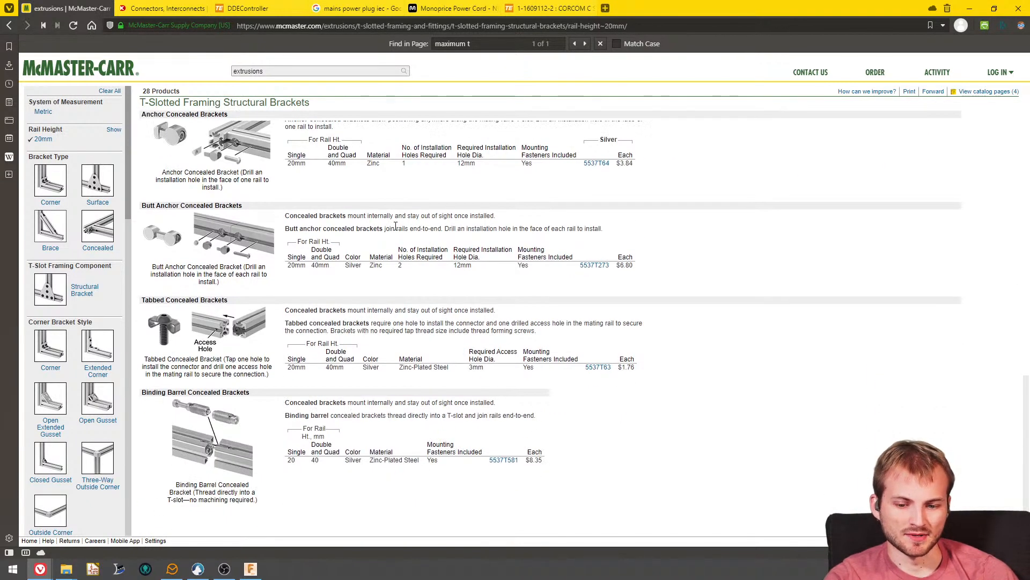
{"action": "scroll", "coordinate": [483, 282], "scroll_direction": "up", "scroll_amount": 10}
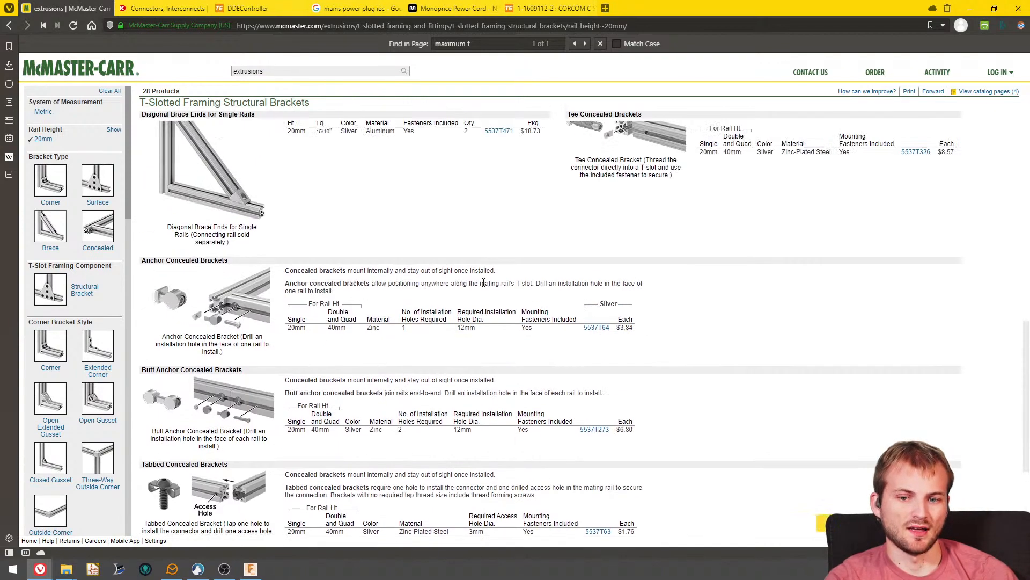
{"action": "scroll", "coordinate": [480, 275], "scroll_direction": "down", "scroll_amount": 3}
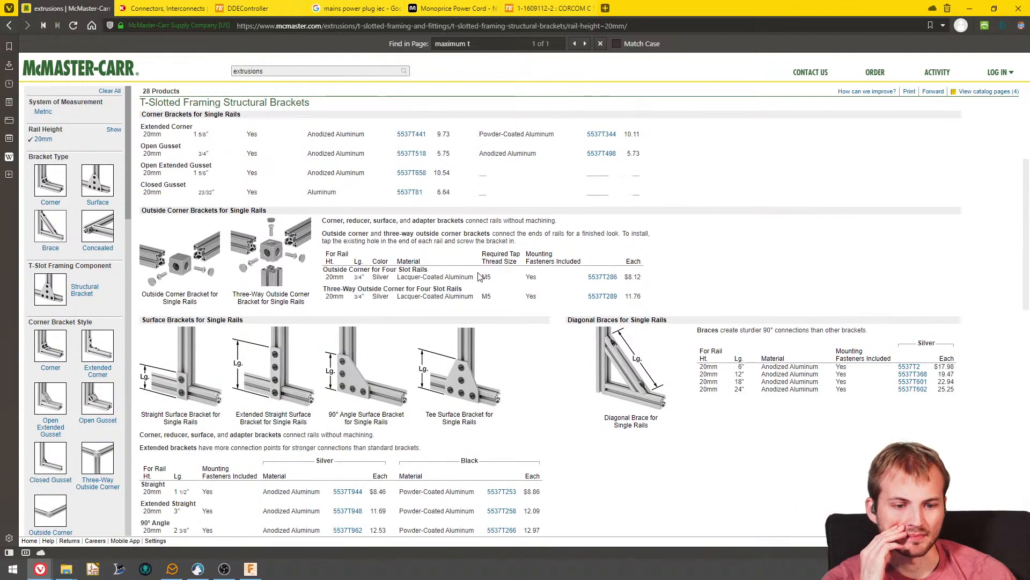
{"action": "scroll", "coordinate": [472, 273], "scroll_direction": "up", "scroll_amount": 5}
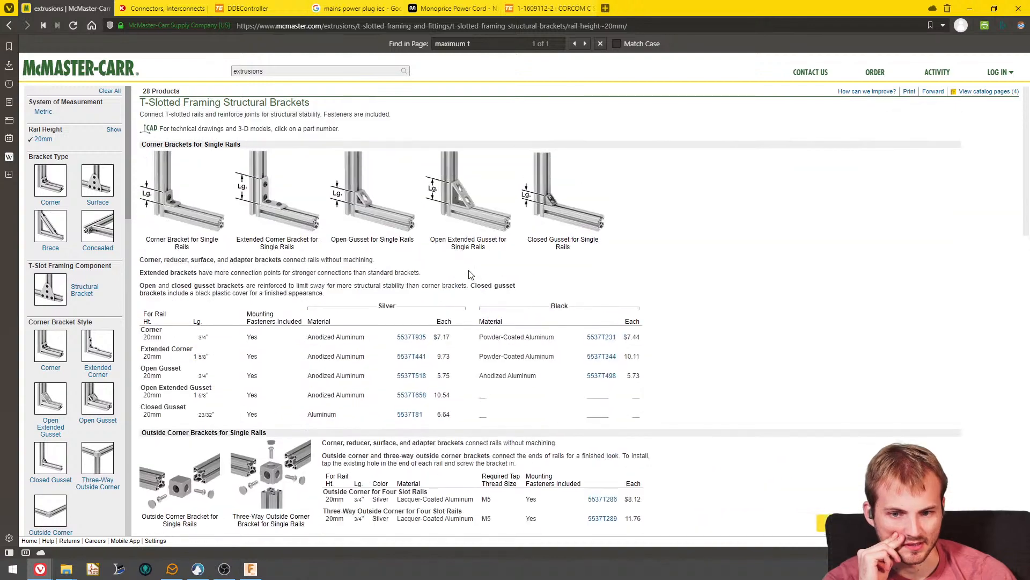
{"action": "scroll", "coordinate": [437, 266], "scroll_direction": "down", "scroll_amount": 12}
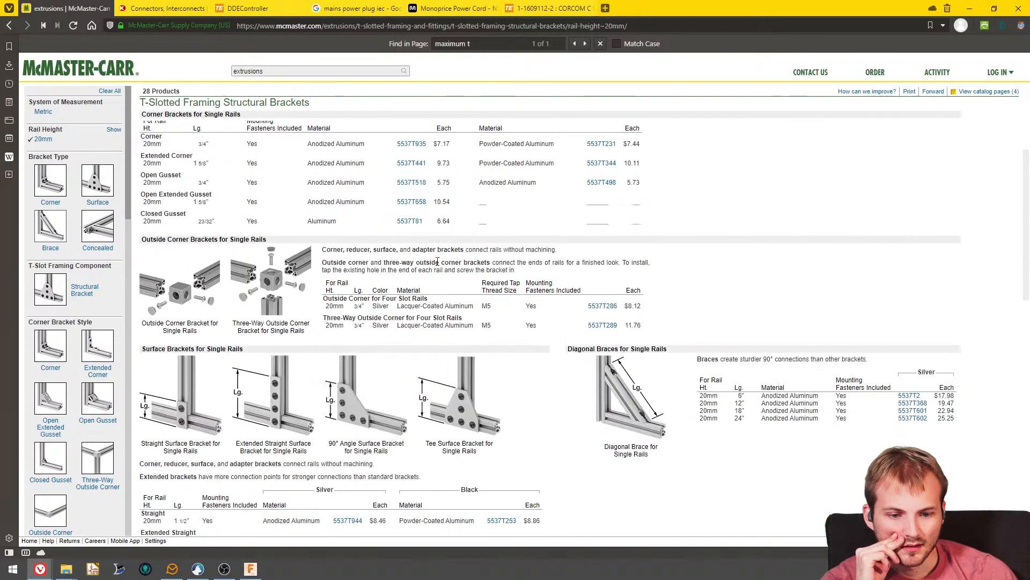
- Return to all T-slotted framing and fittings, filter them to a 20mm rail height, and look through the parts offered
{"action": "key", "text": "alt+Left"}
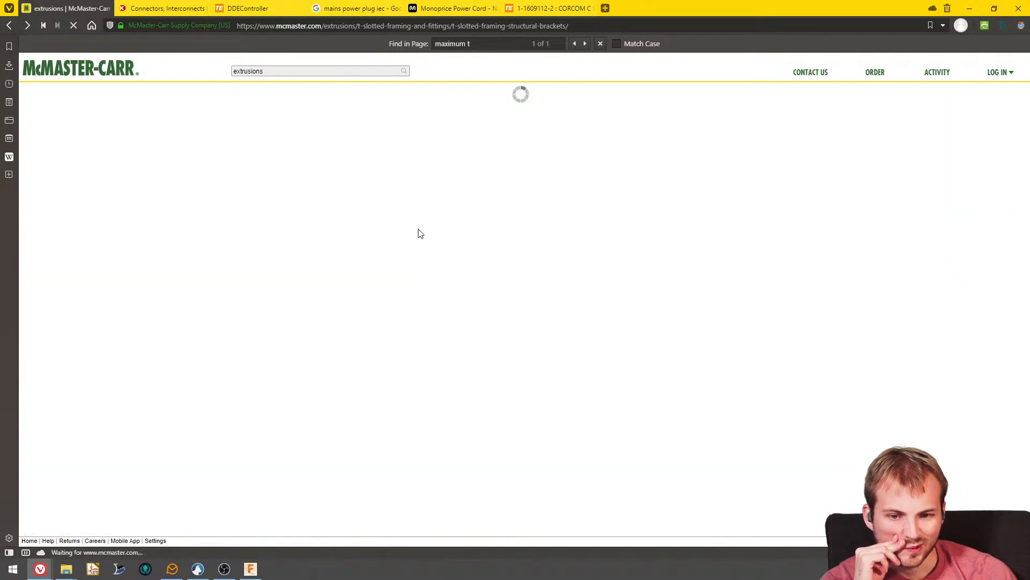
{"action": "key", "text": "alt+Left"}
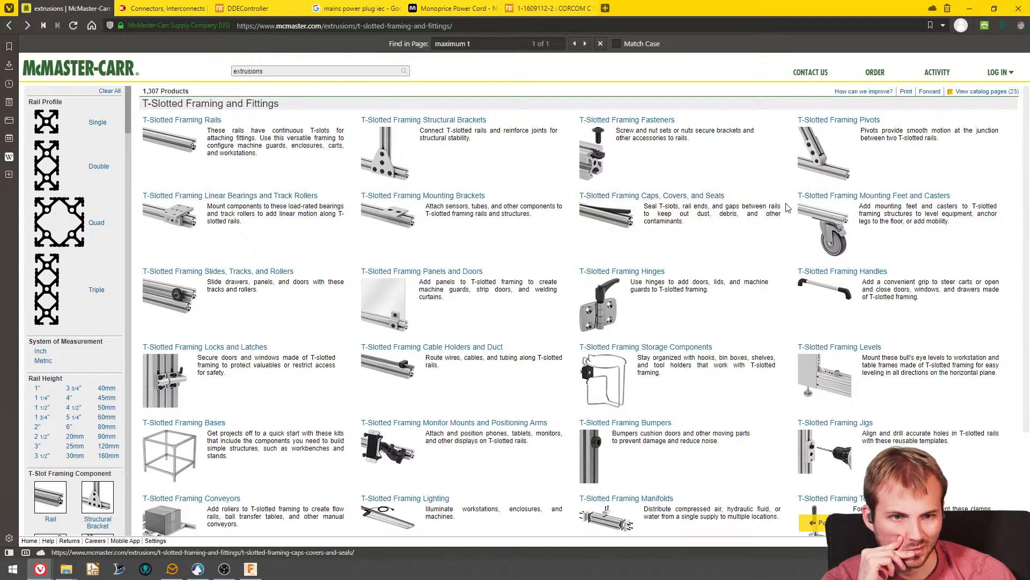
{"action": "scroll", "coordinate": [466, 302], "scroll_direction": "down", "scroll_amount": 1}
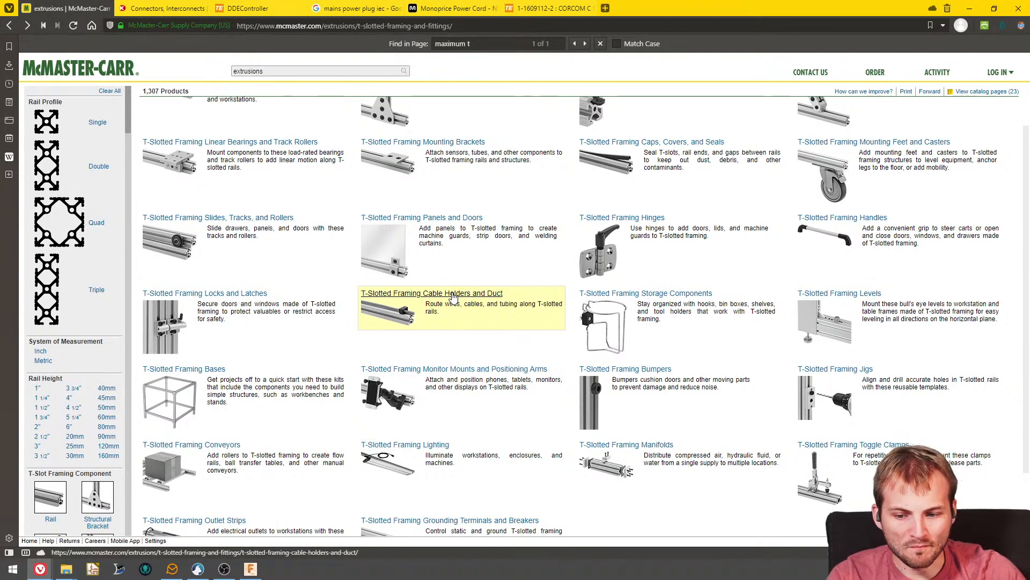
{"action": "left_click", "coordinate": [74, 437]}
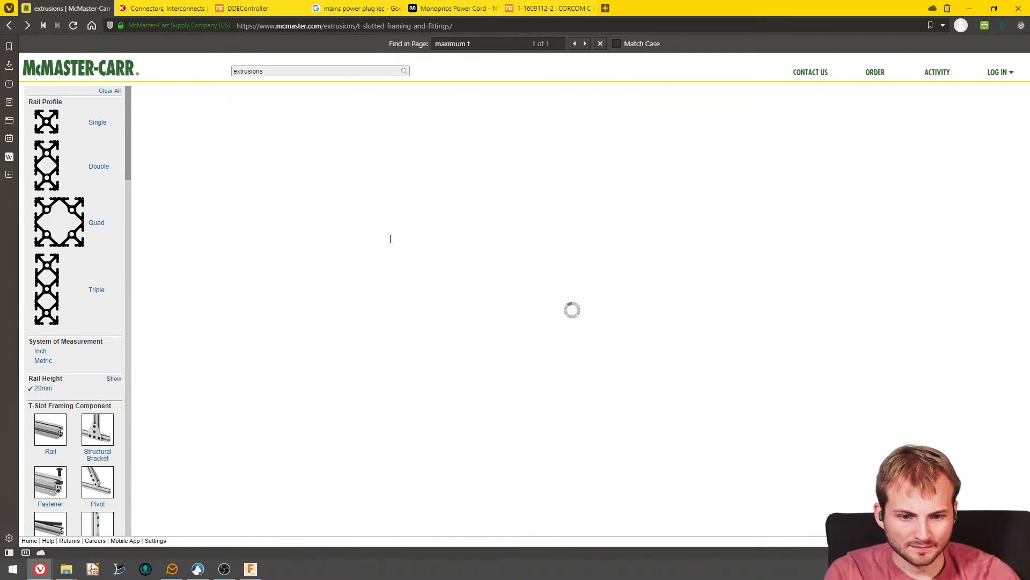
{"action": "scroll", "coordinate": [314, 320], "scroll_direction": "down", "scroll_amount": 15}
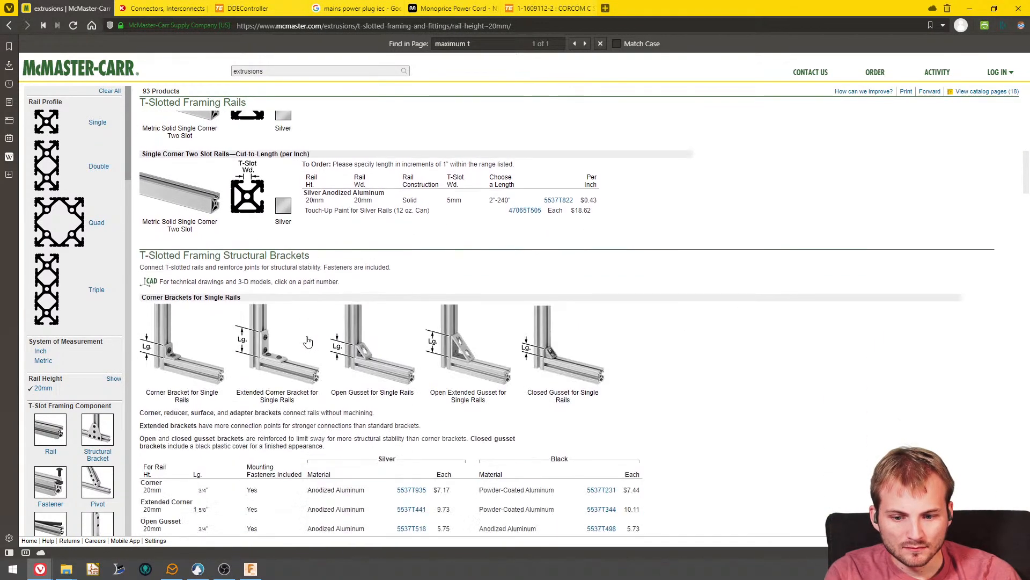
{"action": "scroll", "coordinate": [308, 346], "scroll_direction": "up", "scroll_amount": 10}
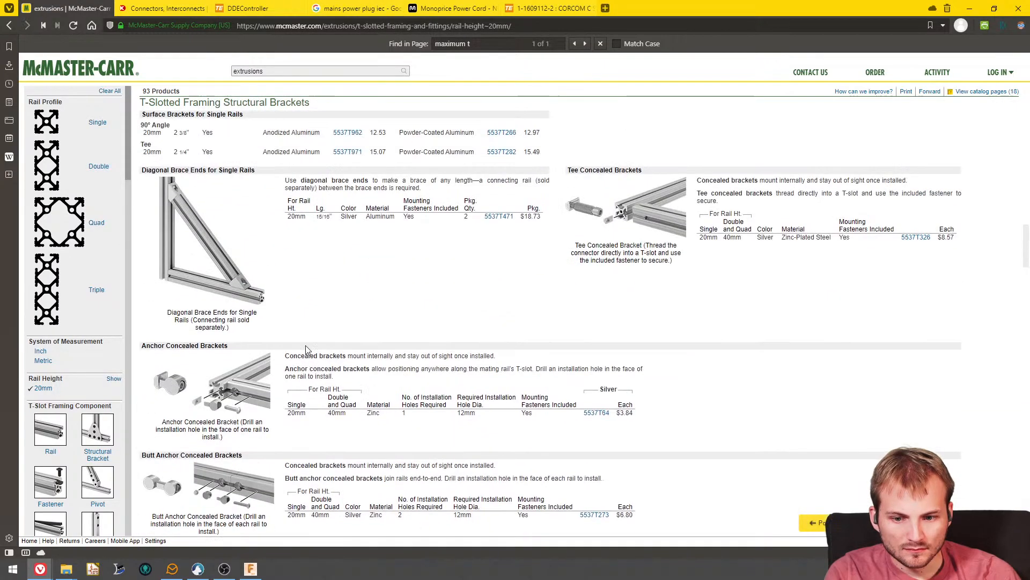
{"action": "scroll", "coordinate": [309, 357], "scroll_direction": "down", "scroll_amount": 10}
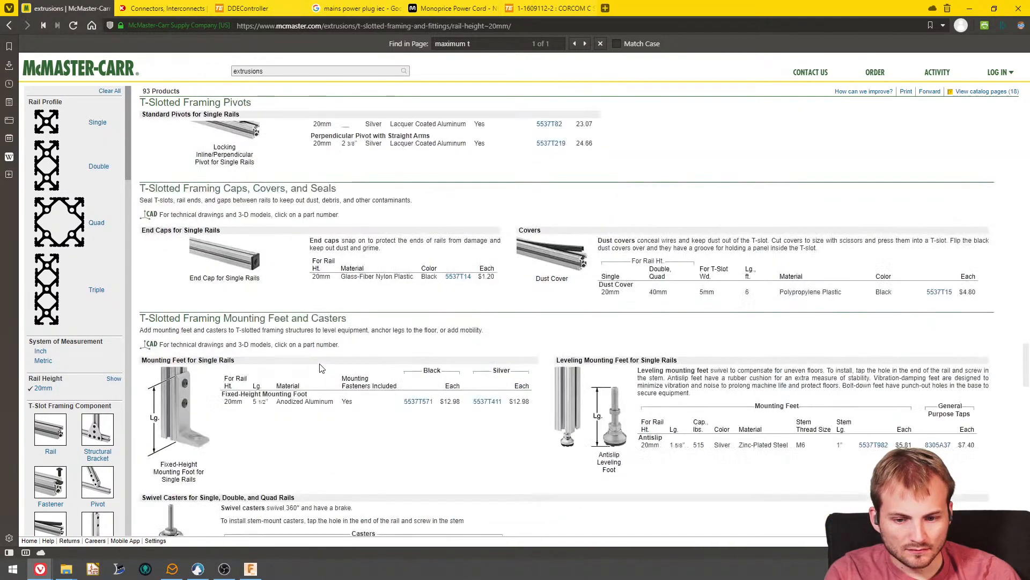
{"action": "scroll", "coordinate": [320, 368], "scroll_direction": "up", "scroll_amount": 6}
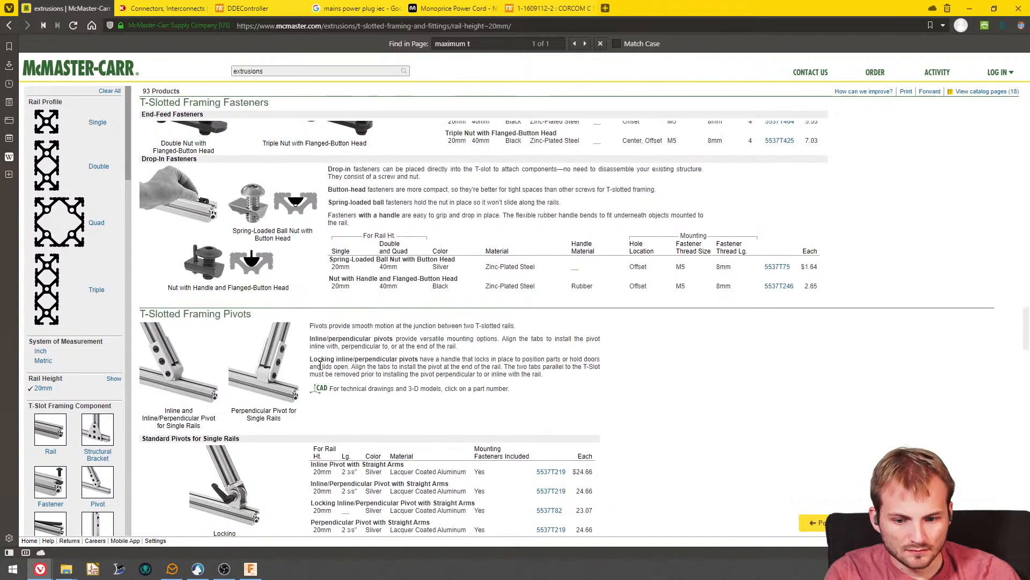
- Switch back to Fusion 360 and examine the enclosure frame from the side, from below and from above
{"action": "left_click", "coordinate": [969, 12]}
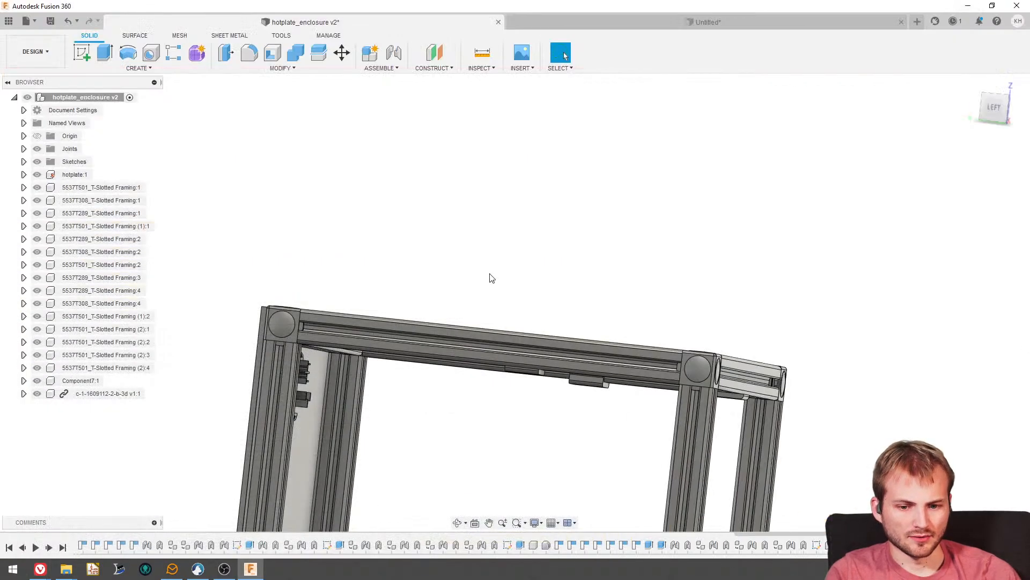
{"action": "middle_click_drag", "start_coordinate": [490, 279], "coordinate": [494, 297], "text": "shift"}
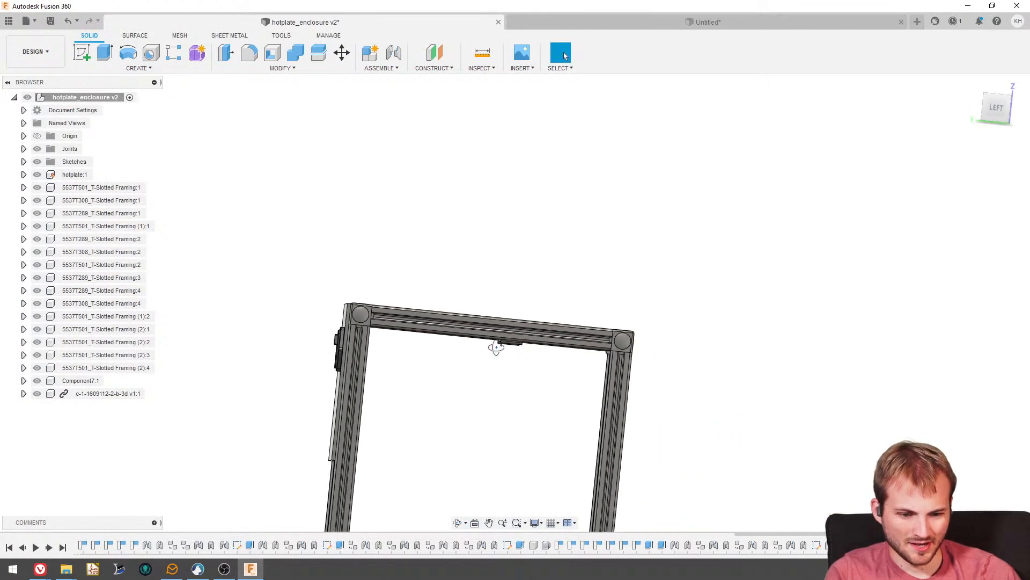
{"action": "middle_click_drag", "start_coordinate": [496, 347], "coordinate": [466, 355], "text": "shift"}
{"action": "scroll", "coordinate": [420, 383], "scroll_direction": "up", "scroll_amount": 4}
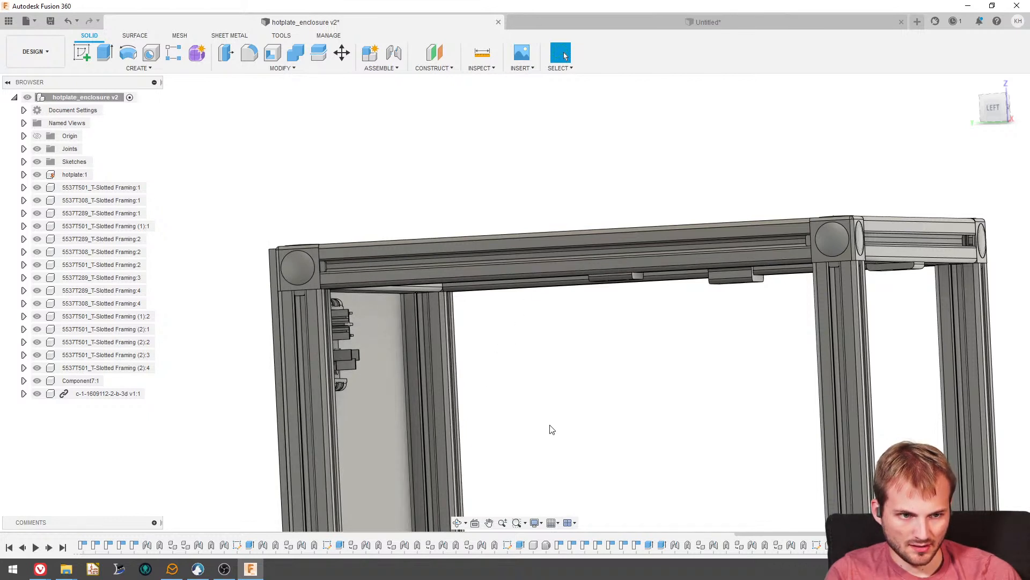
{"action": "middle_click_drag", "start_coordinate": [460, 317], "coordinate": [474, 457], "text": "shift"}
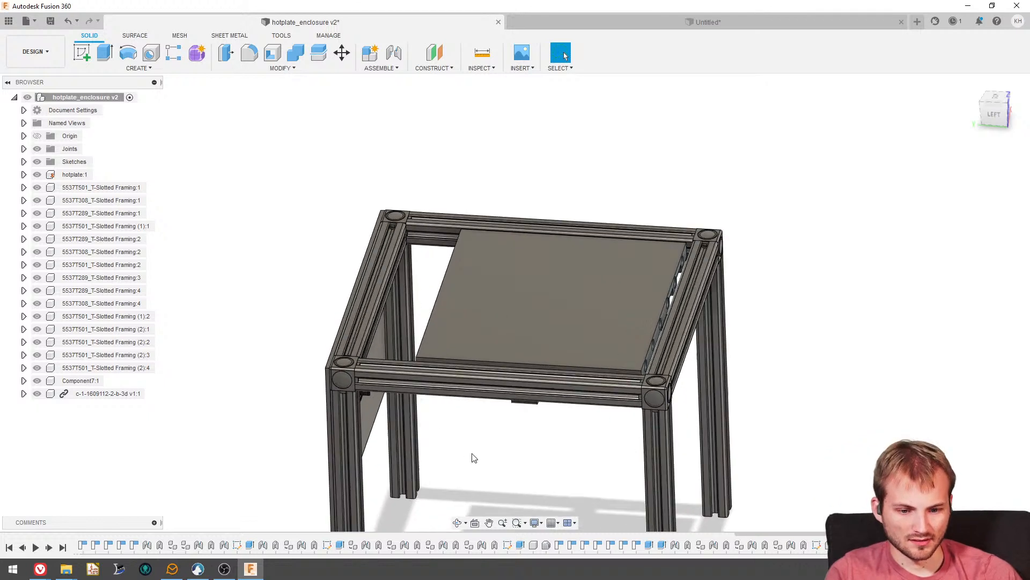
{"action": "scroll", "coordinate": [474, 457], "scroll_direction": "up", "scroll_amount": 2}
- Paste a copy of the left side's upper horizontal rail and move it straight down by 2.50 in between the legs
{"action": "left_click", "coordinate": [107, 186]}
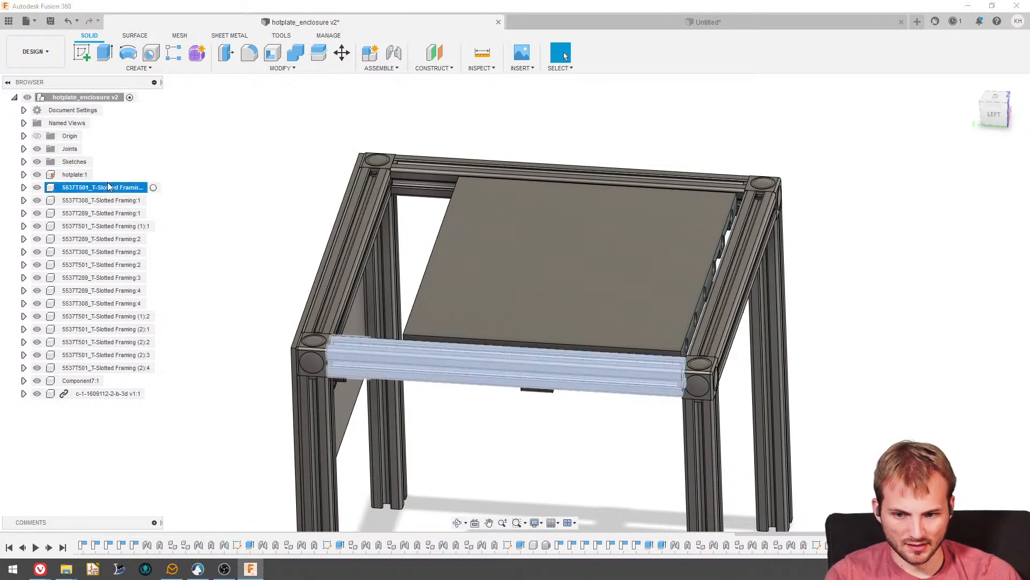
{"action": "key", "text": "ctrl+v"}
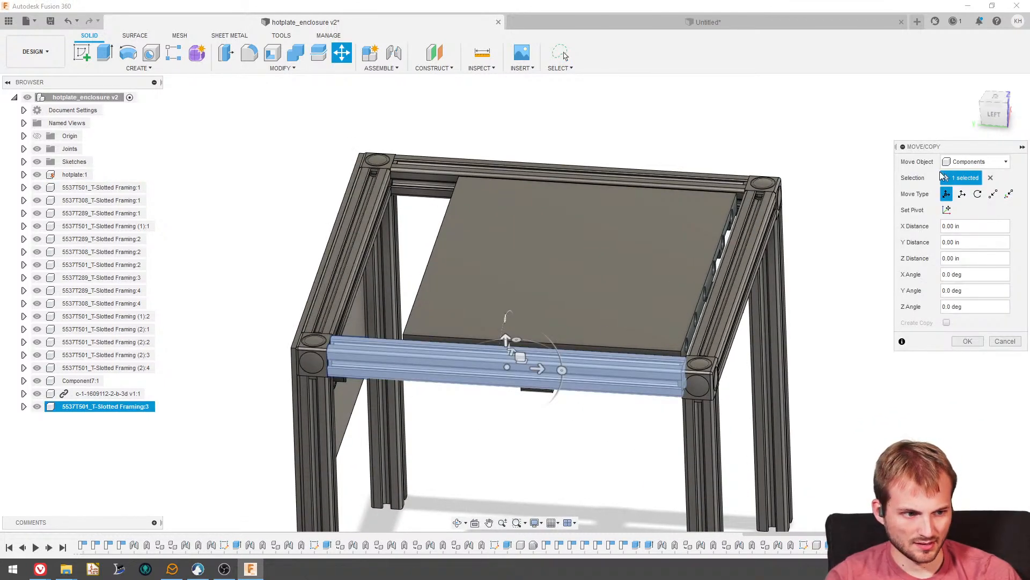
{"action": "left_click", "coordinate": [994, 114]}
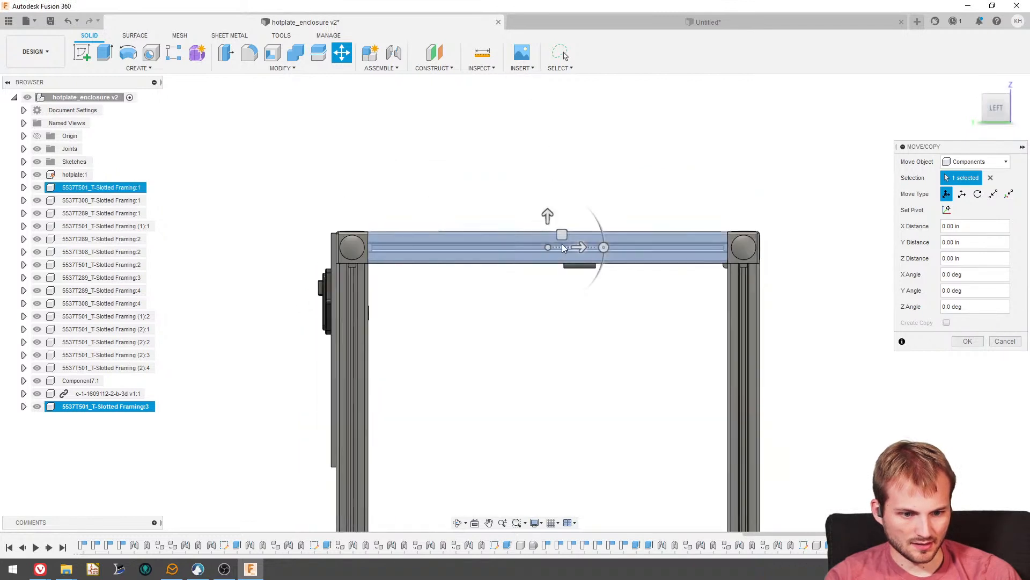
{"action": "left_click_drag", "start_coordinate": [548, 217], "coordinate": [547, 330]}
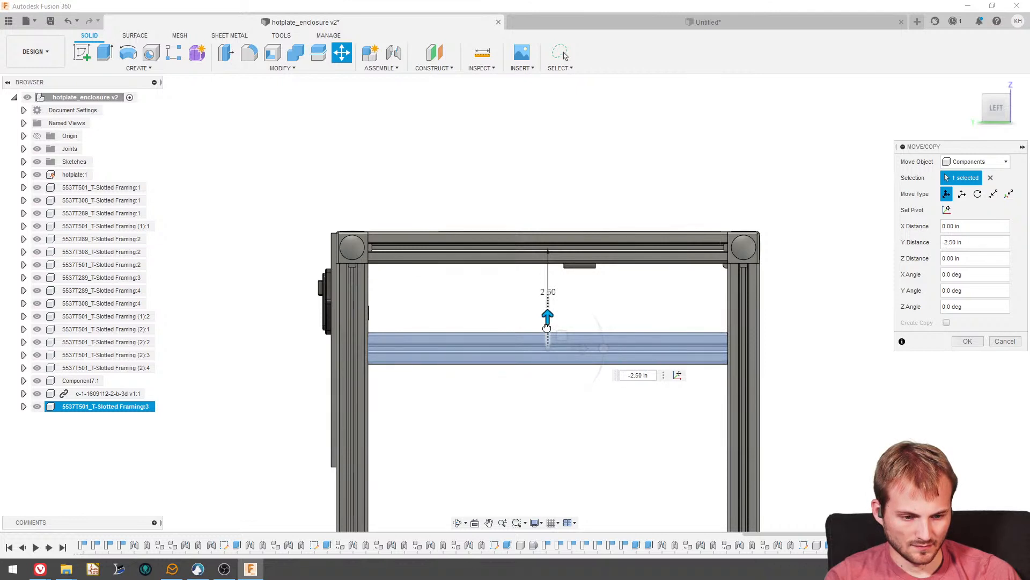
{"action": "left_click", "coordinate": [969, 344]}
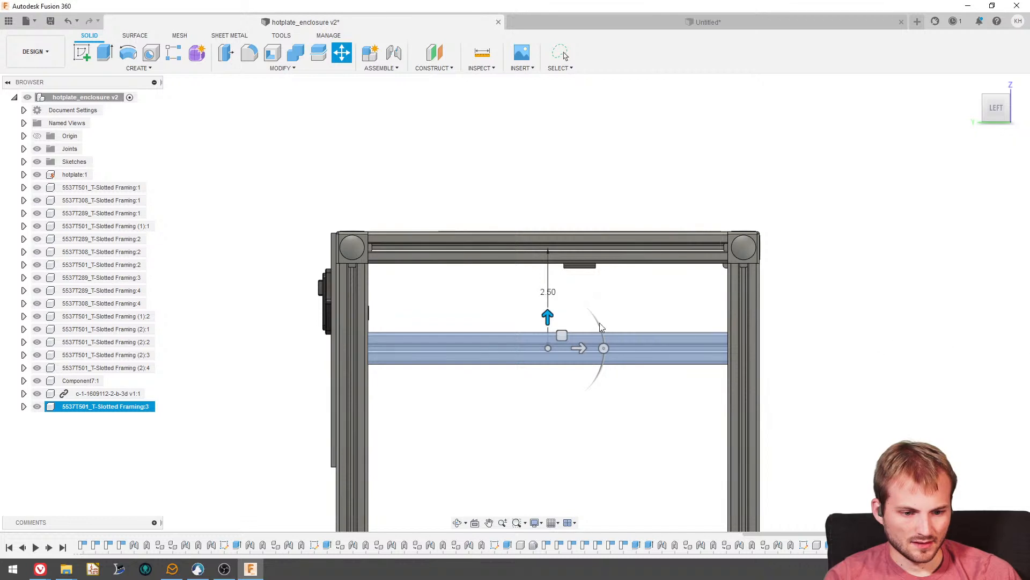
{"action": "key", "text": "Escape"}
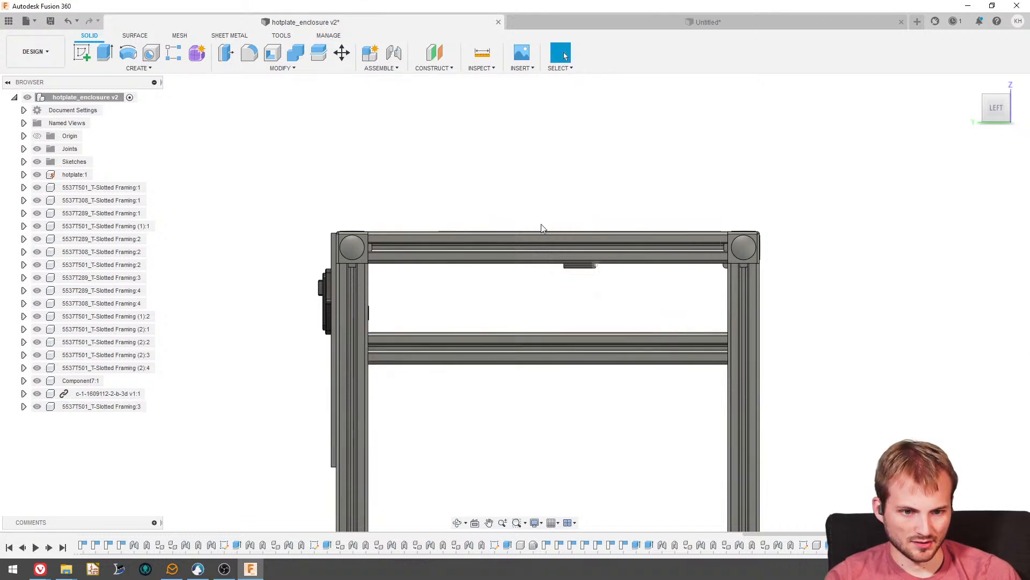
- Fix the left lower side rail to an adjoining leg with a rigid as-built joint
{"action": "left_click", "coordinate": [390, 66]}
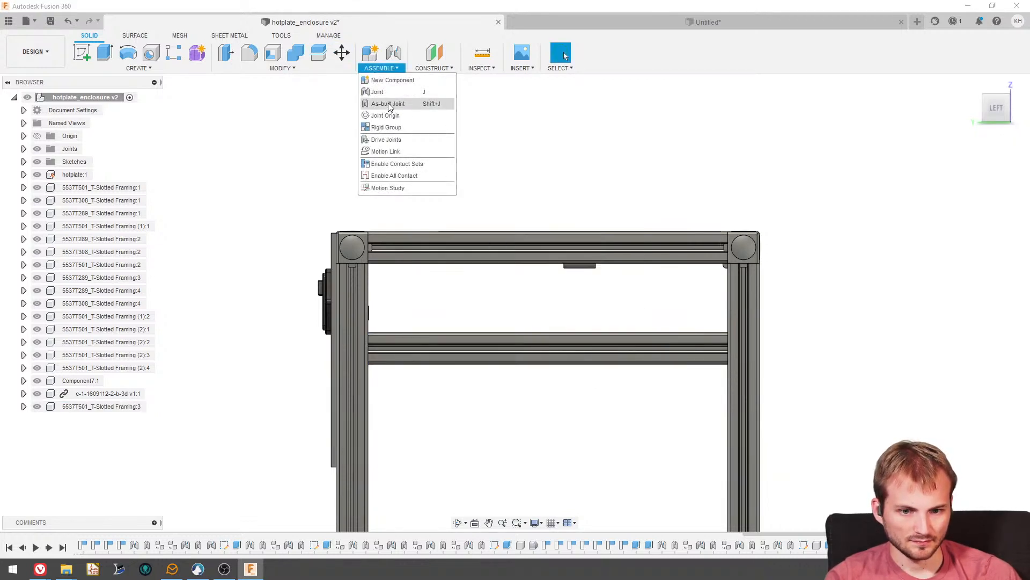
{"action": "left_click", "coordinate": [389, 102]}
{"action": "left_click", "coordinate": [354, 362]}
{"action": "left_click", "coordinate": [732, 315]}
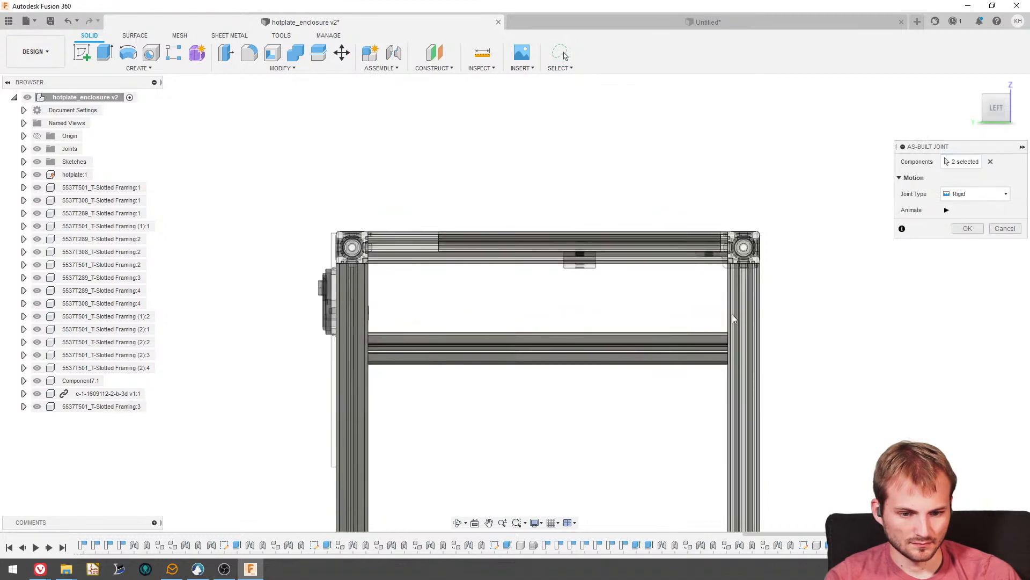
{"action": "left_click", "coordinate": [967, 228]}
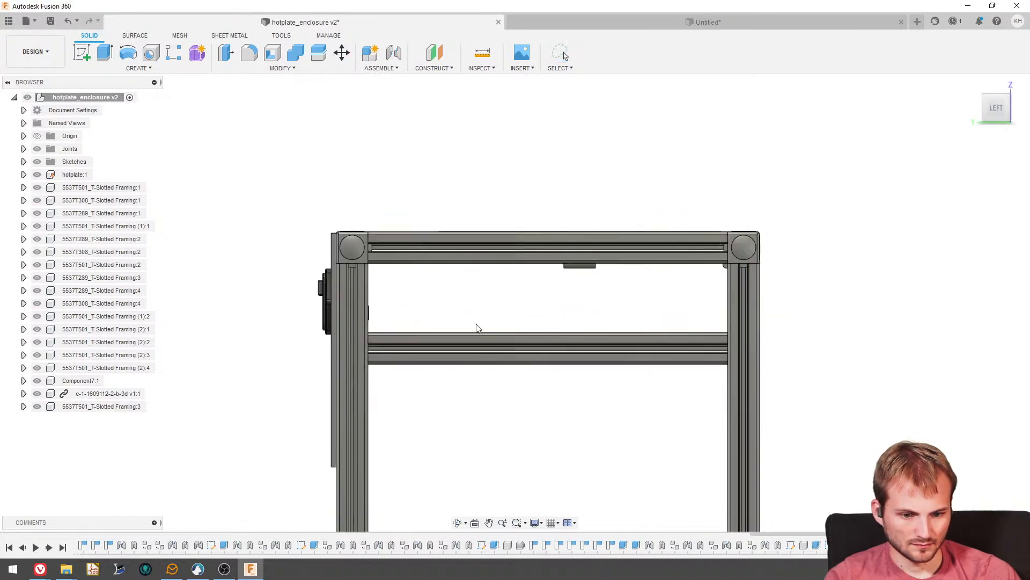
- Paste a copy of the right side's upper horizontal rail and move it straight down in between the legs
{"action": "middle_click_drag", "start_coordinate": [495, 308], "coordinate": [356, 160], "text": "shift"}
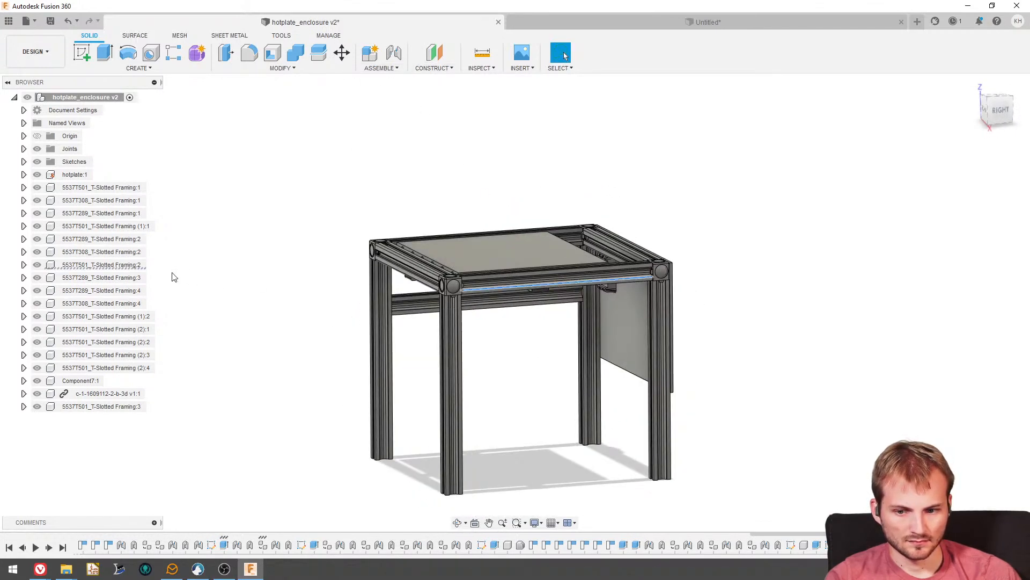
{"action": "left_click", "coordinate": [128, 265]}
{"action": "key", "text": "ctrl+c"}
{"action": "key", "text": "ctrl+v"}
{"action": "scroll", "coordinate": [565, 322], "scroll_direction": "up", "scroll_amount": 5}
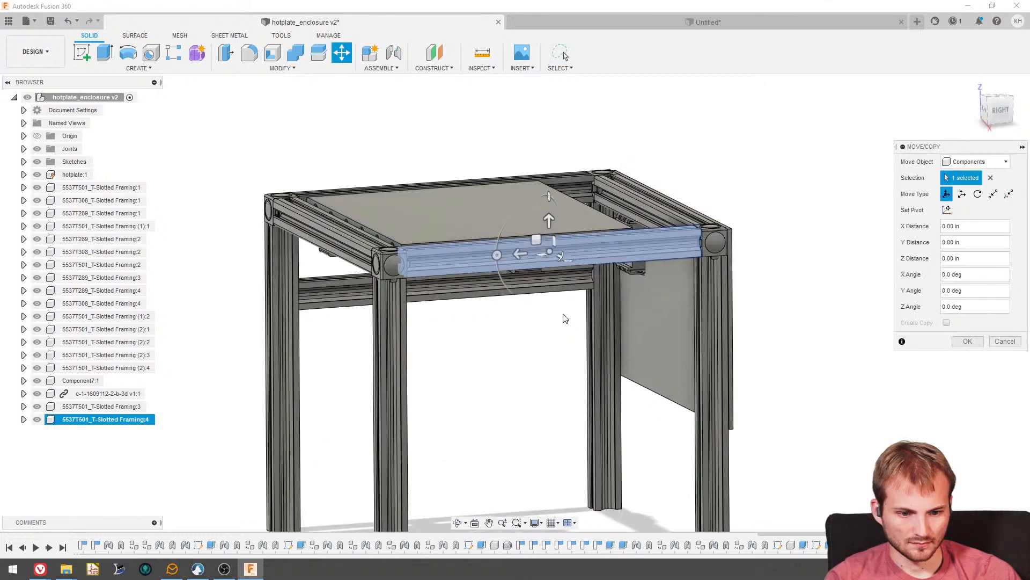
{"action": "left_click_drag", "start_coordinate": [545, 224], "coordinate": [548, 314]}
{"action": "key", "text": "Return"}
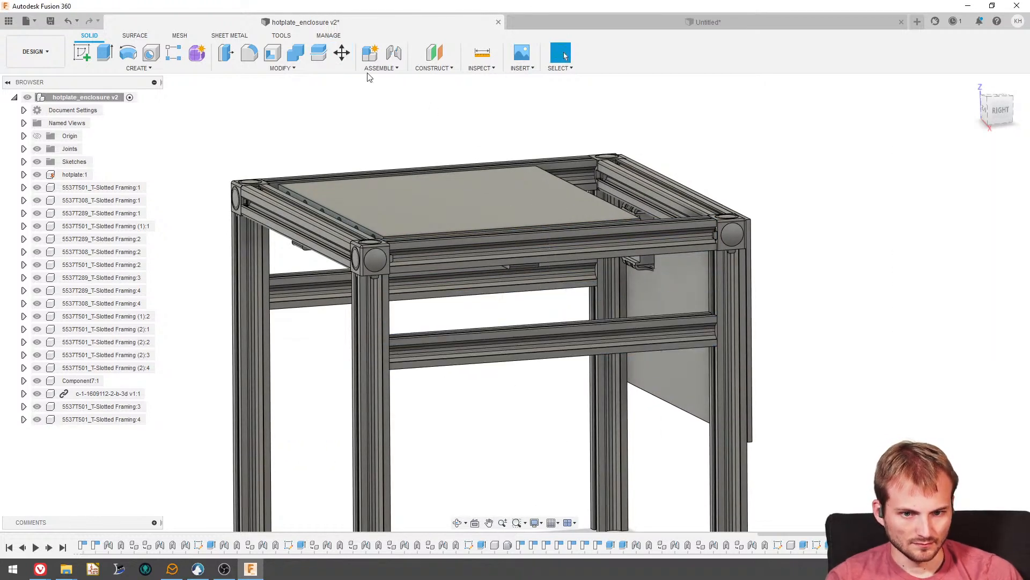
- Fix the right lower side rail to the adjoining front leg with a rigid as-built joint
{"action": "left_click", "coordinate": [378, 68]}
{"action": "left_click", "coordinate": [384, 99]}
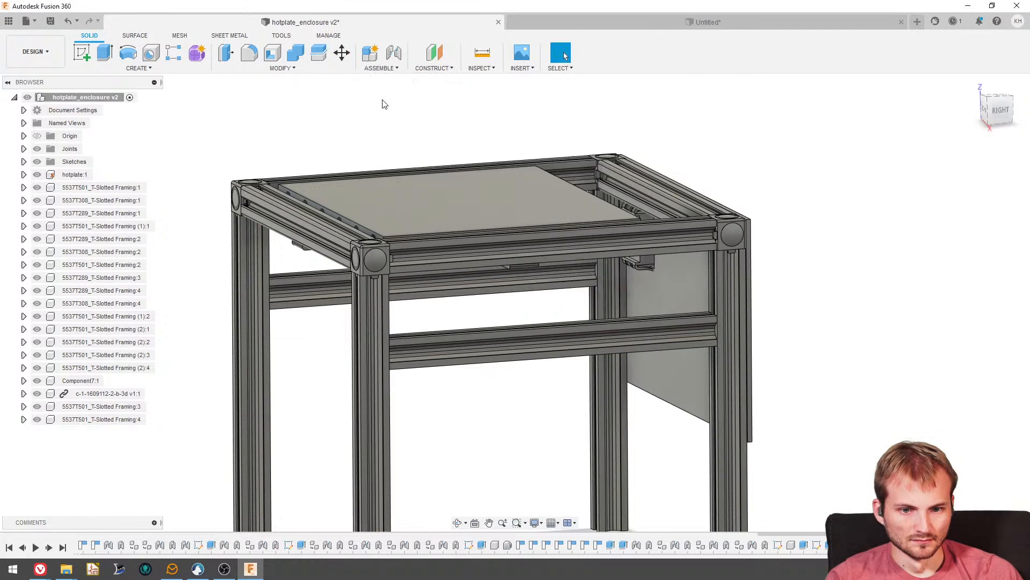
{"action": "left_click", "coordinate": [465, 348]}
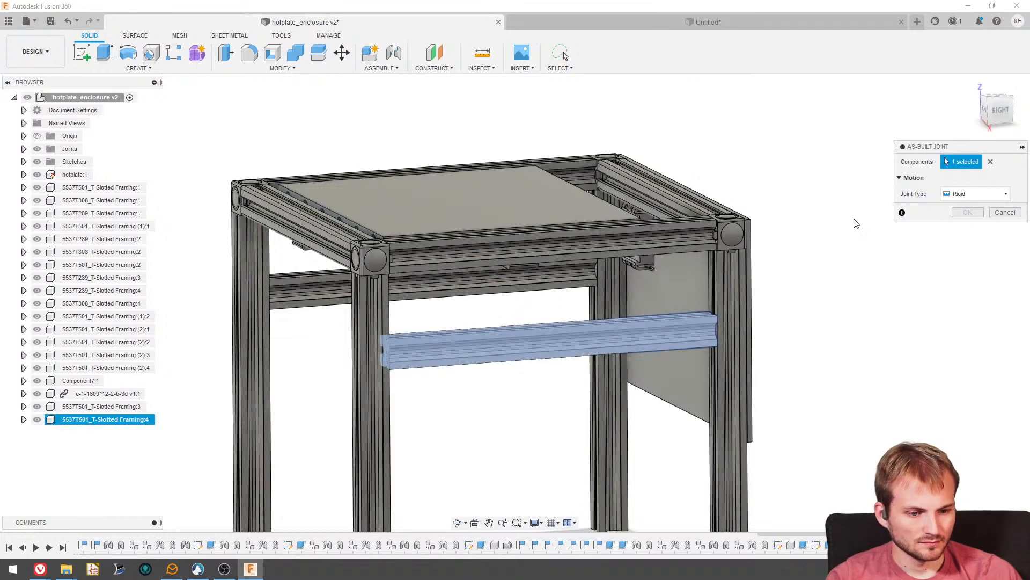
{"action": "left_click", "coordinate": [373, 322]}
{"action": "left_click", "coordinate": [967, 228]}
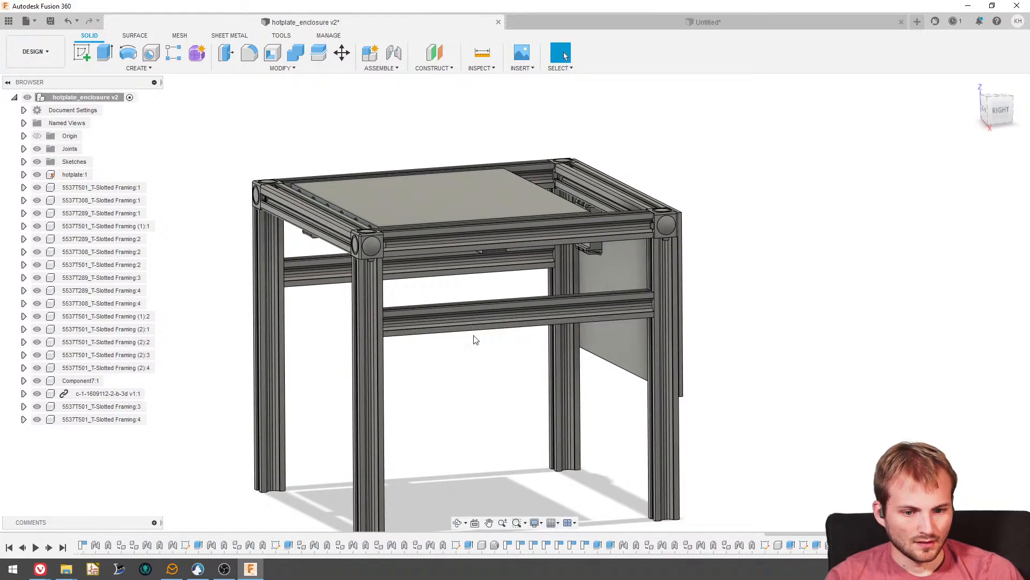
- Start a new sketch on the underside face of one of the lower side rails
{"action": "middle_click_drag", "start_coordinate": [472, 349], "coordinate": [617, 341], "text": "shift"}
{"action": "middle_click_drag", "start_coordinate": [302, 228], "coordinate": [308, 251], "text": "shift"}
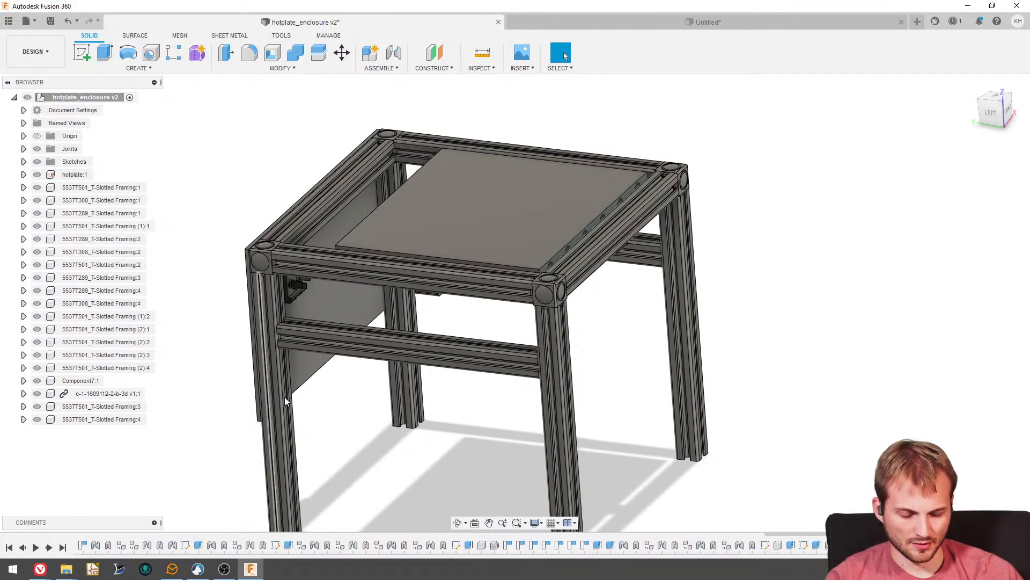
{"action": "middle_click_drag", "start_coordinate": [284, 398], "coordinate": [572, 228], "text": "shift"}
{"action": "middle_click_drag", "start_coordinate": [397, 235], "coordinate": [344, 206], "text": "shift"}
{"action": "scroll", "coordinate": [343, 201], "scroll_direction": "up", "scroll_amount": 2}
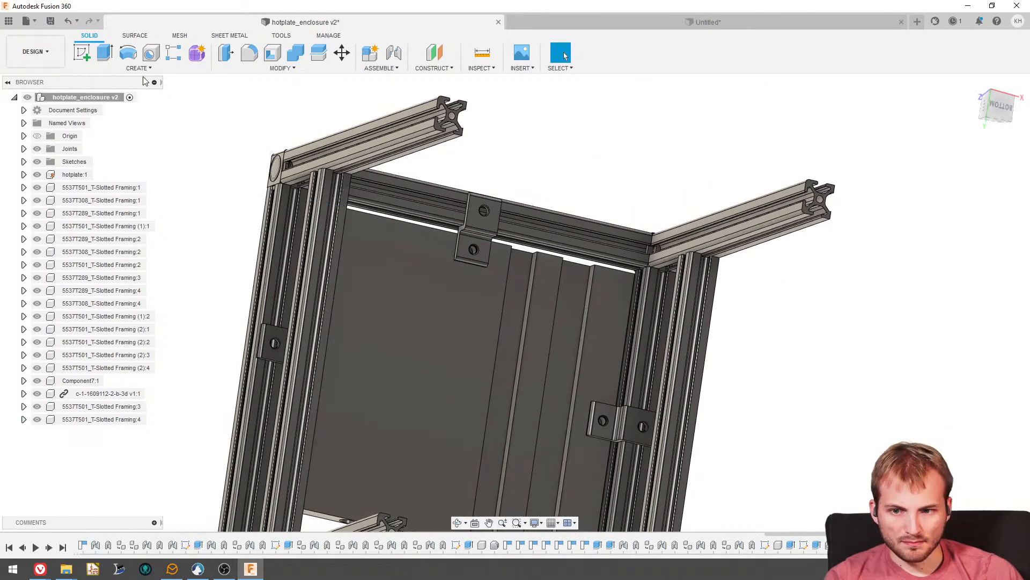
{"action": "left_click", "coordinate": [84, 52]}
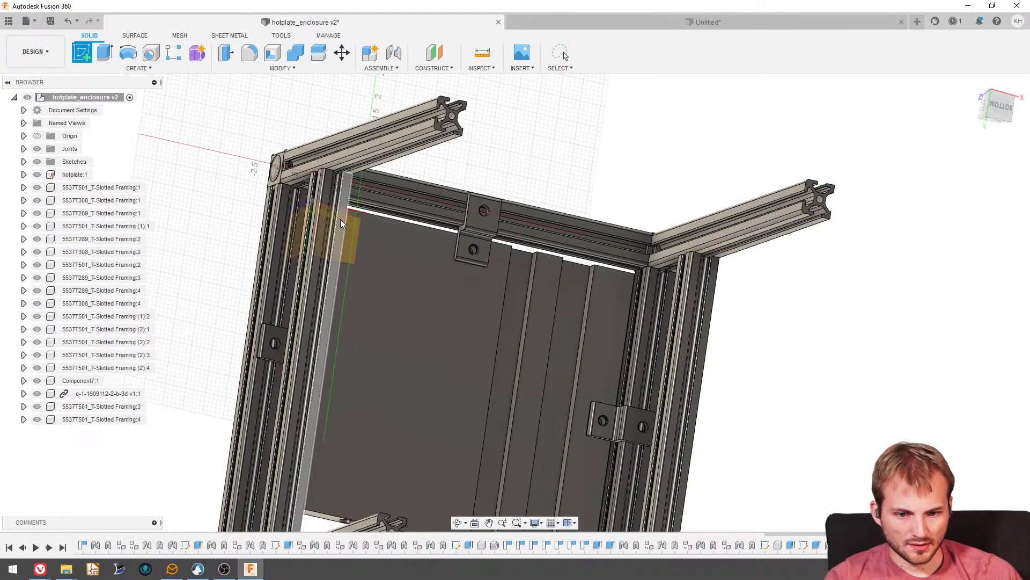
{"action": "left_click", "coordinate": [340, 219]}
{"action": "scroll", "coordinate": [538, 357], "scroll_direction": "up", "scroll_amount": 3}
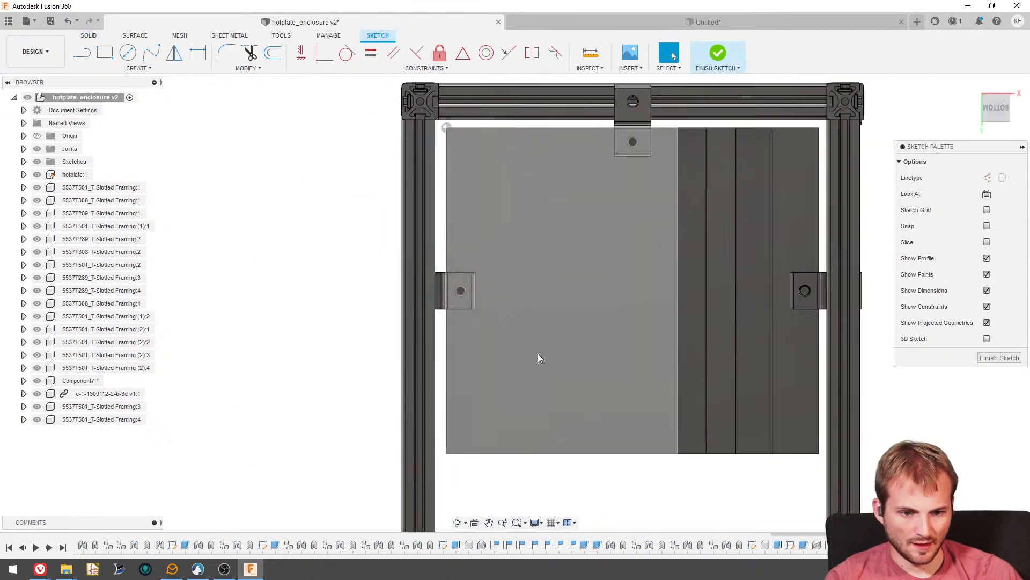
{"action": "left_click", "coordinate": [107, 58]}
{"action": "scroll", "coordinate": [418, 134], "scroll_direction": "up", "scroll_amount": 2}
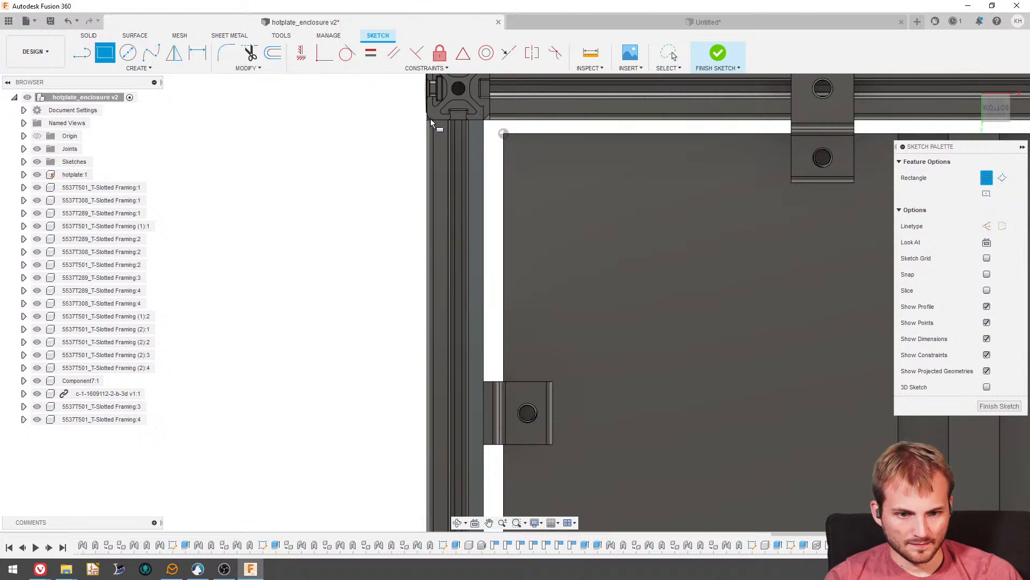
{"action": "key", "text": "Escape"}
- Project the outer underside faces of both lower side rails into the sketch
{"action": "left_click", "coordinate": [139, 68]}
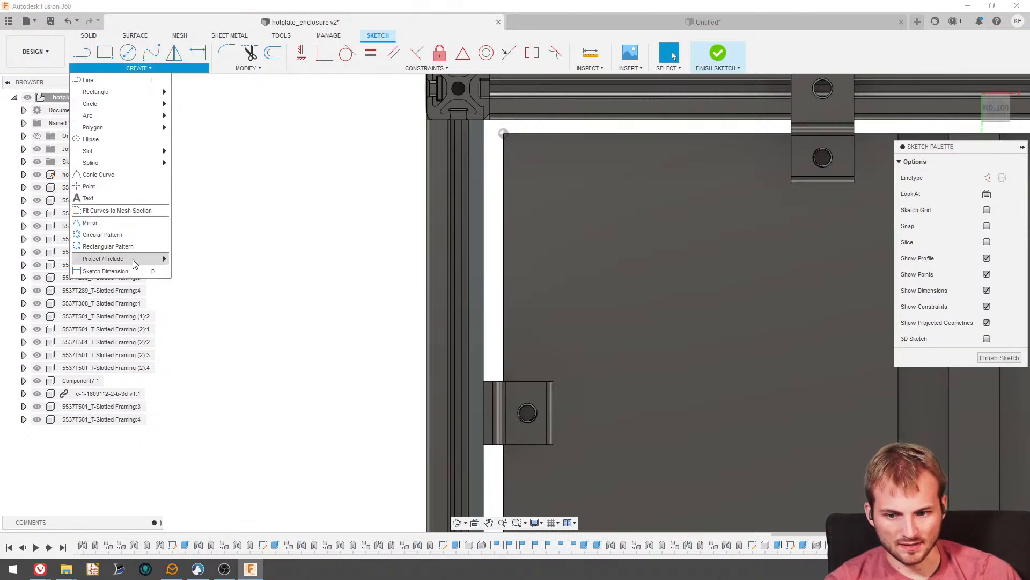
{"action": "mouse_move", "coordinate": [134, 262]}
{"action": "left_click", "coordinate": [185, 259]}
{"action": "scroll", "coordinate": [452, 115], "scroll_direction": "up", "scroll_amount": 2}
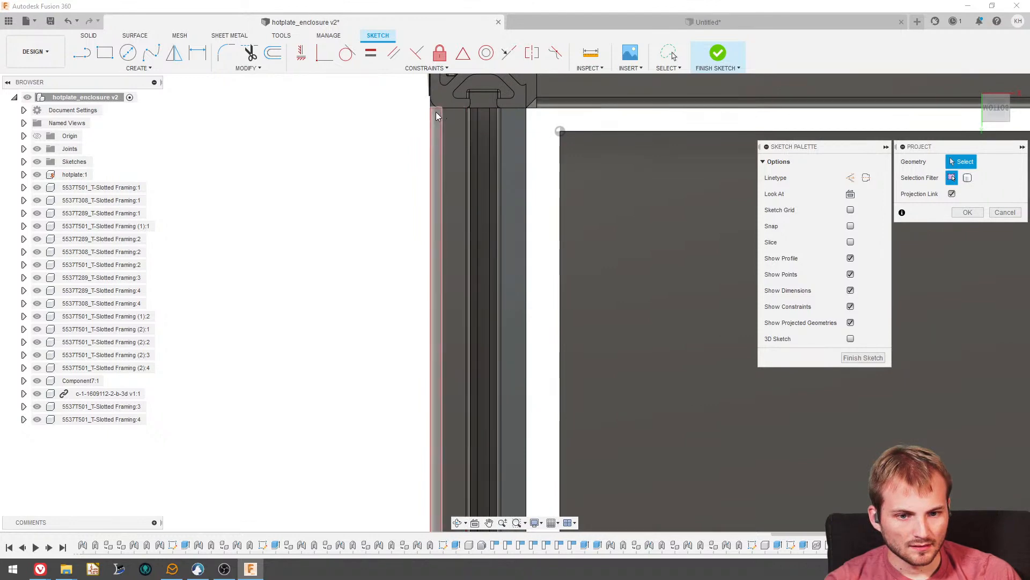
{"action": "left_click", "coordinate": [436, 119]}
{"action": "scroll", "coordinate": [338, 122], "scroll_direction": "down", "scroll_amount": 4}
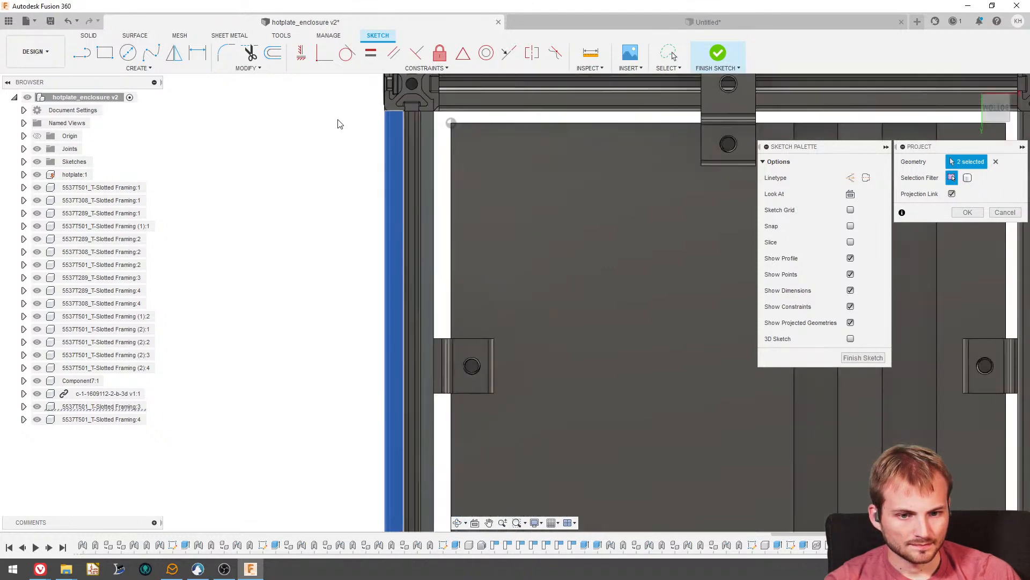
{"action": "scroll", "coordinate": [588, 330], "scroll_direction": "up", "scroll_amount": 8}
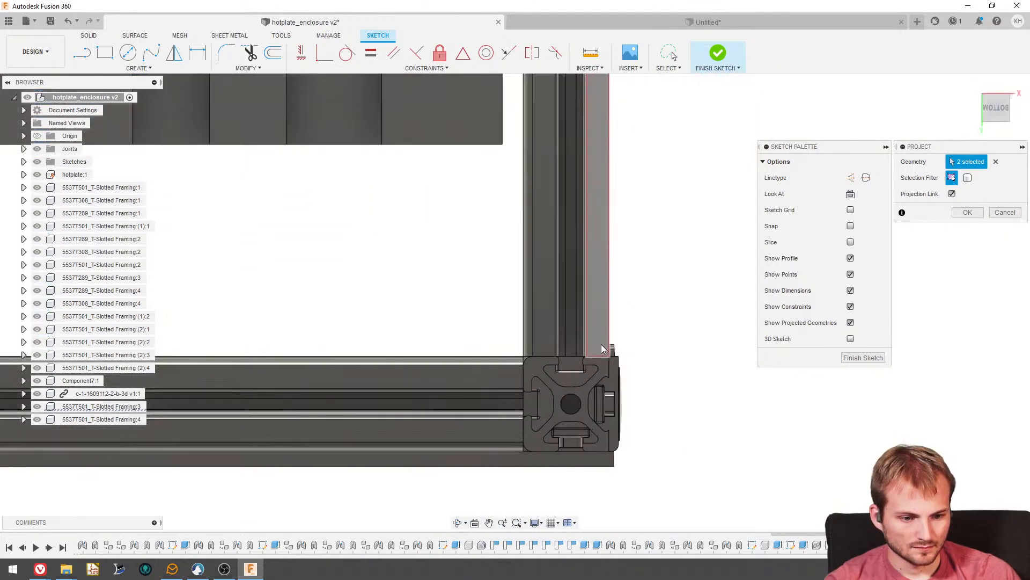
{"action": "left_click", "coordinate": [601, 350]}
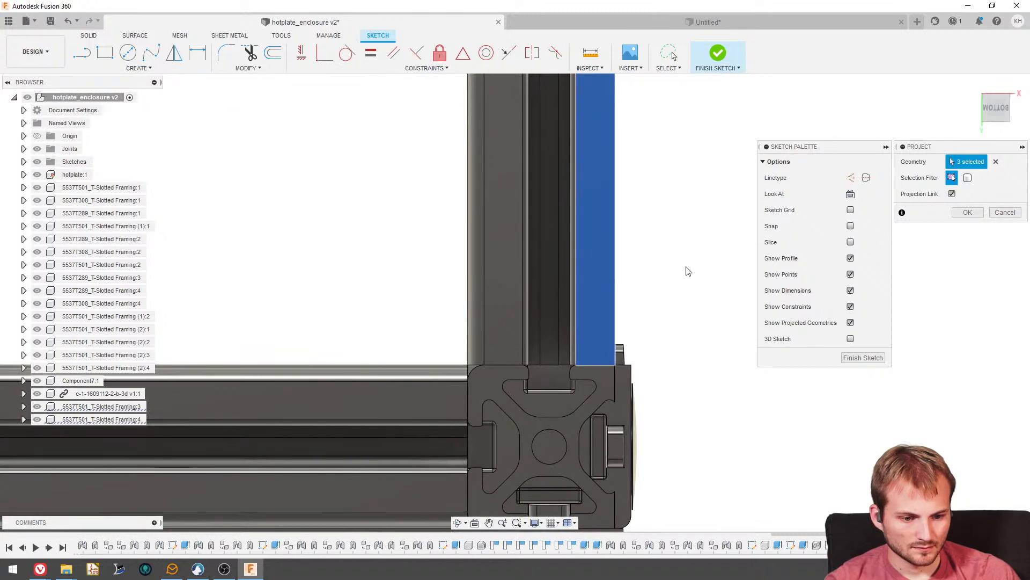
{"action": "left_click", "coordinate": [967, 213]}
- Draw a two-point rectangle between the diagonally opposite outer corners of the two projected rails
{"action": "left_click", "coordinate": [107, 54]}
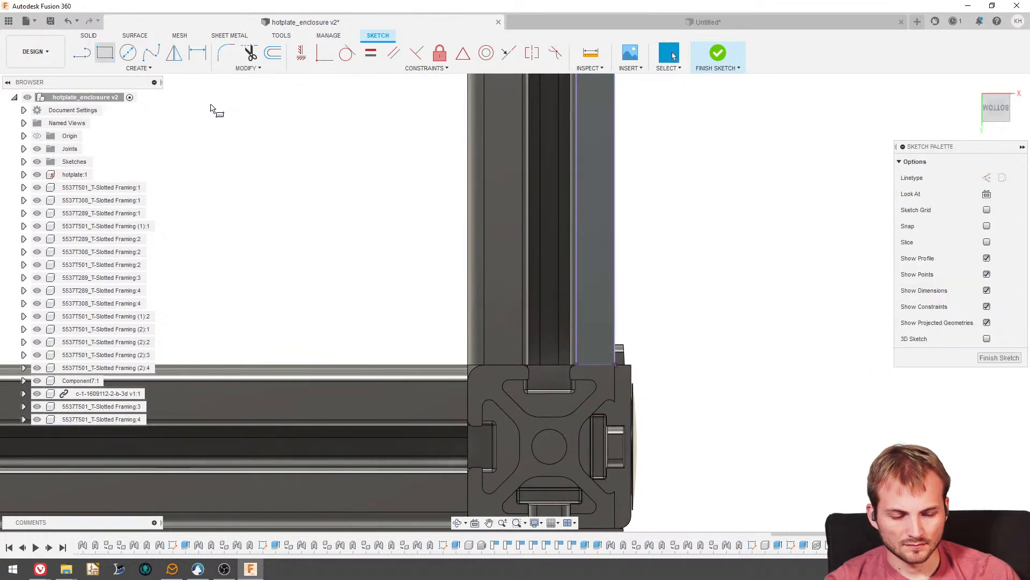
{"action": "left_click", "coordinate": [616, 367]}
{"action": "scroll", "coordinate": [604, 433], "scroll_direction": "down", "scroll_amount": 5}
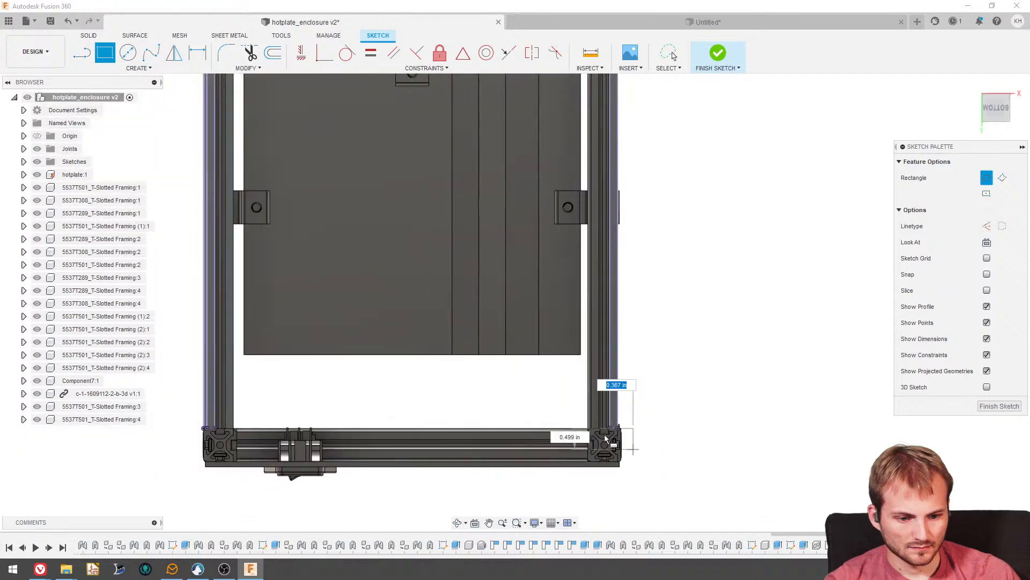
{"action": "scroll", "coordinate": [299, 168], "scroll_direction": "up", "scroll_amount": 10}
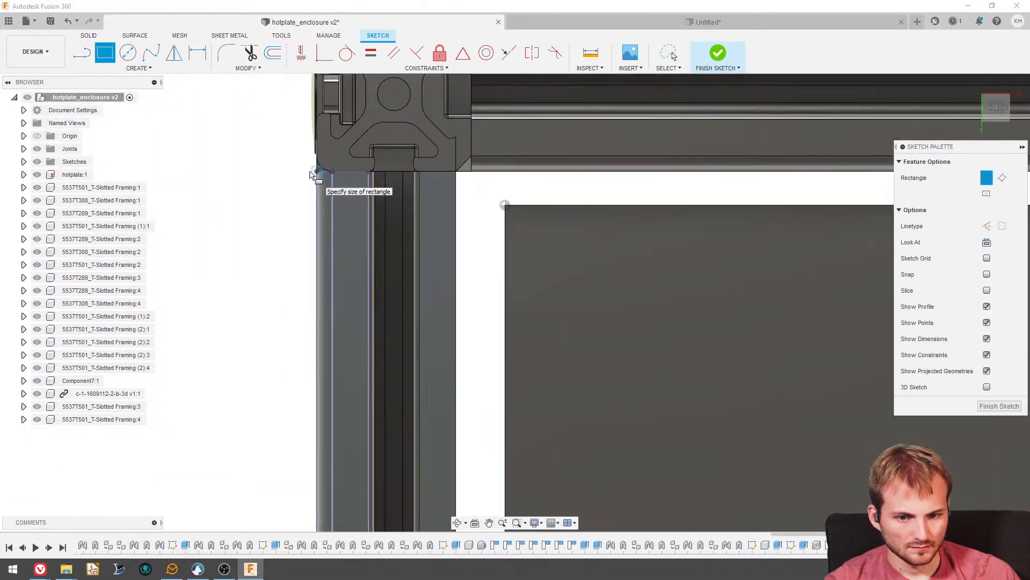
{"action": "mouse_move", "coordinate": [314, 174]}
{"action": "middle_mouse_down", "text": "shift"}
{"action": "mouse_move", "coordinate": [279, 169]}
{"action": "mouse_move", "coordinate": [294, 185]}
{"action": "middle_mouse_up", "text": "shift"}
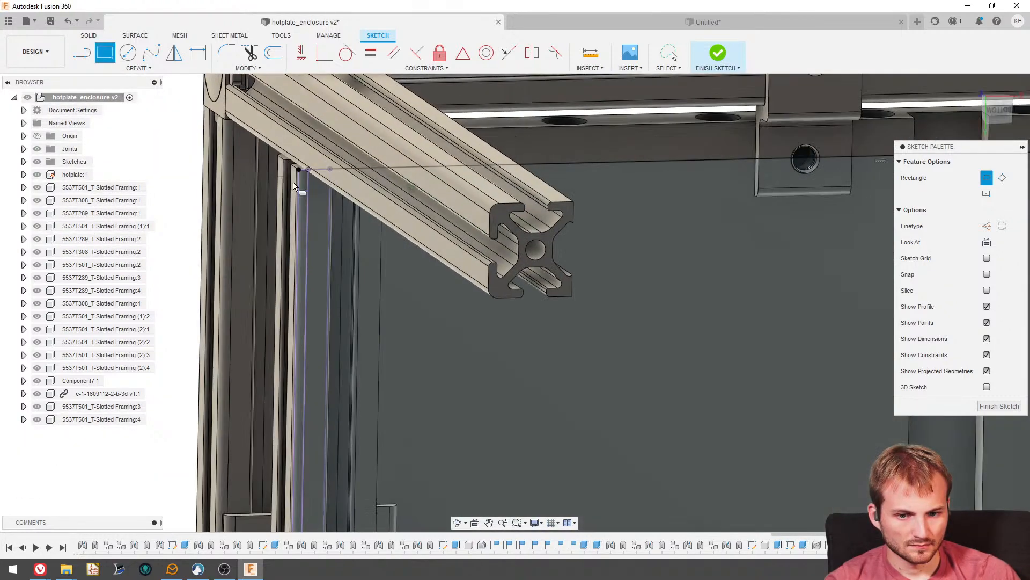
- Start an extrusion of the rectangle, selecting all five profile regions that span both lower rails
{"action": "left_click", "coordinate": [92, 37]}
{"action": "left_click", "coordinate": [105, 52]}
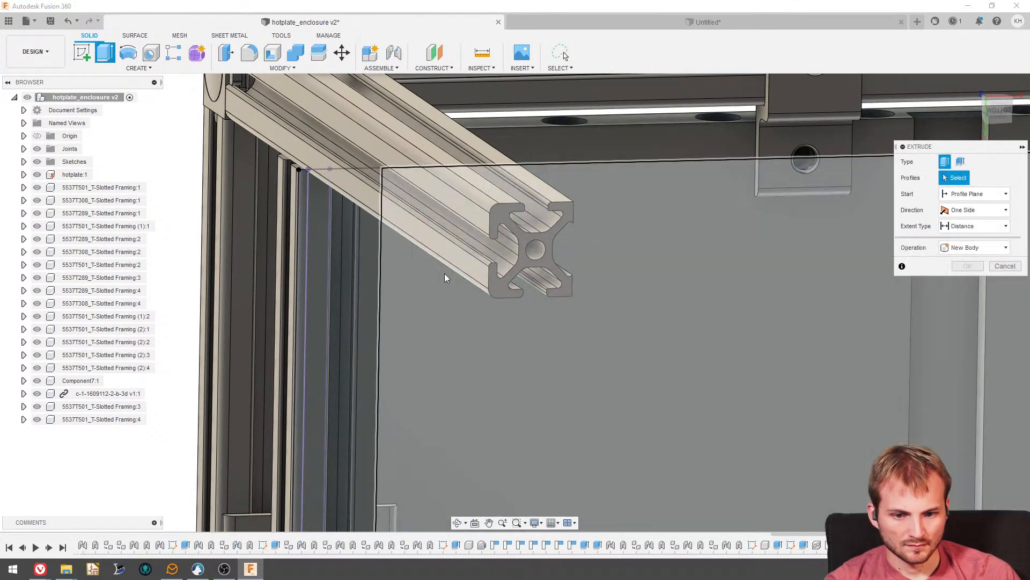
{"action": "middle_click_drag", "start_coordinate": [482, 312], "coordinate": [522, 321], "text": "shift"}
{"action": "scroll", "coordinate": [522, 321], "scroll_direction": "down", "scroll_amount": 1}
{"action": "left_click", "coordinate": [521, 320]}
{"action": "scroll", "coordinate": [420, 233], "scroll_direction": "up", "scroll_amount": 3}
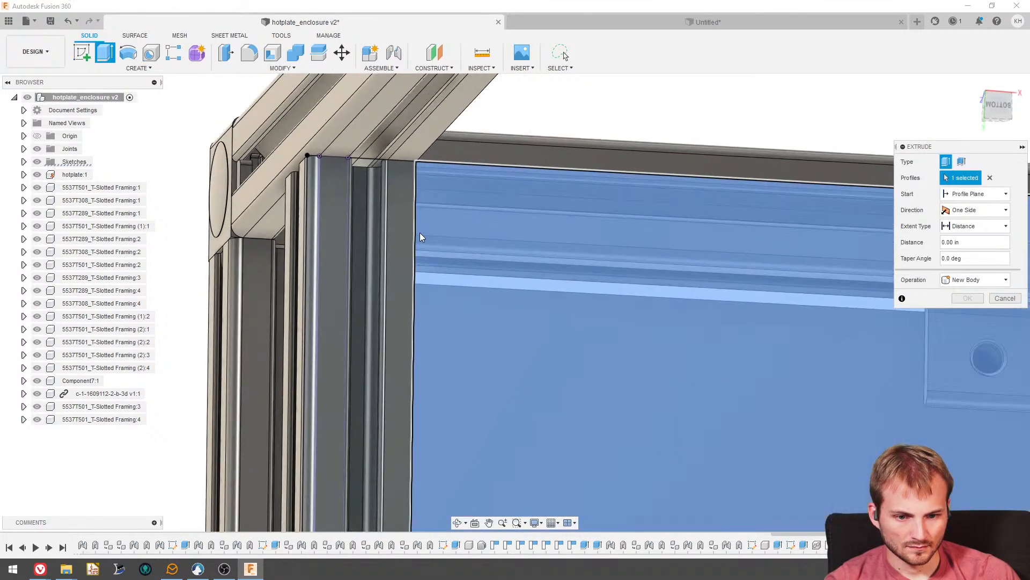
{"action": "left_click", "coordinate": [393, 218]}
{"action": "left_click", "coordinate": [362, 217]}
{"action": "left_click", "coordinate": [329, 213]}
{"action": "scroll", "coordinate": [275, 232], "scroll_direction": "down", "scroll_amount": 5}
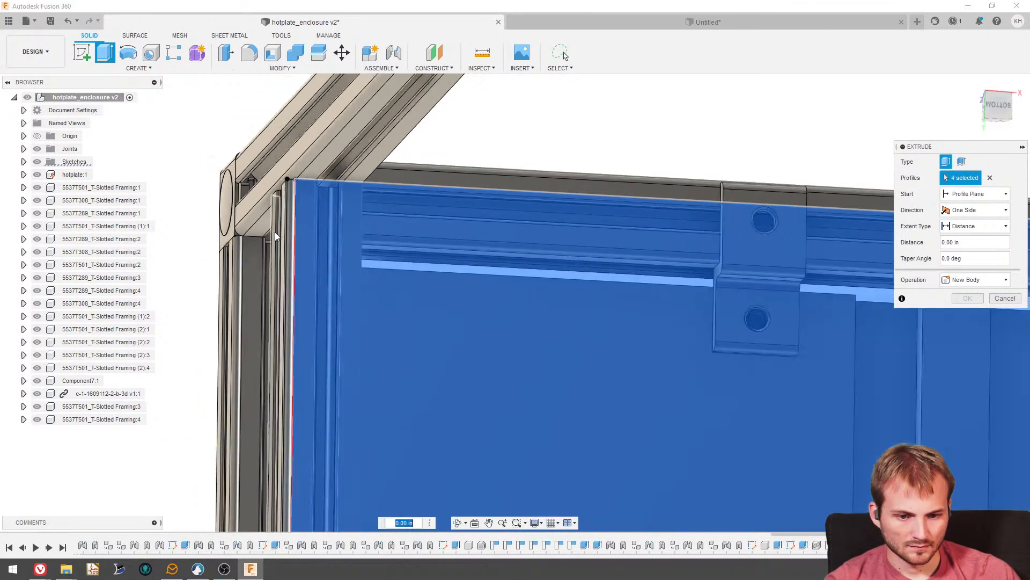
{"action": "scroll", "coordinate": [590, 300], "scroll_direction": "up", "scroll_amount": 4}
{"action": "left_click", "coordinate": [529, 159]}
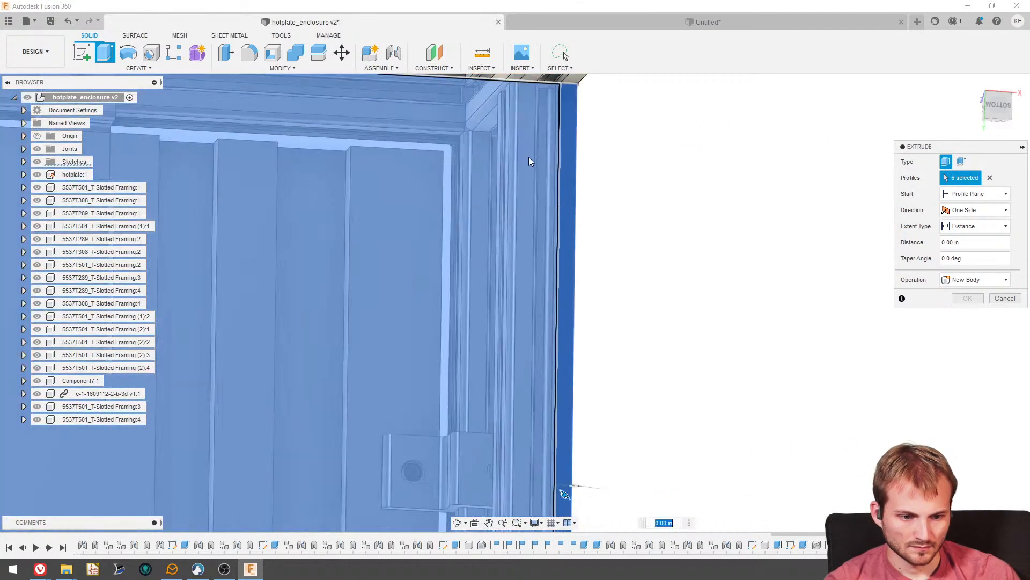
{"action": "scroll", "coordinate": [524, 203], "scroll_direction": "down", "scroll_amount": 5}
- Set the extrusion distance to 0.125 in and its operation to New Component
{"action": "middle_click_drag", "start_coordinate": [417, 277], "coordinate": [472, 301], "text": "shift"}
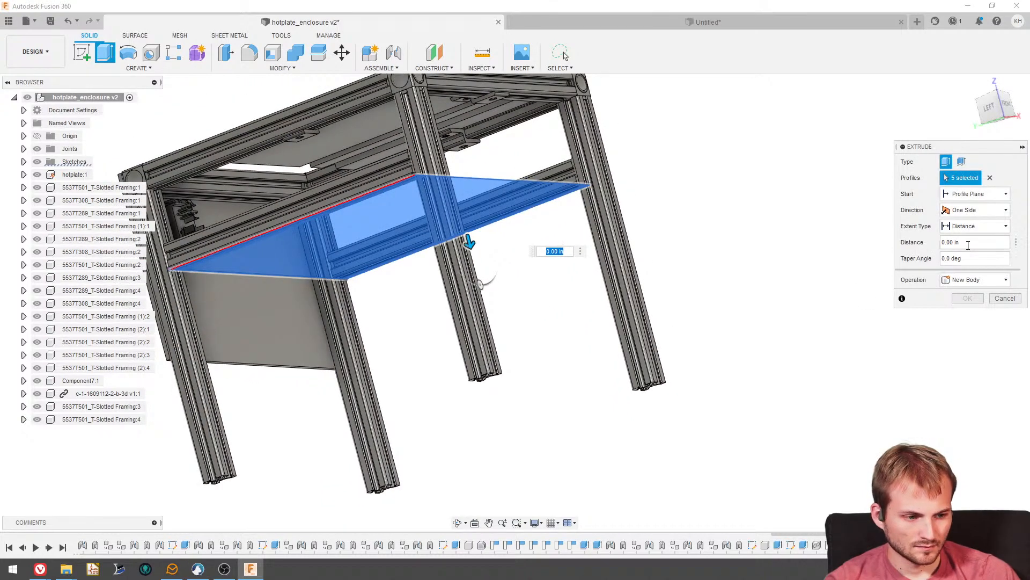
{"action": "left_click", "coordinate": [968, 242]}
{"action": "type", "text": "0.12"}
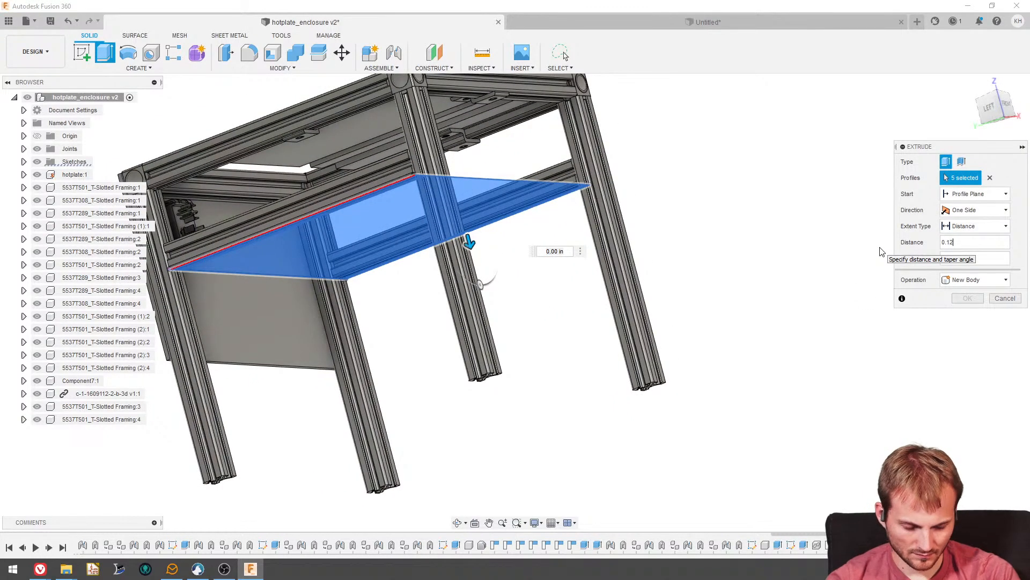
{"action": "type", "text": "5"}
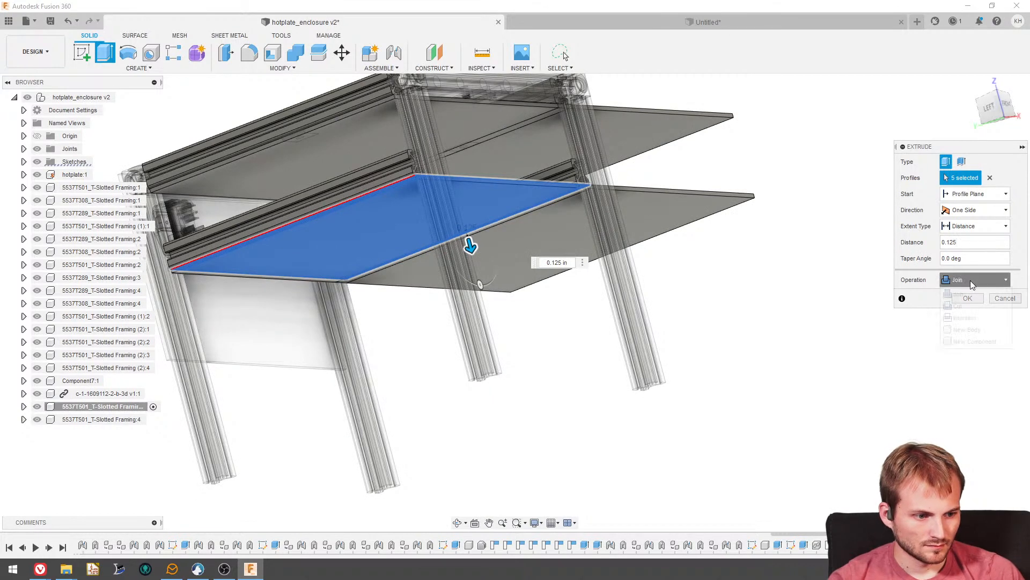
{"action": "left_click", "coordinate": [971, 341]}
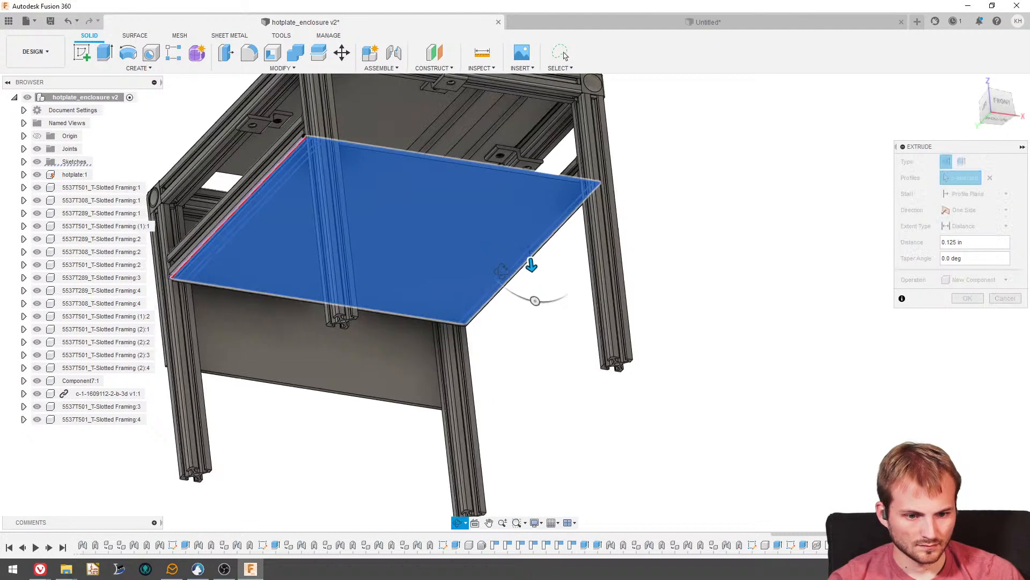
- Change the extrusion distance to 0.25 in and create the shelf plate under the lower rails
{"action": "middle_click_drag", "start_coordinate": [501, 271], "coordinate": [488, 304], "text": "shift"}
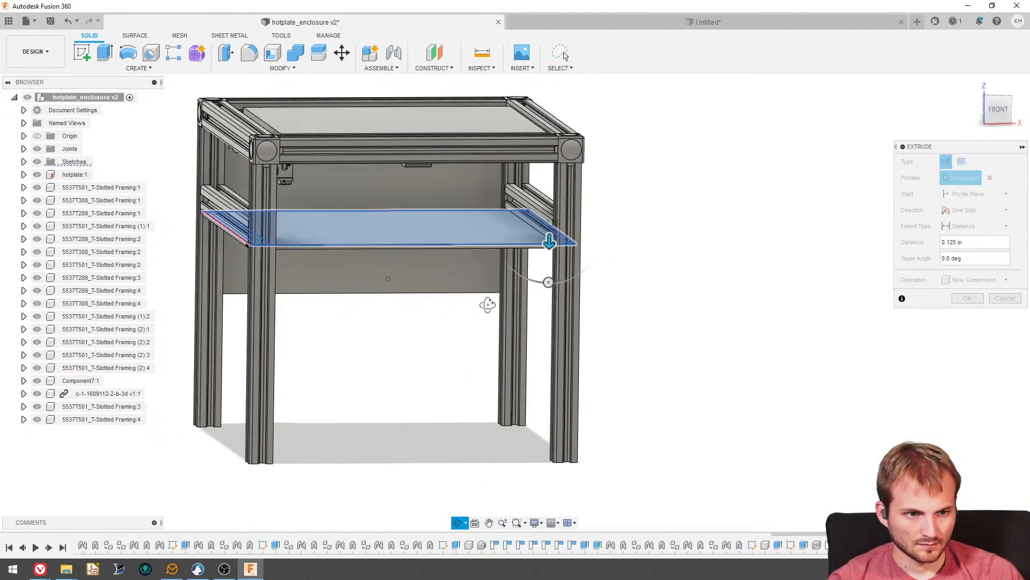
{"action": "left_click", "coordinate": [978, 243]}
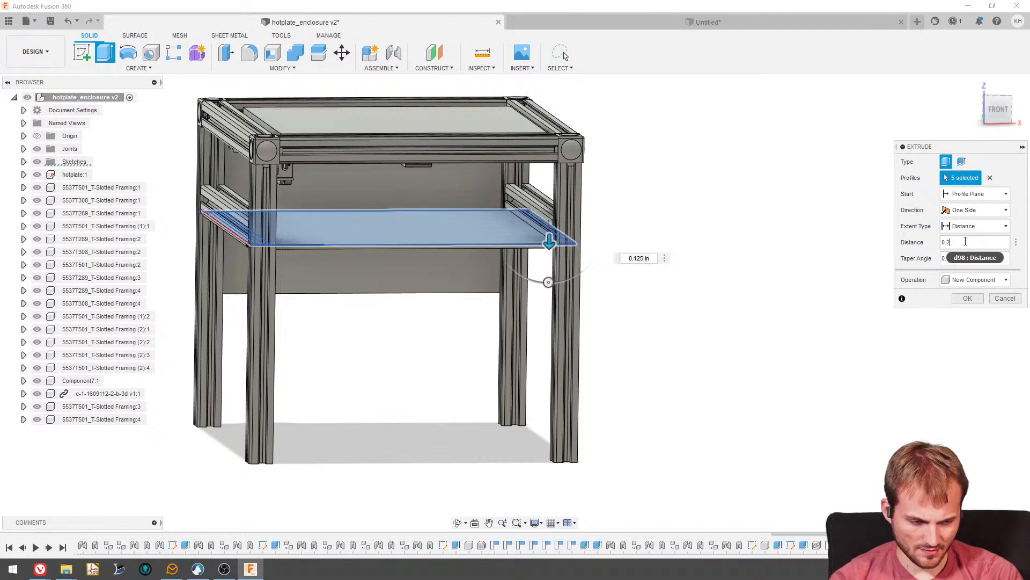
{"action": "type", "text": "0.25"}
{"action": "key", "text": "Return"}
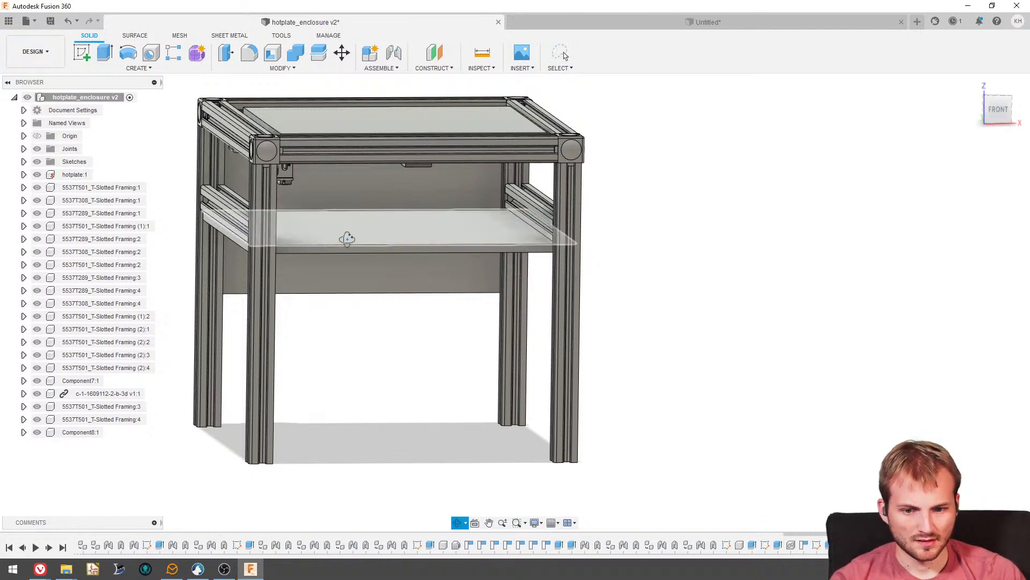
{"action": "mouse_move", "coordinate": [347, 235]}
{"action": "middle_mouse_down", "text": "shift"}
{"action": "mouse_move", "coordinate": [356, 223]}
{"action": "mouse_move", "coordinate": [343, 227]}
{"action": "middle_mouse_up", "text": "shift"}
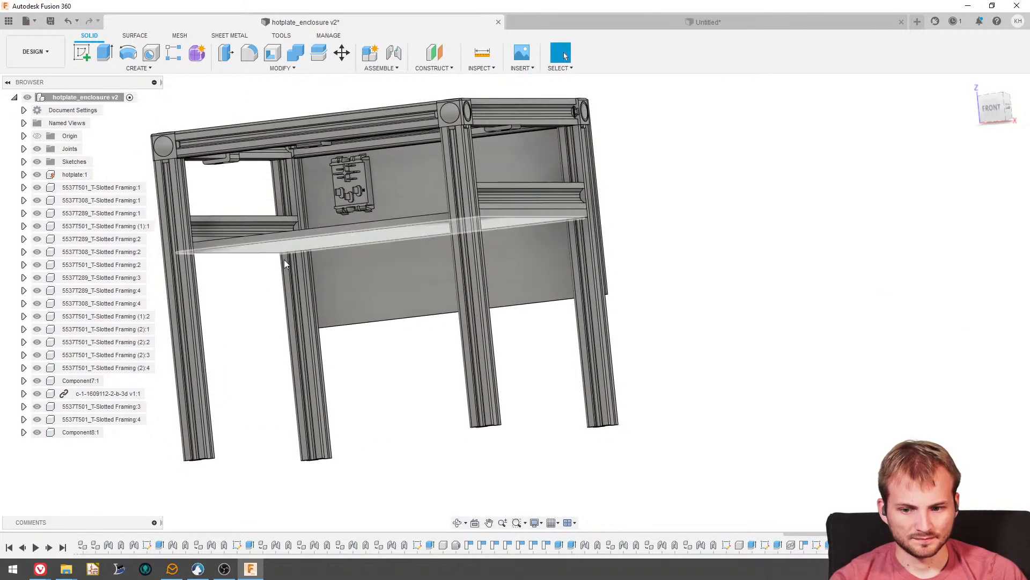
- Rename the new shelf plate component to fan_acrylic and the power inlet panel component to front_acrylic
{"action": "left_click", "coordinate": [86, 435]}
{"action": "double_click", "coordinate": [84, 436]}
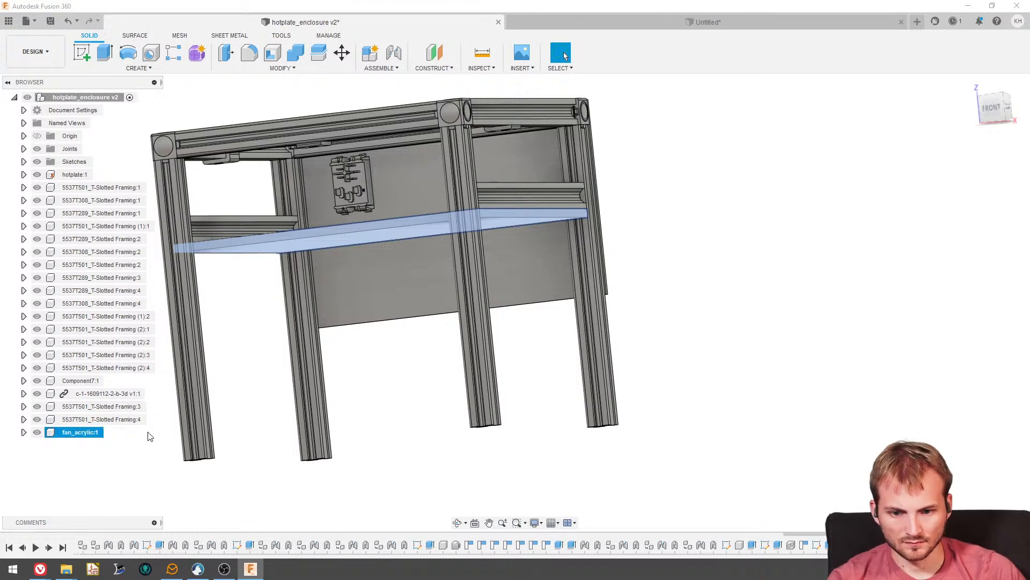
{"action": "left_click", "coordinate": [80, 382]}
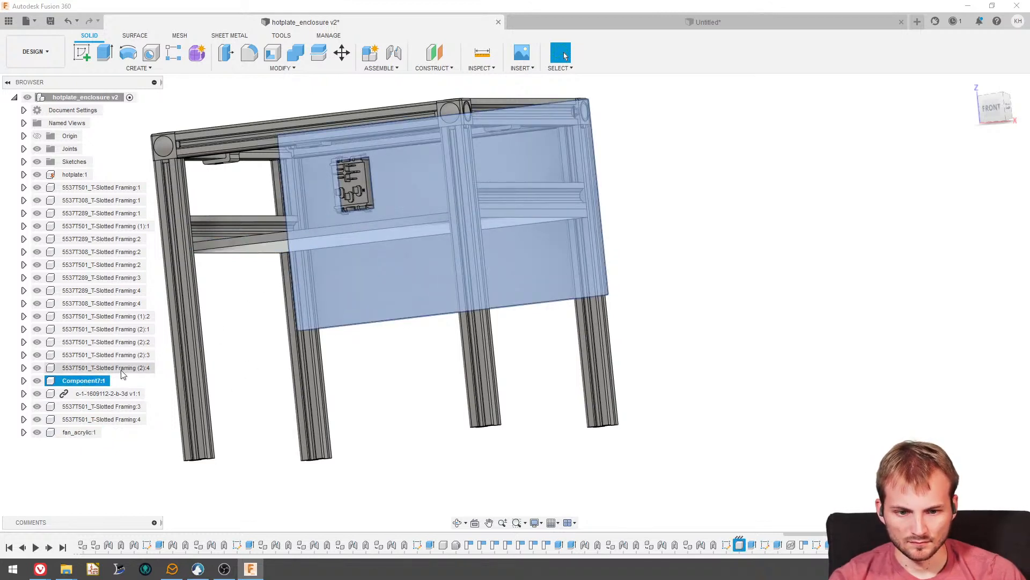
{"action": "double_click", "coordinate": [81, 381]}
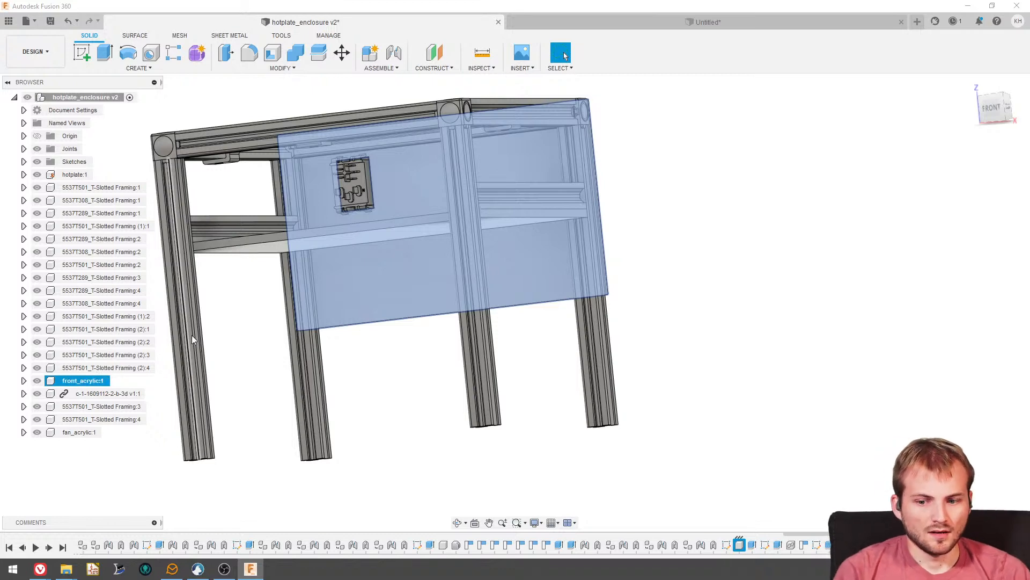
- Examine the enclosure from the front and side to review how the shelf plate fits beneath the lower rails
{"action": "scroll", "coordinate": [506, 281], "scroll_direction": "down", "scroll_amount": 4}
{"action": "middle_click_drag", "start_coordinate": [471, 214], "coordinate": [567, 296], "text": "shift"}
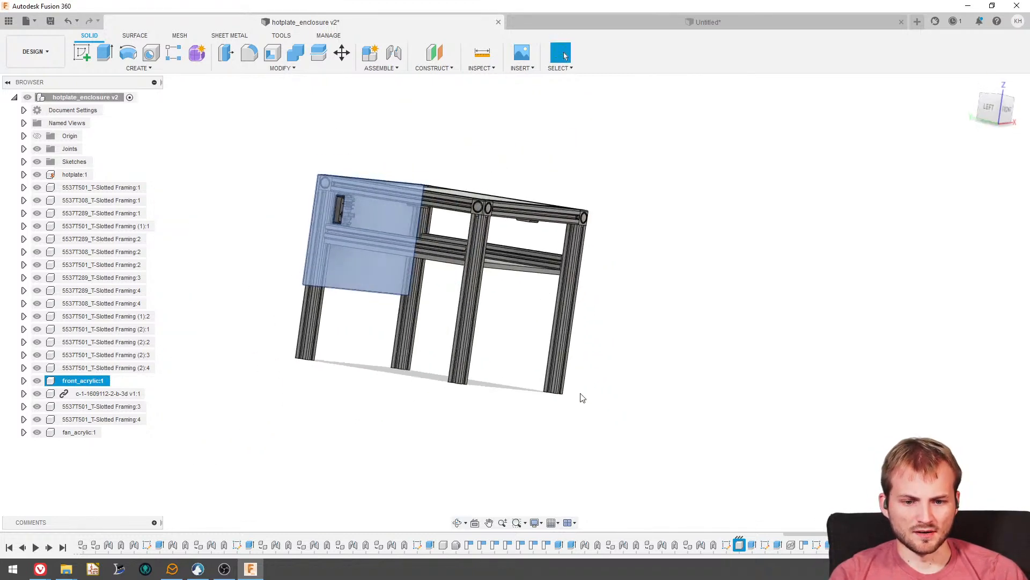
{"action": "left_click", "coordinate": [582, 395]}
{"action": "middle_click_drag", "start_coordinate": [420, 302], "coordinate": [416, 338], "text": "shift"}
{"action": "scroll", "coordinate": [392, 316], "scroll_direction": "up", "scroll_amount": 4}
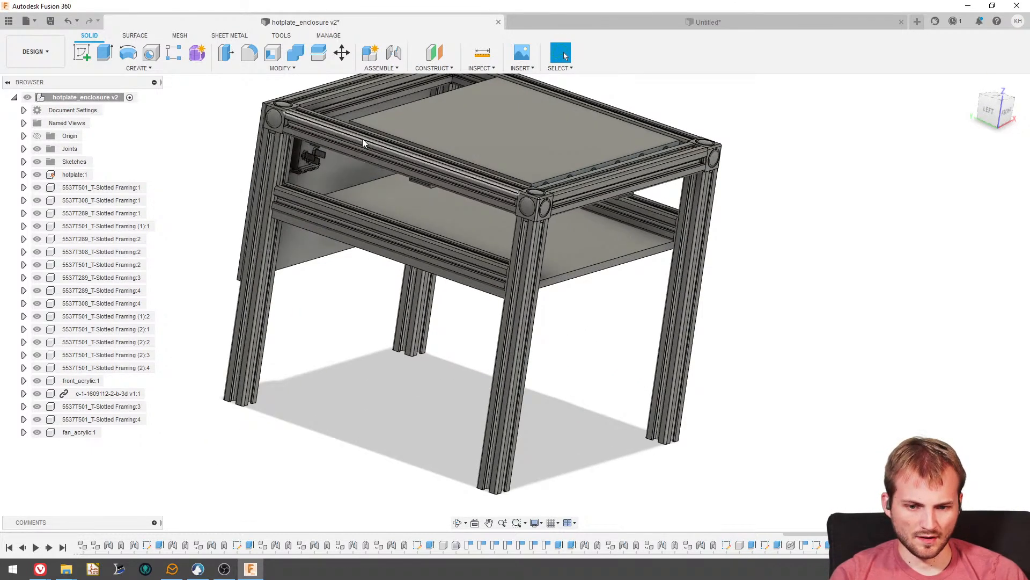
{"action": "middle_click_drag", "start_coordinate": [320, 288], "coordinate": [307, 152], "text": "shift"}
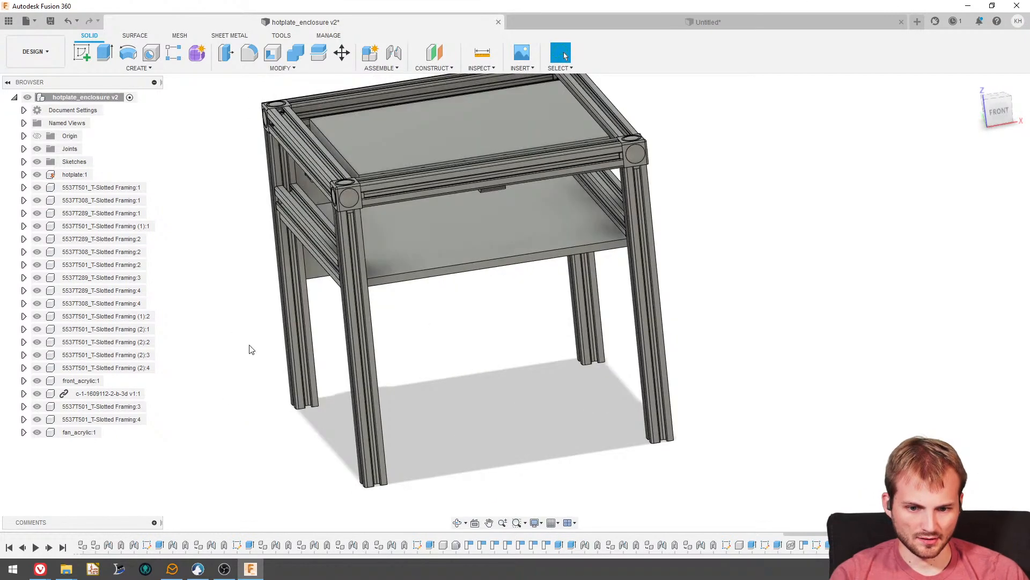
{"action": "middle_click_drag", "start_coordinate": [411, 288], "coordinate": [361, 310], "text": "shift"}
{"action": "middle_click_drag", "start_coordinate": [454, 292], "coordinate": [619, 129], "text": "shift"}
{"action": "middle_click_drag", "start_coordinate": [706, 333], "coordinate": [505, 290], "text": "shift"}
{"action": "scroll", "coordinate": [491, 197], "scroll_direction": "down", "scroll_amount": 5}
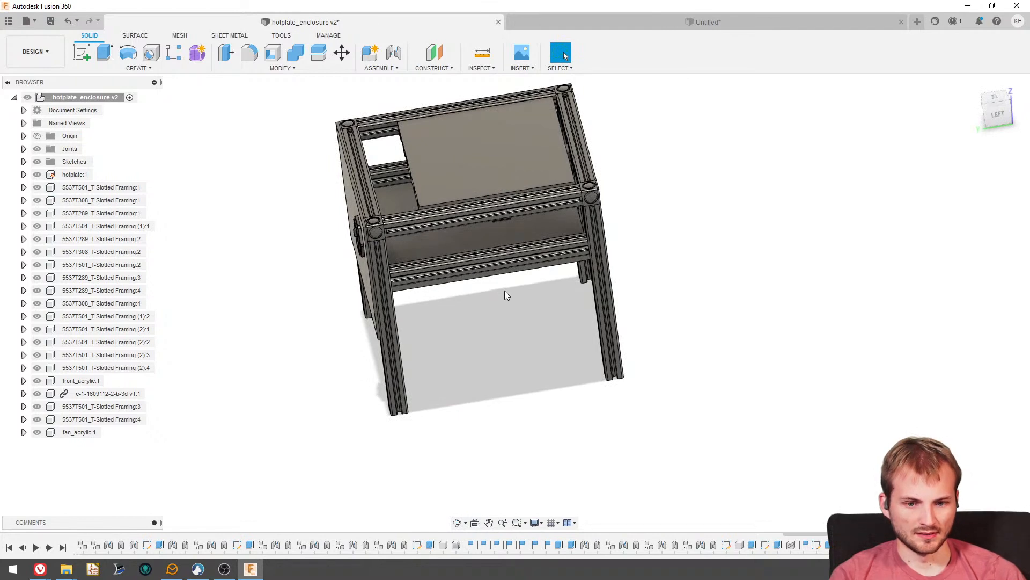
{"action": "scroll", "coordinate": [503, 286], "scroll_direction": "up", "scroll_amount": 4}
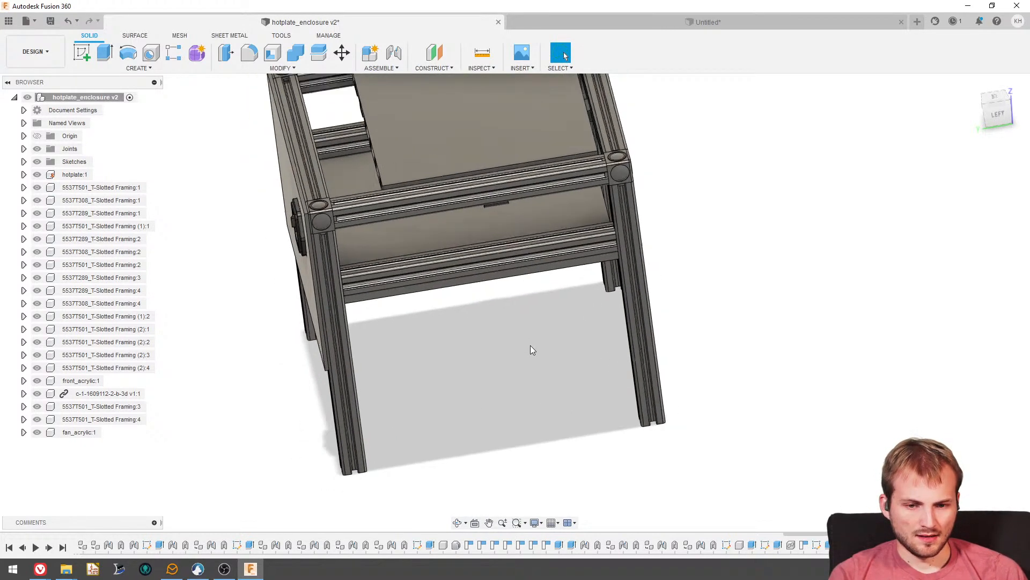
{"action": "scroll", "coordinate": [530, 347], "scroll_direction": "down", "scroll_amount": 2}
{"action": "mouse_move", "coordinate": [525, 342]}
{"action": "middle_mouse_down", "text": "shift"}
{"action": "mouse_move", "coordinate": [520, 301]}
{"action": "mouse_move", "coordinate": [530, 352]}
{"action": "mouse_move", "coordinate": [510, 170]}
{"action": "mouse_move", "coordinate": [485, 283]}
{"action": "mouse_move", "coordinate": [520, 357]}
{"action": "middle_mouse_up", "text": "shift"}
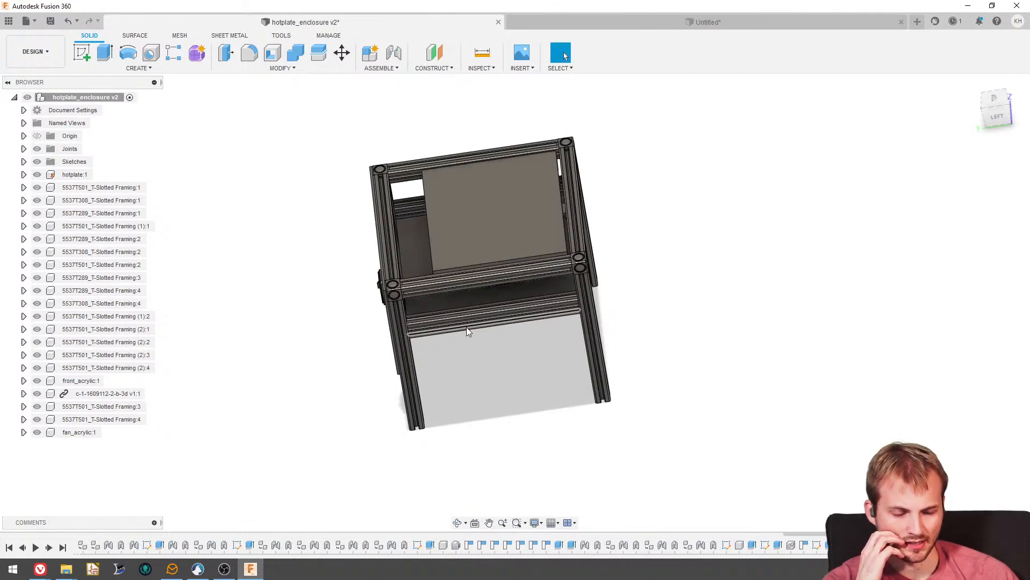
- Inspect the inlet panel, the open space beside the hotplate and the underside of the shelf plate from several angles
{"action": "scroll", "coordinate": [383, 160], "scroll_direction": "down", "scroll_amount": 3}
{"action": "middle_click_drag", "start_coordinate": [515, 130], "coordinate": [535, 115], "text": "shift"}
{"action": "scroll", "coordinate": [516, 313], "scroll_direction": "down", "scroll_amount": 3}
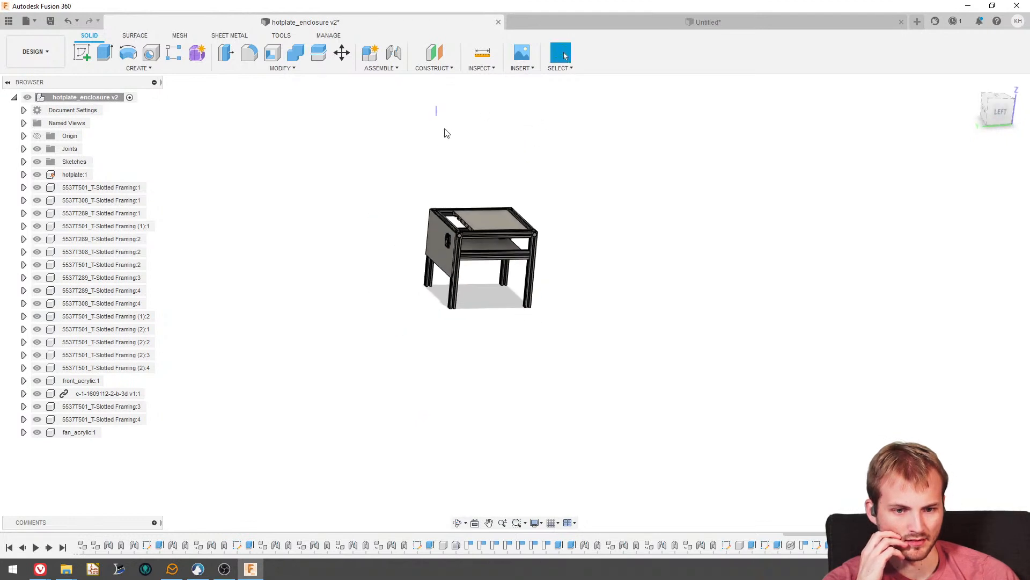
{"action": "mouse_move", "coordinate": [444, 129]}
{"action": "left_mouse_down"}
{"action": "mouse_move", "coordinate": [479, 162]}
{"action": "mouse_move", "coordinate": [551, 125]}
{"action": "mouse_move", "coordinate": [482, 136]}
{"action": "left_mouse_up"}
{"action": "scroll", "coordinate": [485, 193], "scroll_direction": "up", "scroll_amount": 3}
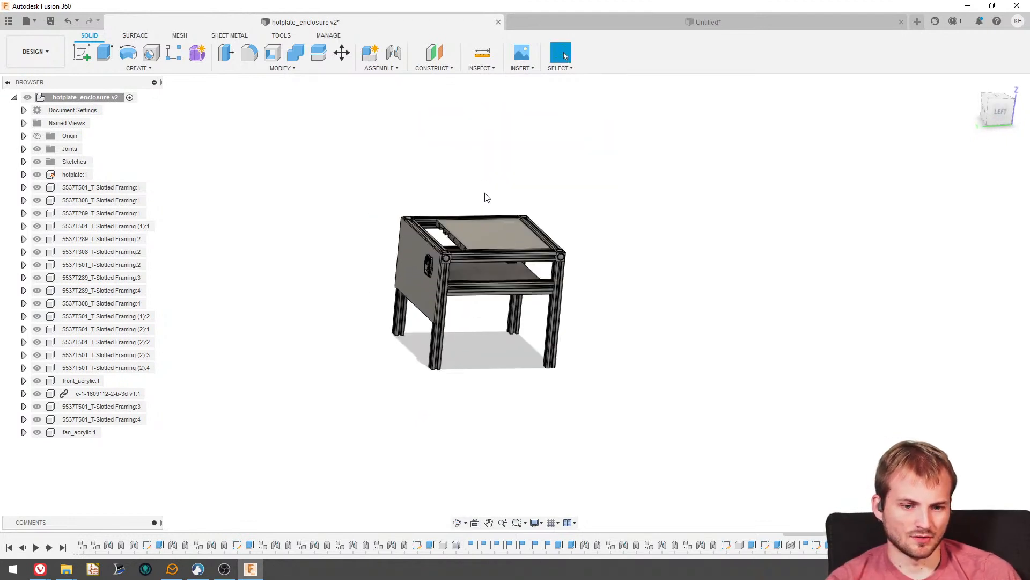
{"action": "middle_click_drag", "start_coordinate": [435, 180], "coordinate": [426, 170], "text": "shift"}
{"action": "scroll", "coordinate": [442, 242], "scroll_direction": "up", "scroll_amount": 2}
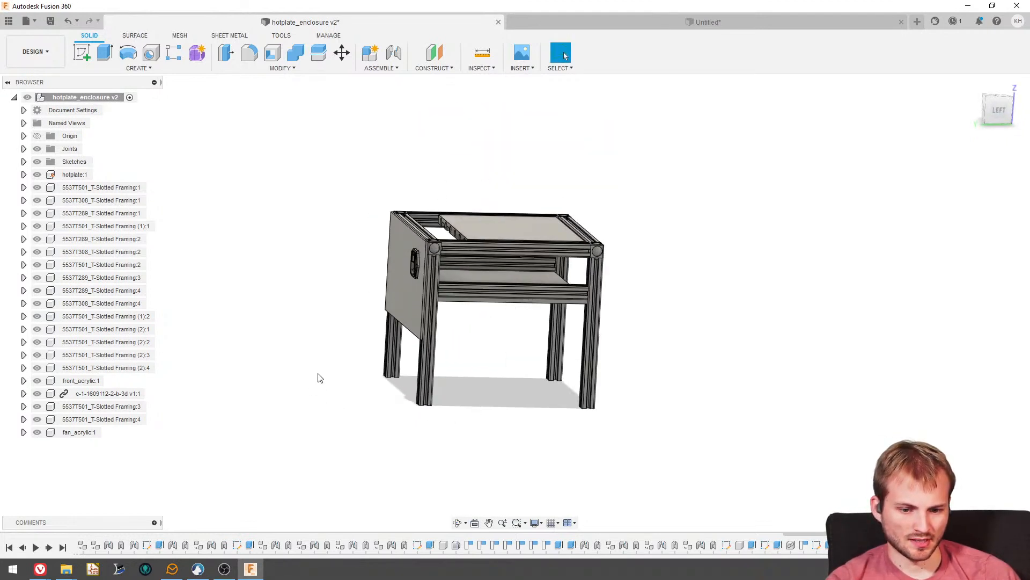
{"action": "mouse_move", "coordinate": [320, 378]}
{"action": "left_mouse_down"}
{"action": "mouse_move", "coordinate": [356, 402]}
{"action": "mouse_move", "coordinate": [357, 378]}
{"action": "mouse_move", "coordinate": [612, 389]}
{"action": "left_mouse_up"}
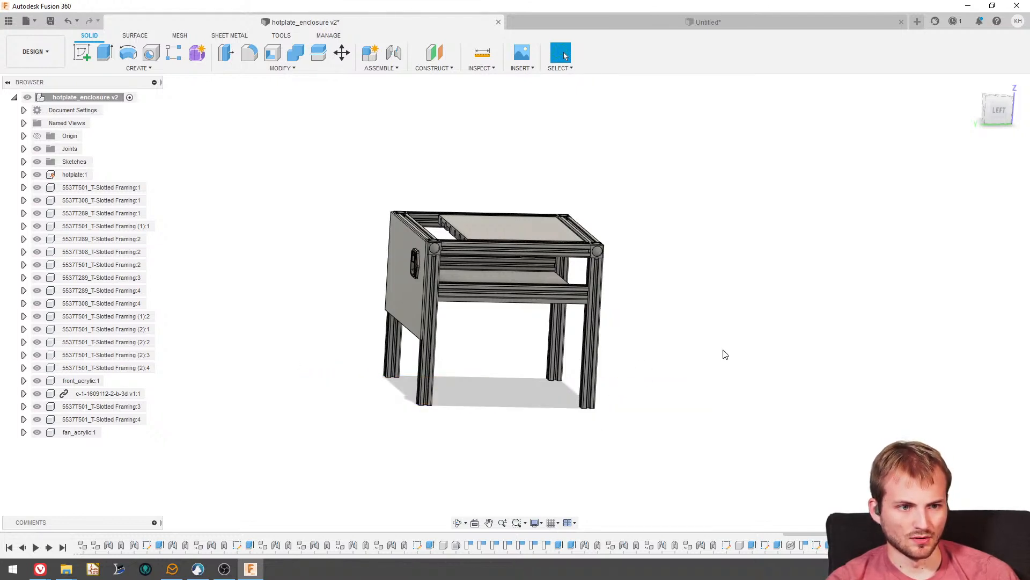
{"action": "mouse_move", "coordinate": [490, 303]}
{"action": "middle_mouse_down", "text": "shift"}
{"action": "mouse_move", "coordinate": [481, 295]}
{"action": "mouse_move", "coordinate": [494, 314]}
{"action": "middle_mouse_up", "text": "shift"}
{"action": "scroll", "coordinate": [494, 316], "scroll_direction": "up", "scroll_amount": 3}
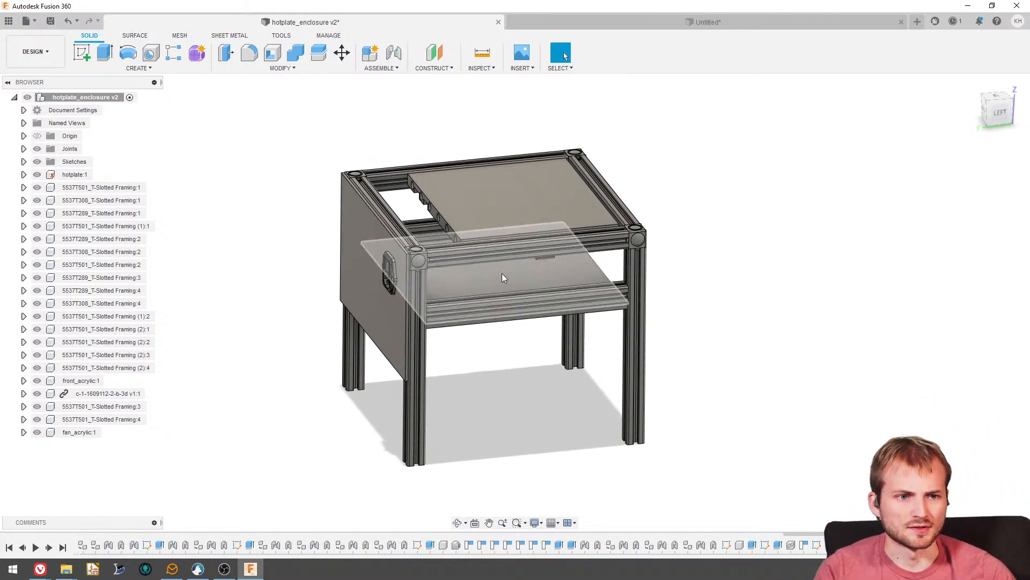
{"action": "middle_click_drag", "start_coordinate": [491, 279], "coordinate": [526, 247], "text": "shift"}
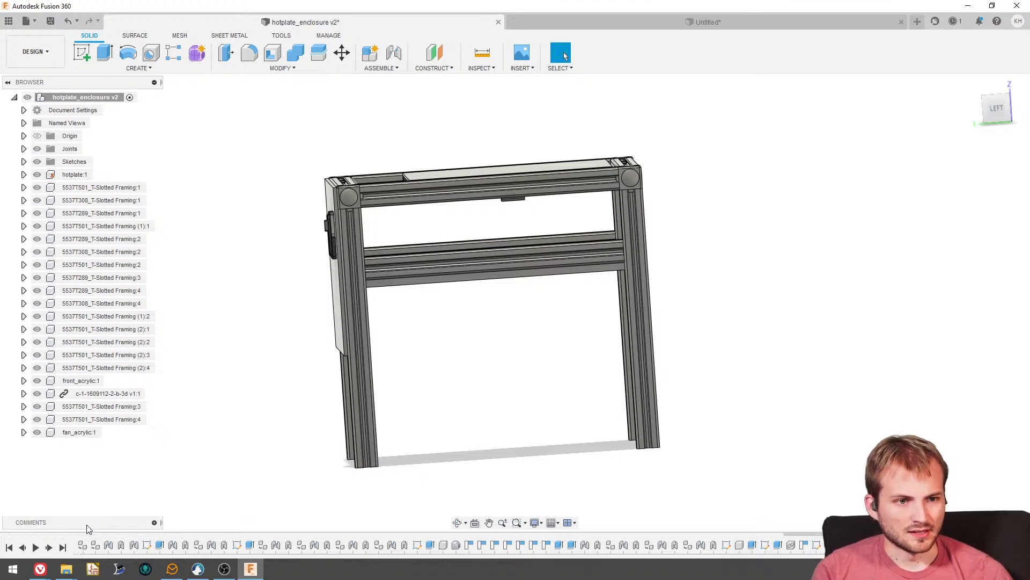
{"action": "middle_click_drag", "start_coordinate": [442, 368], "coordinate": [432, 338], "text": "shift"}
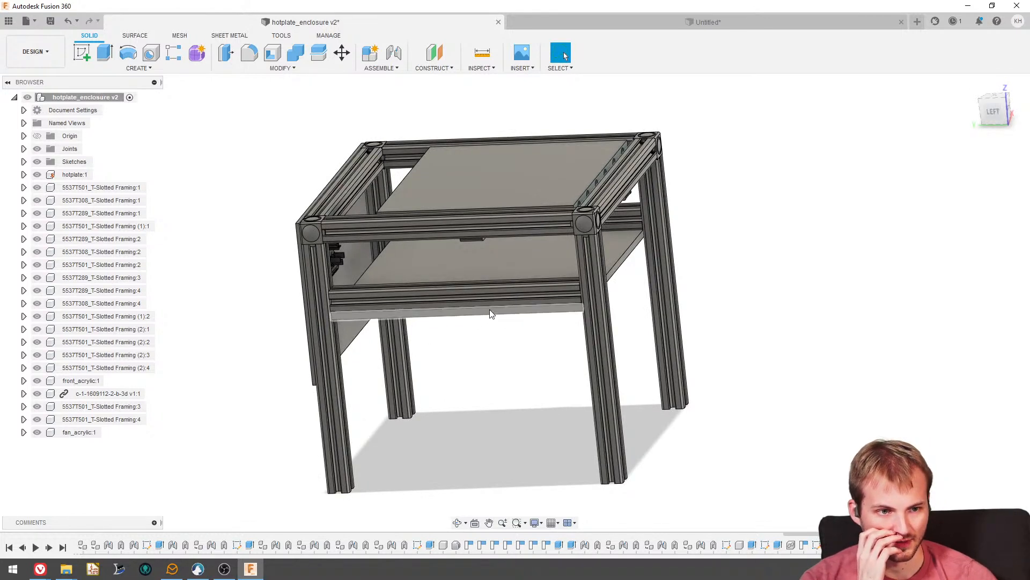
{"action": "middle_click_drag", "start_coordinate": [491, 308], "coordinate": [519, 308], "text": "shift"}
{"action": "scroll", "coordinate": [378, 220], "scroll_direction": "up", "scroll_amount": 2}
{"action": "middle_click_drag", "start_coordinate": [377, 192], "coordinate": [309, 252], "text": "shift"}
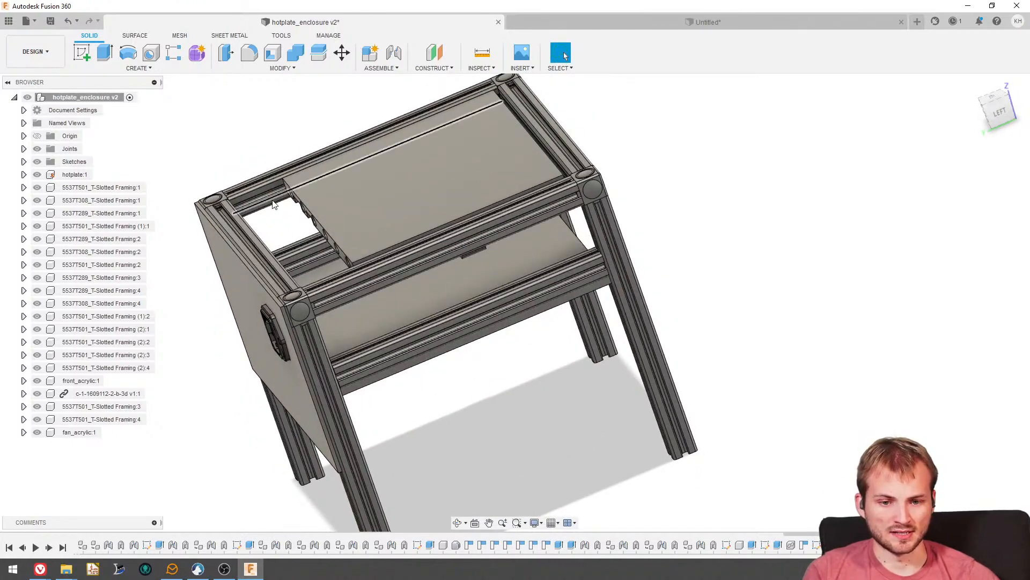
{"action": "middle_click_drag", "start_coordinate": [309, 240], "coordinate": [408, 163], "text": "shift"}
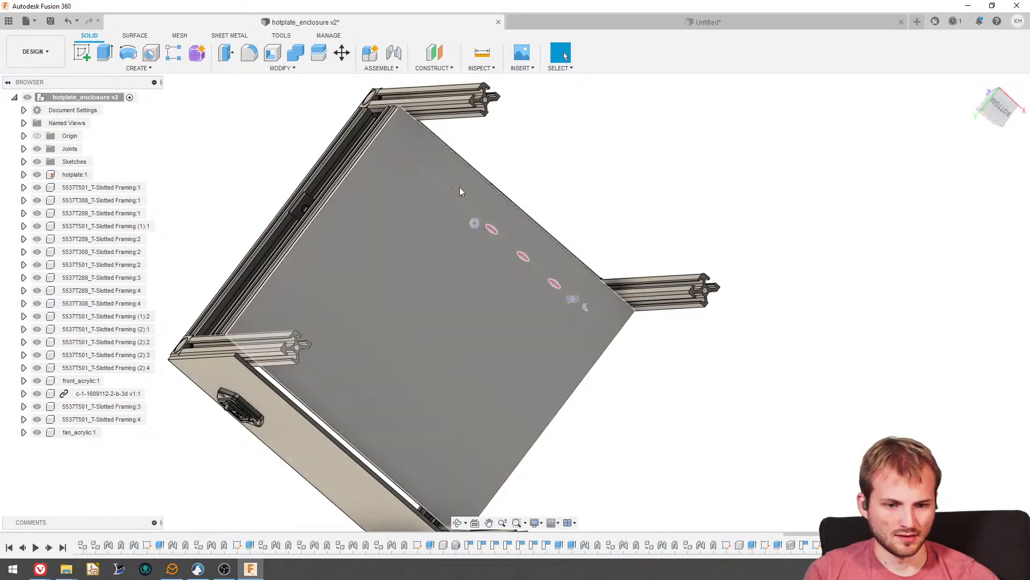
{"action": "middle_click_drag", "start_coordinate": [642, 168], "coordinate": [674, 305], "text": "shift"}
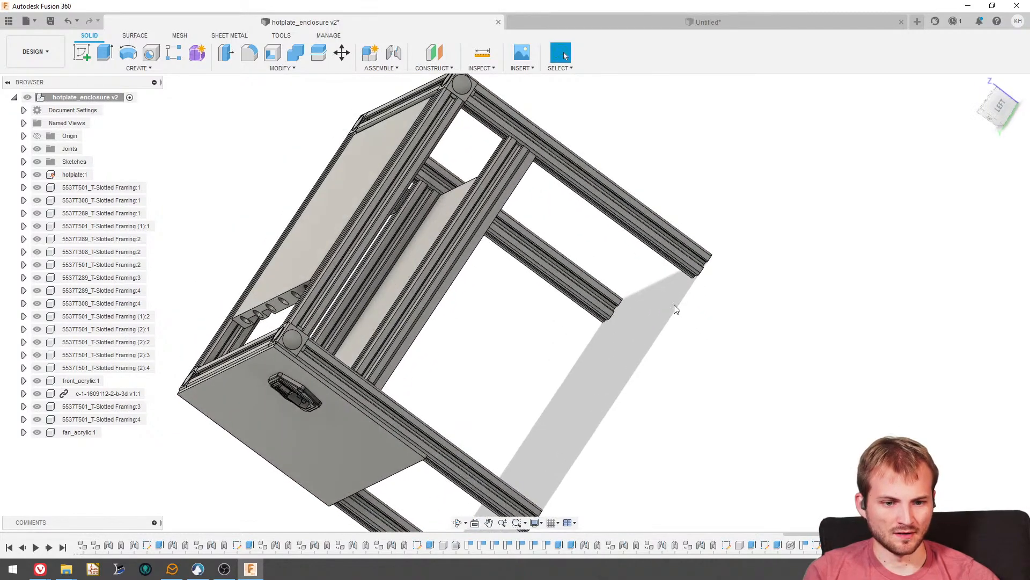
{"action": "left_click", "coordinate": [985, 117]}
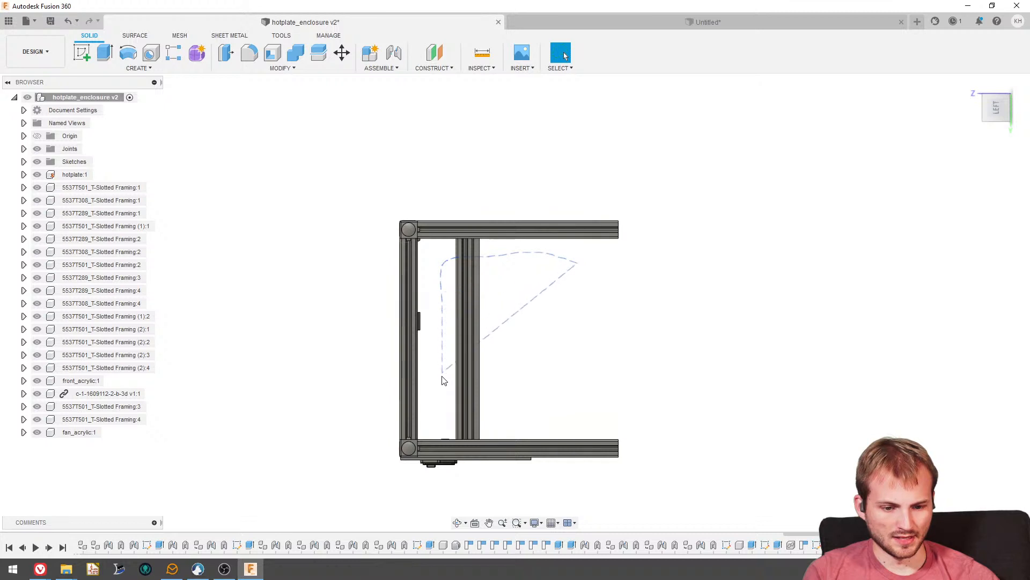
{"action": "left_click_drag", "start_coordinate": [328, 440], "coordinate": [374, 419]}
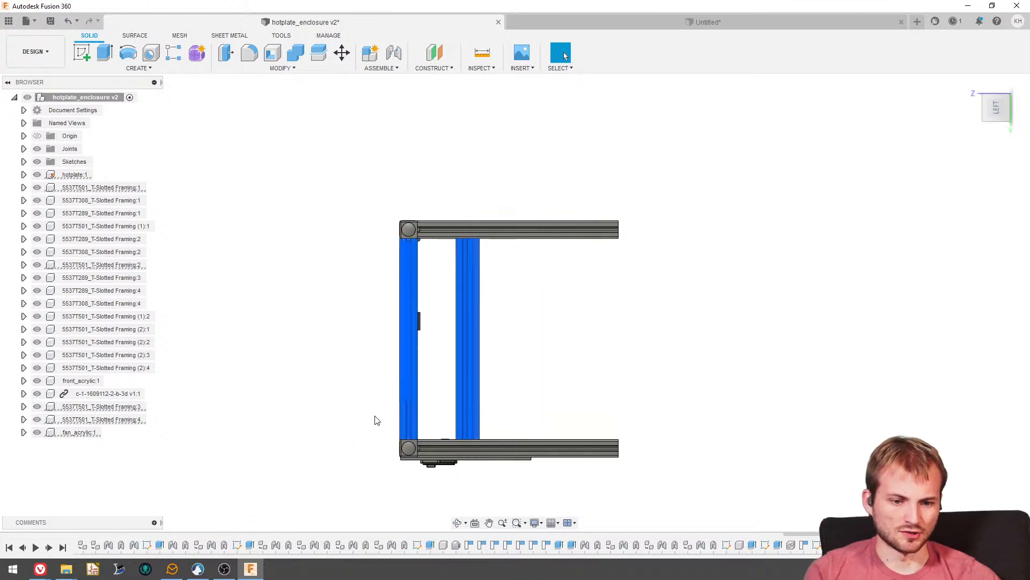
{"action": "left_click", "coordinate": [548, 282]}
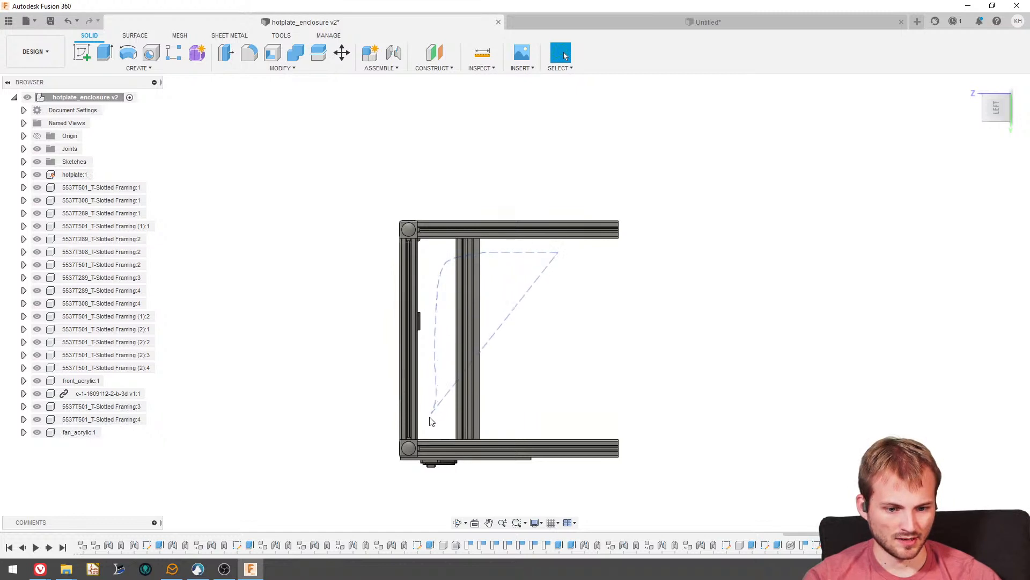
{"action": "left_click_drag", "start_coordinate": [322, 427], "coordinate": [292, 425]}
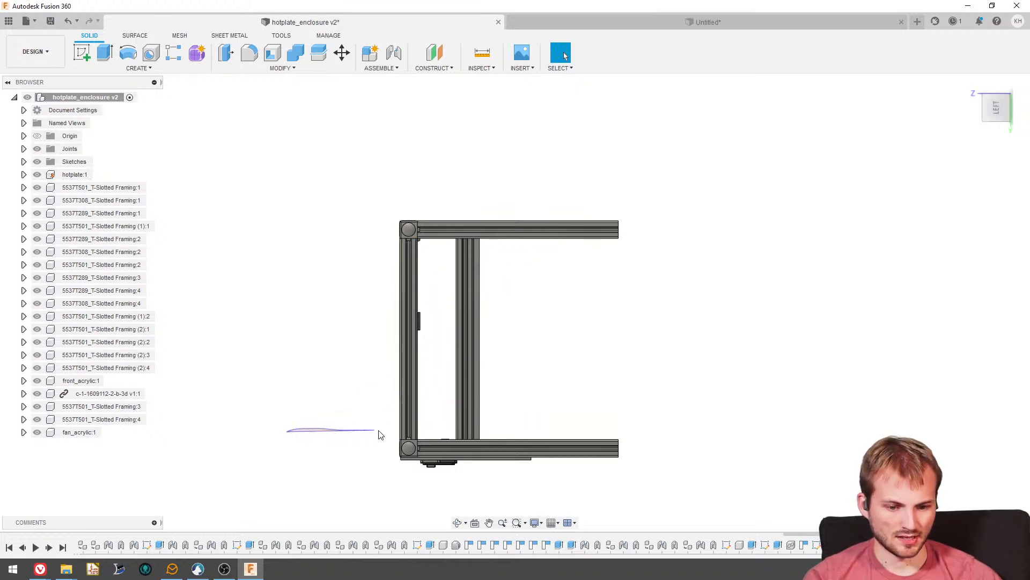
{"action": "mouse_move", "coordinate": [378, 434]}
{"action": "left_mouse_down"}
{"action": "mouse_move", "coordinate": [436, 417]}
{"action": "mouse_move", "coordinate": [436, 318]}
{"action": "mouse_move", "coordinate": [511, 259]}
{"action": "mouse_move", "coordinate": [663, 257]}
{"action": "left_mouse_up"}
{"action": "middle_click_drag", "start_coordinate": [507, 302], "coordinate": [347, 302], "text": "shift"}
{"action": "middle_click_drag", "start_coordinate": [346, 294], "coordinate": [349, 295], "text": "shift"}
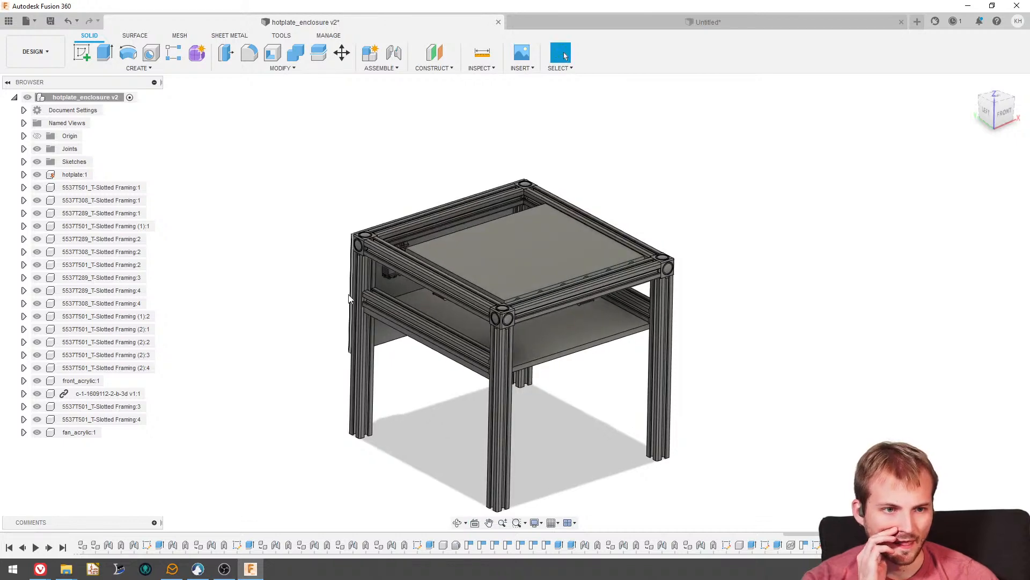
- Examine the gaps between the hotplate and the top frame from above, and the shelf spacing from the left side
{"action": "middle_click_drag", "start_coordinate": [485, 324], "coordinate": [508, 404], "text": "shift"}
{"action": "scroll", "coordinate": [516, 367], "scroll_direction": "up", "scroll_amount": 3}
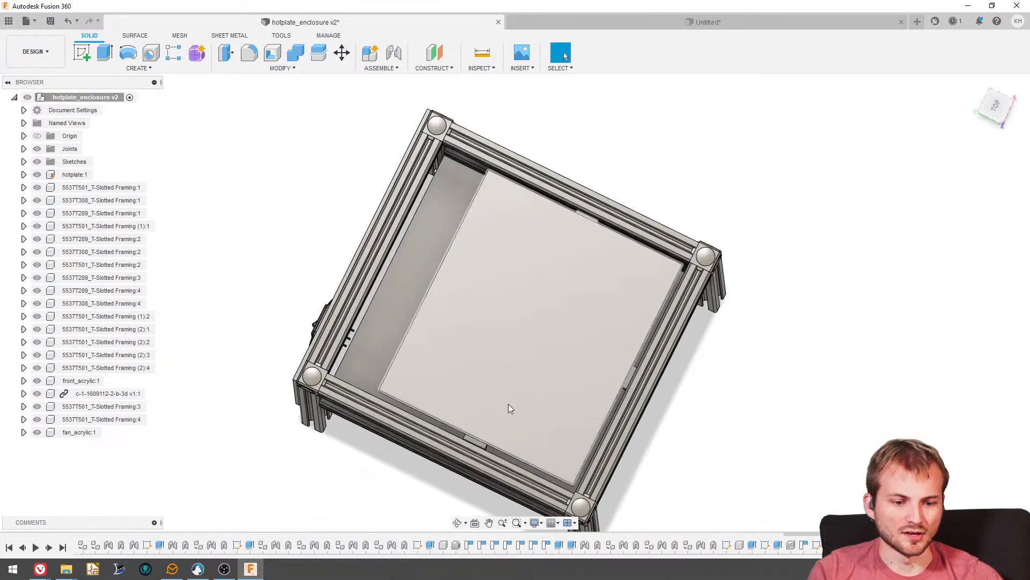
{"action": "middle_click_drag", "start_coordinate": [516, 203], "coordinate": [514, 210], "text": "shift"}
{"action": "scroll", "coordinate": [514, 210], "scroll_direction": "up", "scroll_amount": 4}
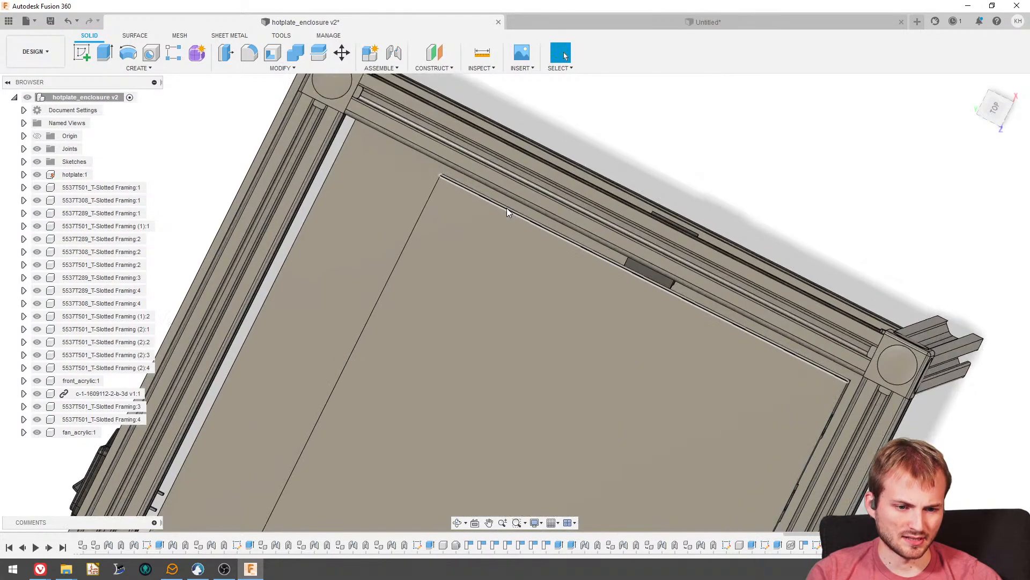
{"action": "scroll", "coordinate": [805, 355], "scroll_direction": "down", "scroll_amount": 2}
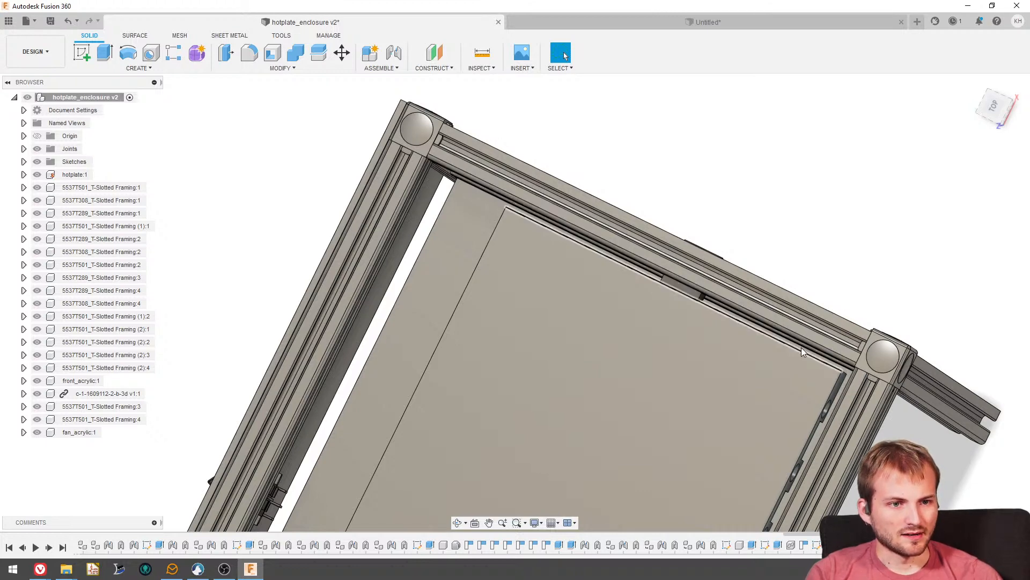
{"action": "scroll", "coordinate": [656, 333], "scroll_direction": "down", "scroll_amount": 3}
{"action": "middle_click_drag", "start_coordinate": [592, 280], "coordinate": [665, 288], "text": "shift"}
{"action": "scroll", "coordinate": [670, 277], "scroll_direction": "up", "scroll_amount": 3}
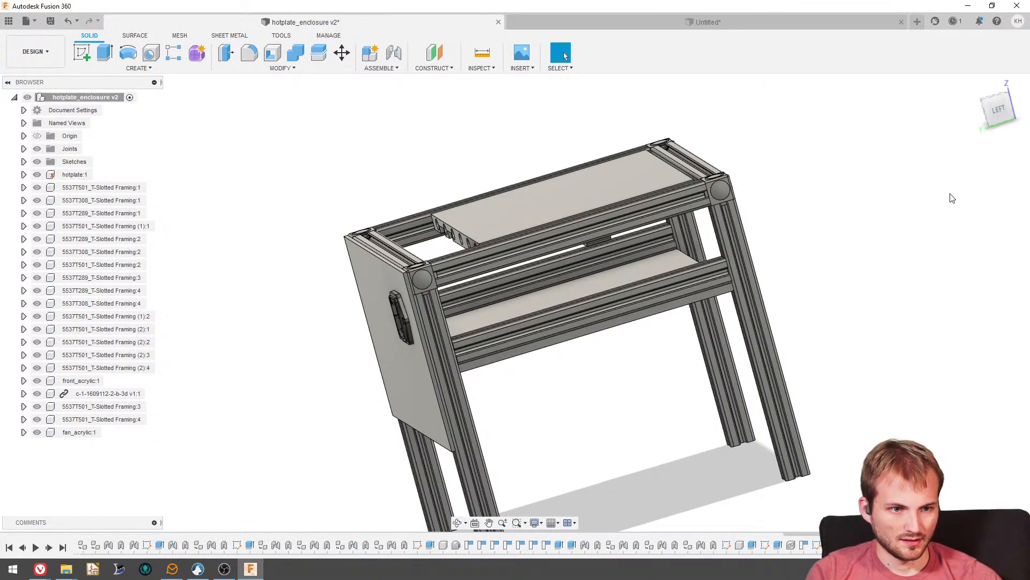
{"action": "left_click", "coordinate": [998, 109]}
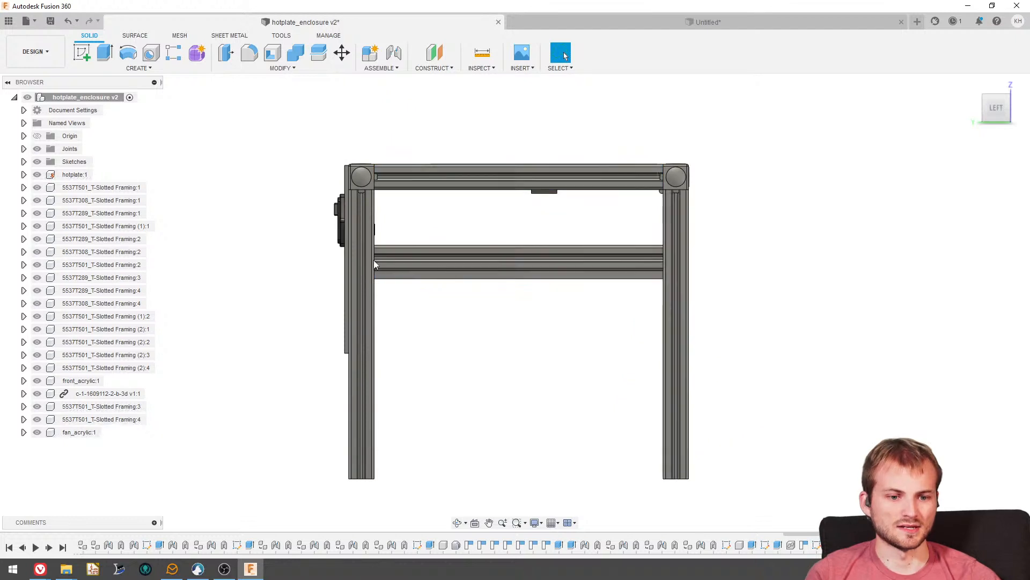
{"action": "middle_click_drag", "start_coordinate": [600, 214], "coordinate": [616, 302], "text": "shift"}
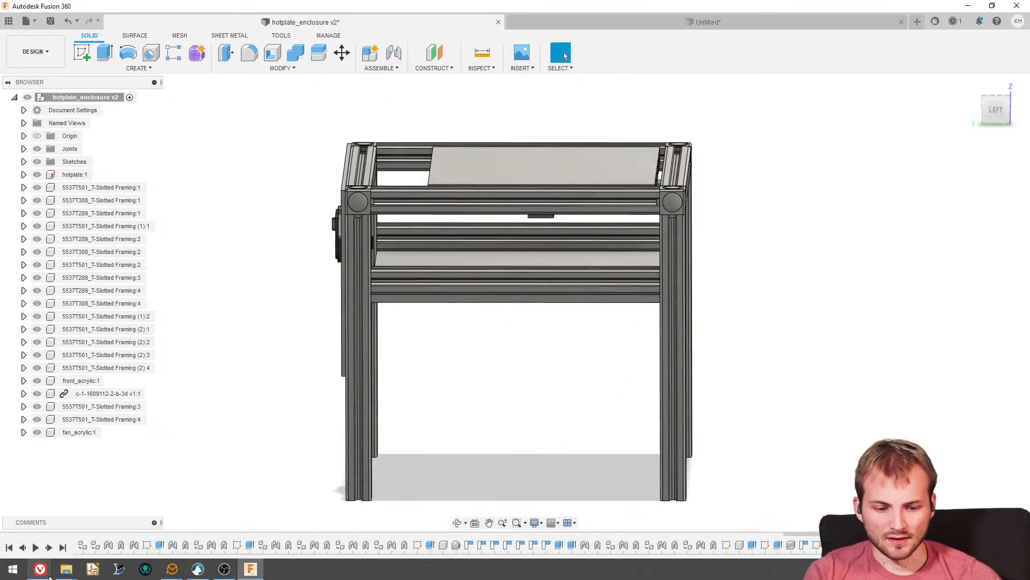
- Switch to the McMaster-Carr browser window, open the Digi-Key site in a new tab and search it for fans
{"action": "mouse_move", "coordinate": [36, 571]}
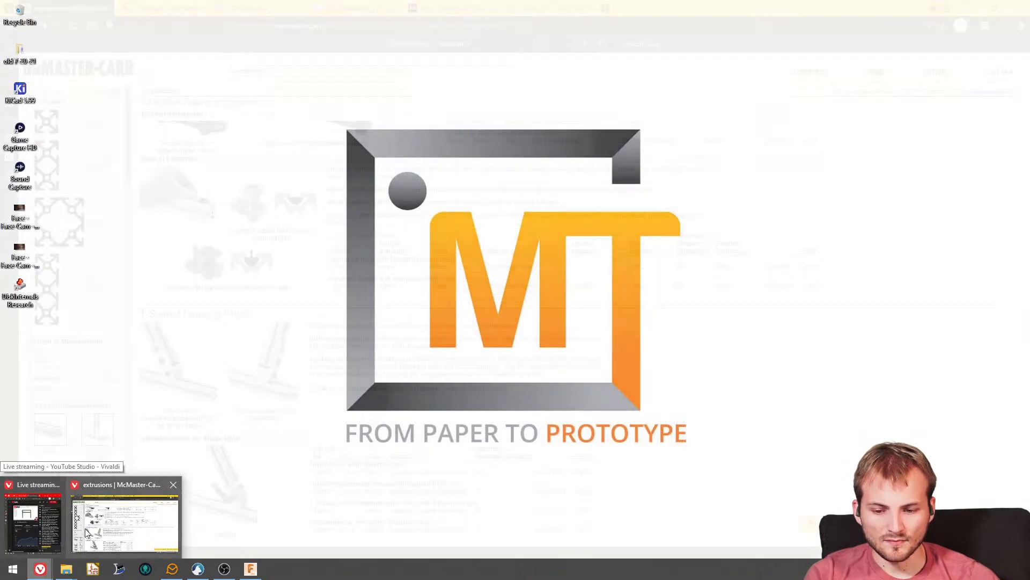
{"action": "left_click", "coordinate": [86, 531]}
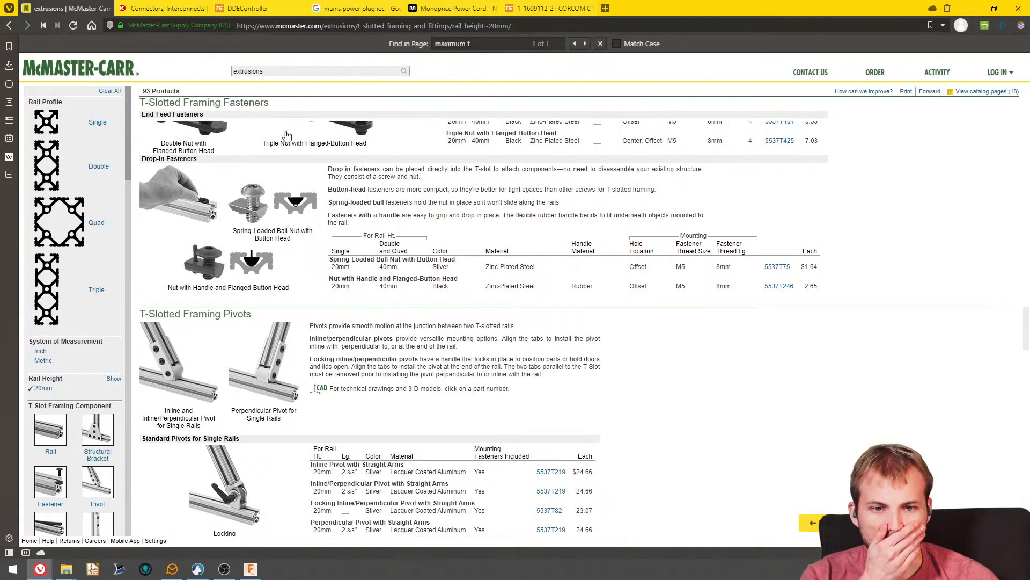
{"action": "left_click", "coordinate": [605, 8]}
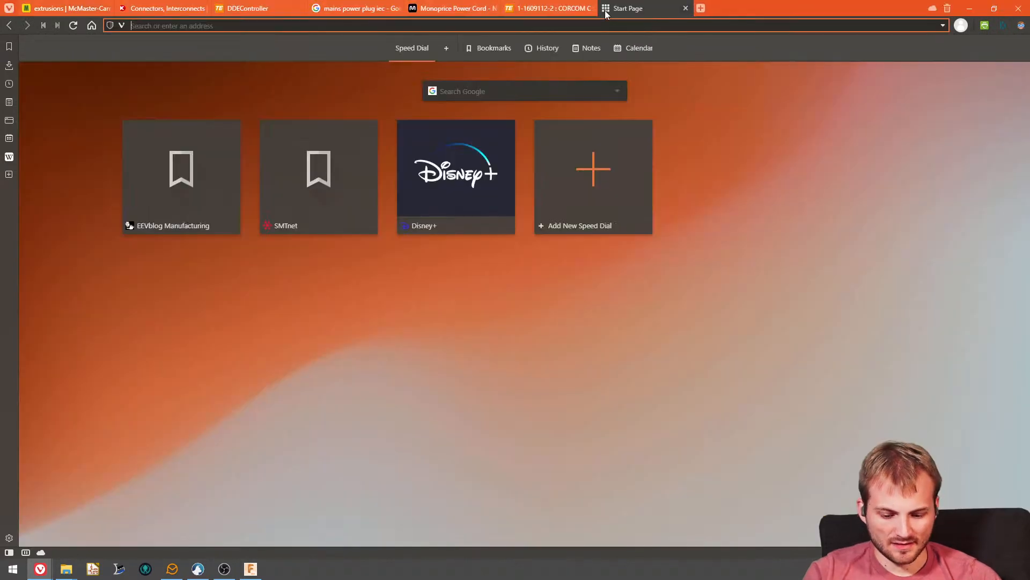
{"action": "type", "text": "digikey.com"}
{"action": "key", "text": "Return"}
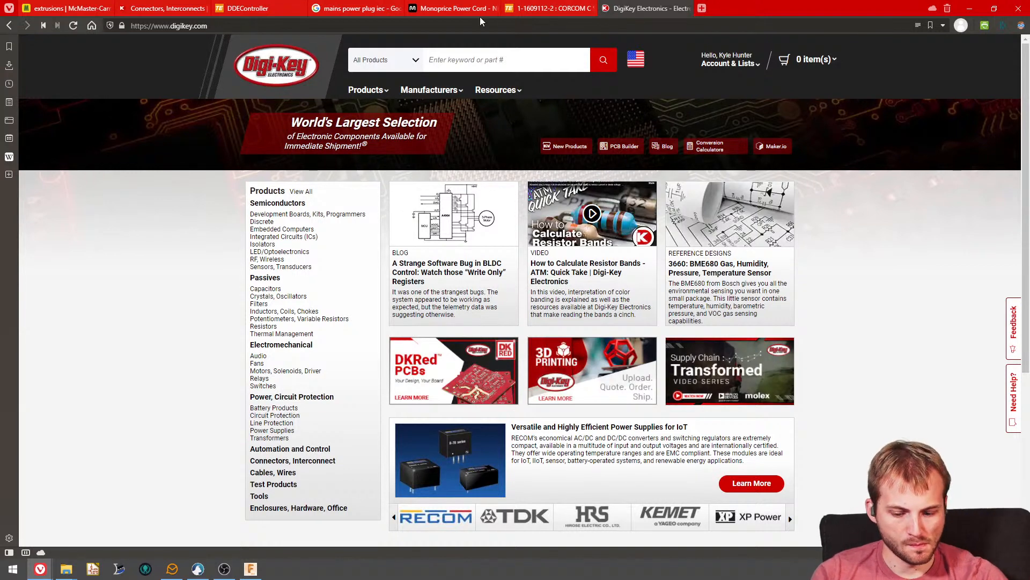
{"action": "type", "text": "fans"}
{"action": "key", "text": "Return"}
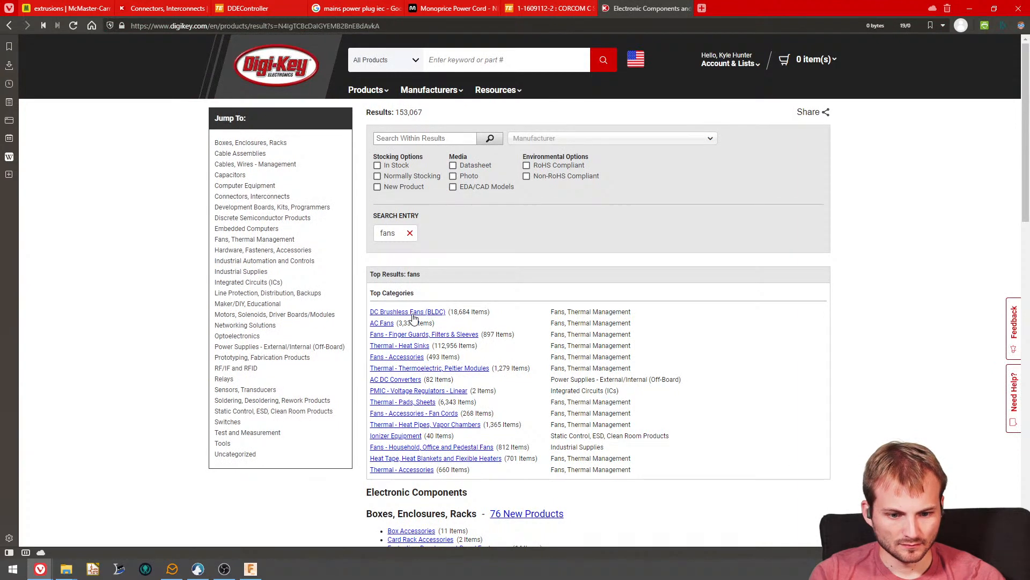
- Open the DC Brushless Fans category, restrict it to active, in-stock parts and look through the rated voltages
{"action": "left_click", "coordinate": [407, 312]}
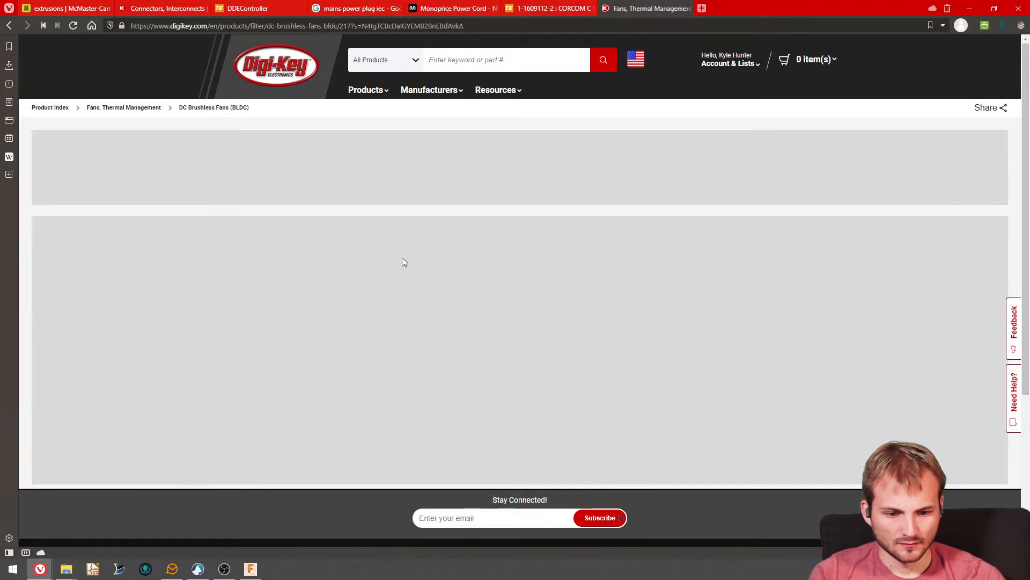
{"action": "scroll", "coordinate": [401, 256], "scroll_direction": "down", "scroll_amount": 1}
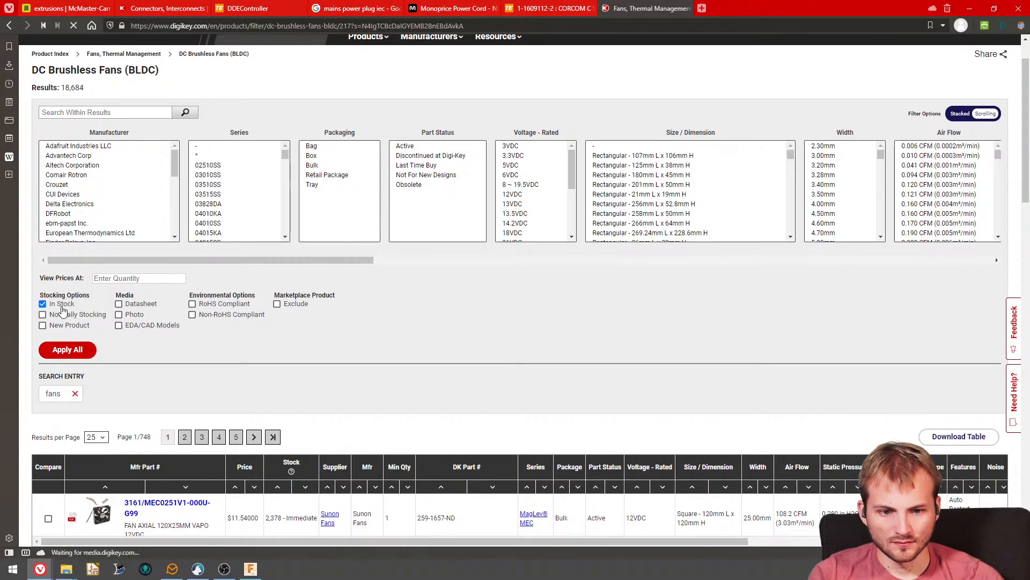
{"action": "left_click", "coordinate": [406, 146]}
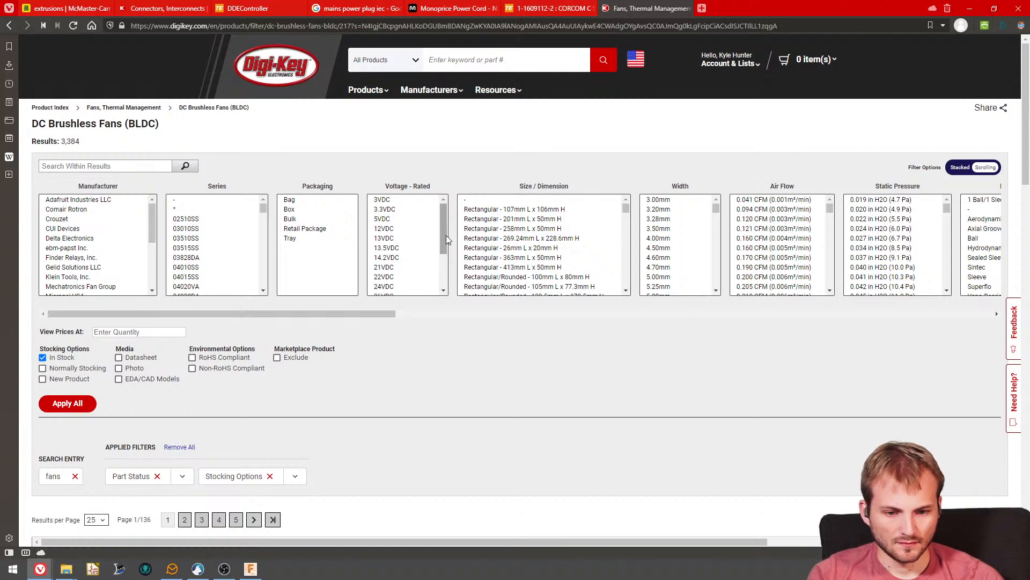
{"action": "mouse_move", "coordinate": [446, 236]}
{"action": "left_mouse_down"}
{"action": "mouse_move", "coordinate": [443, 275]}
{"action": "mouse_move", "coordinate": [439, 221]}
{"action": "left_mouse_up"}
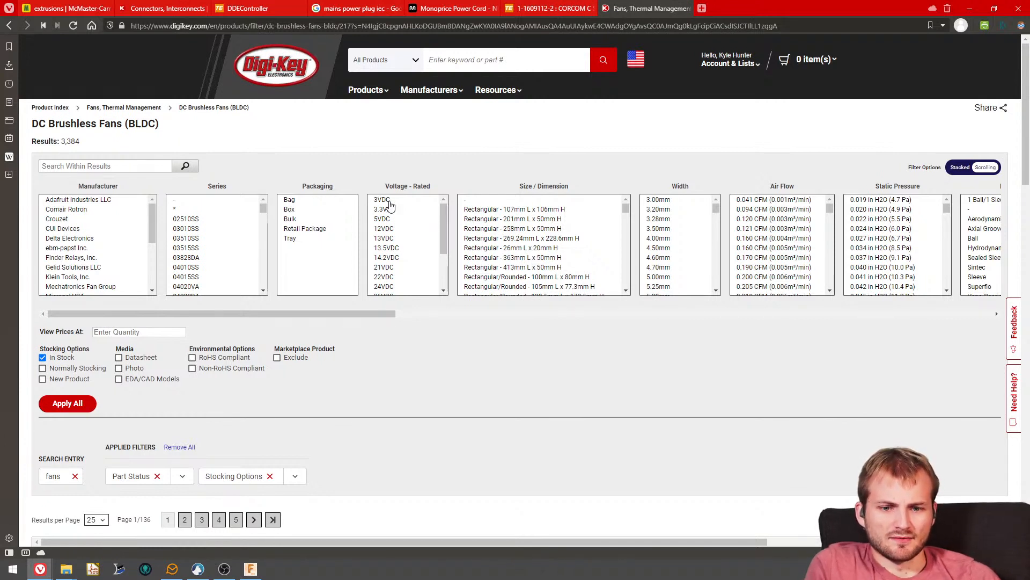
- Go back to the Fans, Thermal Management category, open AC Fans and filter the list to active, in-stock parts
{"action": "left_click", "coordinate": [122, 110]}
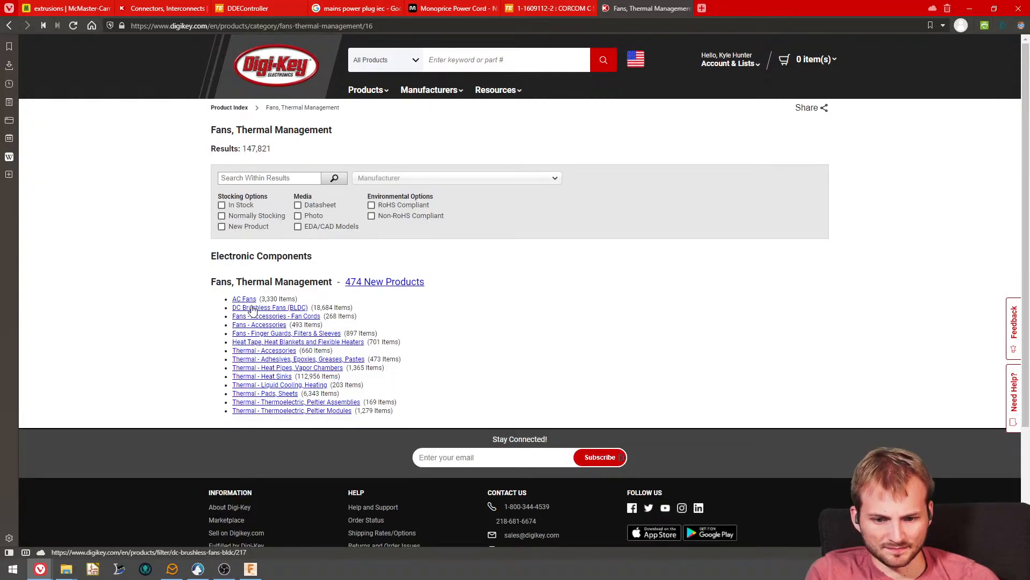
{"action": "left_click", "coordinate": [245, 301]}
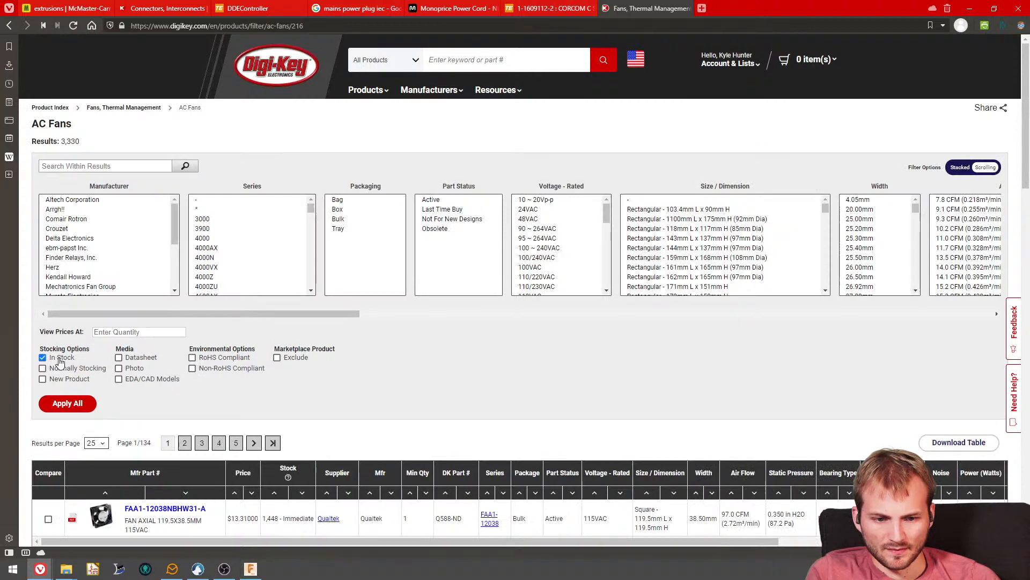
{"action": "left_click", "coordinate": [431, 200]}
{"action": "scroll", "coordinate": [551, 263], "scroll_direction": "down", "scroll_amount": 2}
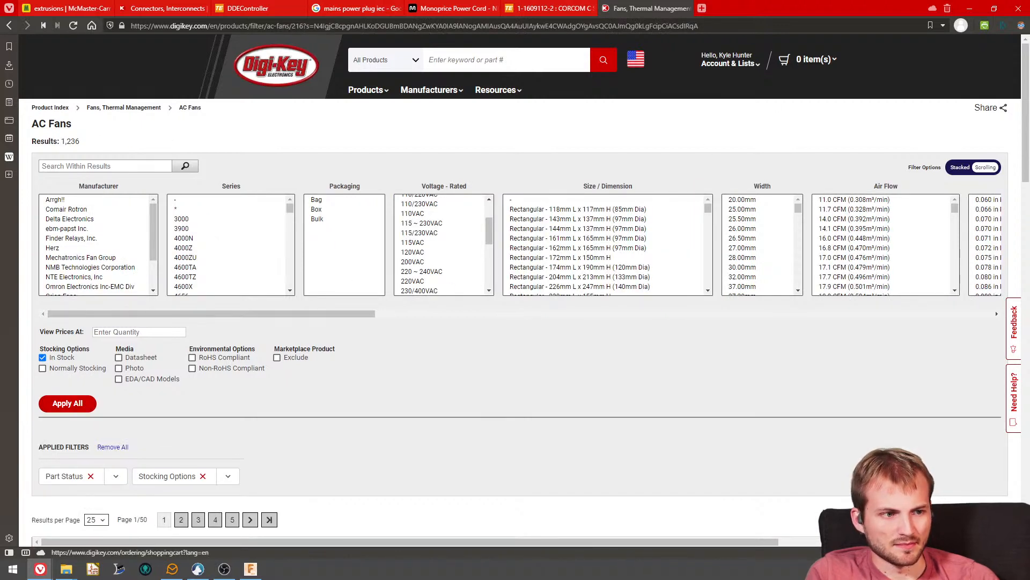
- Switch to Fusion 360 and inspect the underside of the fan plate on the hotplate enclosure
{"action": "left_click", "coordinate": [971, 11]}
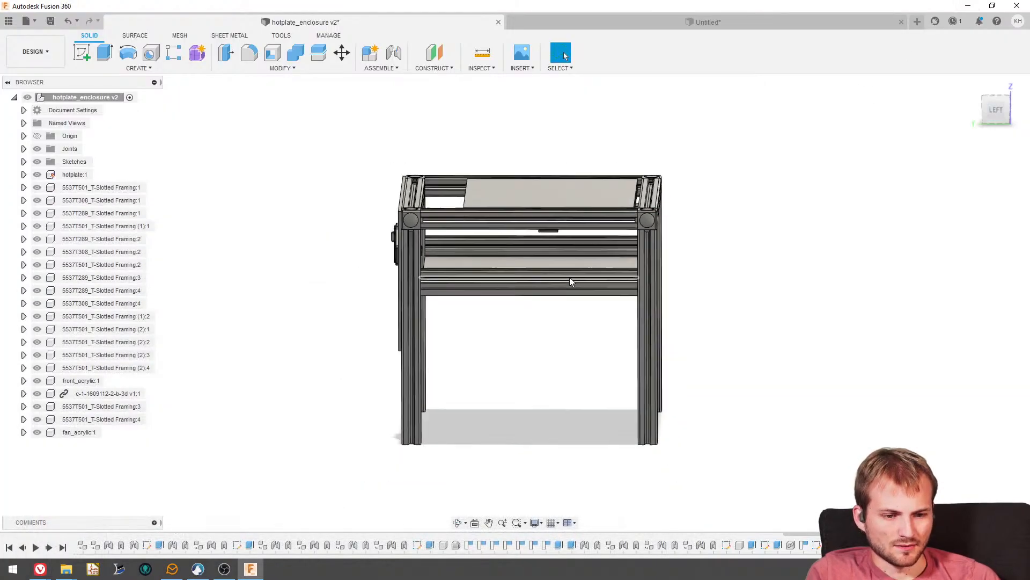
{"action": "middle_click_drag", "start_coordinate": [568, 277], "coordinate": [587, 227], "text": "shift"}
{"action": "scroll", "coordinate": [587, 227], "scroll_direction": "up", "scroll_amount": 2}
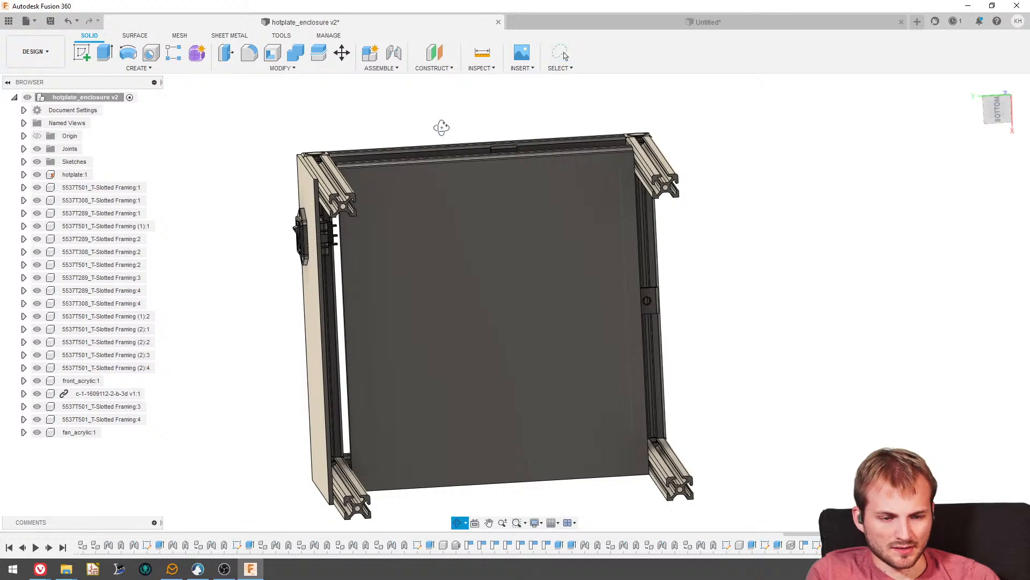
{"action": "middle_click_drag", "start_coordinate": [442, 129], "coordinate": [435, 116], "text": "shift"}
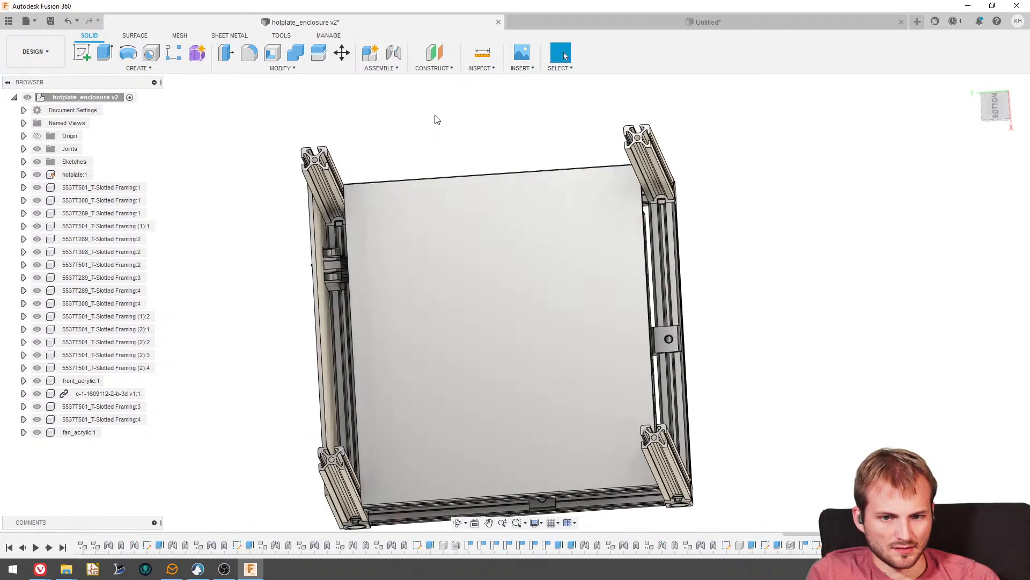
{"action": "left_click", "coordinate": [81, 53]}
{"action": "left_click", "coordinate": [495, 227]}
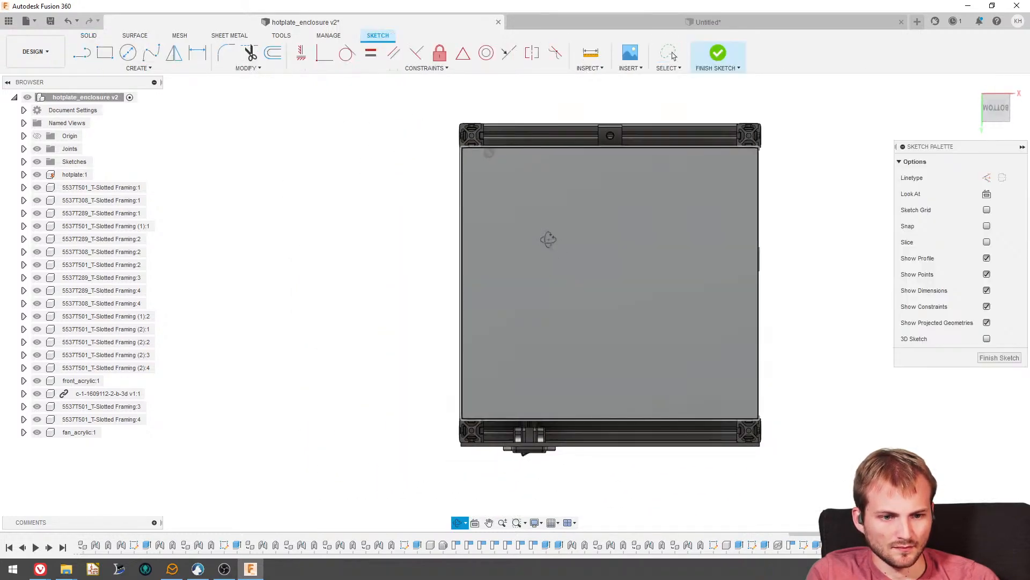
{"action": "mouse_move", "coordinate": [548, 240]}
{"action": "middle_mouse_down", "text": "shift"}
{"action": "mouse_move", "coordinate": [550, 306]}
{"action": "mouse_move", "coordinate": [631, 287]}
{"action": "mouse_move", "coordinate": [628, 245]}
{"action": "middle_mouse_up", "text": "shift"}
{"action": "mouse_move", "coordinate": [426, 275]}
{"action": "middle_mouse_down", "text": "shift"}
{"action": "mouse_move", "coordinate": [397, 260]}
{"action": "mouse_move", "coordinate": [424, 276]}
{"action": "middle_mouse_up", "text": "shift"}
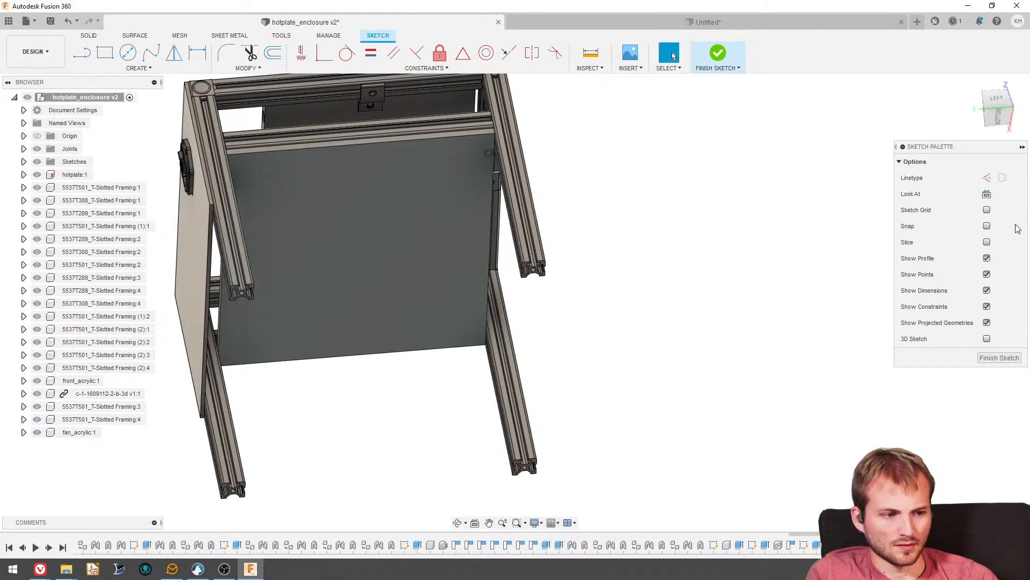
{"action": "left_click", "coordinate": [989, 357]}
{"action": "key", "text": "ctrl+z"}
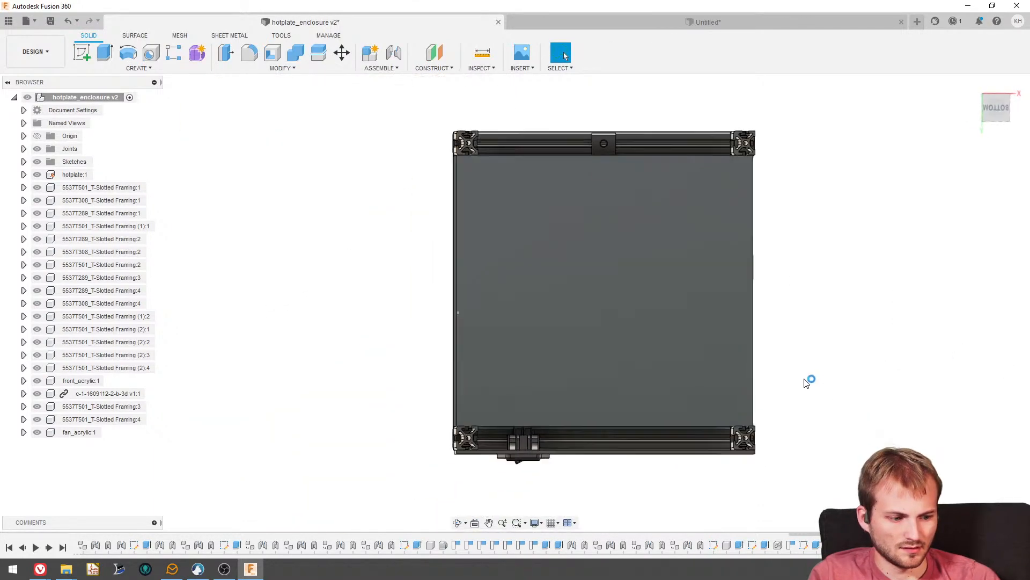
{"action": "key", "text": "ctrl+z"}
- Measure the gap between the inner face of the top frame rail and the hotplate's side face
{"action": "mouse_move", "coordinate": [532, 164]}
{"action": "middle_mouse_down", "text": "shift"}
{"action": "mouse_move", "coordinate": [561, 217]}
{"action": "mouse_move", "coordinate": [507, 324]}
{"action": "mouse_move", "coordinate": [449, 343]}
{"action": "mouse_move", "coordinate": [452, 363]}
{"action": "mouse_move", "coordinate": [411, 357]}
{"action": "middle_mouse_up", "text": "shift"}
{"action": "scroll", "coordinate": [268, 201], "scroll_direction": "up", "scroll_amount": 5}
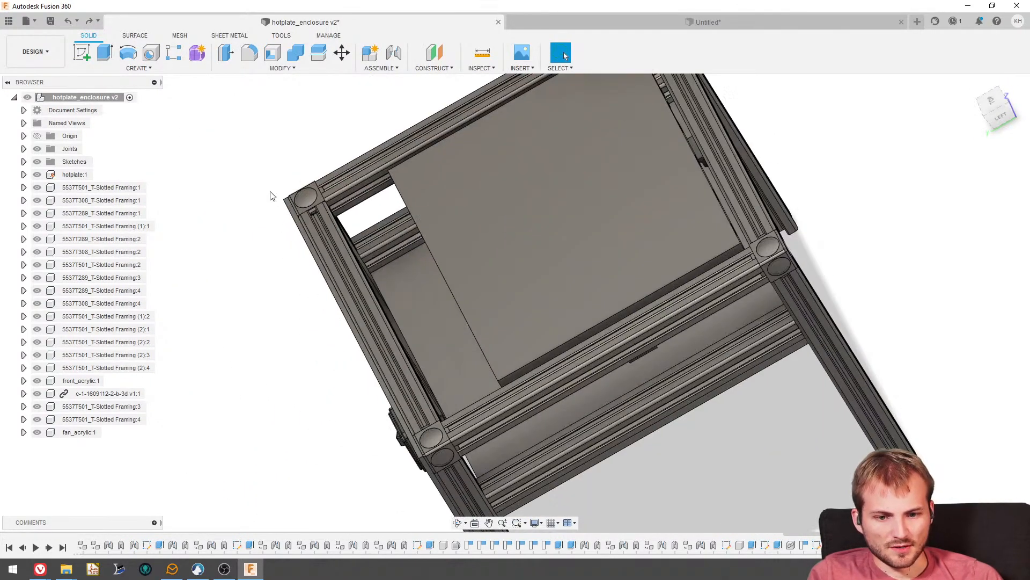
{"action": "middle_click_drag", "start_coordinate": [269, 195], "coordinate": [299, 153], "text": "shift"}
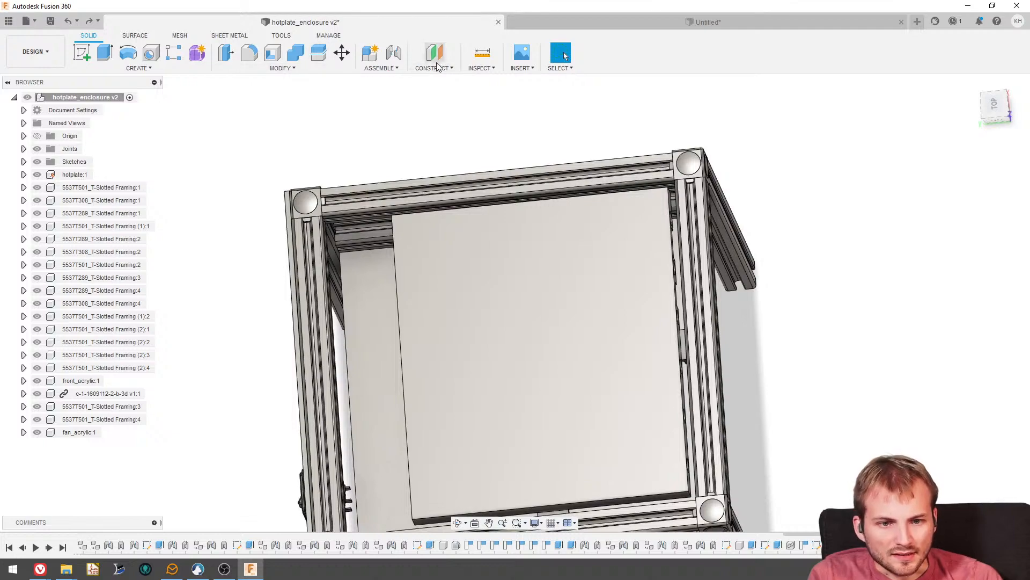
{"action": "left_click", "coordinate": [482, 52]}
{"action": "scroll", "coordinate": [355, 232], "scroll_direction": "up", "scroll_amount": 6}
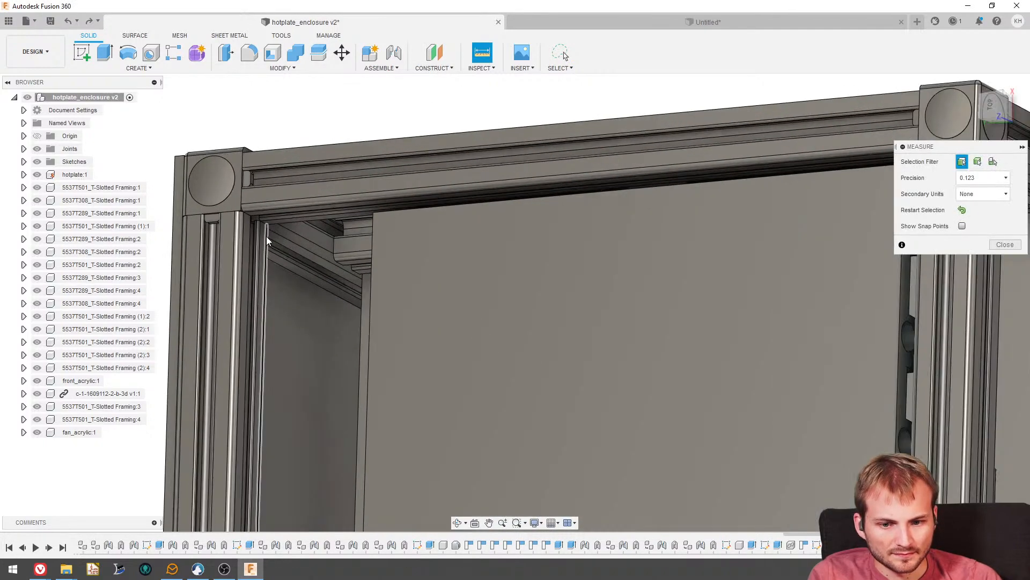
{"action": "left_click", "coordinate": [264, 237]}
{"action": "middle_click_drag", "start_coordinate": [264, 237], "coordinate": [629, 264], "text": "shift"}
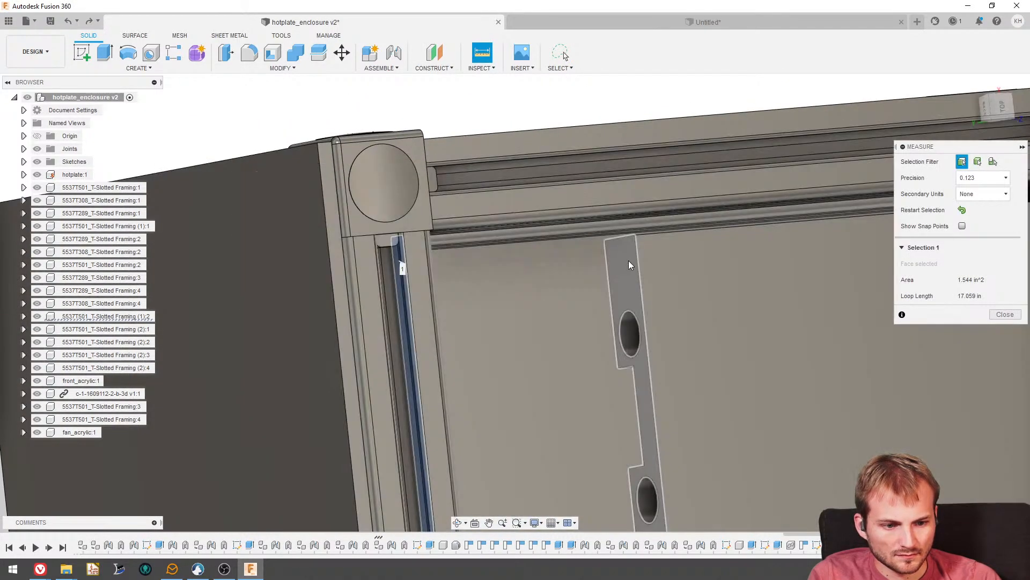
{"action": "left_click", "coordinate": [629, 264]}
{"action": "scroll", "coordinate": [629, 279], "scroll_direction": "down", "scroll_amount": 5}
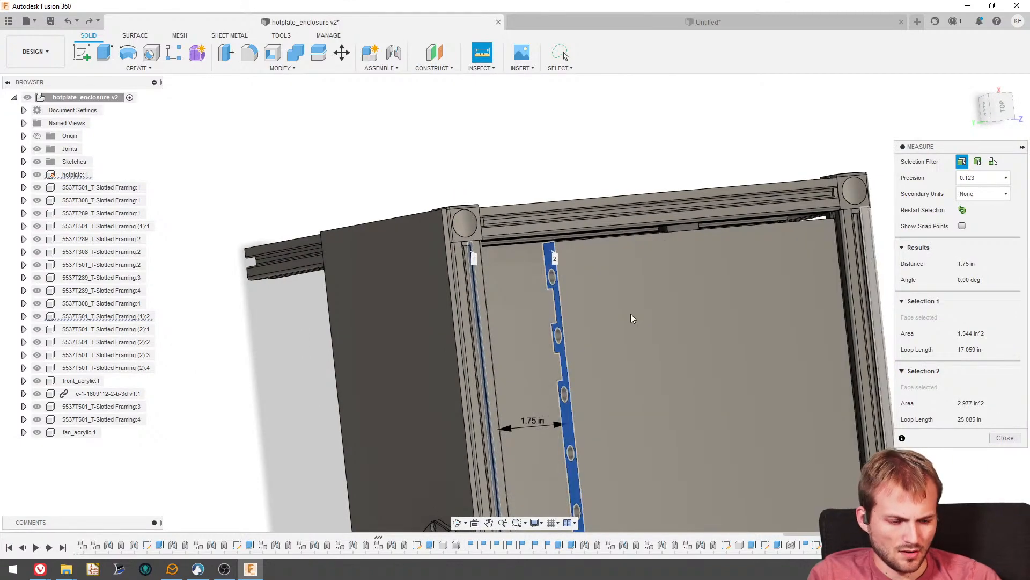
{"action": "scroll", "coordinate": [631, 315], "scroll_direction": "down", "scroll_amount": 3}
{"action": "middle_click_drag", "start_coordinate": [591, 317], "coordinate": [492, 228], "text": "shift"}
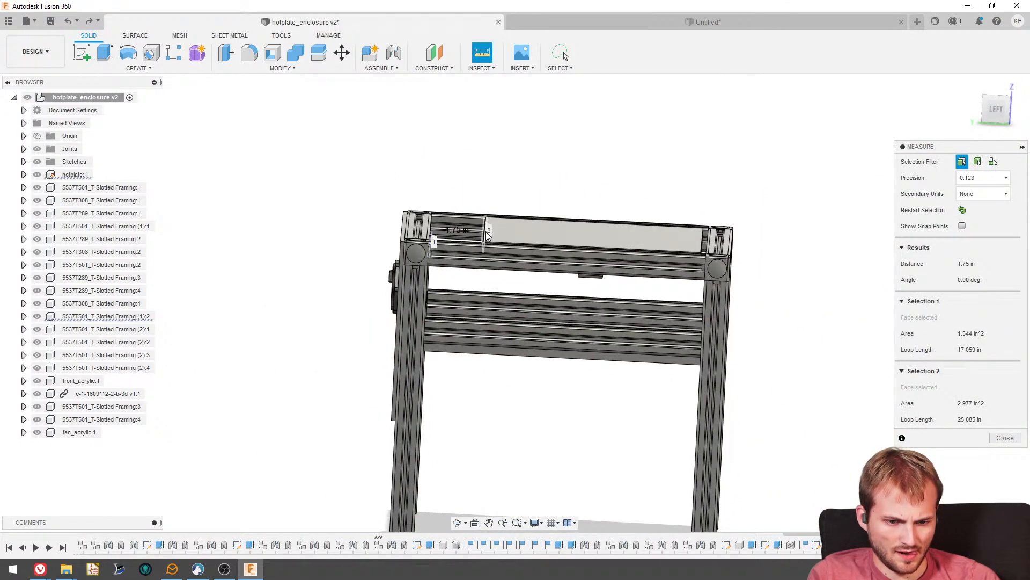
{"action": "middle_click_drag", "start_coordinate": [550, 280], "coordinate": [548, 300], "text": "shift"}
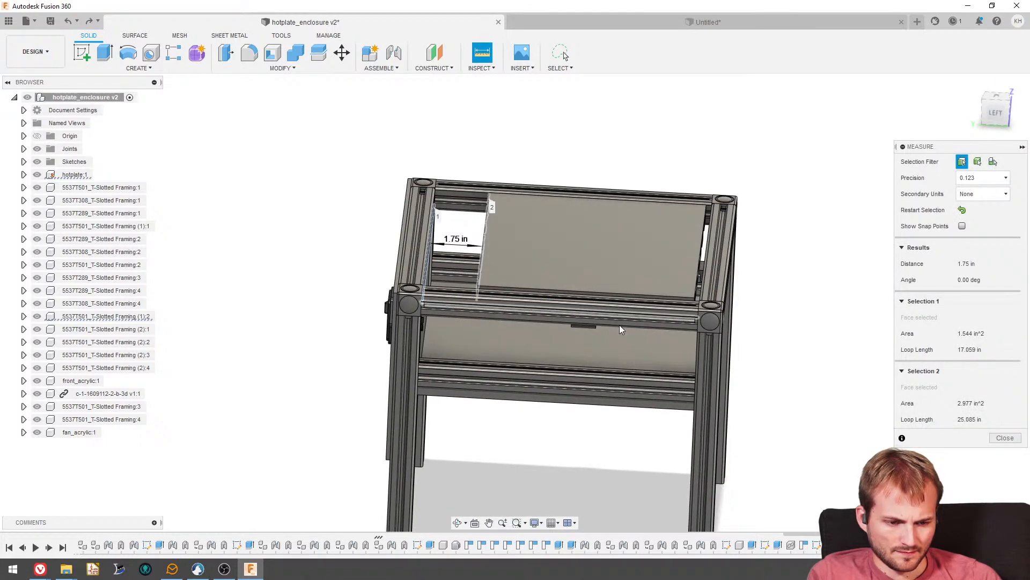
{"action": "key", "text": "Escape"}
{"action": "mouse_move", "coordinate": [619, 329]}
{"action": "middle_mouse_down", "text": "shift"}
{"action": "mouse_move", "coordinate": [727, 389]}
{"action": "mouse_move", "coordinate": [633, 340]}
{"action": "middle_mouse_up", "text": "shift"}
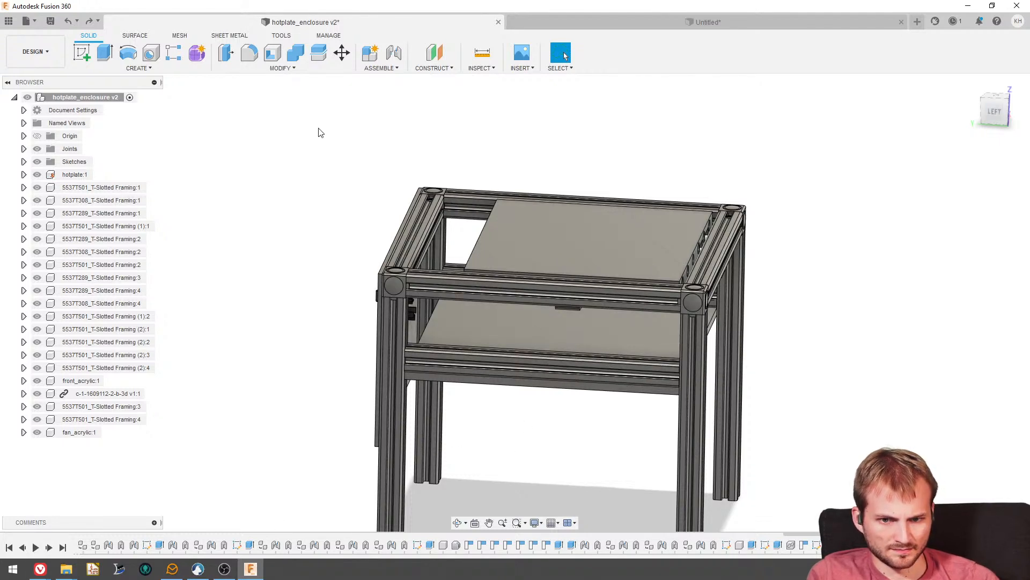
{"action": "left_click", "coordinate": [82, 53]}
{"action": "mouse_move", "coordinate": [285, 204]}
{"action": "middle_mouse_down", "text": "shift"}
{"action": "mouse_move", "coordinate": [291, 216]}
{"action": "mouse_move", "coordinate": [350, 208]}
{"action": "middle_mouse_up", "text": "shift"}
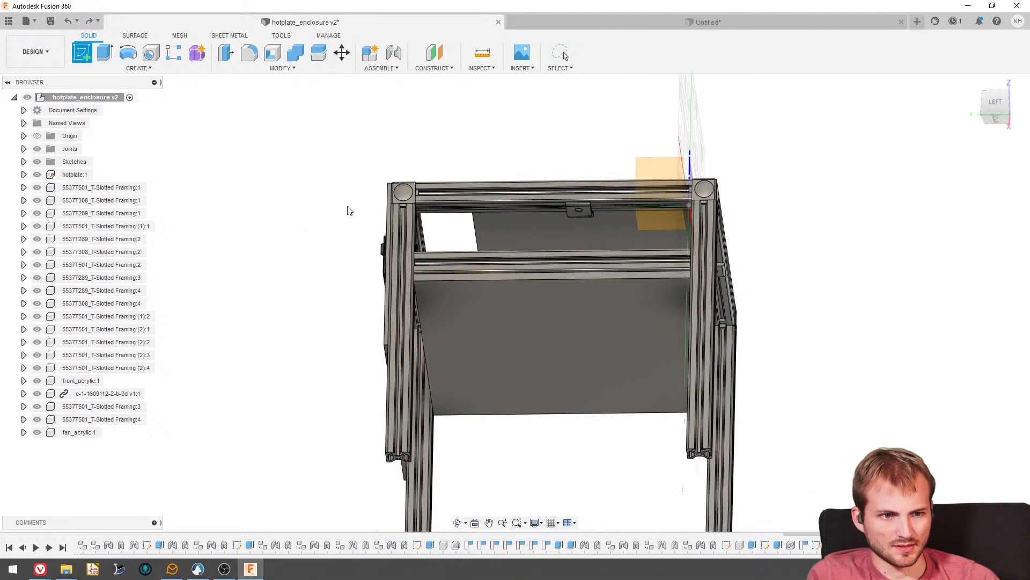
{"action": "left_click", "coordinate": [571, 316]}
{"action": "middle_click_drag", "start_coordinate": [593, 209], "coordinate": [546, 260], "text": "shift"}
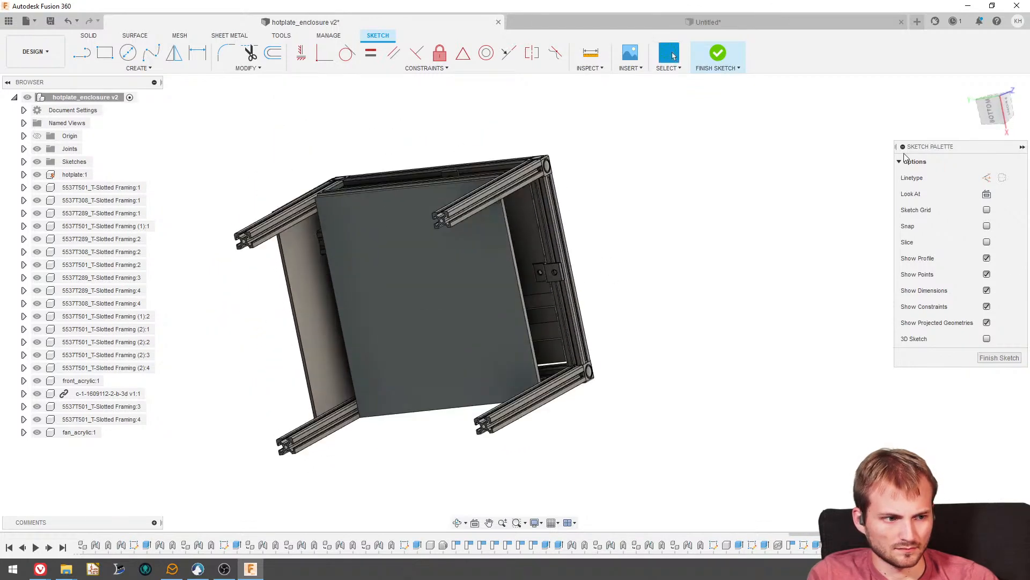
{"action": "left_click", "coordinate": [987, 102]}
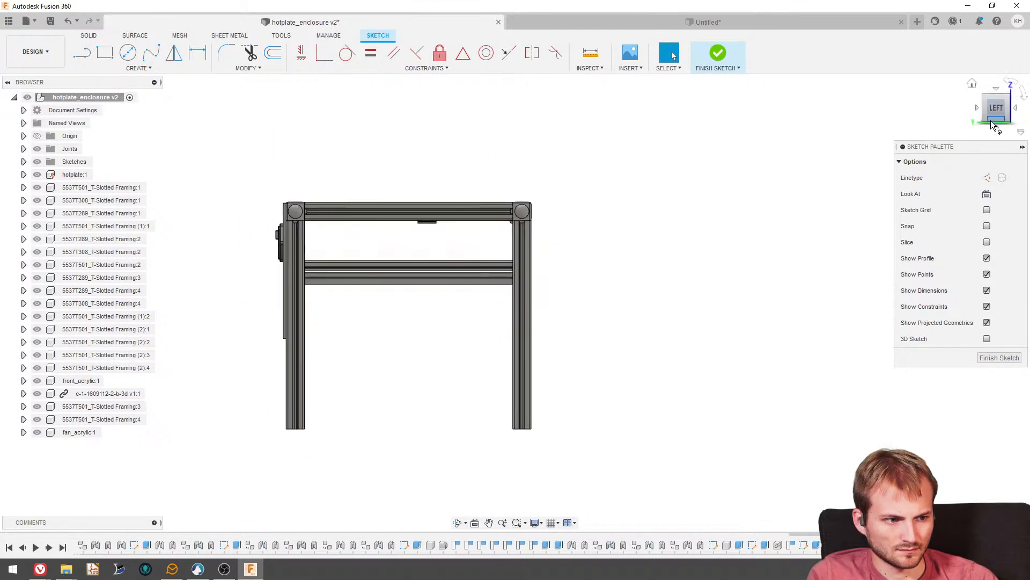
{"action": "left_click", "coordinate": [995, 121]}
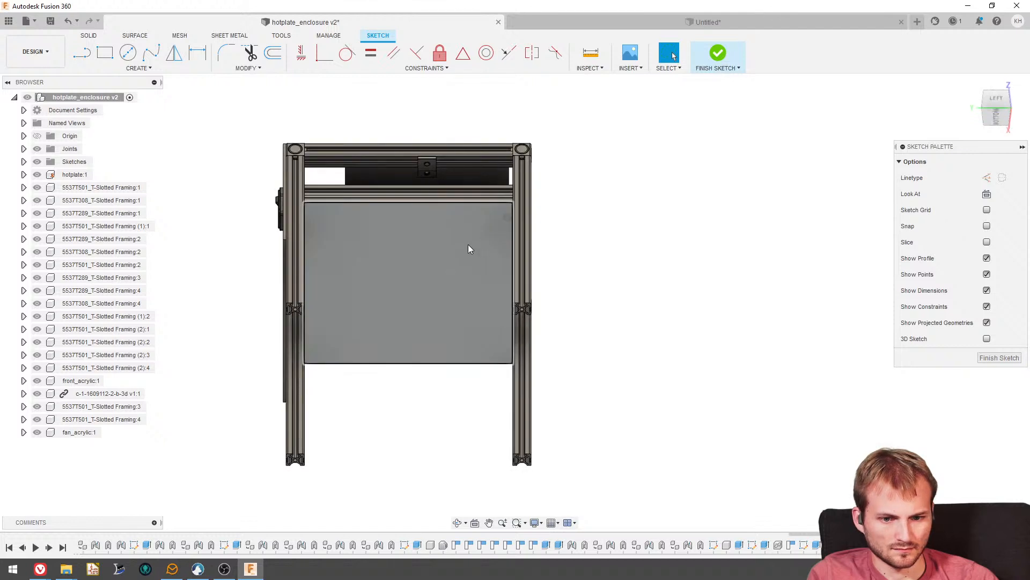
{"action": "scroll", "coordinate": [468, 243], "scroll_direction": "up", "scroll_amount": 3}
{"action": "key", "text": "l"}
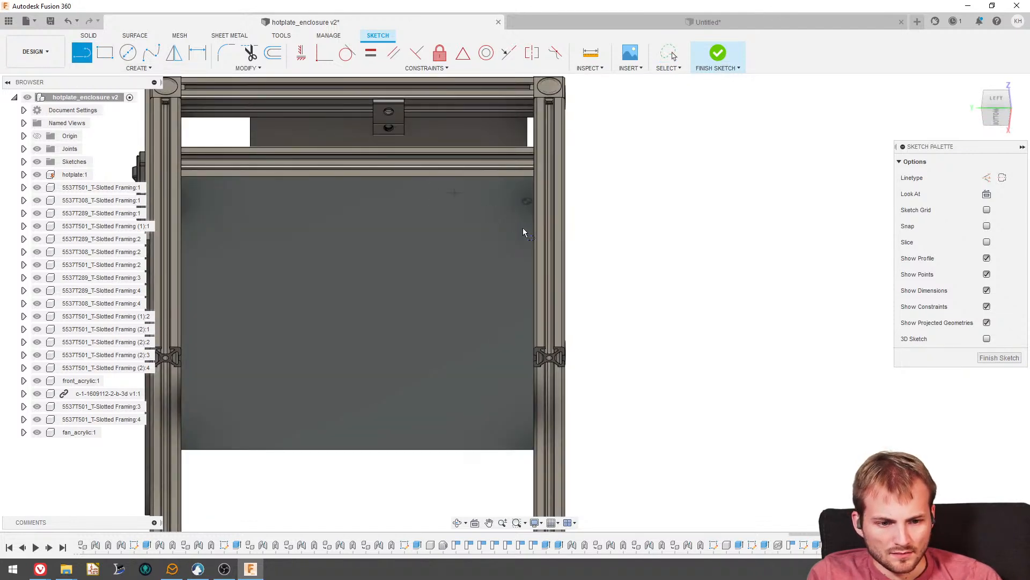
{"action": "left_click", "coordinate": [535, 231]}
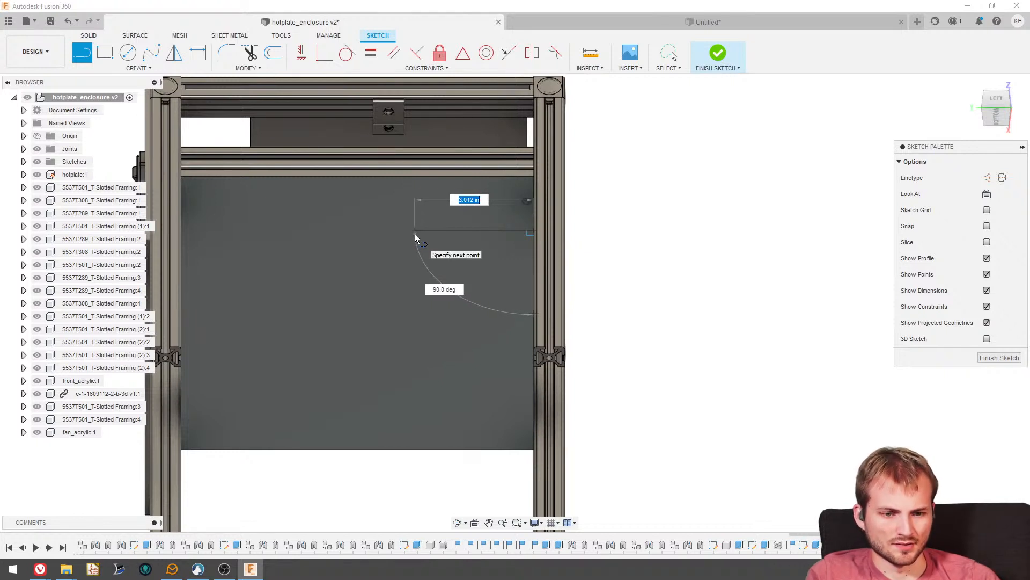
{"action": "key", "text": "Escape"}
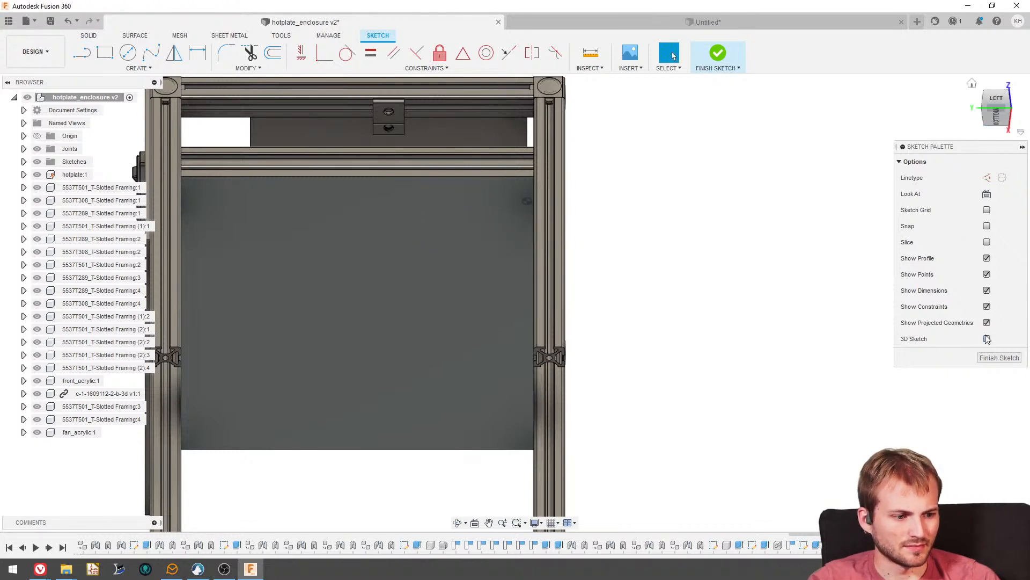
{"action": "left_click", "coordinate": [999, 359]}
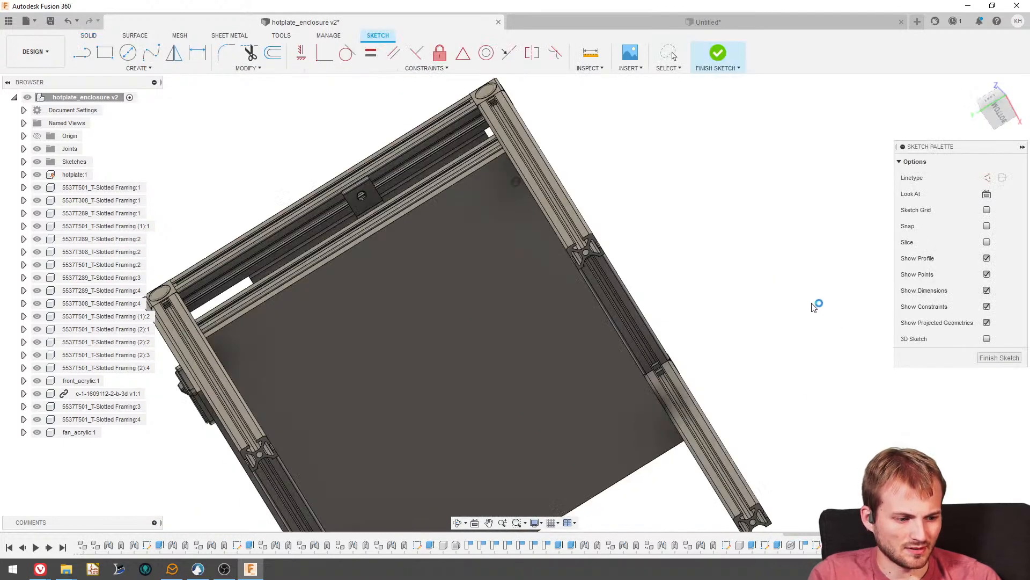
- Switch to the Digi-Key browser window, filter the AC fans to rated voltages from 100 ~ 240VAC through 120VAC, and browse the size options
{"action": "mouse_move", "coordinate": [40, 569]}
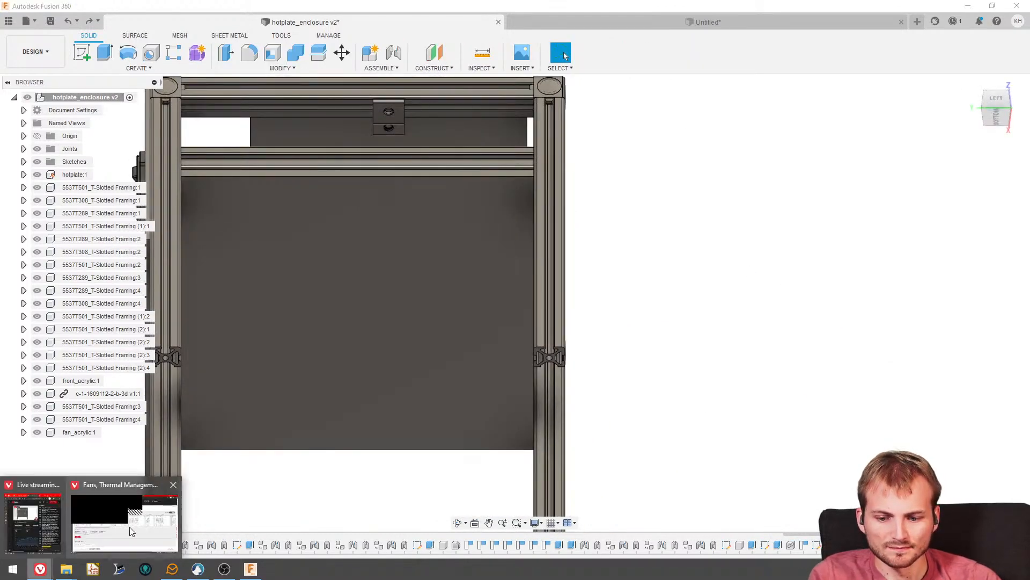
{"action": "left_click", "coordinate": [129, 529]}
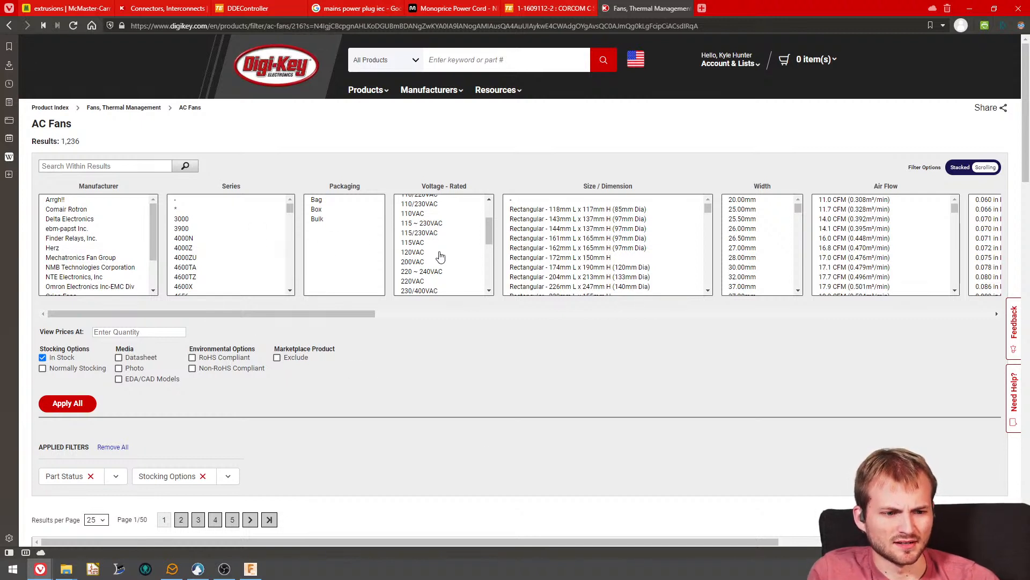
{"action": "scroll", "coordinate": [441, 259], "scroll_direction": "up", "scroll_amount": 2}
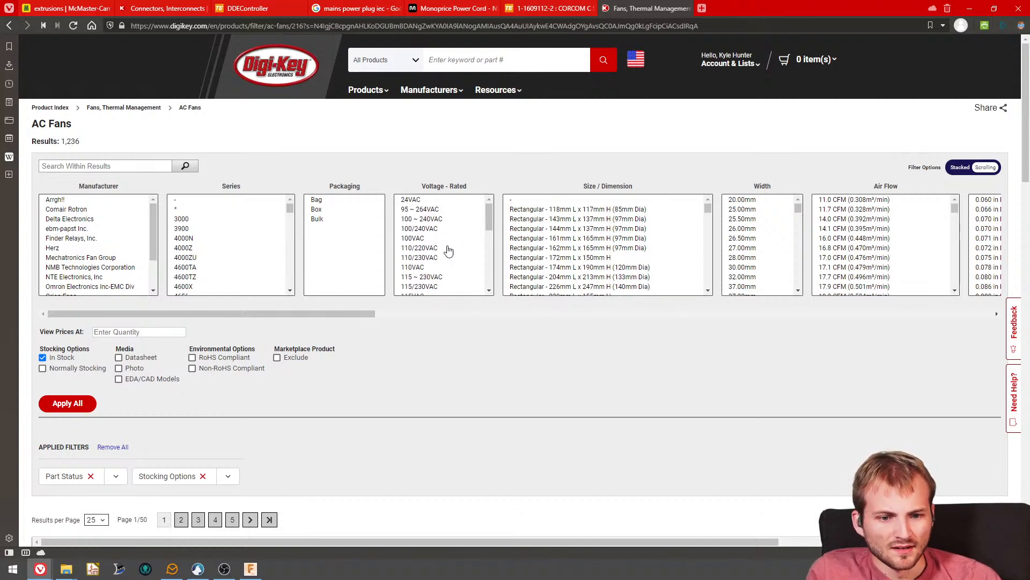
{"action": "left_click", "coordinate": [436, 215]}
{"action": "scroll", "coordinate": [438, 241], "scroll_direction": "down", "scroll_amount": 2}
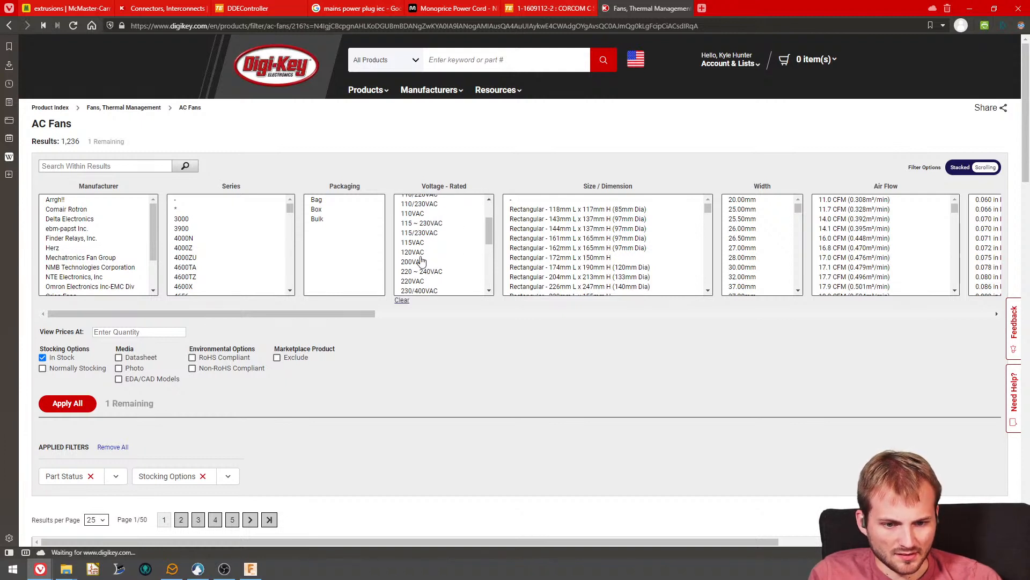
{"action": "left_click", "coordinate": [419, 253], "text": "shift"}
{"action": "left_click", "coordinate": [80, 409]}
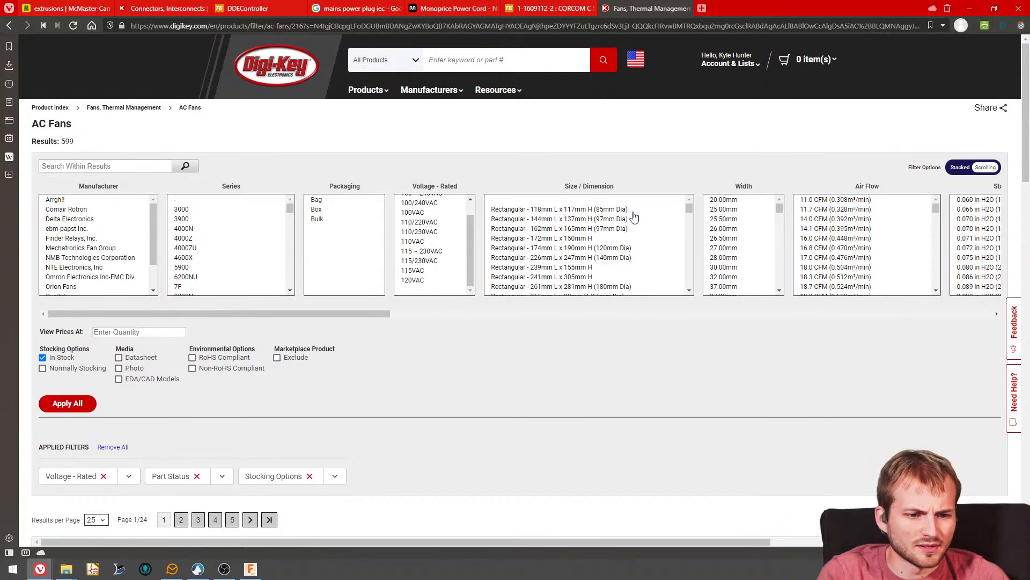
{"action": "scroll", "coordinate": [588, 214], "scroll_direction": "down", "scroll_amount": 10}
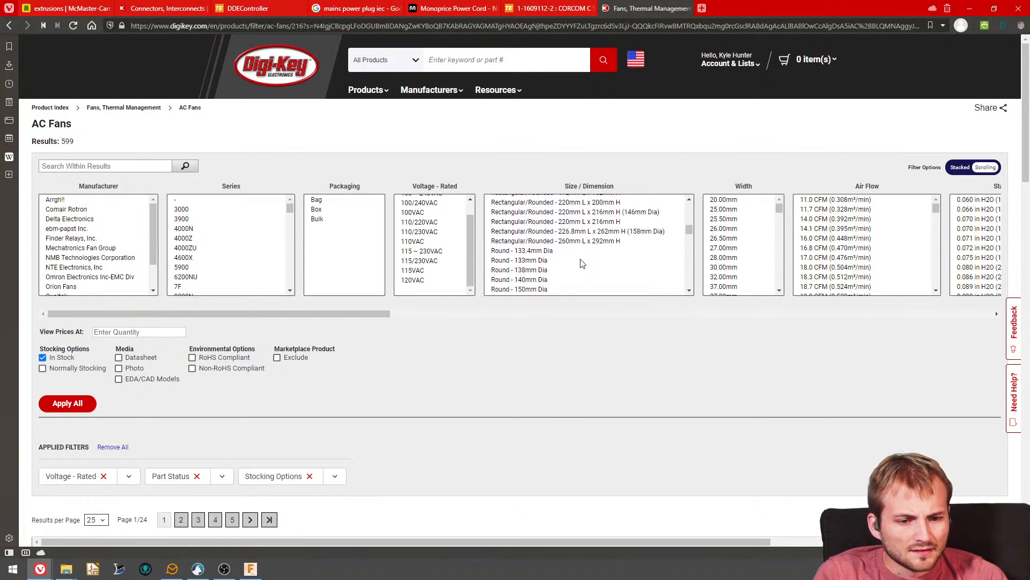
{"action": "scroll", "coordinate": [586, 291], "scroll_direction": "up", "scroll_amount": 10}
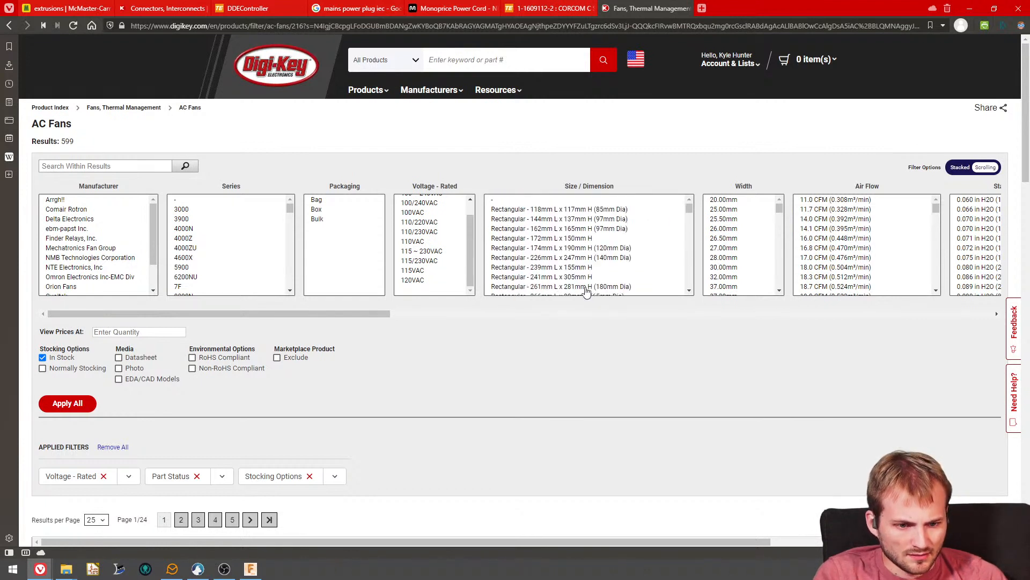
{"action": "left_click", "coordinate": [619, 210]}
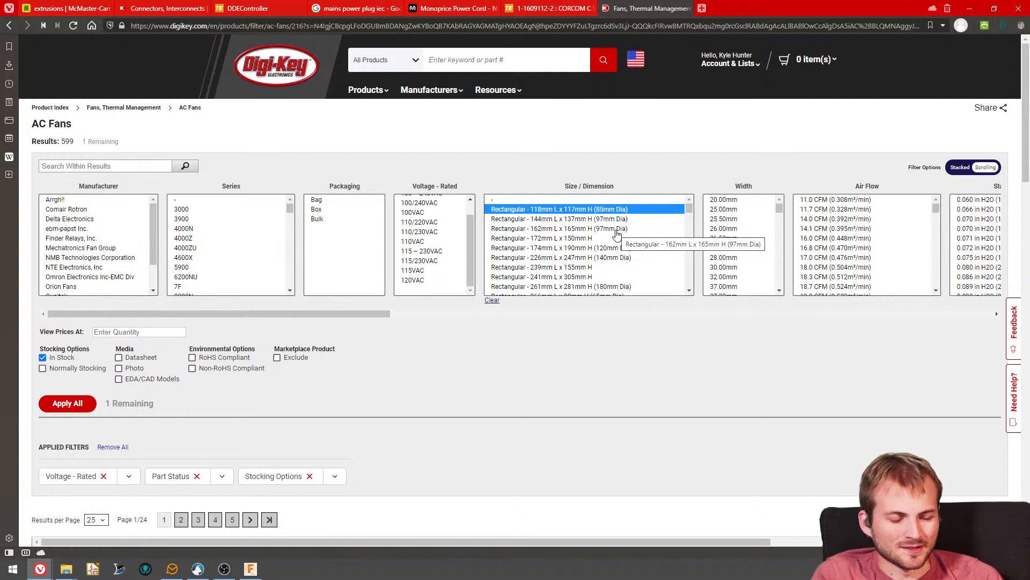
{"action": "scroll", "coordinate": [612, 245], "scroll_direction": "down", "scroll_amount": 10}
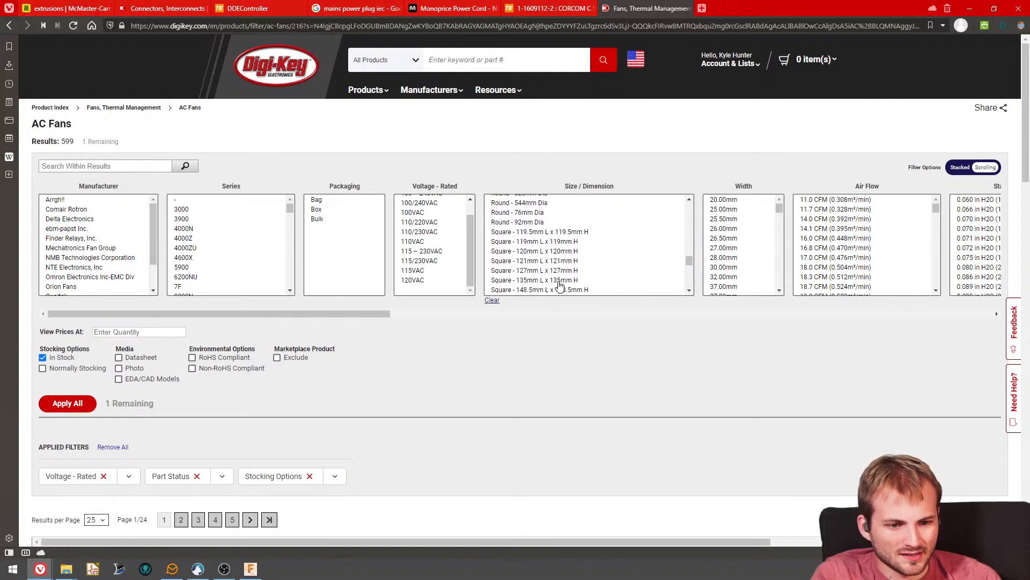
{"action": "scroll", "coordinate": [560, 285], "scroll_direction": "down", "scroll_amount": 2}
{"action": "left_click", "coordinate": [493, 300]}
- Filter the AC fans to the size Square - 120mm L x 120mm H and look over the resulting list
{"action": "scroll", "coordinate": [563, 274], "scroll_direction": "up", "scroll_amount": 2}
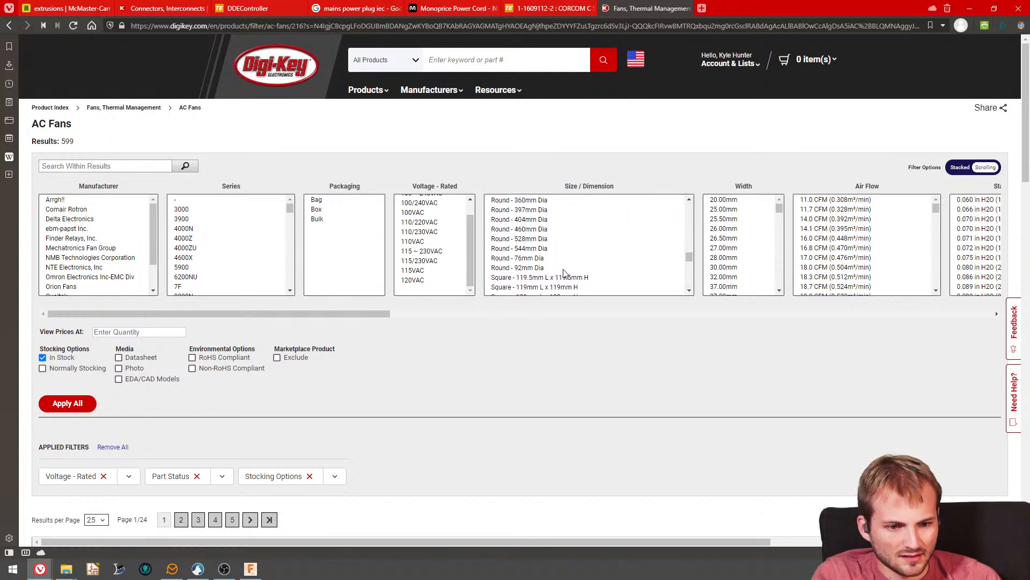
{"action": "left_click", "coordinate": [563, 261]}
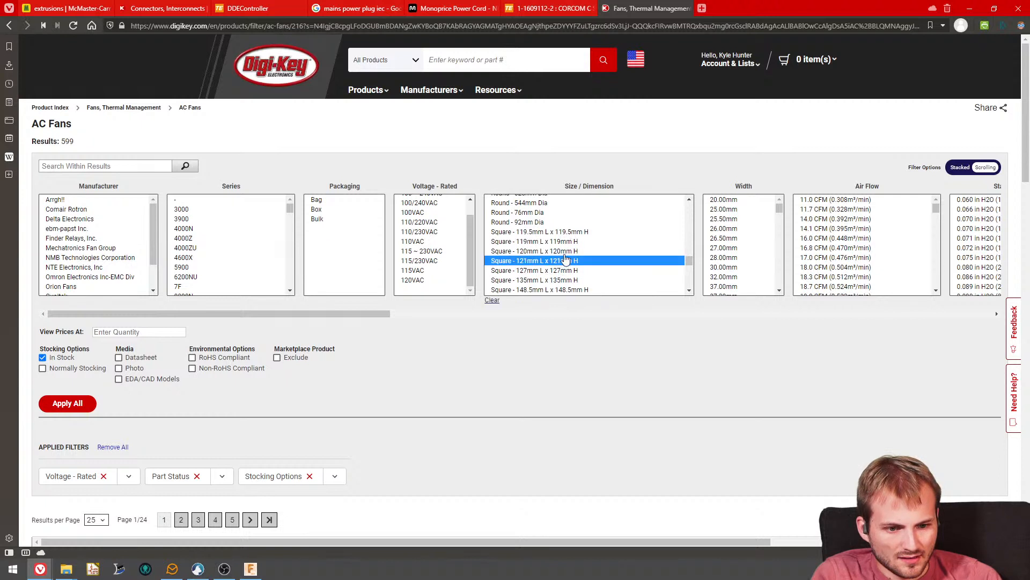
{"action": "left_click", "coordinate": [567, 251]}
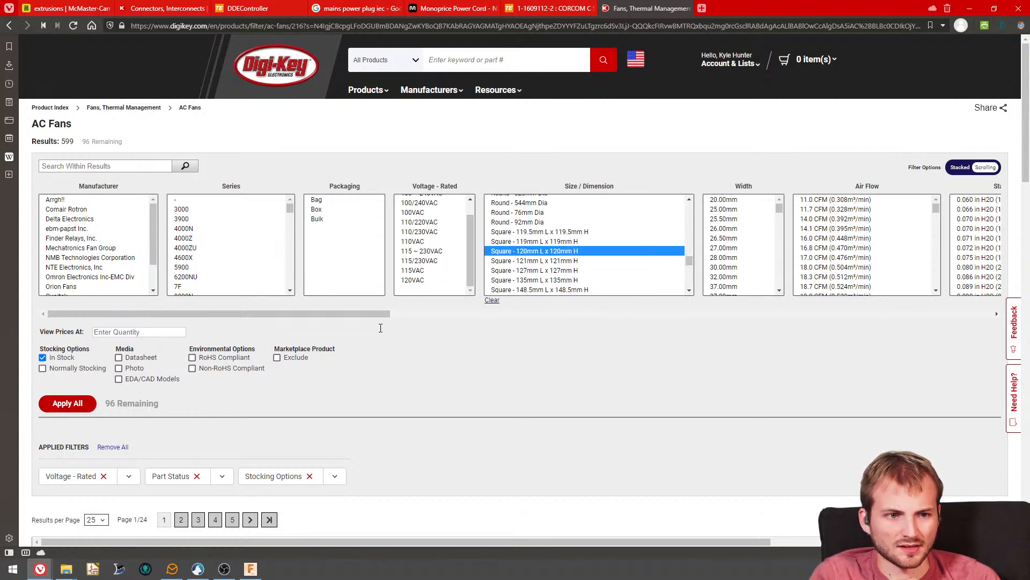
{"action": "scroll", "coordinate": [379, 327], "scroll_direction": "down", "scroll_amount": 4}
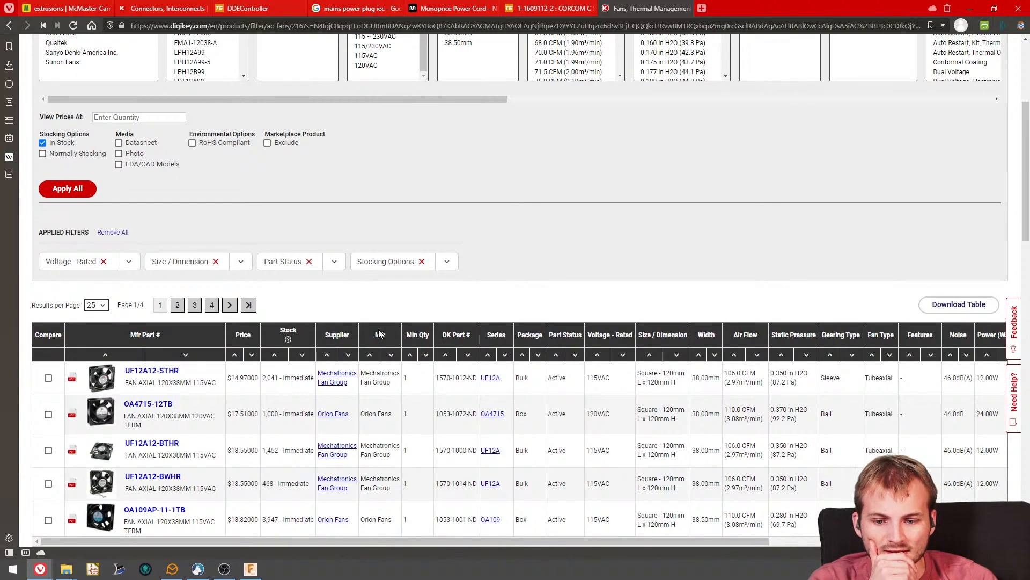
{"action": "scroll", "coordinate": [379, 334], "scroll_direction": "down", "scroll_amount": 3}
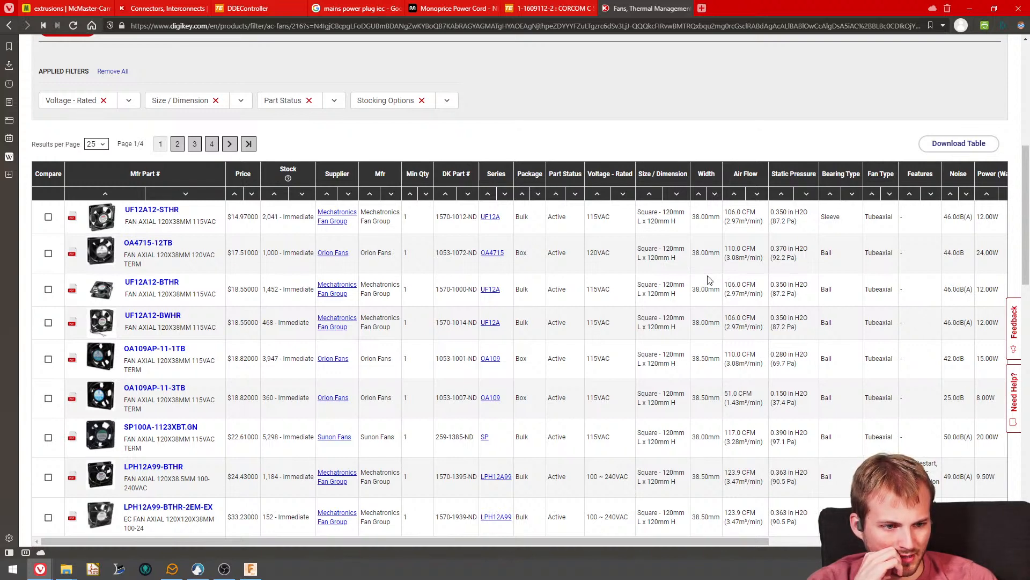
- Filter the fans to noise levels from 20 ~ 47dB through 50.0dB(A) and apply the filter
{"action": "scroll", "coordinate": [748, 214], "scroll_direction": "up", "scroll_amount": 7}
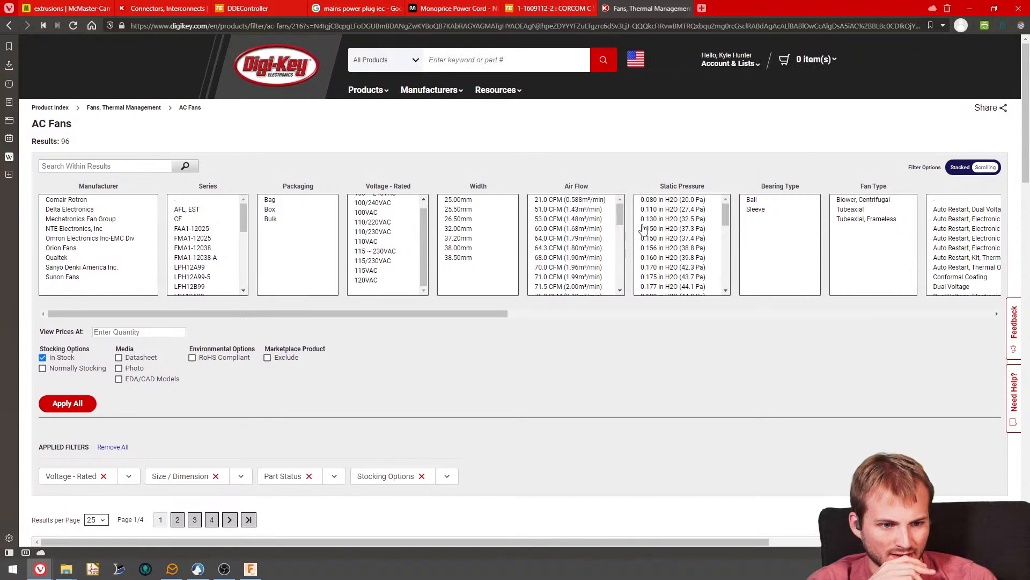
{"action": "left_click_drag", "start_coordinate": [501, 315], "coordinate": [819, 328]}
{"action": "scroll", "coordinate": [615, 253], "scroll_direction": "down", "scroll_amount": 10}
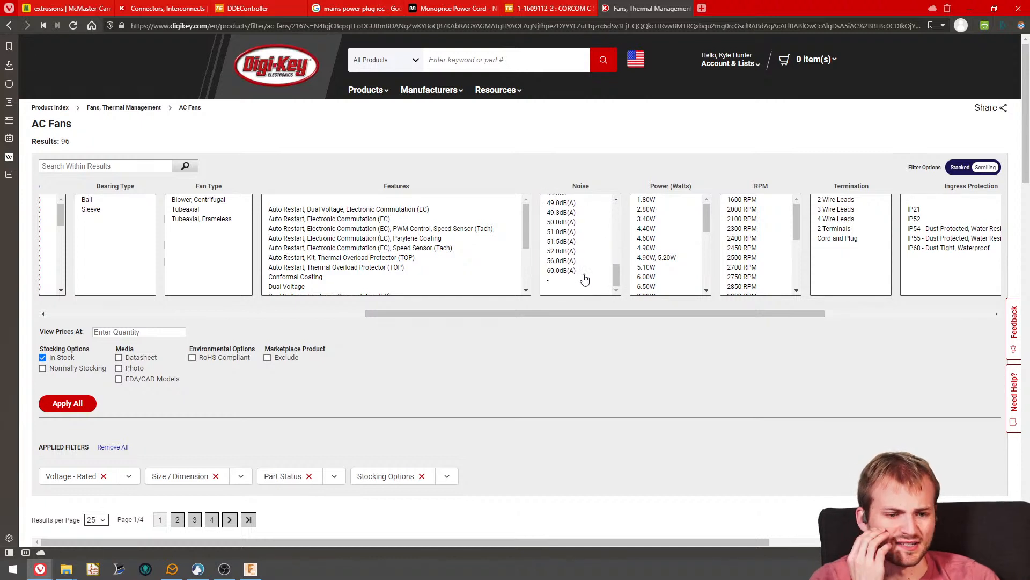
{"action": "scroll", "coordinate": [582, 279], "scroll_direction": "up", "scroll_amount": 10}
{"action": "left_click", "coordinate": [573, 278]}
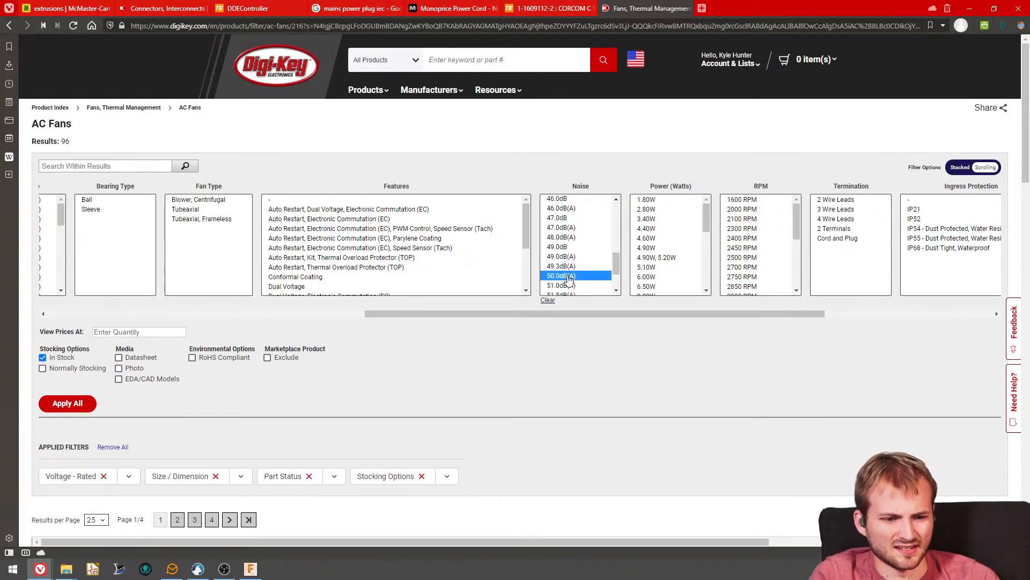
{"action": "left_click", "coordinate": [566, 202], "text": "shift"}
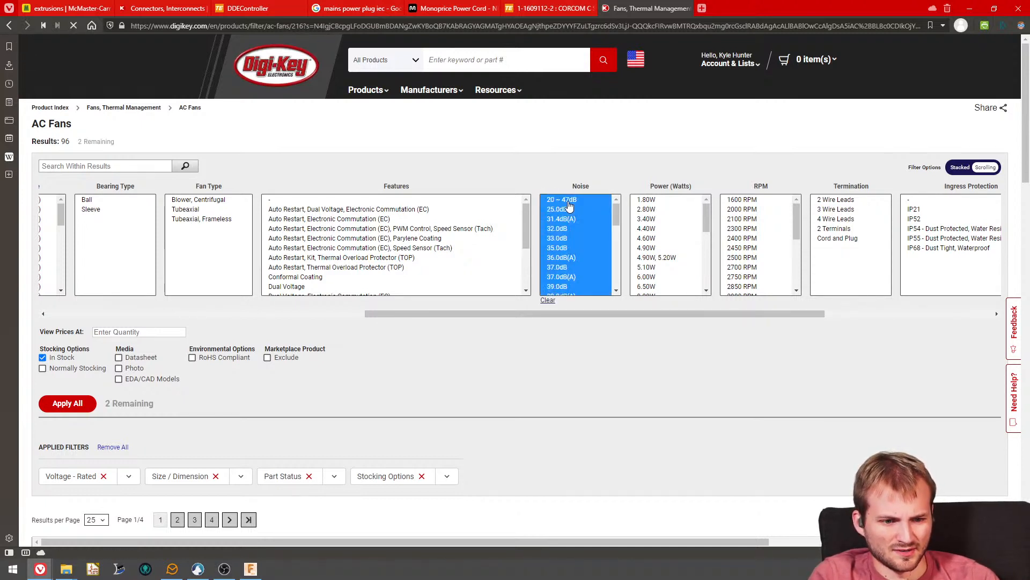
{"action": "left_click", "coordinate": [89, 400]}
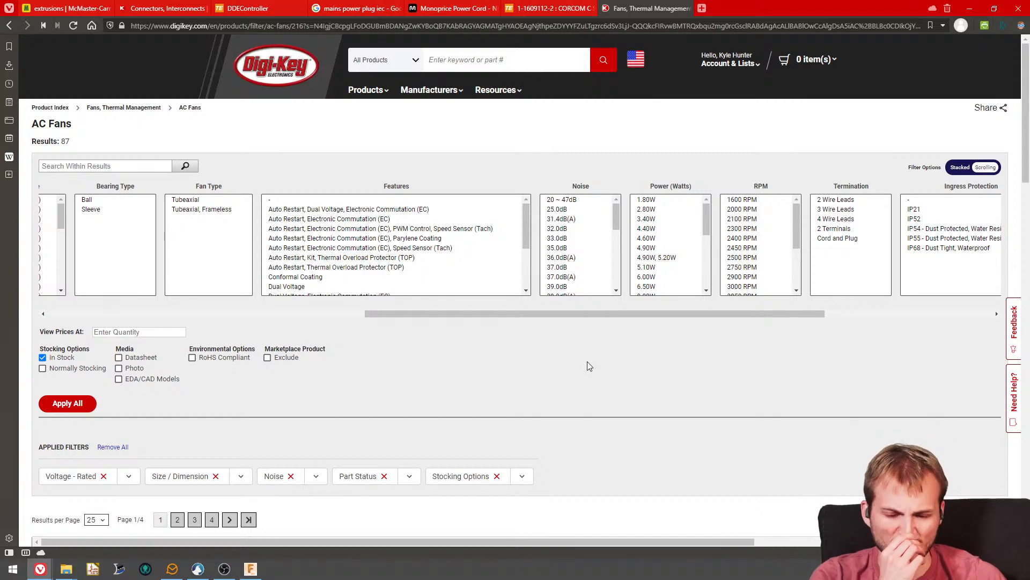
- Sort the filtered fan list by air flow from highest to lowest
{"action": "left_click_drag", "start_coordinate": [523, 314], "coordinate": [191, 320]}
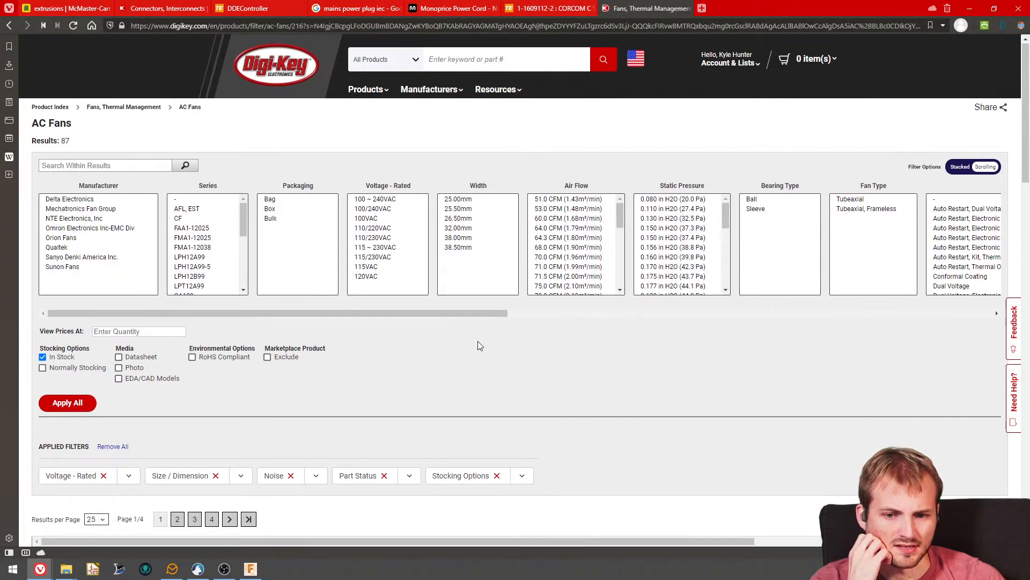
{"action": "scroll", "coordinate": [478, 340], "scroll_direction": "down", "scroll_amount": 6}
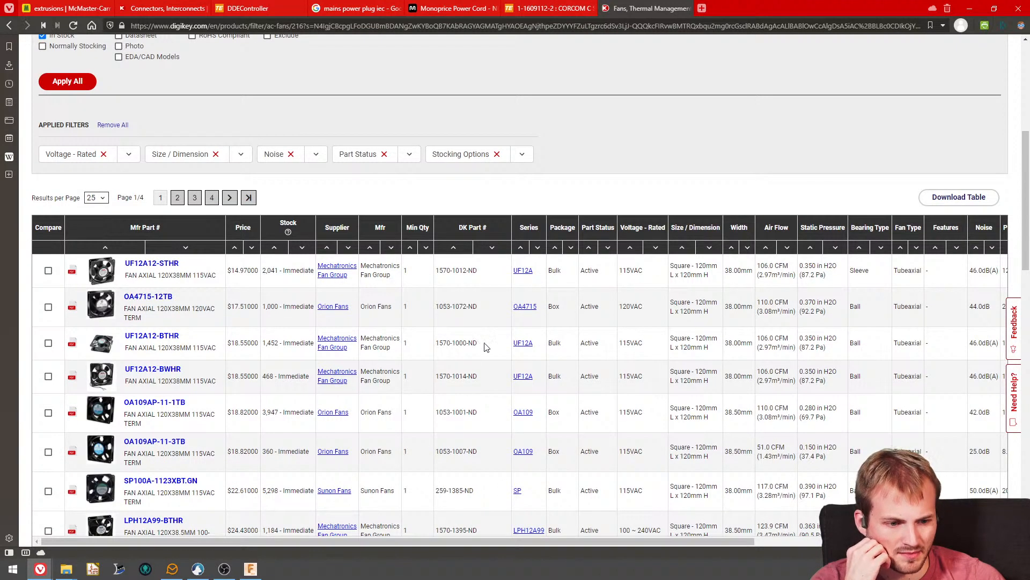
{"action": "left_click", "coordinate": [795, 251]}
{"action": "scroll", "coordinate": [734, 364], "scroll_direction": "down", "scroll_amount": 5}
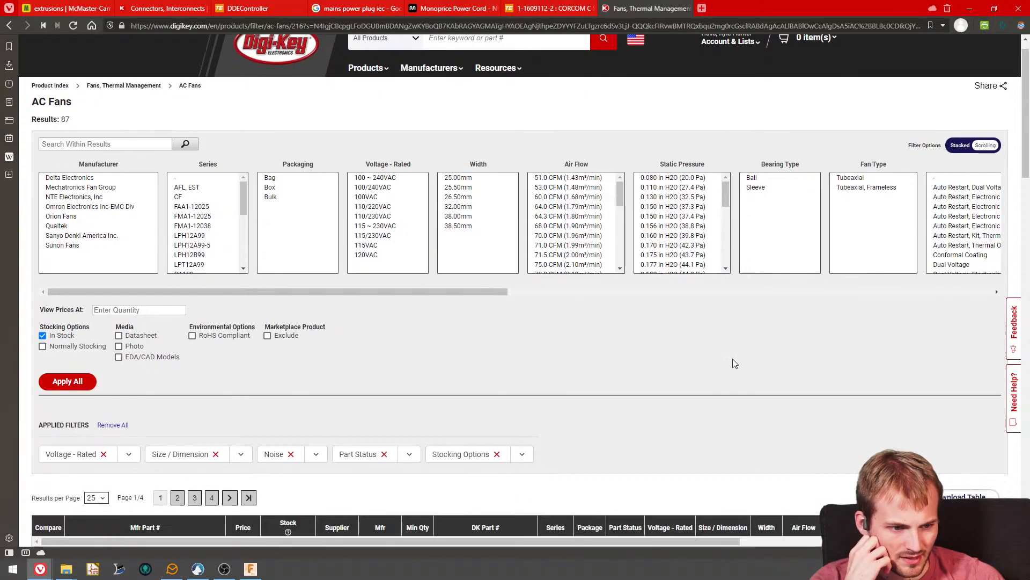
{"action": "scroll", "coordinate": [730, 353], "scroll_direction": "down", "scroll_amount": 1}
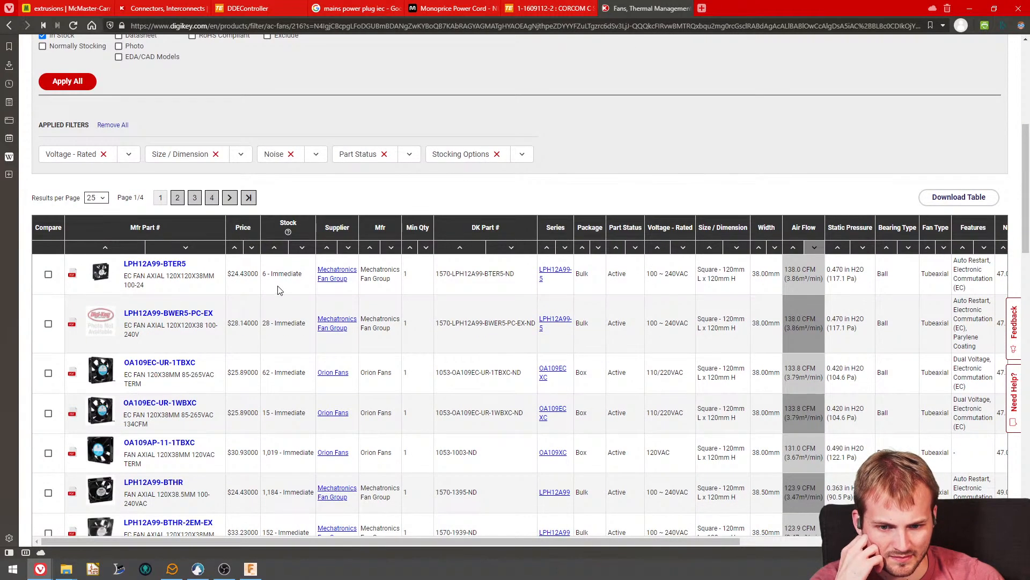
- Compare the price, stock, width and air flow of the sorted 120 mm fans
{"action": "scroll", "coordinate": [279, 290], "scroll_direction": "down", "scroll_amount": 10}
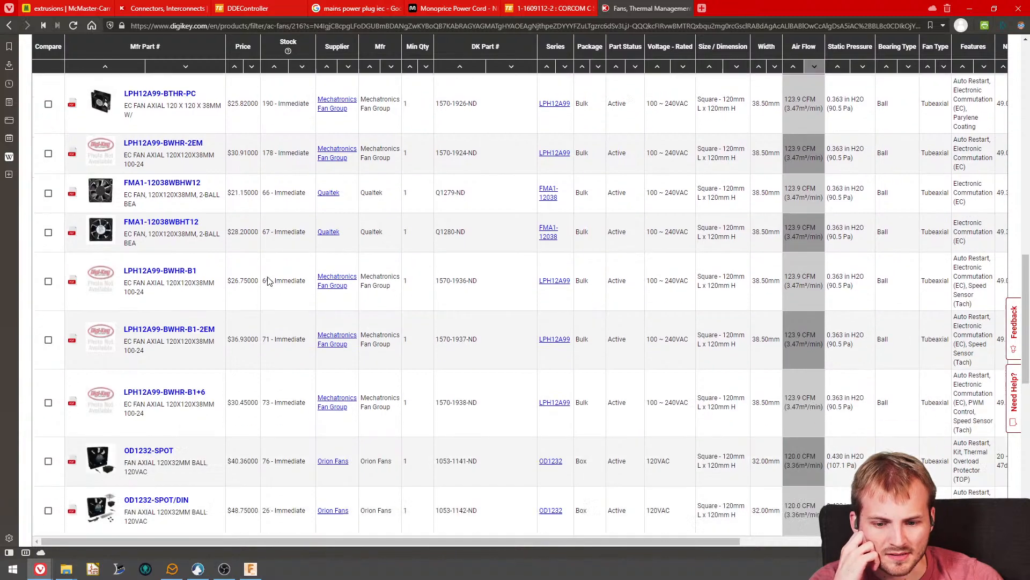
{"action": "scroll", "coordinate": [269, 280], "scroll_direction": "down", "scroll_amount": 6}
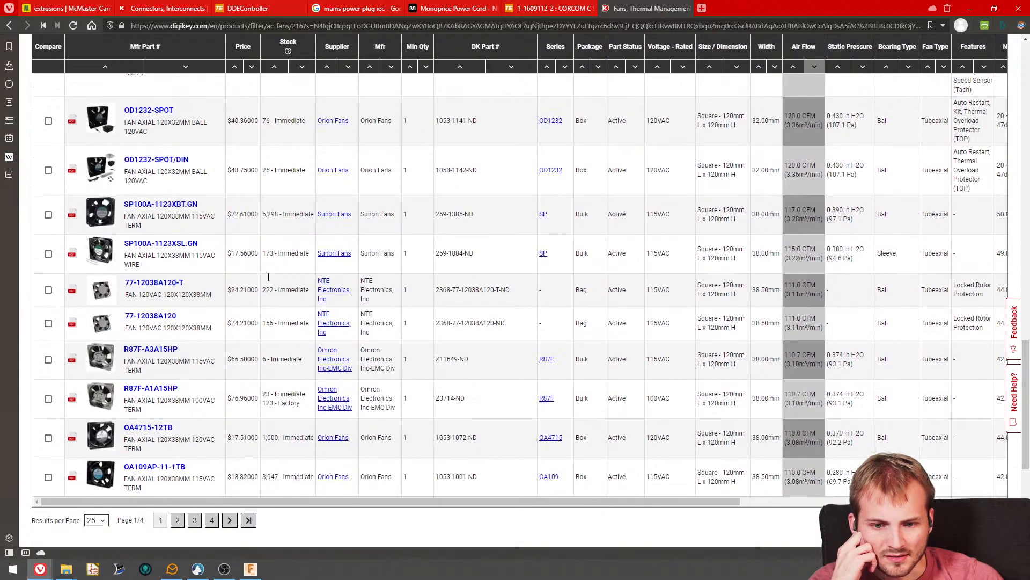
{"action": "scroll", "coordinate": [287, 287], "scroll_direction": "up", "scroll_amount": 7}
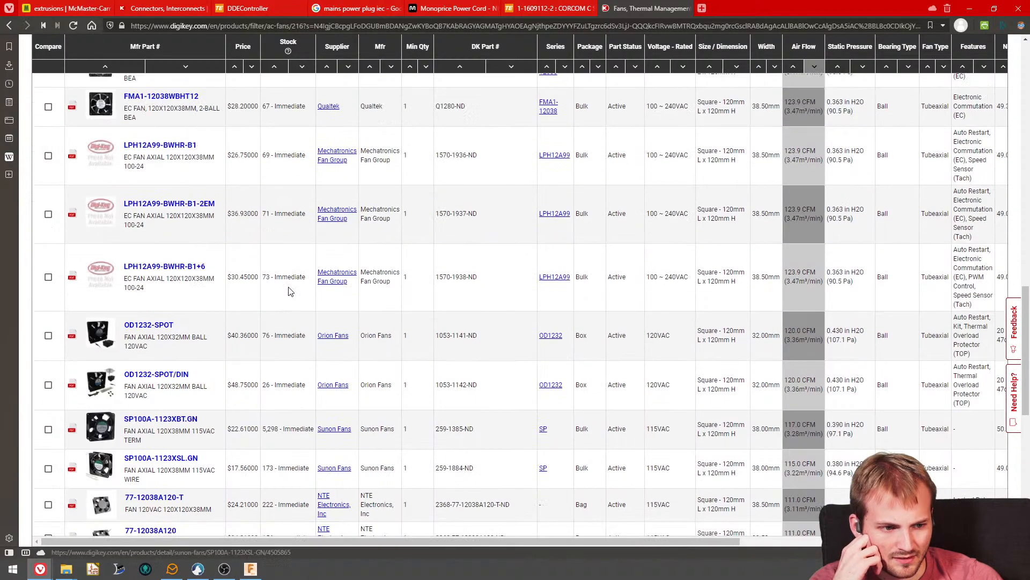
{"action": "scroll", "coordinate": [307, 353], "scroll_direction": "up", "scroll_amount": 15}
{"action": "scroll", "coordinate": [306, 353], "scroll_direction": "down", "scroll_amount": 6}
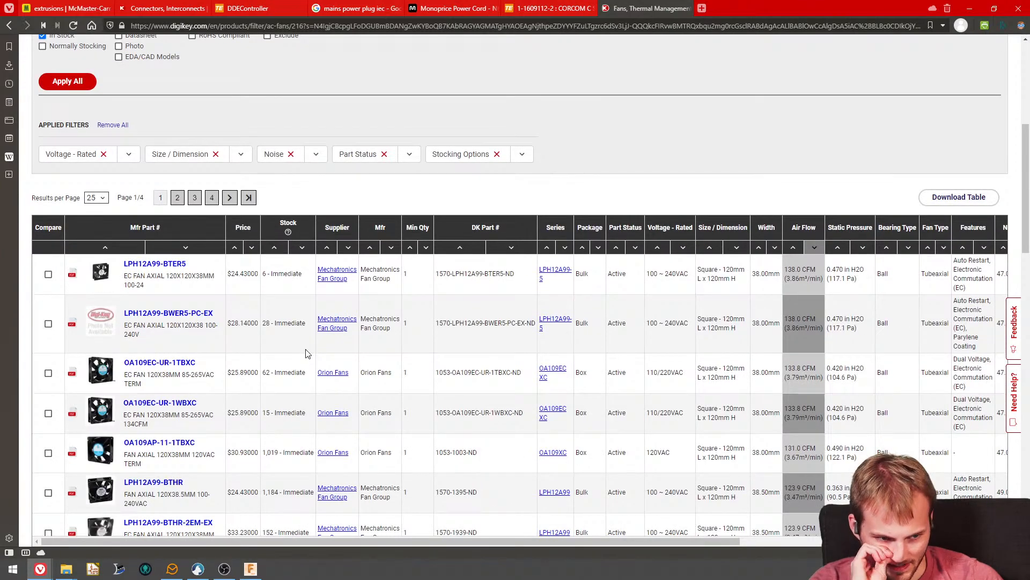
{"action": "scroll", "coordinate": [307, 353], "scroll_direction": "down", "scroll_amount": 10}
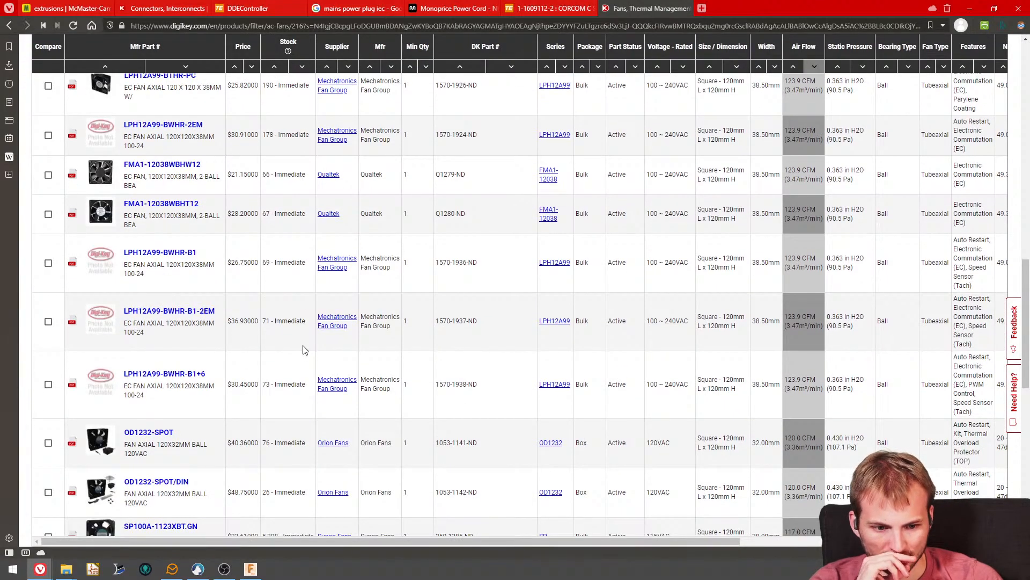
{"action": "scroll", "coordinate": [304, 349], "scroll_direction": "down", "scroll_amount": 4}
{"action": "scroll", "coordinate": [282, 341], "scroll_direction": "down", "scroll_amount": 2}
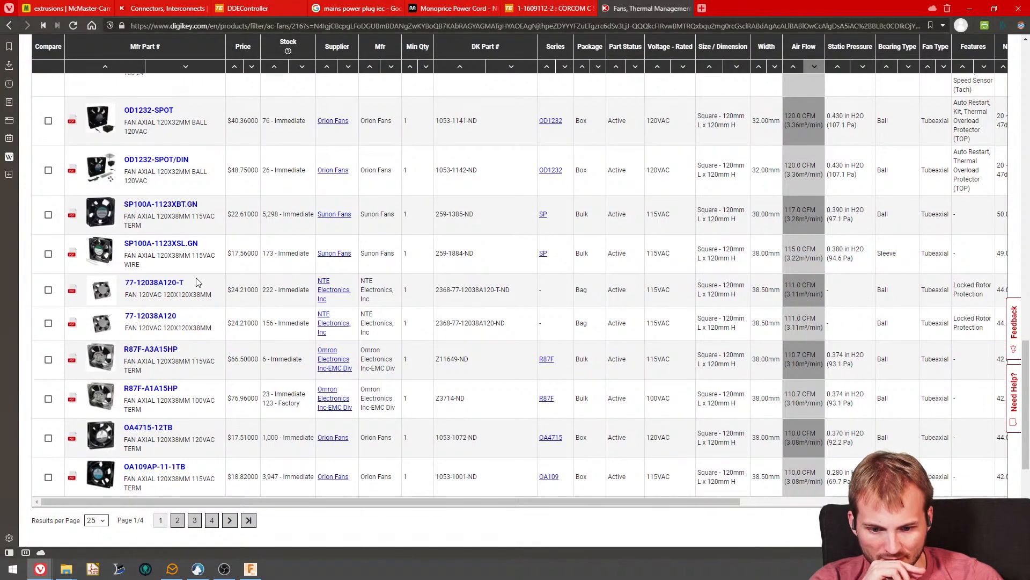
- Open the Sunon SP100A-1123XSL.GN product page and review its attributes and documents for a CAD model
{"action": "left_click", "coordinate": [142, 248]}
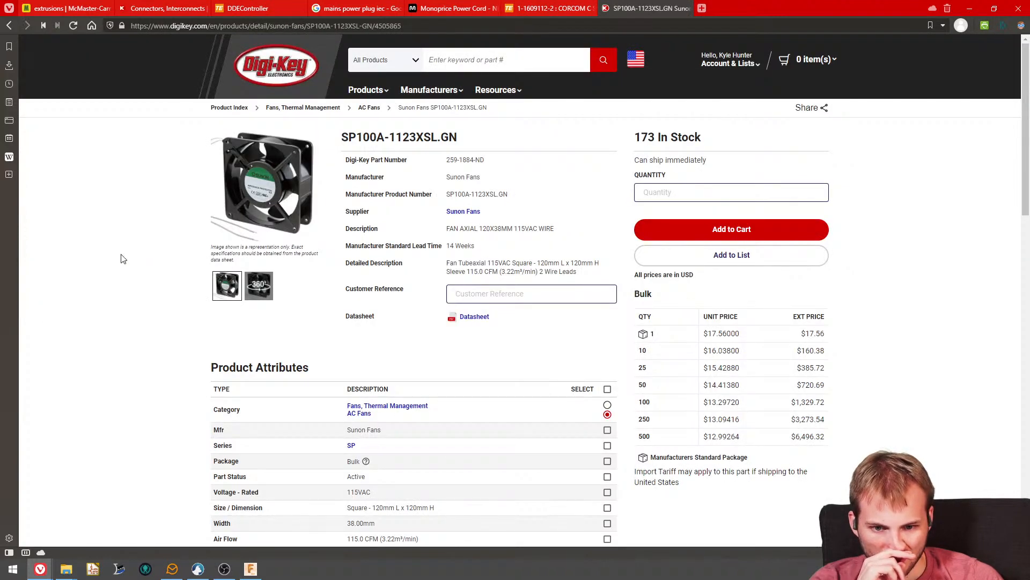
{"action": "scroll", "coordinate": [304, 287], "scroll_direction": "down", "scroll_amount": 2}
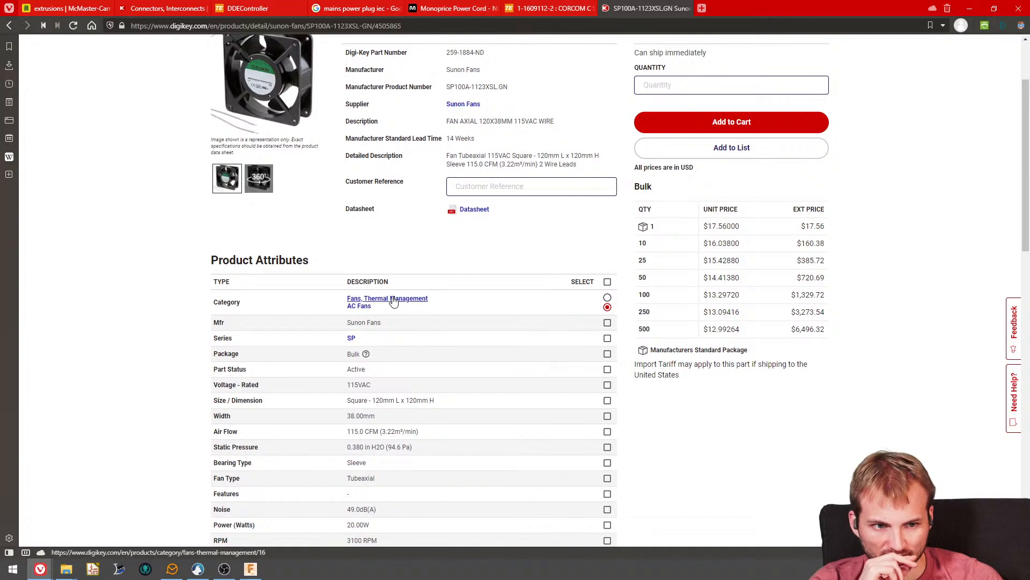
{"action": "scroll", "coordinate": [393, 295], "scroll_direction": "down", "scroll_amount": 2}
{"action": "scroll", "coordinate": [394, 298], "scroll_direction": "down", "scroll_amount": 1}
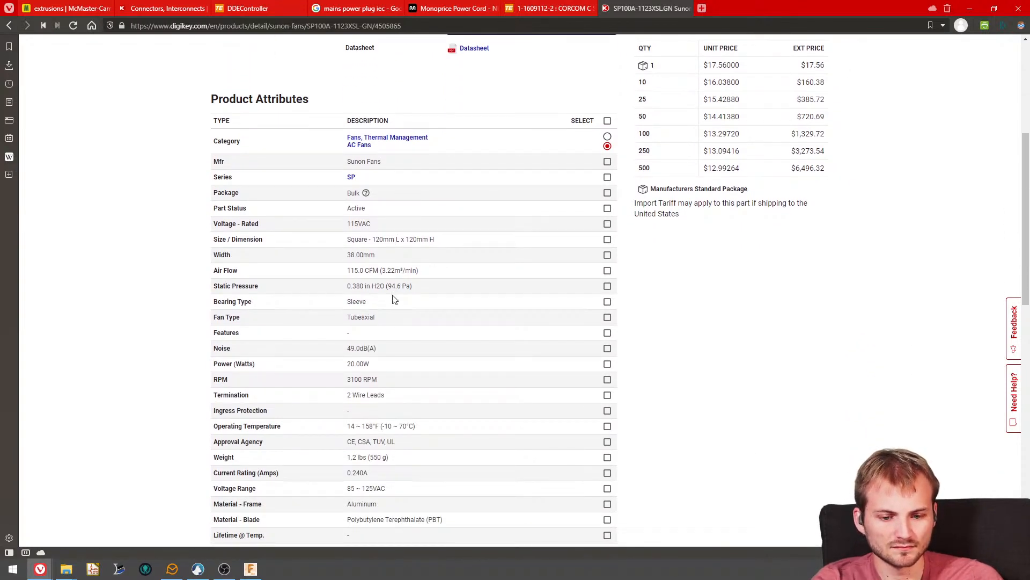
{"action": "scroll", "coordinate": [391, 299], "scroll_direction": "down", "scroll_amount": 7}
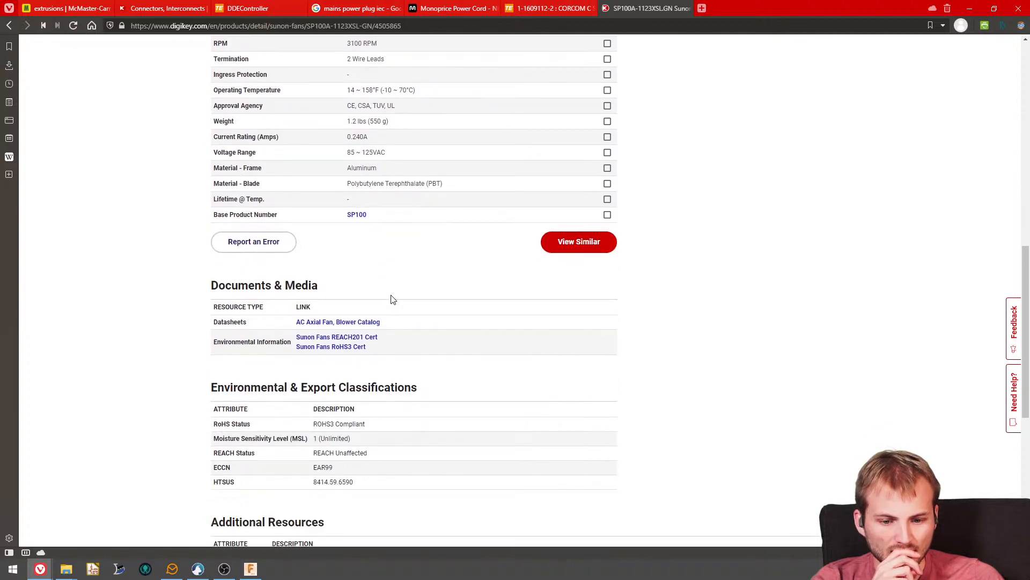
{"action": "scroll", "coordinate": [392, 300], "scroll_direction": "down", "scroll_amount": 3}
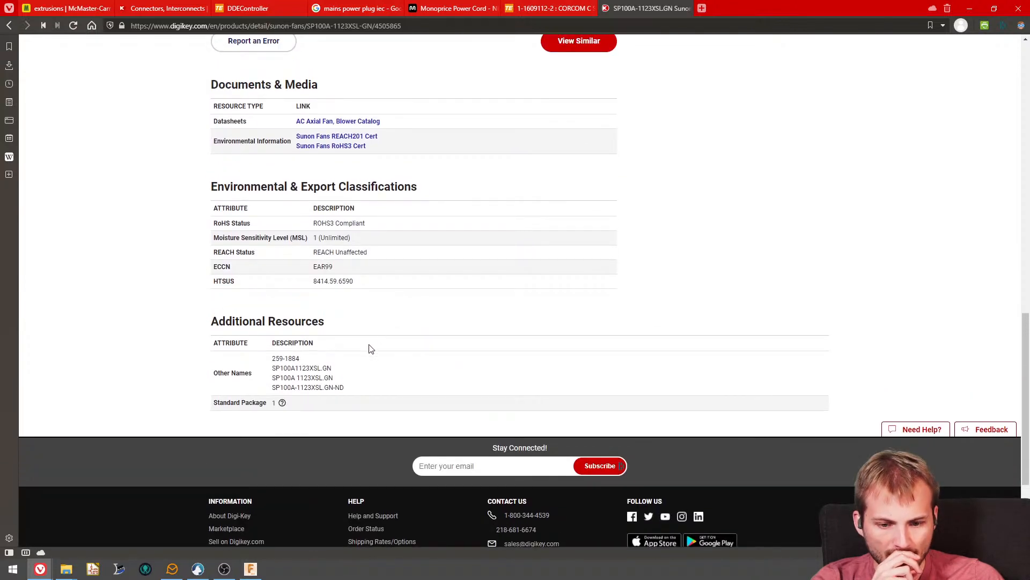
{"action": "scroll", "coordinate": [371, 349], "scroll_direction": "up", "scroll_amount": 16}
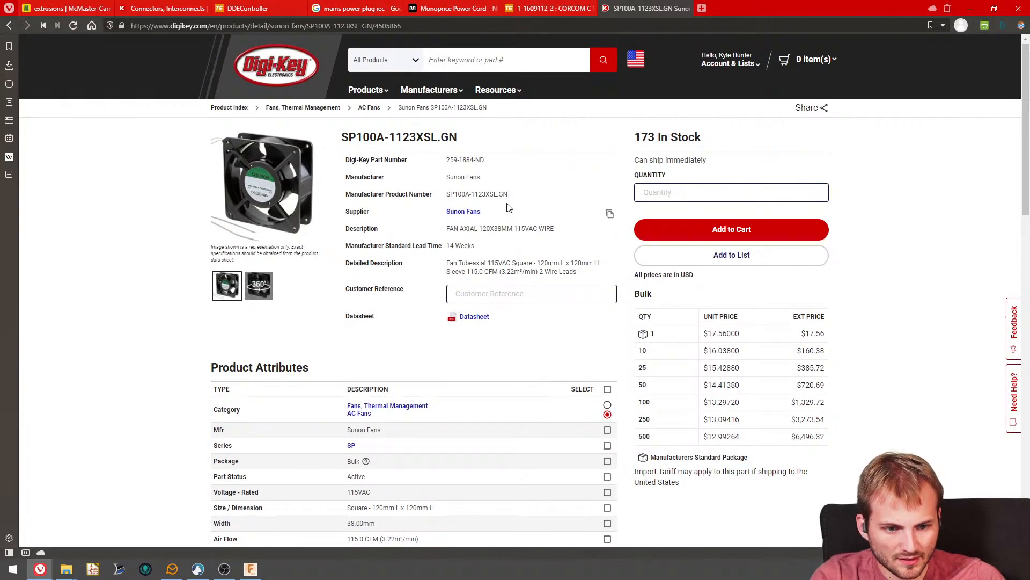
- Search the web in a new tab for "SP100A-1123XSL.GN cad file" and open the 3D ContentCentral model page for Fan AC 120x120x38 mm
{"action": "left_click", "coordinate": [610, 199]}
{"action": "left_click", "coordinate": [702, 8]}
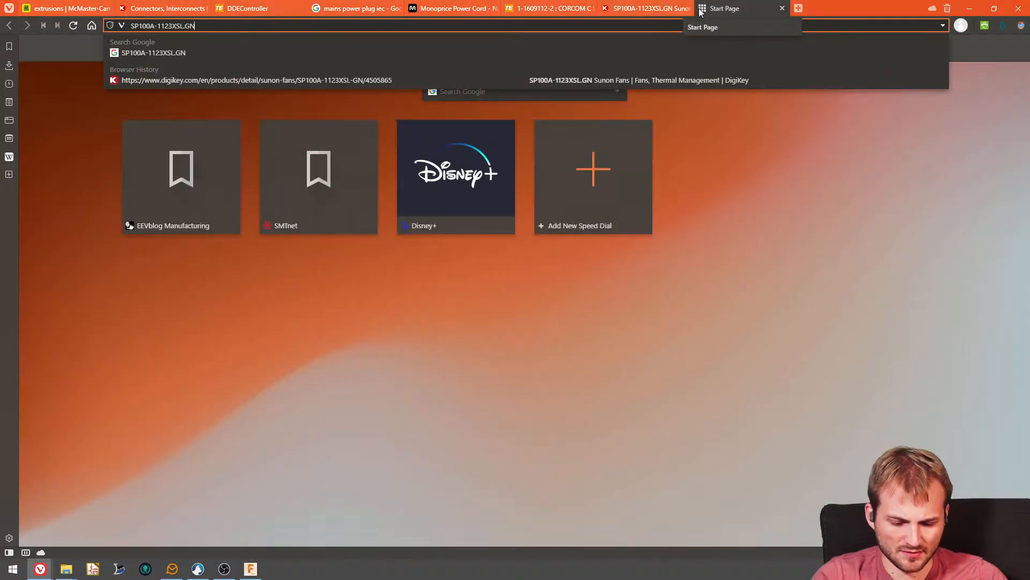
{"action": "key", "text": "ctrl+v"}
{"action": "type", "text": "cad file"}
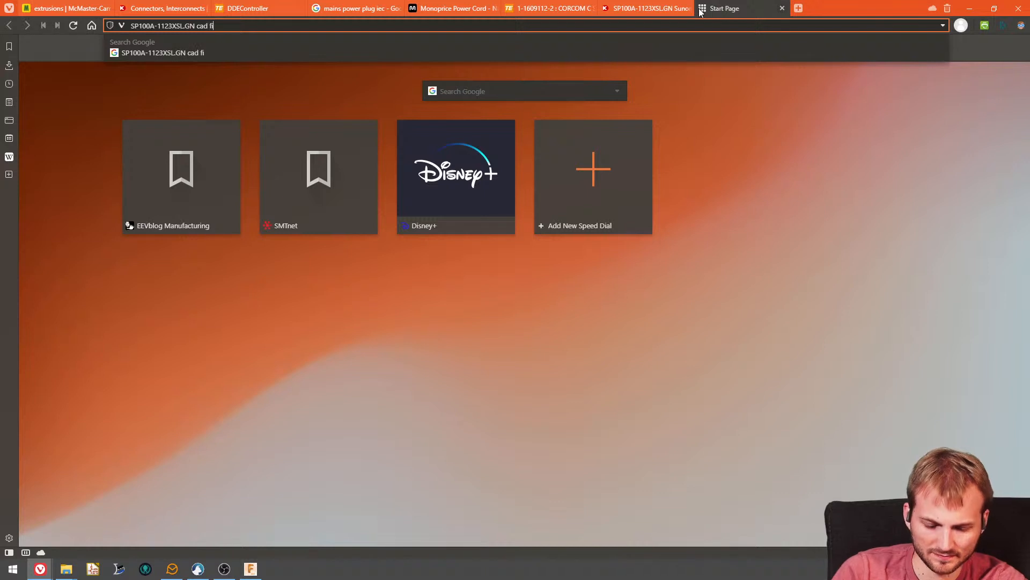
{"action": "key", "text": "Return"}
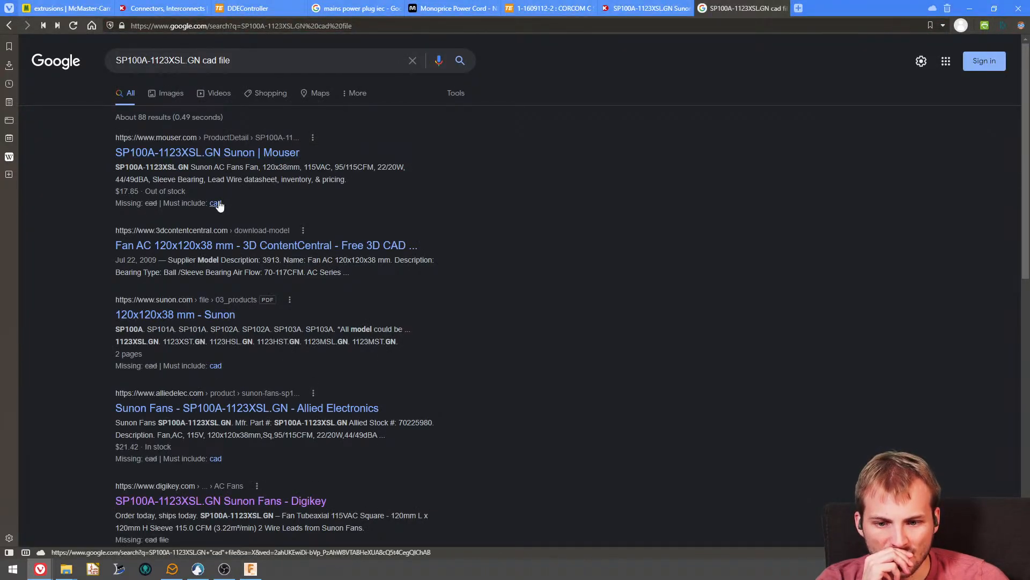
{"action": "left_click", "coordinate": [215, 202]}
{"action": "left_click", "coordinate": [218, 156]}
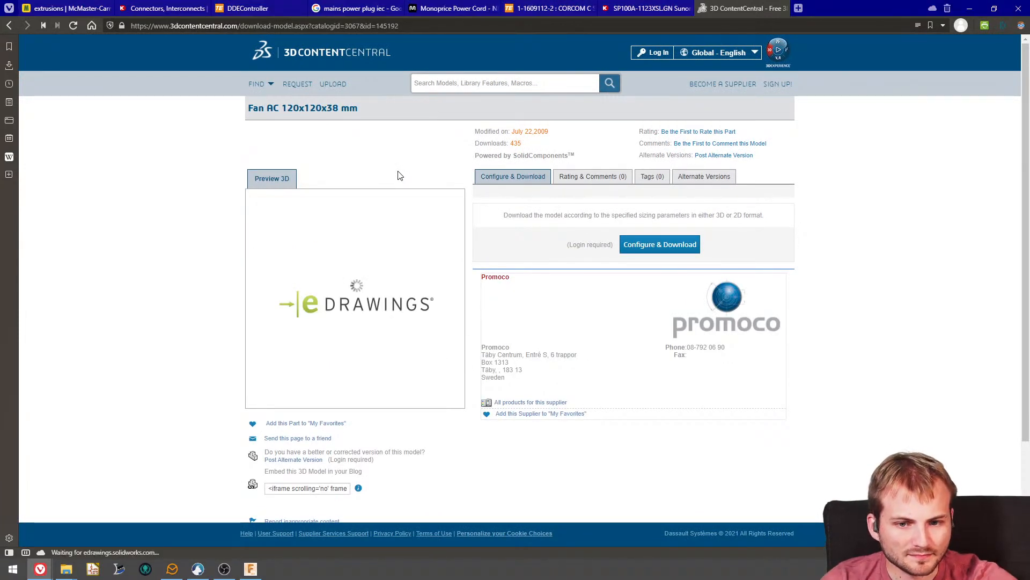
- Return to the Digi-Key page of the SP100A-1123XSL.GN fan and check its product attributes
{"action": "left_click", "coordinate": [638, 10]}
{"action": "scroll", "coordinate": [407, 393], "scroll_direction": "down", "scroll_amount": 4}
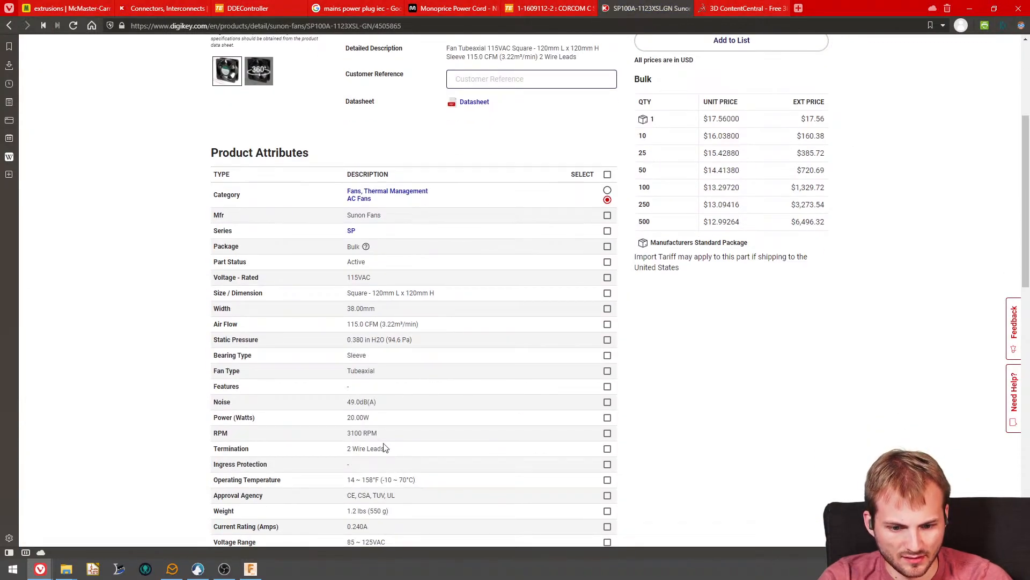
{"action": "scroll", "coordinate": [424, 292], "scroll_direction": "down", "scroll_amount": 2}
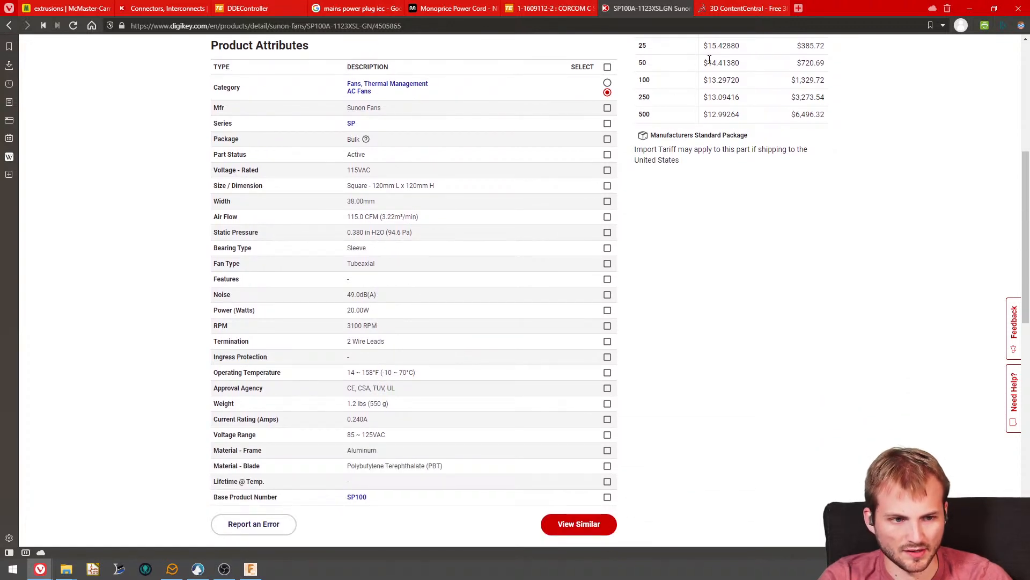
- Log in to 3D ContentCentral from the Fan AC 120x120x38 mm model page with the account e-mail and password
{"action": "left_click", "coordinate": [733, 8]}
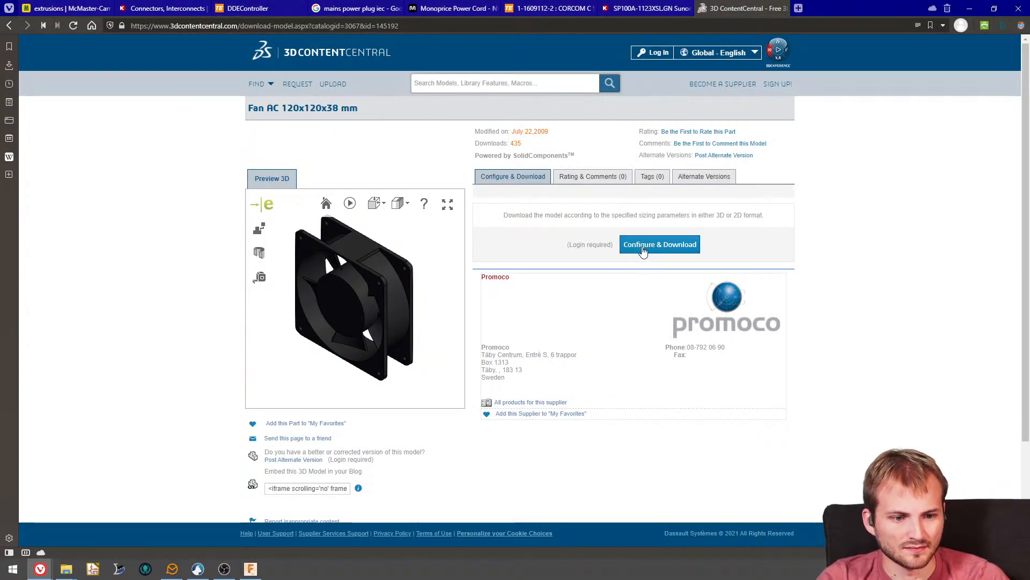
{"action": "left_click", "coordinate": [643, 251]}
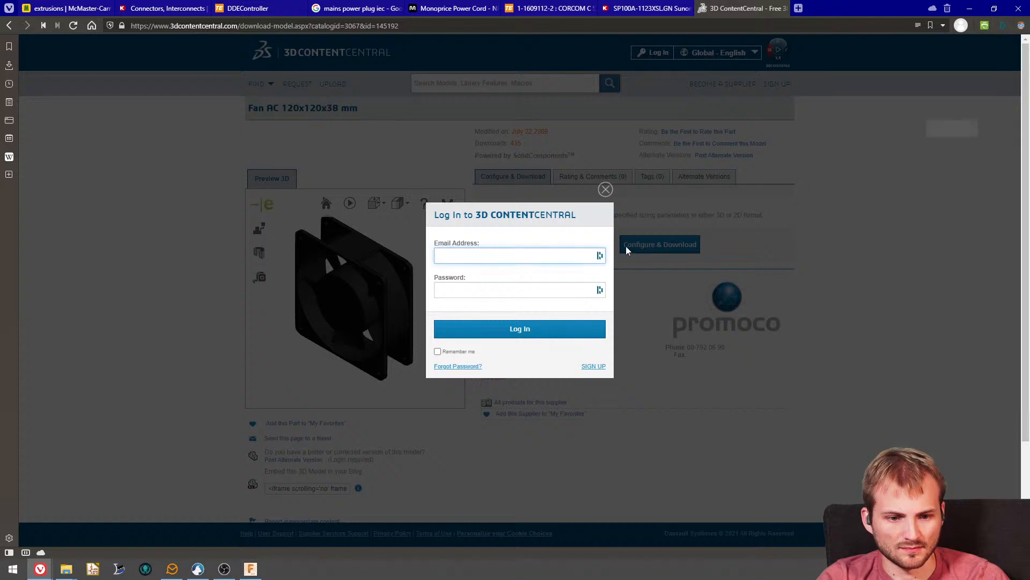
{"action": "left_click", "coordinate": [840, 137]}
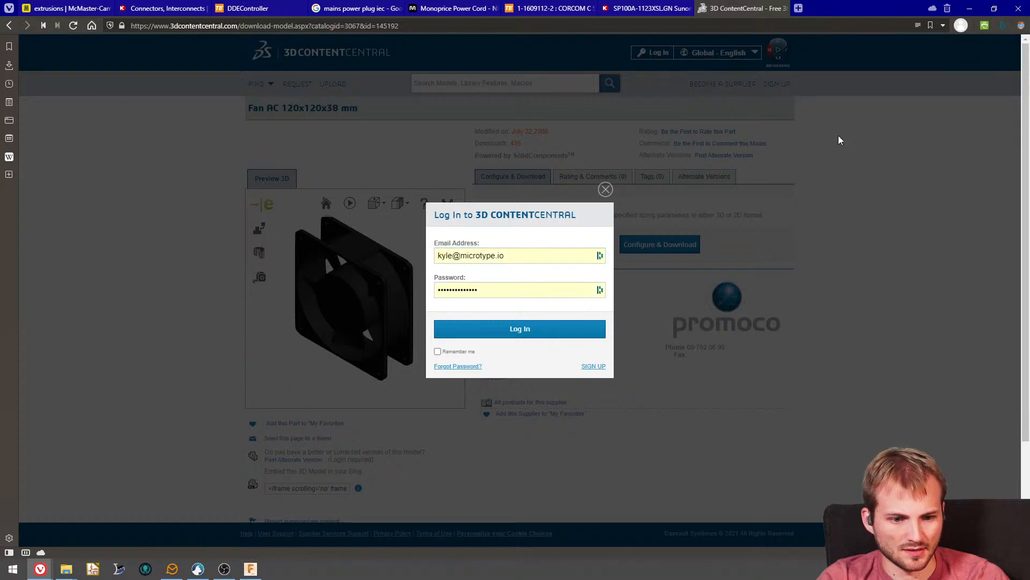
{"action": "left_click", "coordinate": [547, 330]}
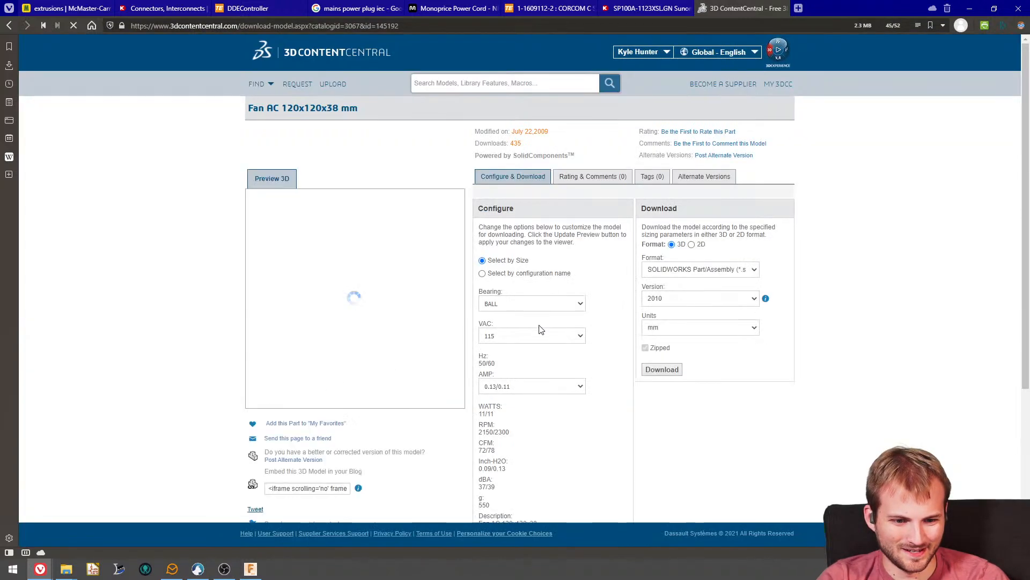
- Request the 3D download of the fan model in STEP format, version AP203, with units in mm
{"action": "left_click", "coordinate": [700, 272]}
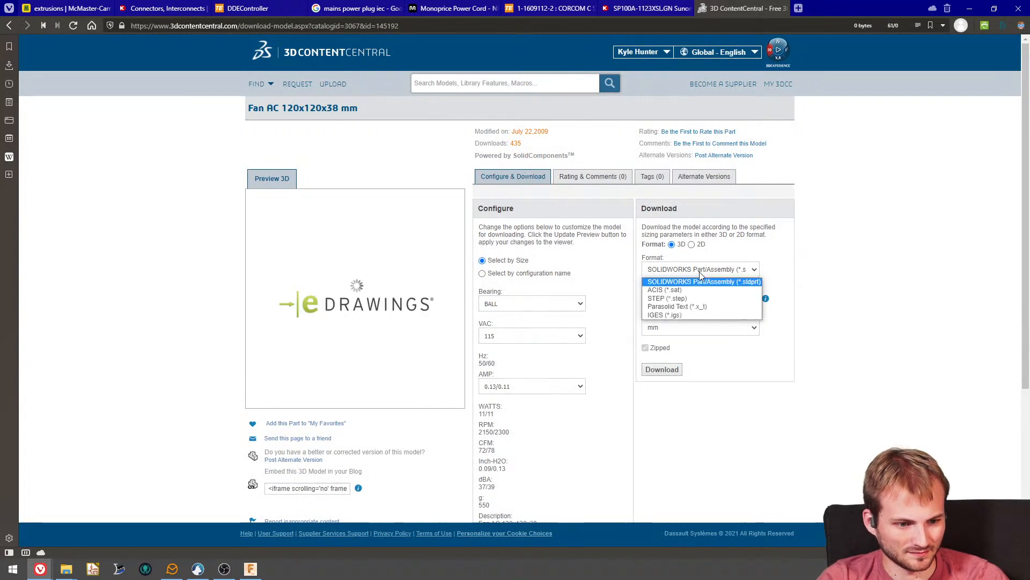
{"action": "left_click", "coordinate": [688, 302]}
{"action": "left_click", "coordinate": [674, 297]}
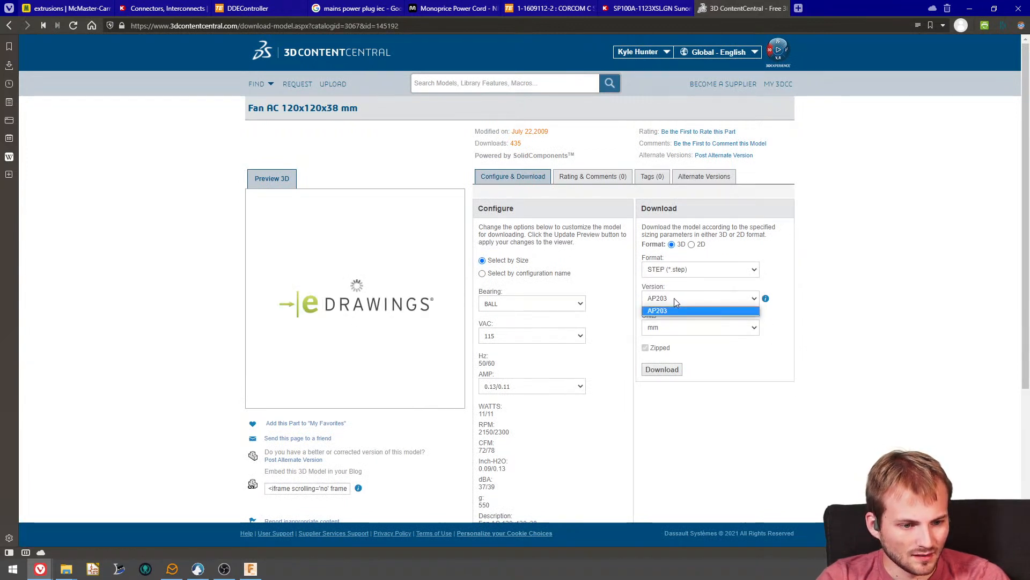
{"action": "left_click", "coordinate": [674, 298]}
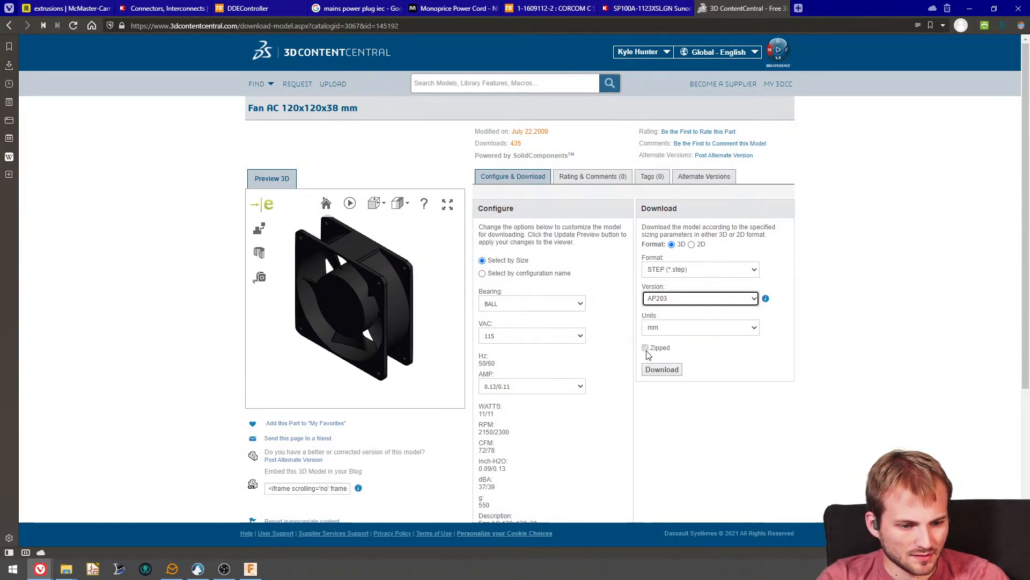
{"action": "left_click", "coordinate": [661, 372]}
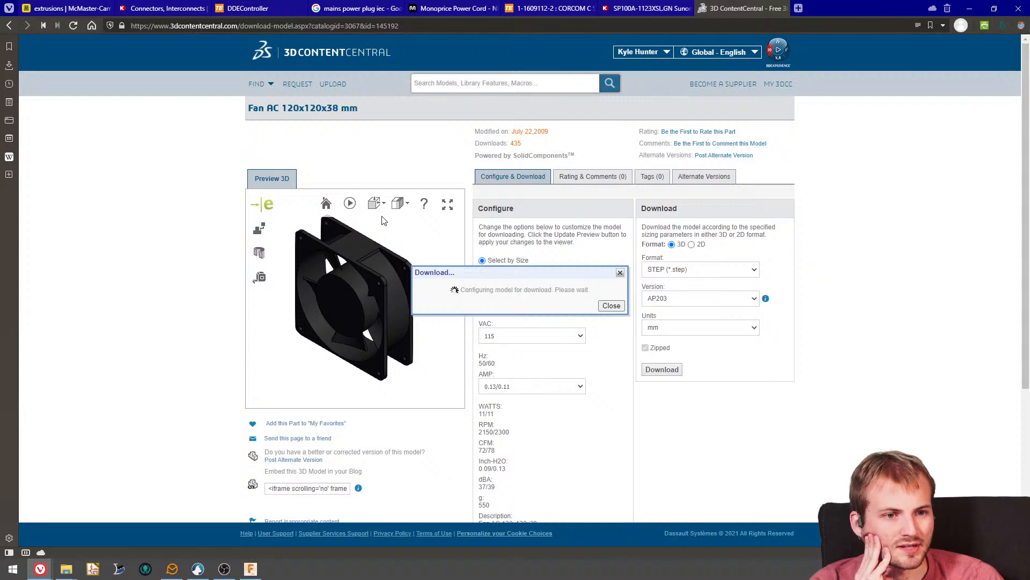
- Return to the Digi-Key page of the SP100A-1123XSL.GN fan and clone its browser tab
{"action": "left_click", "coordinate": [628, 9]}
{"action": "scroll", "coordinate": [360, 304], "scroll_direction": "up", "scroll_amount": 6}
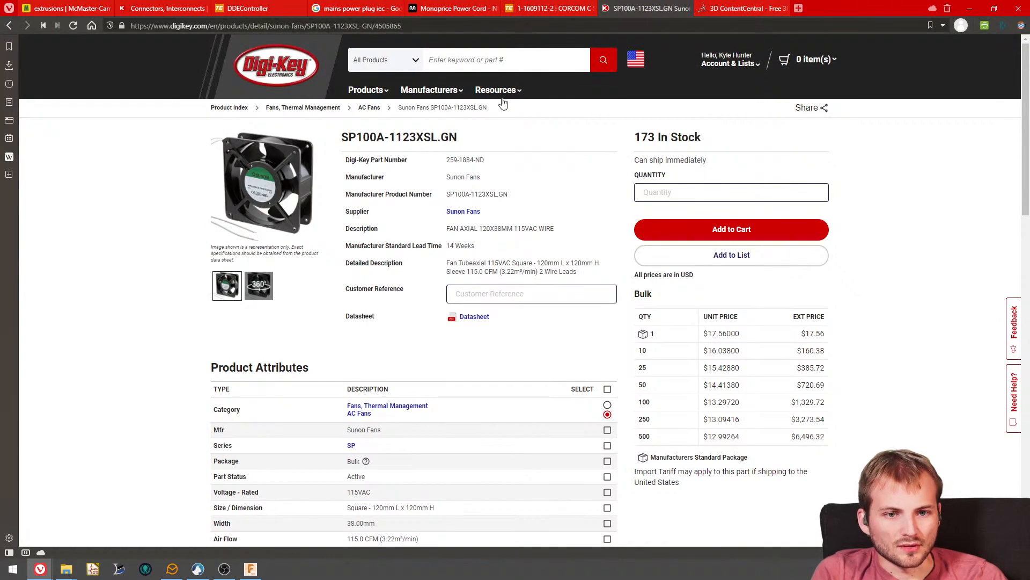
{"action": "key", "text": "alt+Left"}
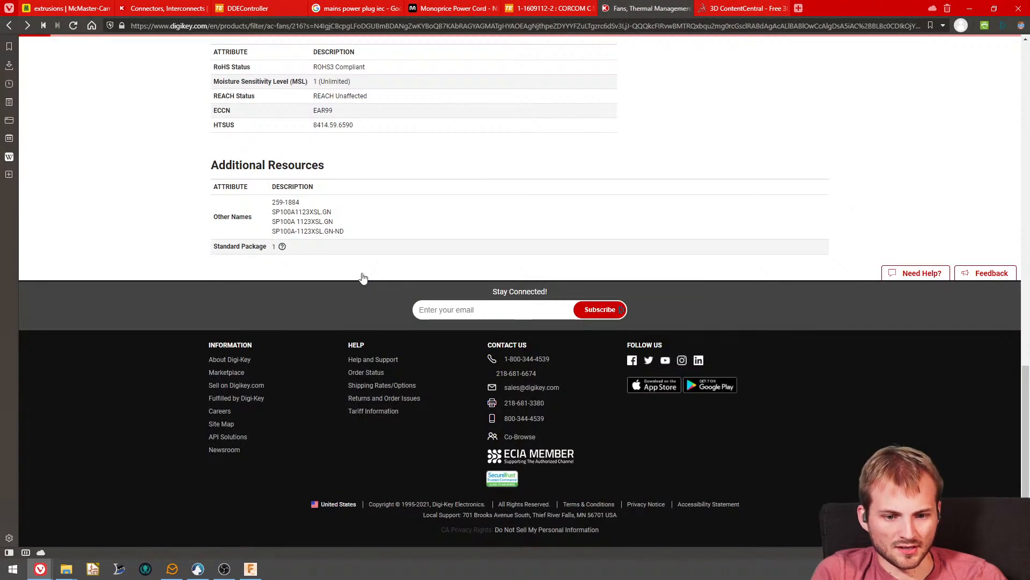
{"action": "key", "text": "alt+Right"}
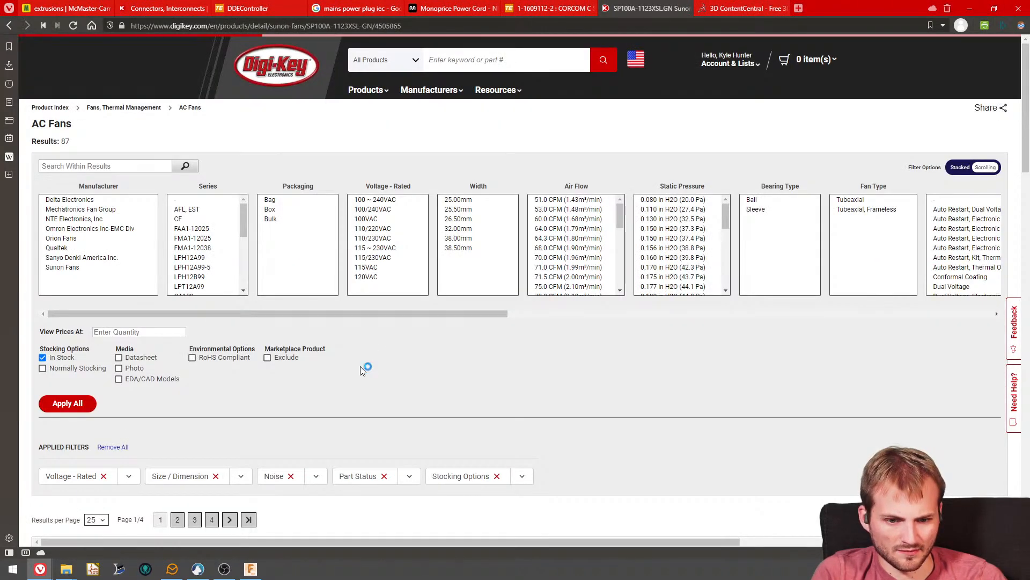
{"action": "right_click", "coordinate": [637, 9]}
{"action": "left_click", "coordinate": [614, 138]}
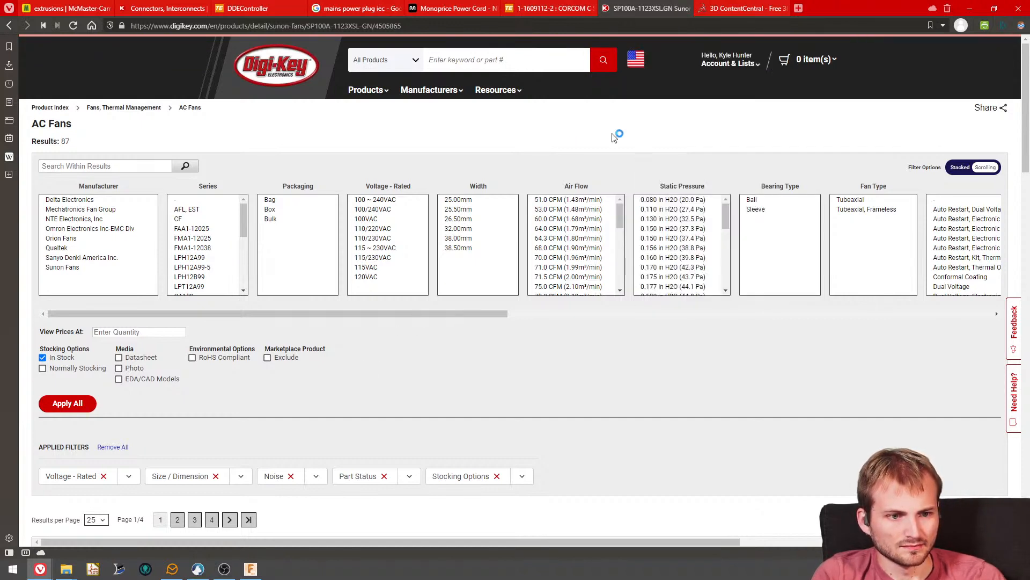
{"action": "right_click", "coordinate": [635, 18]}
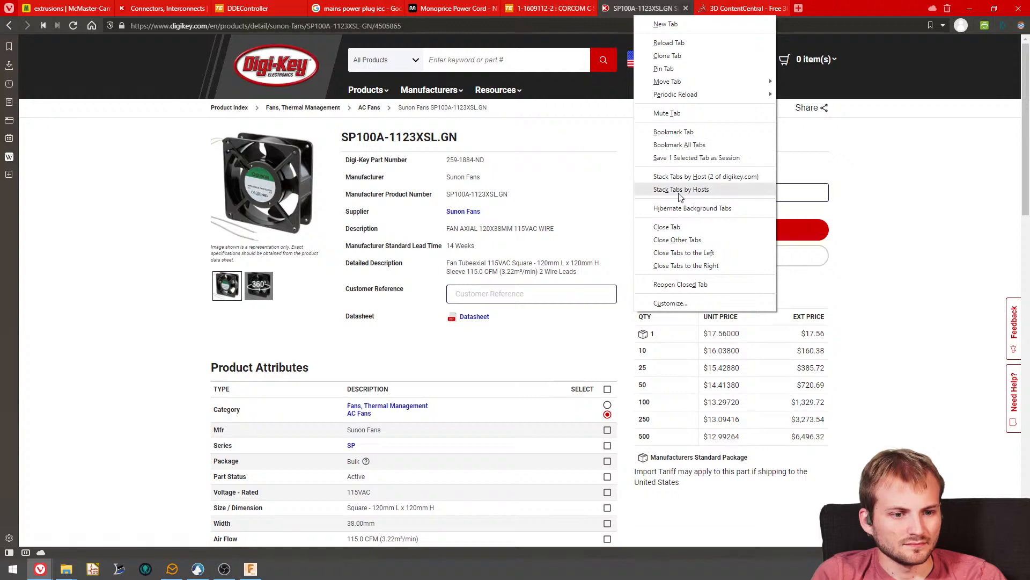
{"action": "left_click", "coordinate": [677, 55]}
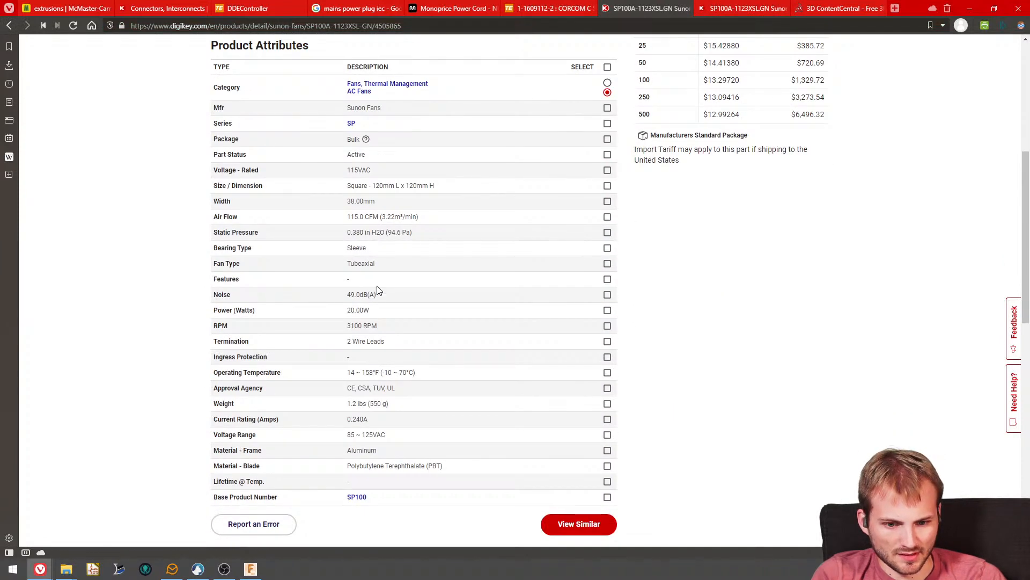
- Go back to the AC Fans results in the cloned tab and remove the Size / Dimension filter
{"action": "left_click", "coordinate": [733, 8]}
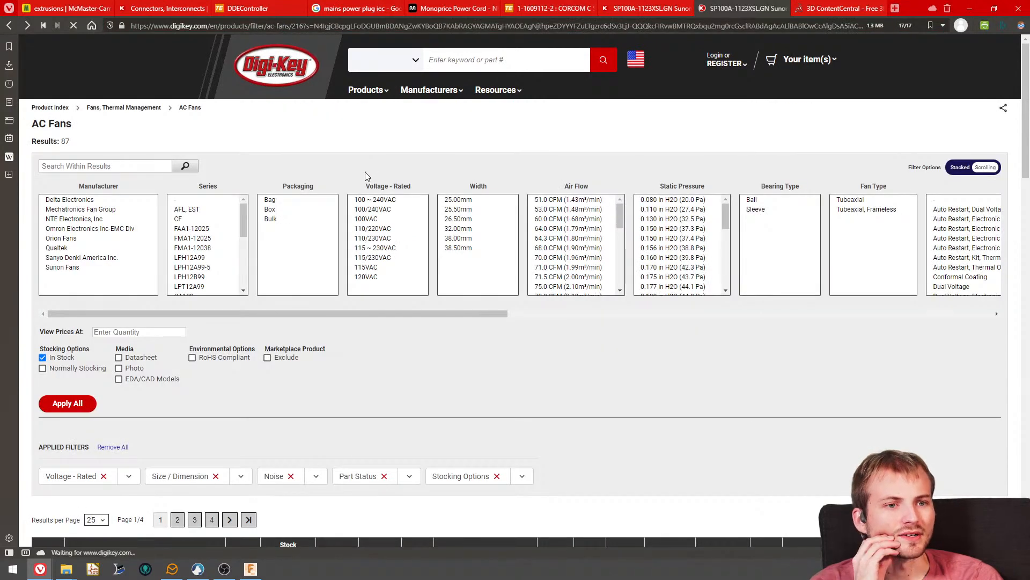
{"action": "scroll", "coordinate": [325, 356], "scroll_direction": "down", "scroll_amount": 7}
{"action": "scroll", "coordinate": [182, 338], "scroll_direction": "up", "scroll_amount": 6}
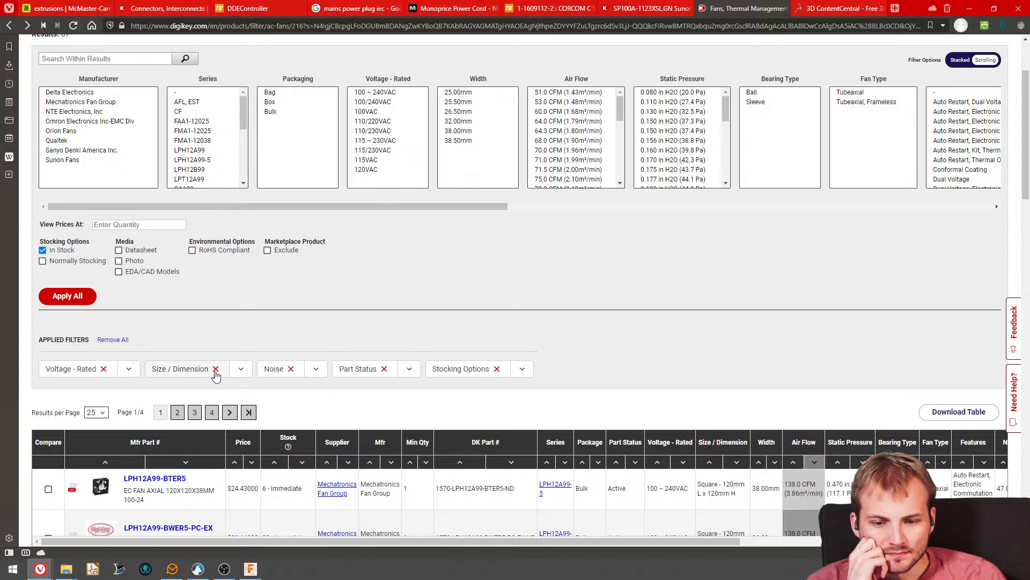
{"action": "left_click", "coordinate": [215, 369]}
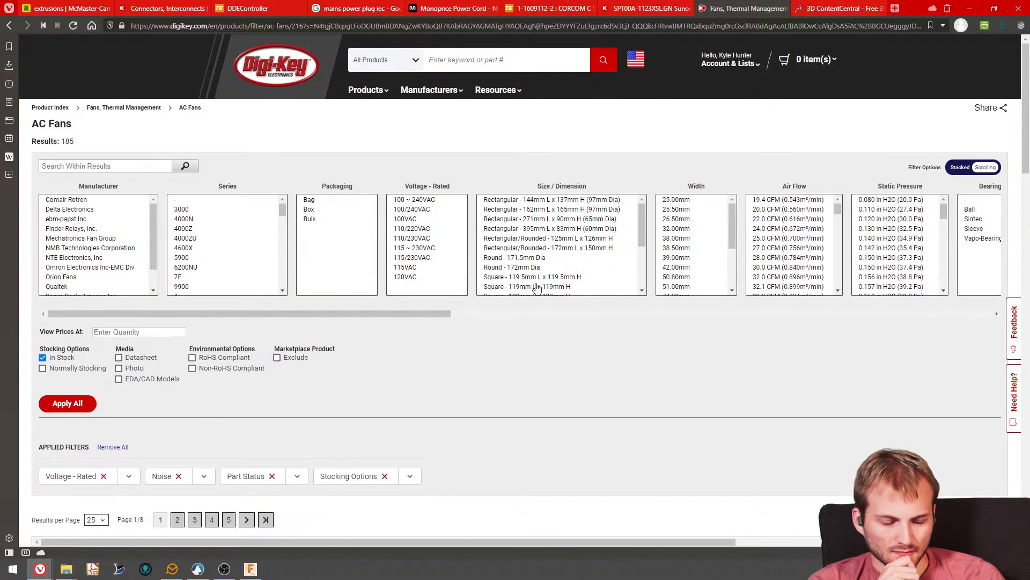
- Check how many fans remain for the 148.5 mm square size and the rectangular sizes from 144 x 137 mm to 395 x 83 mm
{"action": "scroll", "coordinate": [536, 287], "scroll_direction": "down", "scroll_amount": 5}
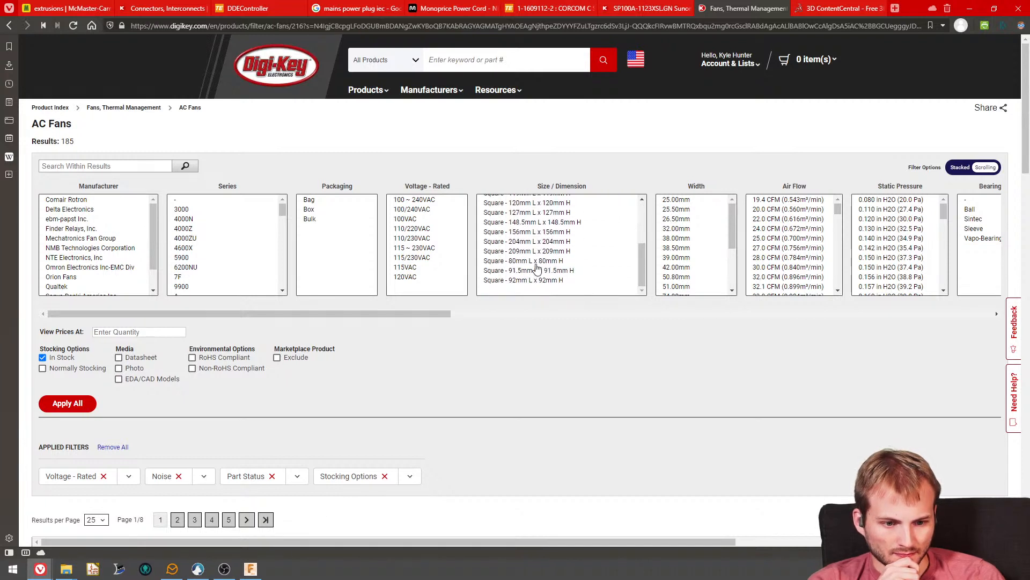
{"action": "scroll", "coordinate": [534, 258], "scroll_direction": "up", "scroll_amount": 1}
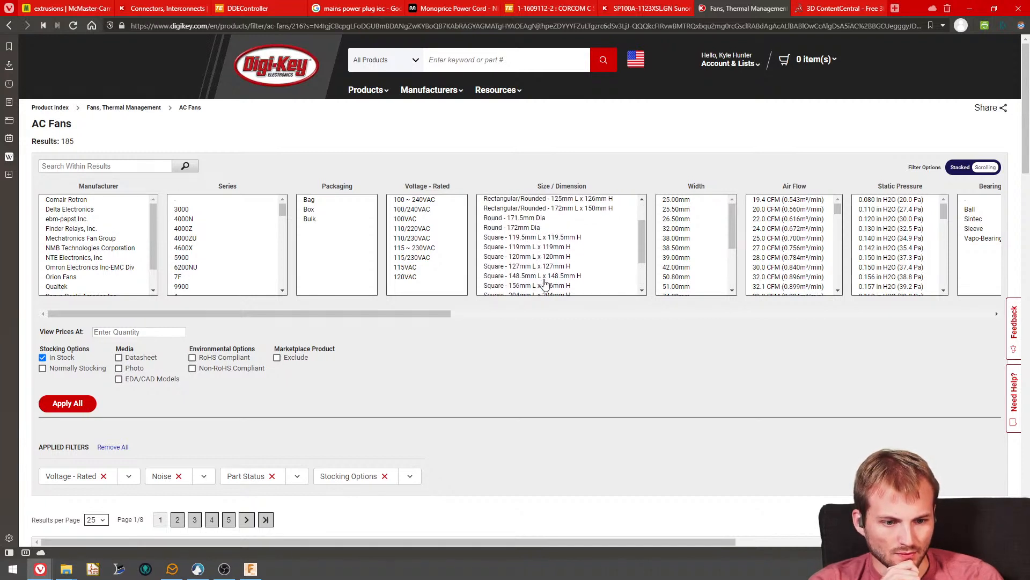
{"action": "left_click", "coordinate": [544, 278]}
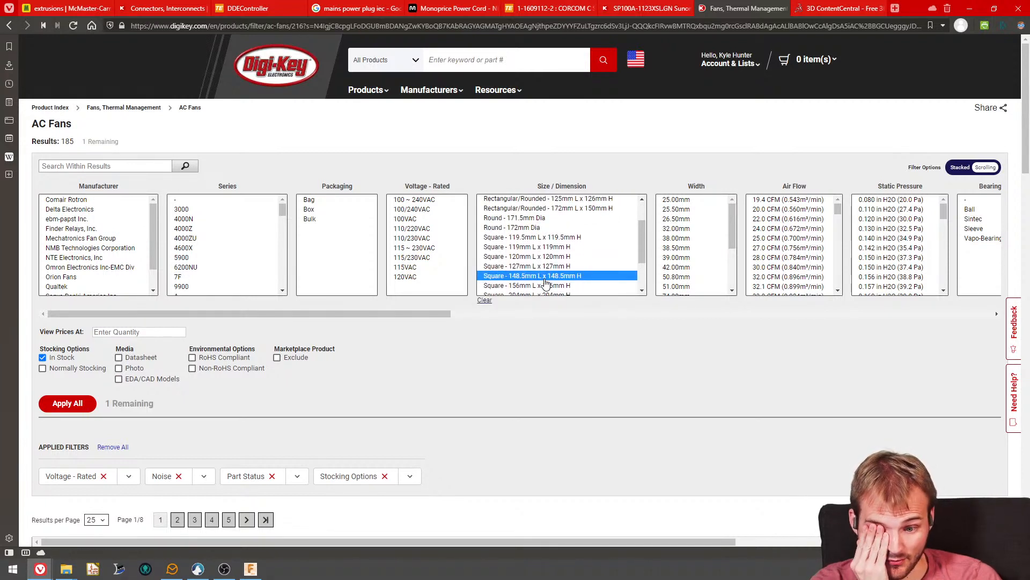
{"action": "left_click", "coordinate": [544, 279]}
{"action": "scroll", "coordinate": [544, 280], "scroll_direction": "up", "scroll_amount": 1}
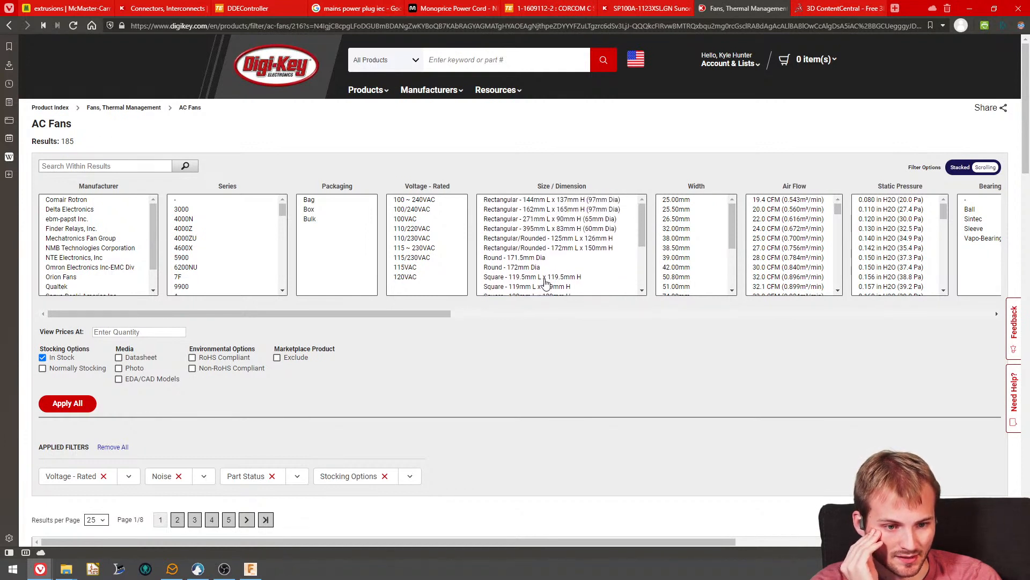
{"action": "left_click", "coordinate": [570, 201]}
{"action": "left_click", "coordinate": [570, 201]}
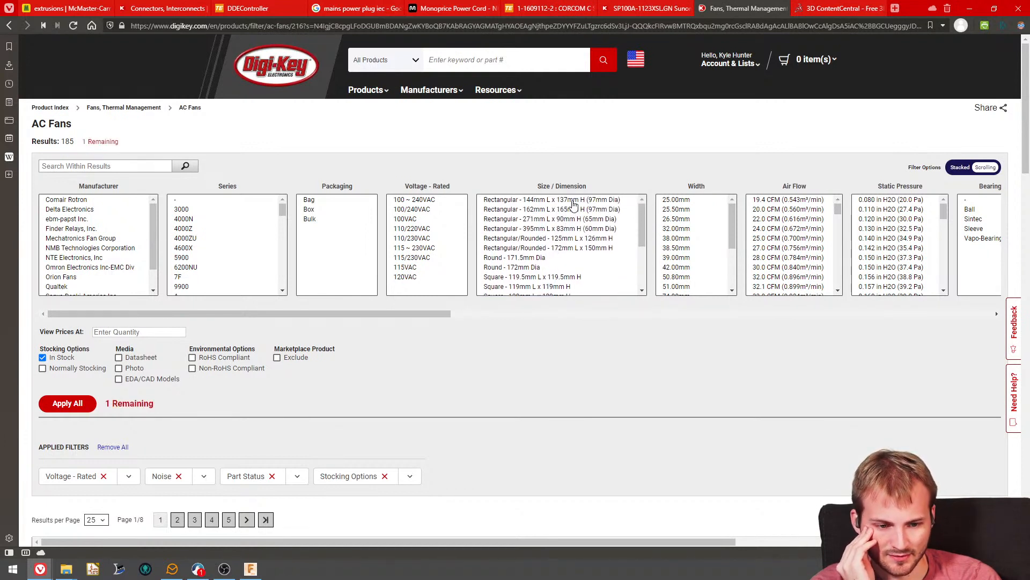
{"action": "left_click", "coordinate": [571, 209]}
{"action": "left_click", "coordinate": [571, 209]}
{"action": "left_click", "coordinate": [568, 220]}
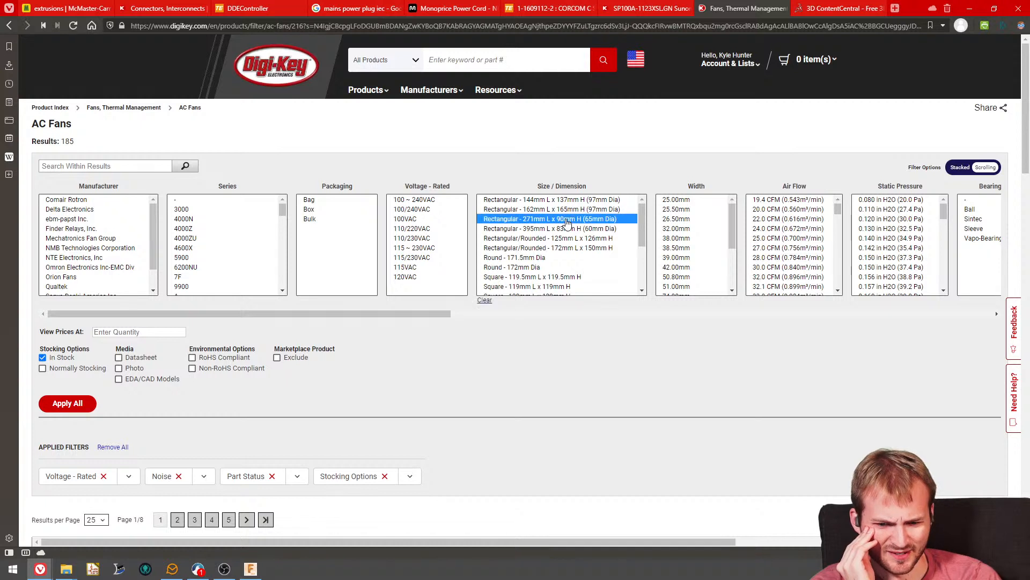
{"action": "left_click", "coordinate": [567, 221]}
{"action": "left_click", "coordinate": [564, 229]}
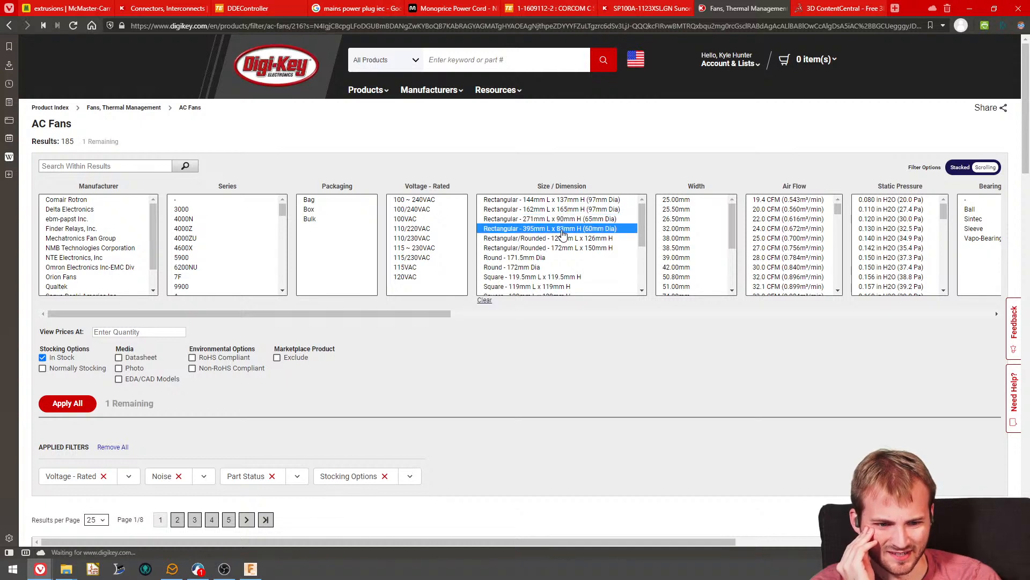
{"action": "left_click", "coordinate": [563, 229]}
{"action": "scroll", "coordinate": [561, 247], "scroll_direction": "down", "scroll_amount": 3}
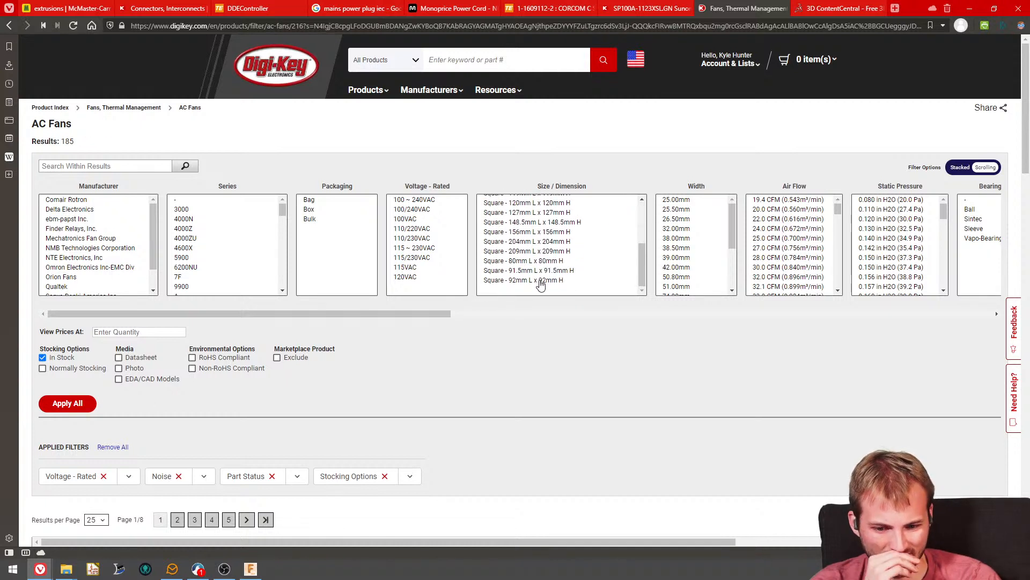
- Remove the Noise filter and check how many AC fans remain for square sizes including 148.5, 156 and 160 mm
{"action": "left_click", "coordinate": [179, 477]}
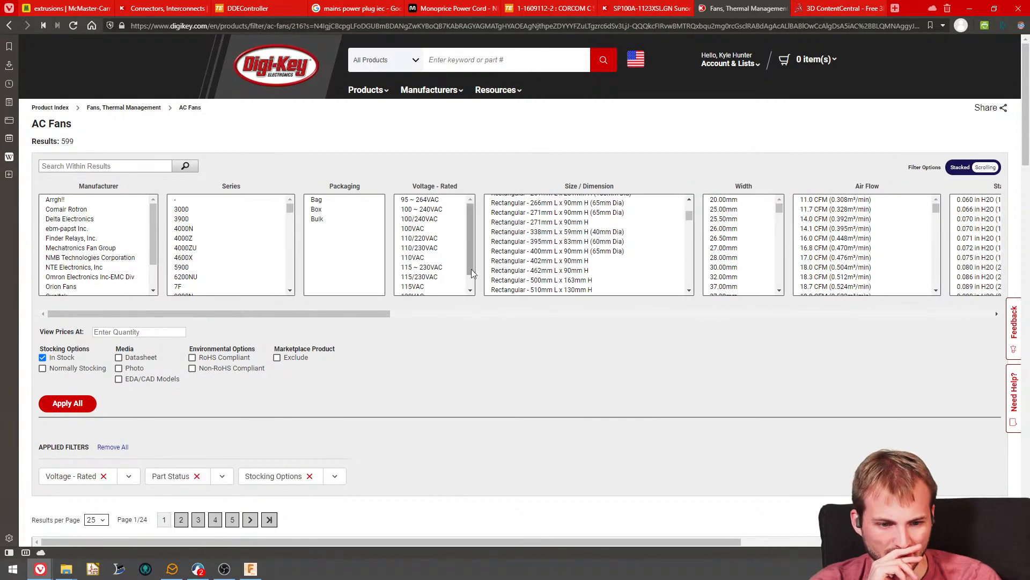
{"action": "scroll", "coordinate": [576, 267], "scroll_direction": "down", "scroll_amount": 1}
{"action": "scroll", "coordinate": [576, 267], "scroll_direction": "down", "scroll_amount": 5}
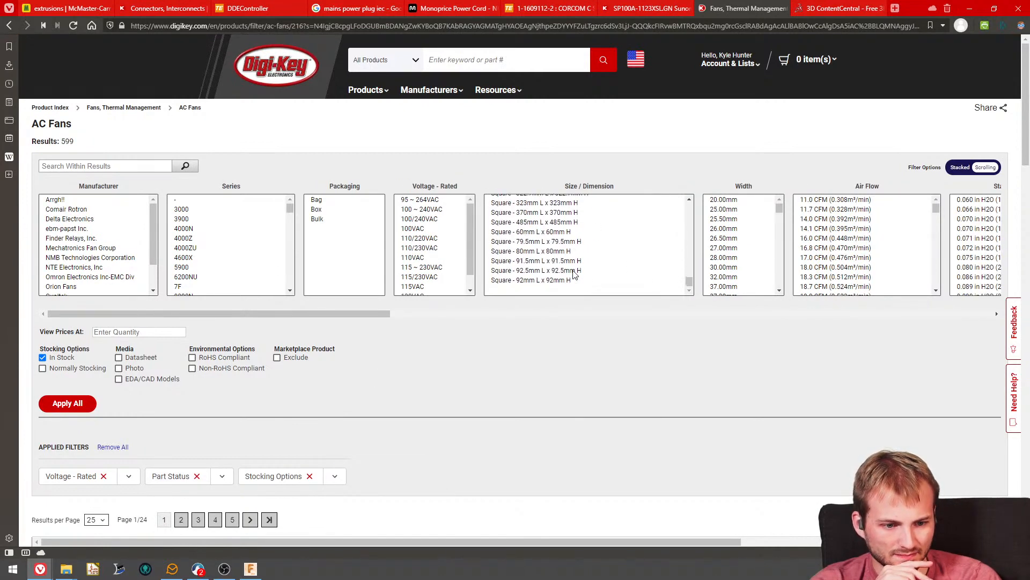
{"action": "scroll", "coordinate": [573, 274], "scroll_direction": "up", "scroll_amount": 4}
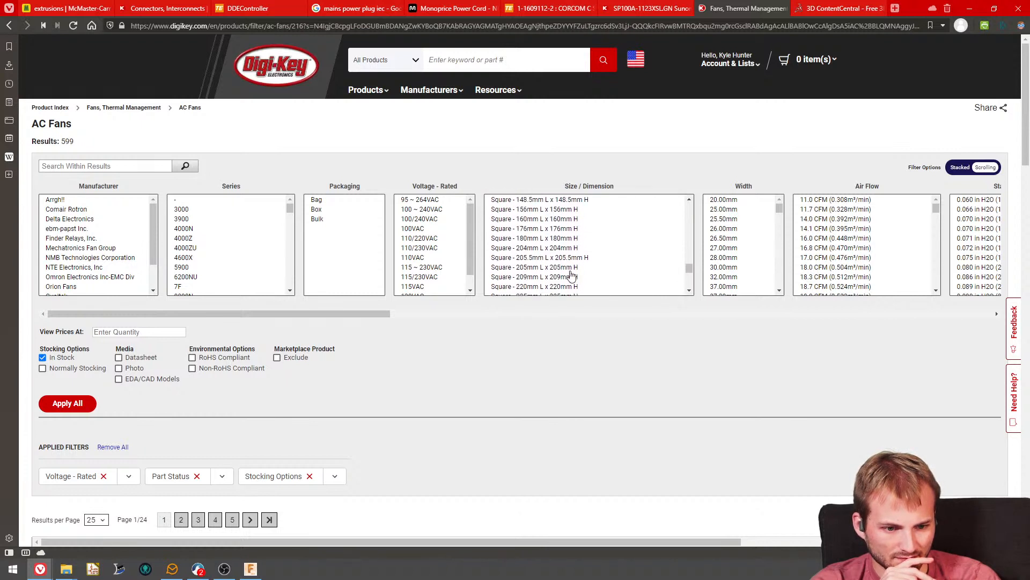
{"action": "left_click", "coordinate": [543, 257]}
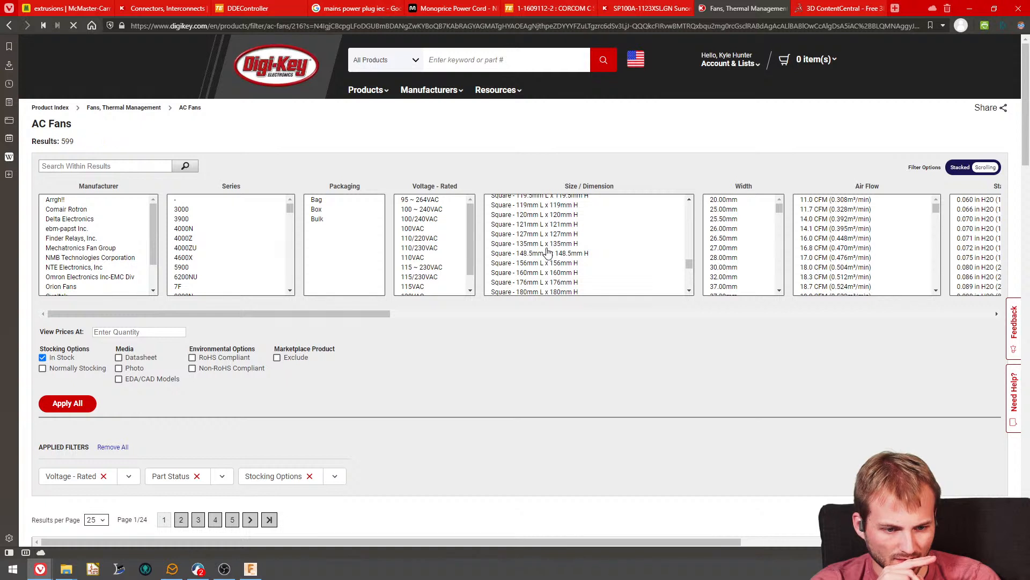
{"action": "left_click", "coordinate": [547, 252]}
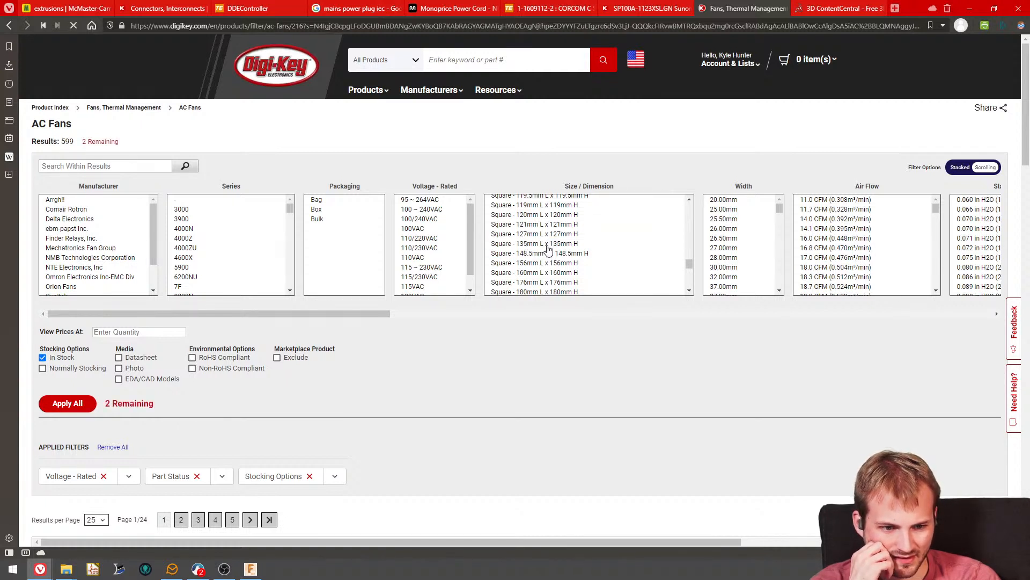
{"action": "left_click", "coordinate": [547, 217]}
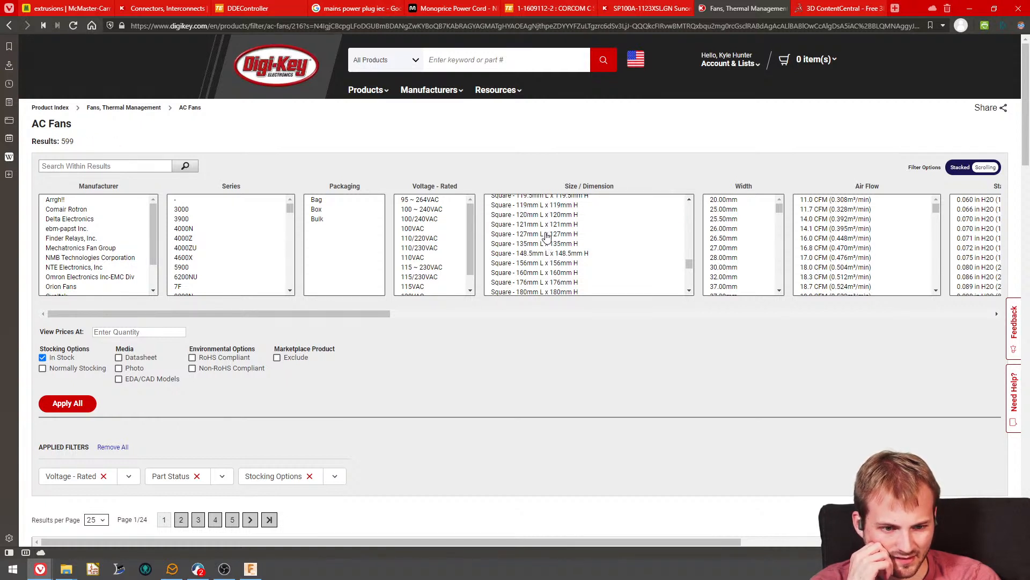
{"action": "left_click", "coordinate": [547, 234]}
{"action": "left_click", "coordinate": [540, 273]}
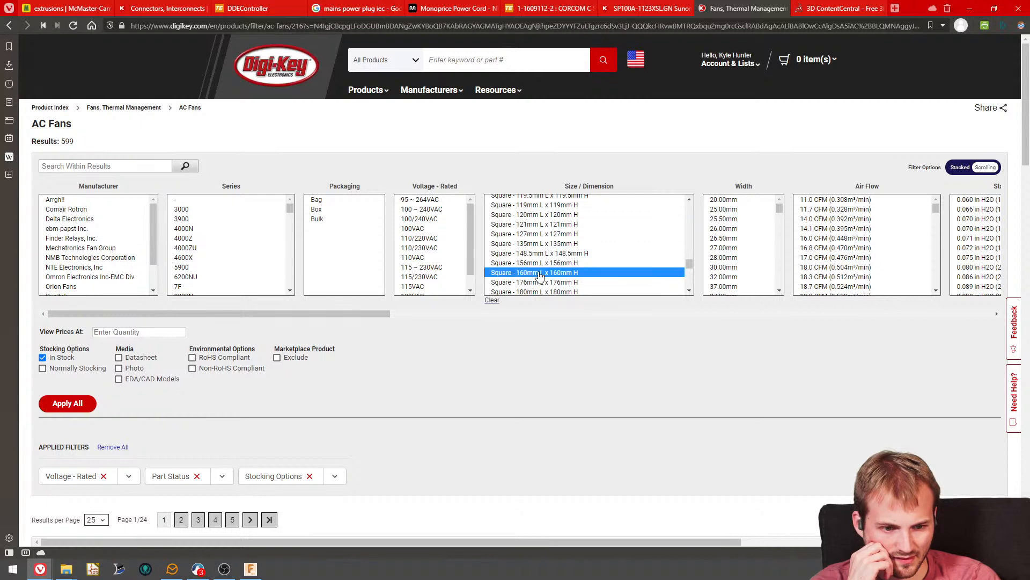
{"action": "left_click", "coordinate": [541, 263]}
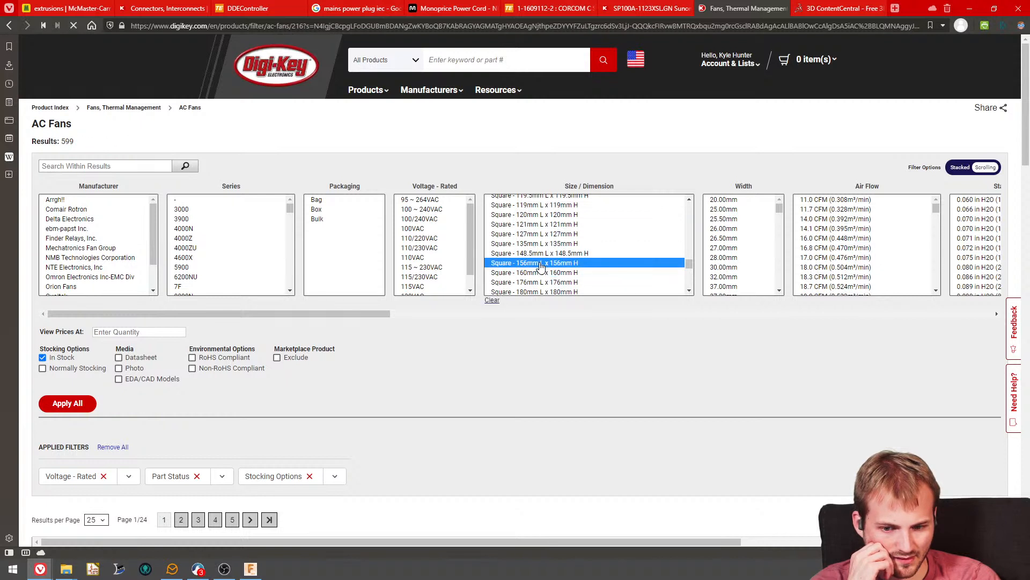
{"action": "left_click", "coordinate": [543, 254]}
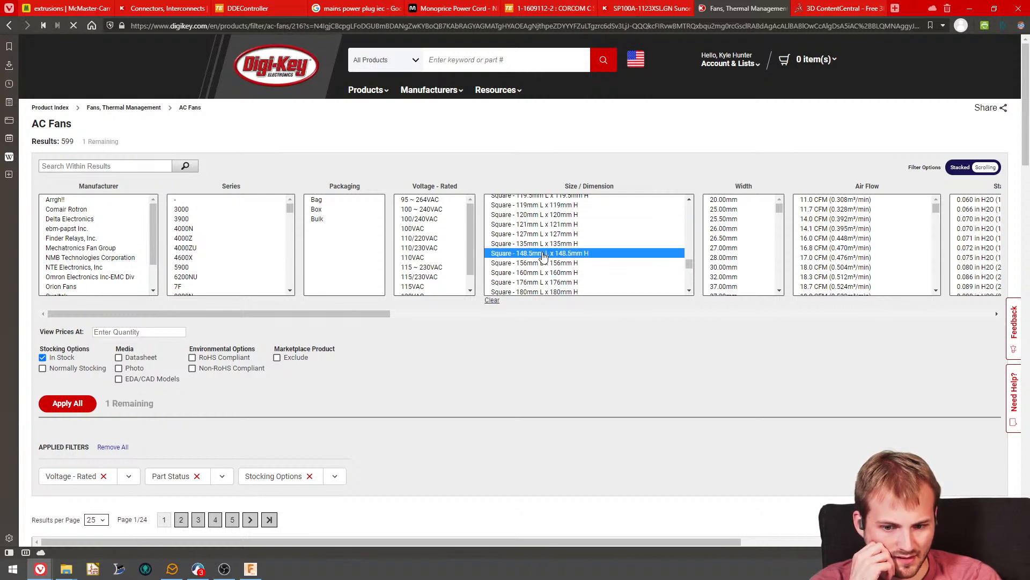
- Filter the AC fans to the Square - 180mm L x 180mm H size
{"action": "left_click", "coordinate": [539, 292]}
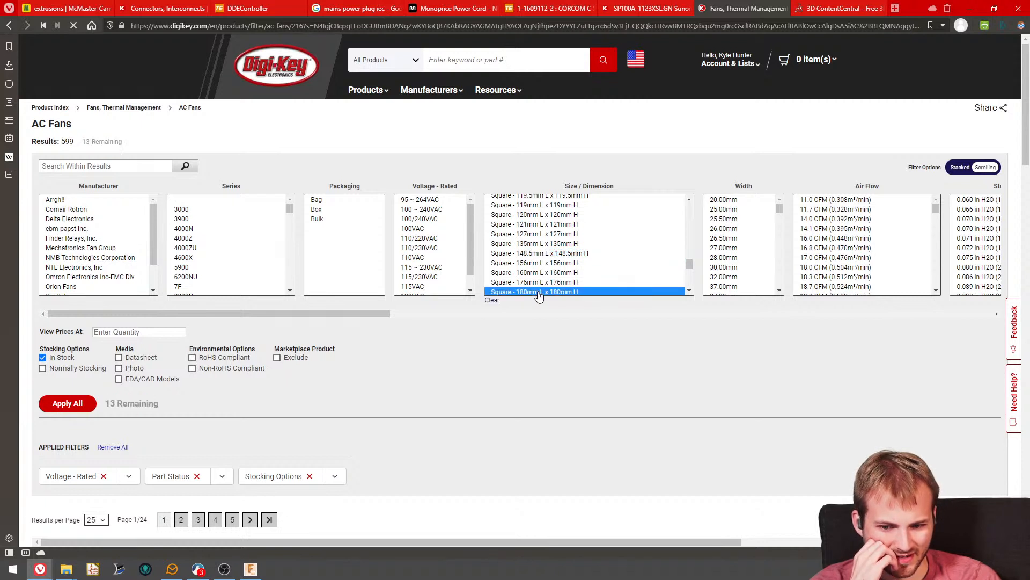
{"action": "scroll", "coordinate": [538, 290], "scroll_direction": "down", "scroll_amount": 1}
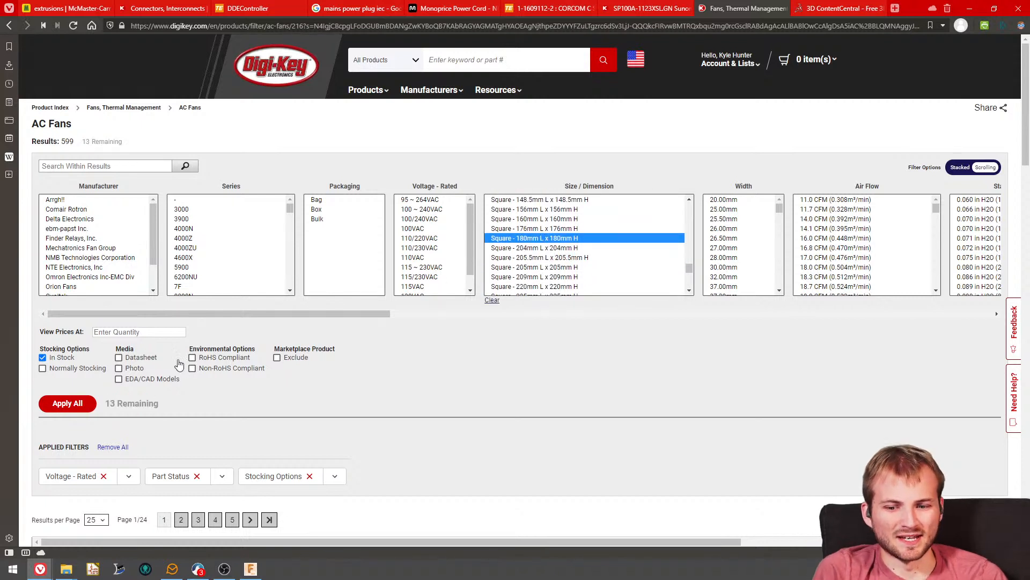
{"action": "left_click", "coordinate": [67, 403]}
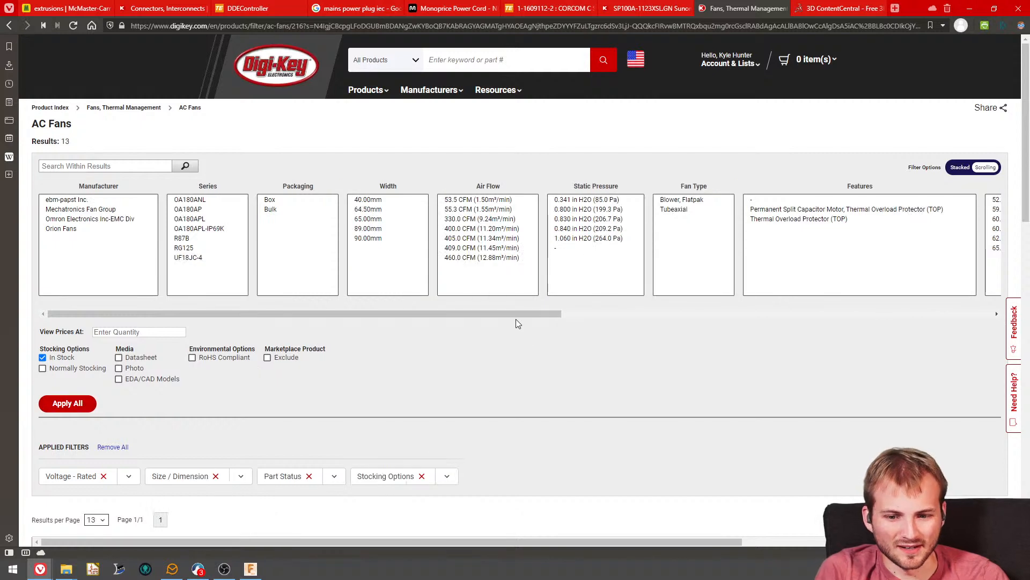
- Review the price, stock and air flow of the 180 mm square fans, and return to the previous results page
{"action": "scroll", "coordinate": [515, 322], "scroll_direction": "down", "scroll_amount": 6}
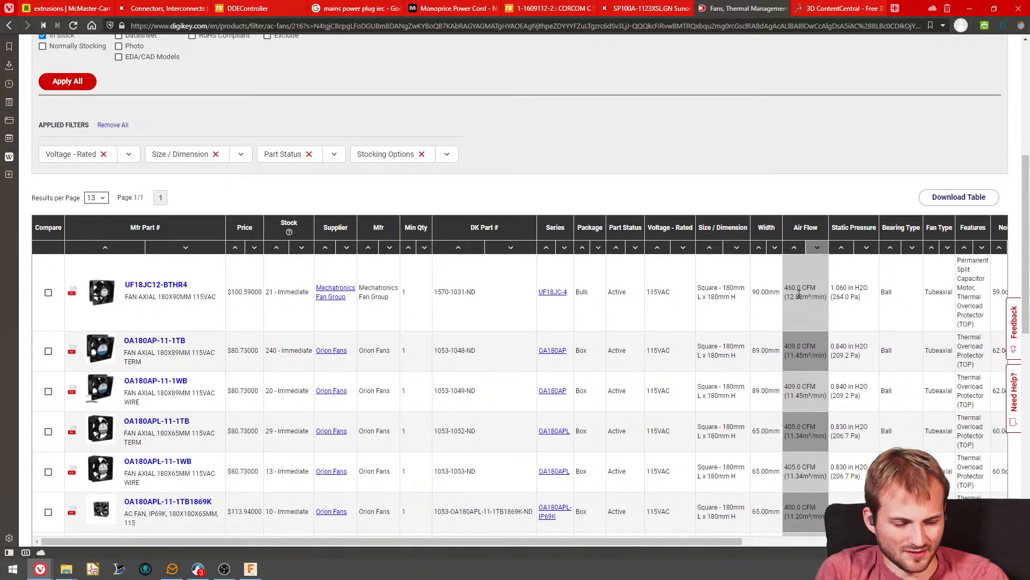
{"action": "scroll", "coordinate": [799, 294], "scroll_direction": "down", "scroll_amount": 2}
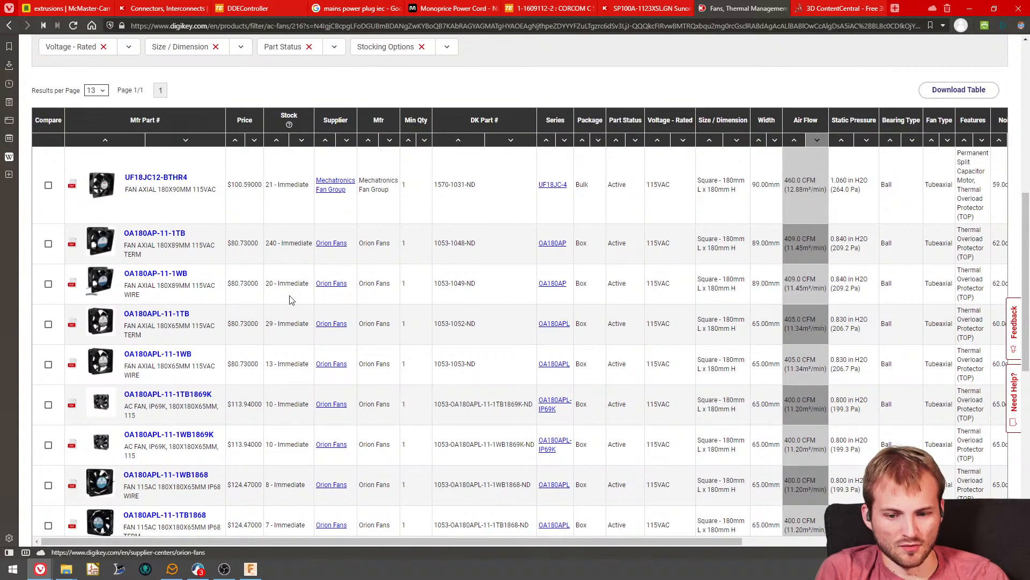
{"action": "scroll", "coordinate": [284, 299], "scroll_direction": "down", "scroll_amount": 6}
{"action": "scroll", "coordinate": [270, 319], "scroll_direction": "up", "scroll_amount": 8}
{"action": "scroll", "coordinate": [263, 301], "scroll_direction": "up", "scroll_amount": 6}
{"action": "key", "text": "alt+Left"}
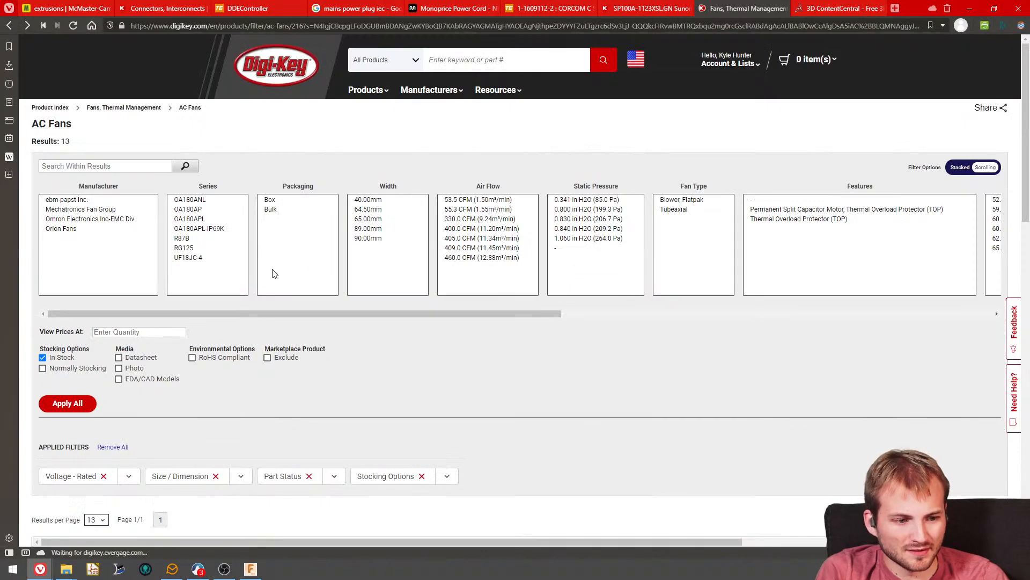
- Check how many fans the Round - 180mm Dia size adds and look through the square sizes up to 485 mm
{"action": "scroll", "coordinate": [593, 274], "scroll_direction": "down", "scroll_amount": 10}
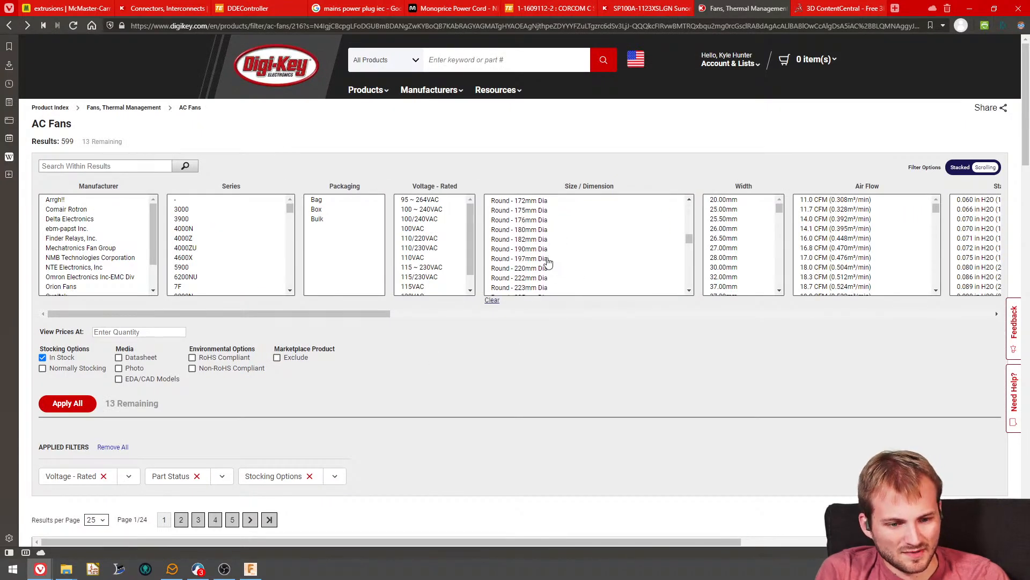
{"action": "left_click", "coordinate": [526, 230]}
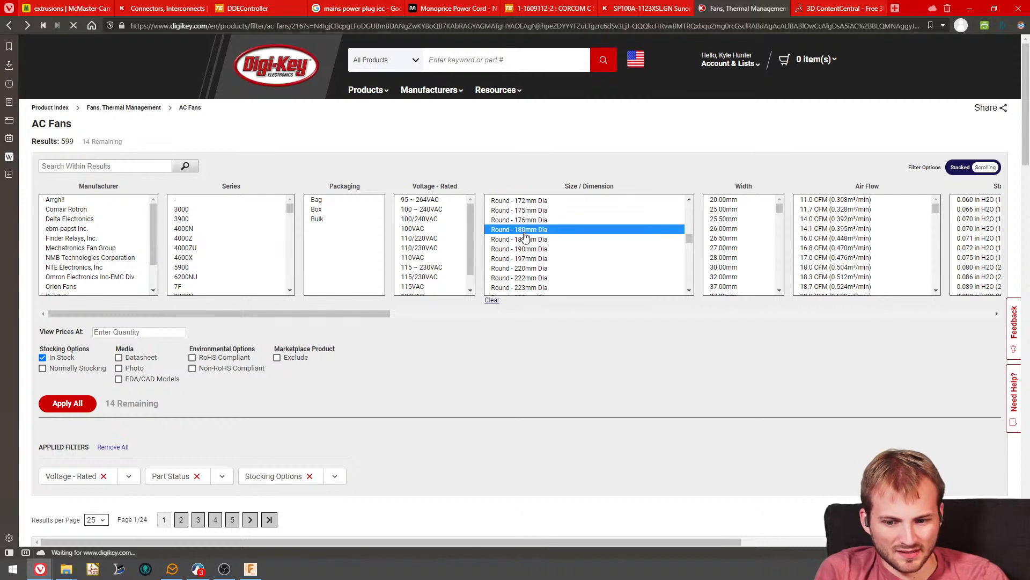
{"action": "scroll", "coordinate": [526, 248], "scroll_direction": "down", "scroll_amount": 5}
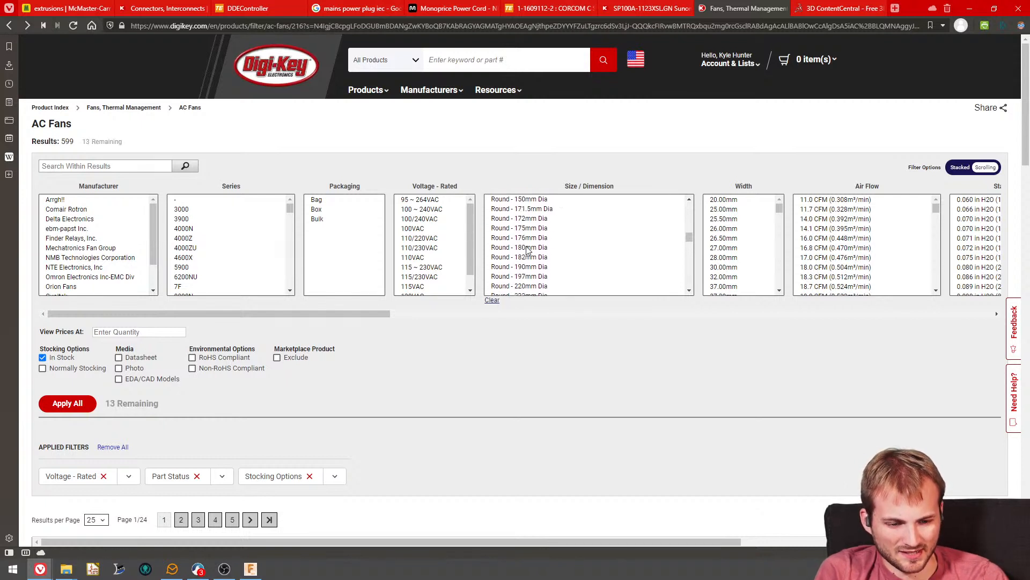
{"action": "left_click", "coordinate": [562, 271]}
{"action": "scroll", "coordinate": [562, 265], "scroll_direction": "down", "scroll_amount": 6}
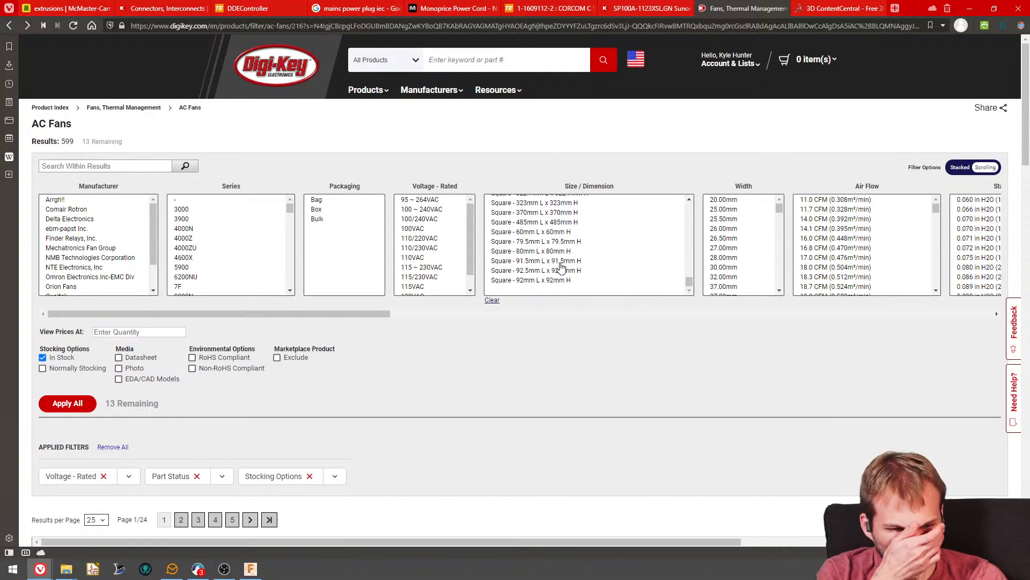
{"action": "scroll", "coordinate": [553, 265], "scroll_direction": "down", "scroll_amount": 4}
{"action": "scroll", "coordinate": [556, 264], "scroll_direction": "up", "scroll_amount": 4}
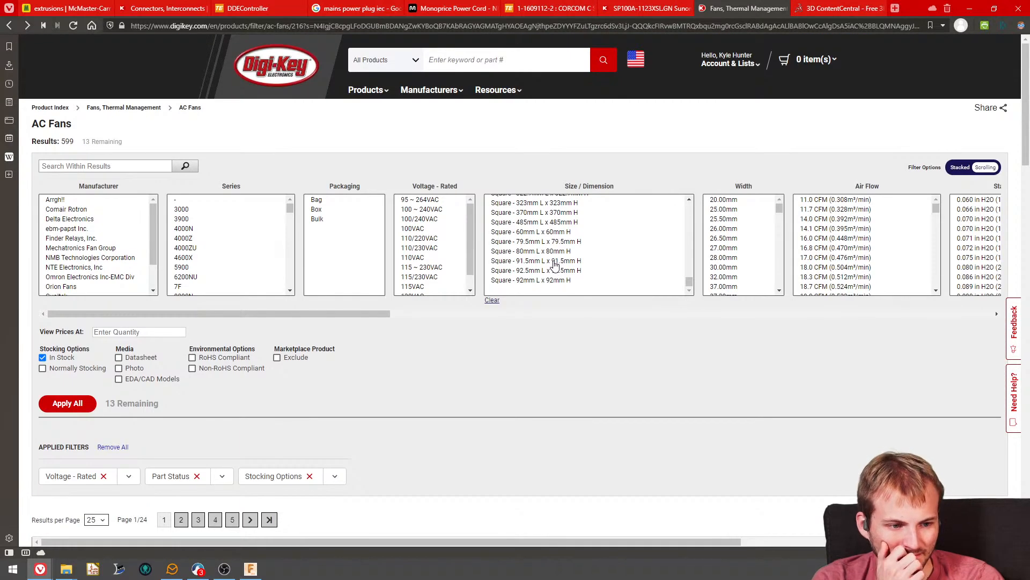
{"action": "scroll", "coordinate": [556, 265], "scroll_direction": "up", "scroll_amount": 2}
{"action": "scroll", "coordinate": [597, 263], "scroll_direction": "up", "scroll_amount": 2}
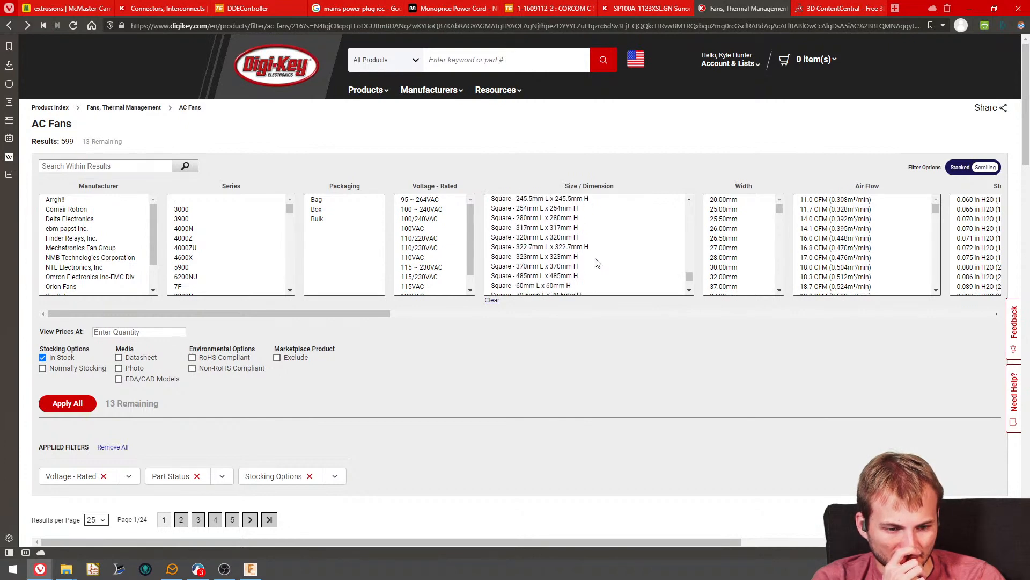
{"action": "scroll", "coordinate": [597, 263], "scroll_direction": "up", "scroll_amount": 4}
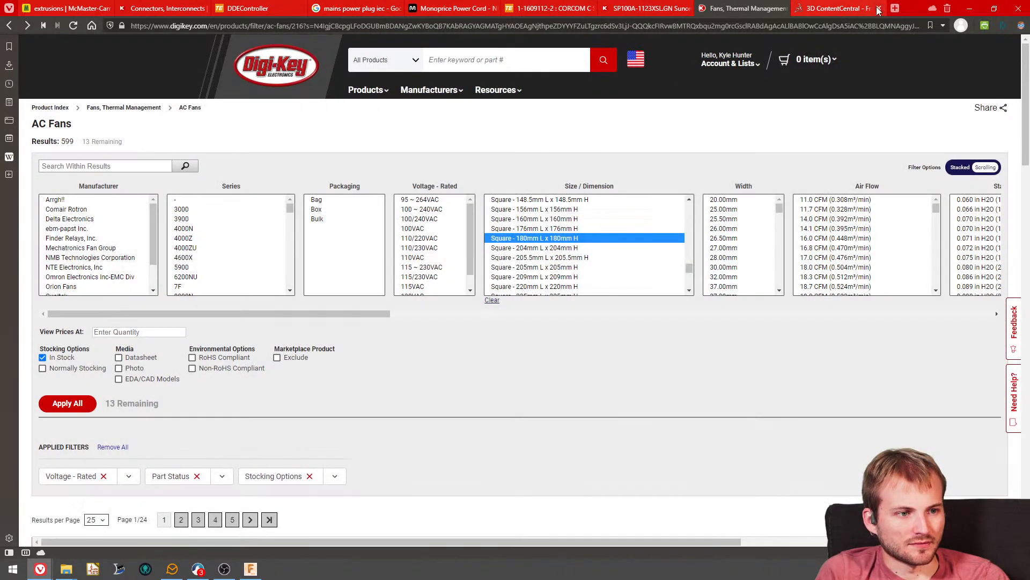
- Switch to the 3D ContentCentral page of the Fan AC 120x120x38 mm and download its prepared STEP model
{"action": "left_click", "coordinate": [839, 8]}
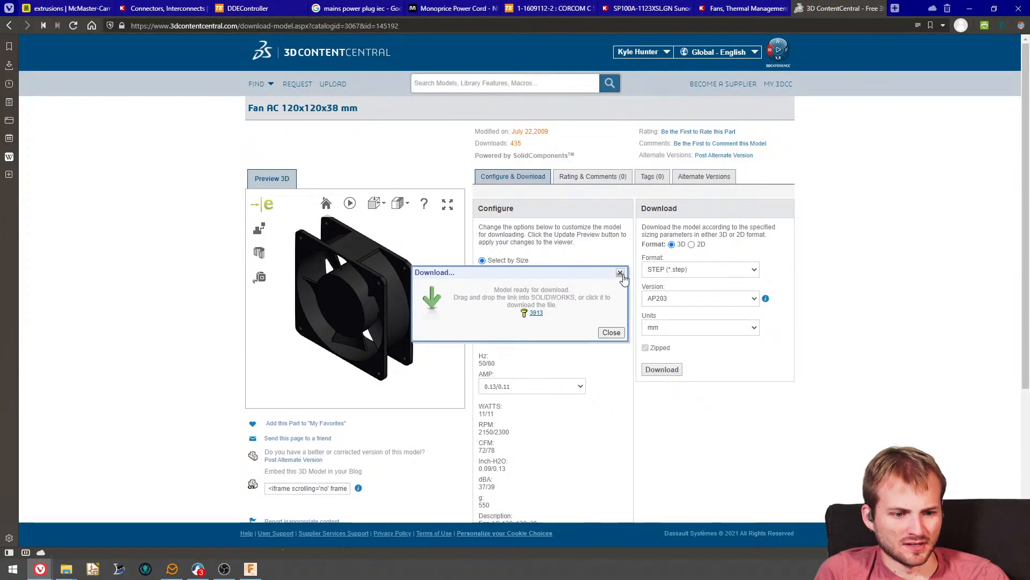
{"action": "left_click", "coordinate": [535, 315]}
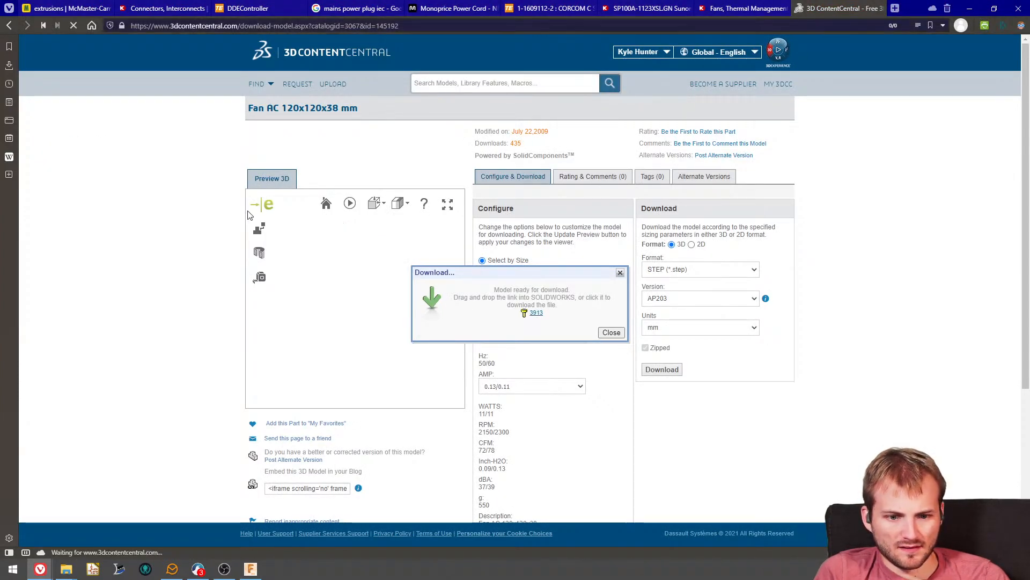
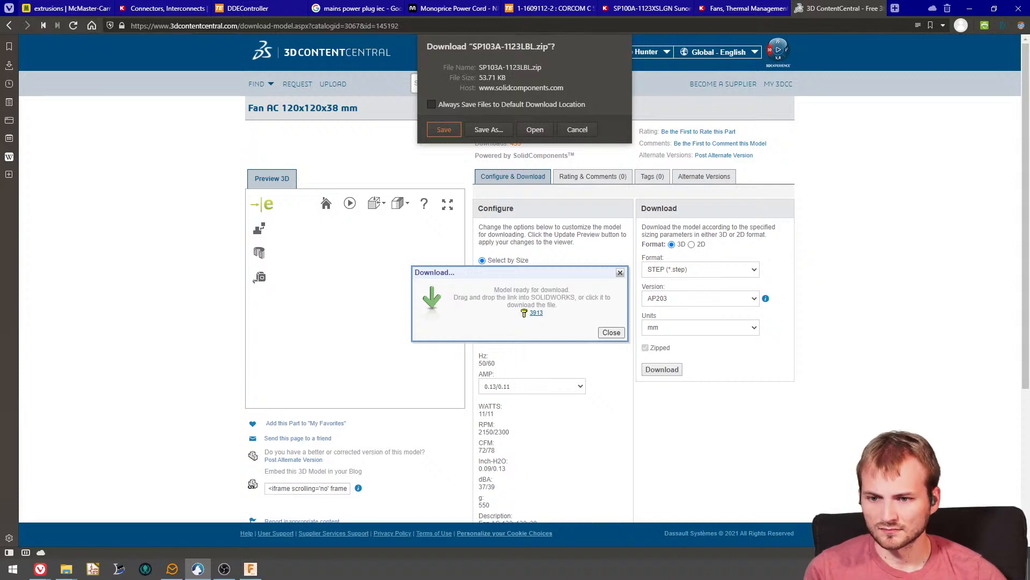
- Save the SP103A-1123LBL.zip fan model from 3D ContentCentral, downloading it a second time from the model link
{"action": "left_click", "coordinate": [444, 130]}
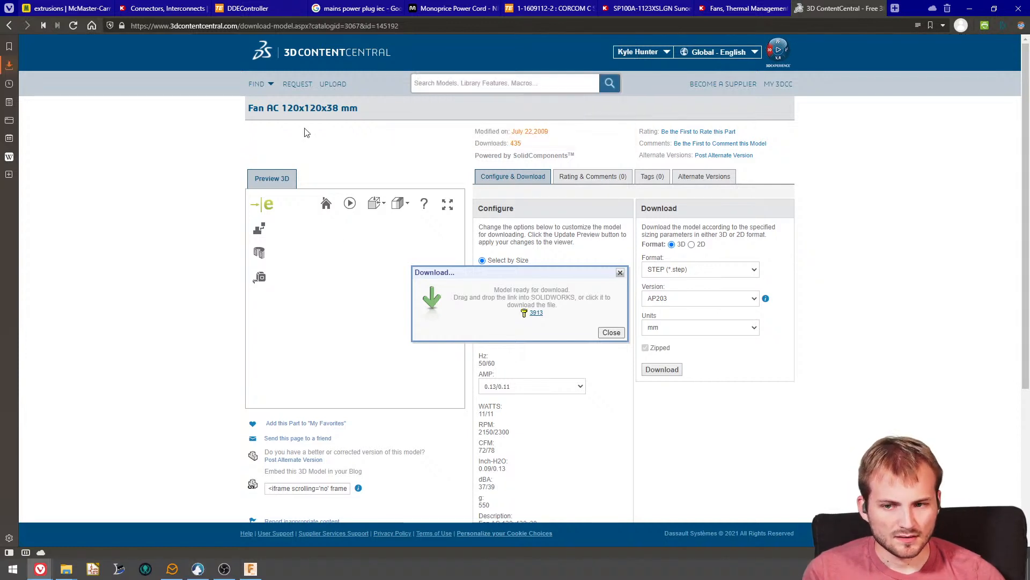
{"action": "left_click", "coordinate": [9, 65]}
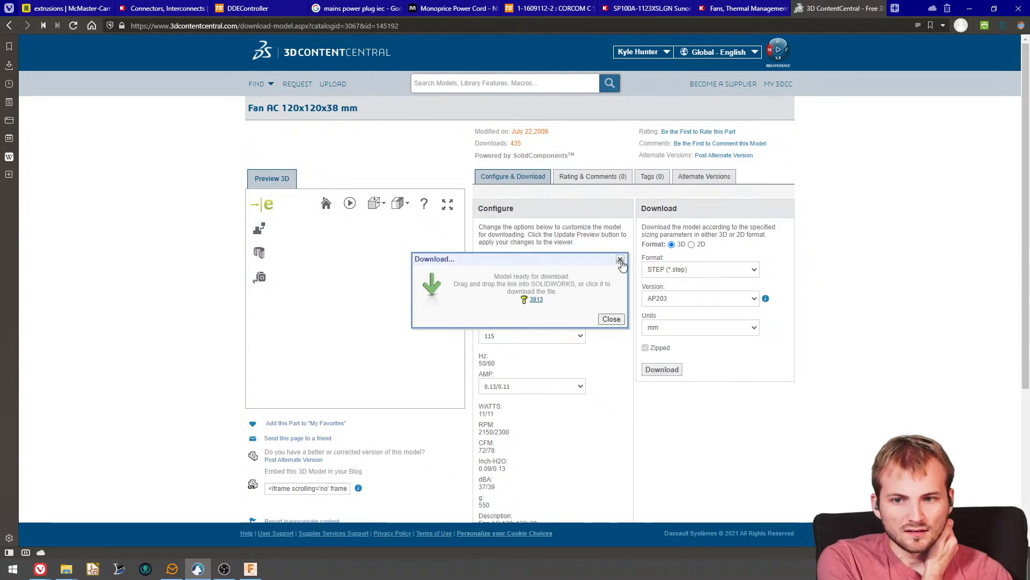
{"action": "left_click", "coordinate": [12, 64]}
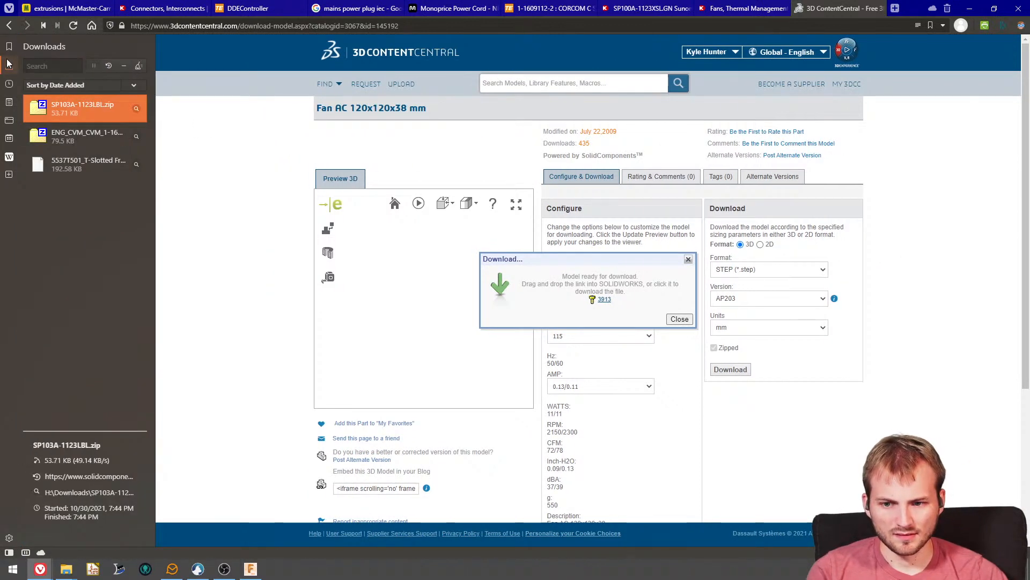
{"action": "left_click", "coordinate": [12, 64]}
{"action": "left_click", "coordinate": [534, 299]}
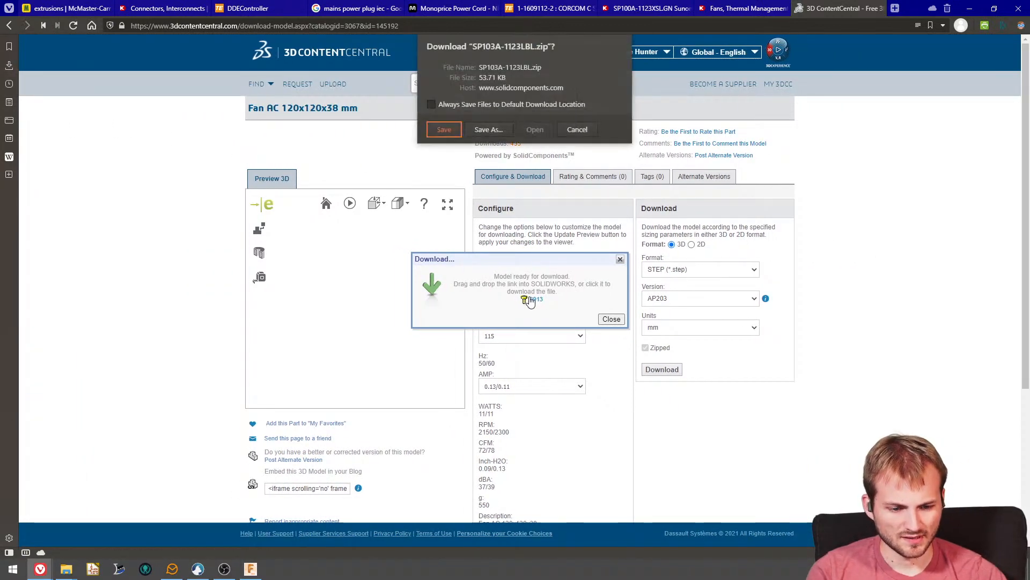
{"action": "left_click", "coordinate": [443, 130]}
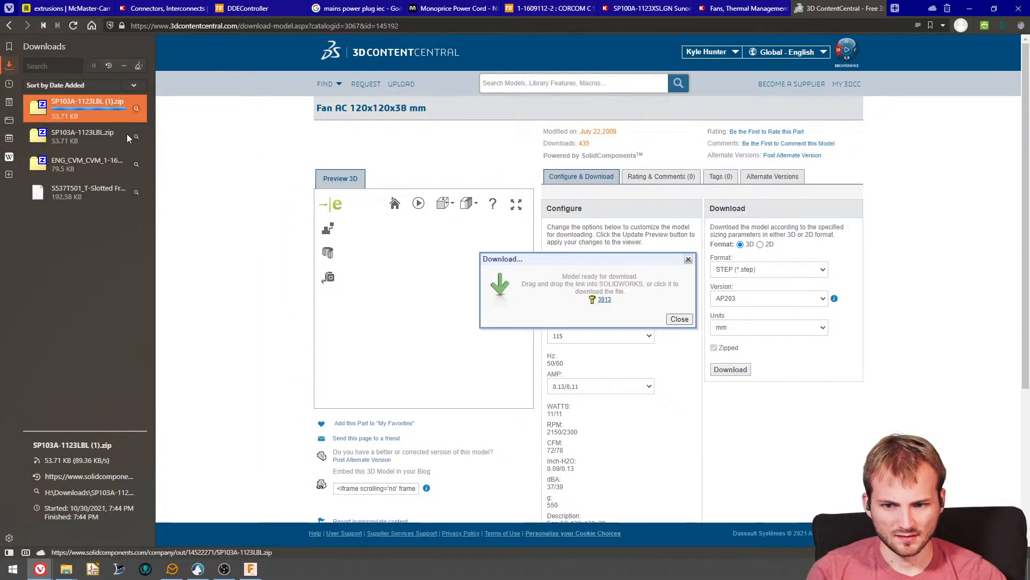
- Show the downloaded SP103A-1123LBL.zip in the file manager and minimize the browser
{"action": "left_click", "coordinate": [87, 136]}
{"action": "right_click", "coordinate": [85, 139]}
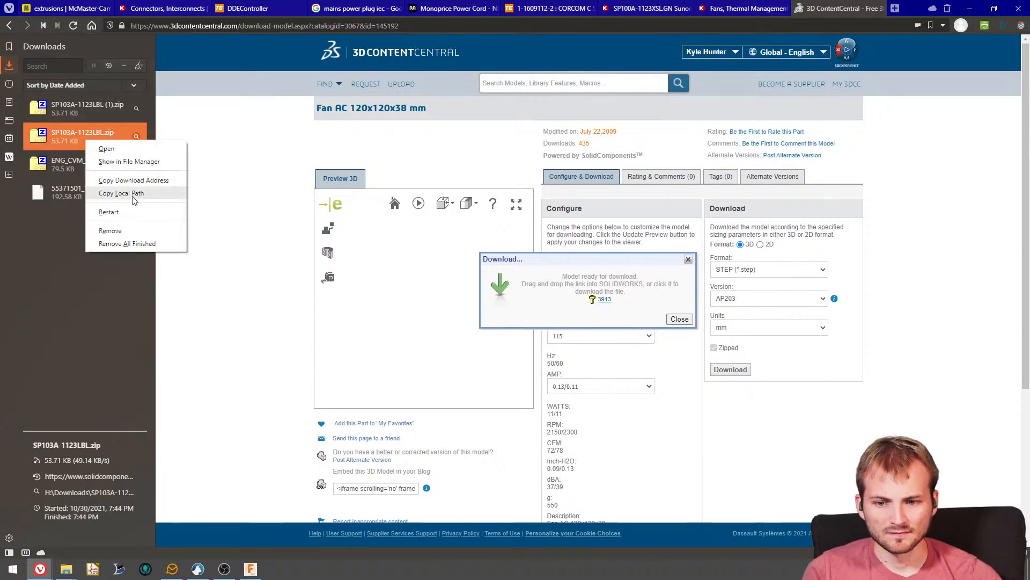
{"action": "left_click", "coordinate": [128, 164]}
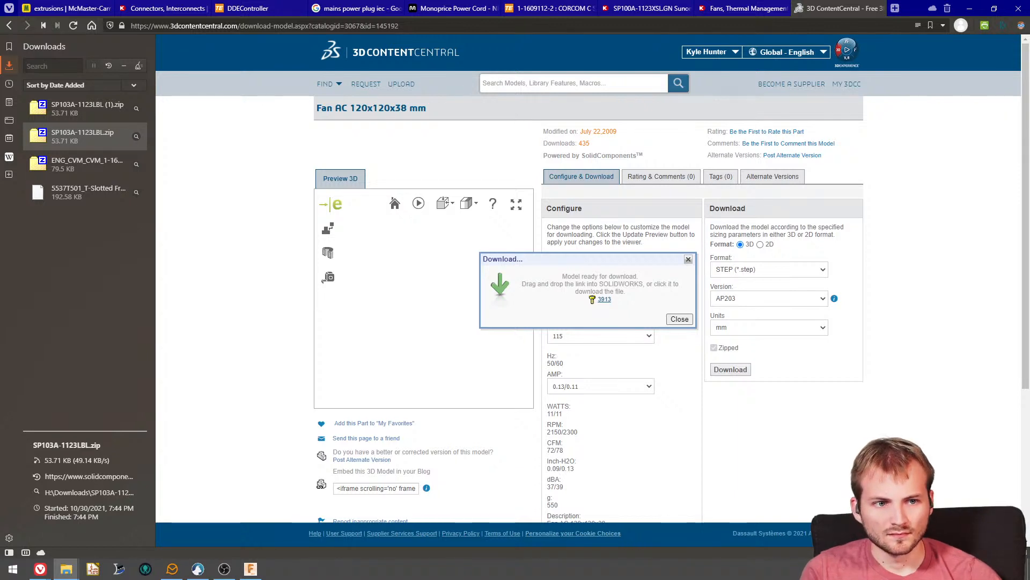
{"action": "left_click", "coordinate": [970, 8]}
- Upload the fan model to the Fusion 360 project and close the upload status dialog
{"action": "left_click_drag", "start_coordinate": [384, 9], "coordinate": [0, 17]}
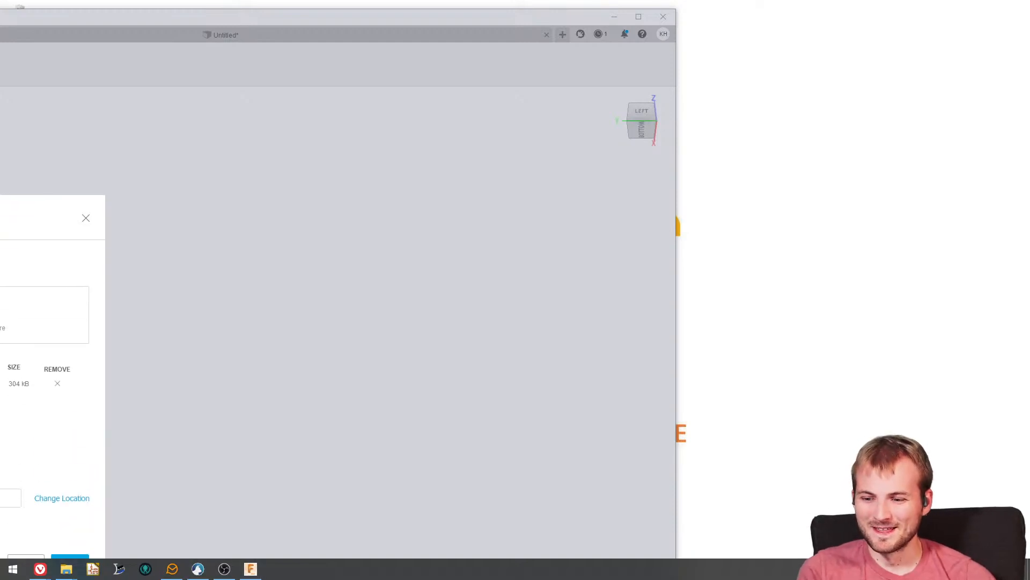
{"action": "left_click", "coordinate": [72, 556]}
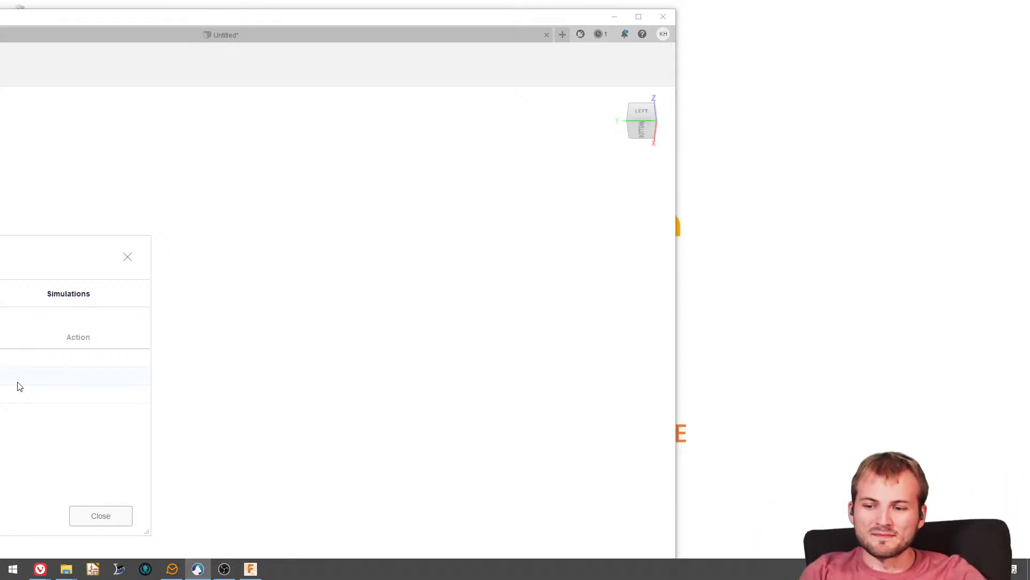
{"action": "left_click", "coordinate": [92, 517]}
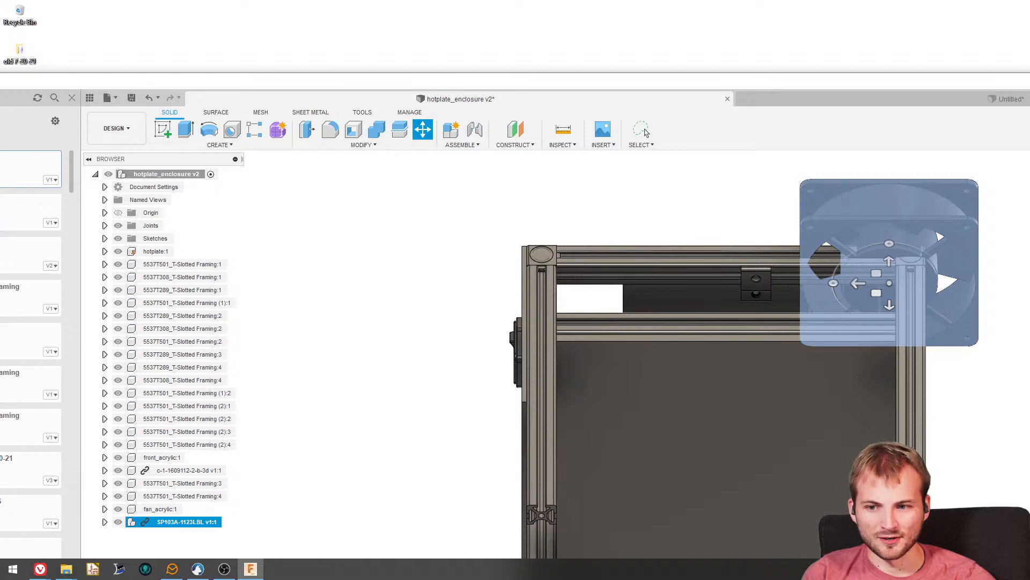
- Maximize the Fusion 360 window with the data panel hidden and move the inserted fan about 1.875 in along X and 2.519 in along Y
{"action": "left_click", "coordinate": [73, 98]}
{"action": "double_click", "coordinate": [83, 86]}
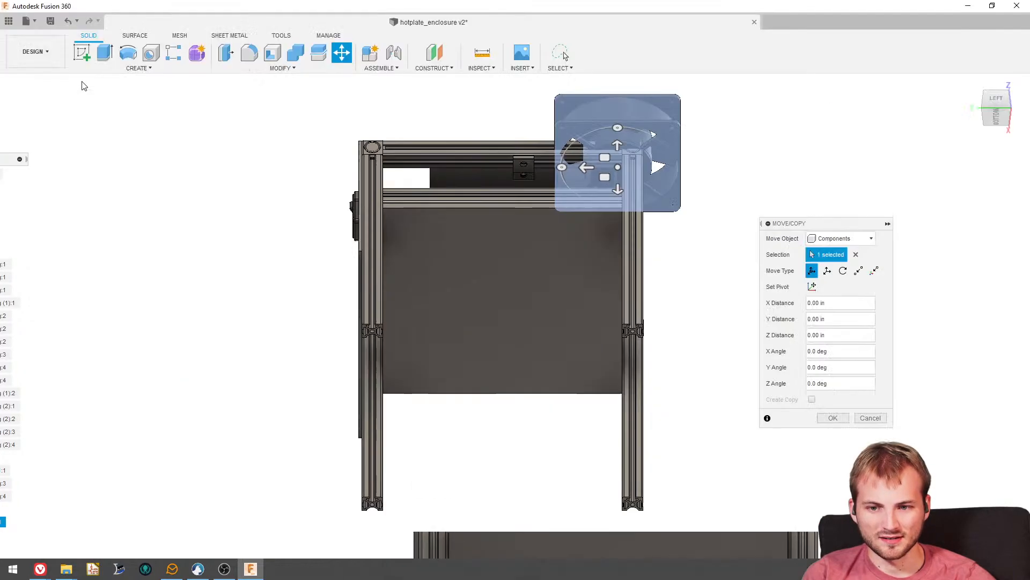
{"action": "scroll", "coordinate": [735, 250], "scroll_direction": "down", "scroll_amount": 3}
{"action": "middle_click_drag", "start_coordinate": [657, 265], "coordinate": [619, 301], "text": "shift"}
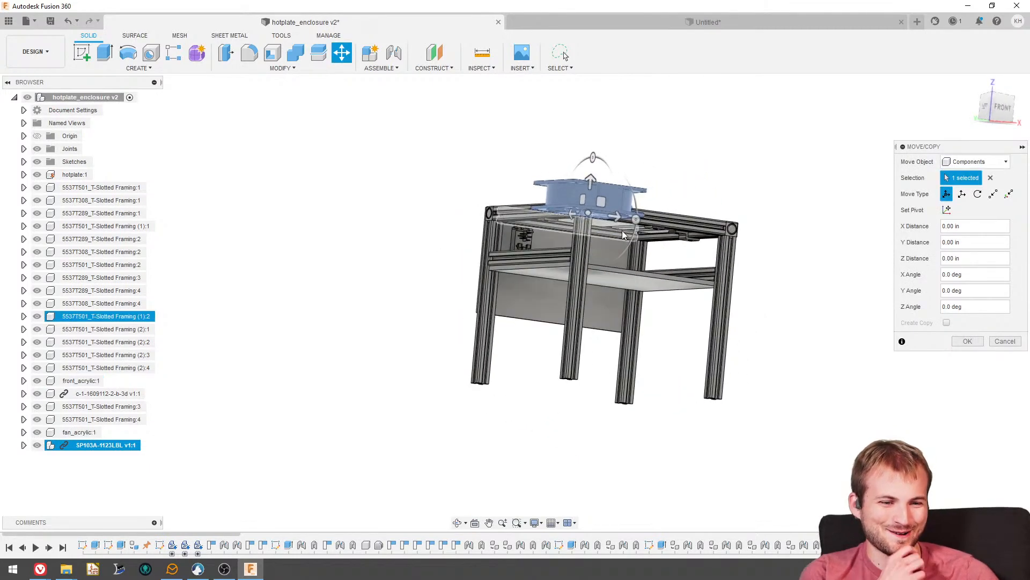
{"action": "middle_click_drag", "start_coordinate": [612, 259], "coordinate": [756, 265], "text": "shift"}
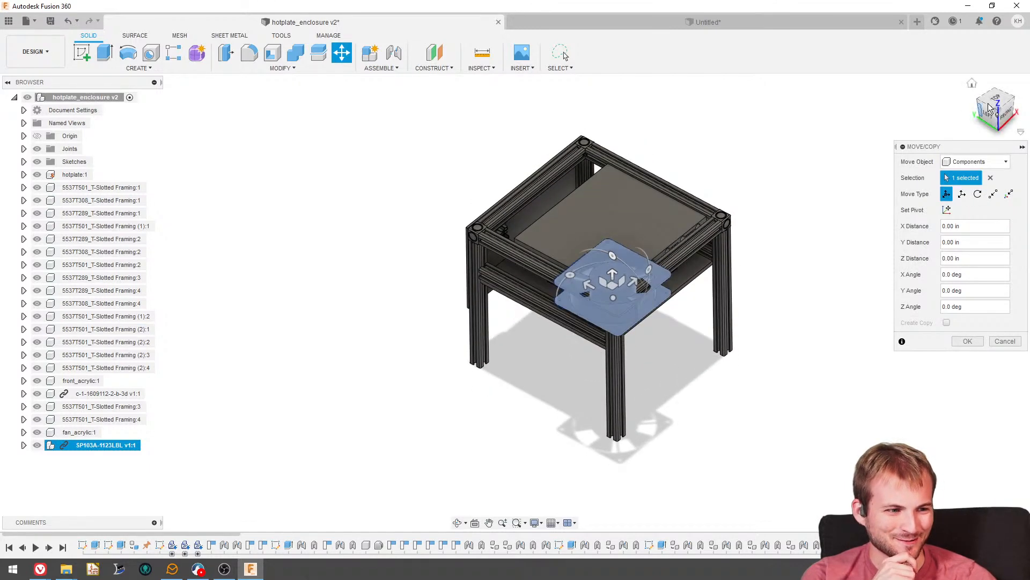
{"action": "middle_click_drag", "start_coordinate": [928, 138], "coordinate": [752, 260], "text": "shift"}
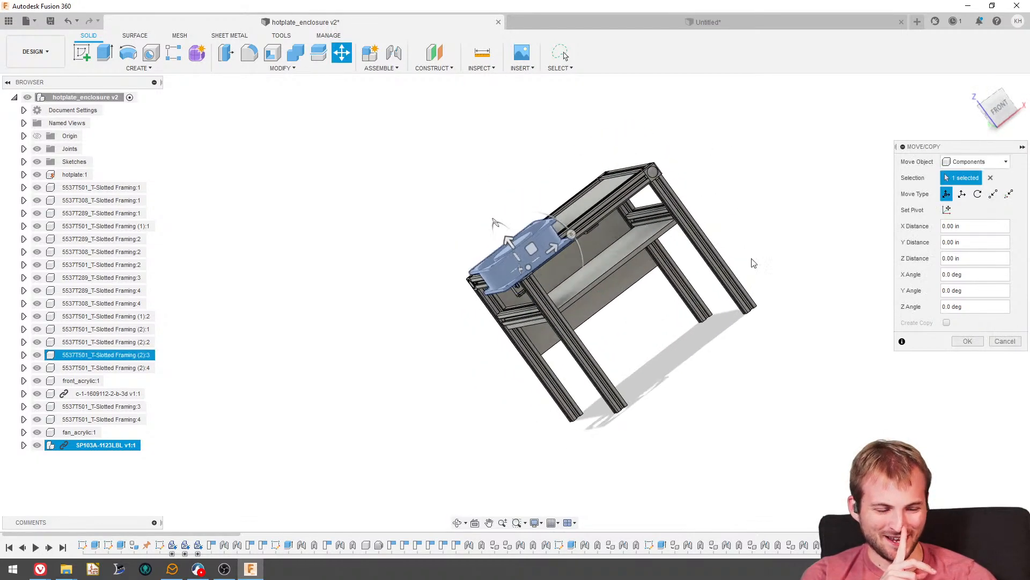
{"action": "middle_click_drag", "start_coordinate": [891, 113], "coordinate": [832, 80], "text": "shift"}
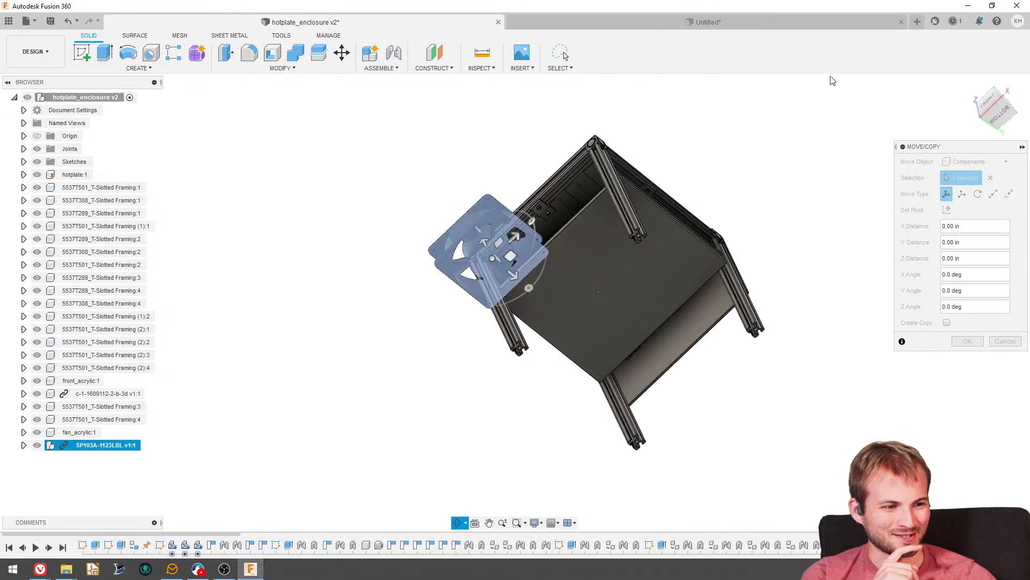
{"action": "left_click", "coordinate": [1000, 119]}
{"action": "left_click_drag", "start_coordinate": [511, 280], "coordinate": [554, 248]}
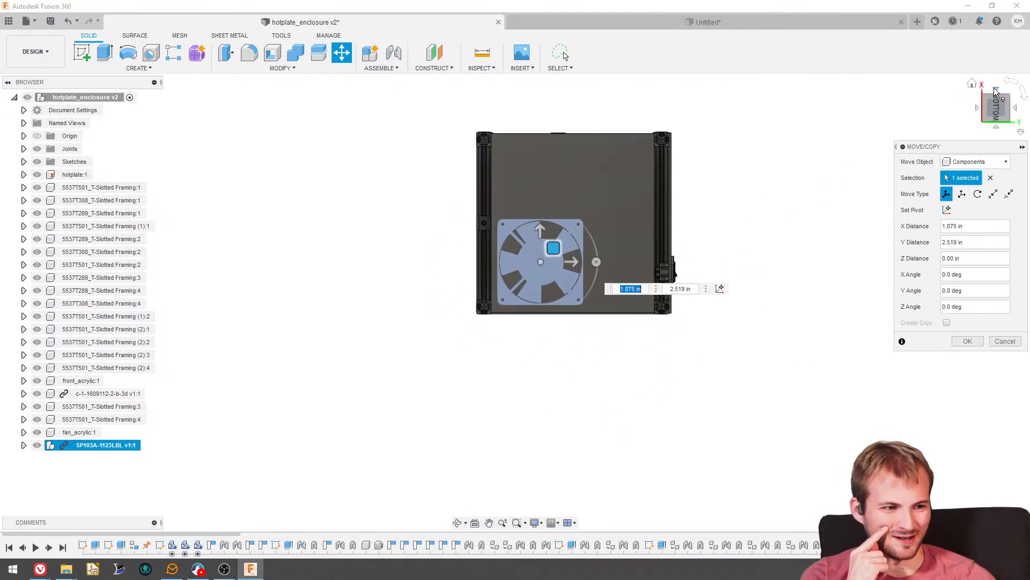
- Lower the fan in the side view until it sits between the legs, beneath the lower horizontal extrusion
{"action": "left_click", "coordinate": [996, 91]}
{"action": "left_click_drag", "start_coordinate": [541, 214], "coordinate": [549, 320]}
{"action": "scroll", "coordinate": [555, 331], "scroll_direction": "up", "scroll_amount": 1}
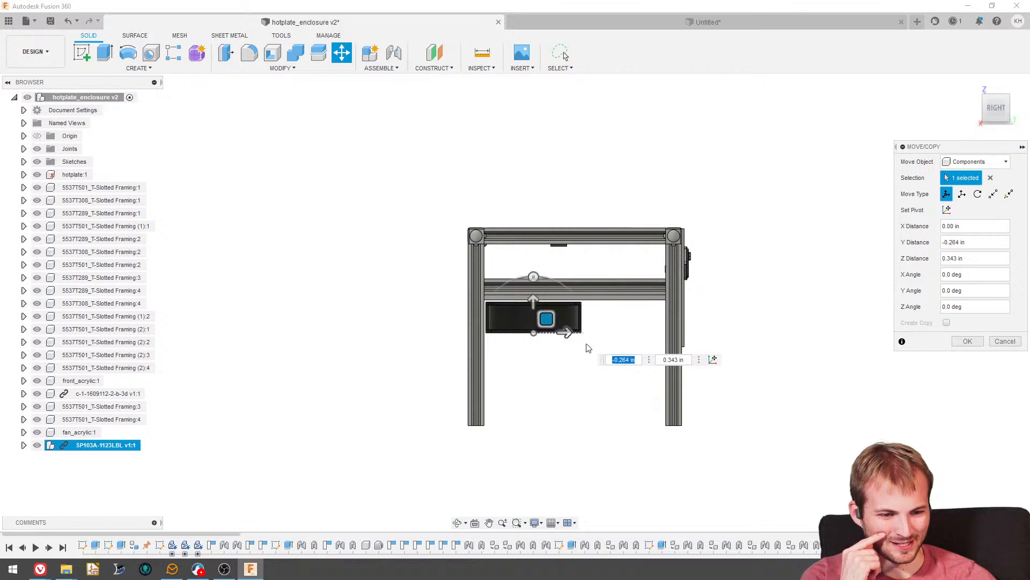
{"action": "middle_click_drag", "start_coordinate": [586, 347], "coordinate": [697, 351], "text": "shift"}
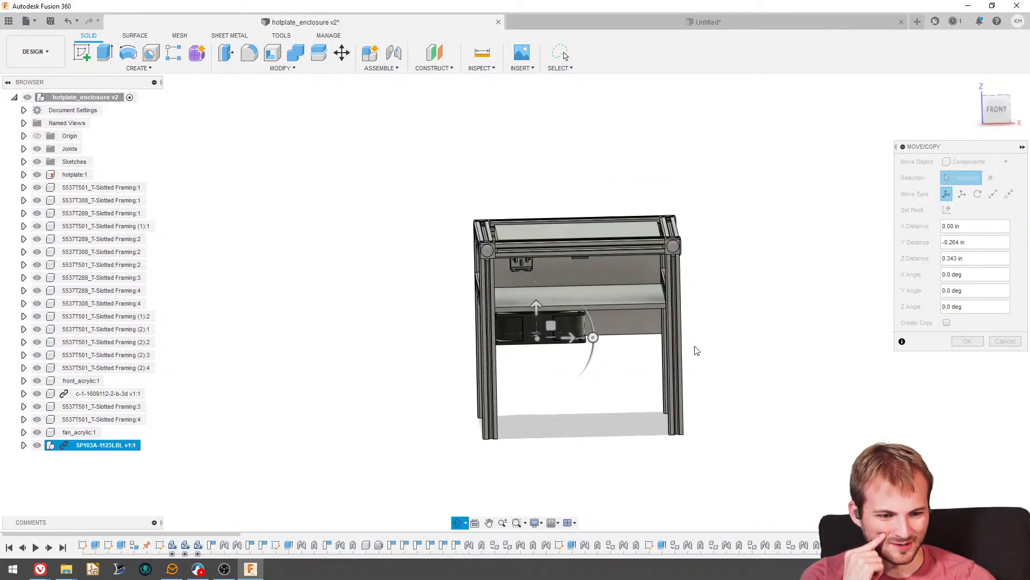
- Move the fan about 2.13 in along X and 0.084 in along Z in the front view to place it mid-width
{"action": "left_click", "coordinate": [995, 110]}
{"action": "scroll", "coordinate": [550, 343], "scroll_direction": "up", "scroll_amount": 3}
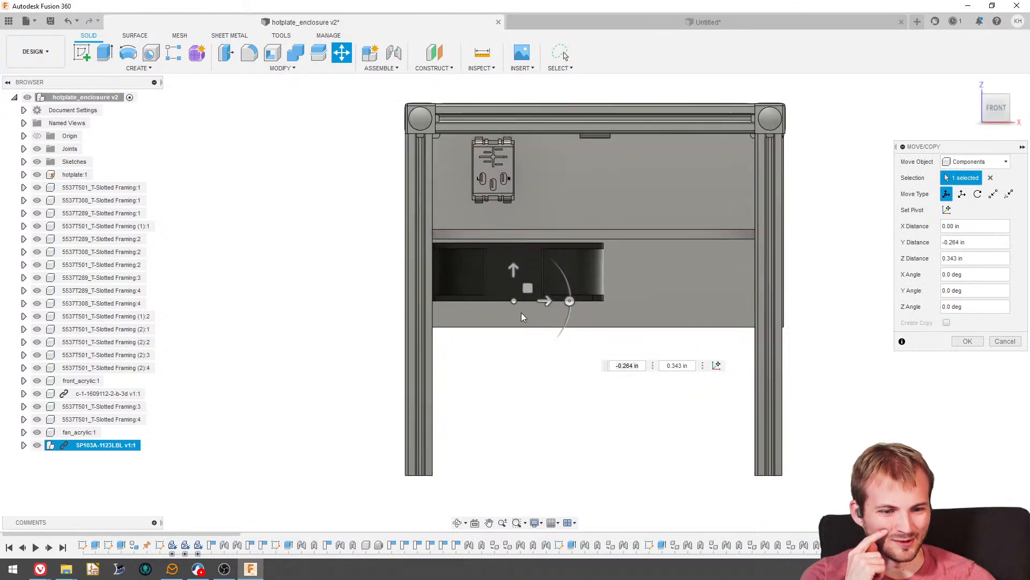
{"action": "left_click_drag", "start_coordinate": [525, 290], "coordinate": [604, 288]}
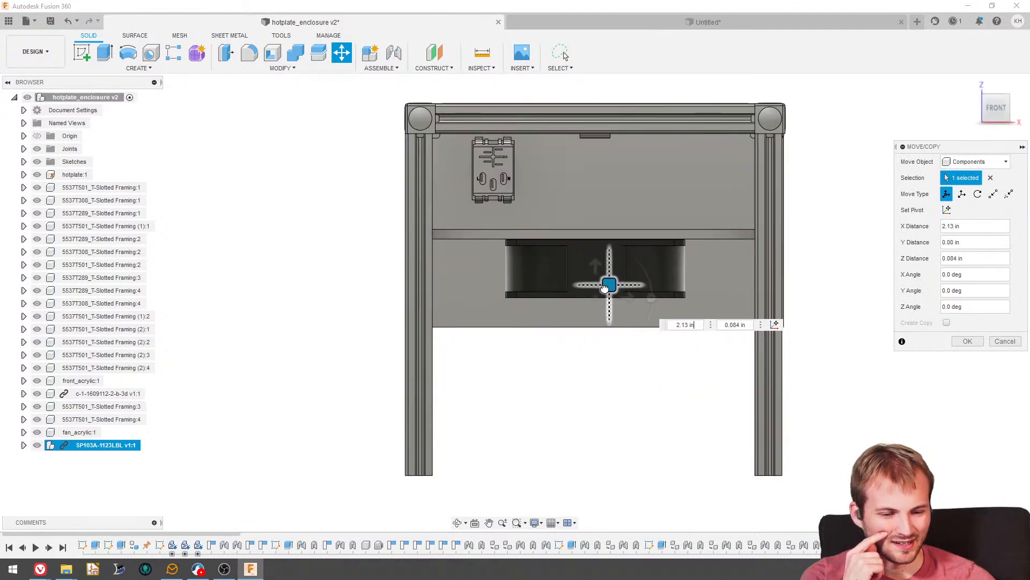
- Readjust the fan's height beneath the shelf in the front view, finishing with a shift of about -0.015 in along X and -0.252 in along Z
{"action": "scroll", "coordinate": [525, 331], "scroll_direction": "down", "scroll_amount": 3}
{"action": "mouse_move", "coordinate": [525, 334]}
{"action": "middle_mouse_down", "text": "shift"}
{"action": "mouse_move", "coordinate": [589, 339]}
{"action": "mouse_move", "coordinate": [615, 307]}
{"action": "mouse_move", "coordinate": [616, 359]}
{"action": "mouse_move", "coordinate": [602, 313]}
{"action": "mouse_move", "coordinate": [564, 301]}
{"action": "mouse_move", "coordinate": [536, 351]}
{"action": "mouse_move", "coordinate": [539, 339]}
{"action": "middle_mouse_up", "text": "shift"}
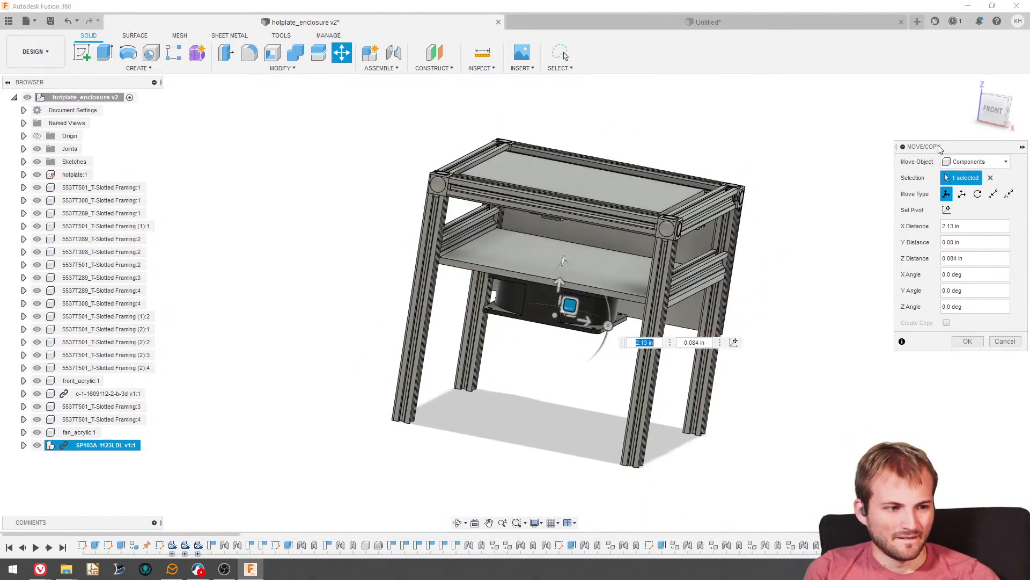
{"action": "left_click", "coordinate": [991, 115]}
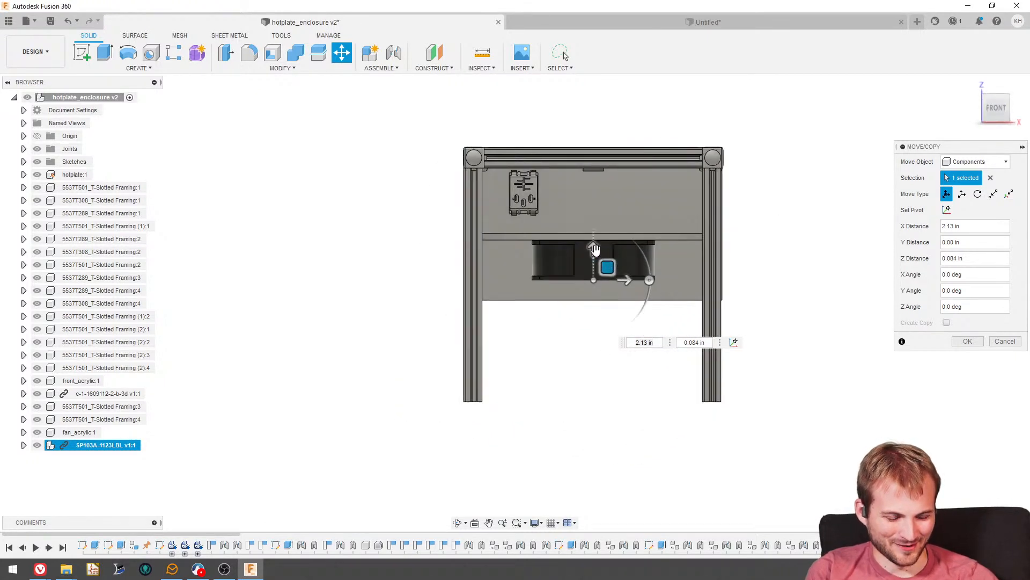
{"action": "left_click_drag", "start_coordinate": [595, 249], "coordinate": [583, 231]}
{"action": "scroll", "coordinate": [605, 227], "scroll_direction": "up", "scroll_amount": 2}
{"action": "scroll", "coordinate": [605, 227], "scroll_direction": "up", "scroll_amount": 3}
{"action": "scroll", "coordinate": [418, 245], "scroll_direction": "down", "scroll_amount": 3}
{"action": "mouse_move", "coordinate": [363, 243]}
{"action": "middle_mouse_down", "text": "shift"}
{"action": "mouse_move", "coordinate": [403, 238]}
{"action": "mouse_move", "coordinate": [412, 257]}
{"action": "mouse_move", "coordinate": [423, 249]}
{"action": "mouse_move", "coordinate": [382, 234]}
{"action": "mouse_move", "coordinate": [364, 241]}
{"action": "middle_mouse_up", "text": "shift"}
{"action": "left_click_drag", "start_coordinate": [496, 226], "coordinate": [523, 291]}
{"action": "left_click", "coordinate": [996, 109]}
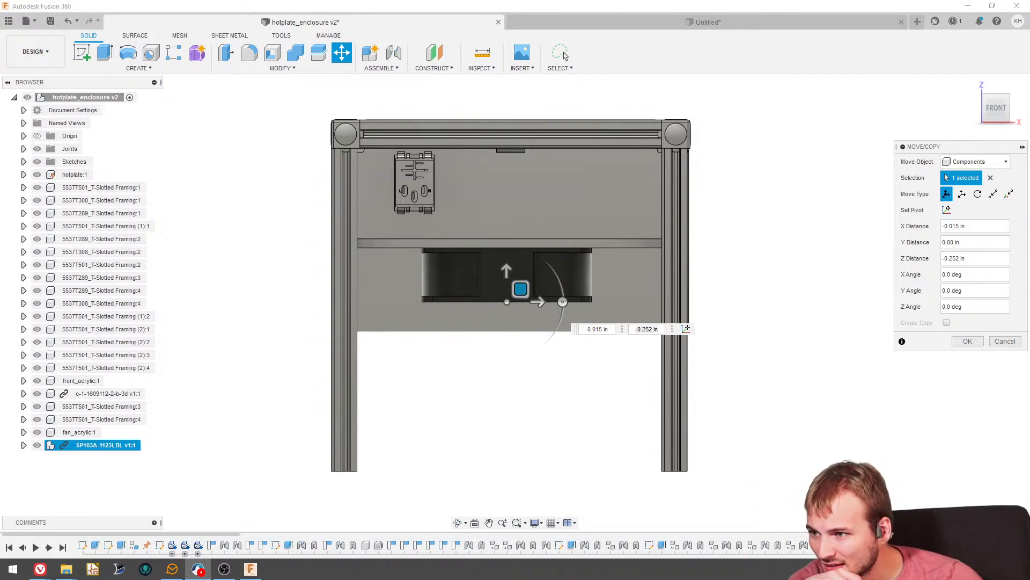
- Switch to Discord and examine the DIY reflow hot plate photos shared in the youtube_videos channel
{"action": "left_click_drag", "start_coordinate": [0, 40], "coordinate": [453, 0]}
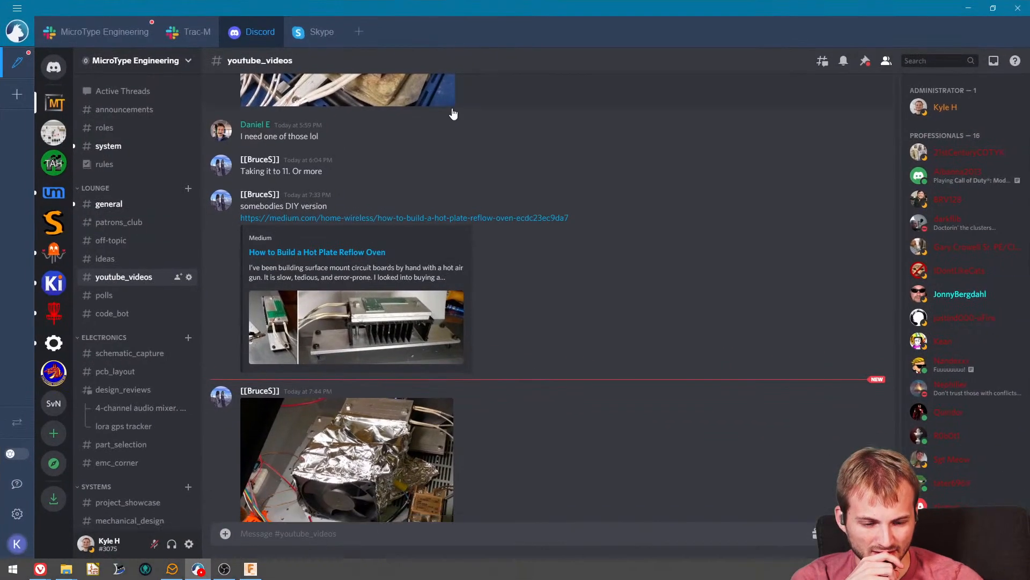
{"action": "left_click", "coordinate": [366, 325]}
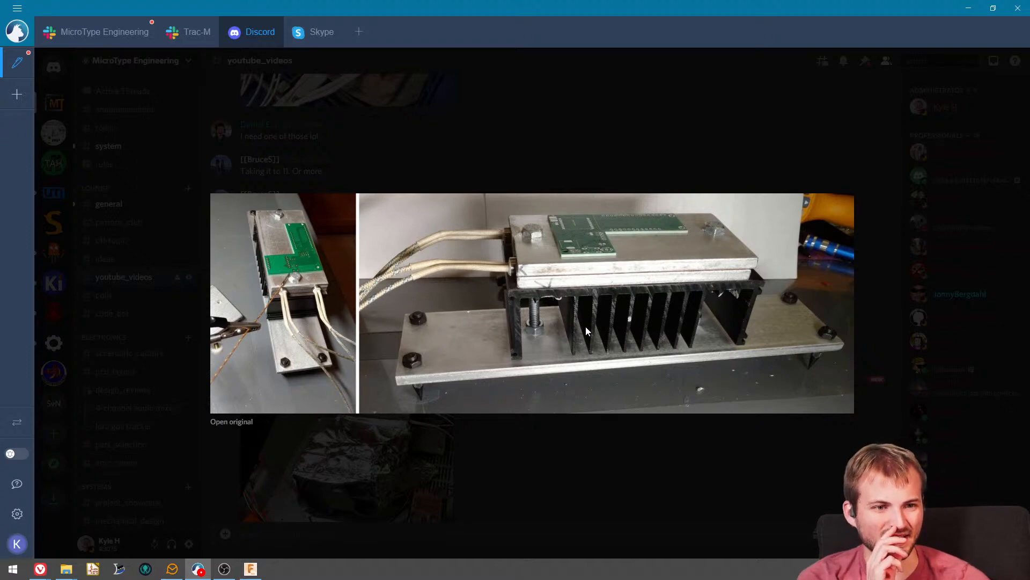
{"action": "left_click", "coordinate": [593, 460]}
{"action": "scroll", "coordinate": [430, 442], "scroll_direction": "down", "scroll_amount": 5}
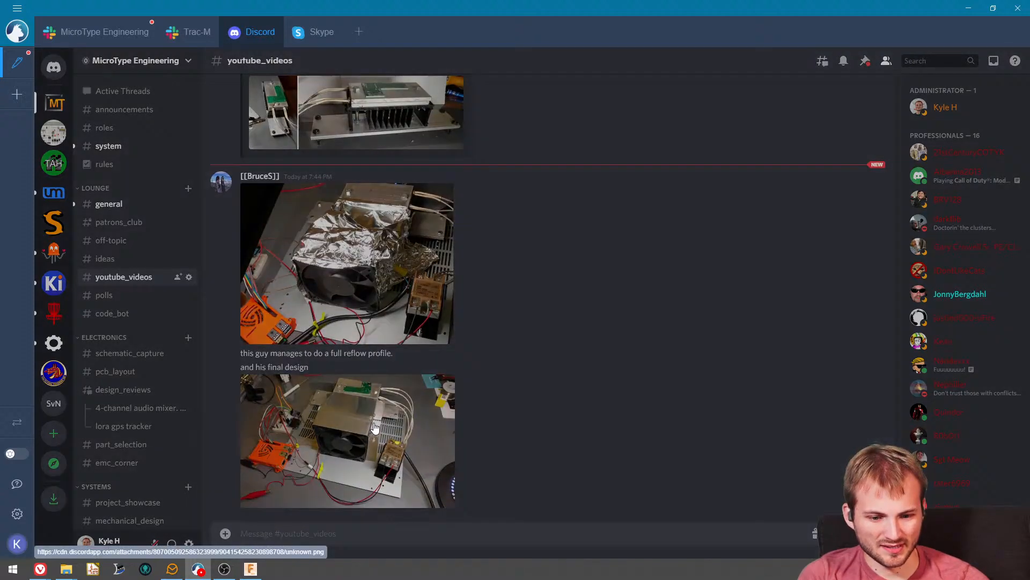
{"action": "left_click", "coordinate": [374, 427]}
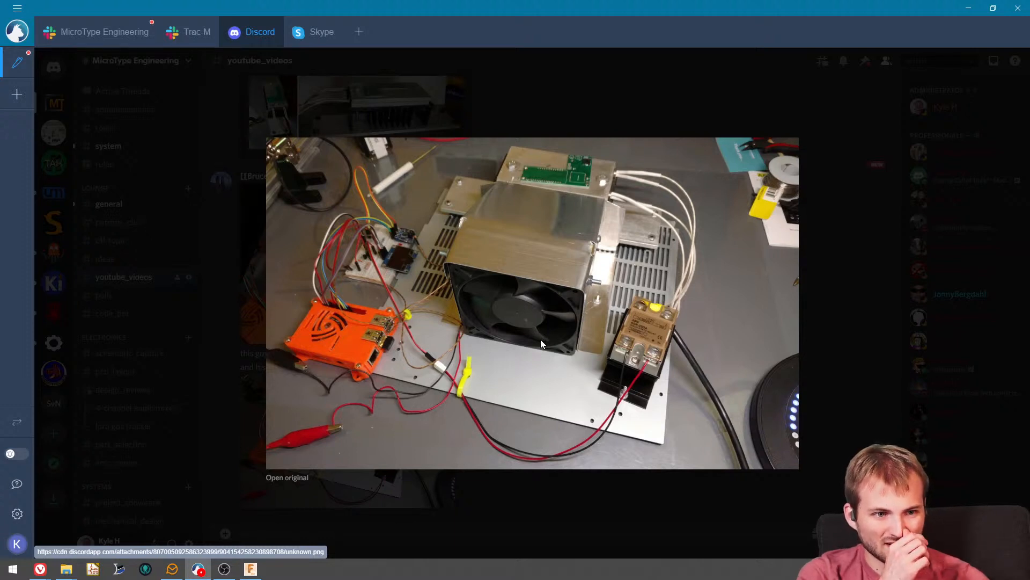
{"action": "left_click", "coordinate": [821, 140]}
- Open the linked Medium article "How to Build a Hot Plate Reflow Oven" in the browser and hide the downloads list
{"action": "scroll", "coordinate": [398, 188], "scroll_direction": "up", "scroll_amount": 3}
{"action": "left_click", "coordinate": [360, 248]}
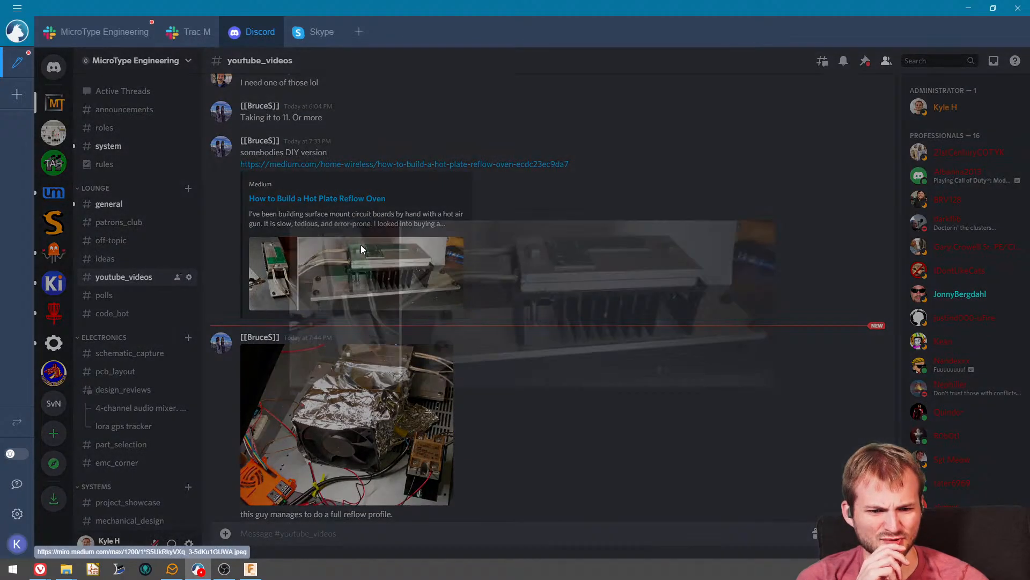
{"action": "left_click", "coordinate": [337, 180]}
{"action": "left_click", "coordinate": [323, 165]}
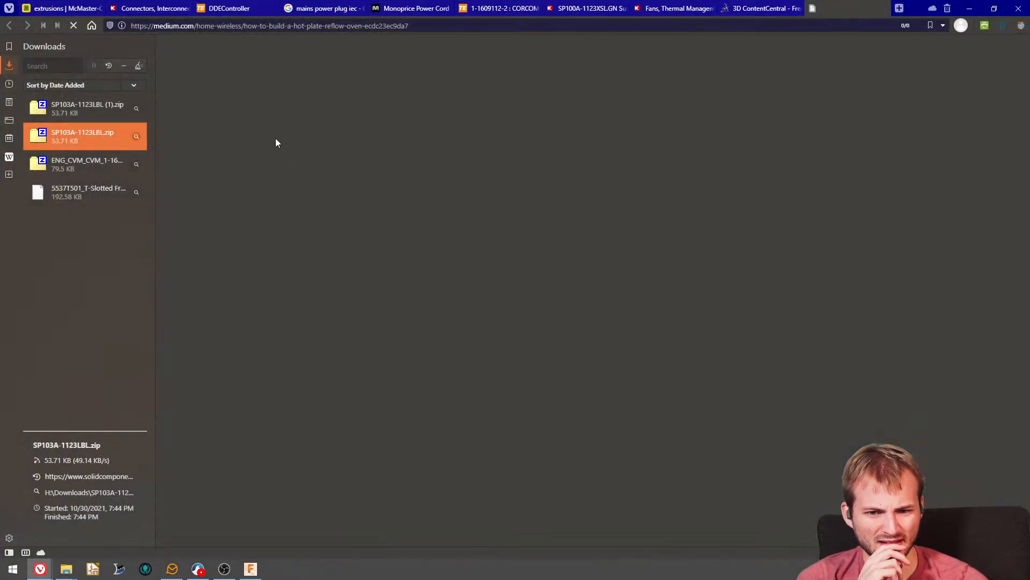
{"action": "left_click", "coordinate": [9, 64]}
- Examine the article's hot plate build section, enlarging the drilled plate photos and the heat sink assembly photos
{"action": "scroll", "coordinate": [322, 311], "scroll_direction": "down", "scroll_amount": 6}
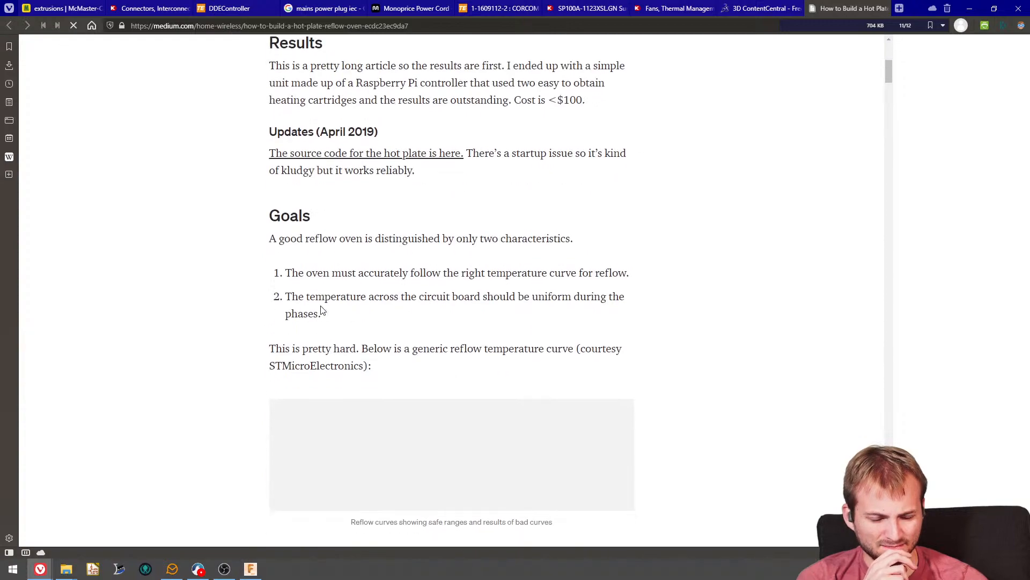
{"action": "scroll", "coordinate": [295, 287], "scroll_direction": "down", "scroll_amount": 20}
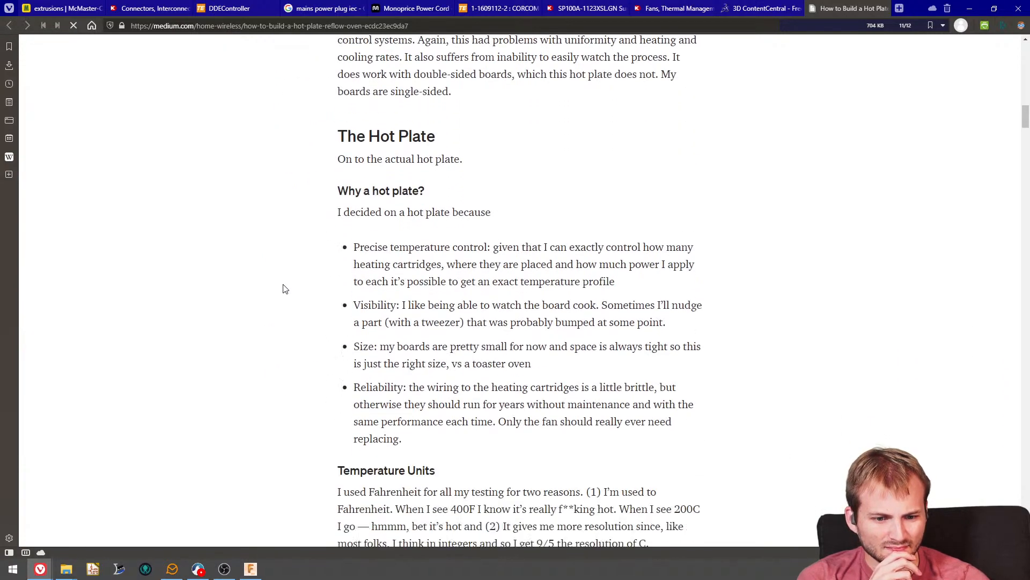
{"action": "scroll", "coordinate": [285, 290], "scroll_direction": "down", "scroll_amount": 15}
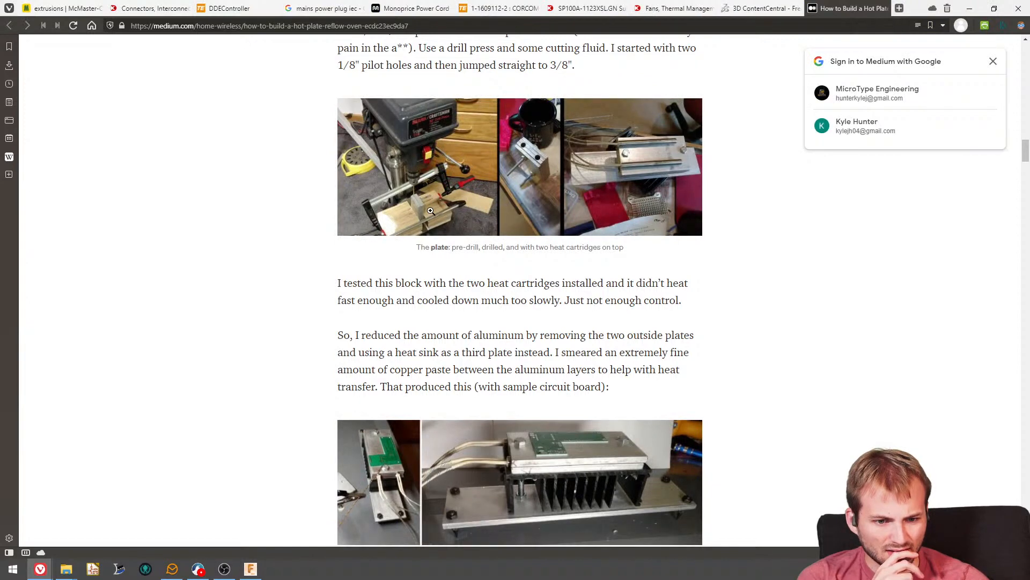
{"action": "left_click", "coordinate": [432, 211]}
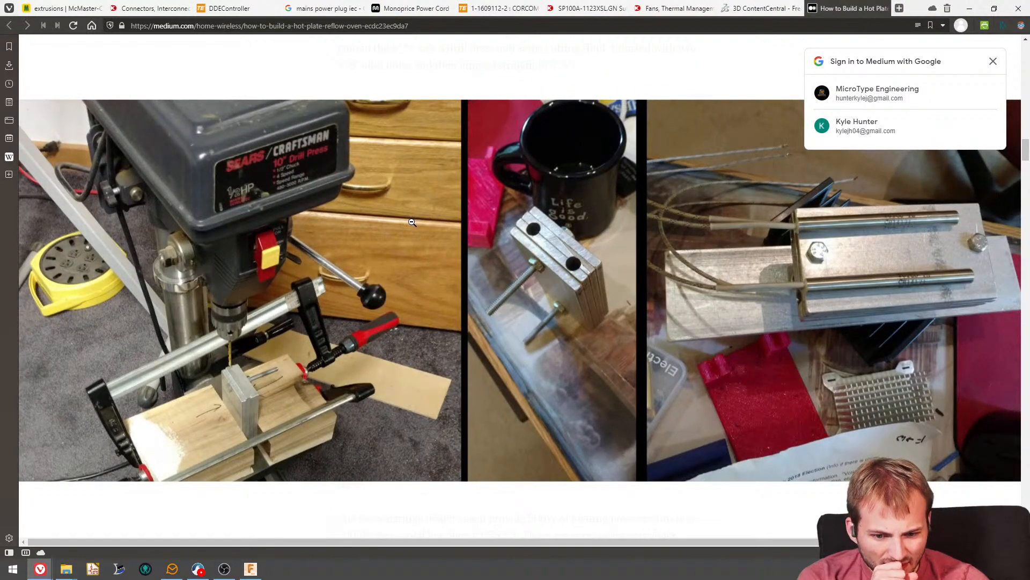
{"action": "scroll", "coordinate": [410, 223], "scroll_direction": "down", "scroll_amount": 3}
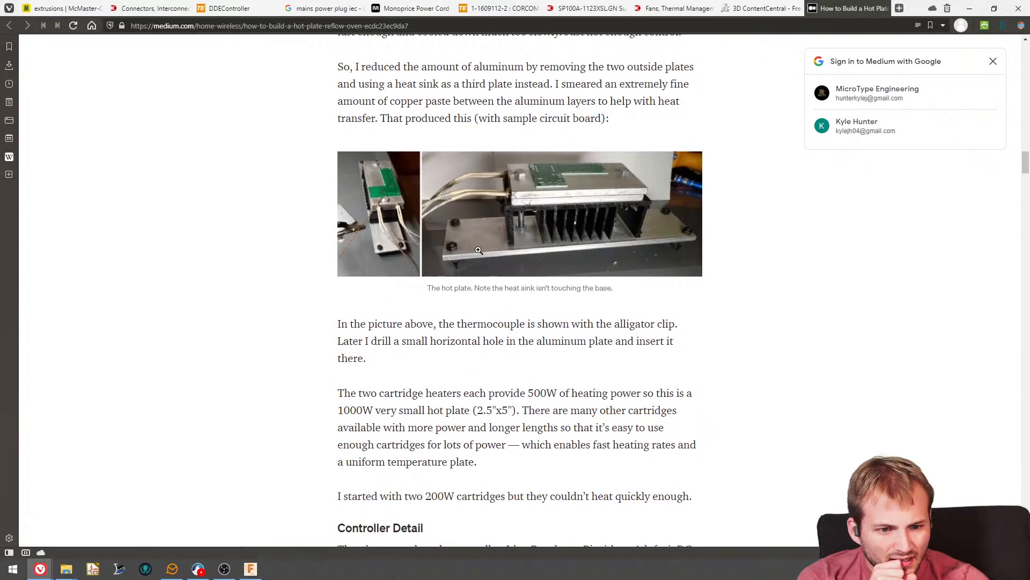
{"action": "left_click", "coordinate": [437, 243]}
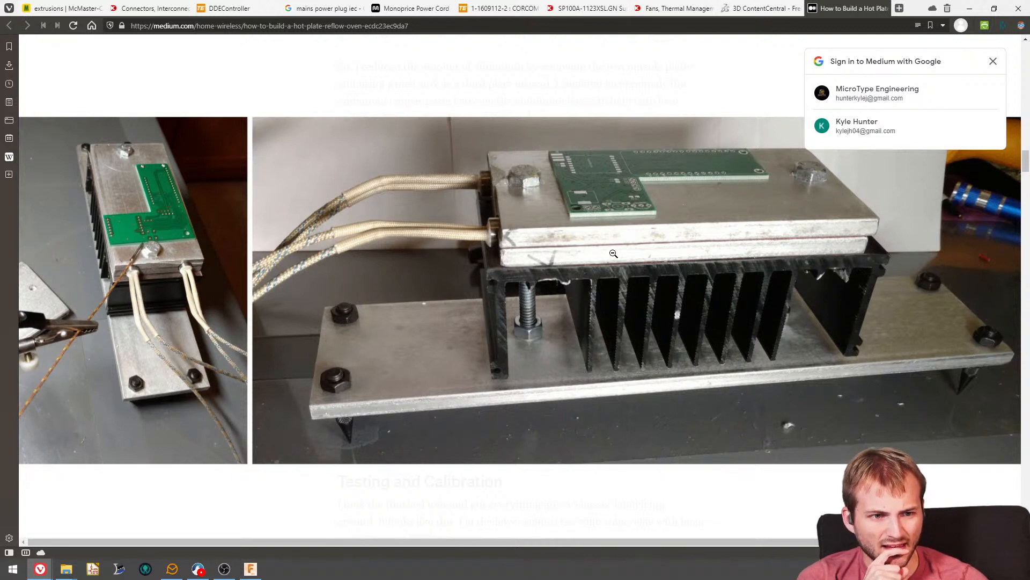
- Dismiss the sign-in prompt, close the enlarged photo, and read the article's Testing and Calibration through Overall Re-Design sections
{"action": "left_click", "coordinate": [993, 62]}
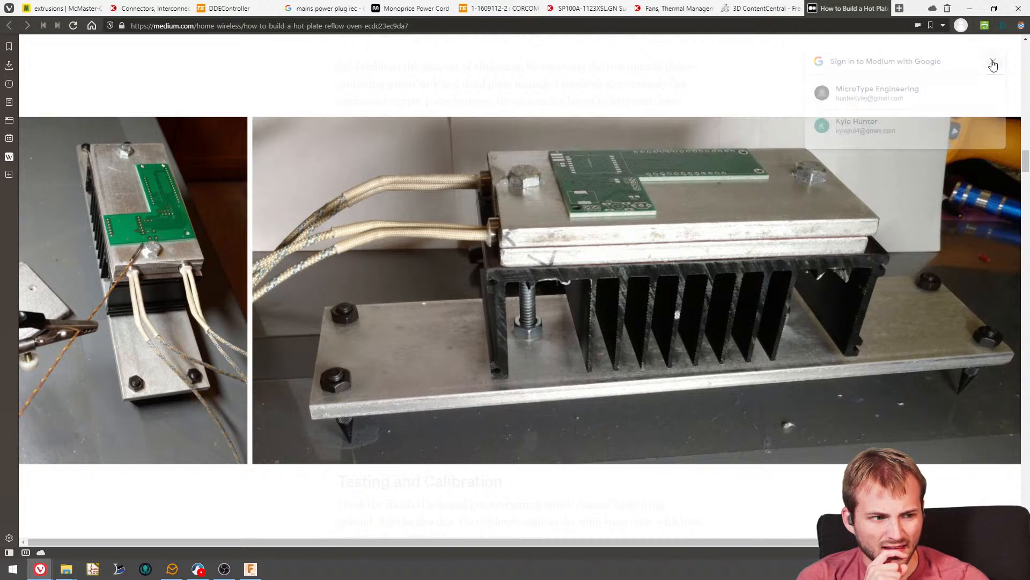
{"action": "left_click", "coordinate": [630, 269]}
{"action": "scroll", "coordinate": [609, 299], "scroll_direction": "down", "scroll_amount": 5}
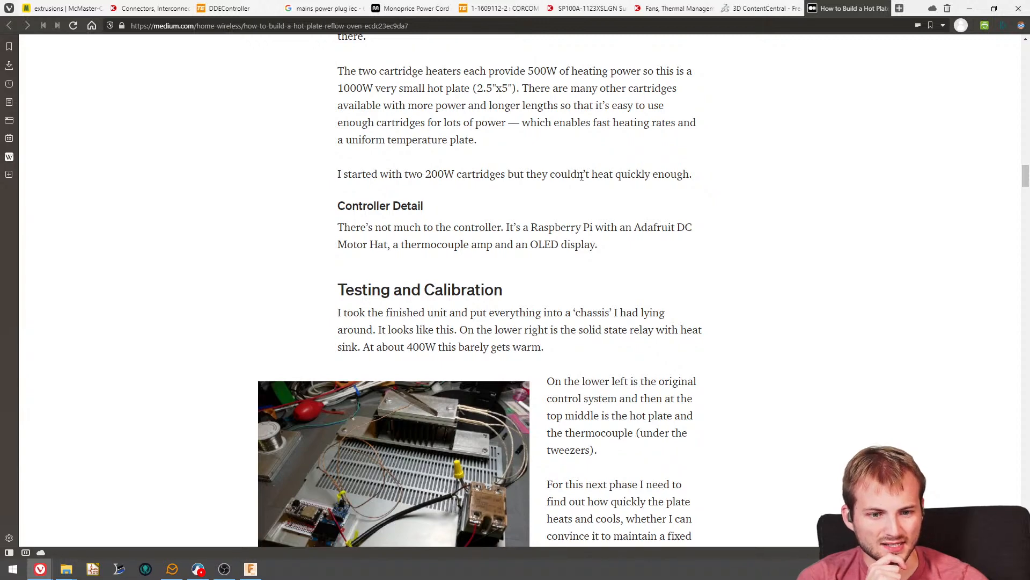
{"action": "scroll", "coordinate": [609, 175], "scroll_direction": "down", "scroll_amount": 3}
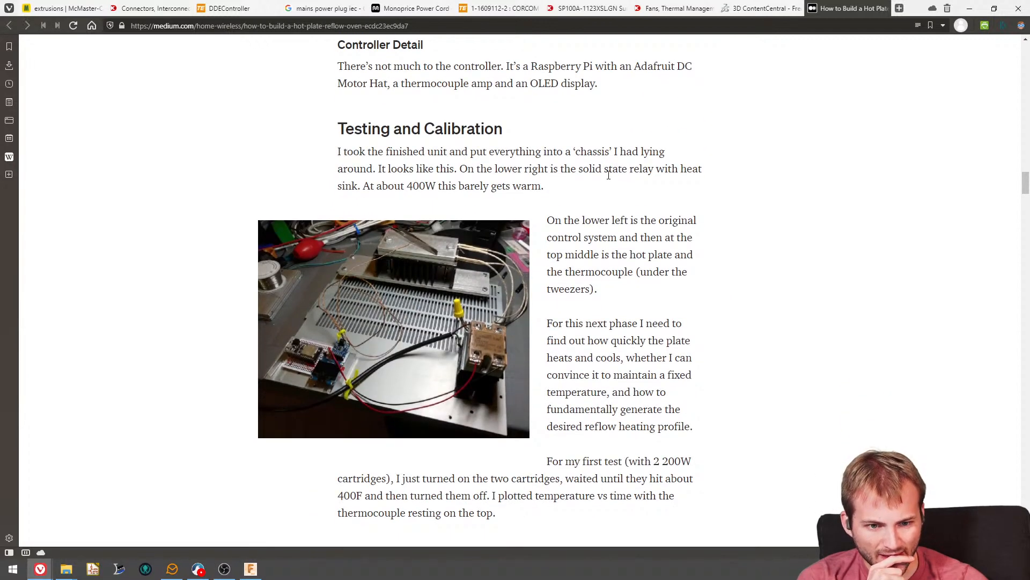
{"action": "scroll", "coordinate": [608, 175], "scroll_direction": "down", "scroll_amount": 13}
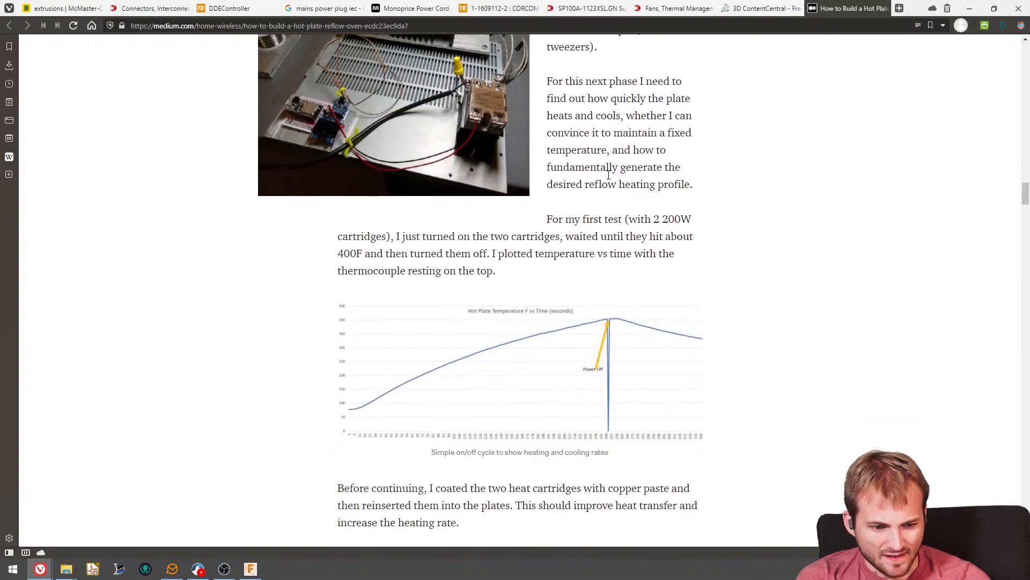
{"action": "scroll", "coordinate": [608, 175], "scroll_direction": "down", "scroll_amount": 5}
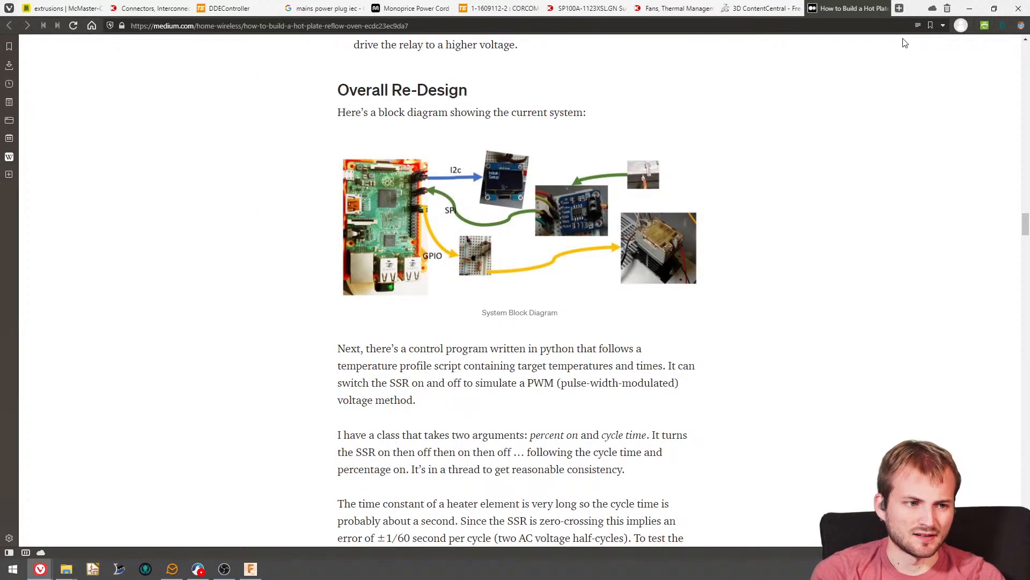
- Return to Discord, view the final design photo in youtube_videos, and reopen the linked hot plate article in the browser
{"action": "left_click", "coordinate": [969, 9]}
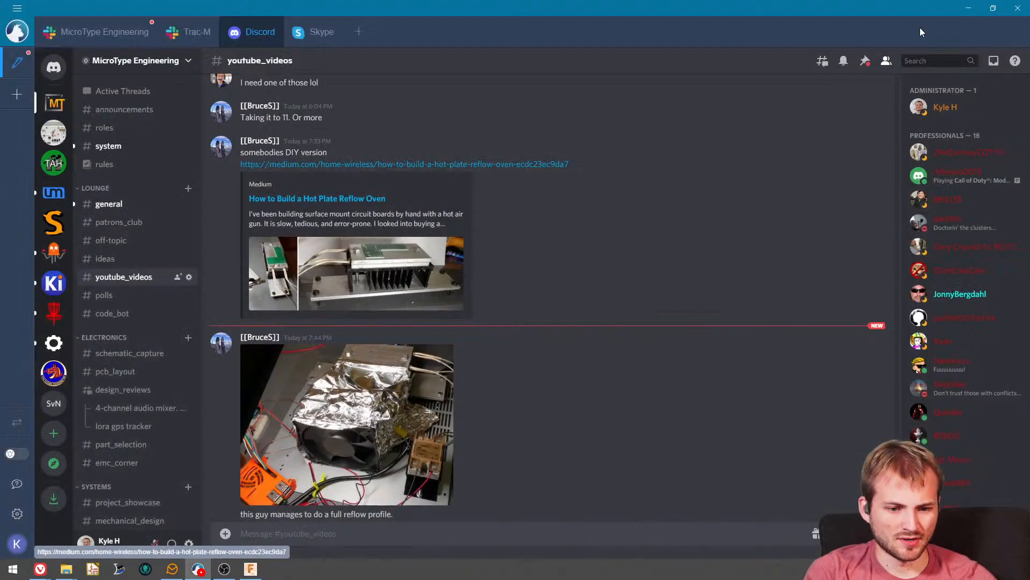
{"action": "scroll", "coordinate": [513, 285], "scroll_direction": "down", "scroll_amount": 3}
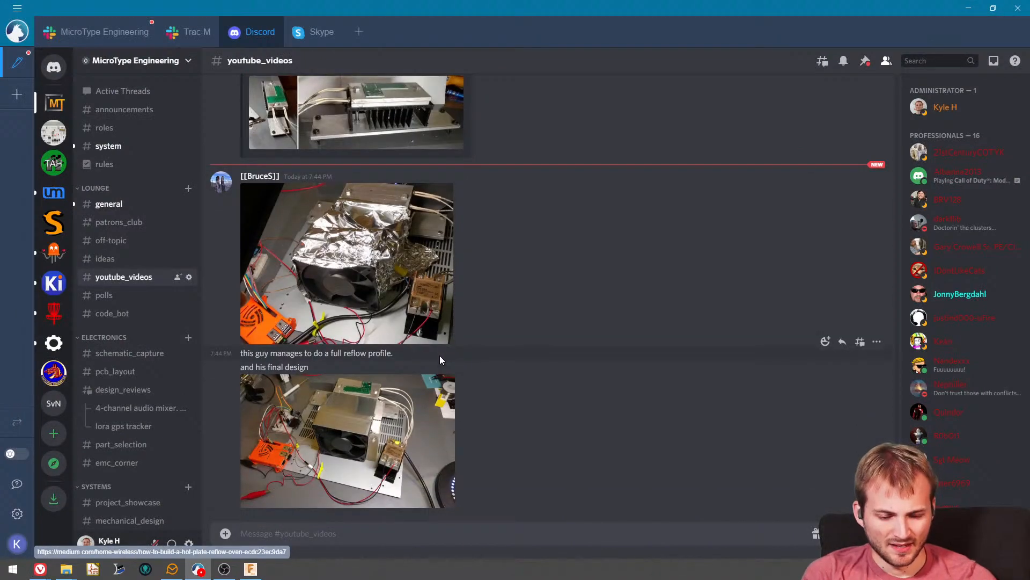
{"action": "scroll", "coordinate": [296, 148], "scroll_direction": "up", "scroll_amount": 5}
{"action": "left_click", "coordinate": [357, 272]}
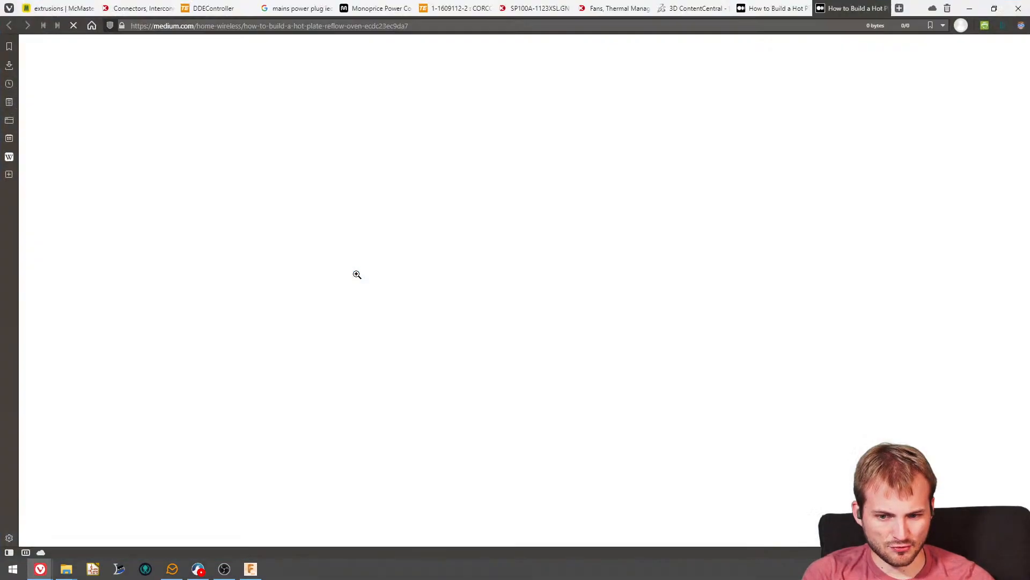
- Find the Heat Profile Test 2 chart in the article and examine it enlarged
{"action": "scroll", "coordinate": [422, 335], "scroll_direction": "down", "scroll_amount": 15}
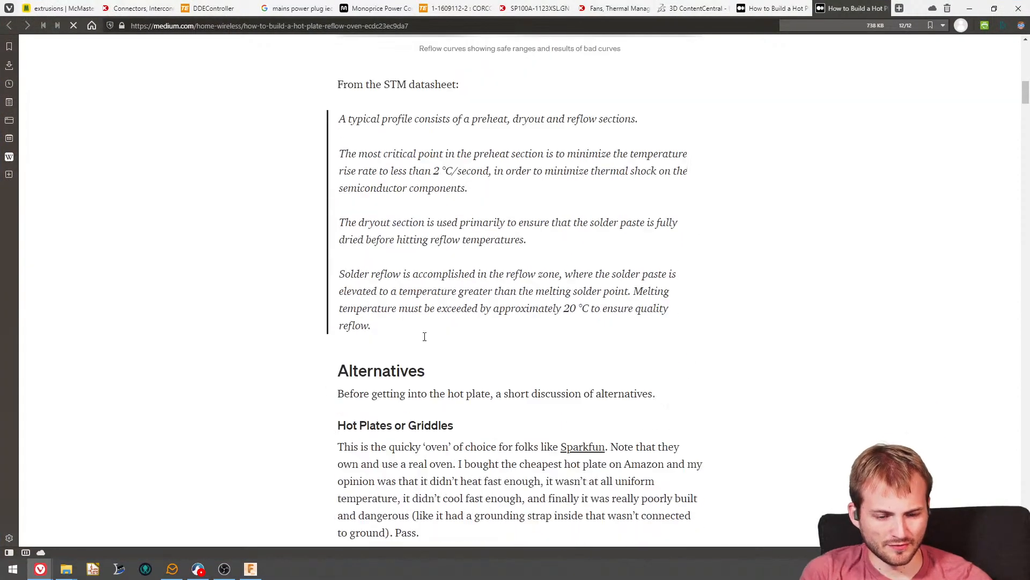
{"action": "scroll", "coordinate": [424, 336], "scroll_direction": "down", "scroll_amount": 7}
{"action": "left_click_drag", "start_coordinate": [1025, 118], "coordinate": [1002, 308]}
{"action": "left_click", "coordinate": [546, 213]}
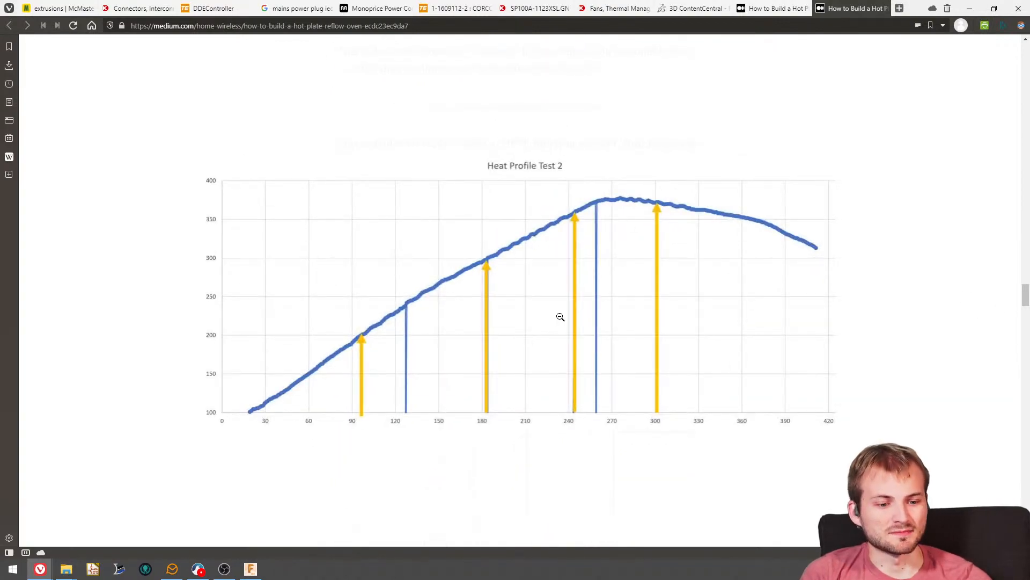
{"action": "left_click", "coordinate": [605, 204]}
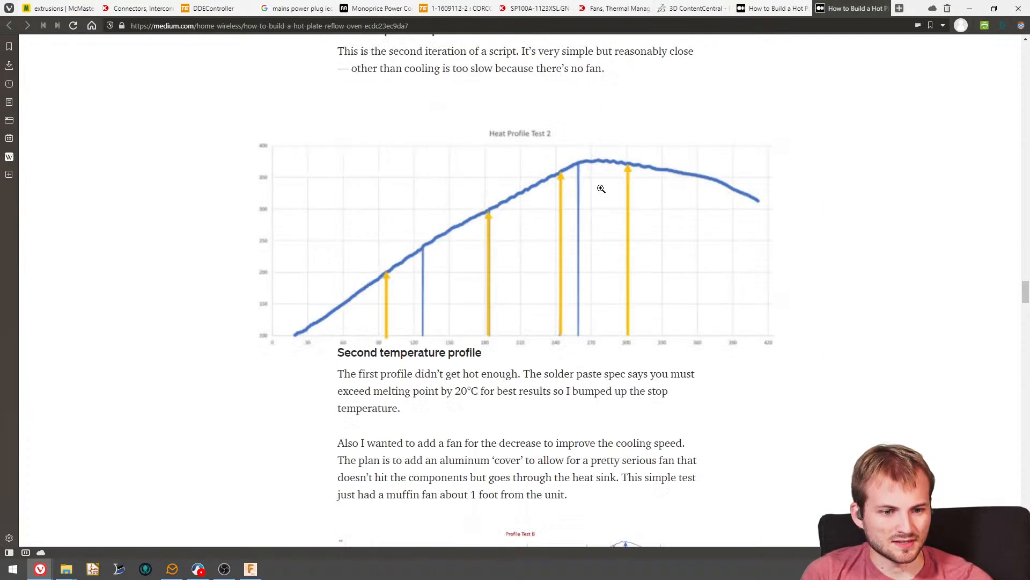
- Examine the Profile Test B chart enlarged, look over the Adding a Fan section, and return to the second temperature profile
{"action": "scroll", "coordinate": [563, 354], "scroll_direction": "down", "scroll_amount": 8}
{"action": "scroll", "coordinate": [527, 337], "scroll_direction": "down", "scroll_amount": 6}
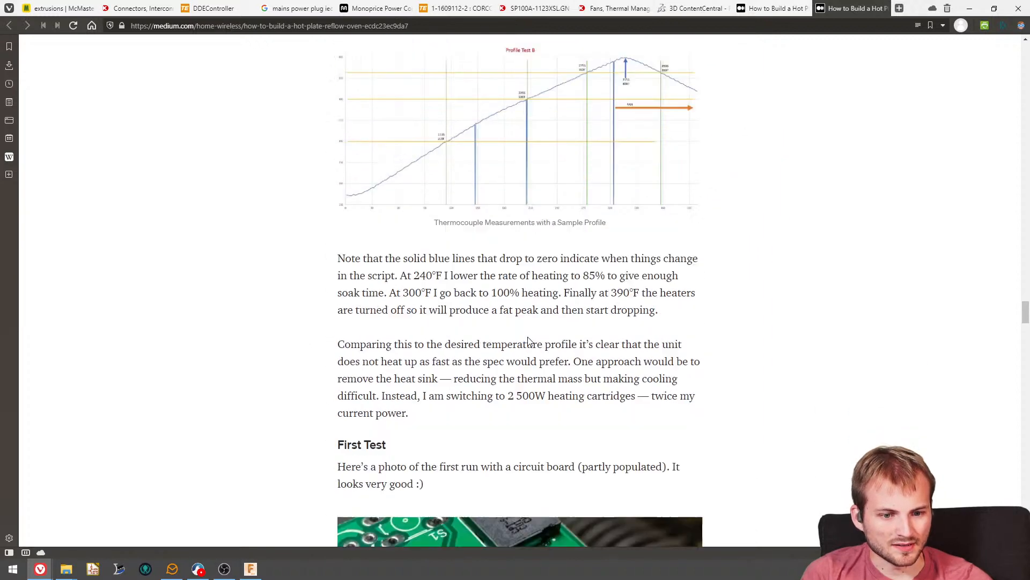
{"action": "scroll", "coordinate": [527, 336], "scroll_direction": "up", "scroll_amount": 6}
{"action": "left_click", "coordinate": [529, 205]}
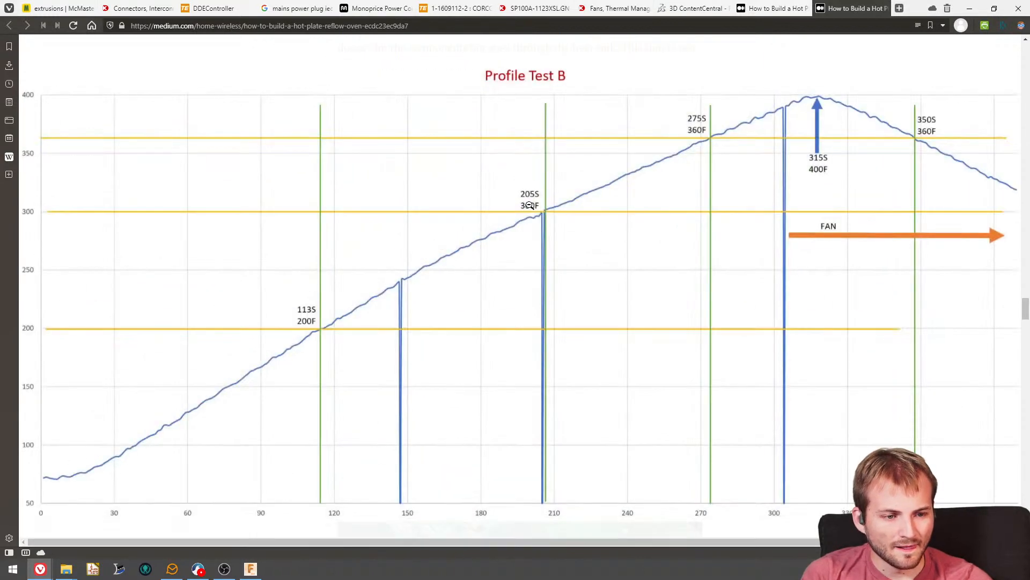
{"action": "left_click", "coordinate": [529, 205]}
{"action": "scroll", "coordinate": [664, 317], "scroll_direction": "down", "scroll_amount": 13}
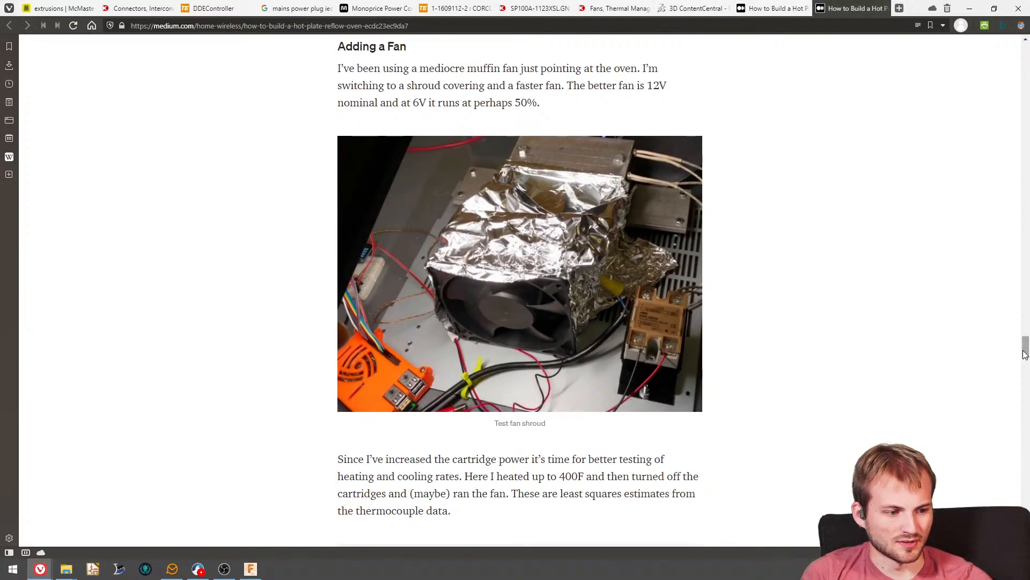
{"action": "left_click_drag", "start_coordinate": [1024, 352], "coordinate": [986, 312]}
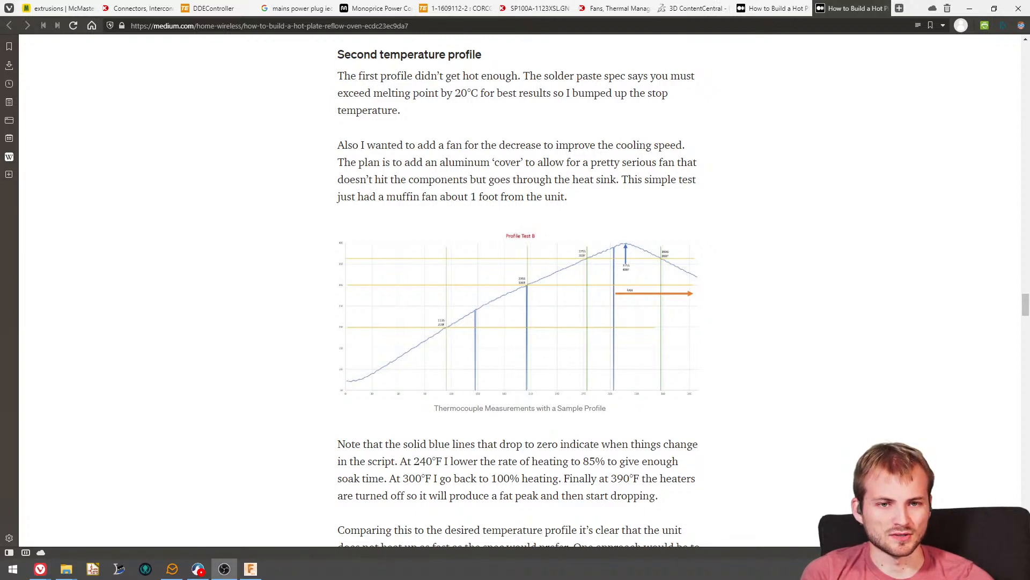
- Switch back to the hotplate enclosure in Fusion 360 and apply the fan's pending move
{"action": "key", "text": "alt+Tab"}
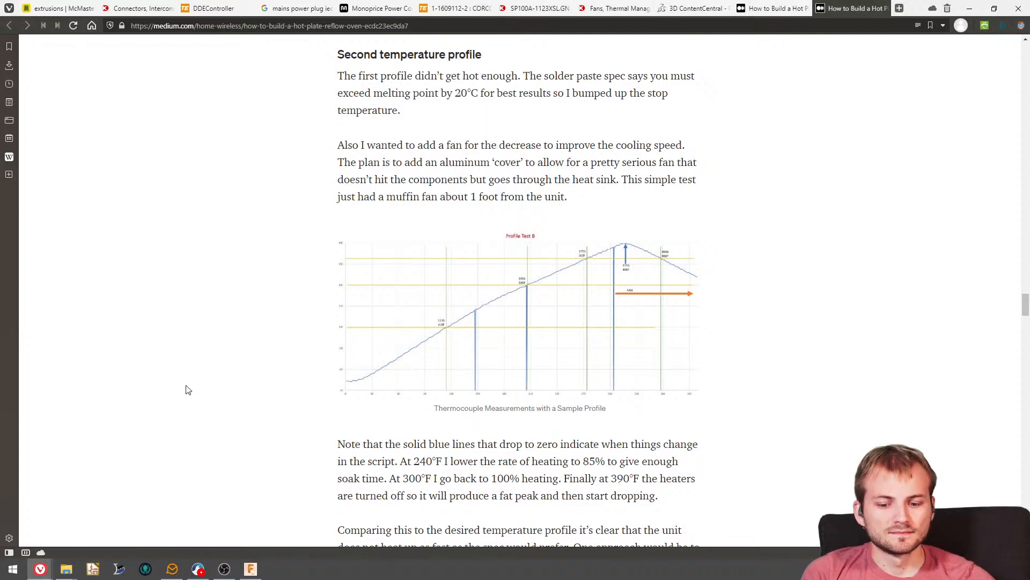
{"action": "left_click", "coordinate": [198, 568]}
{"action": "key", "text": "alt+Tab"}
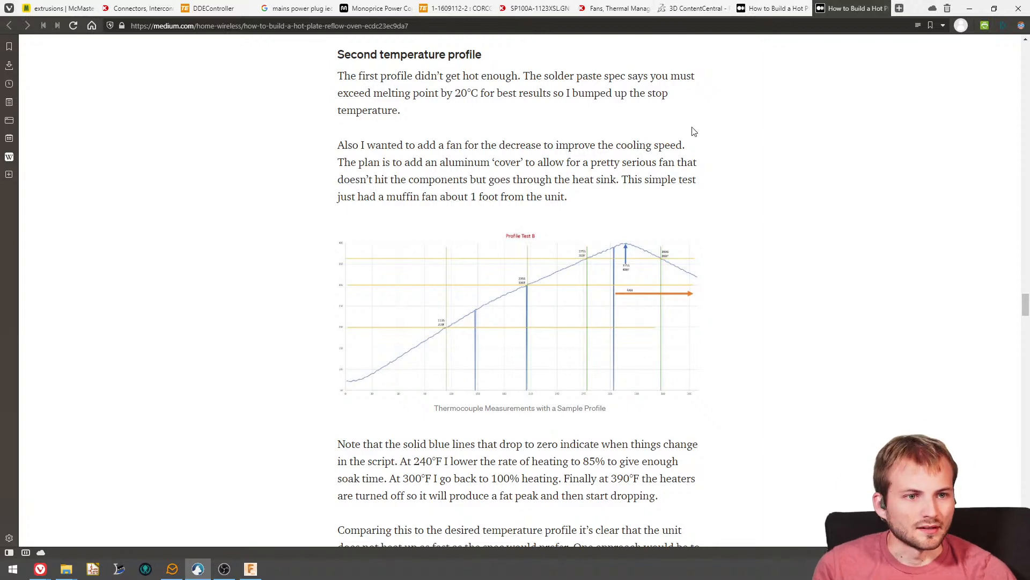
{"action": "left_click", "coordinate": [967, 9]}
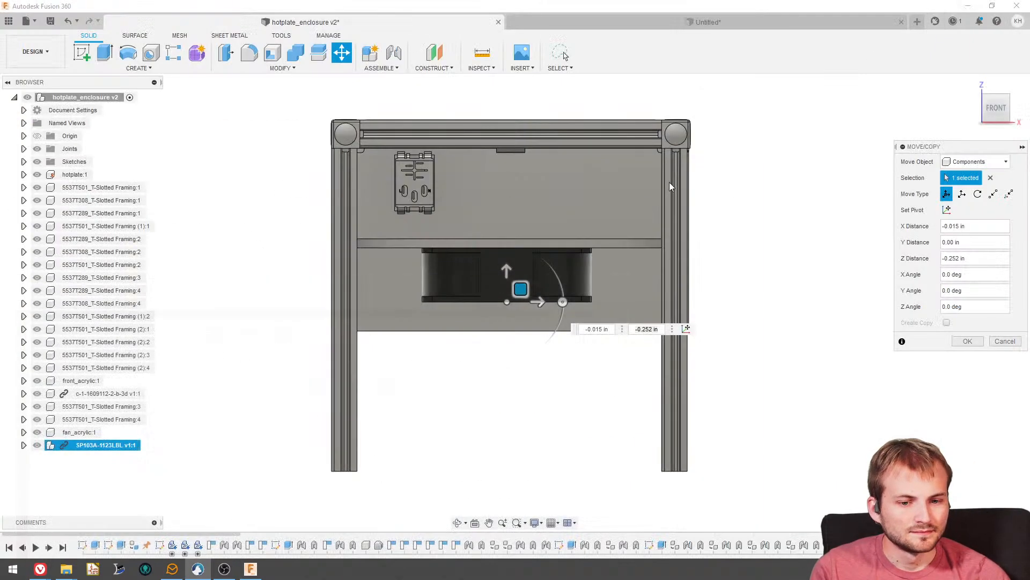
{"action": "scroll", "coordinate": [525, 255], "scroll_direction": "down", "scroll_amount": 1}
{"action": "middle_click_drag", "start_coordinate": [563, 350], "coordinate": [655, 378], "text": "shift"}
{"action": "left_click", "coordinate": [967, 342]}
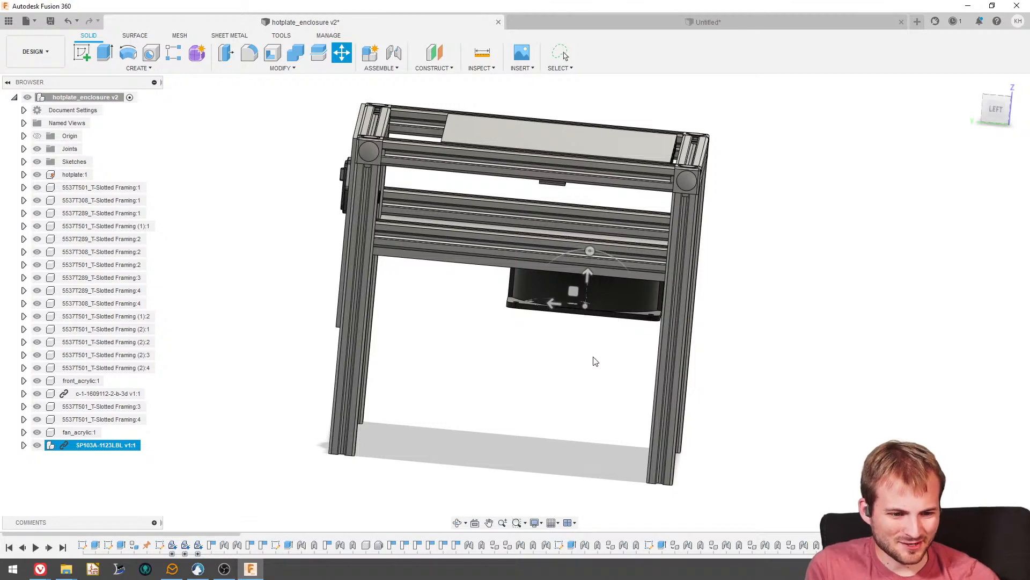
{"action": "key", "text": "Escape"}
- Measure the distance between two opposite side edges of the fan's lower flange, with mm as the secondary unit
{"action": "mouse_move", "coordinate": [595, 362]}
{"action": "middle_mouse_down", "text": "shift"}
{"action": "mouse_move", "coordinate": [585, 391]}
{"action": "mouse_move", "coordinate": [590, 366]}
{"action": "middle_mouse_up", "text": "shift"}
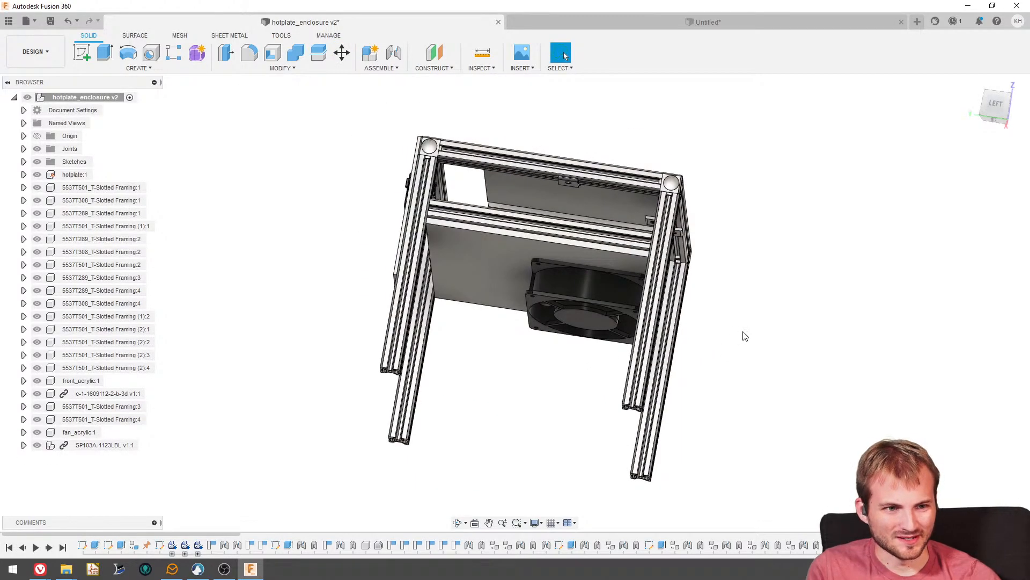
{"action": "scroll", "coordinate": [744, 336], "scroll_direction": "up", "scroll_amount": 3}
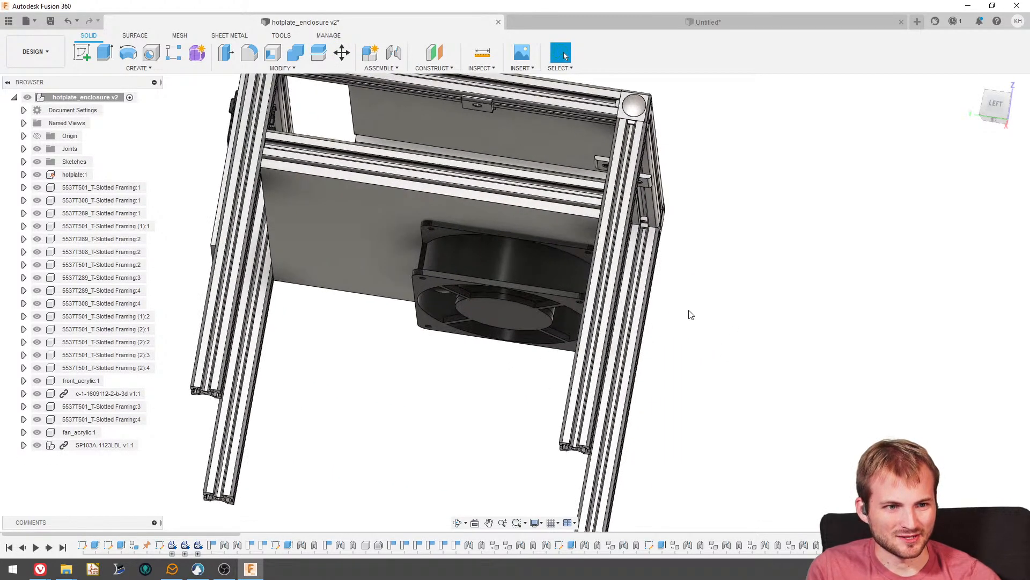
{"action": "left_click", "coordinate": [482, 53]}
{"action": "scroll", "coordinate": [505, 278], "scroll_direction": "up", "scroll_amount": 3}
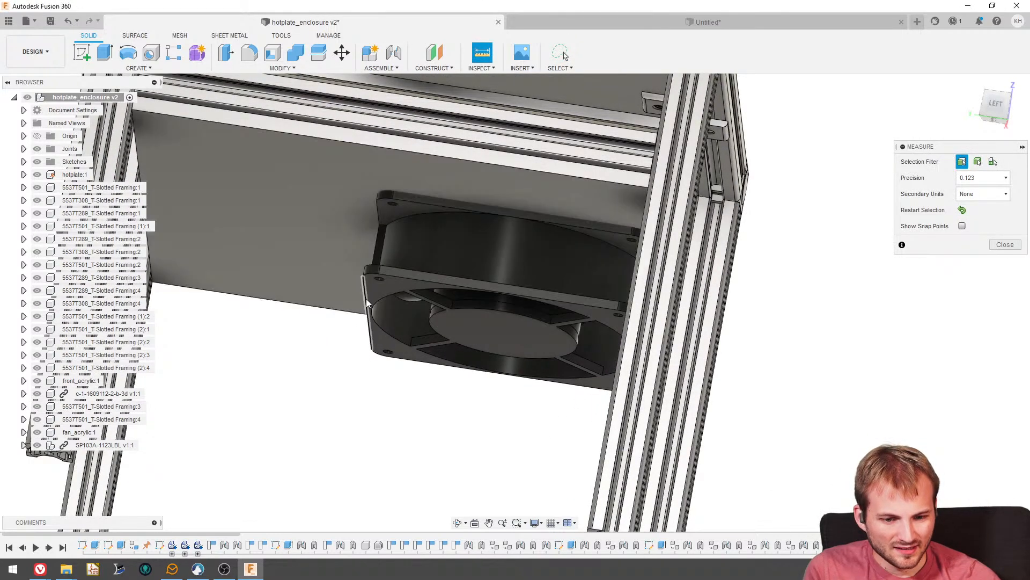
{"action": "left_click", "coordinate": [366, 303]}
{"action": "middle_click_drag", "start_coordinate": [366, 303], "coordinate": [632, 351], "text": "shift"}
{"action": "left_click", "coordinate": [633, 351]}
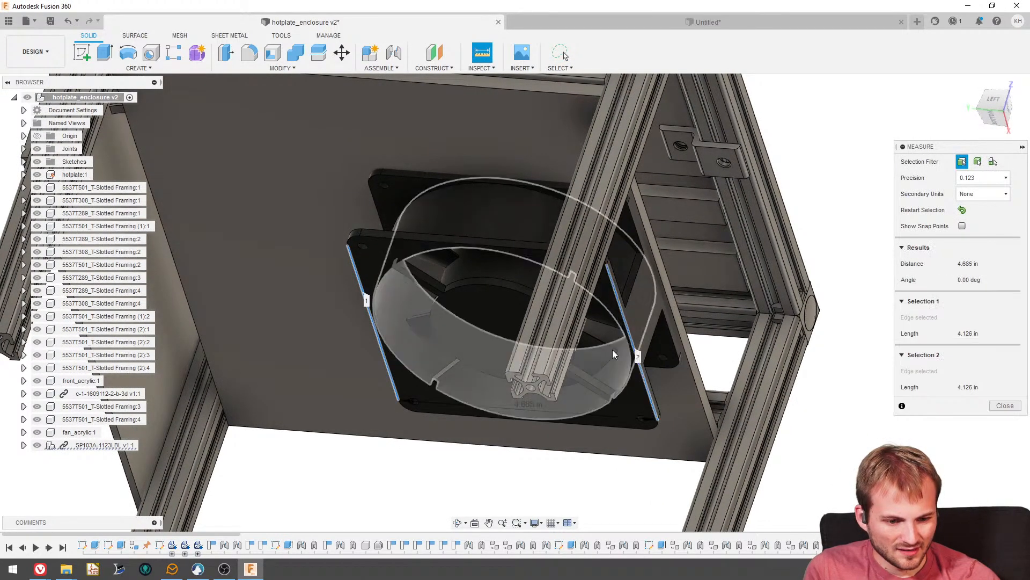
{"action": "left_click", "coordinate": [966, 194]}
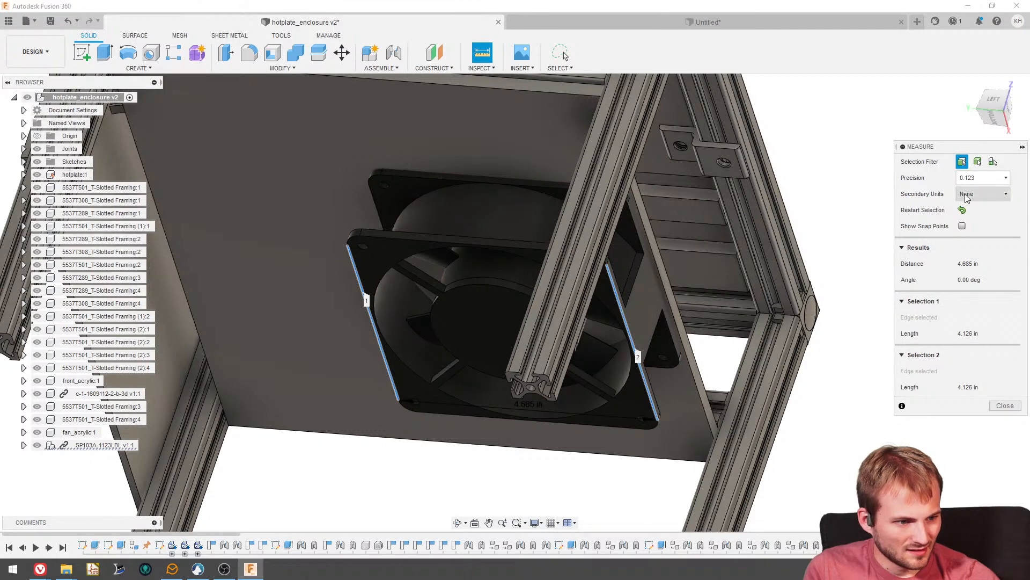
{"action": "left_click", "coordinate": [969, 223]}
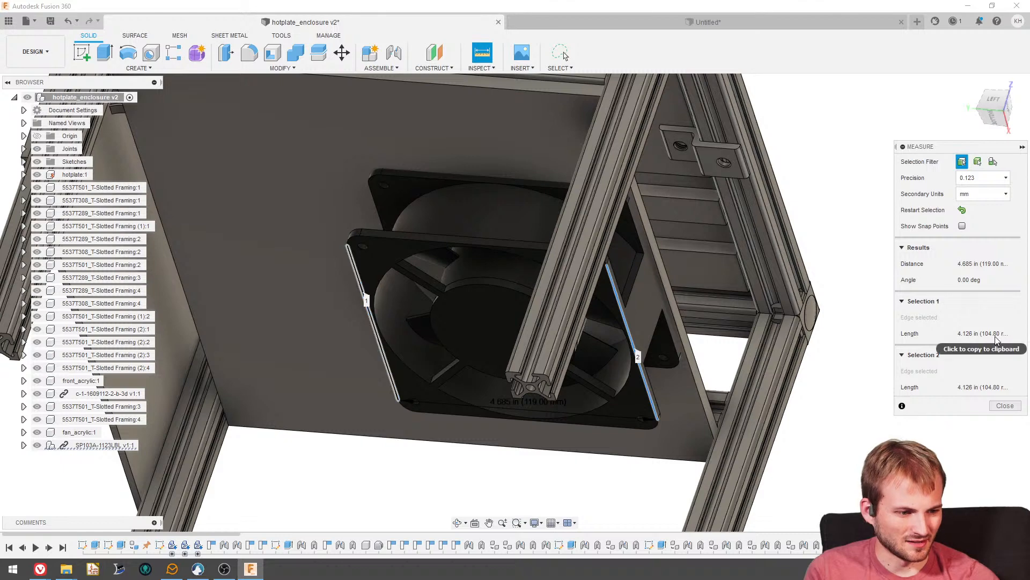
{"action": "left_click", "coordinate": [999, 406]}
- Inspect the enclosure from below, the side, above and the front to review the fan's placement beneath the shelf
{"action": "scroll", "coordinate": [484, 291], "scroll_direction": "down", "scroll_amount": 5}
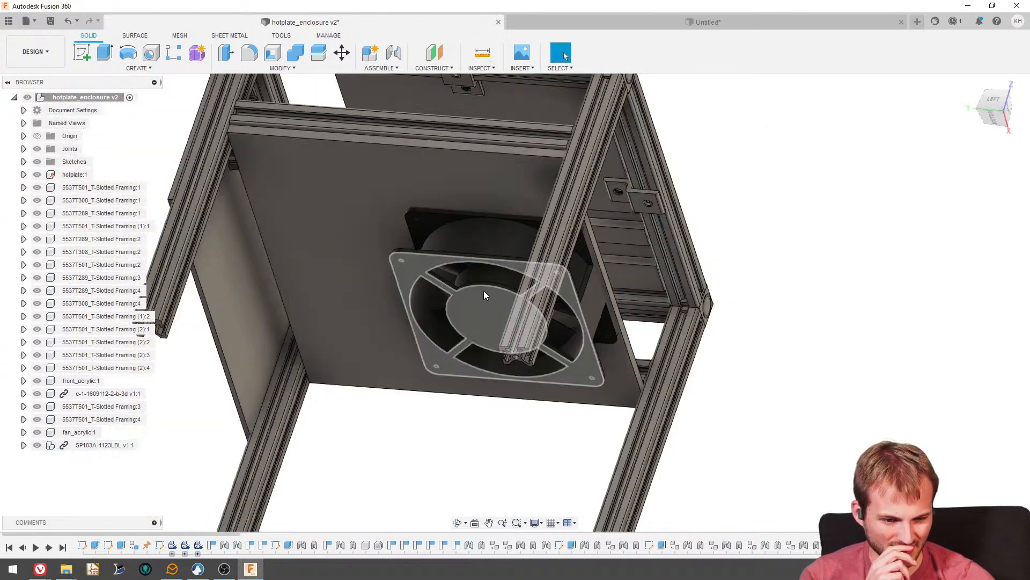
{"action": "middle_click_drag", "start_coordinate": [485, 269], "coordinate": [452, 315], "text": "shift"}
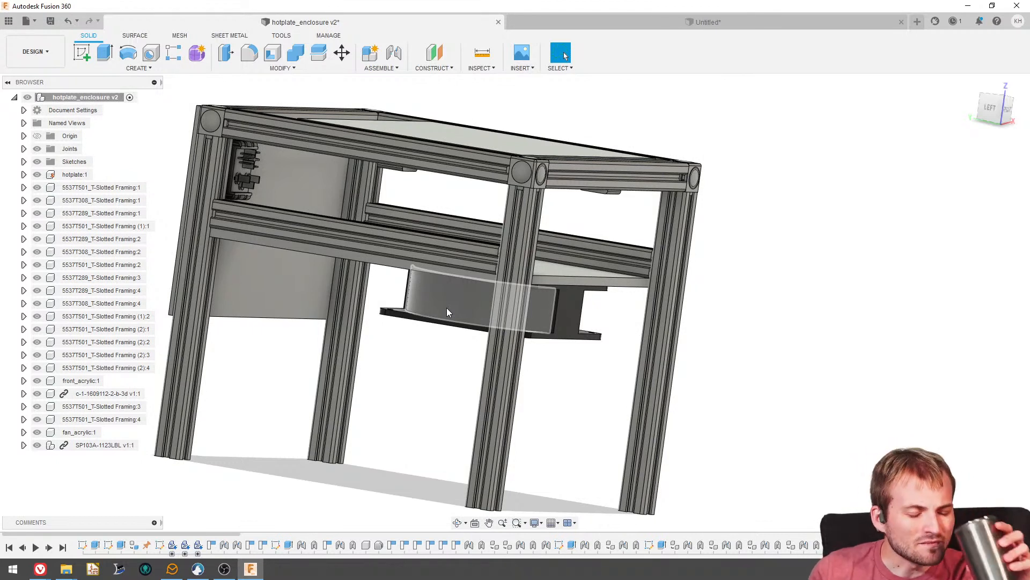
{"action": "middle_click_drag", "start_coordinate": [447, 307], "coordinate": [656, 391], "text": "shift"}
{"action": "left_click_drag", "start_coordinate": [576, 397], "coordinate": [485, 396]}
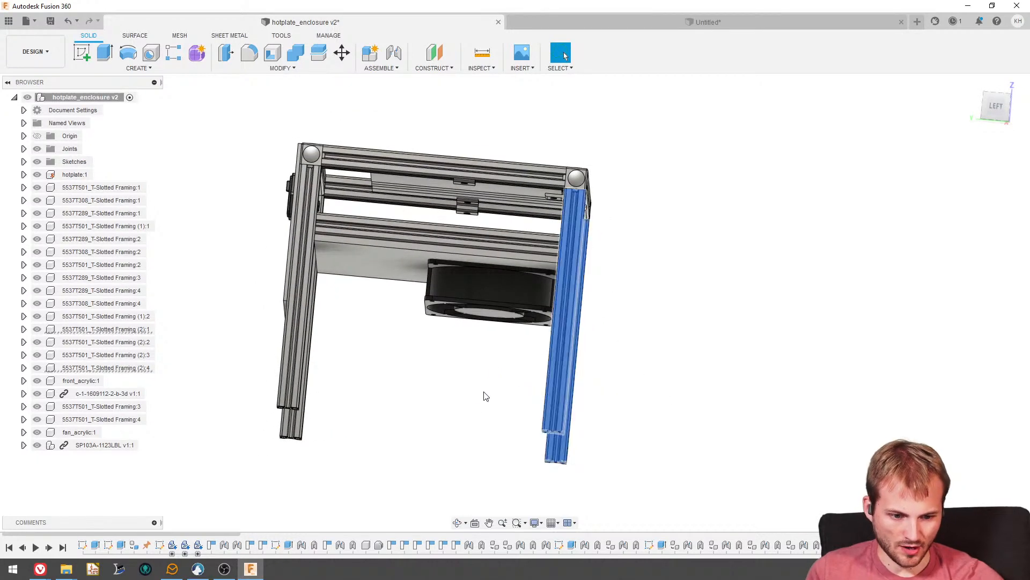
{"action": "middle_click_drag", "start_coordinate": [469, 382], "coordinate": [461, 418], "text": "shift"}
{"action": "left_click", "coordinate": [420, 425]}
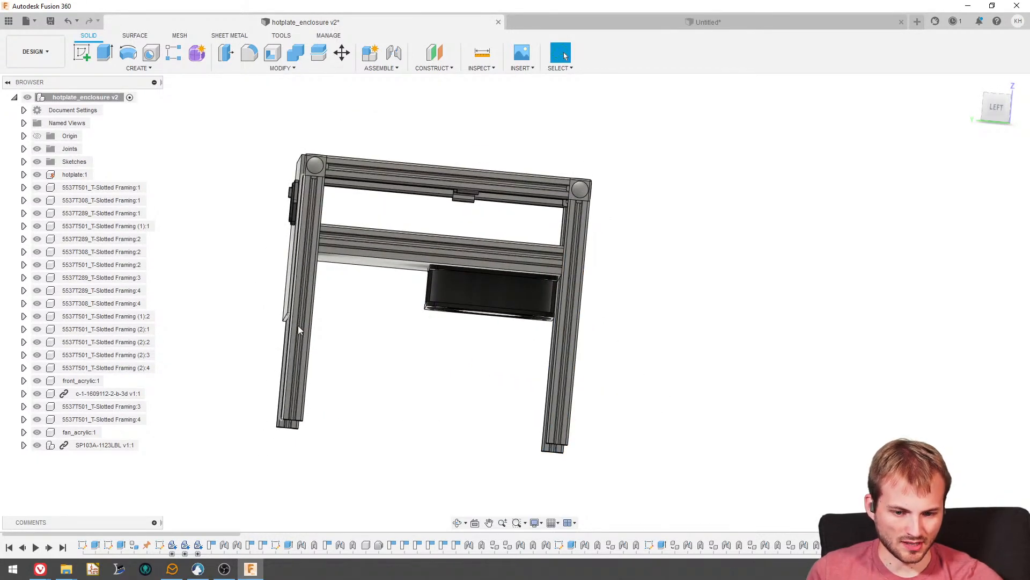
{"action": "middle_click_drag", "start_coordinate": [303, 323], "coordinate": [322, 365], "text": "shift"}
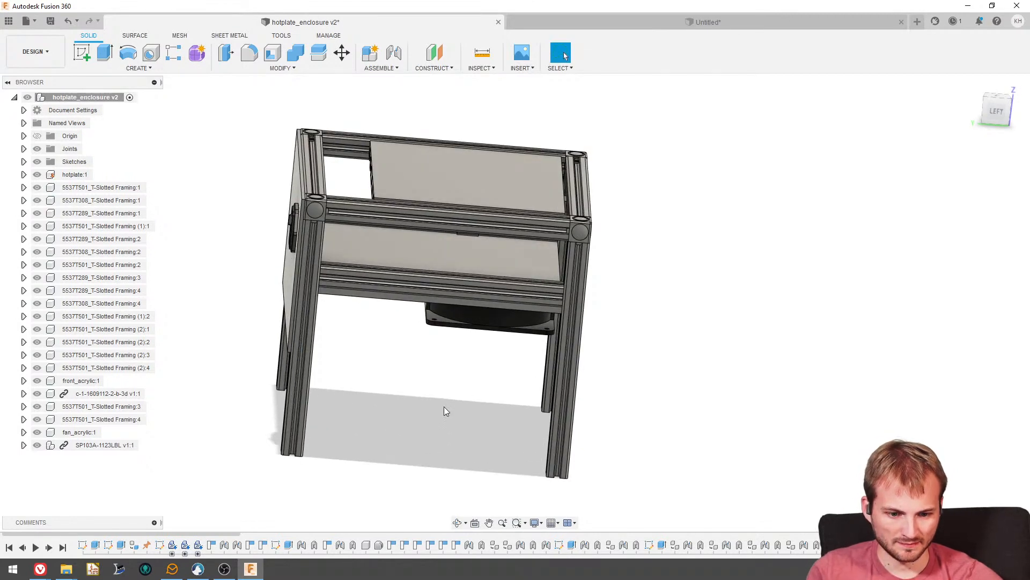
{"action": "middle_click_drag", "start_coordinate": [453, 344], "coordinate": [425, 340], "text": "shift"}
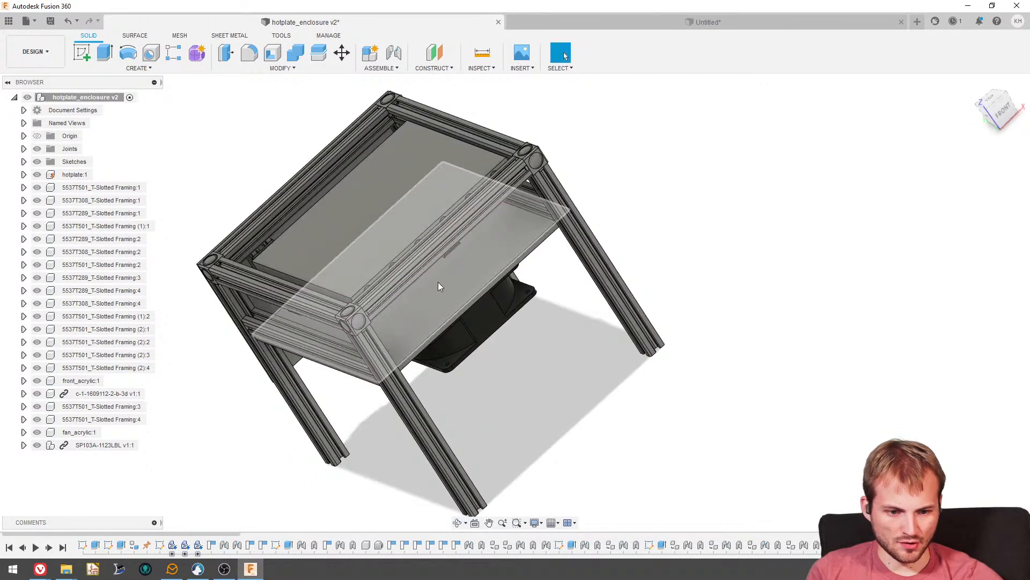
{"action": "middle_click_drag", "start_coordinate": [430, 300], "coordinate": [478, 338], "text": "shift"}
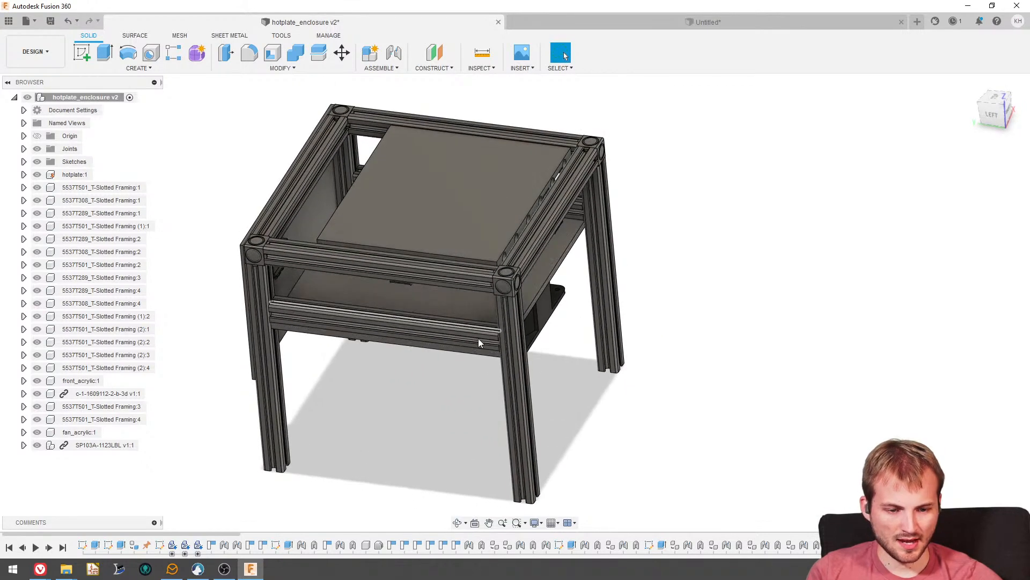
{"action": "middle_click_drag", "start_coordinate": [484, 231], "coordinate": [488, 252], "text": "shift"}
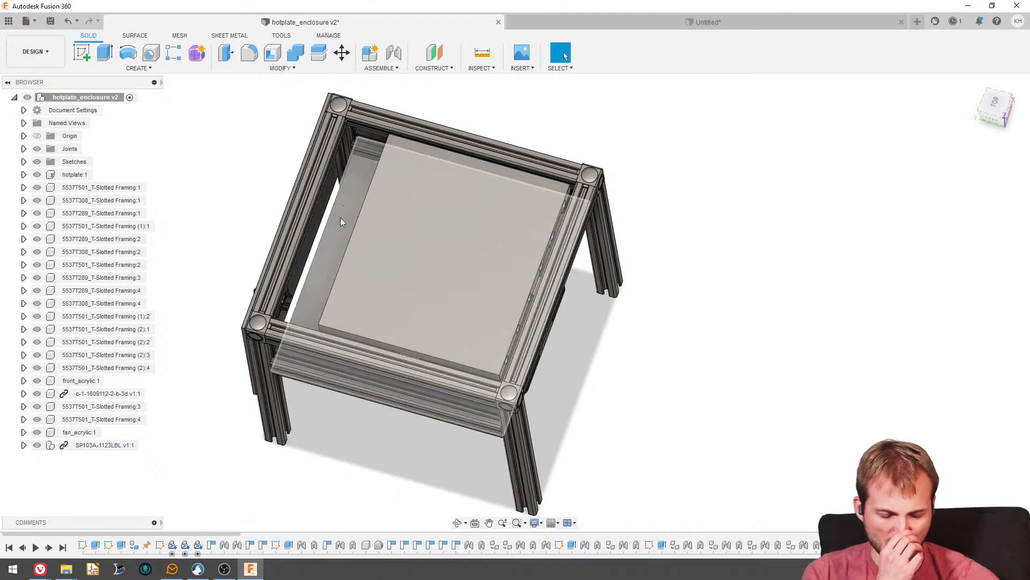
{"action": "middle_click_drag", "start_coordinate": [433, 254], "coordinate": [242, 346], "text": "shift"}
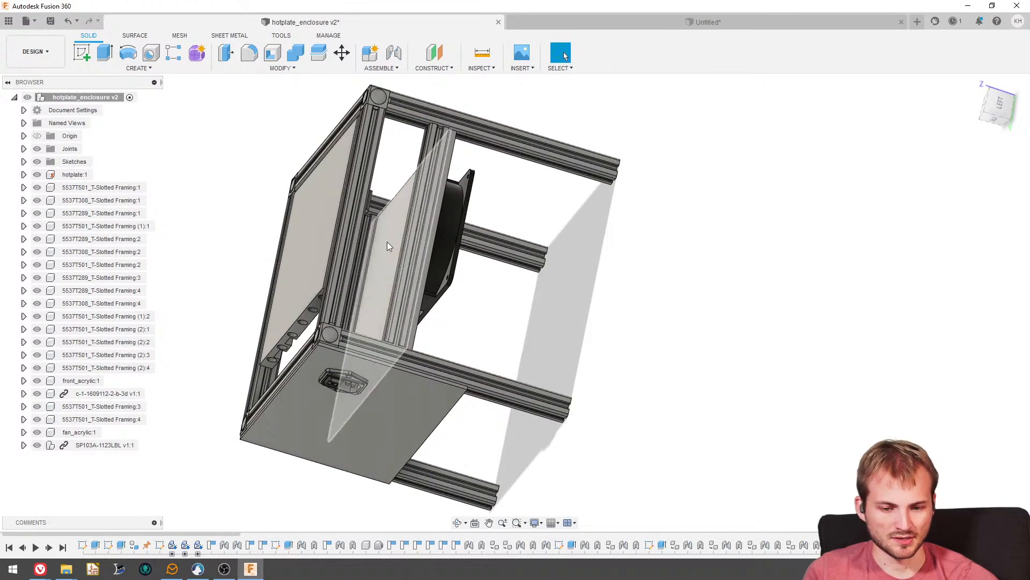
{"action": "middle_click_drag", "start_coordinate": [388, 241], "coordinate": [588, 144], "text": "shift"}
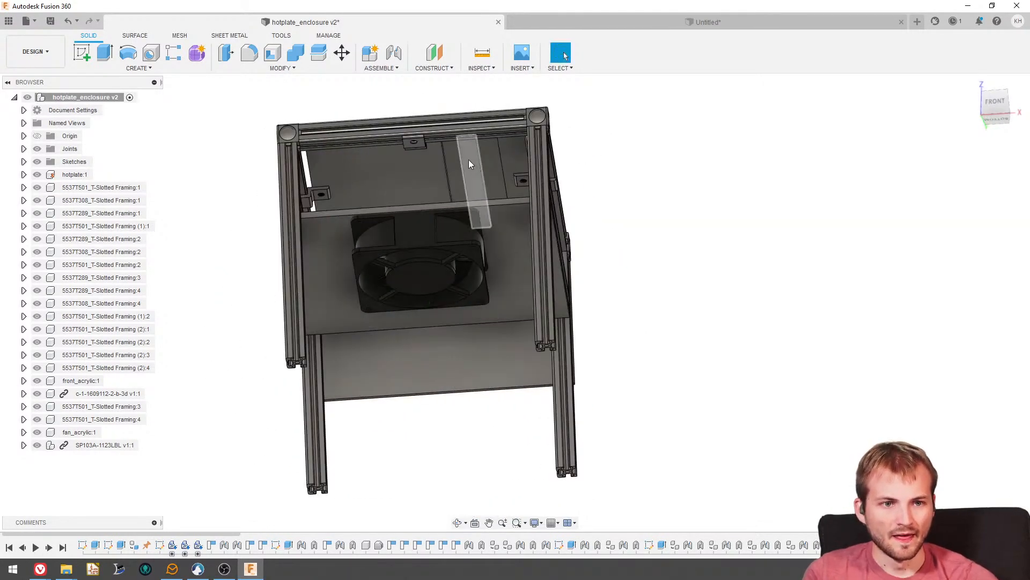
- Examine the fan, the shelf and the power inlet panel of the enclosure from below, the back, the left side and the front corner
{"action": "scroll", "coordinate": [468, 159], "scroll_direction": "up", "scroll_amount": 3}
{"action": "left_click_drag", "start_coordinate": [445, 162], "coordinate": [498, 169]}
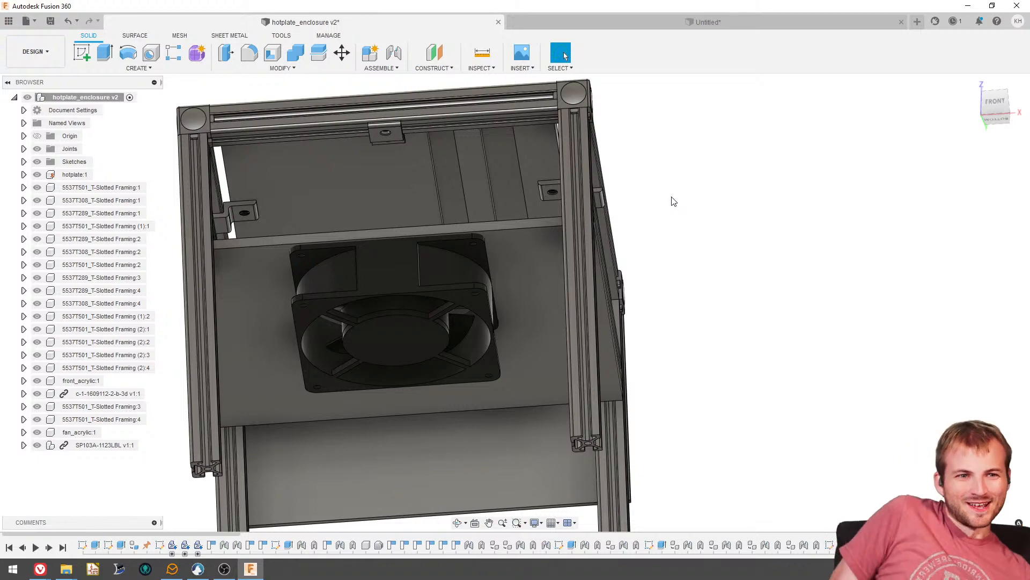
{"action": "scroll", "coordinate": [720, 232], "scroll_direction": "down", "scroll_amount": 3}
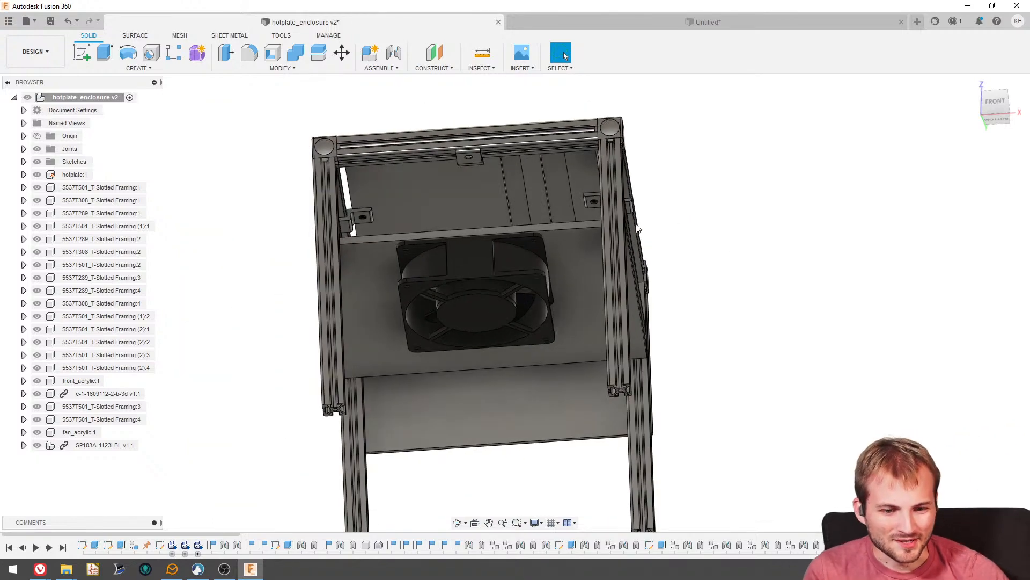
{"action": "middle_click_drag", "start_coordinate": [620, 161], "coordinate": [457, 278], "text": "shift"}
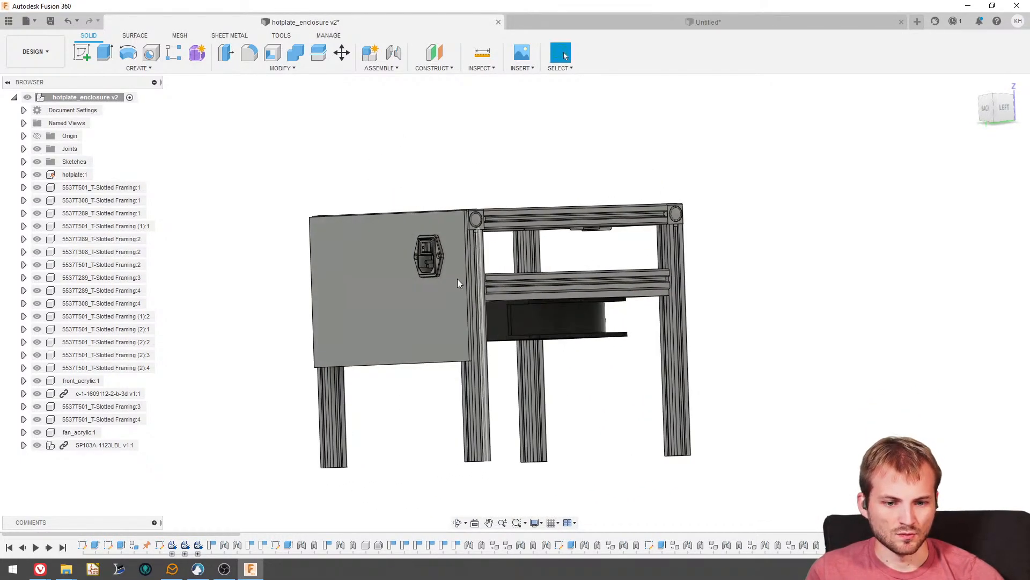
{"action": "middle_click_drag", "start_coordinate": [437, 320], "coordinate": [343, 269], "text": "shift"}
{"action": "scroll", "coordinate": [353, 270], "scroll_direction": "up", "scroll_amount": 10}
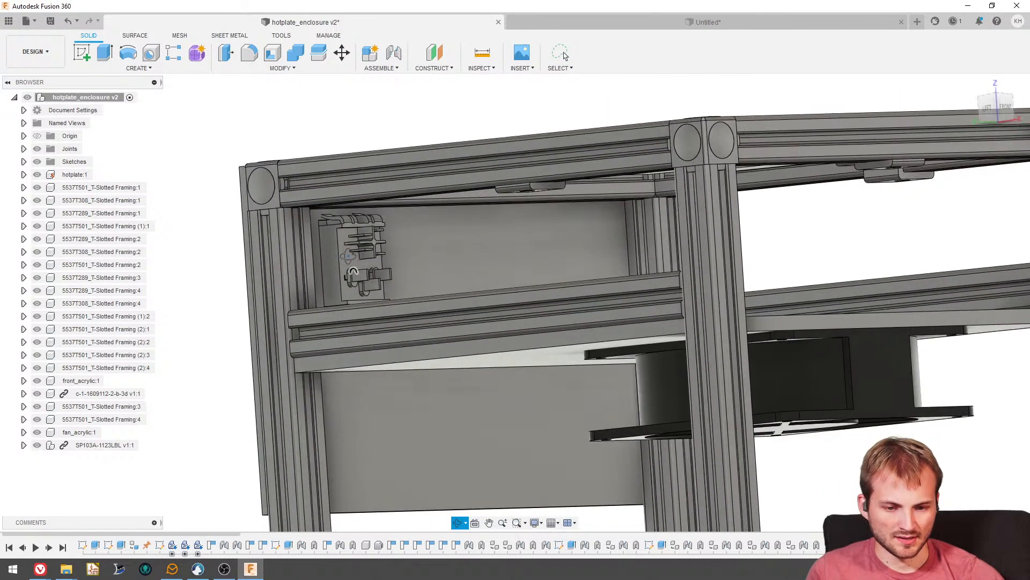
{"action": "middle_click_drag", "start_coordinate": [343, 262], "coordinate": [359, 224], "text": "shift"}
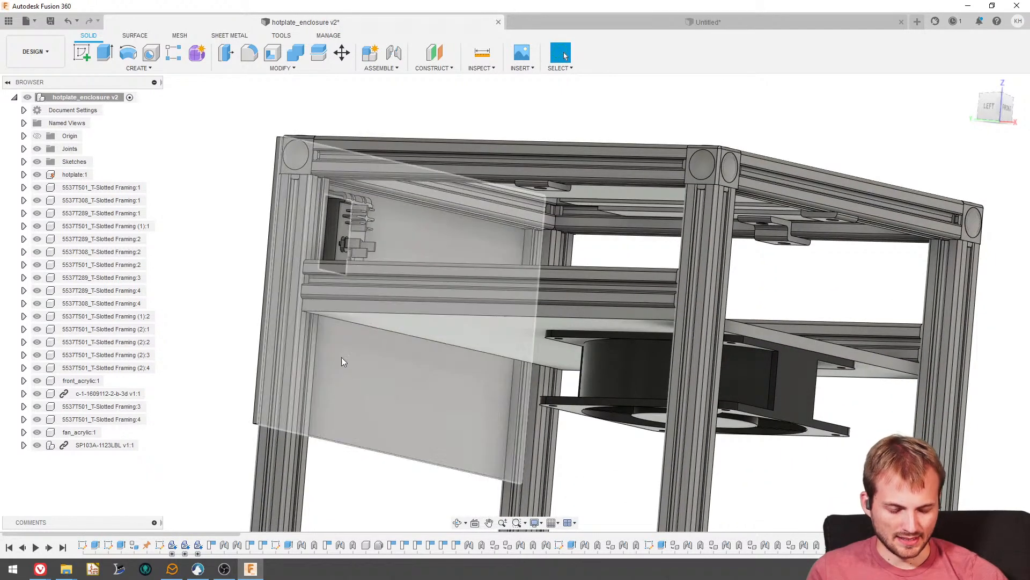
{"action": "middle_click_drag", "start_coordinate": [490, 320], "coordinate": [497, 336], "text": "shift"}
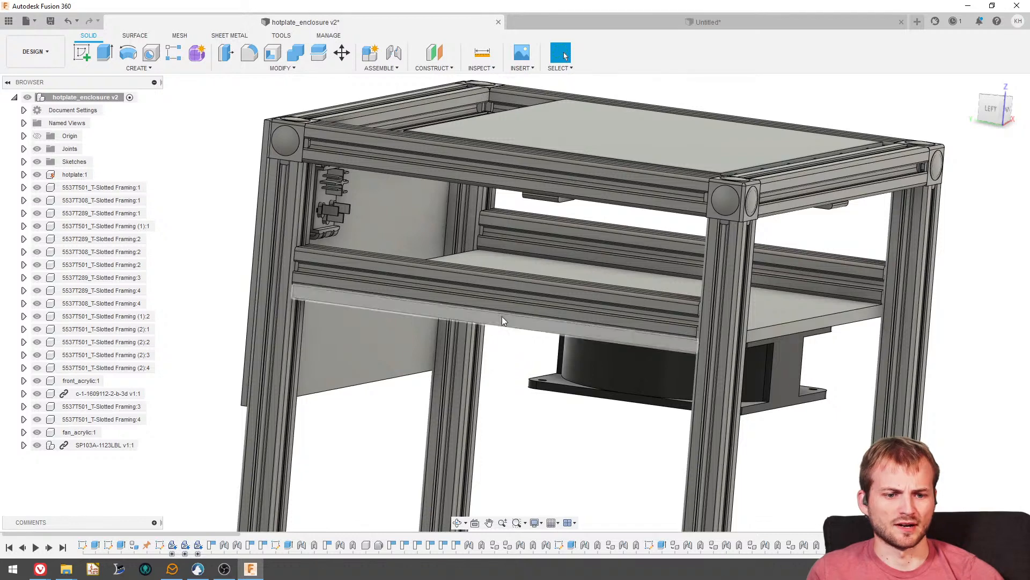
{"action": "middle_click_drag", "start_coordinate": [503, 315], "coordinate": [667, 272], "text": "shift"}
{"action": "left_click", "coordinate": [989, 110]}
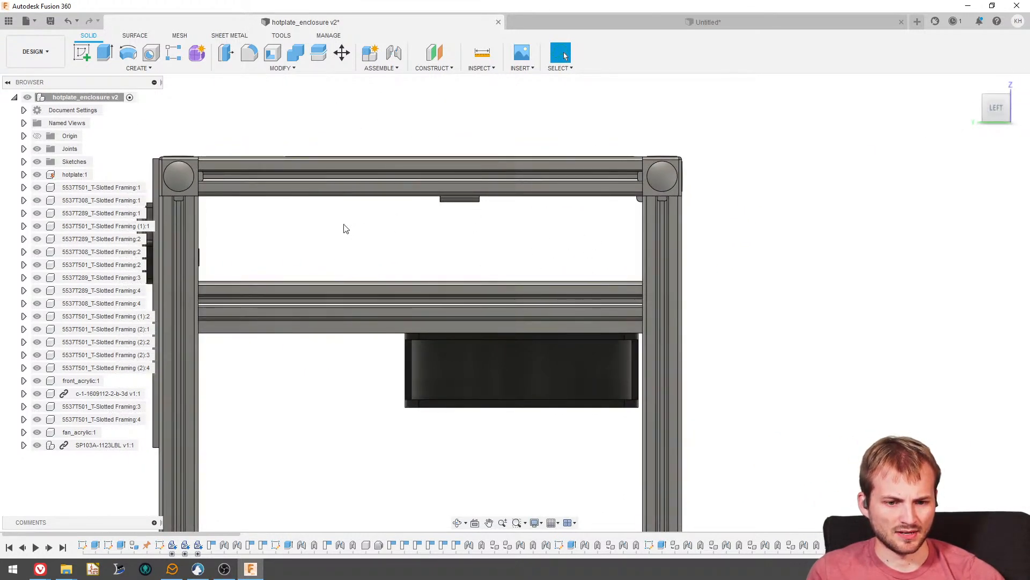
{"action": "middle_click_drag", "start_coordinate": [460, 249], "coordinate": [491, 267], "text": "shift"}
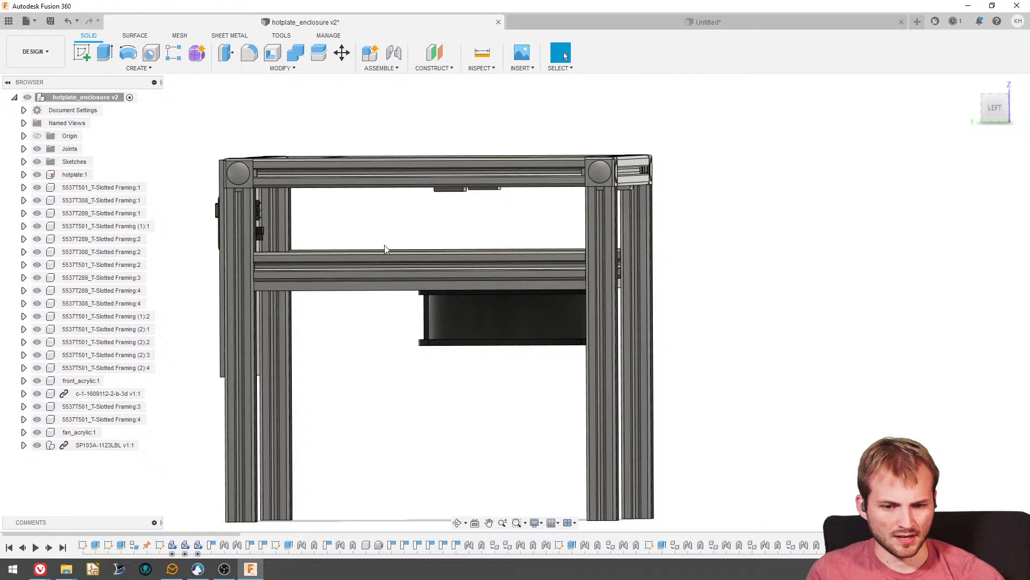
{"action": "middle_click_drag", "start_coordinate": [386, 246], "coordinate": [344, 235], "text": "shift"}
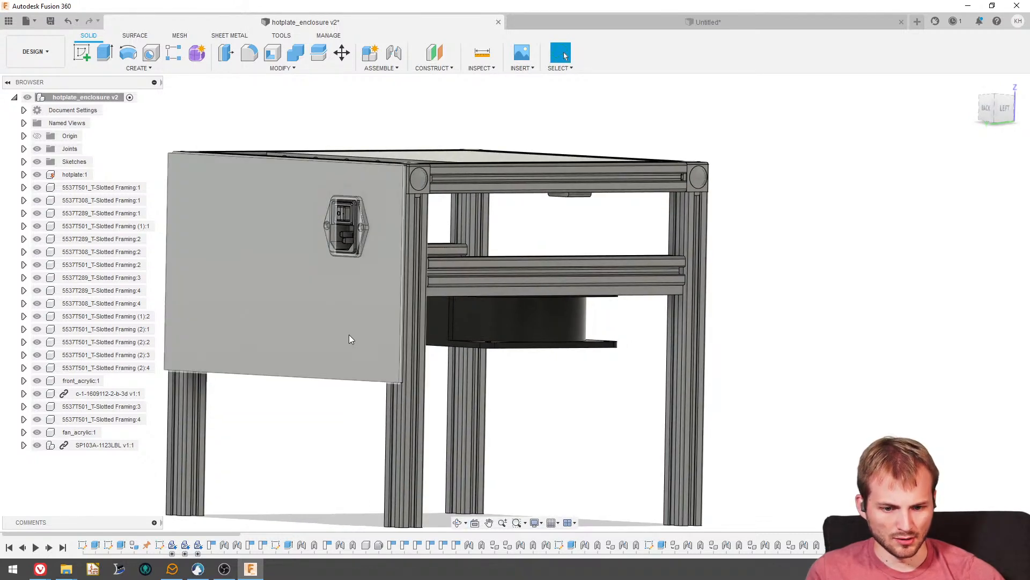
{"action": "middle_click_drag", "start_coordinate": [349, 333], "coordinate": [287, 243], "text": "shift"}
- Undo the last component displacement and rigidly join the acrylic fan shelf to the adjacent T-slotted side rail with an as-built joint
{"action": "left_click_drag", "start_coordinate": [309, 288], "coordinate": [339, 369]}
{"action": "key", "text": "ctrl+z"}
{"action": "scroll", "coordinate": [355, 360], "scroll_direction": "down", "scroll_amount": 3}
{"action": "middle_click_drag", "start_coordinate": [400, 346], "coordinate": [375, 161], "text": "shift"}
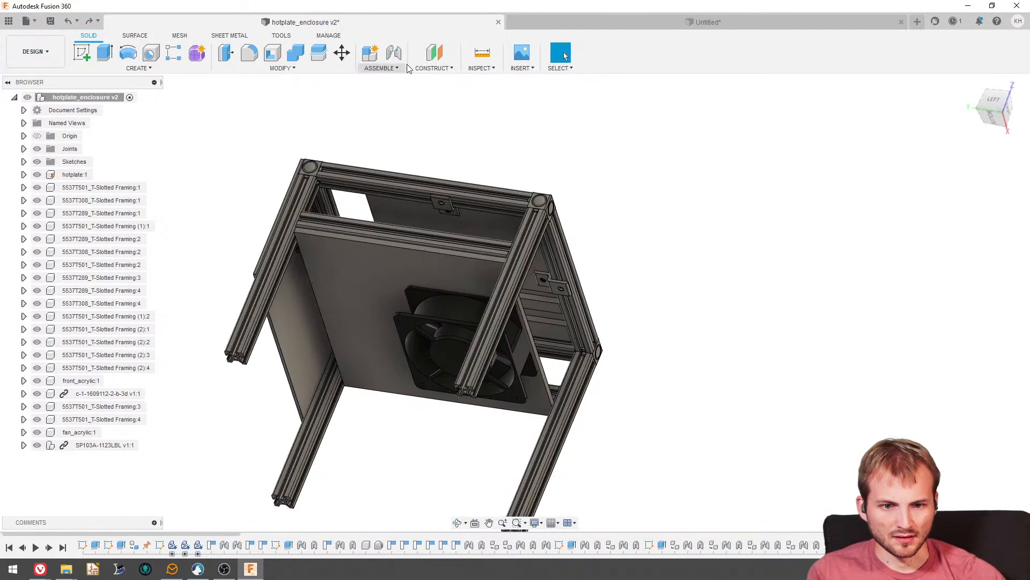
{"action": "left_click", "coordinate": [381, 68]}
{"action": "left_click", "coordinate": [389, 103]}
{"action": "left_click", "coordinate": [345, 268]}
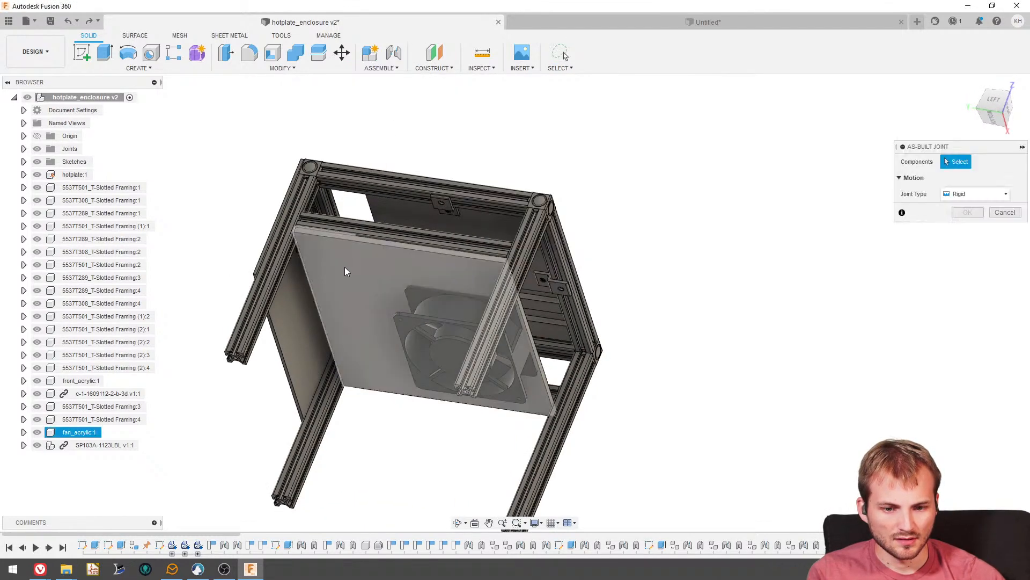
{"action": "scroll", "coordinate": [341, 250], "scroll_direction": "up", "scroll_amount": 3}
{"action": "left_click", "coordinate": [327, 219]}
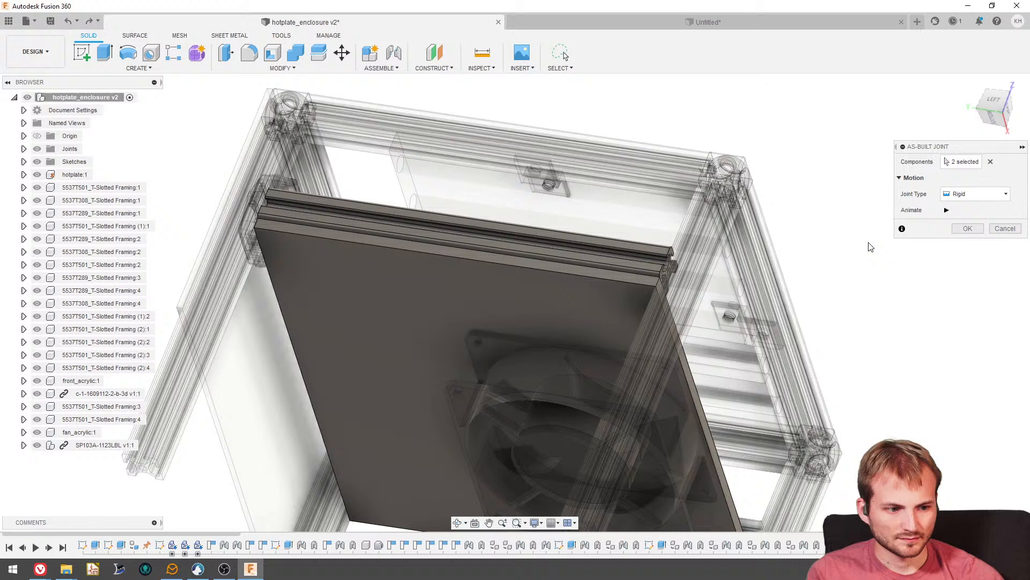
{"action": "left_click", "coordinate": [965, 226]}
- Inspect the enclosure's underside, side and top, comparing the hot plate opening with the shelf and the fan beneath it
{"action": "scroll", "coordinate": [434, 224], "scroll_direction": "down", "scroll_amount": 2}
{"action": "middle_click_drag", "start_coordinate": [434, 225], "coordinate": [368, 252], "text": "shift"}
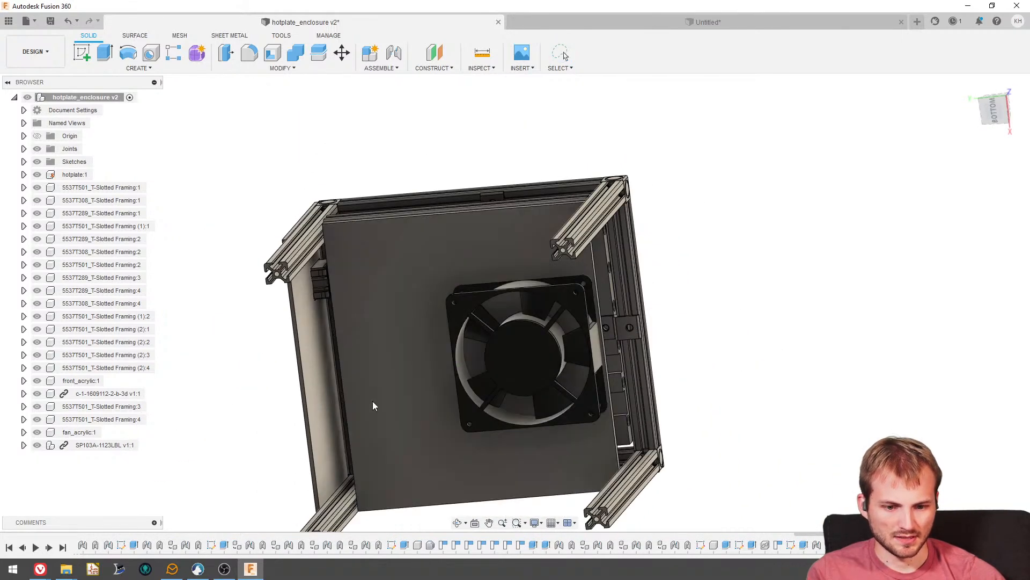
{"action": "mouse_move", "coordinate": [269, 415]}
{"action": "left_mouse_down"}
{"action": "mouse_move", "coordinate": [414, 291]}
{"action": "mouse_move", "coordinate": [402, 441]}
{"action": "mouse_move", "coordinate": [413, 368]}
{"action": "mouse_move", "coordinate": [408, 280]}
{"action": "mouse_move", "coordinate": [399, 284]}
{"action": "left_mouse_up"}
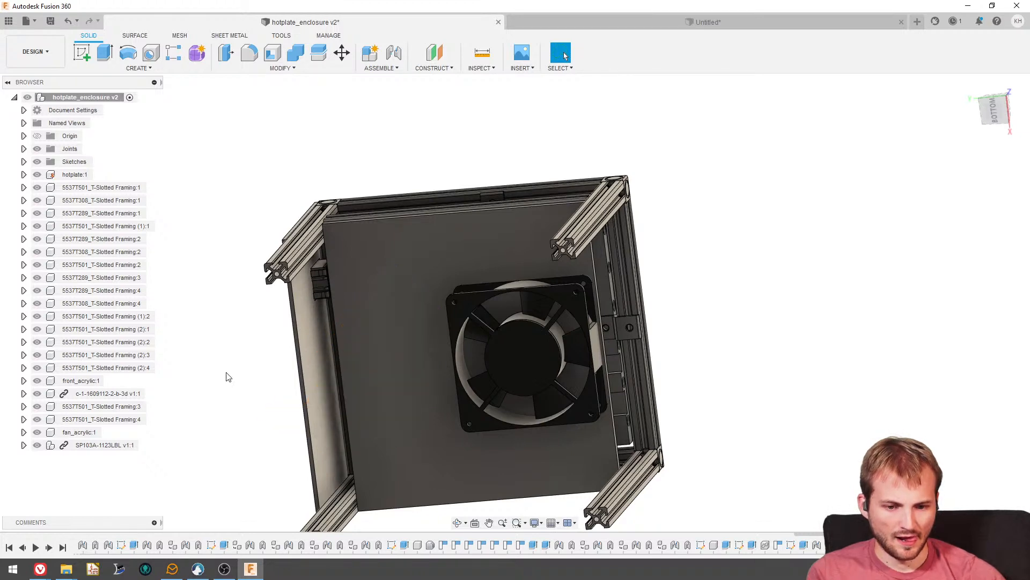
{"action": "mouse_move", "coordinate": [308, 324]}
{"action": "middle_mouse_down", "text": "shift"}
{"action": "mouse_move", "coordinate": [308, 275]}
{"action": "mouse_move", "coordinate": [354, 334]}
{"action": "mouse_move", "coordinate": [355, 277]}
{"action": "mouse_move", "coordinate": [349, 322]}
{"action": "mouse_move", "coordinate": [363, 380]}
{"action": "middle_mouse_up", "text": "shift"}
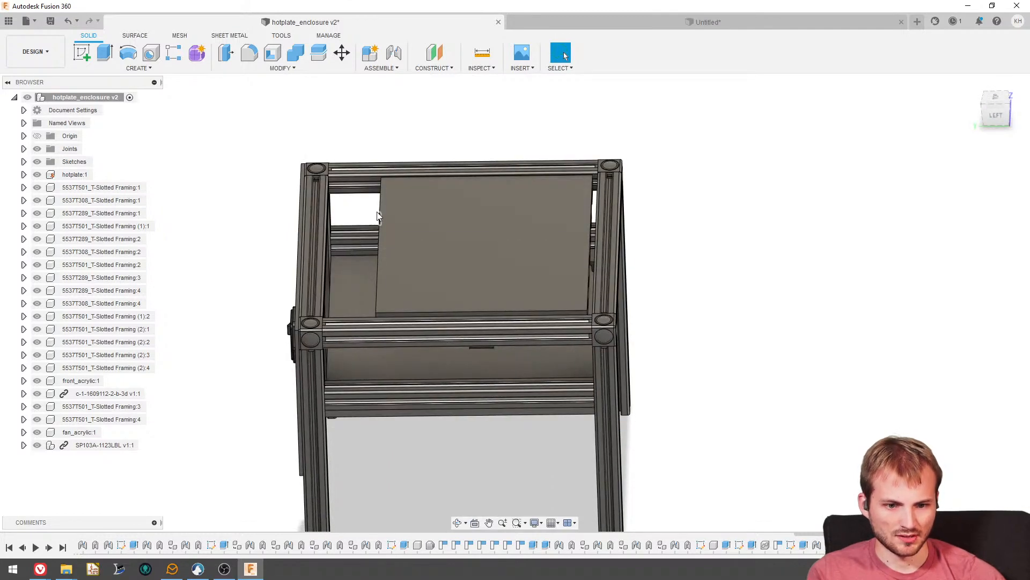
{"action": "middle_click_drag", "start_coordinate": [392, 218], "coordinate": [383, 208], "text": "shift"}
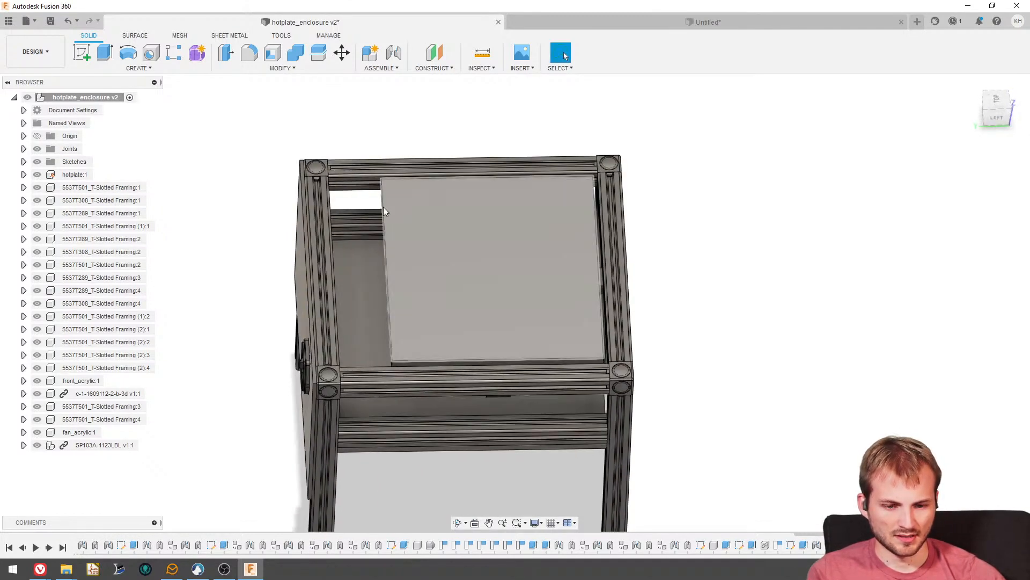
{"action": "middle_click_drag", "start_coordinate": [350, 282], "coordinate": [391, 257], "text": "shift"}
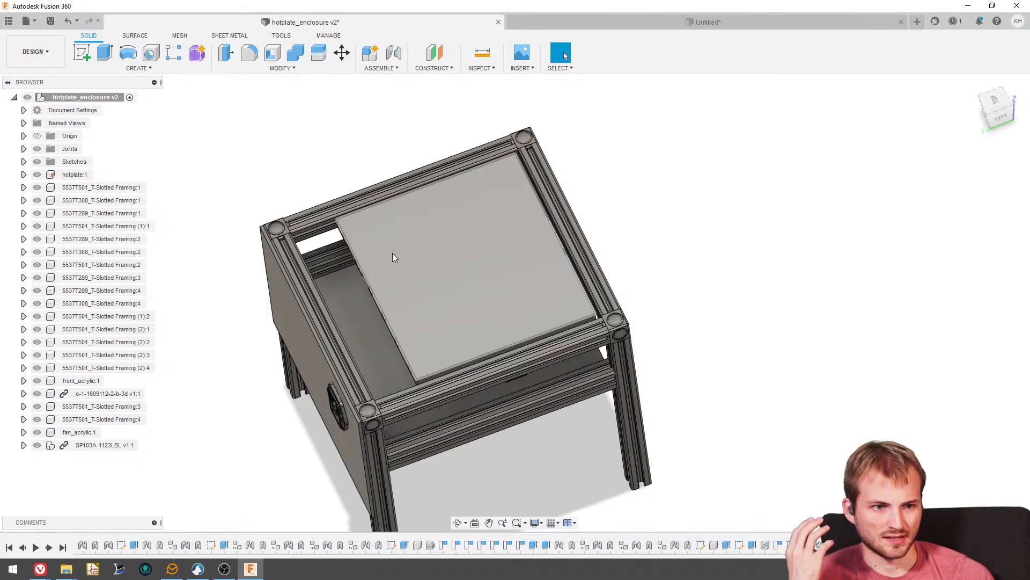
{"action": "middle_click_drag", "start_coordinate": [373, 307], "coordinate": [356, 256], "text": "shift"}
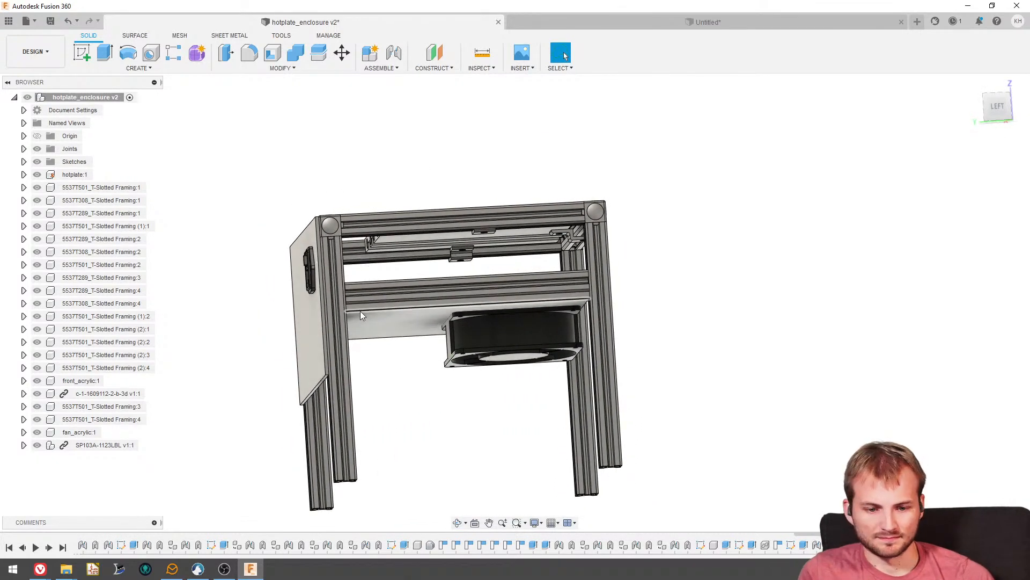
{"action": "middle_click_drag", "start_coordinate": [361, 315], "coordinate": [400, 371], "text": "shift"}
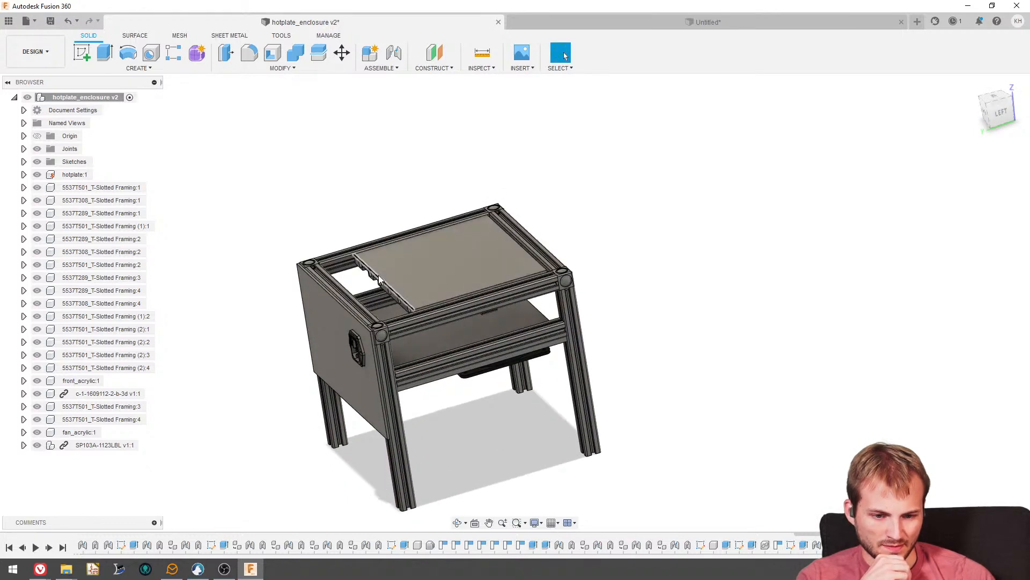
{"action": "middle_click_drag", "start_coordinate": [388, 270], "coordinate": [377, 340], "text": "shift"}
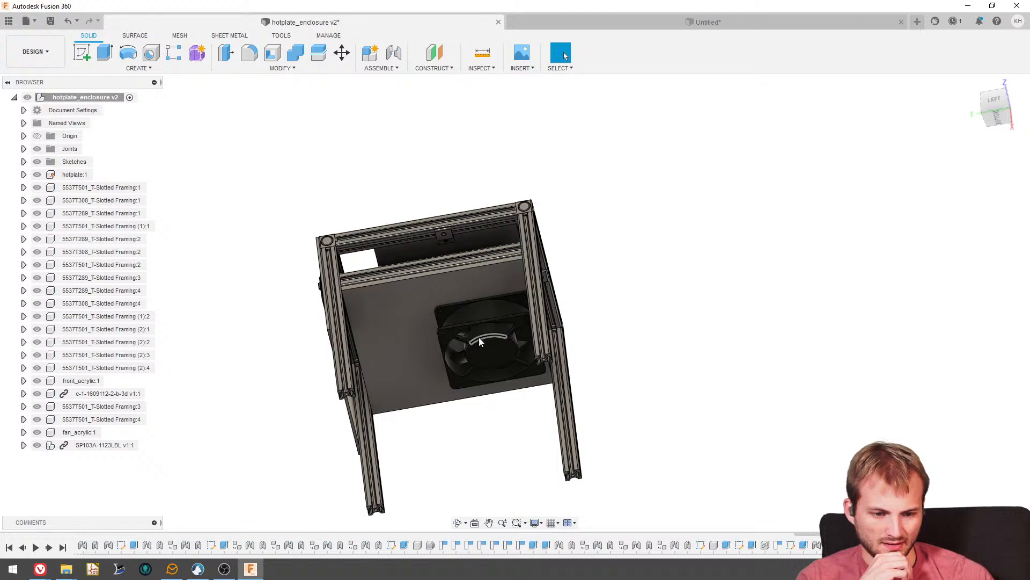
- Review the space between the hot plate, shelf and fan from the front, the left side and the front corner
{"action": "middle_click_drag", "start_coordinate": [478, 337], "coordinate": [479, 312], "text": "shift"}
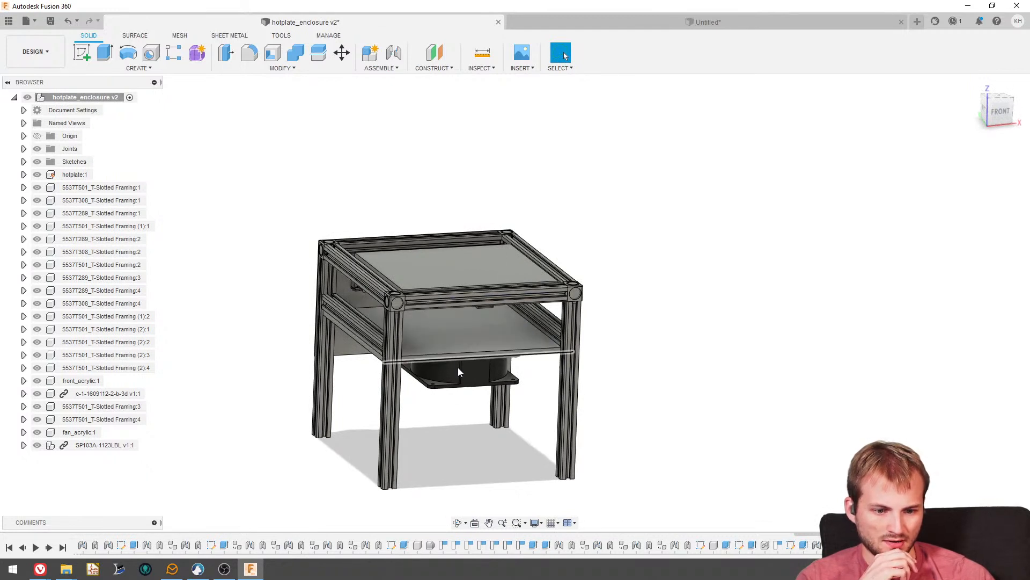
{"action": "middle_click_drag", "start_coordinate": [459, 367], "coordinate": [436, 340], "text": "shift"}
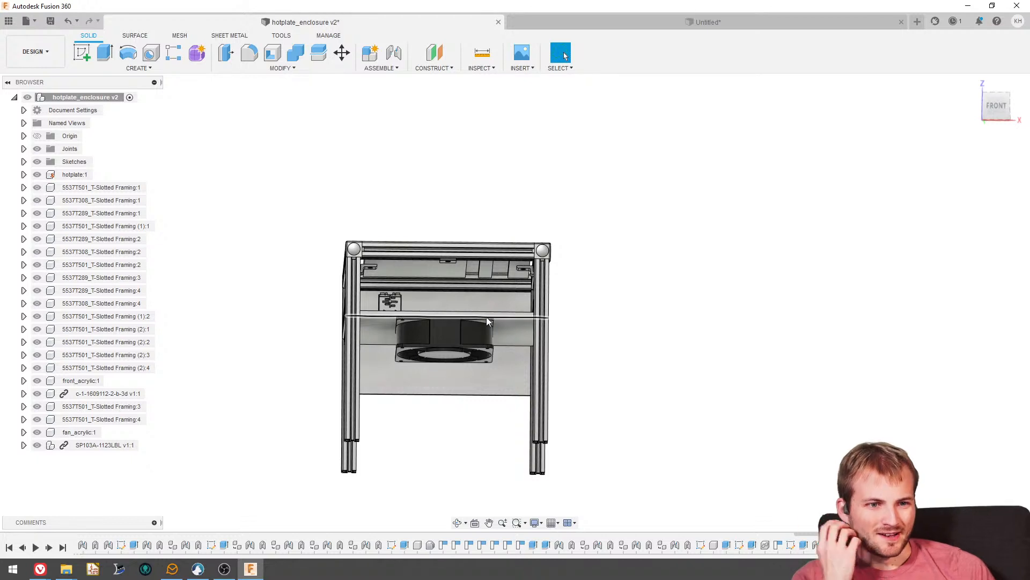
{"action": "middle_click_drag", "start_coordinate": [467, 301], "coordinate": [525, 326], "text": "shift"}
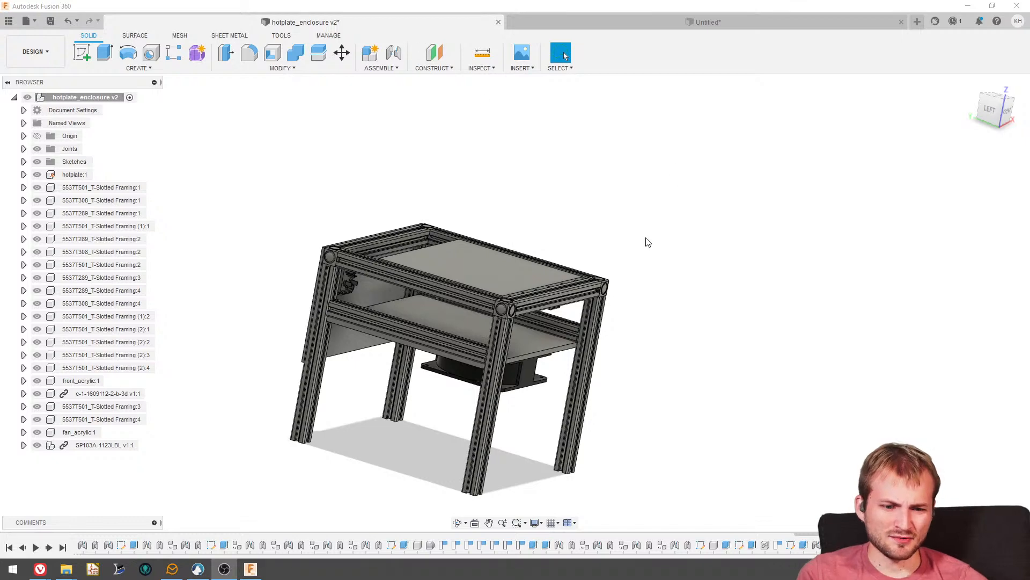
{"action": "mouse_move", "coordinate": [407, 222]}
{"action": "middle_mouse_down", "text": "shift"}
{"action": "mouse_move", "coordinate": [402, 210]}
{"action": "mouse_move", "coordinate": [410, 237]}
{"action": "middle_mouse_up", "text": "shift"}
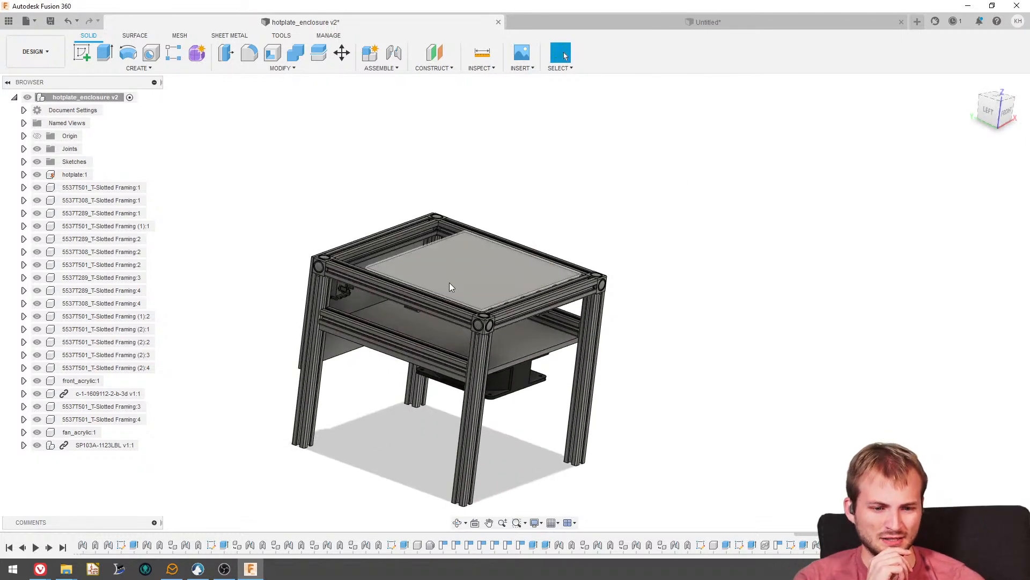
{"action": "middle_click_drag", "start_coordinate": [450, 285], "coordinate": [473, 263], "text": "shift"}
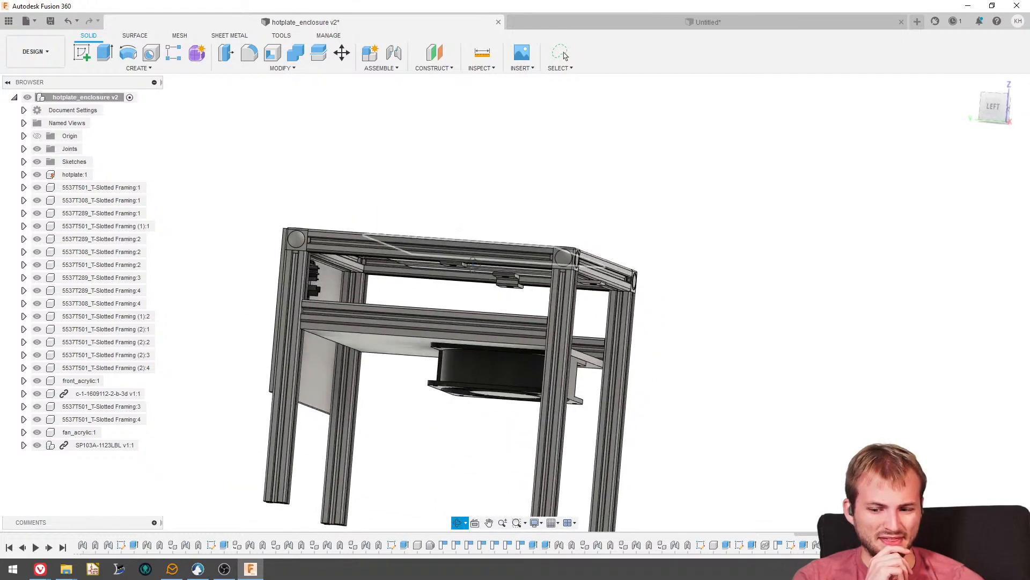
{"action": "middle_click_drag", "start_coordinate": [476, 299], "coordinate": [462, 311], "text": "shift"}
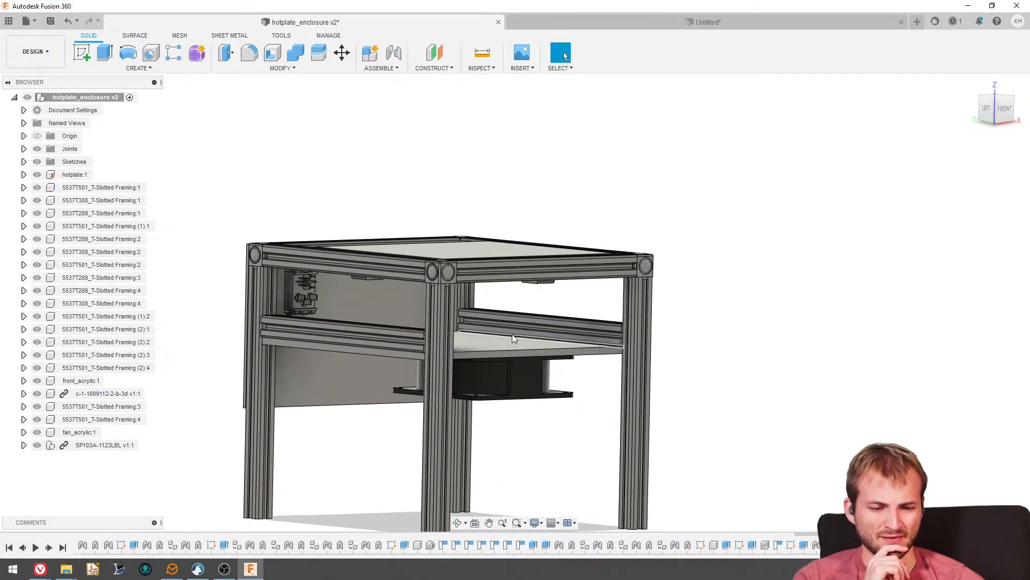
{"action": "middle_click_drag", "start_coordinate": [512, 334], "coordinate": [519, 352], "text": "shift"}
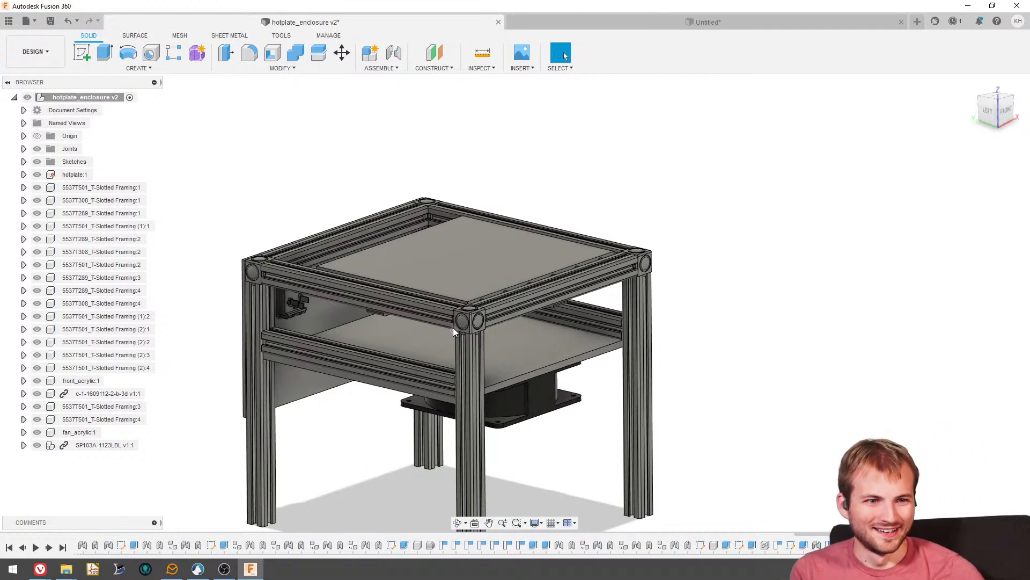
{"action": "middle_click_drag", "start_coordinate": [452, 320], "coordinate": [532, 121], "text": "shift"}
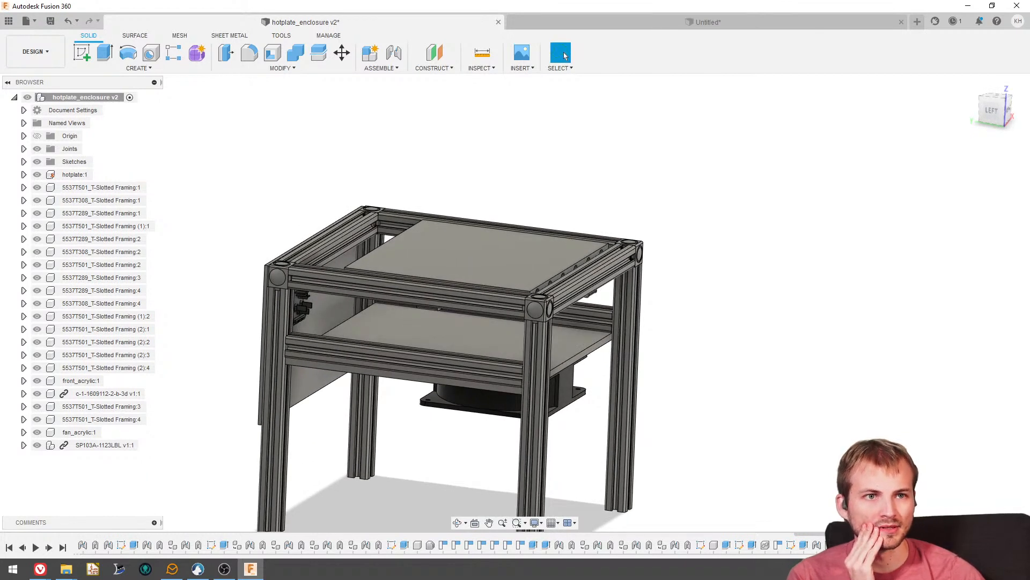
- Bring up the browser window with the chart, move it to the other monitor, and return to the hotplate enclosure in Fusion 360
{"action": "key", "text": "alt+Tab"}
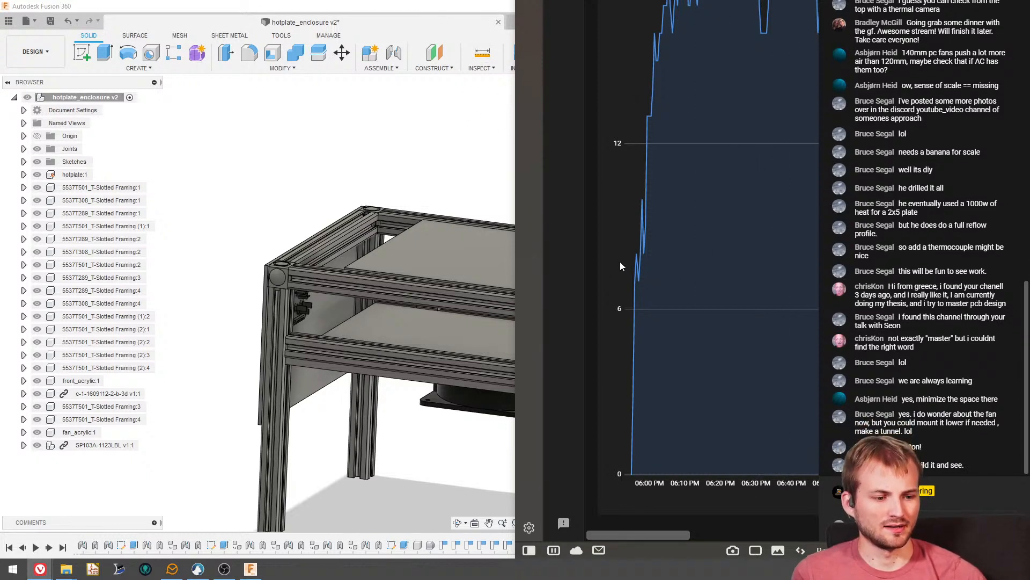
{"action": "left_click", "coordinate": [487, 8]}
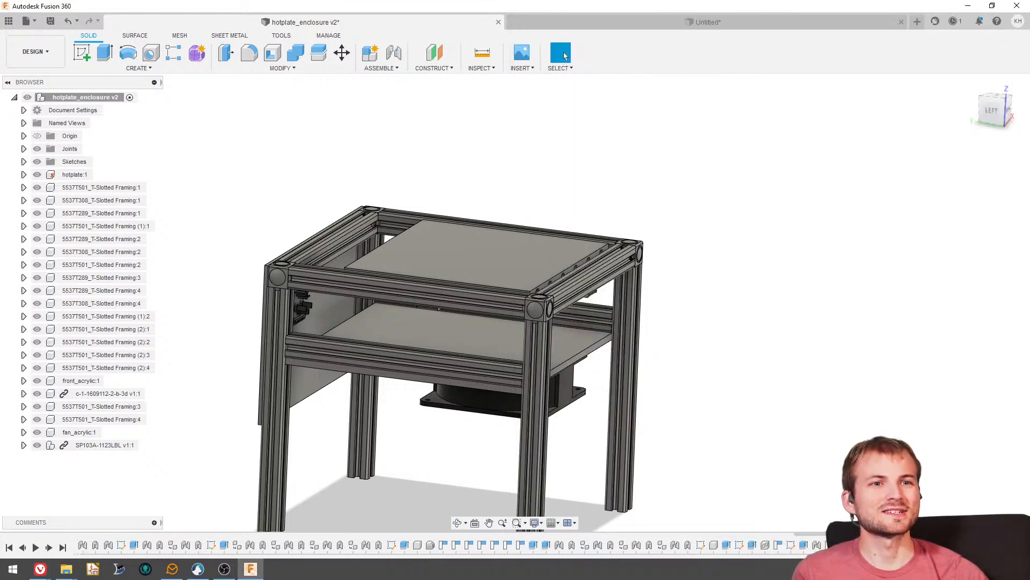
{"action": "key", "text": "alt+Tab"}
{"action": "key", "text": "super+shift+Right"}
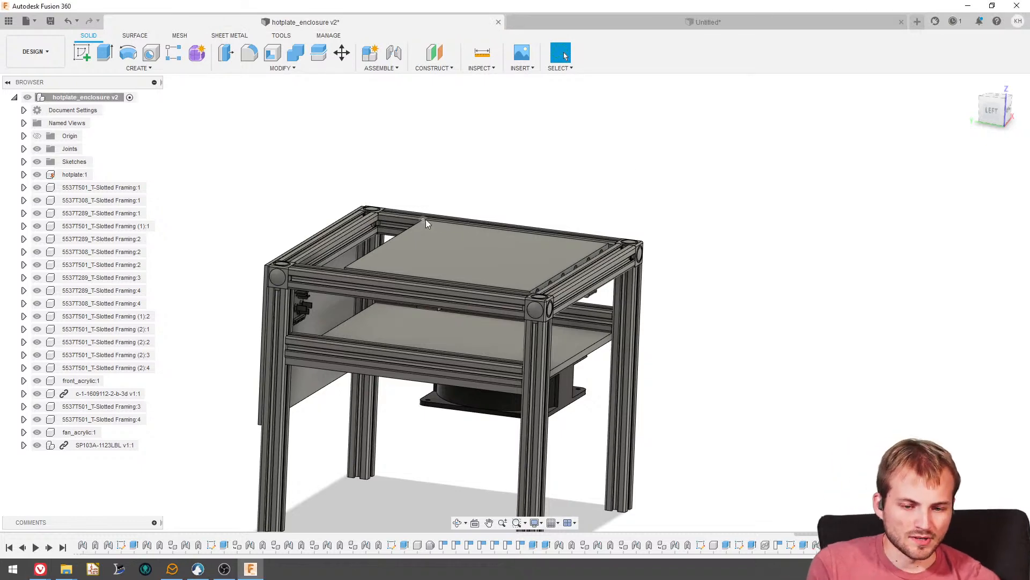
- Save the hotplate enclosure as a new version with the description "User Saved"
{"action": "middle_click_drag", "start_coordinate": [426, 219], "coordinate": [469, 212], "text": "shift"}
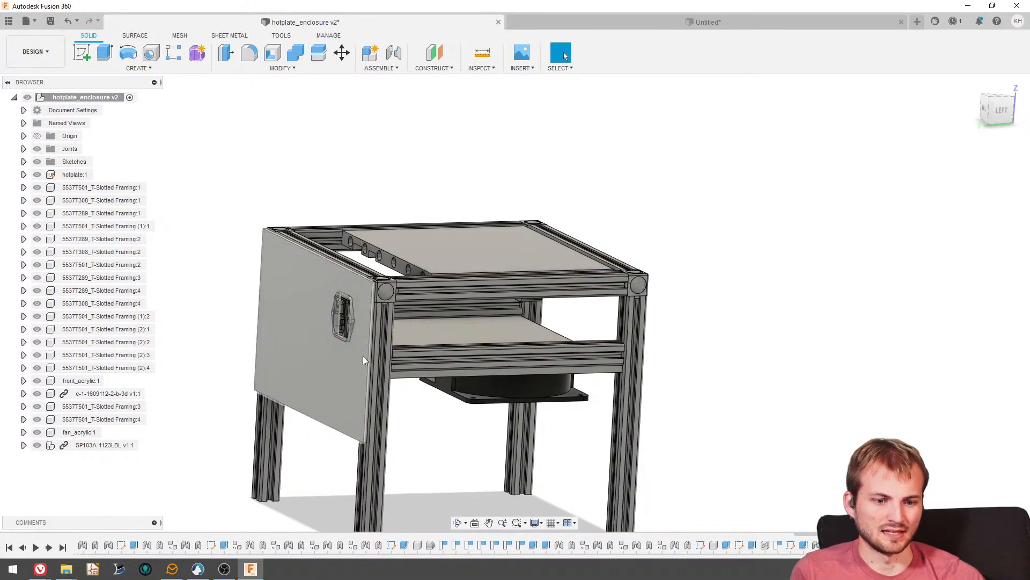
{"action": "middle_click_drag", "start_coordinate": [363, 355], "coordinate": [343, 335], "text": "shift"}
{"action": "middle_click_drag", "start_coordinate": [455, 278], "coordinate": [472, 313], "text": "shift"}
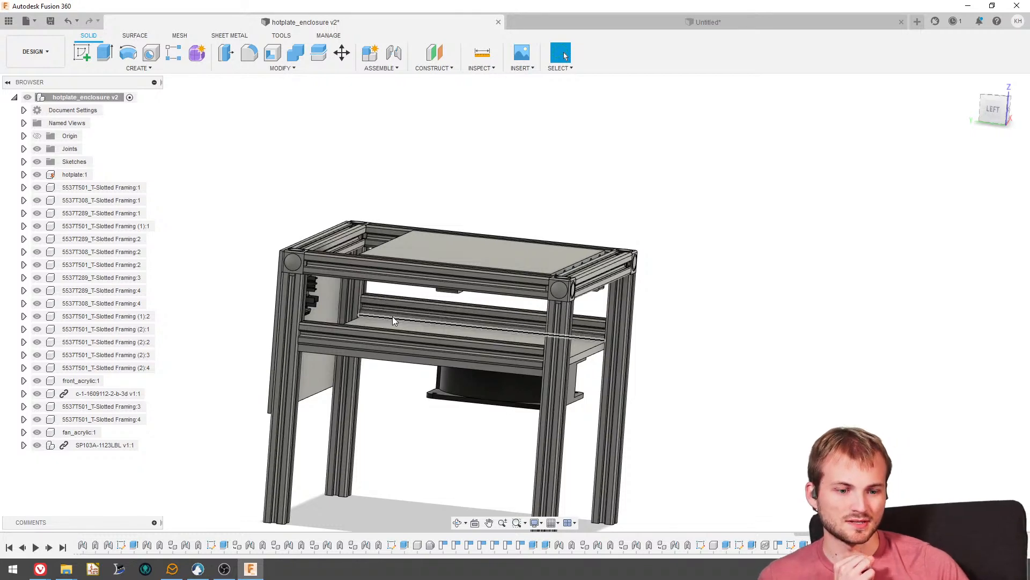
{"action": "middle_click_drag", "start_coordinate": [360, 306], "coordinate": [290, 274], "text": "shift"}
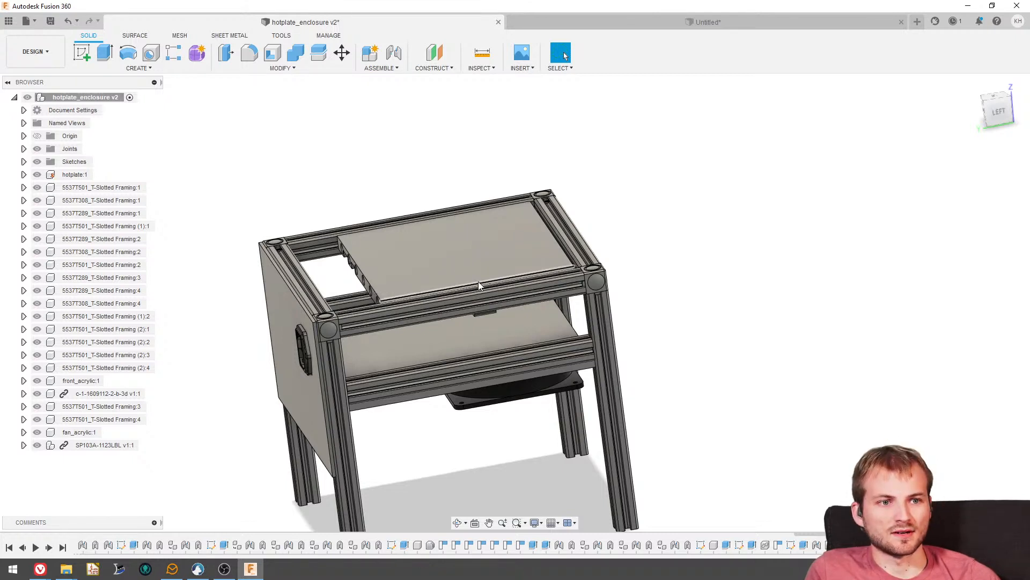
{"action": "key", "text": "ctrl+s"}
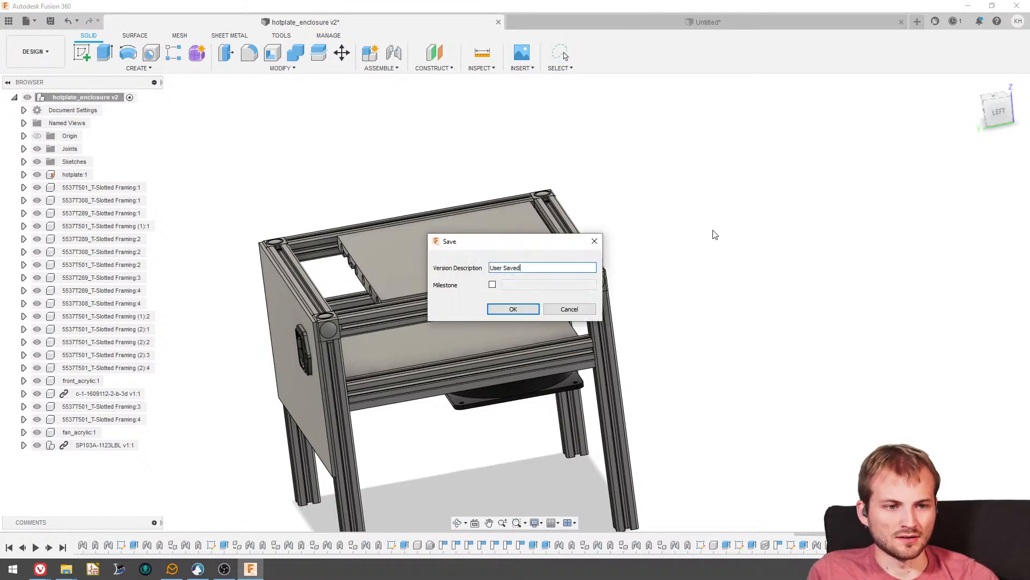
{"action": "left_click", "coordinate": [513, 309]}
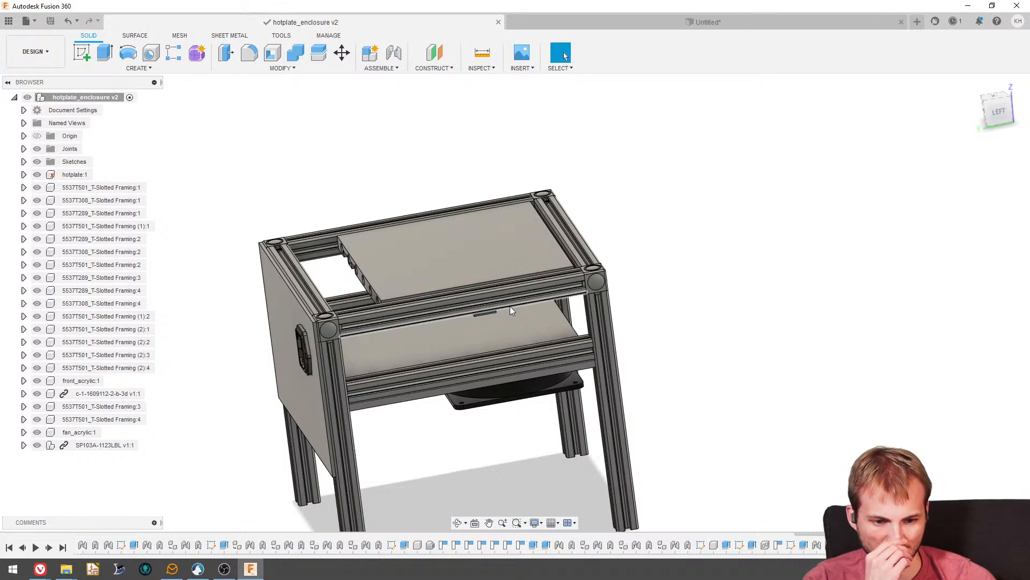